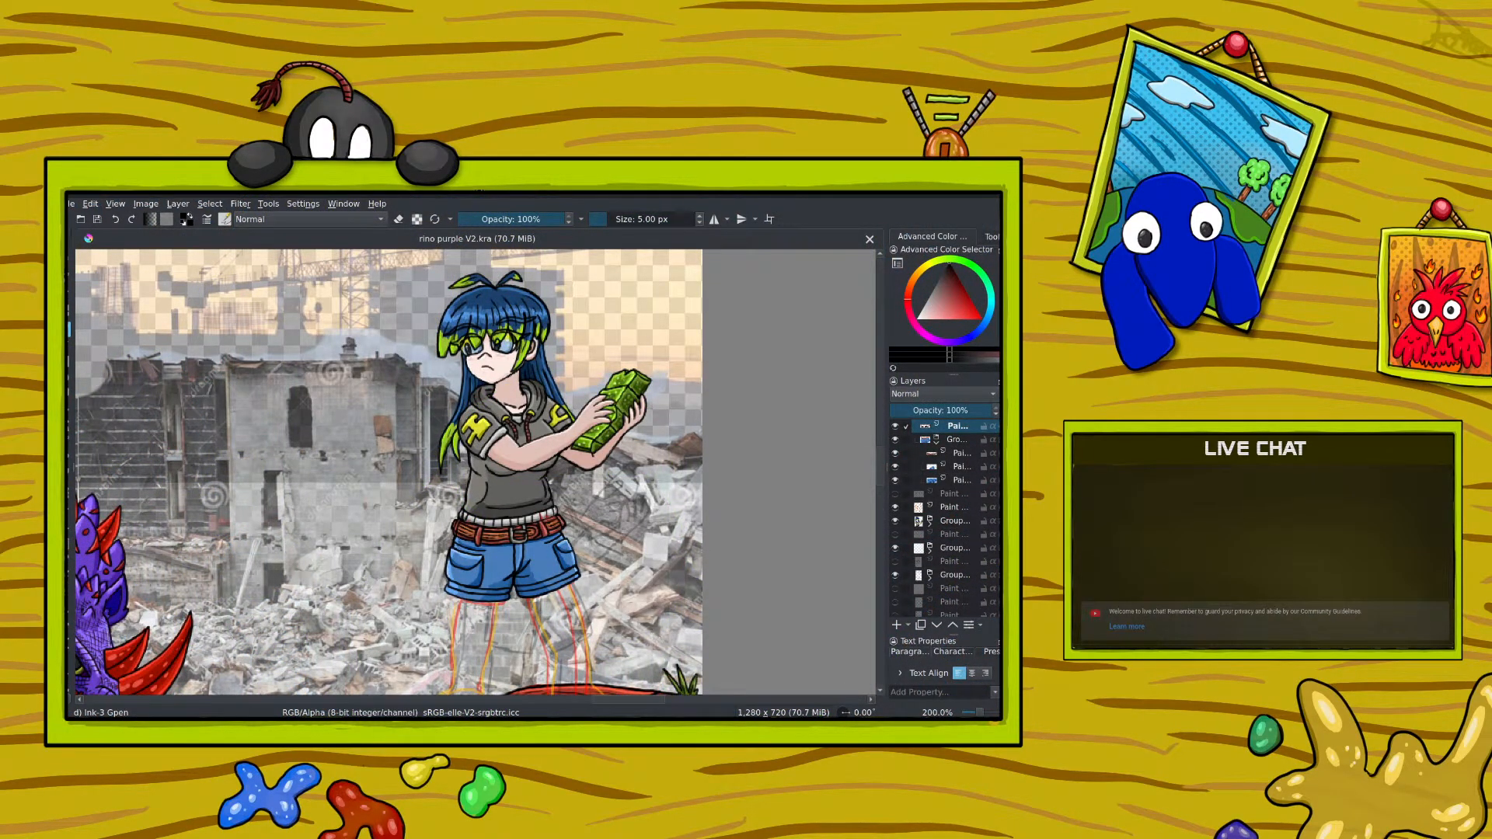
Step: Examine the whole illustration and the blue-haired girl's figure, including her unfinished legs and feet, at different zoom levels
{"action": "scroll", "coordinate": [825, 330], "scroll_direction": "down", "scroll_amount": 2}
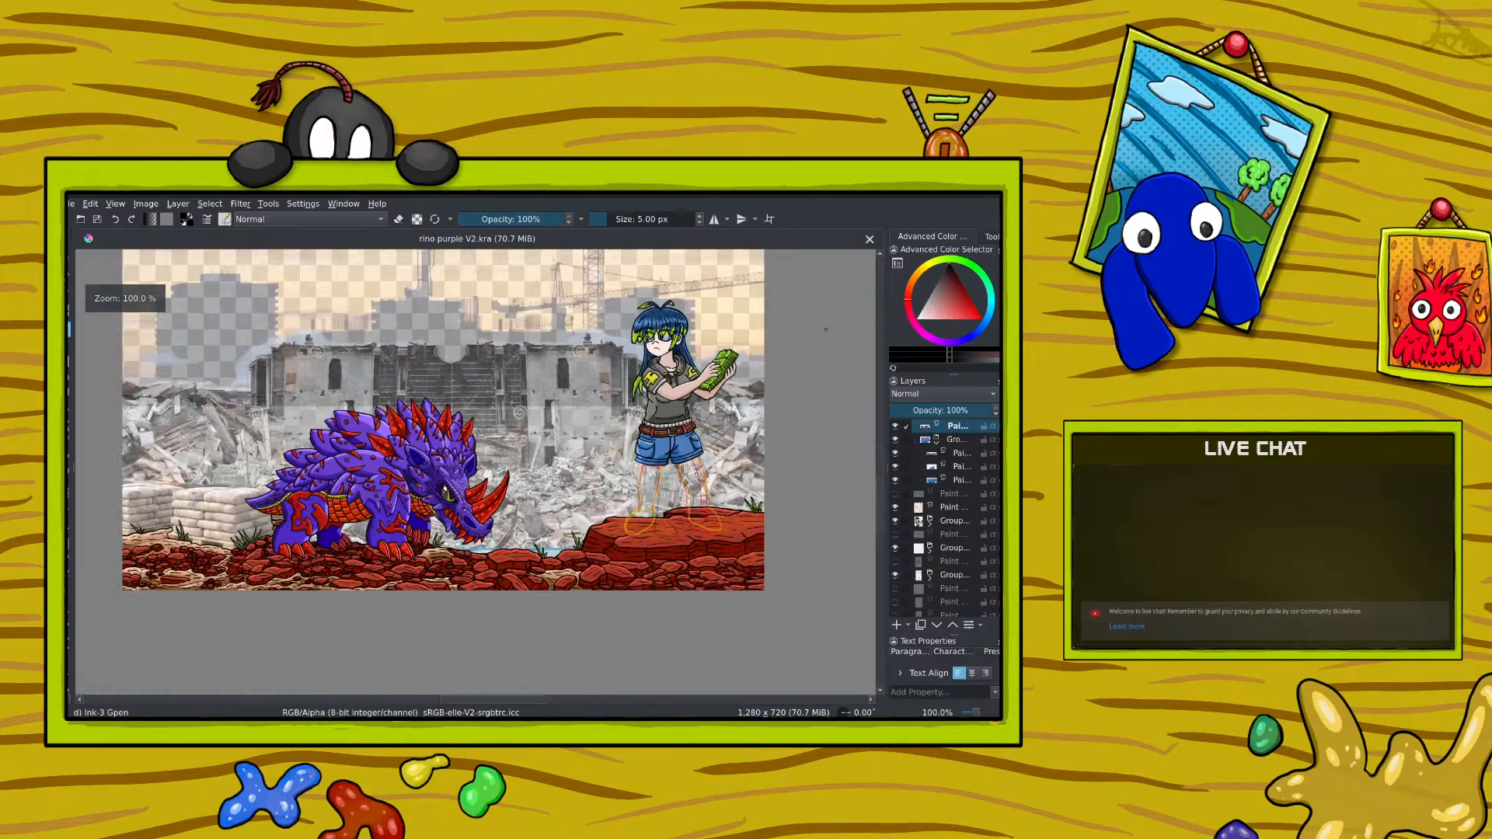
{"action": "scroll", "coordinate": [779, 425], "scroll_direction": "up", "scroll_amount": 1}
{"action": "scroll", "coordinate": [779, 425], "scroll_direction": "up", "scroll_amount": 2}
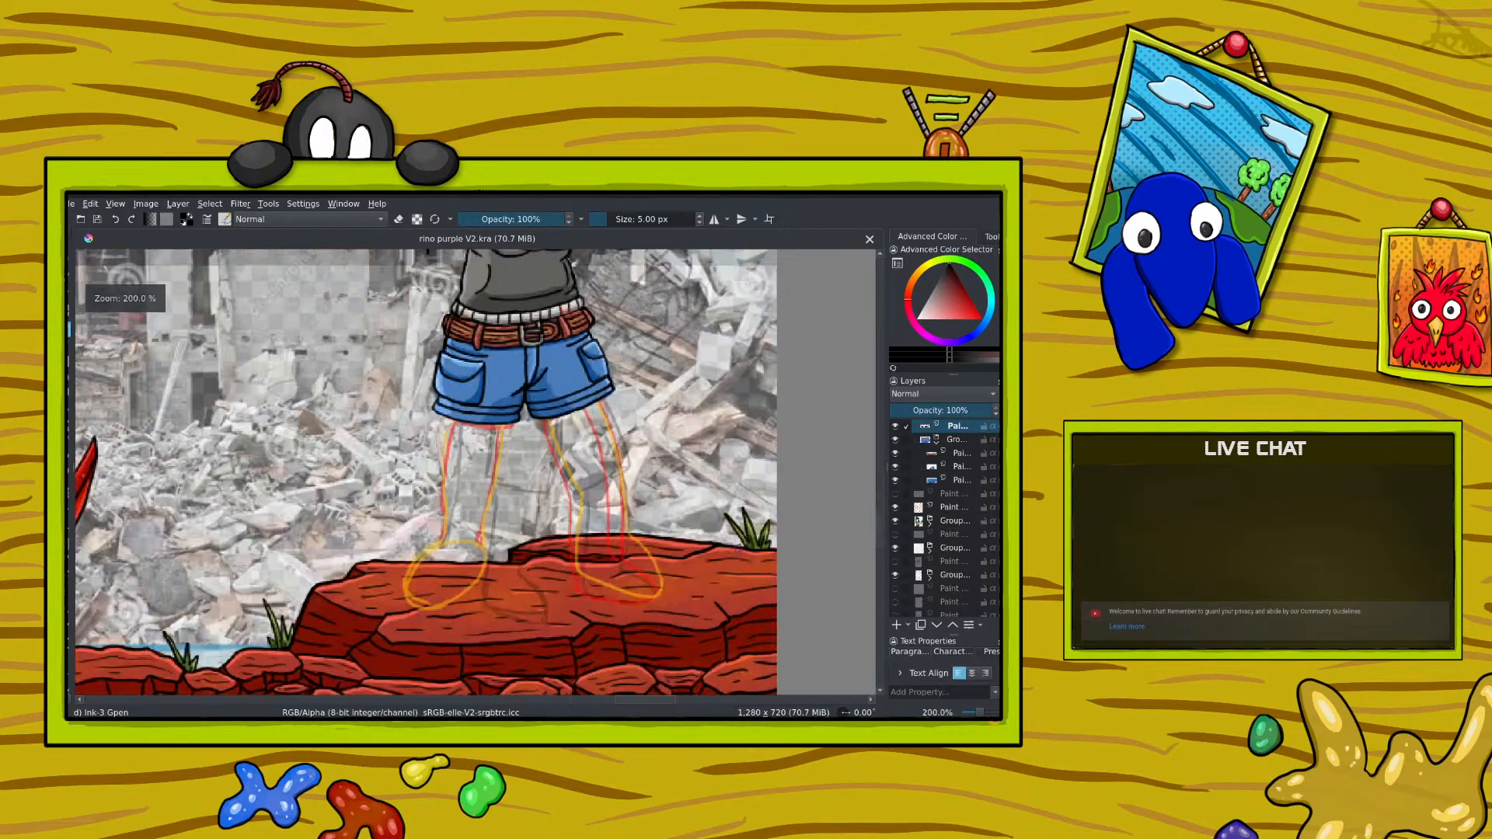
{"action": "scroll", "coordinate": [779, 424], "scroll_direction": "down", "scroll_amount": 3}
{"action": "scroll", "coordinate": [707, 476], "scroll_direction": "up", "scroll_amount": 2}
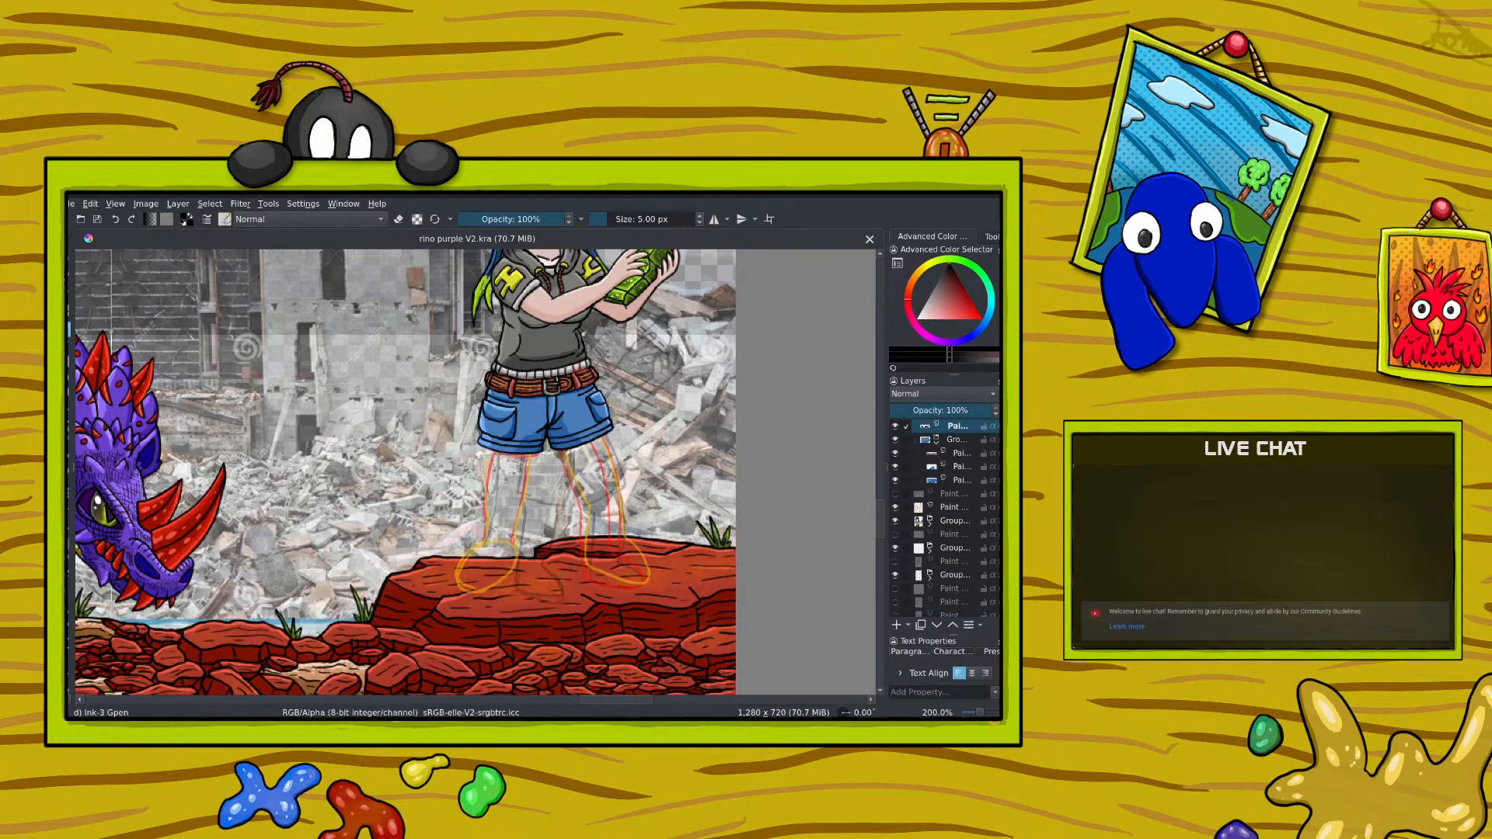
{"action": "scroll", "coordinate": [585, 561], "scroll_direction": "down", "scroll_amount": 4}
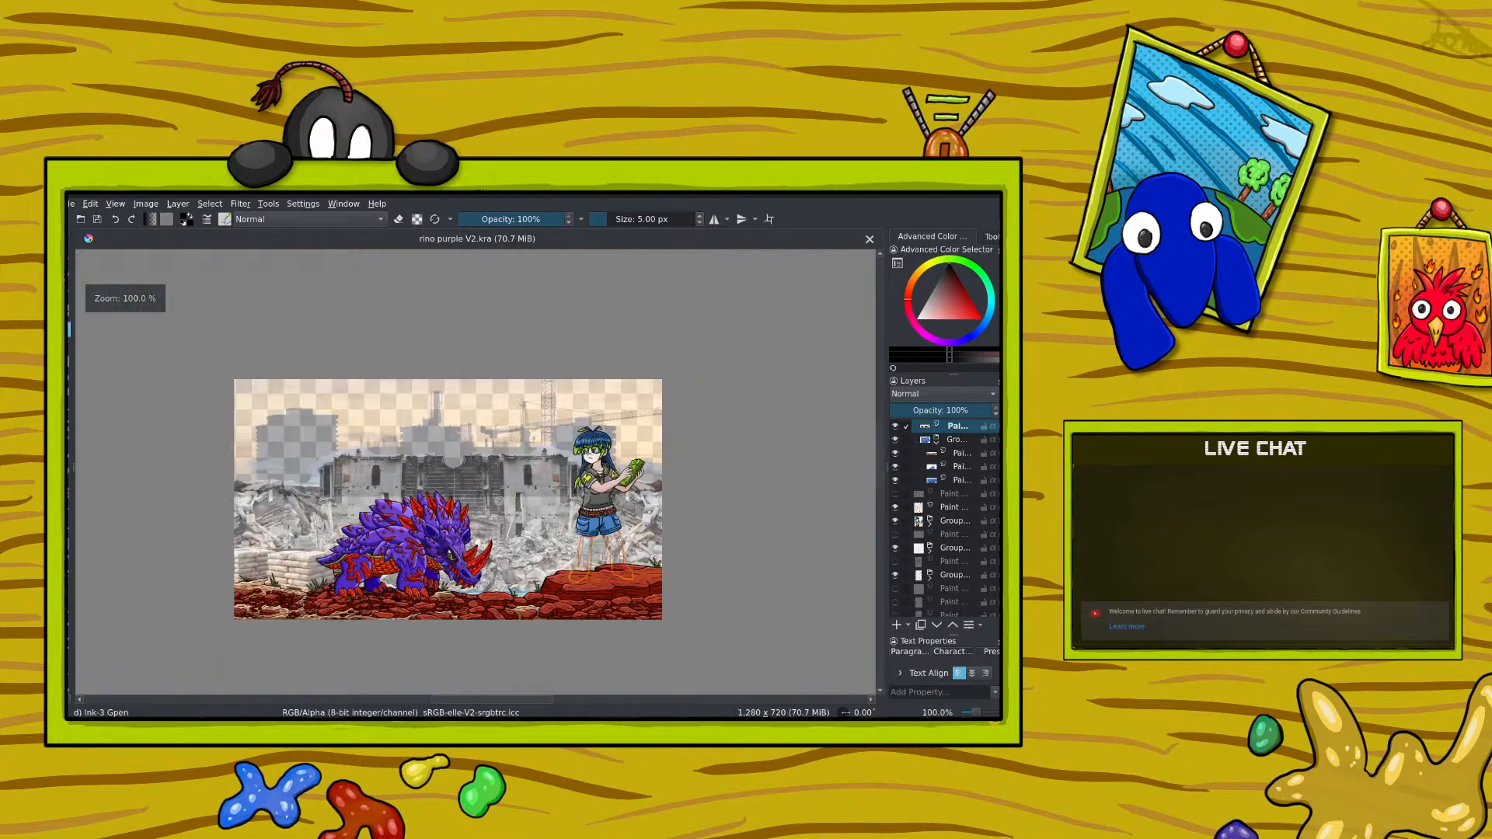
{"action": "scroll", "coordinate": [597, 551], "scroll_direction": "up", "scroll_amount": 4}
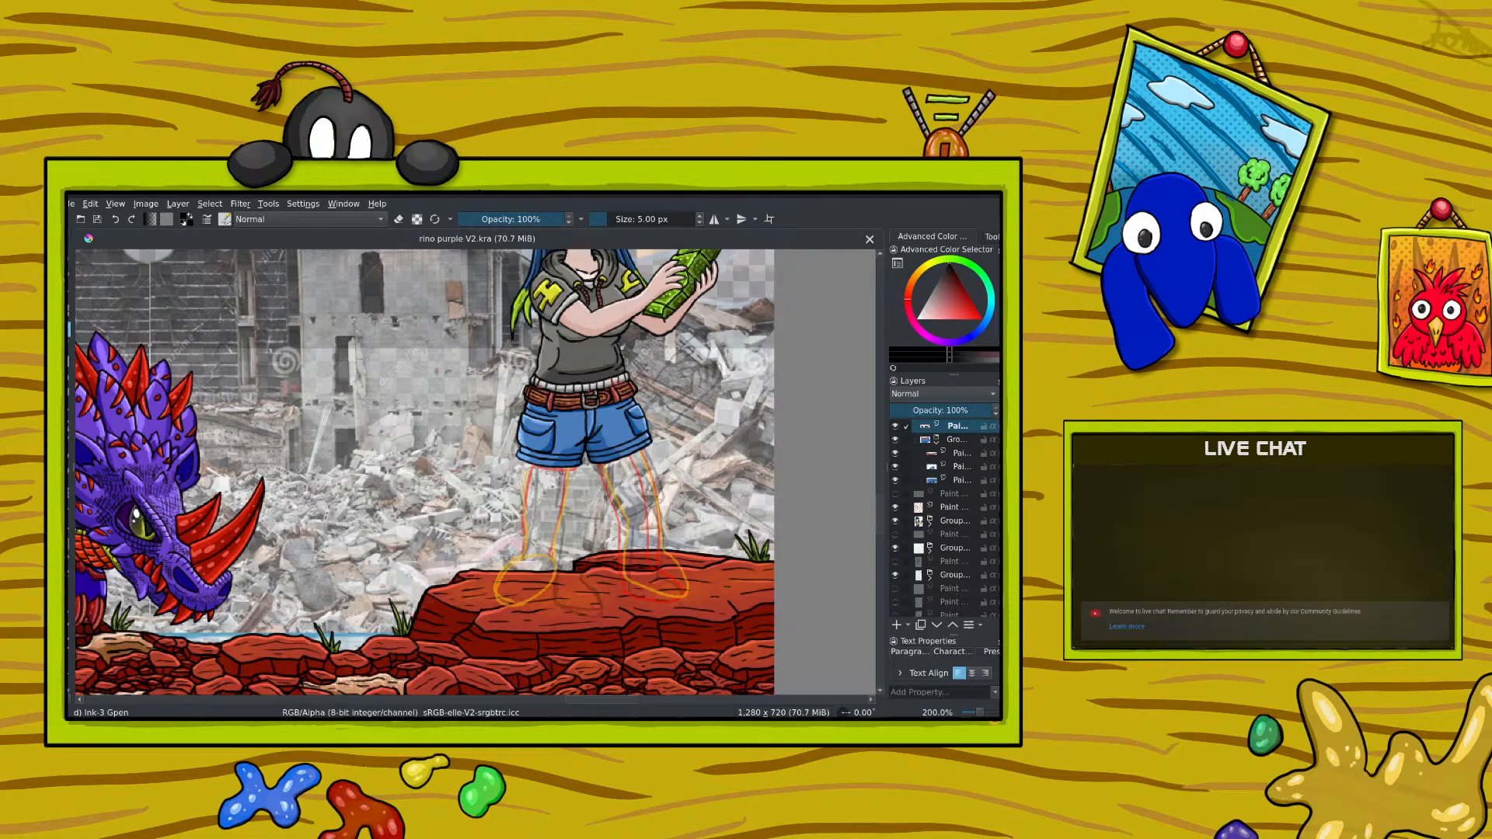
{"action": "left_click_drag", "start_coordinate": [980, 714], "coordinate": [980, 714]}
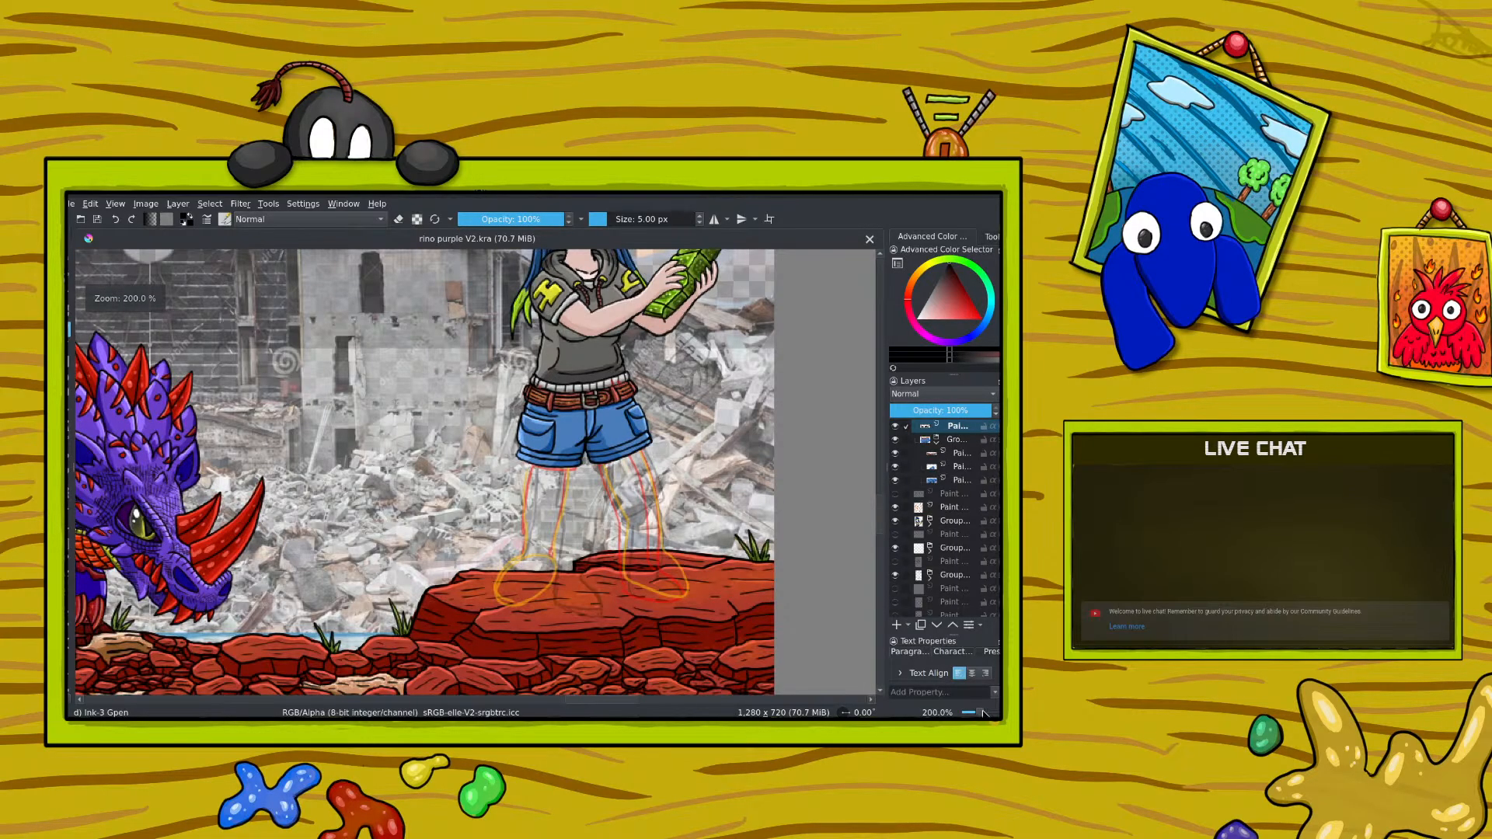
{"action": "scroll", "coordinate": [877, 512], "scroll_direction": "up", "scroll_amount": 3}
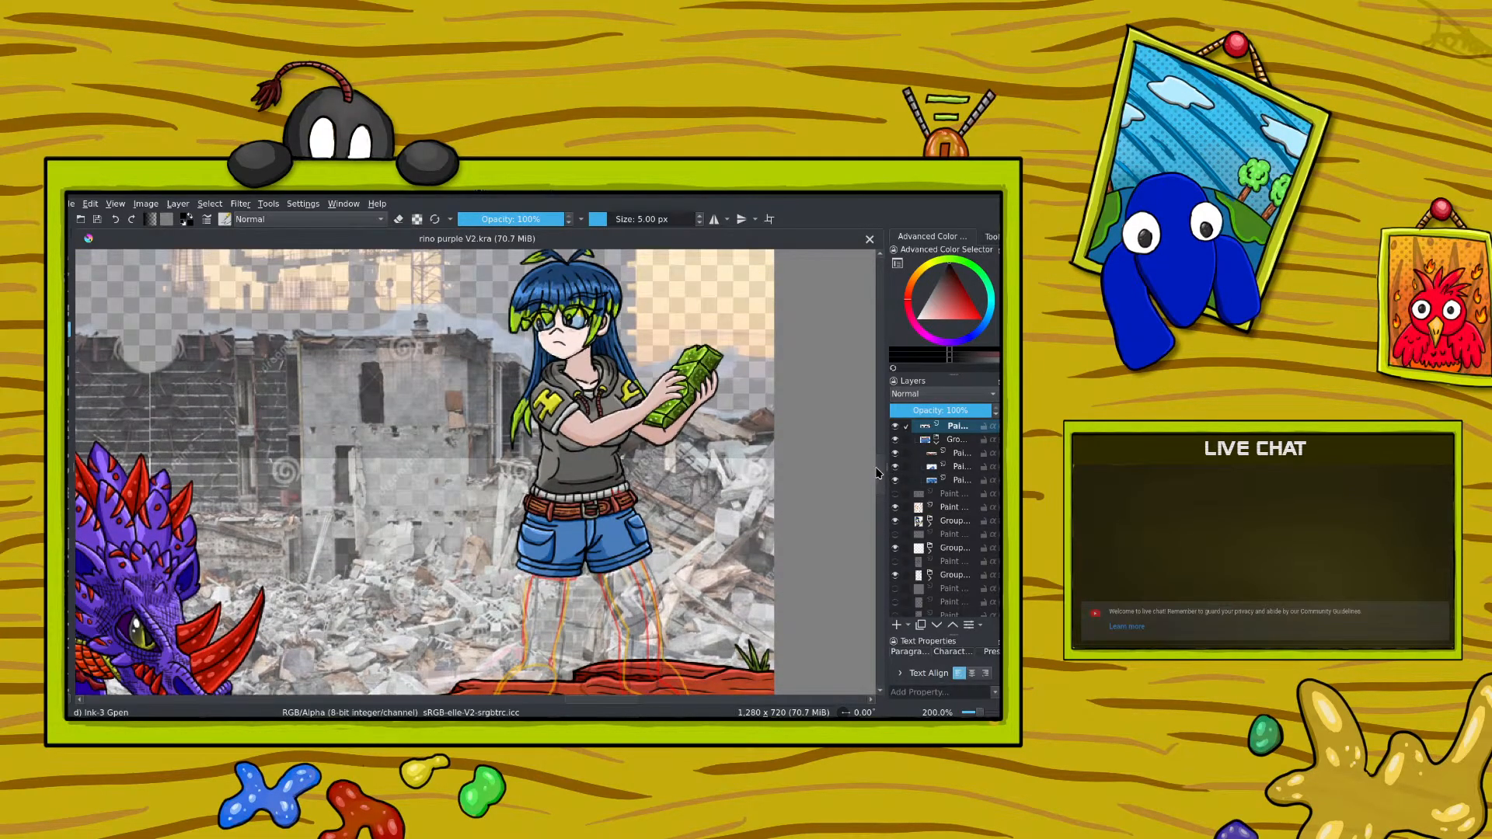
Step: Toggle the visibility of the group below the visible paint layer to check which parts of the girl it contains
{"action": "left_click", "coordinate": [896, 520]}
{"action": "left_click", "coordinate": [896, 520]}
{"action": "left_click", "coordinate": [896, 521]}
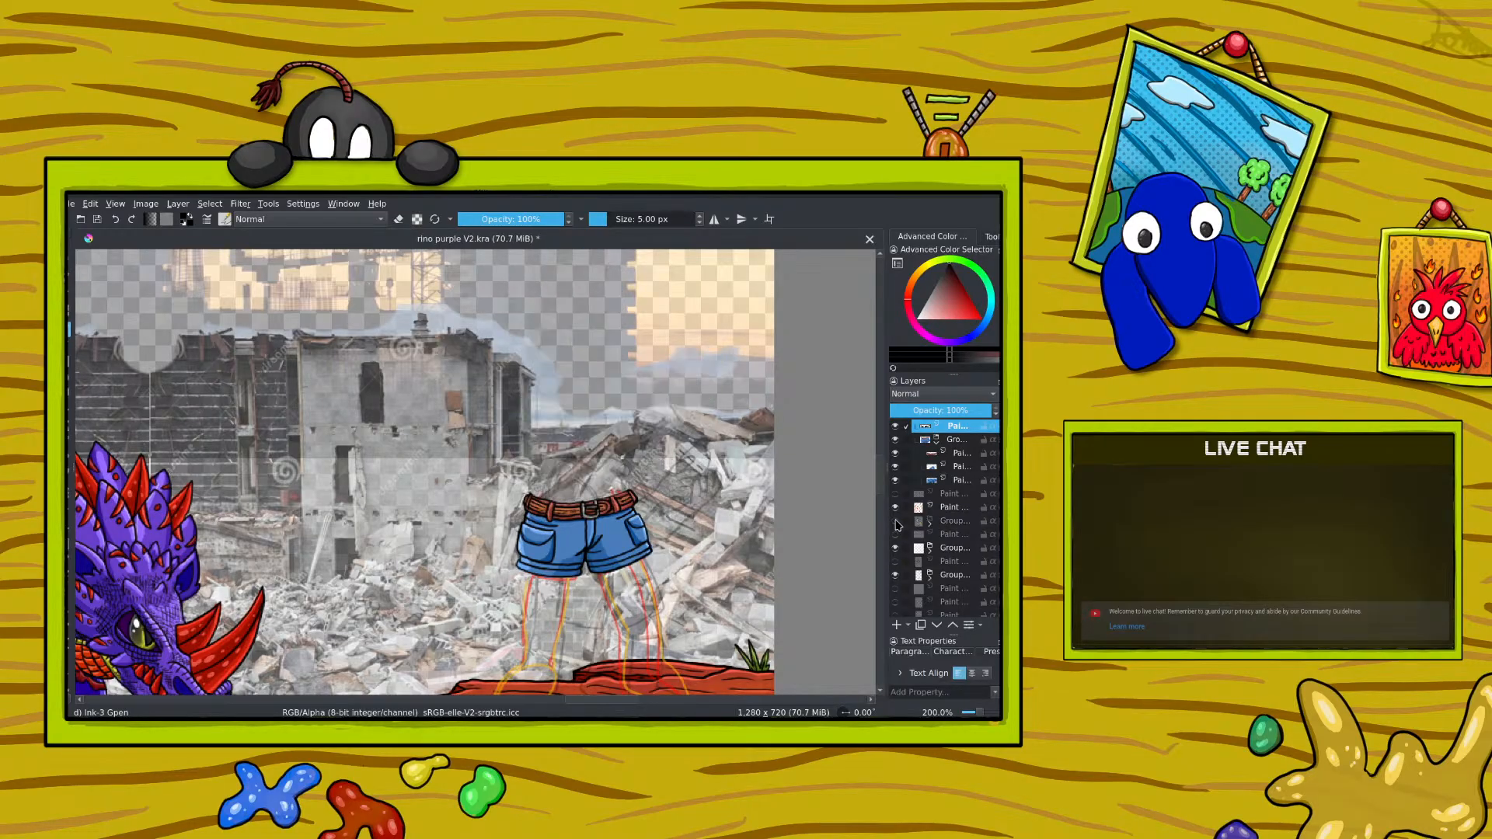
{"action": "left_click", "coordinate": [896, 521]}
{"action": "left_click", "coordinate": [896, 521]}
{"action": "left_click", "coordinate": [896, 521]}
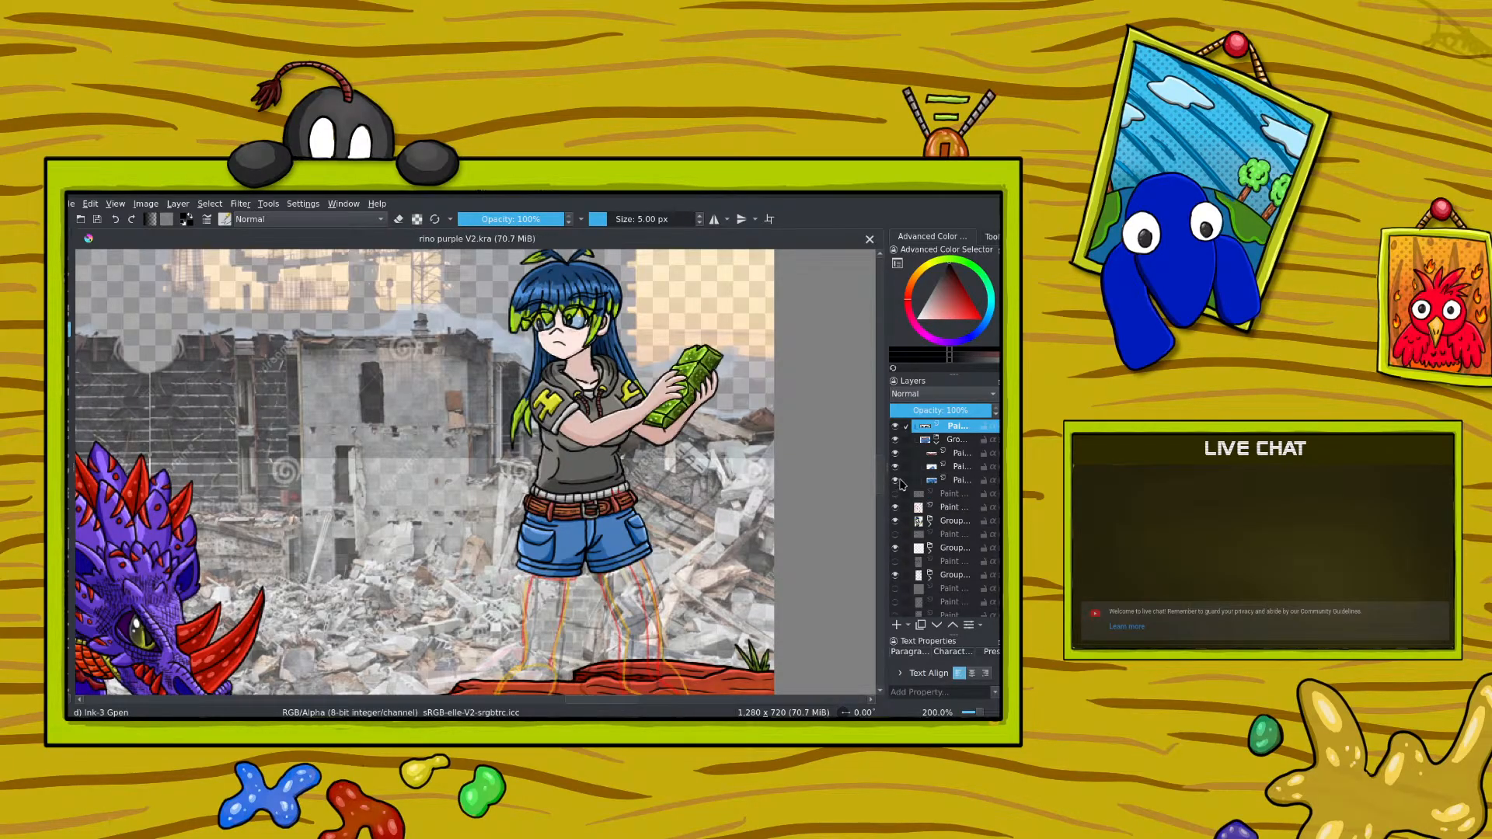
Step: Collapse the belt-and-shorts group and move it into the girl's upper-body group, directly below that group's first subgroup
{"action": "left_click", "coordinate": [930, 439]}
{"action": "left_click", "coordinate": [900, 450]}
{"action": "left_click", "coordinate": [900, 450]}
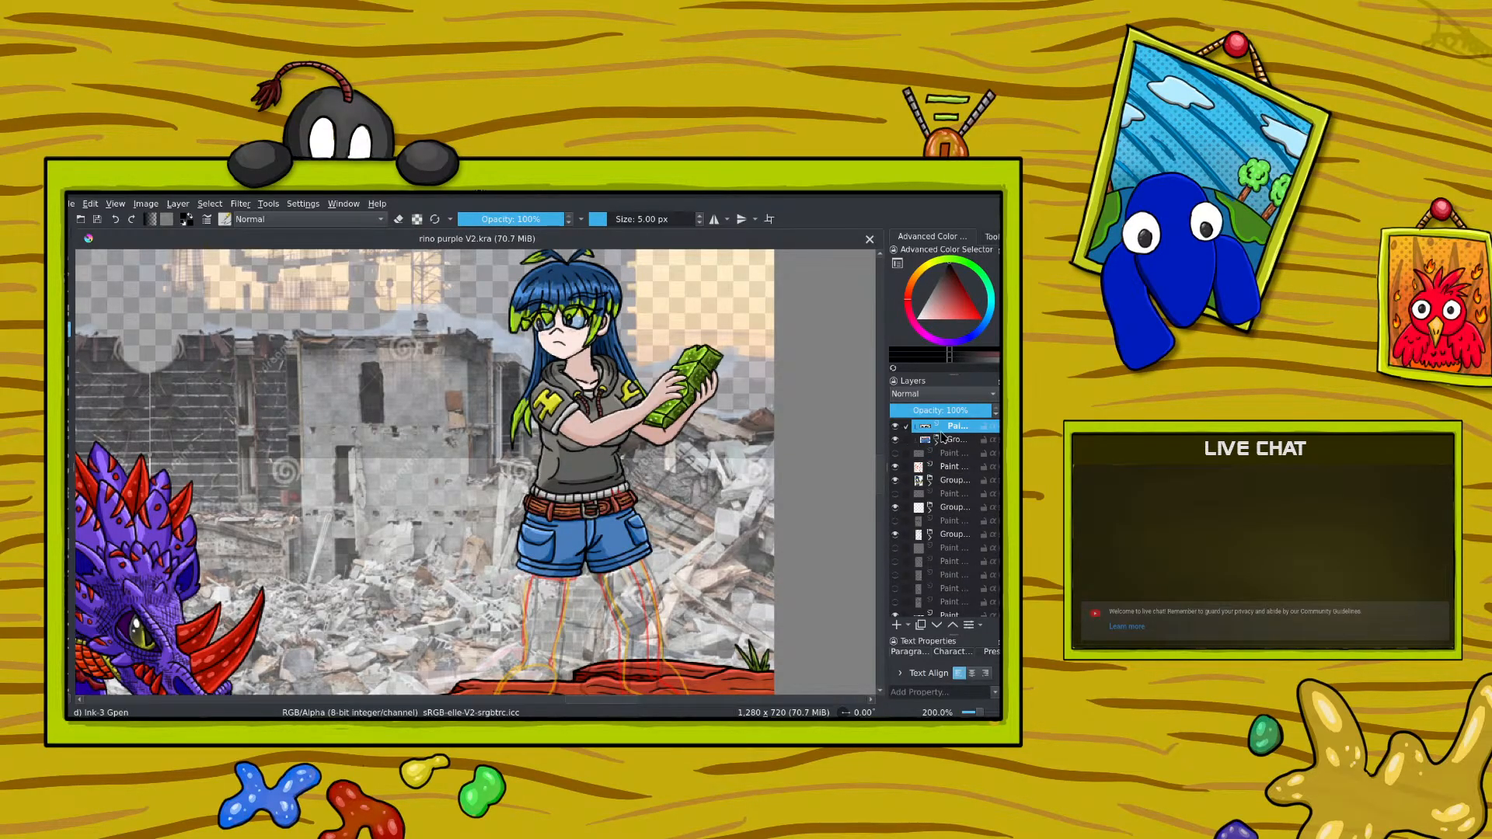
{"action": "left_click", "coordinate": [944, 440]}
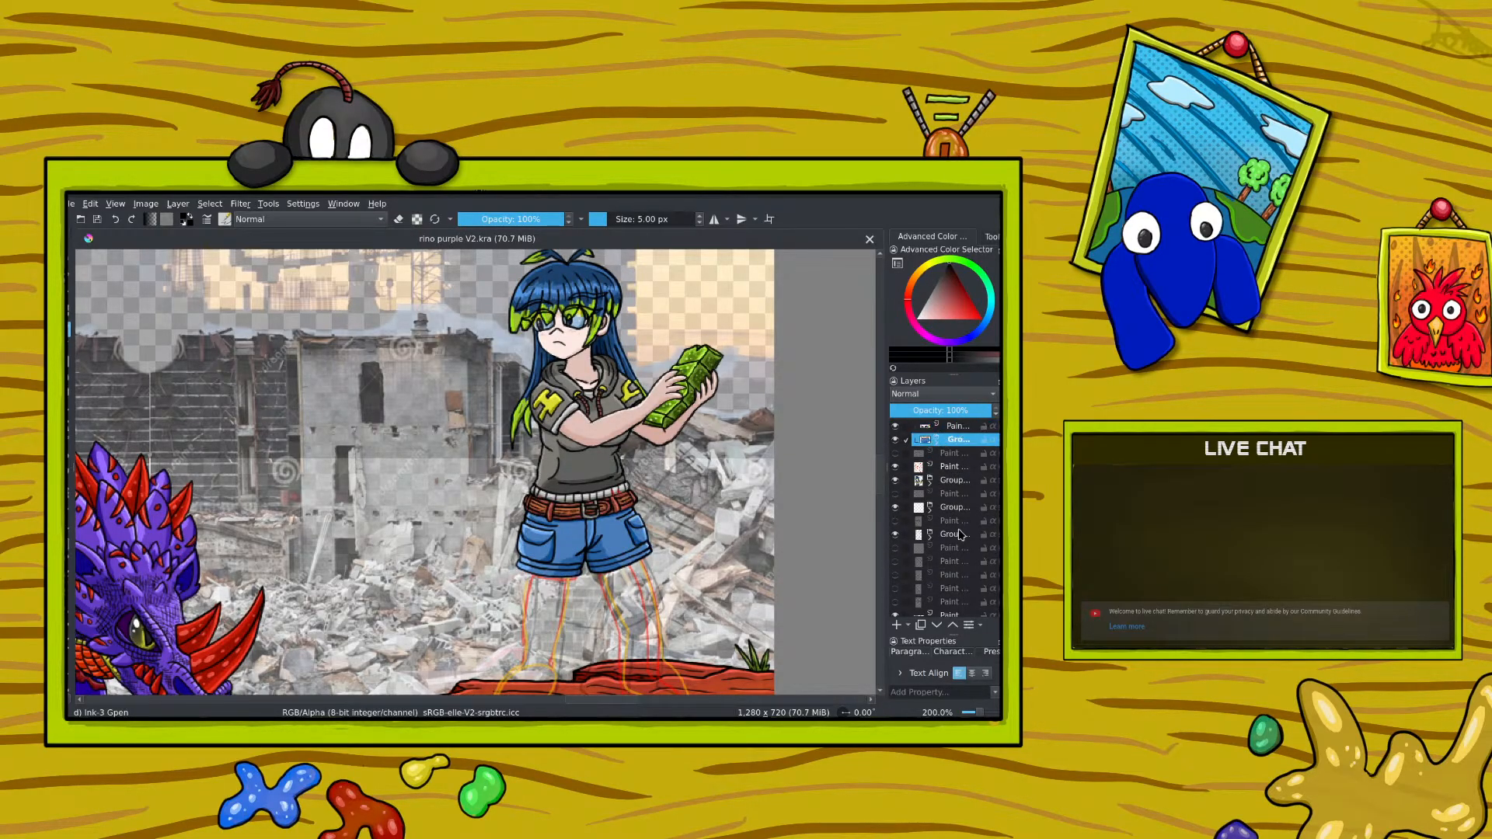
{"action": "left_click", "coordinate": [937, 626]}
{"action": "left_click", "coordinate": [938, 626]}
{"action": "left_click", "coordinate": [930, 481]}
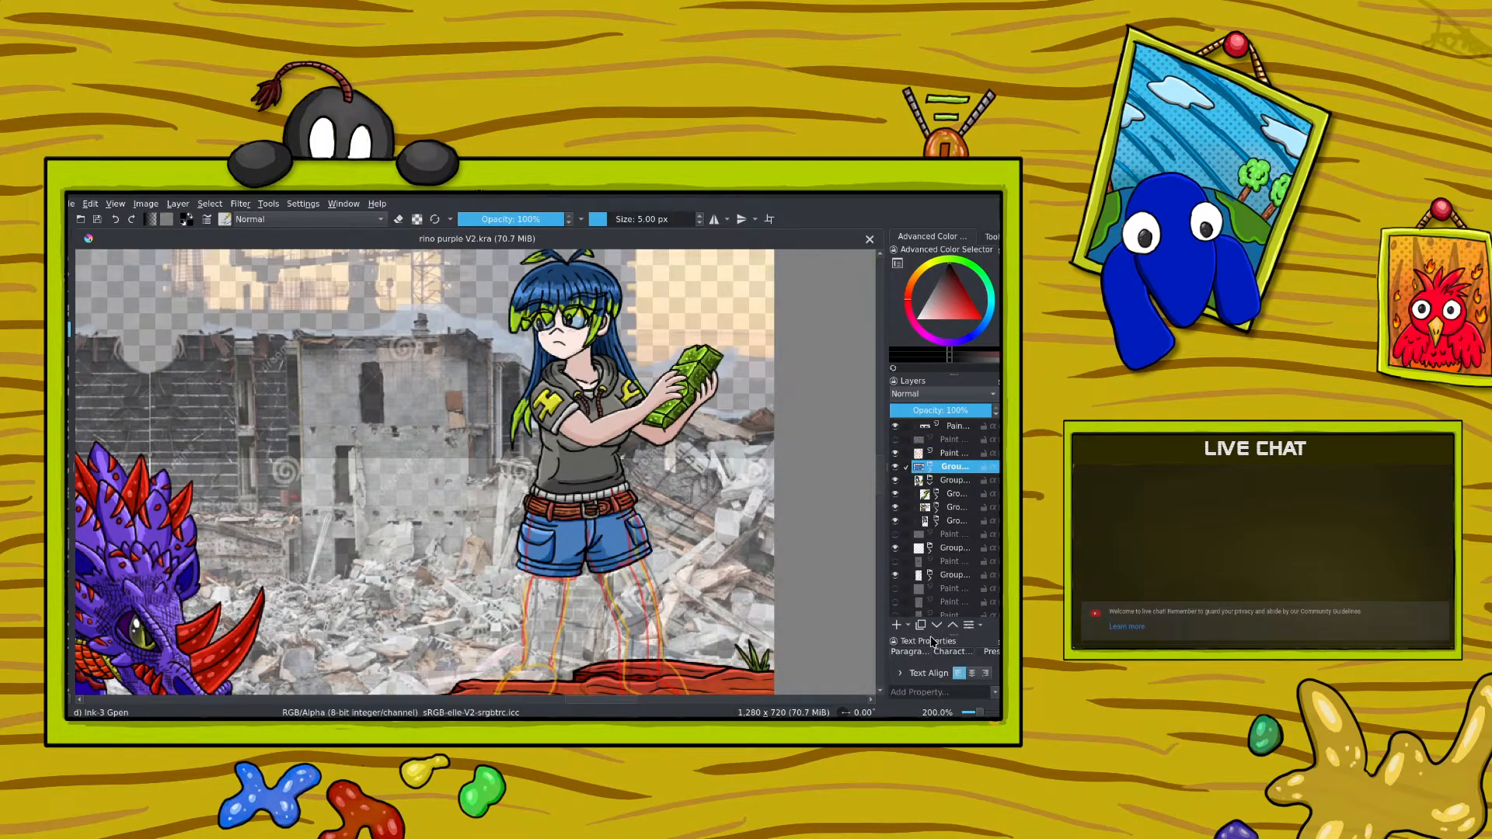
{"action": "left_click", "coordinate": [929, 481]}
{"action": "left_click", "coordinate": [929, 481]}
{"action": "left_click", "coordinate": [937, 626]}
{"action": "left_click", "coordinate": [937, 627]}
{"action": "left_click", "coordinate": [937, 627]}
{"action": "left_click", "coordinate": [939, 628]}
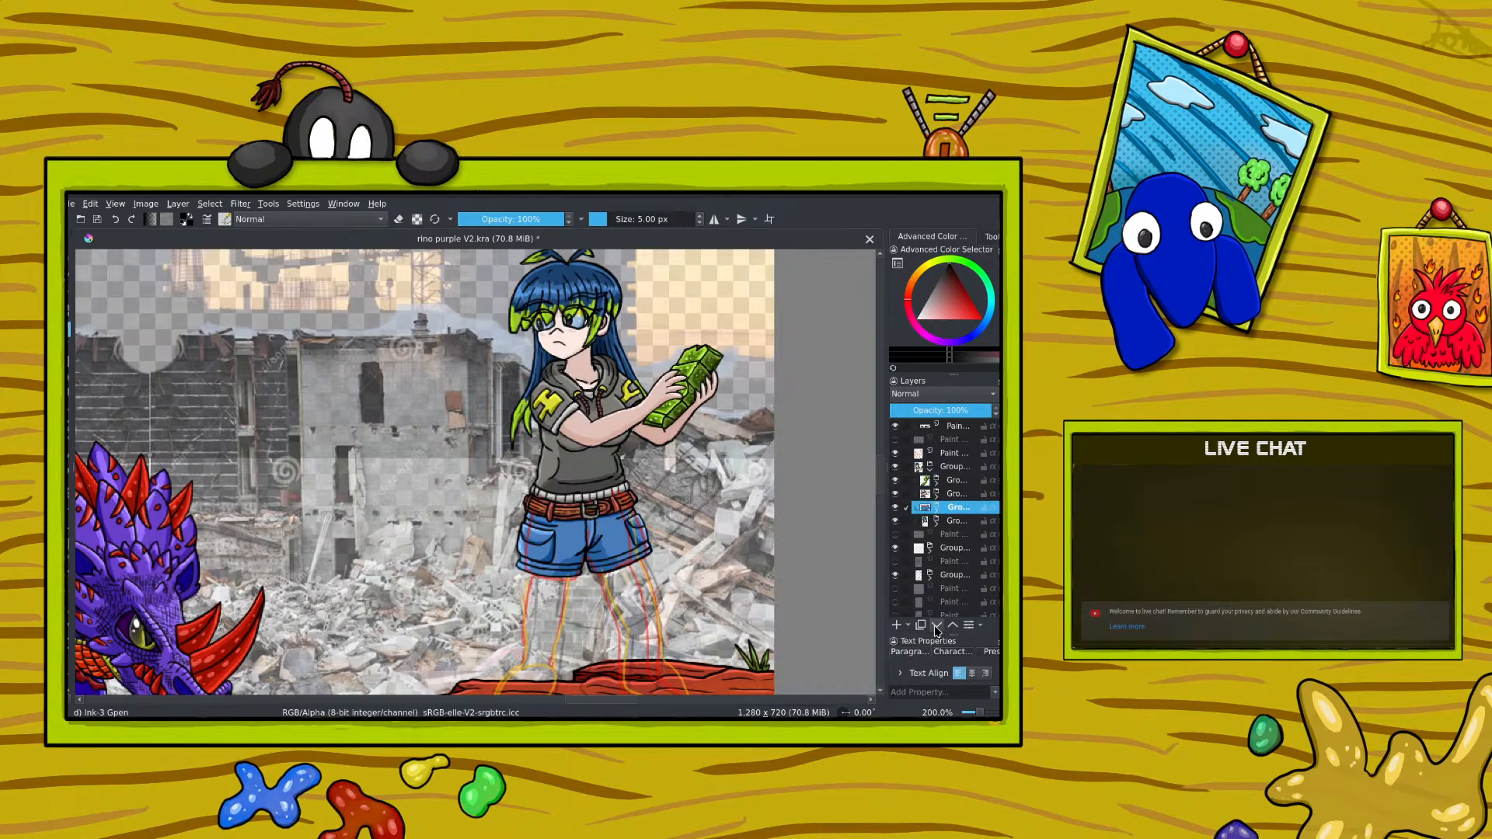
{"action": "left_click", "coordinate": [953, 626]}
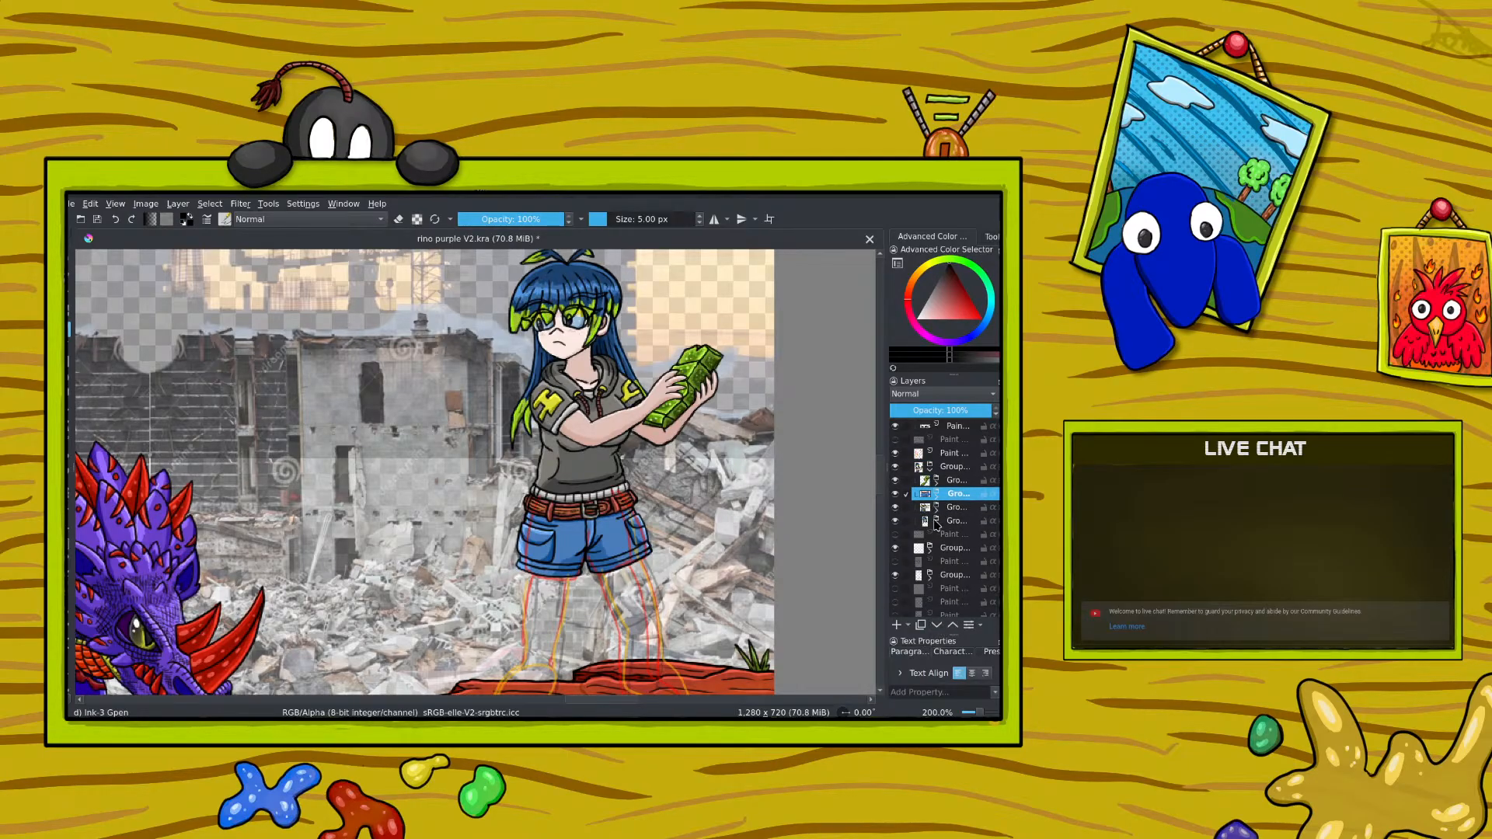
Step: Select the belt colour layer inside the shorts group and paint a belt loop with yellow sampled from the sleeve's H
{"action": "left_click", "coordinate": [937, 495]}
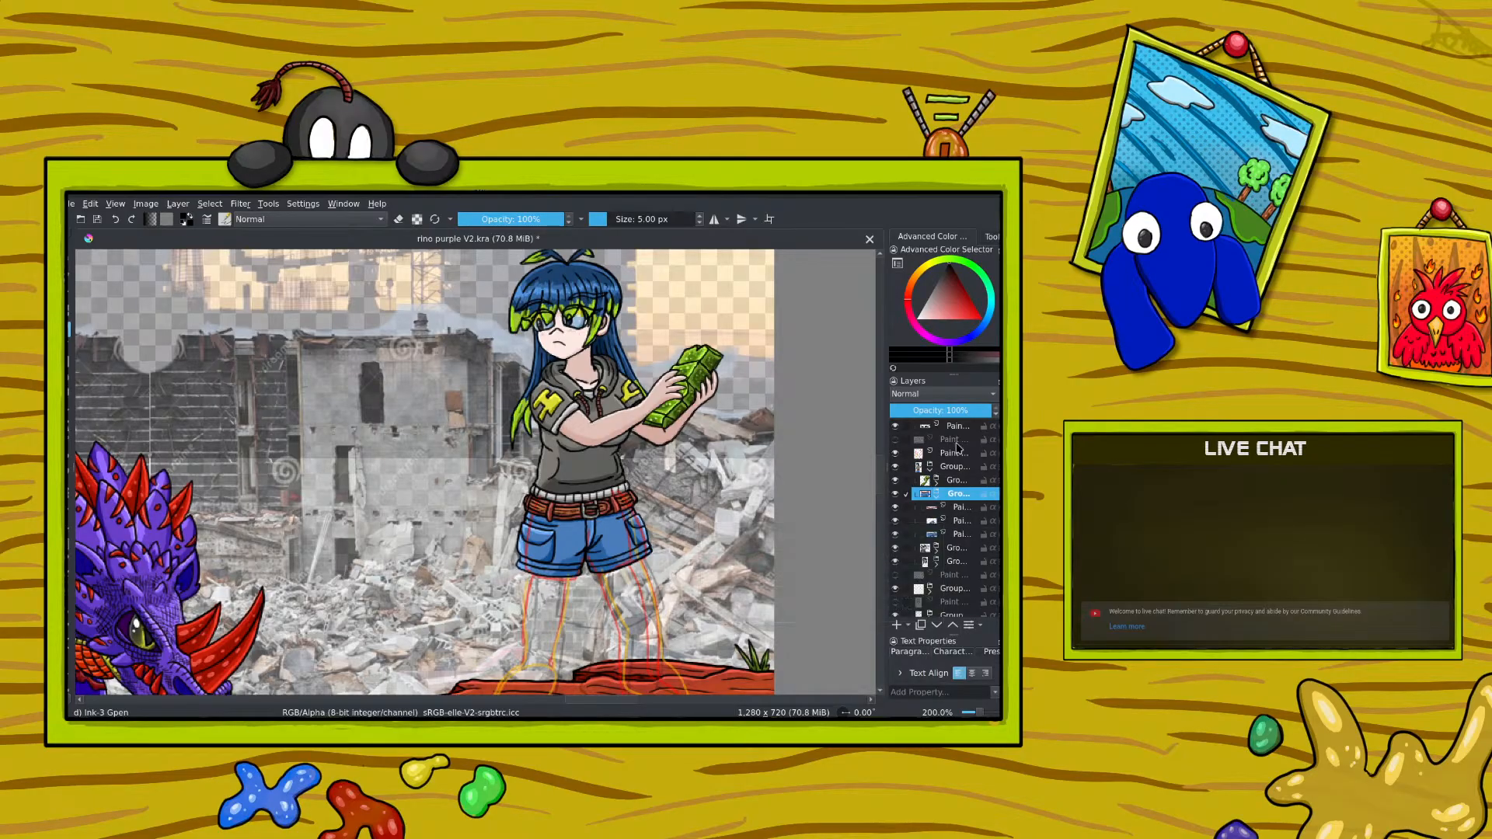
{"action": "left_click", "coordinate": [936, 496]}
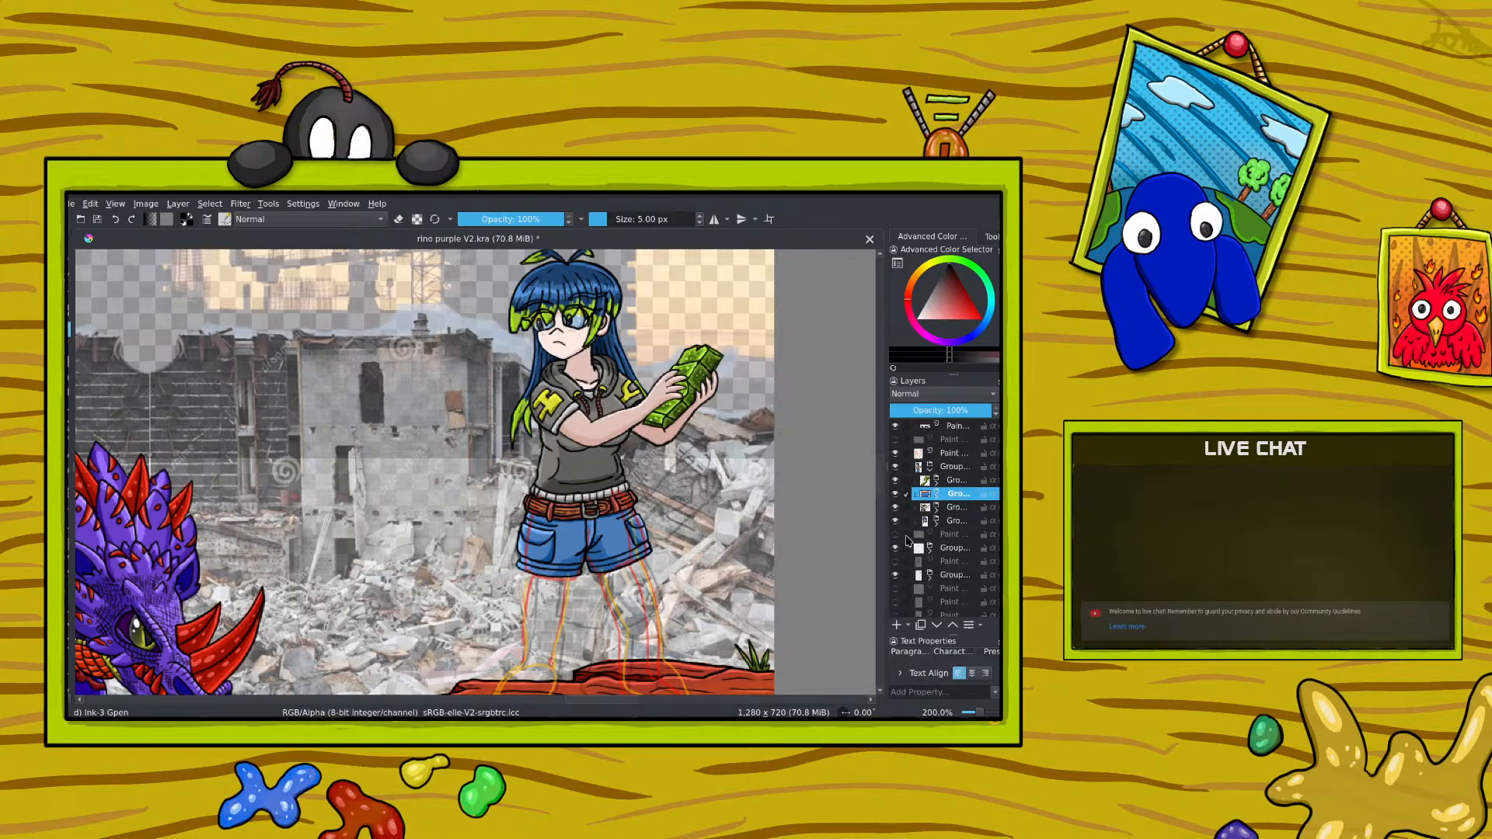
{"action": "left_click", "coordinate": [936, 495]}
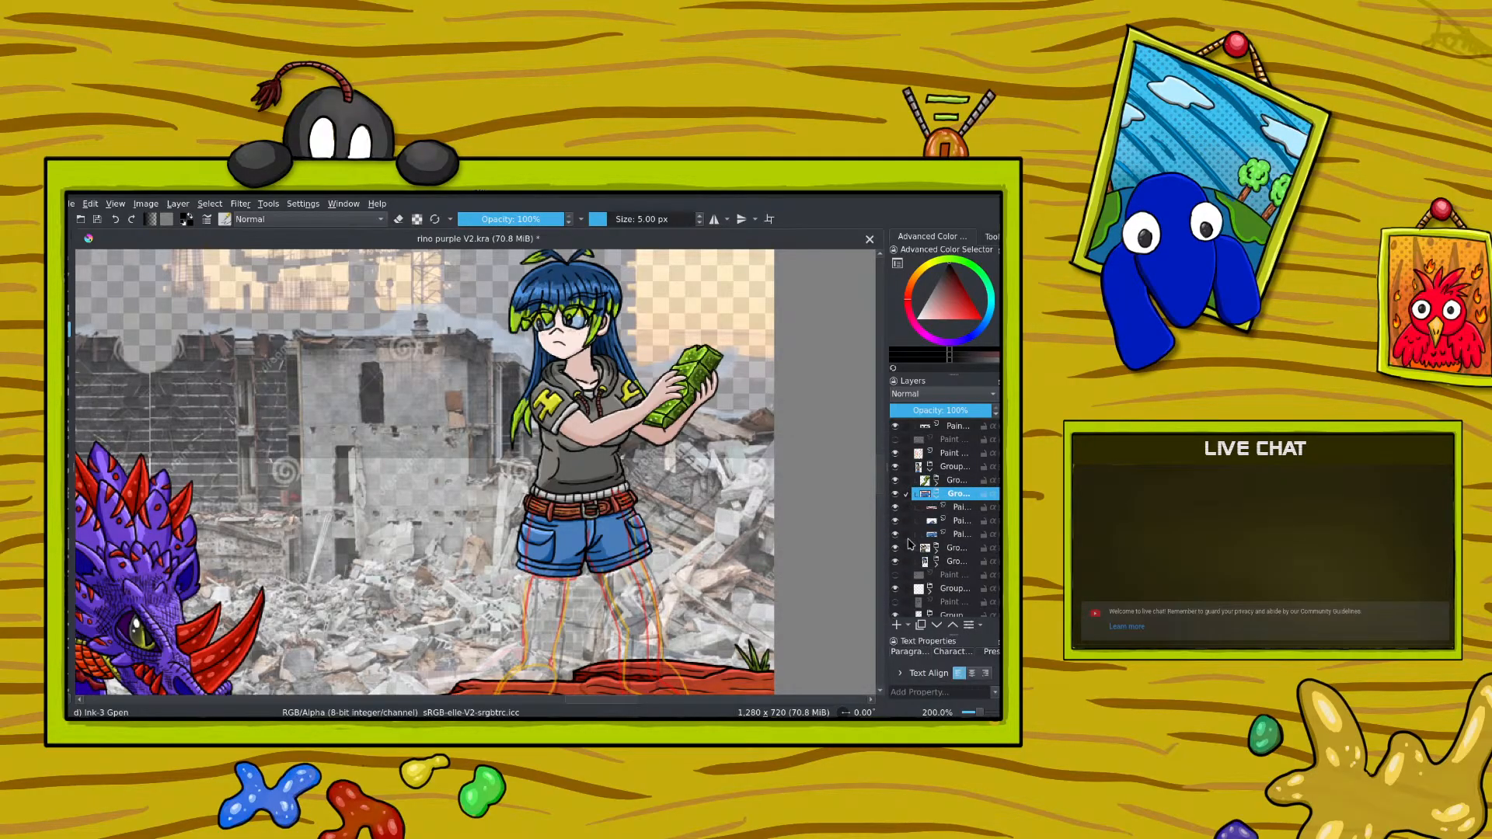
{"action": "left_click", "coordinate": [962, 508]}
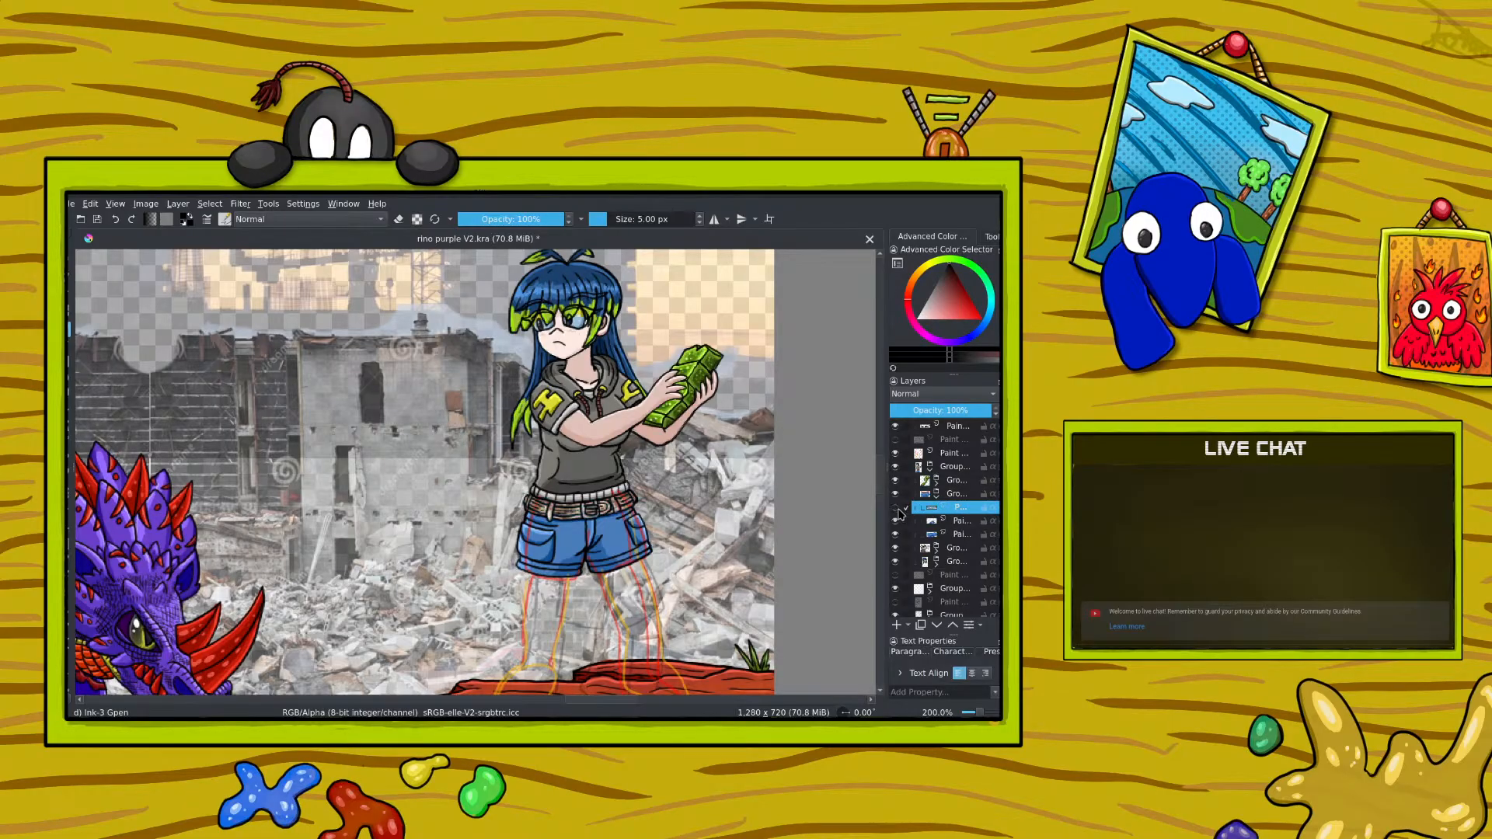
{"action": "left_click_drag", "start_coordinate": [980, 713], "coordinate": [983, 714]}
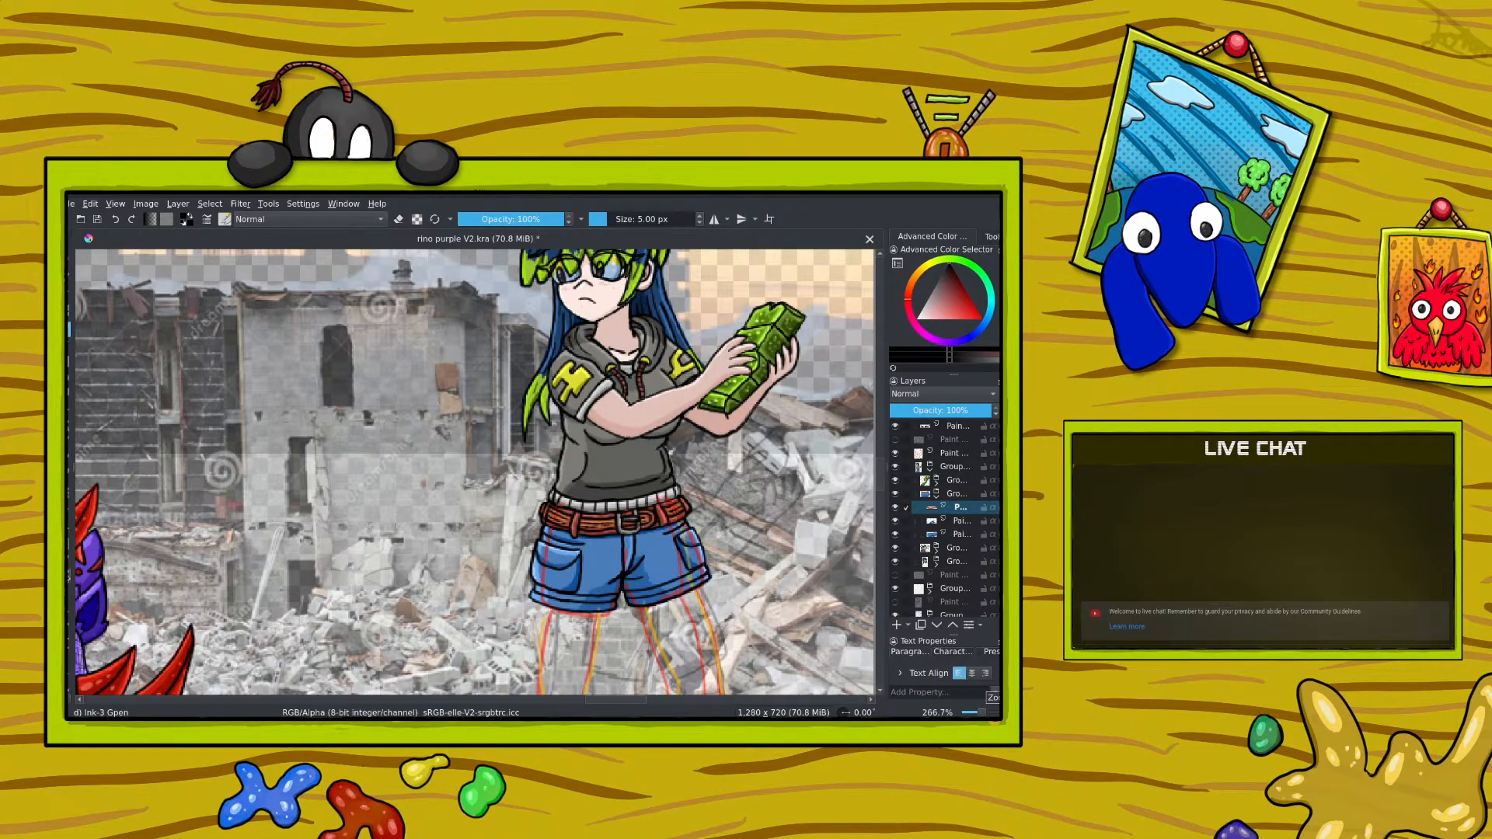
{"action": "left_click", "coordinate": [579, 371], "text": "ctrl"}
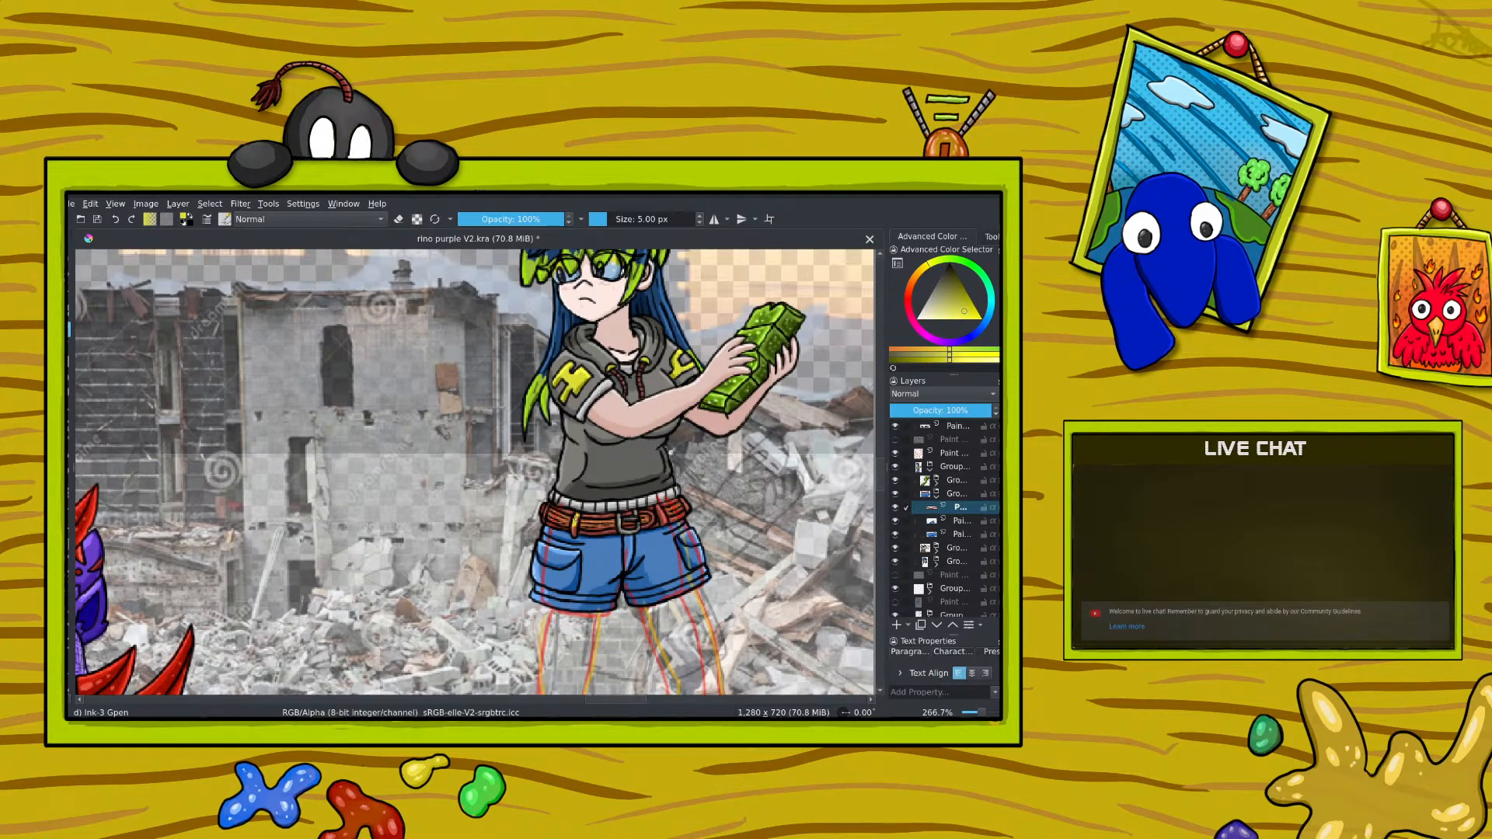
{"action": "left_click_drag", "start_coordinate": [573, 522], "coordinate": [575, 534]}
Step: Try a darker olive yellow for the belt loop
{"action": "left_click_drag", "start_coordinate": [984, 713], "coordinate": [985, 715]}
{"action": "right_click", "coordinate": [539, 515]}
{"action": "left_click_drag", "start_coordinate": [535, 513], "coordinate": [534, 521]}
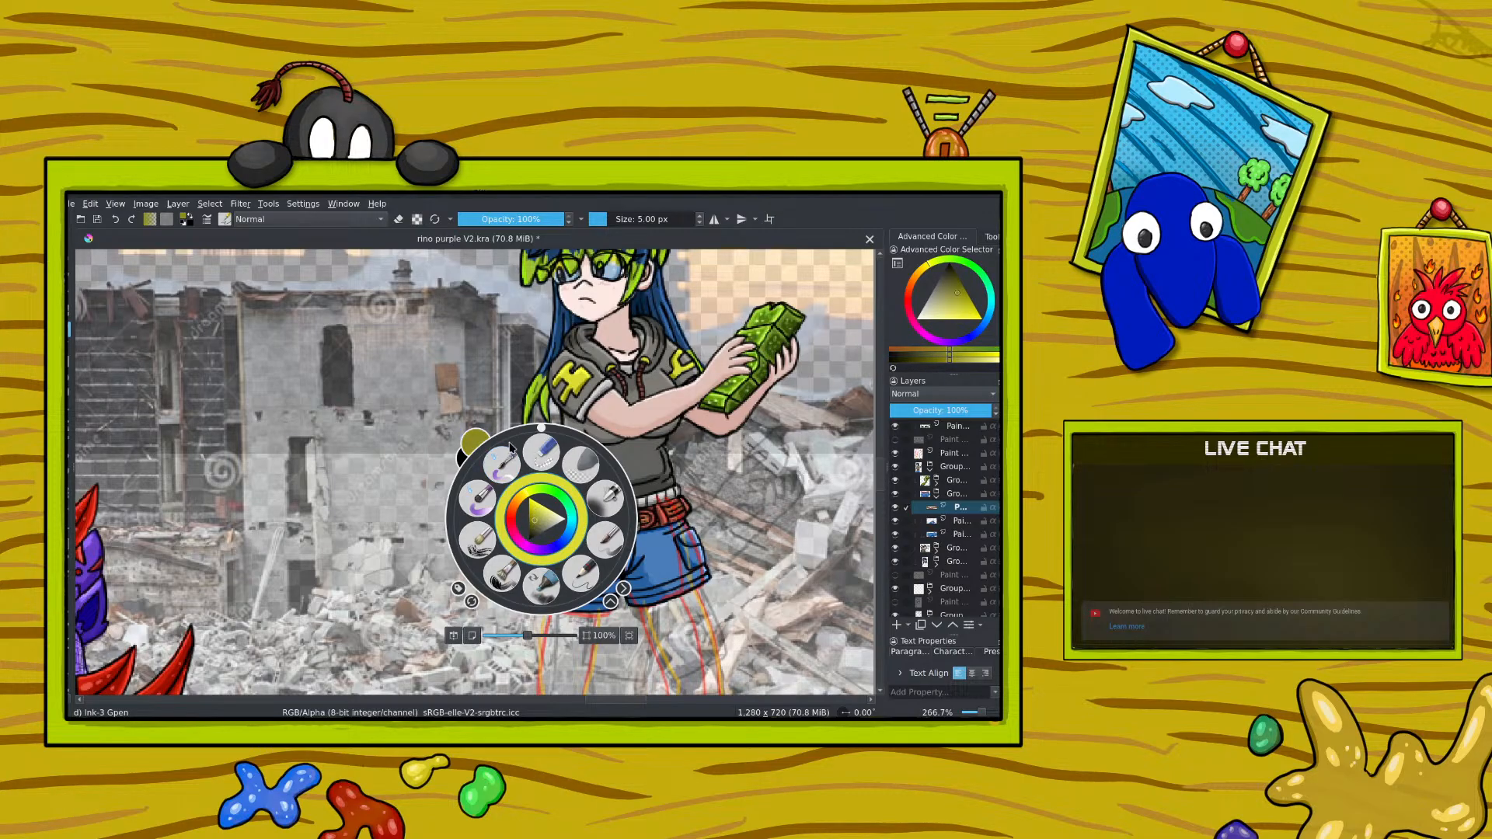
{"action": "left_click", "coordinate": [504, 432]}
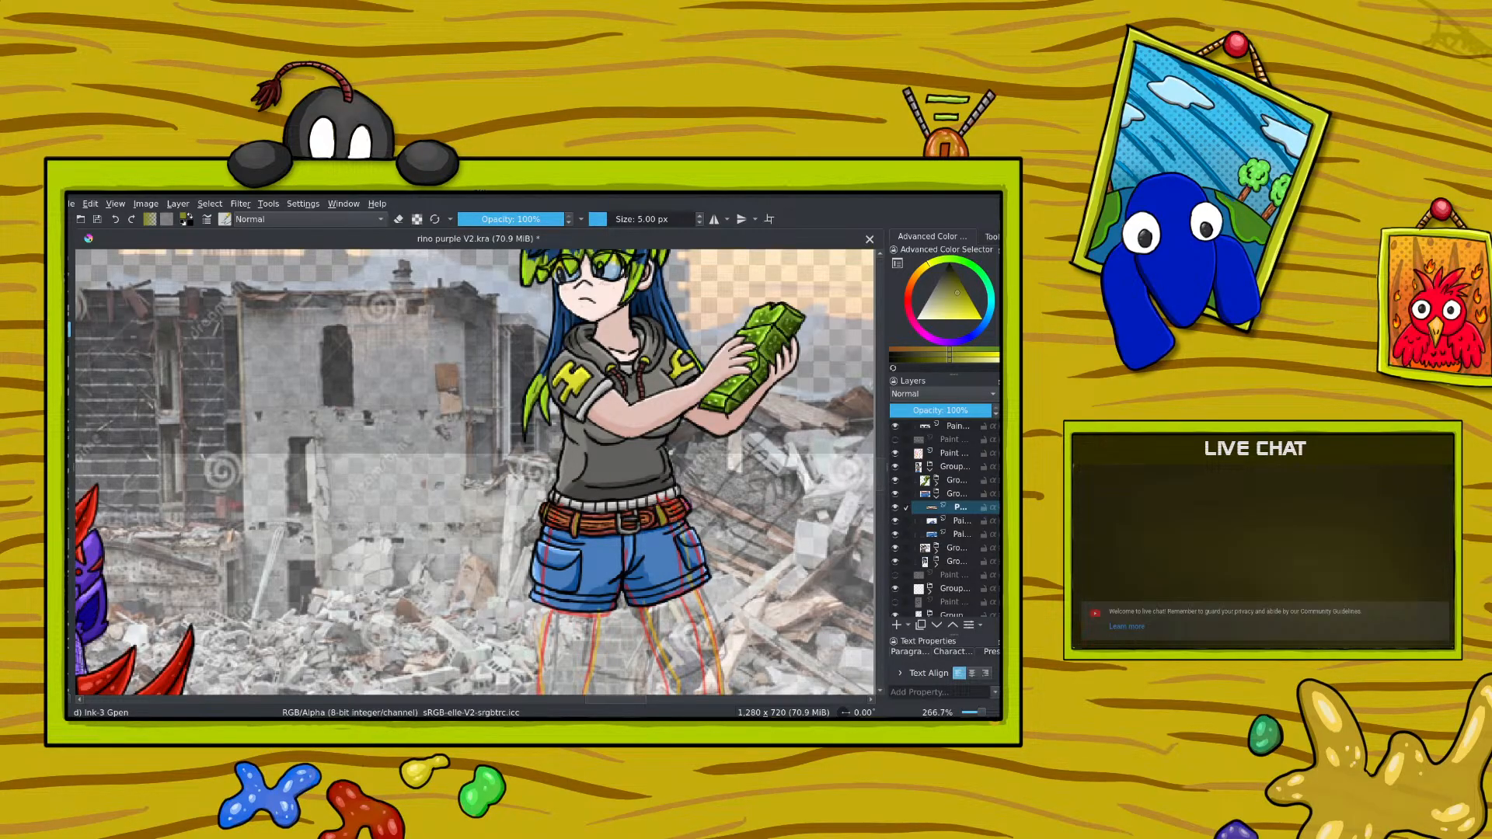
Step: Brighten the yellow again and paint the belt loop on the other side of the buckle
{"action": "right_click", "coordinate": [688, 480]}
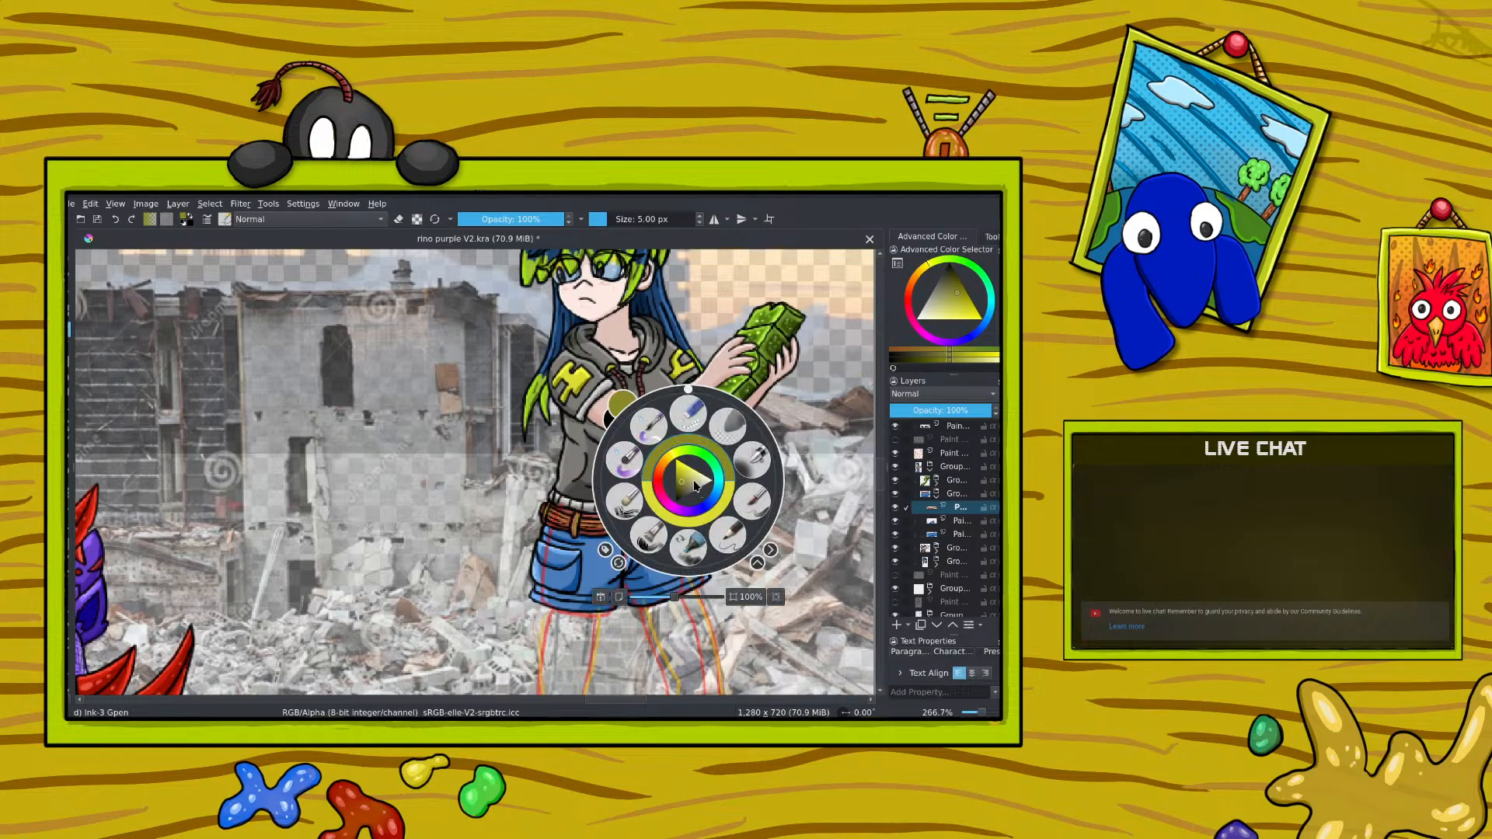
{"action": "left_click", "coordinate": [683, 482]}
{"action": "right_click", "coordinate": [688, 476]}
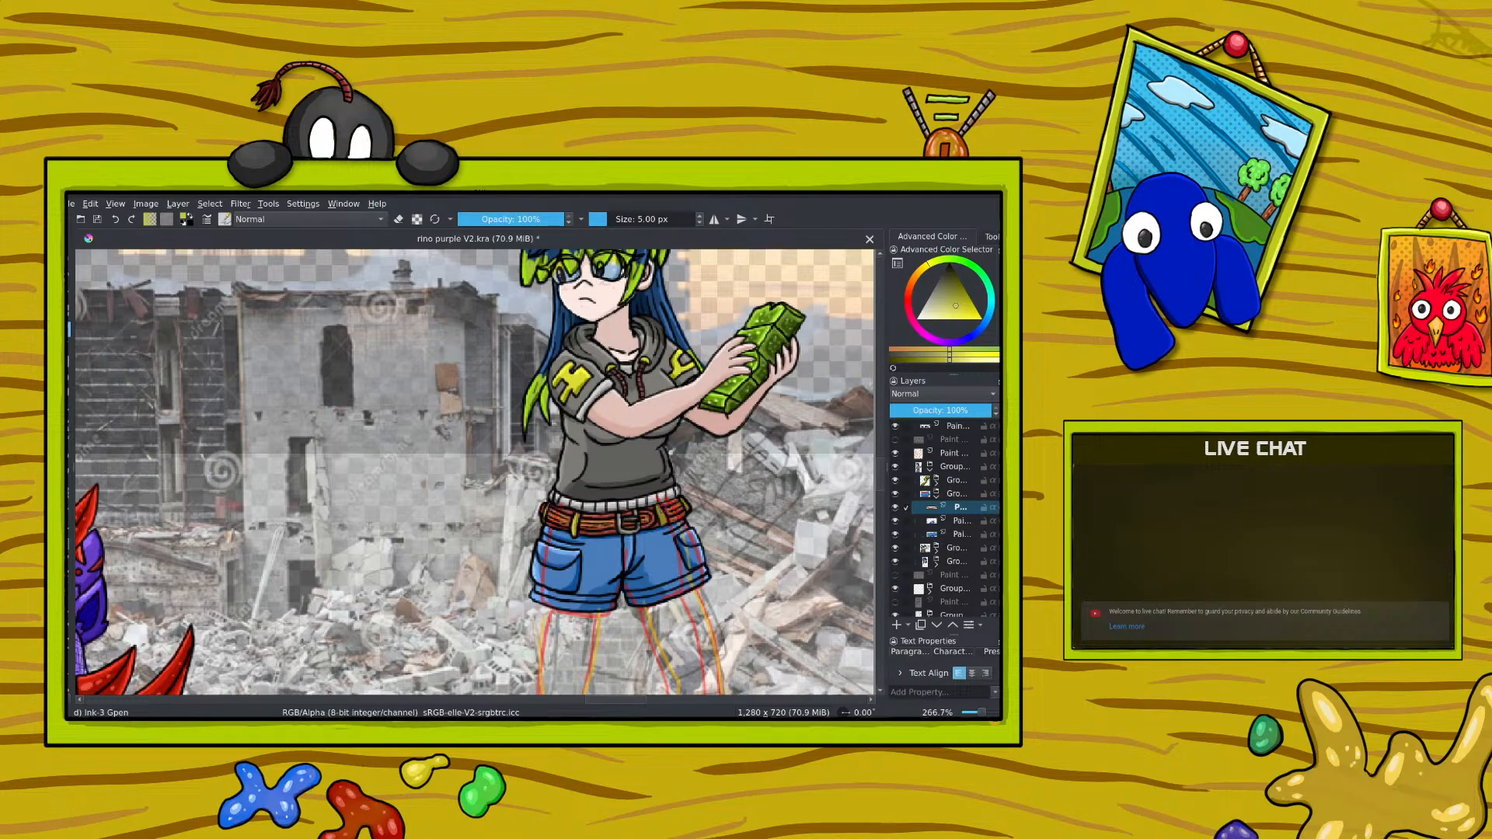
{"action": "left_click_drag", "start_coordinate": [662, 518], "coordinate": [667, 526]}
{"action": "right_click", "coordinate": [685, 477]}
{"action": "left_click_drag", "start_coordinate": [685, 472], "coordinate": [688, 465]}
{"action": "right_click", "coordinate": [689, 463]}
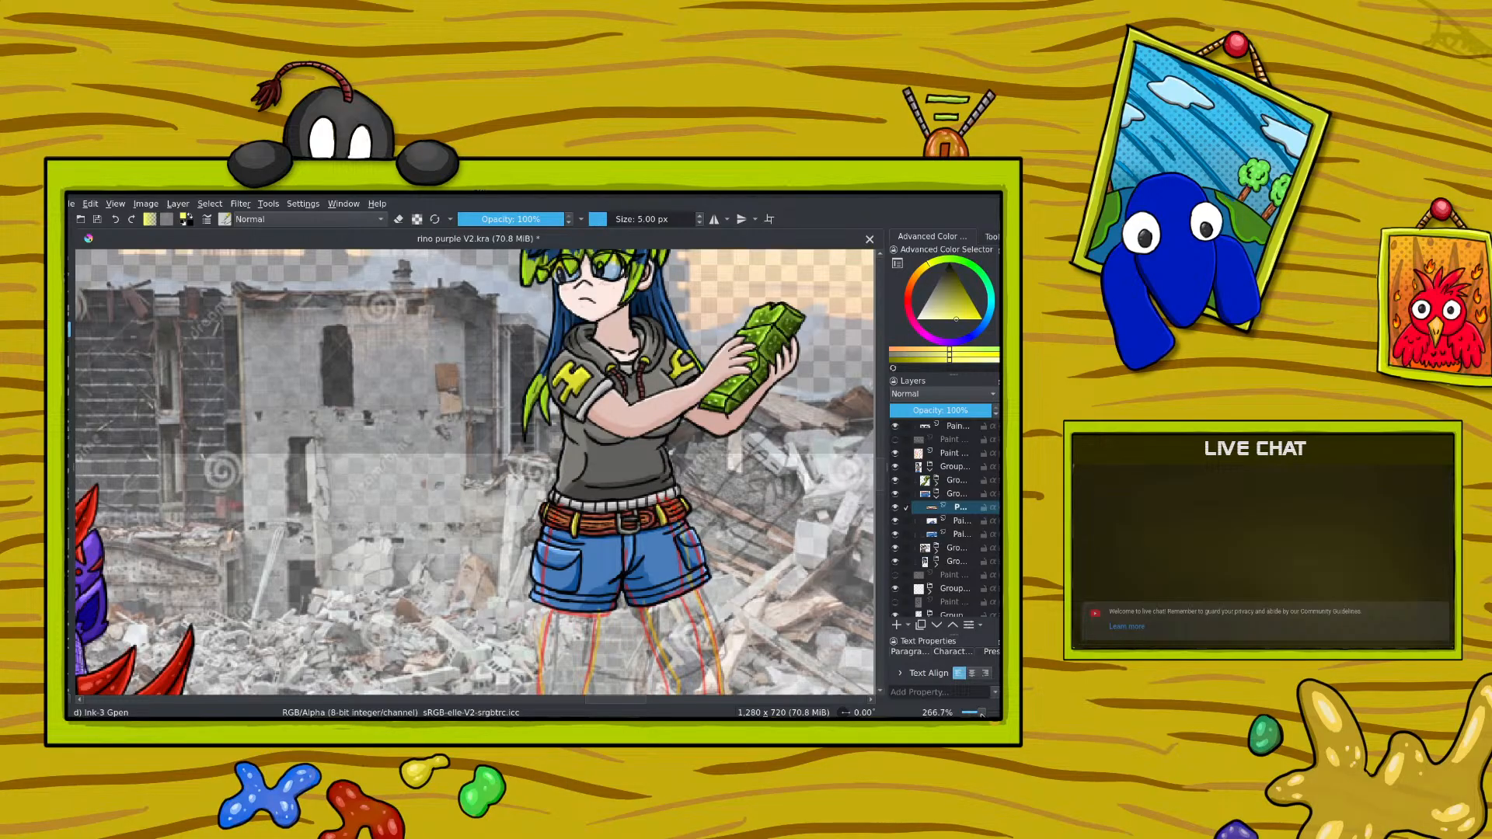
Step: Check the belt details against the whole illustration at several zoom levels
{"action": "key", "text": "ctrl+minus"}
{"action": "key", "text": "ctrl+minus"}
{"action": "key", "text": "ctrl+minus"}
{"action": "key", "text": "ctrl+minus"}
{"action": "key", "text": "ctrl+plus"}
{"action": "key", "text": "ctrl+plus"}
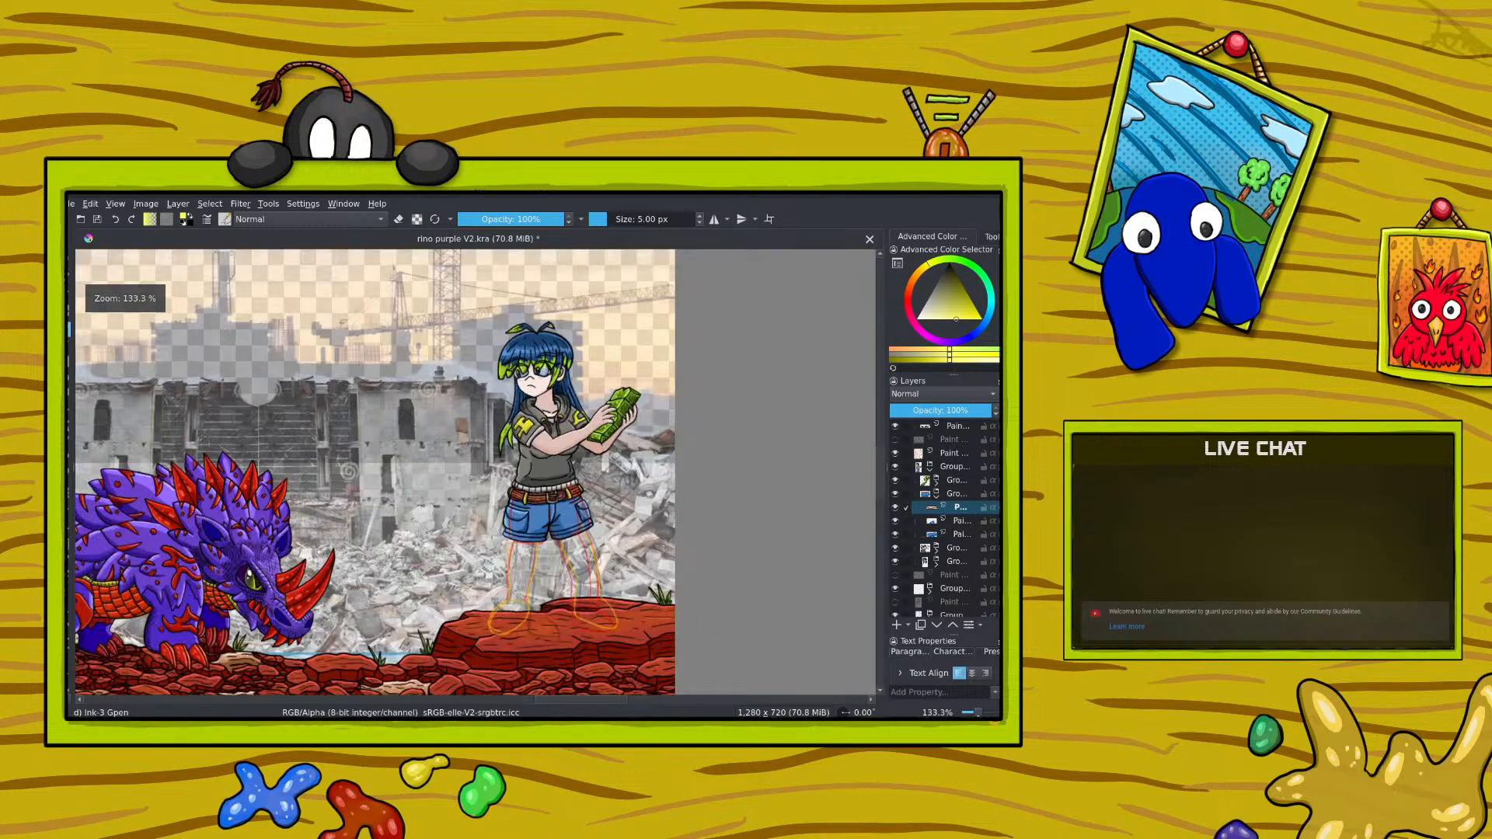
{"action": "key", "text": "ctrl+minus"}
{"action": "key", "text": "ctrl+minus"}
{"action": "key", "text": "ctrl+plus"}
{"action": "key", "text": "ctrl+plus"}
{"action": "key", "text": "ctrl+plus"}
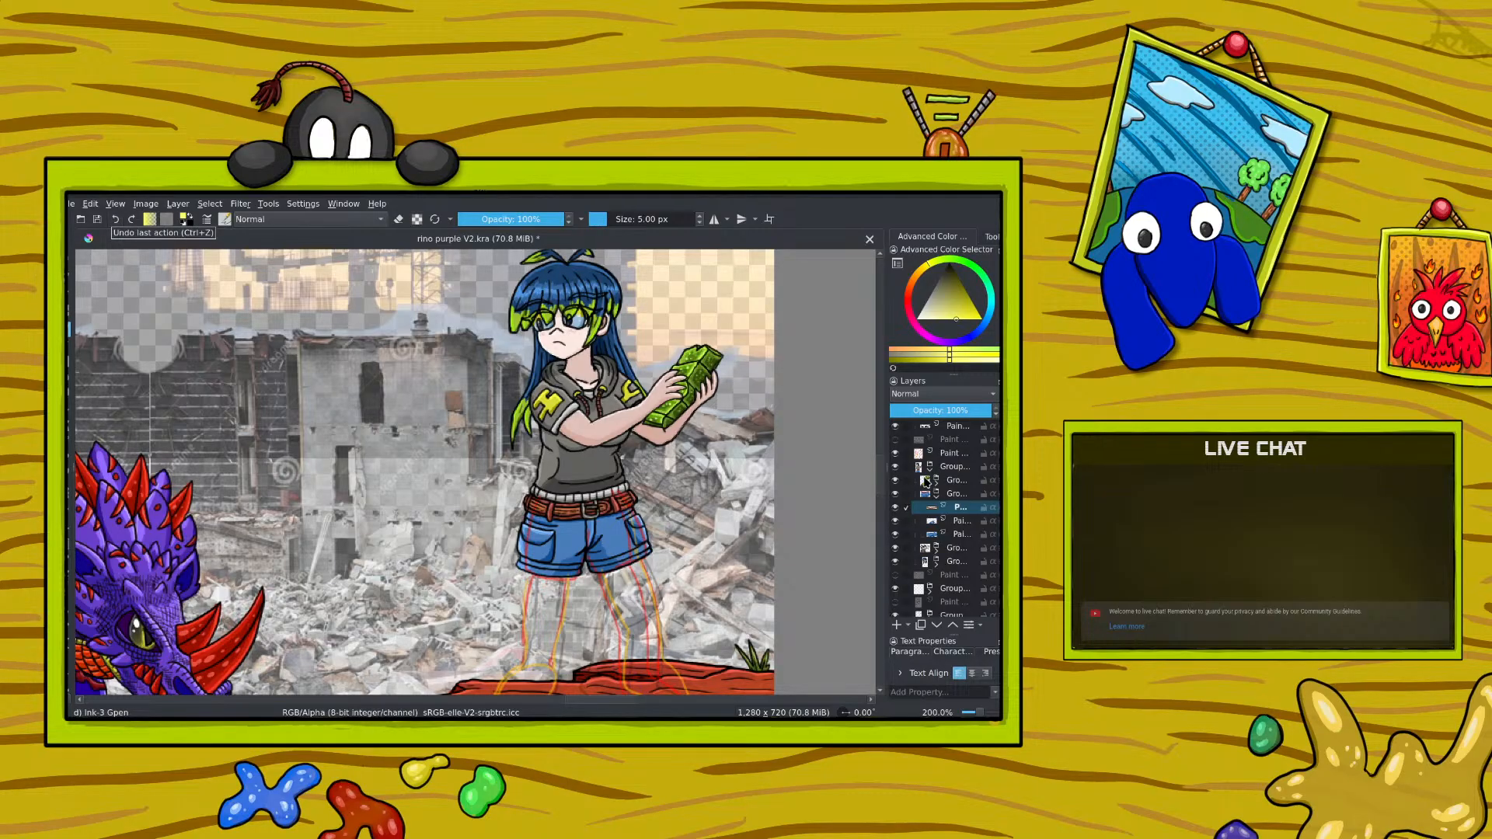
Step: Collapse the girl's groups and add a new paint layer directly above her main group
{"action": "left_click", "coordinate": [938, 495]}
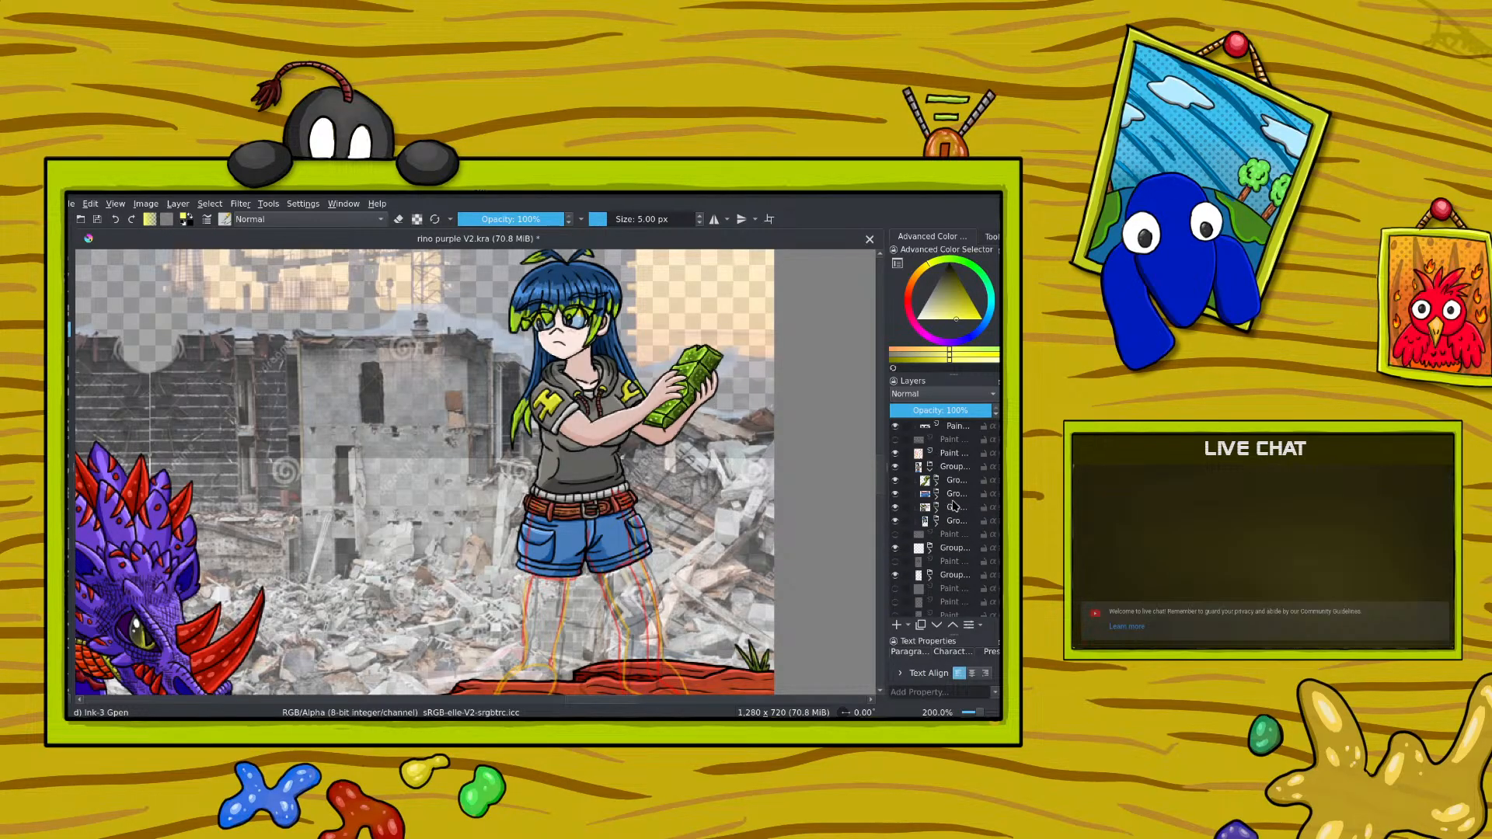
{"action": "left_click", "coordinate": [950, 467]}
{"action": "left_click", "coordinate": [931, 468]}
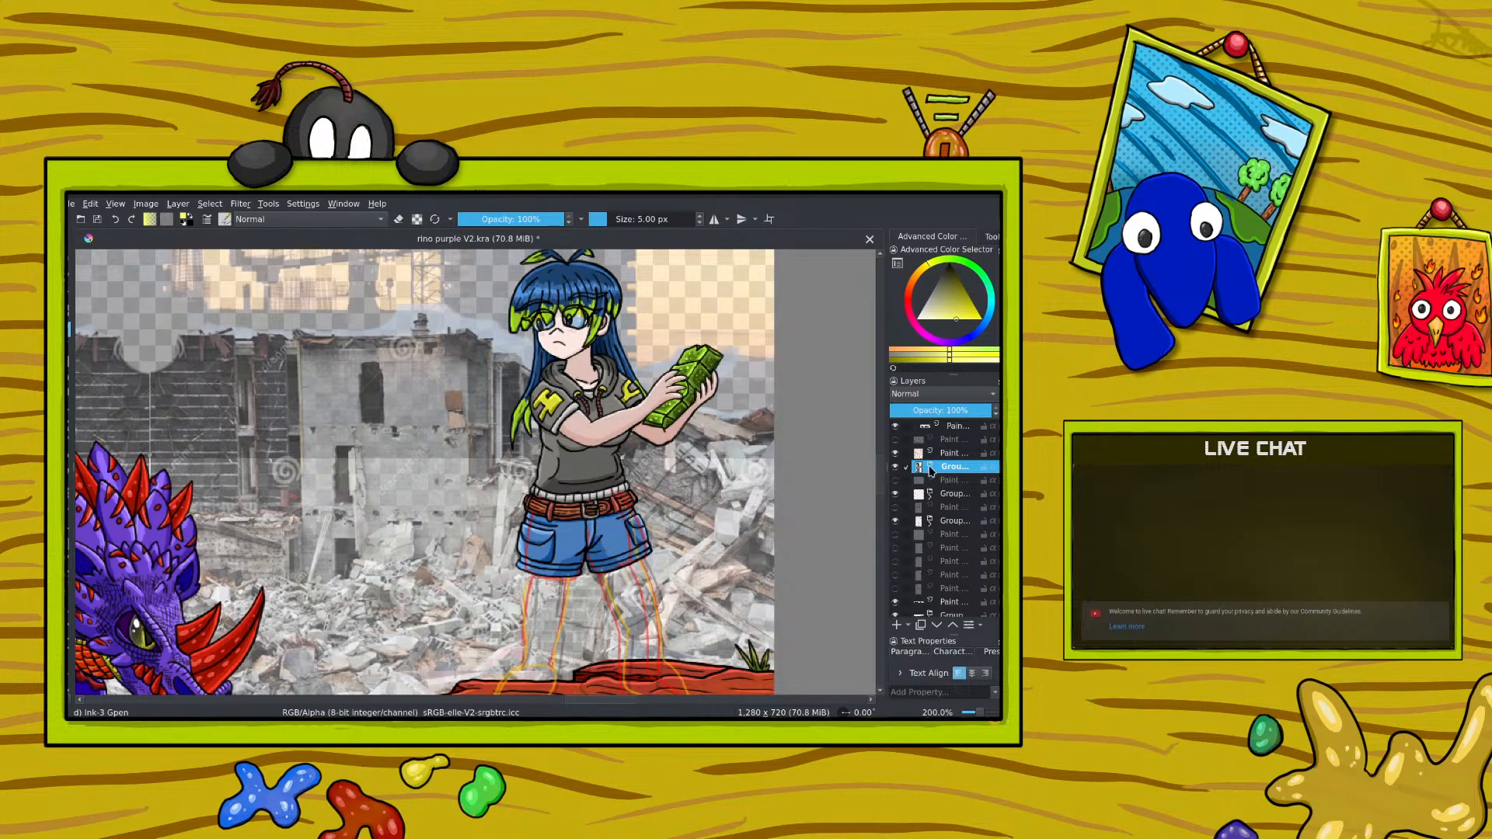
{"action": "left_click", "coordinate": [897, 625]}
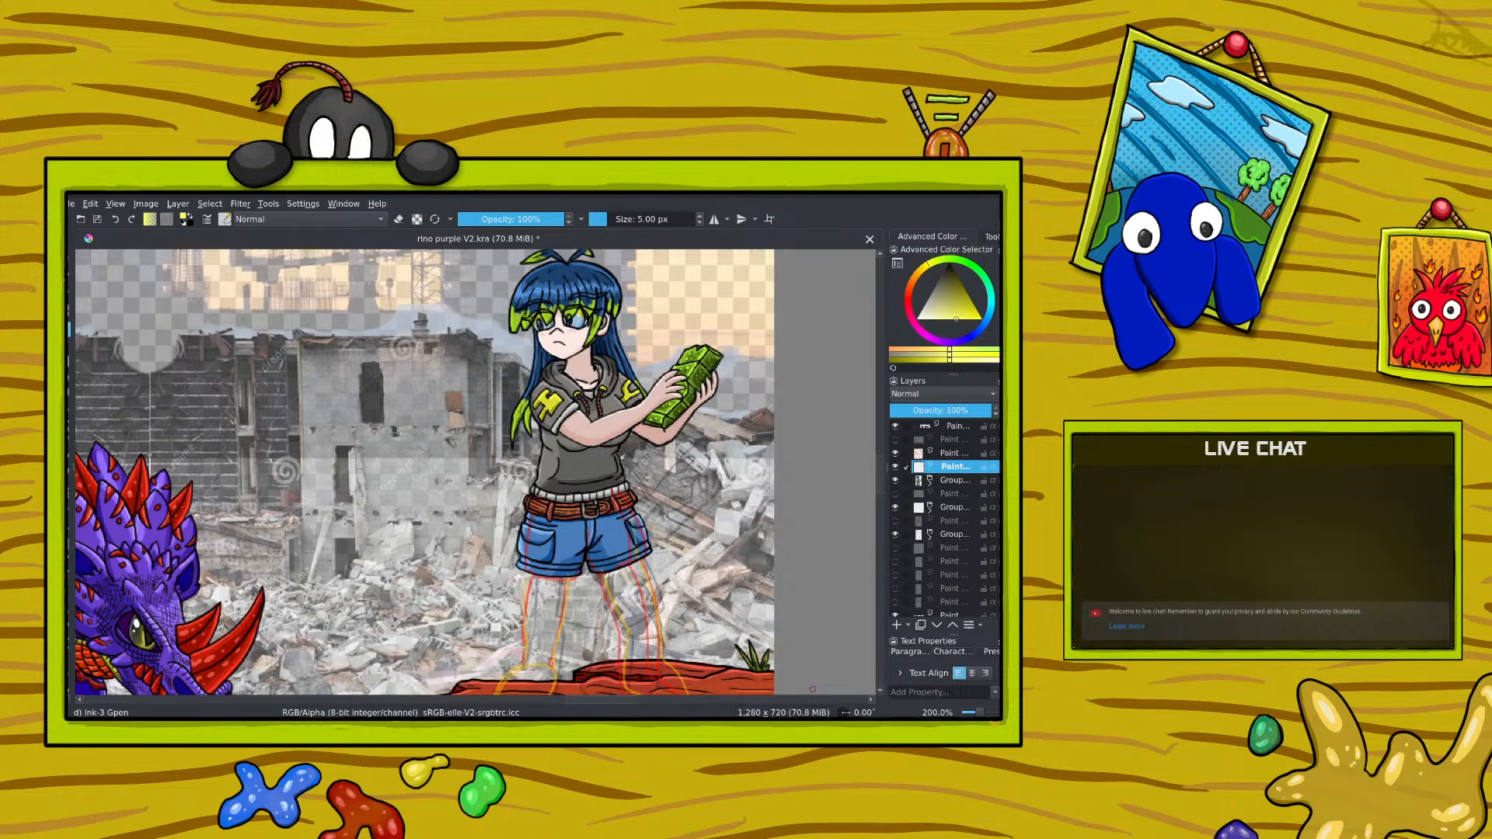
Step: Sketch the girl's left-hand leg and shoe in yellow over the orange guide lines on the new layer
{"action": "left_click_drag", "start_coordinate": [880, 465], "coordinate": [883, 502]}
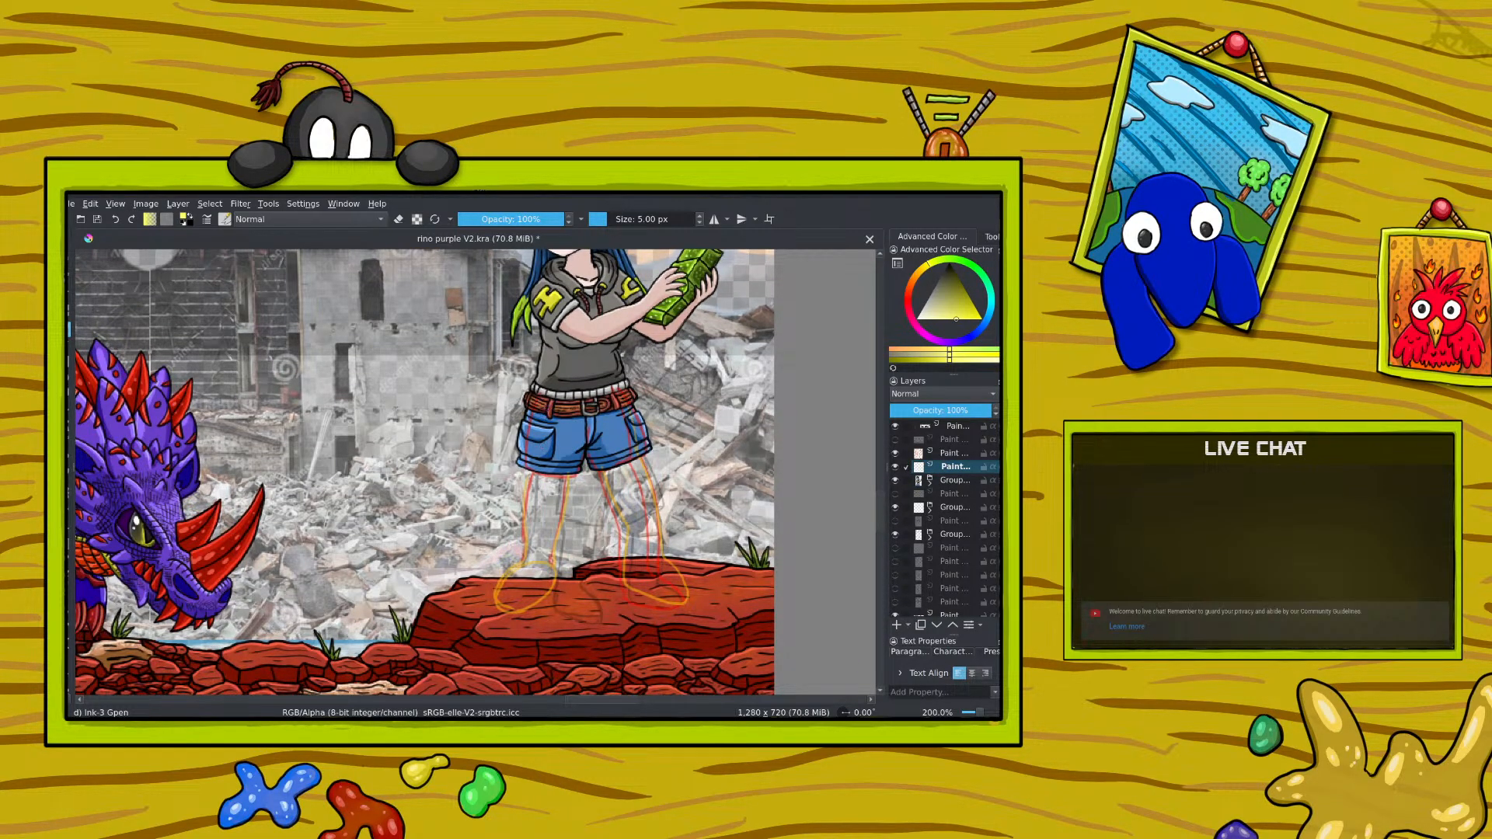
{"action": "mouse_move", "coordinate": [535, 481]}
{"action": "left_mouse_down"}
{"action": "mouse_move", "coordinate": [526, 559]}
{"action": "mouse_move", "coordinate": [558, 534]}
{"action": "mouse_move", "coordinate": [529, 604]}
{"action": "mouse_move", "coordinate": [502, 613]}
{"action": "mouse_move", "coordinate": [501, 582]}
{"action": "mouse_move", "coordinate": [531, 550]}
{"action": "mouse_move", "coordinate": [553, 560]}
{"action": "mouse_move", "coordinate": [509, 581]}
{"action": "mouse_move", "coordinate": [544, 575]}
{"action": "mouse_move", "coordinate": [496, 589]}
{"action": "mouse_move", "coordinate": [530, 606]}
{"action": "mouse_move", "coordinate": [555, 561]}
{"action": "left_mouse_up"}
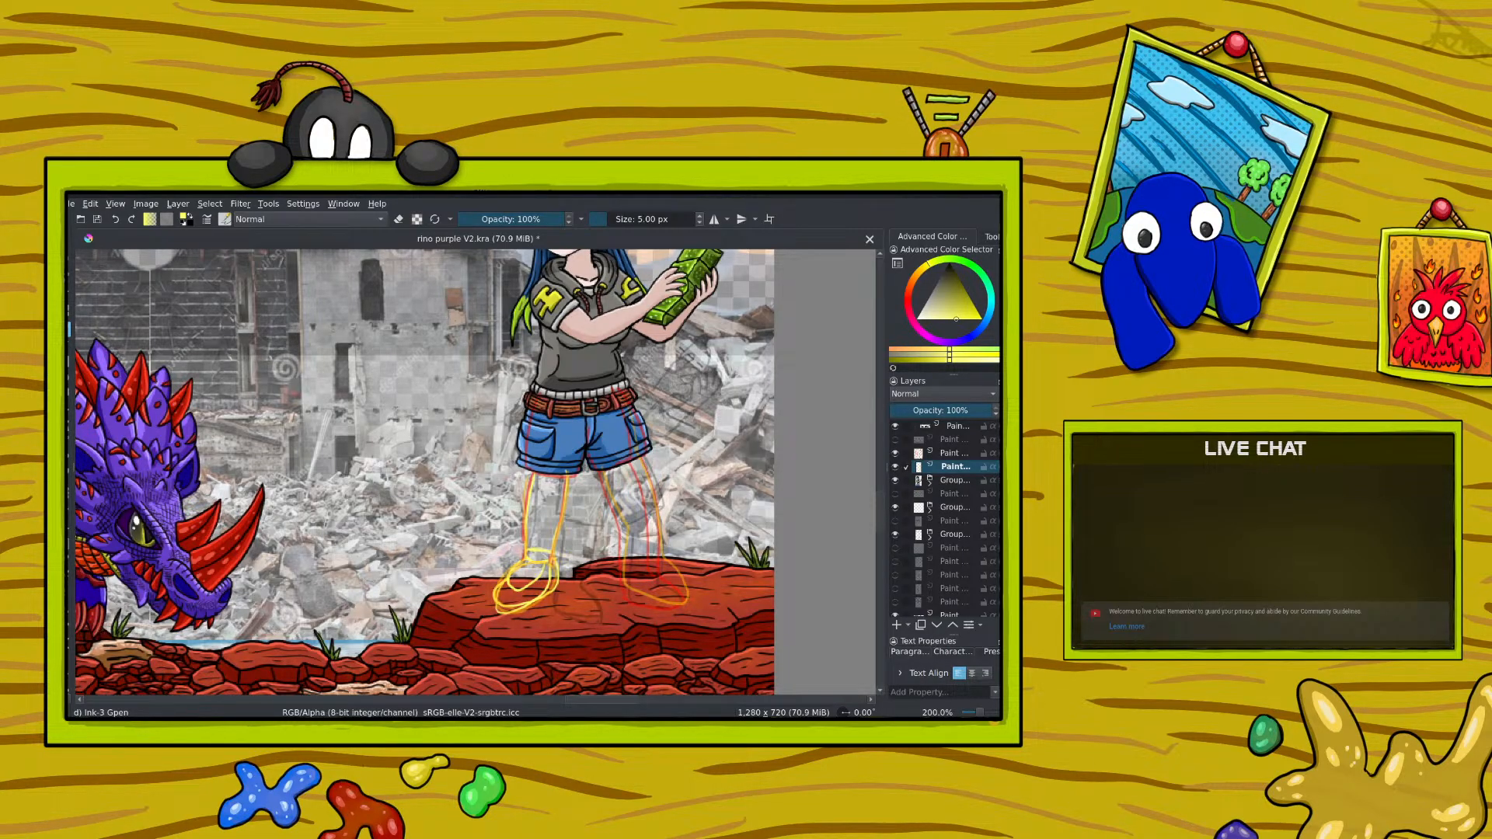
Step: Switch to the browser's running-shoe reference, move its window off the canvas, and erase the yellow shoe sketch with the 50 px Eraser Circle
{"action": "key", "text": "alt+Tab"}
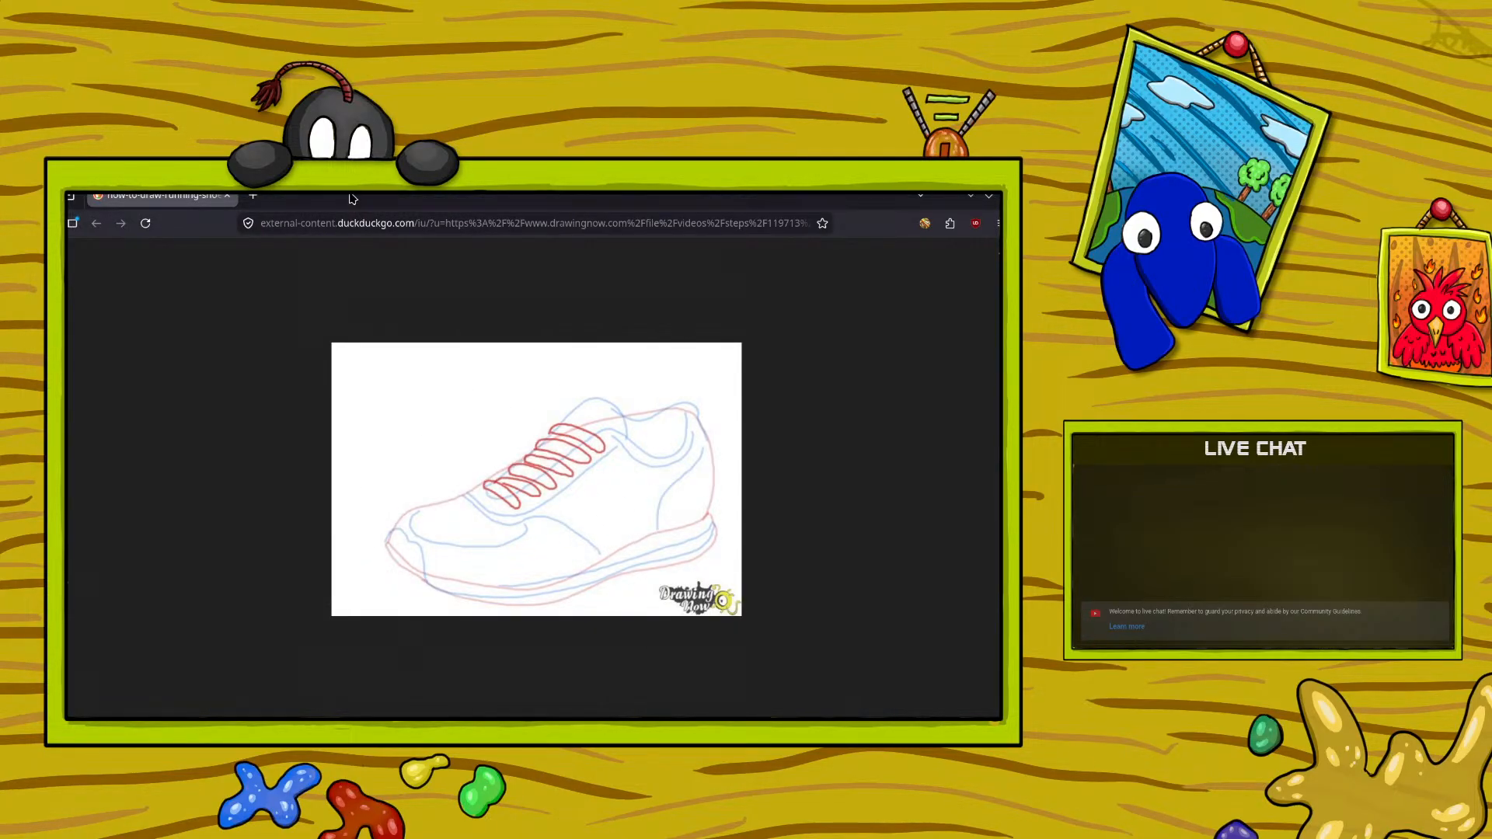
{"action": "left_click_drag", "start_coordinate": [354, 200], "coordinate": [70, 264]}
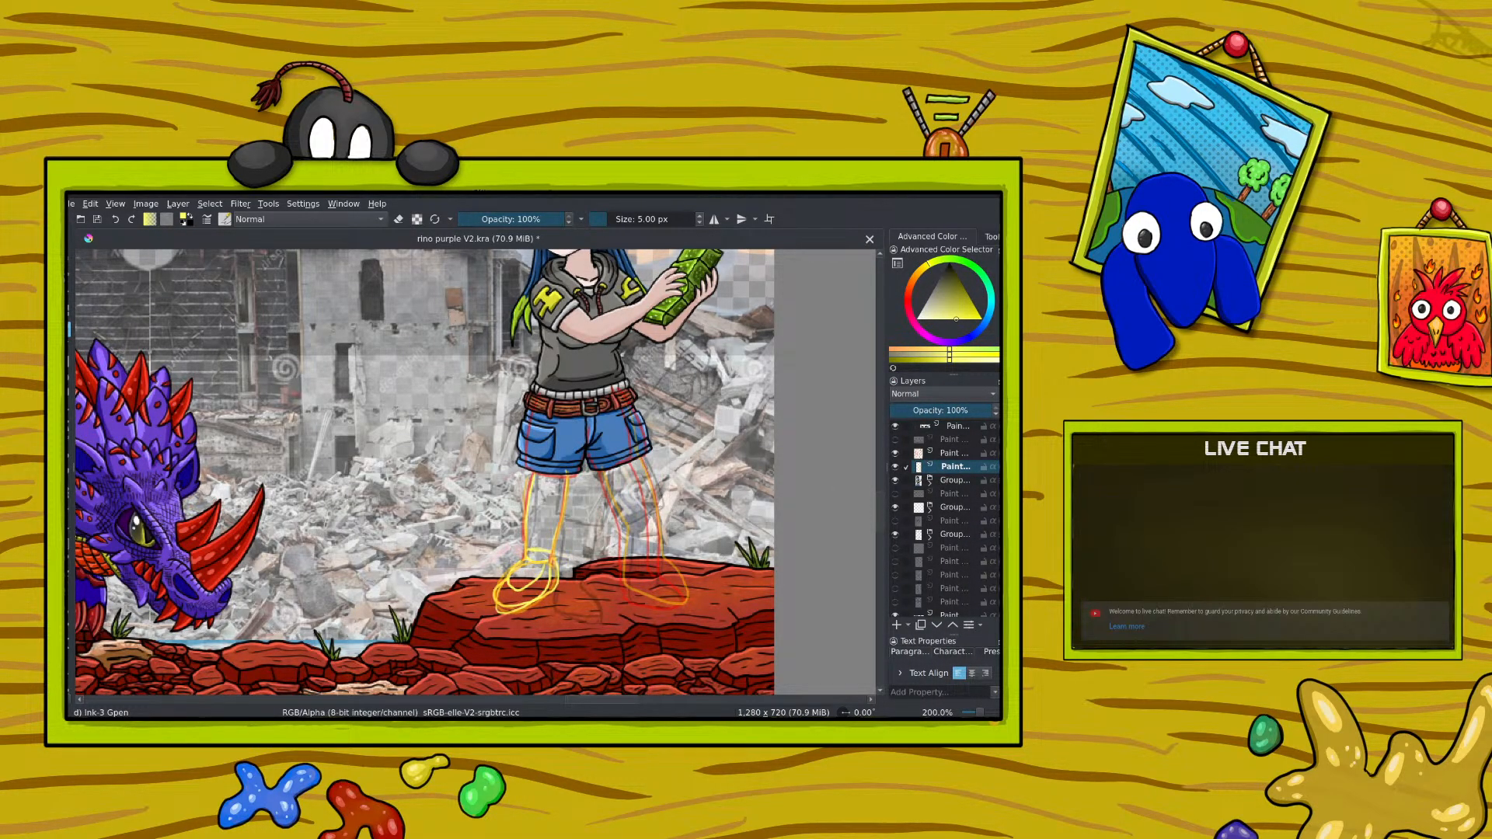
{"action": "mouse_move", "coordinate": [532, 466]}
{"action": "left_mouse_down"}
{"action": "mouse_move", "coordinate": [565, 491]}
{"action": "mouse_move", "coordinate": [551, 555]}
{"action": "mouse_move", "coordinate": [509, 590]}
{"action": "mouse_move", "coordinate": [520, 554]}
{"action": "left_mouse_up"}
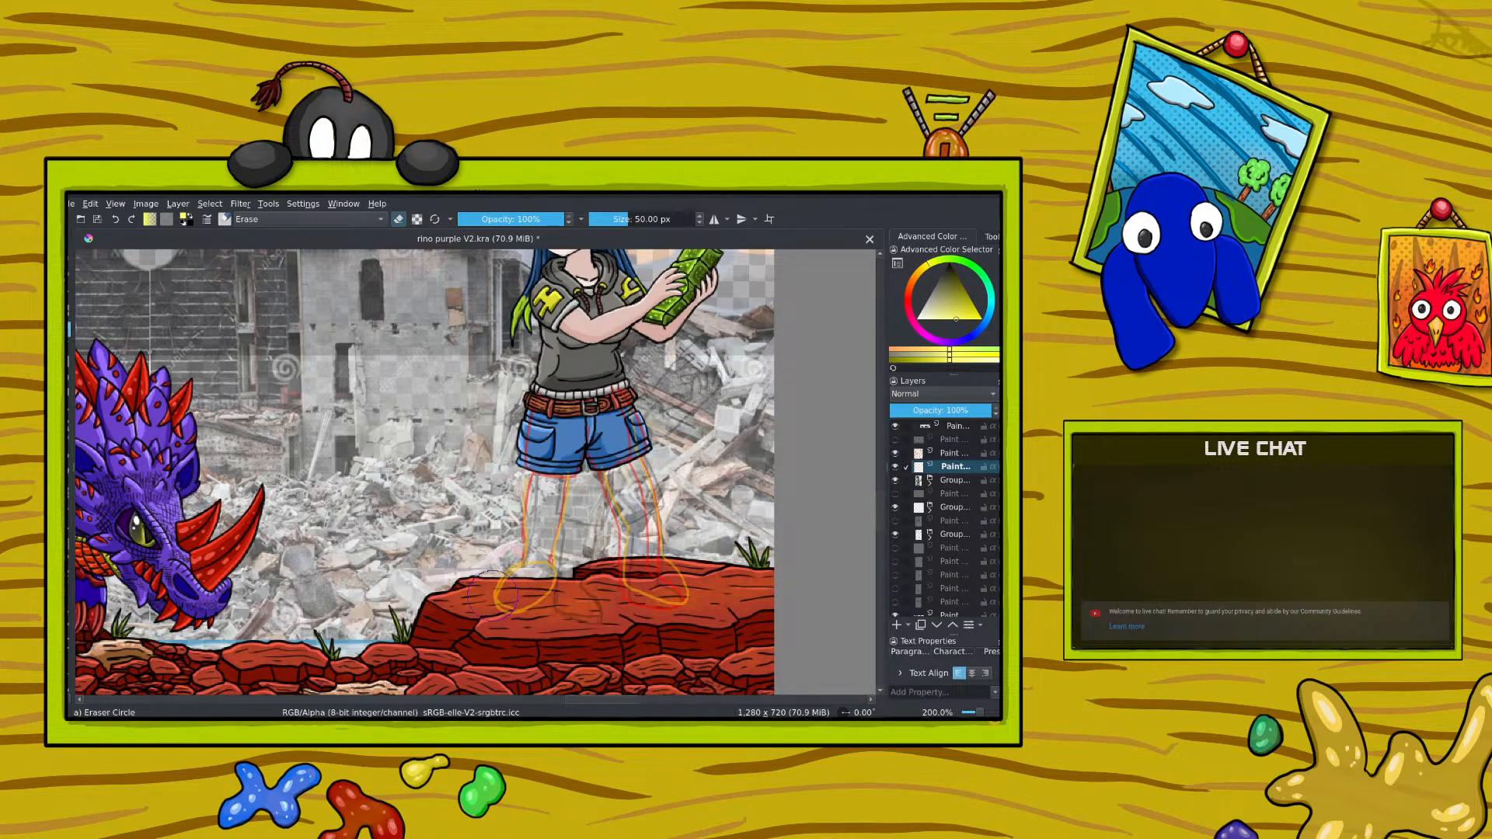
Step: Redraw the girl's legs and shoes in yellow over the guide lines with the 5 px Ink-3 Gpen
{"action": "left_click_drag", "start_coordinate": [981, 712], "coordinate": [978, 713]}
{"action": "key", "text": "e"}
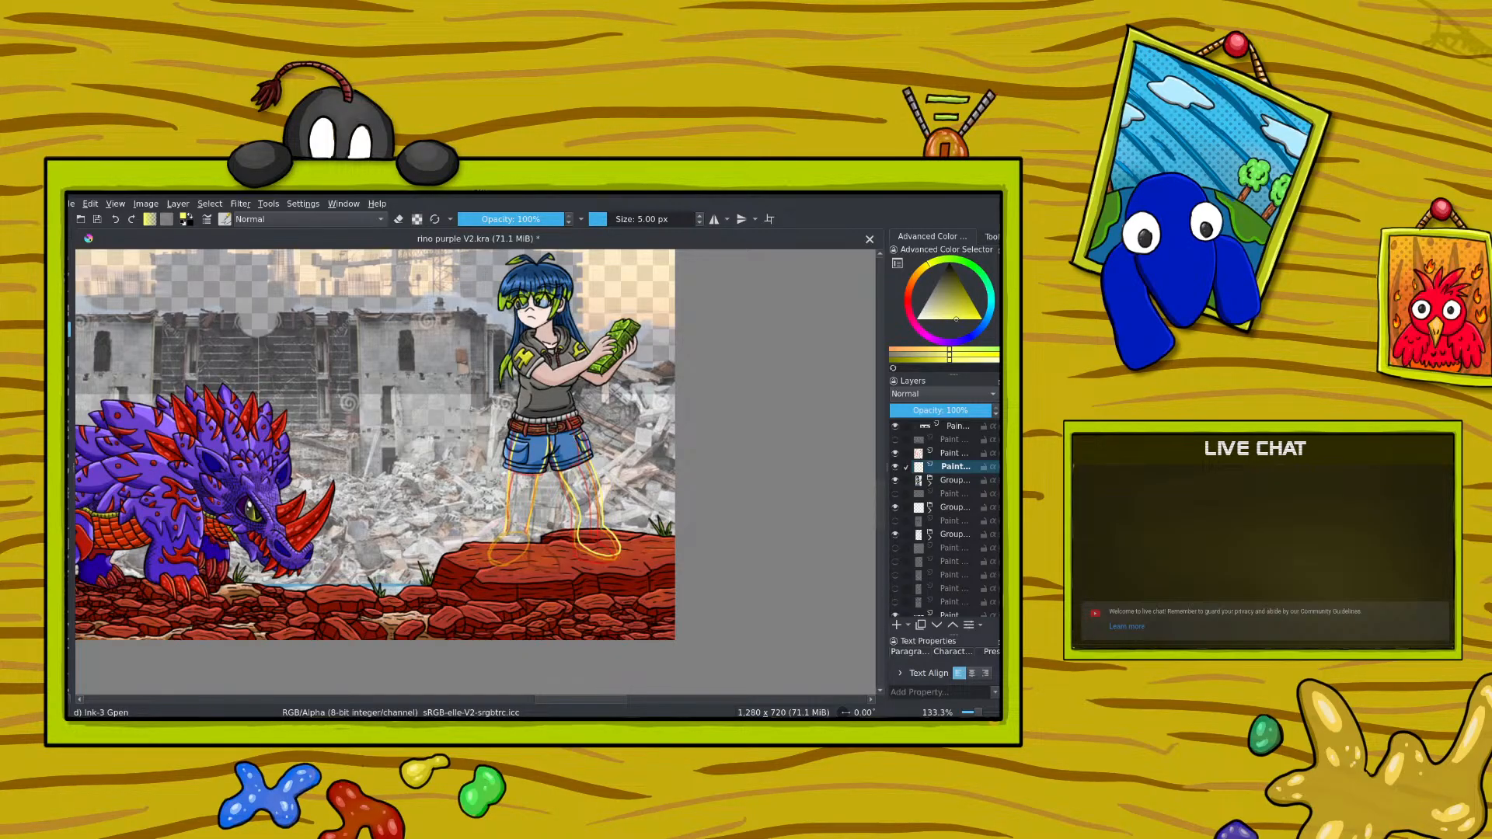
{"action": "mouse_move", "coordinate": [582, 453]}
{"action": "left_mouse_down"}
{"action": "mouse_move", "coordinate": [591, 495]}
{"action": "mouse_move", "coordinate": [556, 436]}
{"action": "left_mouse_up"}
{"action": "mouse_move", "coordinate": [585, 486]}
{"action": "left_mouse_down"}
{"action": "mouse_move", "coordinate": [579, 544]}
{"action": "mouse_move", "coordinate": [609, 548]}
{"action": "left_mouse_up"}
{"action": "mouse_move", "coordinate": [537, 472]}
{"action": "left_mouse_down"}
{"action": "mouse_move", "coordinate": [517, 464]}
{"action": "mouse_move", "coordinate": [531, 475]}
{"action": "mouse_move", "coordinate": [496, 556]}
{"action": "mouse_move", "coordinate": [525, 533]}
{"action": "left_mouse_up"}
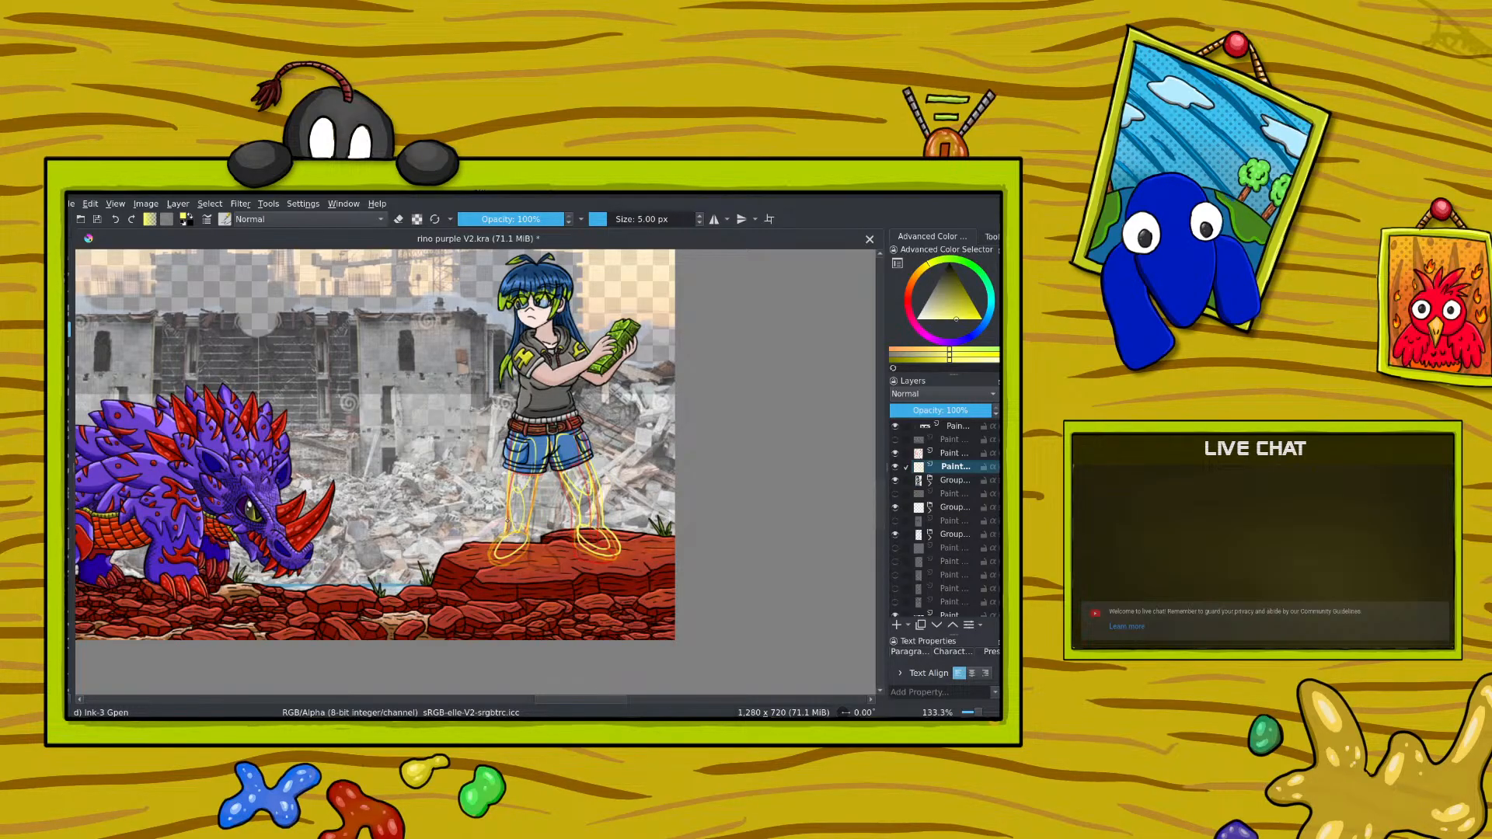
Step: Transform the yellow leg sketch so the left-hand leg sits slightly farther out, and return to the brush
{"action": "key", "text": "ctrl+t"}
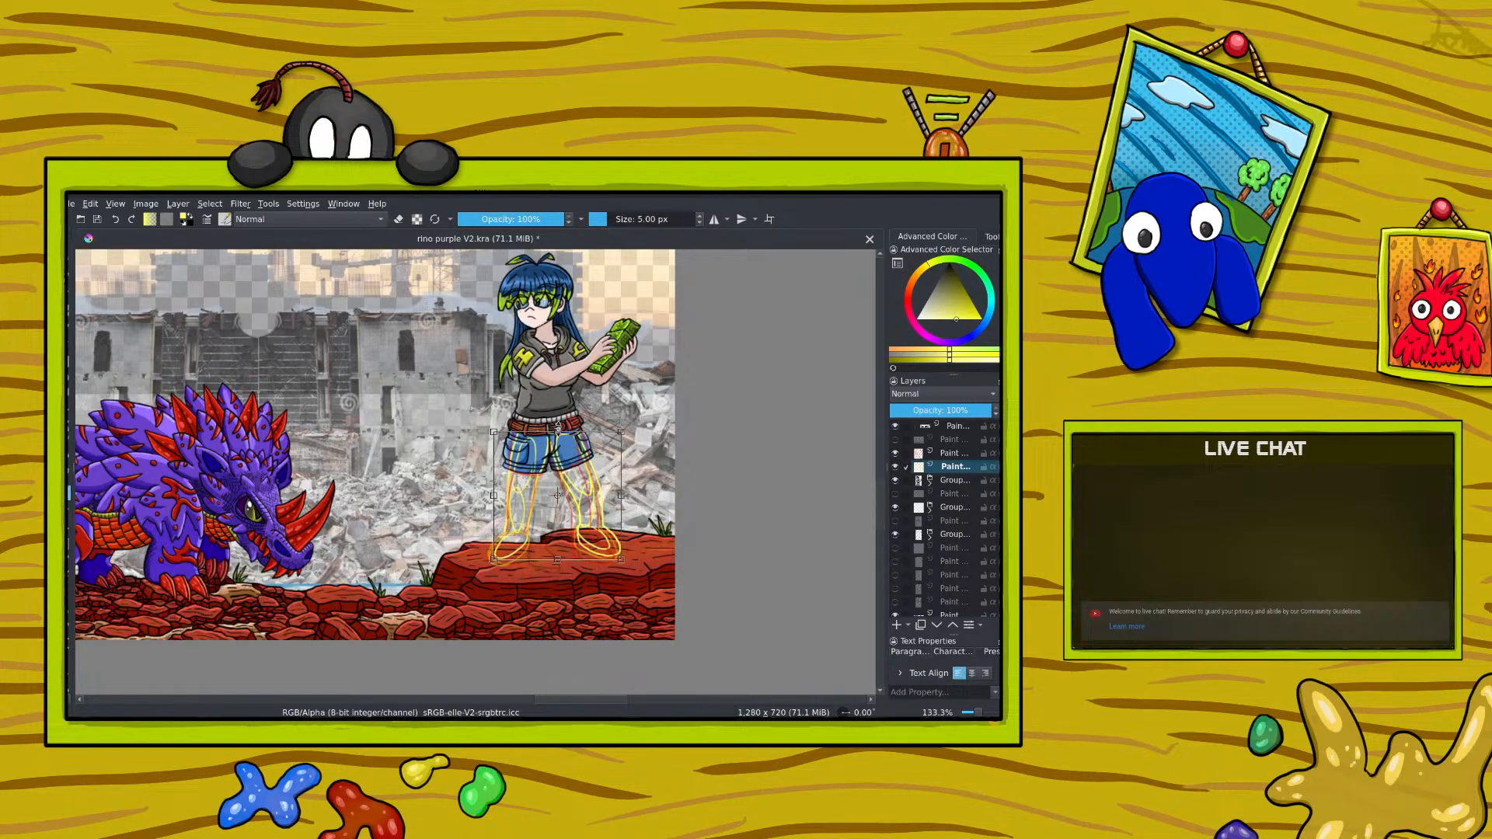
{"action": "mouse_move", "coordinate": [557, 430]}
{"action": "left_mouse_down"}
{"action": "mouse_move", "coordinate": [555, 406]}
{"action": "mouse_move", "coordinate": [556, 430]}
{"action": "left_mouse_up"}
{"action": "mouse_move", "coordinate": [509, 511]}
{"action": "left_mouse_down"}
{"action": "mouse_move", "coordinate": [478, 488]}
{"action": "mouse_move", "coordinate": [472, 499]}
{"action": "mouse_move", "coordinate": [489, 498]}
{"action": "left_mouse_up"}
{"action": "key", "text": "b"}
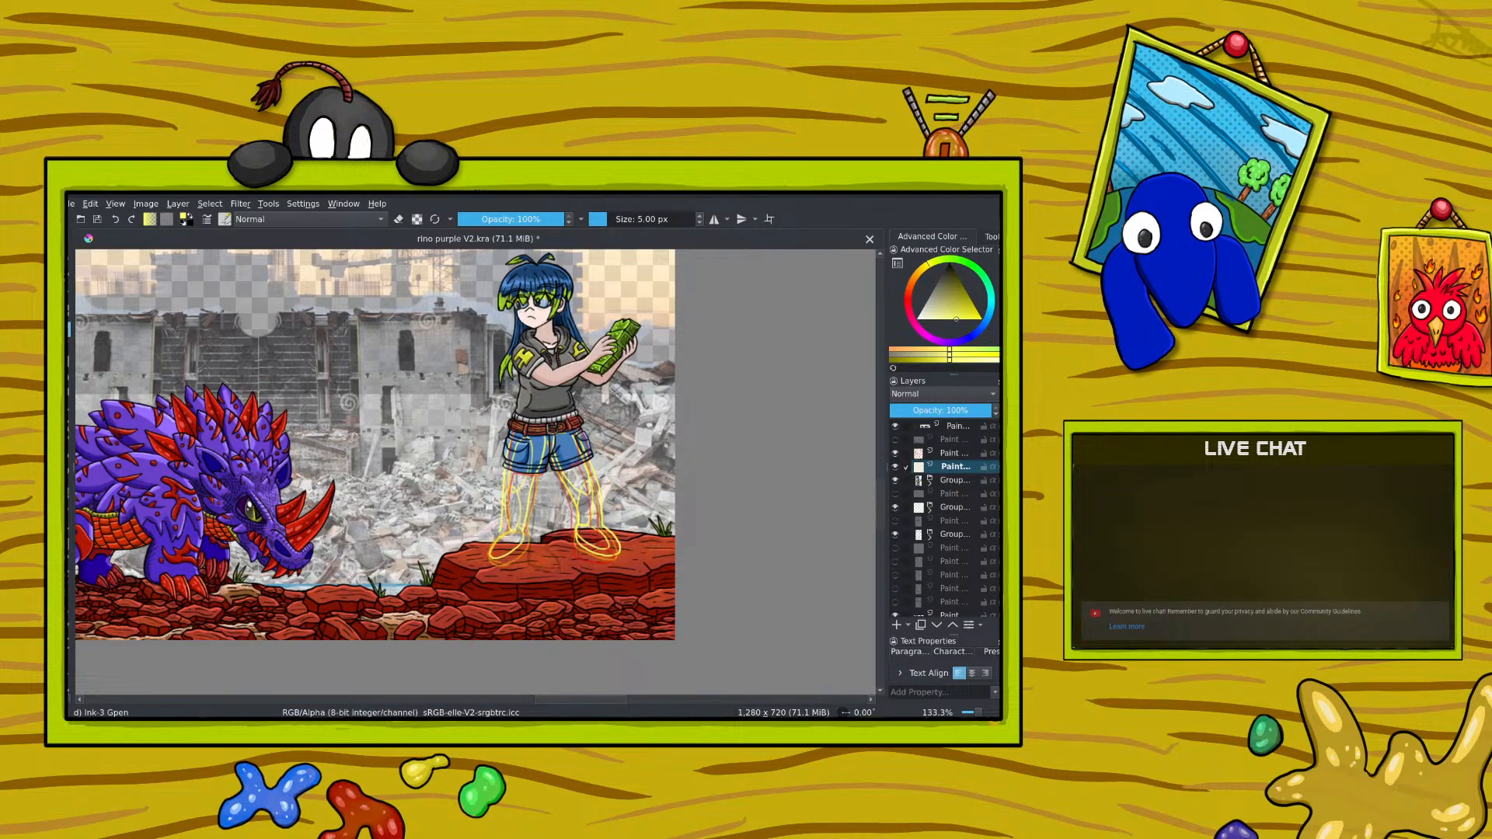
Step: Erase part of the right-hand shoe sketch with the 50 px Eraser Circle and redraw it in yellow
{"action": "key", "text": "e"}
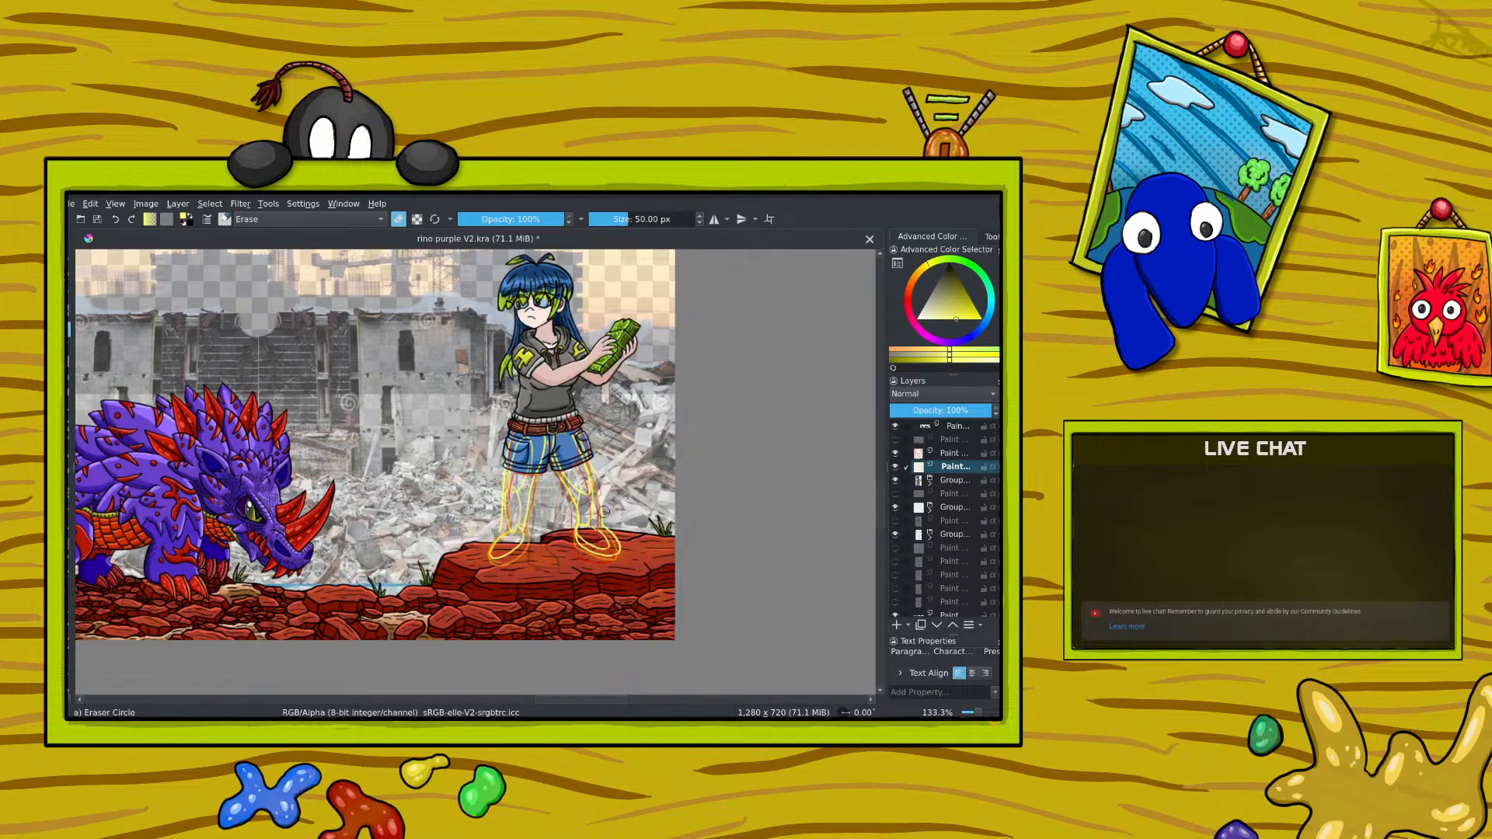
{"action": "mouse_move", "coordinate": [609, 528]}
{"action": "left_mouse_down"}
{"action": "mouse_move", "coordinate": [604, 563]}
{"action": "mouse_move", "coordinate": [578, 546]}
{"action": "left_mouse_up"}
{"action": "key", "text": "e"}
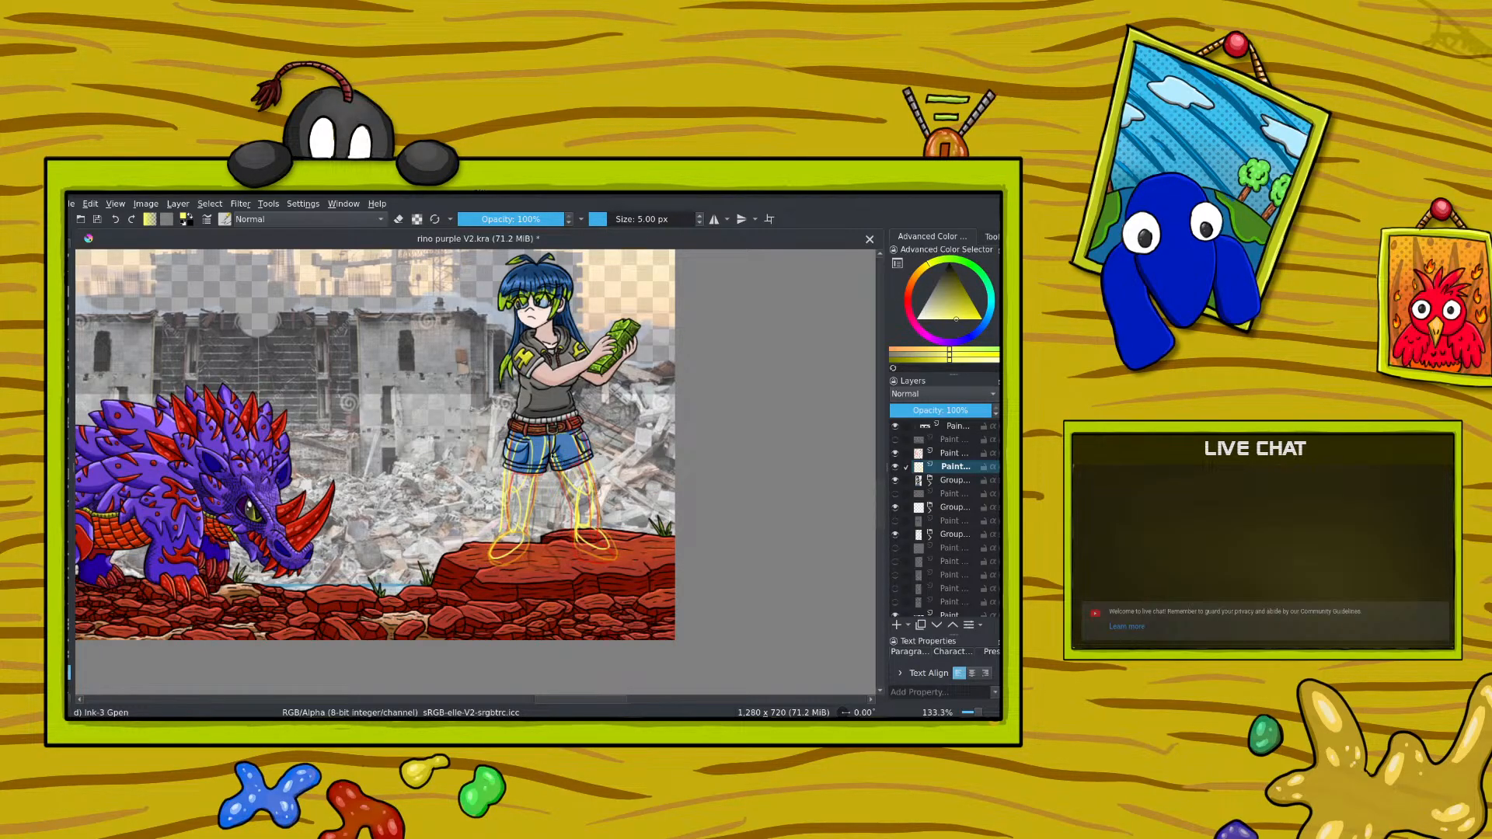
Step: Select the right-hand leg of the yellow sketch, adjust its position and shape with Transform, and deselect it
{"action": "mouse_move", "coordinate": [551, 439]}
{"action": "left_mouse_down"}
{"action": "mouse_move", "coordinate": [561, 534]}
{"action": "mouse_move", "coordinate": [587, 564]}
{"action": "mouse_move", "coordinate": [627, 555]}
{"action": "mouse_move", "coordinate": [589, 434]}
{"action": "mouse_move", "coordinate": [552, 439]}
{"action": "left_mouse_up"}
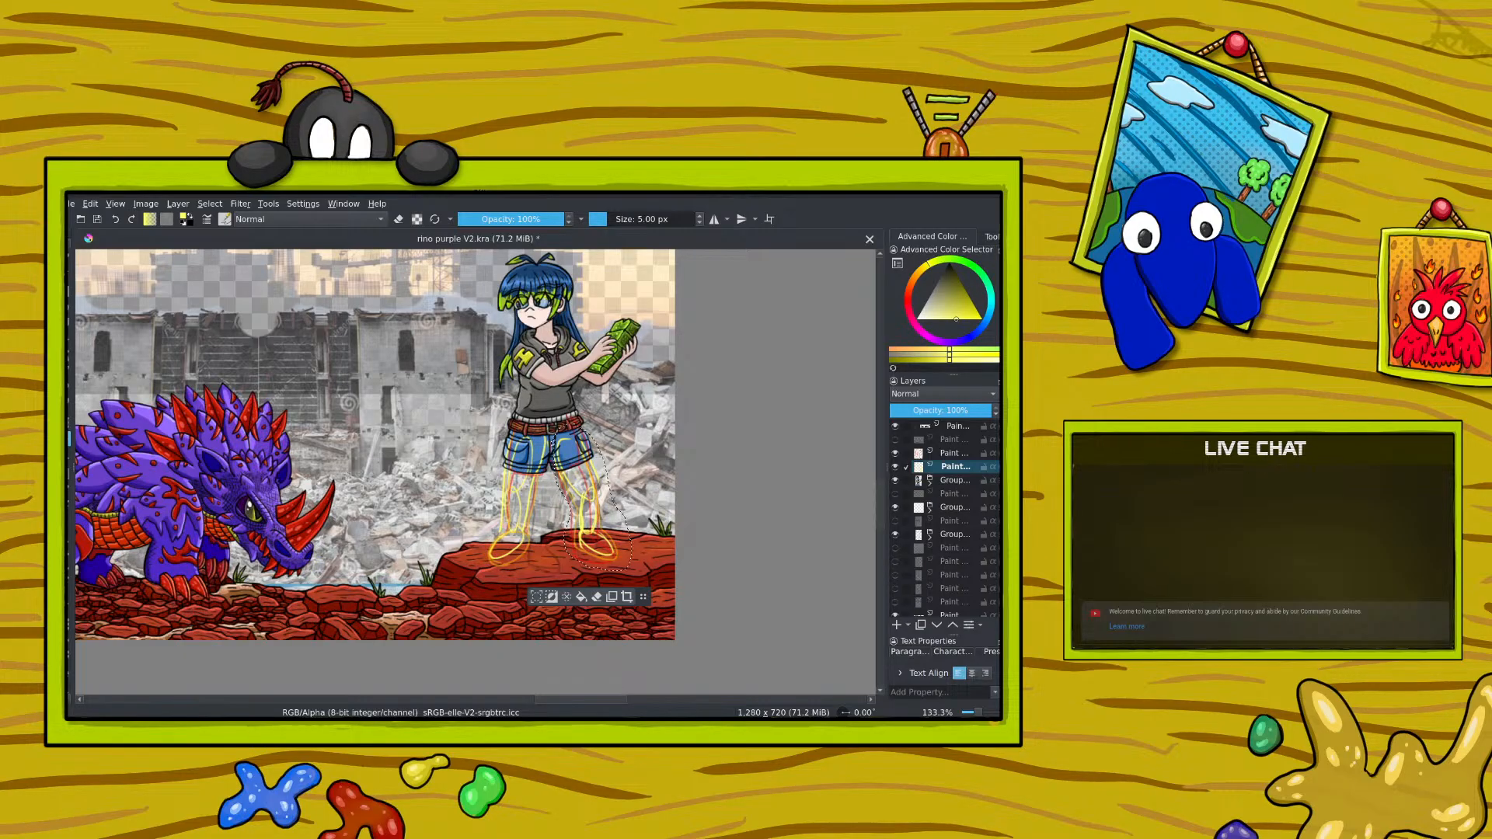
{"action": "key", "text": "ctrl+t"}
{"action": "left_click_drag", "start_coordinate": [551, 494], "coordinate": [565, 460]}
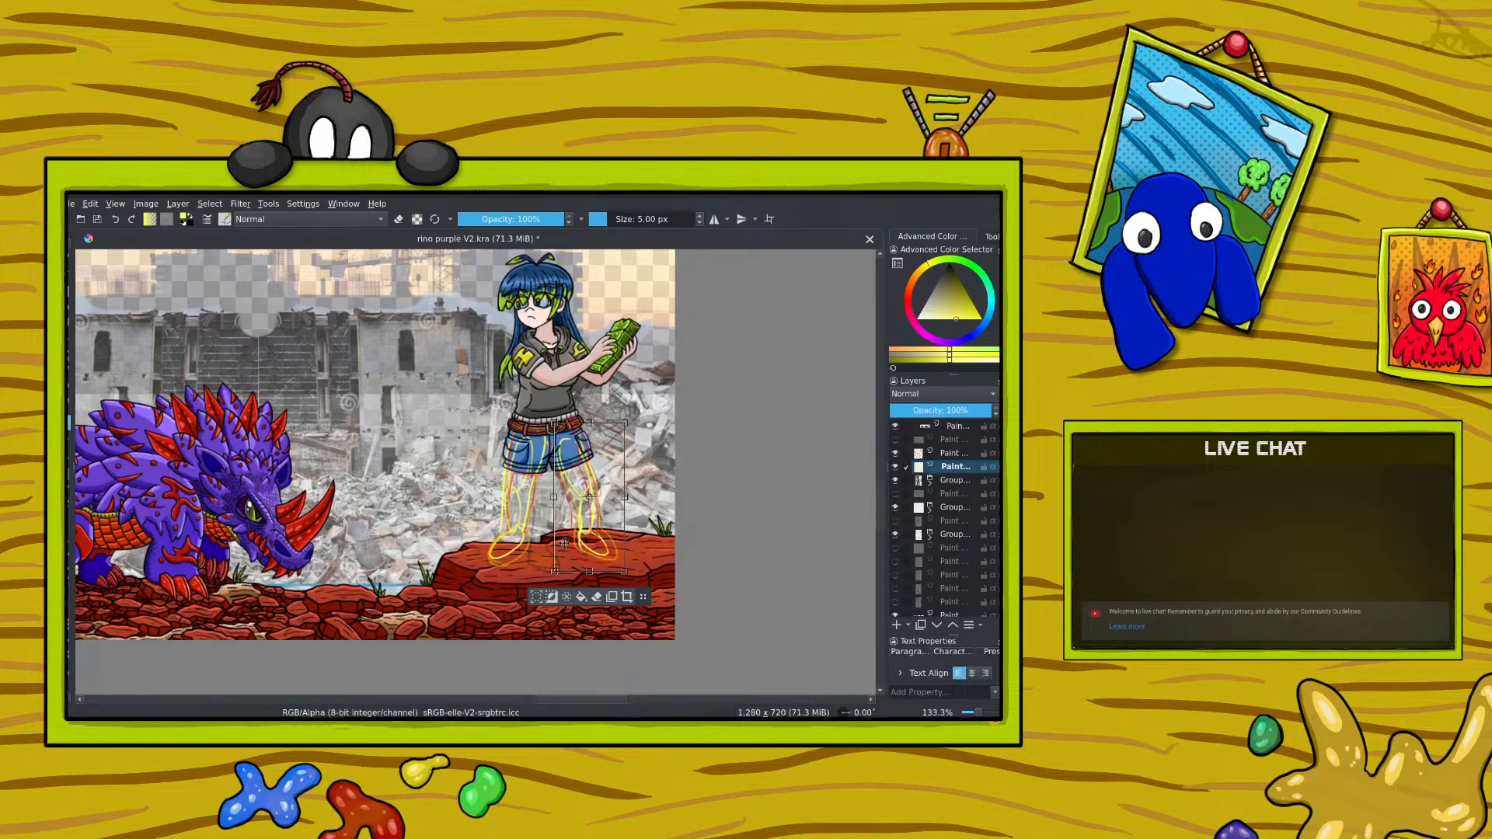
{"action": "left_click_drag", "start_coordinate": [619, 570], "coordinate": [631, 572]}
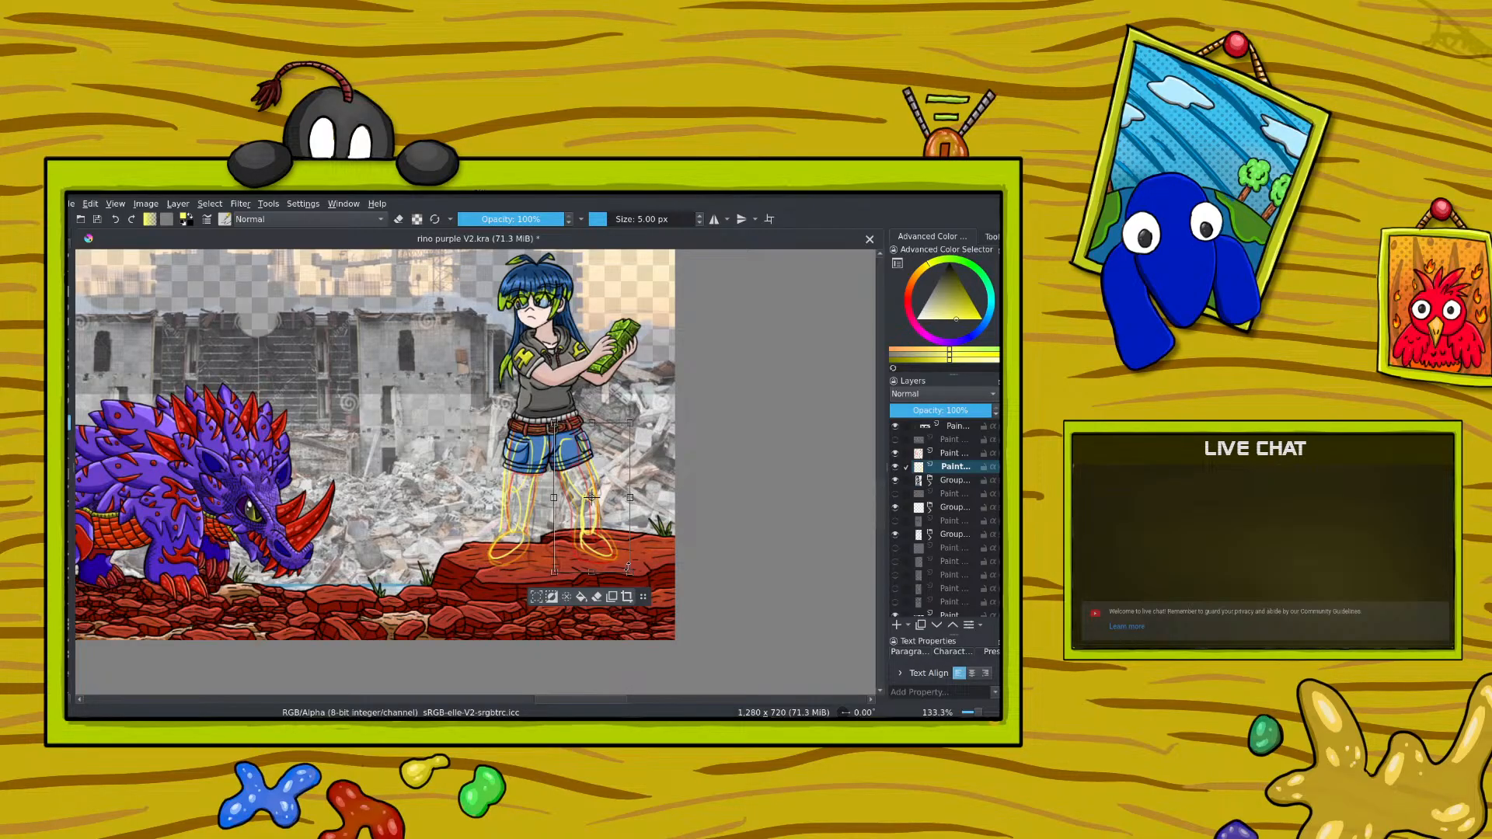
{"action": "left_click_drag", "start_coordinate": [554, 497], "coordinate": [569, 451]}
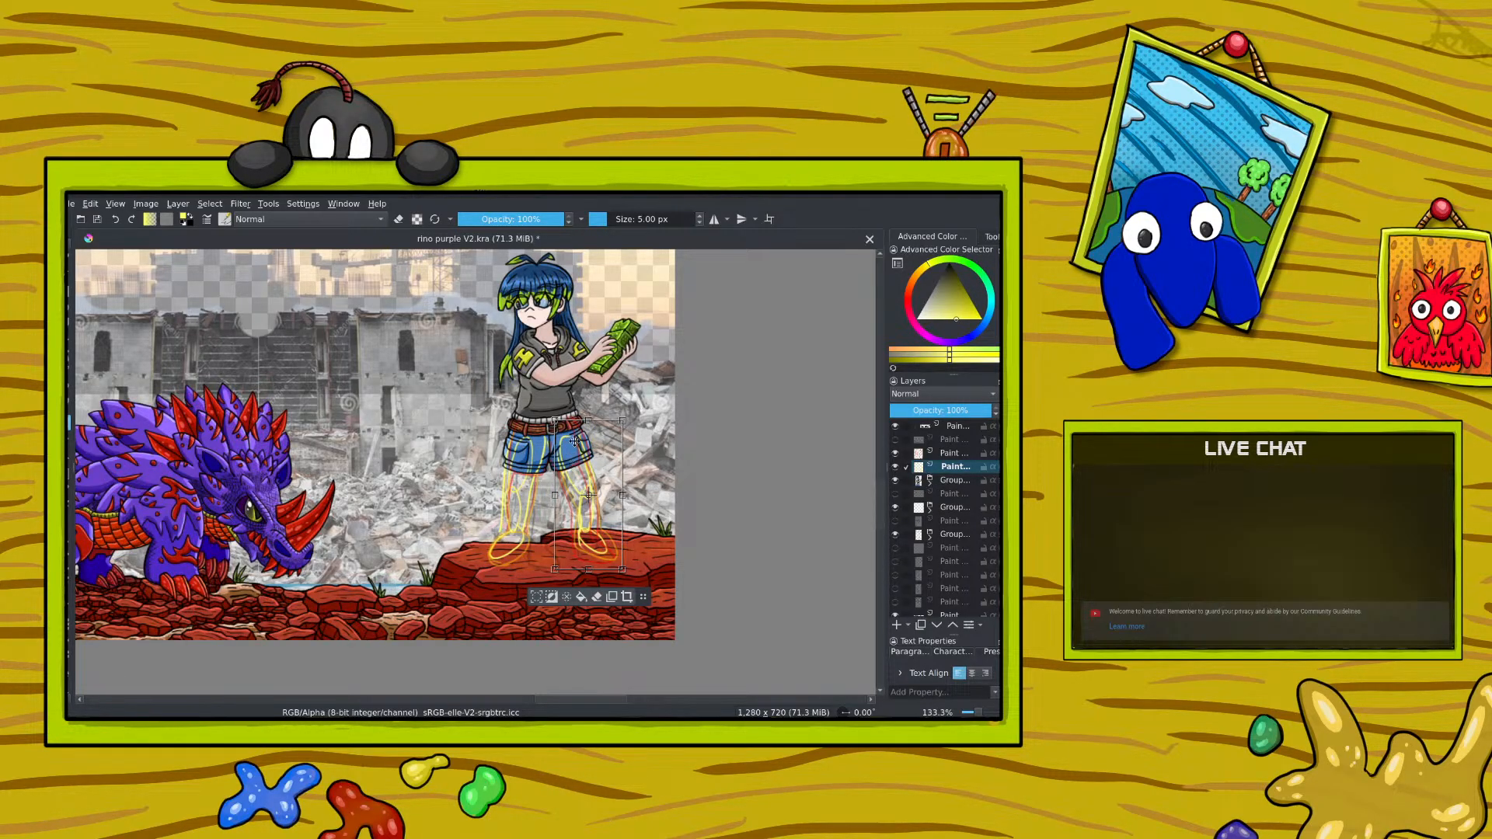
{"action": "left_click", "coordinate": [70, 259]}
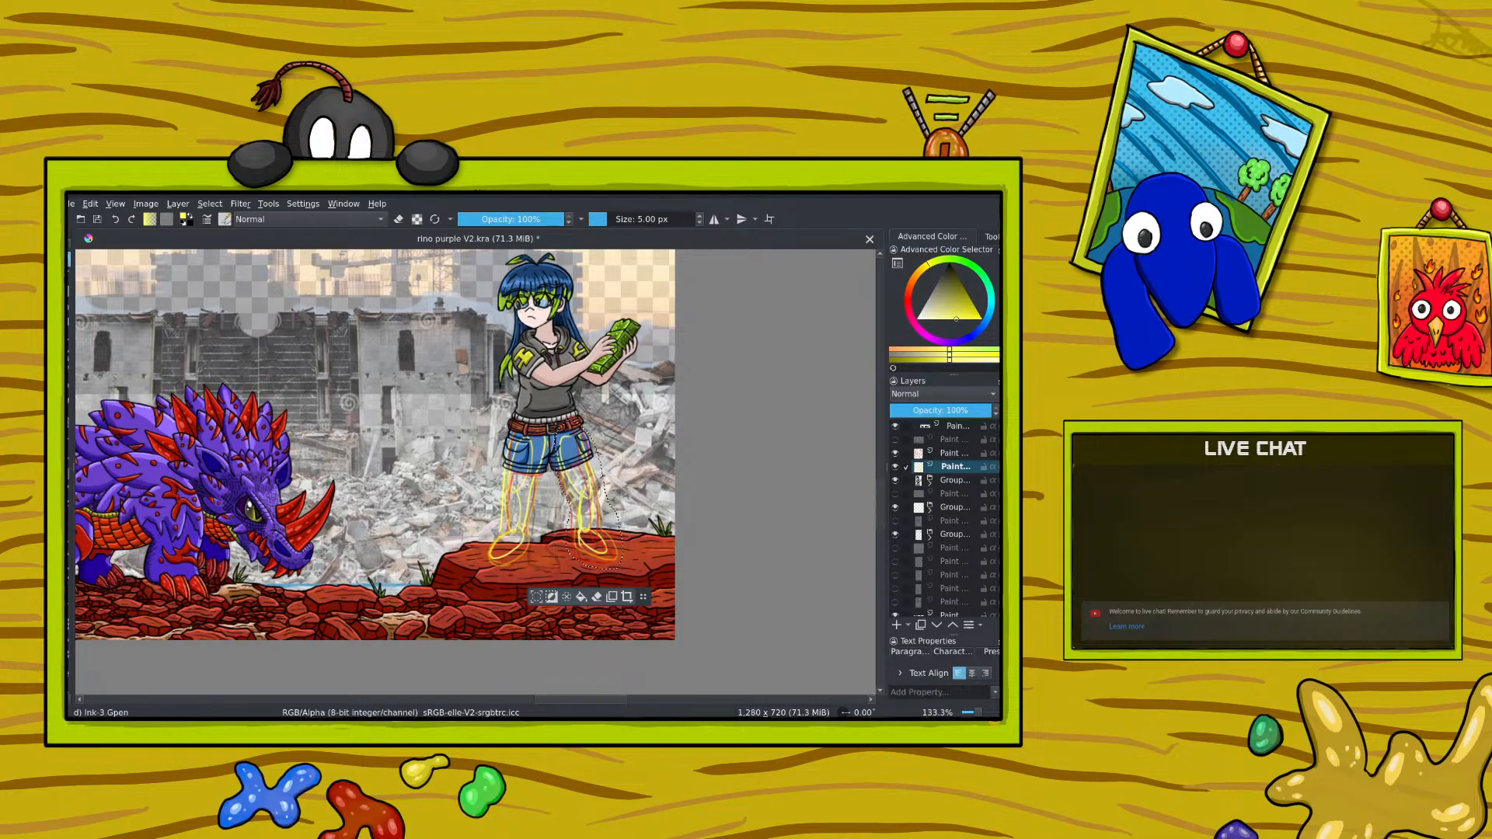
{"action": "left_click_drag", "start_coordinate": [946, 410], "coordinate": [997, 409]}
{"action": "left_click", "coordinate": [209, 204]}
{"action": "left_click", "coordinate": [219, 233]}
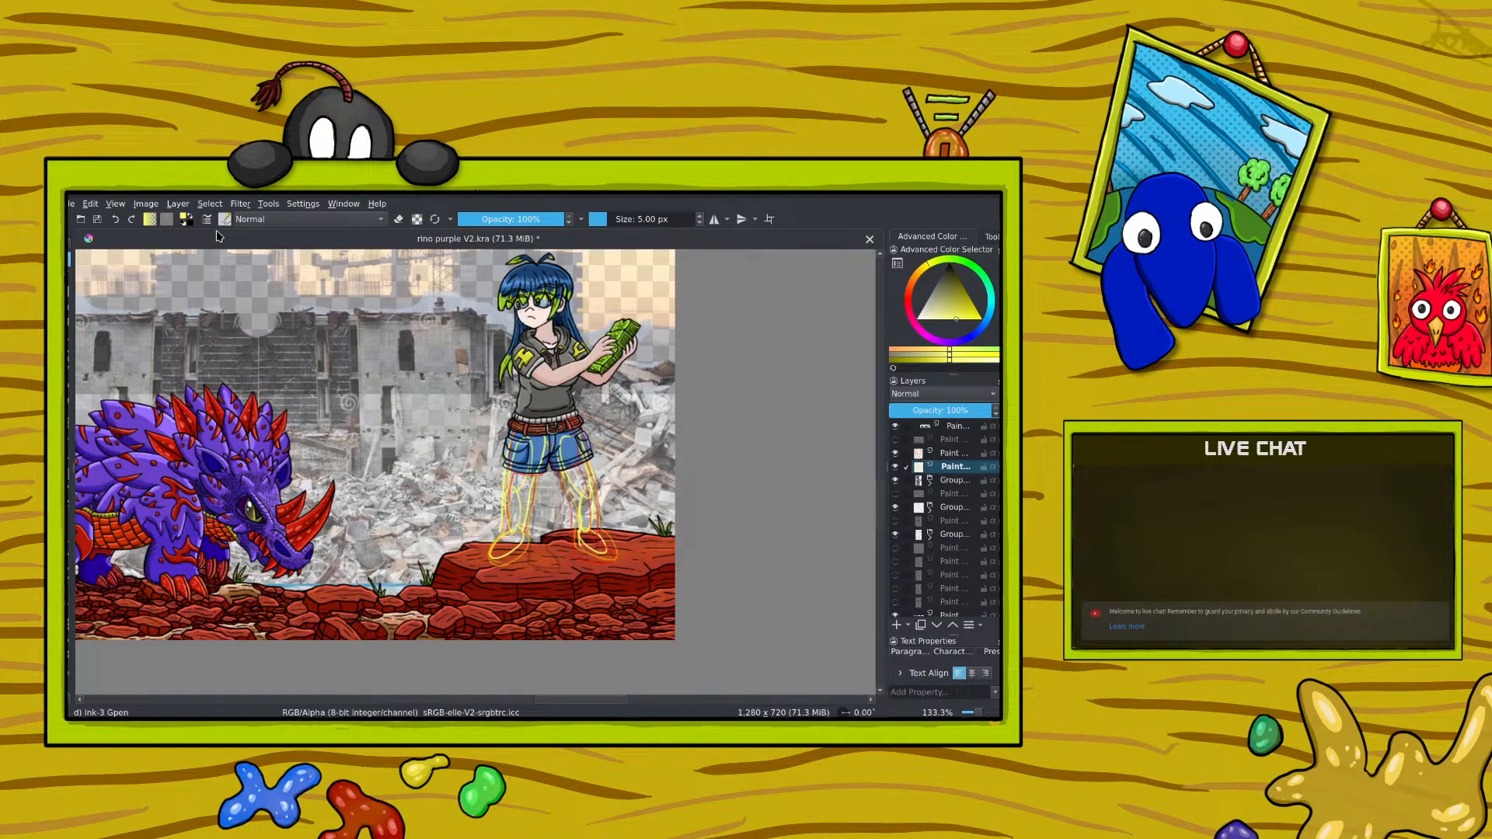
Step: Choose a saturated blue and trace the edges of the left-hand leg
{"action": "right_click", "coordinate": [588, 502]}
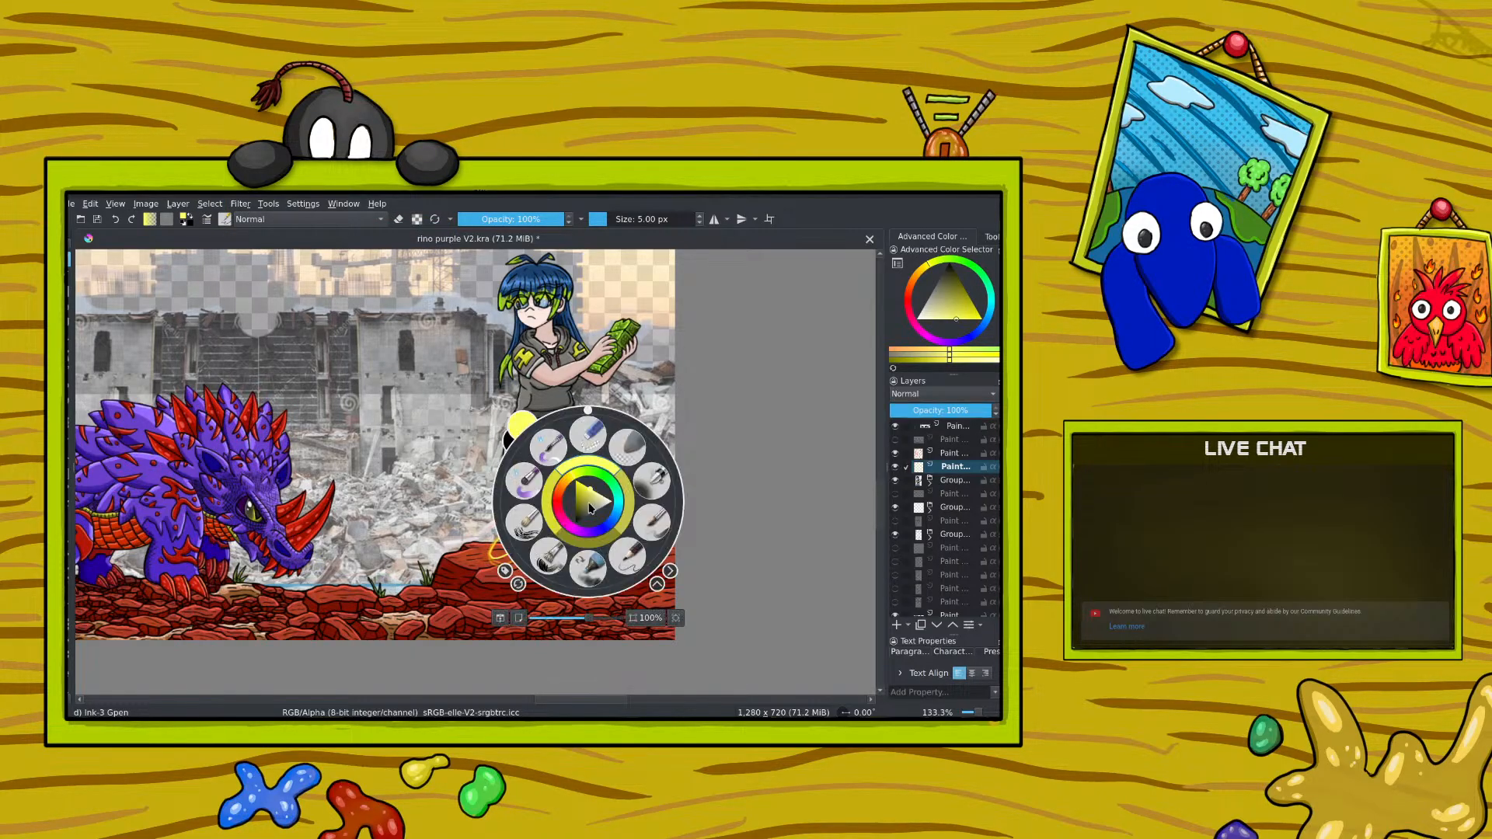
{"action": "mouse_move", "coordinate": [558, 482]}
{"action": "left_mouse_down"}
{"action": "mouse_move", "coordinate": [515, 533]}
{"action": "mouse_move", "coordinate": [558, 514]}
{"action": "mouse_move", "coordinate": [597, 532]}
{"action": "left_mouse_up"}
{"action": "right_click", "coordinate": [597, 533]}
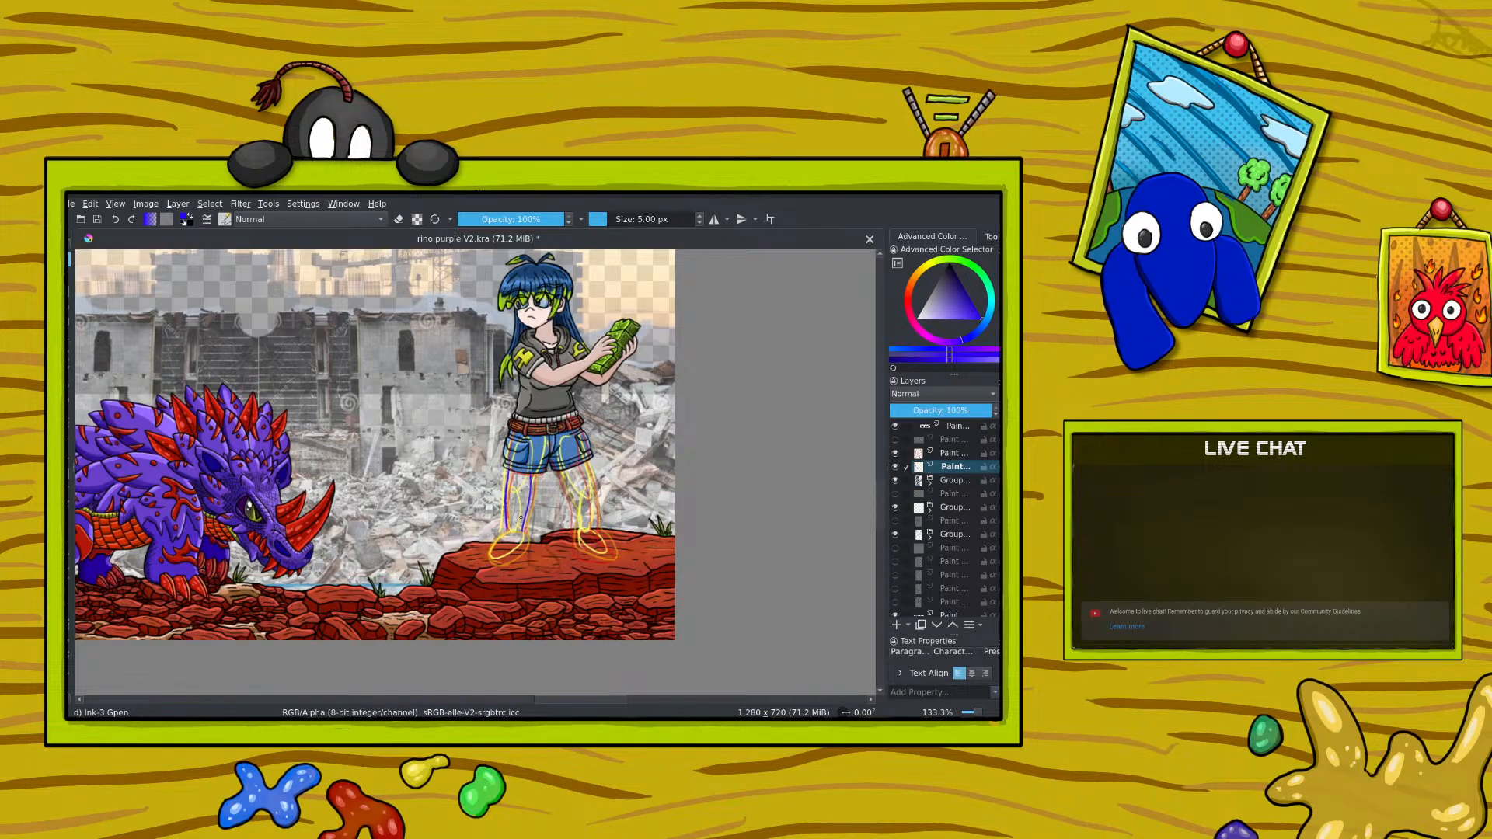
Step: Fetch the running-shoe sketch from the browser and paste it into the illustration with its colours interpreted As Web (sRGB)
{"action": "key", "text": "alt+Tab"}
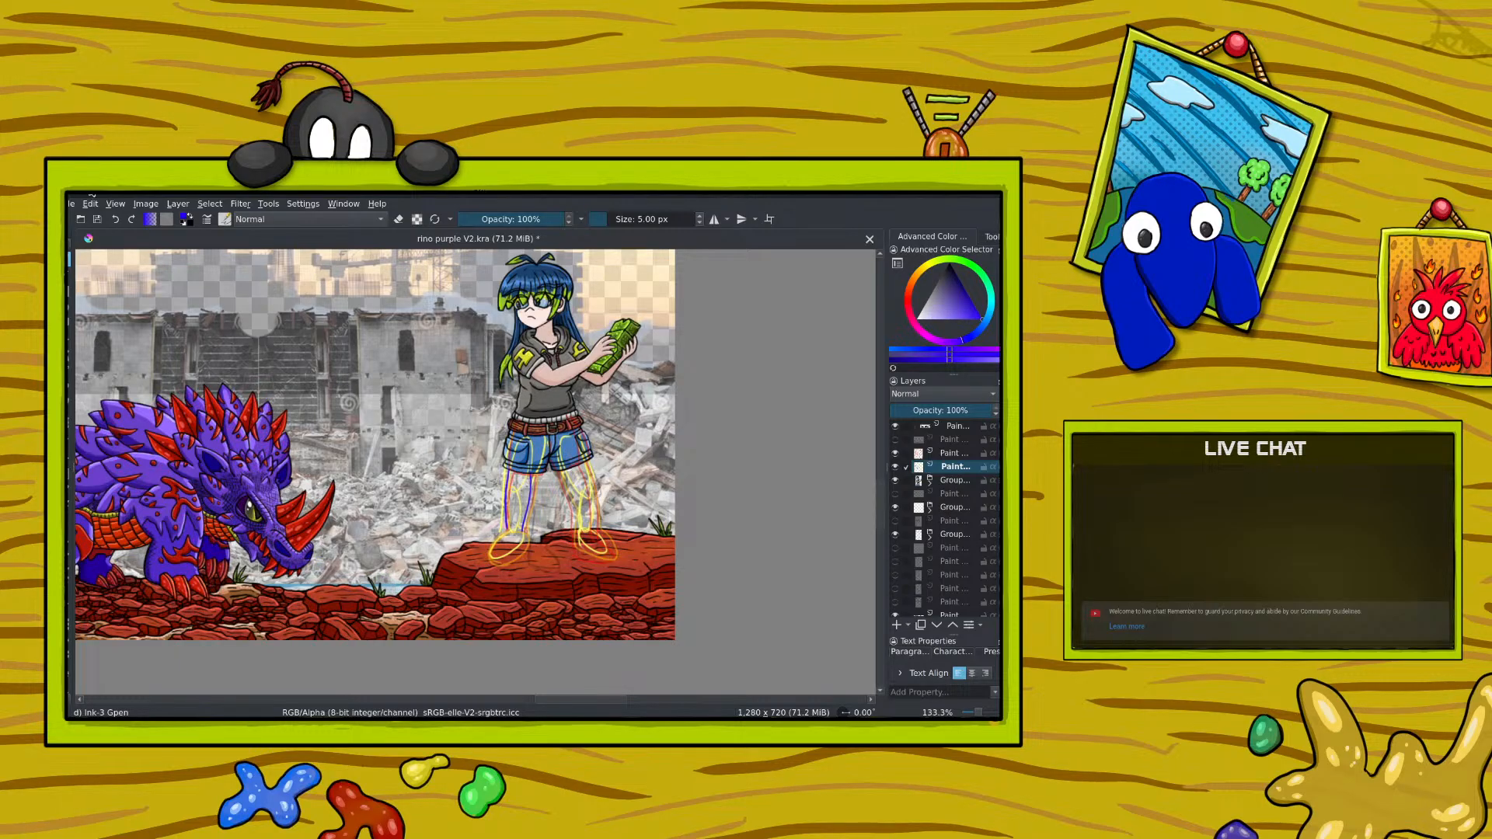
{"action": "left_click", "coordinate": [88, 205]}
{"action": "left_click", "coordinate": [106, 333]}
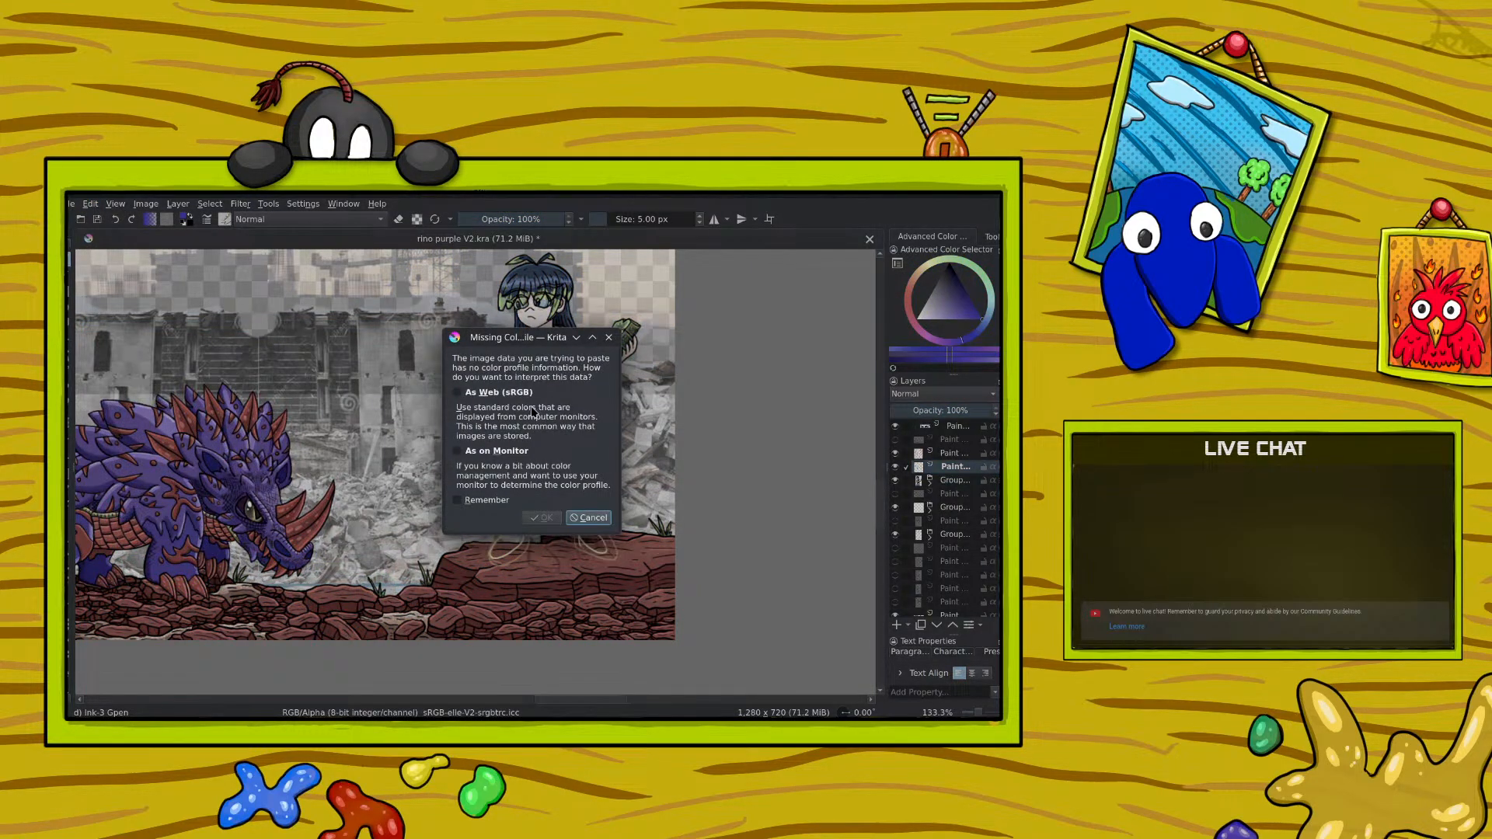
{"action": "left_click", "coordinate": [499, 394]}
{"action": "left_click", "coordinate": [542, 518]}
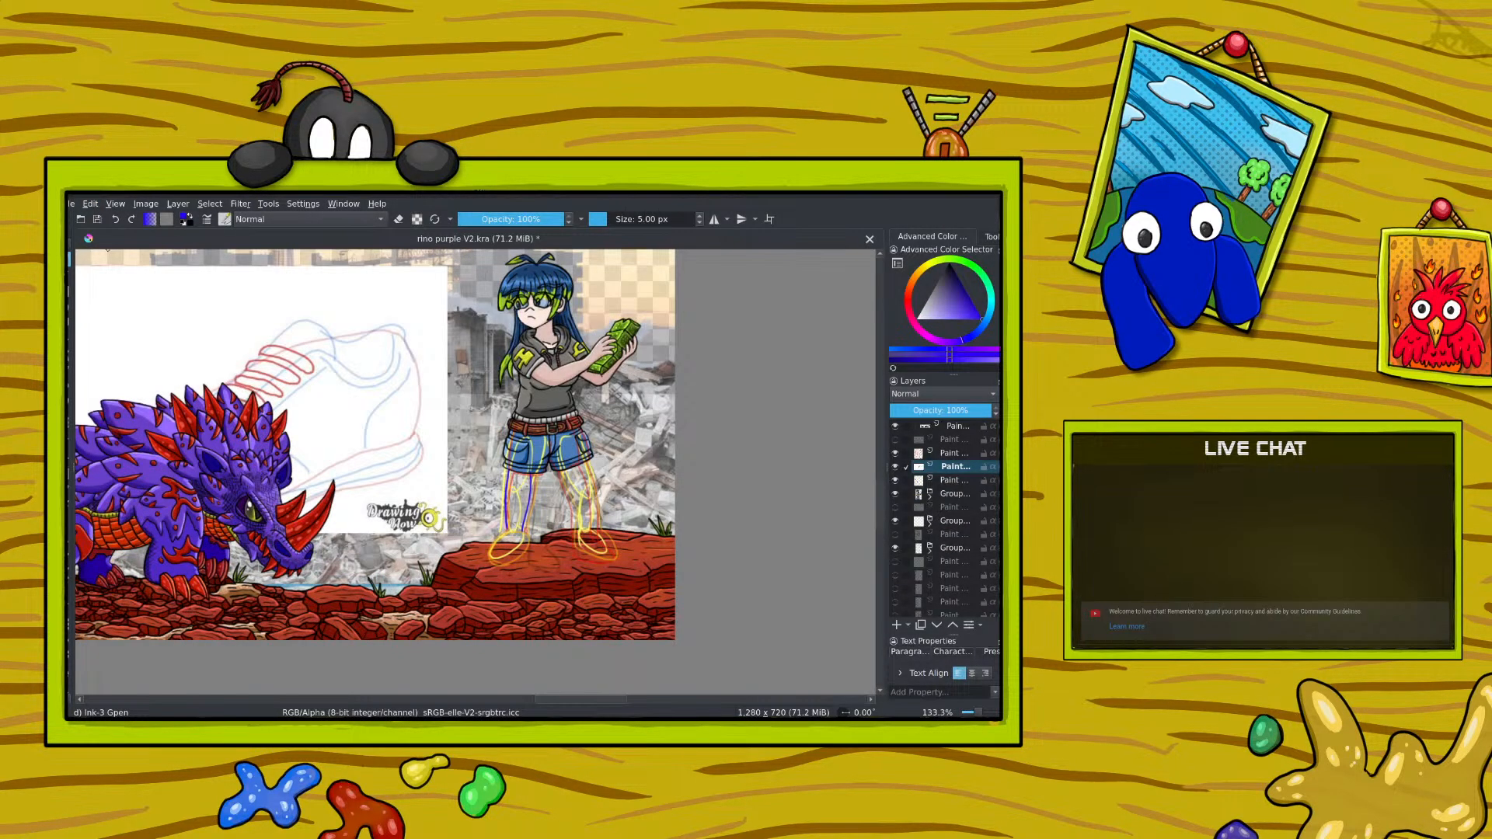
Step: Scale the pasted shoe reference down and place it between the rhino and the girl
{"action": "left_click", "coordinate": [70, 424]}
{"action": "left_click_drag", "start_coordinate": [556, 700], "coordinate": [457, 700]}
{"action": "left_click_drag", "start_coordinate": [283, 529], "coordinate": [528, 360]}
{"action": "left_click_drag", "start_coordinate": [574, 306], "coordinate": [572, 393]}
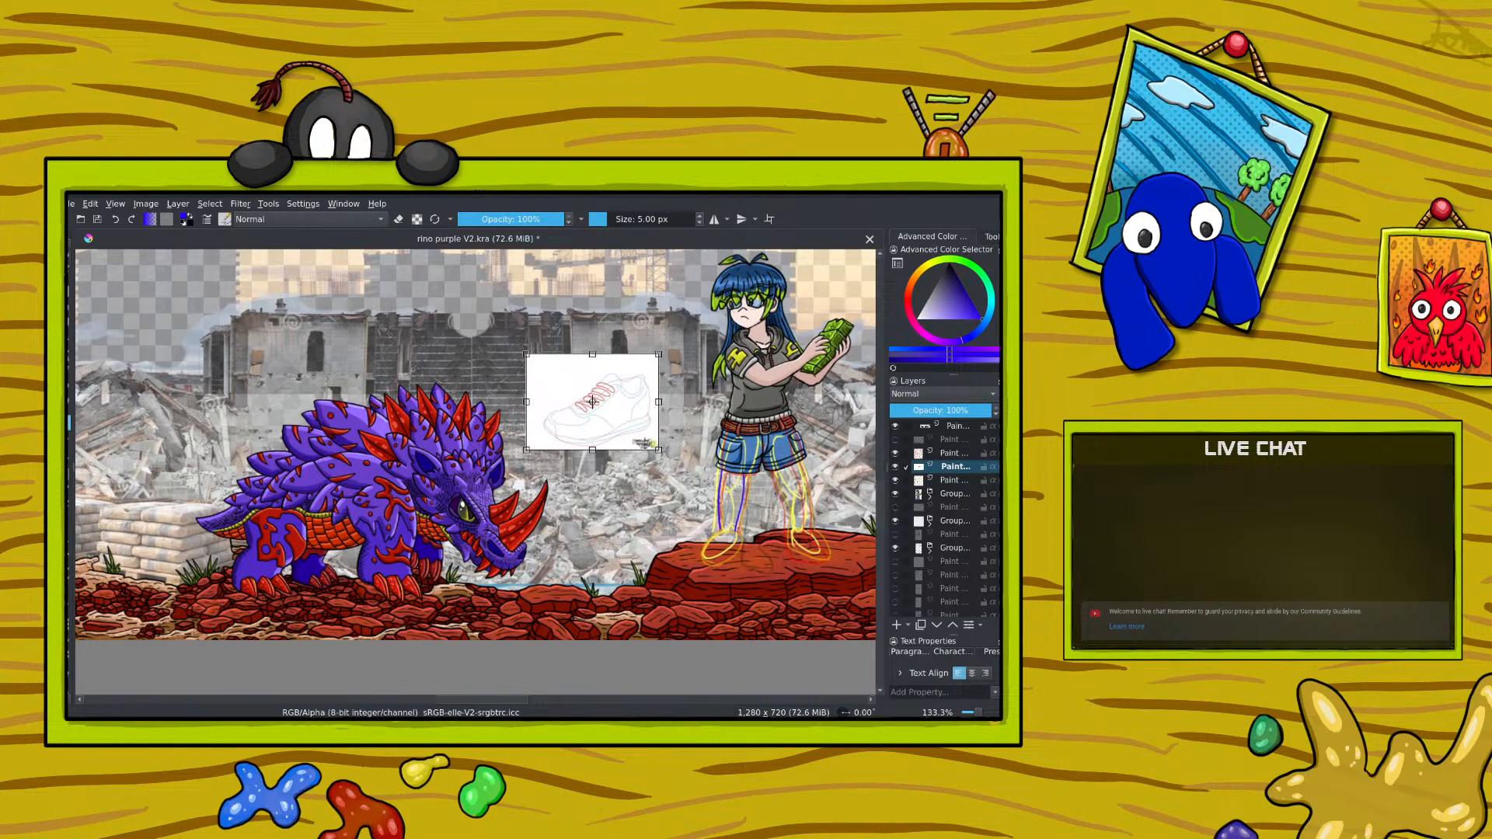
{"action": "key", "text": "Return"}
{"action": "left_click_drag", "start_coordinate": [453, 698], "coordinate": [565, 699]}
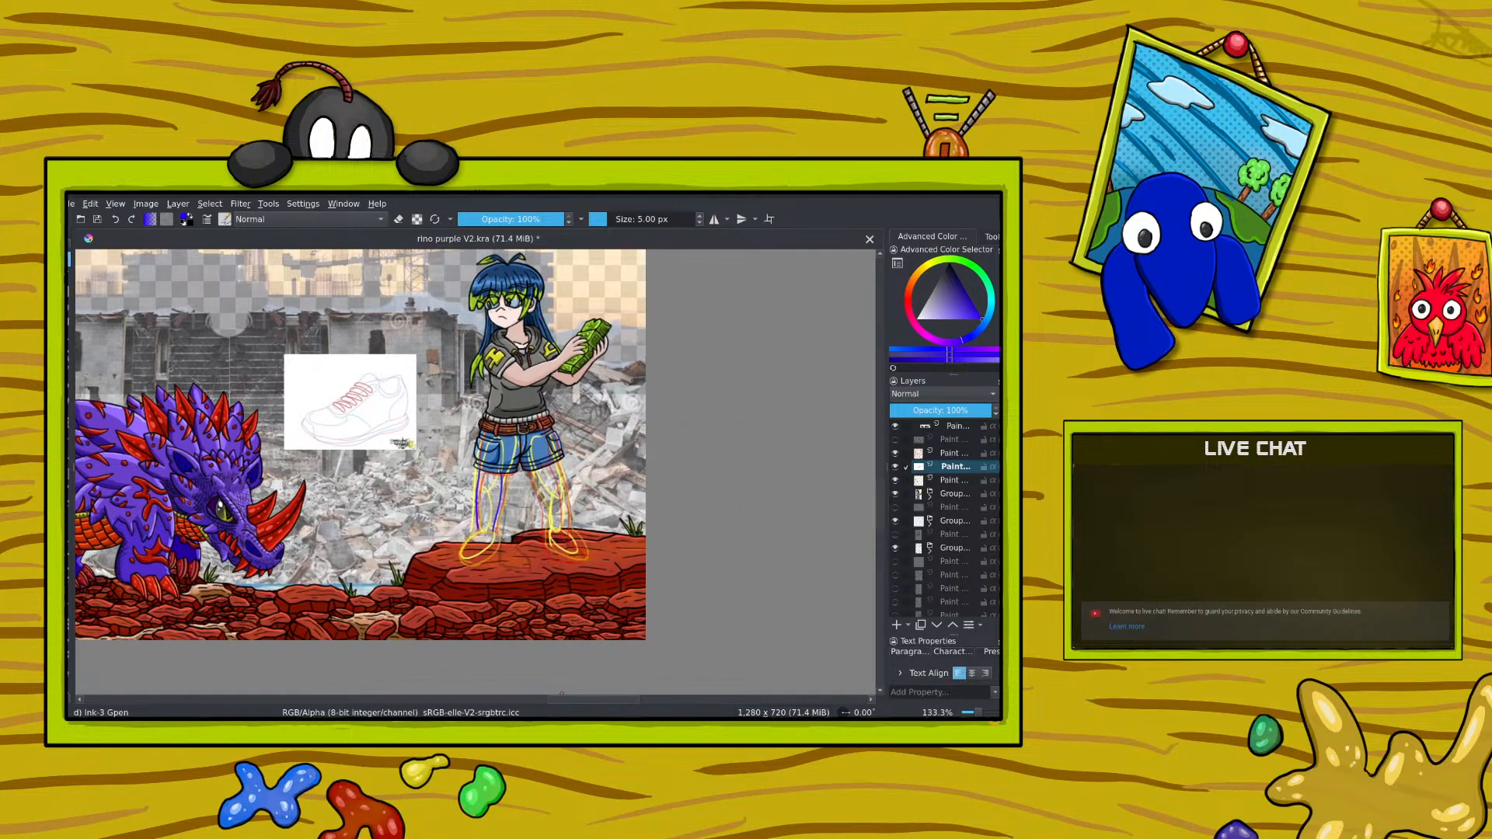
Step: Sketch the left-hand shoe's collar, toe and sole in blue following the reference, and hide the orange guide layer
{"action": "left_click", "coordinate": [983, 713]}
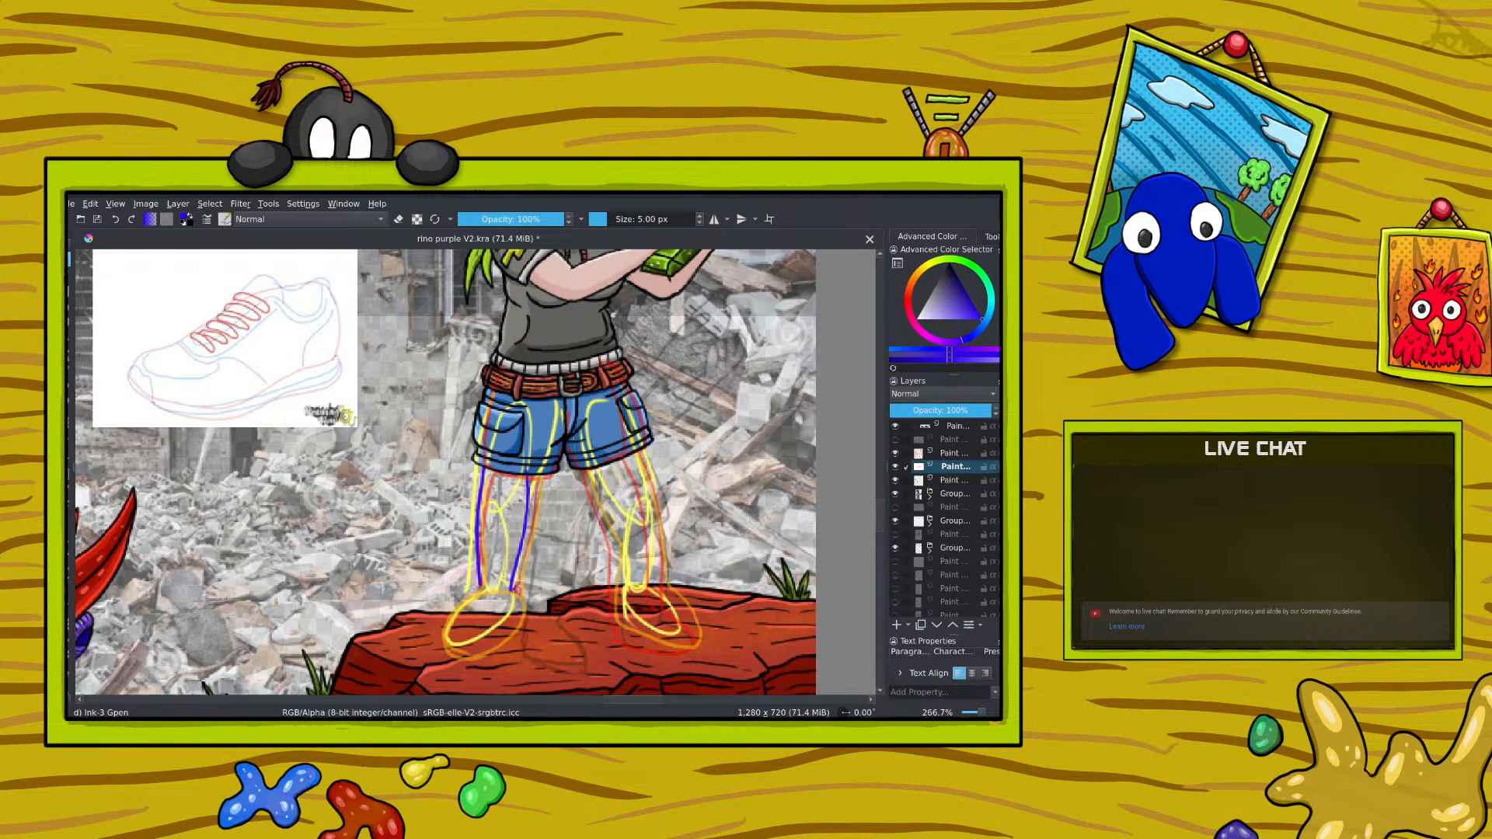
{"action": "left_click_drag", "start_coordinate": [516, 586], "coordinate": [494, 600]}
{"action": "left_click_drag", "start_coordinate": [464, 590], "coordinate": [453, 609]}
{"action": "left_click_drag", "start_coordinate": [447, 644], "coordinate": [464, 648]}
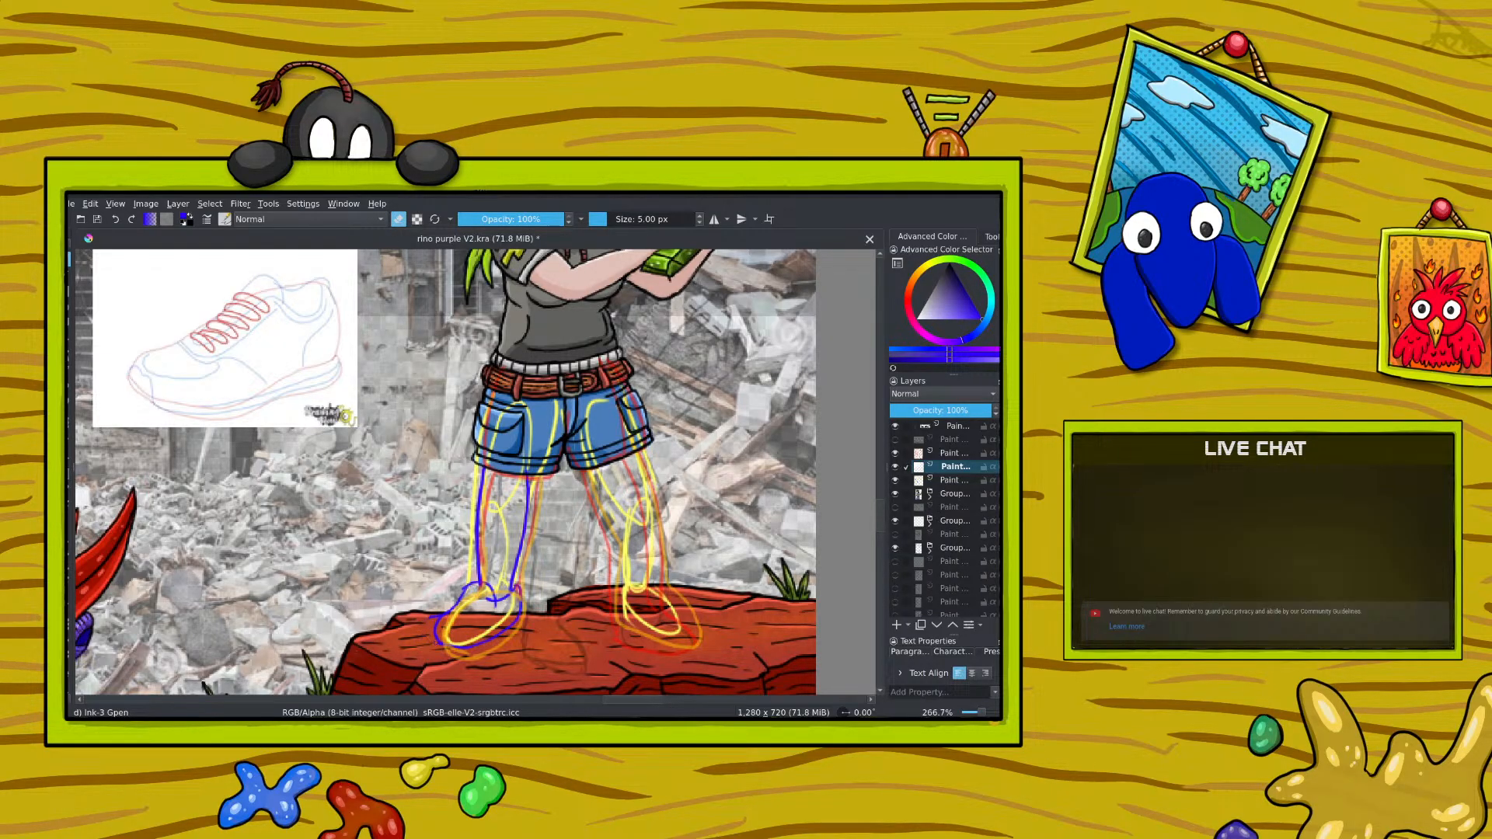
{"action": "left_click", "coordinate": [398, 220]}
{"action": "left_click", "coordinate": [895, 454]}
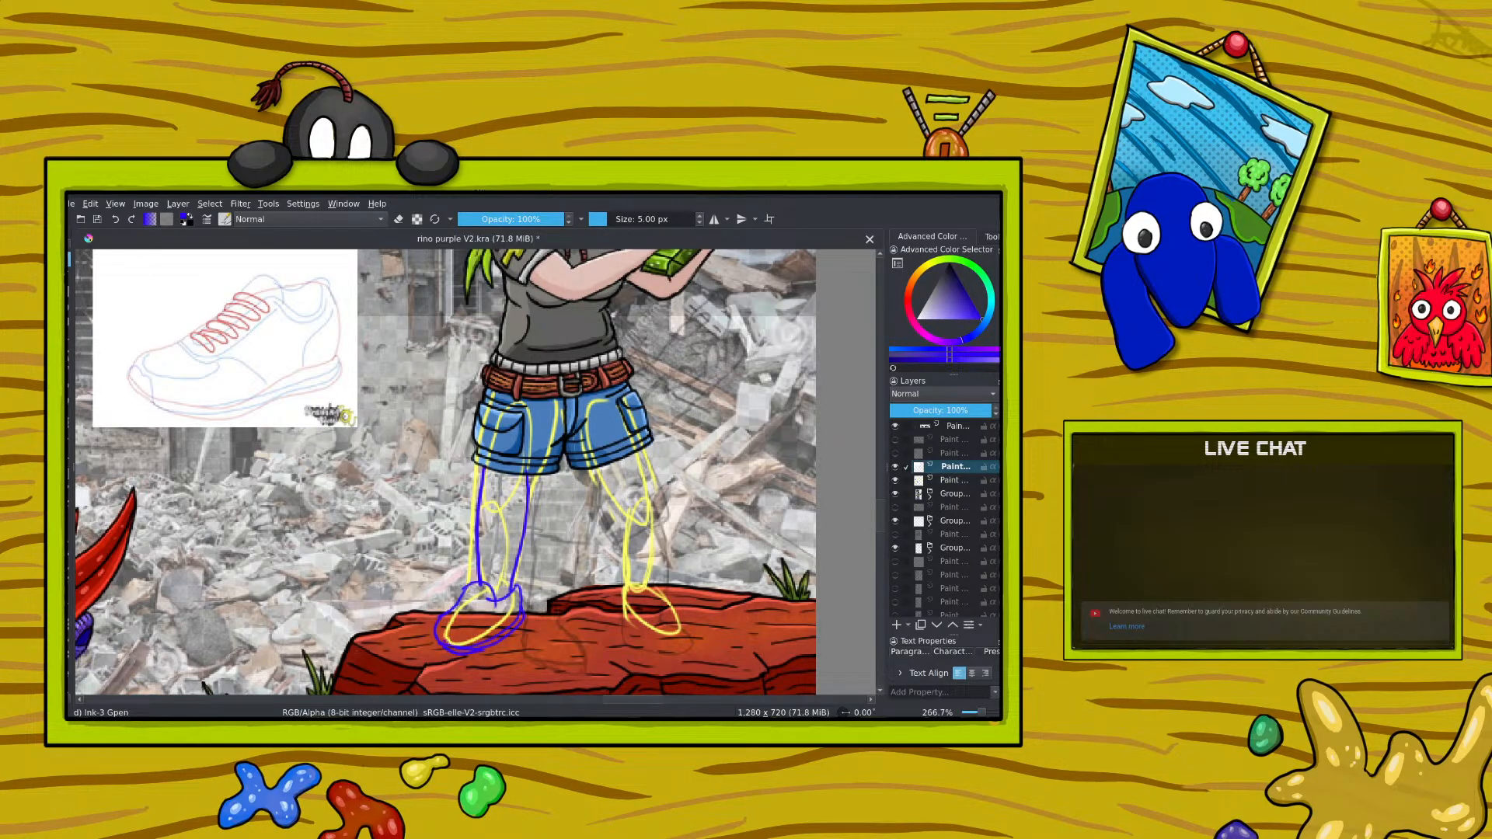
Step: Rework the toe and sole outline of the blue shoe, erasing stray lines with the 5 px brush in erase mode
{"action": "left_click_drag", "start_coordinate": [446, 643], "coordinate": [490, 631]}
{"action": "key", "text": "e"}
{"action": "left_click_drag", "start_coordinate": [441, 641], "coordinate": [489, 652]}
{"action": "left_click", "coordinate": [396, 225]}
Step: Rotate the canvas about 83° and add the toe, tongue and lace lines to the blue shoe sketch
{"action": "right_click", "coordinate": [337, 460]}
{"action": "left_click_drag", "start_coordinate": [337, 369], "coordinate": [415, 418]}
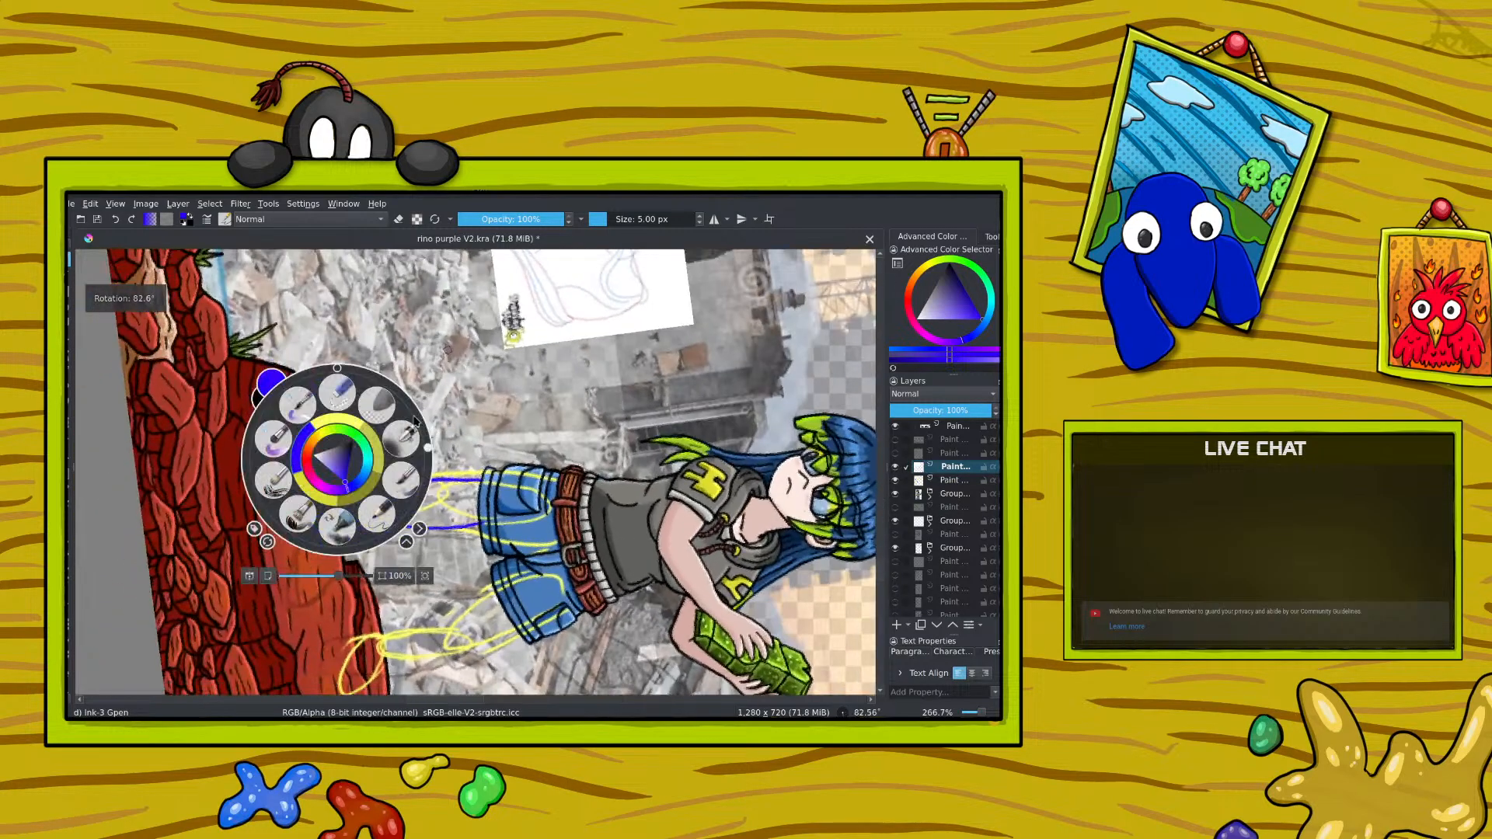
{"action": "left_click", "coordinate": [448, 349]}
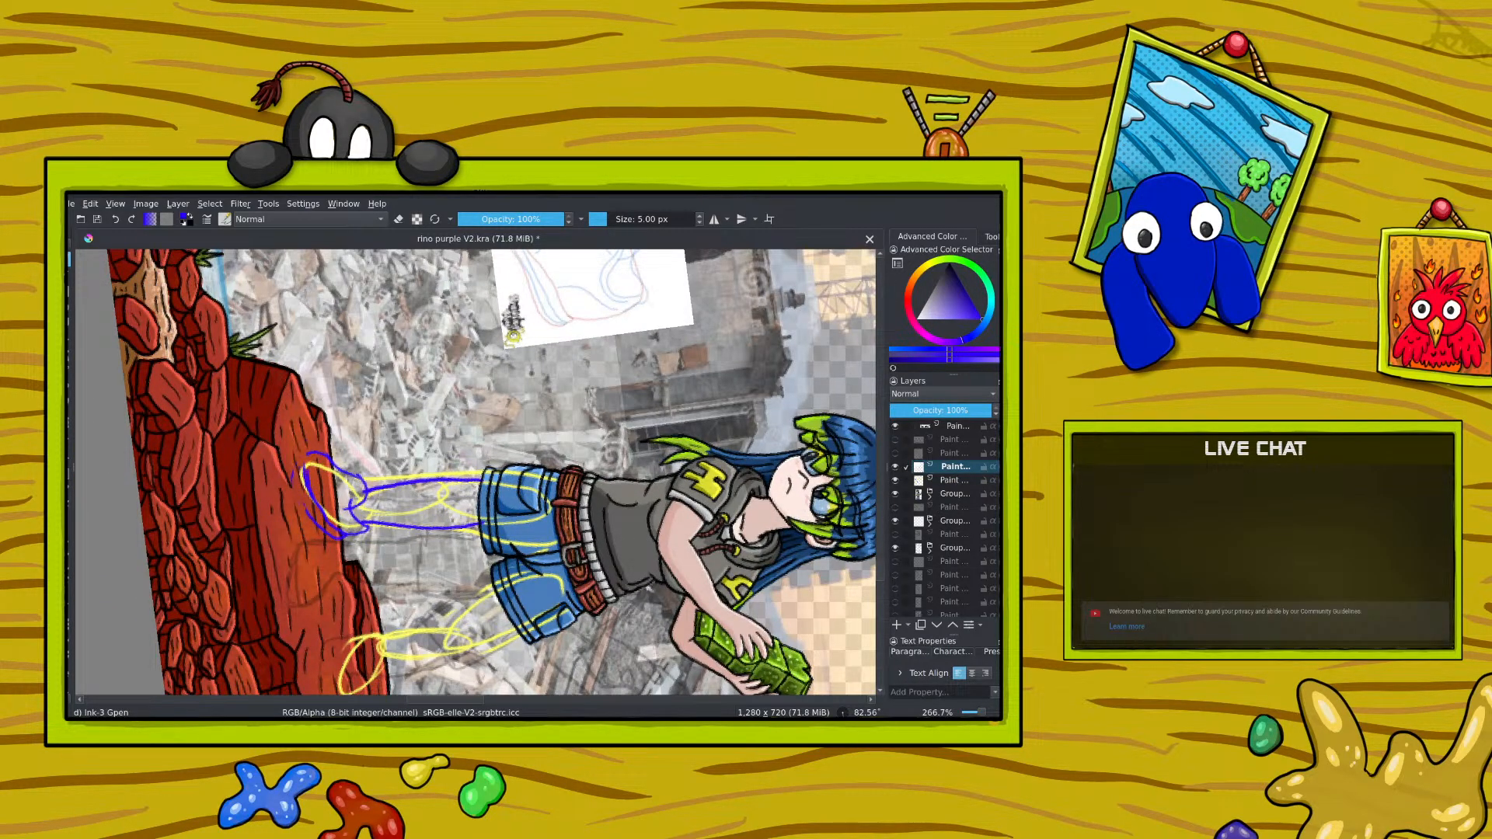
{"action": "left_click_drag", "start_coordinate": [312, 459], "coordinate": [302, 503]}
{"action": "scroll", "coordinate": [882, 560], "scroll_direction": "up", "scroll_amount": 5}
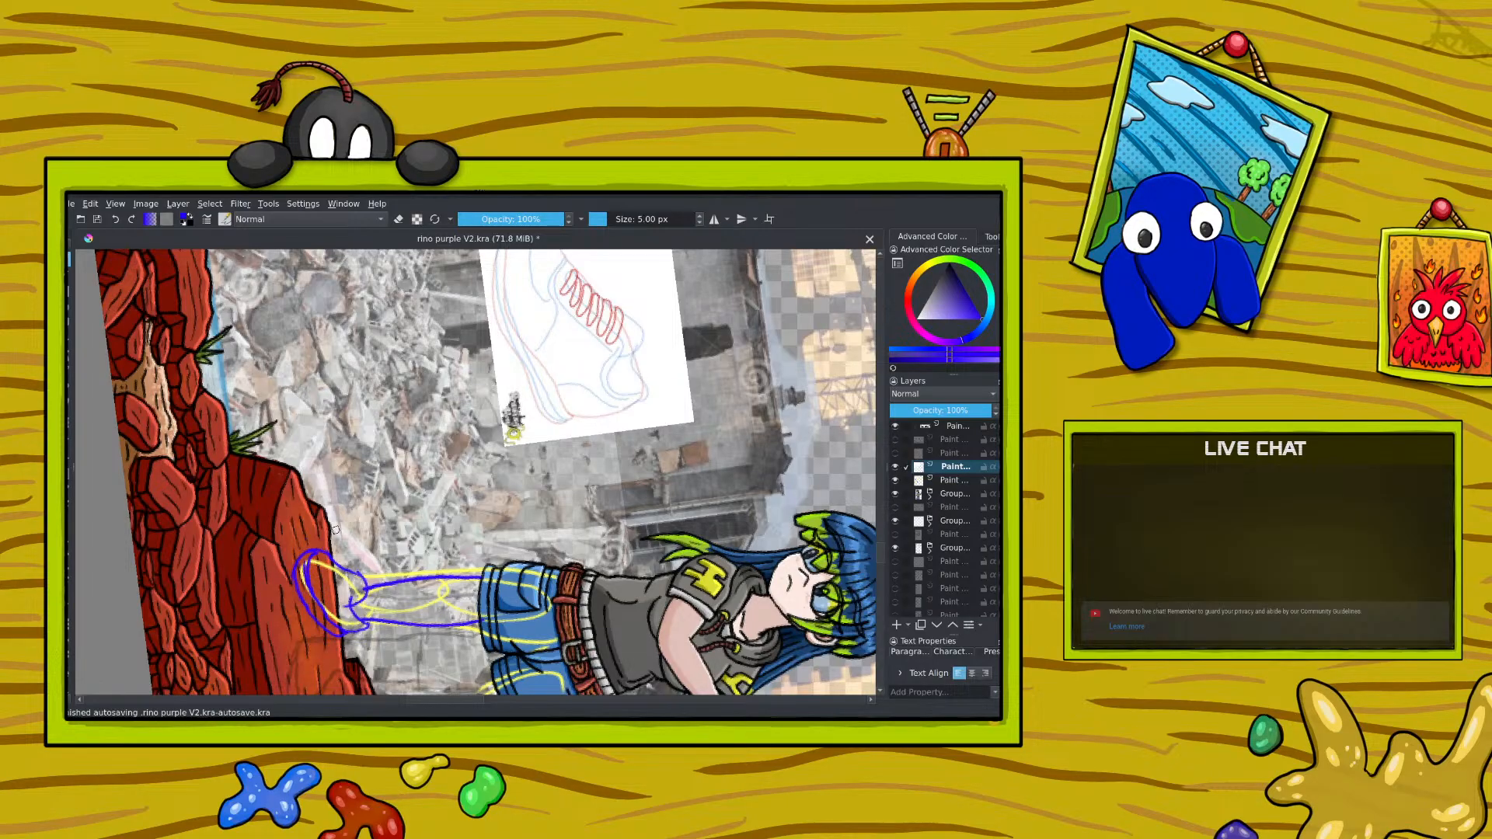
{"action": "left_click_drag", "start_coordinate": [882, 543], "coordinate": [885, 540]}
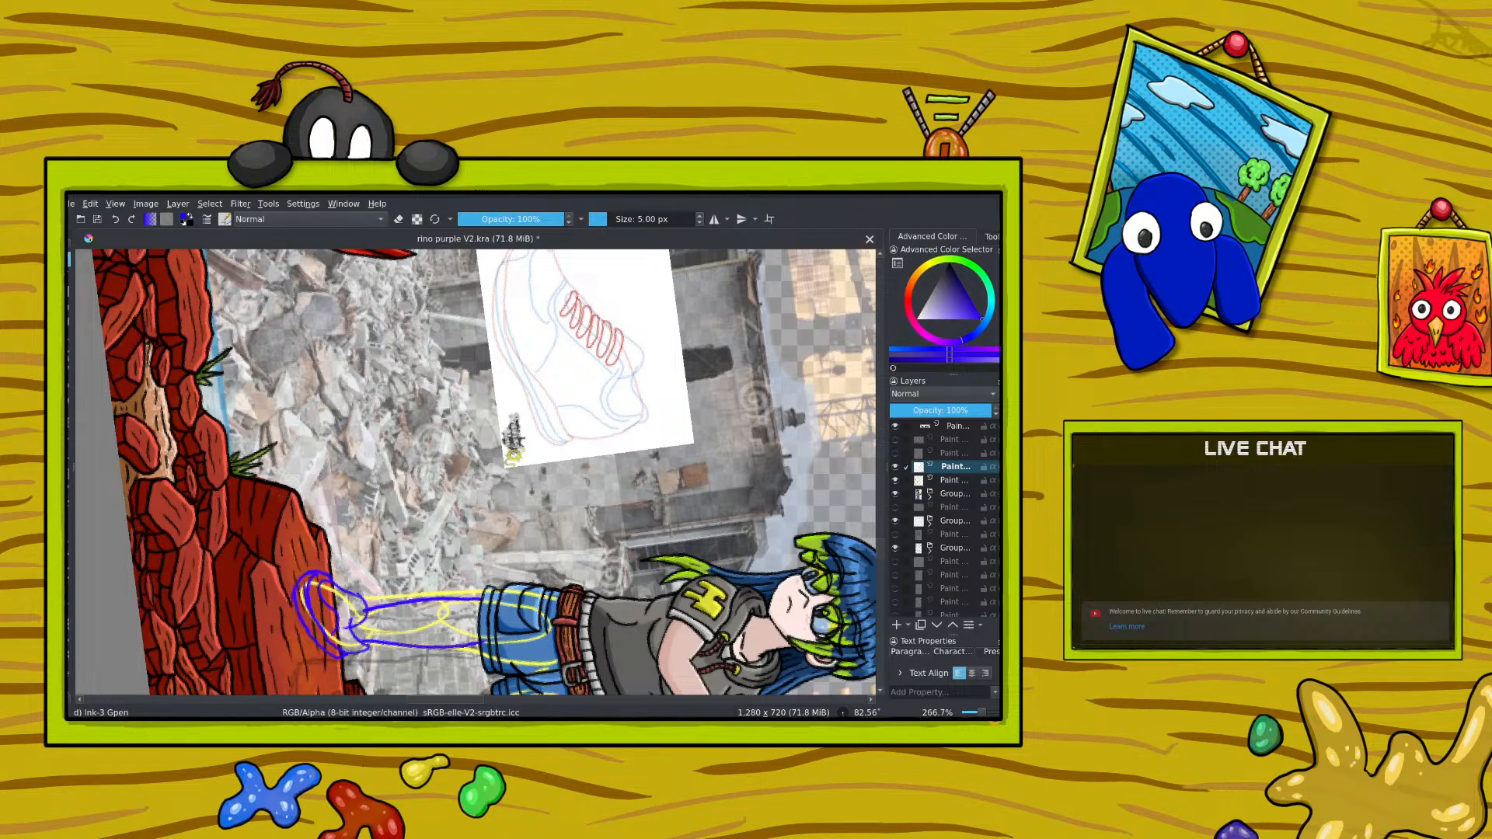
{"action": "left_click", "coordinate": [344, 621]}
{"action": "mouse_move", "coordinate": [338, 586]}
{"action": "left_mouse_down"}
{"action": "mouse_move", "coordinate": [341, 622]}
{"action": "mouse_move", "coordinate": [366, 608]}
{"action": "left_mouse_up"}
{"action": "left_click_drag", "start_coordinate": [306, 568], "coordinate": [300, 586]}
Step: Rotate the canvas to about -24°, rework the blue shoe's toe and sole lines, and undo the last stroke
{"action": "right_click", "coordinate": [304, 553]}
{"action": "left_click_drag", "start_coordinate": [394, 542], "coordinate": [268, 470]}
{"action": "left_click", "coordinate": [264, 424]}
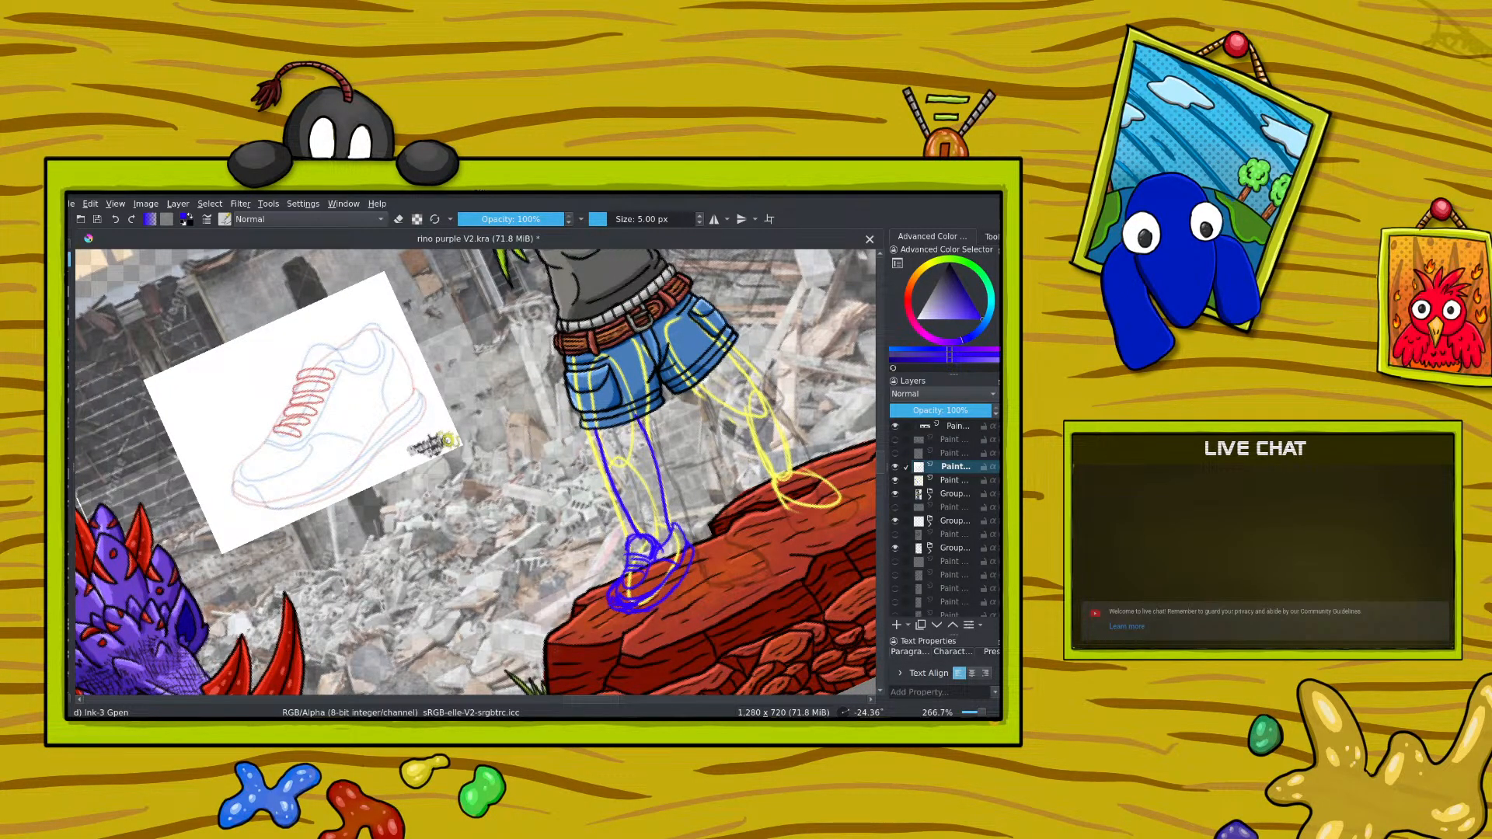
{"action": "key", "text": "e"}
{"action": "mouse_move", "coordinate": [618, 604]}
{"action": "left_mouse_down"}
{"action": "mouse_move", "coordinate": [641, 600]}
{"action": "mouse_move", "coordinate": [607, 603]}
{"action": "left_mouse_up"}
{"action": "key", "text": "e"}
{"action": "left_click_drag", "start_coordinate": [619, 599], "coordinate": [642, 603]}
{"action": "left_click_drag", "start_coordinate": [634, 600], "coordinate": [653, 604]}
{"action": "left_click_drag", "start_coordinate": [669, 602], "coordinate": [691, 575]}
{"action": "left_click", "coordinate": [115, 219]}
Step: Erase the surplus blue lines inside the shoe's toe and sole, and return to normal painting
{"action": "left_click", "coordinate": [399, 220]}
{"action": "left_click_drag", "start_coordinate": [648, 595], "coordinate": [675, 568]}
{"action": "left_click_drag", "start_coordinate": [628, 597], "coordinate": [640, 601]}
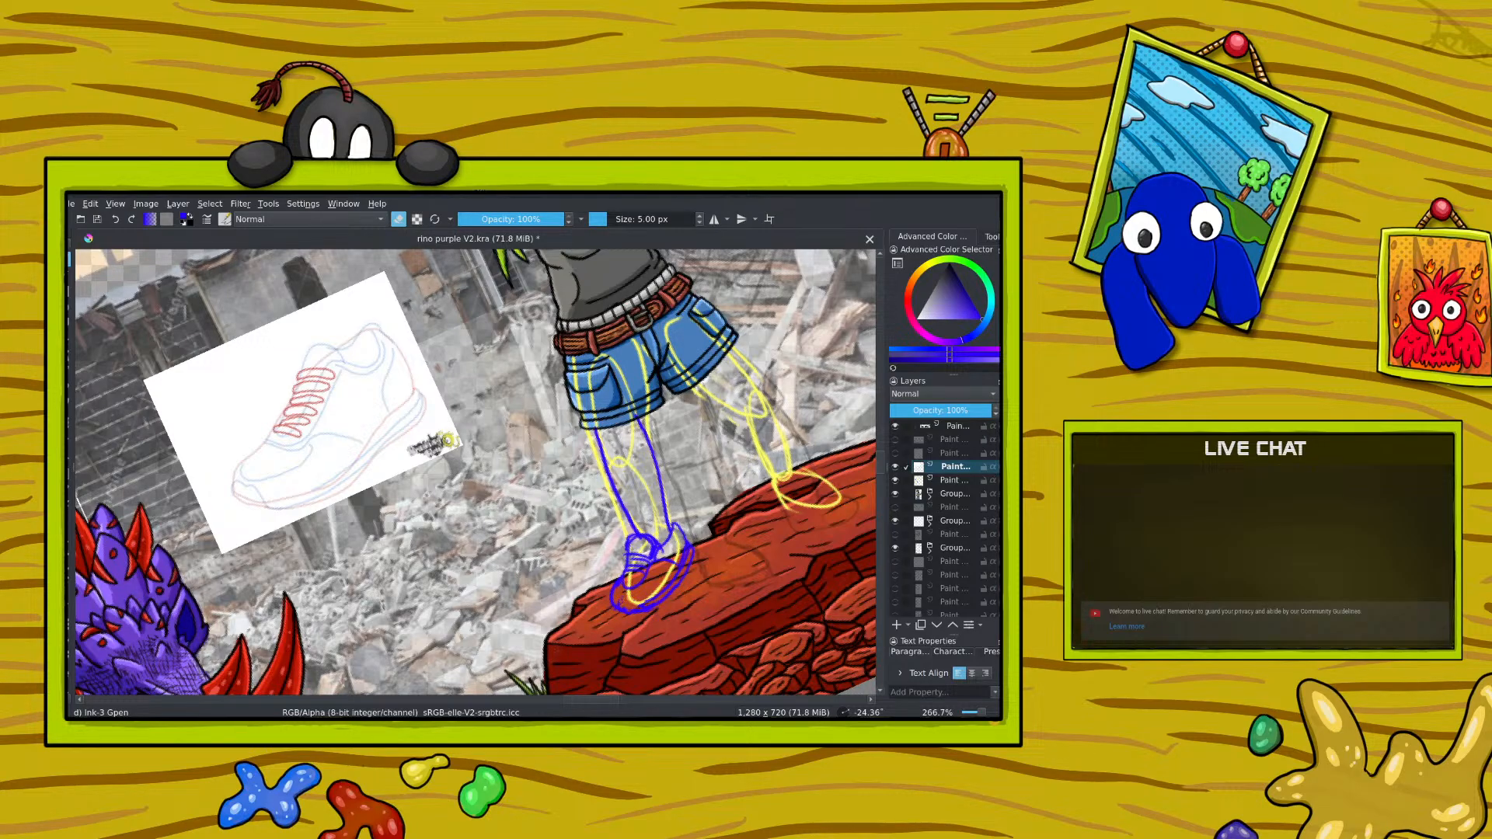
{"action": "left_click", "coordinate": [395, 216]}
{"action": "left_click_drag", "start_coordinate": [983, 713], "coordinate": [986, 712]}
{"action": "left_click", "coordinate": [398, 221]}
{"action": "left_click", "coordinate": [400, 224]}
Step: Toggle the shoe reference layer and the leg sketch layer to check which lines each one holds
{"action": "left_click", "coordinate": [895, 467]}
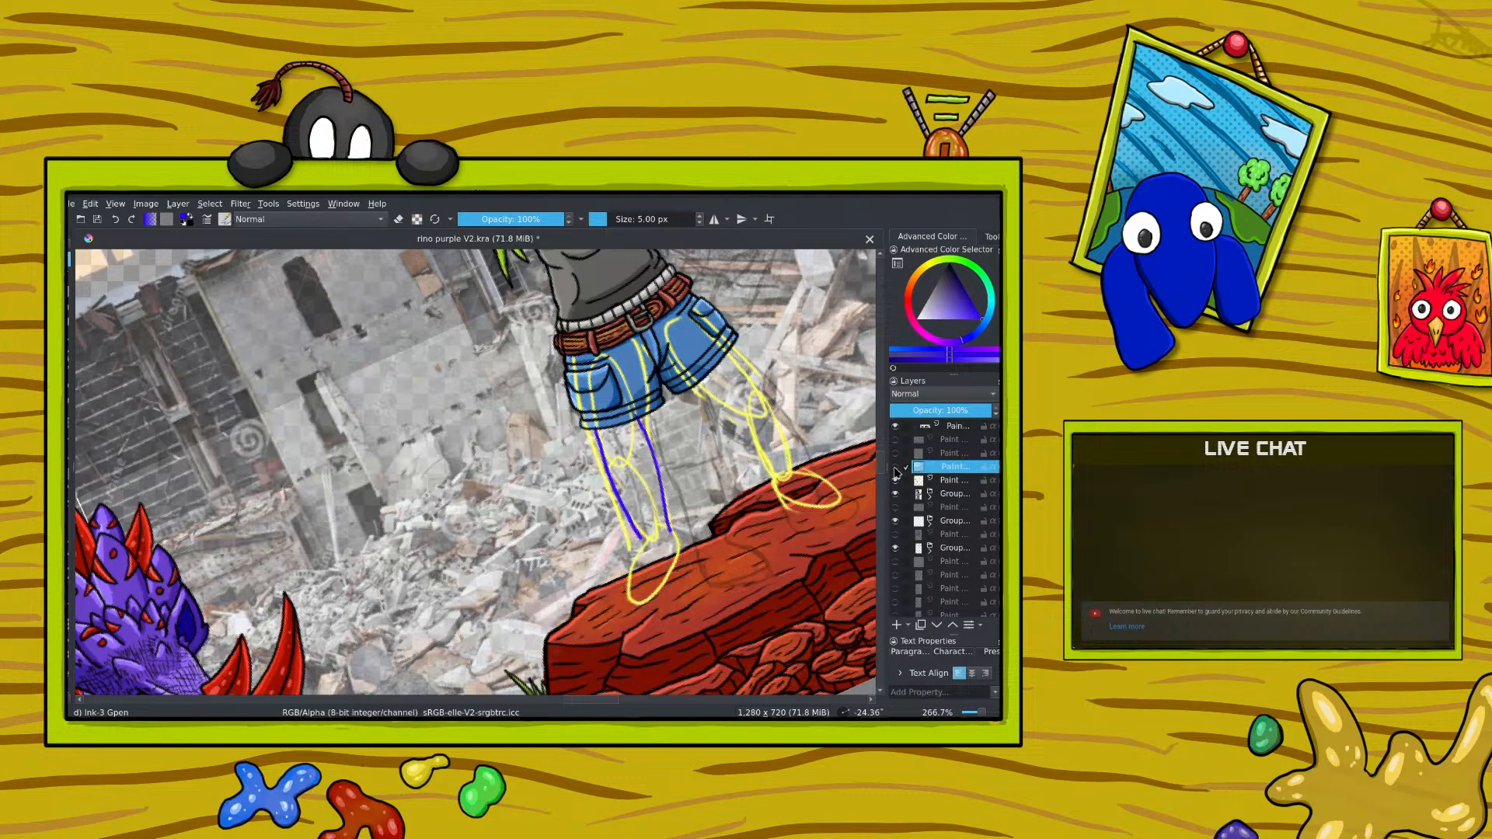
{"action": "left_click", "coordinate": [895, 468]}
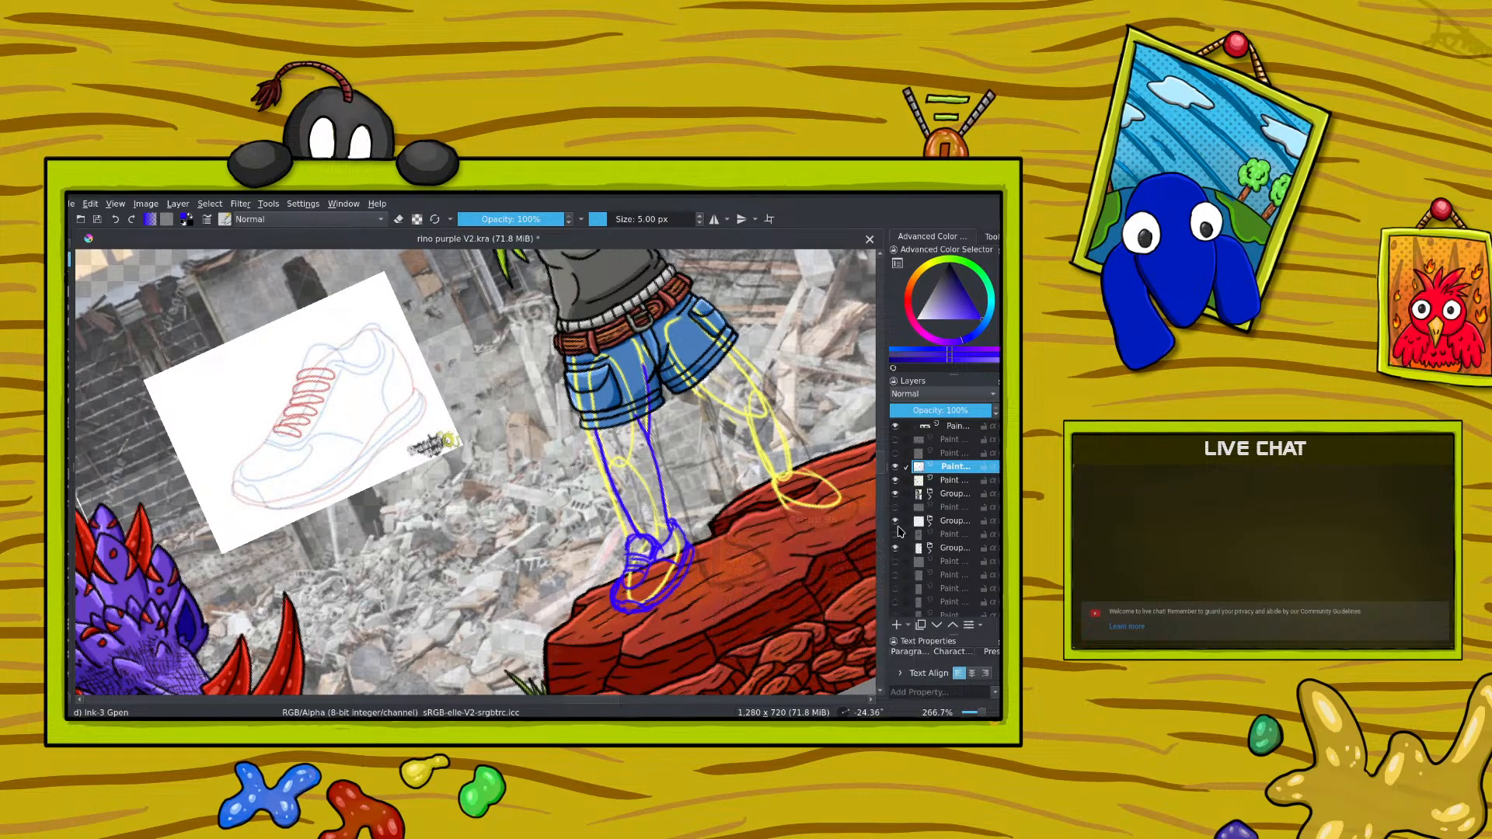
{"action": "left_click", "coordinate": [895, 480]}
{"action": "left_click", "coordinate": [896, 481]}
Step: On the yellow leg sketch layer, erase the left-hand leg's outer line and redraw it in blue from the shorts to the ankle
{"action": "left_click_drag", "start_coordinate": [635, 412], "coordinate": [640, 442]}
{"action": "key", "text": "e"}
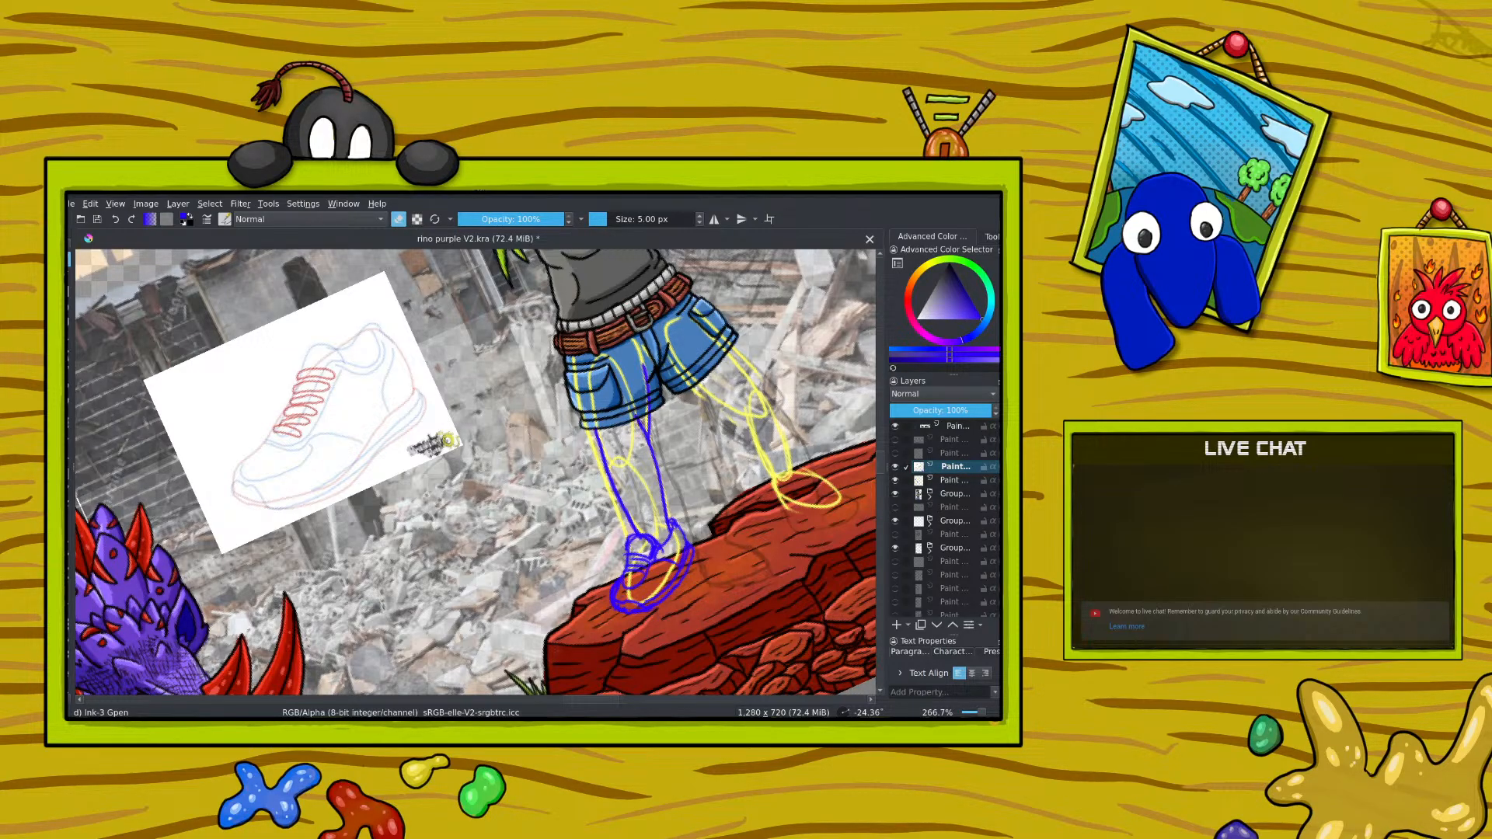
{"action": "left_click", "coordinate": [952, 480]}
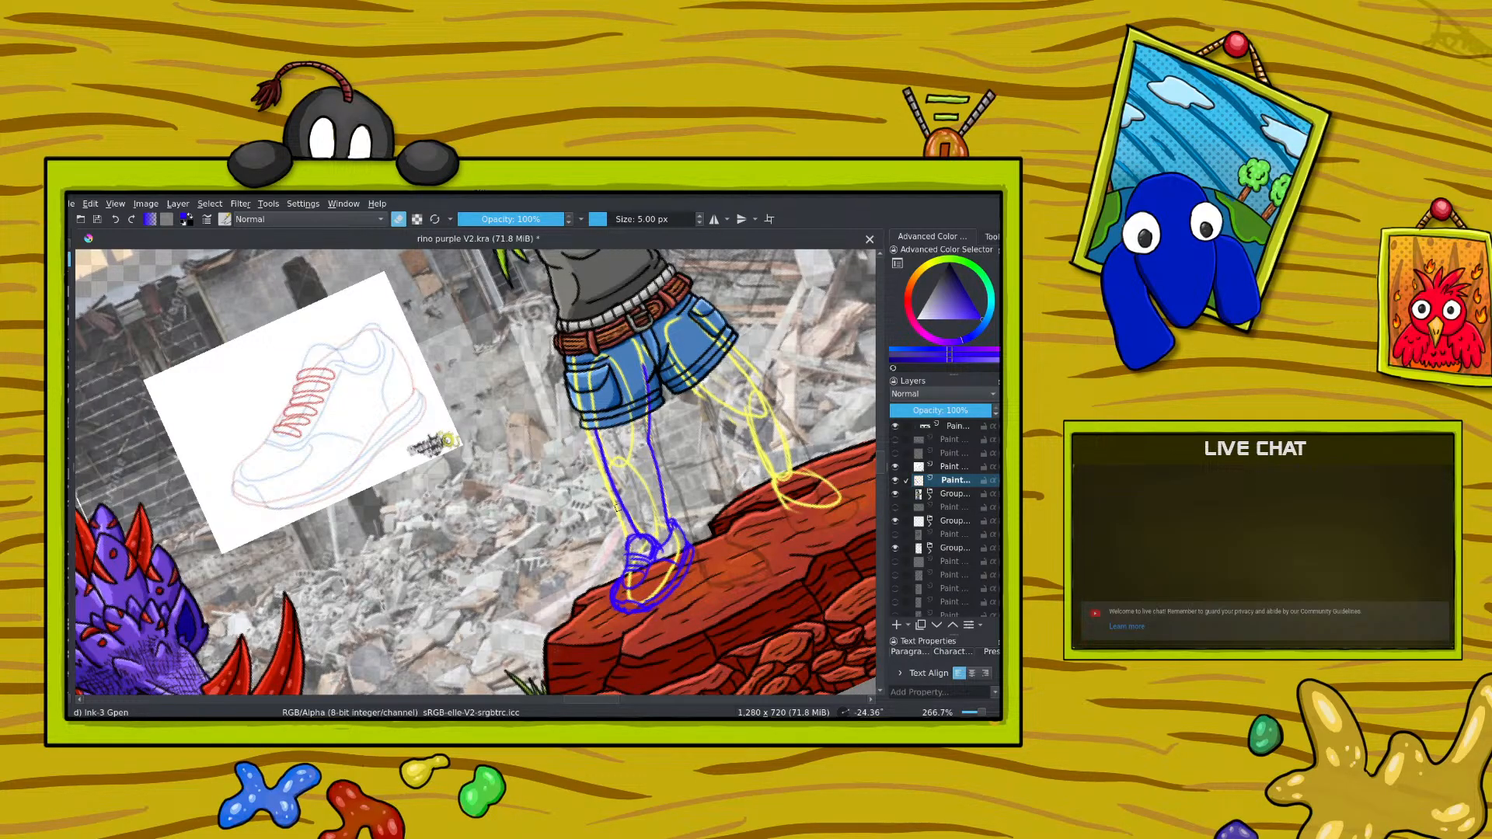
{"action": "left_click_drag", "start_coordinate": [634, 530], "coordinate": [609, 475]}
{"action": "key", "text": "e"}
{"action": "left_click_drag", "start_coordinate": [584, 395], "coordinate": [636, 534]}
{"action": "left_click", "coordinate": [115, 220]}
{"action": "left_click_drag", "start_coordinate": [613, 486], "coordinate": [590, 418]}
{"action": "scroll", "coordinate": [479, 472], "scroll_direction": "down", "scroll_amount": 5}
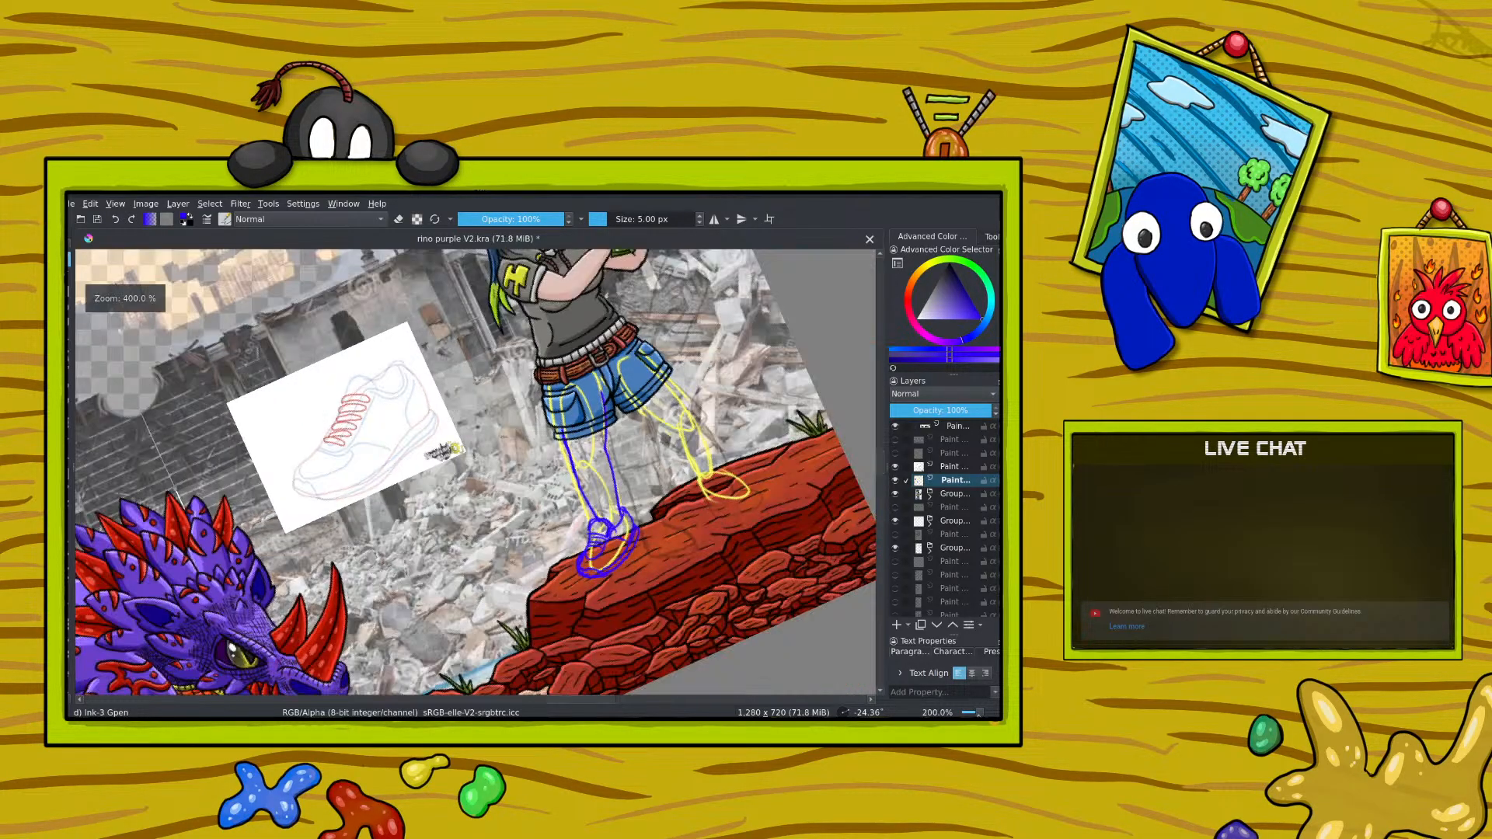
{"action": "scroll", "coordinate": [472, 472], "scroll_direction": "up", "scroll_amount": 1}
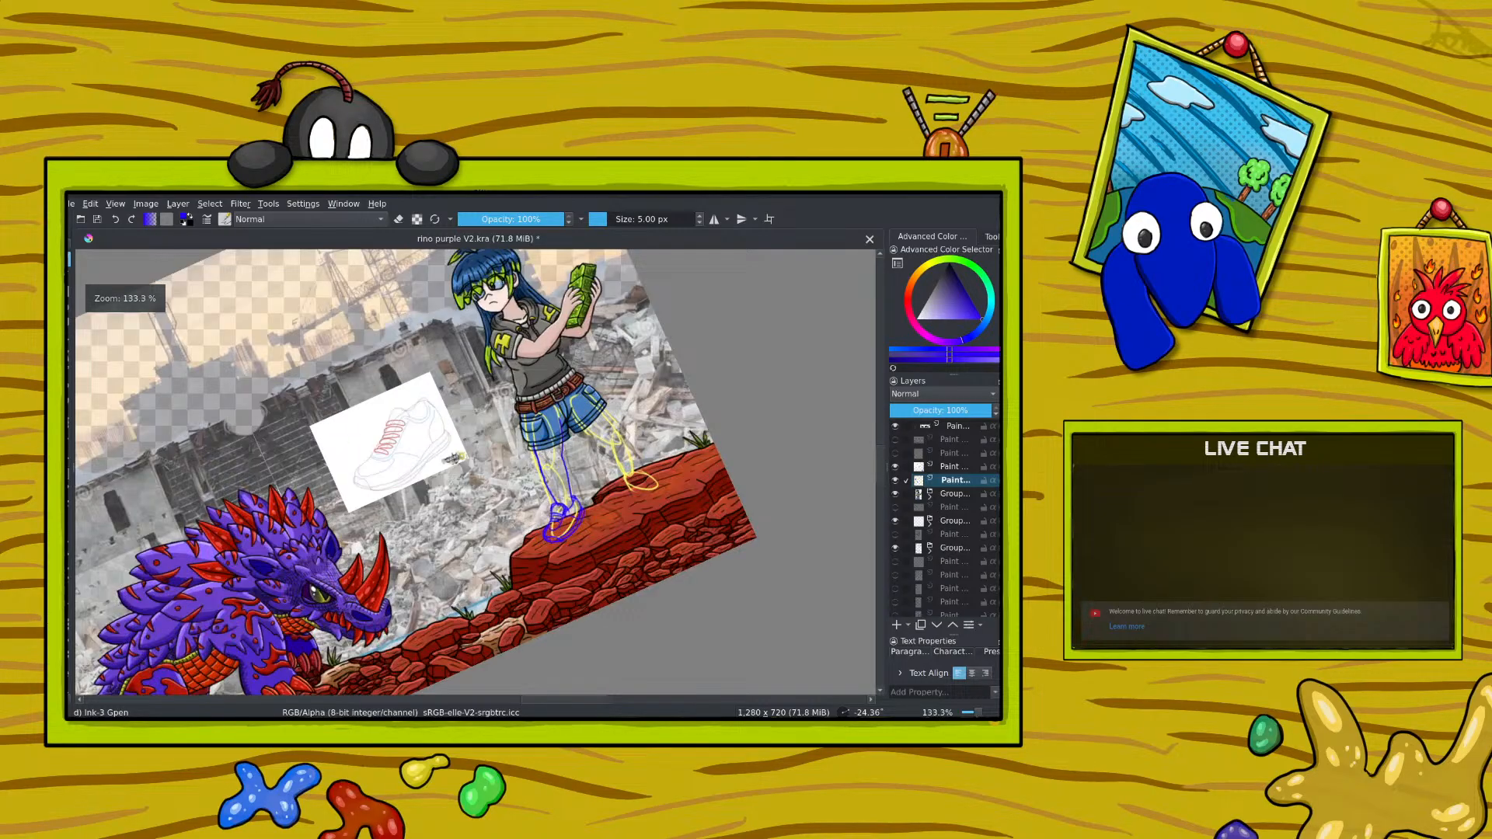
{"action": "scroll", "coordinate": [473, 472], "scroll_direction": "down", "scroll_amount": 2}
{"action": "scroll", "coordinate": [472, 472], "scroll_direction": "up", "scroll_amount": 3}
{"action": "scroll", "coordinate": [472, 472], "scroll_direction": "down", "scroll_amount": 3}
{"action": "scroll", "coordinate": [466, 466], "scroll_direction": "up", "scroll_amount": 3}
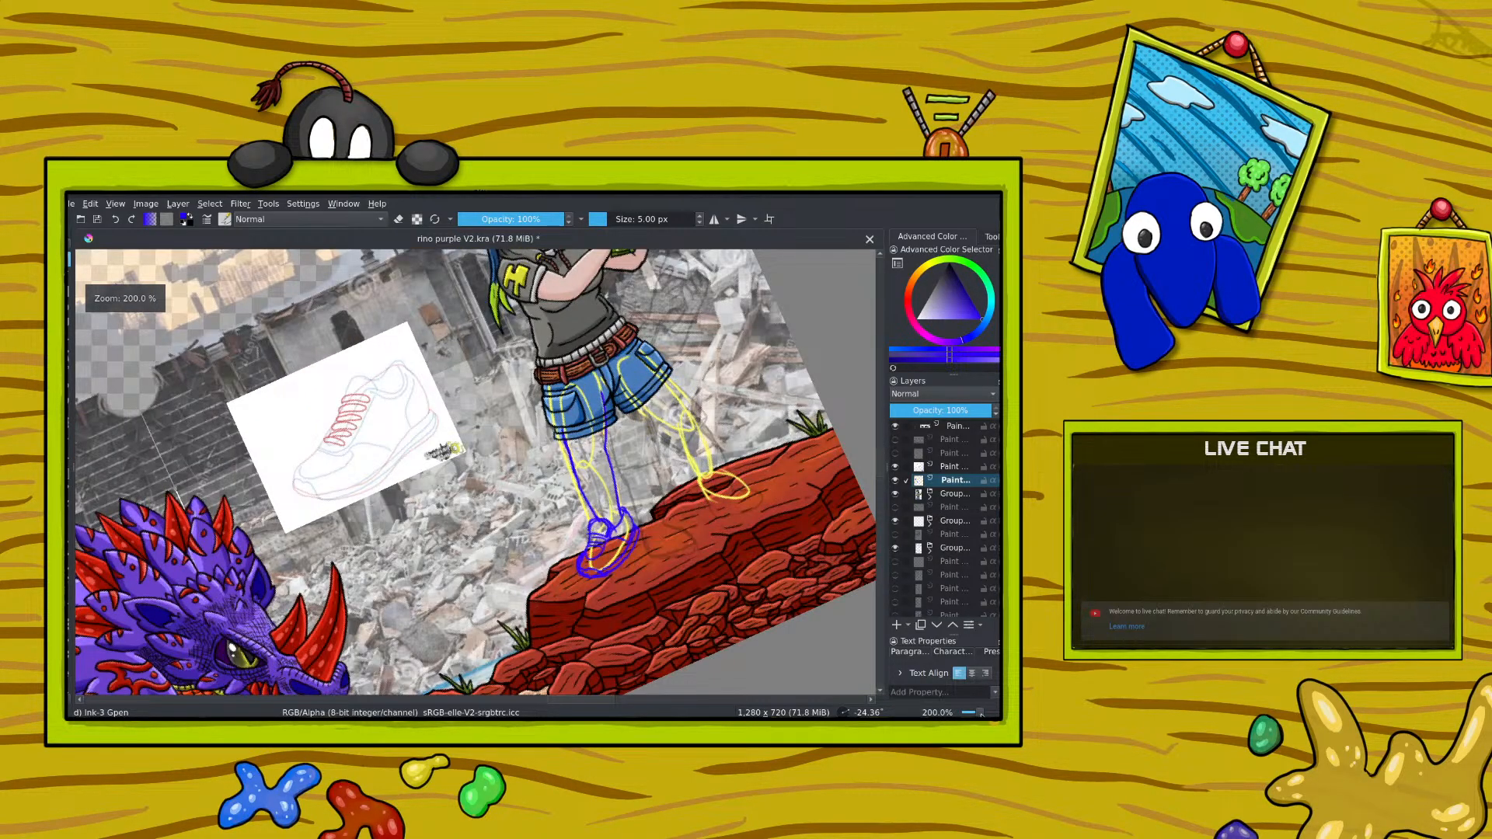
{"action": "scroll", "coordinate": [881, 450], "scroll_direction": "up", "scroll_amount": 3}
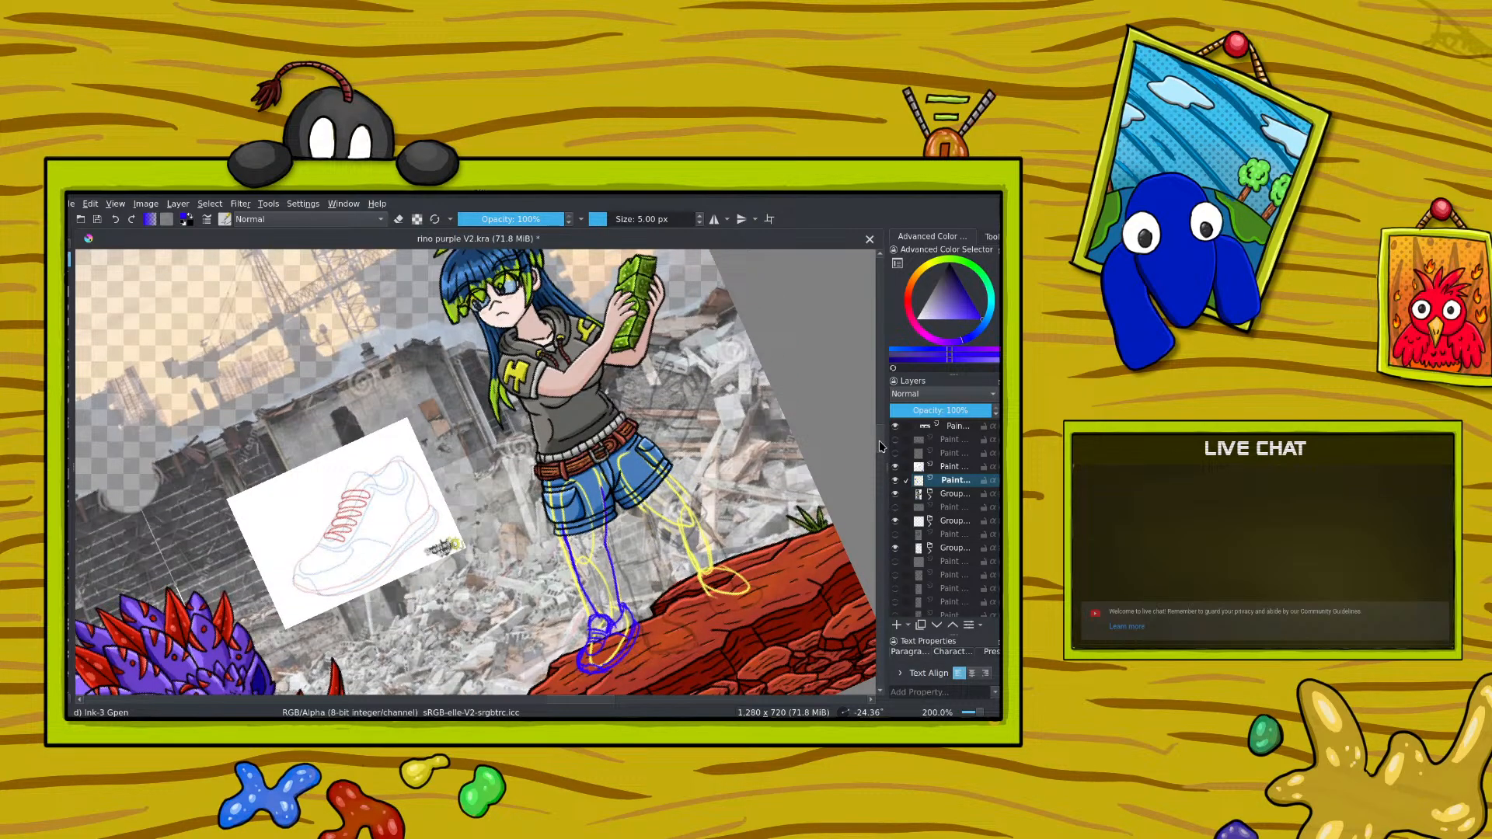
{"action": "left_click_drag", "start_coordinate": [556, 481], "coordinate": [561, 519]}
{"action": "mouse_move", "coordinate": [598, 462]}
{"action": "left_mouse_down"}
{"action": "mouse_move", "coordinate": [608, 519]}
{"action": "mouse_move", "coordinate": [561, 529]}
{"action": "left_mouse_up"}
{"action": "left_click", "coordinate": [116, 220]}
{"action": "left_click", "coordinate": [115, 220]}
{"action": "left_click", "coordinate": [116, 220]}
Step: Try to shift the girl's layer group with the Move tool, and undo the move
{"action": "left_click", "coordinate": [954, 490]}
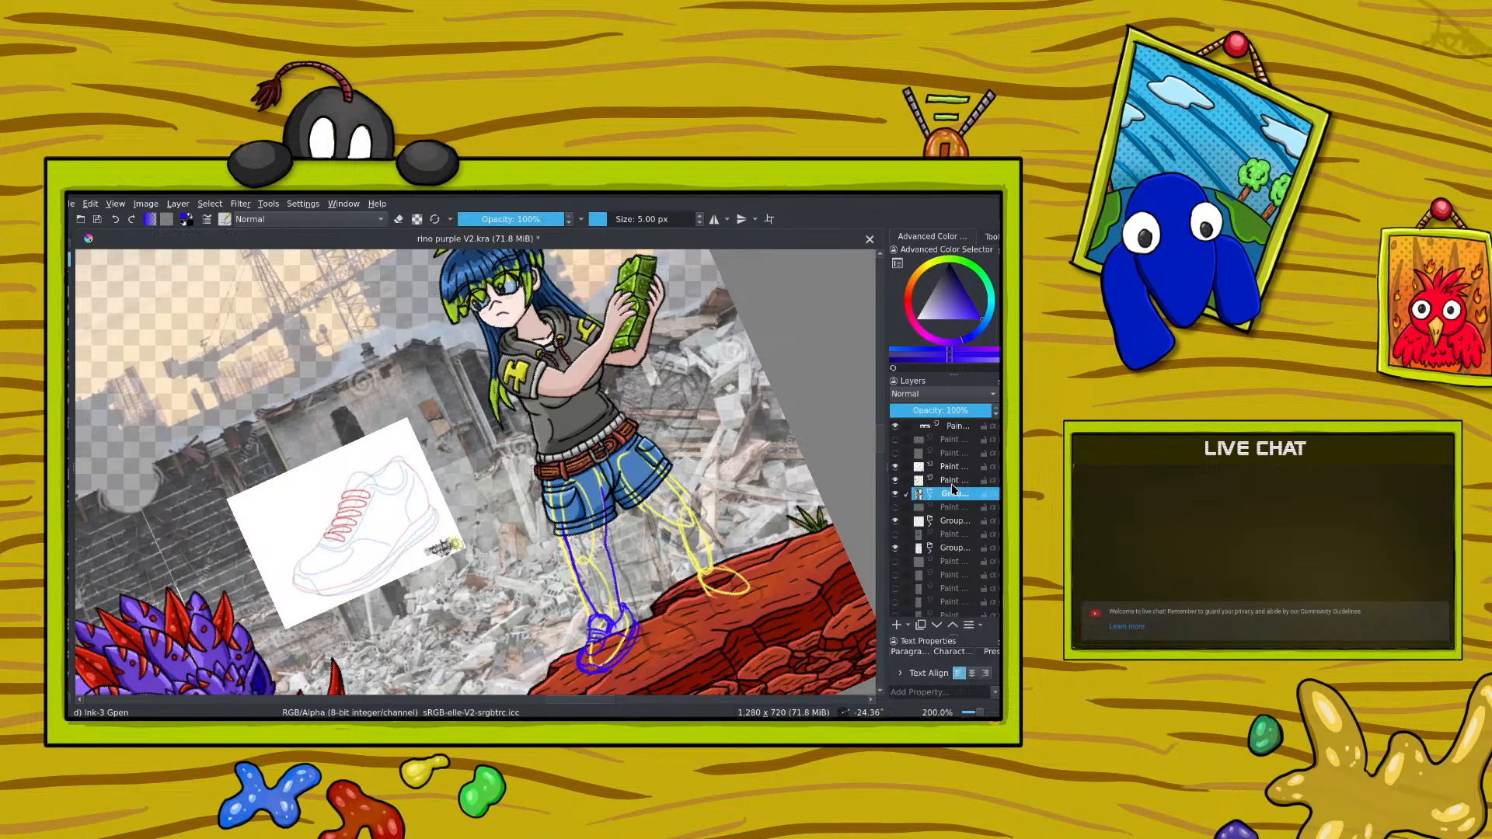
{"action": "left_click", "coordinate": [69, 440]}
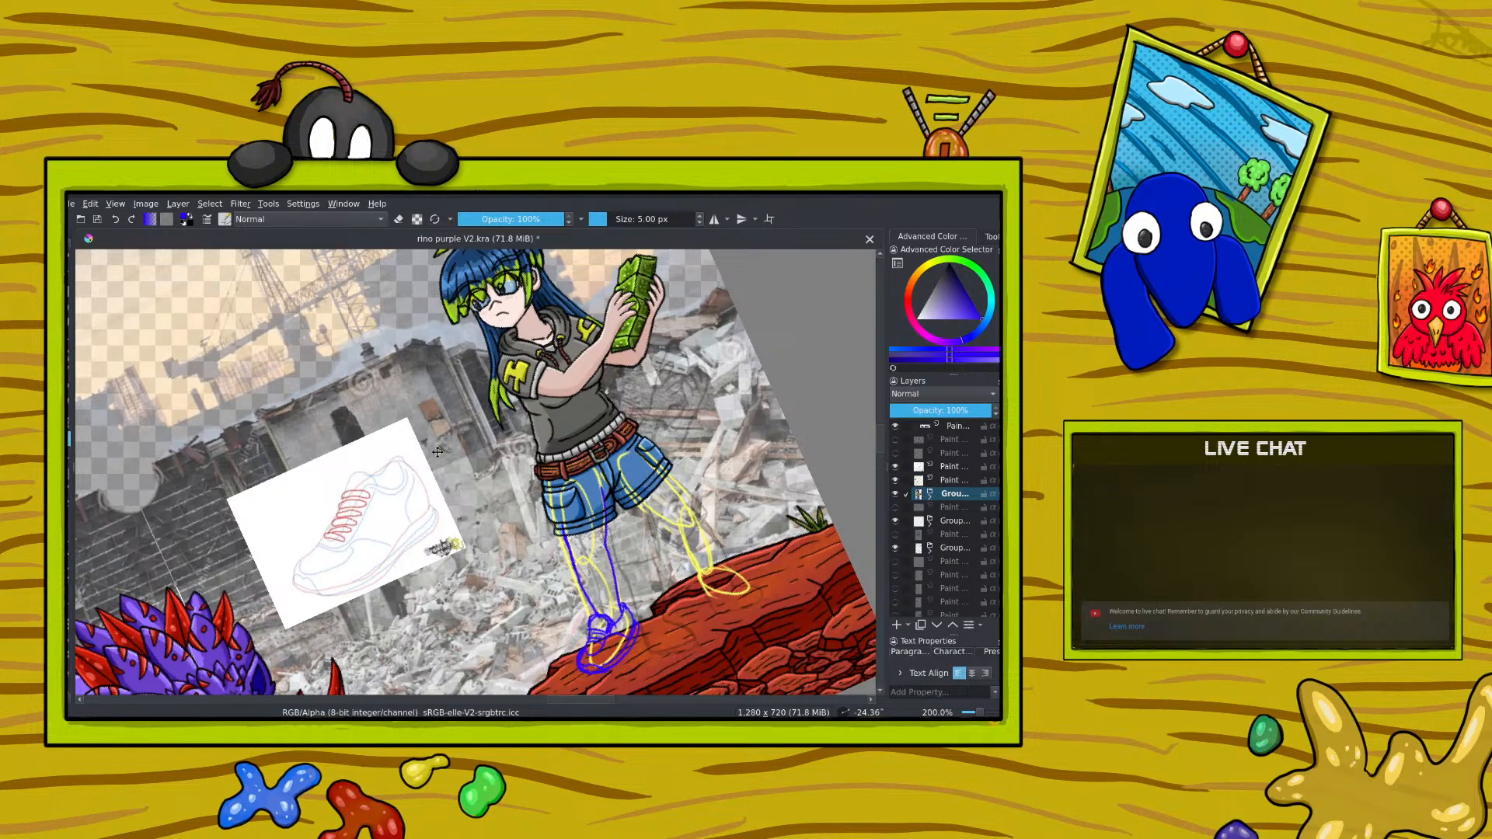
{"action": "left_click_drag", "start_coordinate": [501, 494], "coordinate": [501, 489]}
{"action": "left_click", "coordinate": [117, 221]}
Step: Toggle the girl's group, the lower layer group and the topmost paint layer to find which shorts and belt layers lie outside her group
{"action": "left_click", "coordinate": [896, 495]}
{"action": "left_click", "coordinate": [896, 497]}
{"action": "left_click", "coordinate": [896, 494]}
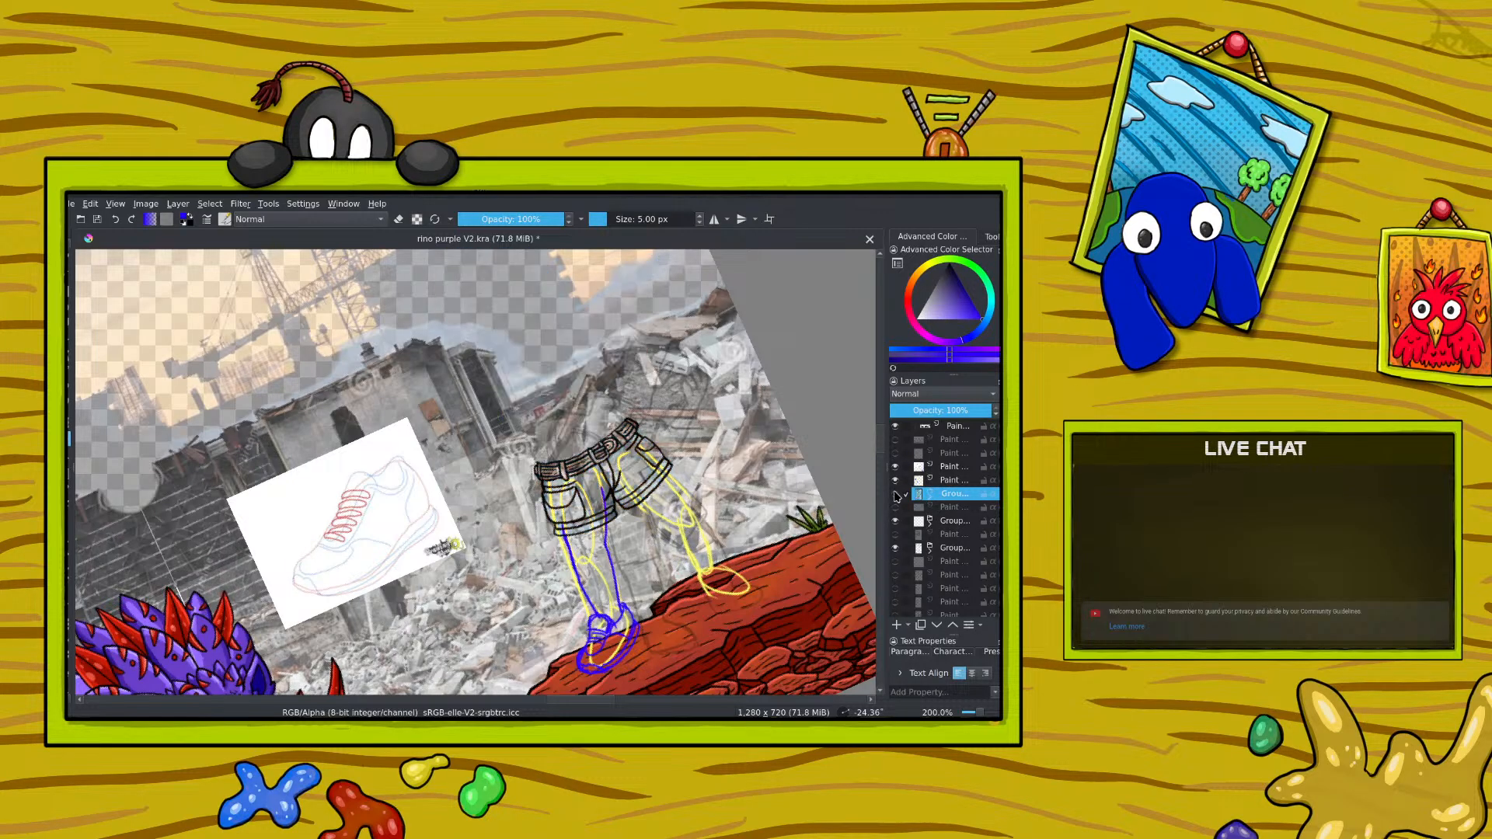
{"action": "left_click", "coordinate": [896, 548]}
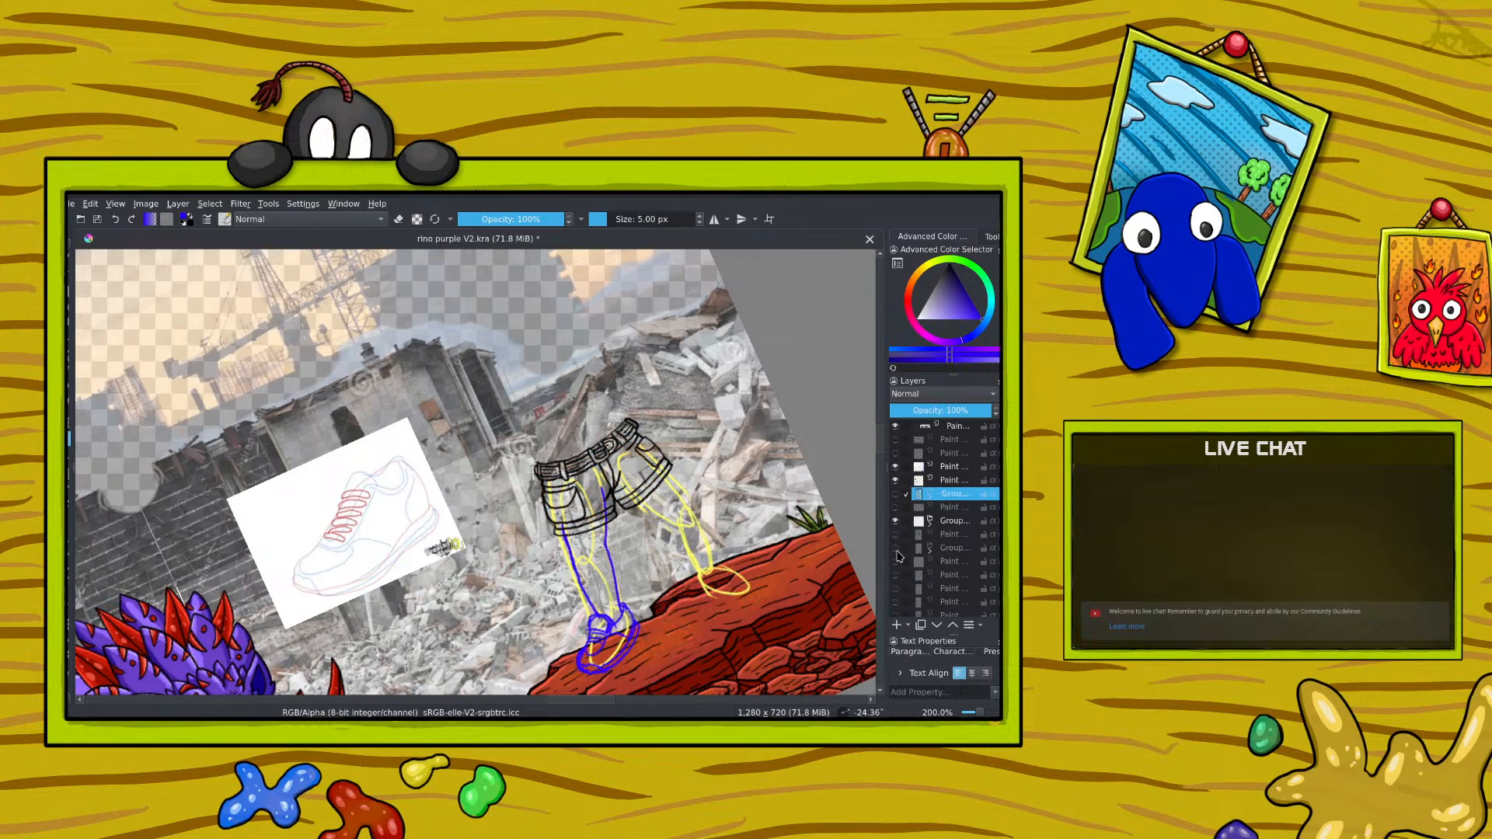
{"action": "left_click", "coordinate": [896, 547]}
{"action": "left_click", "coordinate": [896, 549]}
{"action": "left_click", "coordinate": [896, 548]}
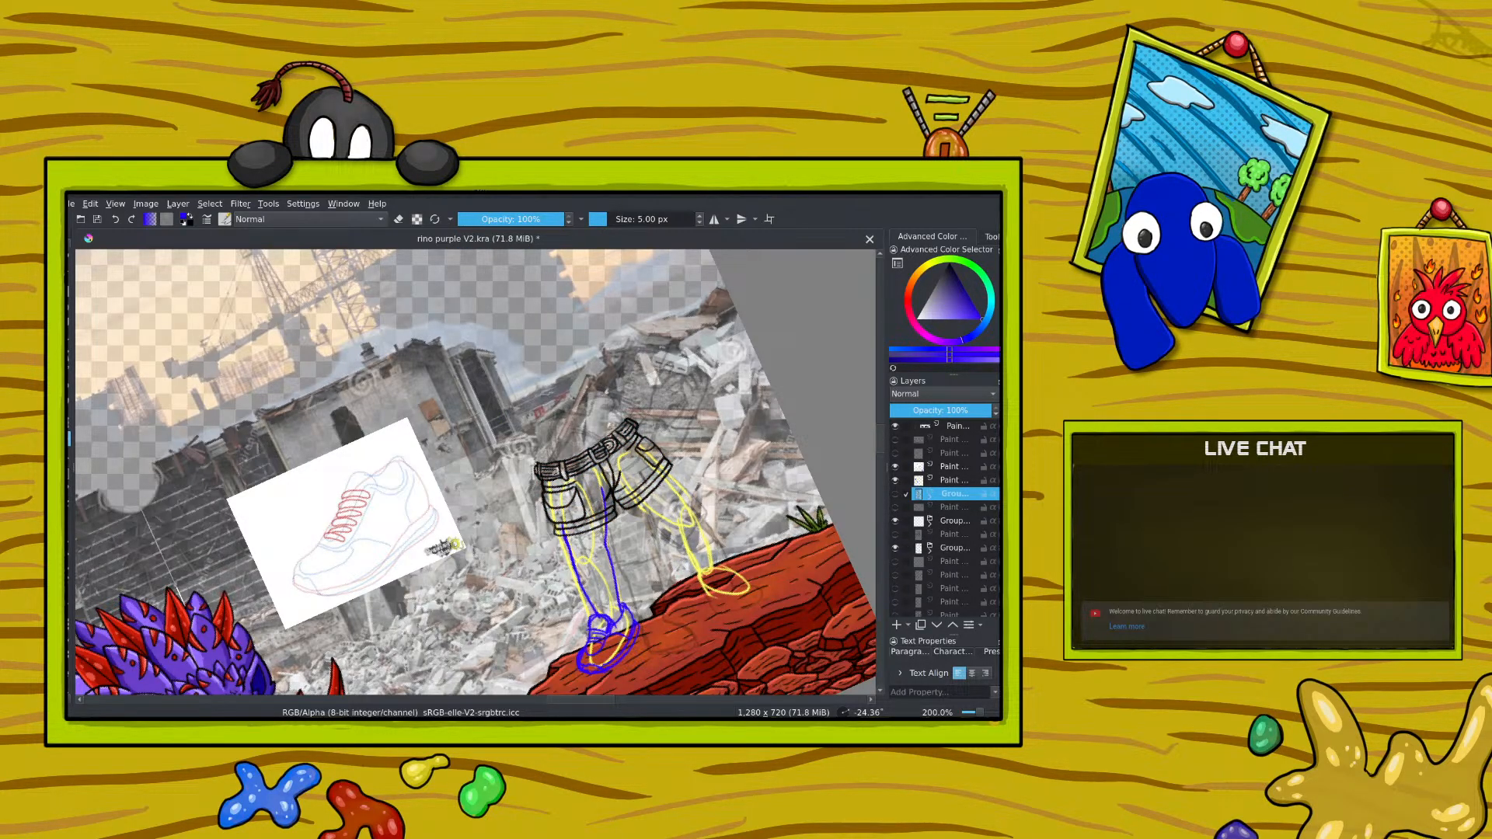
{"action": "left_click", "coordinate": [896, 426]}
{"action": "left_click", "coordinate": [895, 426]}
Step: Show and expand the girl's group, and move the topmost paint layer down the stack into its shorts subgroup
{"action": "left_click", "coordinate": [959, 432]}
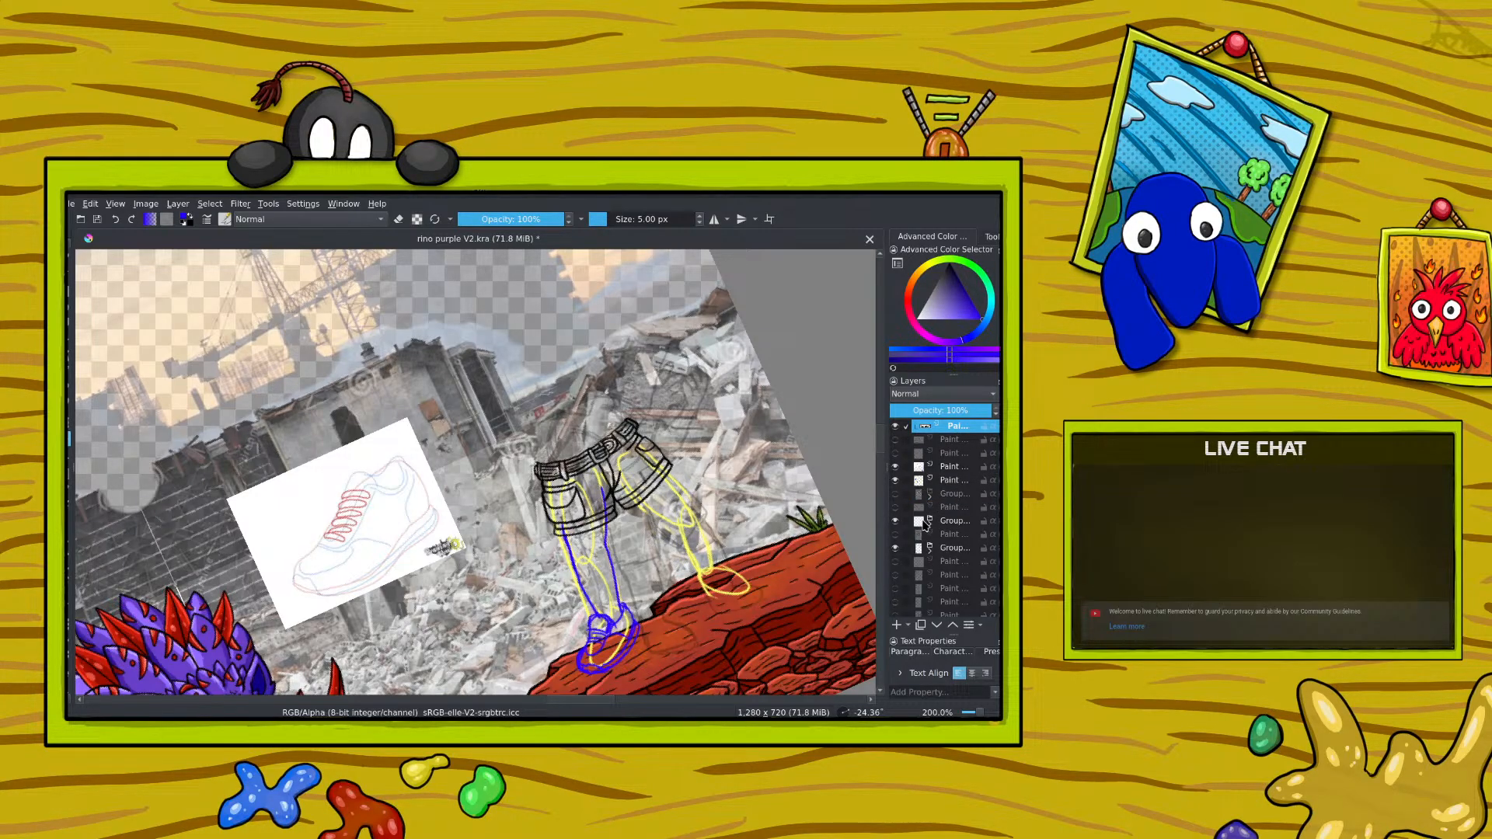
{"action": "left_click", "coordinate": [895, 495]}
{"action": "left_click", "coordinate": [930, 495]}
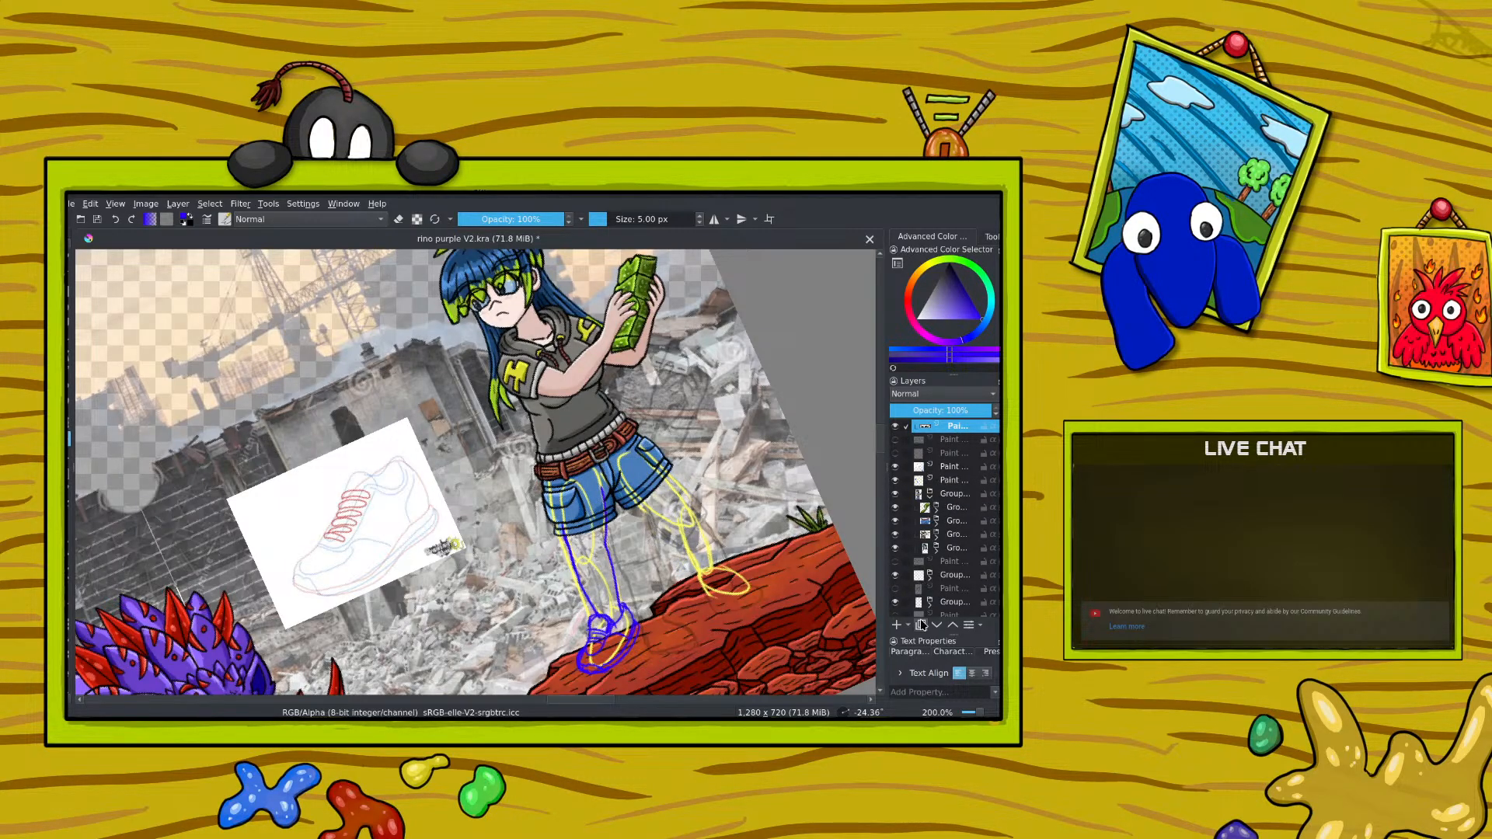
{"action": "left_click", "coordinate": [936, 626]}
{"action": "left_click", "coordinate": [936, 627]}
{"action": "left_click", "coordinate": [936, 626]}
{"action": "left_click", "coordinate": [936, 626]}
{"action": "left_click", "coordinate": [936, 627]}
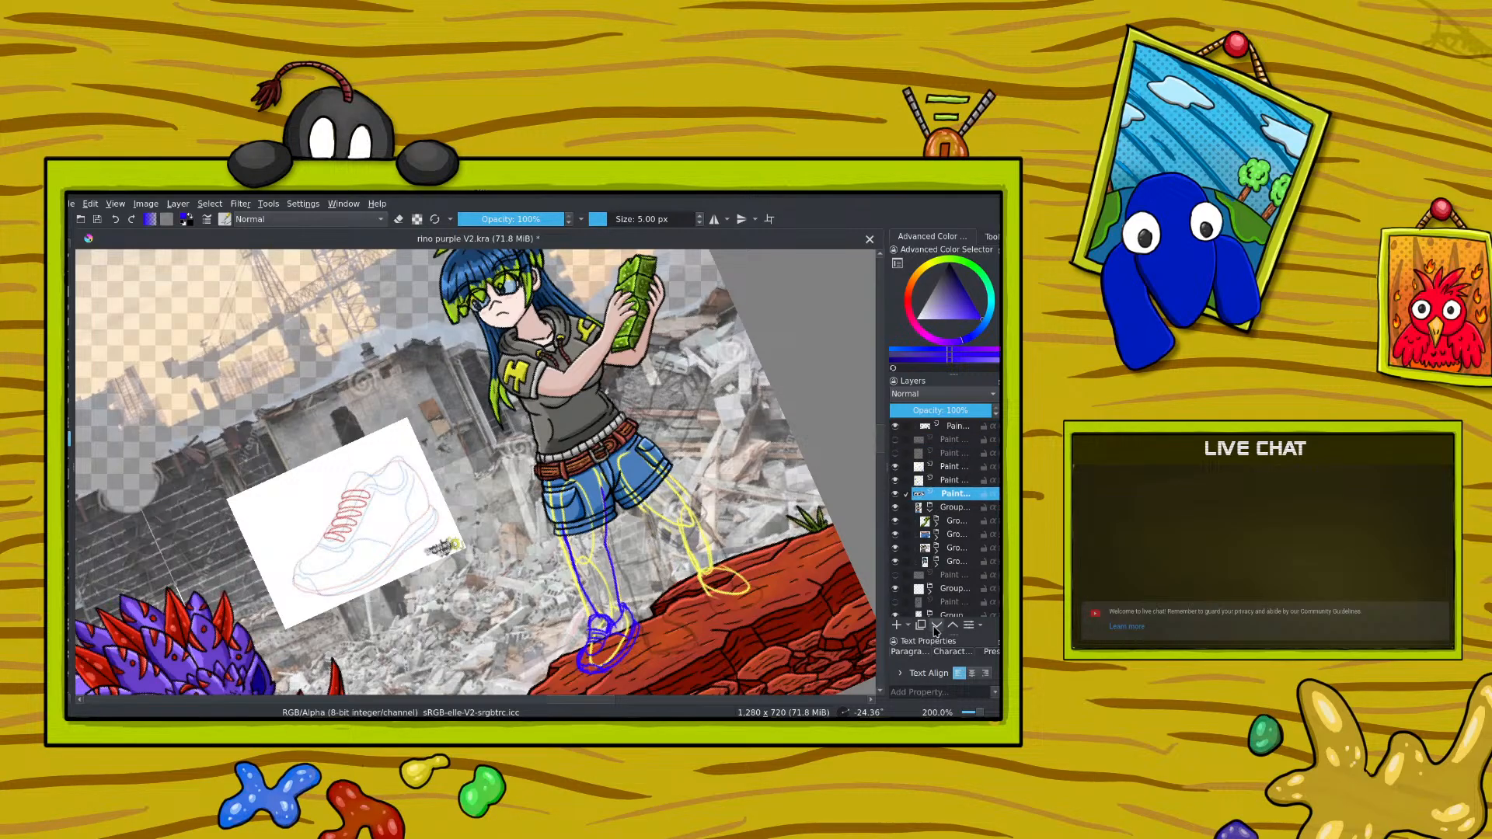
{"action": "left_click", "coordinate": [936, 626]}
{"action": "left_click", "coordinate": [936, 627]}
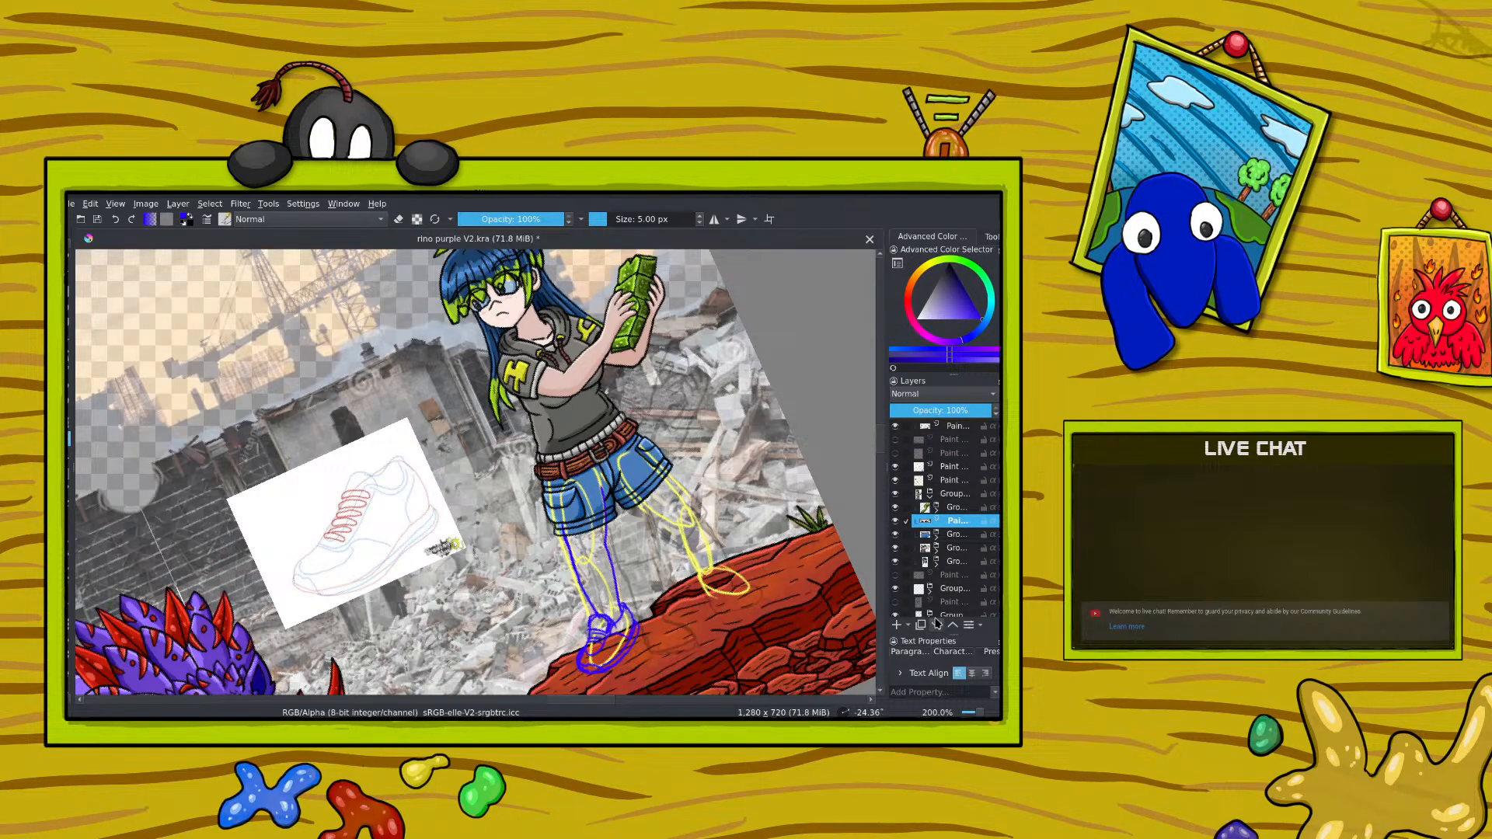
{"action": "left_click", "coordinate": [937, 536]}
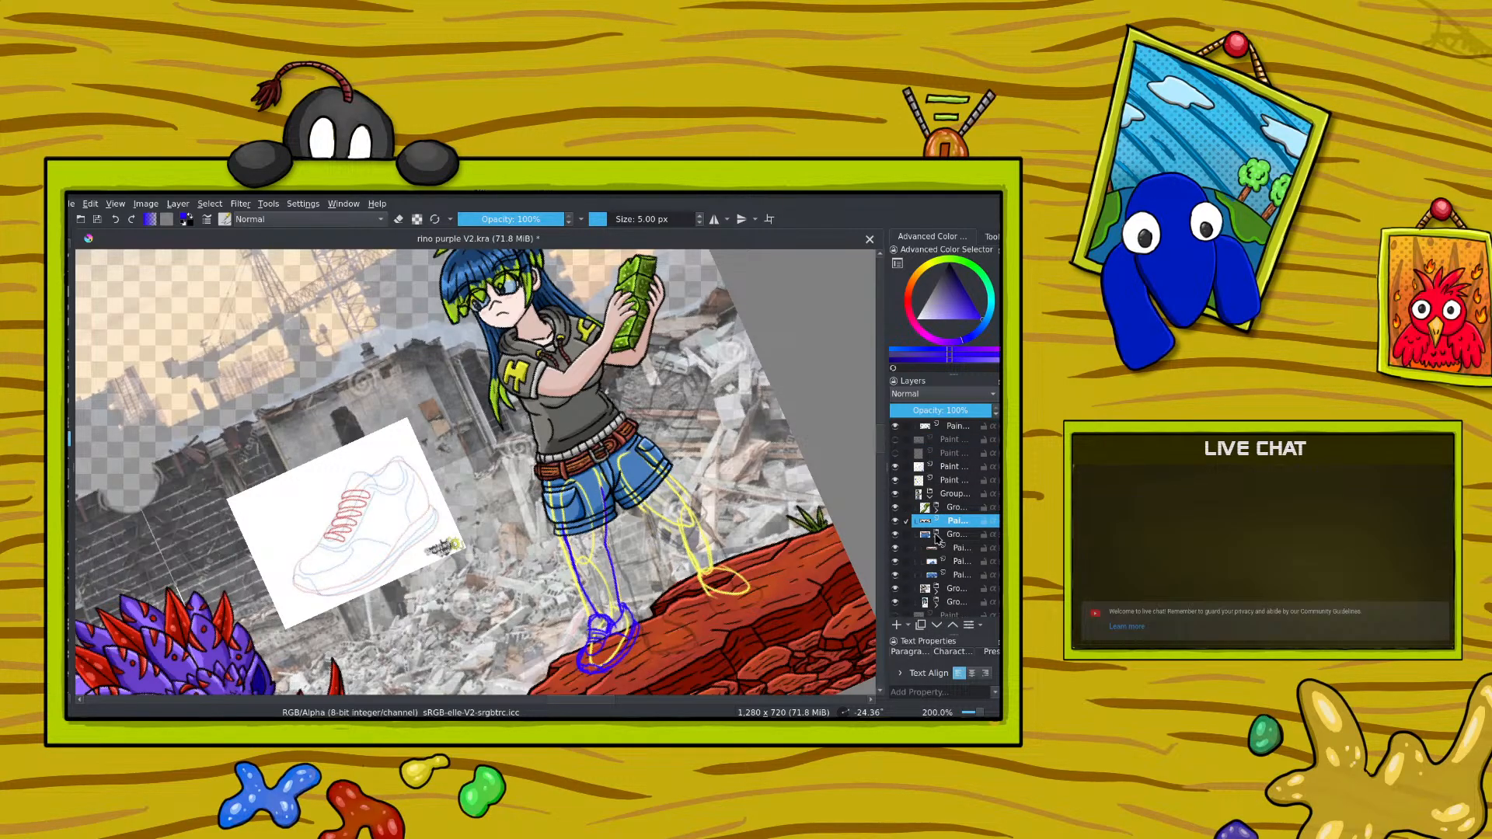
{"action": "left_click", "coordinate": [936, 627]}
{"action": "left_click", "coordinate": [936, 523]}
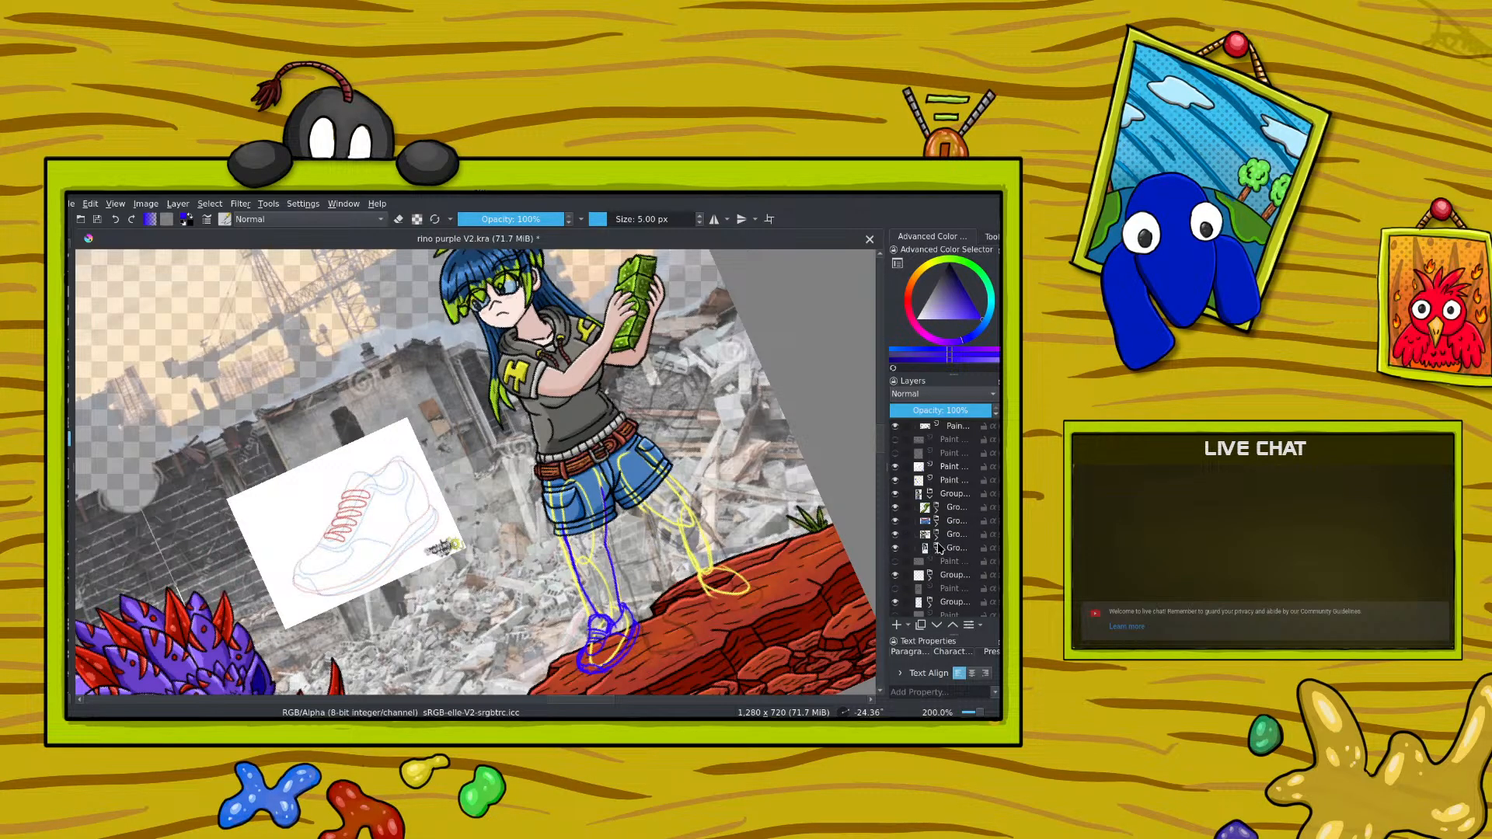
Step: Toggle the shirt-and-arms subgroup and the shorts subgroup to check which parts of the girl each one holds
{"action": "left_click", "coordinate": [899, 533]}
{"action": "left_click", "coordinate": [898, 534]}
{"action": "left_click", "coordinate": [899, 534]}
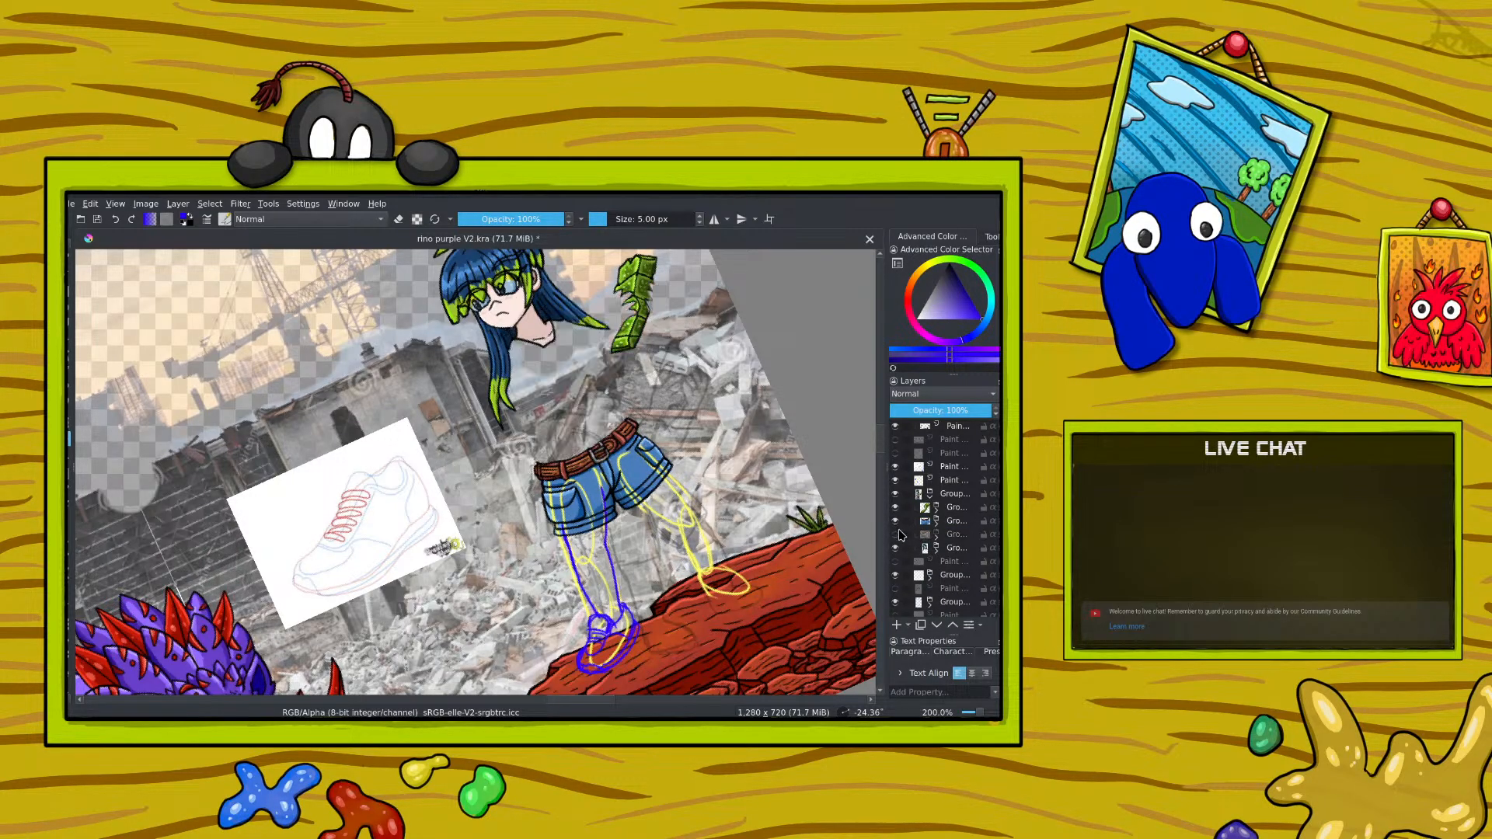
{"action": "left_click", "coordinate": [897, 526]}
{"action": "left_click", "coordinate": [898, 521]}
{"action": "left_click", "coordinate": [898, 535]}
Step: Move the next two topmost paint layers, one after the other, down into the expanded shorts subgroup
{"action": "left_click", "coordinate": [942, 427]}
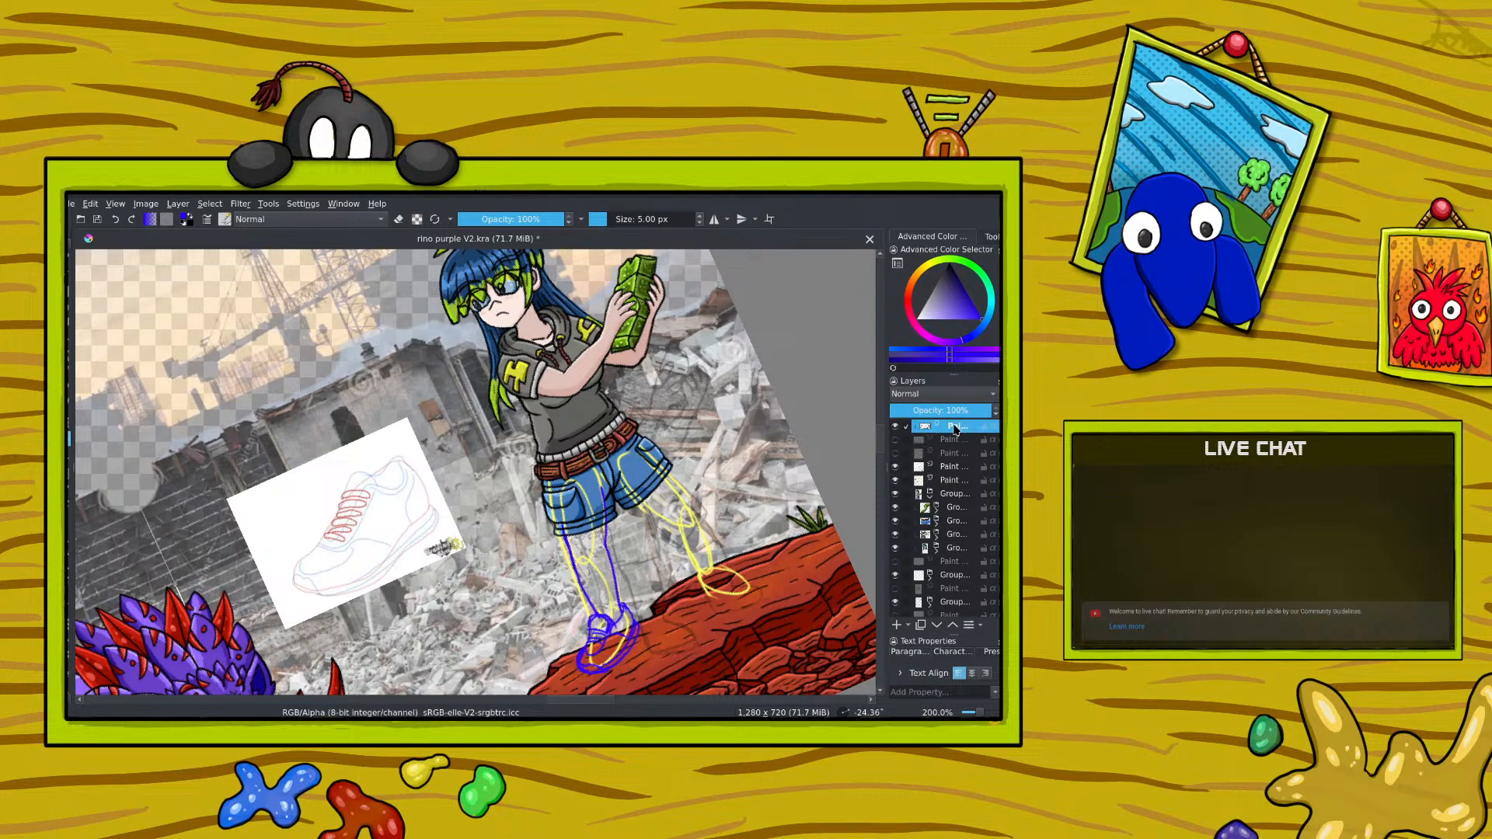
{"action": "left_click", "coordinate": [936, 523]}
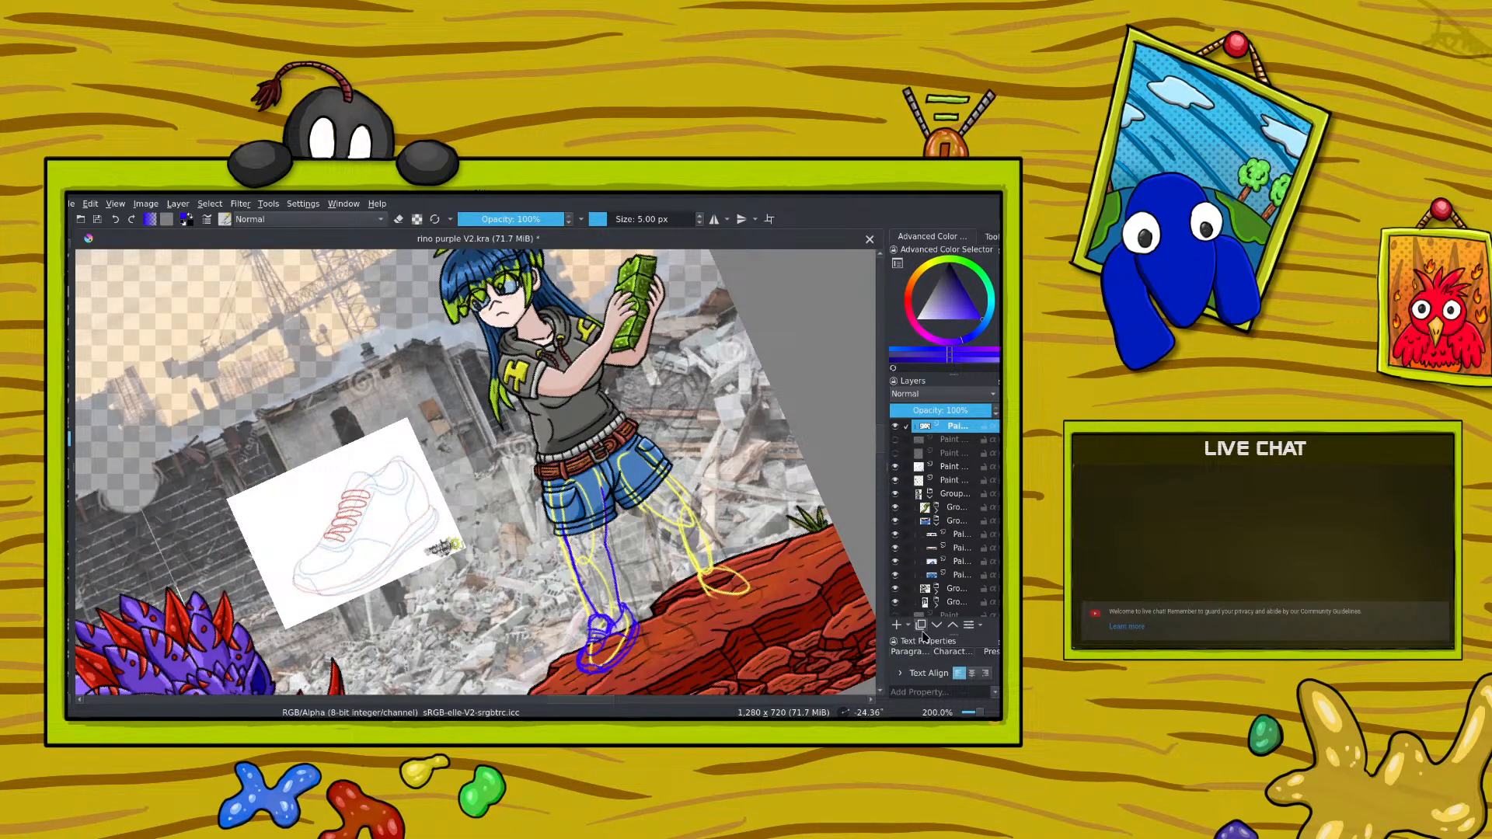
{"action": "left_click", "coordinate": [937, 625]}
{"action": "left_click", "coordinate": [936, 625]}
{"action": "left_click", "coordinate": [937, 625]}
{"action": "left_click", "coordinate": [937, 625]}
{"action": "left_click", "coordinate": [937, 625]}
{"action": "left_click", "coordinate": [937, 625]}
{"action": "left_click", "coordinate": [937, 625]}
{"action": "left_click", "coordinate": [936, 625]}
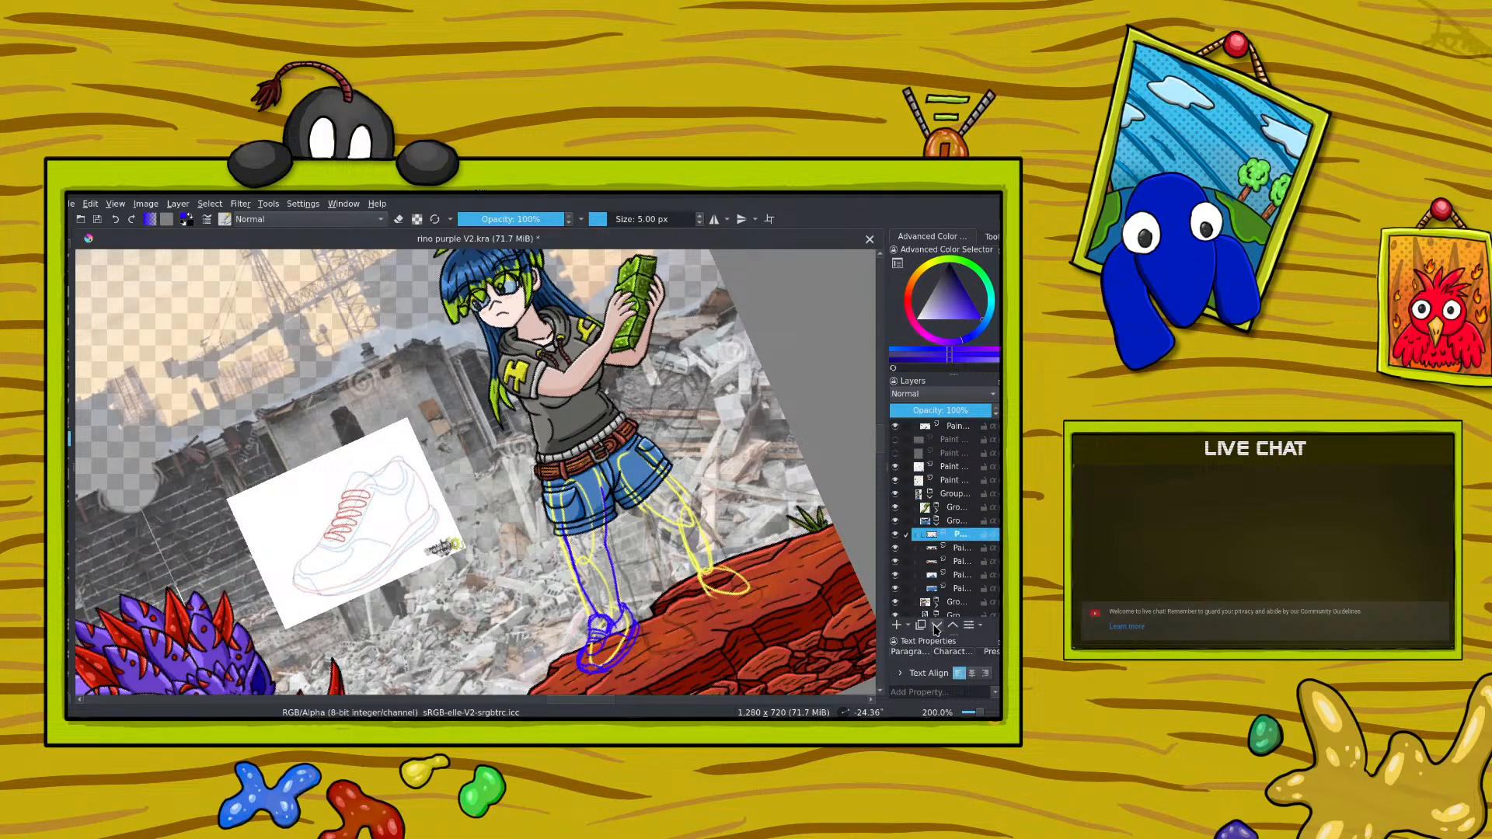
{"action": "left_click", "coordinate": [951, 426]}
{"action": "left_click", "coordinate": [937, 625]}
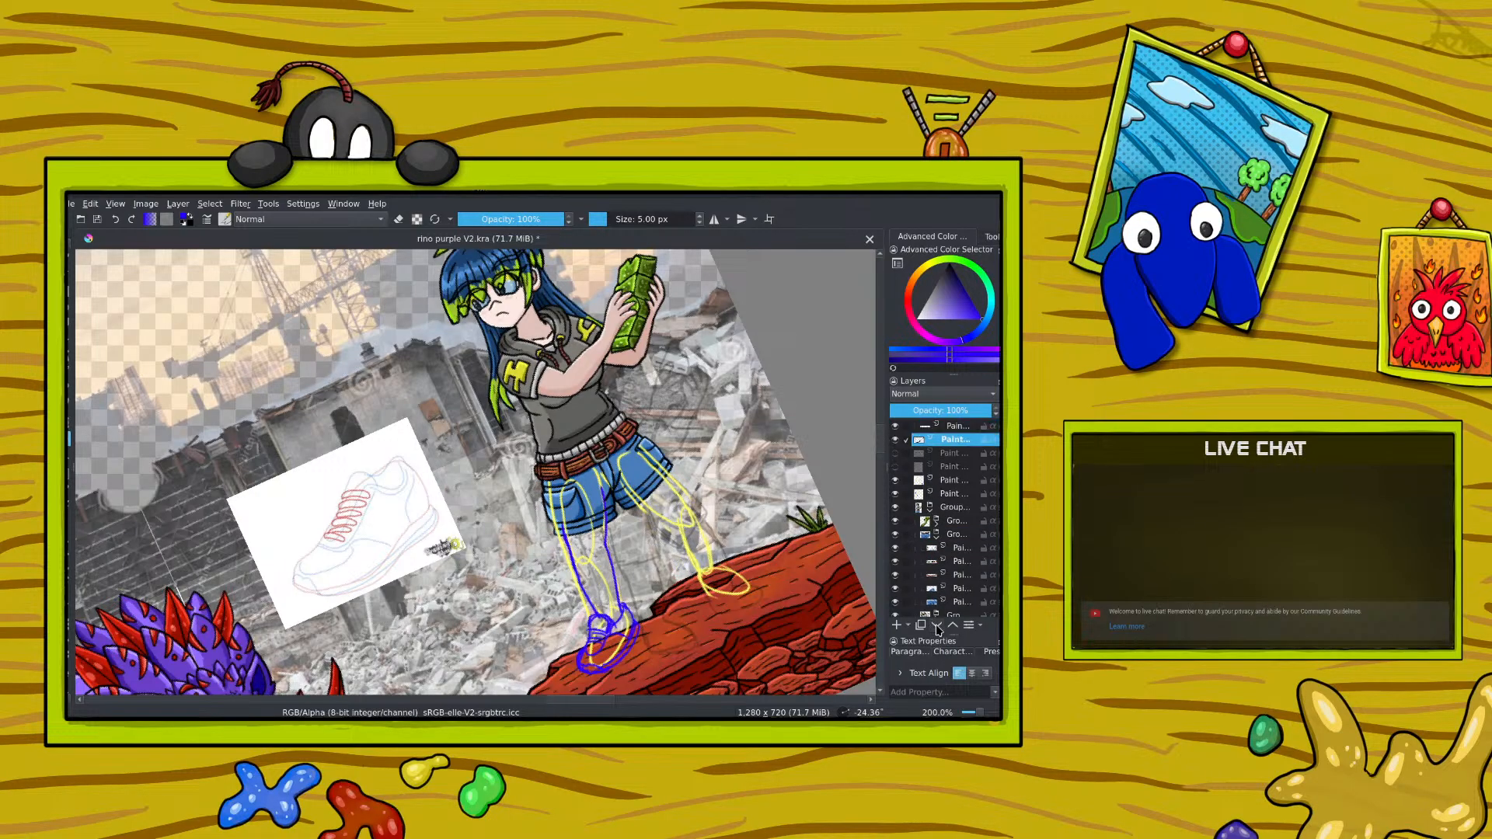
{"action": "left_click", "coordinate": [936, 626]}
{"action": "left_click", "coordinate": [937, 626]}
{"action": "left_click", "coordinate": [937, 625]}
{"action": "left_click", "coordinate": [937, 626]}
Step: Move the last loose paint layer at the head of the stack and the loose layer group above it into the shorts subgroup
{"action": "left_click", "coordinate": [936, 626]}
{"action": "left_click", "coordinate": [937, 625]}
{"action": "left_click", "coordinate": [937, 626]}
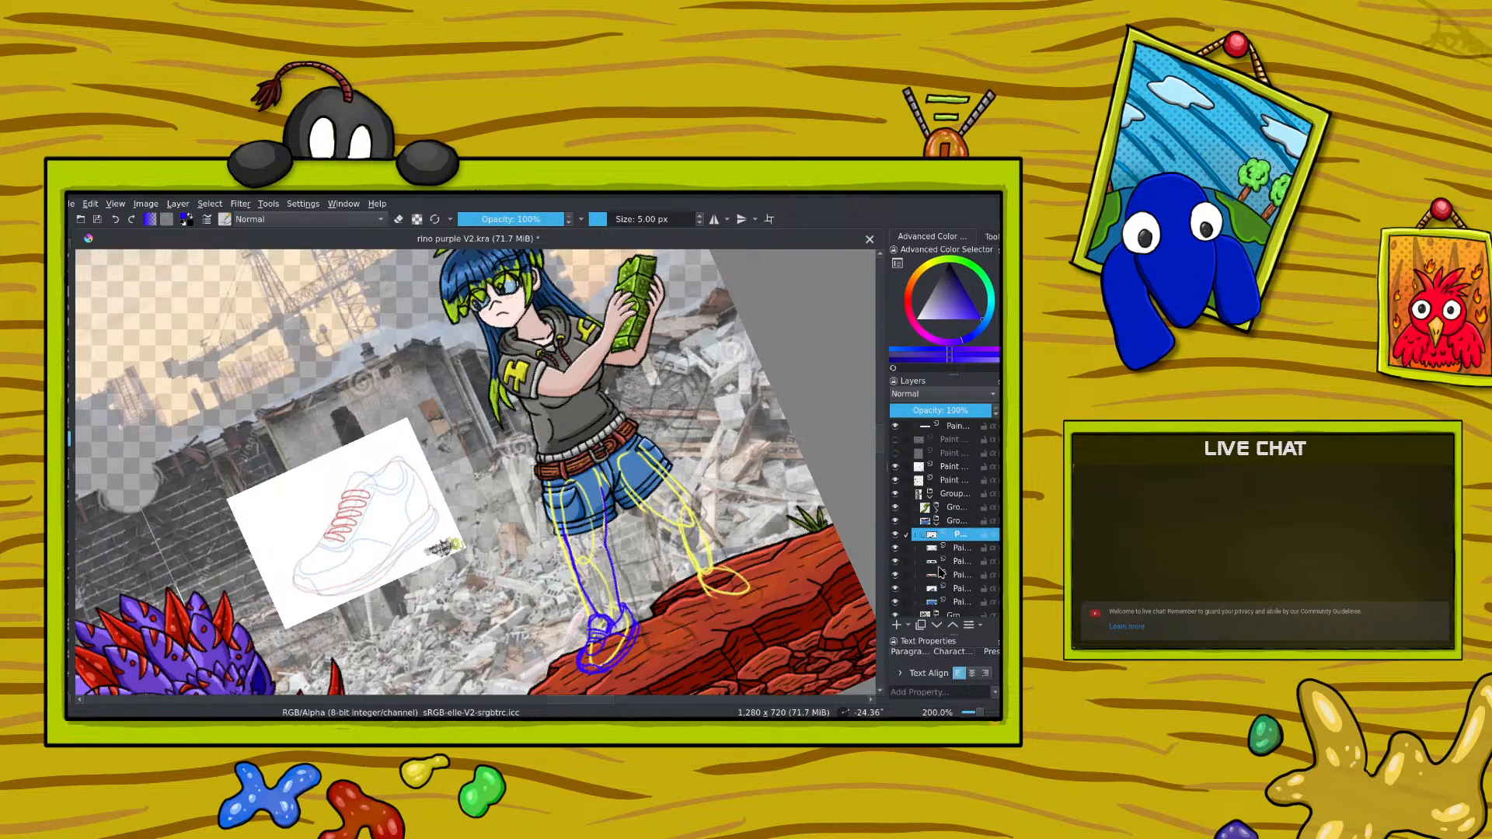
{"action": "left_click", "coordinate": [949, 429]}
{"action": "left_click", "coordinate": [936, 625]}
{"action": "left_click", "coordinate": [936, 626]}
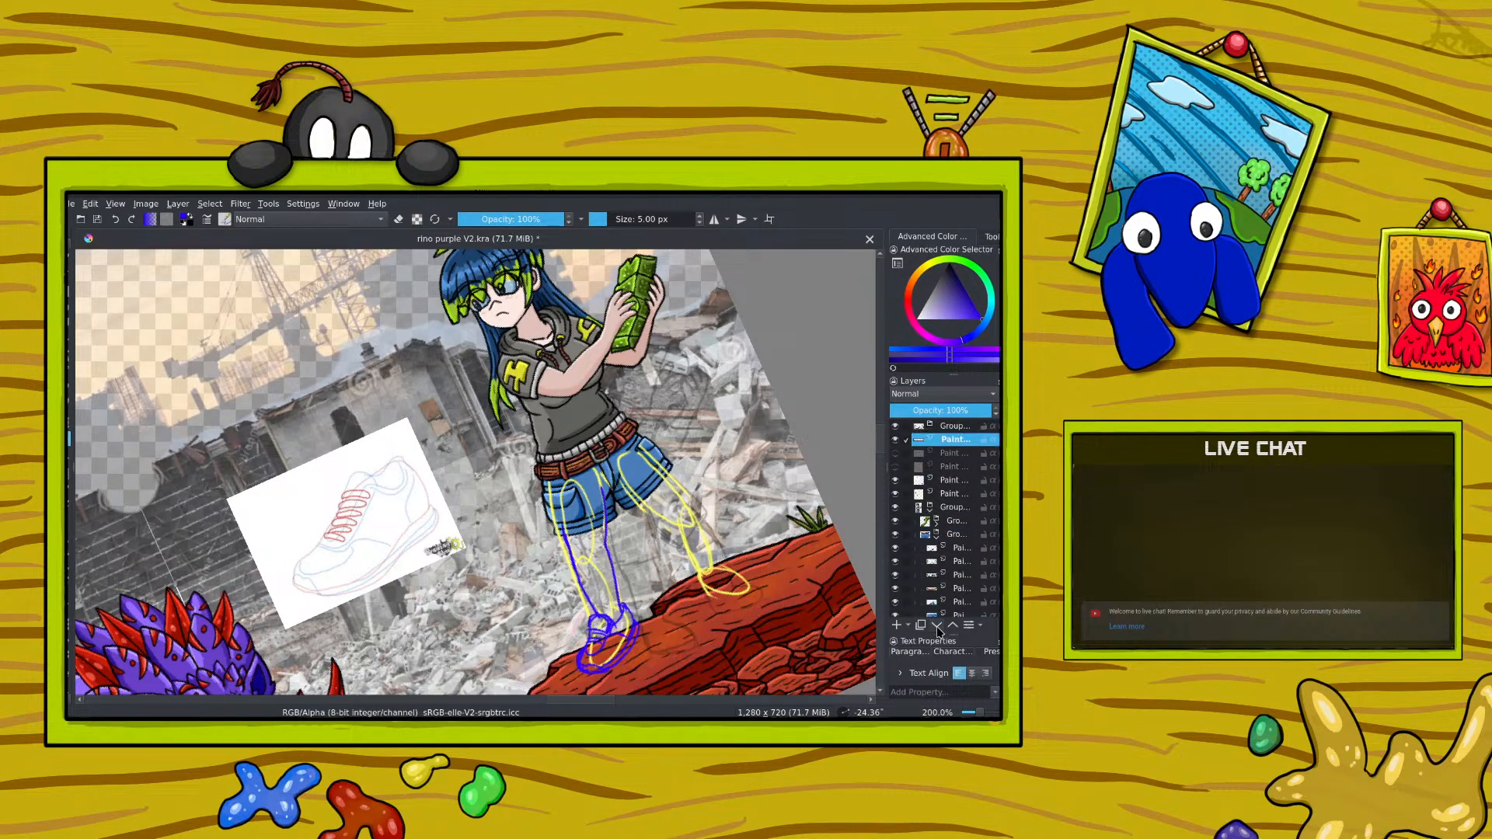
{"action": "left_click", "coordinate": [937, 626]}
{"action": "left_click", "coordinate": [936, 625]}
{"action": "left_click", "coordinate": [937, 626]}
{"action": "left_click", "coordinate": [936, 625]}
{"action": "left_click", "coordinate": [937, 625]}
{"action": "left_click", "coordinate": [937, 626]}
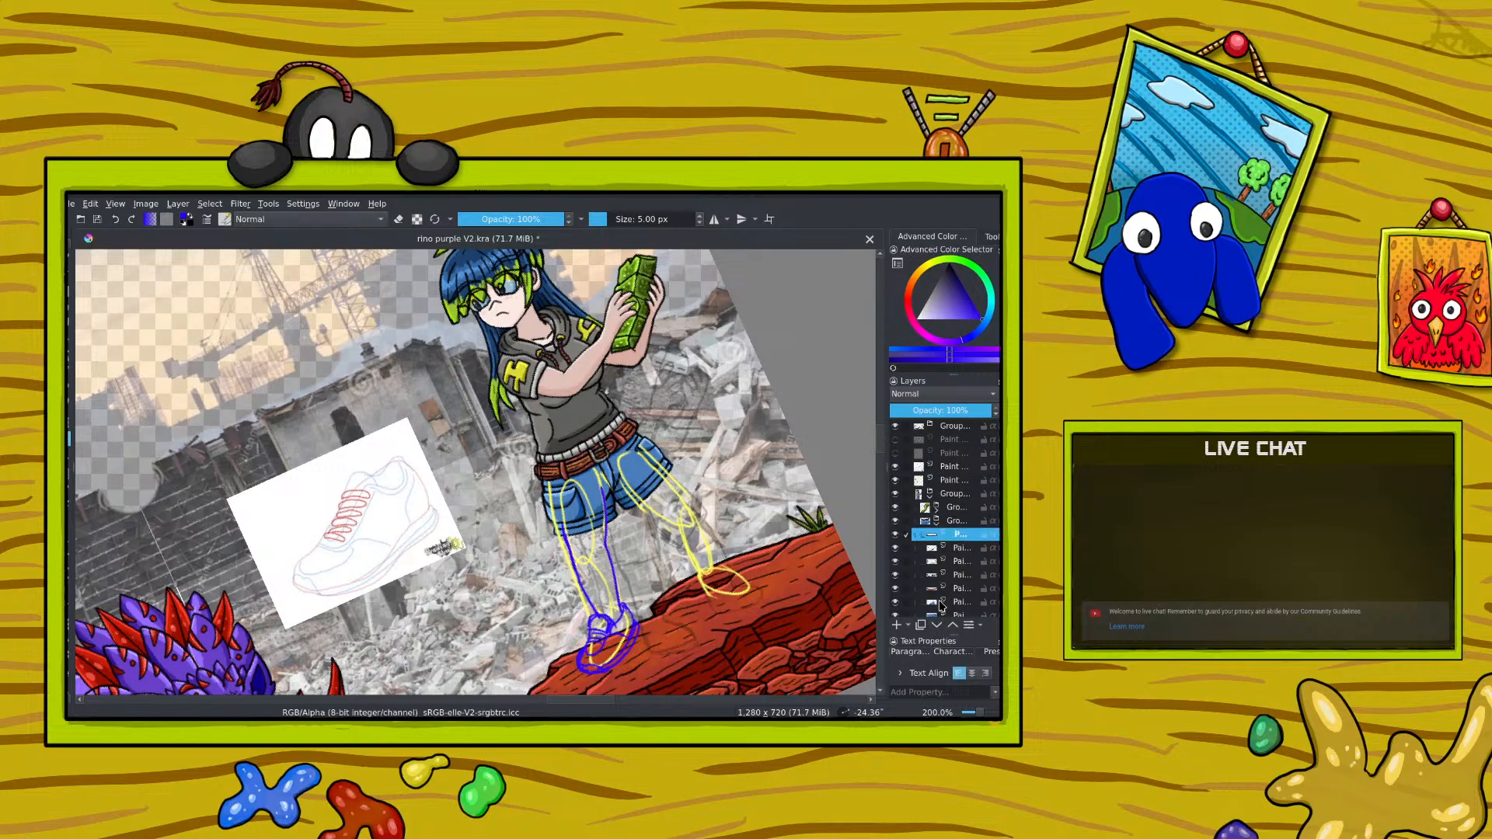
{"action": "left_click", "coordinate": [944, 429]}
{"action": "left_click", "coordinate": [937, 627]}
{"action": "left_click", "coordinate": [938, 626]}
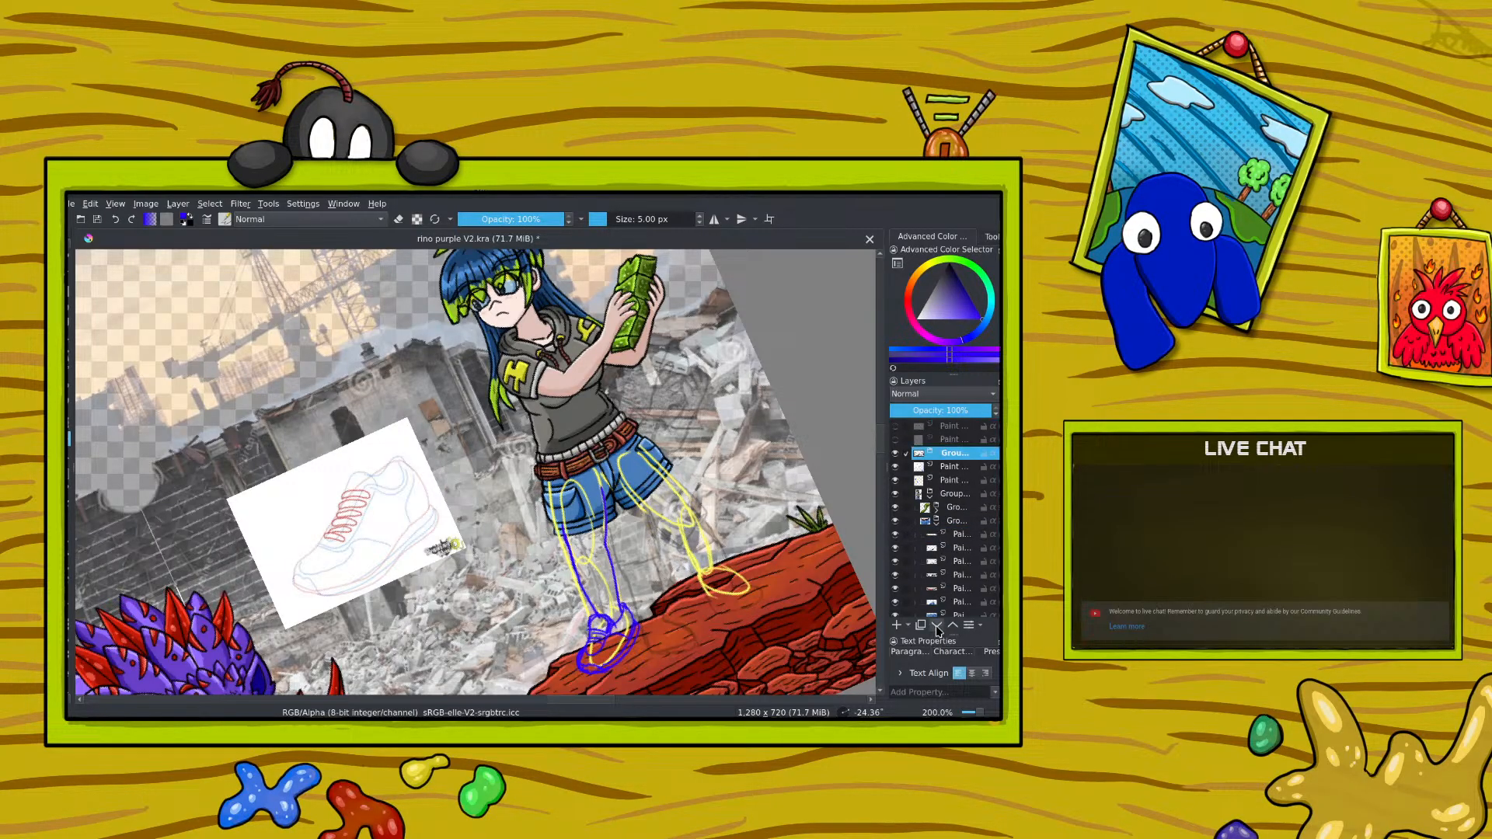
{"action": "left_click", "coordinate": [937, 627]}
{"action": "left_click", "coordinate": [937, 627]}
{"action": "left_click", "coordinate": [937, 627]}
{"action": "left_click", "coordinate": [937, 627]}
{"action": "left_click", "coordinate": [937, 626]}
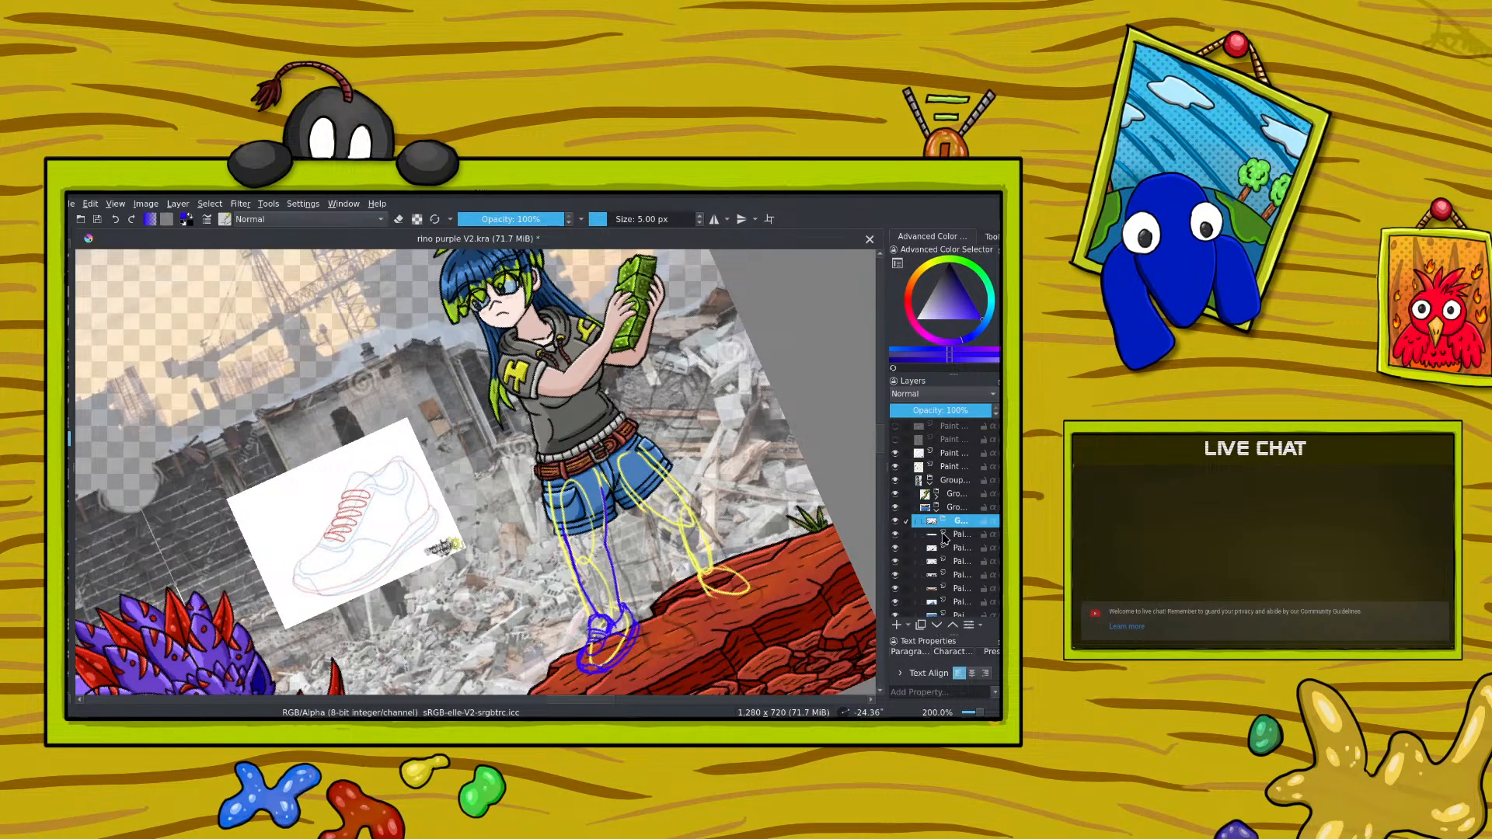
Step: Move the four paint layers directly below the nested group in the shorts subgroup up into that group
{"action": "left_click", "coordinate": [937, 625]}
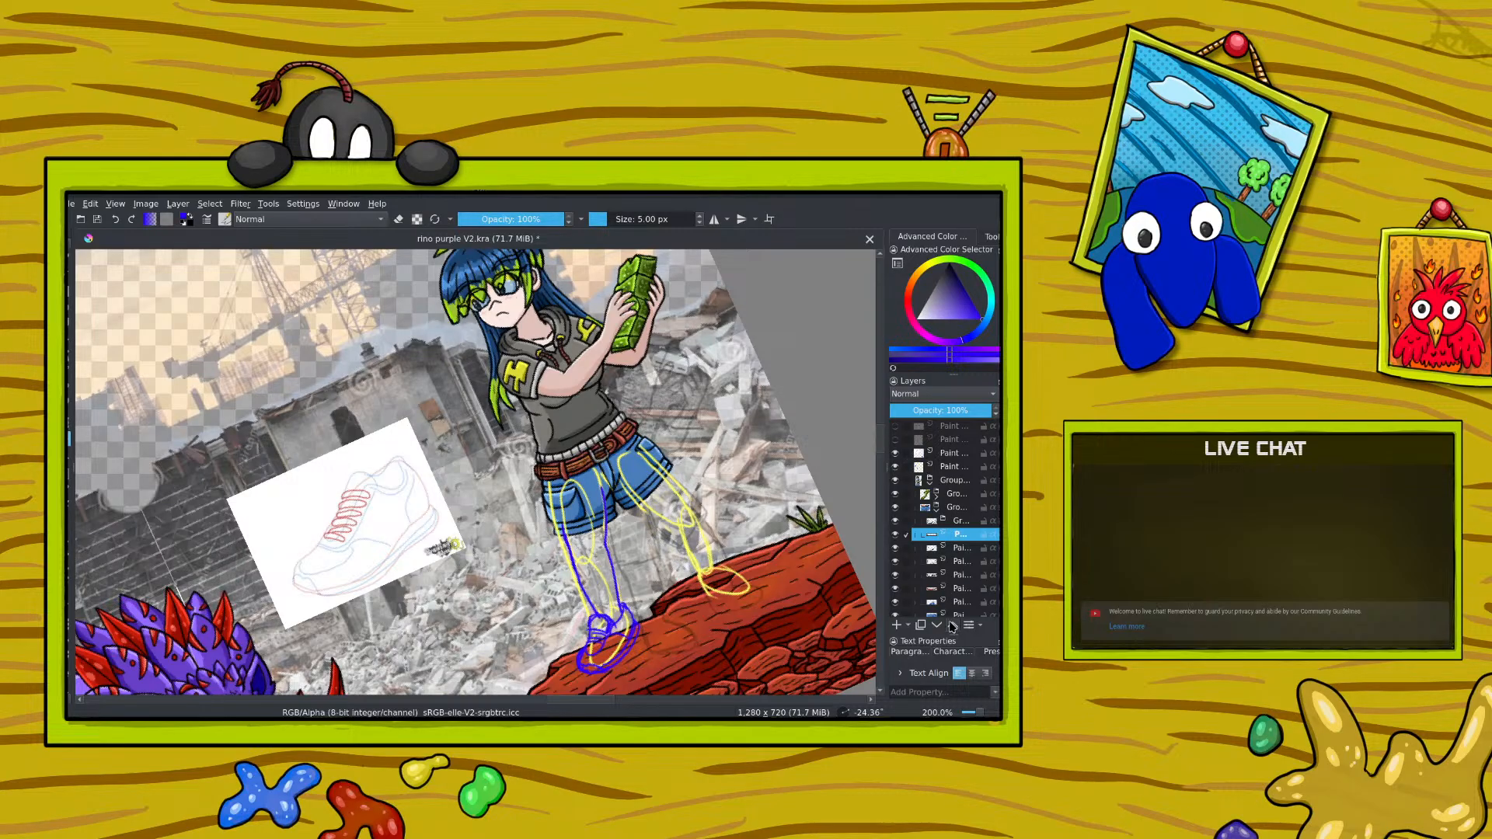
{"action": "left_click", "coordinate": [953, 625]}
{"action": "left_click", "coordinate": [958, 546]}
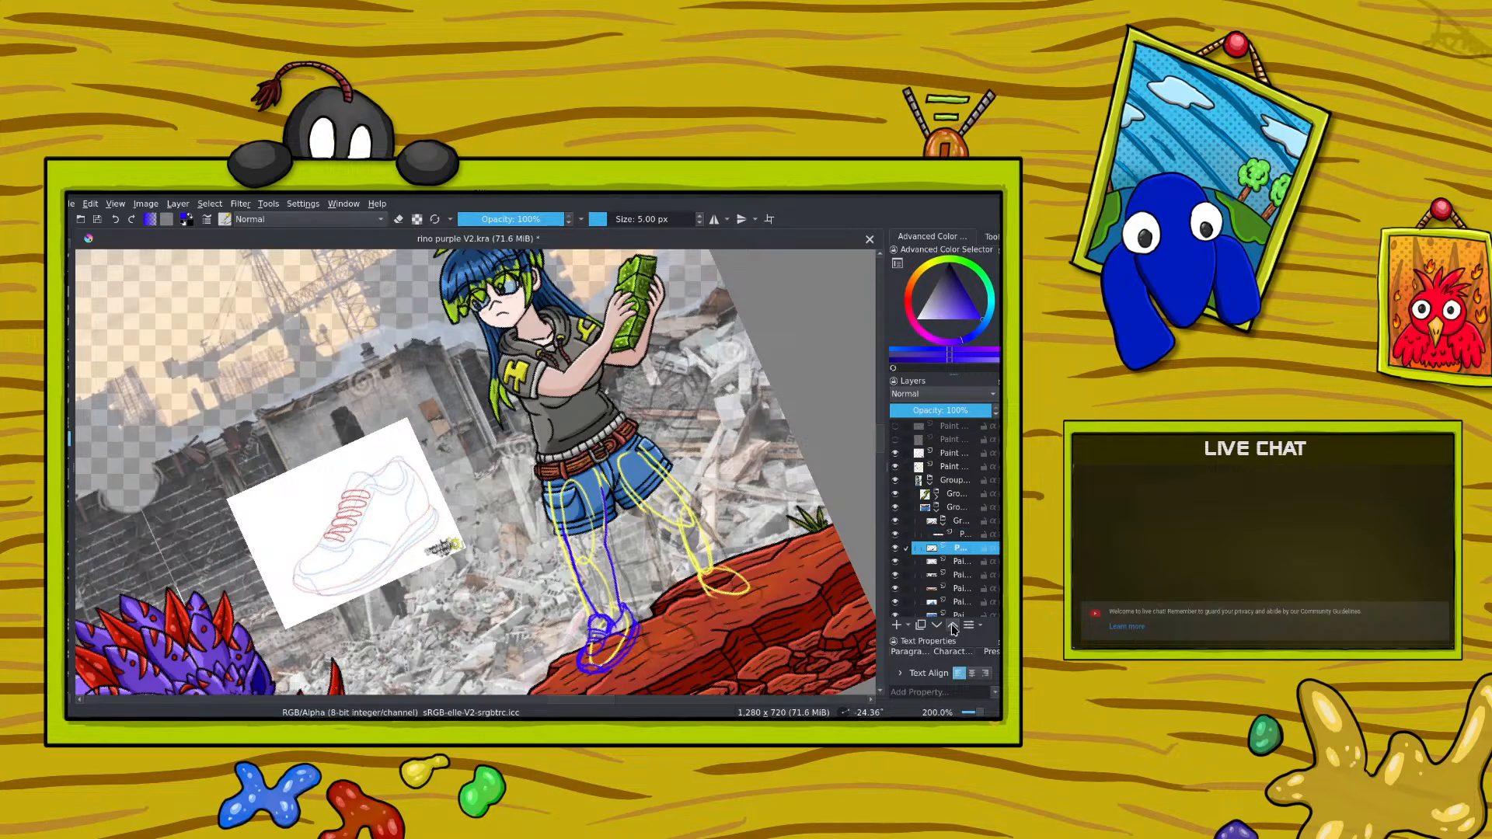
{"action": "left_click", "coordinate": [955, 564]}
{"action": "left_click", "coordinate": [953, 627]}
{"action": "left_click", "coordinate": [955, 577]}
{"action": "left_click", "coordinate": [955, 563]}
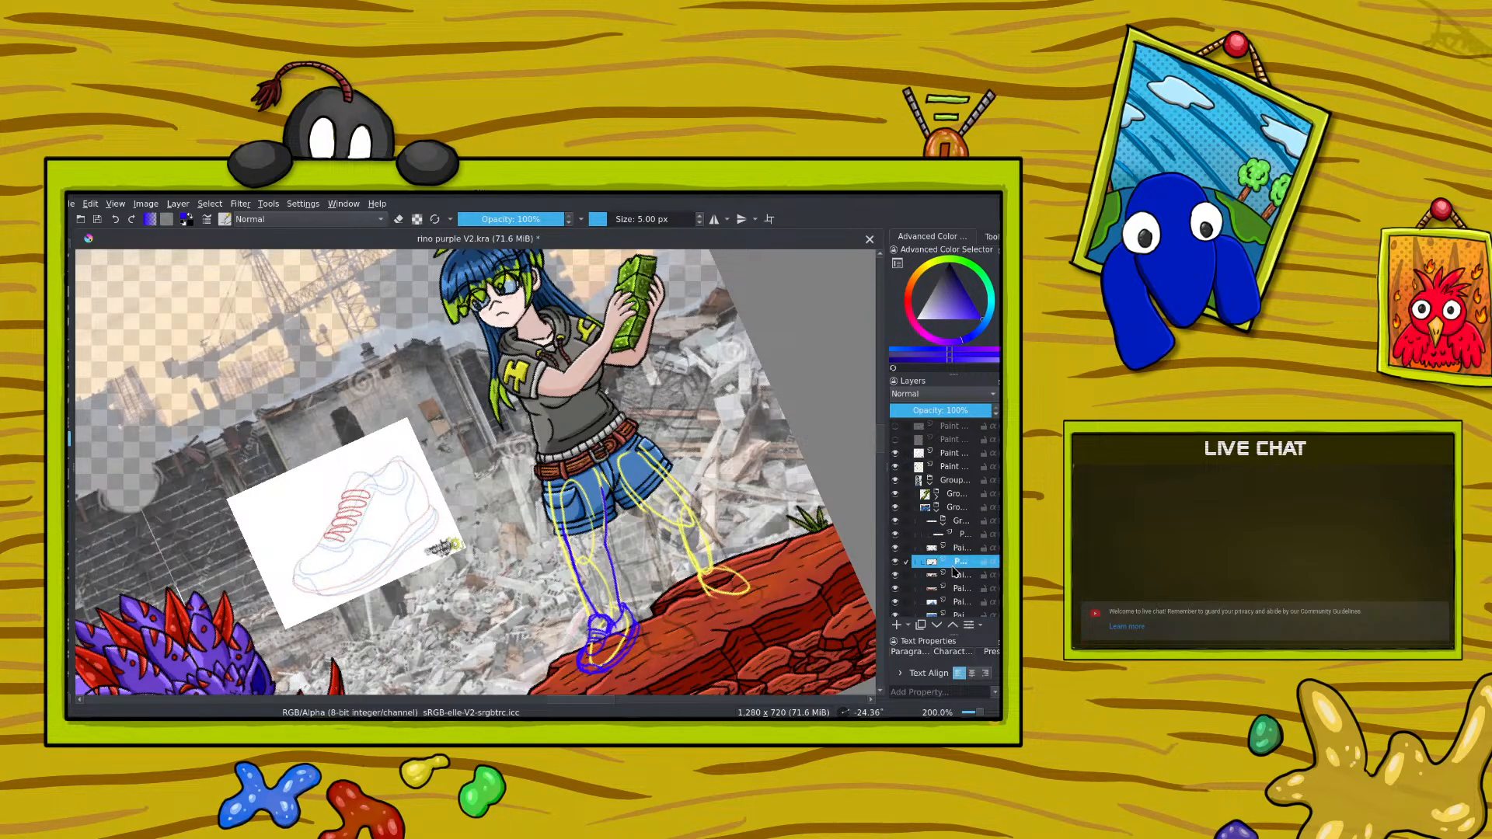
{"action": "left_click", "coordinate": [955, 548]}
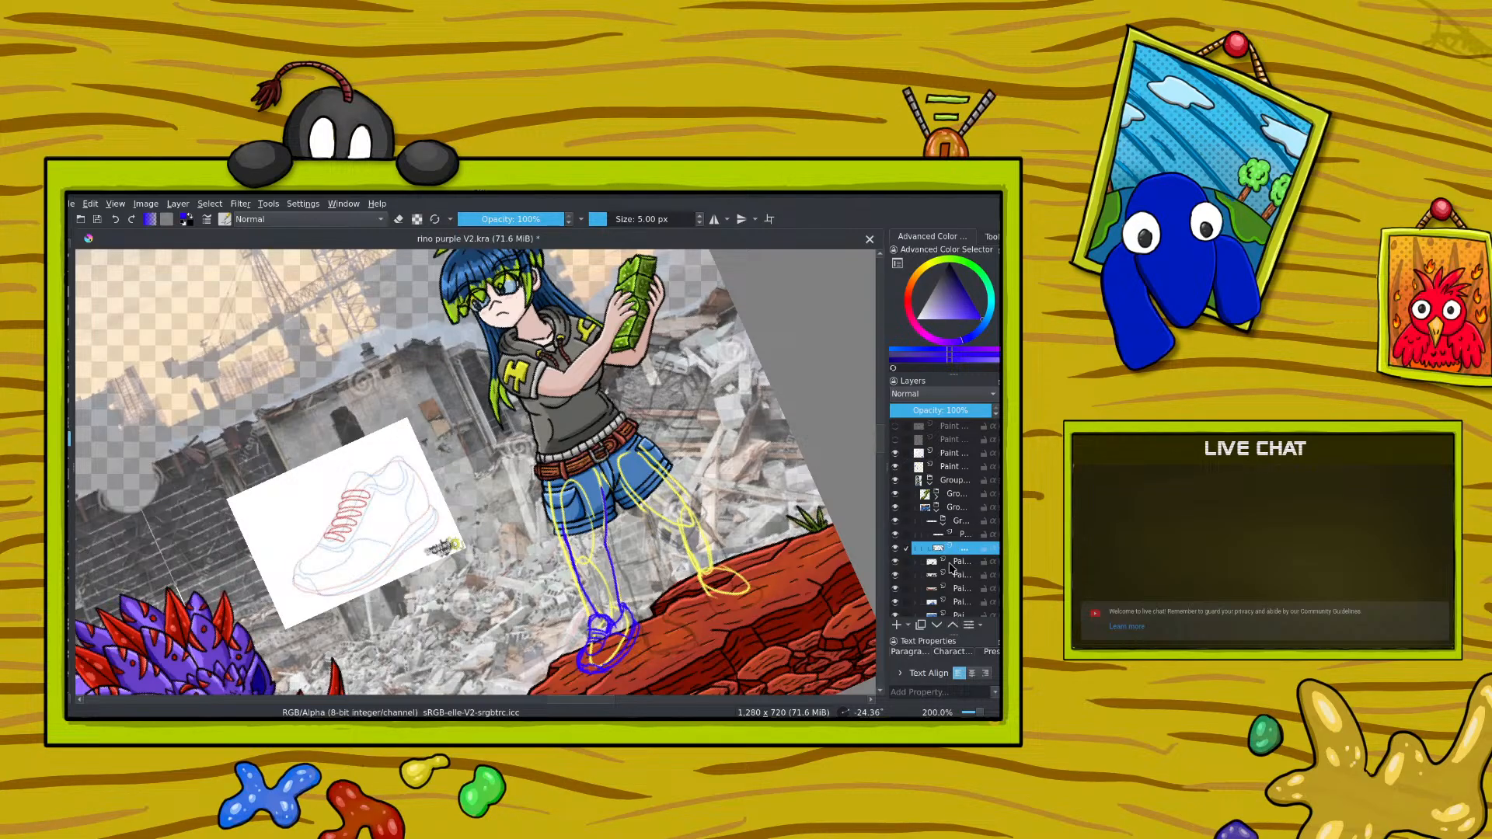
{"action": "left_click", "coordinate": [955, 566]}
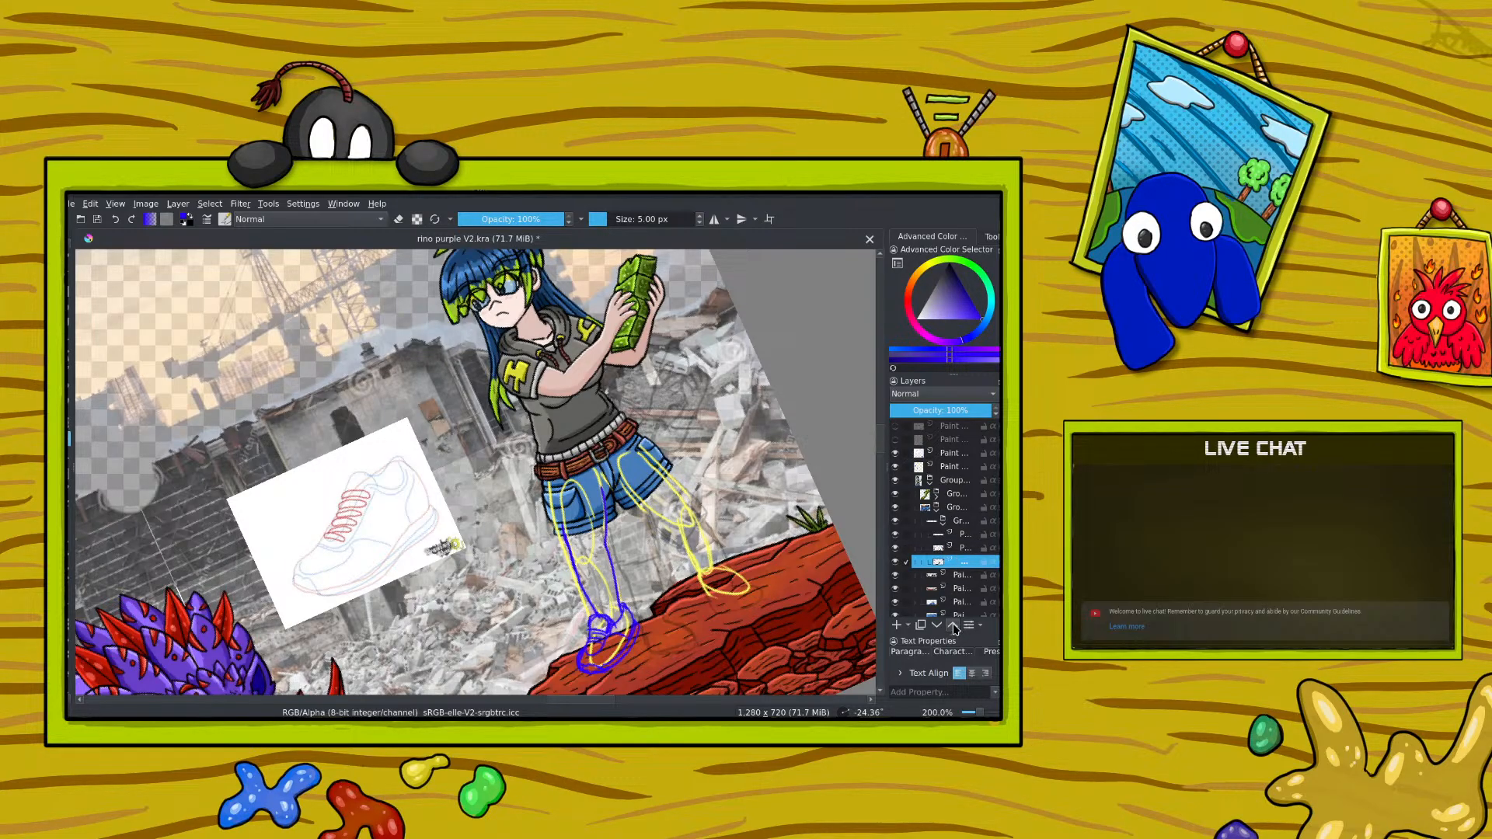
{"action": "left_click", "coordinate": [954, 627]}
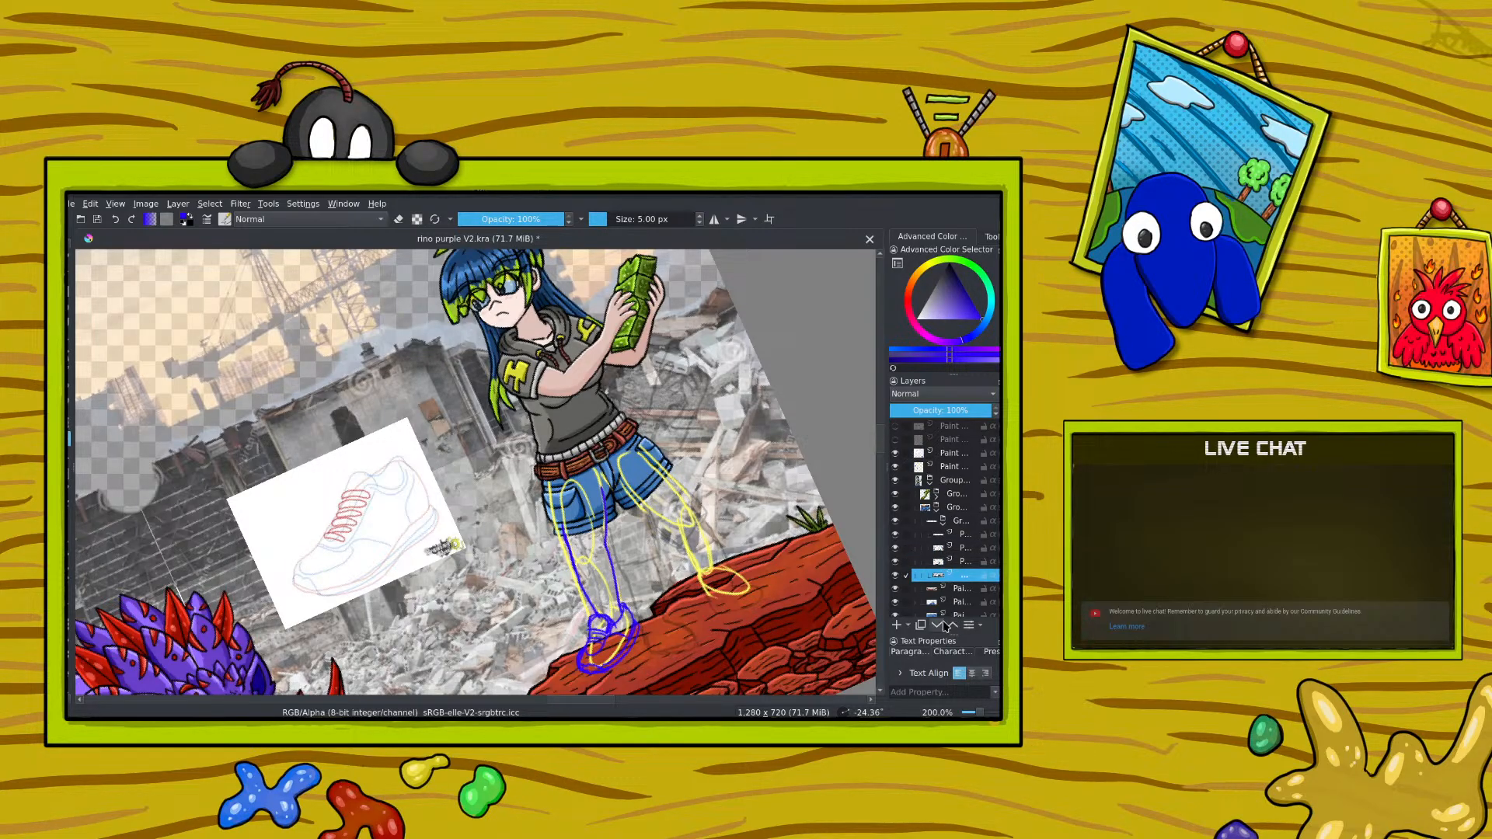
Step: Collapse the nested group, and toggle it and the paint layer beneath it to check what each one holds
{"action": "left_click", "coordinate": [896, 523]}
{"action": "left_click", "coordinate": [897, 523]}
{"action": "left_click", "coordinate": [943, 524]}
{"action": "left_click", "coordinate": [896, 523]}
{"action": "left_click", "coordinate": [896, 523]}
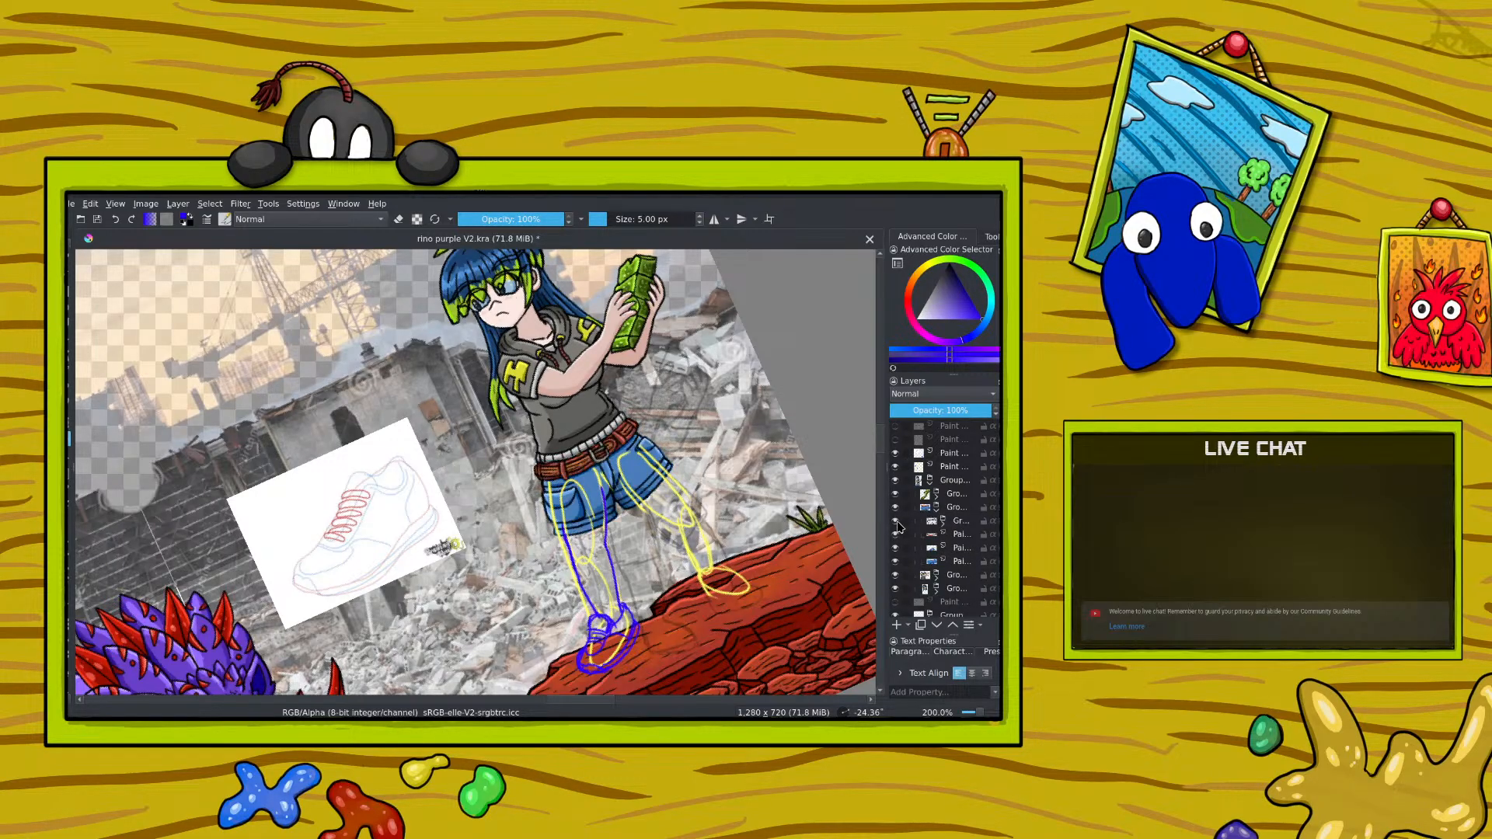
{"action": "left_click", "coordinate": [897, 535]}
{"action": "left_click", "coordinate": [897, 537]}
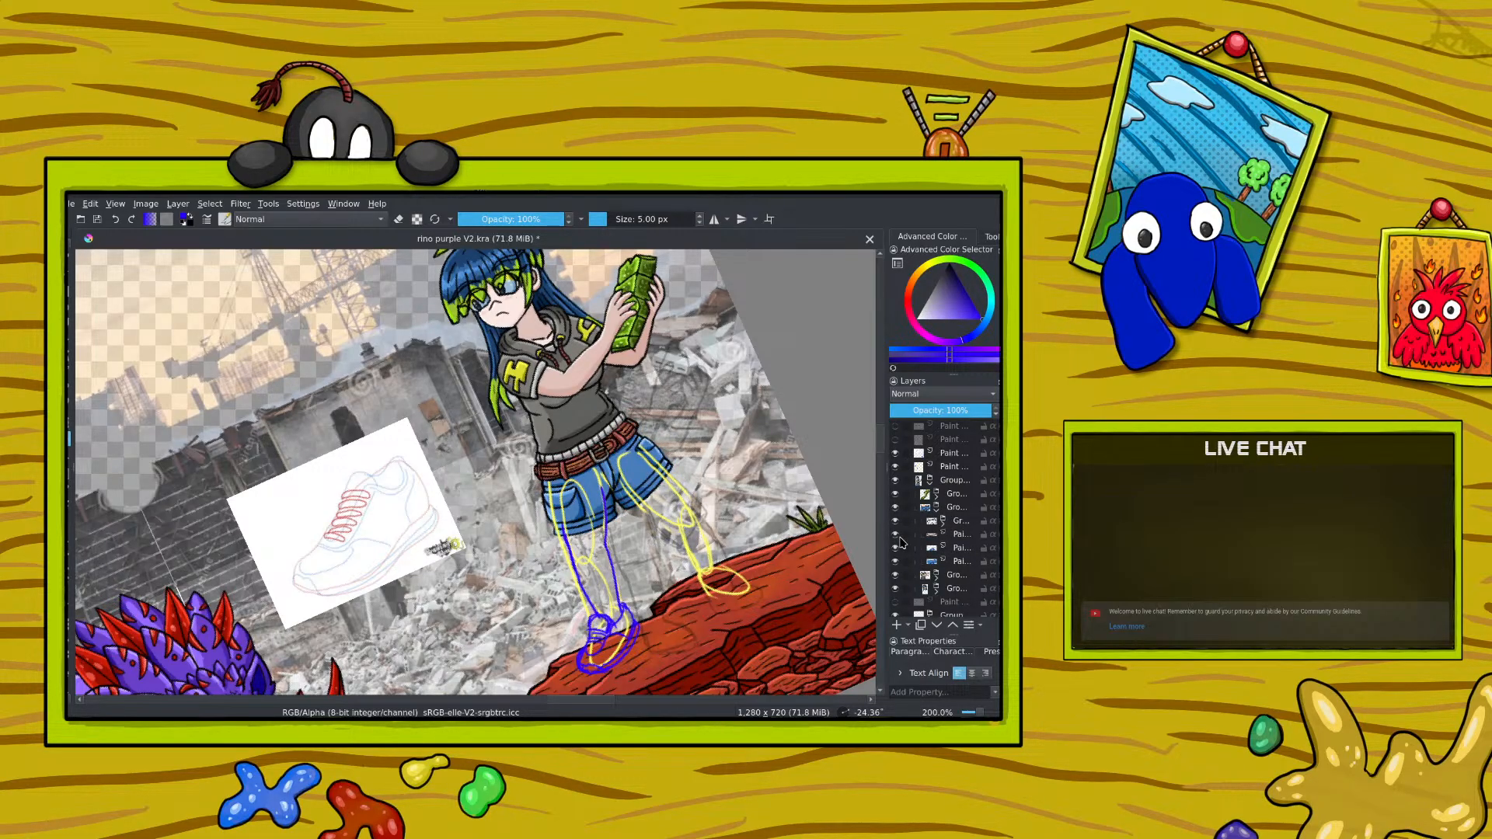
Step: Quick-group the paint layer below the nested group, add the two remaining shorts paint layers to the new group, and collapse it
{"action": "right_click", "coordinate": [946, 537]}
{"action": "mouse_move", "coordinate": [814, 421]}
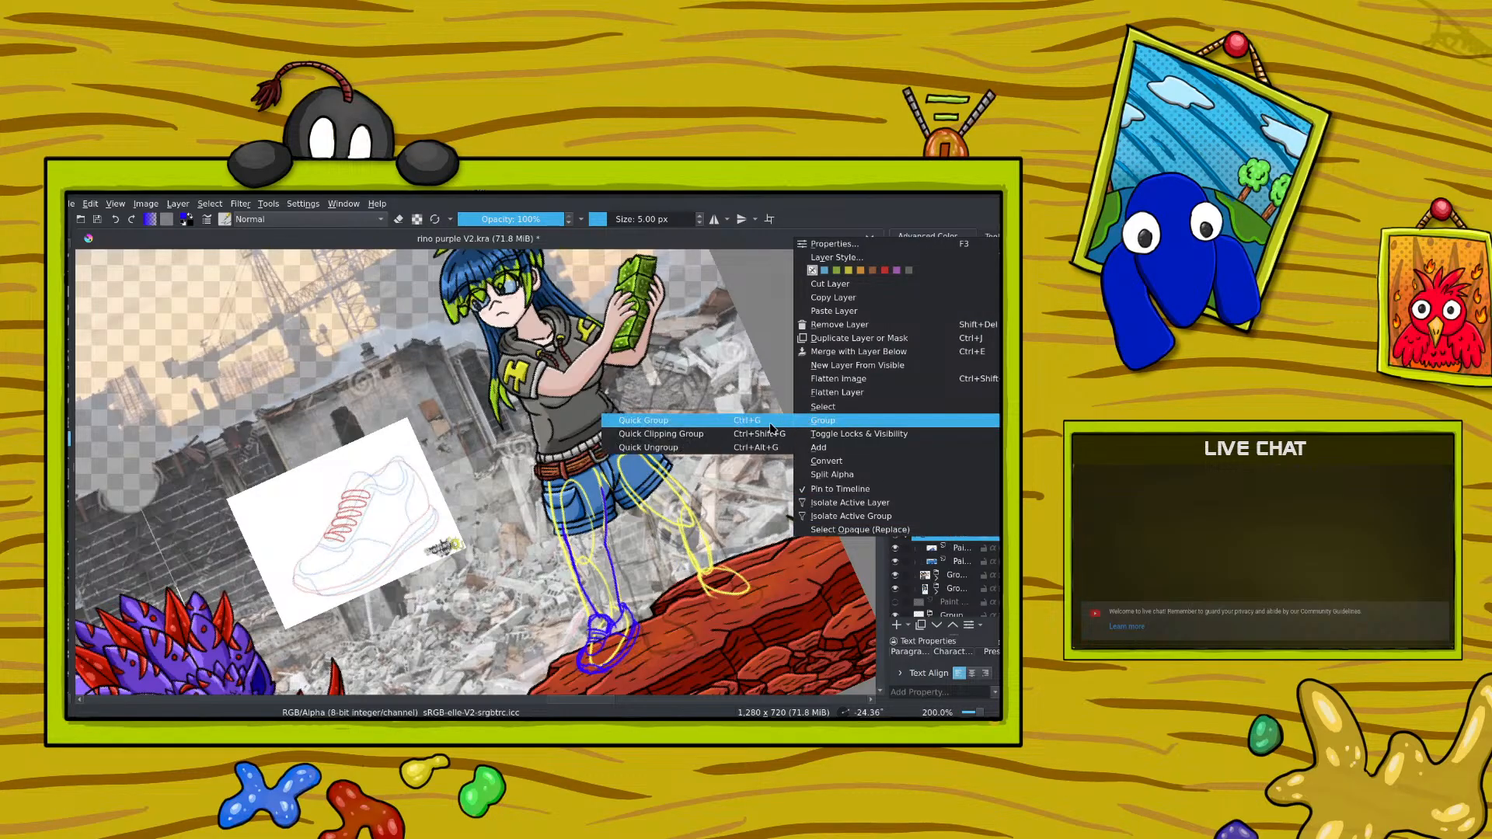
{"action": "left_click", "coordinate": [768, 428]}
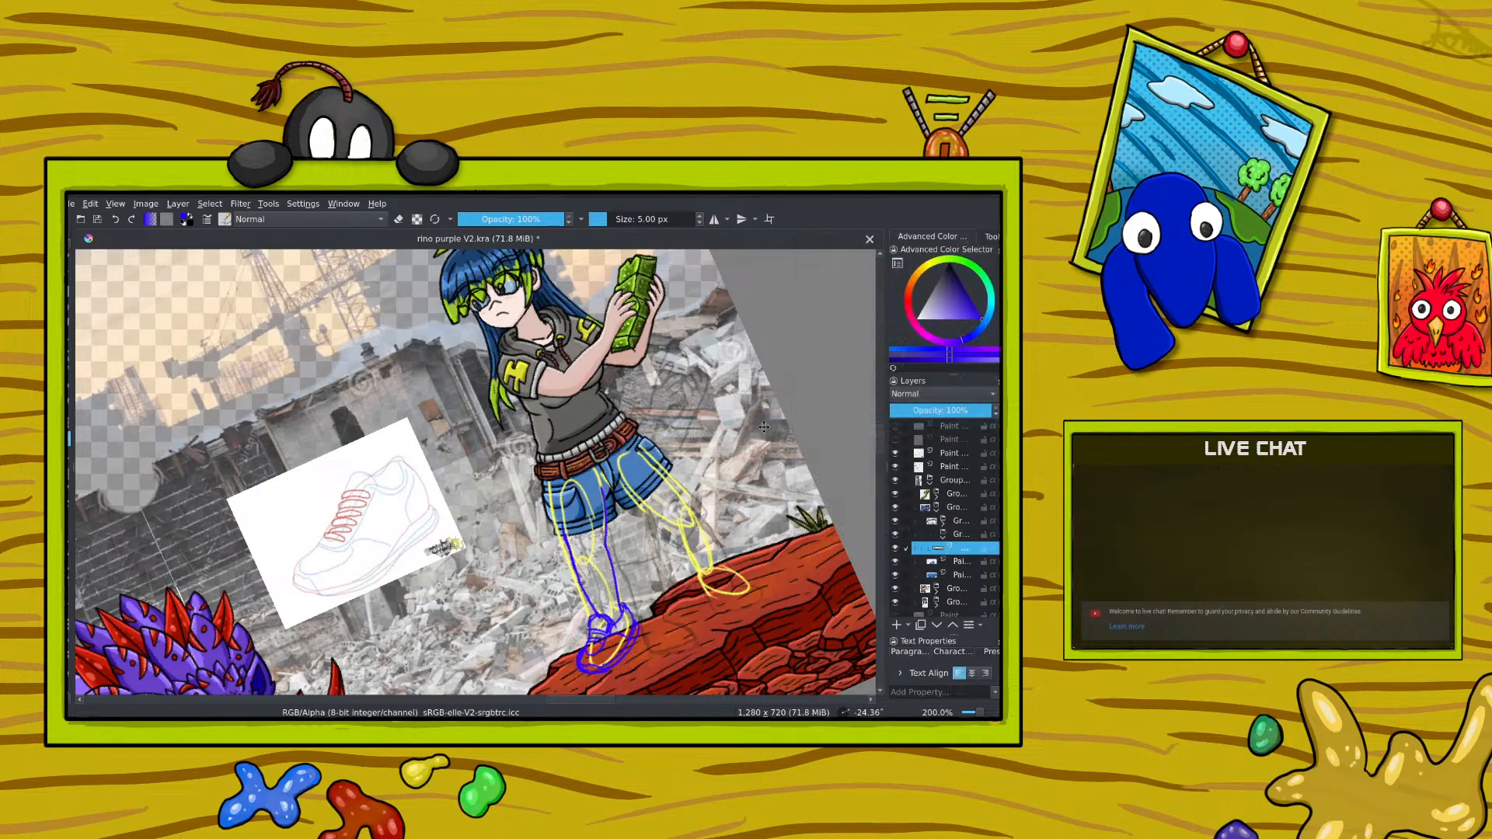
{"action": "left_click", "coordinate": [953, 625]}
{"action": "left_click", "coordinate": [952, 577]}
{"action": "left_click", "coordinate": [953, 625]}
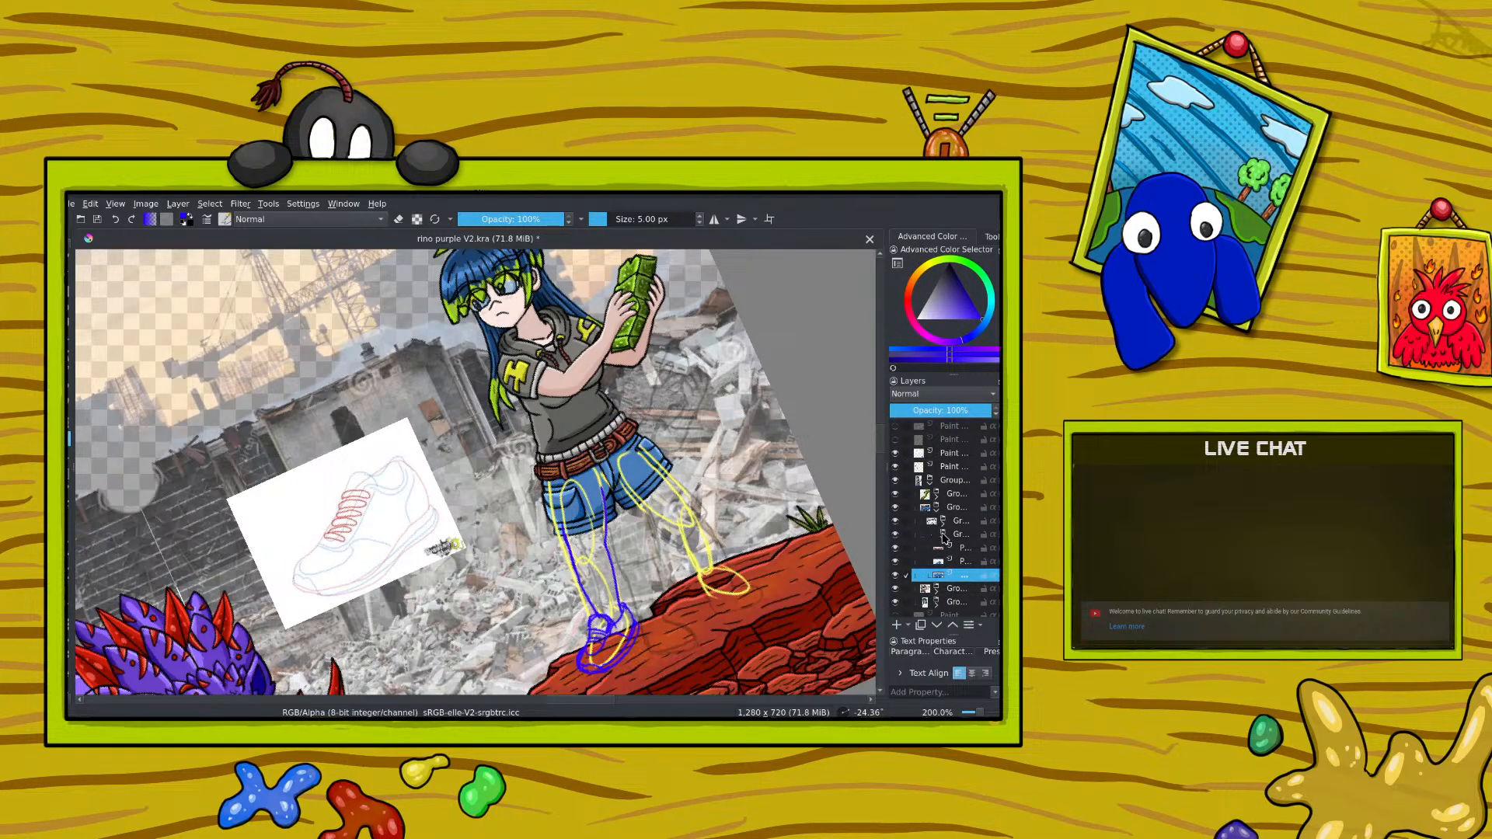
{"action": "left_click", "coordinate": [942, 535]}
Step: Collapse the shorts subgroup inside the girl's group and make it the active layer
{"action": "right_click", "coordinate": [940, 519]}
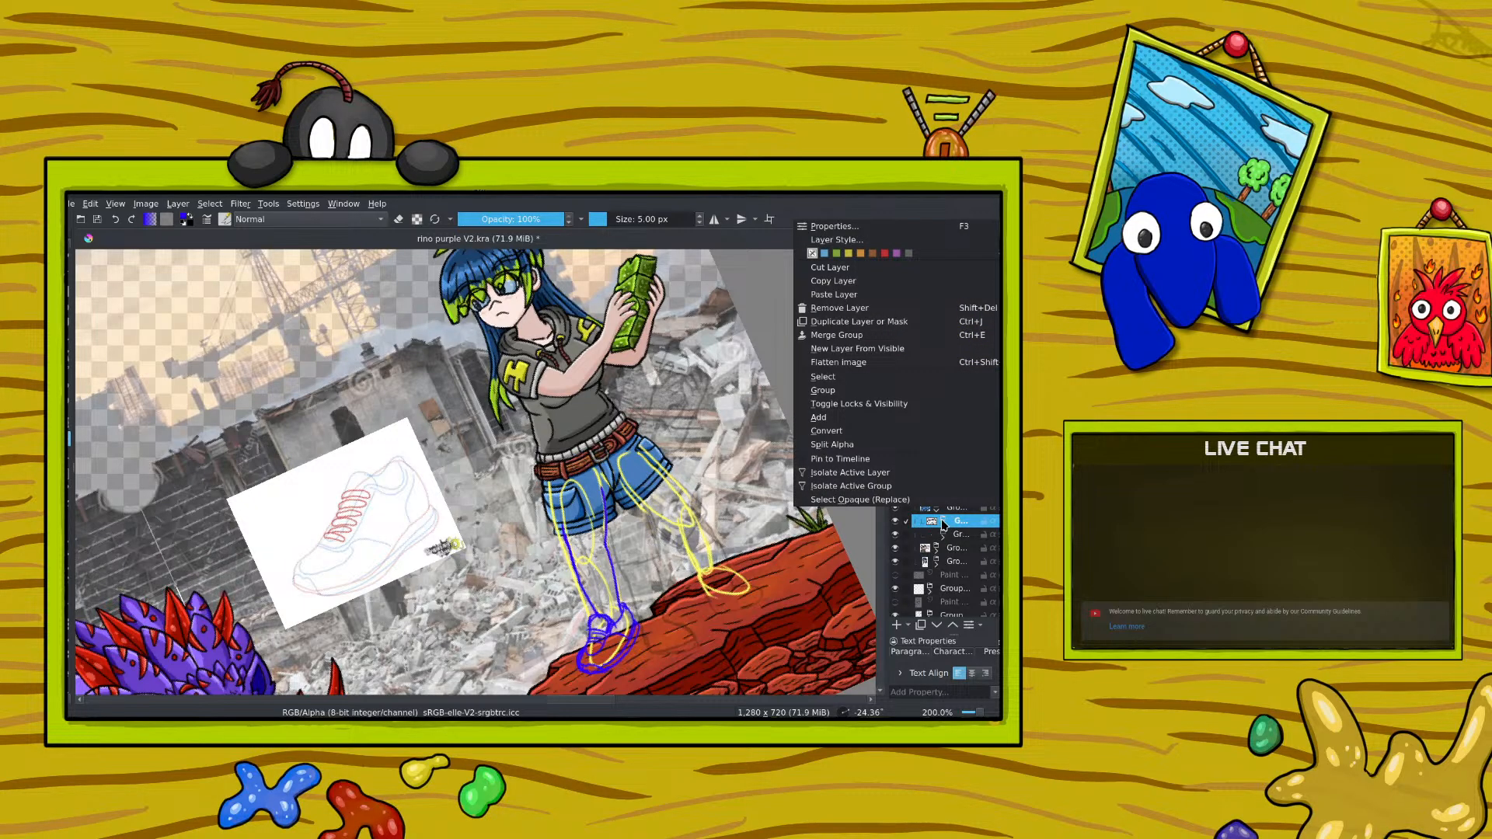
{"action": "left_click", "coordinate": [954, 521]}
{"action": "left_click", "coordinate": [936, 509]}
{"action": "left_click", "coordinate": [906, 511]}
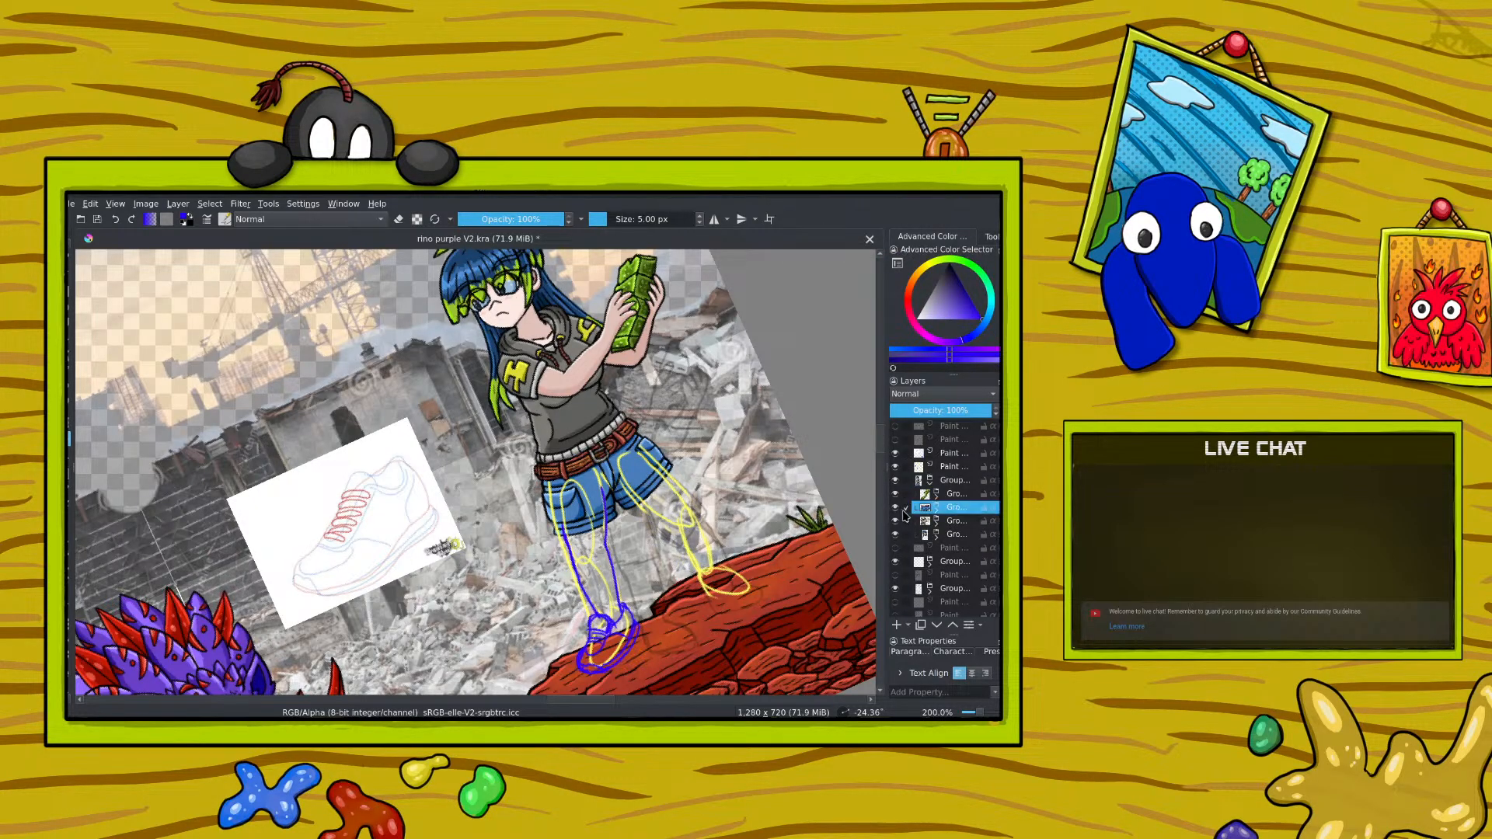
Step: Check the shorts subgroup's visibility, collapse the girl's group, and move the whole group slightly up from the leg sketch
{"action": "left_click", "coordinate": [895, 508]}
{"action": "left_click", "coordinate": [895, 508]}
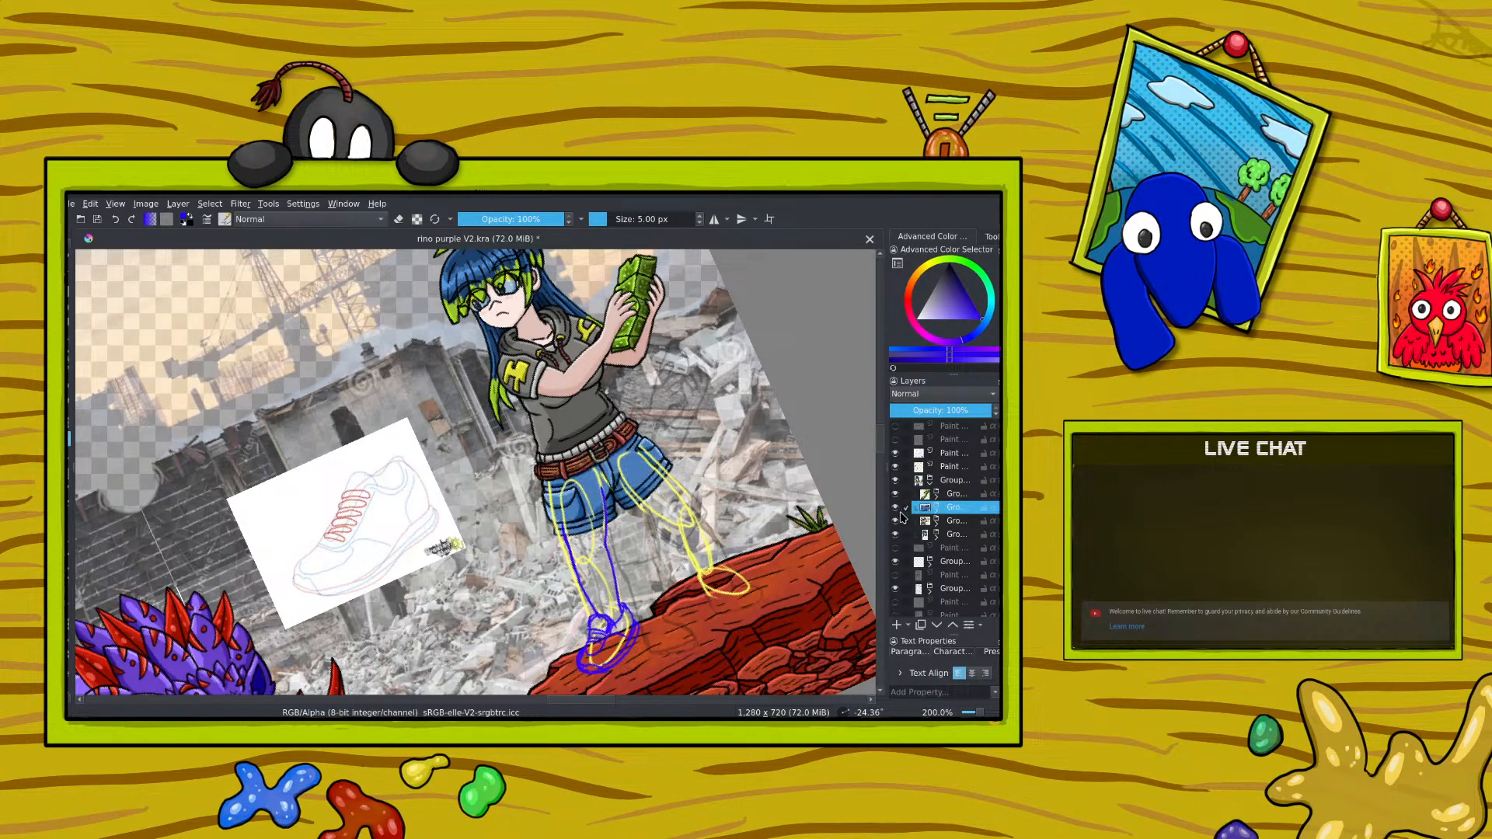
{"action": "left_click", "coordinate": [936, 483]}
{"action": "left_click", "coordinate": [930, 483]}
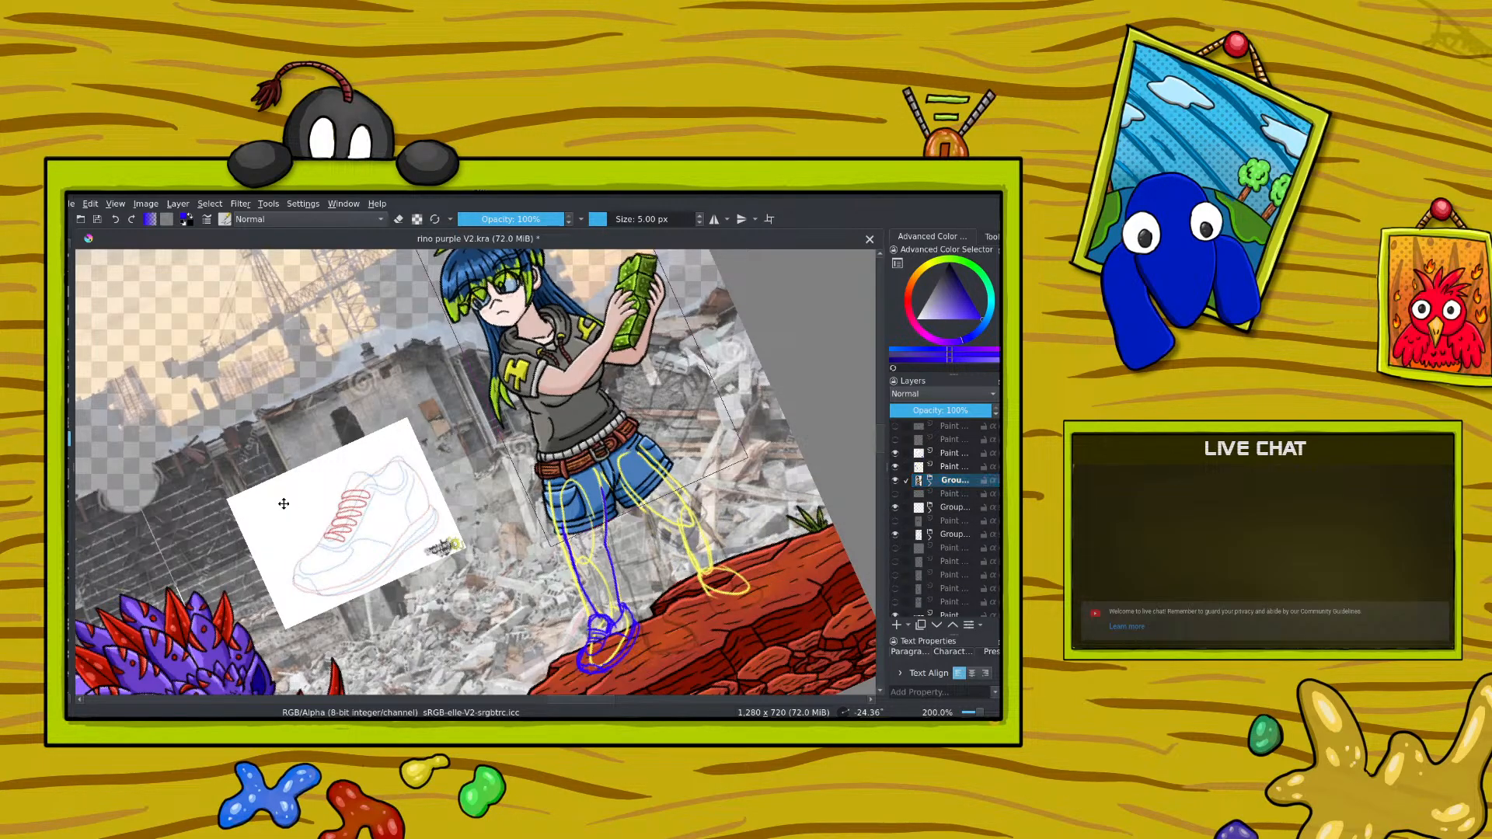
{"action": "left_click_drag", "start_coordinate": [276, 492], "coordinate": [276, 476]}
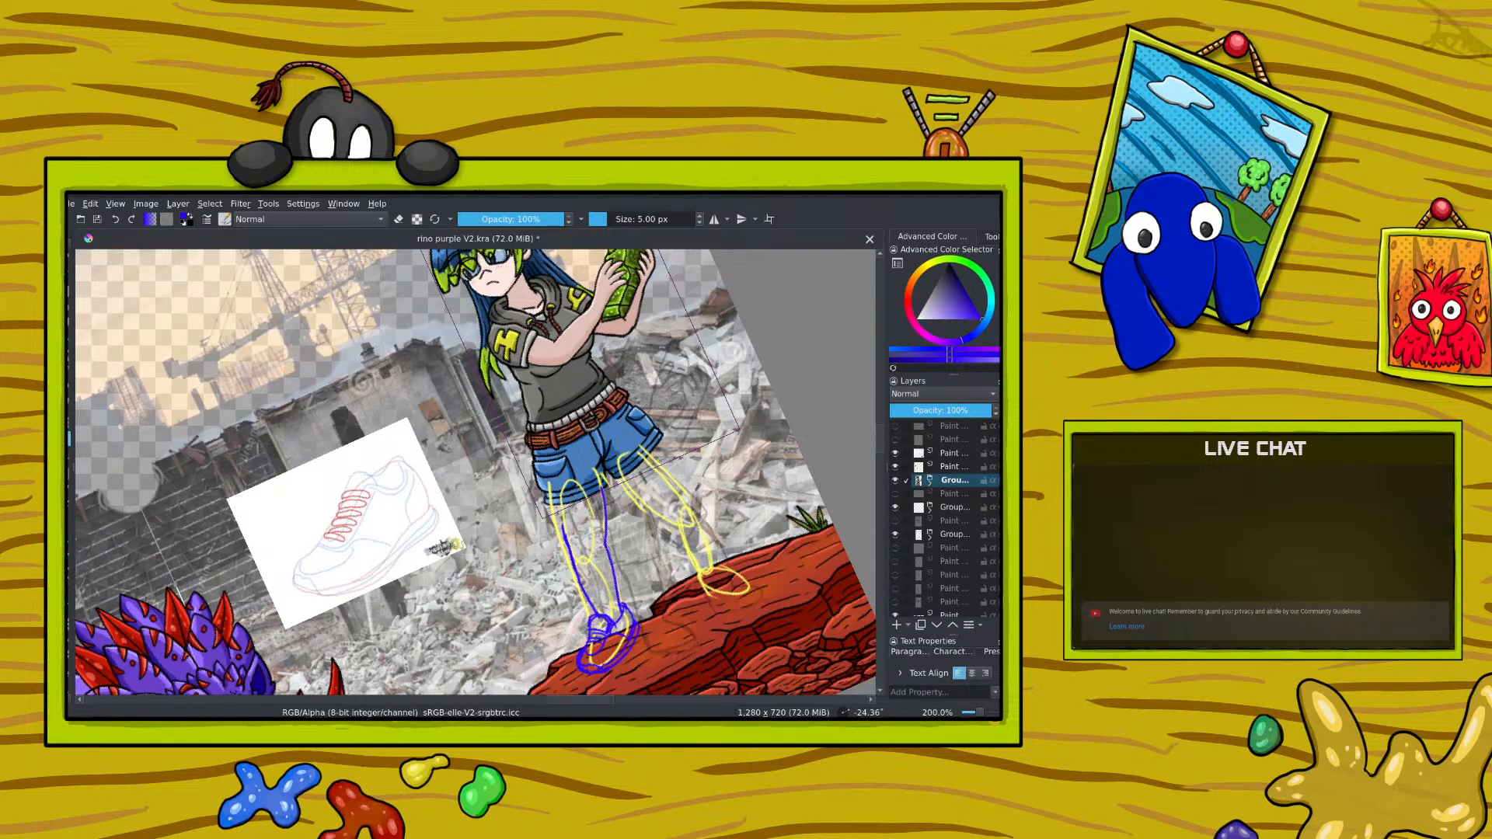
{"action": "left_click", "coordinate": [66, 261]}
Step: On the leg sketch layer, erase the old lines overlapping the shorts and redraw the blue outline of the front leg
{"action": "left_click", "coordinate": [945, 468]}
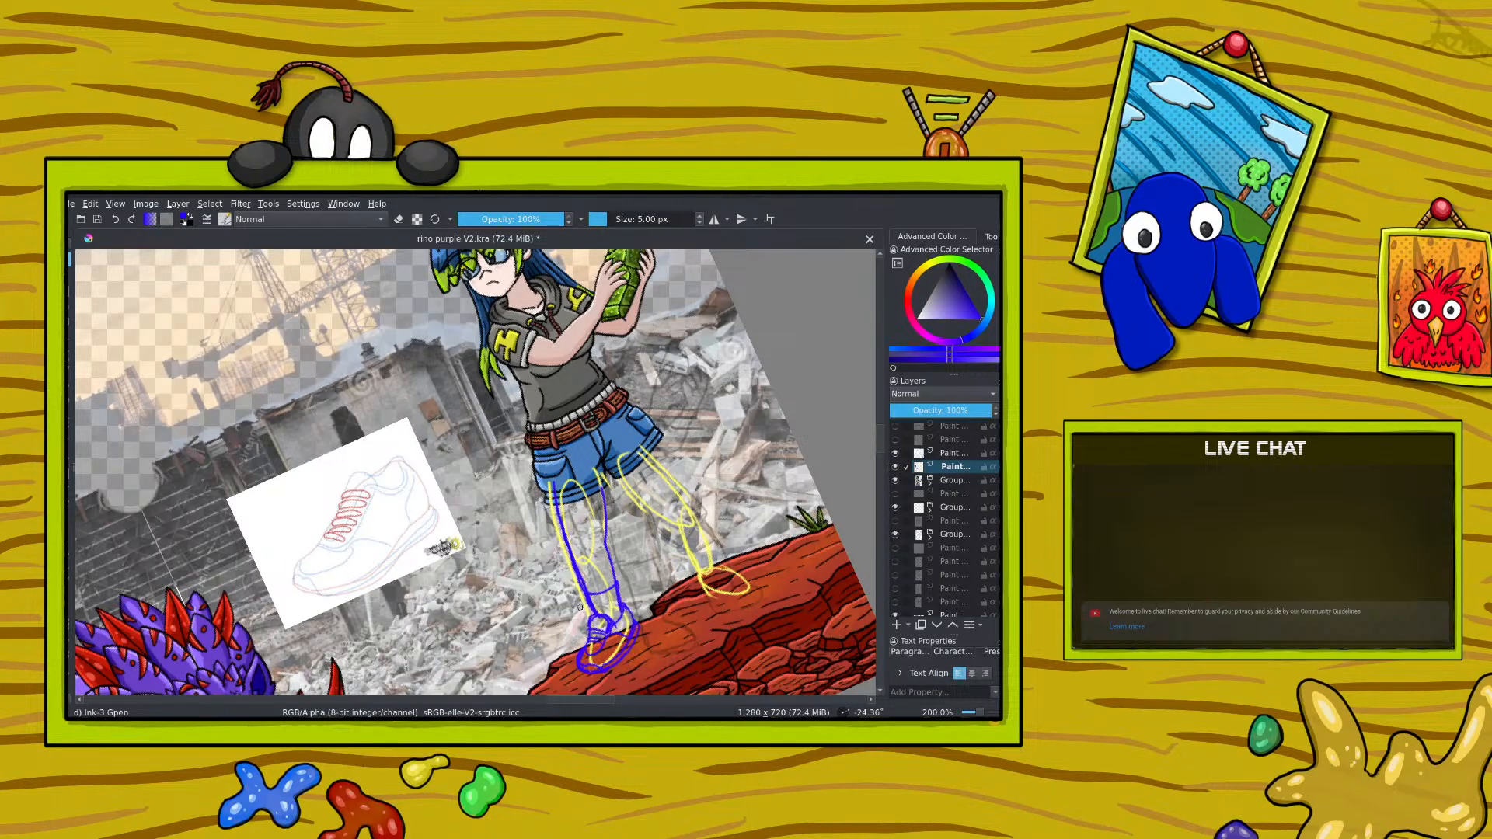
{"action": "key", "text": "e"}
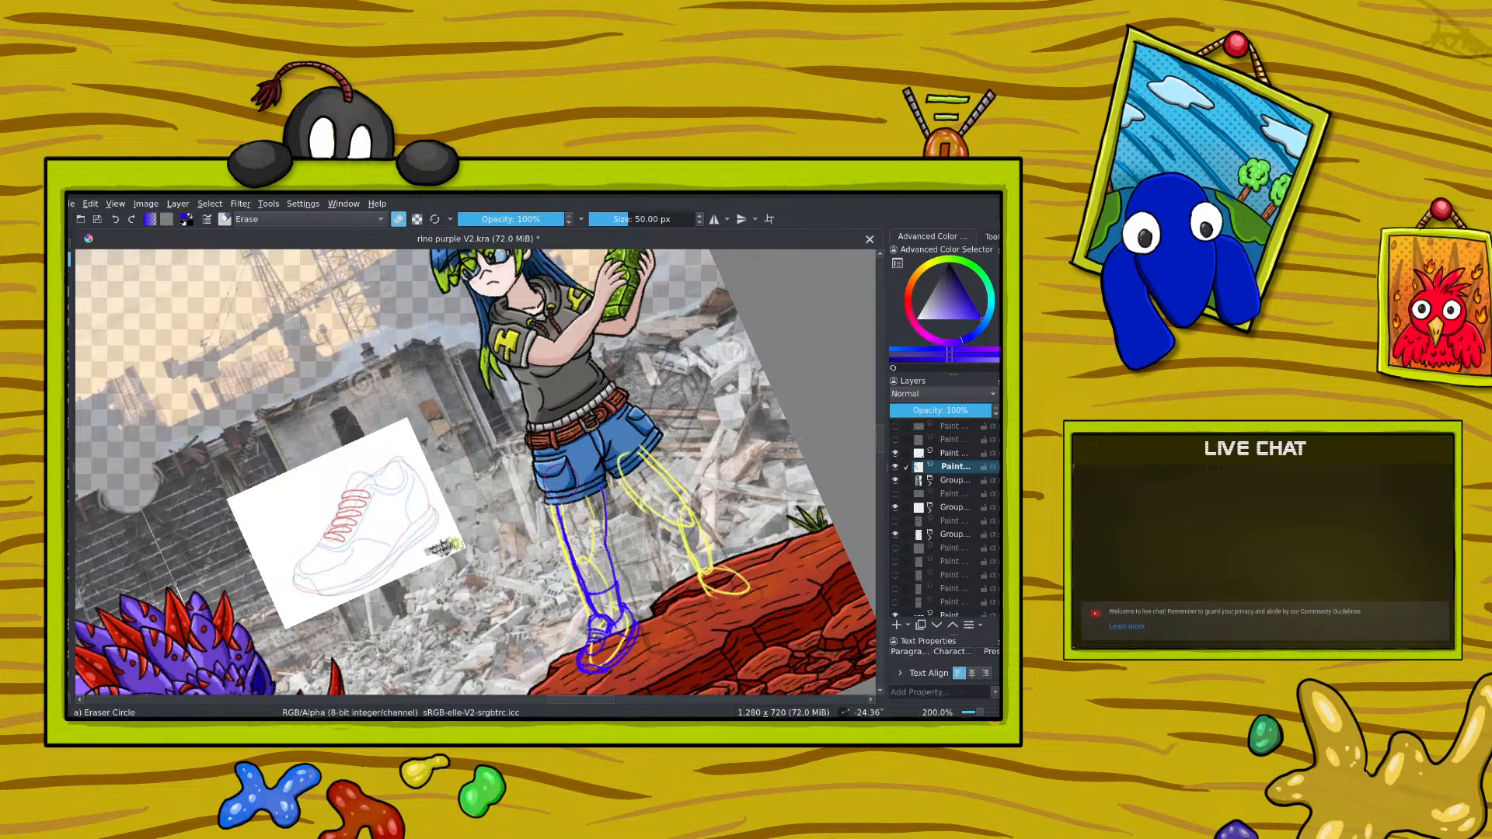
{"action": "mouse_move", "coordinate": [547, 512]}
{"action": "left_mouse_down"}
{"action": "mouse_move", "coordinate": [573, 598]}
{"action": "mouse_move", "coordinate": [544, 486]}
{"action": "left_mouse_up"}
{"action": "key", "text": "slash"}
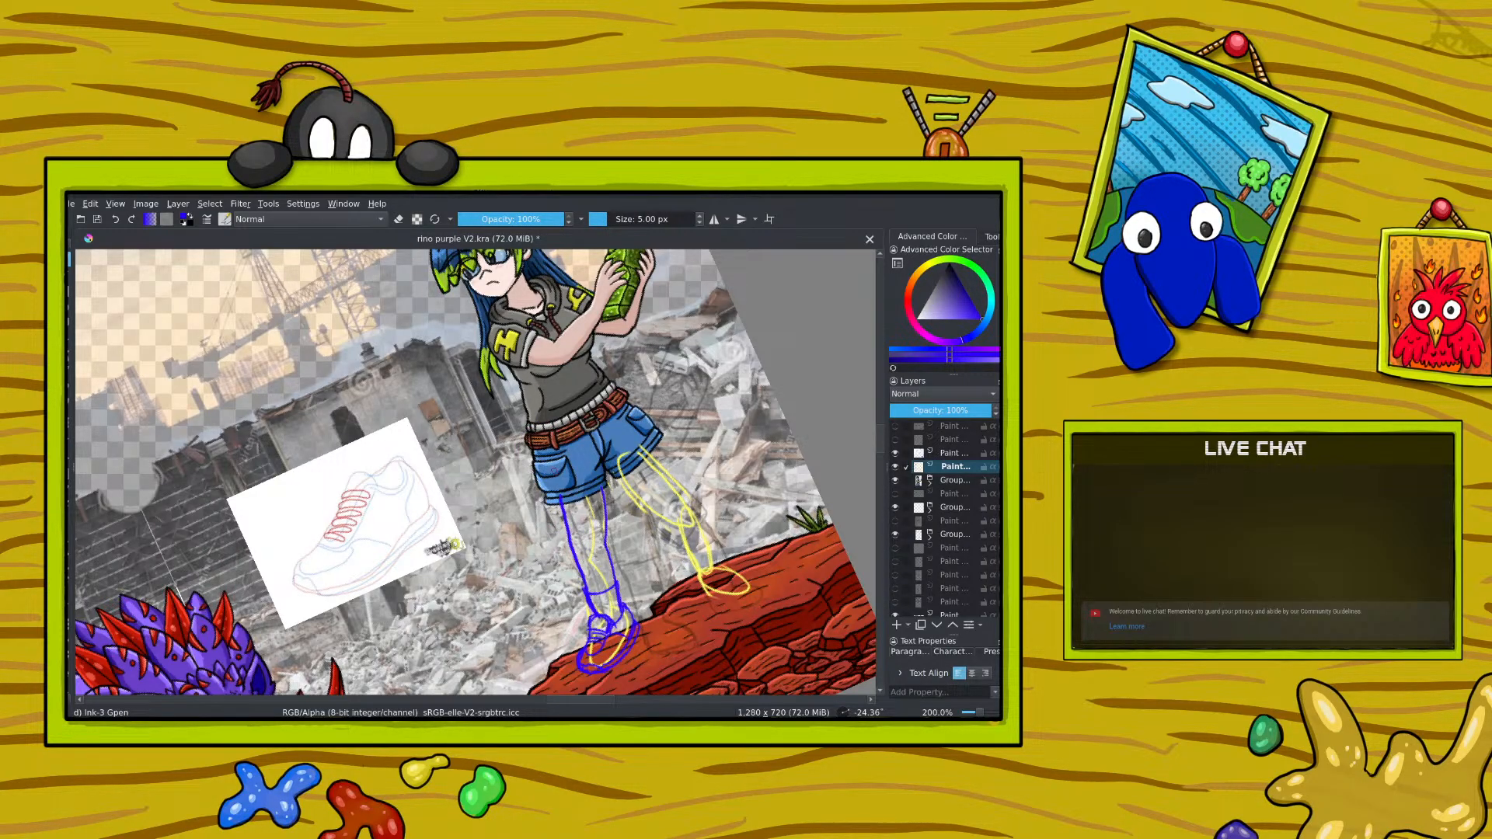
{"action": "left_click", "coordinate": [116, 220]}
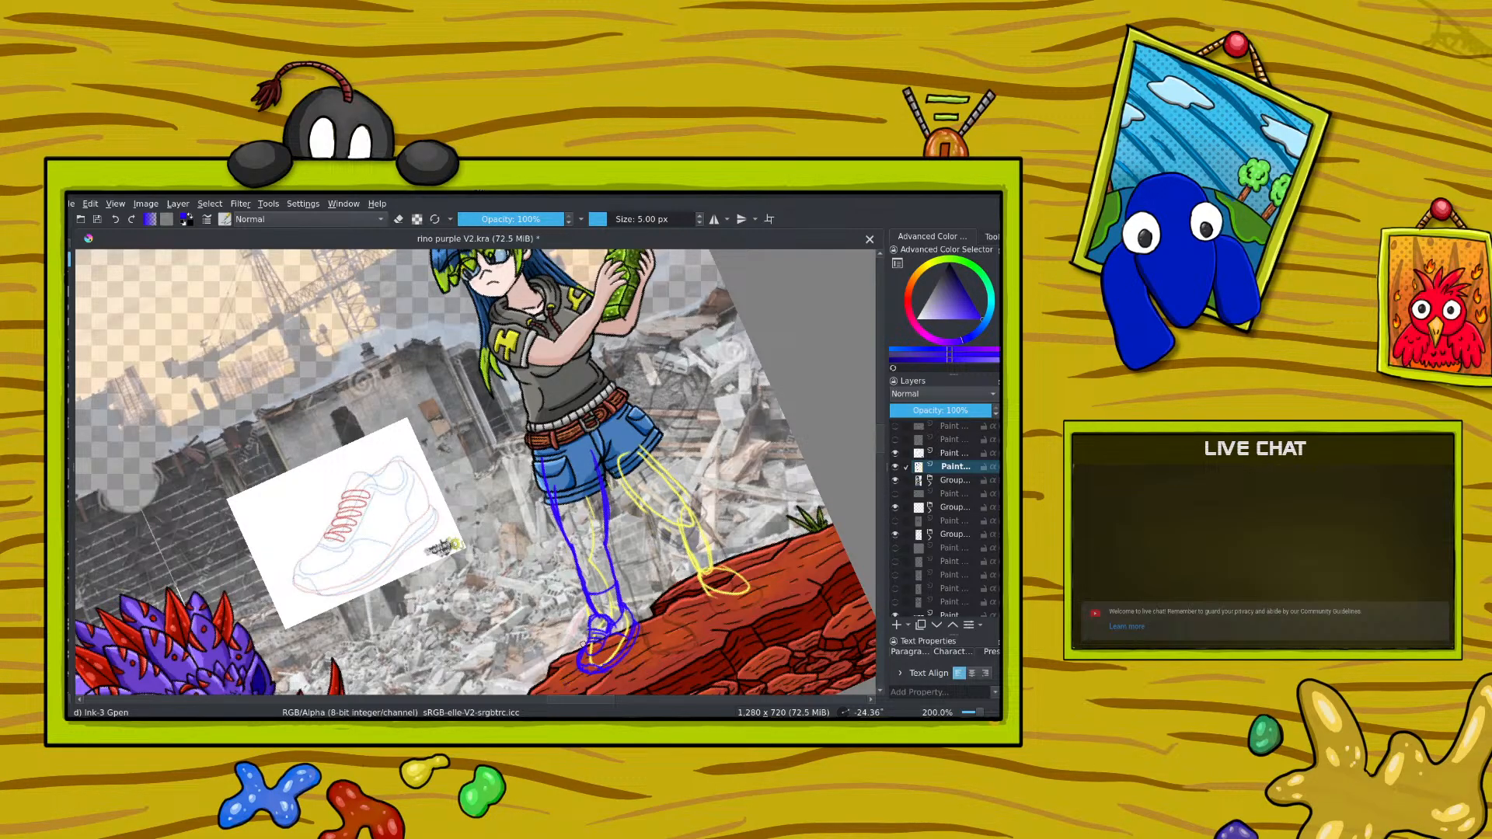
Step: Select the lower part of the blue front leg sketch and transform it, shifting it slightly towards the knee
{"action": "right_click", "coordinate": [449, 486]}
{"action": "mouse_move", "coordinate": [410, 409]}
{"action": "left_mouse_down"}
{"action": "mouse_move", "coordinate": [419, 399]}
{"action": "mouse_move", "coordinate": [503, 455]}
{"action": "left_mouse_up"}
{"action": "left_click", "coordinate": [420, 338]}
{"action": "left_click_drag", "start_coordinate": [980, 713], "coordinate": [981, 714]}
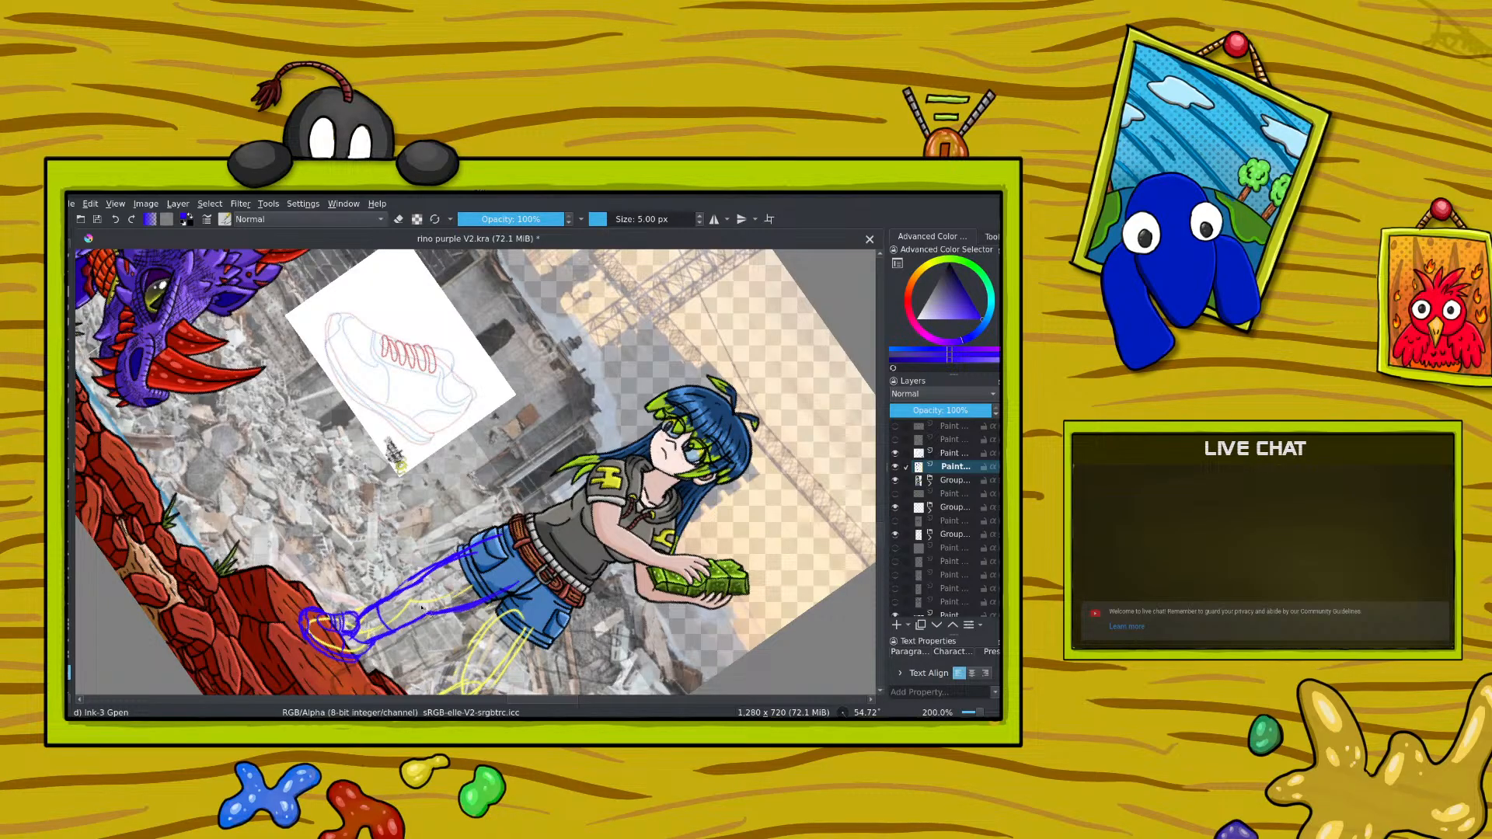
{"action": "mouse_move", "coordinate": [365, 596]}
{"action": "left_mouse_down"}
{"action": "mouse_move", "coordinate": [274, 622]}
{"action": "mouse_move", "coordinate": [363, 678]}
{"action": "mouse_move", "coordinate": [441, 628]}
{"action": "left_mouse_up"}
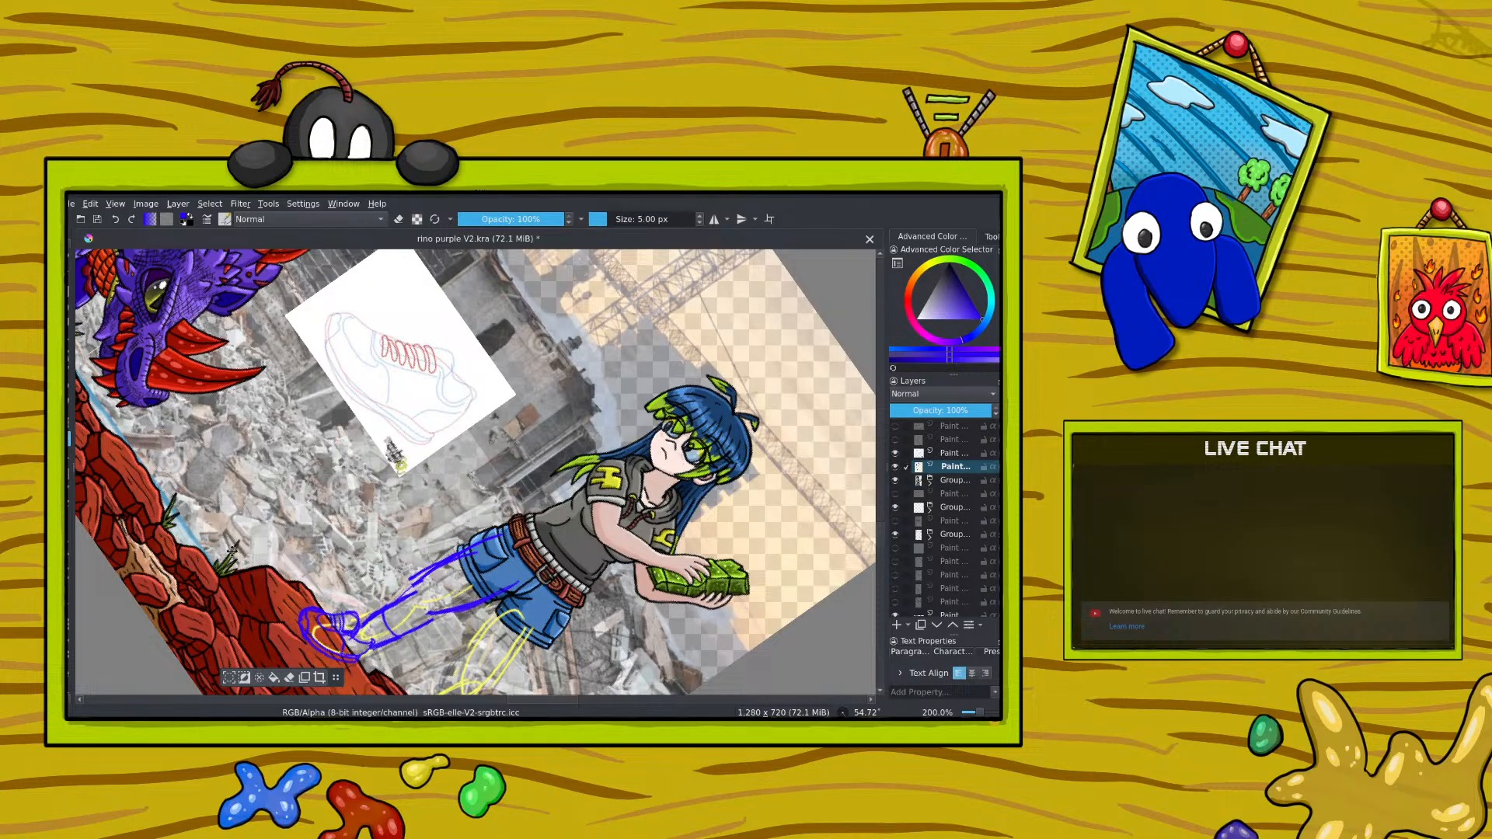
{"action": "key", "text": "ctrl+shift+a"}
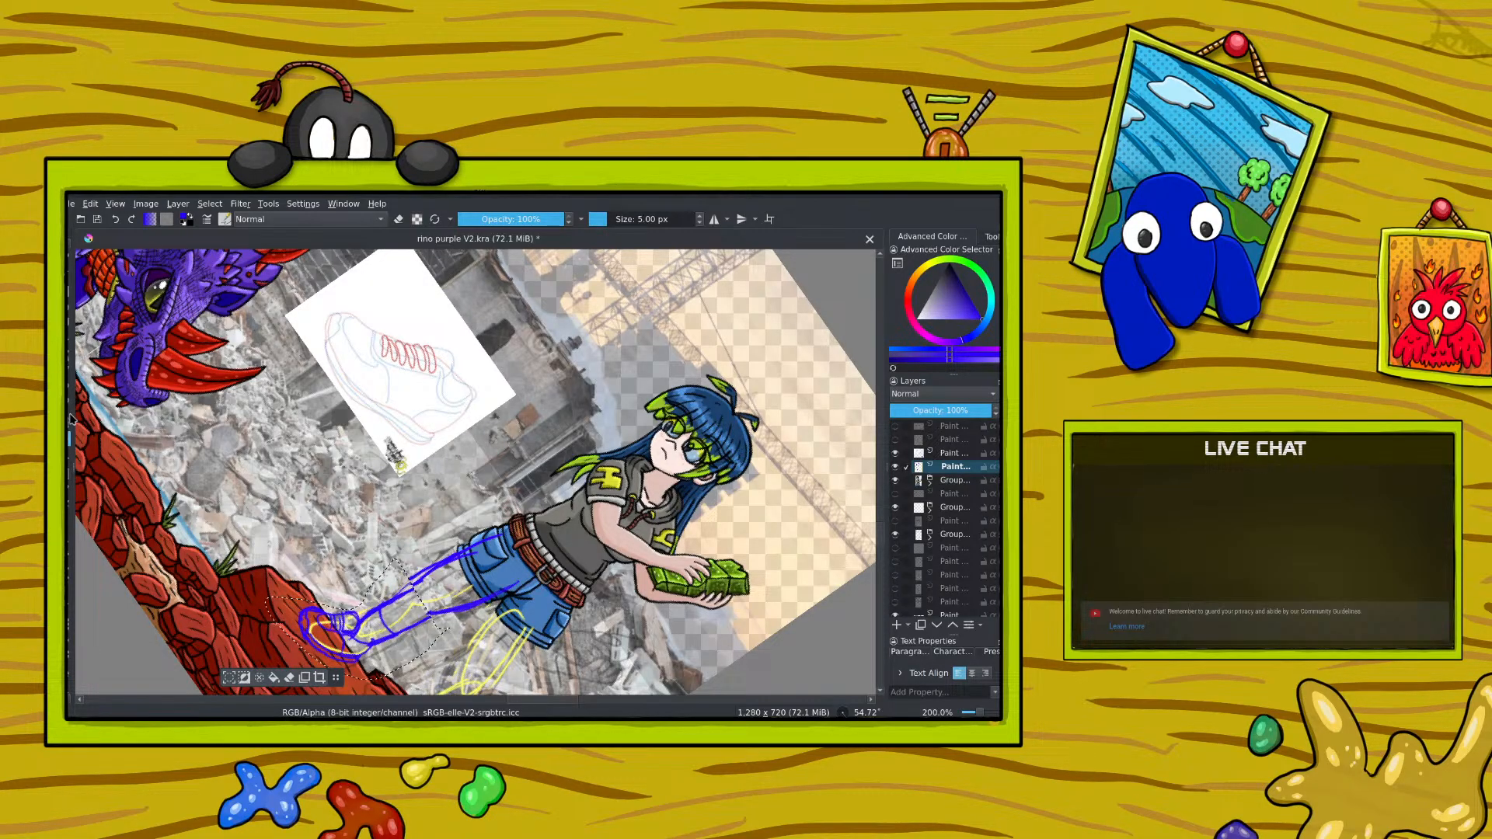
{"action": "key", "text": "ctrl+t"}
{"action": "key", "text": "Return"}
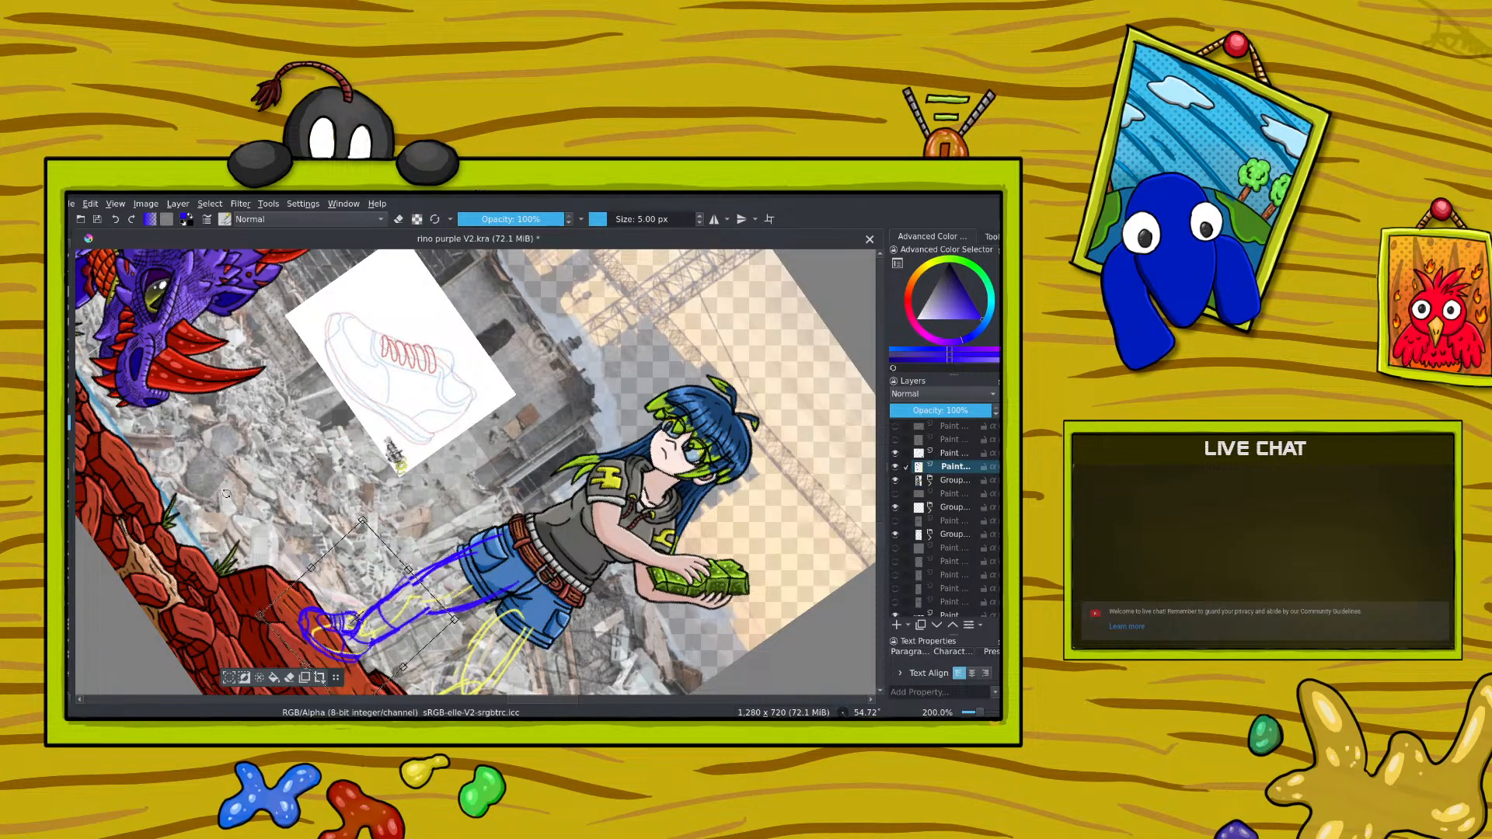
{"action": "key", "text": "ctrl+t"}
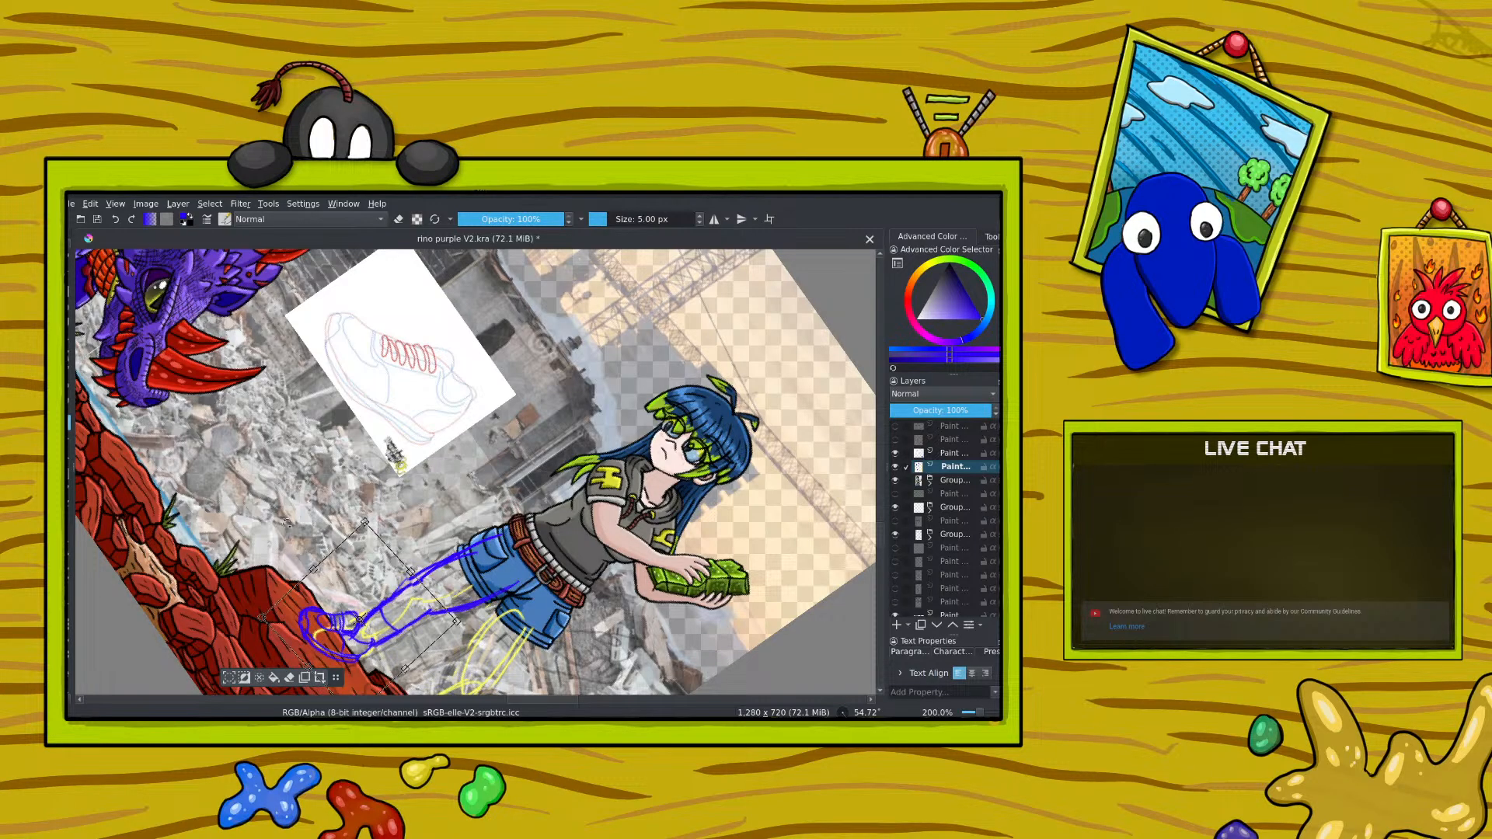
{"action": "left_click_drag", "start_coordinate": [326, 575], "coordinate": [328, 579]}
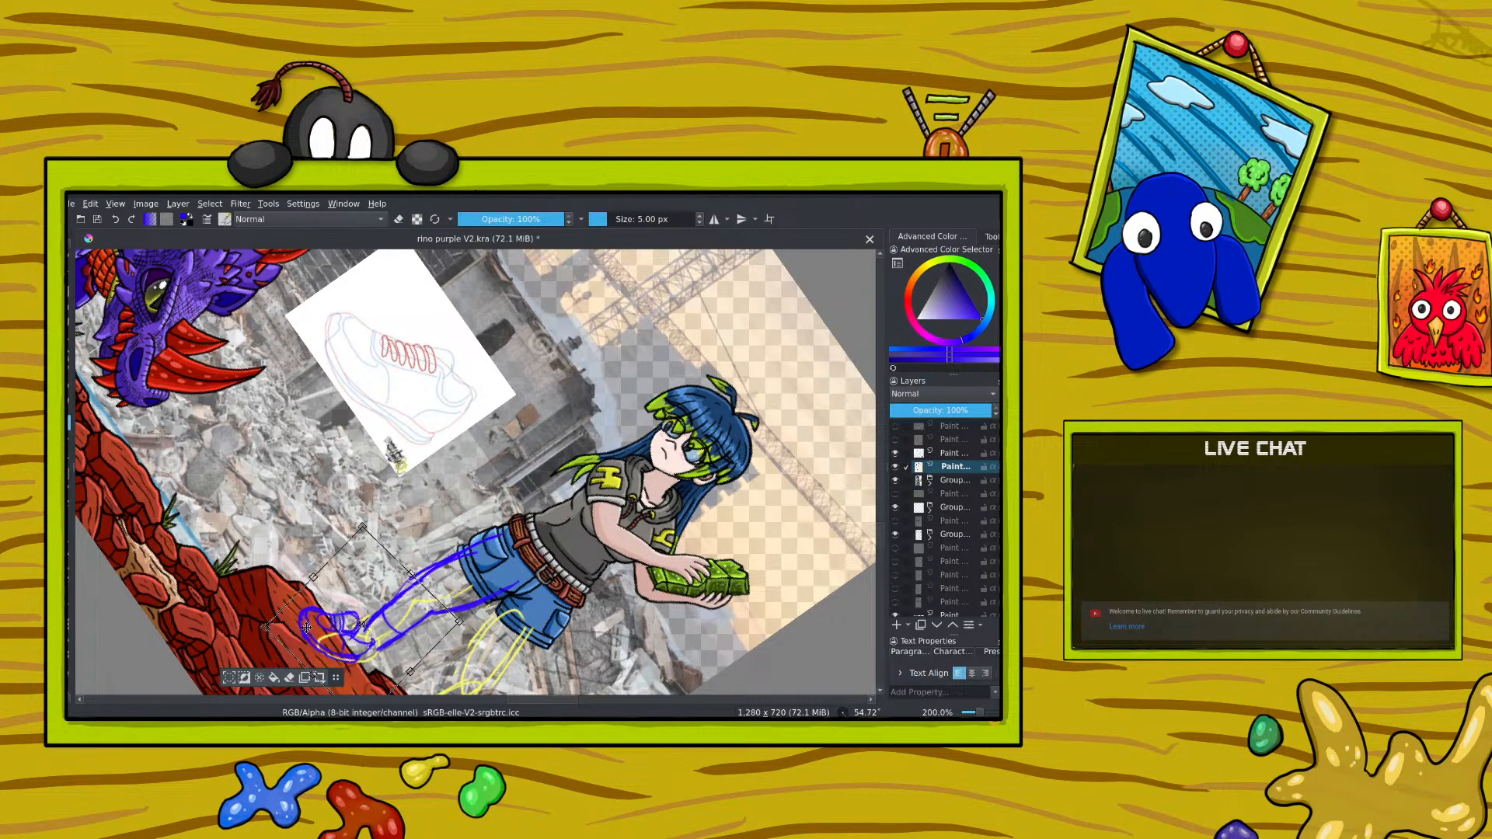
Step: On the shoe sketch layer, clear the old selection, select the blue shoe, and move it closer to the leg's ankle
{"action": "left_click", "coordinate": [946, 454]}
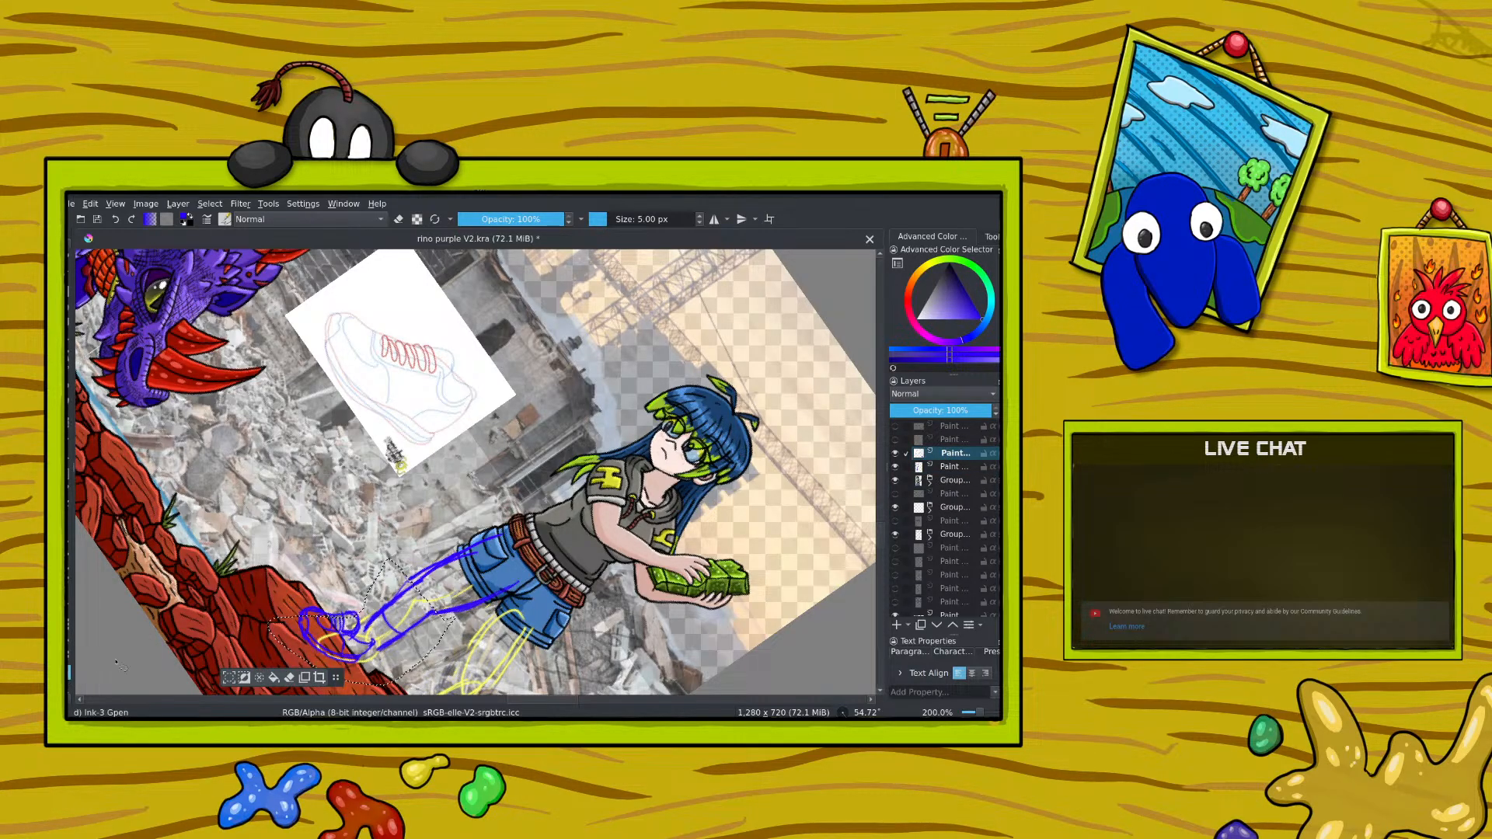
{"action": "key", "text": "ctrl+shift+a"}
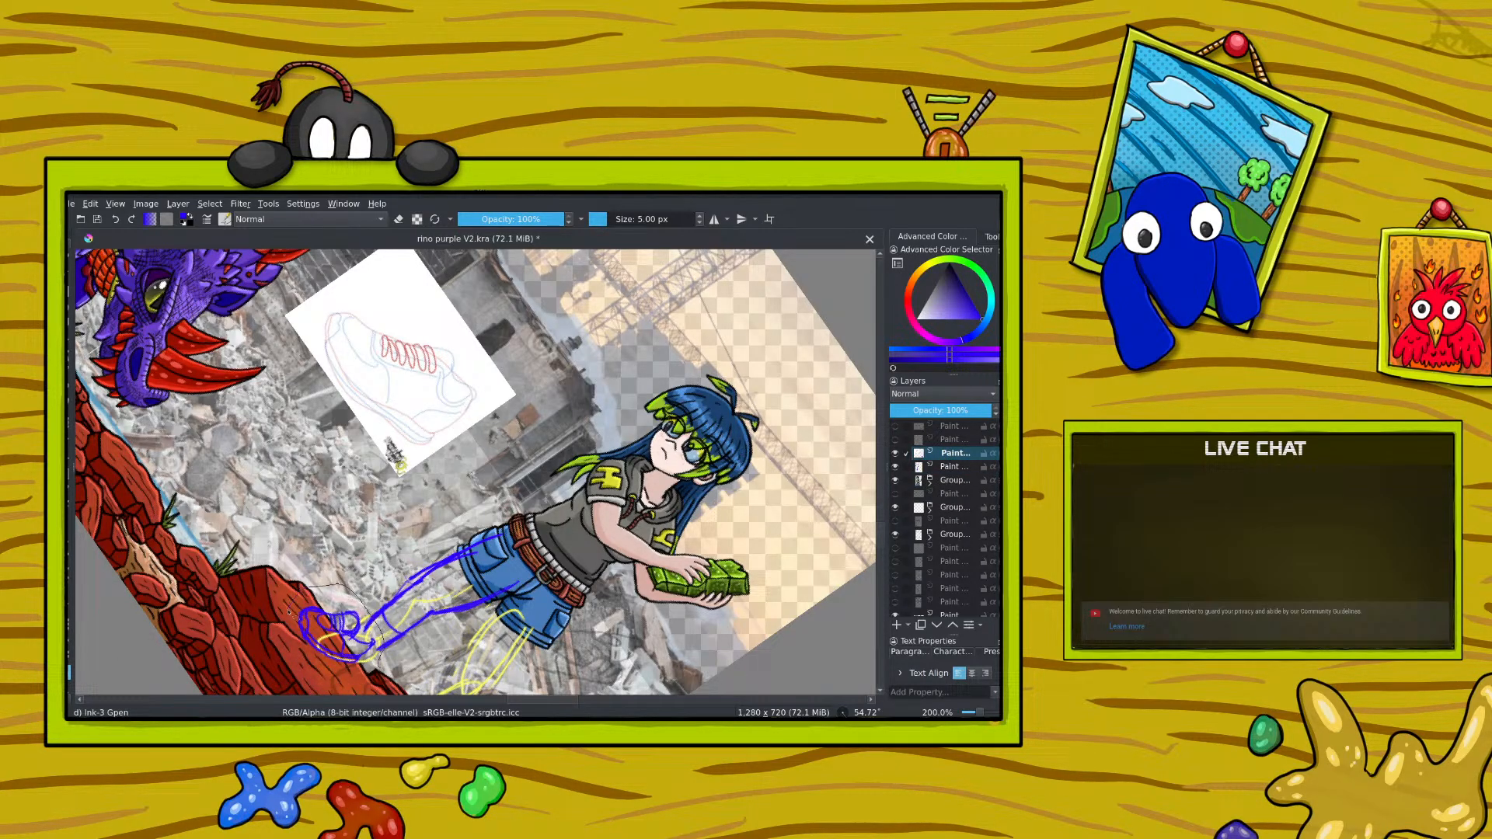
{"action": "left_click_drag", "start_coordinate": [289, 612], "coordinate": [291, 614]}
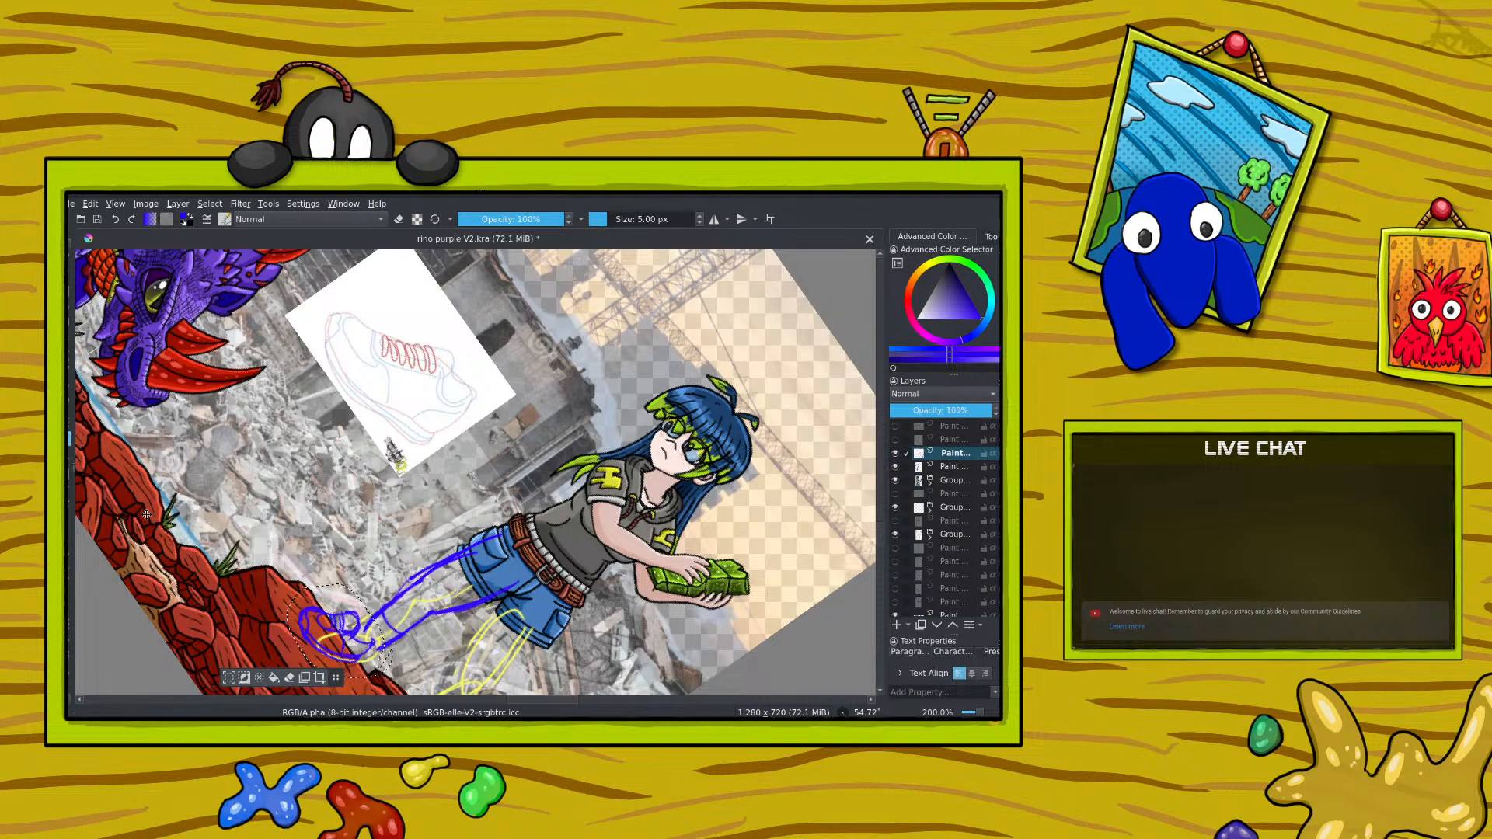
{"action": "left_click_drag", "start_coordinate": [256, 551], "coordinate": [265, 560]}
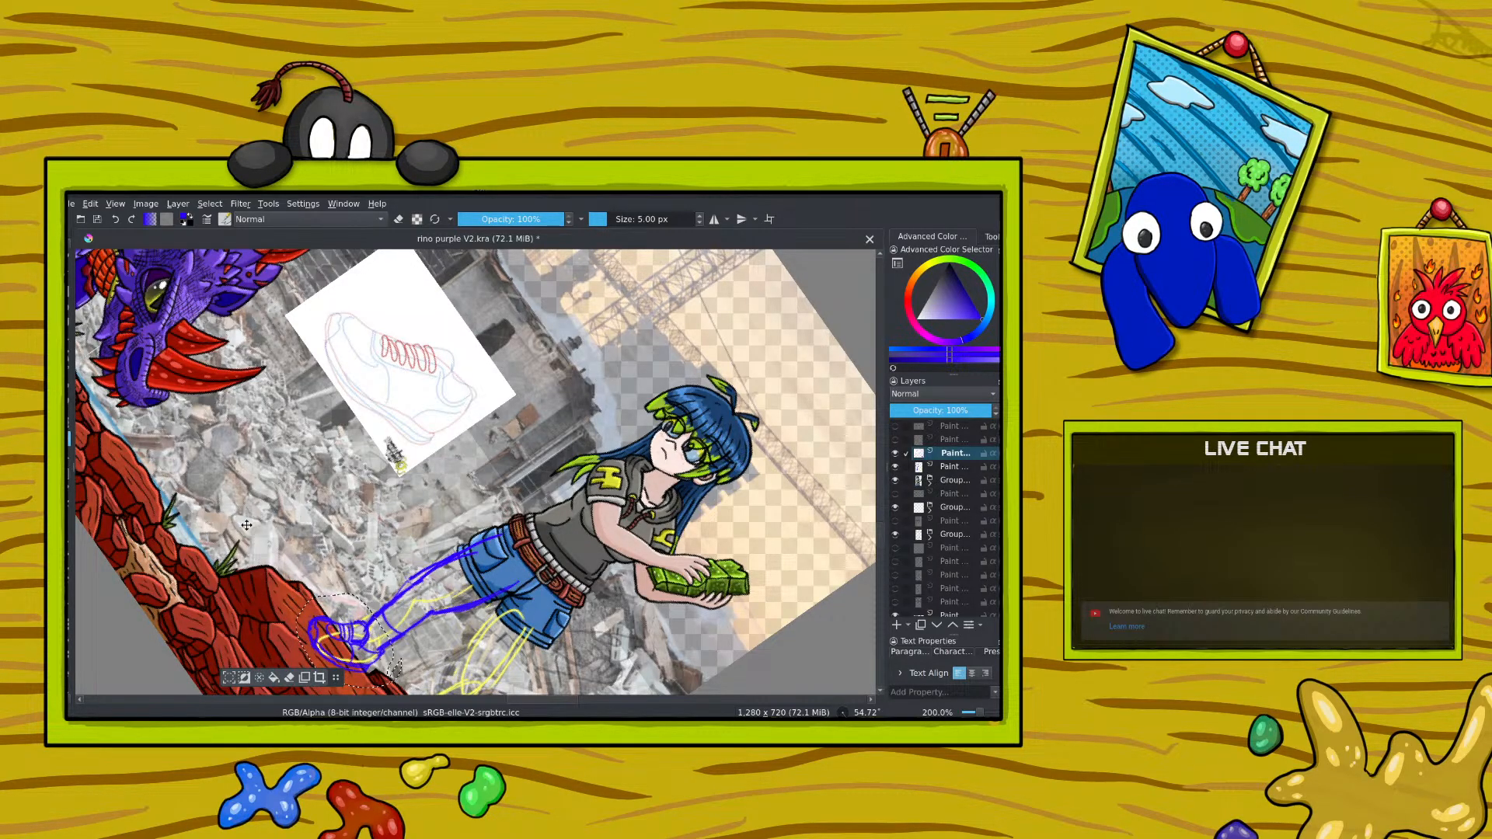
Step: Rotate and reshape the selected blue shoe so it sits on the rock under the front leg, and check it against the whole picture
{"action": "right_click", "coordinate": [363, 498]}
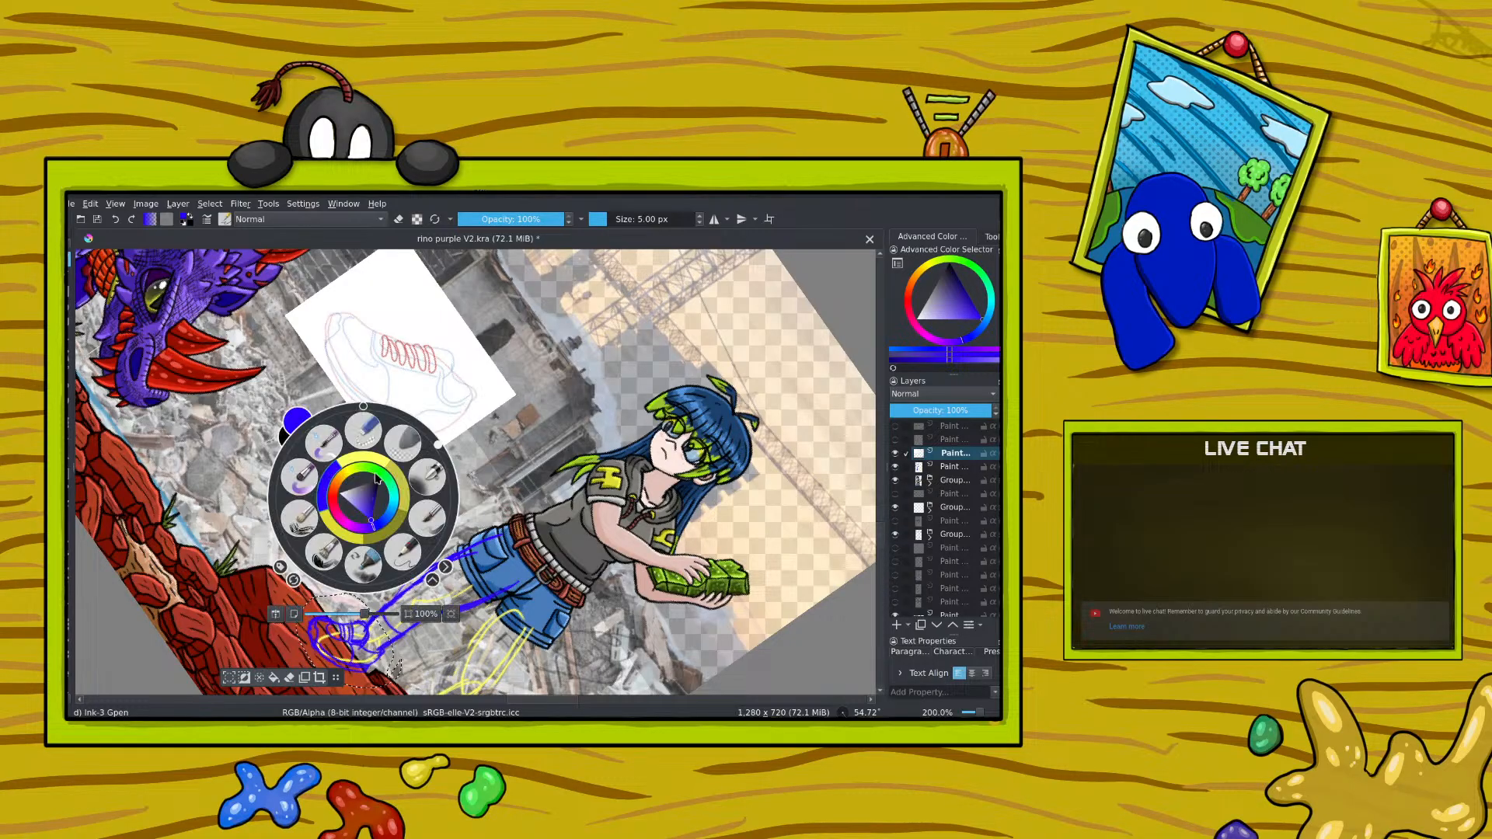
{"action": "left_click_drag", "start_coordinate": [435, 447], "coordinate": [348, 411]}
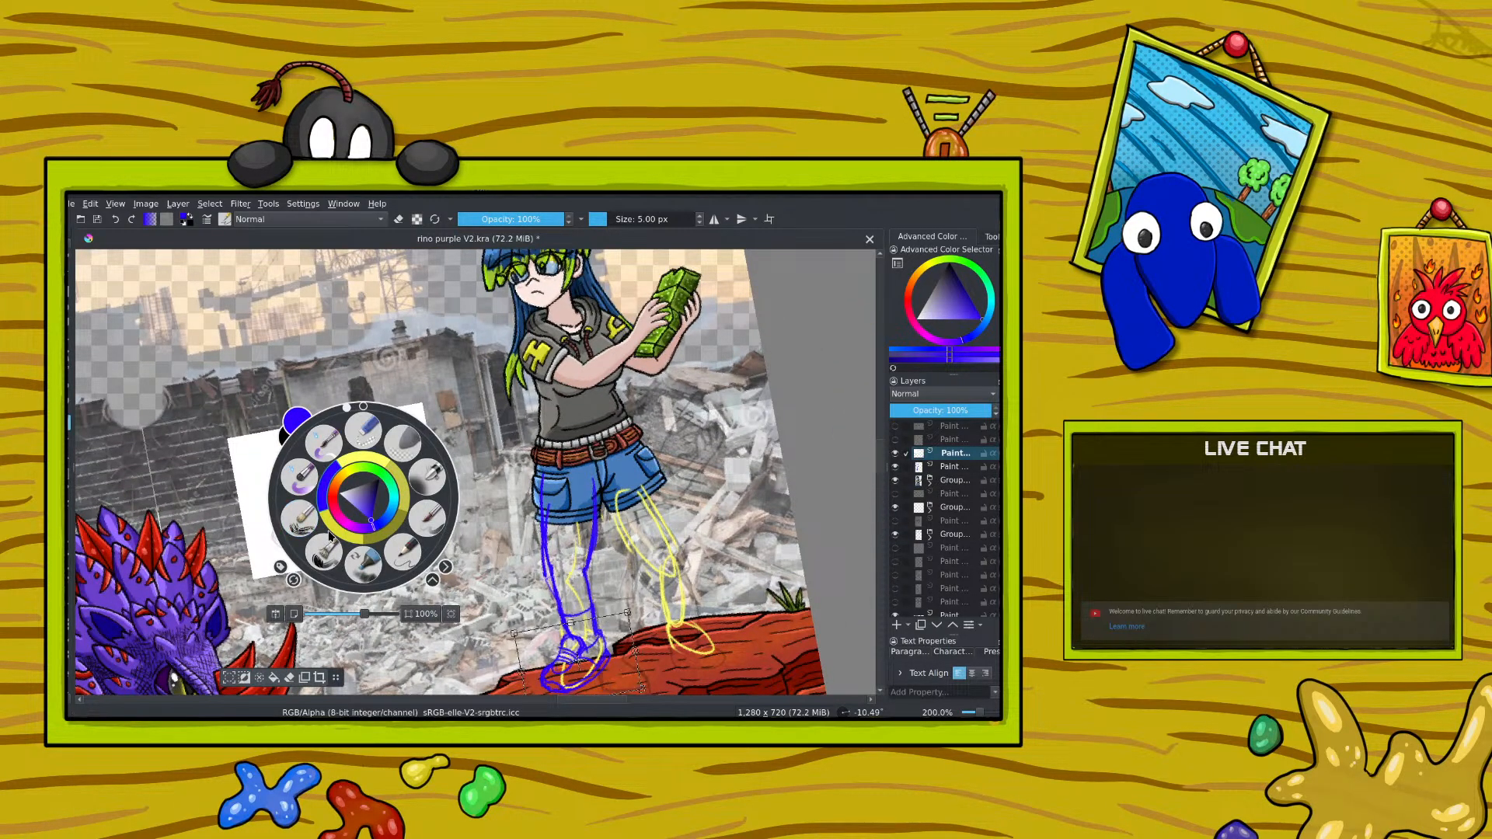
{"action": "left_click", "coordinate": [251, 594]}
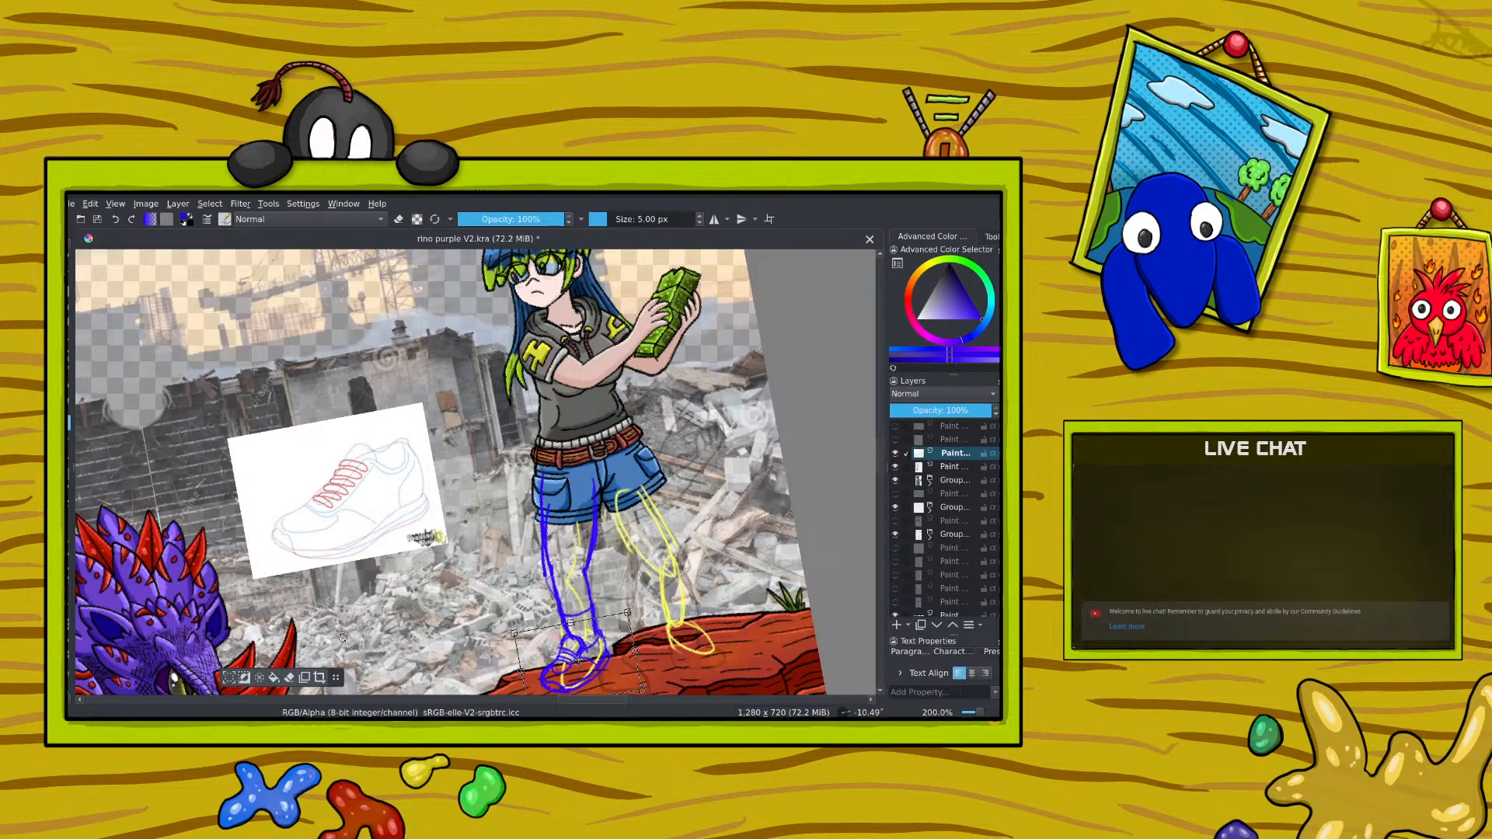
{"action": "key", "text": "Return"}
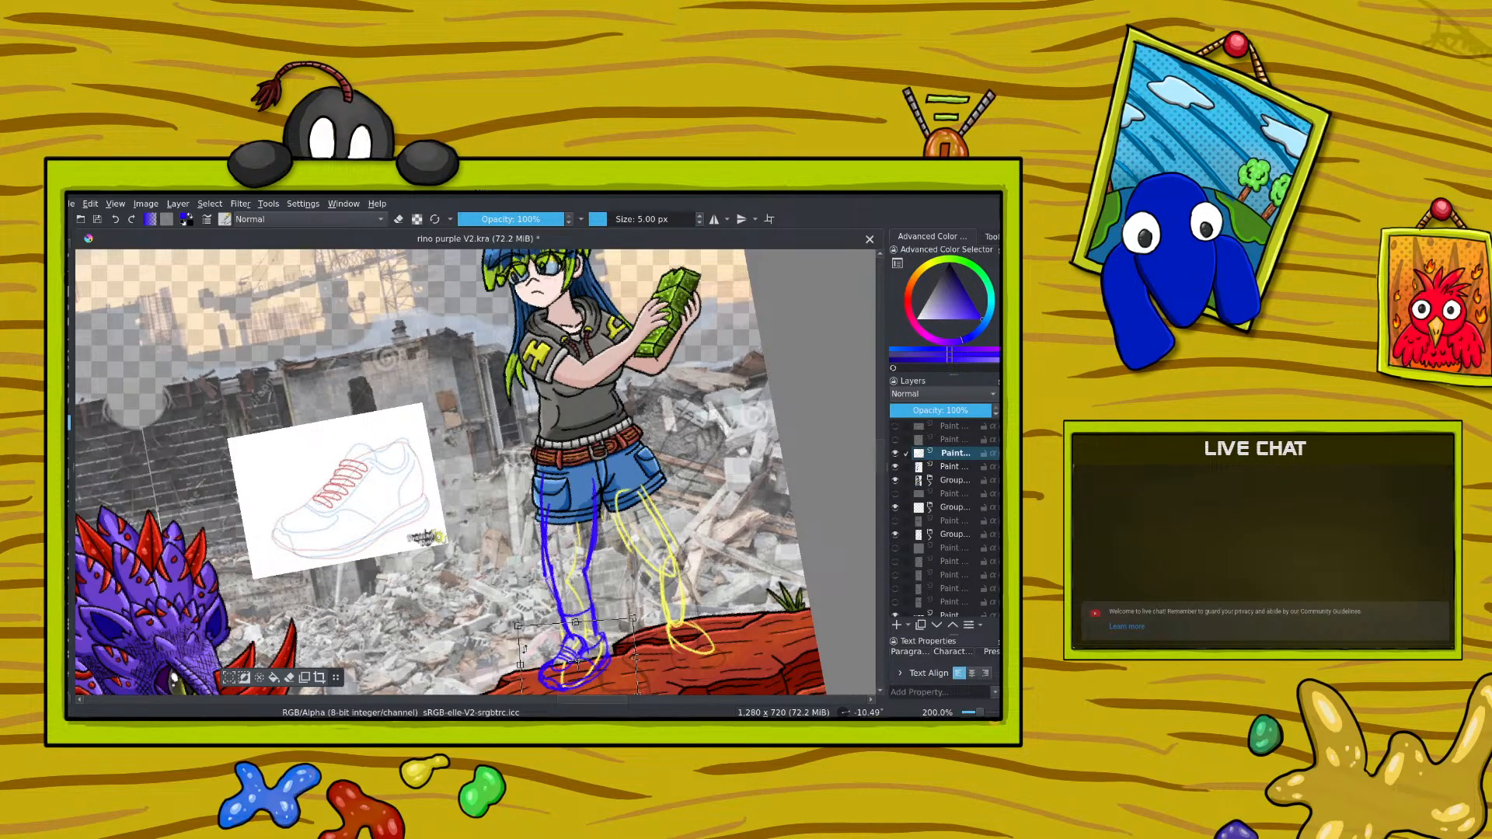
{"action": "left_click_drag", "start_coordinate": [562, 653], "coordinate": [557, 648]}
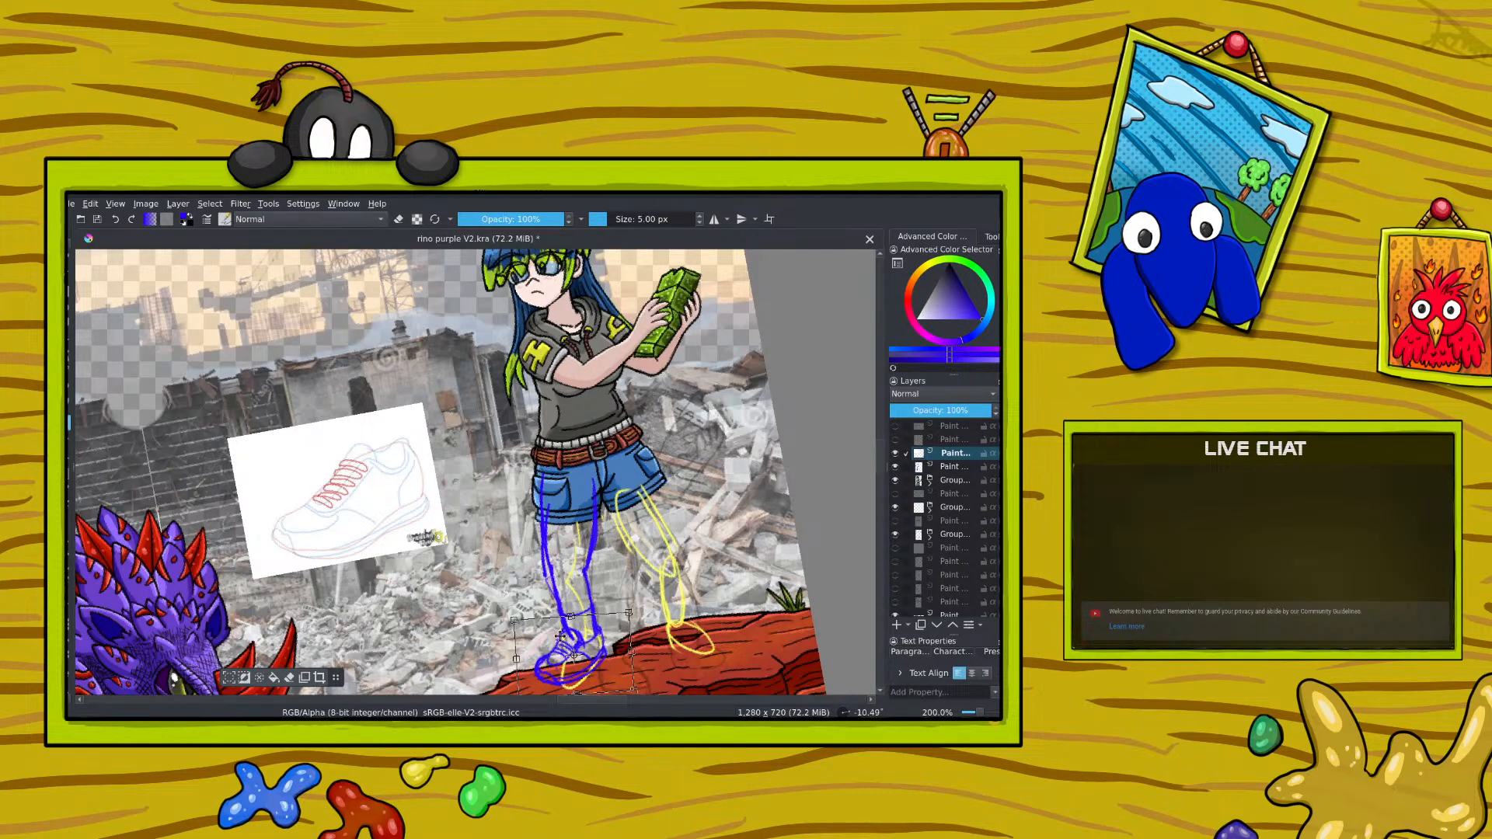
{"action": "scroll", "coordinate": [557, 649], "scroll_direction": "down", "scroll_amount": 1}
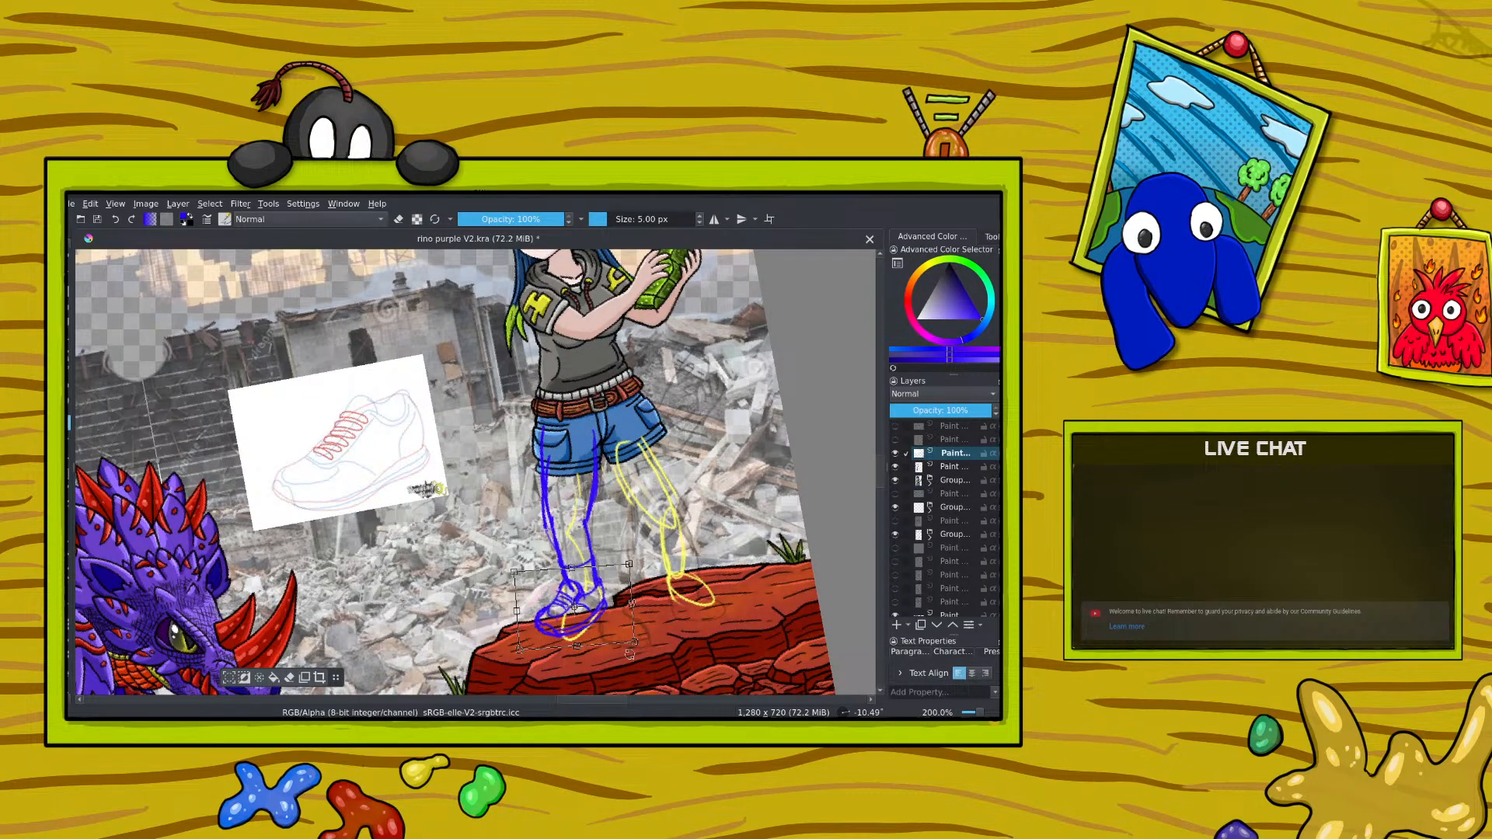
{"action": "left_click_drag", "start_coordinate": [636, 643], "coordinate": [631, 632]}
{"action": "mouse_move", "coordinate": [516, 642]}
{"action": "left_mouse_down"}
{"action": "mouse_move", "coordinate": [503, 649]}
{"action": "mouse_move", "coordinate": [574, 638]}
{"action": "left_mouse_up"}
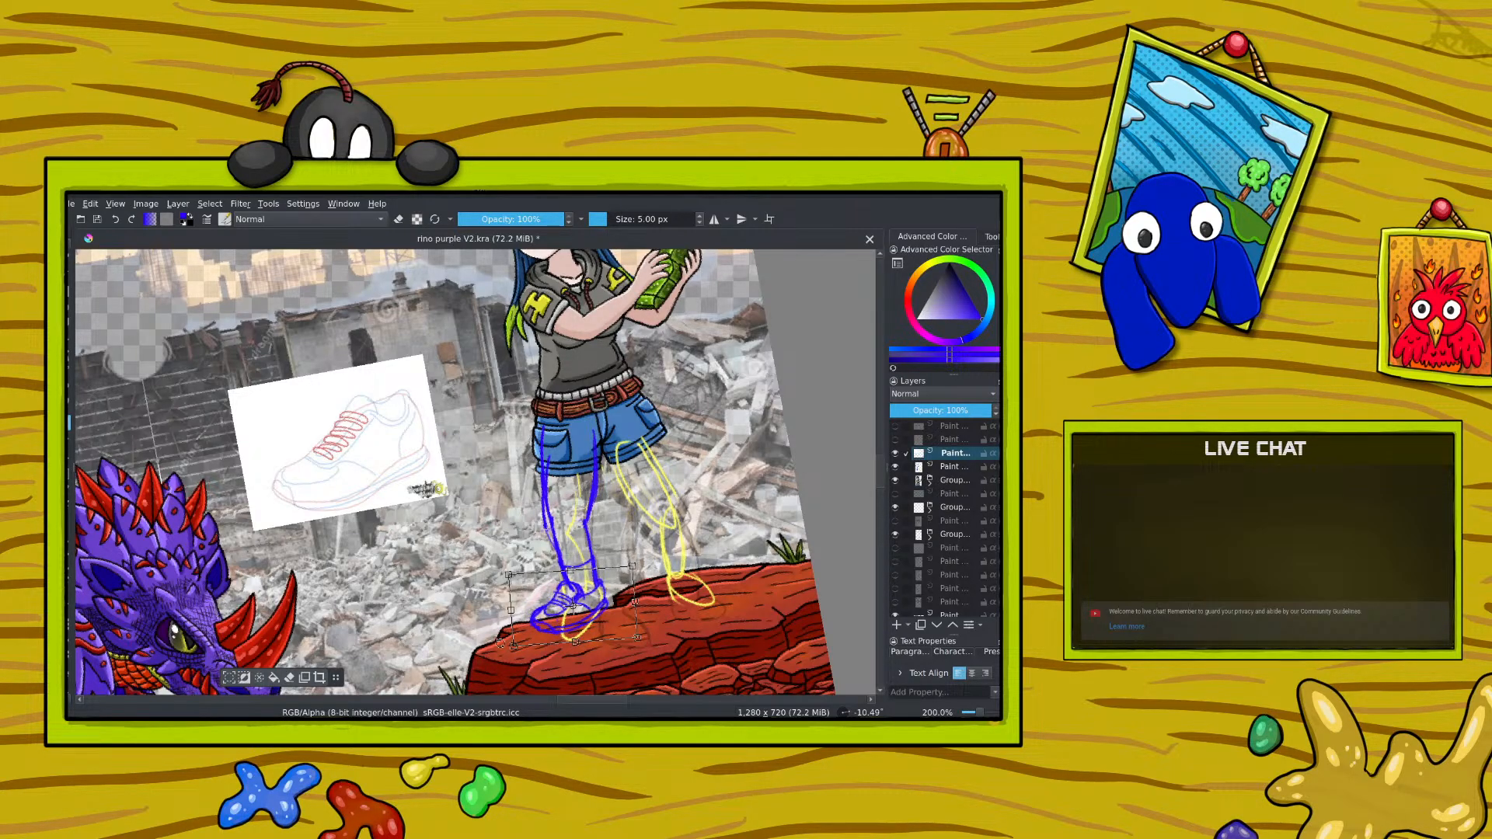
{"action": "key", "text": "b"}
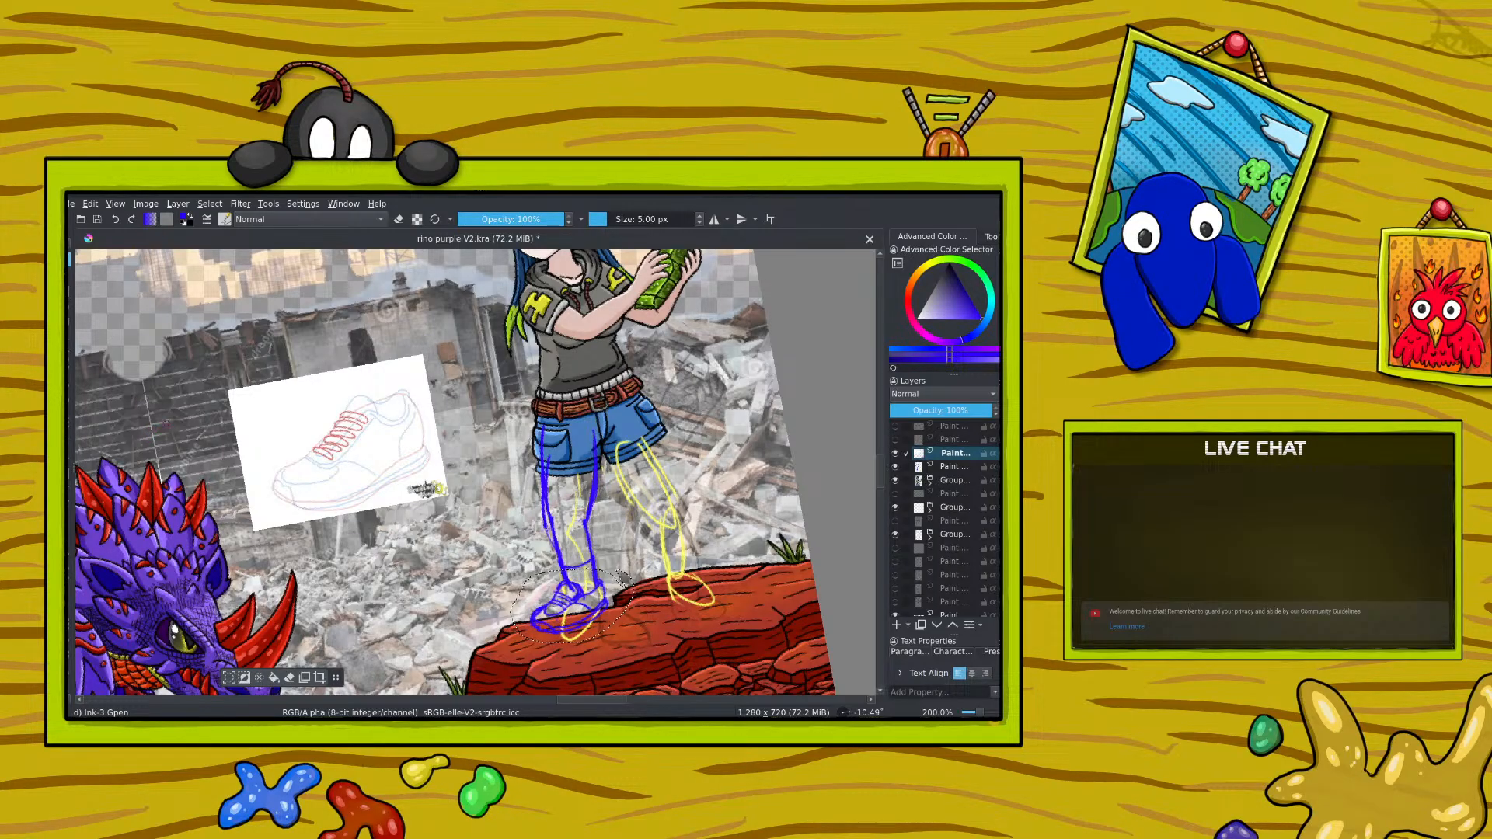
{"action": "scroll", "coordinate": [572, 602], "scroll_direction": "down", "scroll_amount": 4}
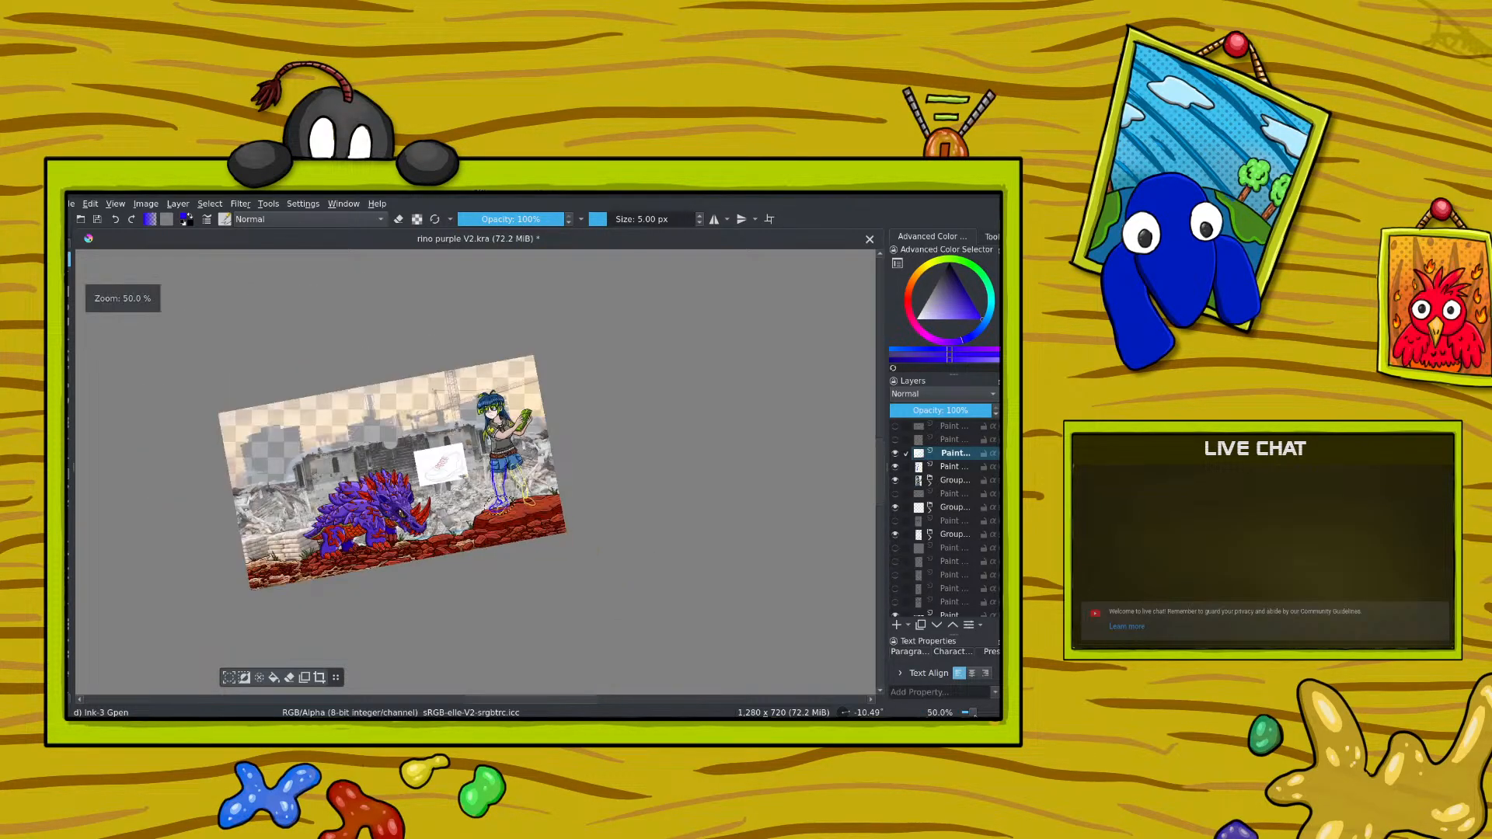
{"action": "scroll", "coordinate": [540, 558], "scroll_direction": "up", "scroll_amount": 3}
{"action": "scroll", "coordinate": [540, 560], "scroll_direction": "up", "scroll_amount": 1}
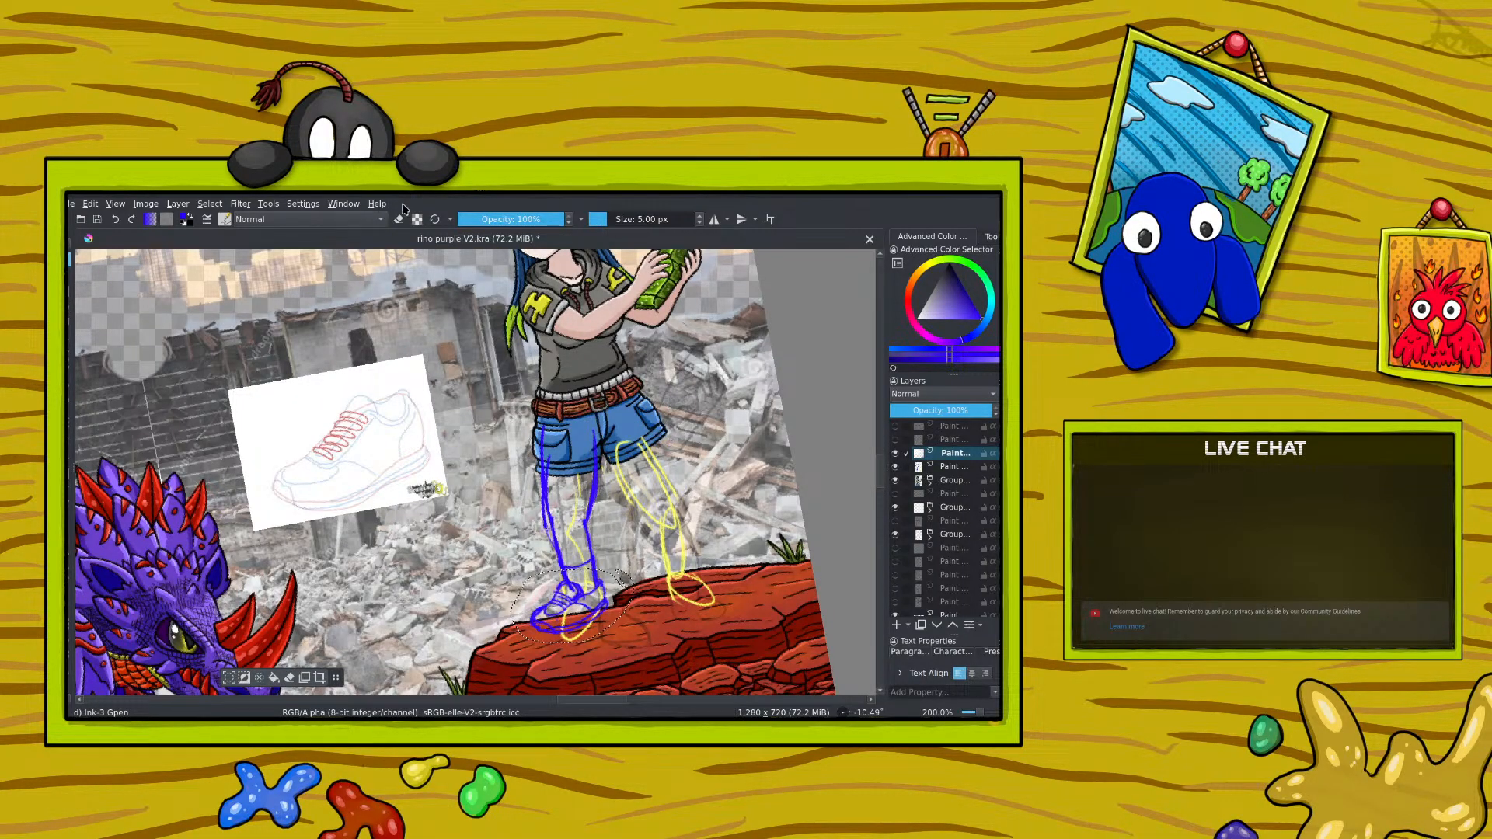
Step: Deselect, and sketch the outline of the girl's other leg in blue over the yellow guide on the leg sketch layer
{"action": "left_click", "coordinate": [938, 467]}
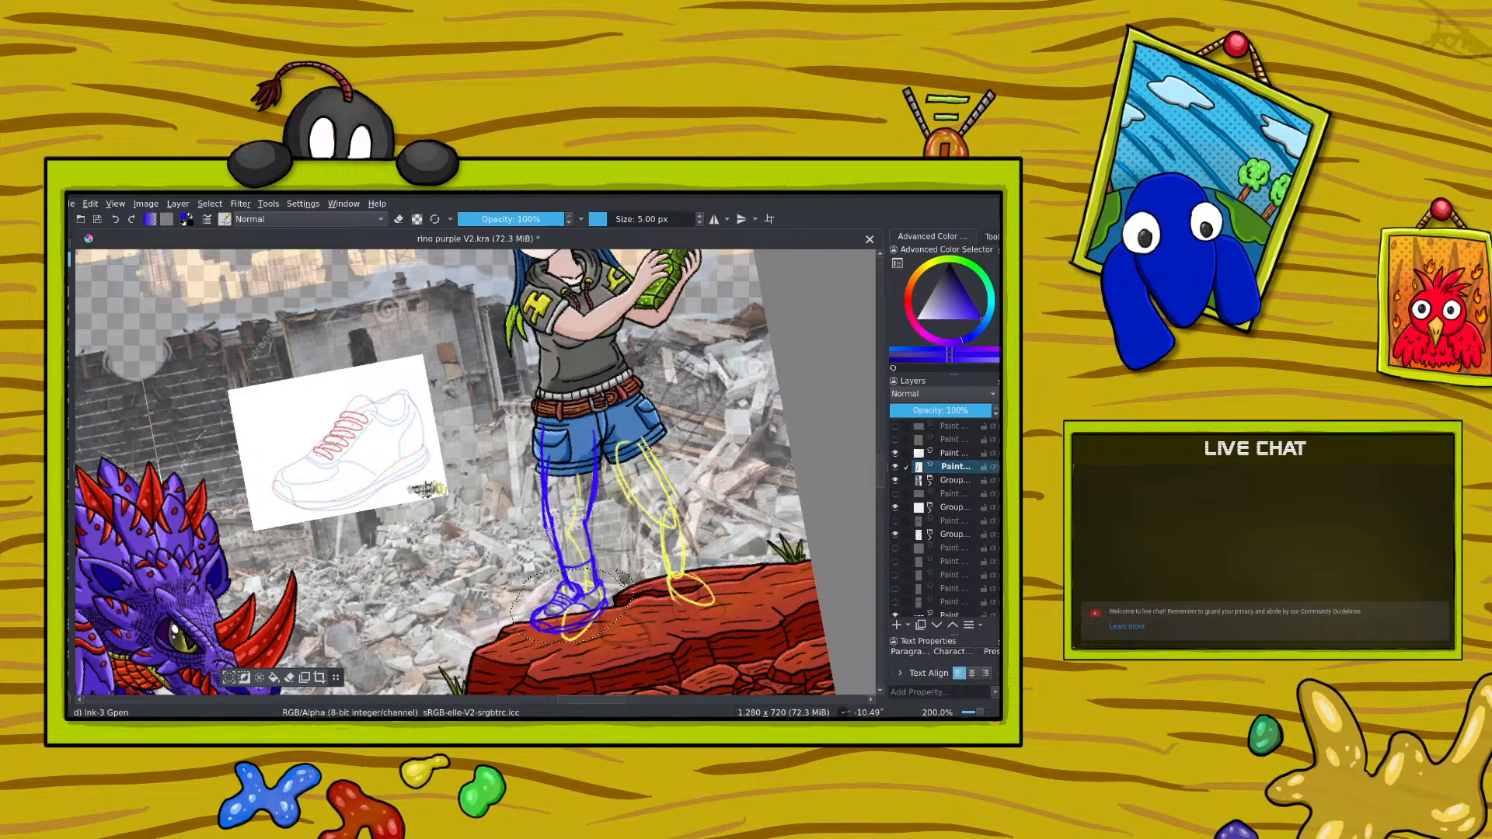
{"action": "left_click", "coordinate": [208, 204]}
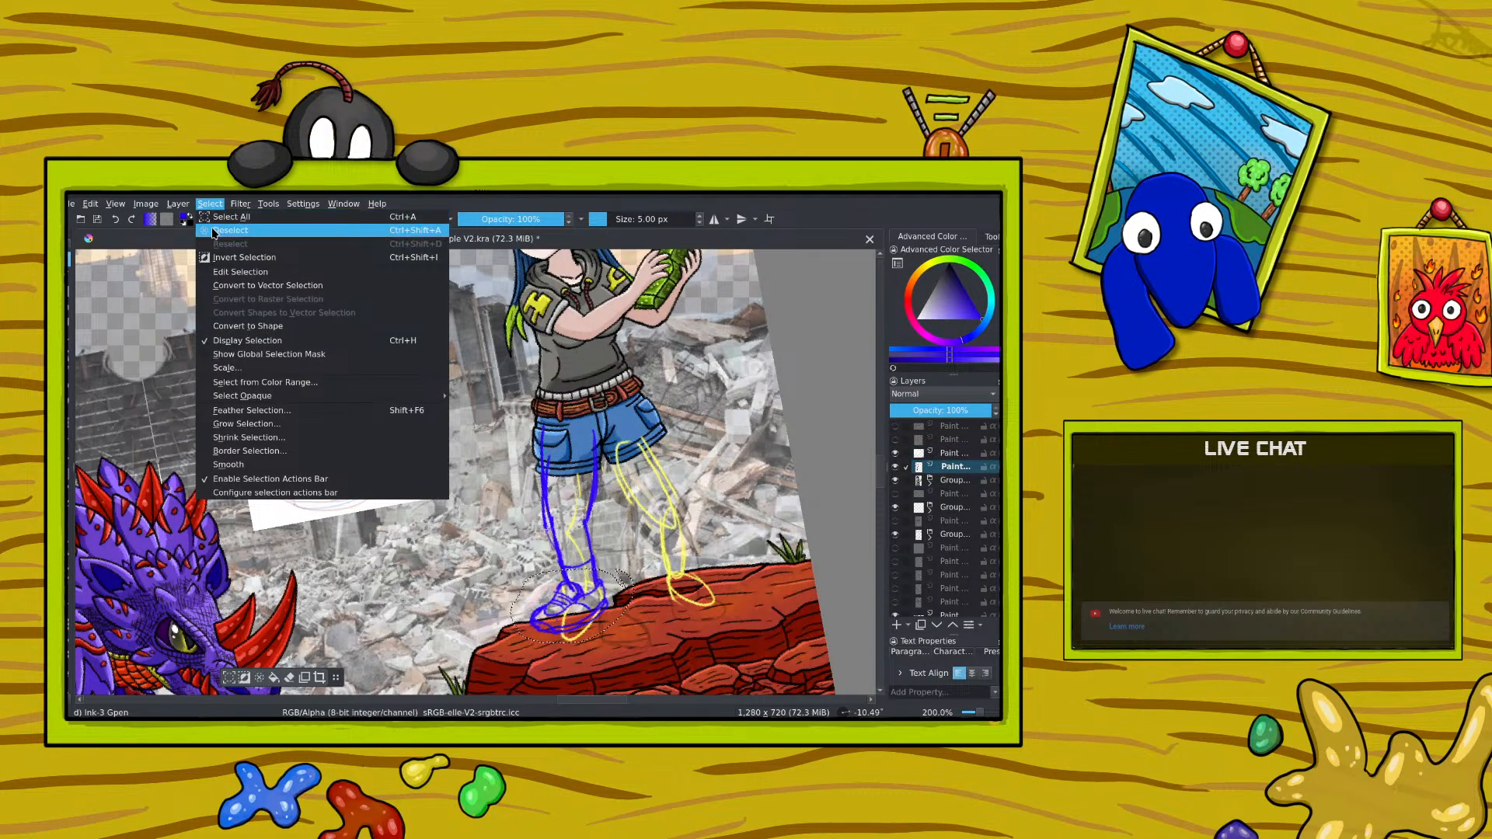
{"action": "left_click", "coordinate": [218, 230]}
{"action": "left_click_drag", "start_coordinate": [651, 443], "coordinate": [695, 527]}
{"action": "mouse_move", "coordinate": [618, 460]}
{"action": "left_mouse_down"}
{"action": "mouse_move", "coordinate": [665, 540]}
{"action": "mouse_move", "coordinate": [668, 579]}
{"action": "left_mouse_up"}
{"action": "left_click_drag", "start_coordinate": [691, 516], "coordinate": [691, 571]}
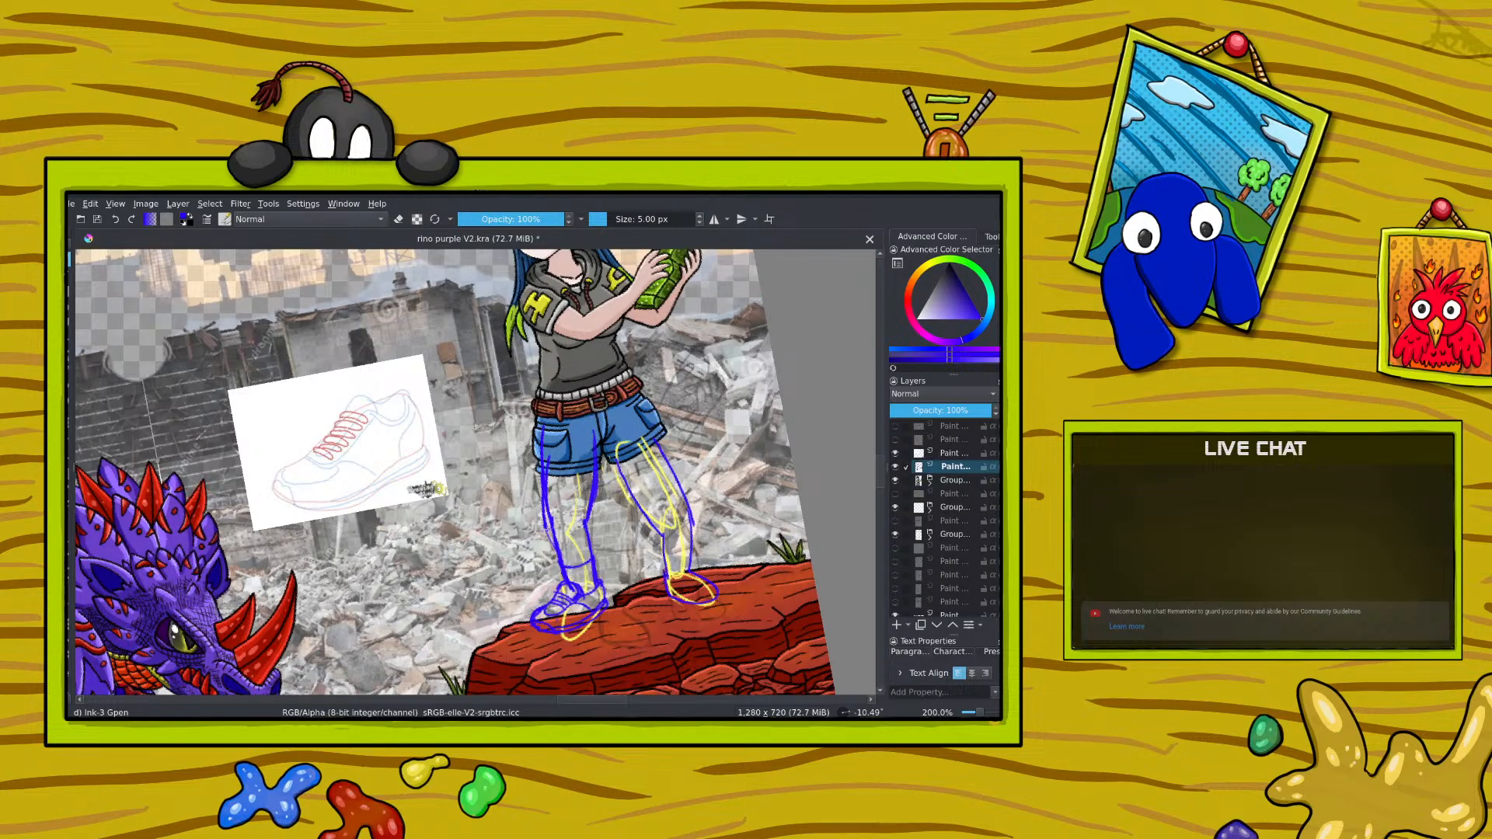
Step: Sketch the second shoe's ankle and upper details in blue, and add construction lines at that leg's knee
{"action": "mouse_move", "coordinate": [673, 569]}
{"action": "left_mouse_down"}
{"action": "mouse_move", "coordinate": [687, 557]}
{"action": "mouse_move", "coordinate": [678, 577]}
{"action": "left_mouse_up"}
{"action": "left_click_drag", "start_coordinate": [693, 601], "coordinate": [671, 591]}
{"action": "key", "text": "minus"}
{"action": "key", "text": "minus"}
{"action": "key", "text": "plus"}
{"action": "key", "text": "plus"}
{"action": "mouse_move", "coordinate": [650, 502]}
{"action": "left_mouse_down"}
{"action": "mouse_move", "coordinate": [619, 454]}
{"action": "mouse_move", "coordinate": [690, 505]}
{"action": "left_mouse_up"}
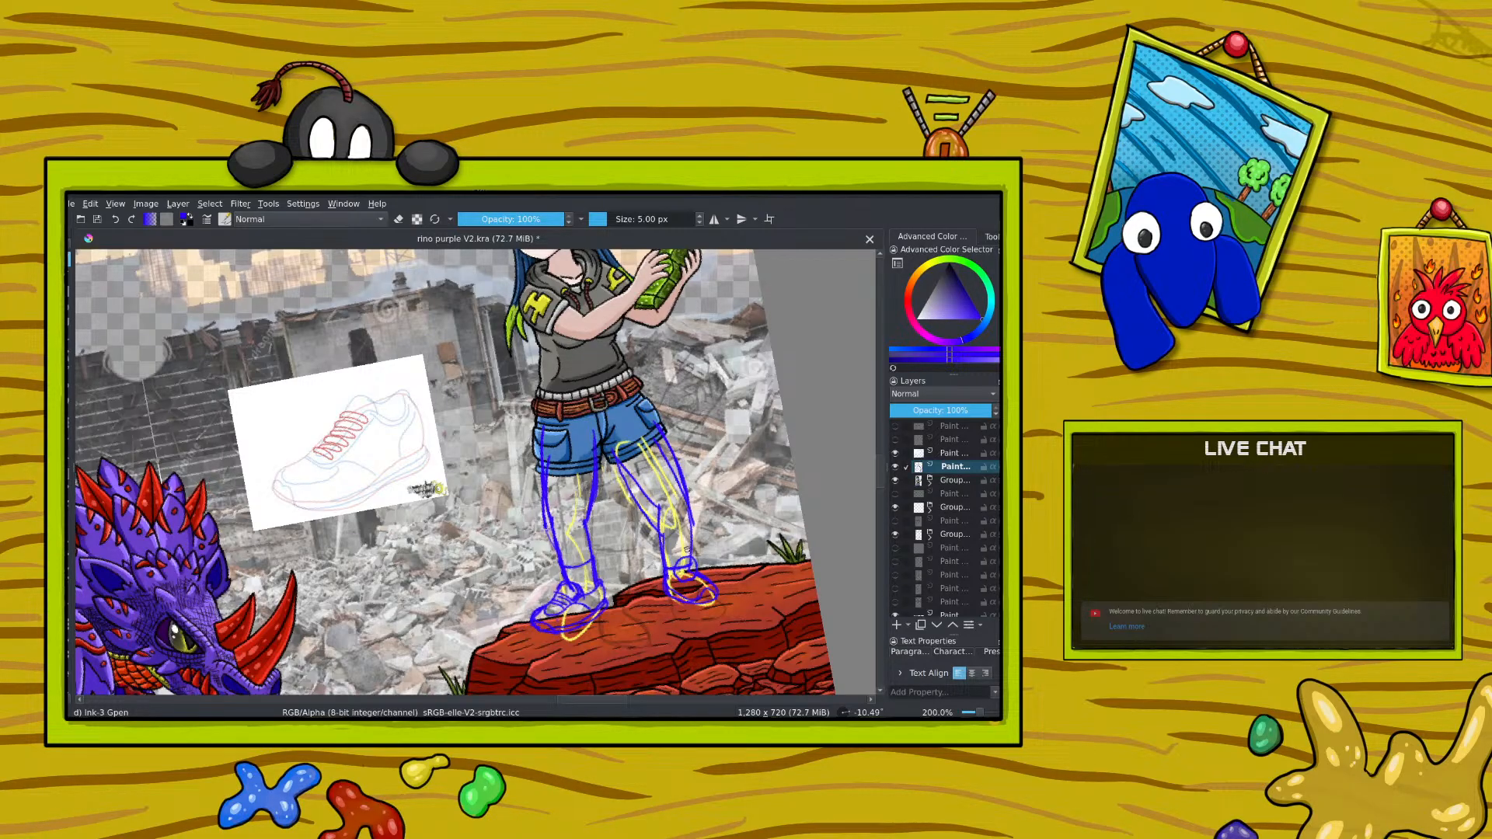
Step: Switch the pen to erasing and remove the second leg's excess sketch lines at the knee and over the shorts
{"action": "left_click", "coordinate": [398, 220]}
{"action": "mouse_move", "coordinate": [646, 513]}
{"action": "left_mouse_down"}
{"action": "mouse_move", "coordinate": [653, 528]}
{"action": "mouse_move", "coordinate": [626, 485]}
{"action": "mouse_move", "coordinate": [632, 504]}
{"action": "left_mouse_up"}
{"action": "left_click_drag", "start_coordinate": [658, 443], "coordinate": [695, 526]}
Step: Return the pen to drawing mode and lower the leg sketch layer's opacity to 48%
{"action": "scroll", "coordinate": [973, 713], "scroll_direction": "down", "scroll_amount": 3}
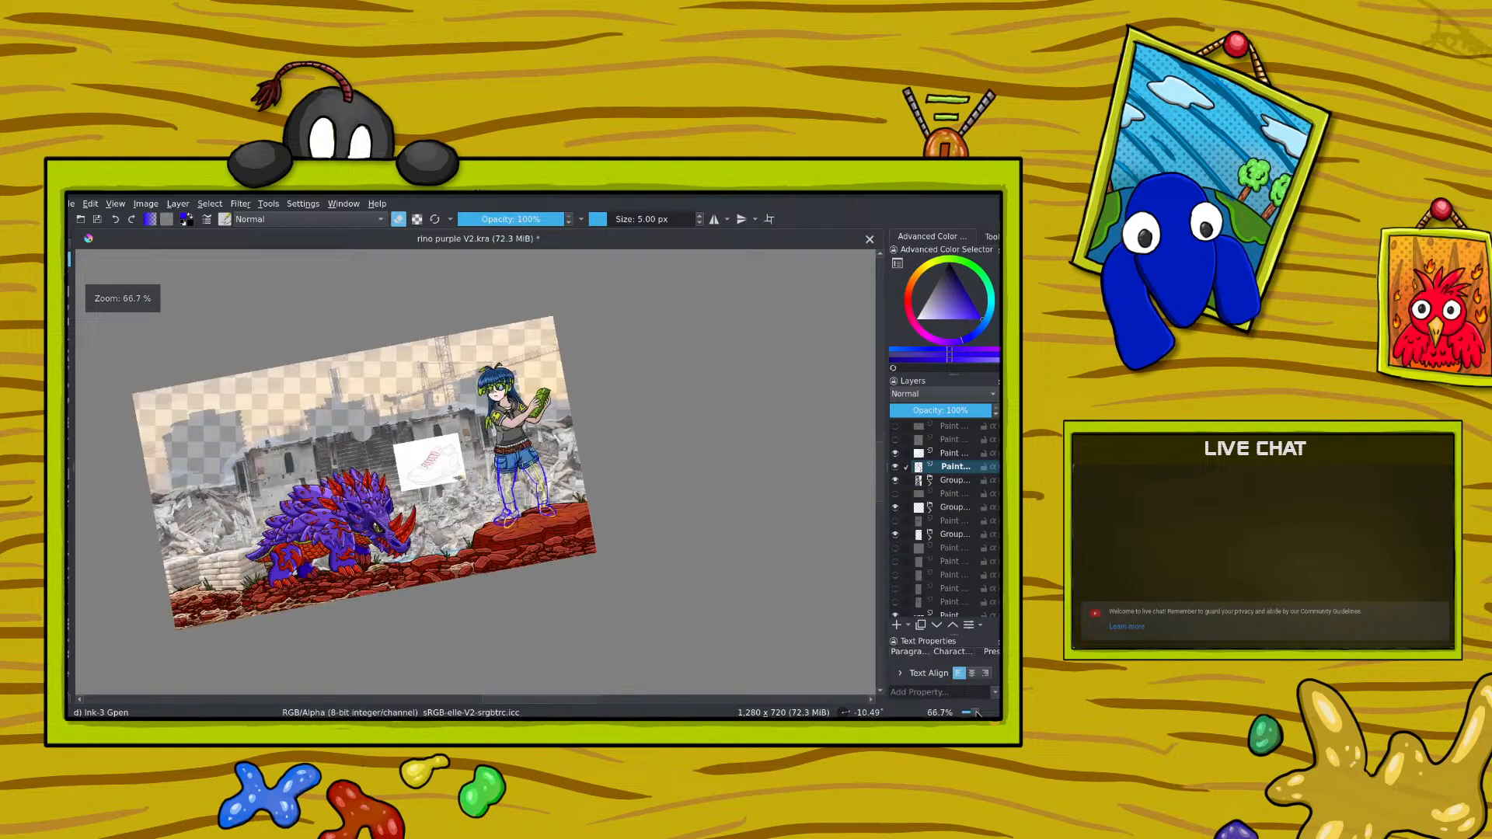
{"action": "scroll", "coordinate": [977, 713], "scroll_direction": "up", "scroll_amount": 1}
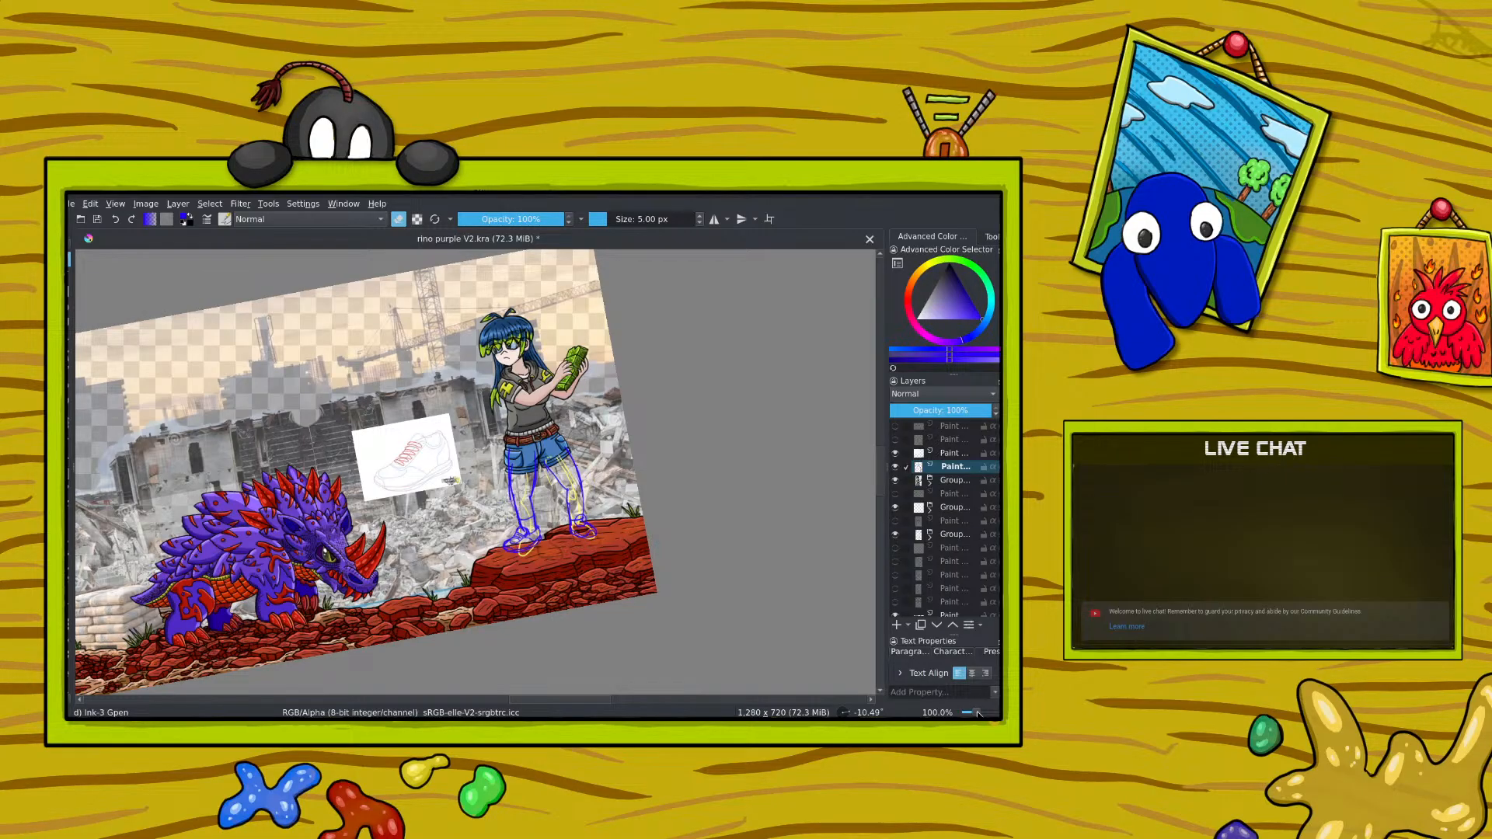
{"action": "scroll", "coordinate": [977, 714], "scroll_direction": "up", "scroll_amount": 1}
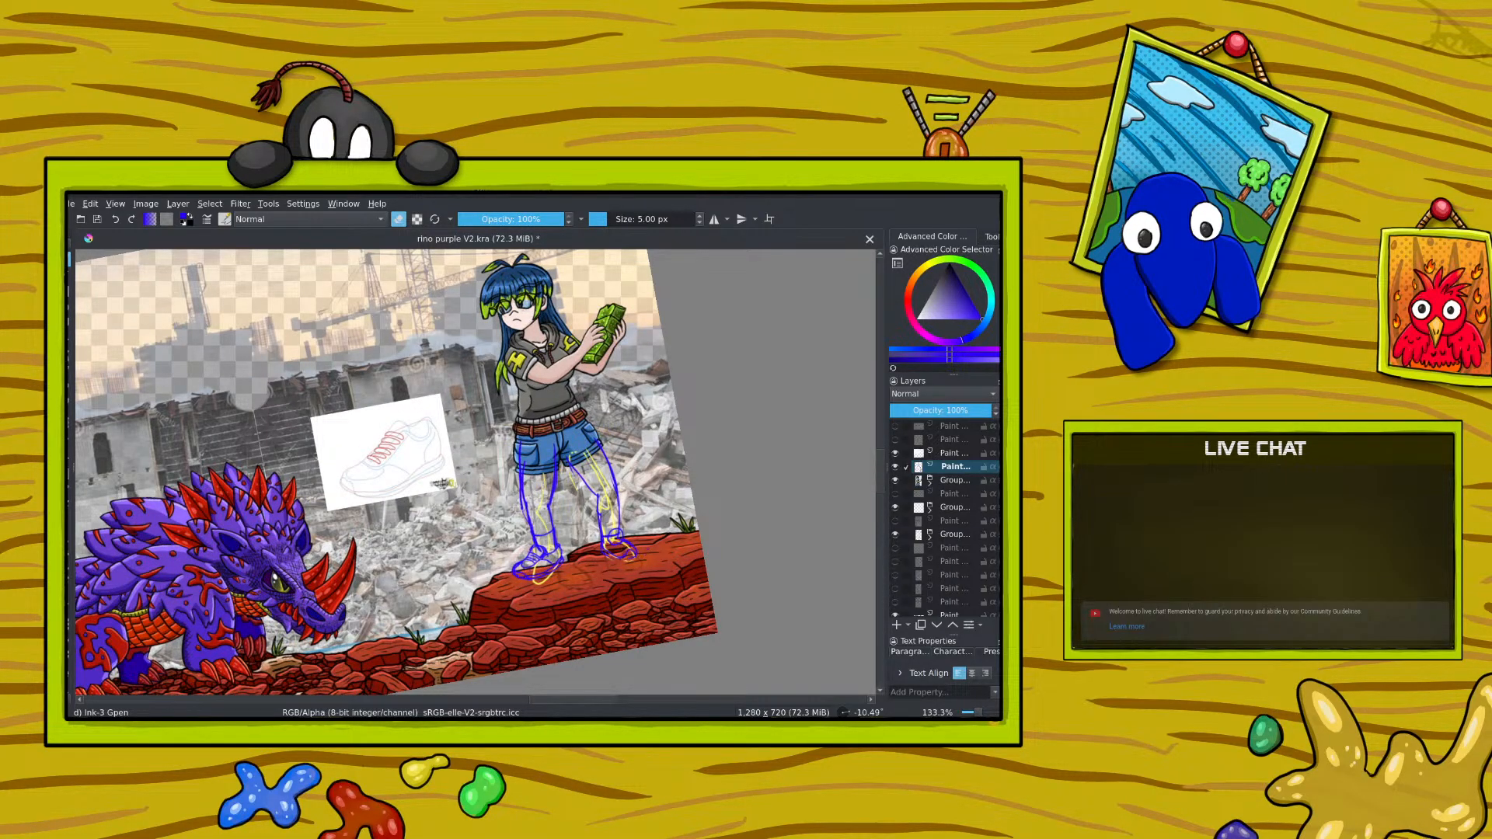
{"action": "left_click", "coordinate": [400, 221]}
{"action": "left_click", "coordinate": [941, 410]}
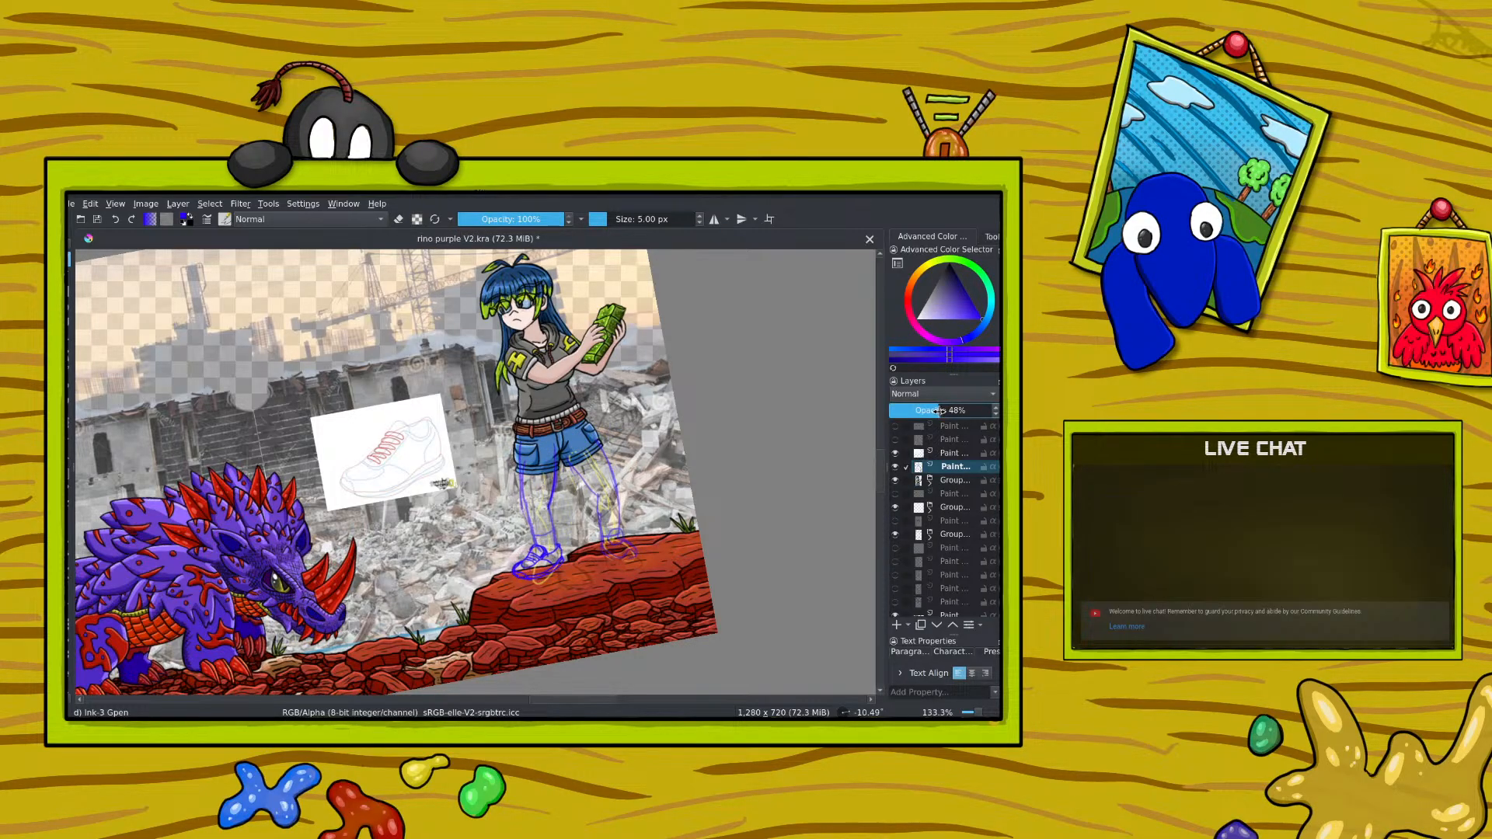
{"action": "left_click", "coordinate": [951, 453]}
{"action": "left_click", "coordinate": [935, 411]}
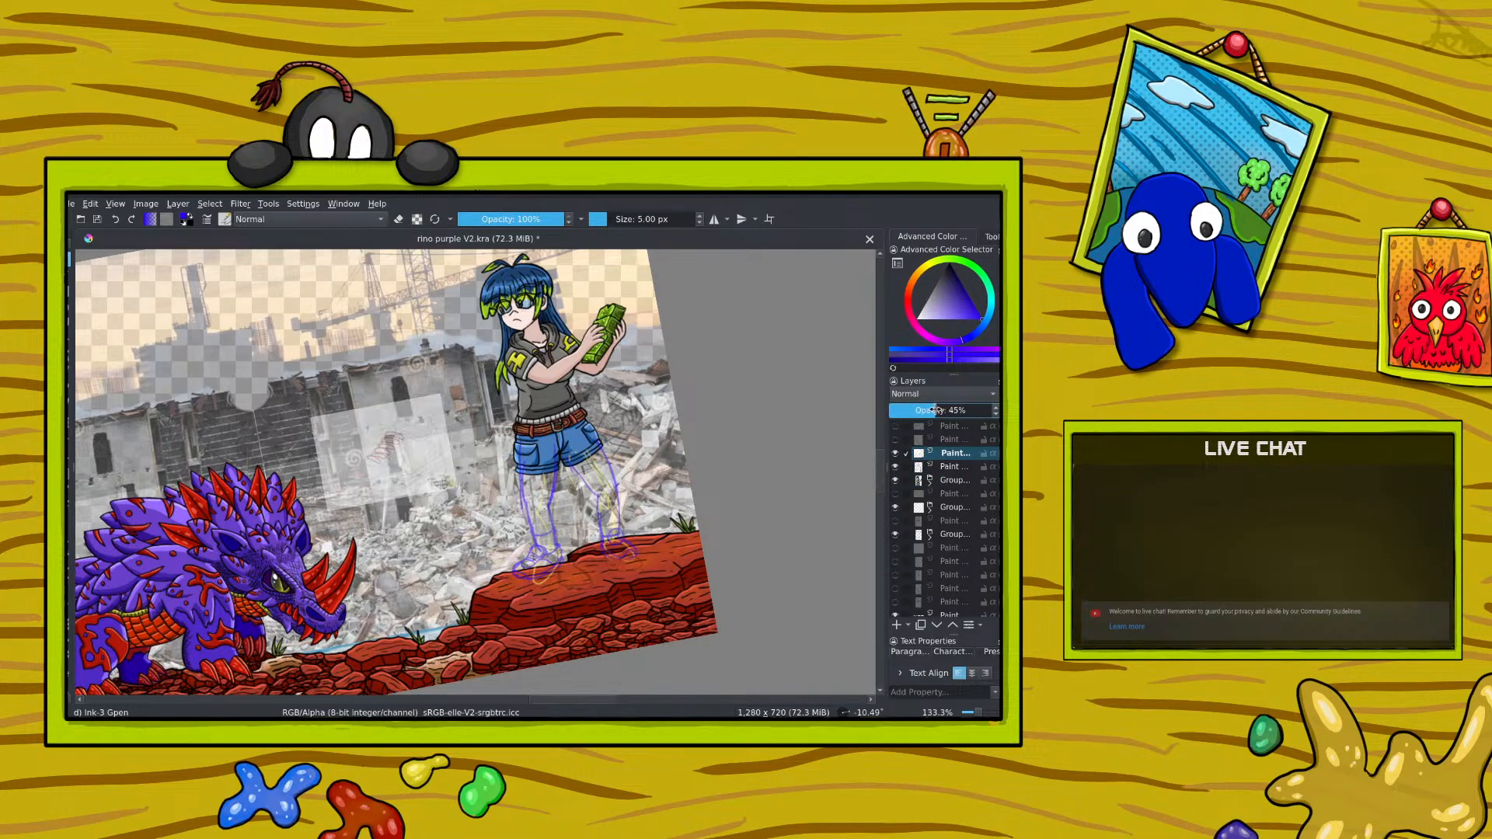
{"action": "left_click_drag", "start_coordinate": [936, 410], "coordinate": [992, 410]}
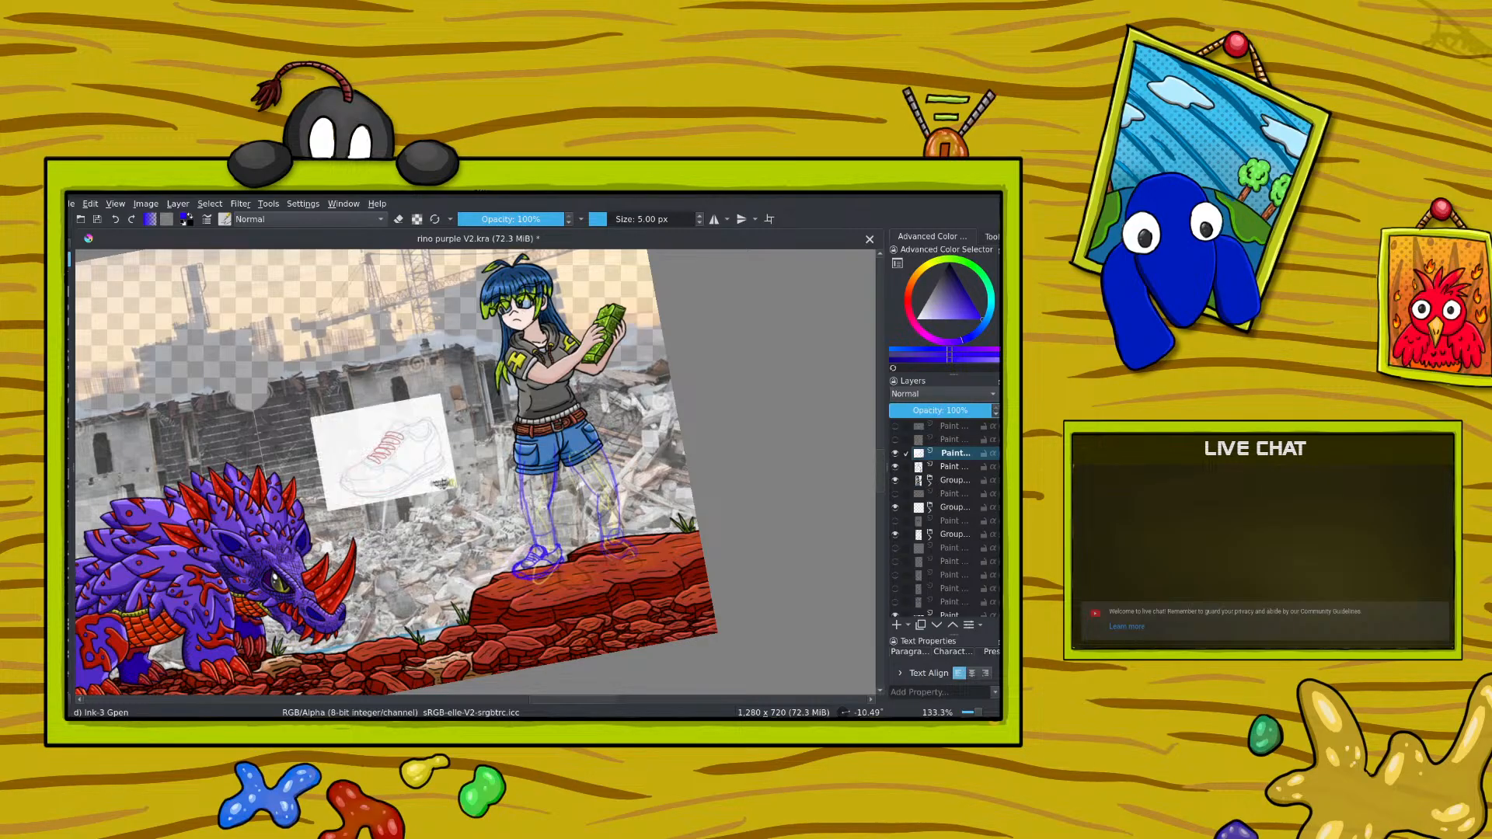
Step: Erase the first shoe's blue sketch from the shoe reference layer and redraw it in blue on the leg sketch layer
{"action": "key", "text": "slash"}
{"action": "left_click_drag", "start_coordinate": [522, 556], "coordinate": [558, 550]}
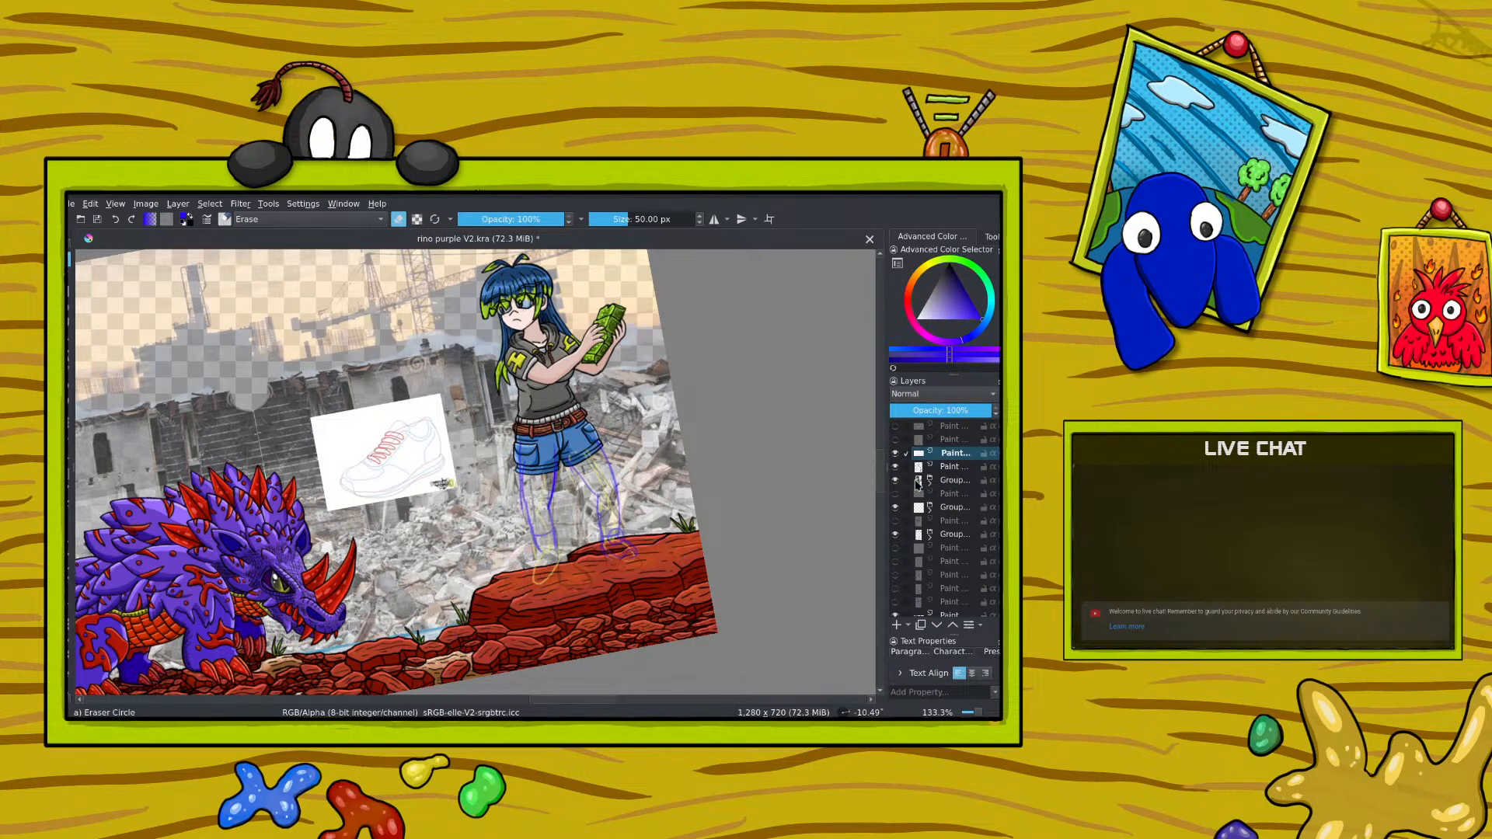
{"action": "left_click", "coordinate": [950, 466]}
{"action": "key", "text": "slash"}
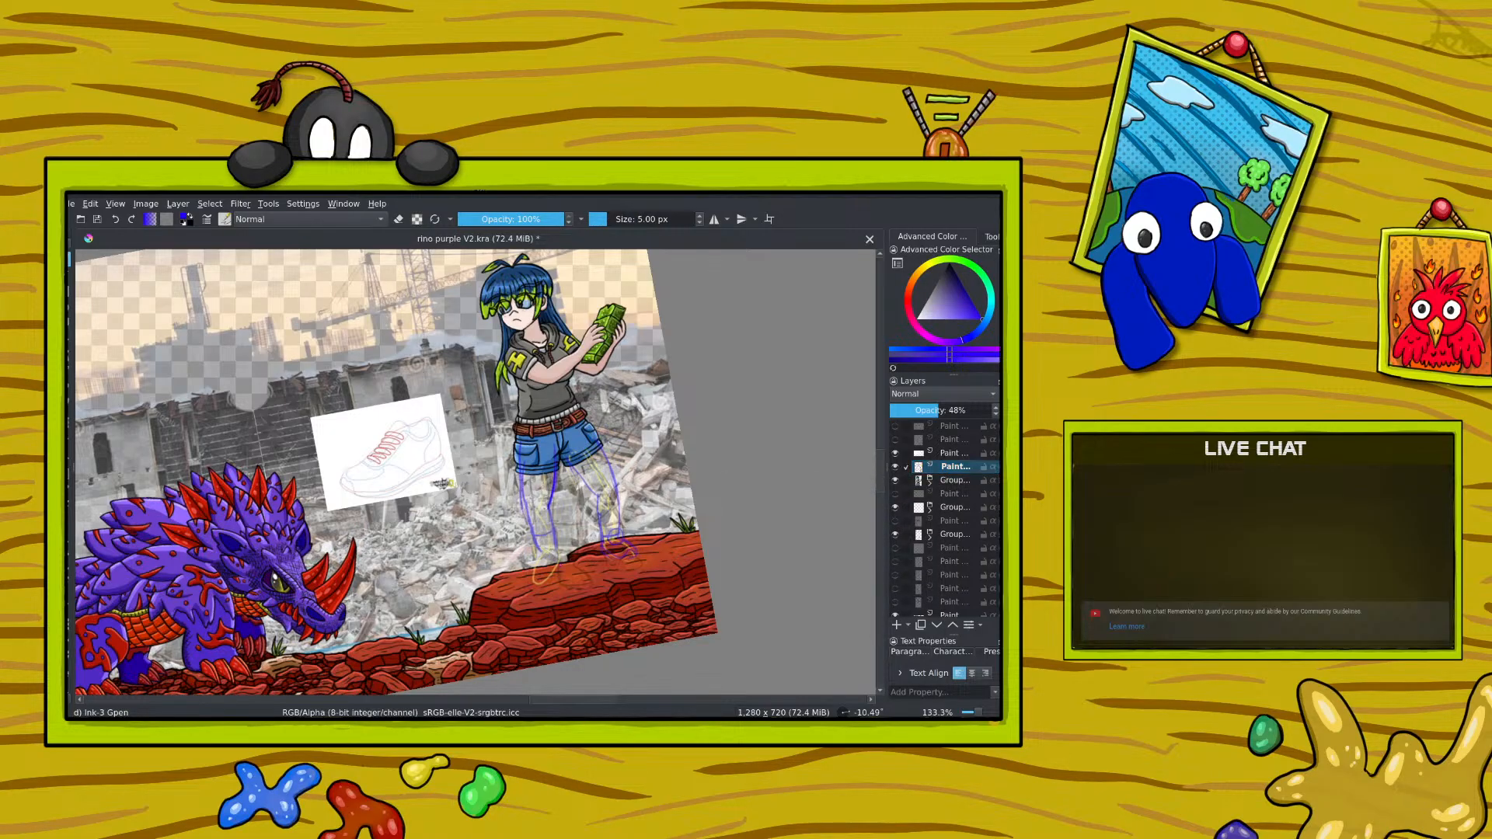
{"action": "mouse_move", "coordinate": [551, 551]}
{"action": "left_mouse_down"}
{"action": "mouse_move", "coordinate": [533, 551]}
{"action": "mouse_move", "coordinate": [551, 558]}
{"action": "left_mouse_up"}
Step: Lower the leg sketch layer's opacity to 40% and add a new paint layer above it
{"action": "left_click", "coordinate": [931, 410]}
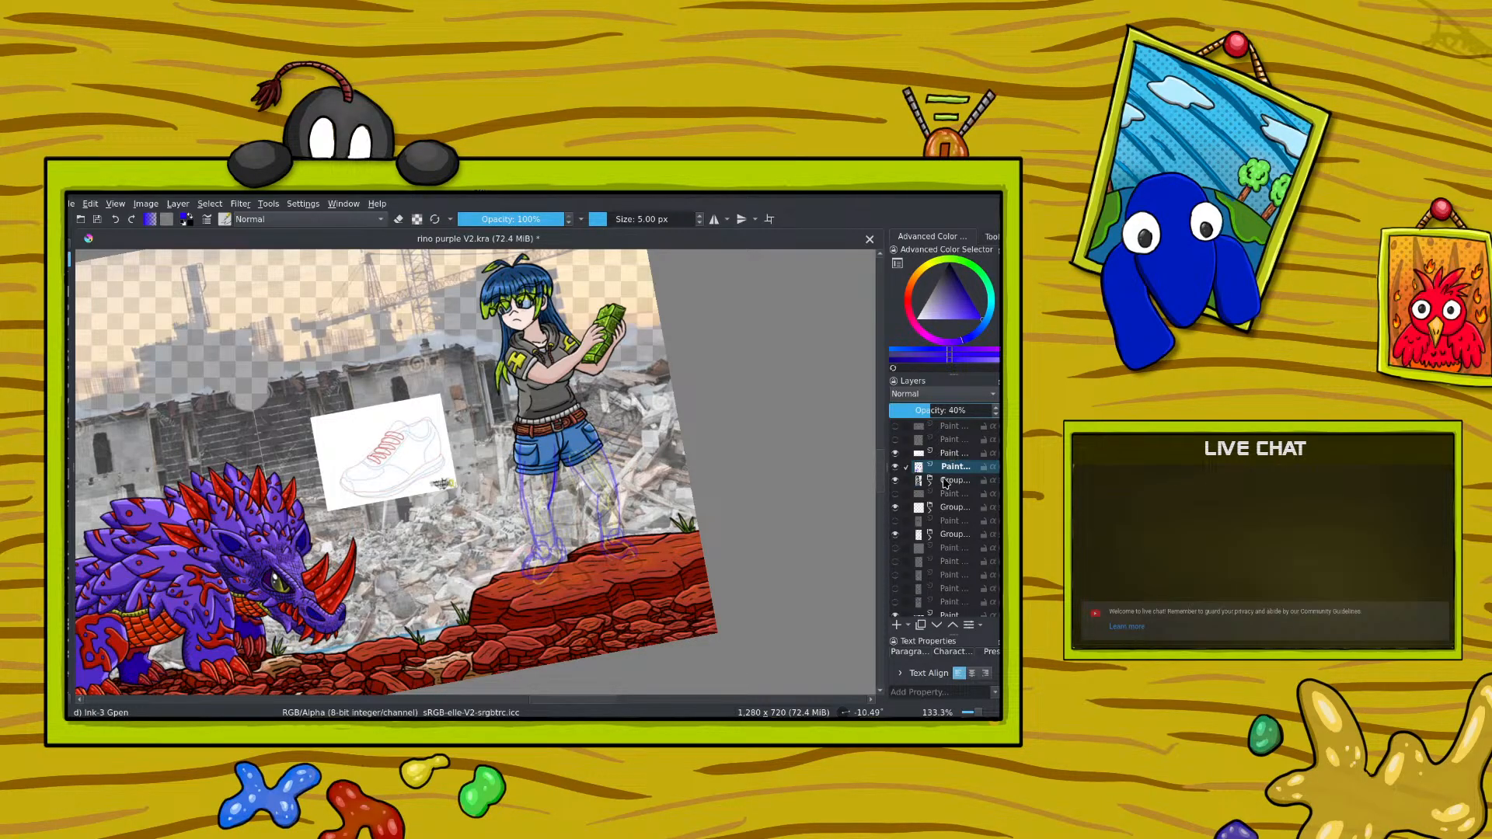
{"action": "left_click", "coordinate": [896, 625]}
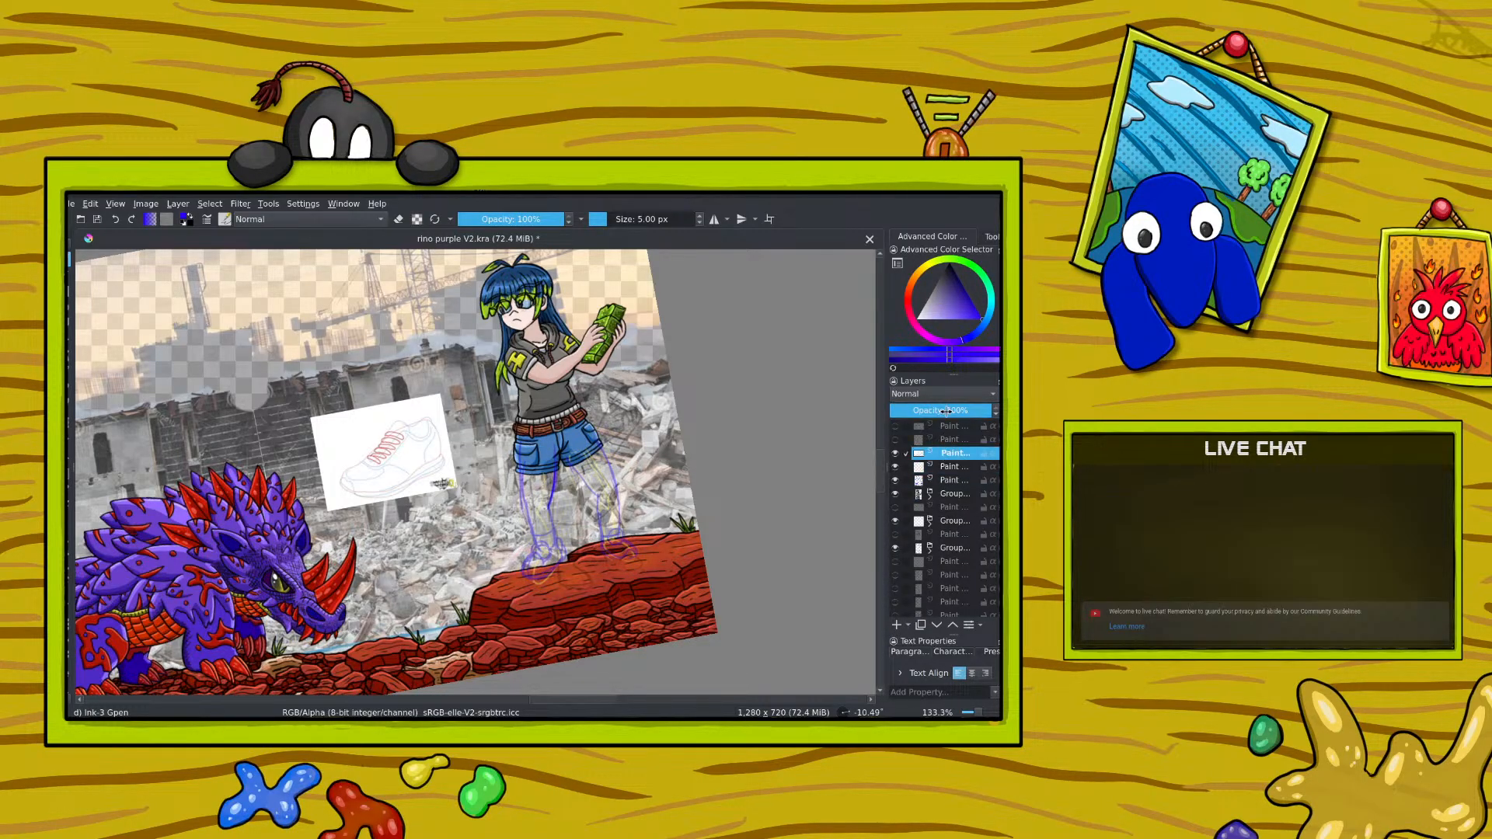
{"action": "left_click", "coordinate": [949, 466]}
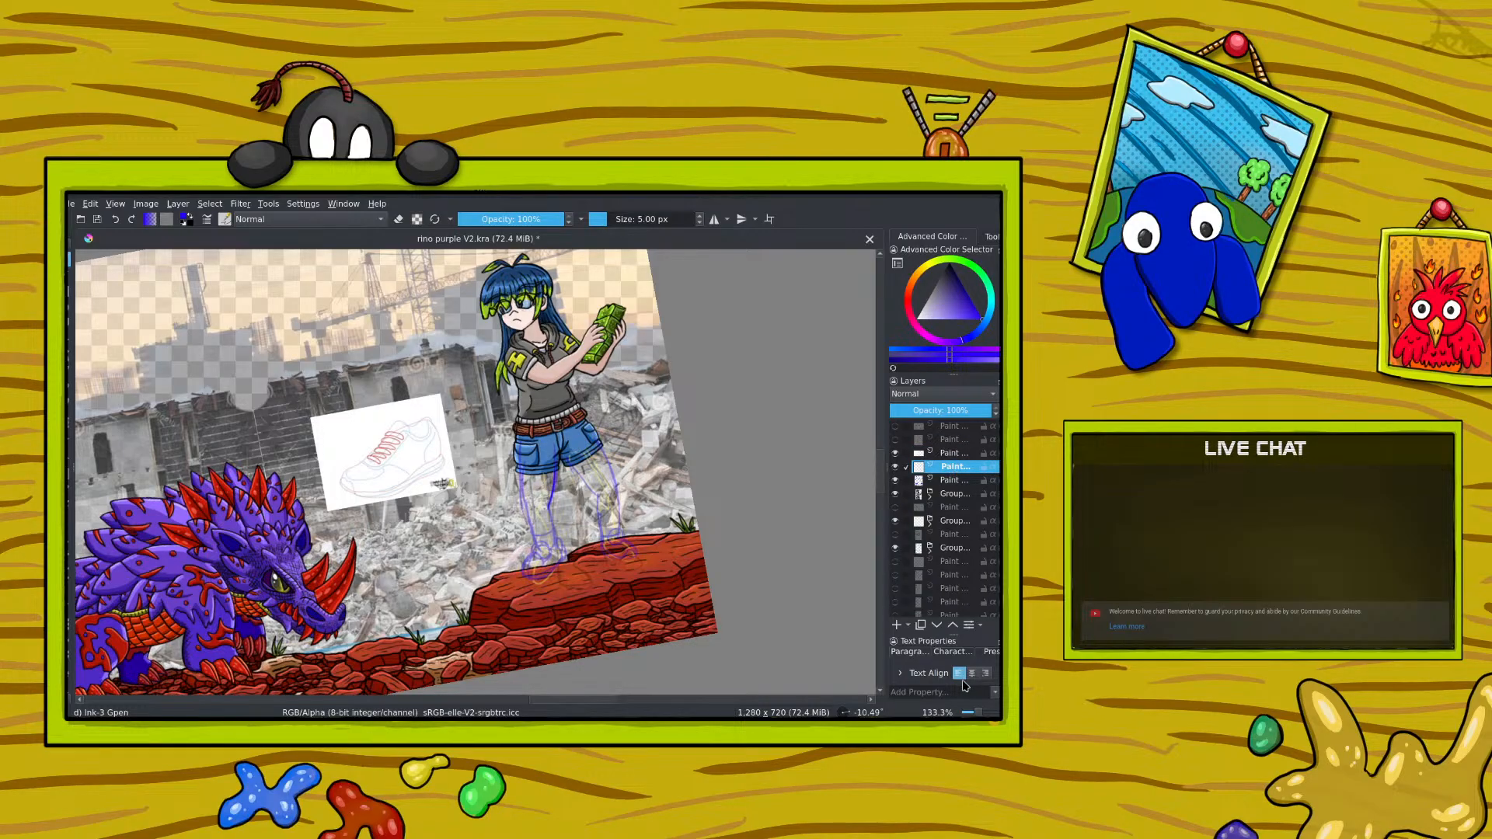
Step: Pick a dark yellow and sketch the girl's first leg over the blue guide on the new layer
{"action": "left_click_drag", "start_coordinate": [977, 712], "coordinate": [980, 713]}
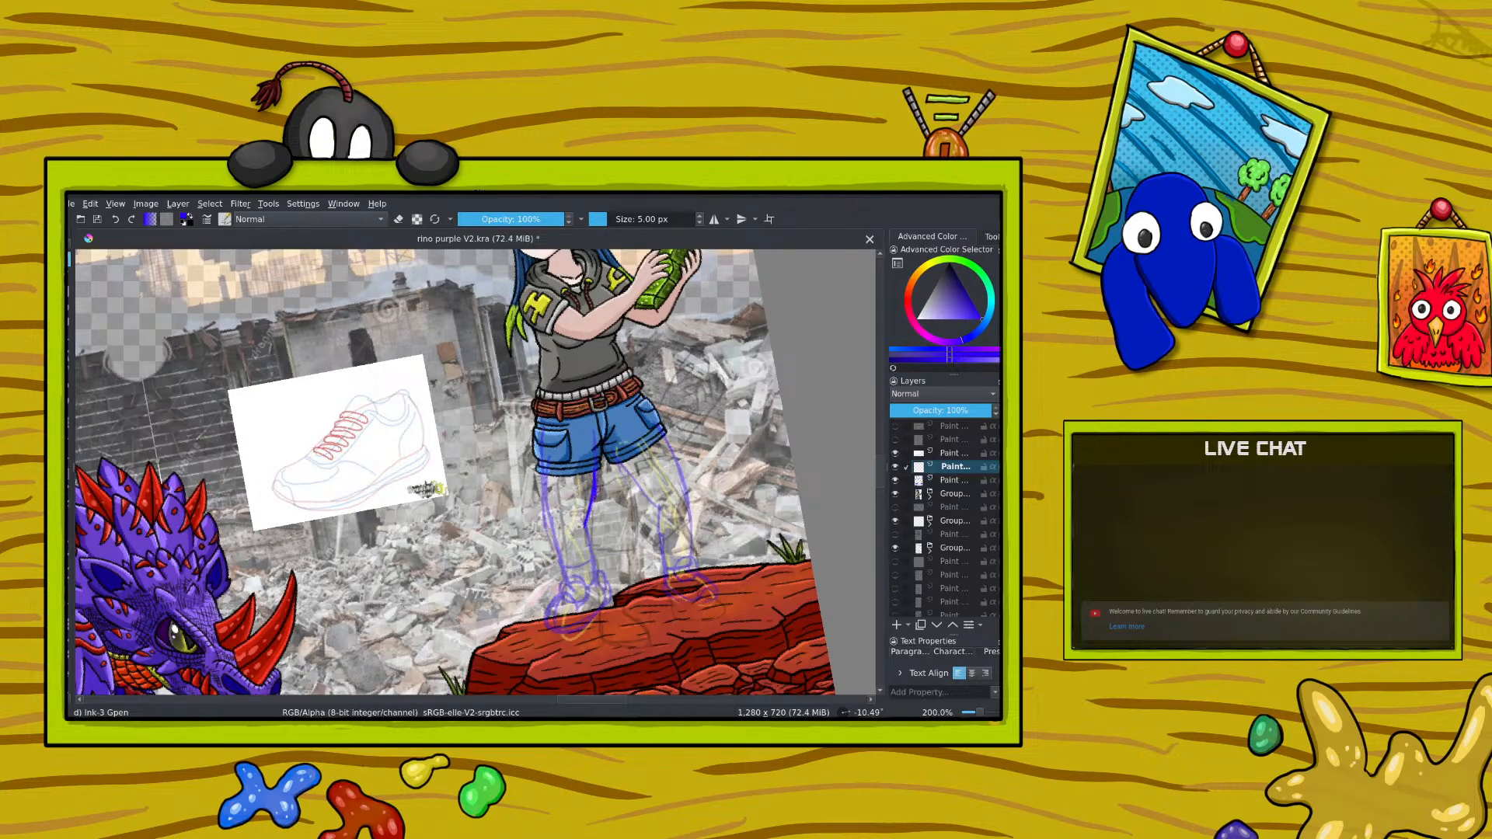
{"action": "right_click", "coordinate": [532, 514]}
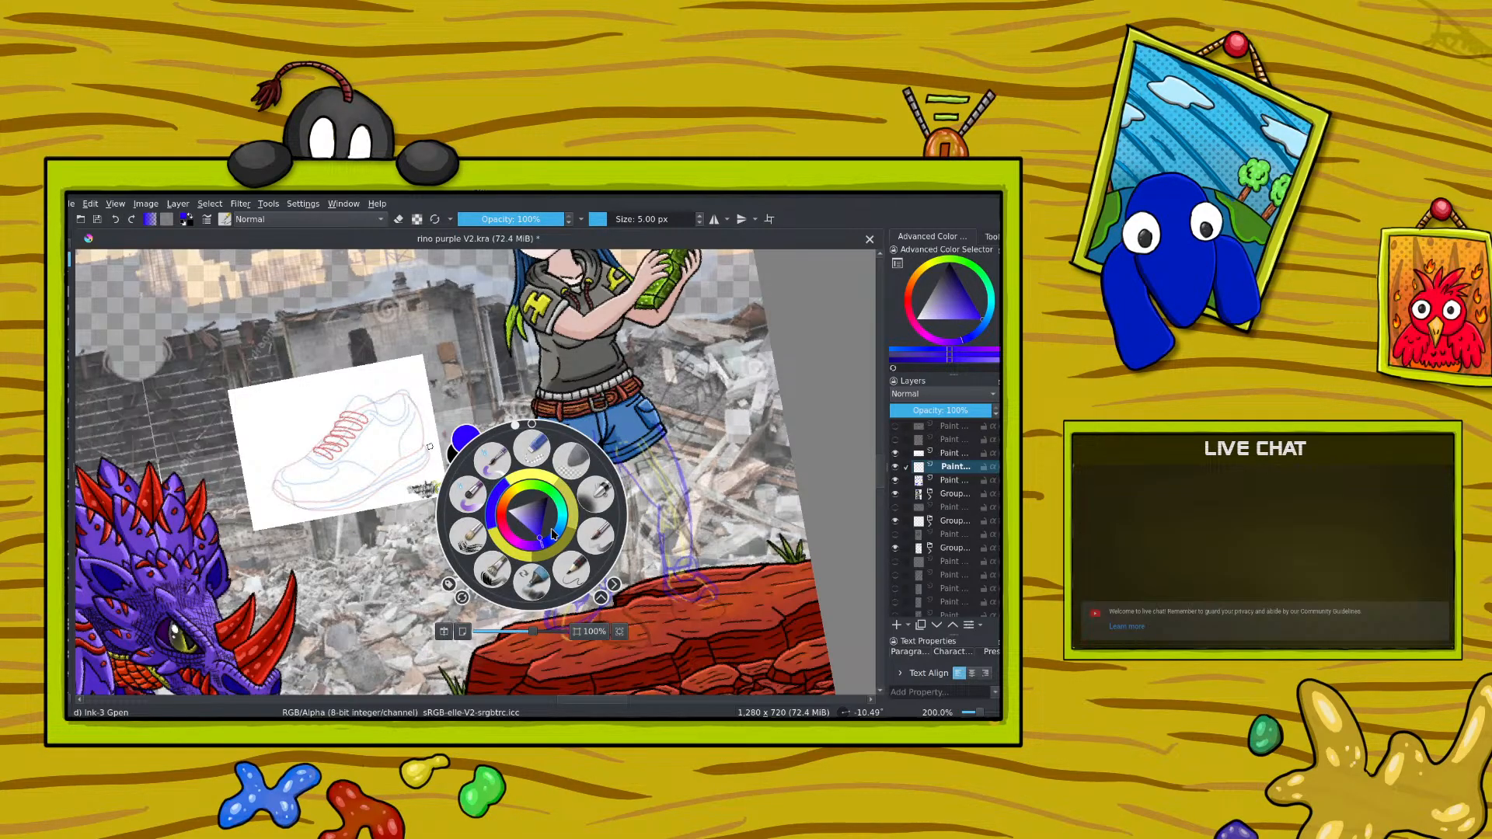
{"action": "left_click", "coordinate": [545, 543]}
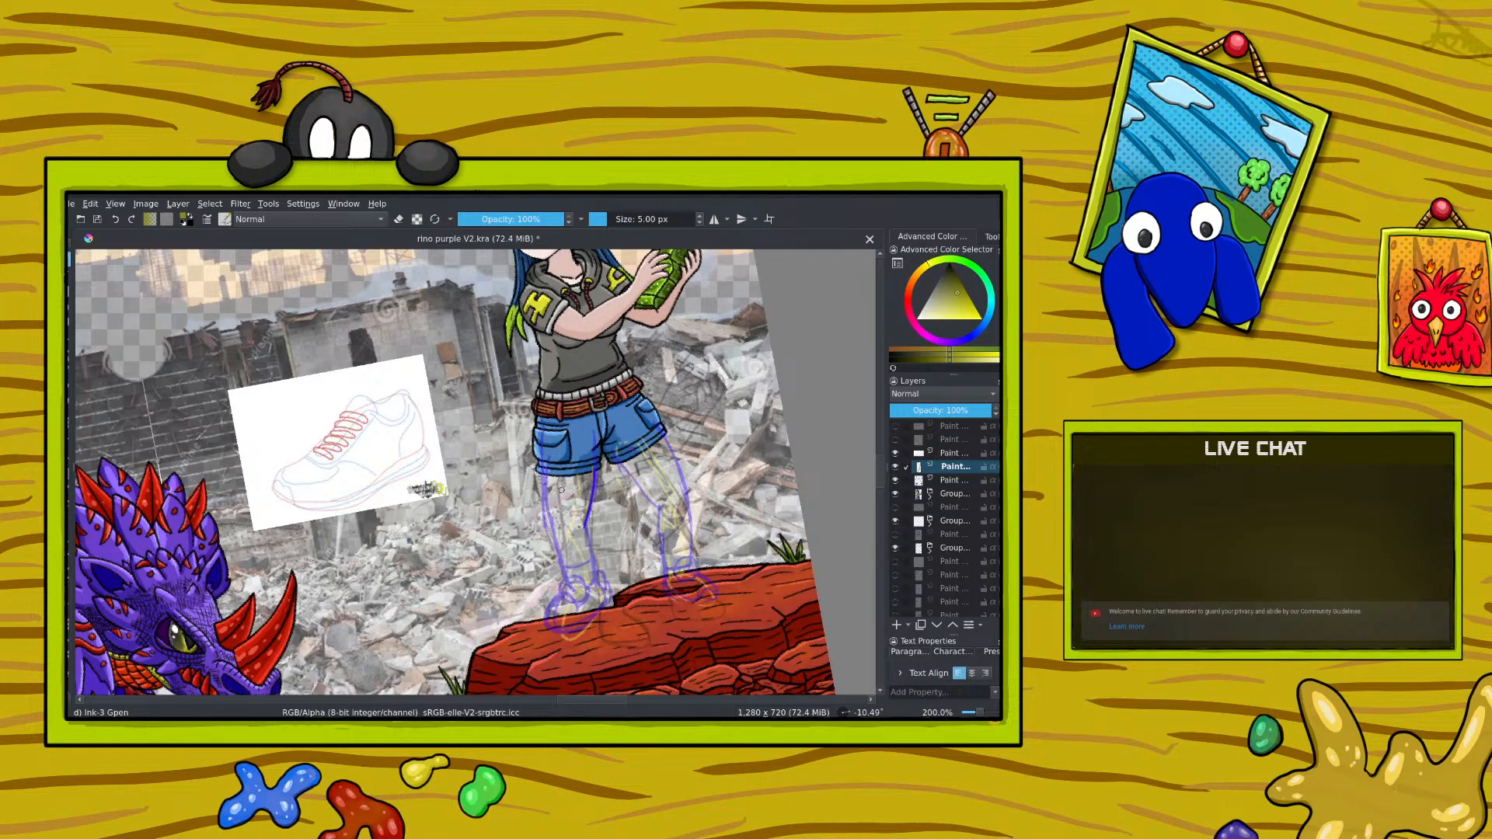
{"action": "left_click_drag", "start_coordinate": [558, 506], "coordinate": [556, 529]}
Step: Erase the dark yellow lines of the first leg from the new layer
{"action": "left_click", "coordinate": [952, 453]}
{"action": "key", "text": "e"}
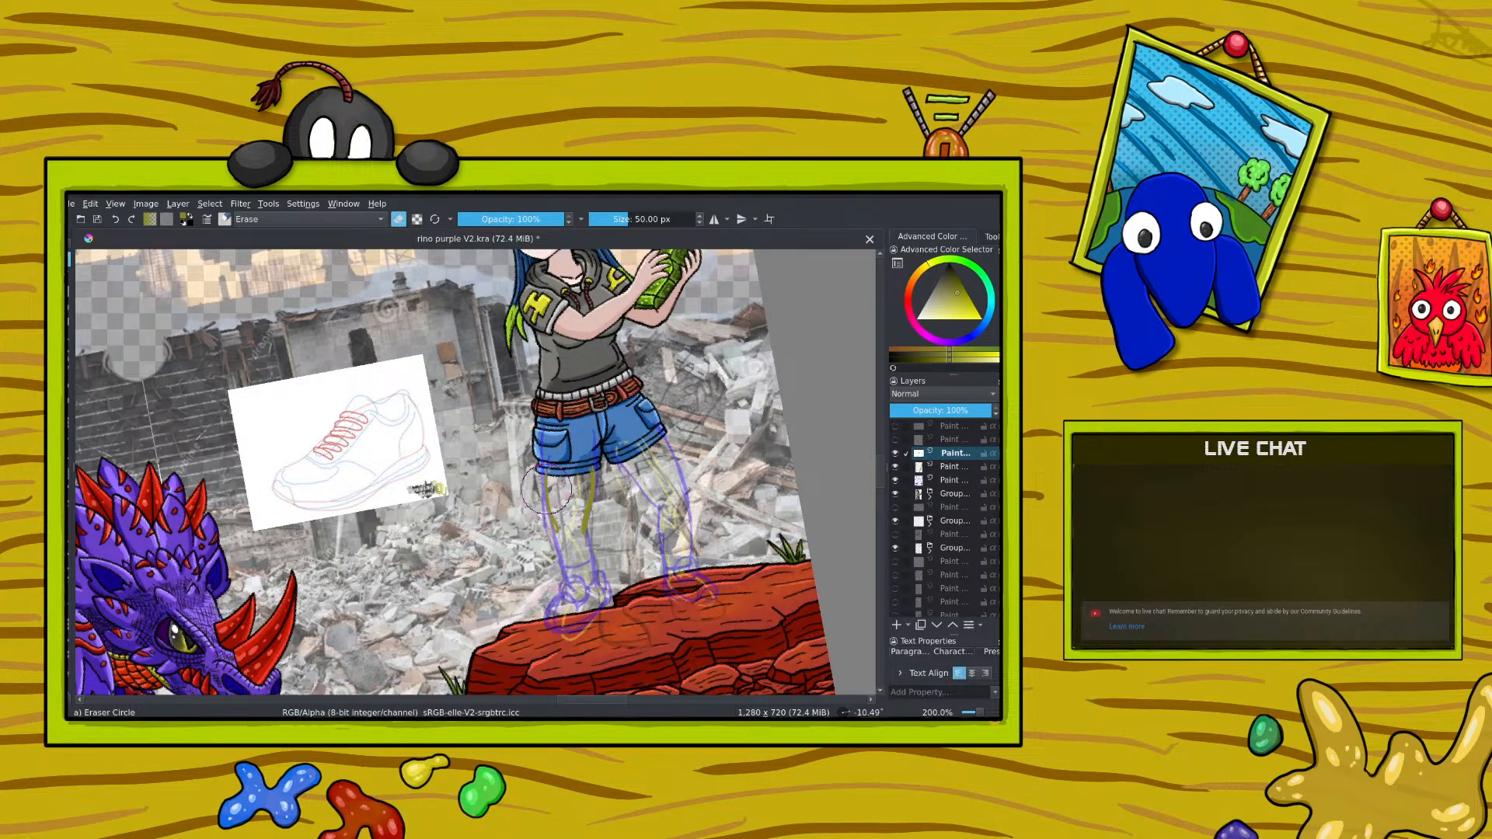
{"action": "key", "text": "Page_Down"}
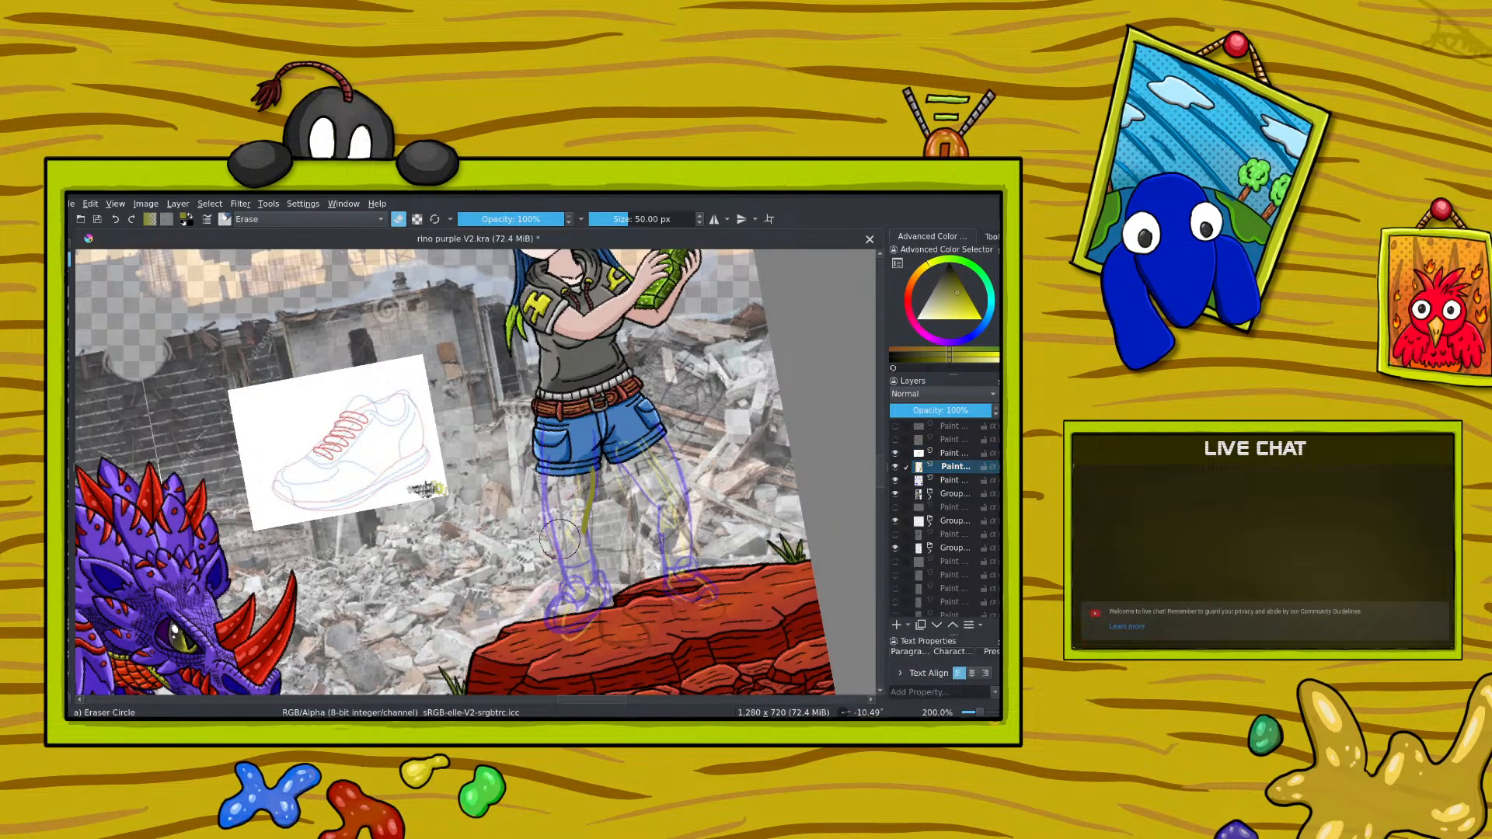
{"action": "left_click_drag", "start_coordinate": [559, 538], "coordinate": [562, 589]}
Step: Redraw the first leg and foot in dark yellow over the blue sketch, erase the excess lines, and return to drawing
{"action": "key", "text": "ctrl+minus"}
{"action": "key", "text": "ctrl+minus"}
{"action": "key", "text": "ctrl+minus"}
{"action": "key", "text": "ctrl+plus"}
{"action": "key", "text": "ctrl+plus"}
{"action": "key", "text": "slash"}
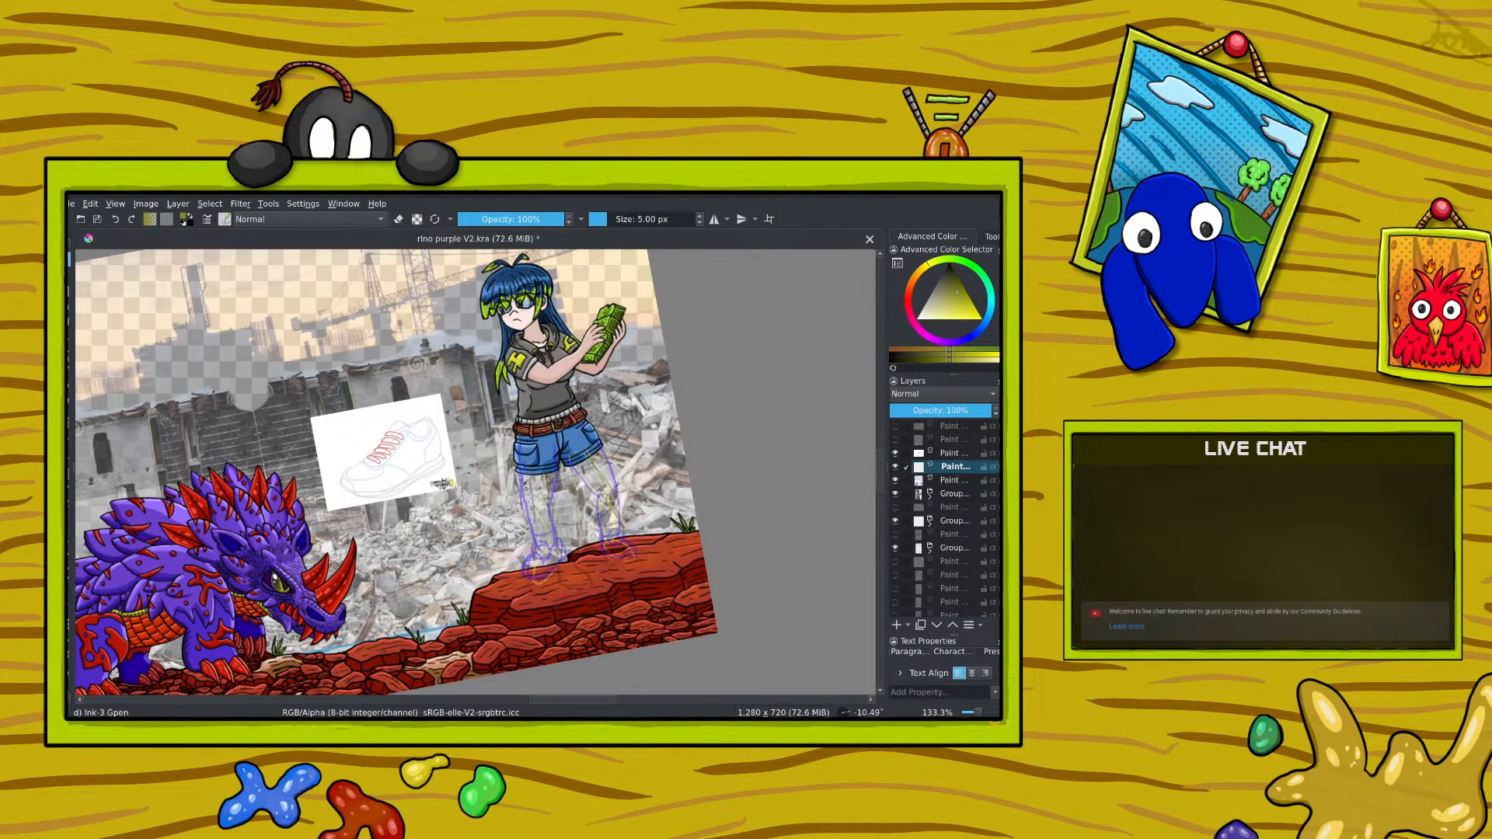
{"action": "mouse_move", "coordinate": [520, 476]}
{"action": "left_mouse_down"}
{"action": "mouse_move", "coordinate": [530, 513]}
{"action": "mouse_move", "coordinate": [551, 509]}
{"action": "left_mouse_up"}
{"action": "key", "text": "e"}
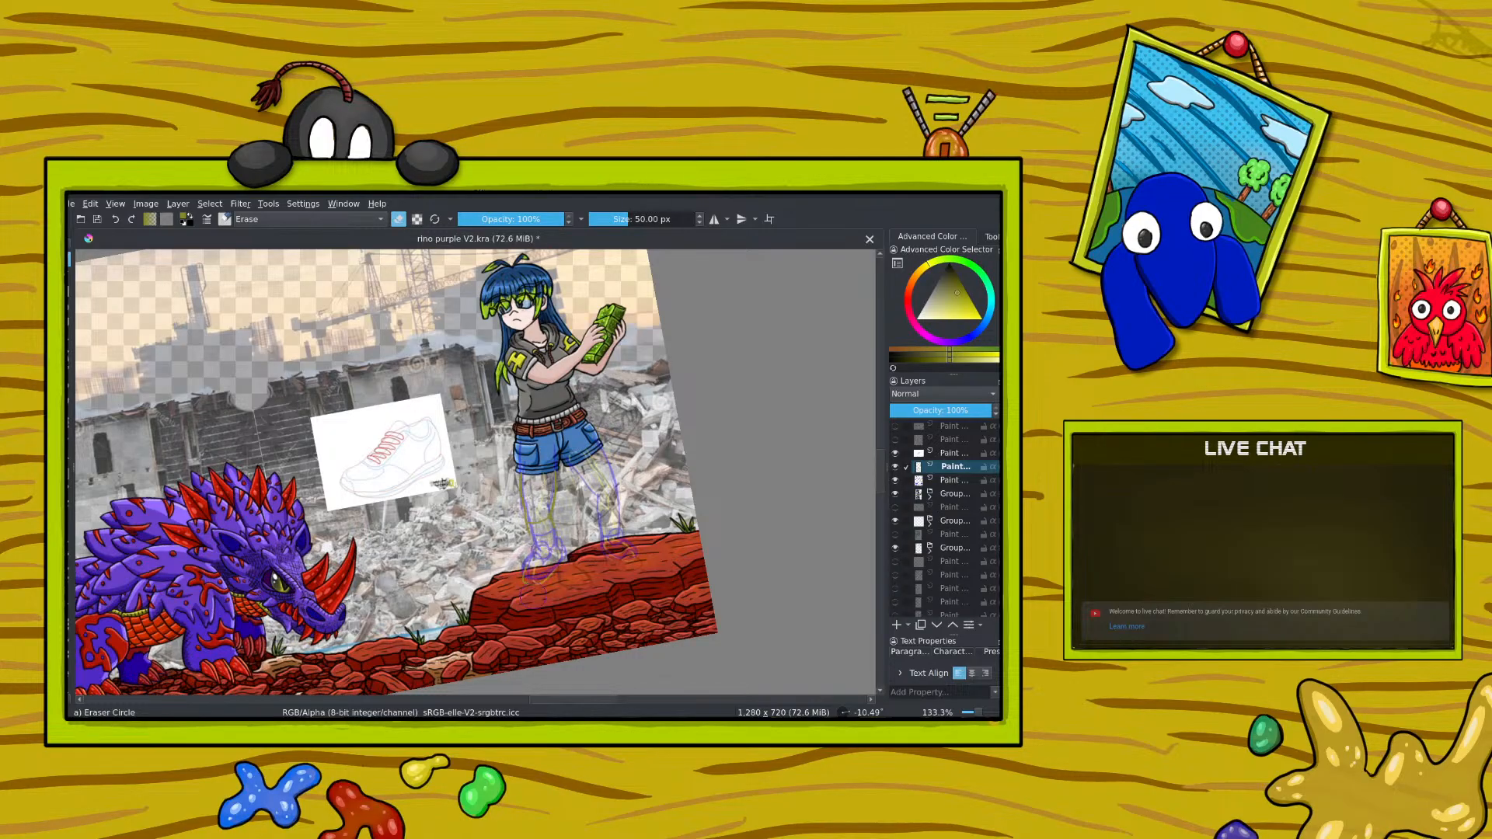
{"action": "left_click_drag", "start_coordinate": [548, 594], "coordinate": [569, 574]}
{"action": "key", "text": "e"}
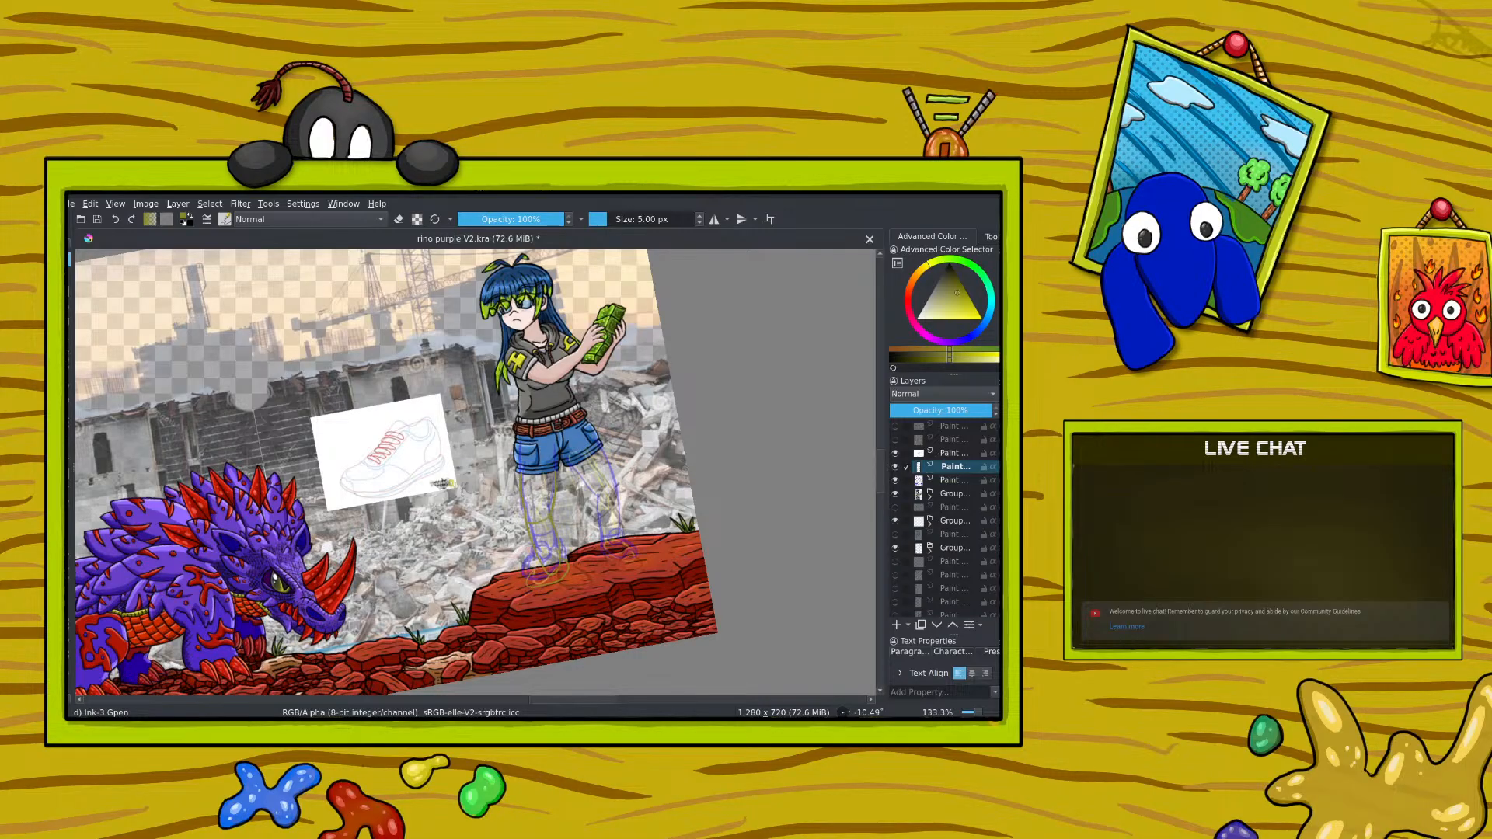
Step: Pick black and outline the girl's legs and first shoe over the sketch, undoing and redrawing unsatisfactory strokes
{"action": "right_click", "coordinate": [490, 358]}
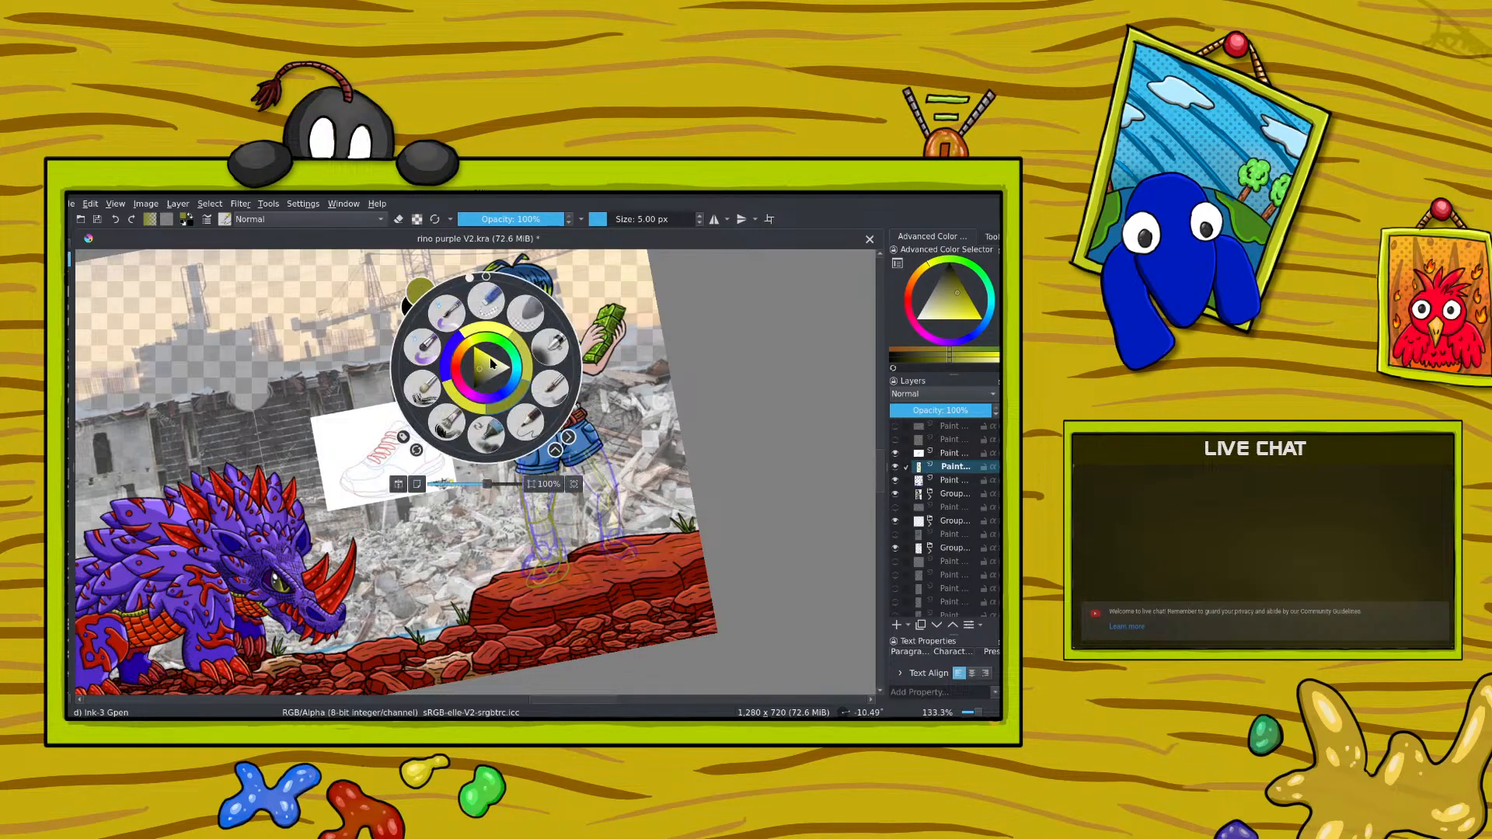
{"action": "left_click", "coordinate": [437, 311]}
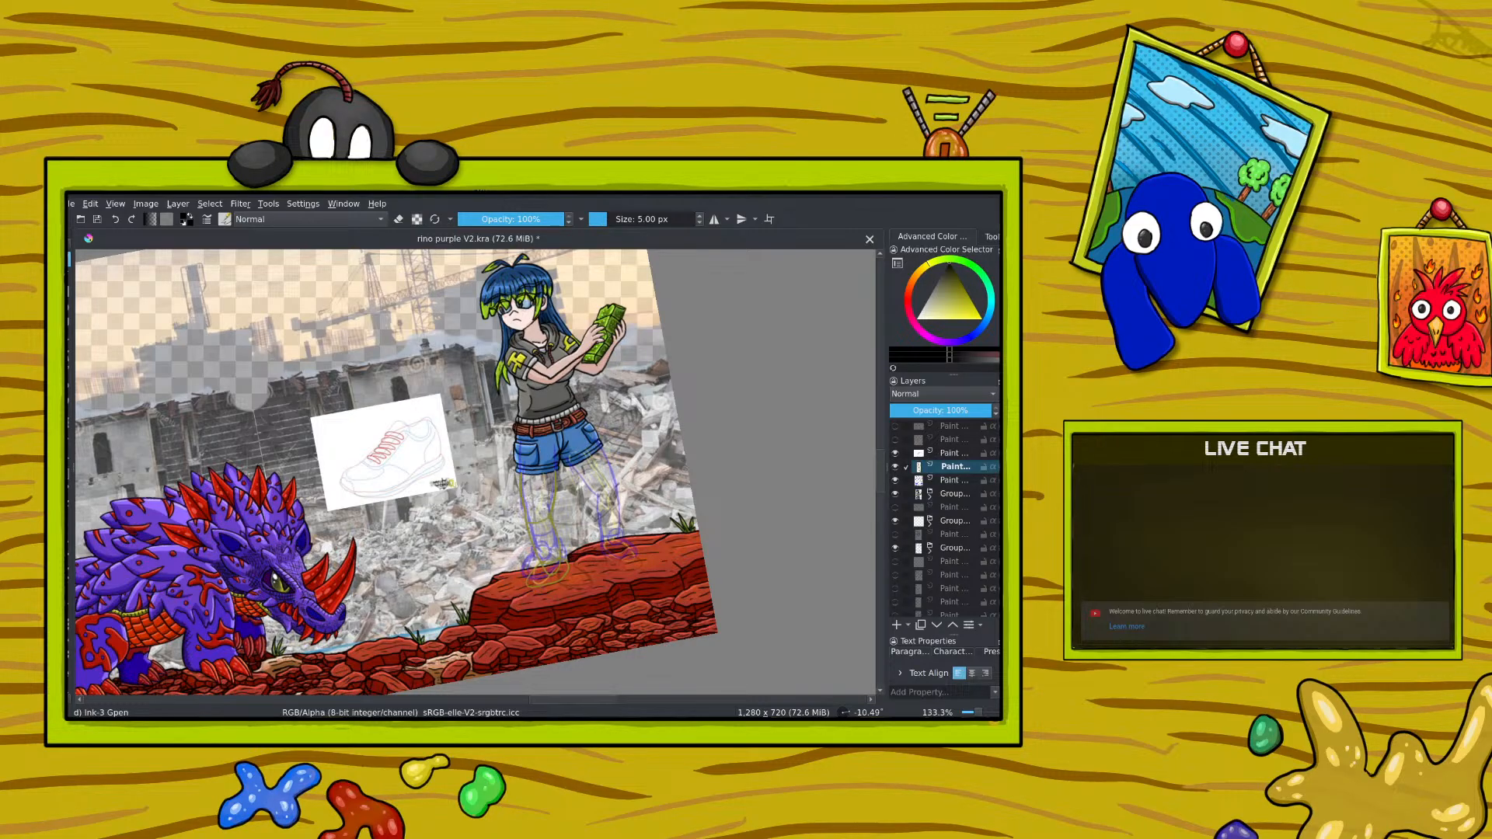
{"action": "left_click_drag", "start_coordinate": [533, 433], "coordinate": [548, 557]}
{"action": "mouse_move", "coordinate": [564, 426]}
{"action": "left_mouse_down"}
{"action": "mouse_move", "coordinate": [609, 483]}
{"action": "mouse_move", "coordinate": [609, 532]}
{"action": "left_mouse_up"}
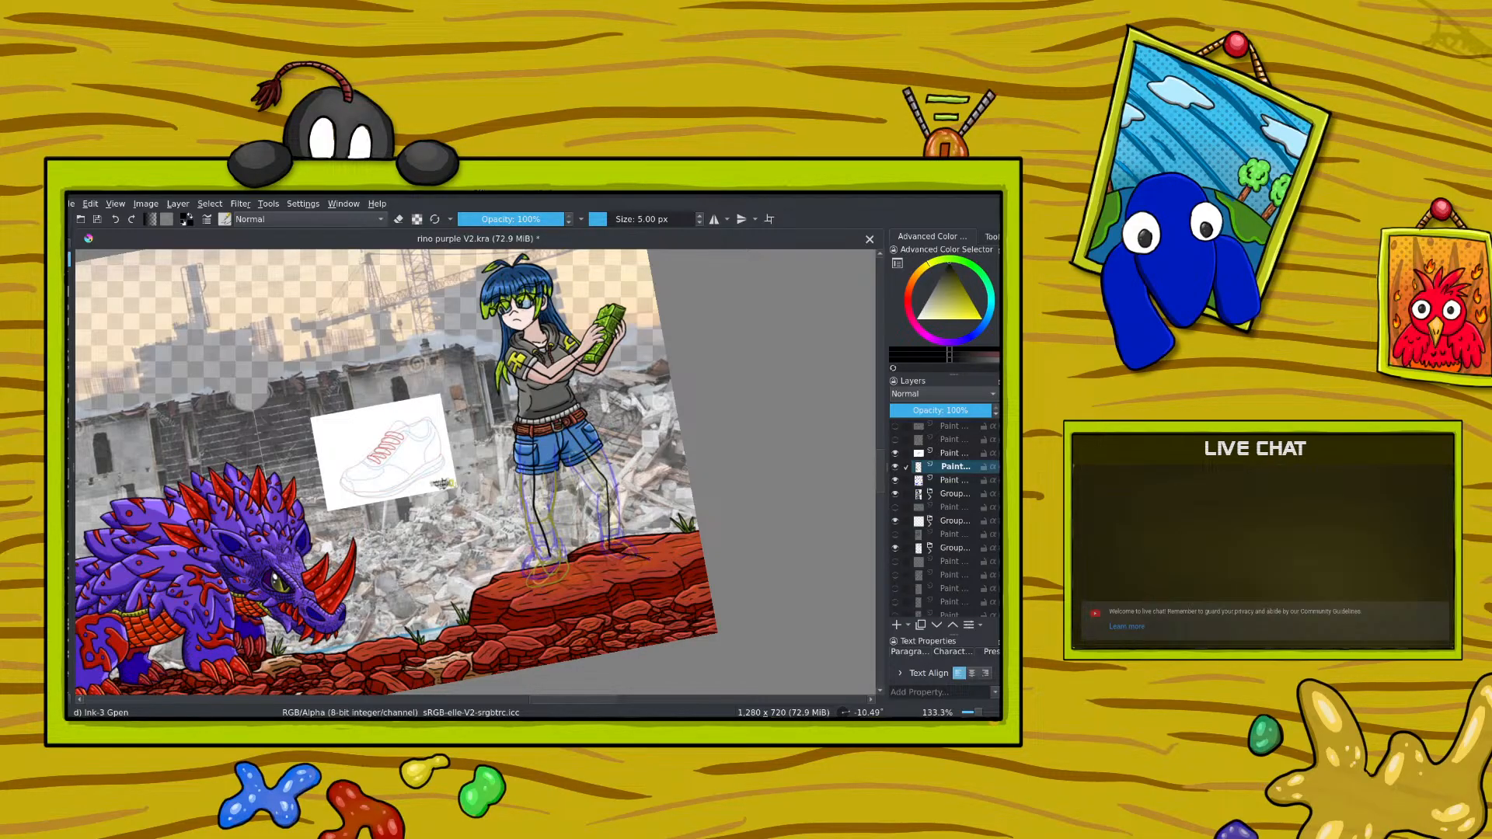
{"action": "left_click", "coordinate": [116, 219]}
{"action": "left_click_drag", "start_coordinate": [595, 471], "coordinate": [614, 548]}
{"action": "left_click", "coordinate": [115, 220]}
{"action": "left_click_drag", "start_coordinate": [549, 556], "coordinate": [535, 570]}
Step: Add a new paint layer and draw the remaining leg contours and the second shoe in black, redoing the second leg's stroke
{"action": "left_click", "coordinate": [897, 625]}
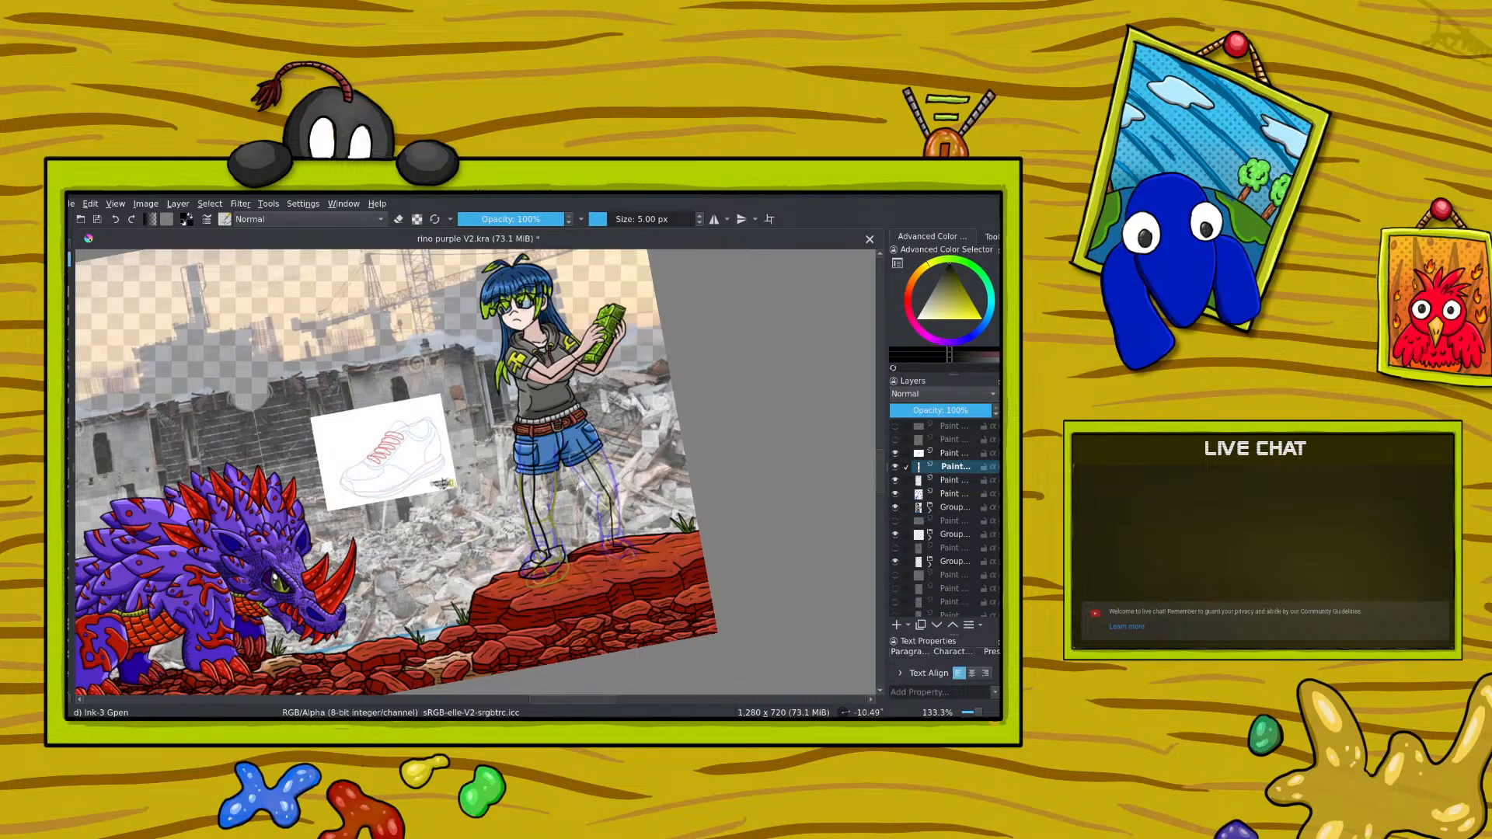
{"action": "left_click_drag", "start_coordinate": [551, 523], "coordinate": [562, 538]}
{"action": "left_click_drag", "start_coordinate": [553, 446], "coordinate": [559, 501]}
{"action": "mouse_move", "coordinate": [575, 463]}
{"action": "left_mouse_down"}
{"action": "mouse_move", "coordinate": [621, 505]}
{"action": "mouse_move", "coordinate": [618, 533]}
{"action": "left_mouse_up"}
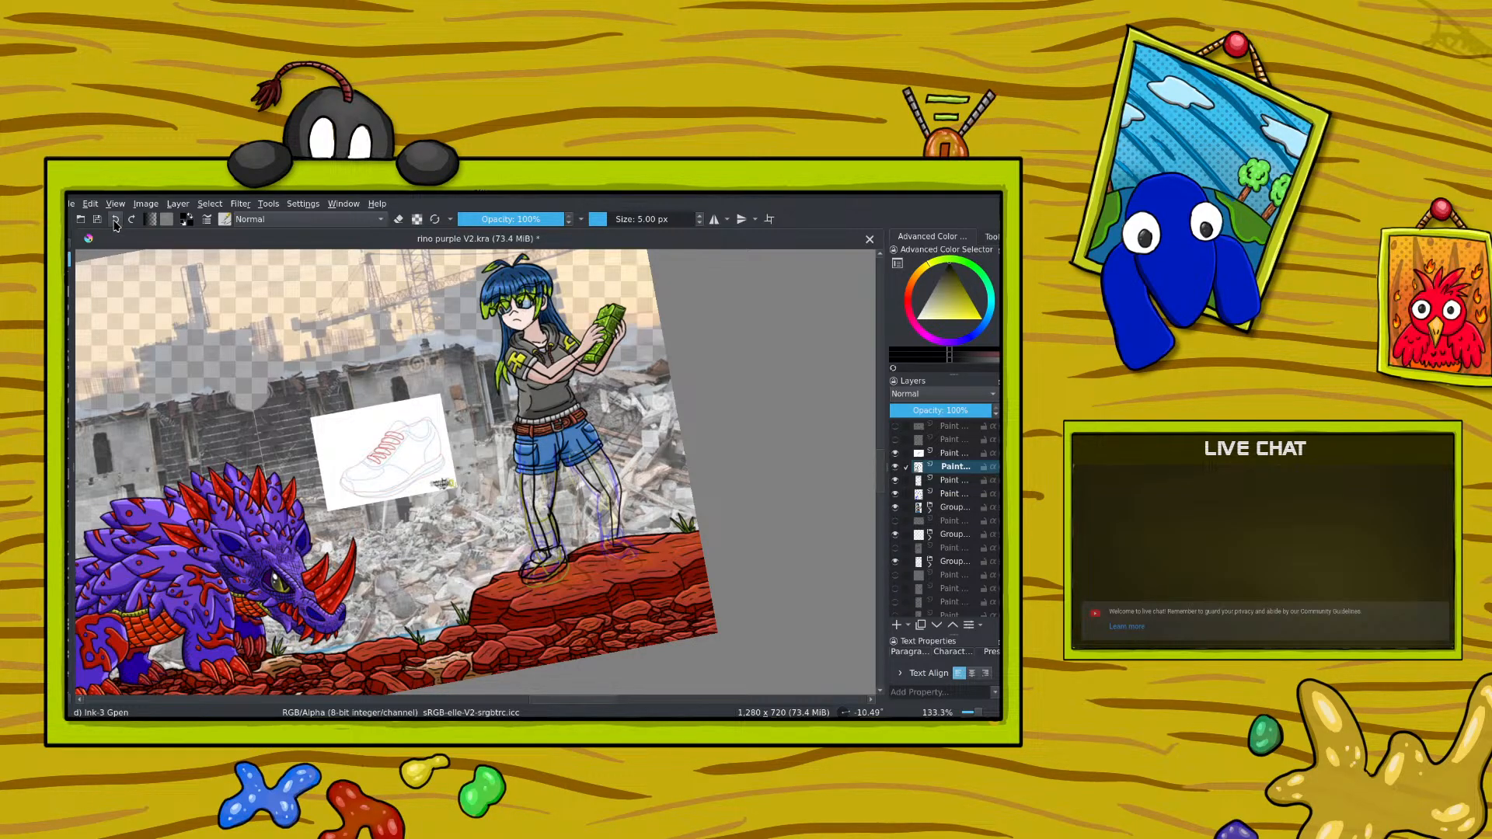
{"action": "left_click", "coordinate": [115, 220]}
{"action": "mouse_move", "coordinate": [573, 465]}
{"action": "left_mouse_down"}
{"action": "mouse_move", "coordinate": [597, 507]}
{"action": "mouse_move", "coordinate": [611, 476]}
{"action": "mouse_move", "coordinate": [618, 538]}
{"action": "mouse_move", "coordinate": [604, 548]}
{"action": "left_mouse_up"}
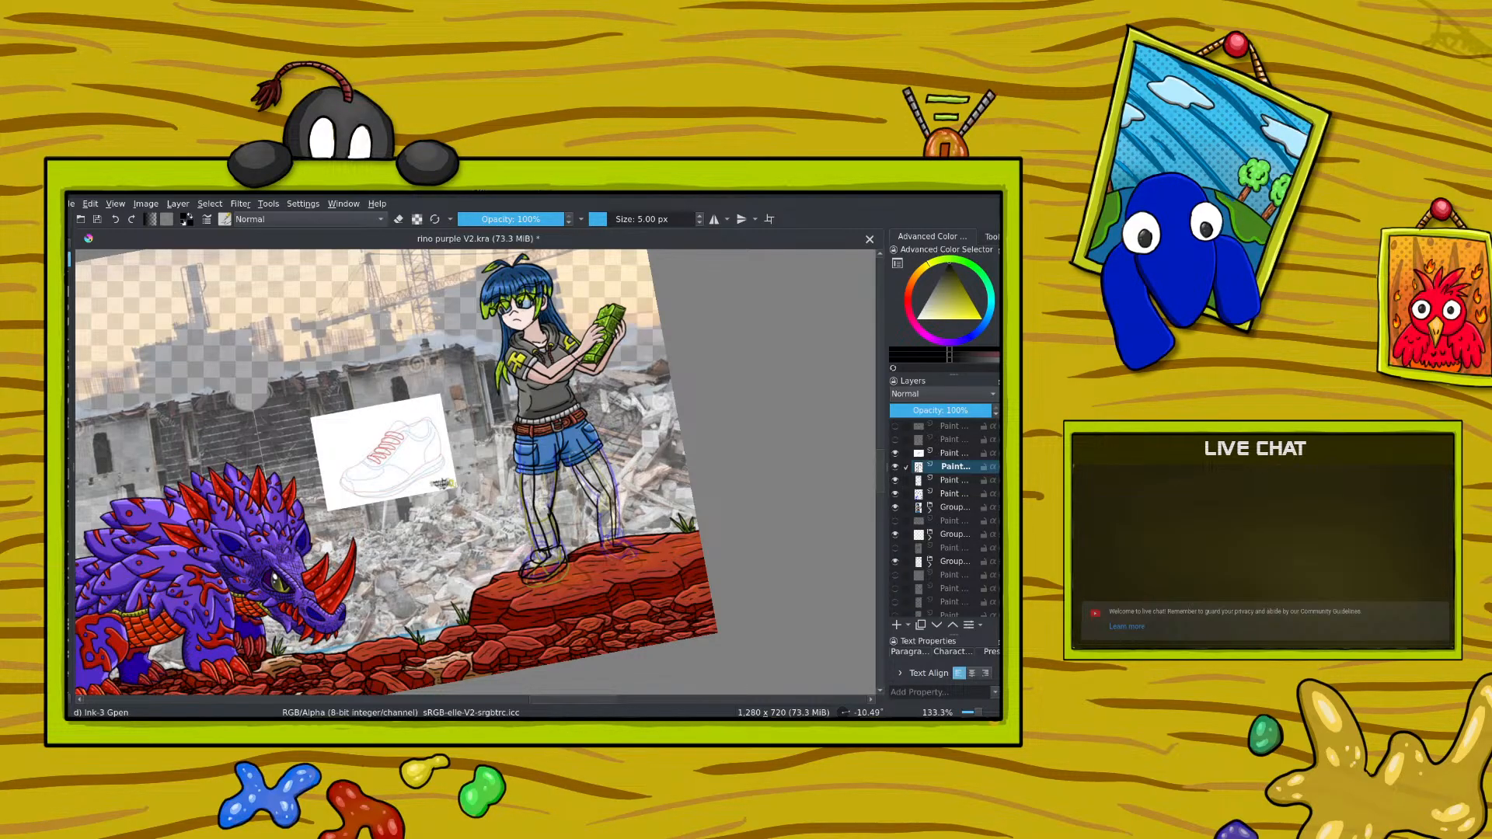
{"action": "mouse_move", "coordinate": [613, 488]}
{"action": "left_mouse_down"}
{"action": "mouse_move", "coordinate": [622, 532]}
{"action": "mouse_move", "coordinate": [645, 536]}
{"action": "left_mouse_up"}
Step: Erase the excess black lines over the shorts and lower the black leg layer's opacity to 55%
{"action": "left_click", "coordinate": [398, 219]}
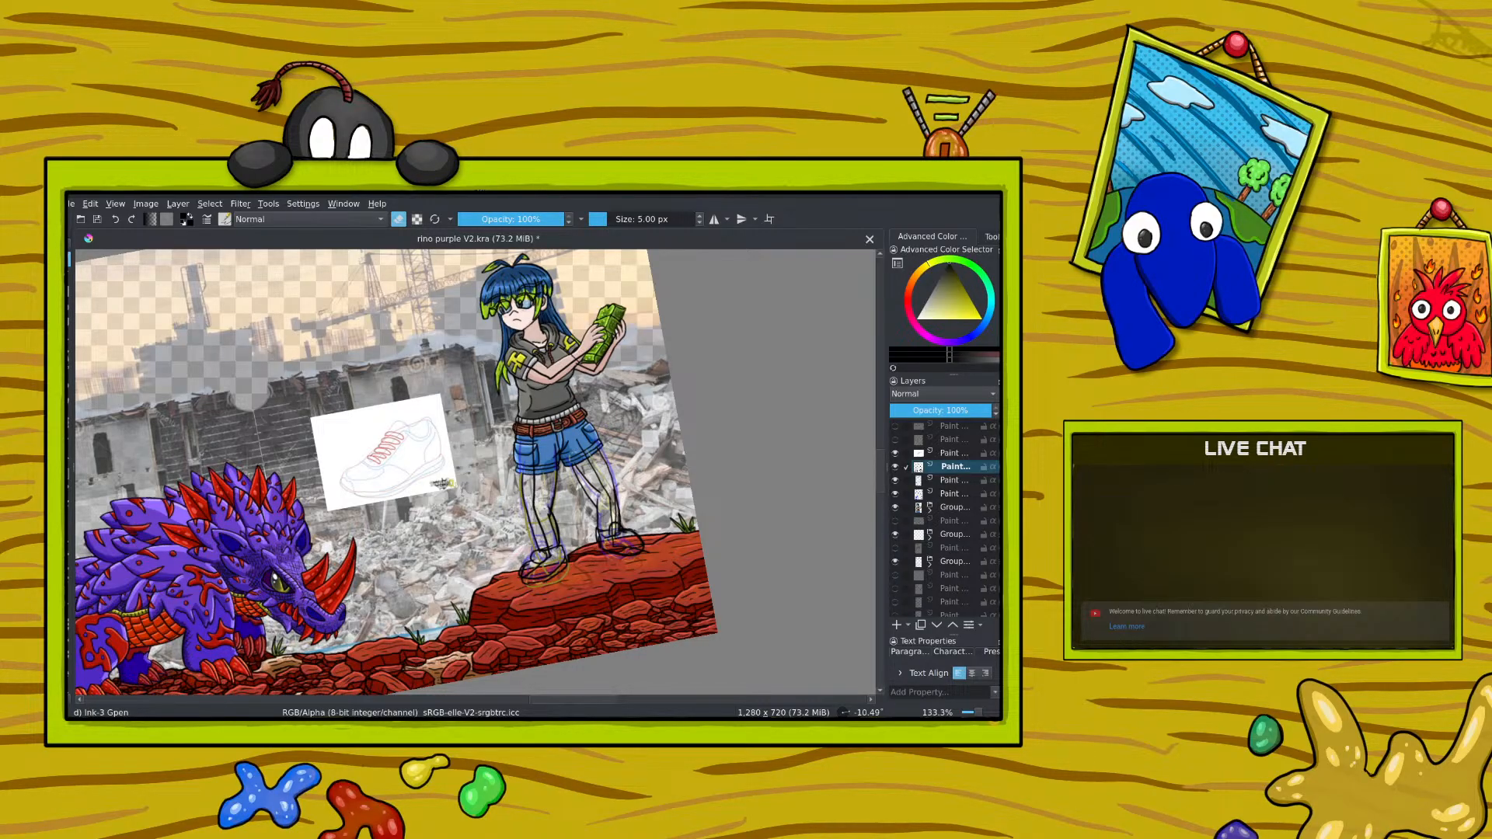
{"action": "key", "text": "slash"}
{"action": "mouse_move", "coordinate": [597, 458]}
{"action": "left_mouse_down"}
{"action": "mouse_move", "coordinate": [603, 517]}
{"action": "mouse_move", "coordinate": [600, 478]}
{"action": "mouse_move", "coordinate": [586, 479]}
{"action": "mouse_move", "coordinate": [594, 450]}
{"action": "left_mouse_up"}
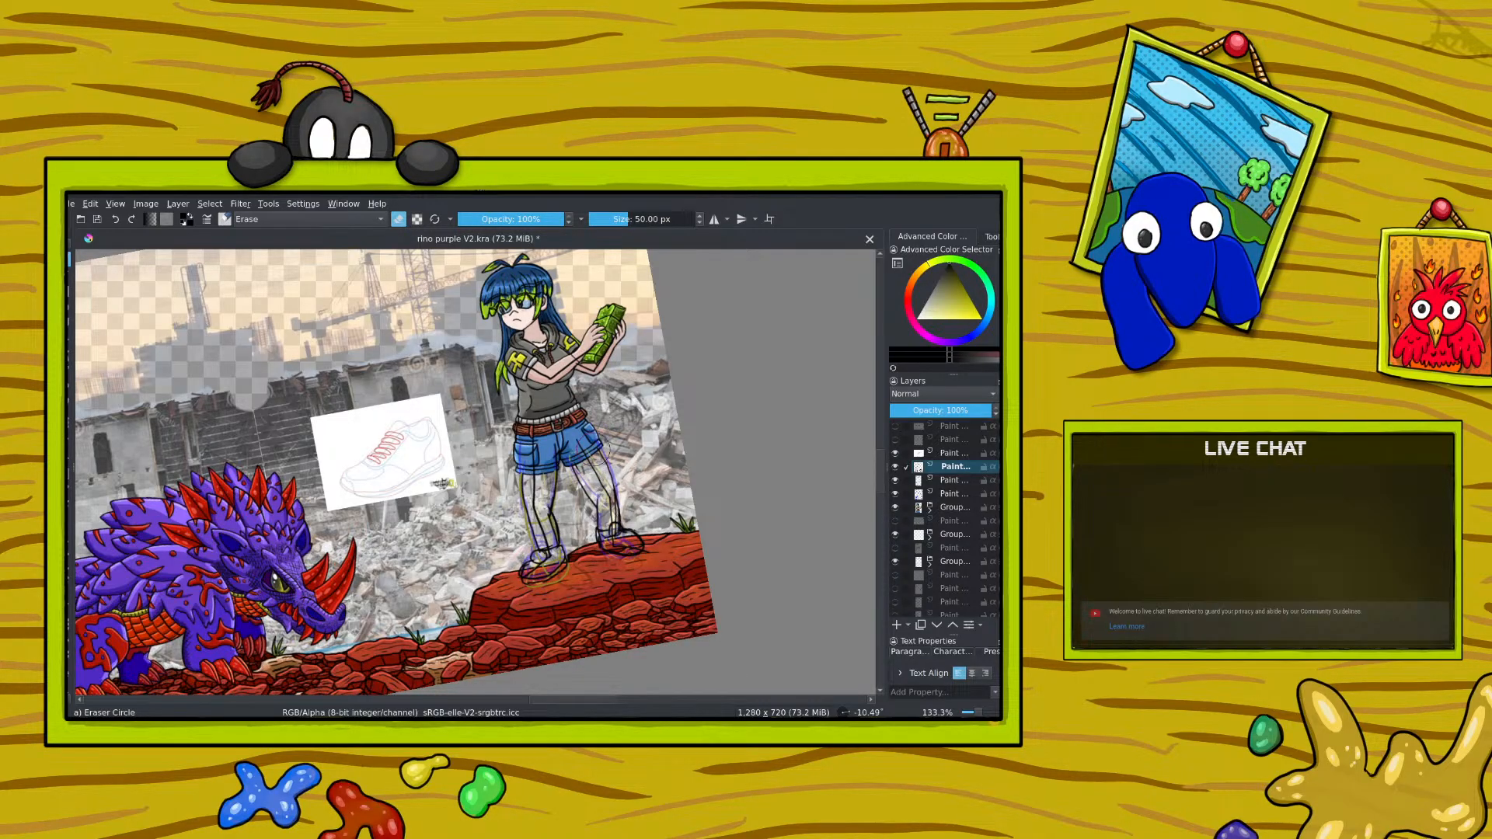
{"action": "left_click", "coordinate": [946, 410]}
{"action": "key", "text": "slash"}
Step: Hide the blue leg sketch layer and the earlier yellow and black sketch layer, and add a new paint layer
{"action": "left_click", "coordinate": [895, 494]}
{"action": "left_click", "coordinate": [894, 506]}
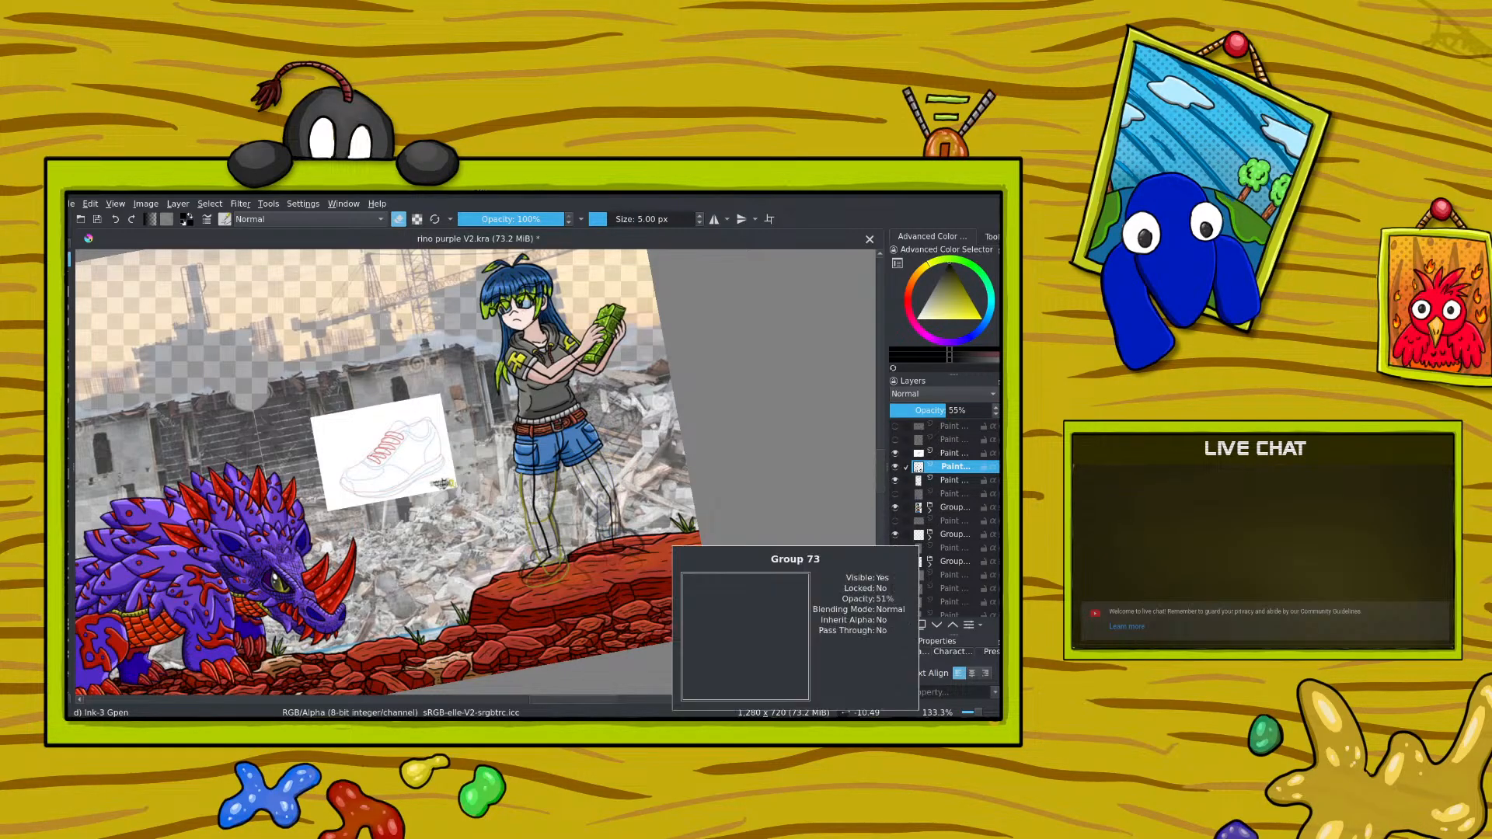
{"action": "left_click", "coordinate": [894, 480]}
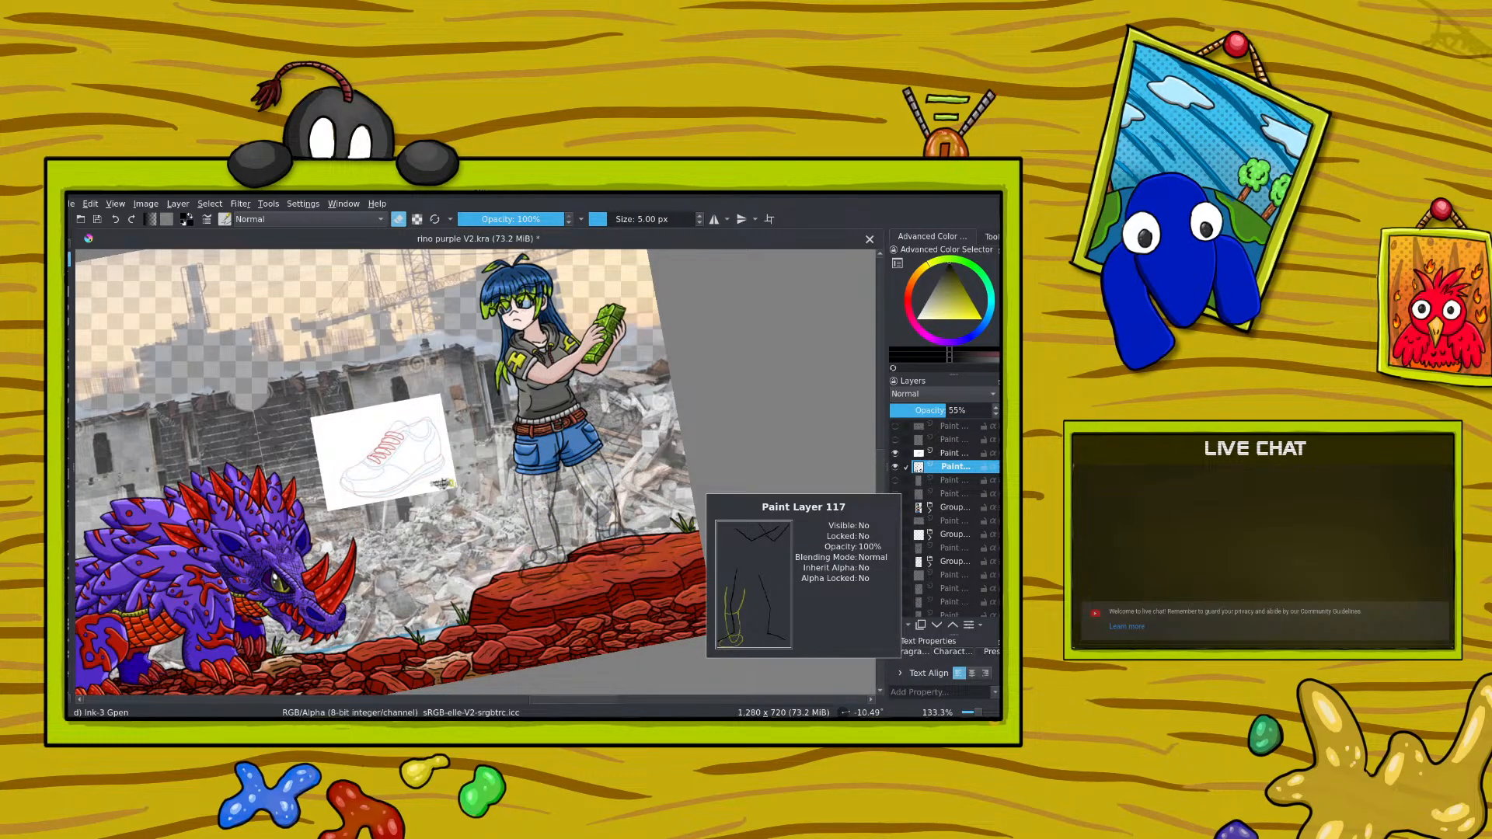
{"action": "left_click", "coordinate": [898, 626]}
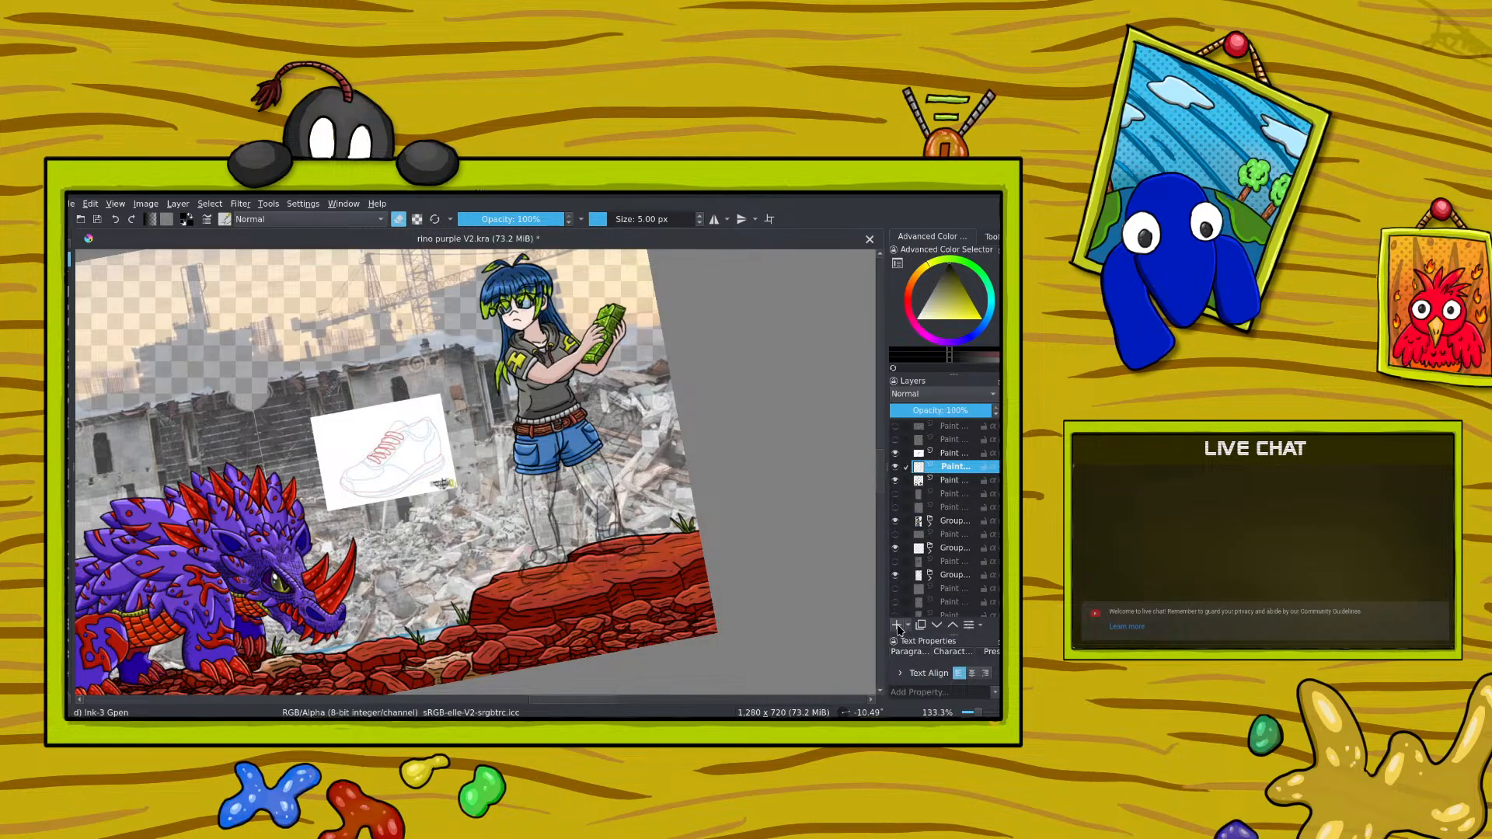
Step: Pick bright yellow, return to drawing mode, and sketch the first leg and shoe over the faded black sketch
{"action": "right_click", "coordinate": [523, 477]}
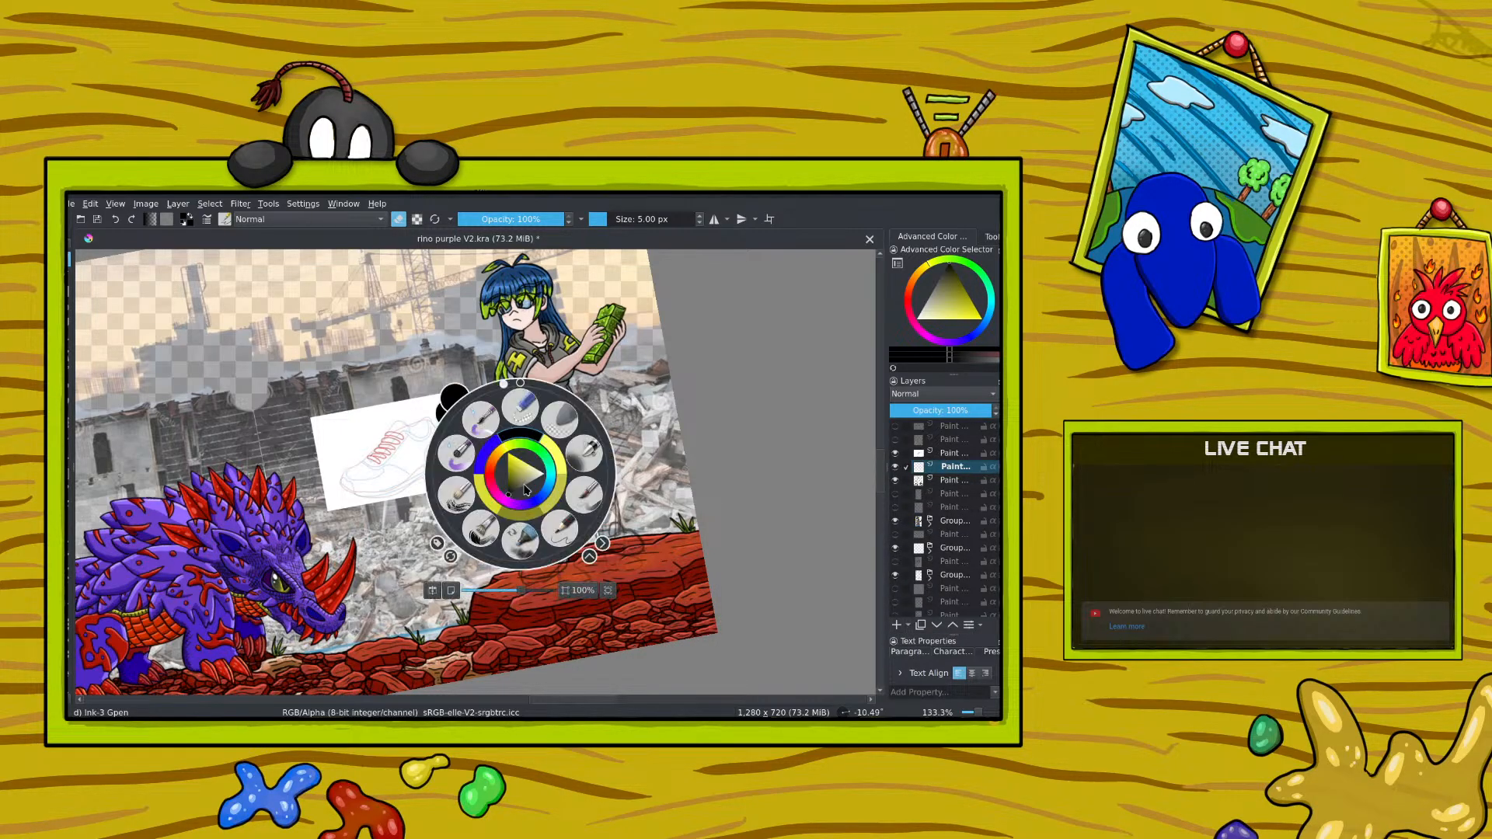
{"action": "left_click_drag", "start_coordinate": [506, 466], "coordinate": [507, 453]}
{"action": "right_click", "coordinate": [527, 481]}
{"action": "key", "text": "e"}
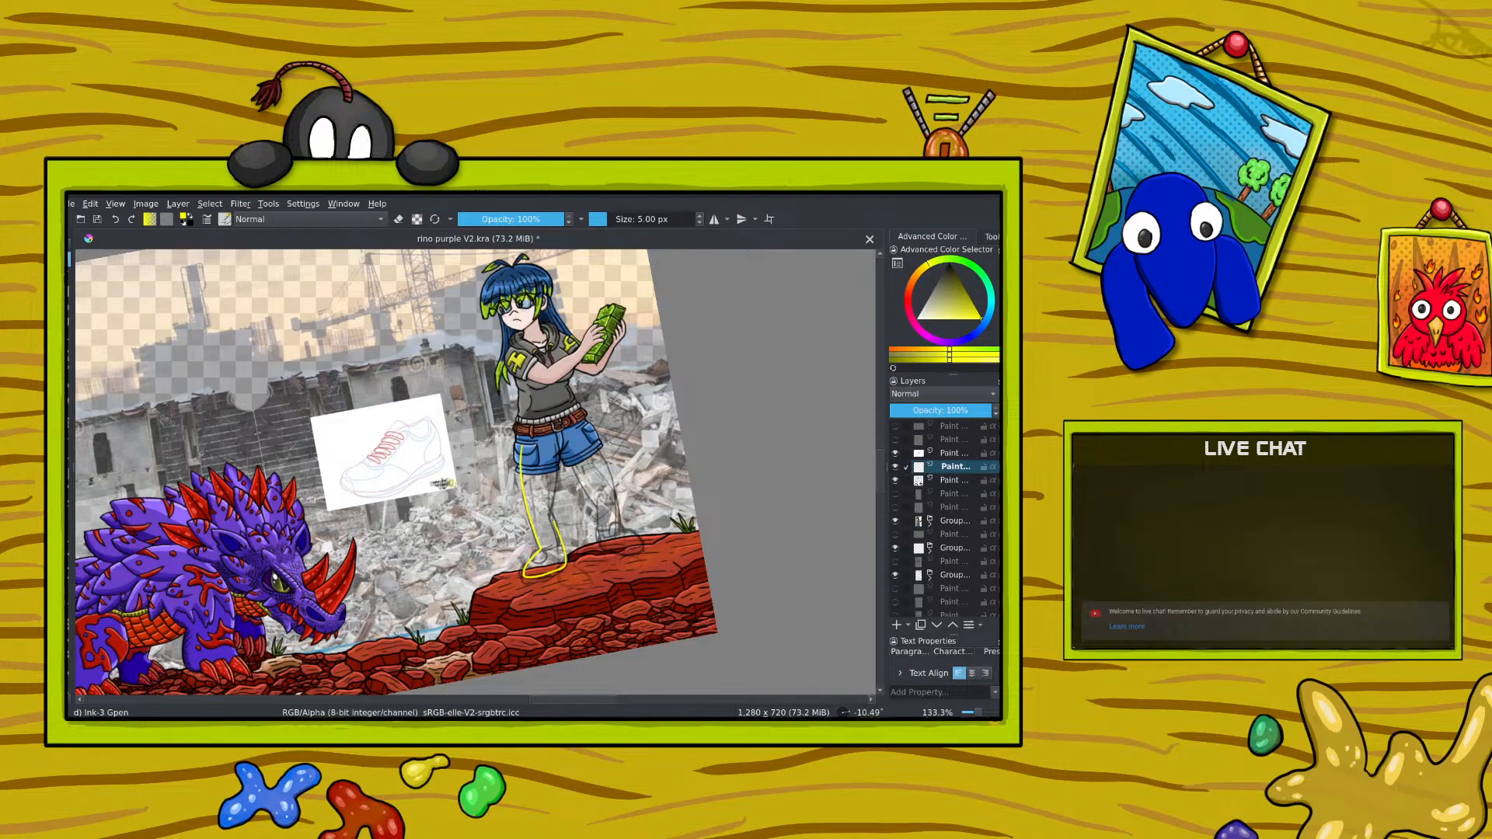
Step: Sketch the second leg's outer and inner contours in bright yellow, undoing and redrawing unsatisfactory strokes
{"action": "mouse_move", "coordinate": [556, 446]}
{"action": "left_mouse_down"}
{"action": "mouse_move", "coordinate": [555, 481]}
{"action": "mouse_move", "coordinate": [594, 511]}
{"action": "left_mouse_up"}
{"action": "left_click_drag", "start_coordinate": [588, 435], "coordinate": [611, 481]}
{"action": "left_click", "coordinate": [116, 220]}
{"action": "left_click", "coordinate": [116, 220]}
{"action": "left_click_drag", "start_coordinate": [594, 445], "coordinate": [617, 534]}
{"action": "left_click", "coordinate": [116, 220]}
{"action": "mouse_move", "coordinate": [594, 510]}
{"action": "left_mouse_down"}
{"action": "mouse_move", "coordinate": [597, 549]}
{"action": "mouse_move", "coordinate": [636, 553]}
{"action": "mouse_move", "coordinate": [610, 532]}
{"action": "left_mouse_up"}
{"action": "left_click", "coordinate": [116, 220]}
{"action": "left_click", "coordinate": [116, 220]}
{"action": "left_click", "coordinate": [116, 220]}
{"action": "left_click_drag", "start_coordinate": [577, 479], "coordinate": [594, 505]}
{"action": "left_click_drag", "start_coordinate": [592, 435], "coordinate": [619, 536]}
{"action": "left_click", "coordinate": [115, 219]}
{"action": "left_click", "coordinate": [115, 220]}
{"action": "left_click", "coordinate": [115, 221]}
{"action": "mouse_move", "coordinate": [593, 444]}
{"action": "left_mouse_down"}
{"action": "mouse_move", "coordinate": [610, 483]}
{"action": "mouse_move", "coordinate": [580, 484]}
{"action": "left_mouse_up"}
{"action": "left_click_drag", "start_coordinate": [619, 508], "coordinate": [614, 485]}
{"action": "left_click", "coordinate": [116, 219]}
{"action": "left_click", "coordinate": [116, 219]}
{"action": "mouse_move", "coordinate": [567, 455]}
{"action": "left_mouse_down"}
{"action": "mouse_move", "coordinate": [589, 500]}
{"action": "mouse_move", "coordinate": [610, 481]}
{"action": "mouse_move", "coordinate": [612, 530]}
{"action": "mouse_move", "coordinate": [597, 504]}
{"action": "mouse_move", "coordinate": [595, 541]}
{"action": "left_mouse_up"}
Step: Erase the first leg's bright yellow lines and return to drawing on the second leg
{"action": "key", "text": "e"}
{"action": "mouse_move", "coordinate": [551, 441]}
{"action": "left_mouse_down"}
{"action": "mouse_move", "coordinate": [535, 517]}
{"action": "mouse_move", "coordinate": [555, 572]}
{"action": "mouse_move", "coordinate": [522, 579]}
{"action": "left_mouse_up"}
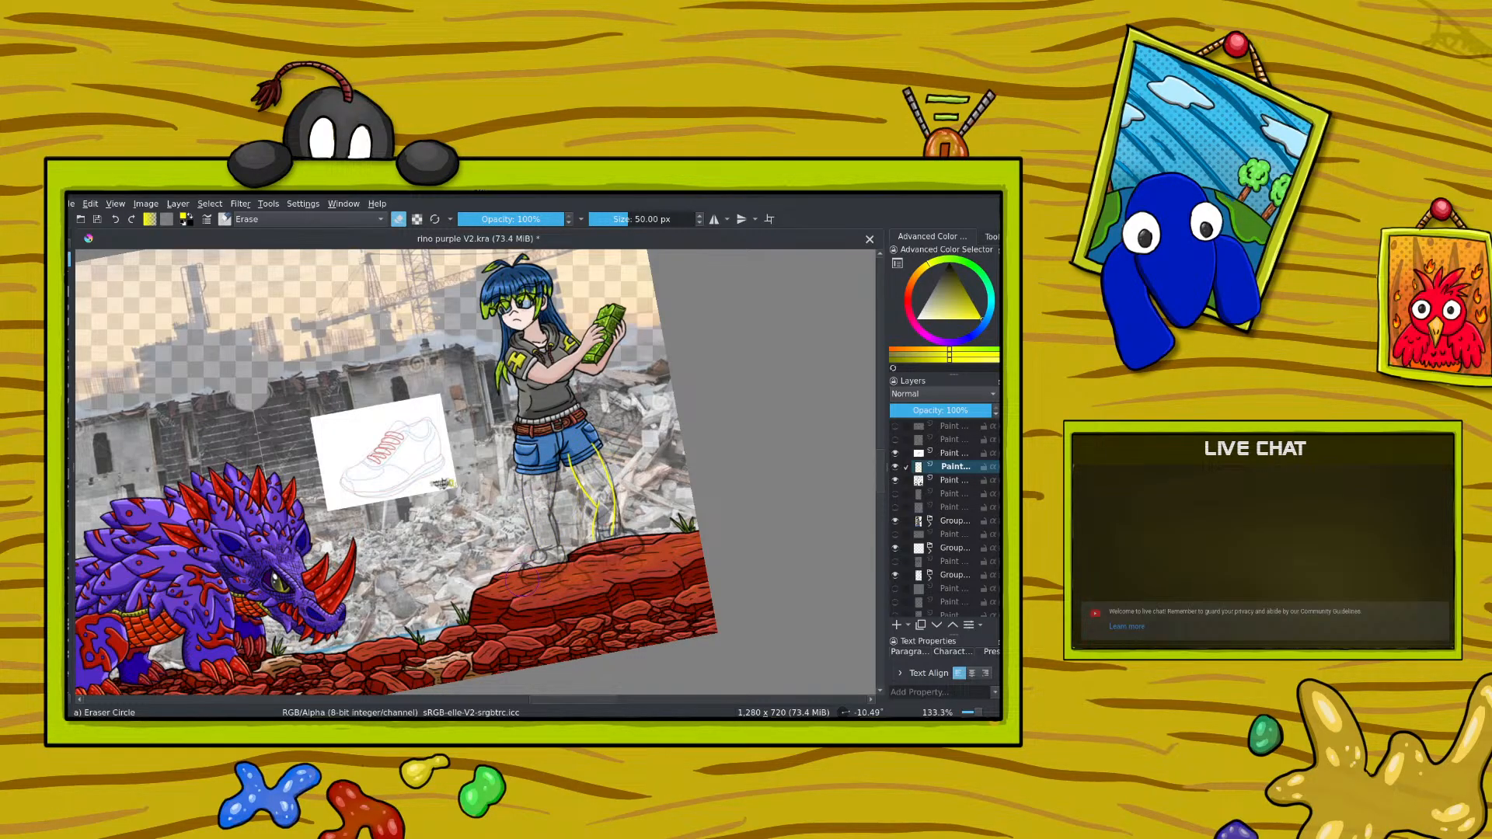
{"action": "key", "text": "e"}
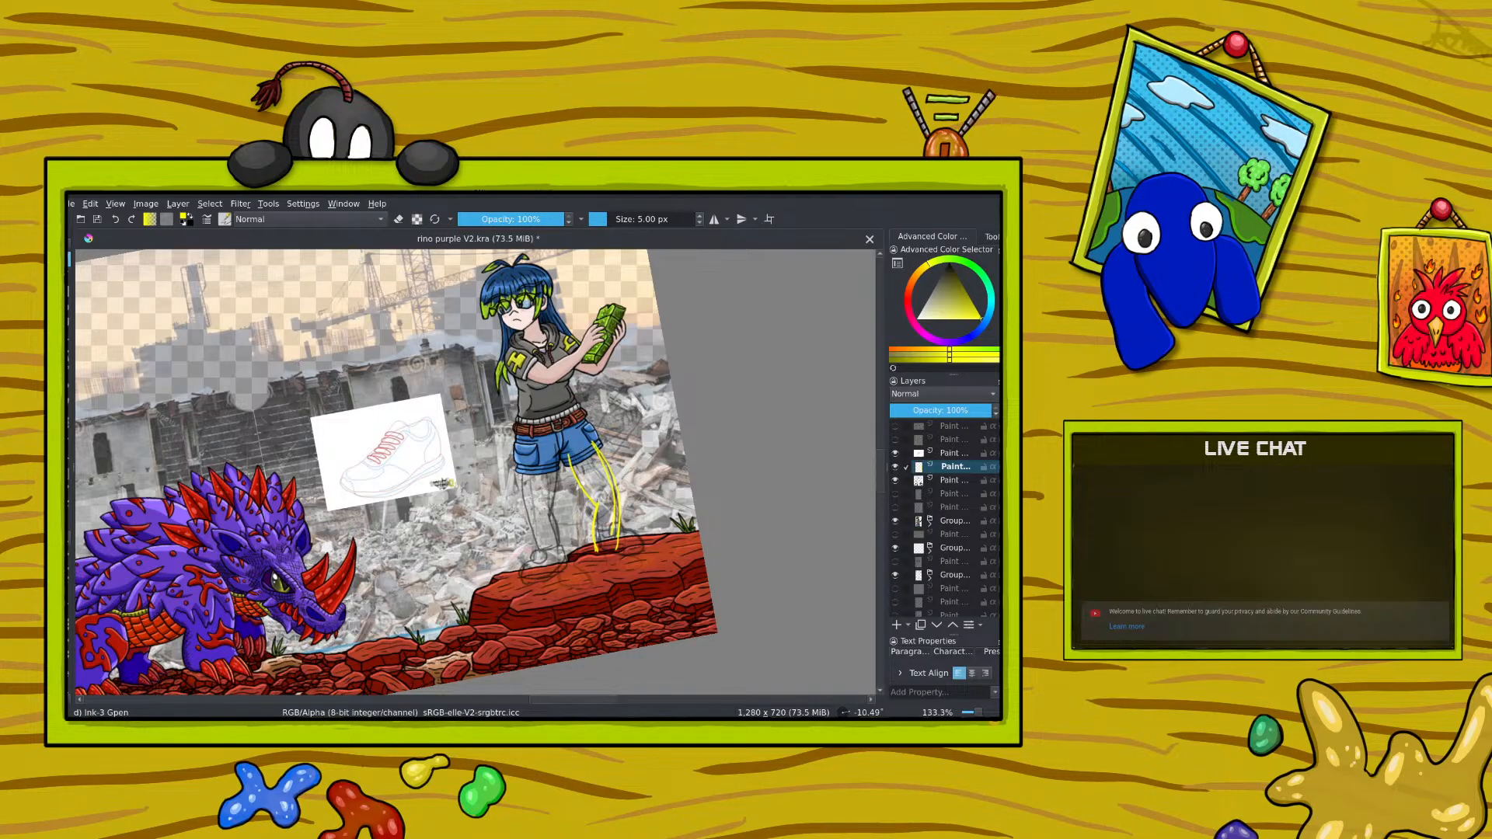
Step: Move the yellow second-leg sketch slightly toward the first leg and erase its excess lines along the thigh
{"action": "left_click", "coordinate": [69, 439]}
{"action": "left_click_drag", "start_coordinate": [389, 513], "coordinate": [383, 501]}
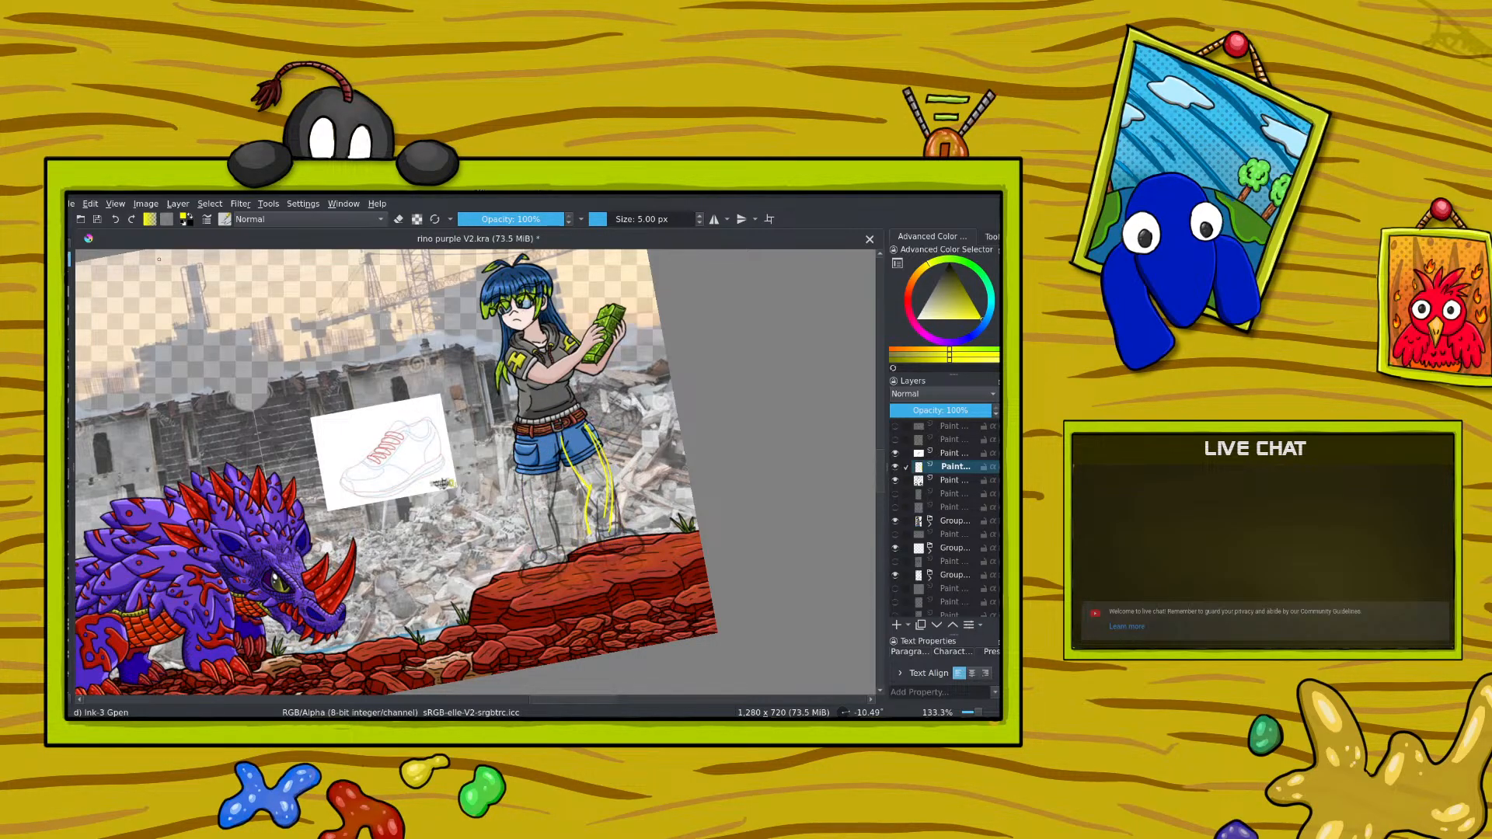
{"action": "key", "text": "e"}
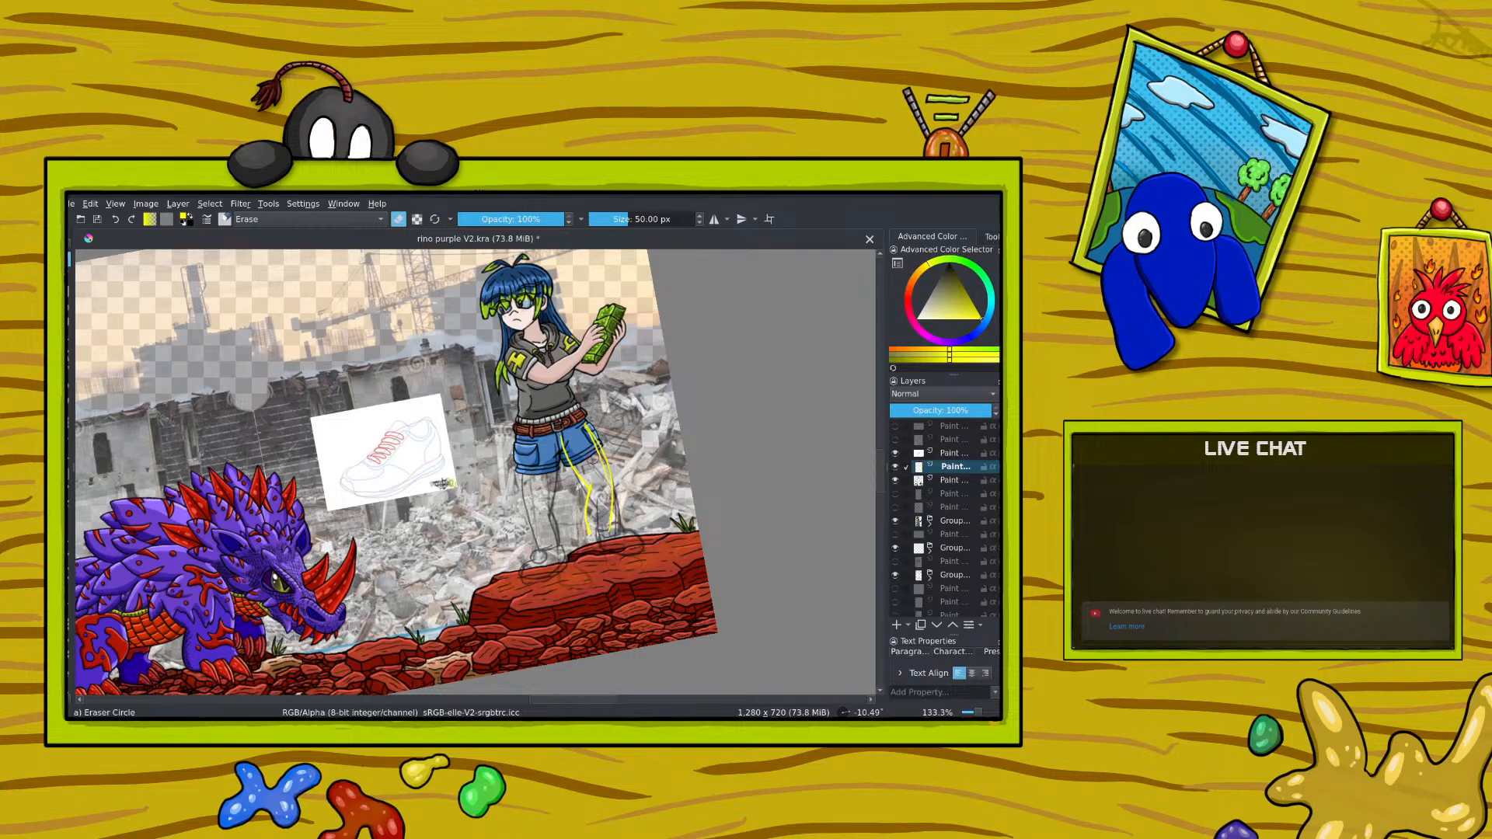
{"action": "left_click_drag", "start_coordinate": [592, 433], "coordinate": [607, 522]}
{"action": "key", "text": "e"}
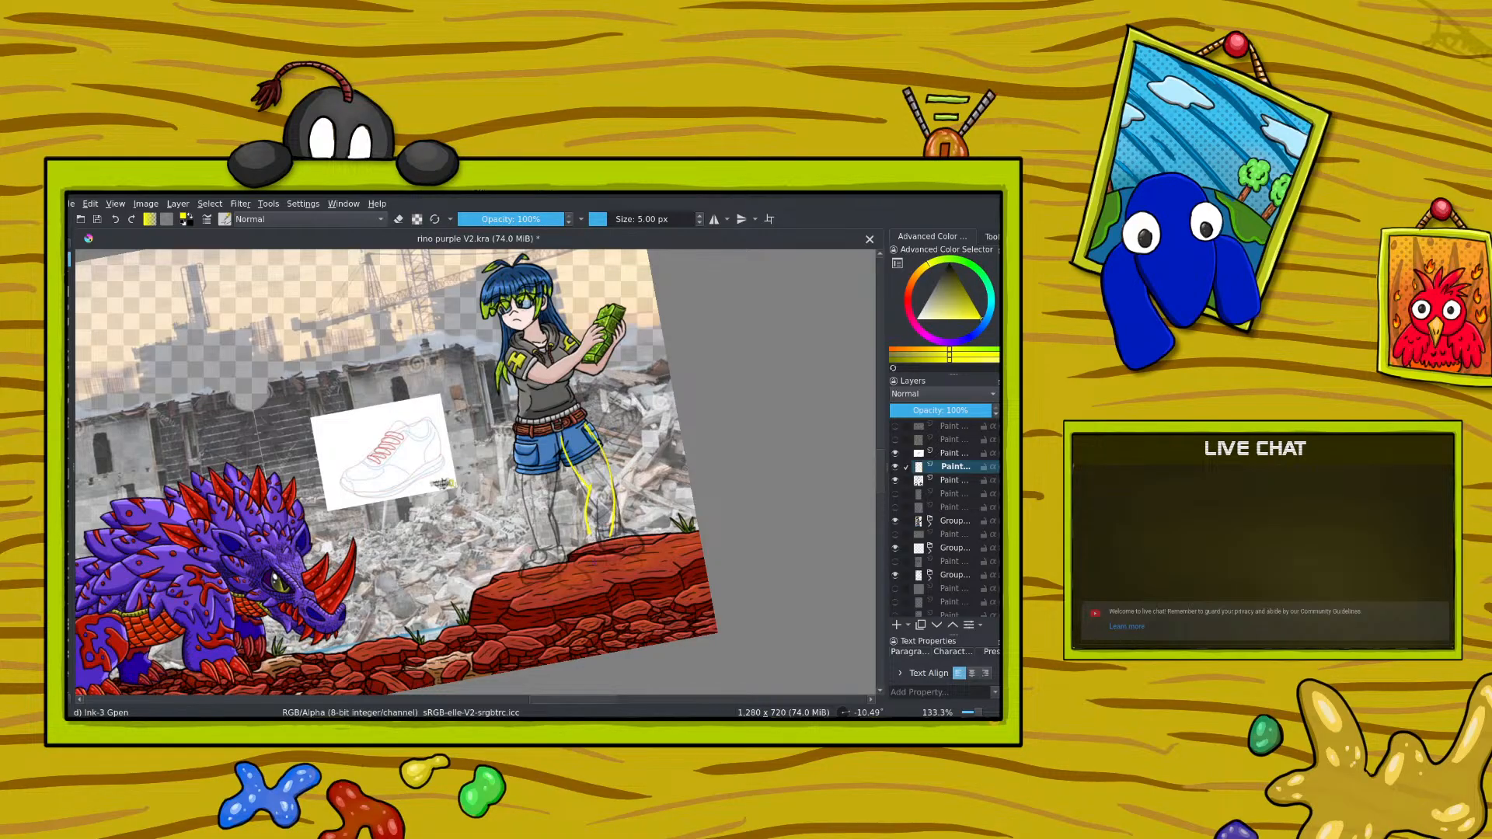
Step: Sketch the second leg's ankle and shoe in bright yellow on the rock, and activate the Move tool
{"action": "mouse_move", "coordinate": [593, 535]}
{"action": "left_mouse_down"}
{"action": "mouse_move", "coordinate": [611, 535]}
{"action": "mouse_move", "coordinate": [605, 549]}
{"action": "left_mouse_up"}
{"action": "left_click_drag", "start_coordinate": [592, 545], "coordinate": [643, 561]}
{"action": "key", "text": "ctrl+t"}
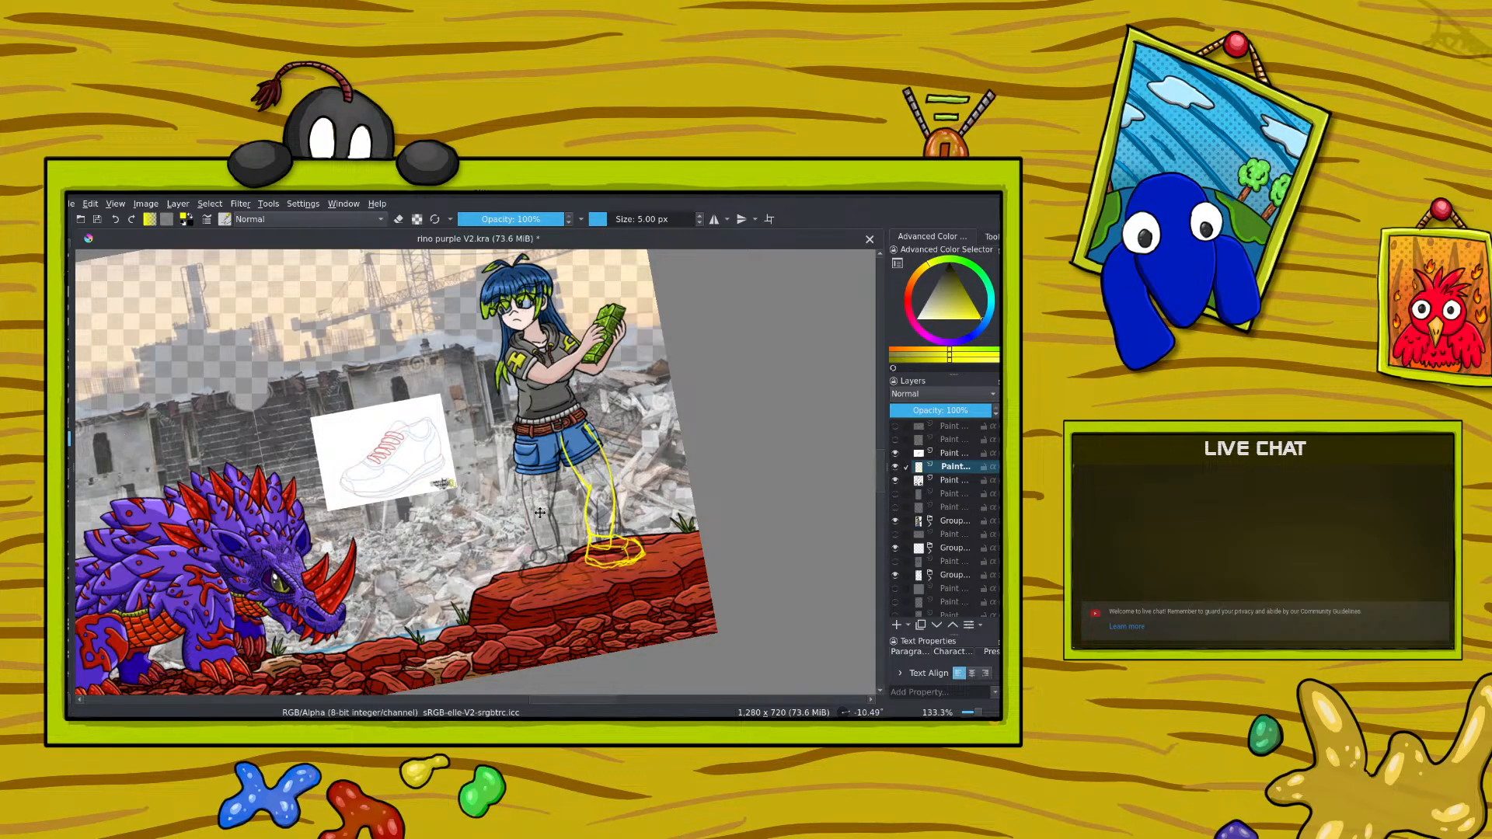
Step: Erase the excess yellow lines around the second shoe's sole on the rock and return to drawing
{"action": "left_click_drag", "start_coordinate": [567, 523], "coordinate": [566, 523]}
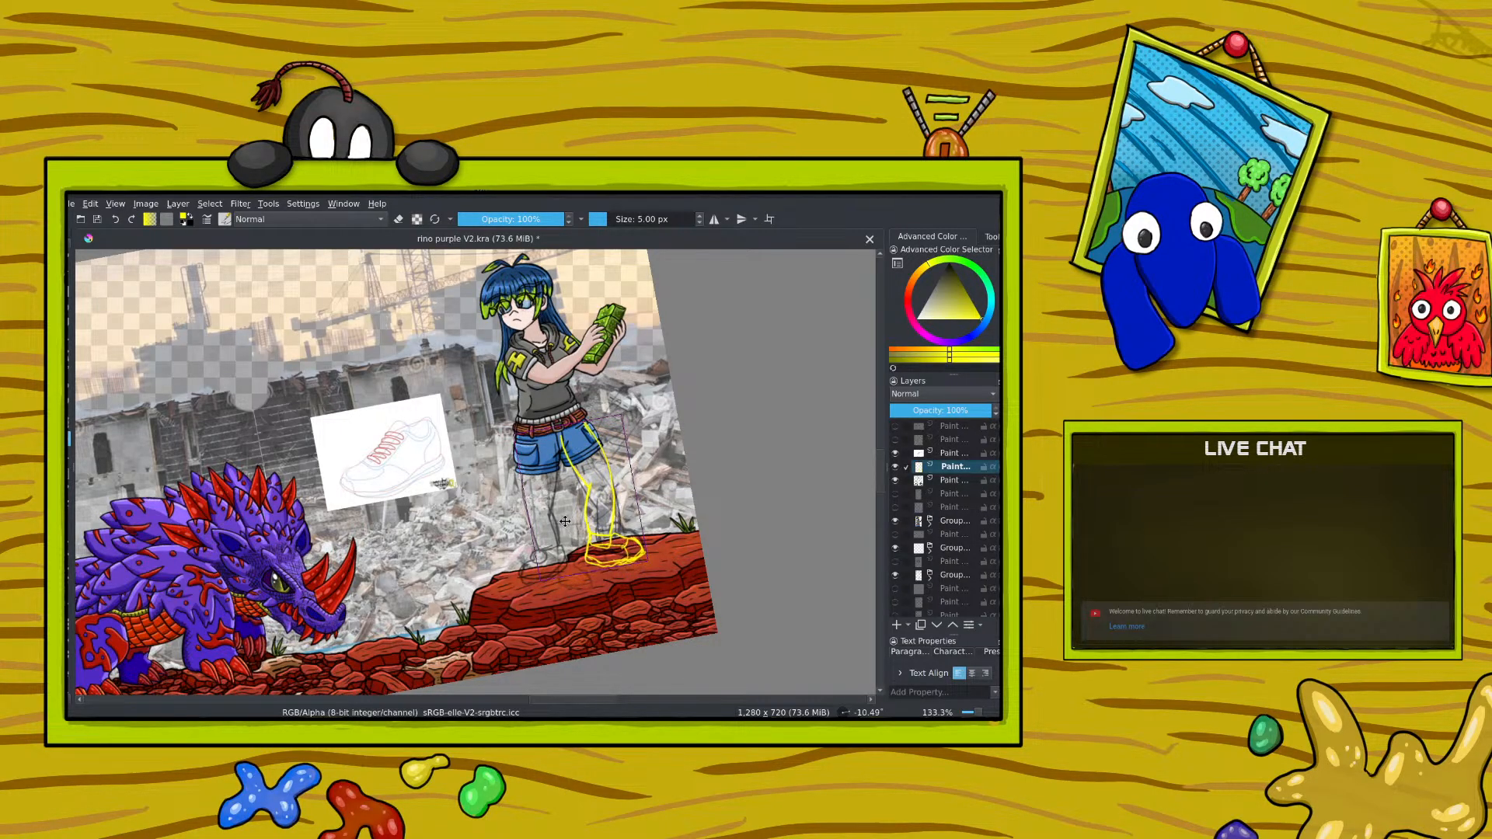
{"action": "key", "text": "b"}
{"action": "right_click", "coordinate": [571, 519]}
{"action": "left_click_drag", "start_coordinate": [558, 428], "coordinate": [653, 476]}
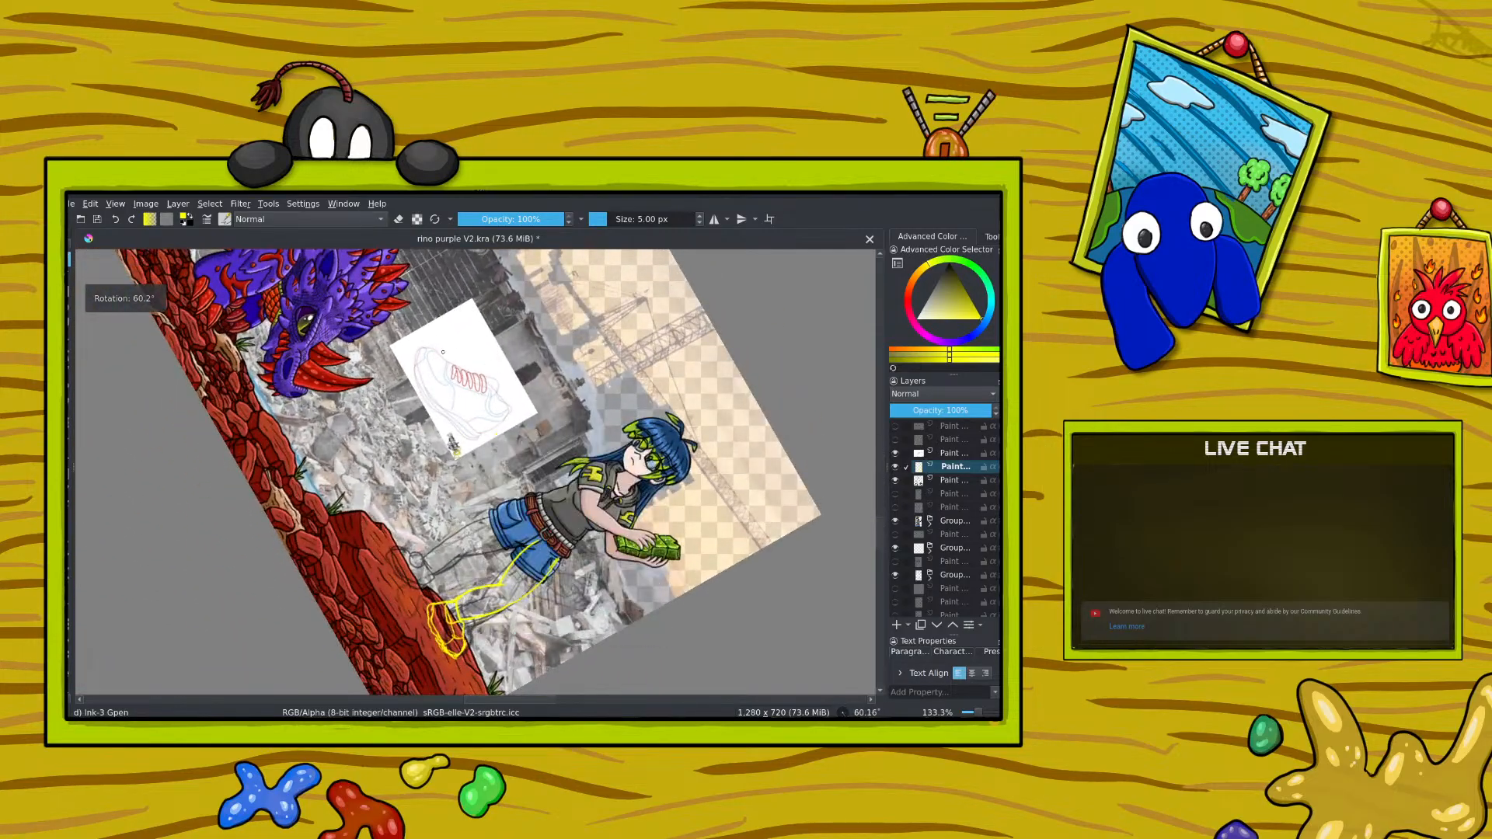
{"action": "key", "text": "e"}
{"action": "left_click_drag", "start_coordinate": [429, 605], "coordinate": [449, 665]}
{"action": "key", "text": "e"}
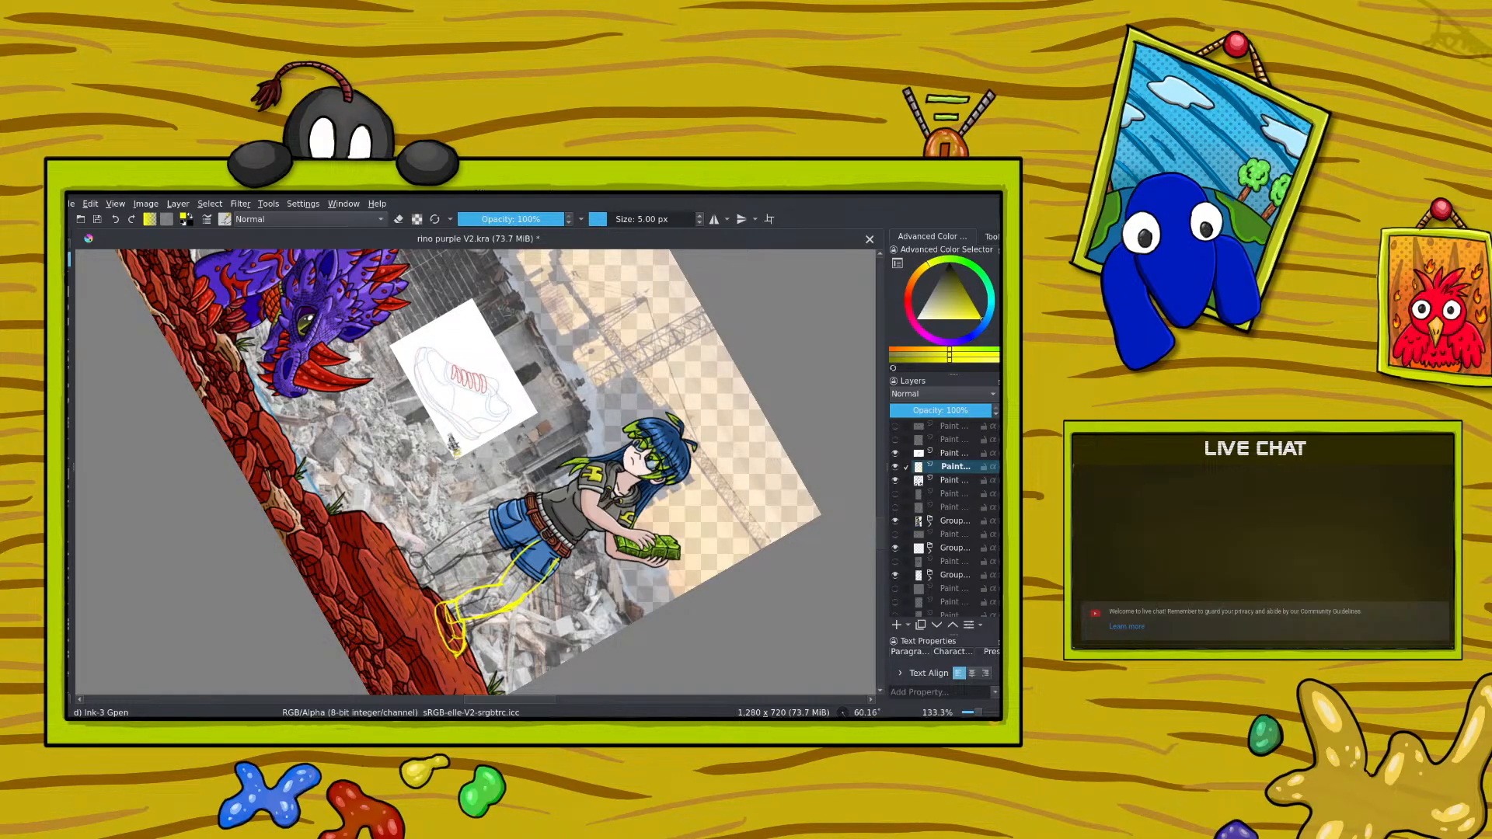
{"action": "left_click", "coordinate": [399, 219]}
{"action": "key", "text": "e"}
Step: Sketch the first leg's outer and inner contours in bright yellow from the shorts down to the ankle
{"action": "right_click", "coordinate": [376, 476]}
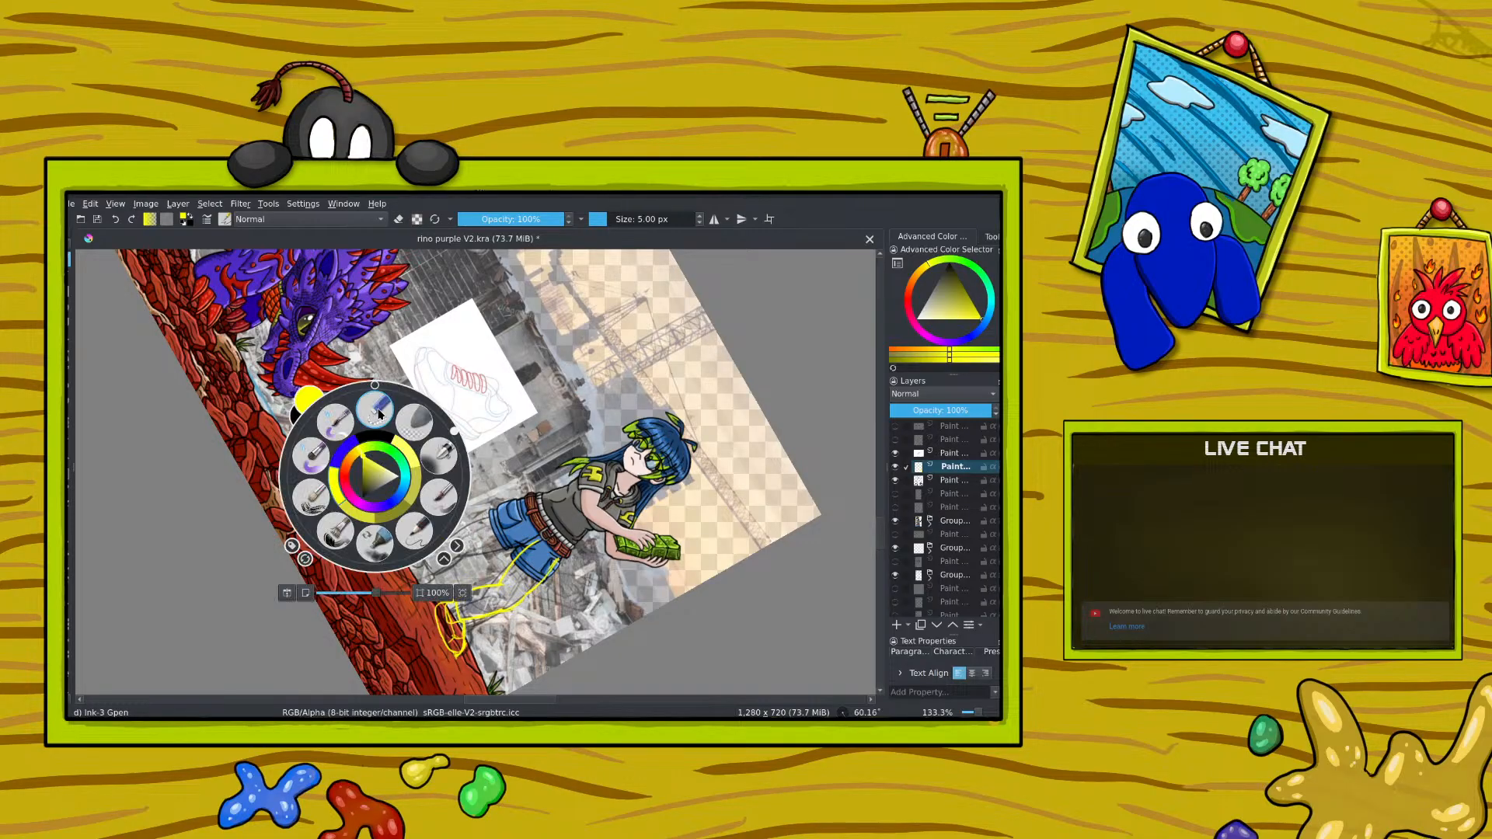
{"action": "left_click_drag", "start_coordinate": [455, 431], "coordinate": [418, 556]}
{"action": "right_click", "coordinate": [418, 556]}
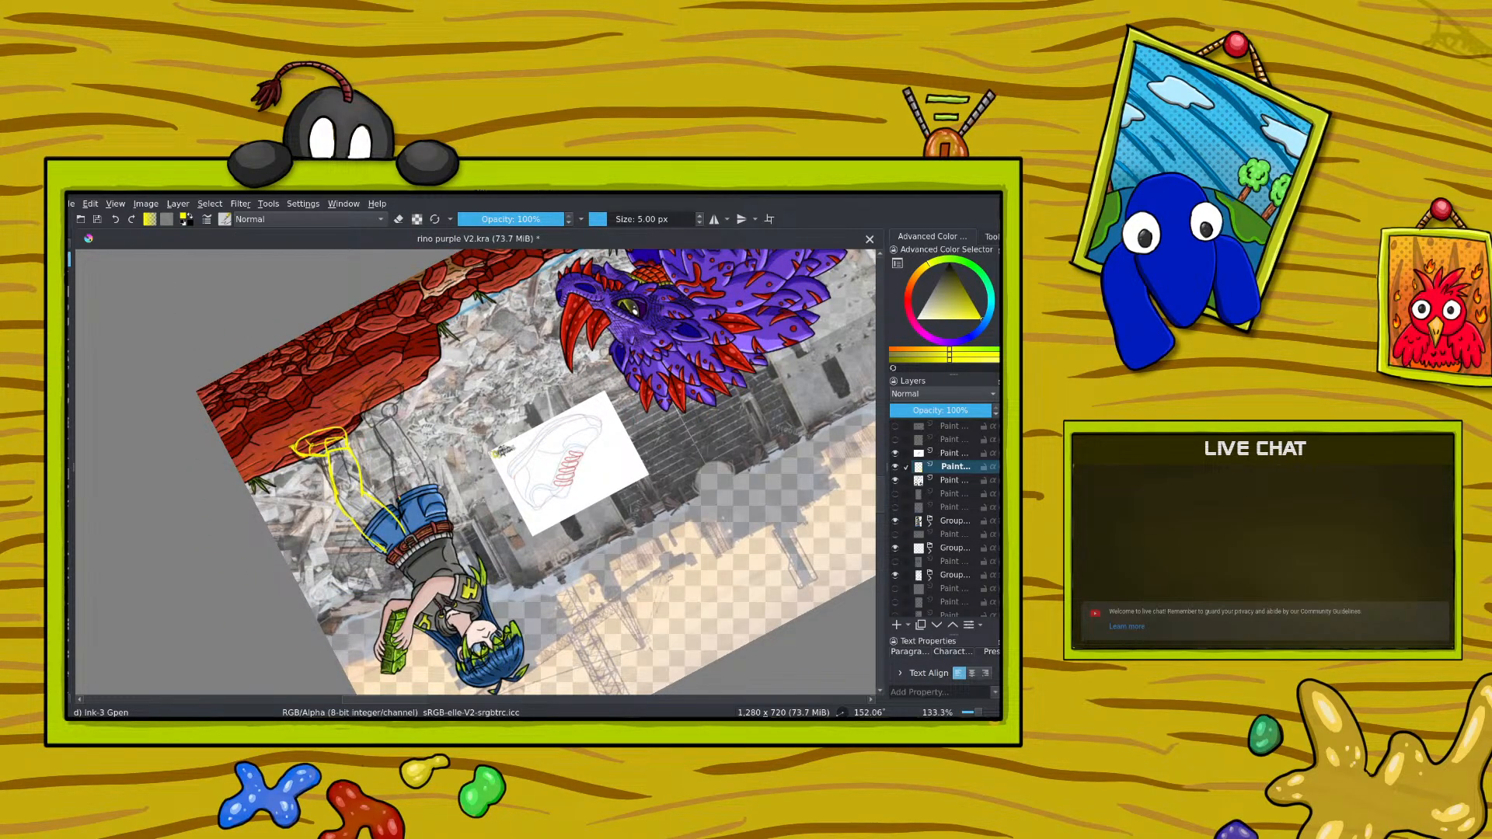
{"action": "left_click_drag", "start_coordinate": [391, 457], "coordinate": [372, 427]}
{"action": "right_click", "coordinate": [314, 434]}
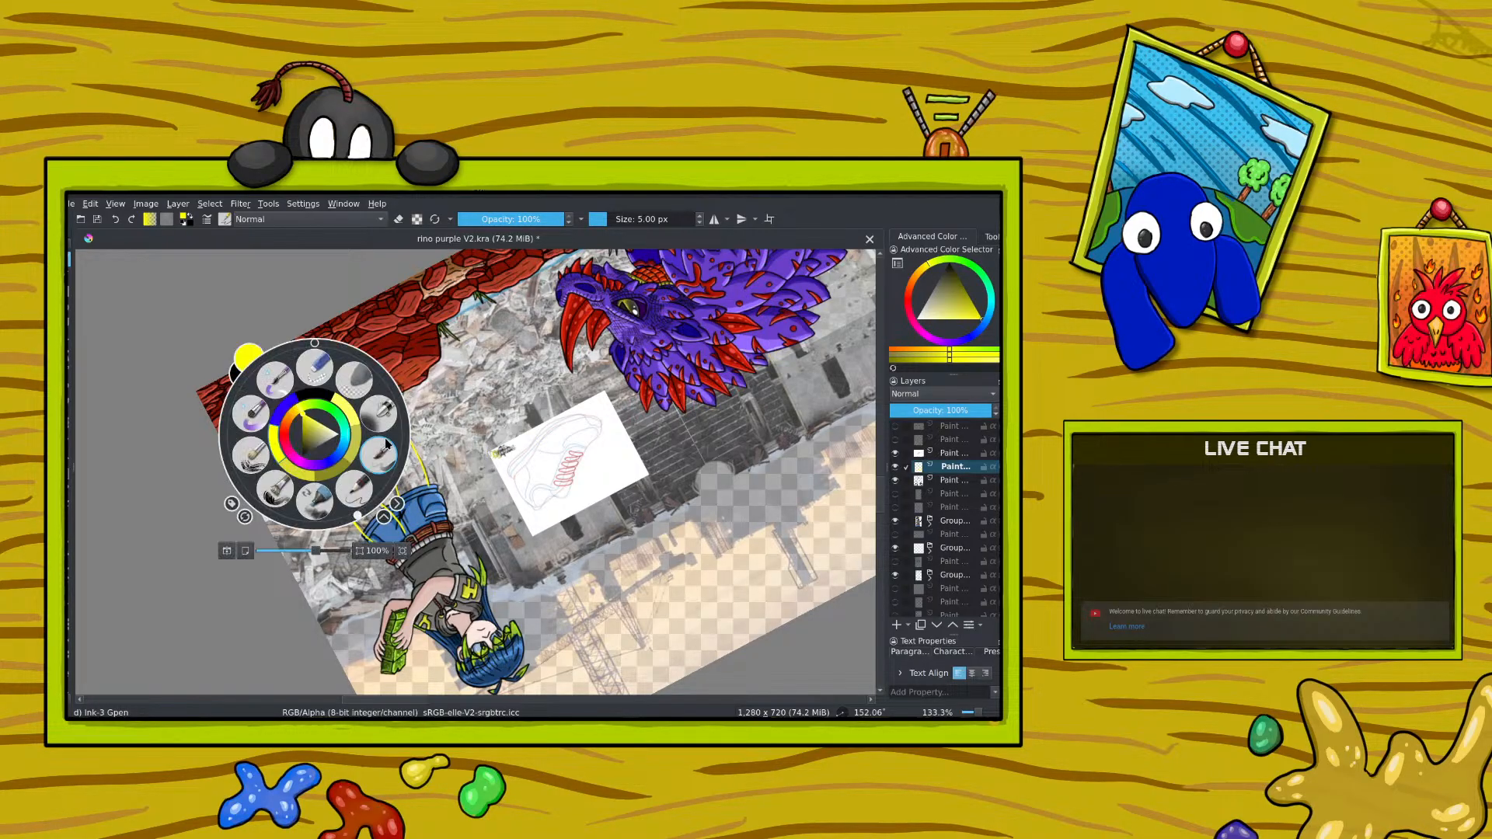
{"action": "right_click", "coordinate": [314, 434]}
{"action": "mouse_move", "coordinate": [401, 504]}
{"action": "left_mouse_down"}
{"action": "mouse_move", "coordinate": [414, 528]}
{"action": "mouse_move", "coordinate": [438, 519]}
{"action": "left_mouse_up"}
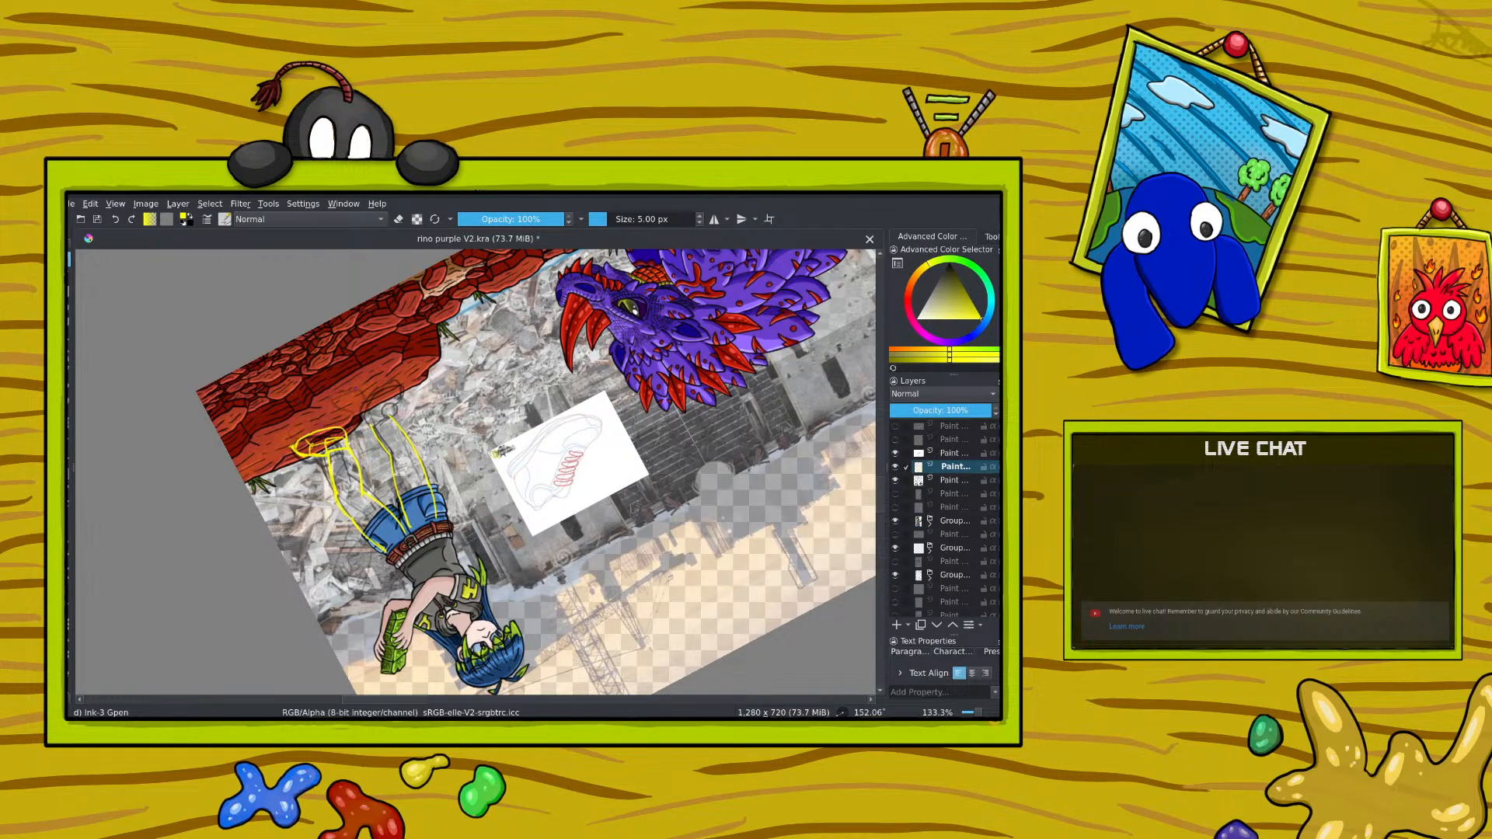
{"action": "right_click", "coordinate": [327, 355]}
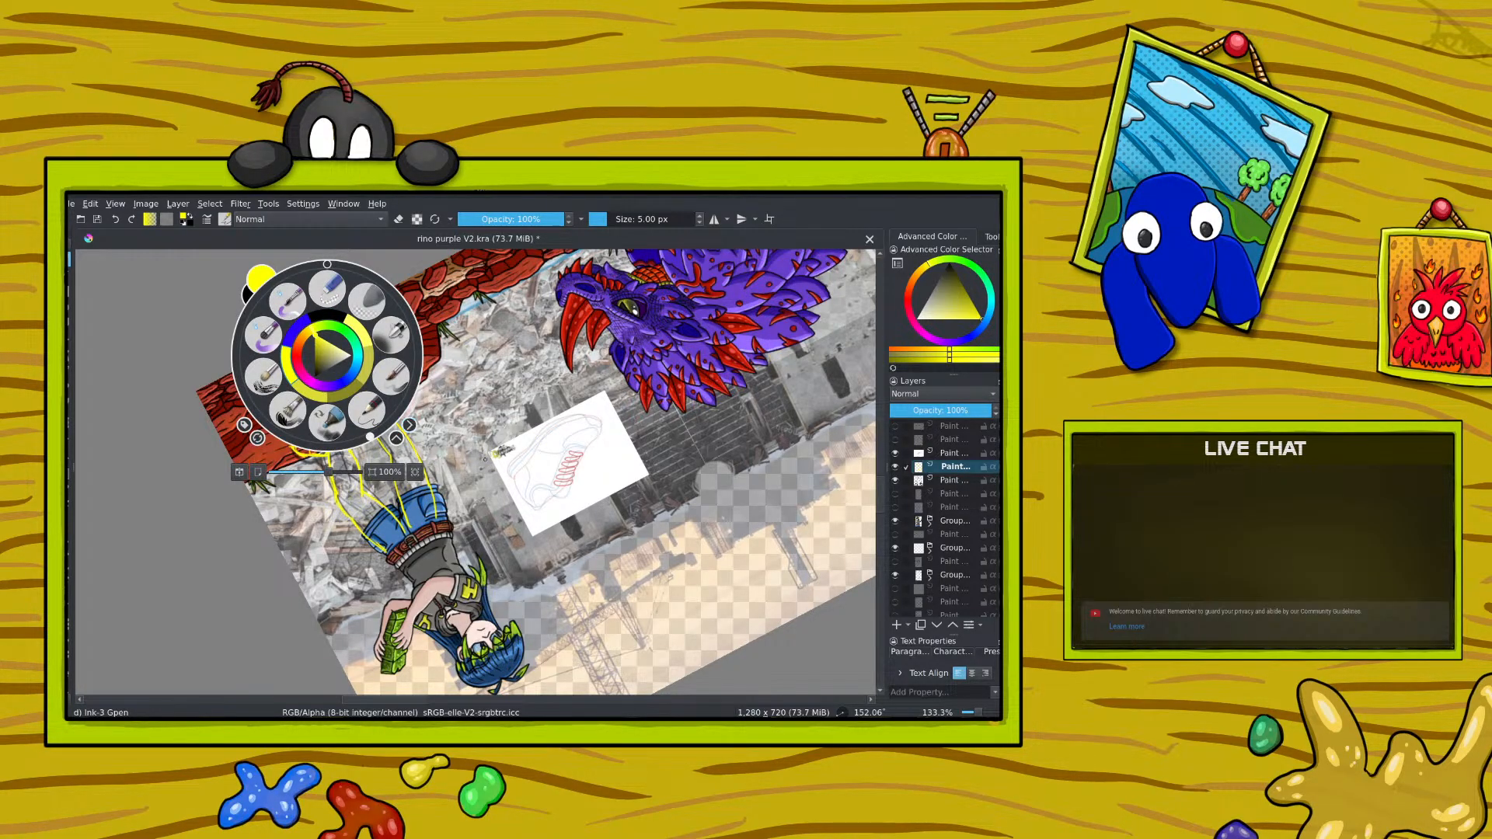
{"action": "left_click", "coordinate": [485, 459]}
{"action": "right_click", "coordinate": [460, 435]}
{"action": "left_click_drag", "start_coordinate": [504, 517], "coordinate": [443, 380]}
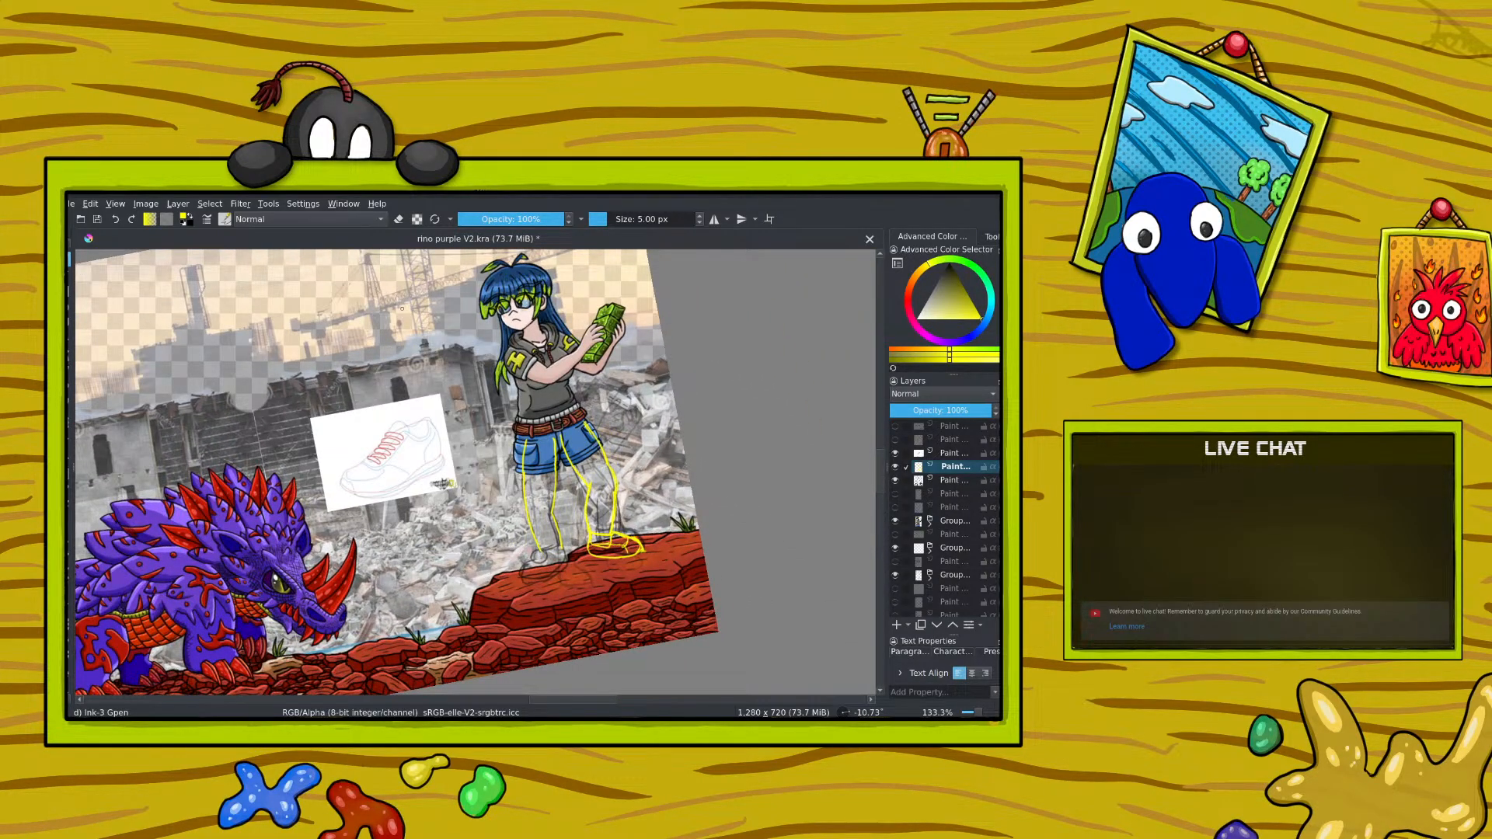
Step: Select the first leg's yellow sketch, move it slightly, and clear the selection
{"action": "mouse_move", "coordinate": [556, 433]}
{"action": "left_mouse_down"}
{"action": "mouse_move", "coordinate": [558, 572]}
{"action": "mouse_move", "coordinate": [511, 552]}
{"action": "mouse_move", "coordinate": [507, 450]}
{"action": "mouse_move", "coordinate": [555, 436]}
{"action": "left_mouse_up"}
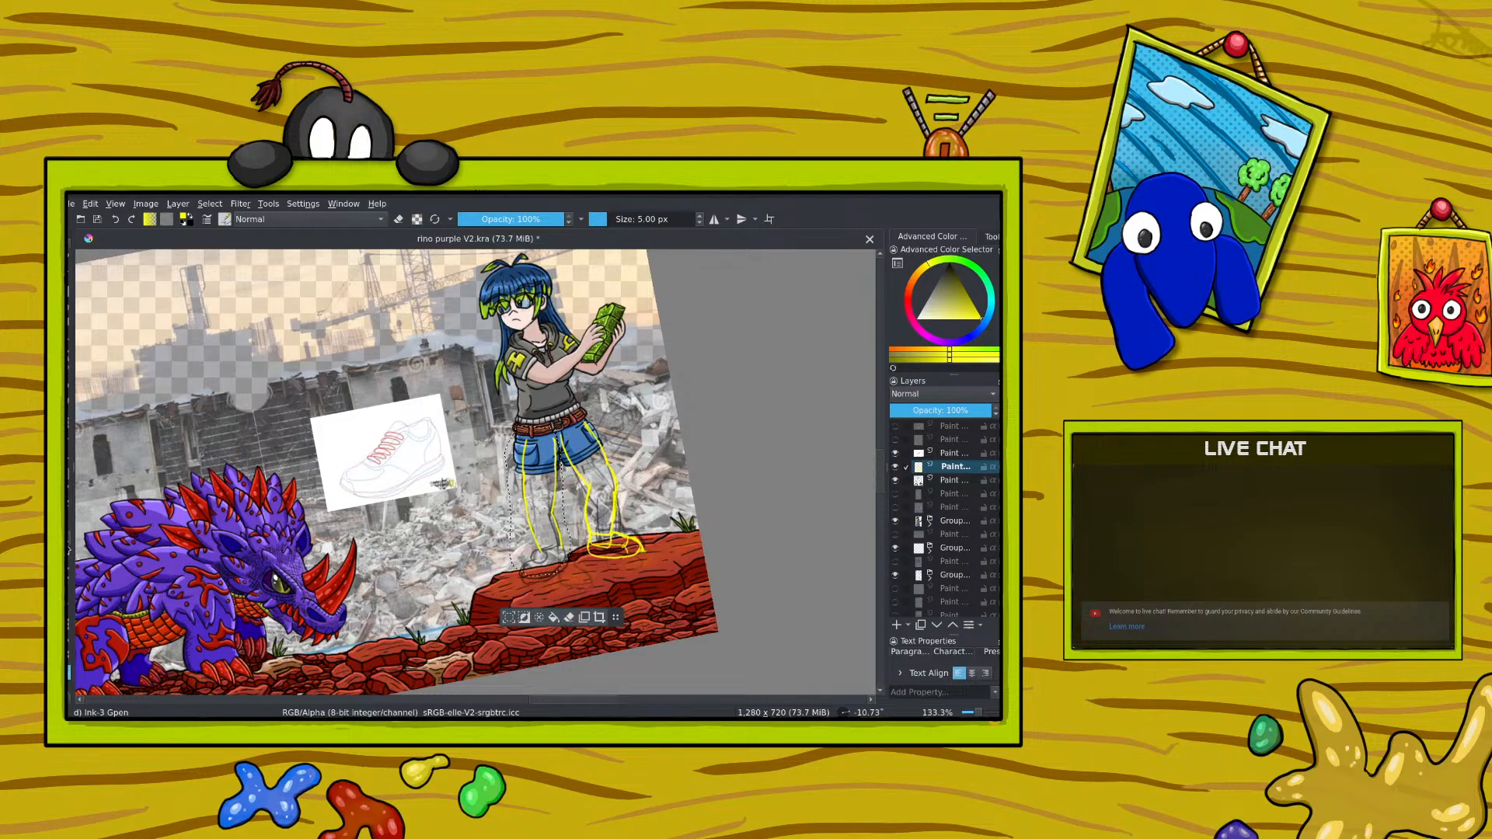
{"action": "key", "text": "t"}
{"action": "key", "text": "ctrl+t"}
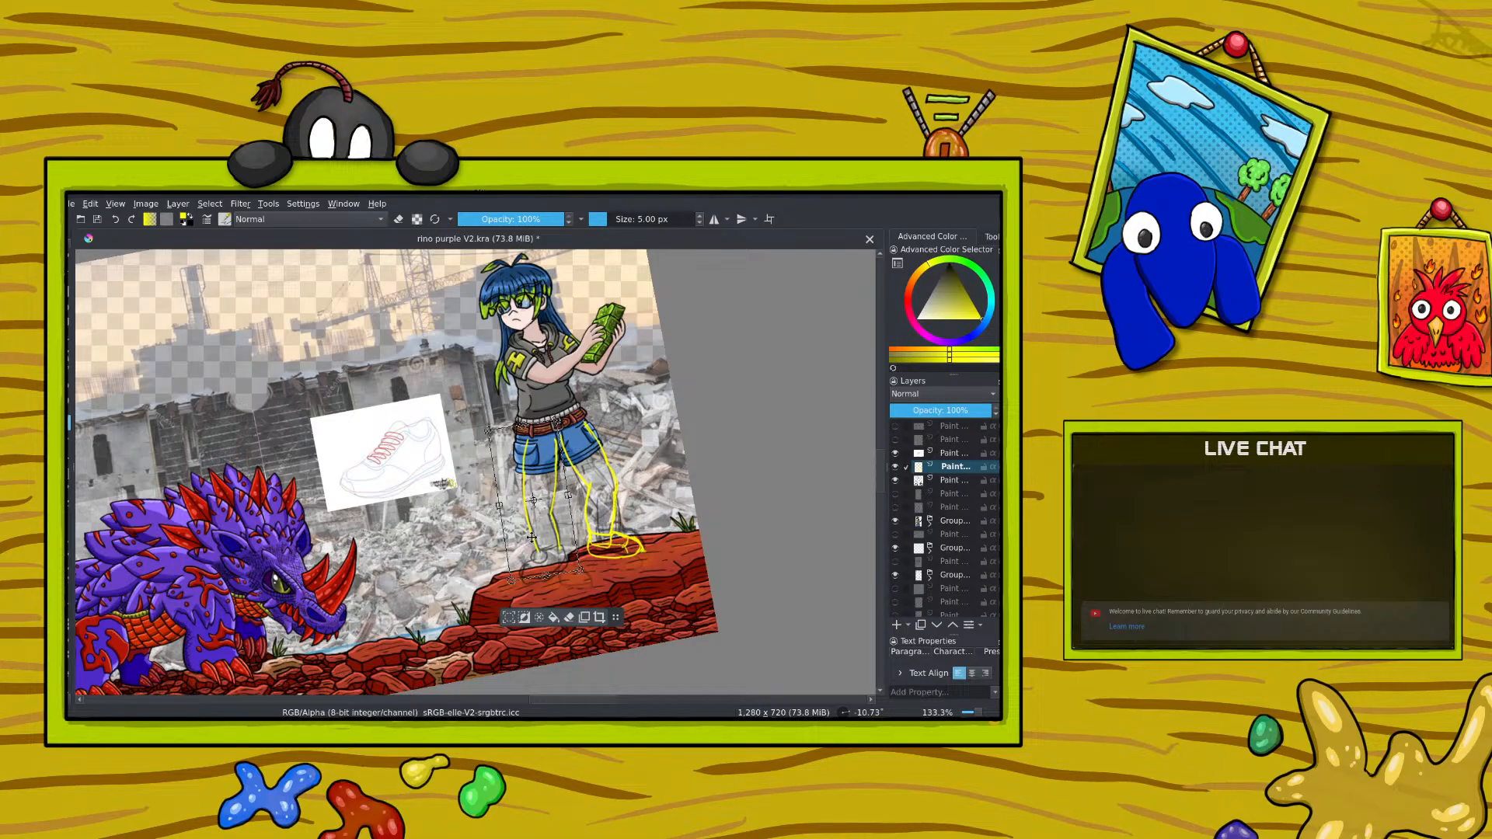
{"action": "left_click_drag", "start_coordinate": [532, 537], "coordinate": [514, 523]}
{"action": "left_click", "coordinate": [69, 262]}
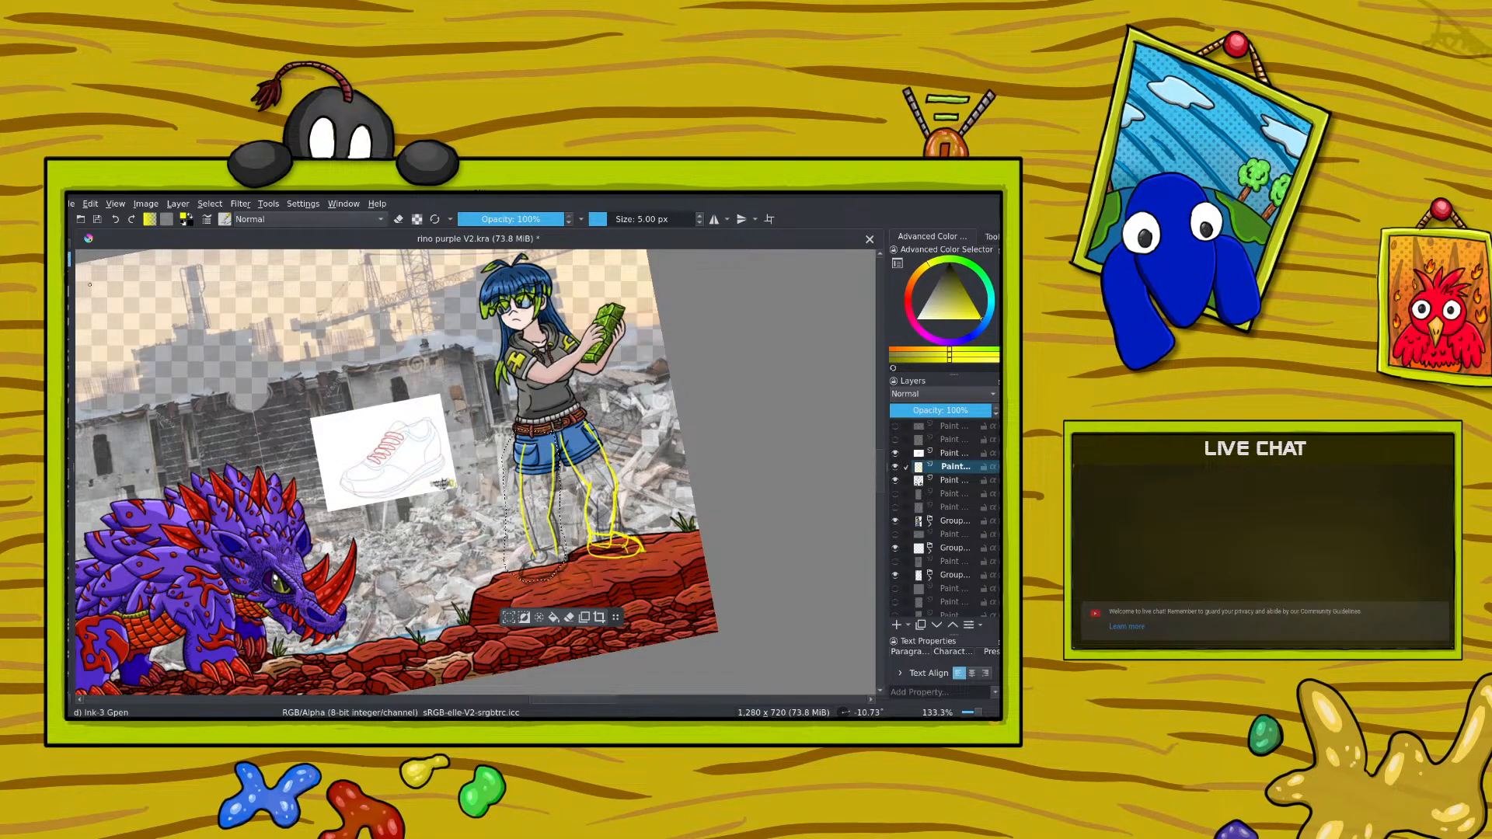
{"action": "left_click", "coordinate": [210, 203]}
{"action": "left_click", "coordinate": [222, 232]}
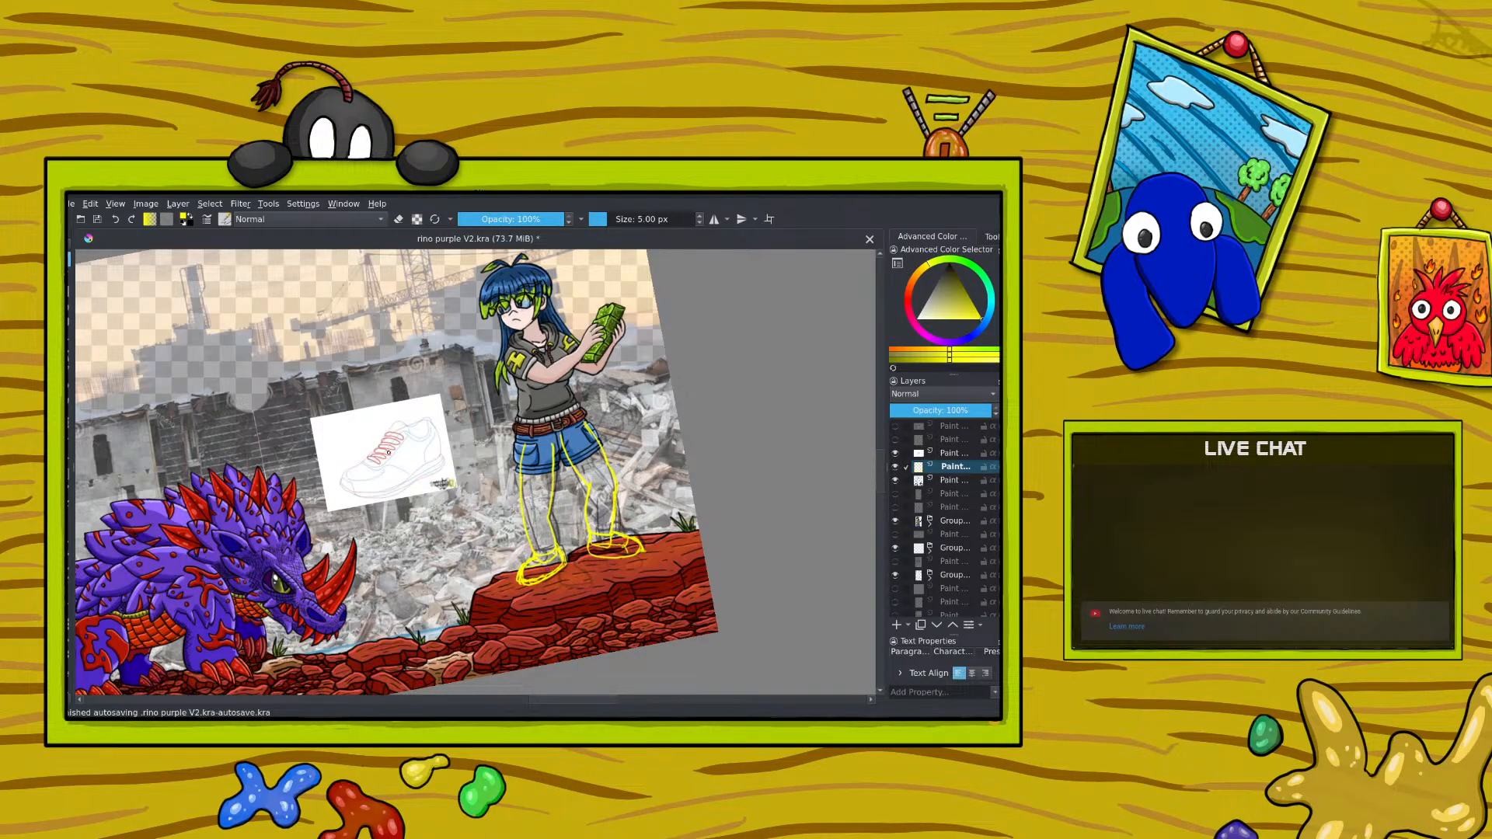
Step: Switch the brush color to blue and sketch the first shoe's outline over its yellow guide on the rock
{"action": "right_click", "coordinate": [383, 393]}
{"action": "left_click", "coordinate": [405, 307]}
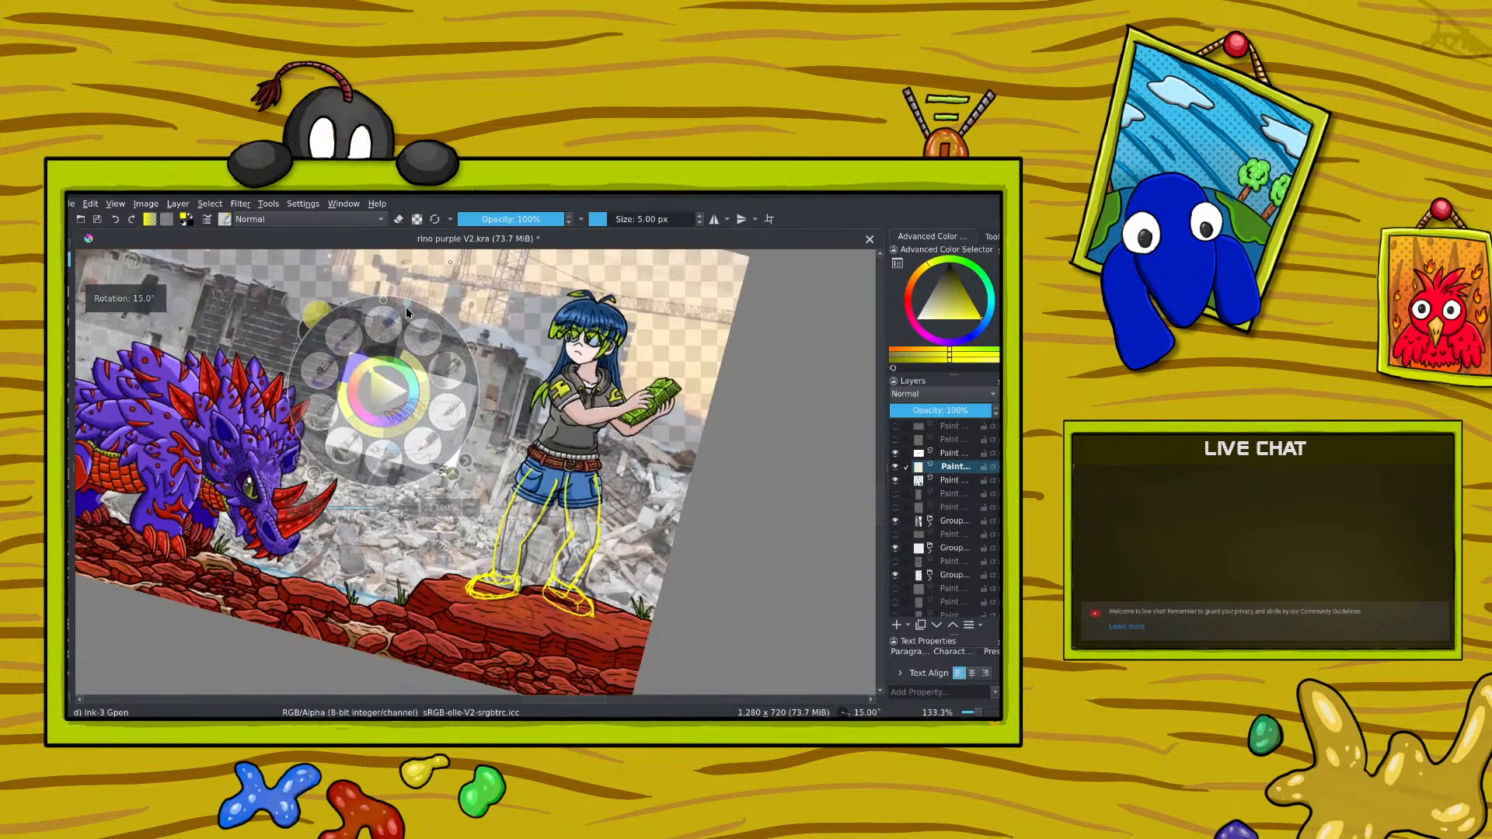
{"action": "mouse_move", "coordinate": [405, 306]}
{"action": "left_mouse_down"}
{"action": "mouse_move", "coordinate": [383, 478]}
{"action": "mouse_move", "coordinate": [297, 393]}
{"action": "mouse_move", "coordinate": [370, 307]}
{"action": "mouse_move", "coordinate": [339, 338]}
{"action": "mouse_move", "coordinate": [311, 420]}
{"action": "mouse_move", "coordinate": [381, 474]}
{"action": "mouse_move", "coordinate": [422, 412]}
{"action": "mouse_move", "coordinate": [393, 362]}
{"action": "mouse_move", "coordinate": [360, 366]}
{"action": "left_mouse_up"}
{"action": "left_click", "coordinate": [392, 424]}
{"action": "right_click", "coordinate": [393, 423]}
{"action": "right_click", "coordinate": [321, 357]}
{"action": "right_click", "coordinate": [320, 357]}
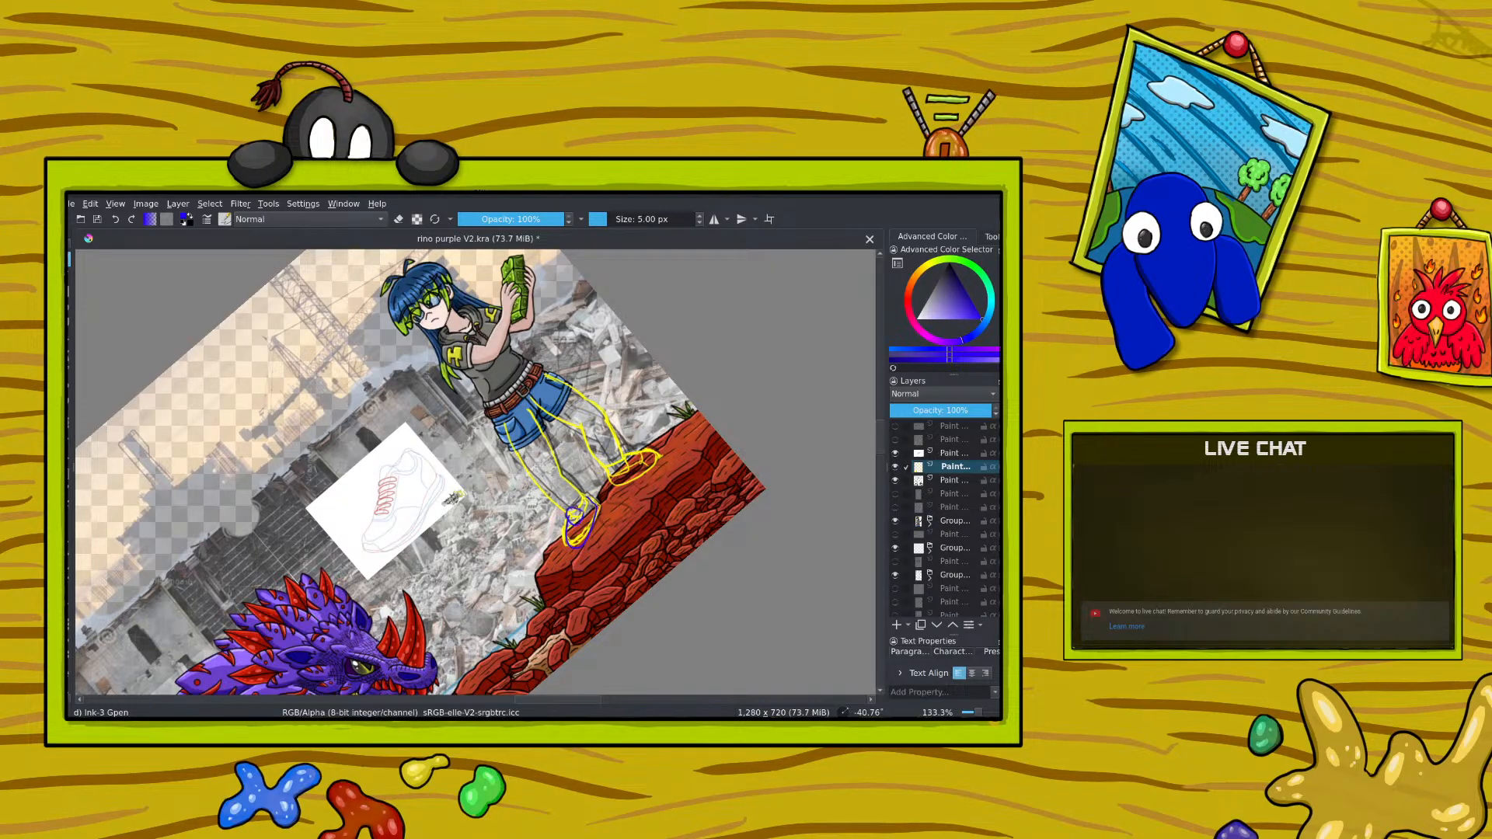
{"action": "left_click_drag", "start_coordinate": [586, 488], "coordinate": [579, 509]}
{"action": "left_click_drag", "start_coordinate": [572, 546], "coordinate": [587, 537]}
Step: Erase stray lines around the first shoe's toe, heel and ankle, and return to drawing
{"action": "left_click", "coordinate": [398, 219]}
{"action": "key", "text": "ctrl+minus"}
{"action": "key", "text": "ctrl+minus"}
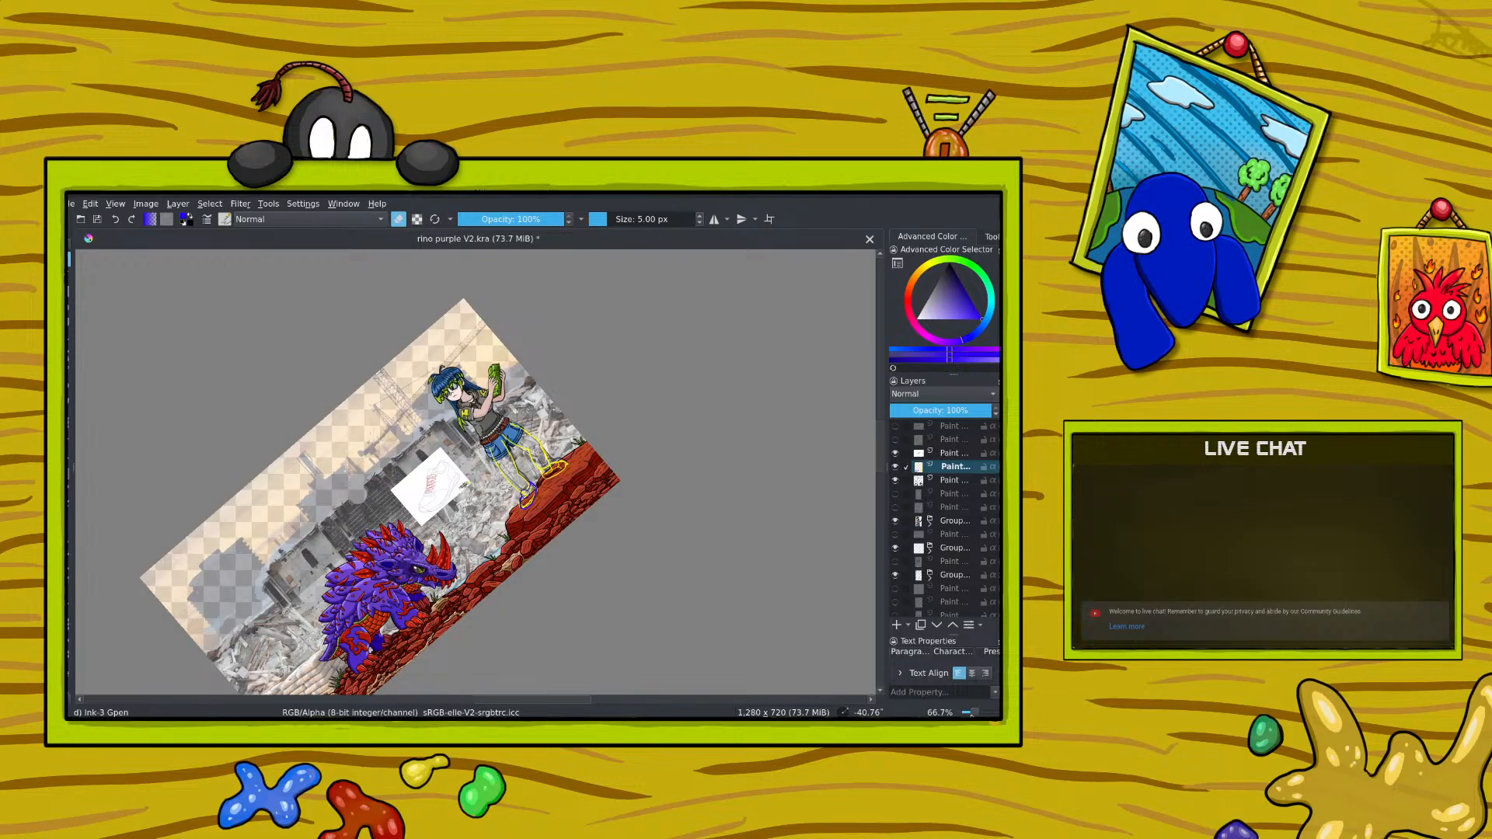
{"action": "left_click_drag", "start_coordinate": [972, 712], "coordinate": [981, 714]}
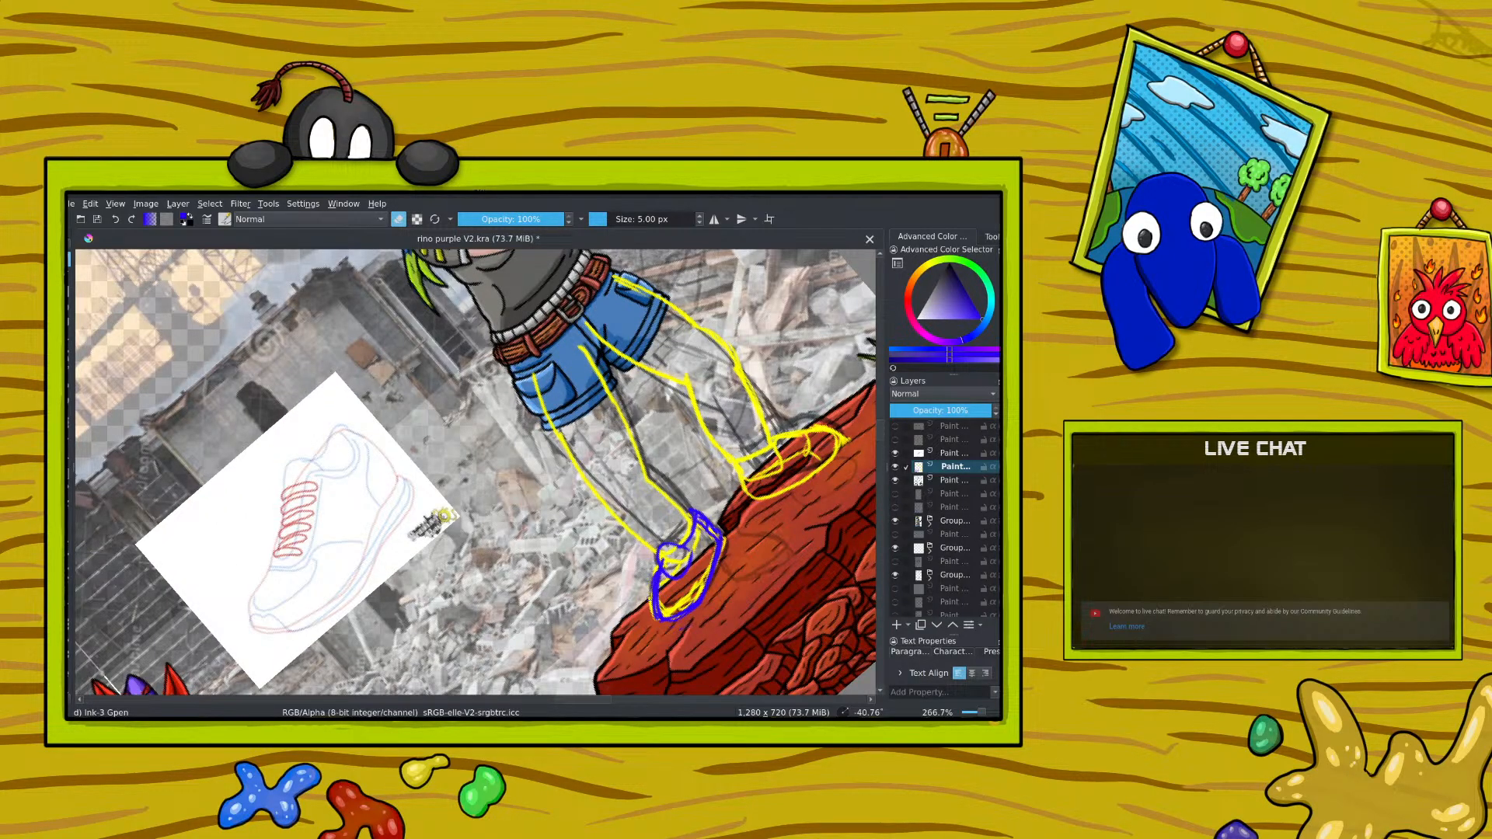
{"action": "left_click_drag", "start_coordinate": [651, 596], "coordinate": [650, 609]}
{"action": "left_click_drag", "start_coordinate": [706, 529], "coordinate": [699, 589]}
{"action": "mouse_move", "coordinate": [705, 524]}
{"action": "left_mouse_down"}
{"action": "mouse_move", "coordinate": [679, 578]}
{"action": "mouse_move", "coordinate": [665, 570]}
{"action": "left_mouse_up"}
{"action": "left_click", "coordinate": [398, 219]}
Step: Sketch the first shoe's laces and ankle opening in blue, and outline the second shoe in the same color
{"action": "mouse_move", "coordinate": [661, 576]}
{"action": "left_mouse_down"}
{"action": "mouse_move", "coordinate": [673, 596]}
{"action": "mouse_move", "coordinate": [699, 515]}
{"action": "mouse_move", "coordinate": [684, 510]}
{"action": "left_mouse_up"}
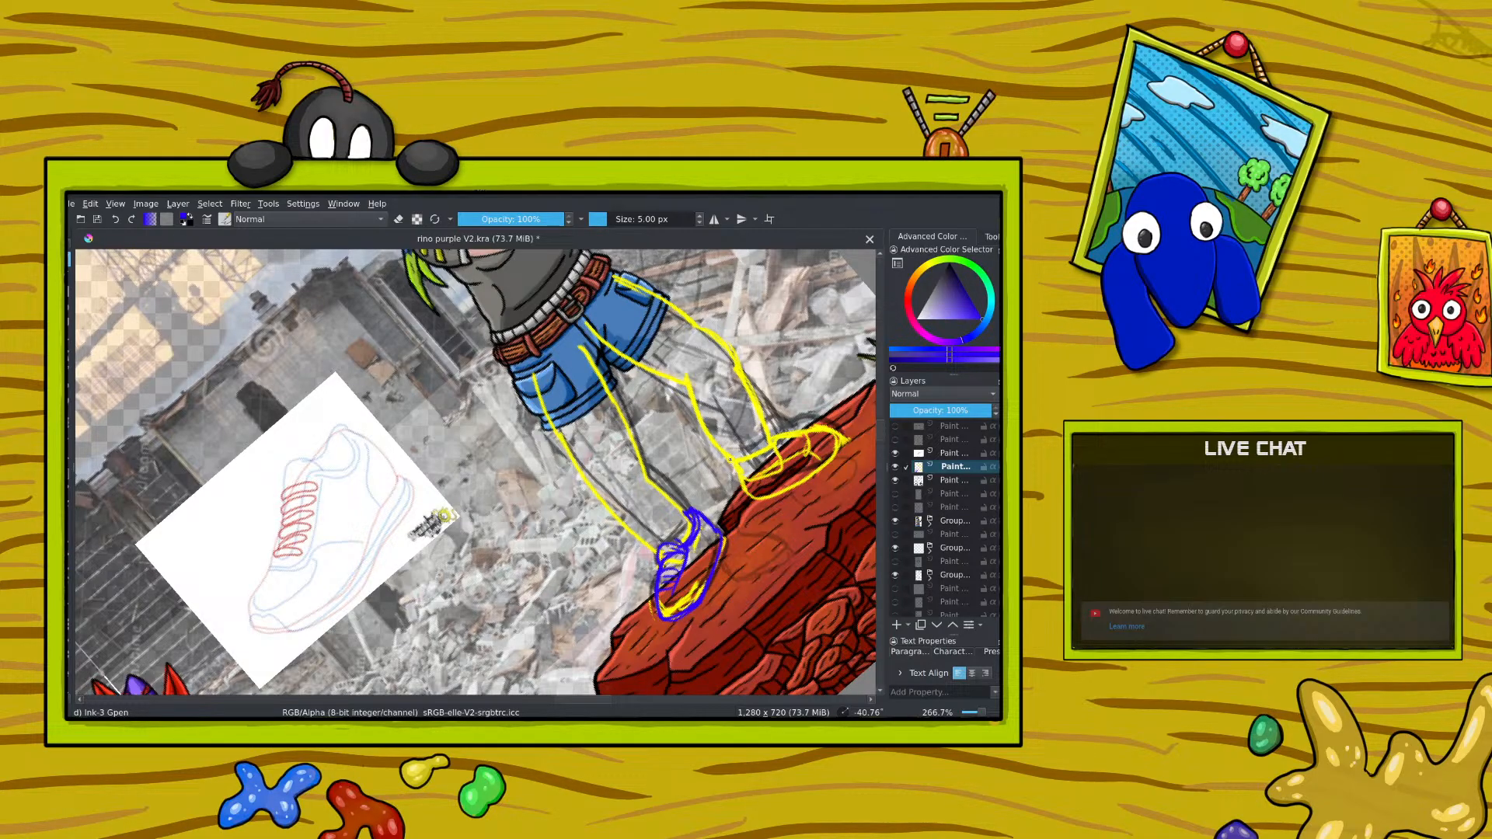
{"action": "mouse_move", "coordinate": [732, 469]}
{"action": "left_mouse_down"}
{"action": "mouse_move", "coordinate": [771, 453]}
{"action": "mouse_move", "coordinate": [772, 433]}
{"action": "mouse_move", "coordinate": [809, 425]}
{"action": "mouse_move", "coordinate": [841, 444]}
{"action": "mouse_move", "coordinate": [824, 468]}
{"action": "mouse_move", "coordinate": [750, 488]}
{"action": "left_mouse_up"}
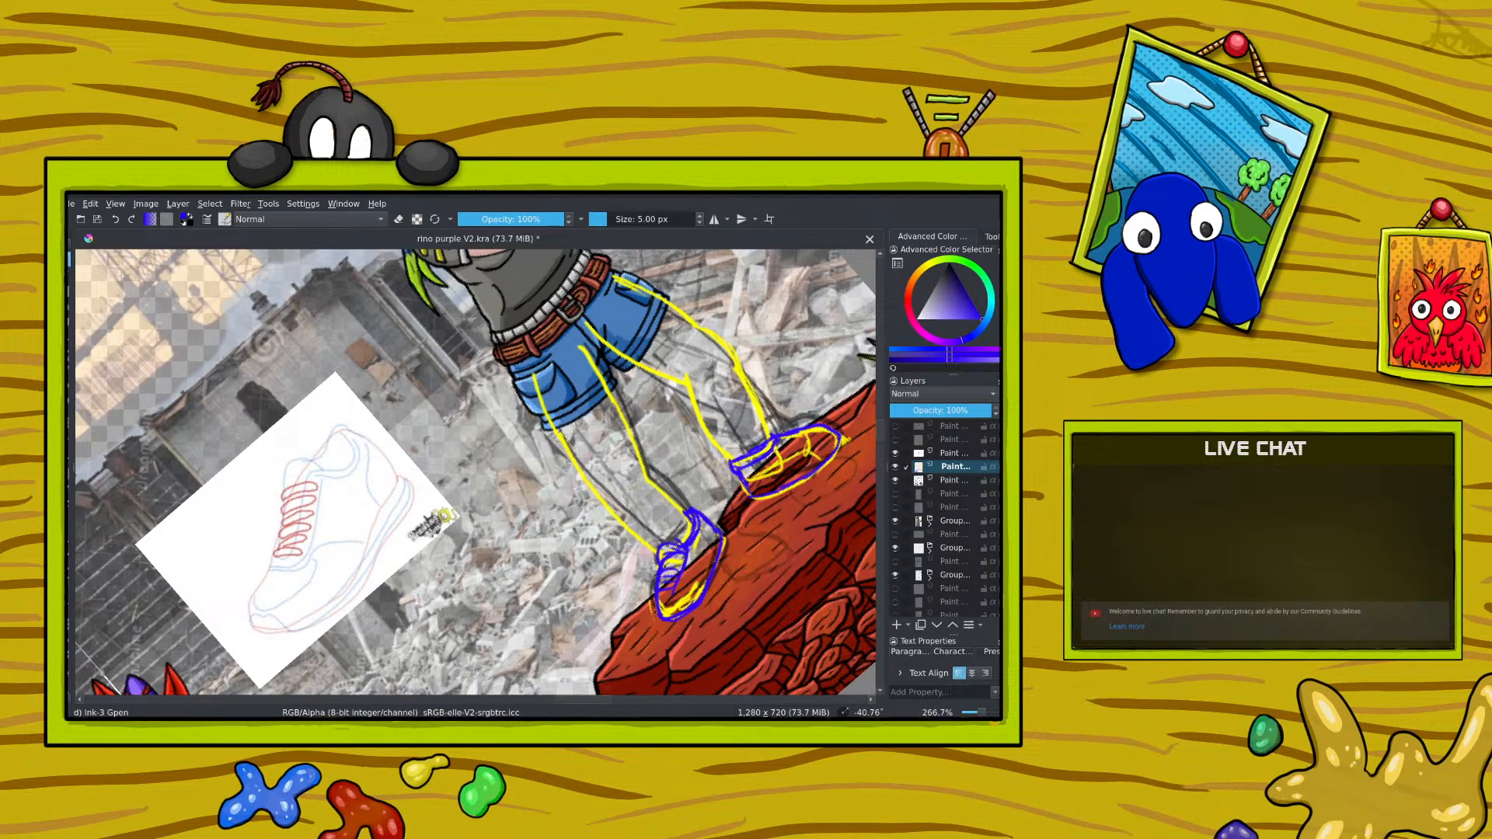
{"action": "mouse_move", "coordinate": [769, 458]}
{"action": "left_mouse_down"}
{"action": "mouse_move", "coordinate": [778, 435]}
{"action": "mouse_move", "coordinate": [813, 427]}
{"action": "left_mouse_up"}
Step: Lower the leg and shoe sketch layer's opacity to 48% and add a new paint layer above it
{"action": "left_click", "coordinate": [947, 414]}
{"action": "left_click_drag", "start_coordinate": [949, 413], "coordinate": [941, 413]}
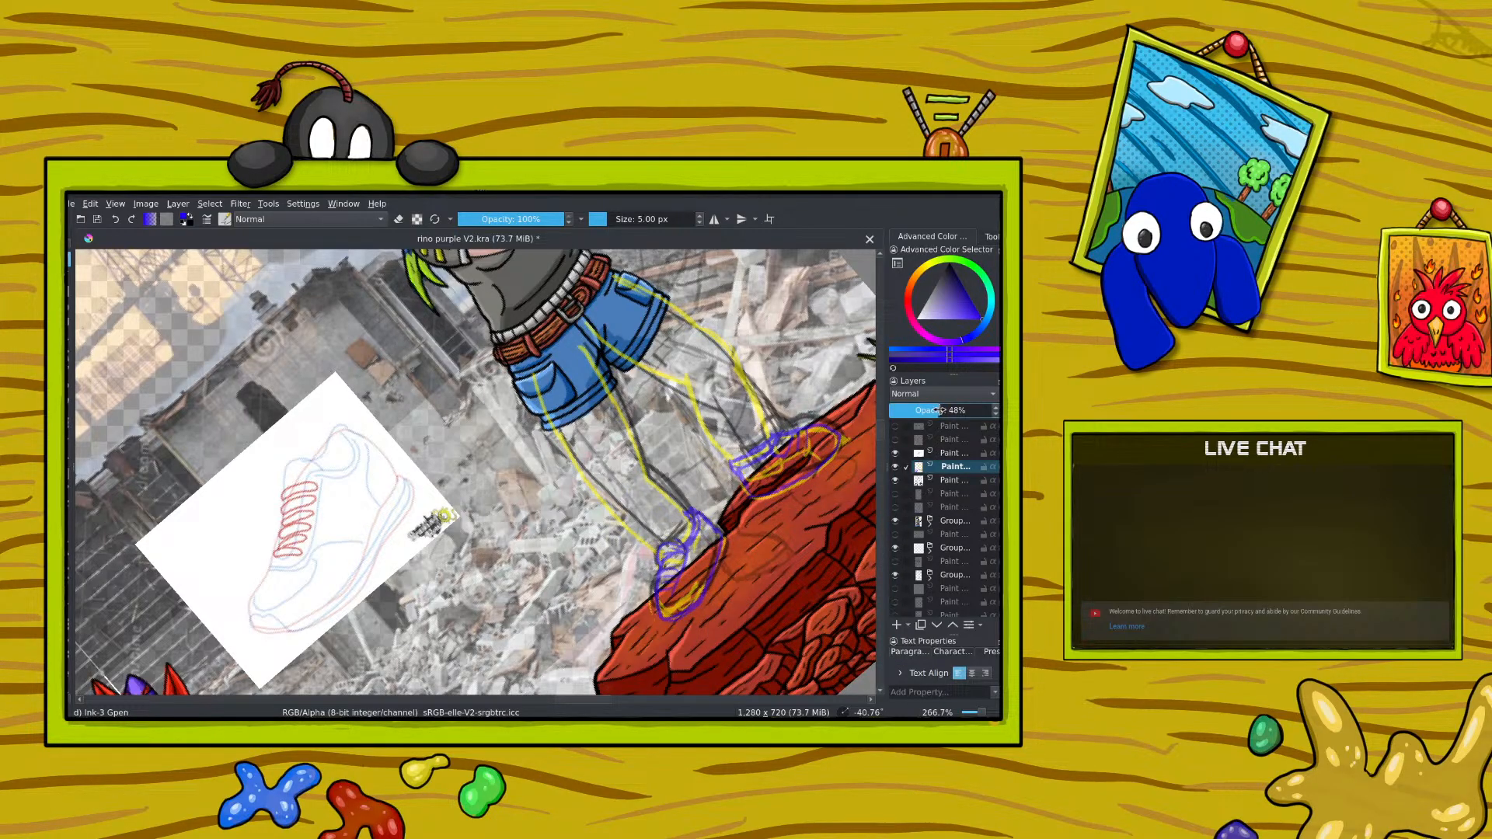
{"action": "left_click", "coordinate": [897, 625]}
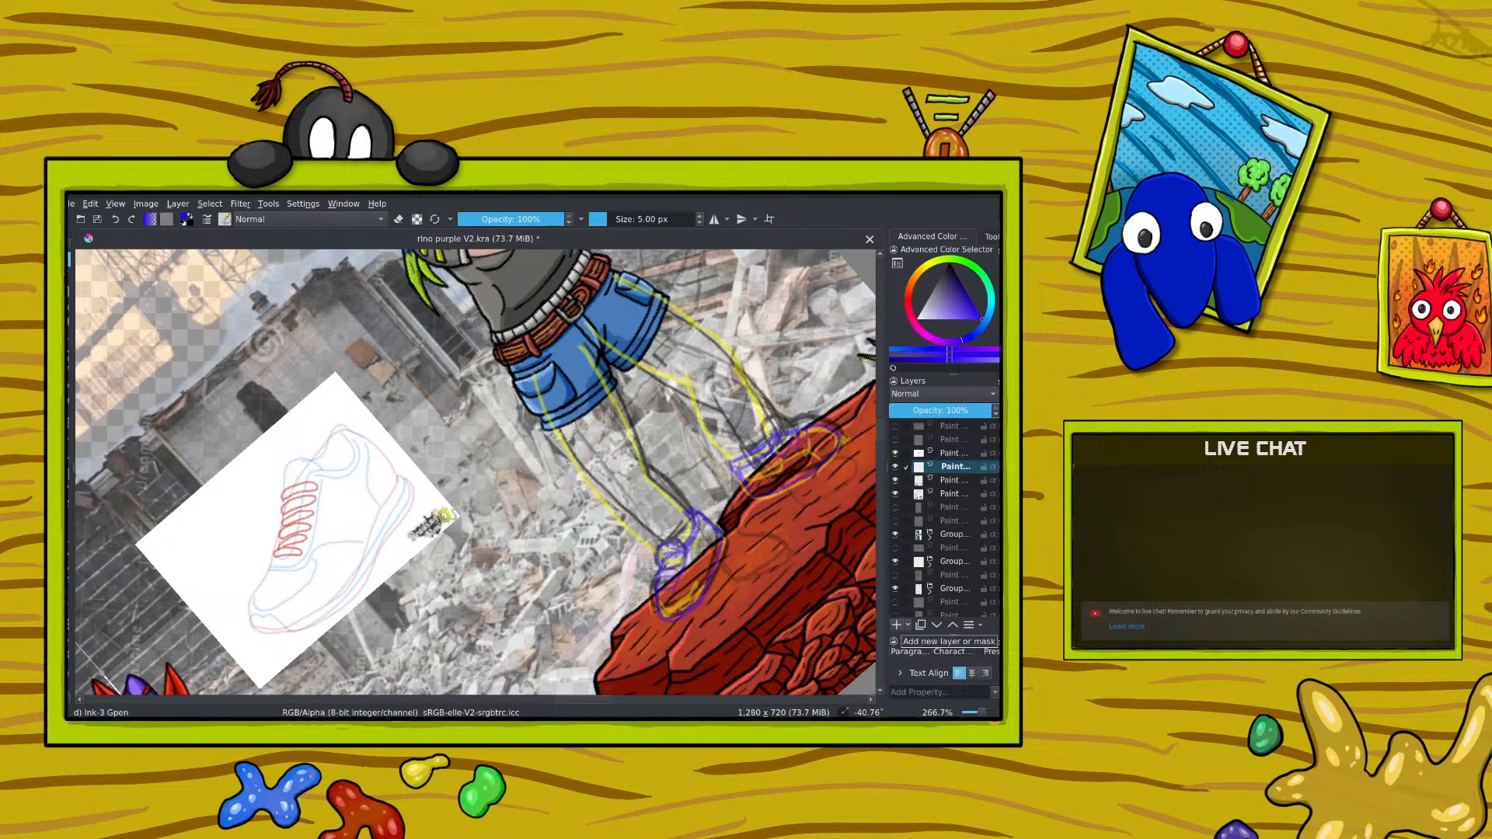
Step: Switch the brush color to black and ink the second leg's inner and outer contours on the new layer
{"action": "right_click", "coordinate": [498, 395]}
{"action": "left_click_drag", "start_coordinate": [440, 332], "coordinate": [502, 335]}
{"action": "right_click", "coordinate": [502, 334]}
{"action": "left_click_drag", "start_coordinate": [513, 482], "coordinate": [513, 433]}
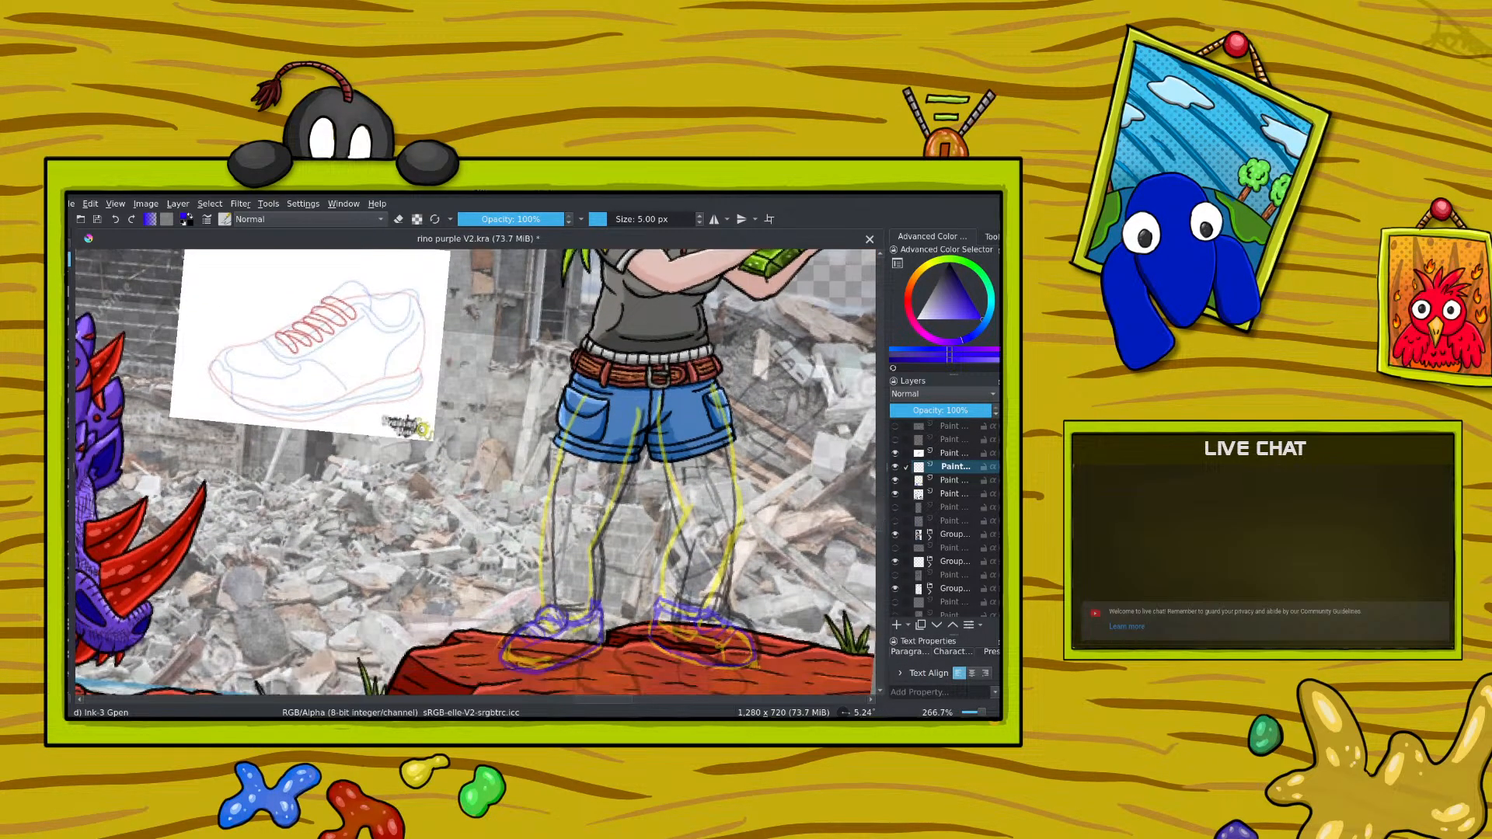
{"action": "left_click_drag", "start_coordinate": [664, 464], "coordinate": [679, 504]}
{"action": "left_click", "coordinate": [115, 220]}
{"action": "right_click", "coordinate": [604, 477]}
{"action": "left_click", "coordinate": [605, 437]}
{"action": "right_click", "coordinate": [605, 437]}
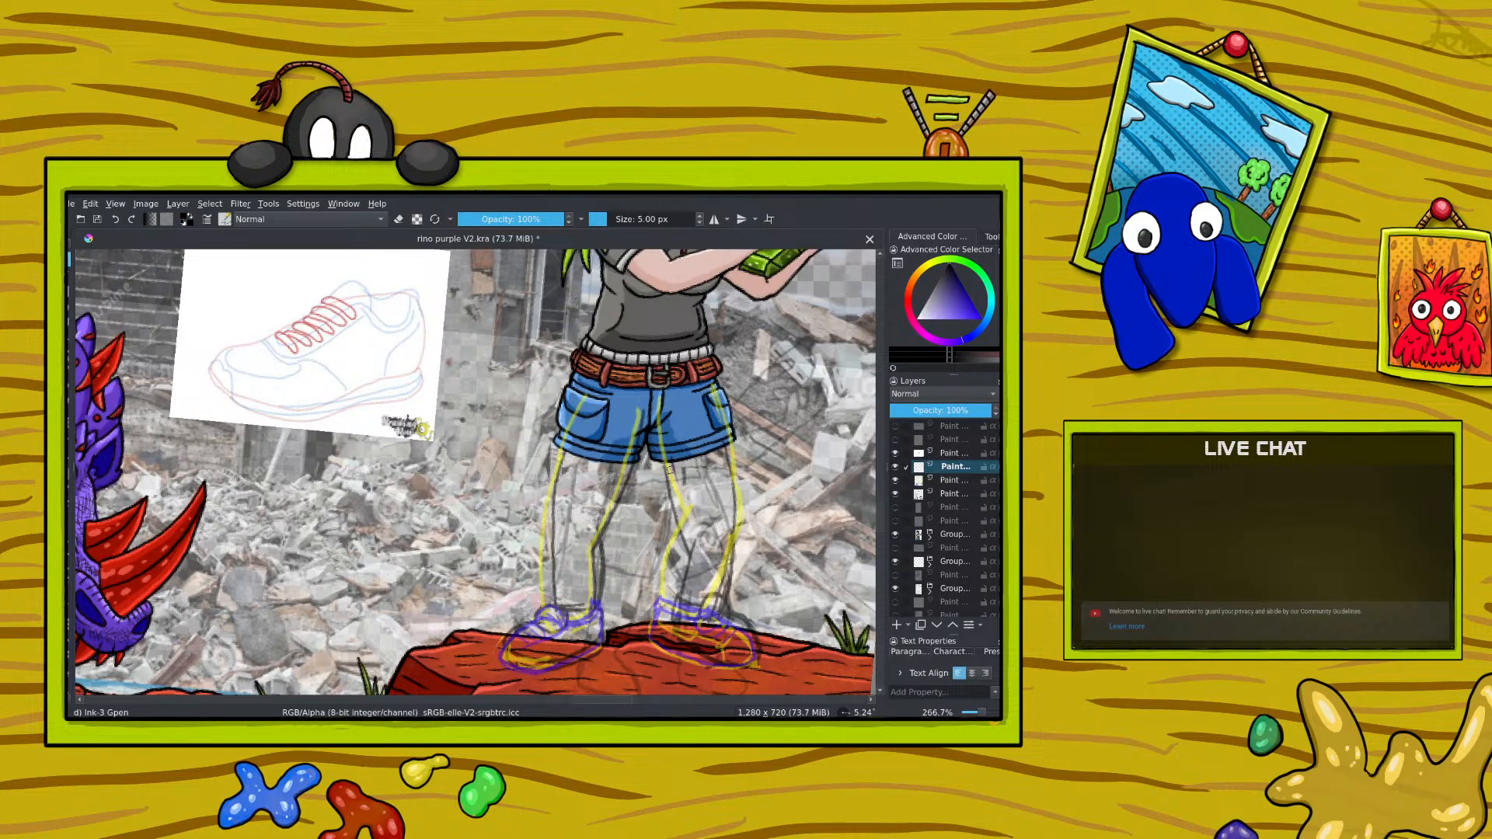
{"action": "mouse_move", "coordinate": [662, 462]}
{"action": "left_mouse_down"}
{"action": "mouse_move", "coordinate": [682, 530]}
{"action": "mouse_move", "coordinate": [663, 594]}
{"action": "left_mouse_up"}
{"action": "mouse_move", "coordinate": [718, 438]}
{"action": "left_mouse_down"}
{"action": "mouse_move", "coordinate": [741, 523]}
{"action": "mouse_move", "coordinate": [700, 614]}
{"action": "left_mouse_up"}
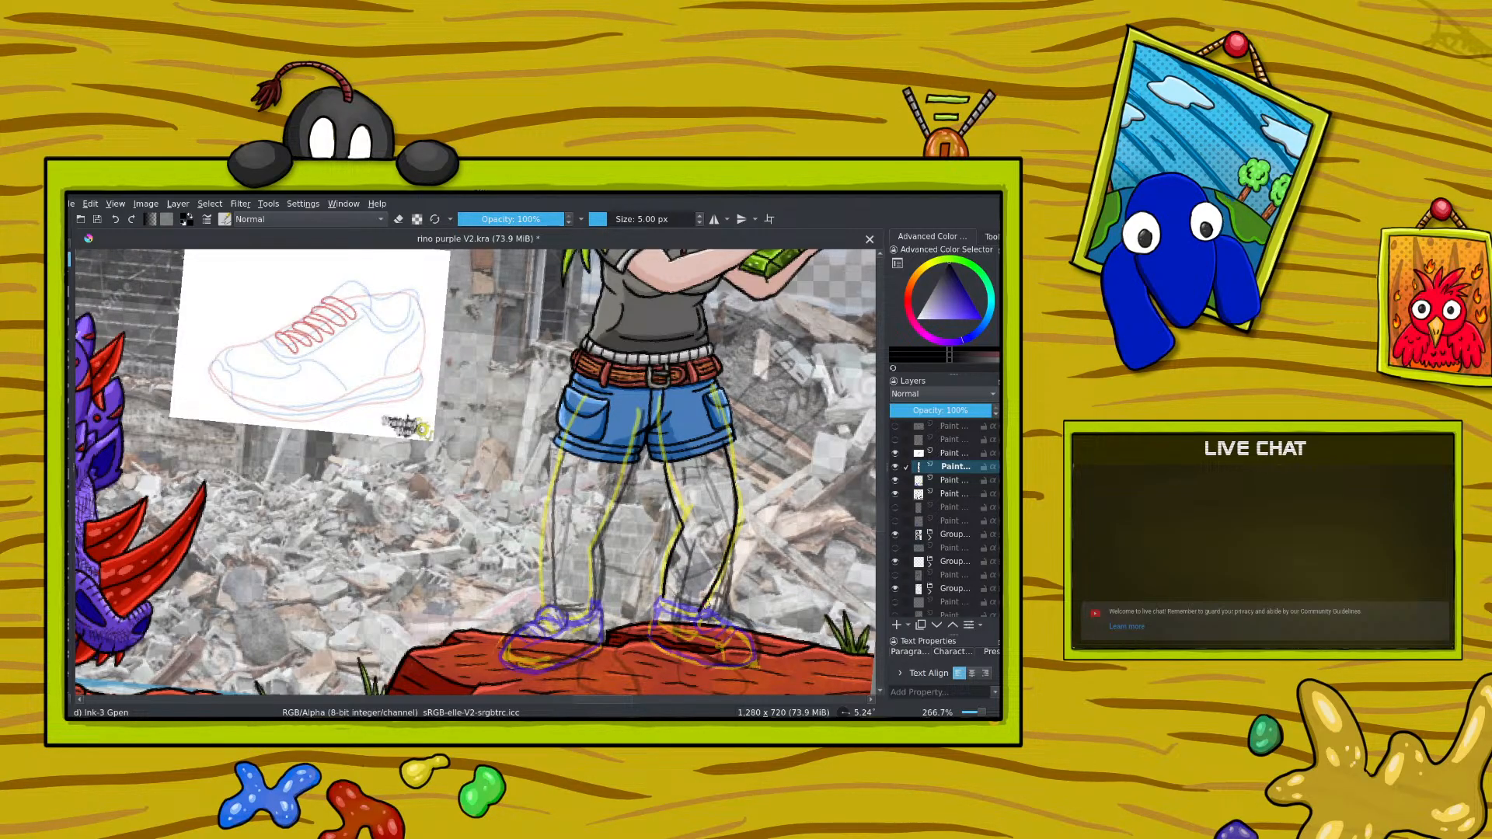
Step: Ink the first leg's inner and outer contours in black from the shorts down to the shoe
{"action": "left_click_drag", "start_coordinate": [626, 463], "coordinate": [590, 552]}
{"action": "mouse_move", "coordinate": [556, 440]}
{"action": "left_mouse_down"}
{"action": "mouse_move", "coordinate": [542, 533]}
{"action": "mouse_move", "coordinate": [563, 609]}
{"action": "left_mouse_up"}
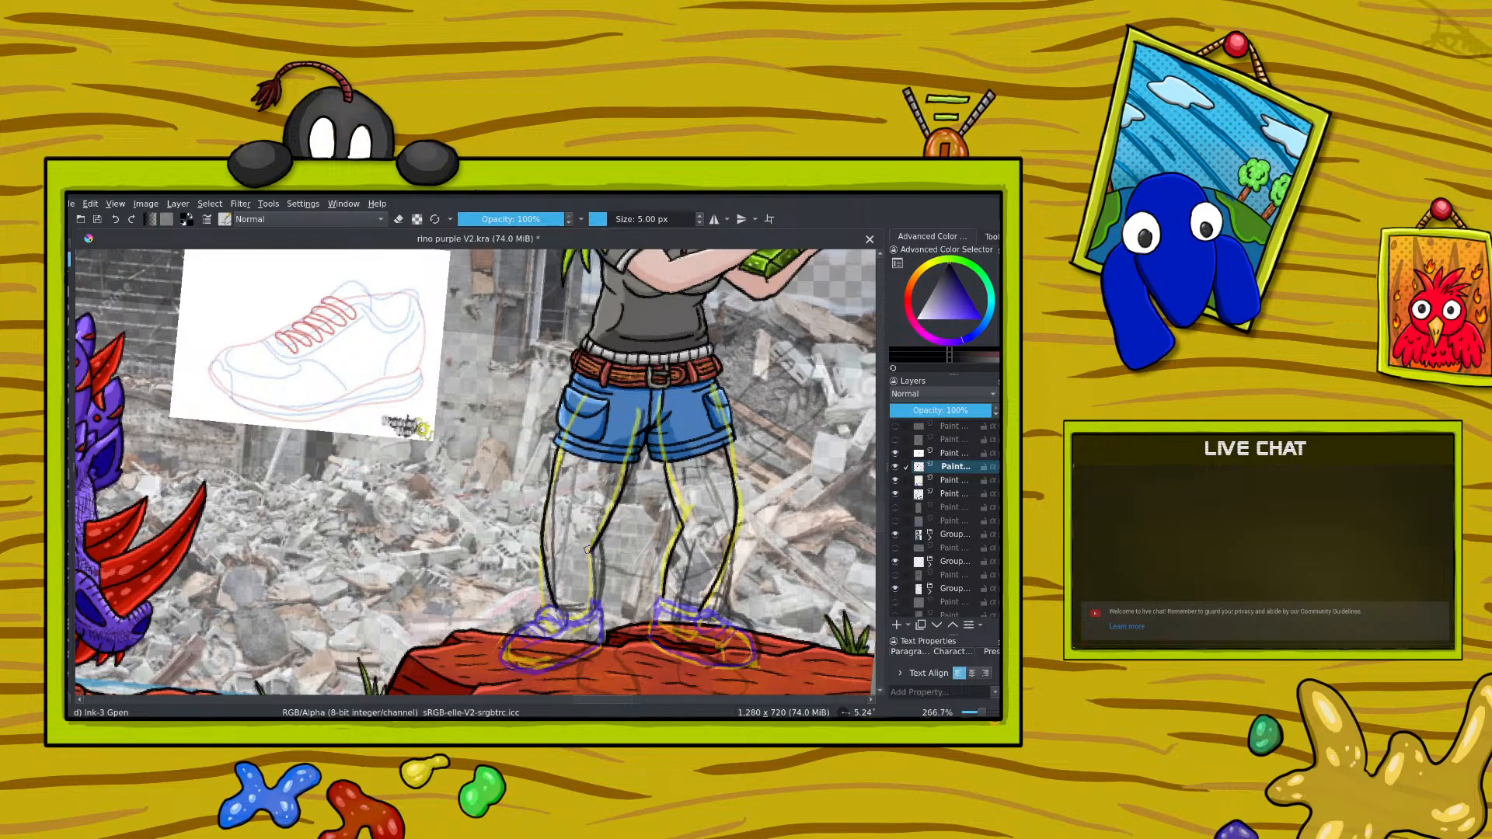
{"action": "left_click_drag", "start_coordinate": [591, 522], "coordinate": [596, 606]}
{"action": "left_click_drag", "start_coordinate": [597, 531], "coordinate": [621, 469]}
Step: Erase and redraw the first leg's inner knee line and upper outer contour in black
{"action": "left_click", "coordinate": [398, 220]}
{"action": "left_click_drag", "start_coordinate": [589, 560], "coordinate": [597, 552]}
{"action": "left_click", "coordinate": [399, 219]}
{"action": "left_click_drag", "start_coordinate": [593, 525], "coordinate": [600, 560]}
{"action": "key", "text": "e"}
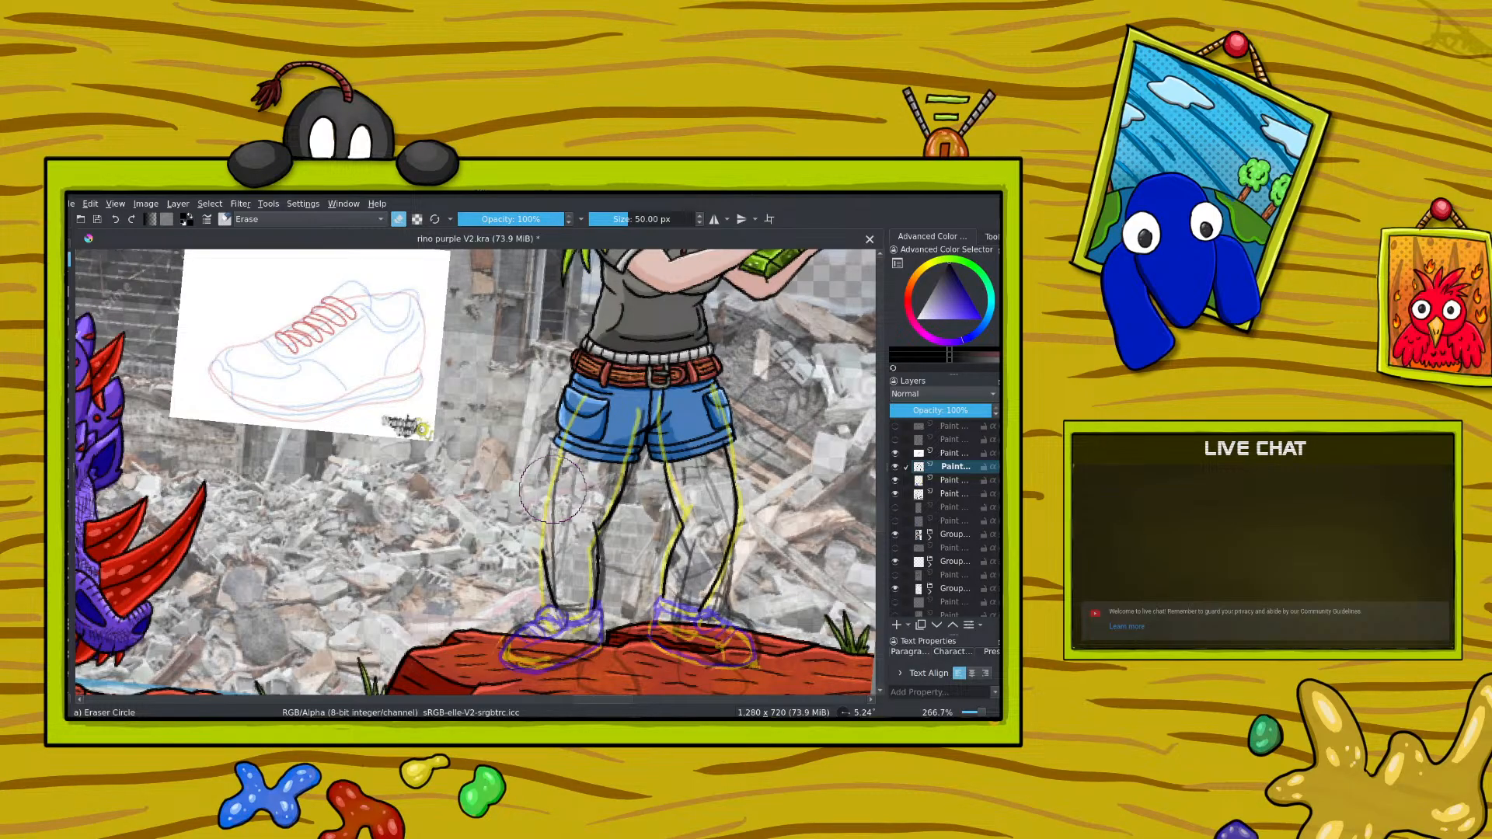
{"action": "key", "text": "e"}
{"action": "left_click_drag", "start_coordinate": [557, 452], "coordinate": [545, 550]}
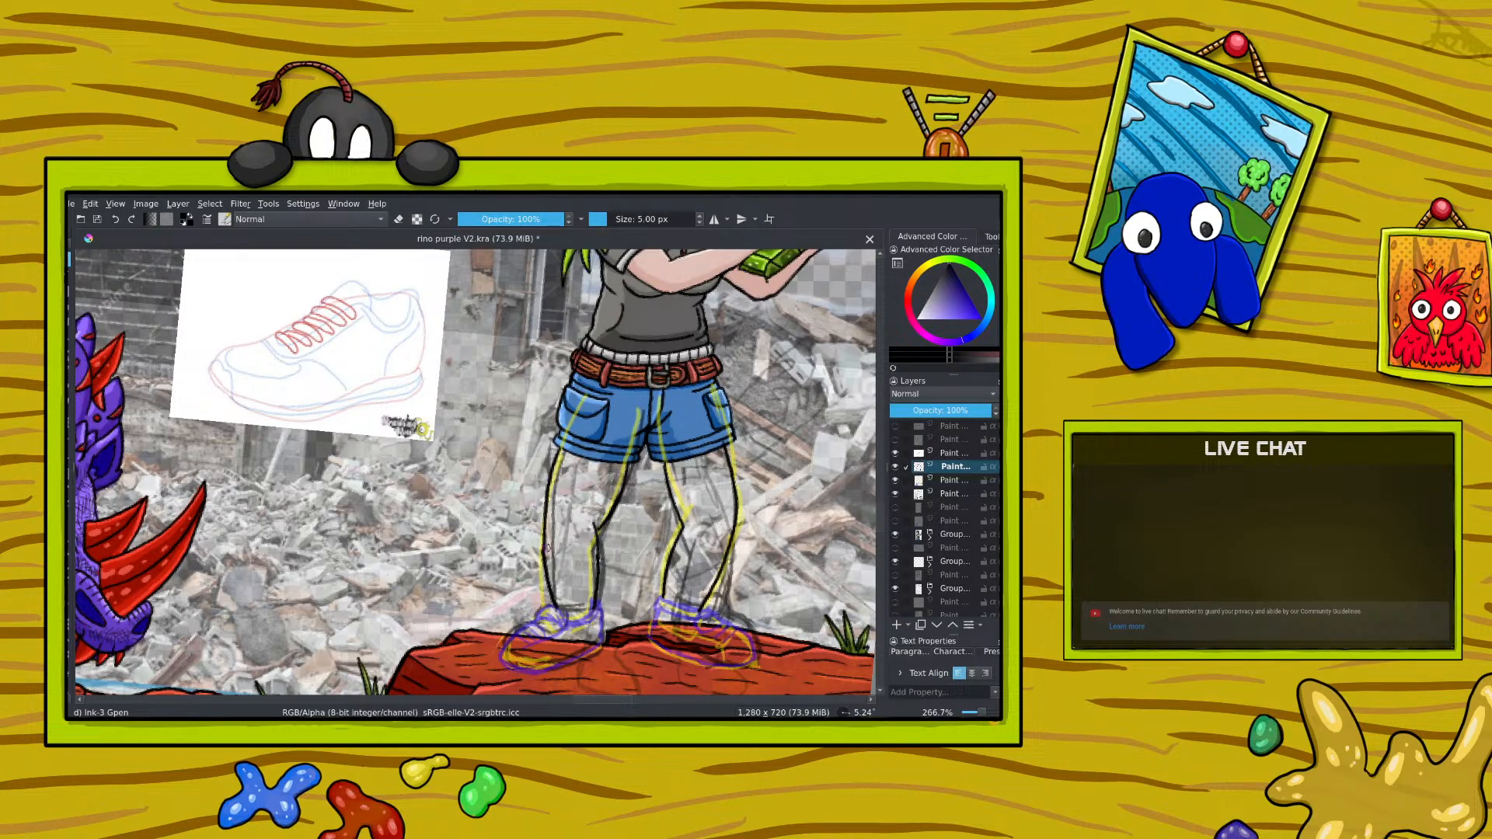
Step: Erase the first leg's black outer contour between the shorts and the shoe
{"action": "key", "text": "e"}
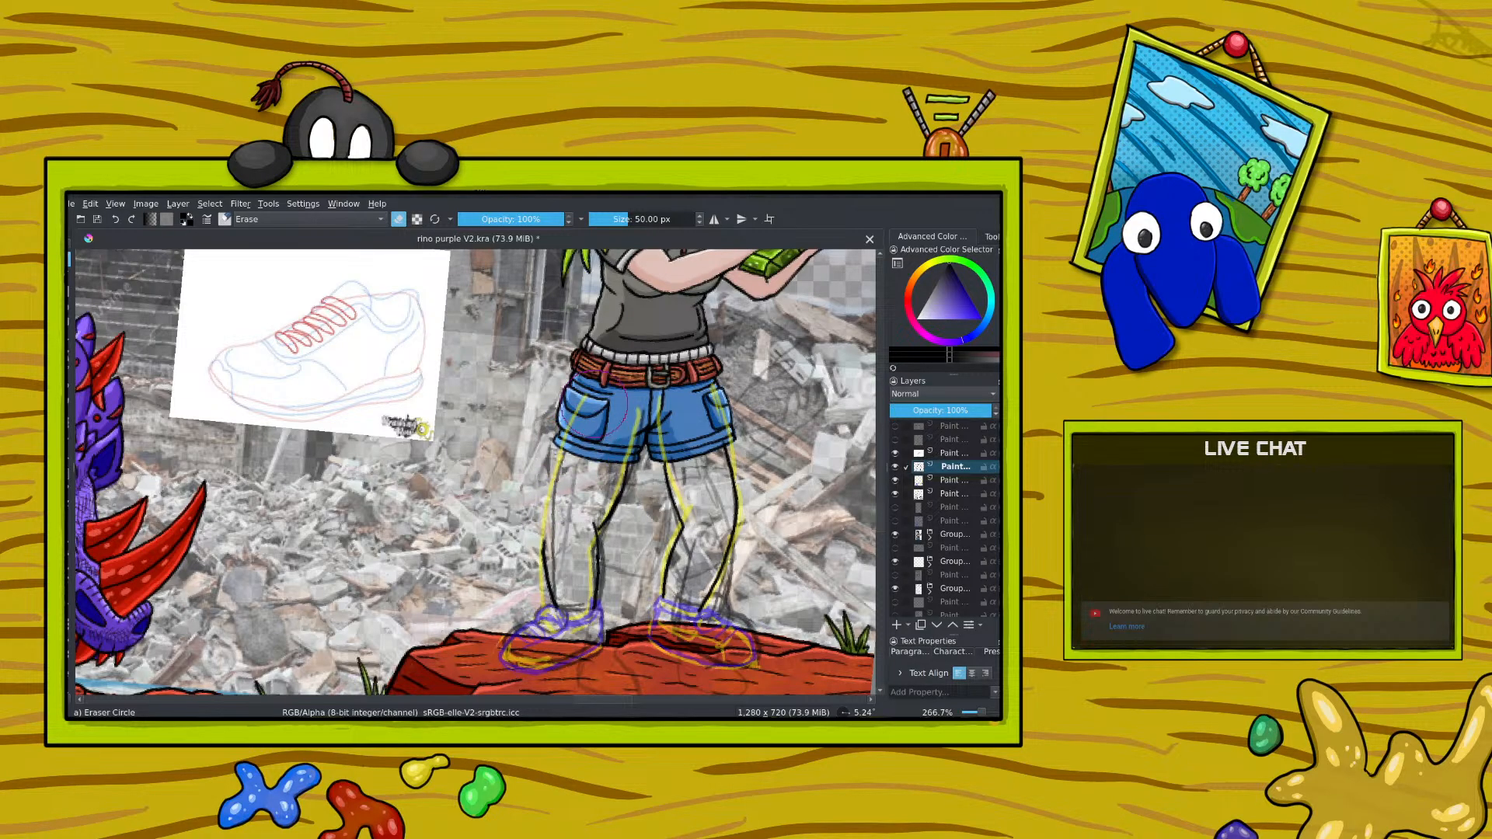
{"action": "key", "text": "e"}
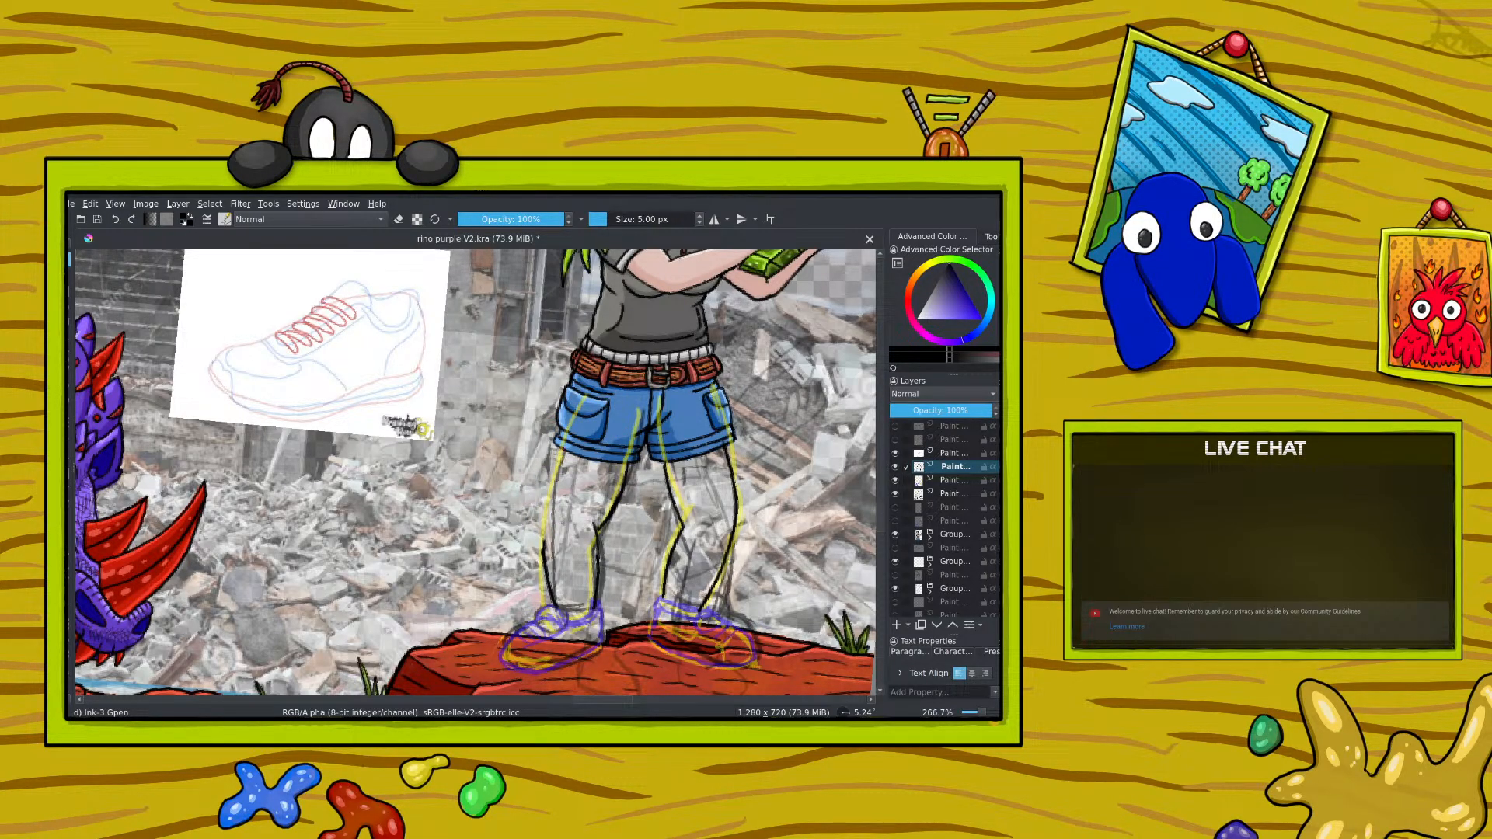
{"action": "mouse_move", "coordinate": [559, 450]}
{"action": "left_mouse_down"}
{"action": "mouse_move", "coordinate": [524, 534]}
{"action": "mouse_move", "coordinate": [549, 536]}
{"action": "mouse_move", "coordinate": [592, 460]}
{"action": "left_mouse_up"}
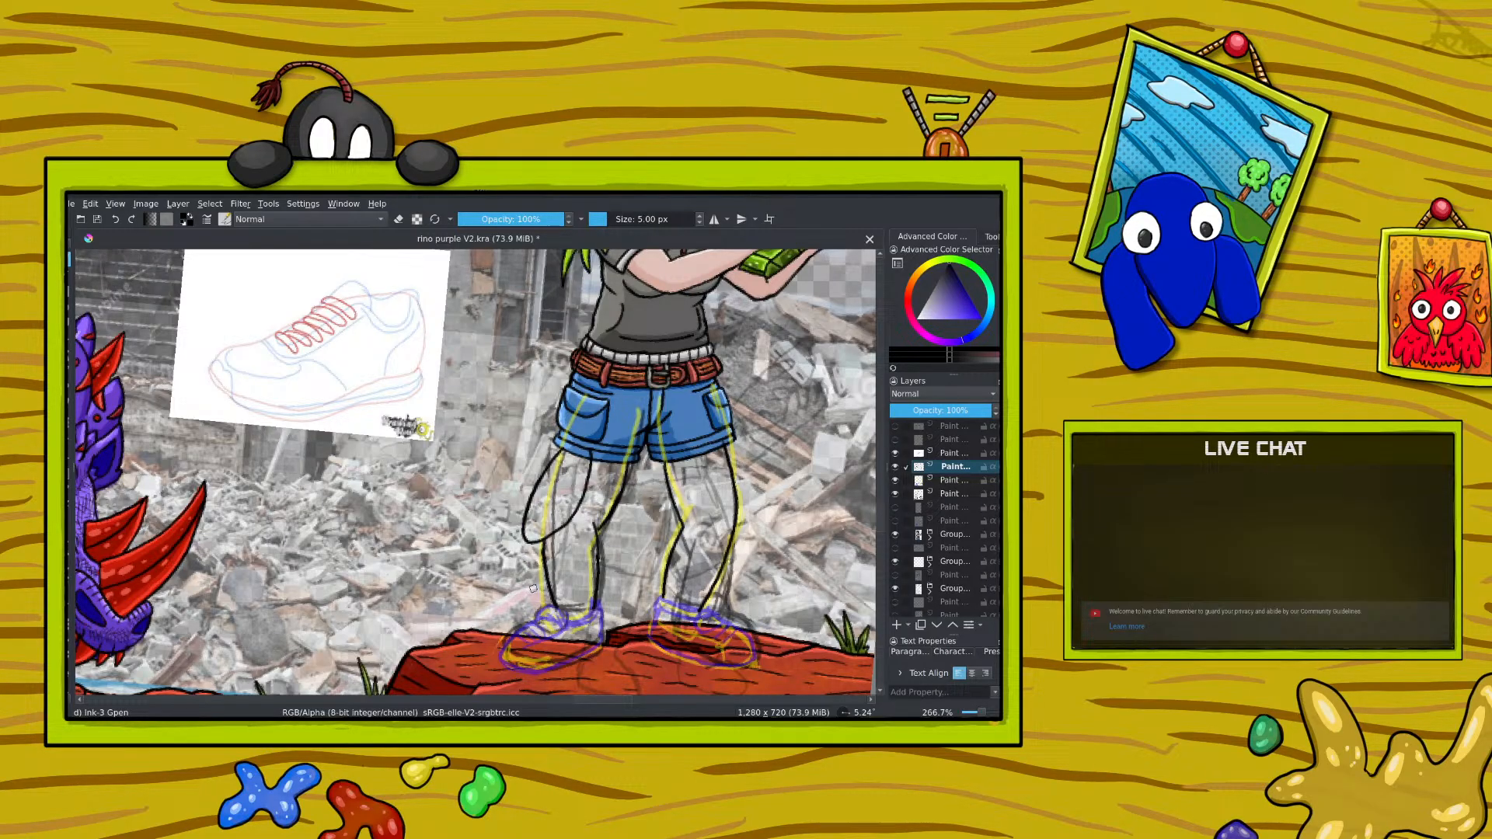
{"action": "mouse_move", "coordinate": [525, 615]}
{"action": "left_mouse_down"}
{"action": "mouse_move", "coordinate": [535, 561]}
{"action": "mouse_move", "coordinate": [517, 610]}
{"action": "mouse_move", "coordinate": [579, 642]}
{"action": "mouse_move", "coordinate": [521, 603]}
{"action": "mouse_move", "coordinate": [581, 546]}
{"action": "mouse_move", "coordinate": [522, 600]}
{"action": "left_mouse_up"}
{"action": "mouse_move", "coordinate": [583, 539]}
{"action": "left_mouse_down"}
{"action": "mouse_move", "coordinate": [616, 469]}
{"action": "mouse_move", "coordinate": [589, 511]}
{"action": "mouse_move", "coordinate": [560, 460]}
{"action": "mouse_move", "coordinate": [530, 593]}
{"action": "left_mouse_up"}
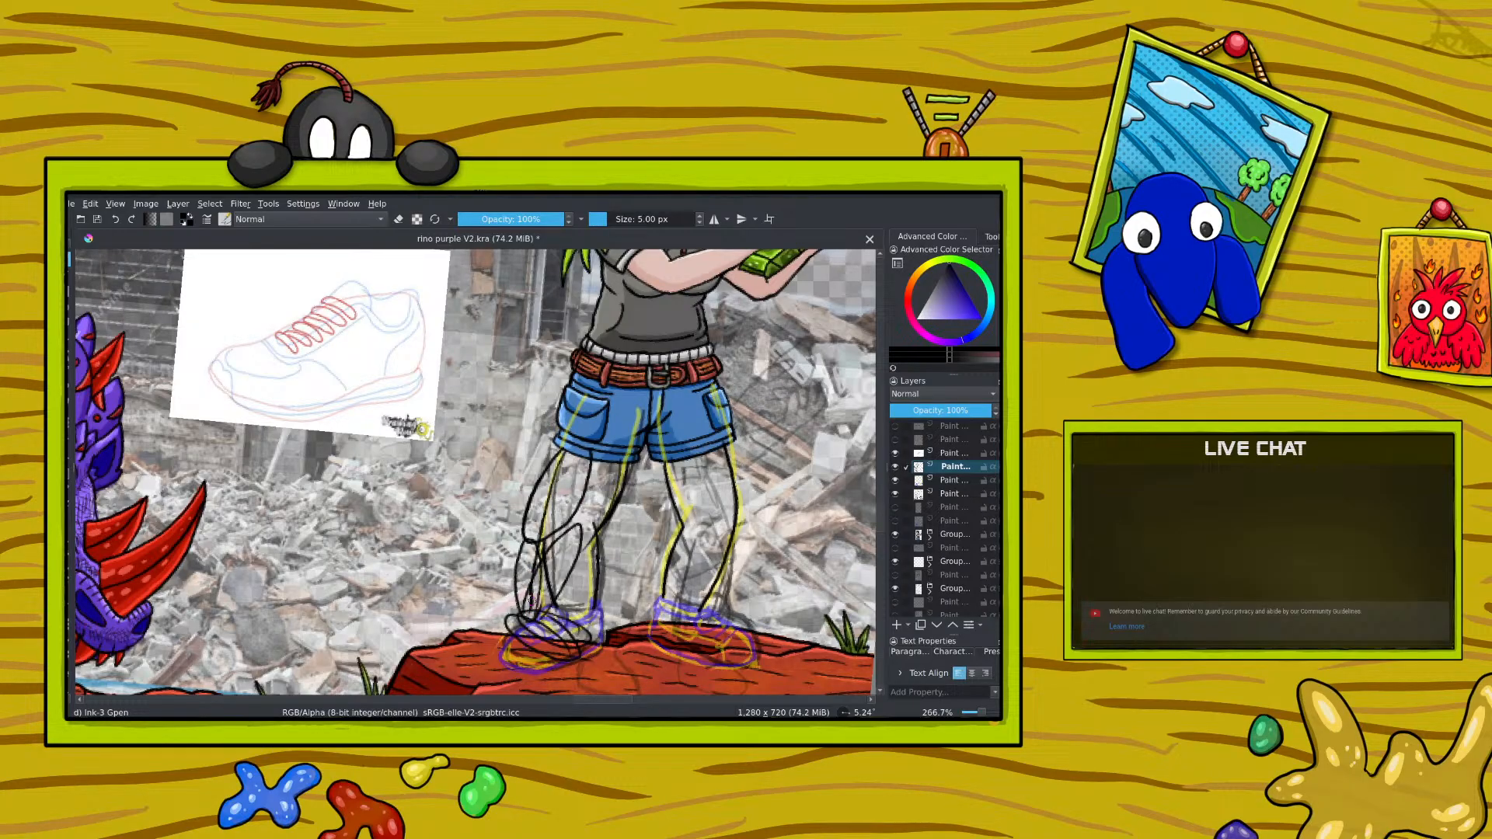
{"action": "mouse_move", "coordinate": [597, 519]}
{"action": "left_mouse_down"}
{"action": "mouse_move", "coordinate": [570, 607]}
{"action": "mouse_move", "coordinate": [600, 645]}
{"action": "mouse_move", "coordinate": [583, 657]}
{"action": "mouse_move", "coordinate": [528, 644]}
{"action": "mouse_move", "coordinate": [522, 603]}
{"action": "left_mouse_up"}
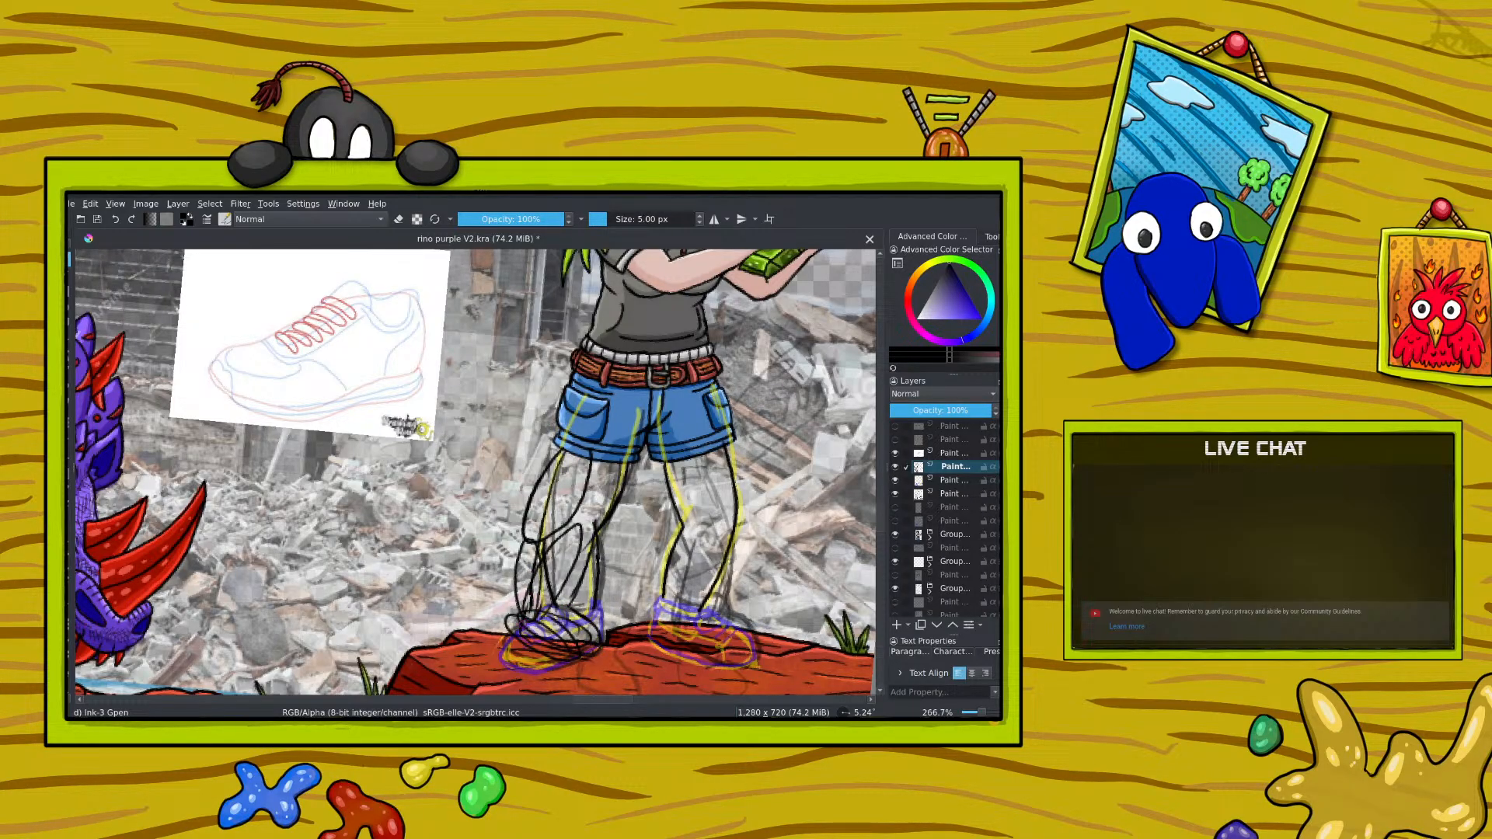
{"action": "left_click_drag", "start_coordinate": [984, 714], "coordinate": [985, 715]}
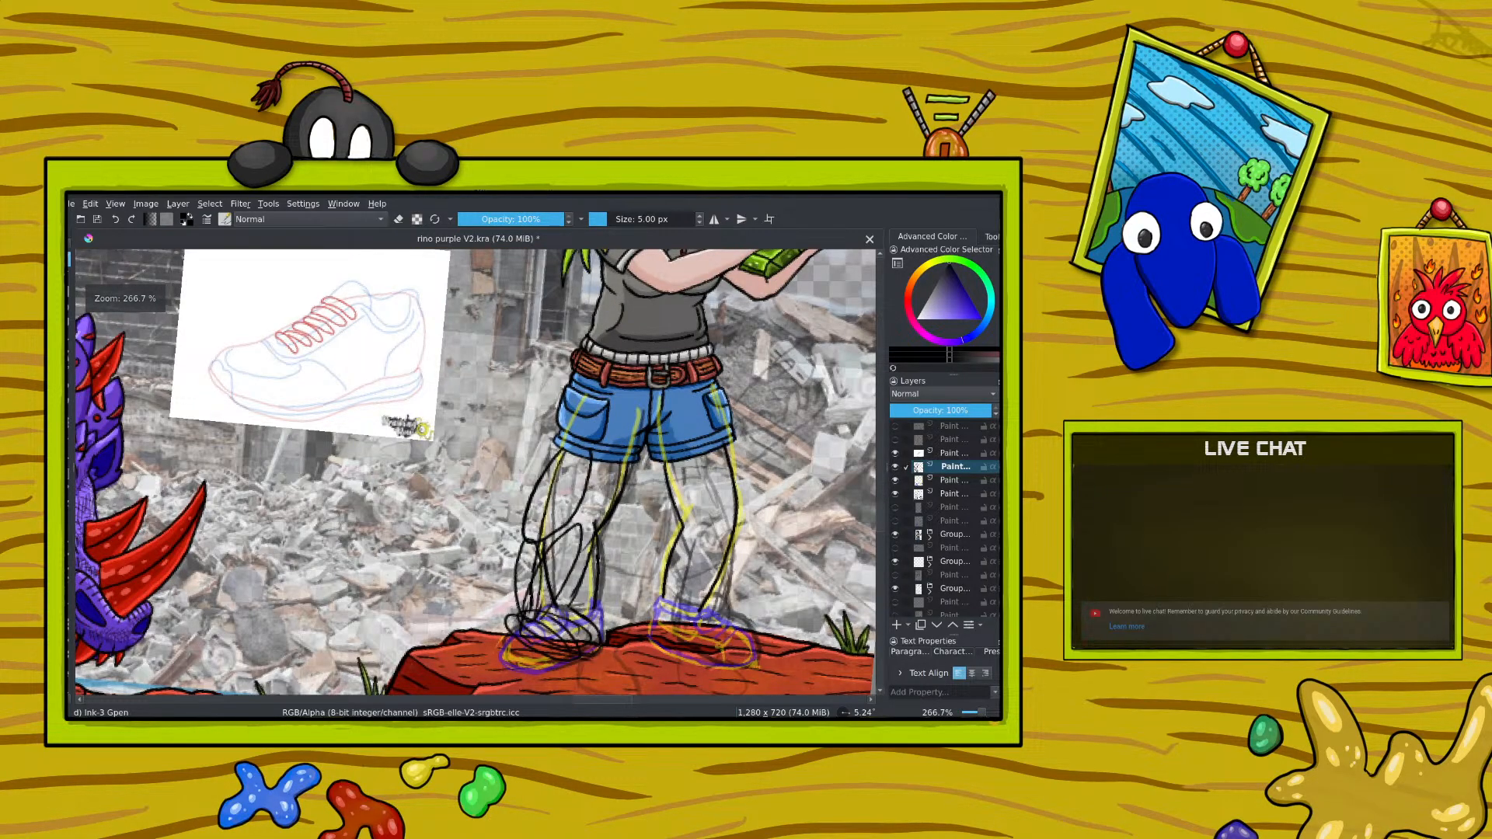
{"action": "key", "text": "slash"}
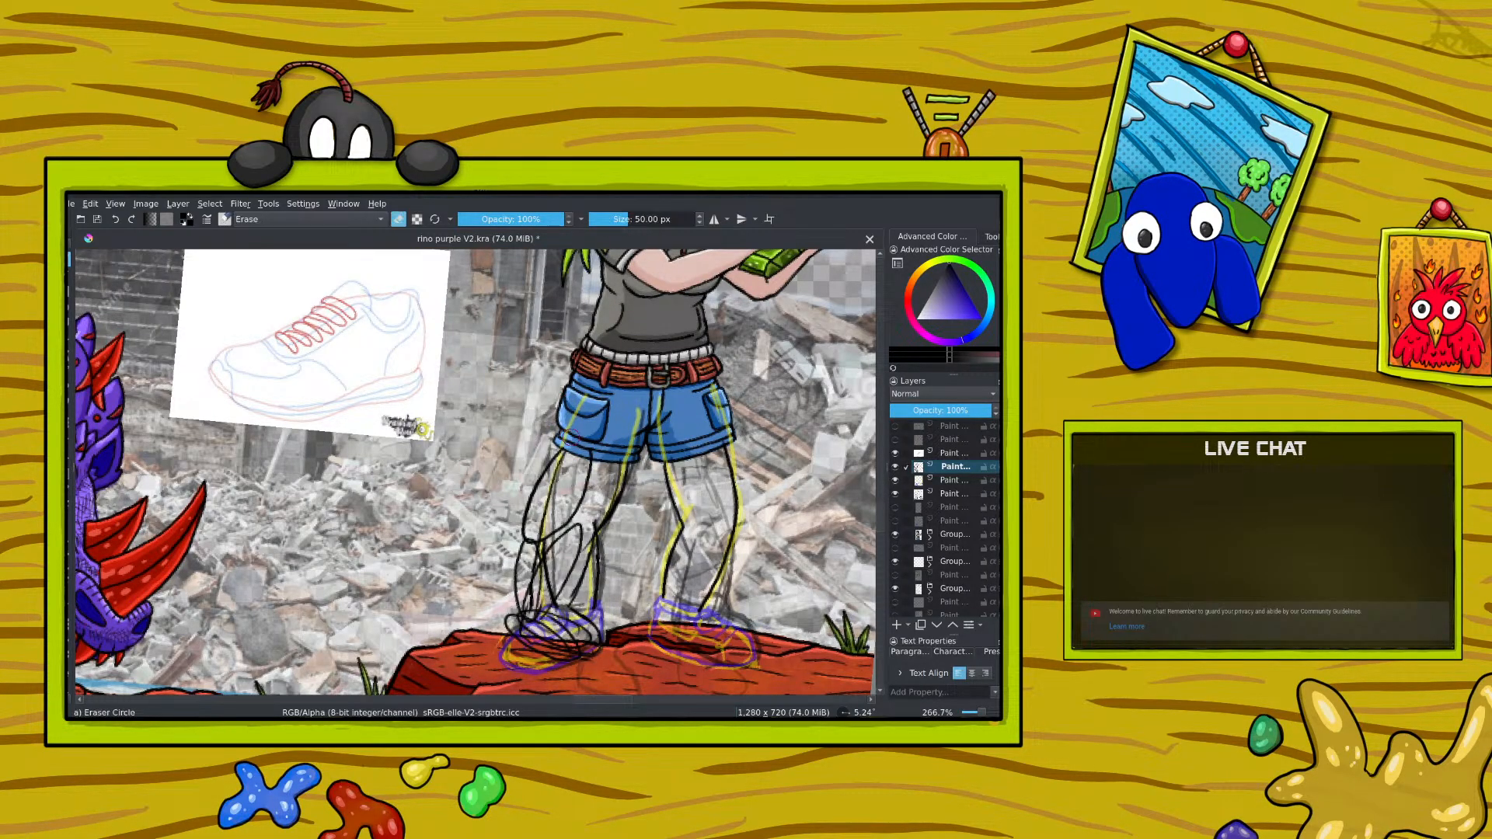
{"action": "mouse_move", "coordinate": [583, 429]}
{"action": "left_mouse_down"}
{"action": "mouse_move", "coordinate": [592, 574]}
{"action": "mouse_move", "coordinate": [579, 633]}
{"action": "mouse_move", "coordinate": [544, 567]}
{"action": "mouse_move", "coordinate": [513, 584]}
{"action": "left_mouse_up"}
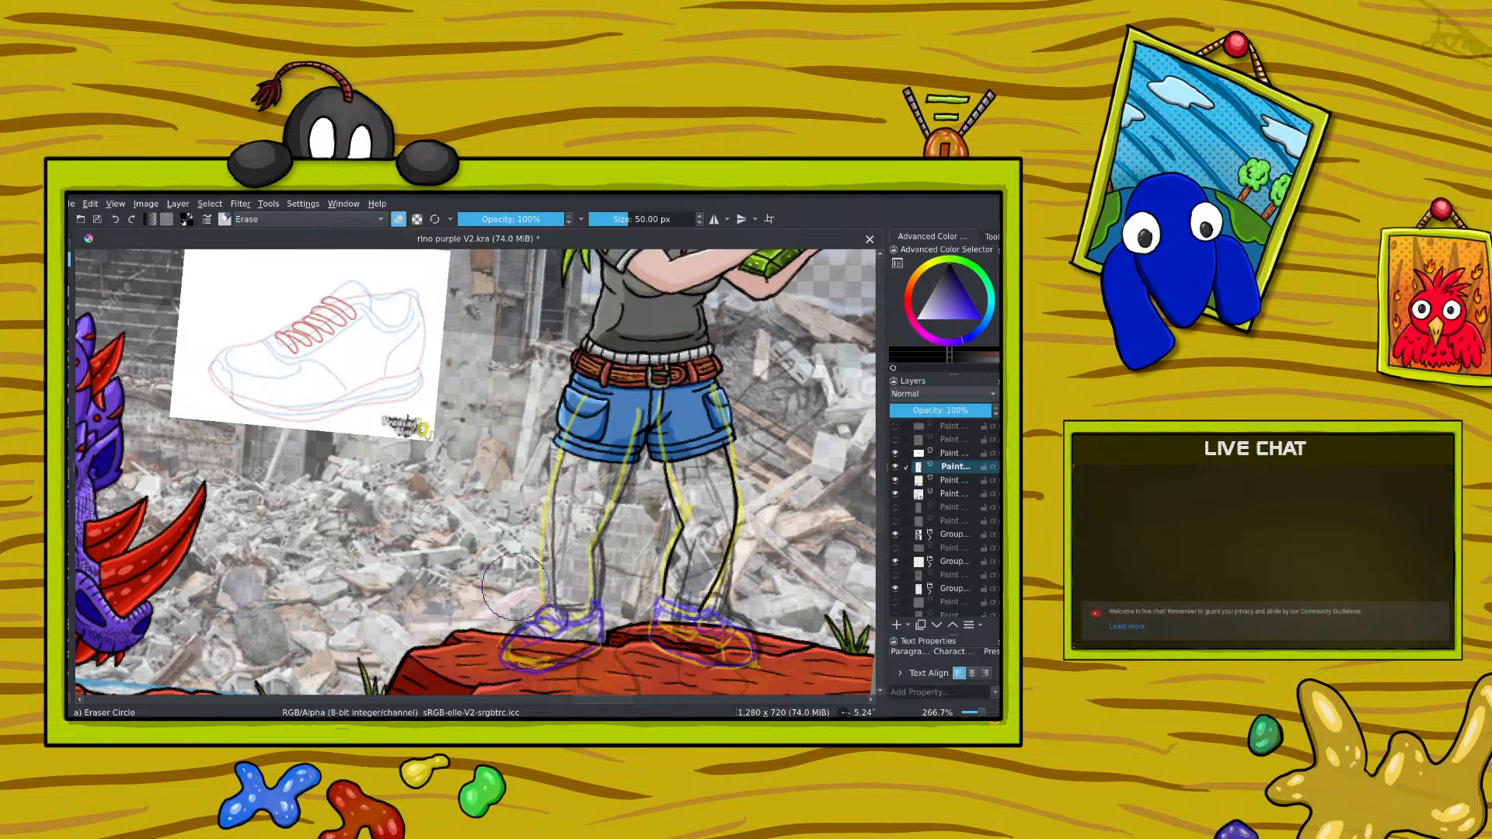
Step: Ink the first leg's contours in black with a wider calf and add curved cuff lines at both ankles
{"action": "key", "text": "slash"}
{"action": "left_click_drag", "start_coordinate": [623, 466], "coordinate": [597, 547]}
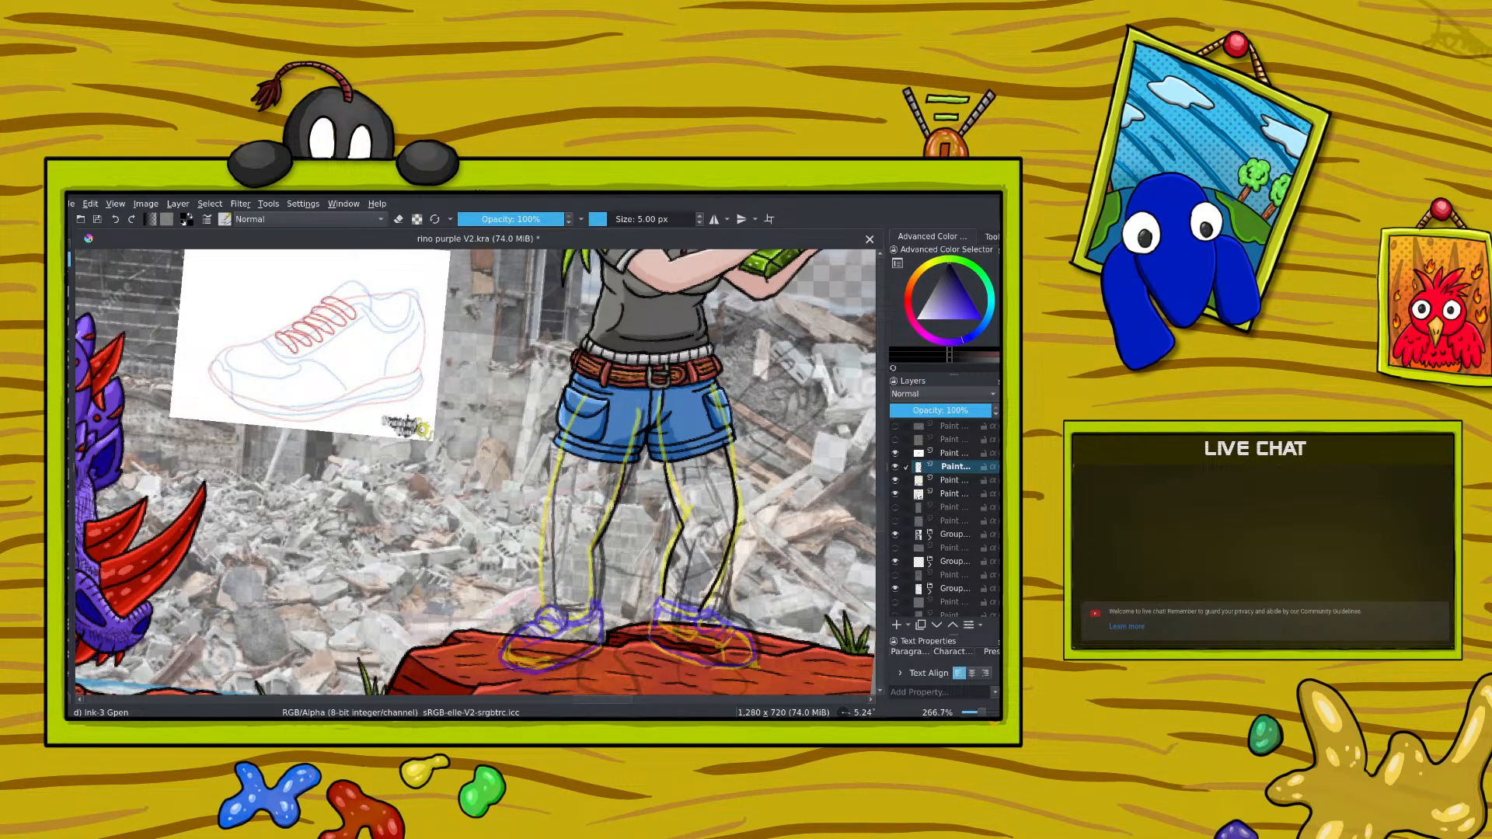
{"action": "left_click_drag", "start_coordinate": [554, 475], "coordinate": [543, 568]}
{"action": "left_click_drag", "start_coordinate": [564, 446], "coordinate": [515, 590]}
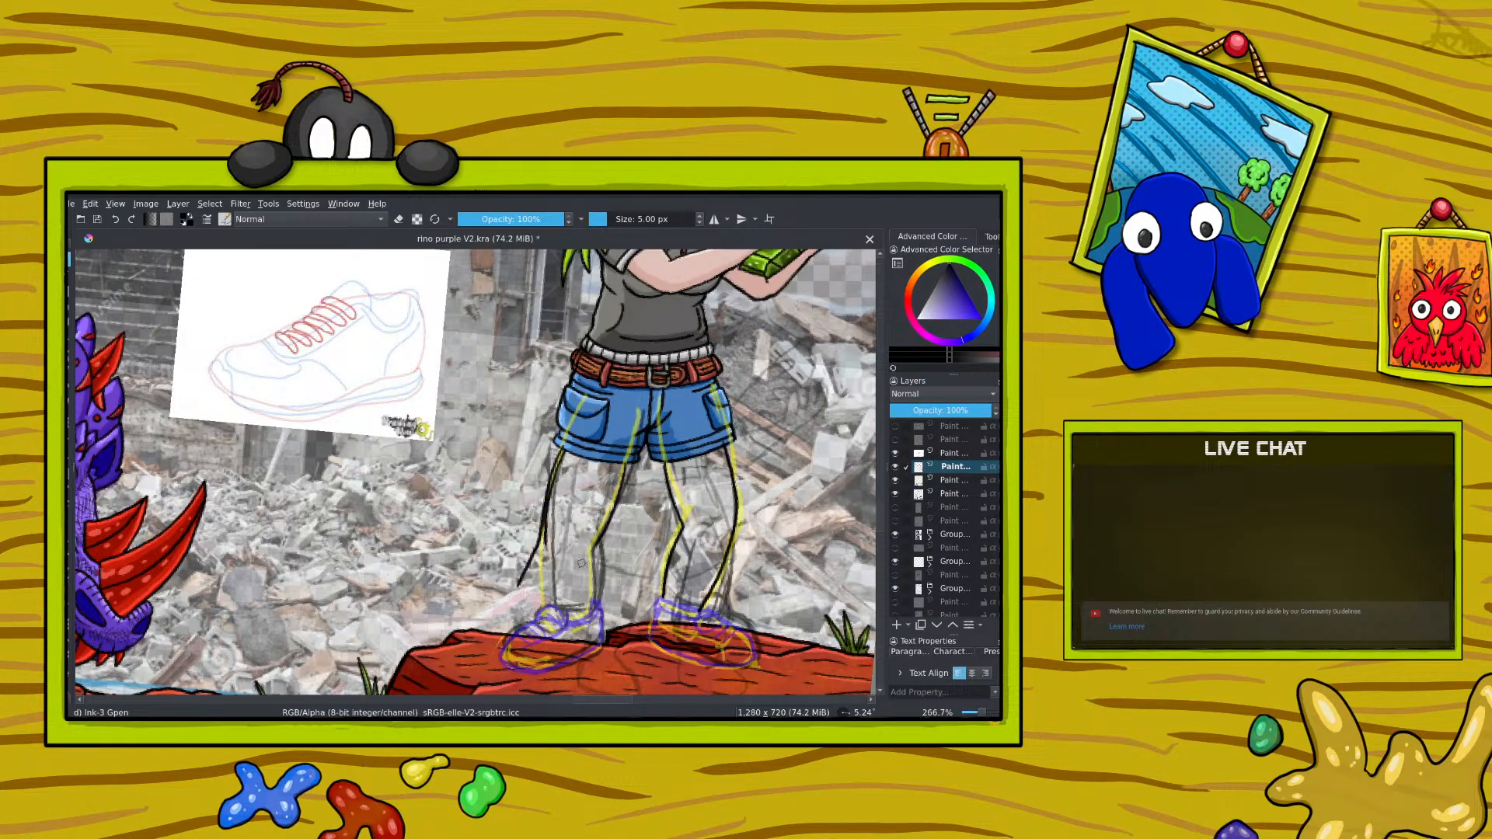
{"action": "left_click_drag", "start_coordinate": [590, 546], "coordinate": [559, 630]}
{"action": "mouse_move", "coordinate": [543, 536]}
{"action": "left_mouse_down"}
{"action": "mouse_move", "coordinate": [520, 604]}
{"action": "mouse_move", "coordinate": [541, 625]}
{"action": "mouse_move", "coordinate": [519, 617]}
{"action": "left_mouse_up"}
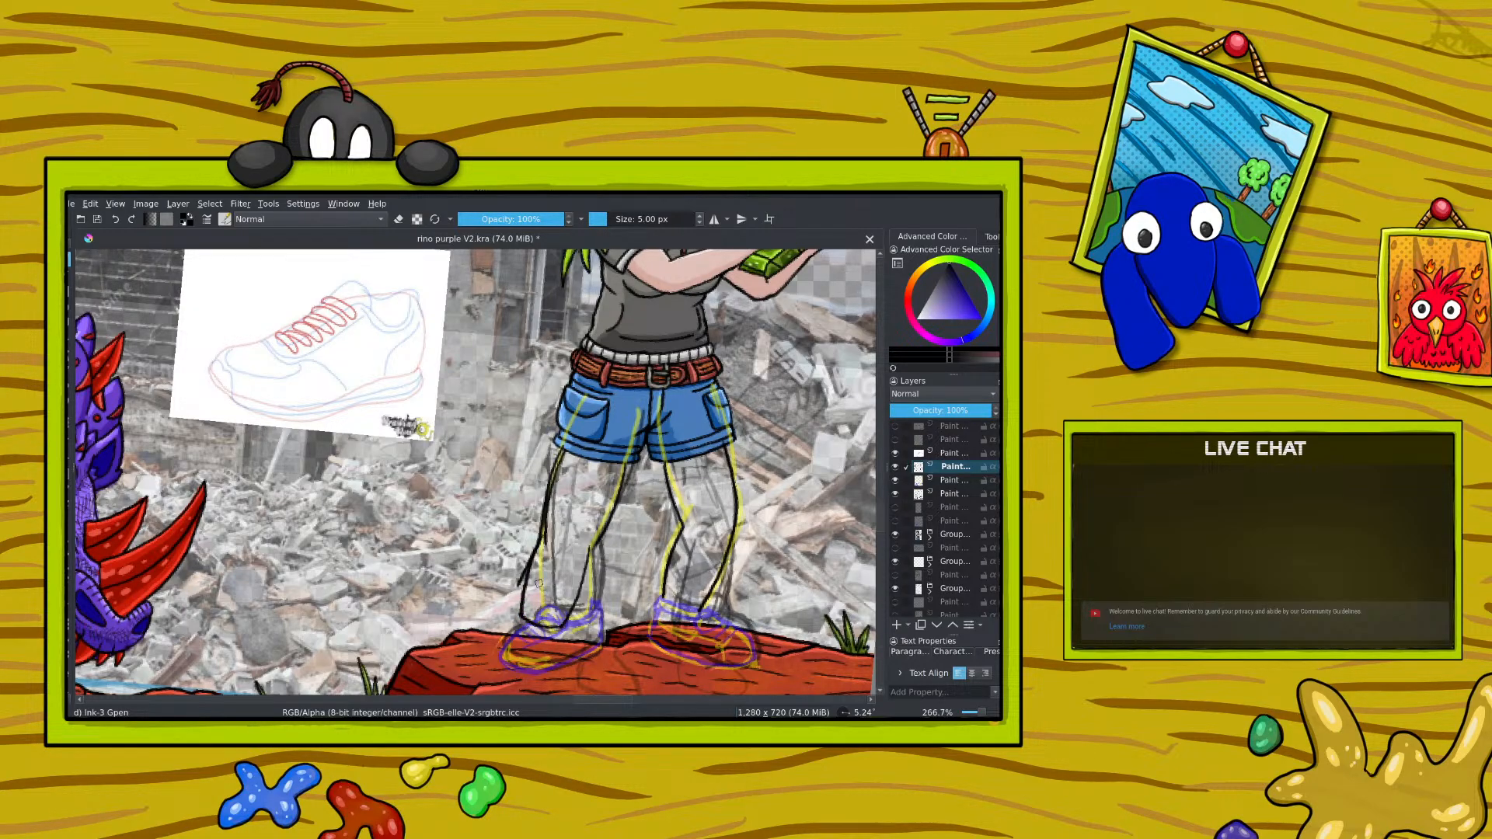
{"action": "mouse_move", "coordinate": [520, 614]}
{"action": "left_mouse_down"}
{"action": "mouse_move", "coordinate": [537, 634]}
{"action": "mouse_move", "coordinate": [563, 629]}
{"action": "left_mouse_up"}
{"action": "mouse_move", "coordinate": [660, 599]}
{"action": "left_mouse_down"}
{"action": "mouse_move", "coordinate": [697, 613]}
{"action": "mouse_move", "coordinate": [705, 599]}
{"action": "left_mouse_up"}
Step: Erase the first leg's outer thigh line and redraw it in black from the shorts into the calf
{"action": "key", "text": "e"}
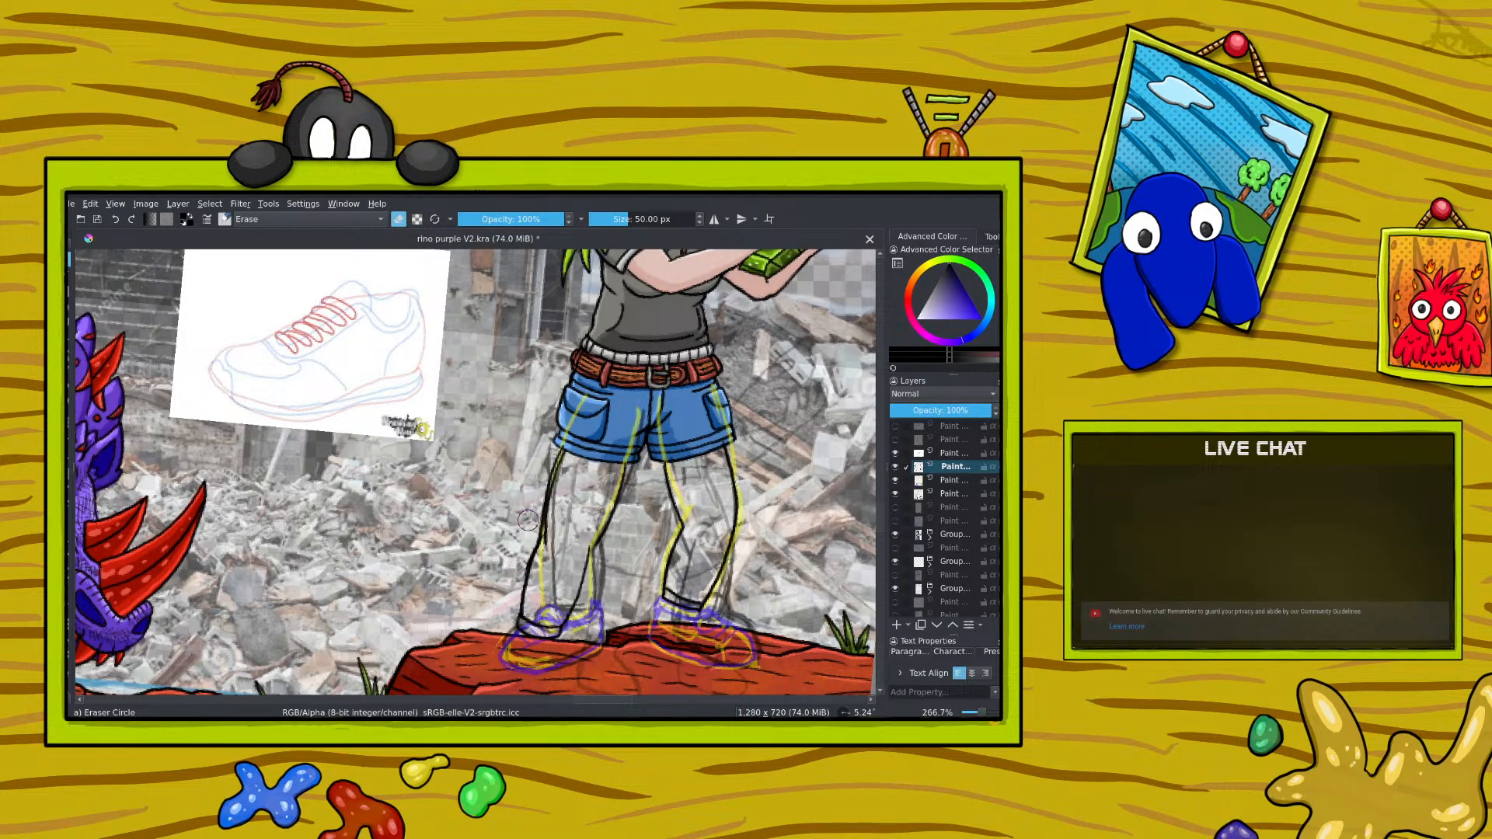
{"action": "mouse_move", "coordinate": [549, 536]}
{"action": "left_mouse_down"}
{"action": "mouse_move", "coordinate": [573, 455]}
{"action": "mouse_move", "coordinate": [562, 485]}
{"action": "mouse_move", "coordinate": [548, 460]}
{"action": "mouse_move", "coordinate": [552, 515]}
{"action": "mouse_move", "coordinate": [556, 473]}
{"action": "left_mouse_up"}
{"action": "key", "text": "ctrl+z"}
{"action": "key", "text": "e"}
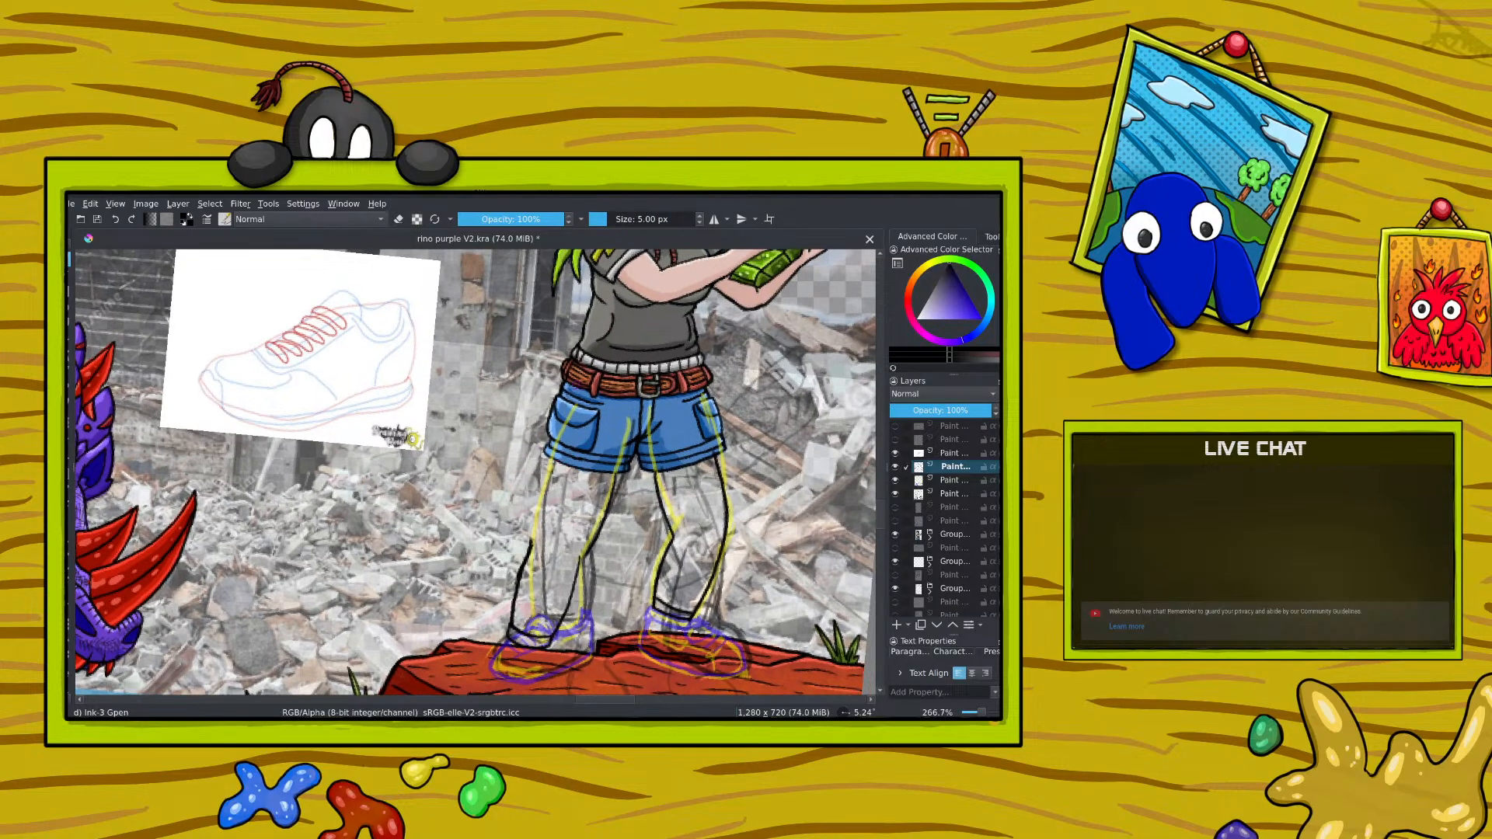
{"action": "left_click_drag", "start_coordinate": [544, 479], "coordinate": [538, 538]}
{"action": "key", "text": "e"}
{"action": "left_click_drag", "start_coordinate": [529, 547], "coordinate": [516, 587]}
Step: Add a paint layer above the leg ink, and move and adjust the first shoe's sketch to sit under the redrawn ankle
{"action": "scroll", "coordinate": [597, 523], "scroll_direction": "down", "scroll_amount": 4}
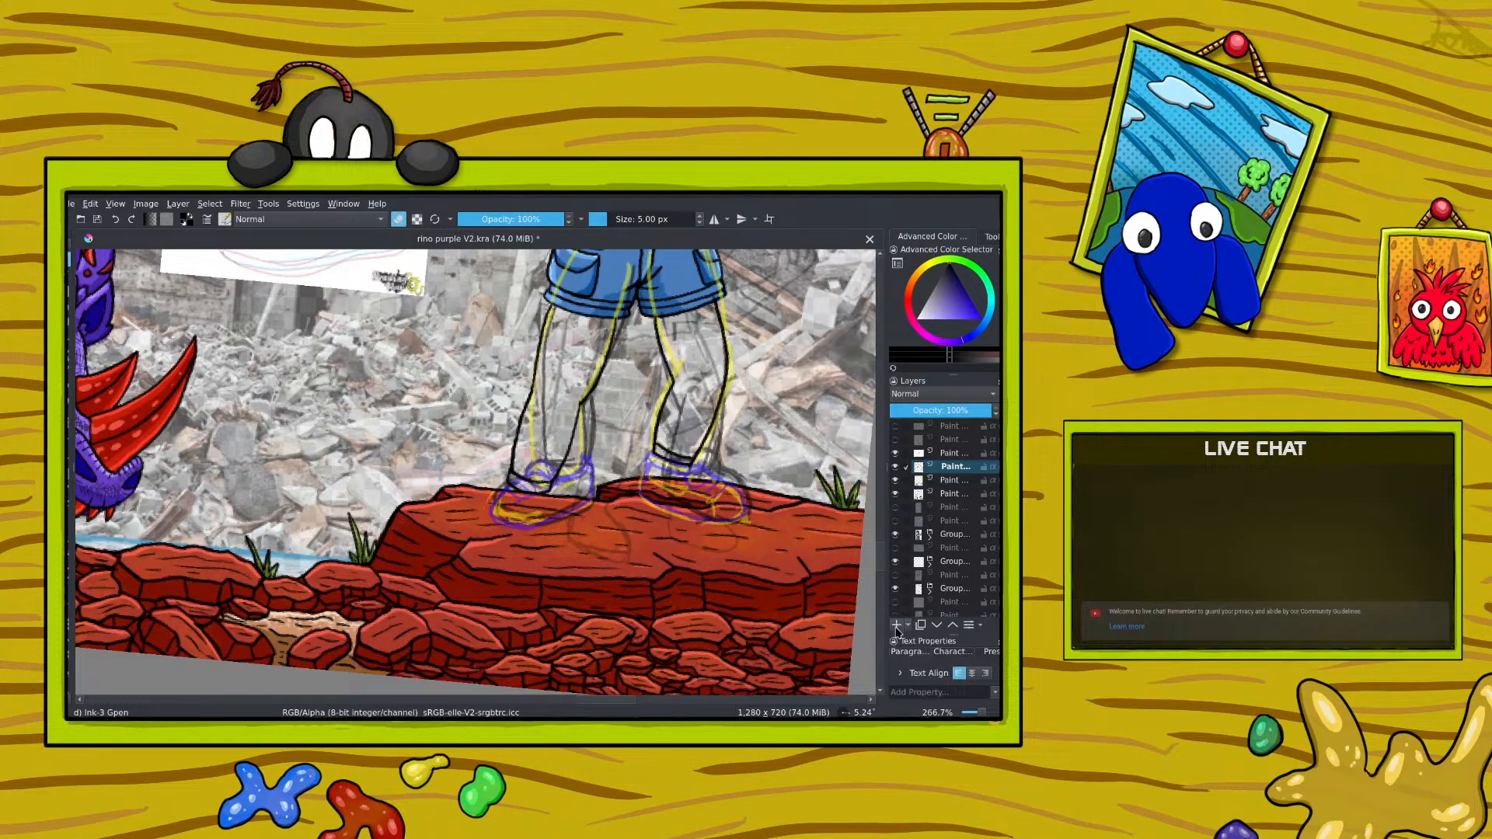
{"action": "left_click", "coordinate": [897, 625]}
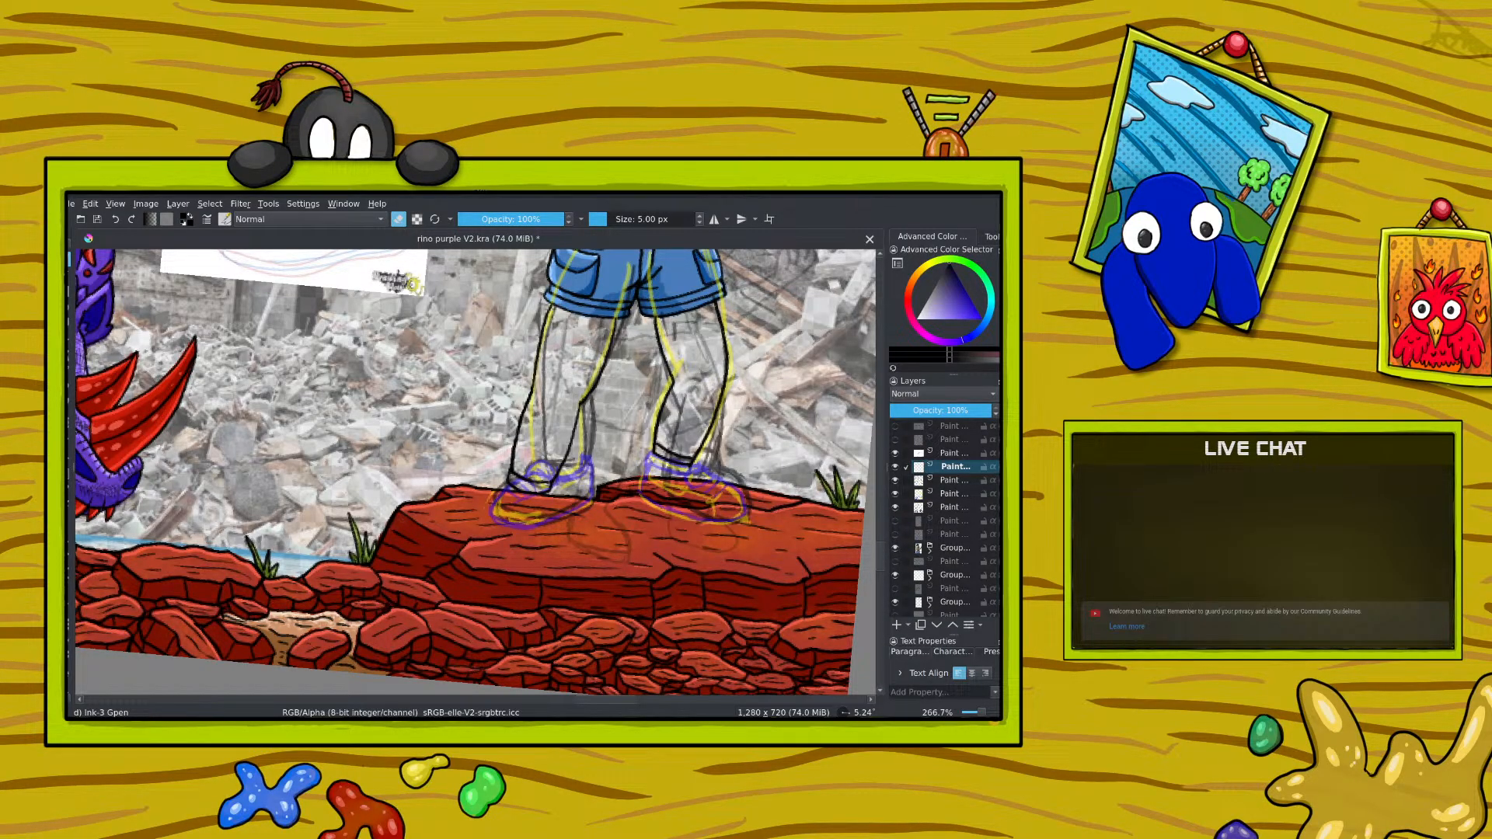
{"action": "left_click", "coordinate": [937, 480]}
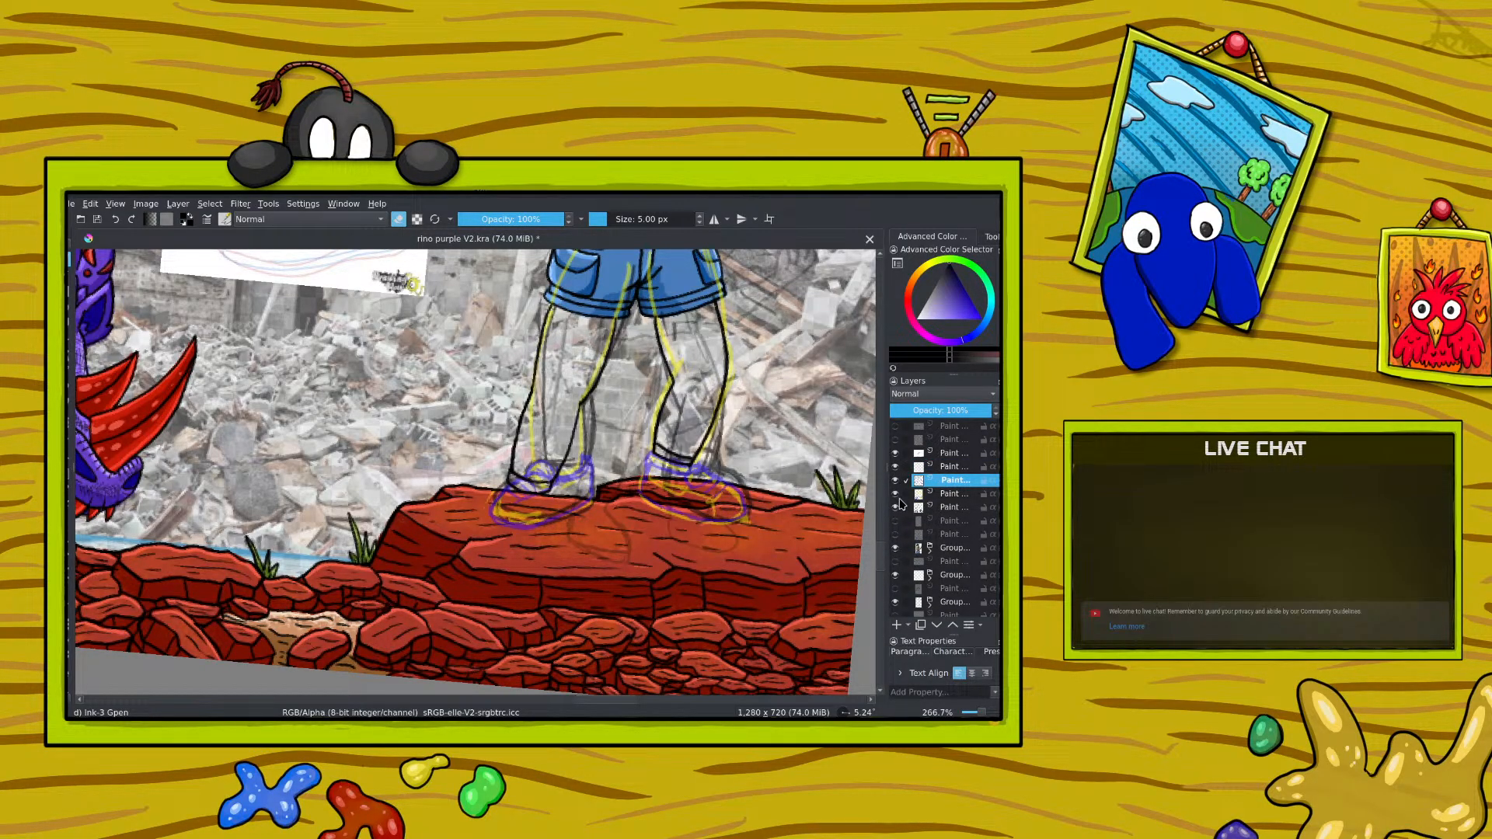
{"action": "left_click", "coordinate": [948, 494]}
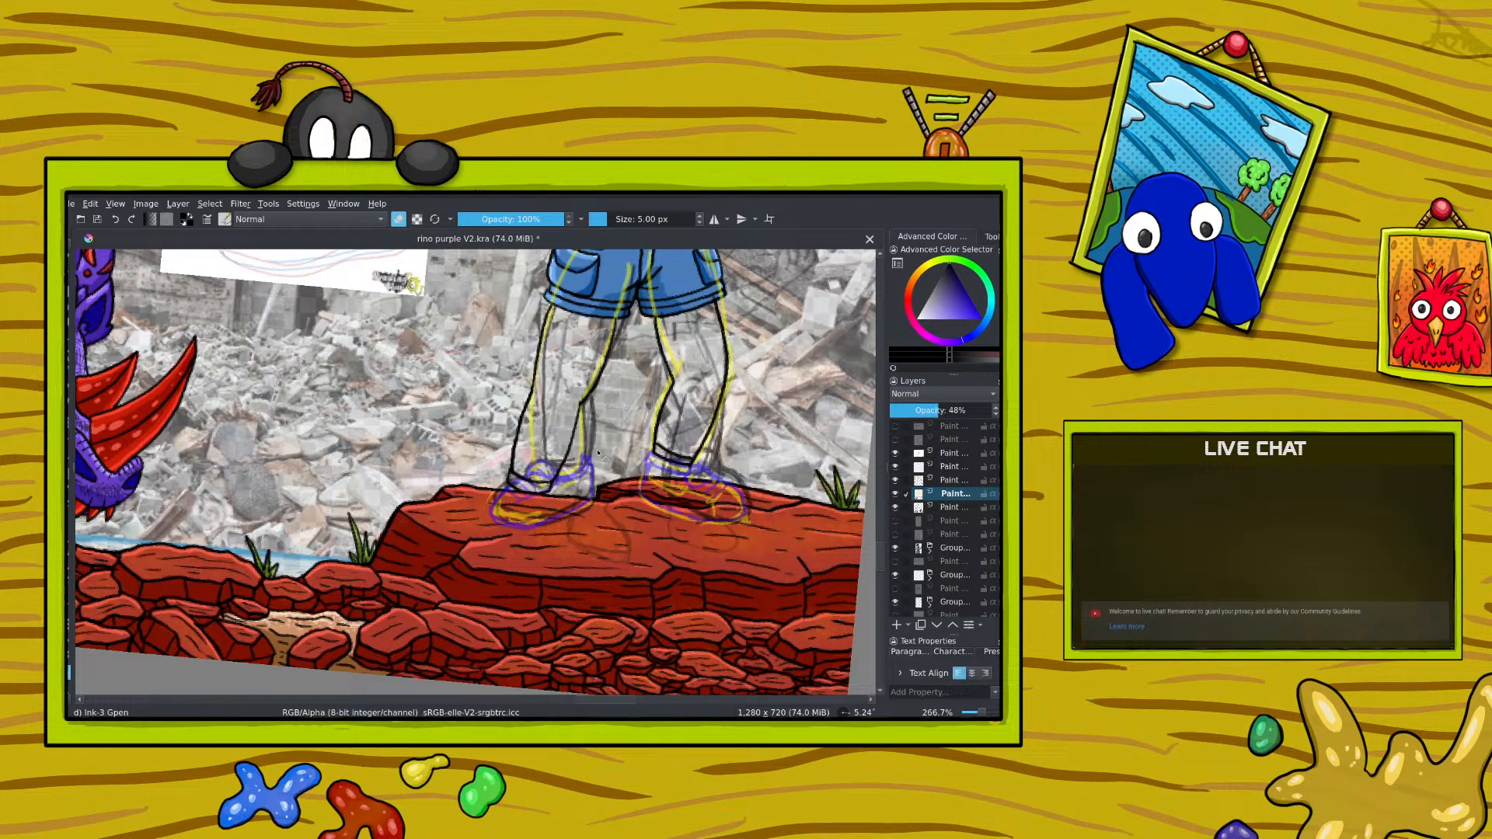
{"action": "mouse_move", "coordinate": [598, 452]}
{"action": "left_mouse_down"}
{"action": "mouse_move", "coordinate": [529, 448]}
{"action": "mouse_move", "coordinate": [493, 490]}
{"action": "mouse_move", "coordinate": [508, 538]}
{"action": "mouse_move", "coordinate": [603, 509]}
{"action": "mouse_move", "coordinate": [594, 450]}
{"action": "left_mouse_up"}
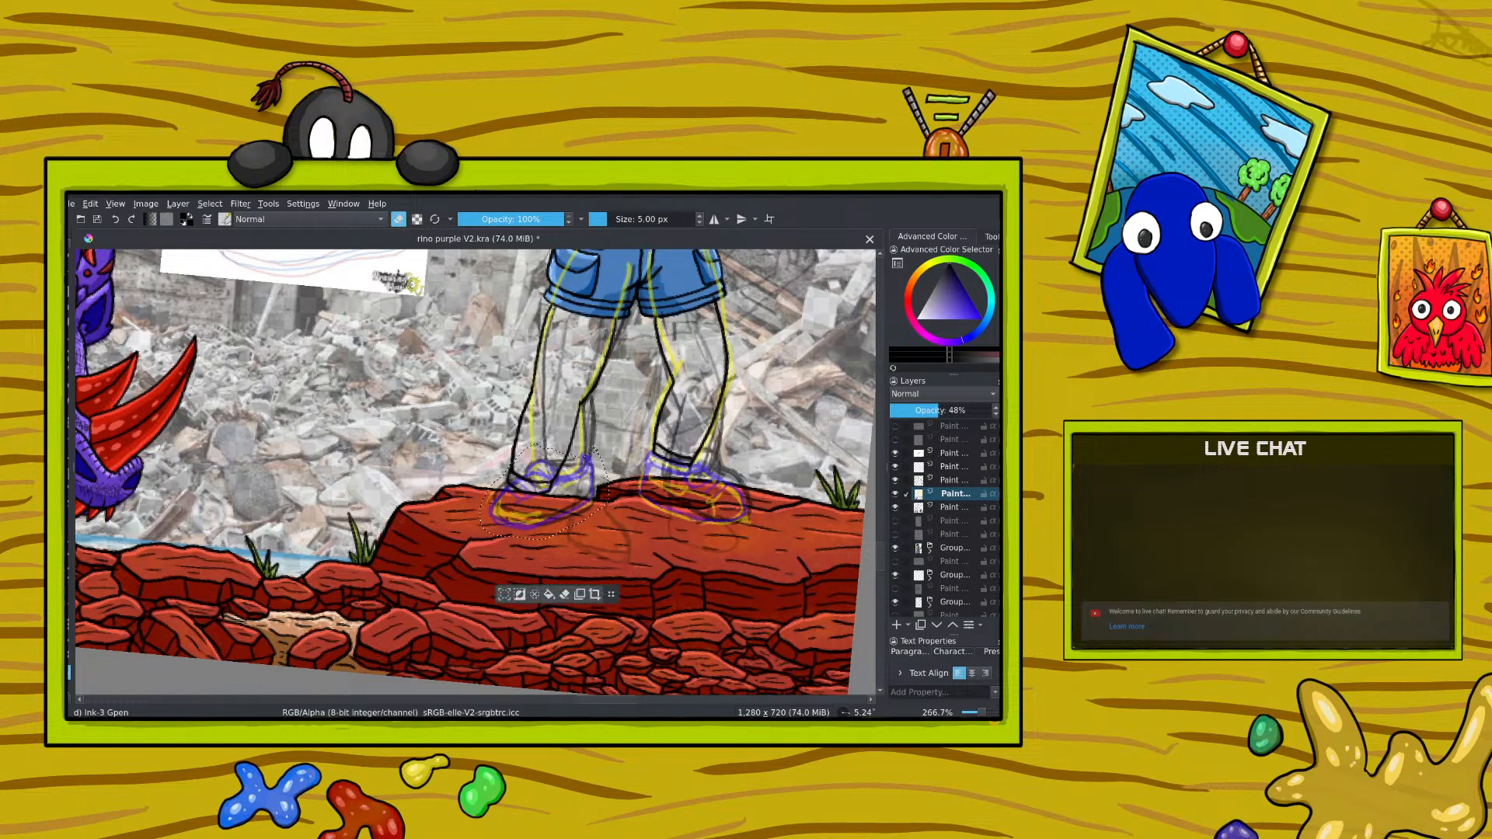
{"action": "left_click", "coordinate": [70, 440]}
{"action": "left_click_drag", "start_coordinate": [415, 484], "coordinate": [385, 497]}
{"action": "key", "text": "ctrl+t"}
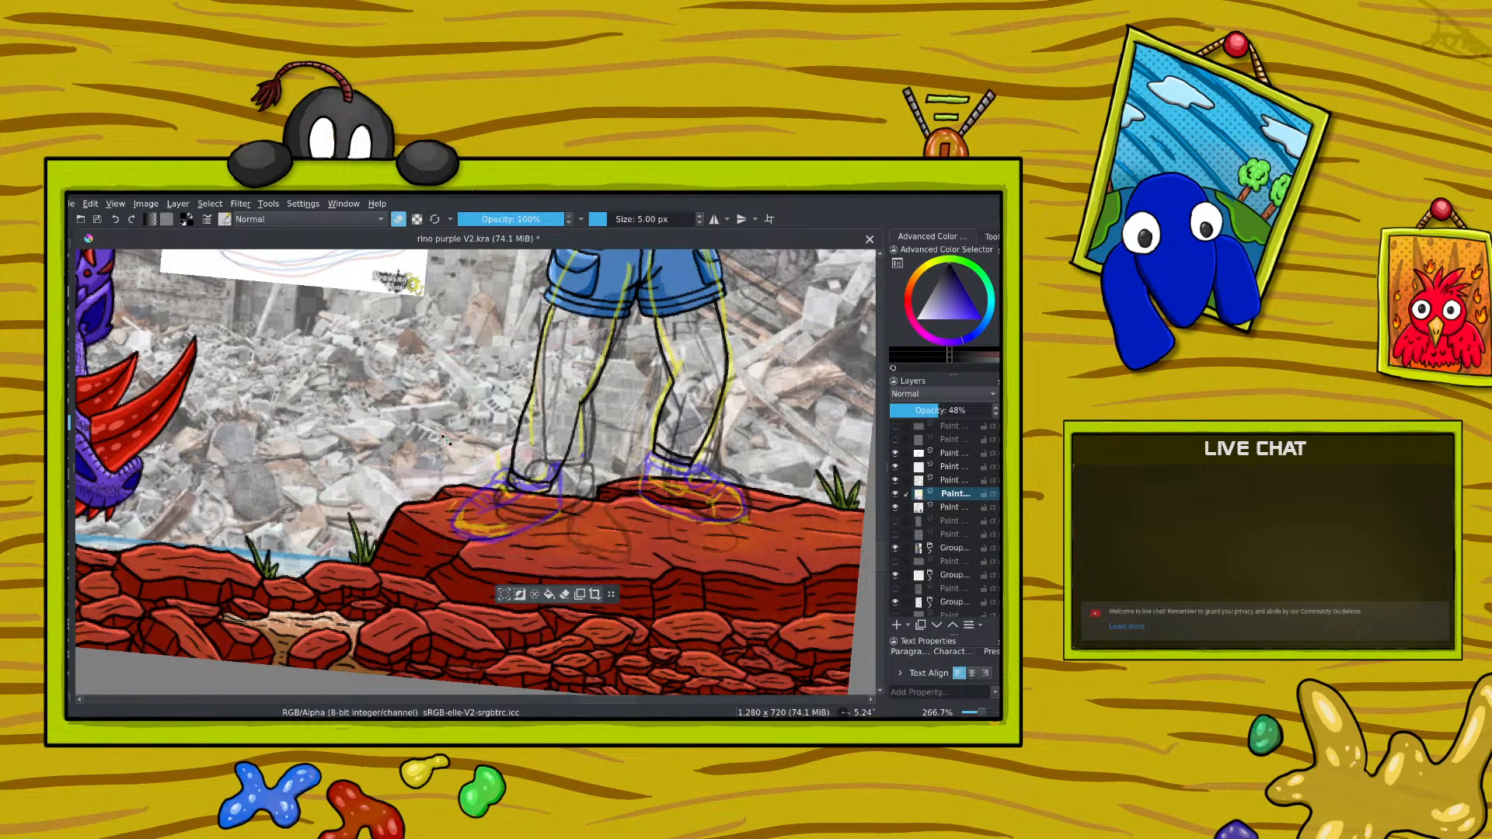
{"action": "left_click_drag", "start_coordinate": [445, 439], "coordinate": [455, 443]}
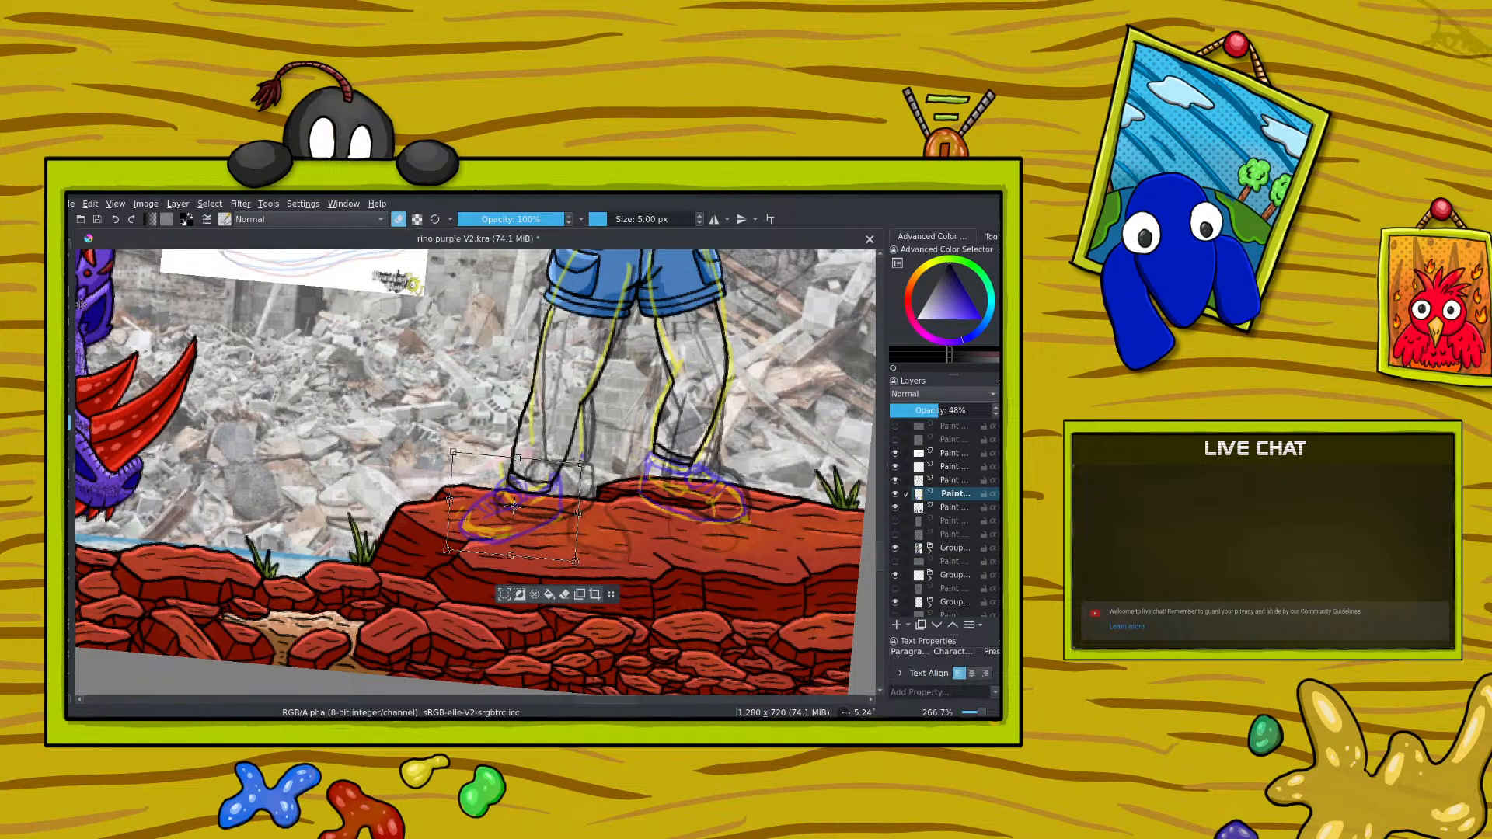
{"action": "left_click", "coordinate": [70, 260]}
Step: Clear the shoe selection and make the leg ink layer active
{"action": "left_click", "coordinate": [952, 468]}
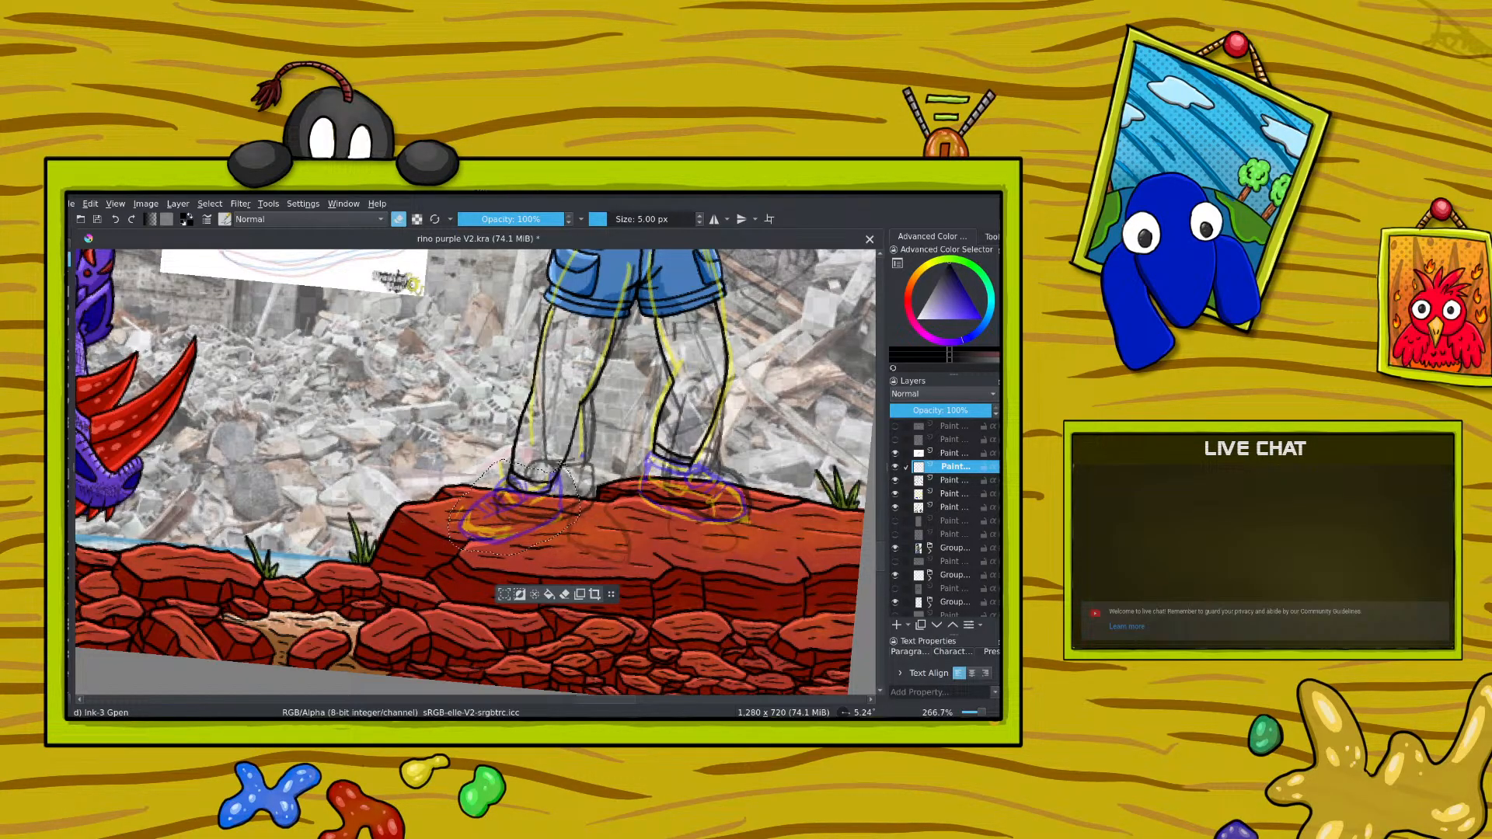
{"action": "left_click", "coordinate": [952, 480]}
{"action": "left_click", "coordinate": [895, 480]}
{"action": "left_click", "coordinate": [895, 480]}
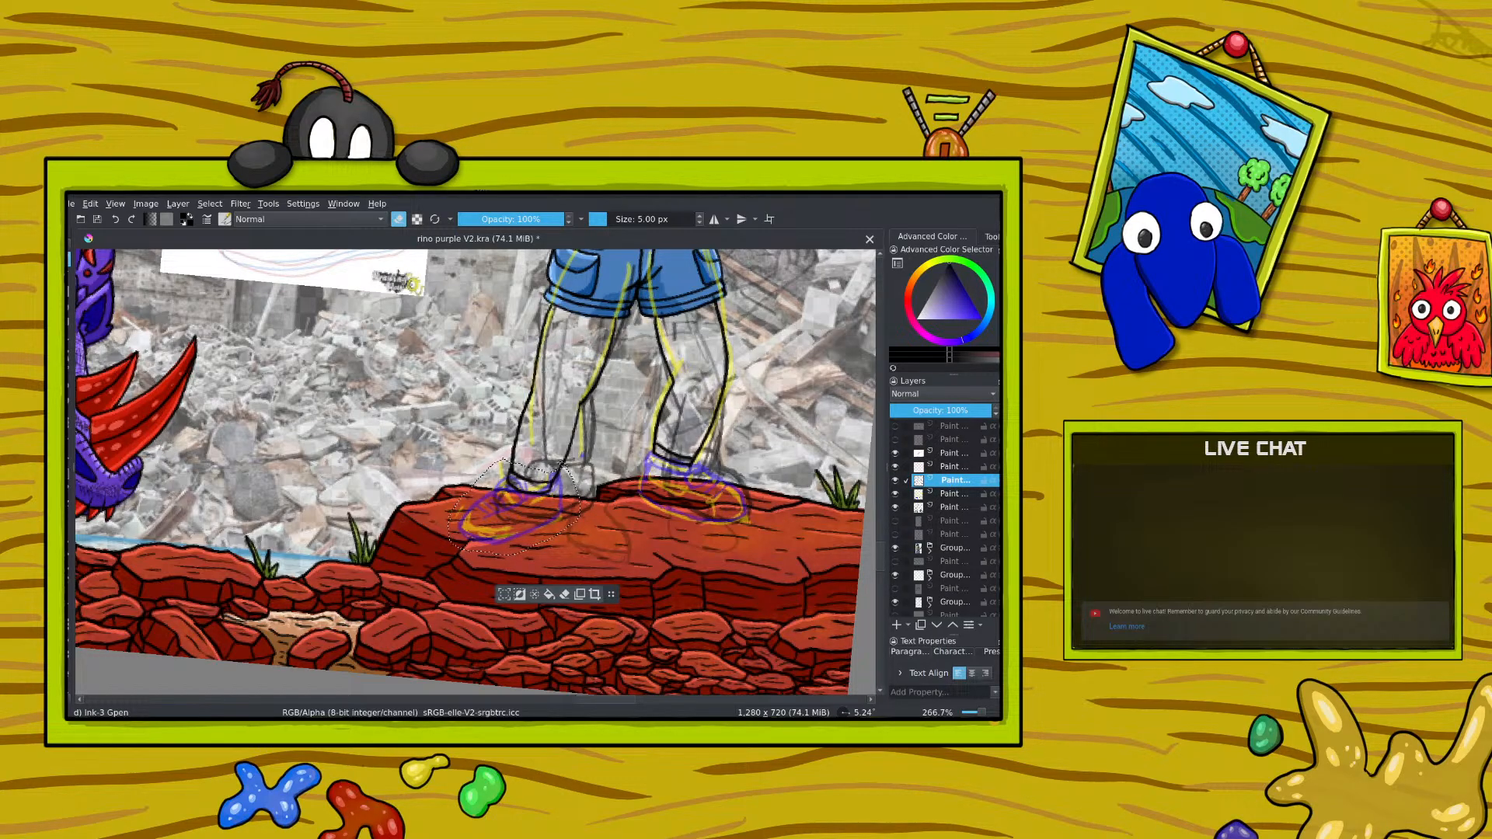
{"action": "left_click", "coordinate": [209, 203]}
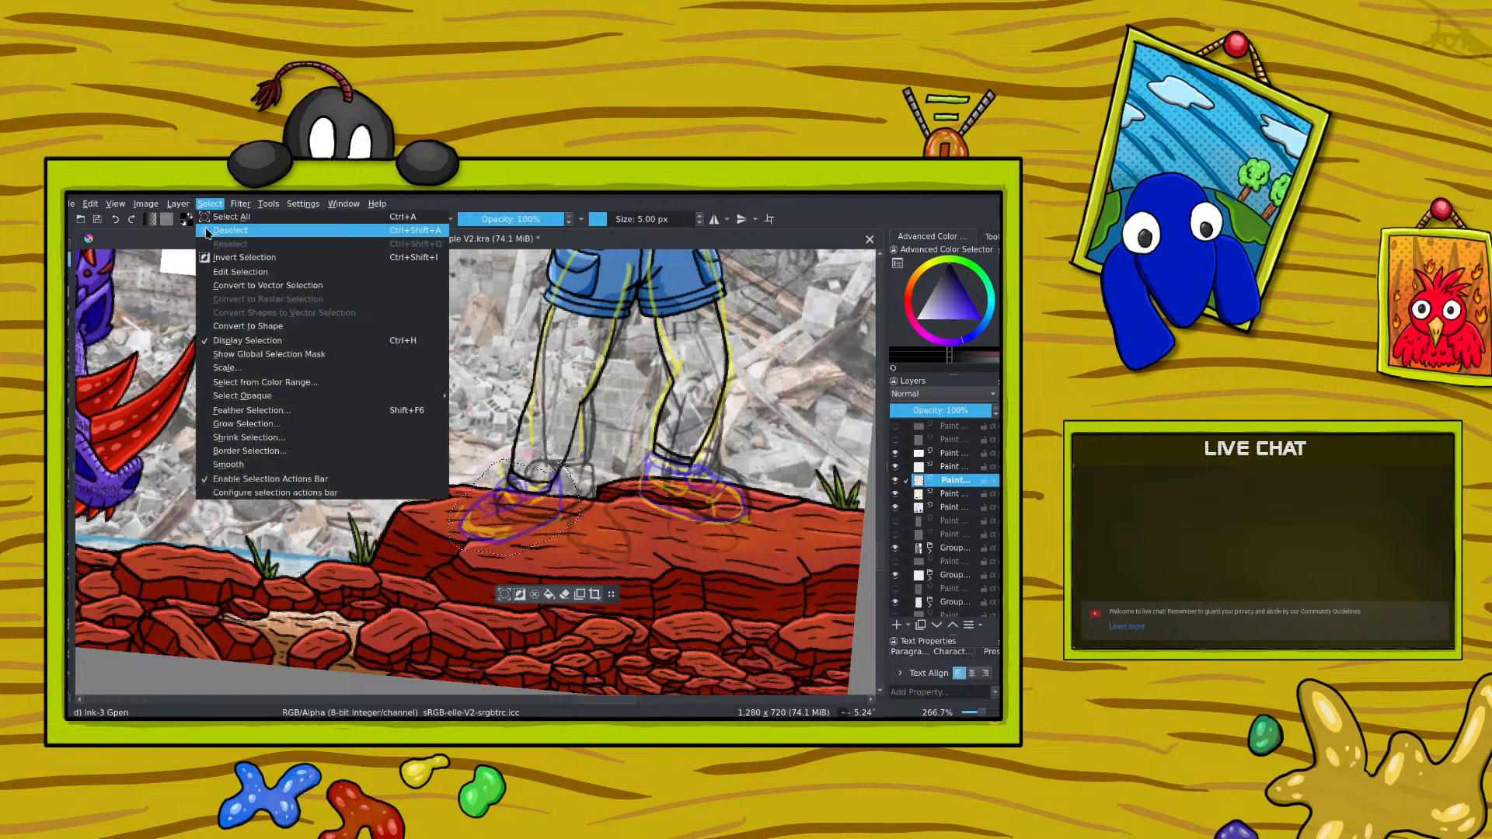
{"action": "left_click", "coordinate": [209, 239]}
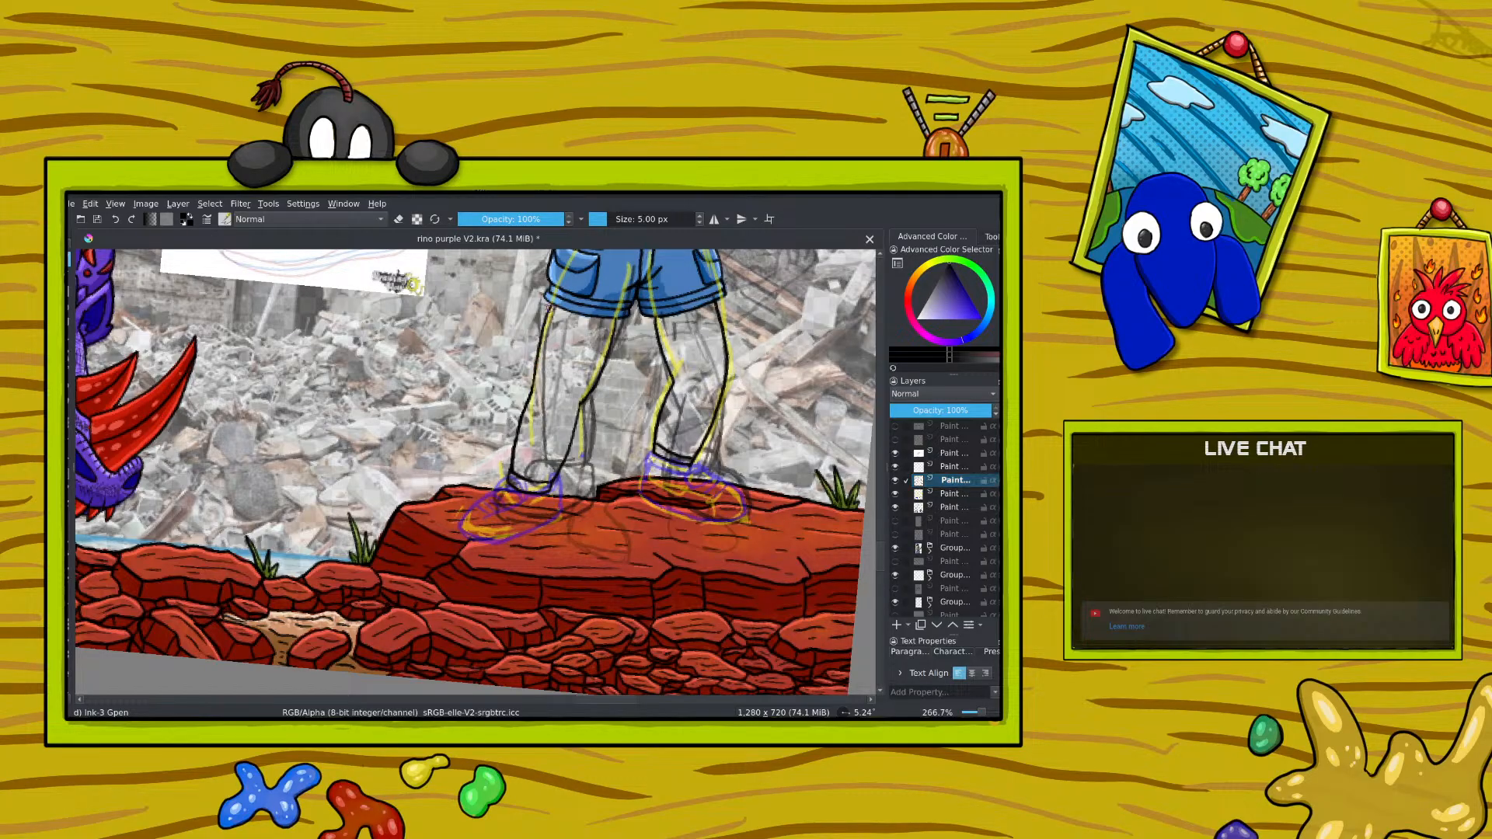
Step: Erase the first leg's outer contour down to the calf and redraw it as a smoother black line
{"action": "left_click_drag", "start_coordinate": [544, 317], "coordinate": [515, 444]}
{"action": "left_click_drag", "start_coordinate": [581, 397], "coordinate": [604, 356]}
{"action": "left_click", "coordinate": [401, 221]}
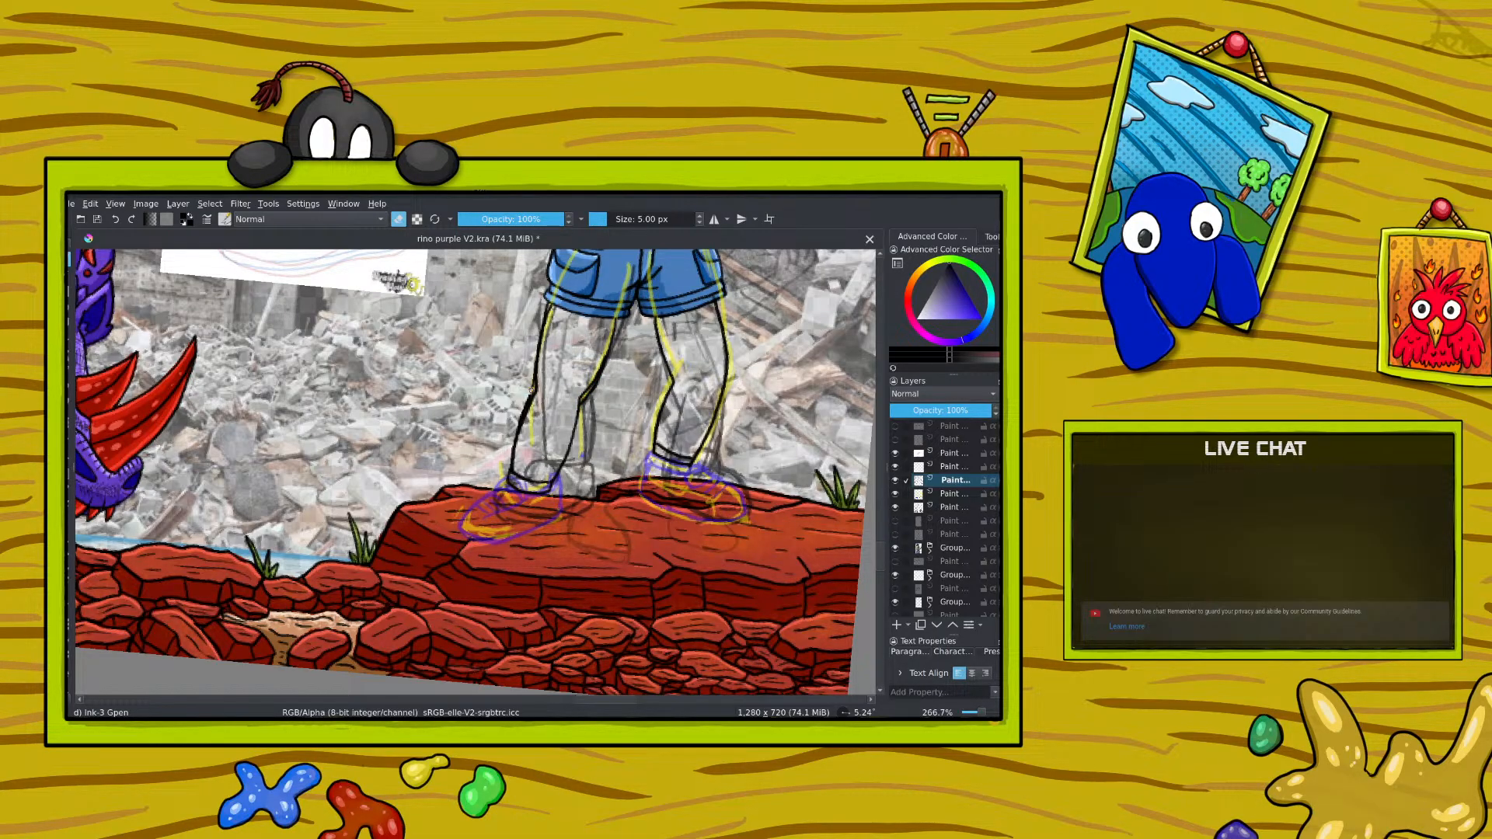
{"action": "mouse_move", "coordinate": [532, 387]}
{"action": "left_mouse_down"}
{"action": "mouse_move", "coordinate": [527, 416]}
{"action": "mouse_move", "coordinate": [530, 390]}
{"action": "left_mouse_up"}
{"action": "mouse_move", "coordinate": [550, 310]}
{"action": "left_mouse_down"}
{"action": "mouse_move", "coordinate": [534, 369]}
{"action": "mouse_move", "coordinate": [571, 360]}
{"action": "mouse_move", "coordinate": [597, 388]}
{"action": "left_mouse_up"}
{"action": "key", "text": "e"}
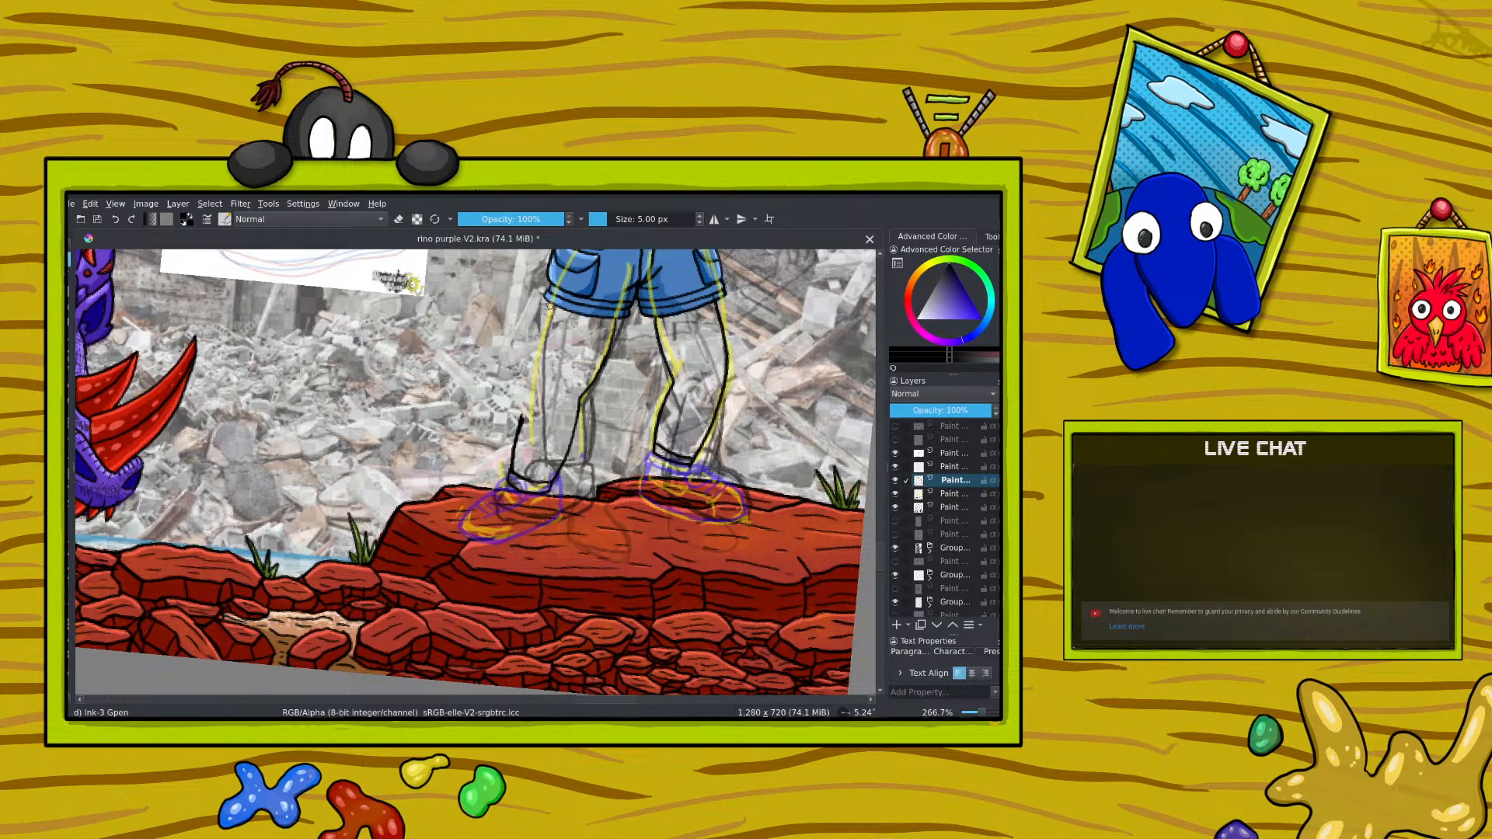
{"action": "left_click_drag", "start_coordinate": [550, 304], "coordinate": [528, 409]}
Step: Ink short rib strokes on the sock cuffs at the ankles and undo the last stroke
{"action": "key", "text": "e"}
{"action": "left_click", "coordinate": [397, 218]}
{"action": "left_click_drag", "start_coordinate": [520, 479], "coordinate": [521, 491]}
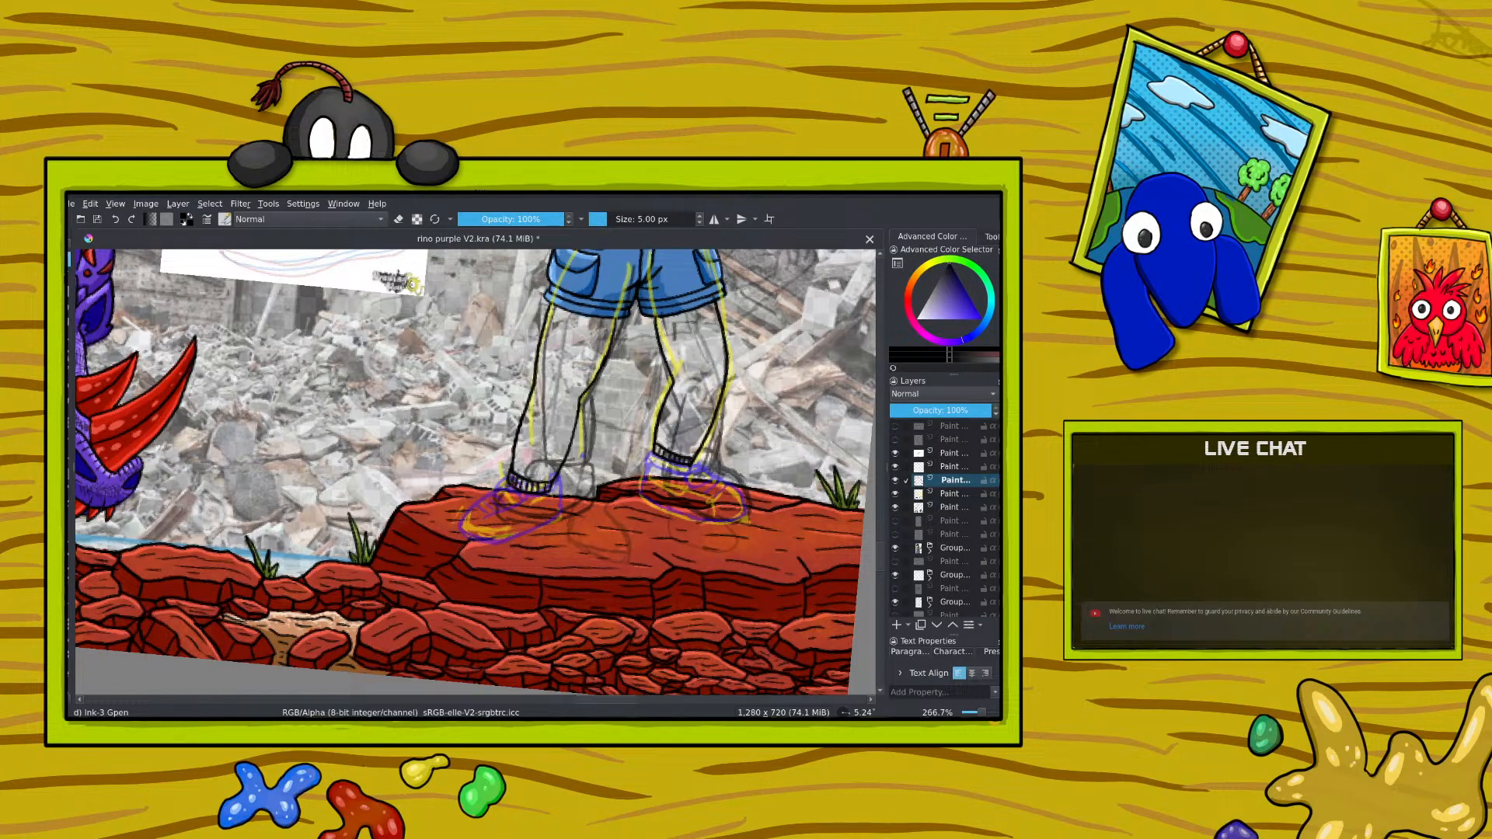
{"action": "left_click", "coordinate": [116, 220]}
Step: Lower the leg ink layer's opacity to 51% and save the file
{"action": "left_click", "coordinate": [956, 466]}
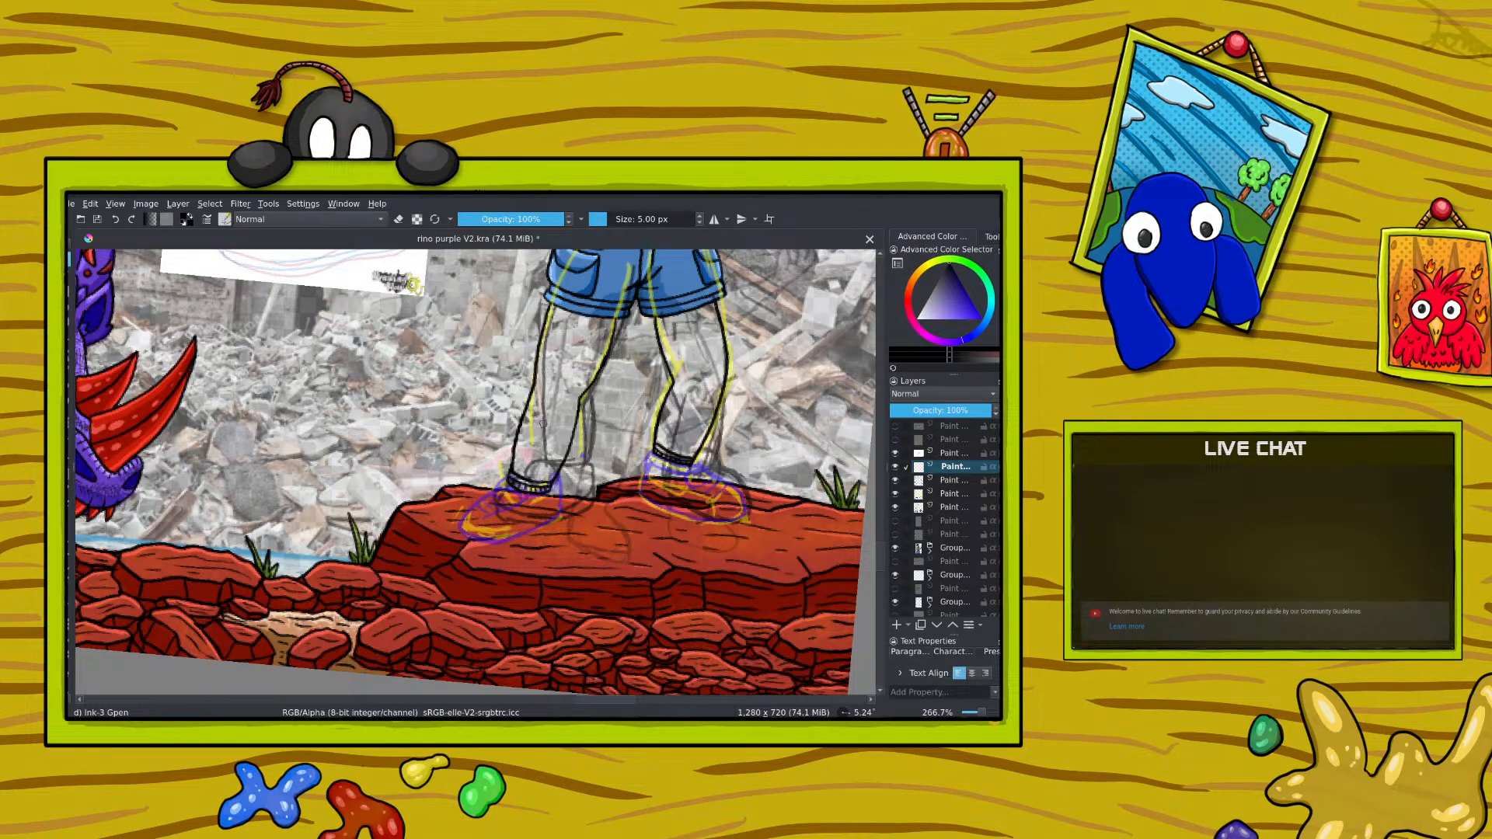
{"action": "left_click", "coordinate": [956, 480]}
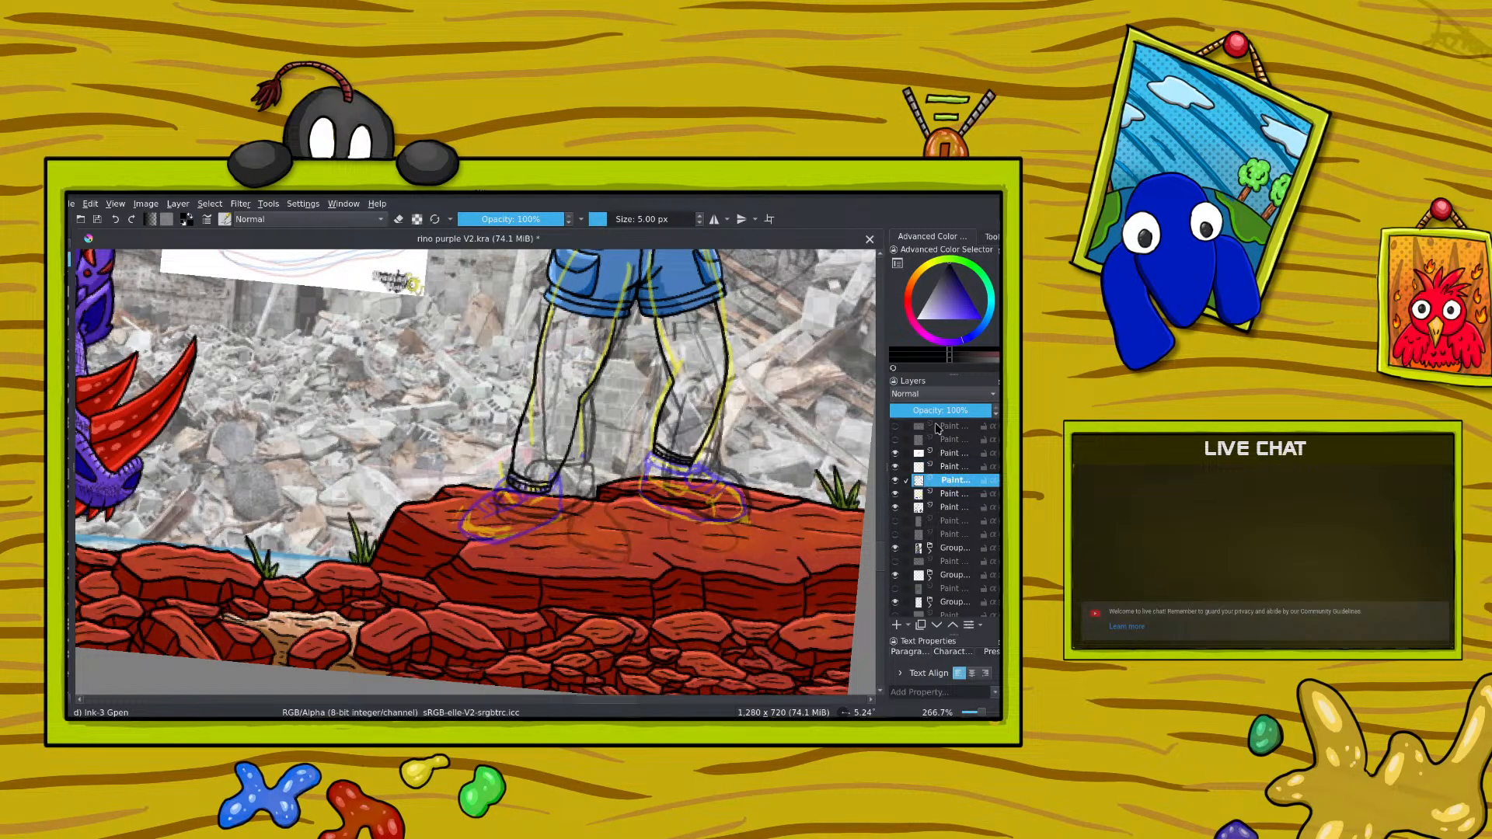
{"action": "left_click", "coordinate": [941, 411]}
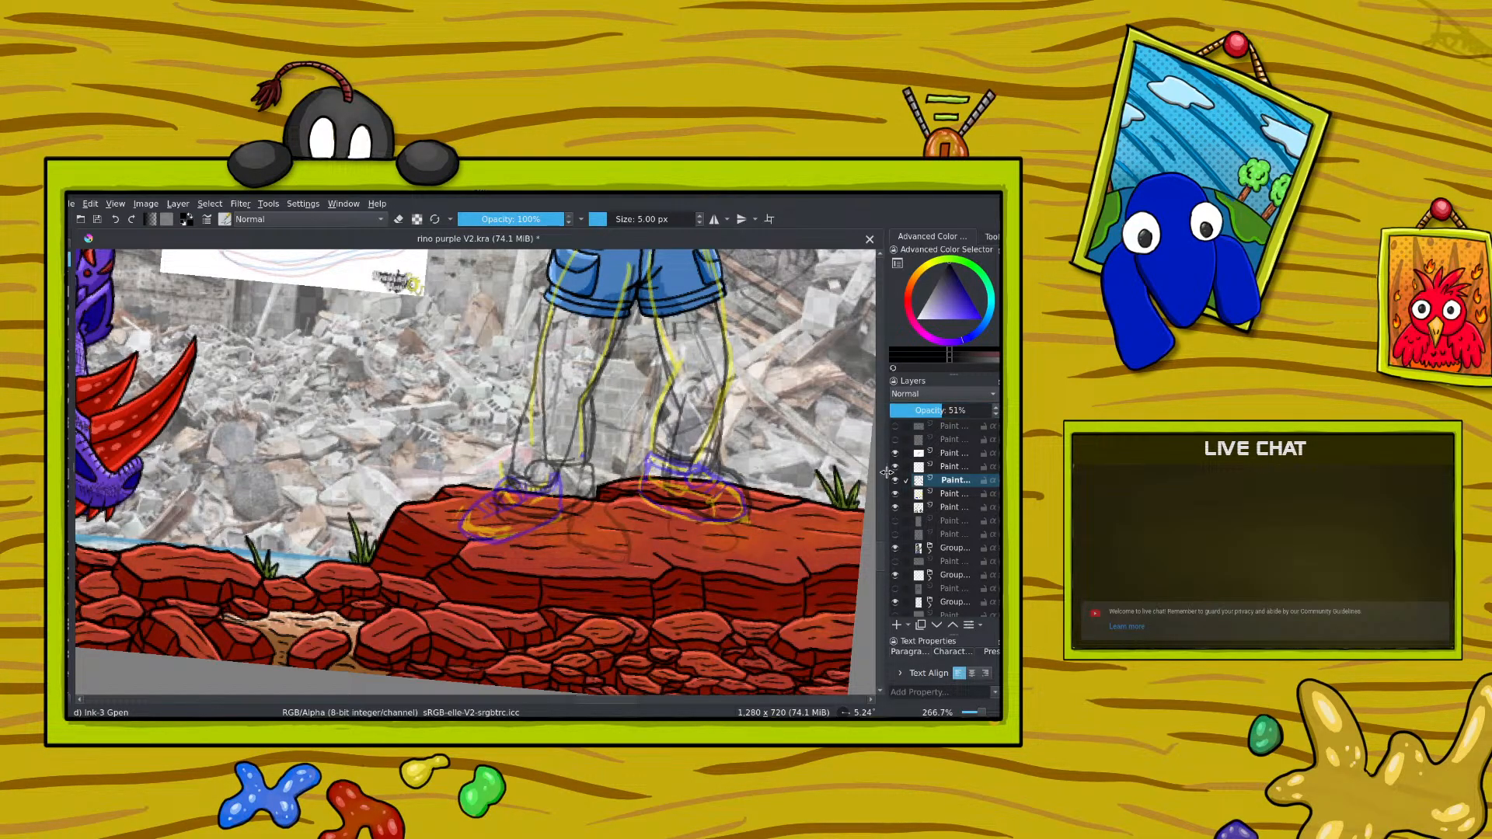
{"action": "scroll", "coordinate": [880, 521], "scroll_direction": "up", "scroll_amount": 3}
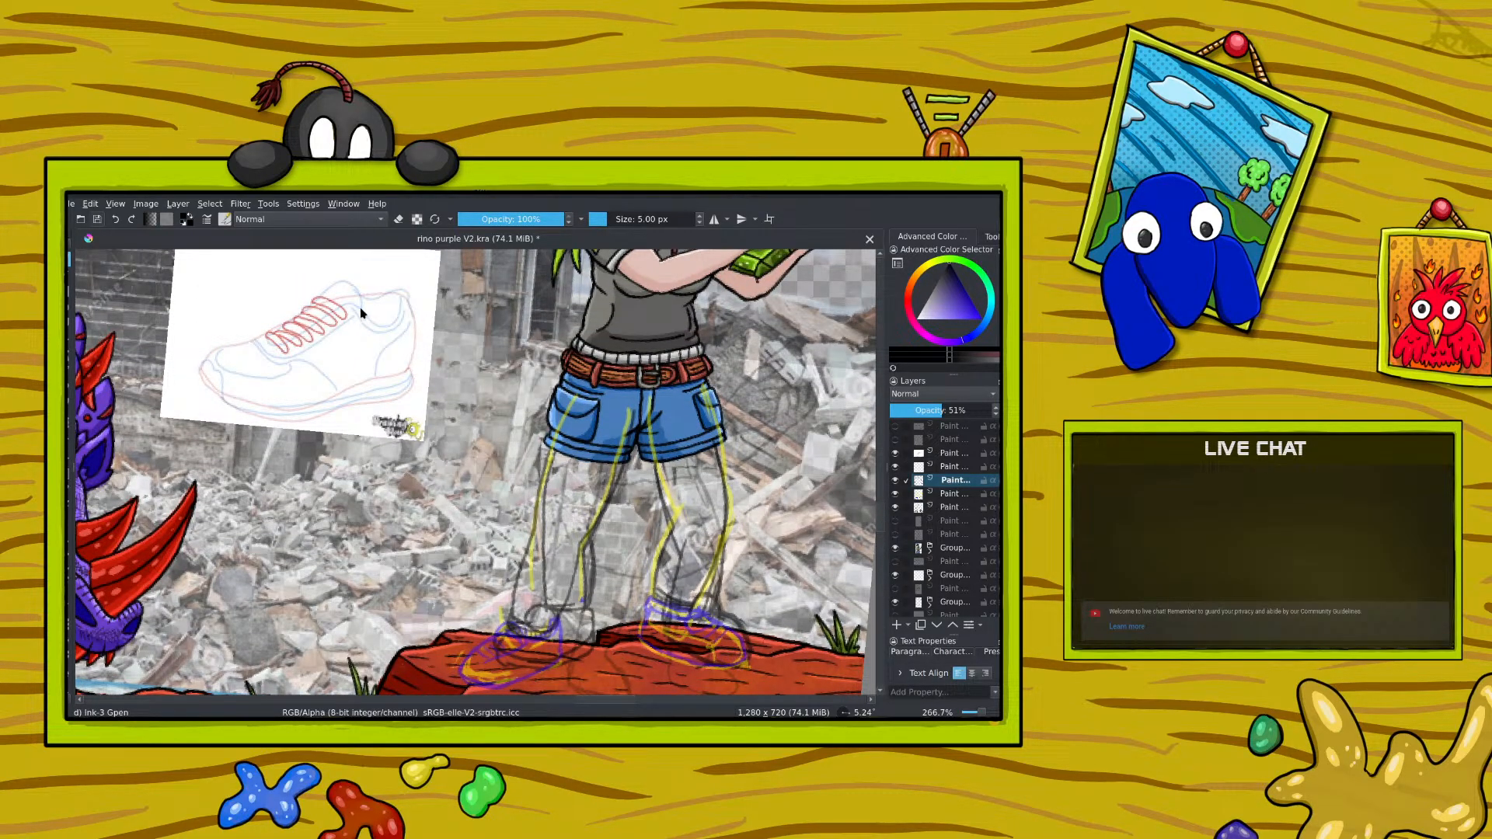
{"action": "key", "text": "ctrl+s"}
Step: Raise the faded leg ink layer above the other visible paint layers and hide it
{"action": "left_click", "coordinate": [382, 317]}
{"action": "left_click", "coordinate": [895, 480]}
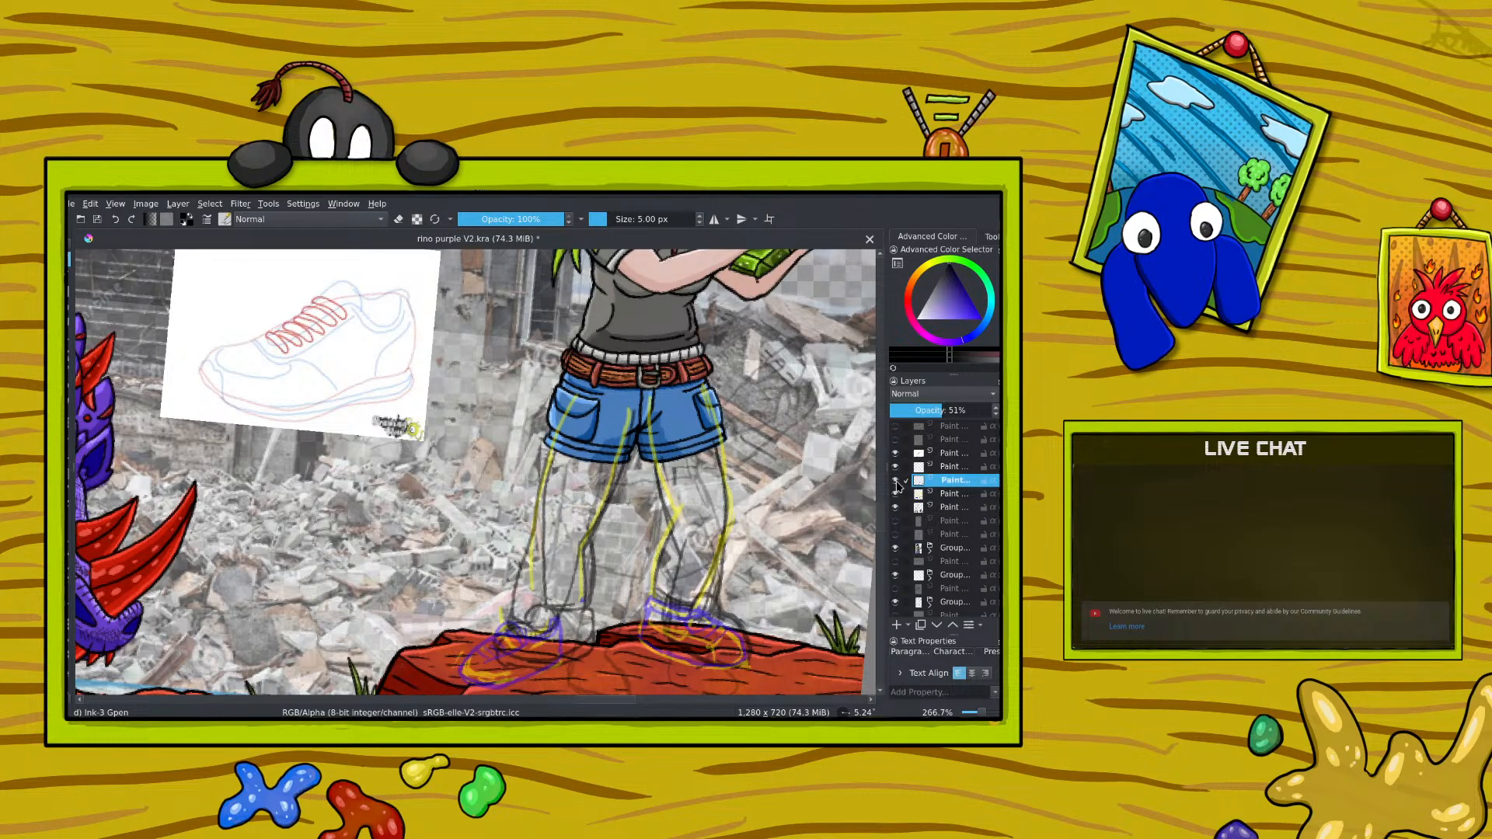
{"action": "left_click", "coordinate": [895, 480]}
{"action": "left_click", "coordinate": [952, 625]}
{"action": "left_click", "coordinate": [952, 626]}
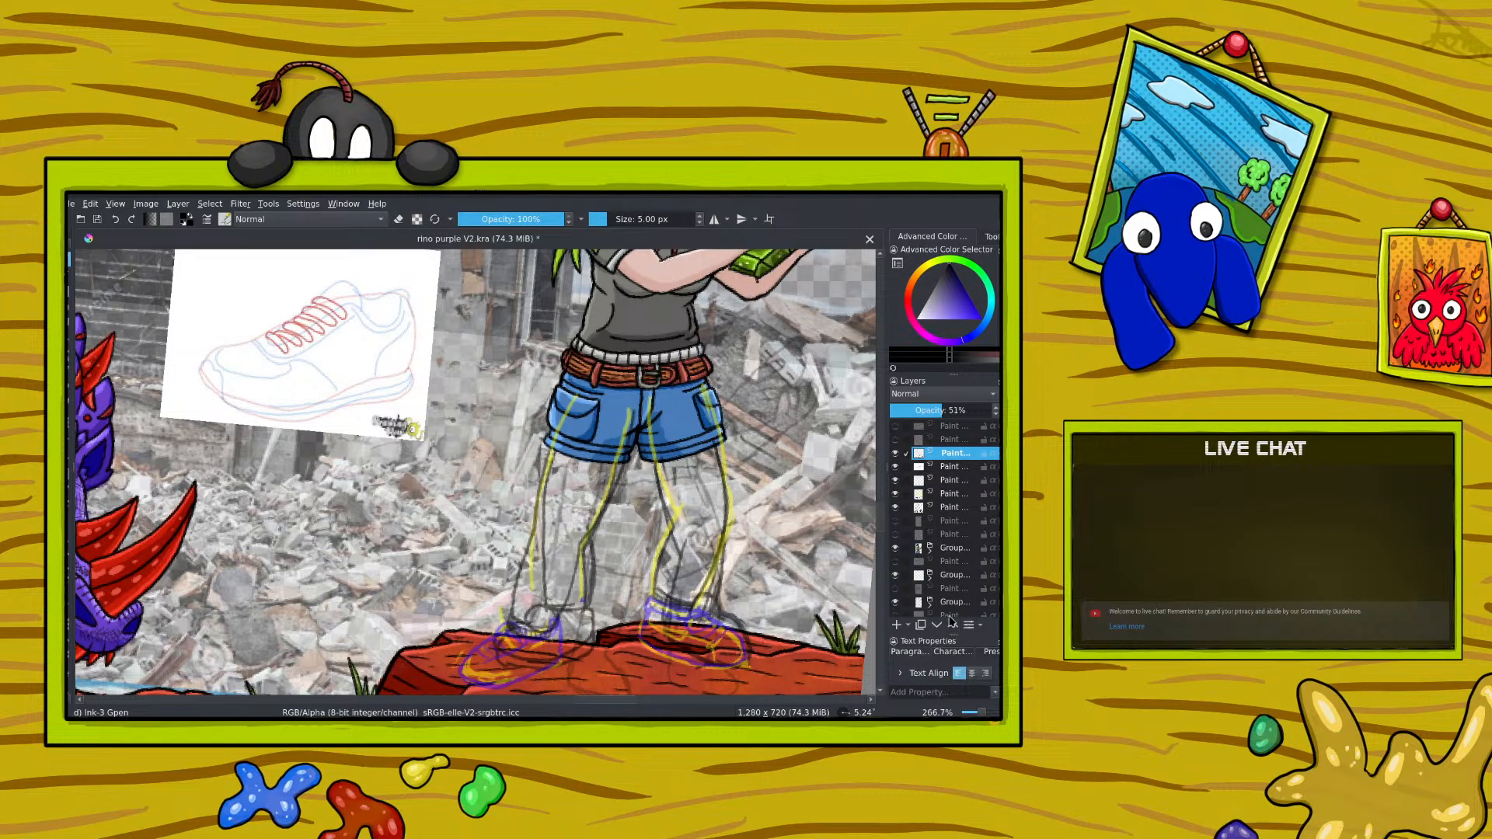
{"action": "key", "text": "e"}
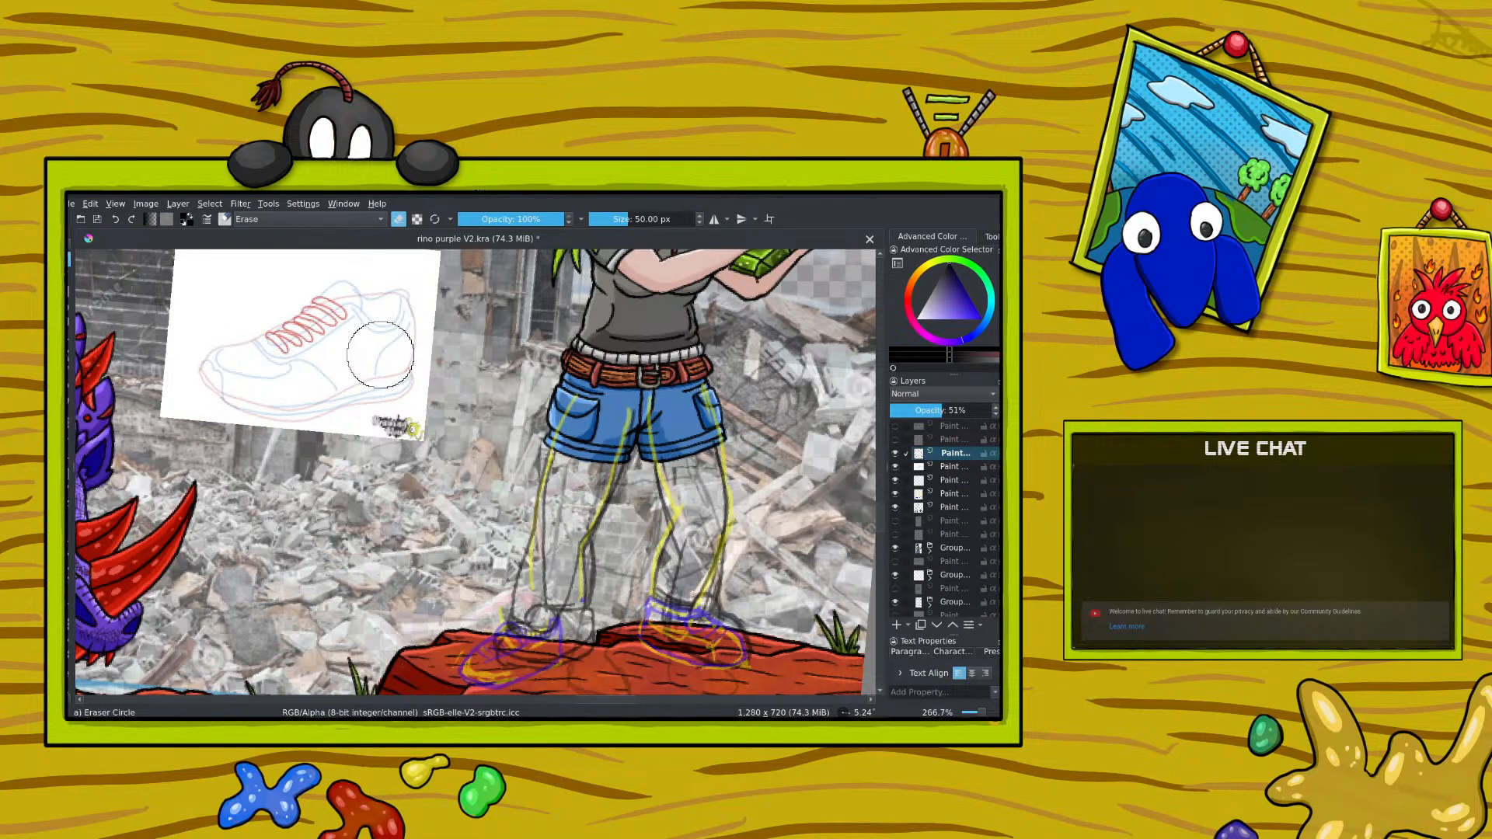
{"action": "left_click", "coordinate": [895, 454]}
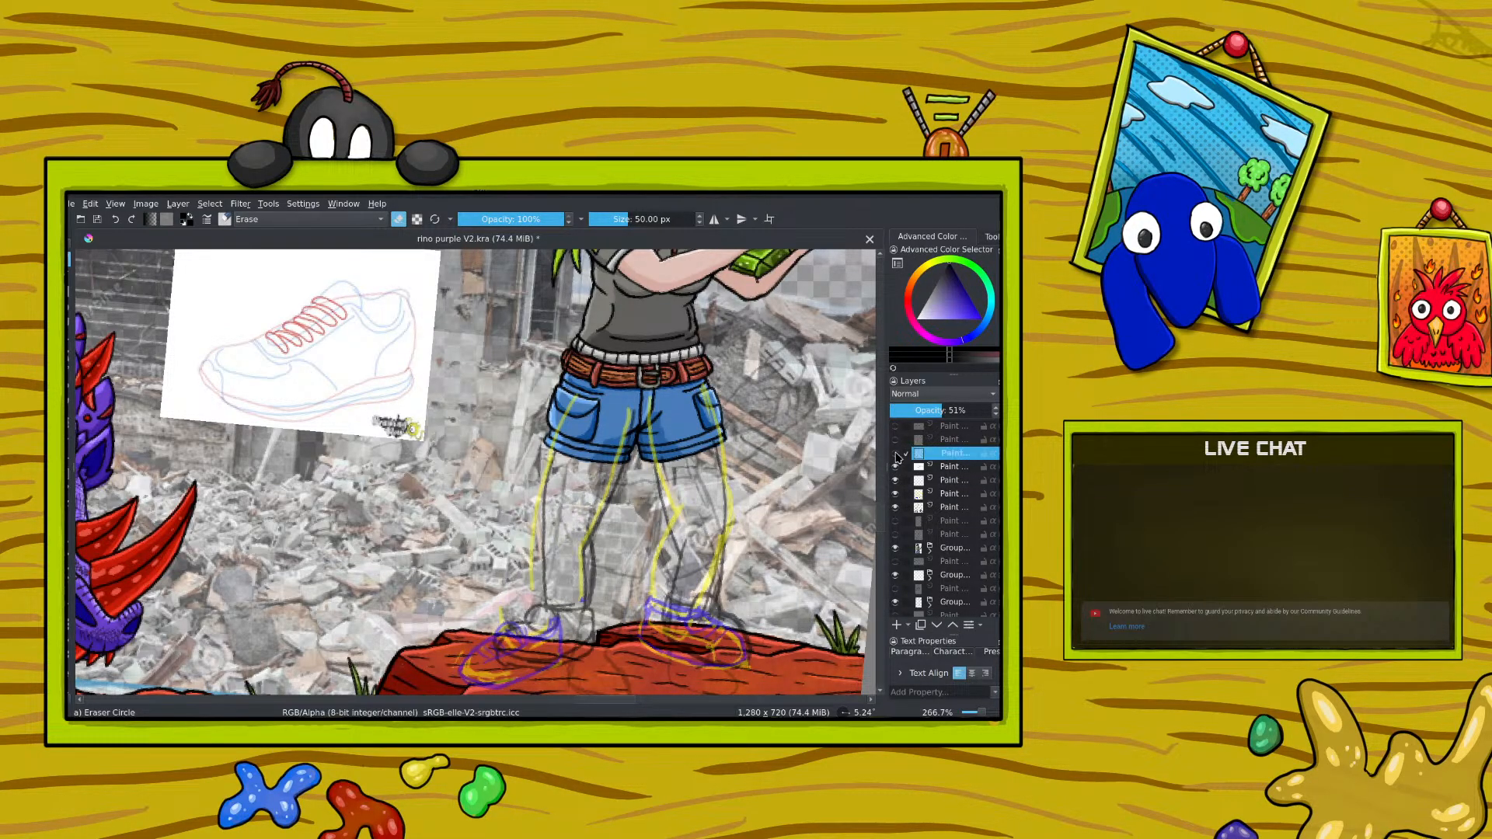
Step: Show the hidden leg ink layer, set its opacity to 45% and switch to the Ink-3 Gpen brush
{"action": "left_click", "coordinate": [895, 454]}
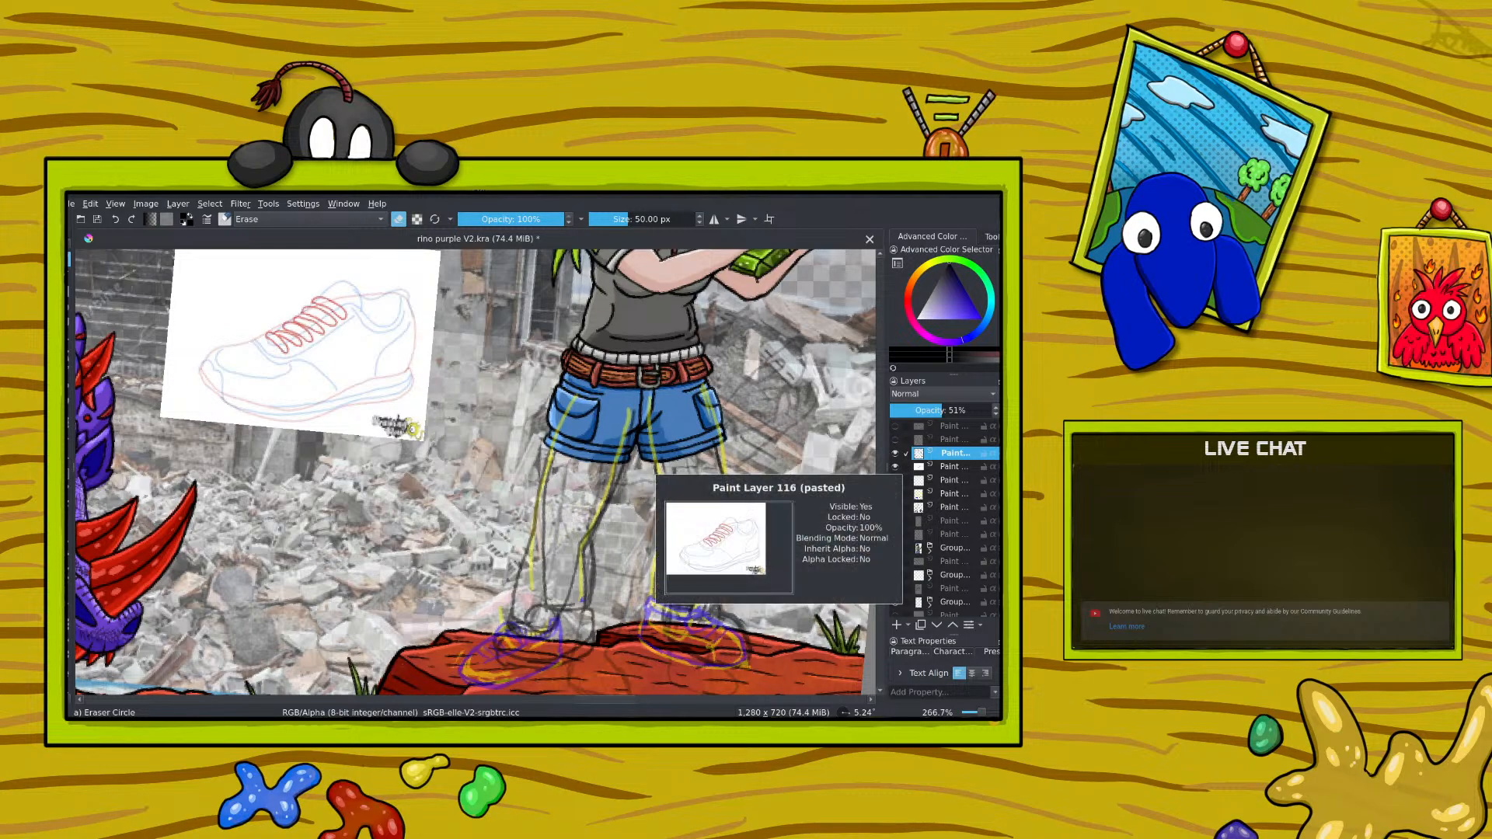
{"action": "left_click_drag", "start_coordinate": [967, 410], "coordinate": [994, 410]}
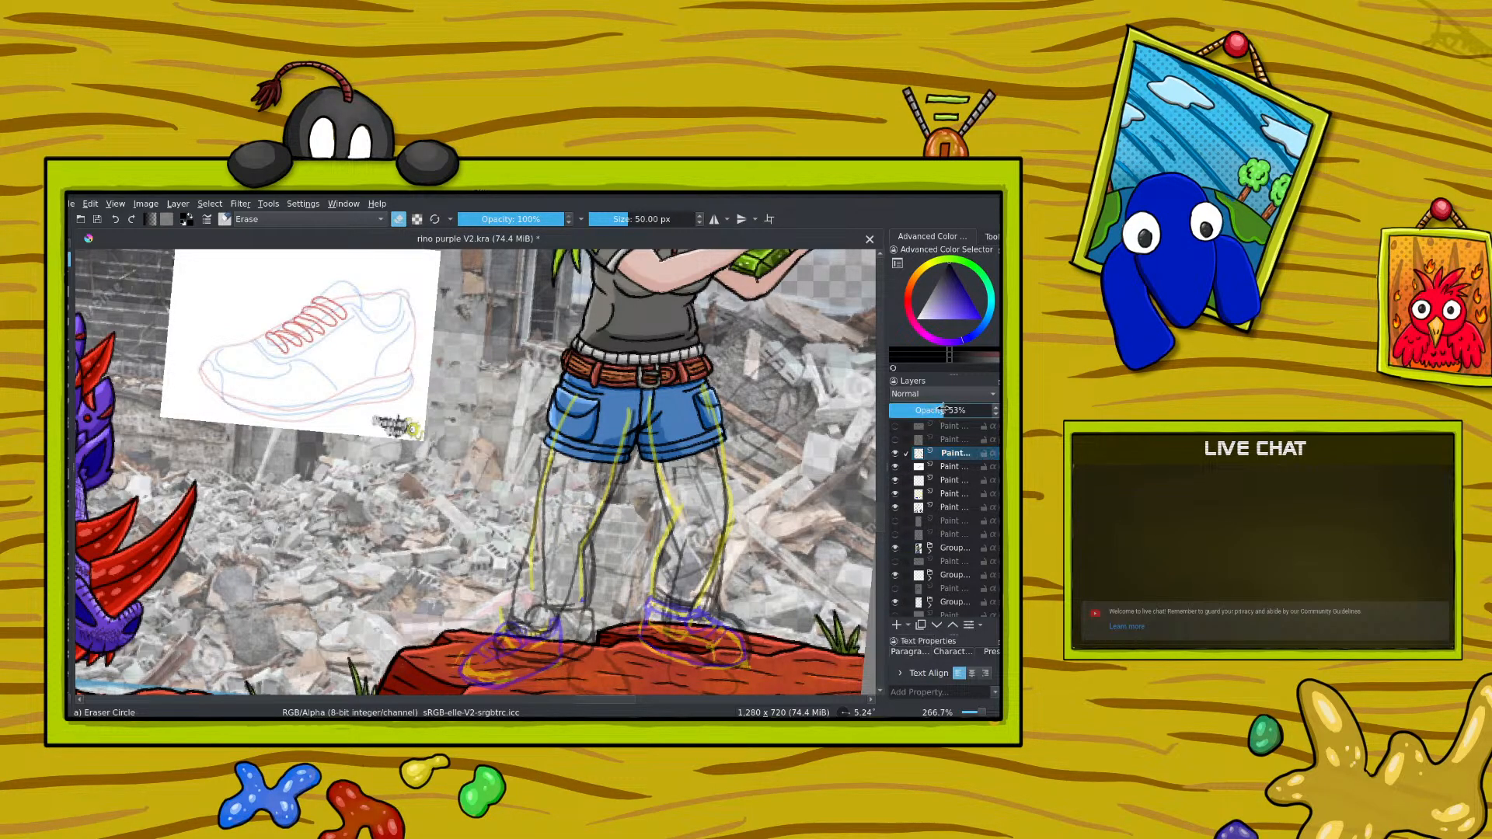
{"action": "key", "text": "/"}
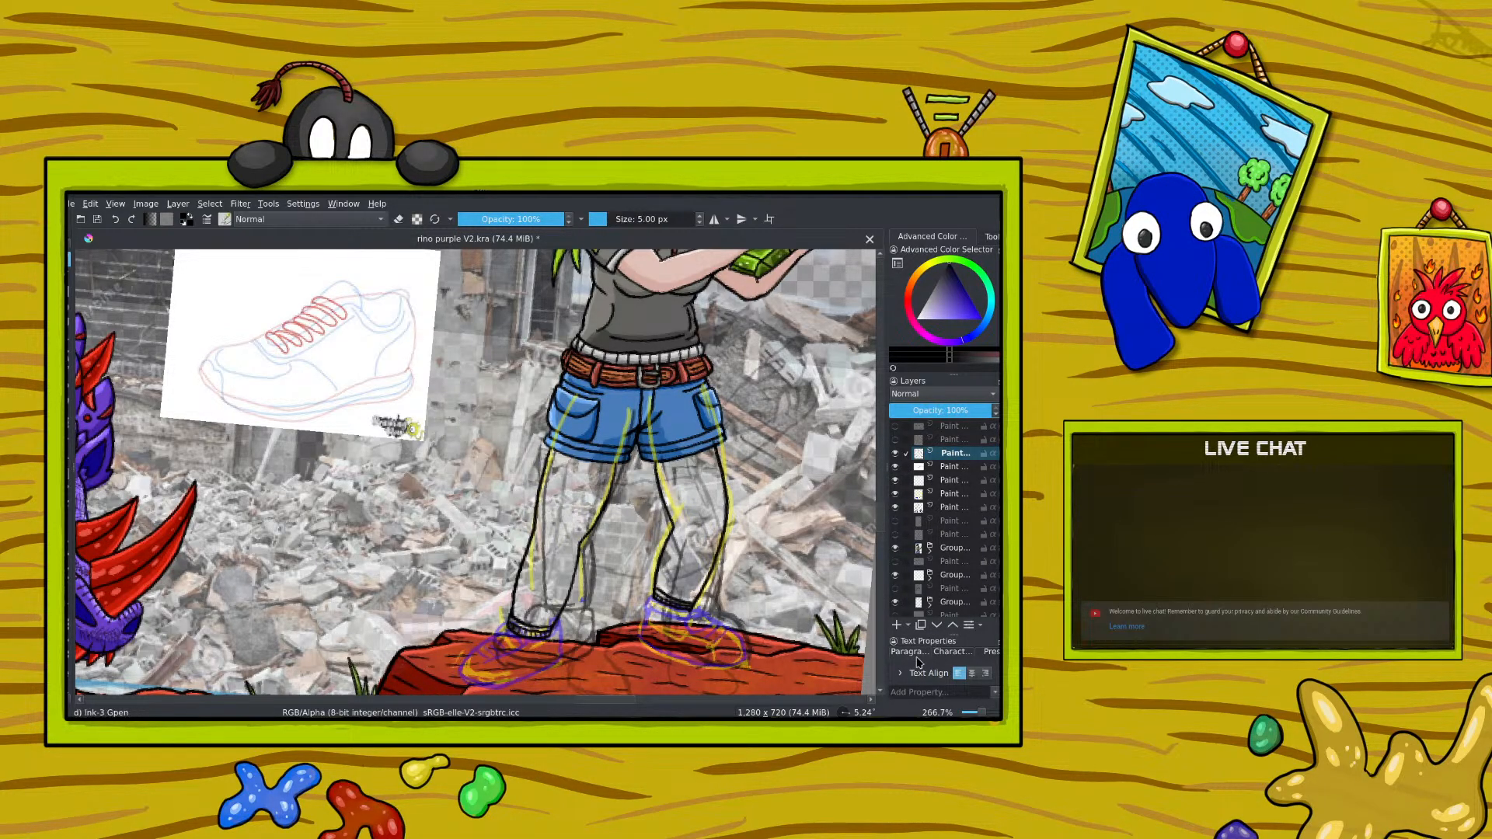
{"action": "left_click", "coordinate": [936, 410]}
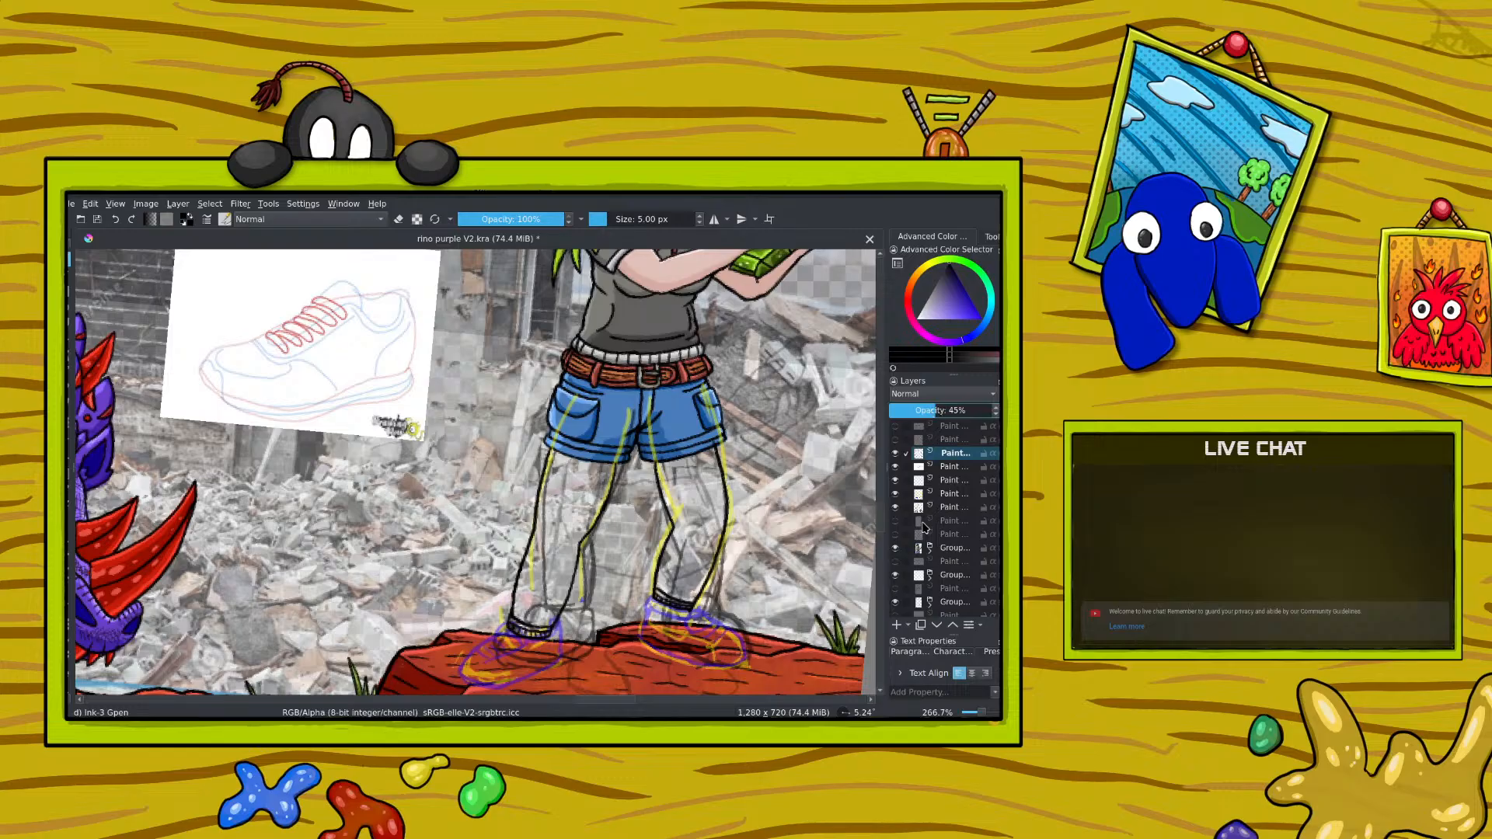
Step: Trace the reference shoe's outline, panels and sole in black on a new layer, marking sections with small numbers
{"action": "left_click", "coordinate": [897, 625]}
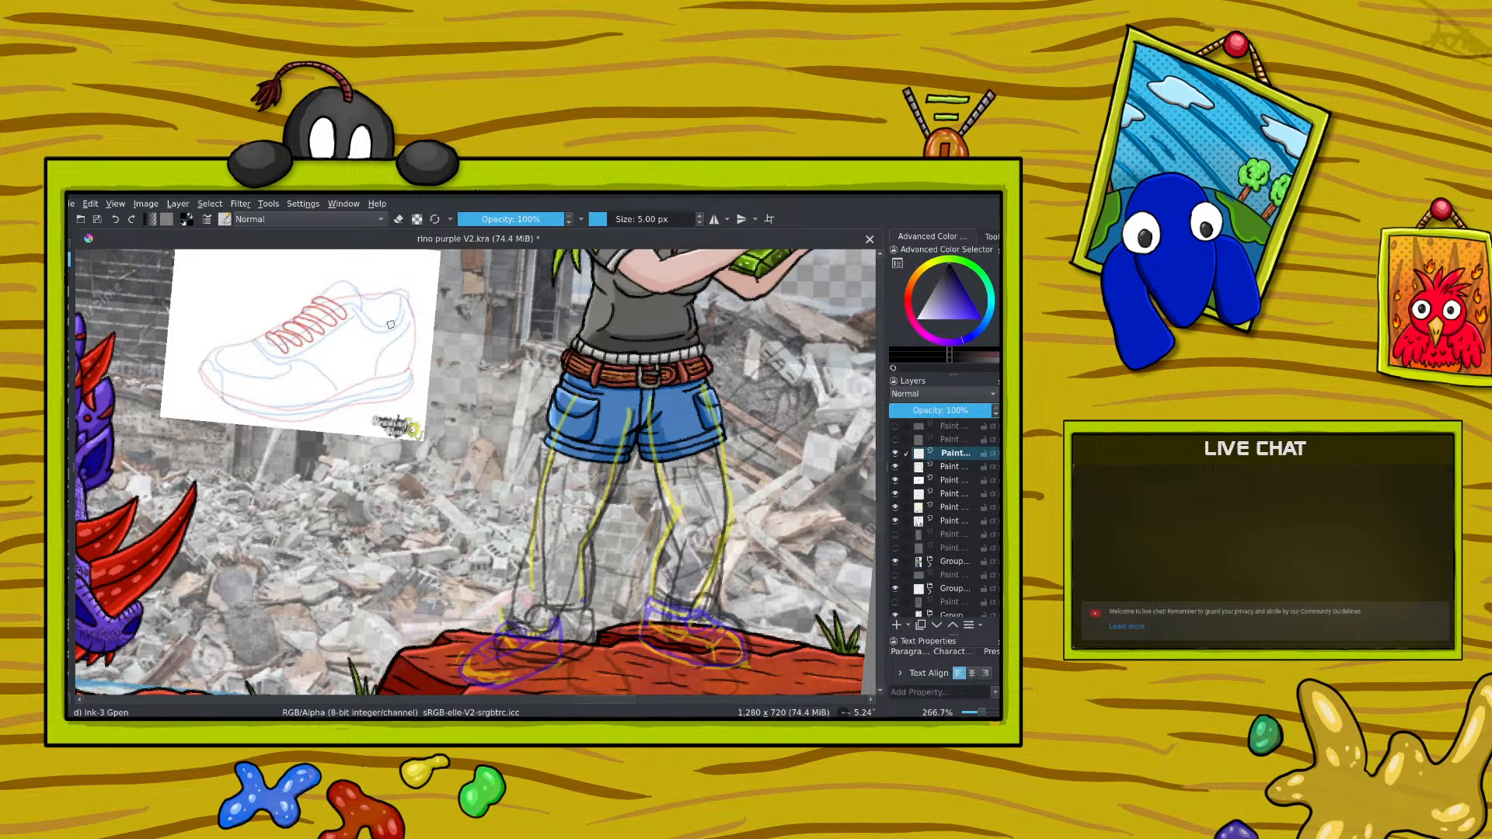
{"action": "mouse_move", "coordinate": [320, 297]}
{"action": "left_mouse_down"}
{"action": "mouse_move", "coordinate": [354, 284]}
{"action": "mouse_move", "coordinate": [361, 311]}
{"action": "mouse_move", "coordinate": [393, 327]}
{"action": "mouse_move", "coordinate": [400, 295]}
{"action": "mouse_move", "coordinate": [417, 346]}
{"action": "mouse_move", "coordinate": [392, 377]}
{"action": "mouse_move", "coordinate": [349, 378]}
{"action": "mouse_move", "coordinate": [310, 305]}
{"action": "mouse_move", "coordinate": [319, 295]}
{"action": "mouse_move", "coordinate": [328, 333]}
{"action": "mouse_move", "coordinate": [382, 361]}
{"action": "mouse_move", "coordinate": [340, 300]}
{"action": "mouse_move", "coordinate": [348, 309]}
{"action": "mouse_move", "coordinate": [264, 334]}
{"action": "mouse_move", "coordinate": [303, 358]}
{"action": "mouse_move", "coordinate": [334, 342]}
{"action": "mouse_move", "coordinate": [211, 374]}
{"action": "mouse_move", "coordinate": [260, 410]}
{"action": "mouse_move", "coordinate": [353, 382]}
{"action": "left_mouse_up"}
{"action": "mouse_move", "coordinate": [203, 389]}
{"action": "left_mouse_down"}
{"action": "mouse_move", "coordinate": [223, 348]}
{"action": "mouse_move", "coordinate": [254, 341]}
{"action": "mouse_move", "coordinate": [270, 403]}
{"action": "left_mouse_up"}
{"action": "mouse_move", "coordinate": [241, 354]}
{"action": "left_mouse_down"}
{"action": "mouse_move", "coordinate": [207, 369]}
{"action": "mouse_move", "coordinate": [256, 416]}
{"action": "mouse_move", "coordinate": [325, 419]}
{"action": "mouse_move", "coordinate": [385, 400]}
{"action": "mouse_move", "coordinate": [409, 354]}
{"action": "mouse_move", "coordinate": [343, 401]}
{"action": "left_mouse_up"}
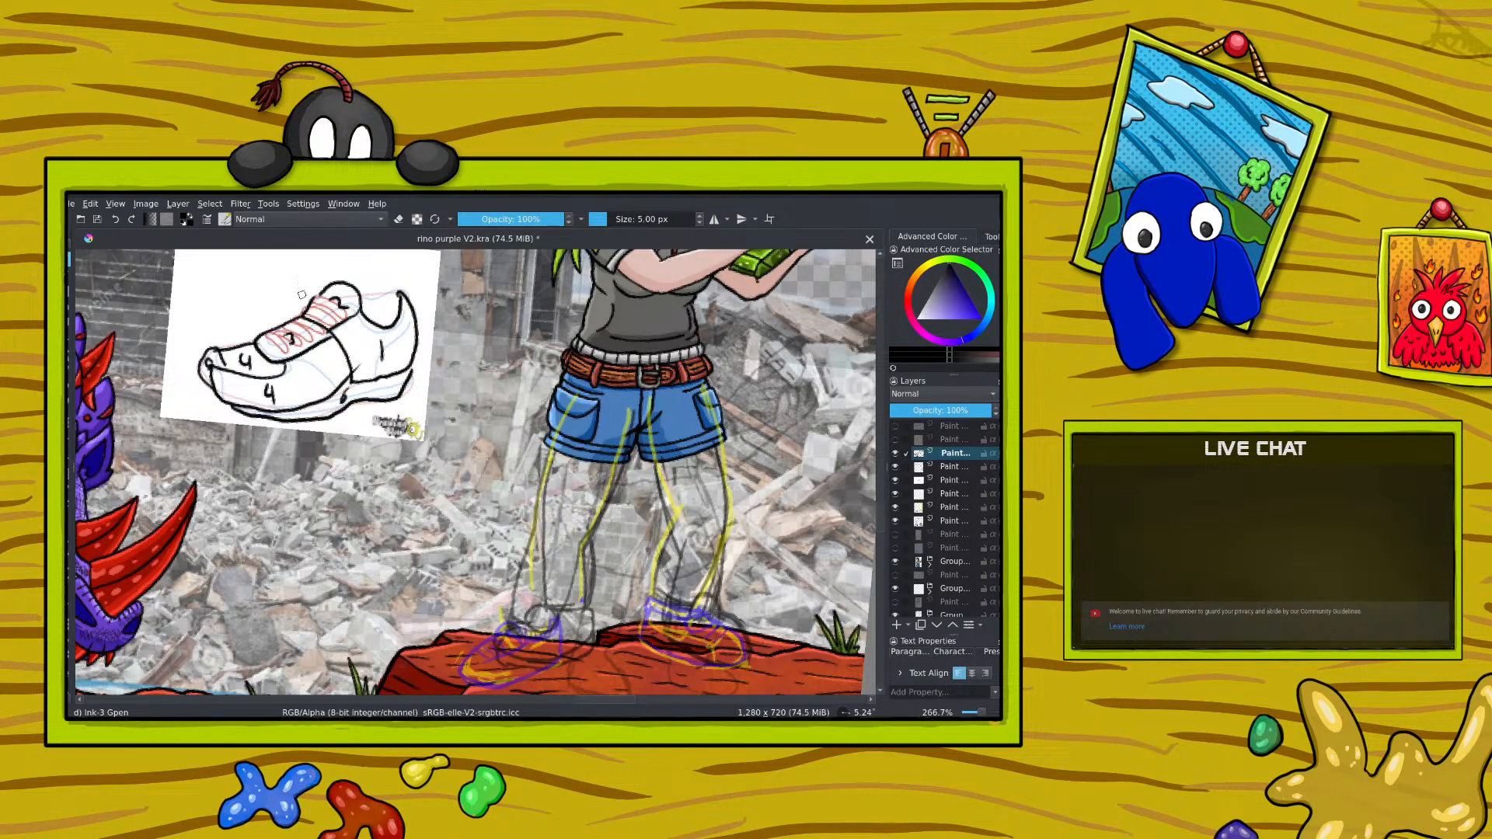
{"action": "left_click_drag", "start_coordinate": [360, 296], "coordinate": [401, 304]}
Step: Add an empty layer above the traced shoe layer and set the leg ink layer's opacity to 66%
{"action": "scroll", "coordinate": [877, 519], "scroll_direction": "down", "scroll_amount": 2}
{"action": "left_click", "coordinate": [896, 626]}
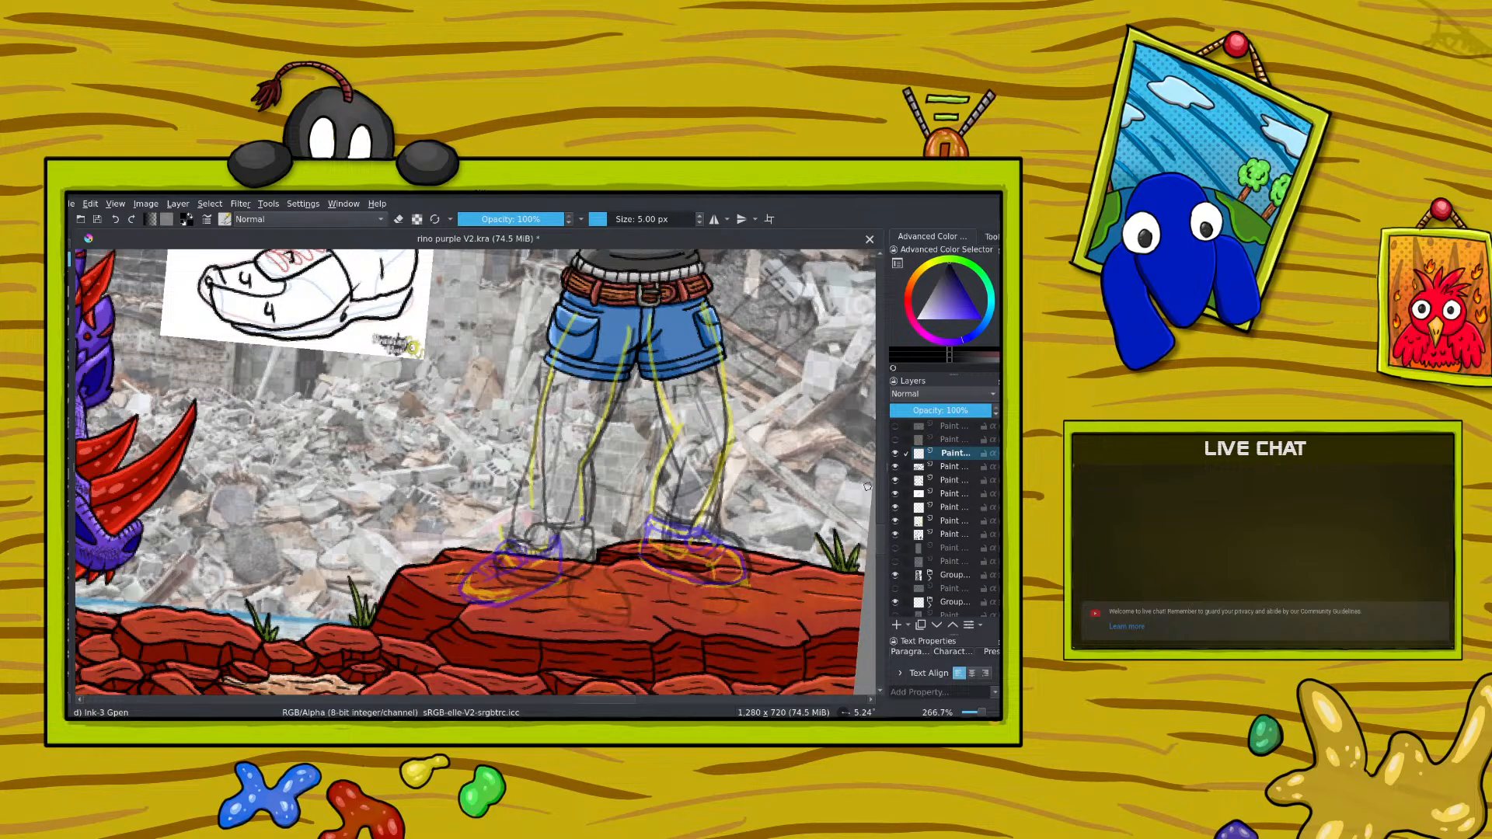
{"action": "scroll", "coordinate": [879, 539], "scroll_direction": "up", "scroll_amount": 1}
{"action": "scroll", "coordinate": [879, 544], "scroll_direction": "up", "scroll_amount": 1}
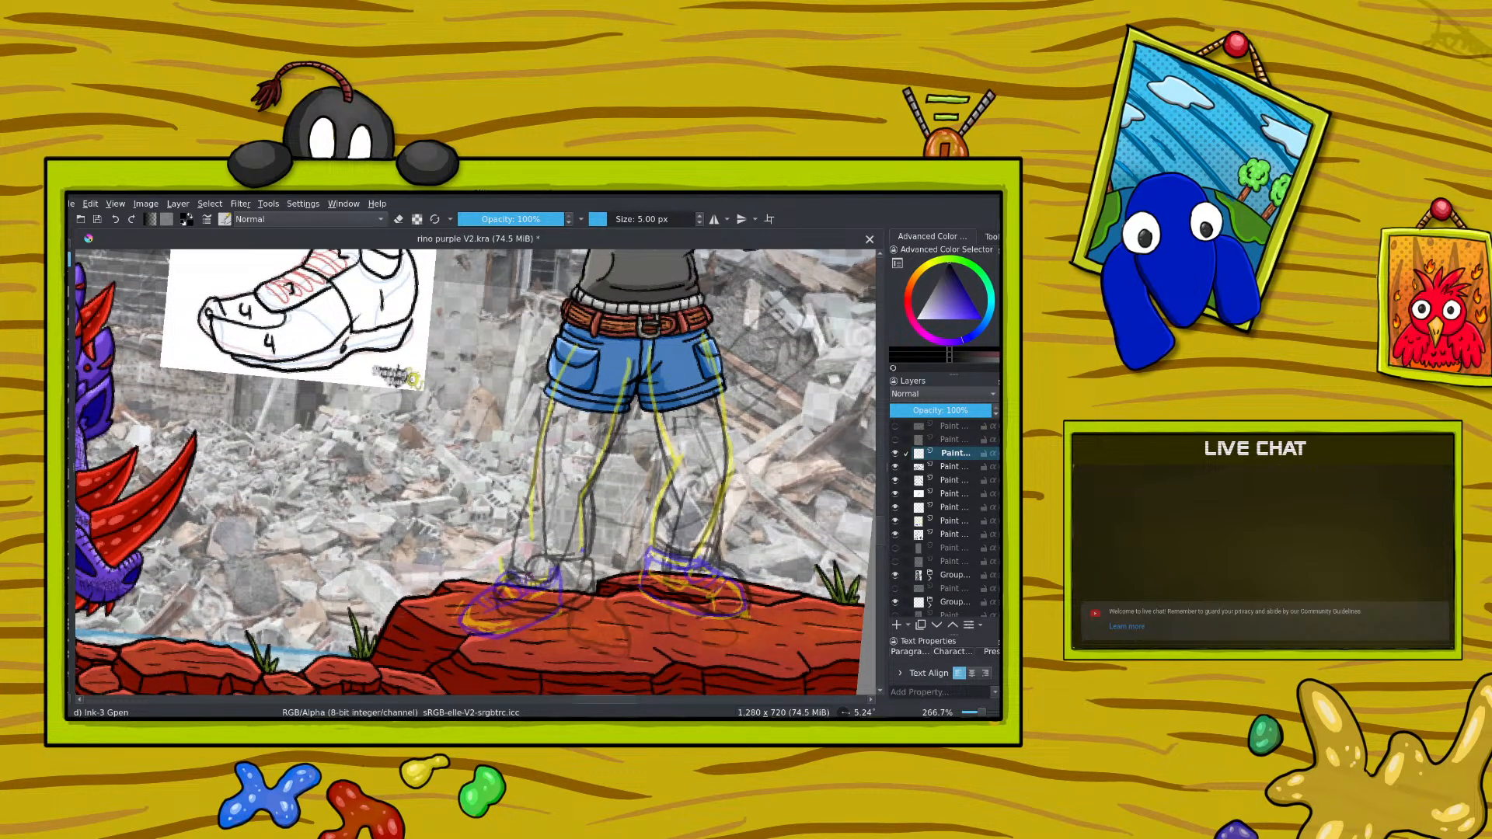
{"action": "left_click", "coordinate": [954, 481]}
{"action": "left_click", "coordinate": [950, 412]}
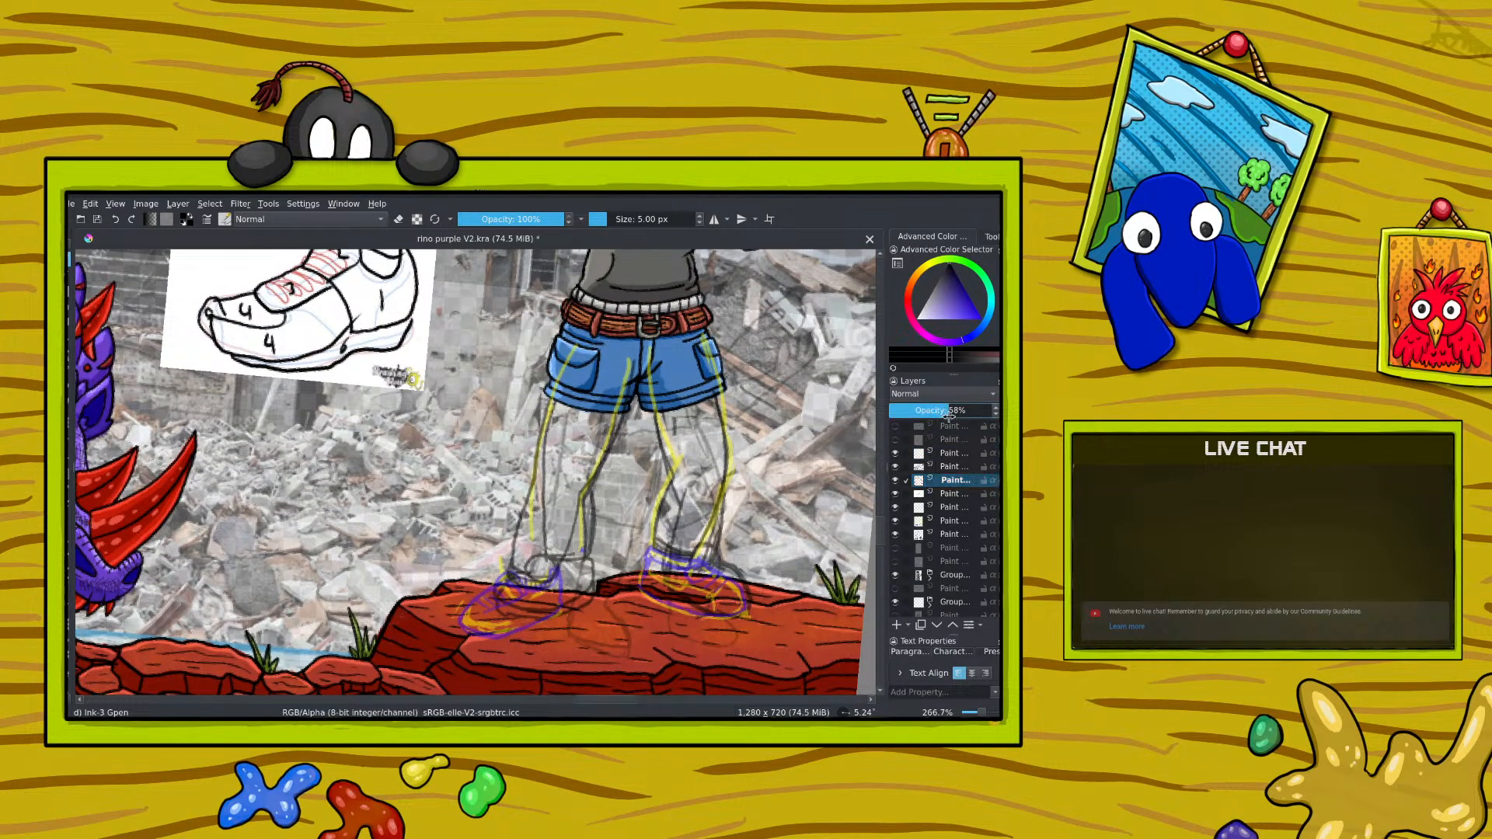
{"action": "left_click_drag", "start_coordinate": [950, 416], "coordinate": [957, 415]}
Step: Change the brush colour to a light blue
{"action": "right_click", "coordinate": [446, 505]}
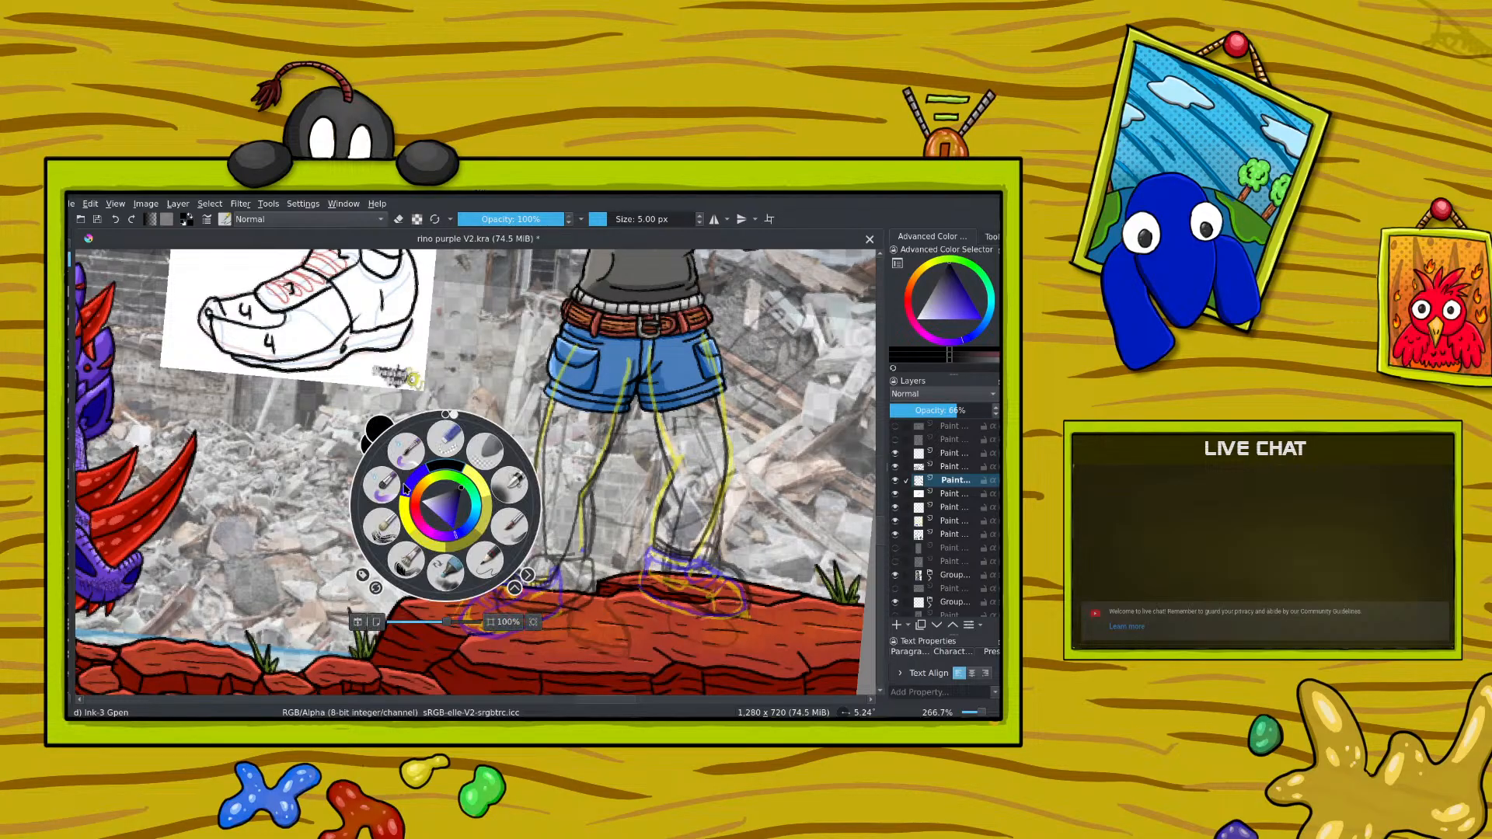
{"action": "left_click", "coordinate": [415, 505]}
{"action": "left_click", "coordinate": [413, 482]}
{"action": "right_click", "coordinate": [417, 501]}
{"action": "right_click", "coordinate": [513, 560]}
{"action": "mouse_move", "coordinate": [523, 583]}
{"action": "left_mouse_down"}
{"action": "mouse_move", "coordinate": [506, 570]}
{"action": "mouse_move", "coordinate": [542, 572]}
{"action": "mouse_move", "coordinate": [527, 573]}
{"action": "left_mouse_up"}
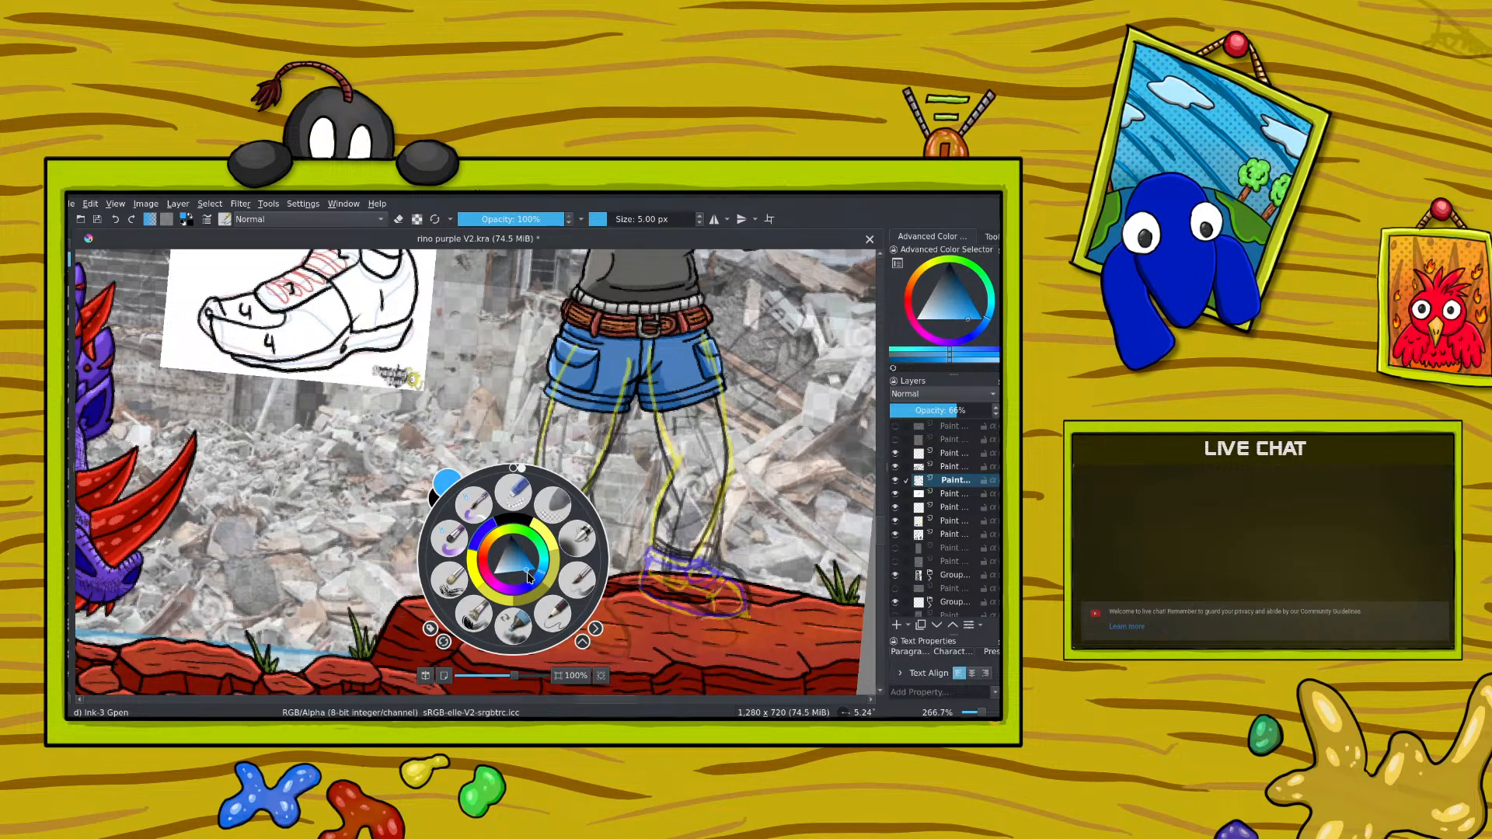
{"action": "right_click", "coordinate": [447, 460]}
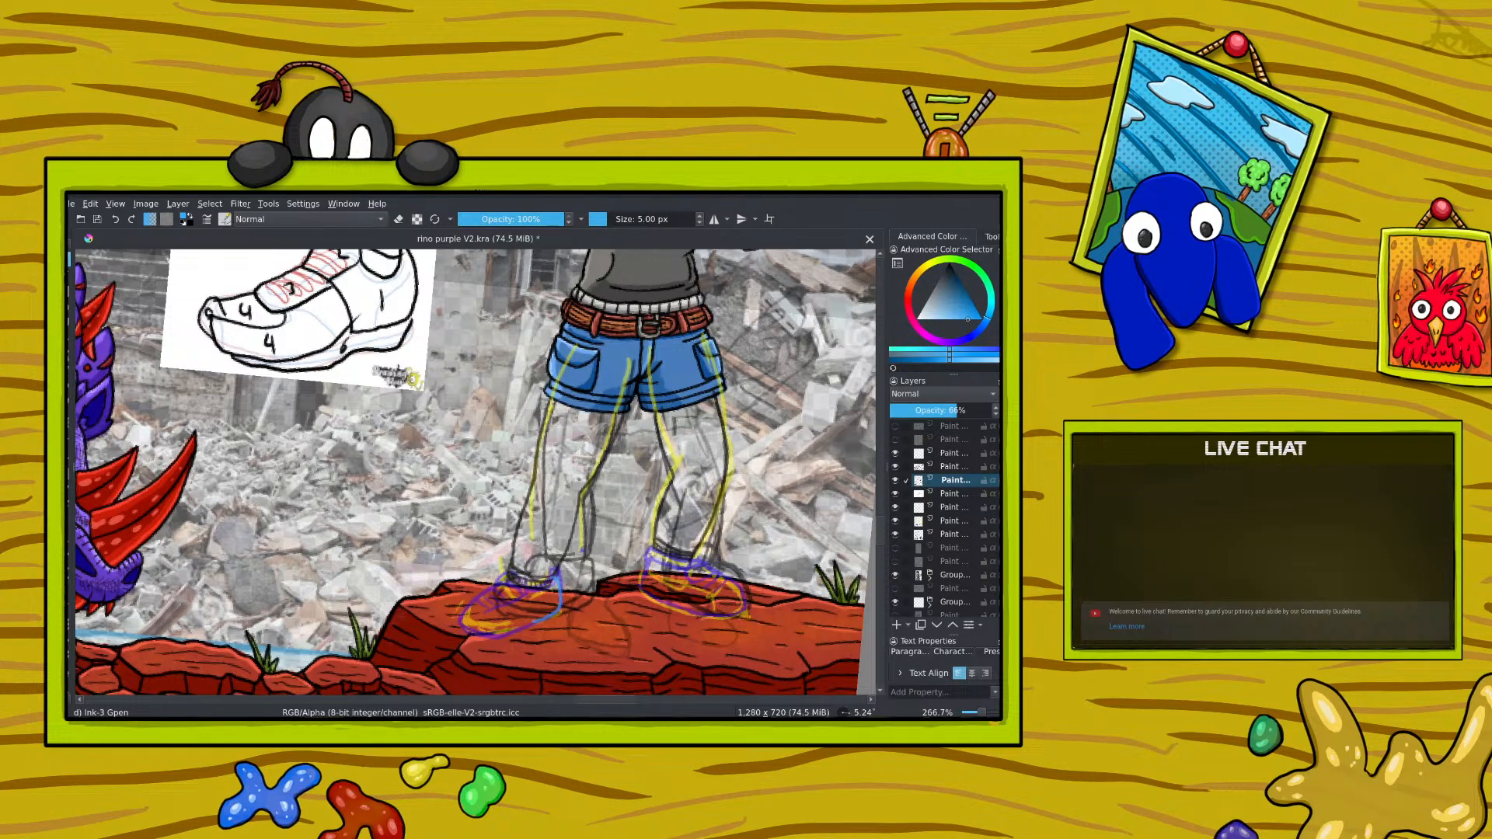
Step: Sketch the ankle opening and upper of the first shoe in light blue over the purple guide
{"action": "mouse_move", "coordinate": [557, 577]}
{"action": "left_mouse_down"}
{"action": "mouse_move", "coordinate": [530, 598]}
{"action": "mouse_move", "coordinate": [510, 580]}
{"action": "left_mouse_up"}
{"action": "left_click_drag", "start_coordinate": [880, 534], "coordinate": [881, 537]}
{"action": "left_click_drag", "start_coordinate": [554, 551], "coordinate": [519, 547]}
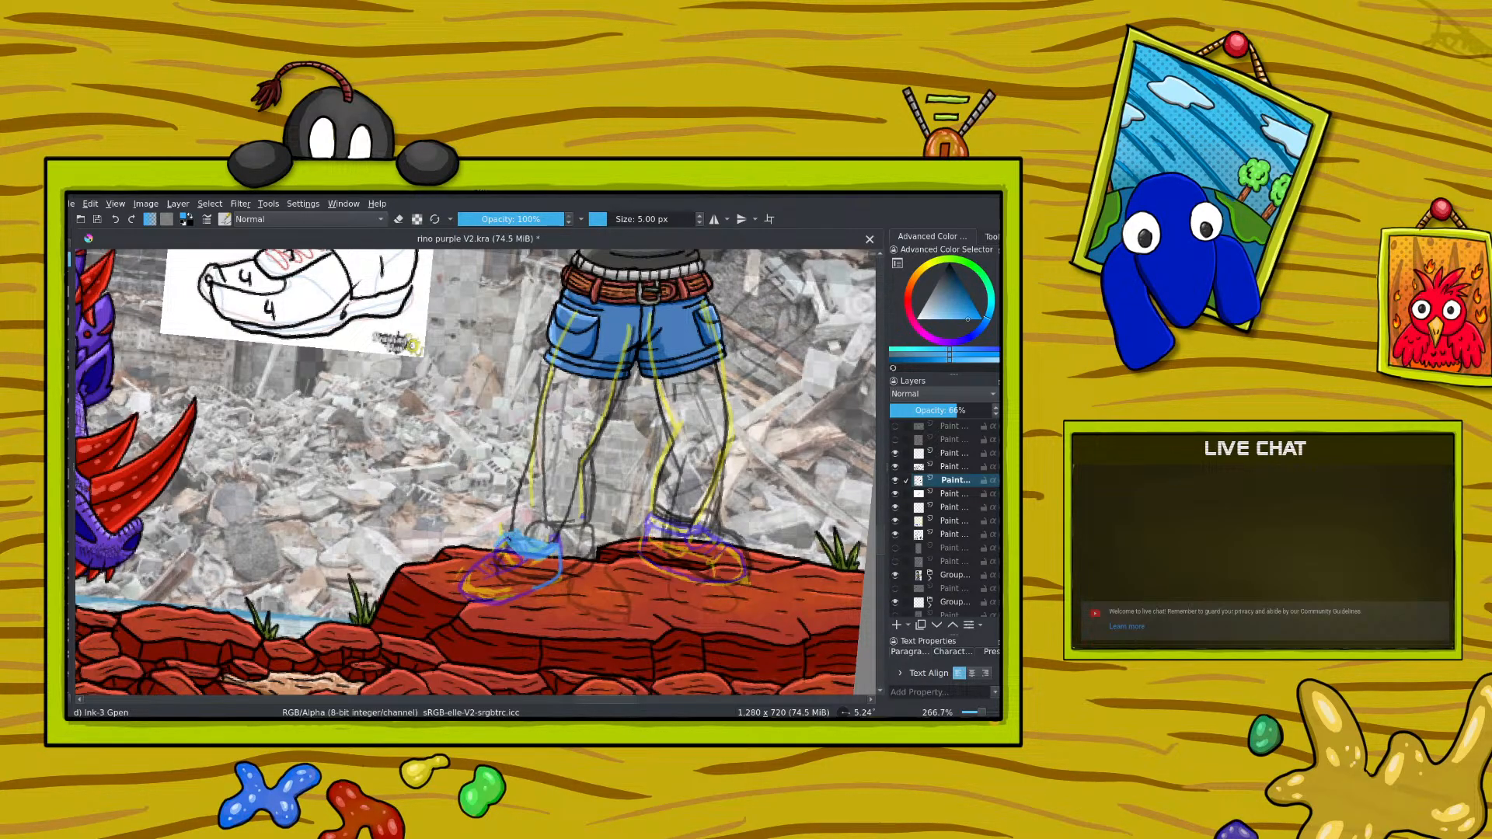
{"action": "left_click_drag", "start_coordinate": [510, 555], "coordinate": [494, 560]}
{"action": "mouse_move", "coordinate": [878, 538]}
{"action": "left_mouse_down"}
{"action": "mouse_move", "coordinate": [881, 491]}
{"action": "mouse_move", "coordinate": [890, 553]}
{"action": "left_mouse_up"}
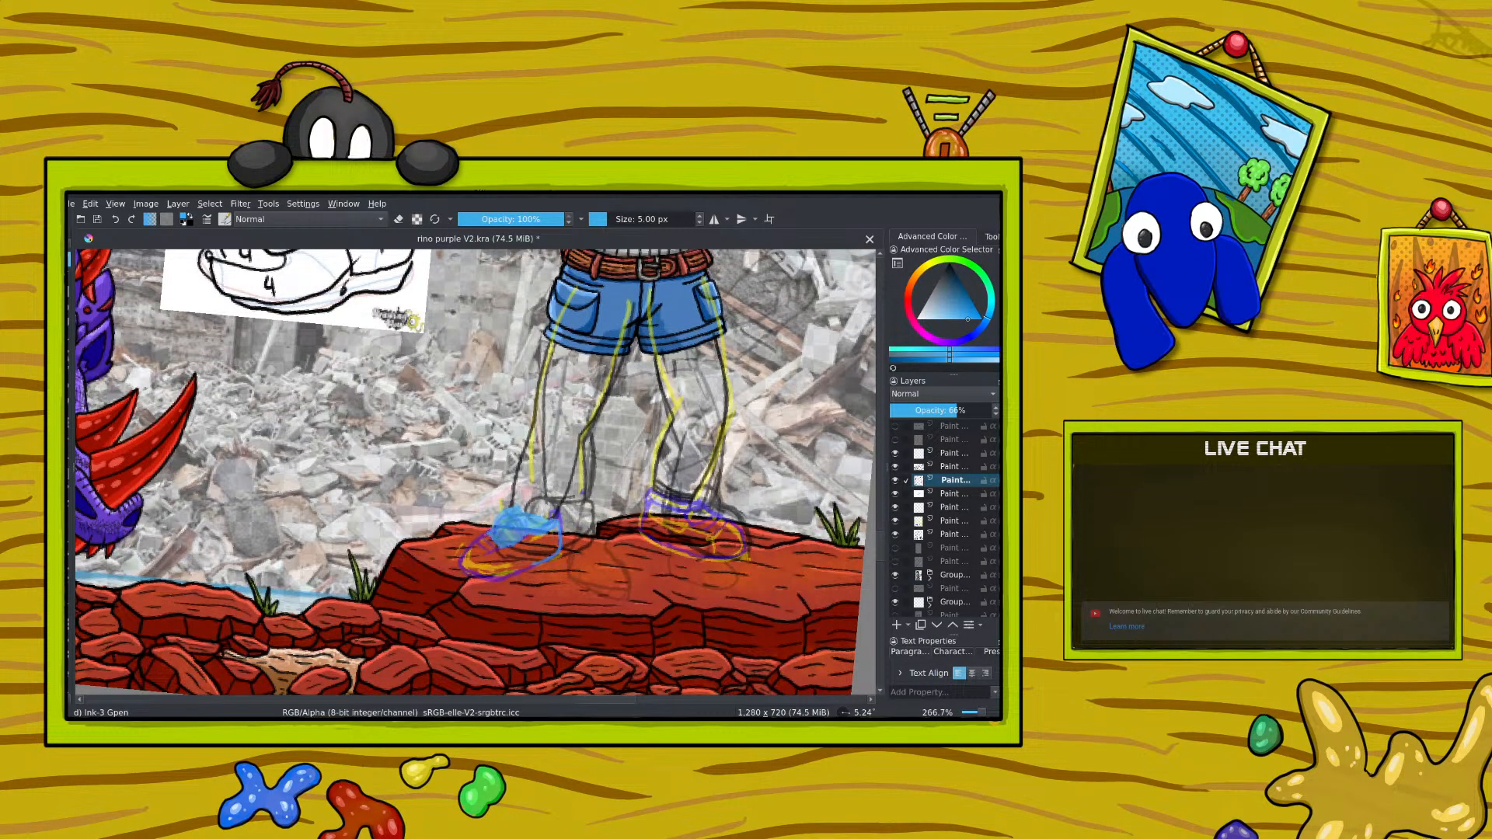
{"action": "mouse_move", "coordinate": [477, 538]}
{"action": "left_mouse_down"}
{"action": "mouse_move", "coordinate": [474, 552]}
{"action": "mouse_move", "coordinate": [497, 555]}
{"action": "mouse_move", "coordinate": [476, 547]}
{"action": "left_mouse_up"}
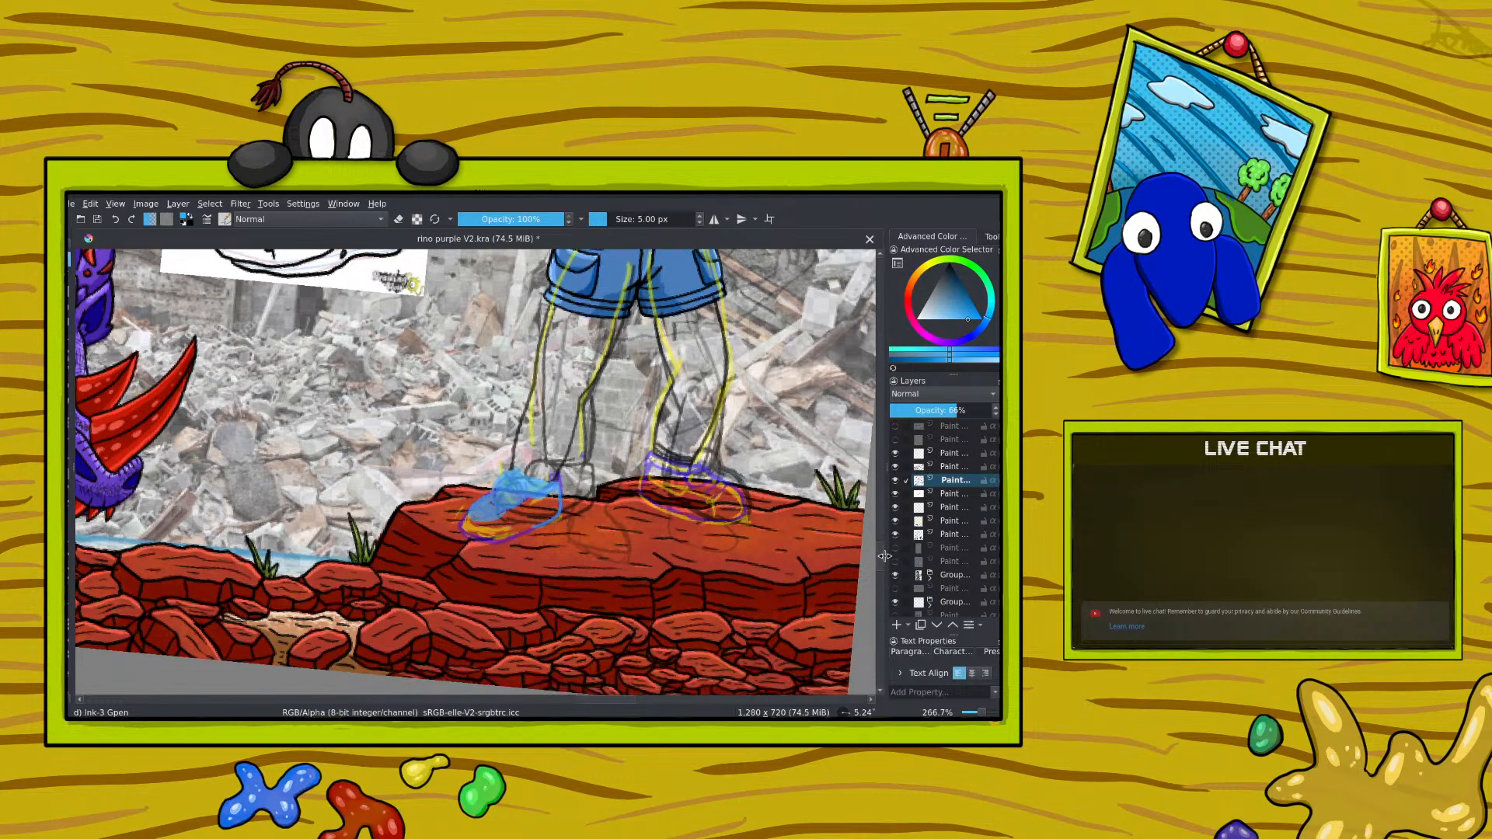
Step: Sketch the toe, side and sole lines of the first shoe in light blue
{"action": "scroll", "coordinate": [882, 546], "scroll_direction": "down", "scroll_amount": 1}
{"action": "mouse_move", "coordinate": [502, 515]}
{"action": "left_mouse_down"}
{"action": "mouse_move", "coordinate": [465, 513]}
{"action": "mouse_move", "coordinate": [461, 534]}
{"action": "mouse_move", "coordinate": [509, 536]}
{"action": "mouse_move", "coordinate": [508, 517]}
{"action": "mouse_move", "coordinate": [509, 537]}
{"action": "mouse_move", "coordinate": [533, 530]}
{"action": "left_mouse_up"}
{"action": "mouse_move", "coordinate": [882, 554]}
{"action": "left_mouse_down"}
{"action": "mouse_move", "coordinate": [882, 538]}
{"action": "mouse_move", "coordinate": [891, 550]}
{"action": "left_mouse_up"}
{"action": "left_click_drag", "start_coordinate": [531, 513], "coordinate": [533, 532]}
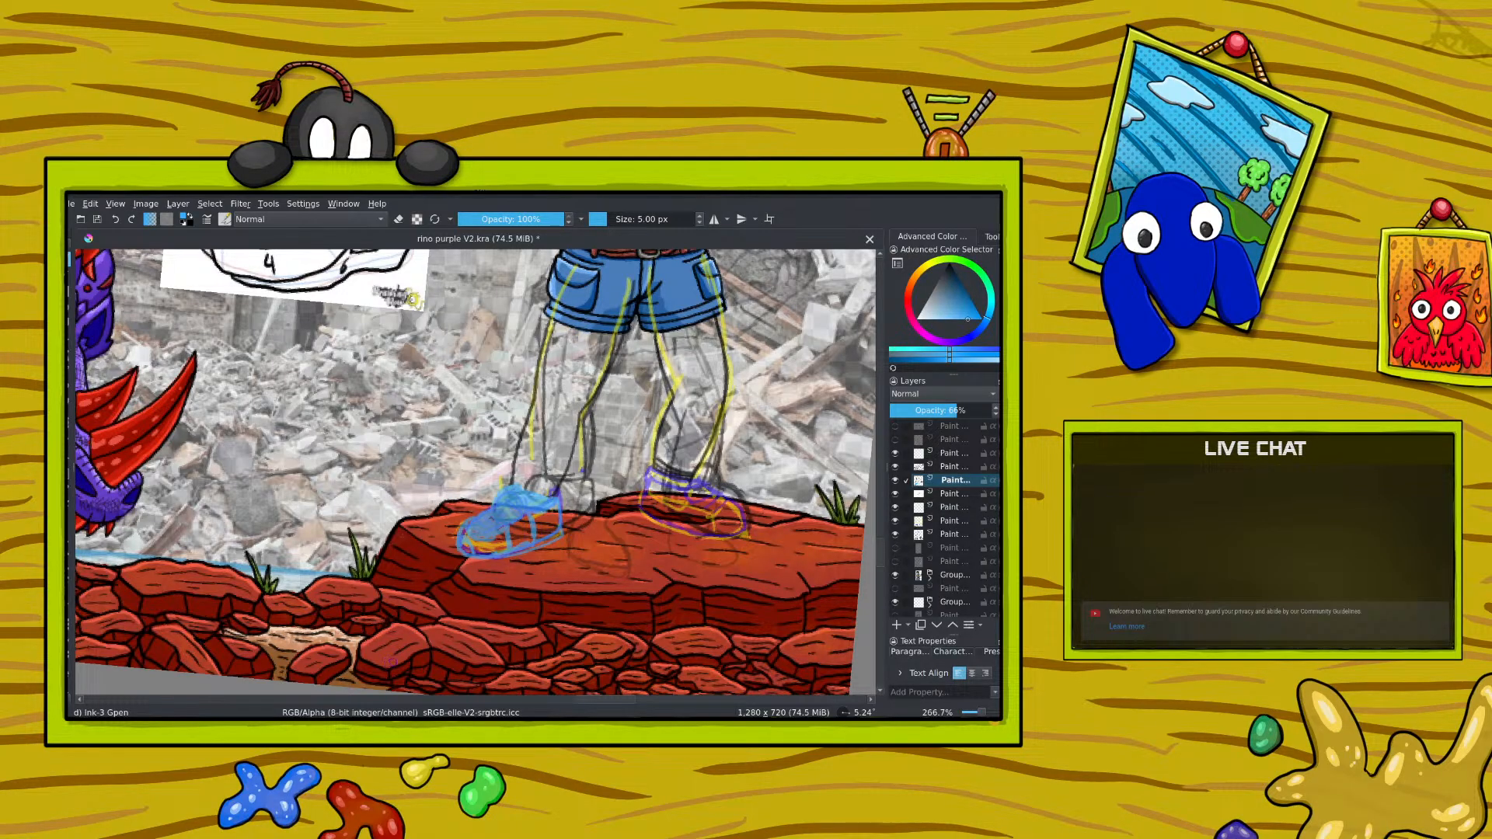
Step: Change the brush colour to a darker, muted blue
{"action": "right_click", "coordinate": [488, 498]}
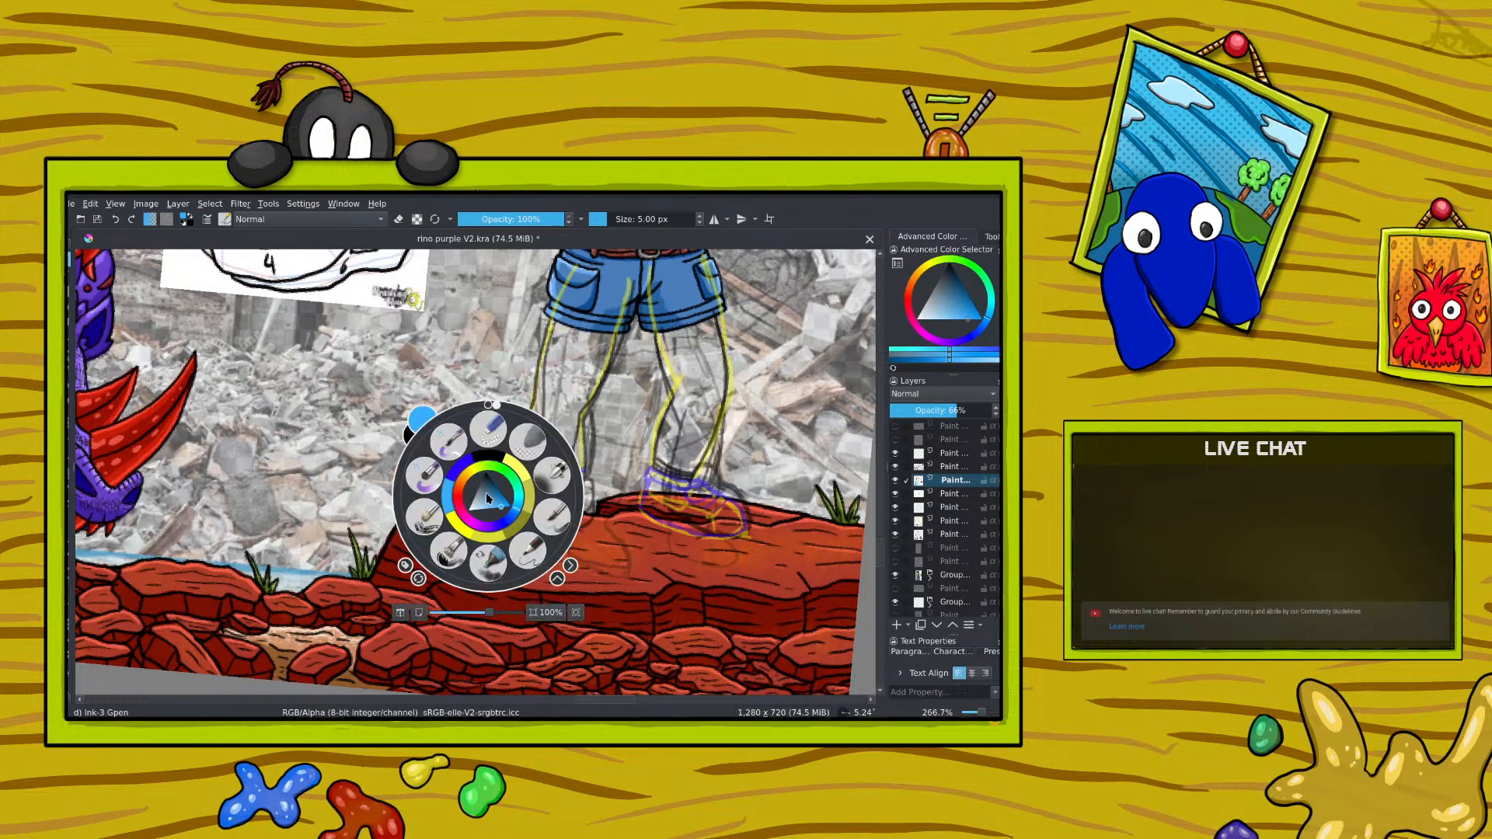
{"action": "left_click_drag", "start_coordinate": [500, 506], "coordinate": [495, 494]}
{"action": "left_click", "coordinate": [429, 274]}
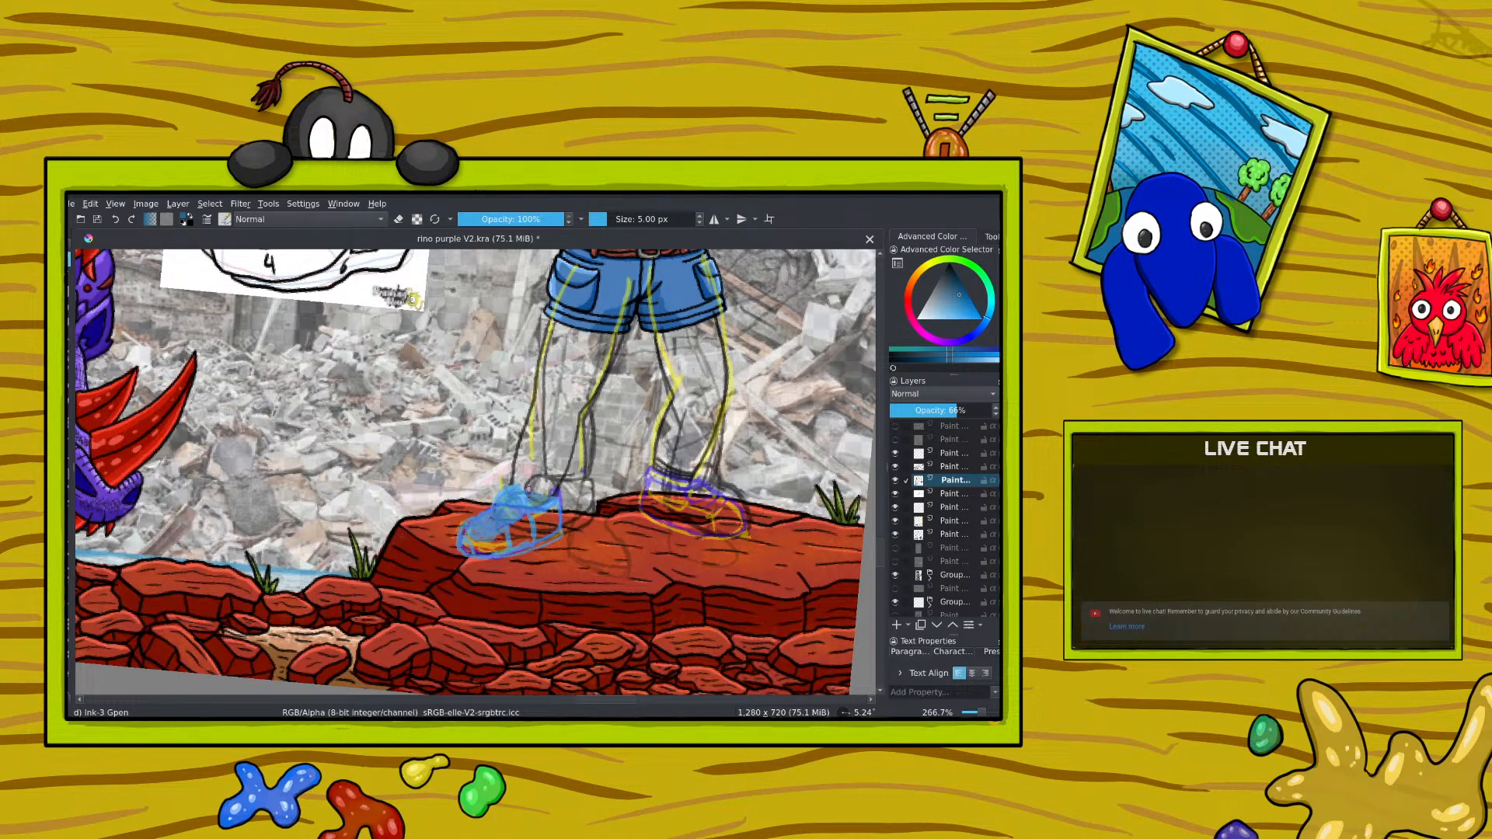
Step: Check the active layer by toggling its visibility and undo all the light-blue shoe strokes on it
{"action": "left_click", "coordinate": [895, 481]}
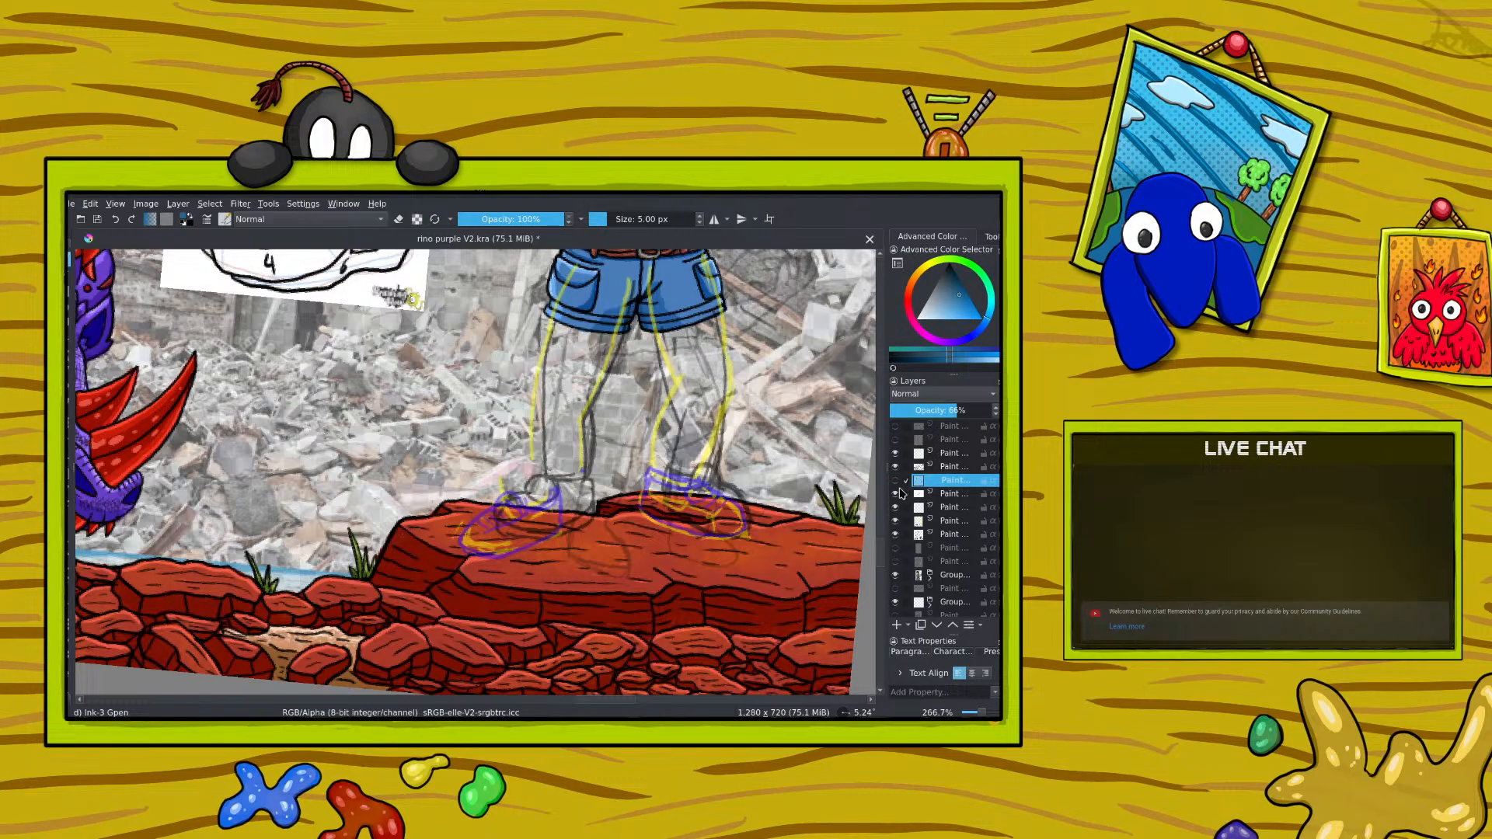
{"action": "left_click", "coordinate": [895, 480]}
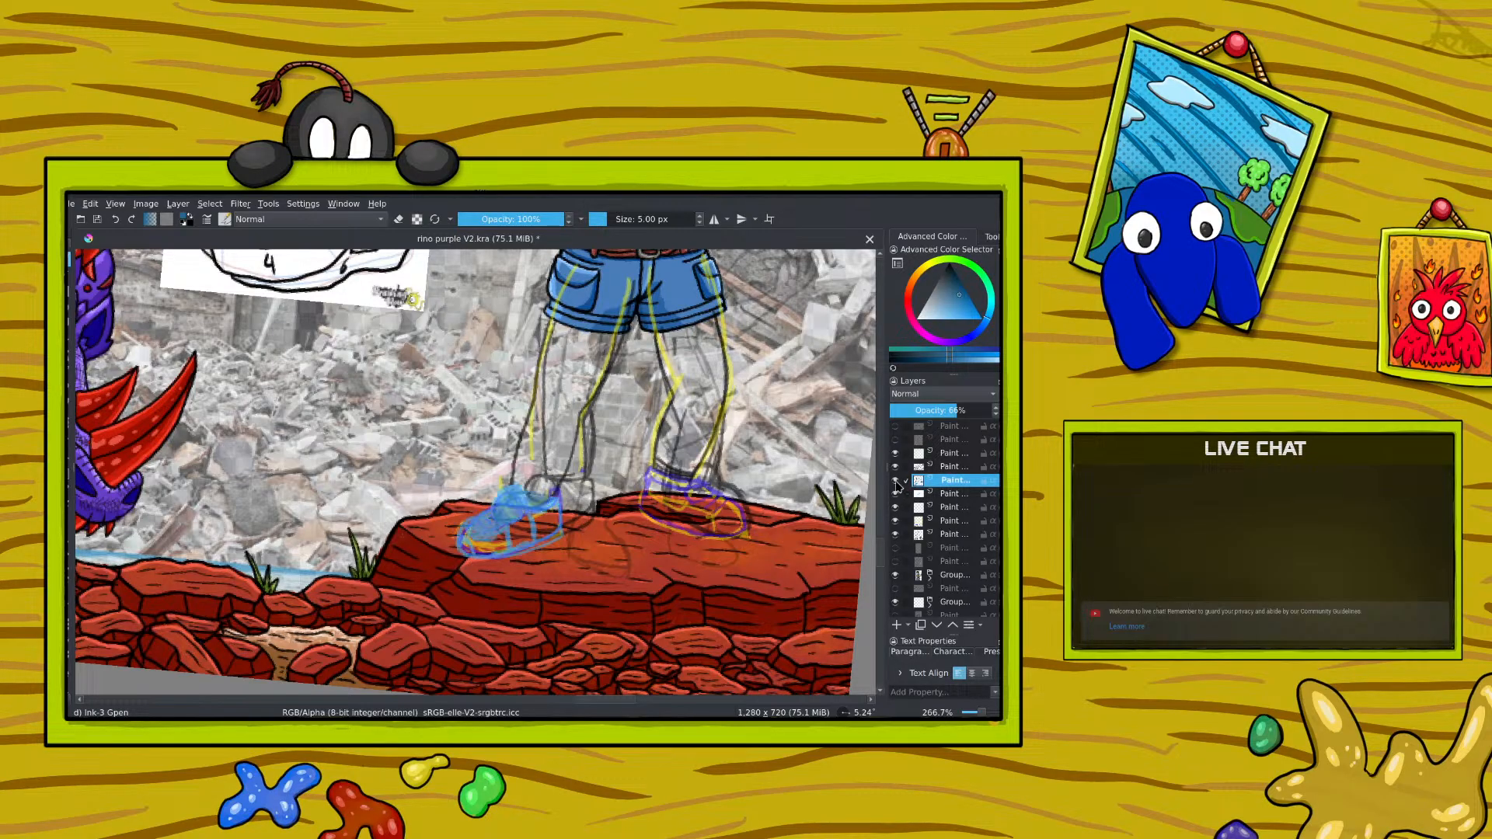
{"action": "left_click", "coordinate": [115, 220]}
{"action": "left_click", "coordinate": [116, 220]}
{"action": "left_click", "coordinate": [115, 220]}
{"action": "left_click", "coordinate": [116, 220]}
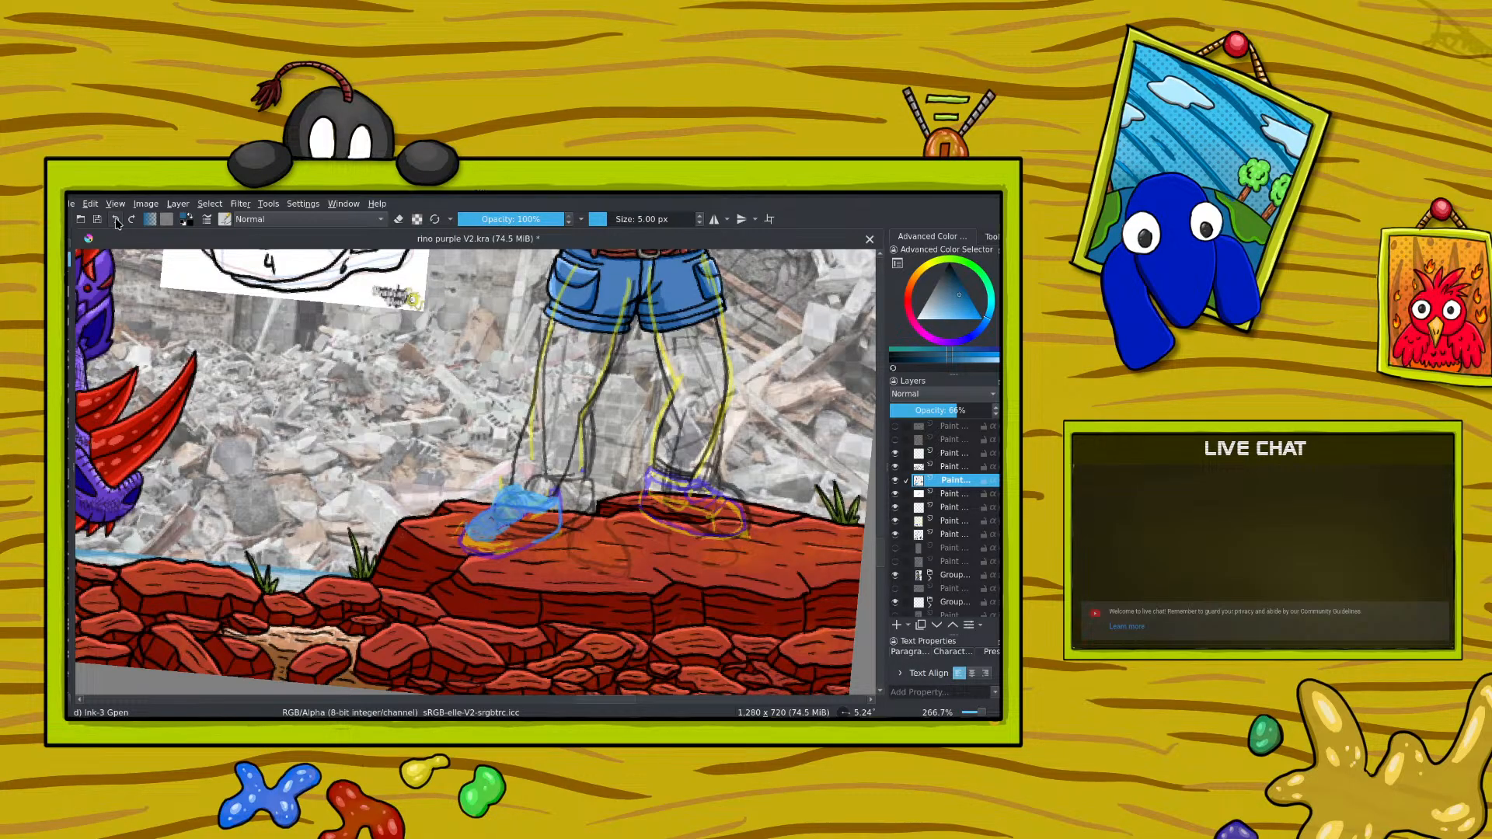
{"action": "left_click", "coordinate": [115, 220]}
{"action": "left_click", "coordinate": [116, 220]}
{"action": "left_click", "coordinate": [116, 220]}
{"action": "left_click", "coordinate": [116, 220]}
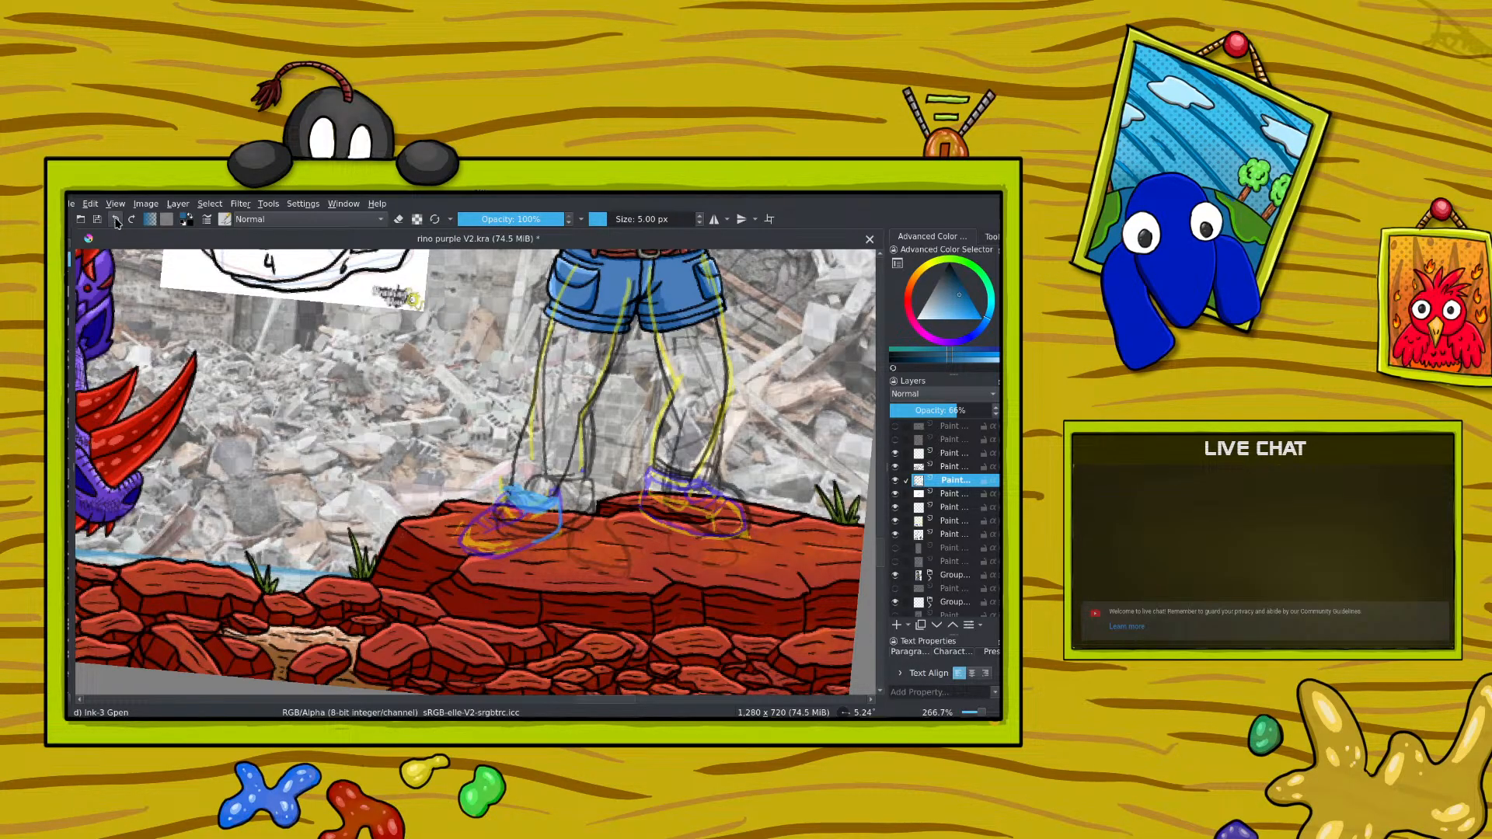
{"action": "left_click", "coordinate": [116, 220]}
{"action": "left_click", "coordinate": [116, 220]}
{"action": "left_click", "coordinate": [116, 220]}
{"action": "left_click", "coordinate": [115, 220]}
{"action": "left_click", "coordinate": [116, 220]}
{"action": "left_click", "coordinate": [116, 219]}
{"action": "left_click", "coordinate": [116, 220]}
{"action": "left_click", "coordinate": [116, 220]}
{"action": "left_click", "coordinate": [116, 220]}
{"action": "left_click", "coordinate": [116, 220]}
{"action": "left_click", "coordinate": [116, 220]}
{"action": "left_click", "coordinate": [117, 220]}
{"action": "left_click", "coordinate": [117, 221]}
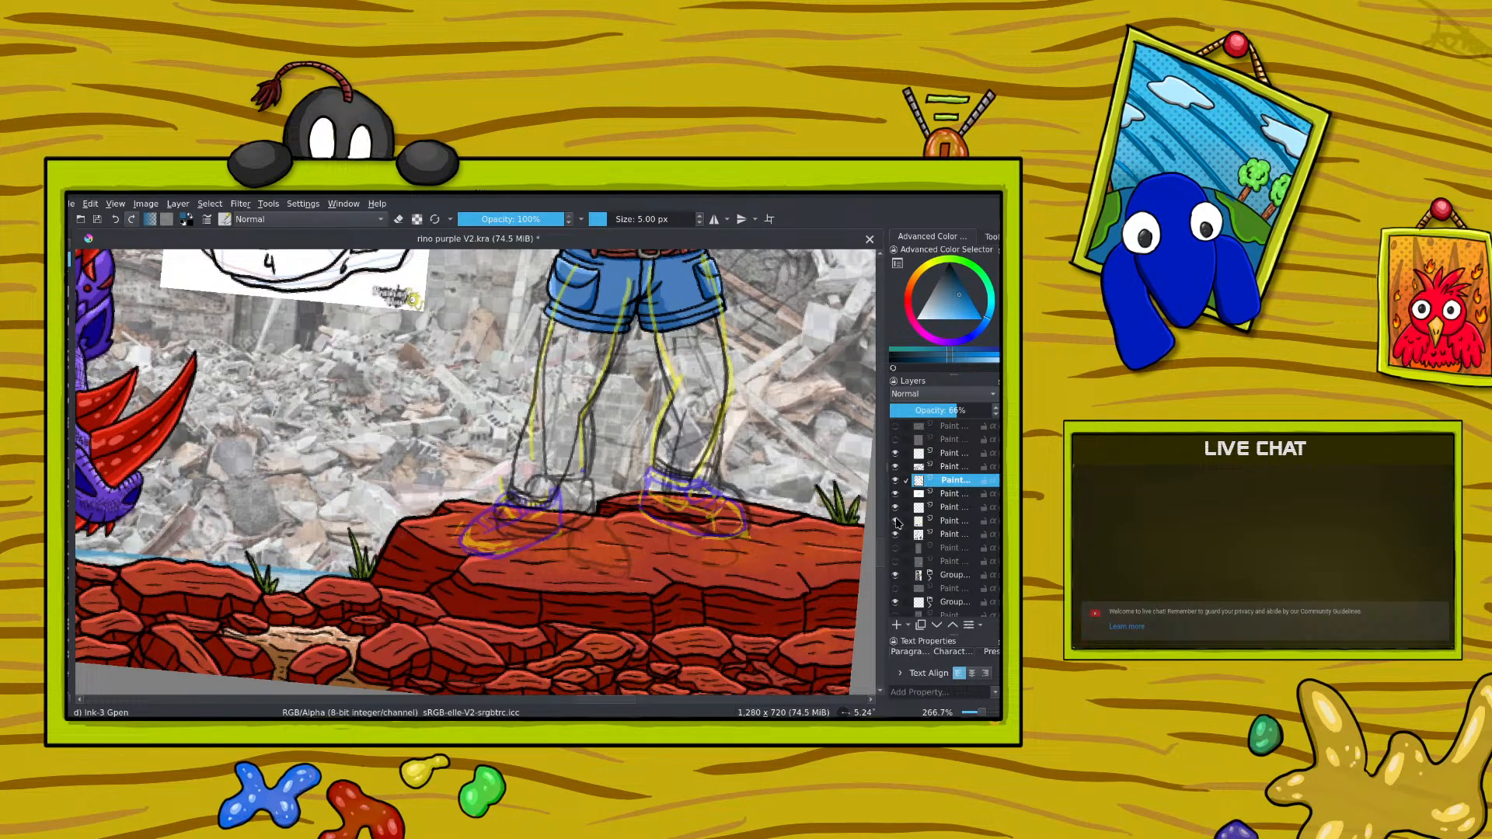
Step: Add a new layer above the leg ink and sketch the first shoe's tongue, toe and sole in darker blue
{"action": "left_click", "coordinate": [896, 481]}
{"action": "left_click", "coordinate": [895, 482]}
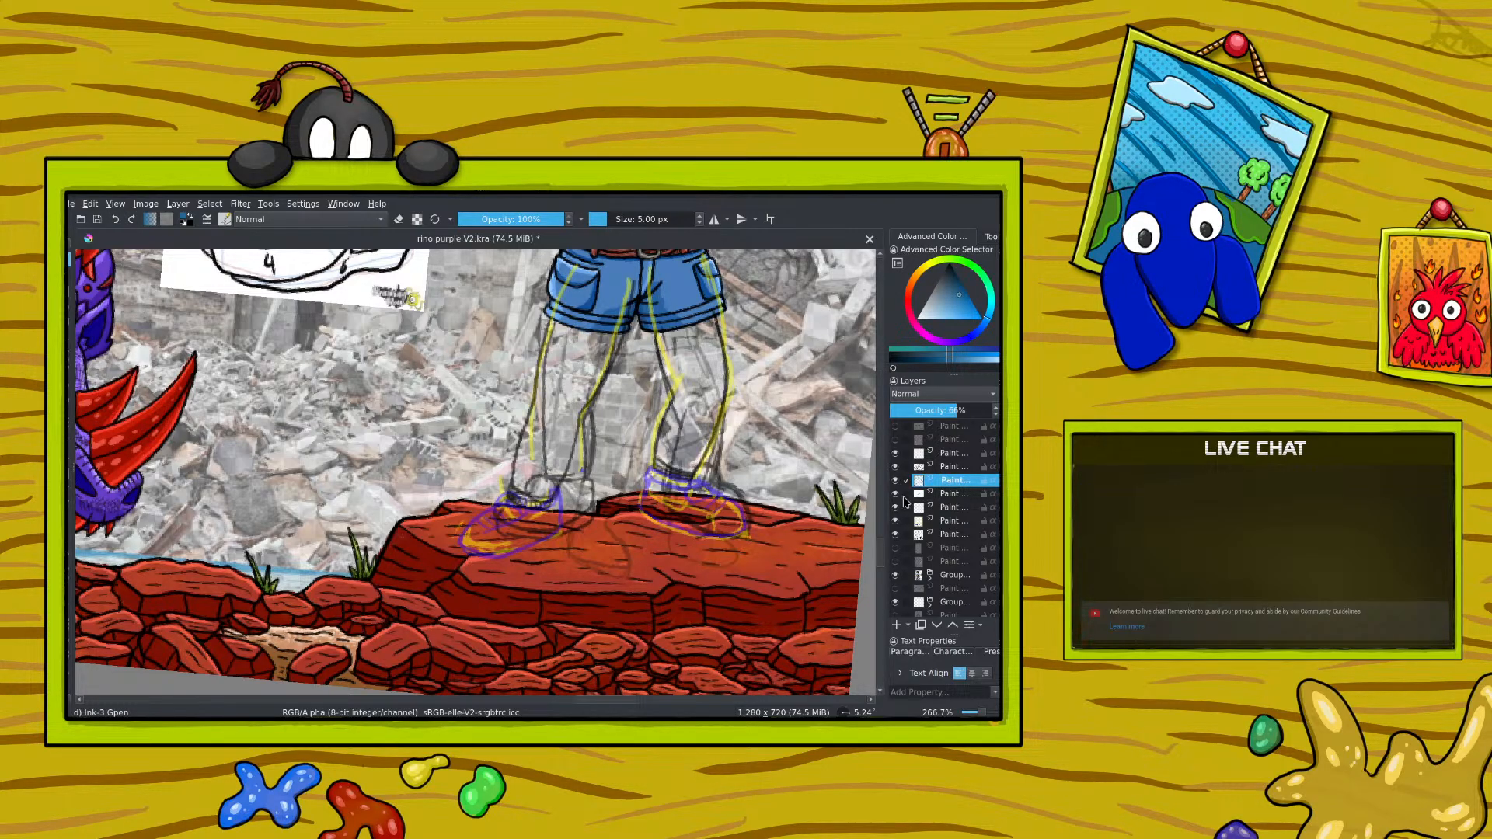
{"action": "left_click", "coordinate": [896, 627]}
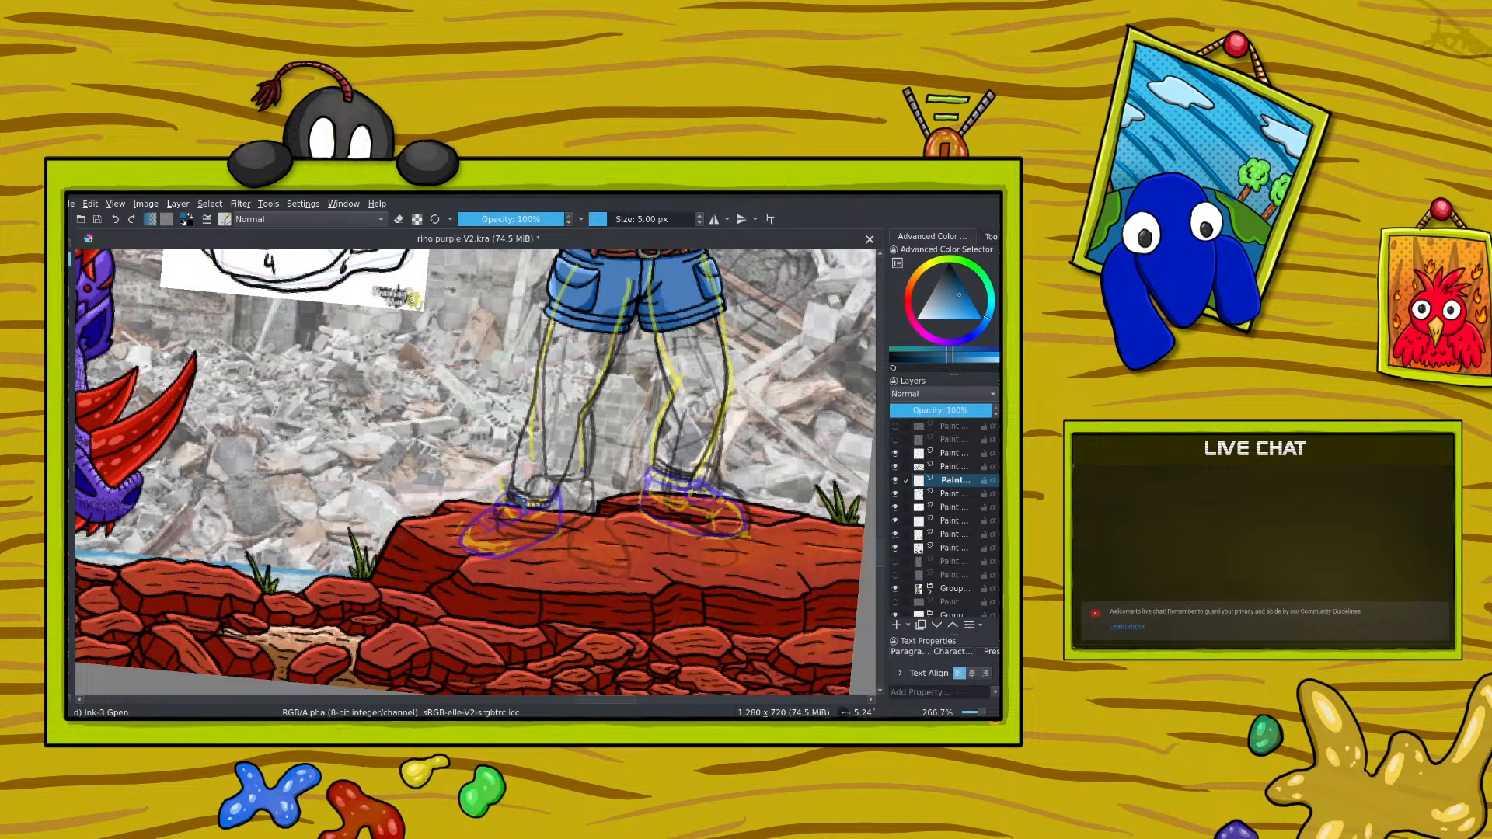
{"action": "mouse_move", "coordinate": [511, 497]}
{"action": "left_mouse_down"}
{"action": "mouse_move", "coordinate": [498, 515]}
{"action": "mouse_move", "coordinate": [519, 516]}
{"action": "mouse_move", "coordinate": [502, 509]}
{"action": "left_mouse_up"}
{"action": "left_click_drag", "start_coordinate": [491, 533], "coordinate": [510, 516]}
{"action": "scroll", "coordinate": [879, 543], "scroll_direction": "up", "scroll_amount": 4}
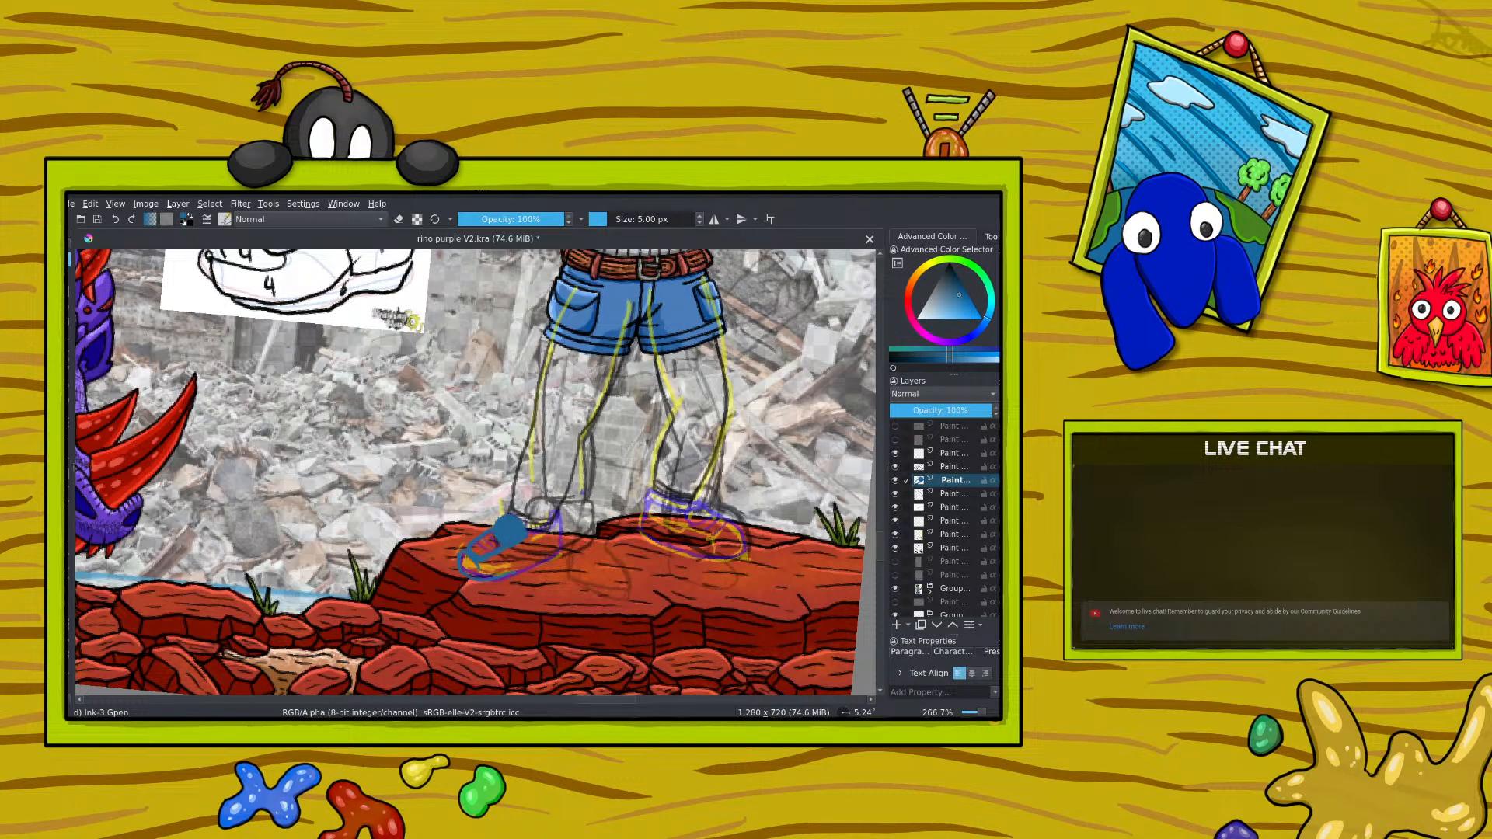
{"action": "mouse_move", "coordinate": [565, 538]}
{"action": "left_mouse_down"}
{"action": "mouse_move", "coordinate": [556, 555]}
{"action": "mouse_move", "coordinate": [542, 530]}
{"action": "left_mouse_up"}
Step: Rotate the canvas to about 80° and paint the shoe's upper in a brighter light blue
{"action": "right_click", "coordinate": [460, 504]}
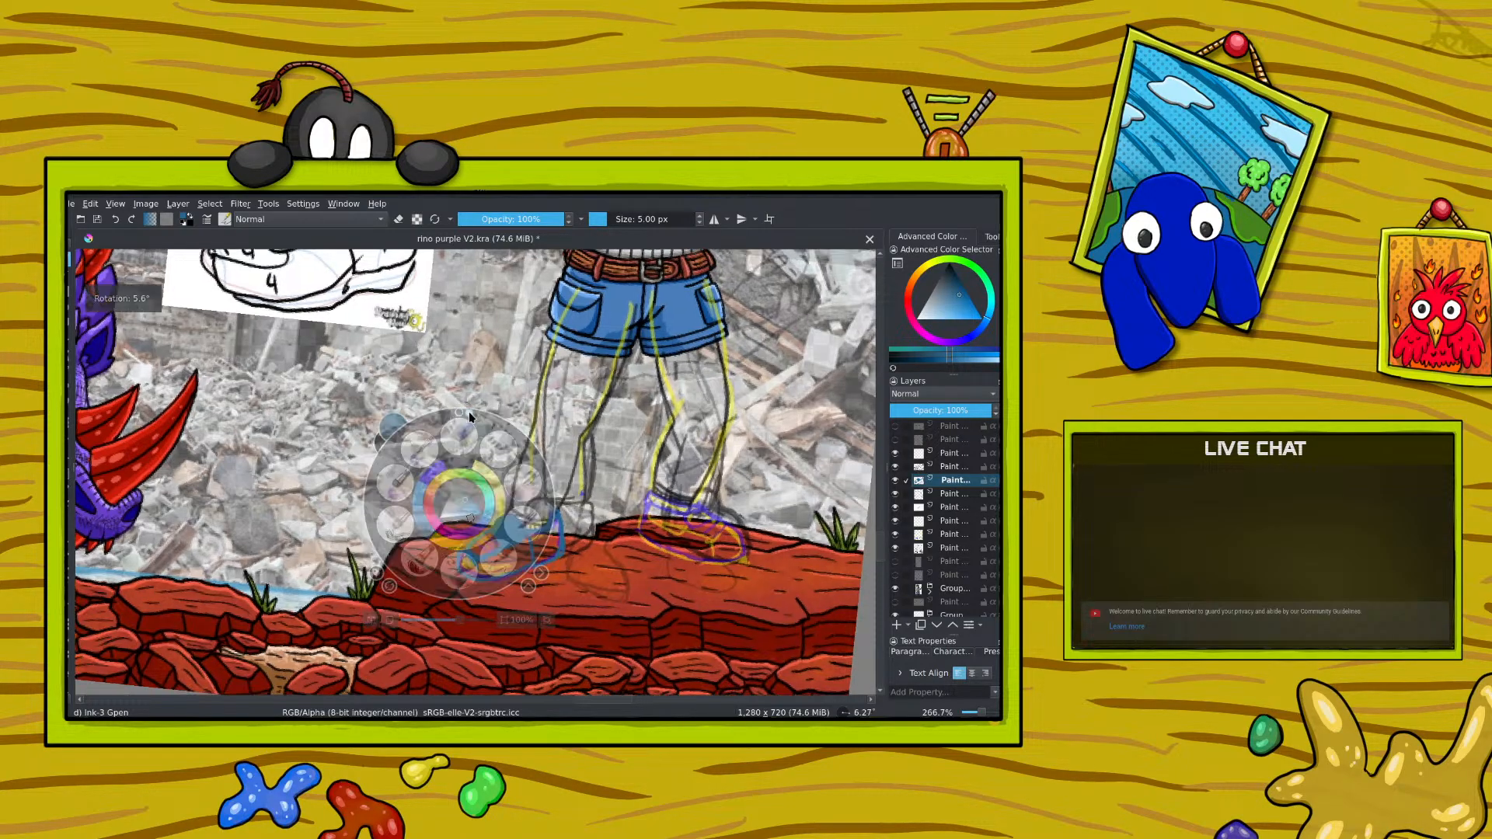
{"action": "left_click_drag", "start_coordinate": [468, 412], "coordinate": [548, 487]}
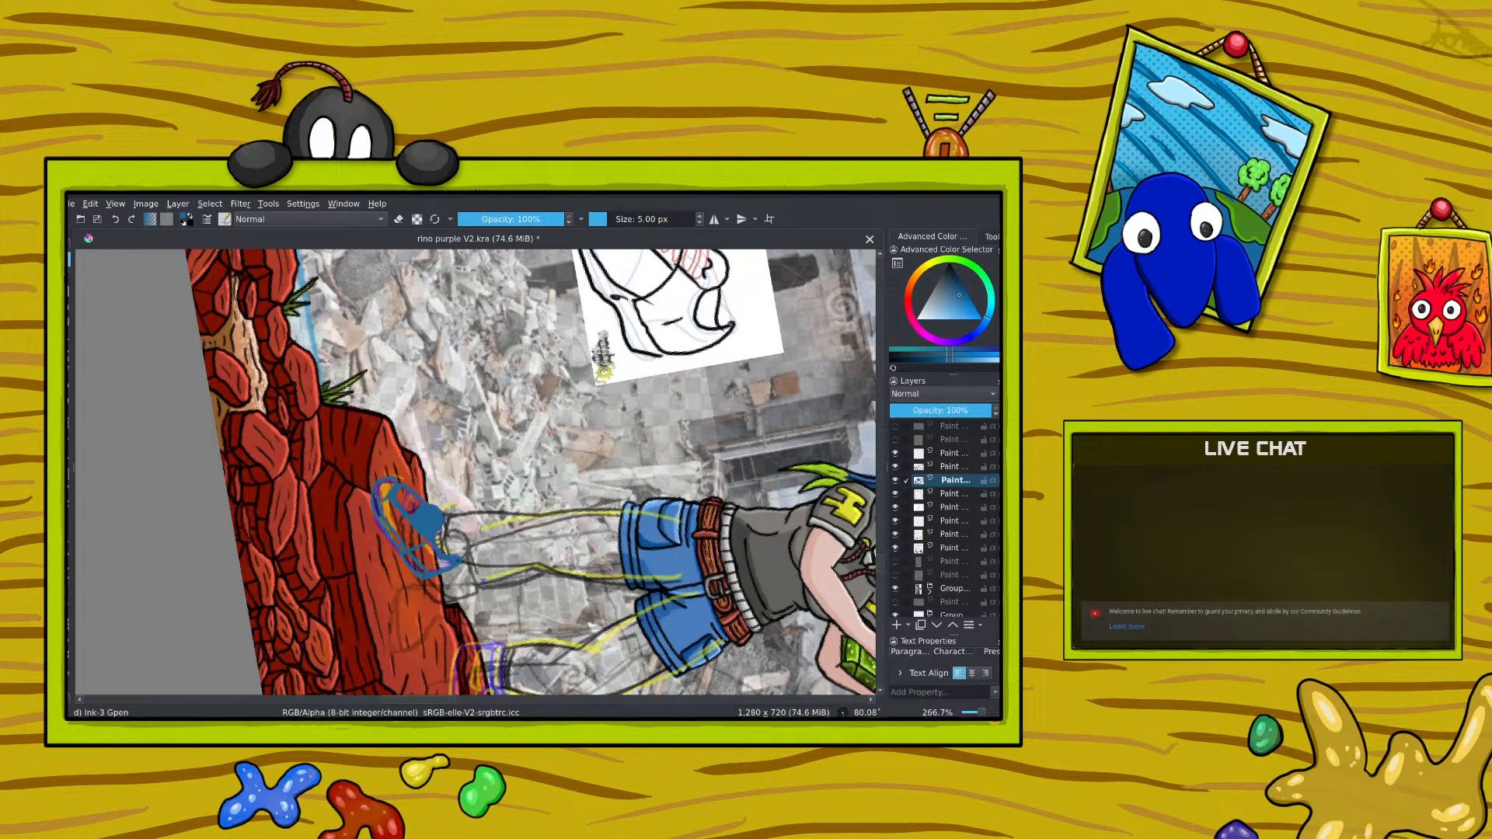
{"action": "left_click_drag", "start_coordinate": [384, 491], "coordinate": [388, 486]}
{"action": "right_click", "coordinate": [421, 492]}
{"action": "mouse_move", "coordinate": [430, 498]}
{"action": "left_mouse_down"}
{"action": "mouse_move", "coordinate": [422, 514]}
{"action": "mouse_move", "coordinate": [401, 497]}
{"action": "mouse_move", "coordinate": [429, 541]}
{"action": "mouse_move", "coordinate": [443, 522]}
{"action": "mouse_move", "coordinate": [431, 504]}
{"action": "mouse_move", "coordinate": [426, 523]}
{"action": "mouse_move", "coordinate": [378, 481]}
{"action": "left_mouse_up"}
{"action": "right_click", "coordinate": [435, 508]}
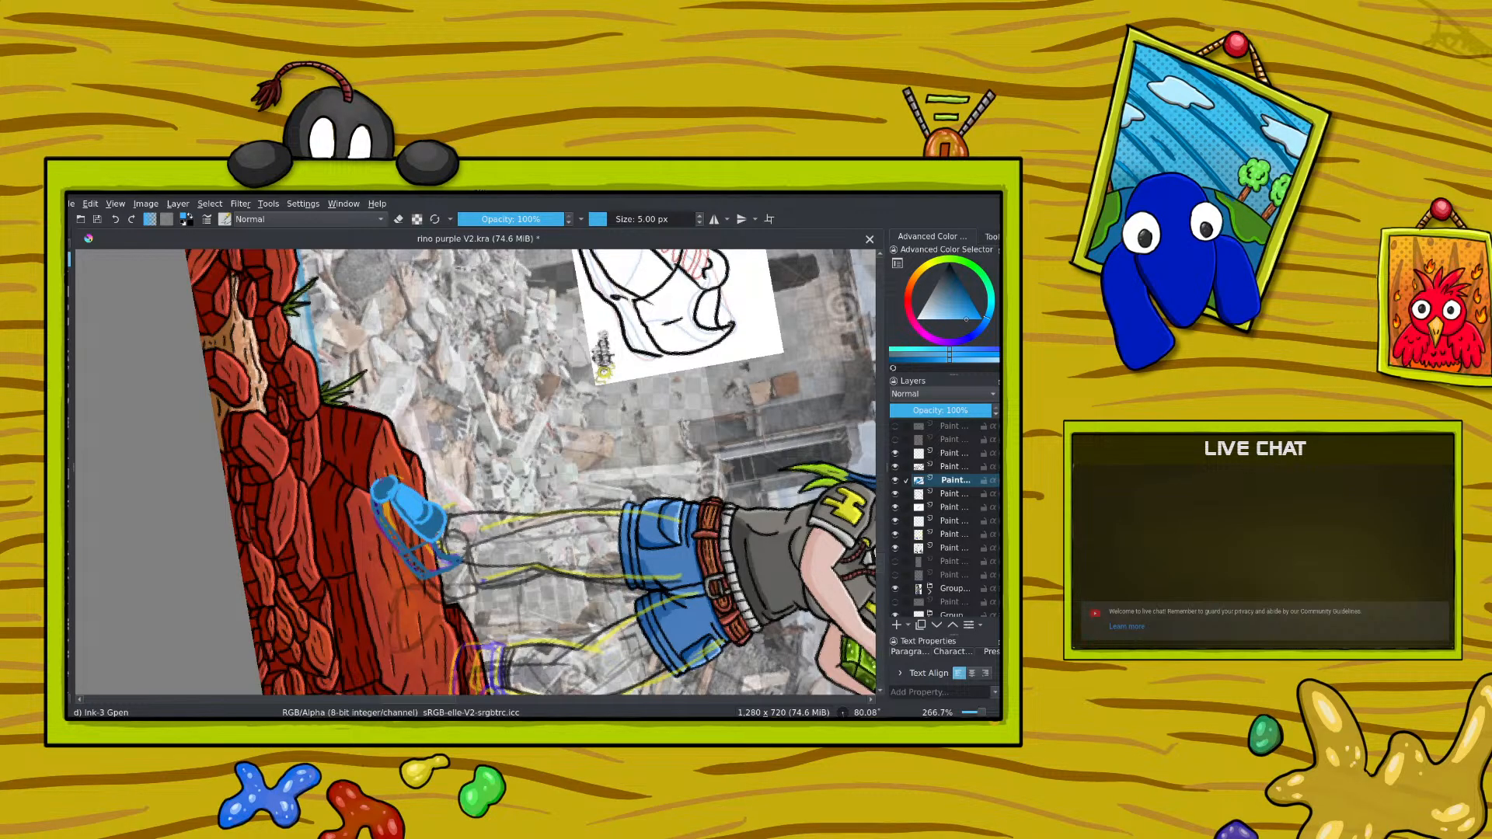
Step: Undo the last few strokes and redraw the shoe's toe and sole outline in light blue
{"action": "left_click", "coordinate": [116, 219]}
{"action": "left_click", "coordinate": [116, 219]}
{"action": "left_click", "coordinate": [116, 219]}
{"action": "mouse_move", "coordinate": [396, 484]}
{"action": "left_mouse_down"}
{"action": "mouse_move", "coordinate": [373, 500]}
{"action": "mouse_move", "coordinate": [379, 479]}
{"action": "mouse_move", "coordinate": [379, 523]}
{"action": "mouse_move", "coordinate": [416, 575]}
{"action": "mouse_move", "coordinate": [461, 563]}
{"action": "mouse_move", "coordinate": [434, 554]}
{"action": "left_mouse_up"}
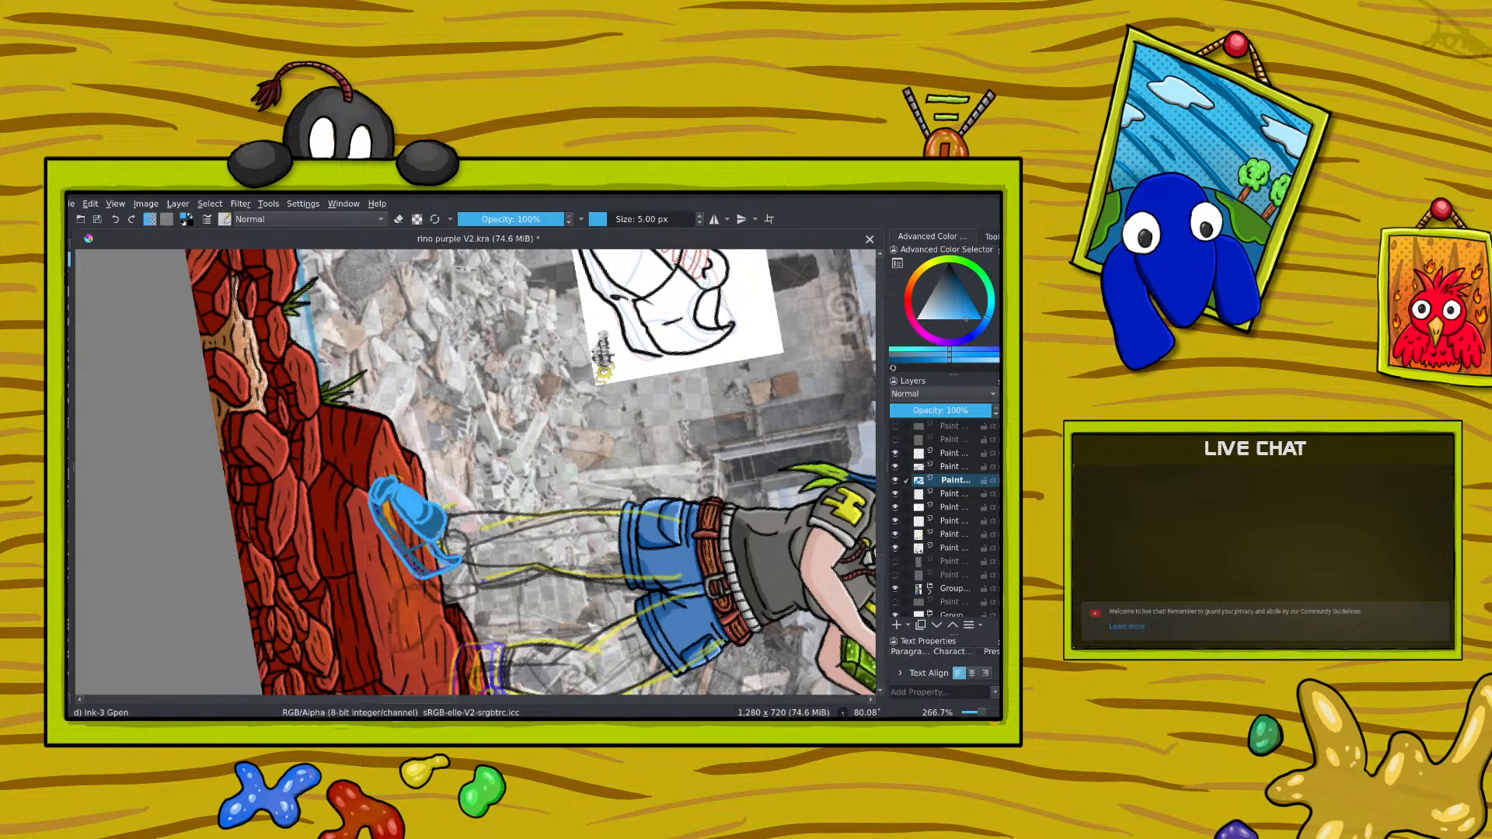
{"action": "mouse_move", "coordinate": [426, 573]}
{"action": "left_mouse_down"}
{"action": "mouse_move", "coordinate": [380, 511]}
{"action": "mouse_move", "coordinate": [424, 574]}
{"action": "left_mouse_up"}
Step: Rotate the canvas to about -80° and refine the ridge marks along the shoe's sole with strokes and the eraser
{"action": "right_click", "coordinate": [373, 465]}
{"action": "left_click_drag", "start_coordinate": [460, 451], "coordinate": [311, 454]}
{"action": "right_click", "coordinate": [305, 397]}
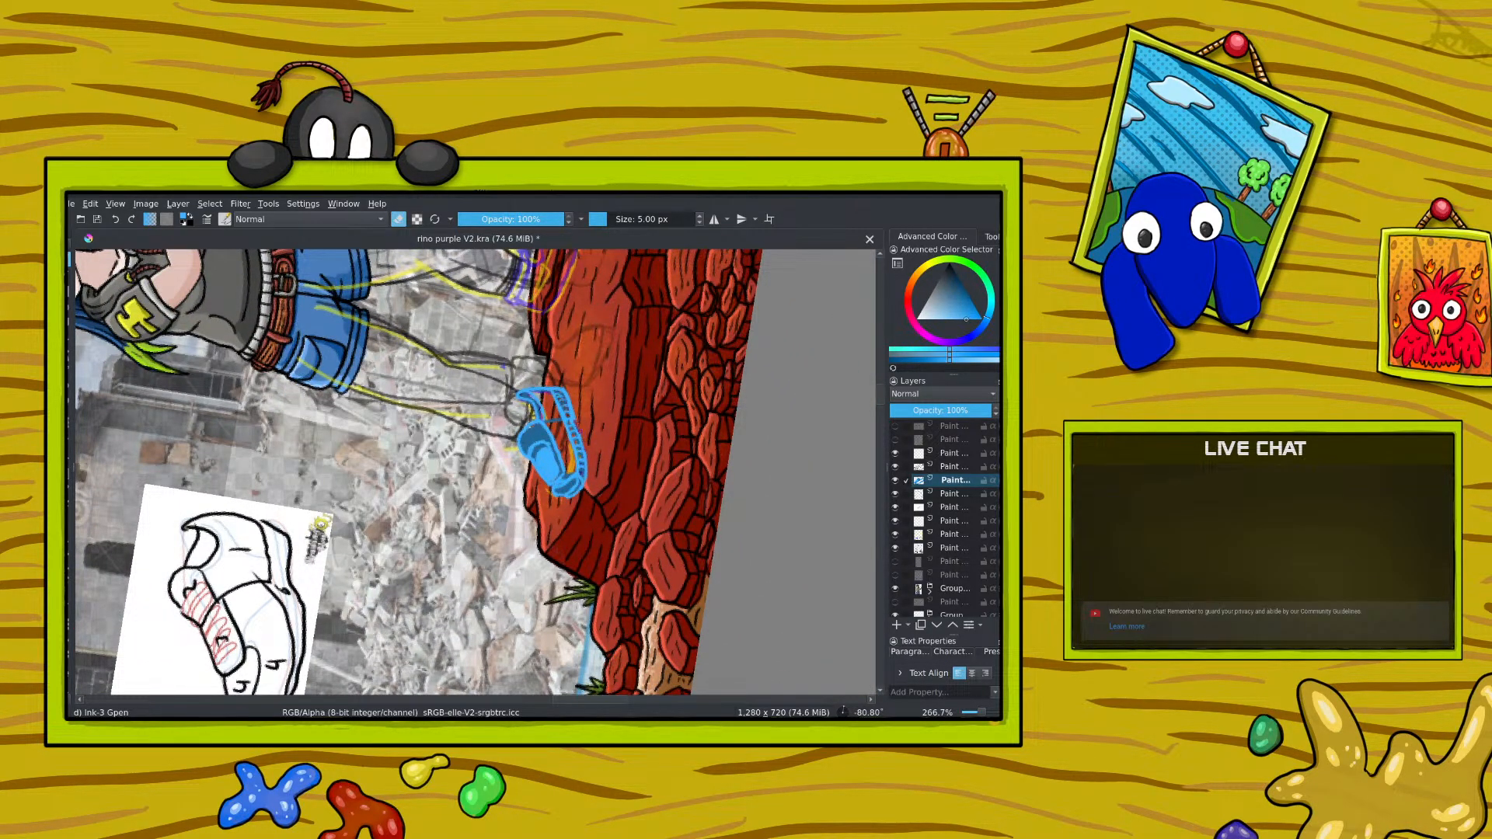
{"action": "left_click_drag", "start_coordinate": [568, 396], "coordinate": [576, 410]}
{"action": "key", "text": "e"}
Step: Select the blue shoe with a freehand outline, copy it and paste it as a new layer
{"action": "left_click_drag", "start_coordinate": [880, 401], "coordinate": [880, 380]}
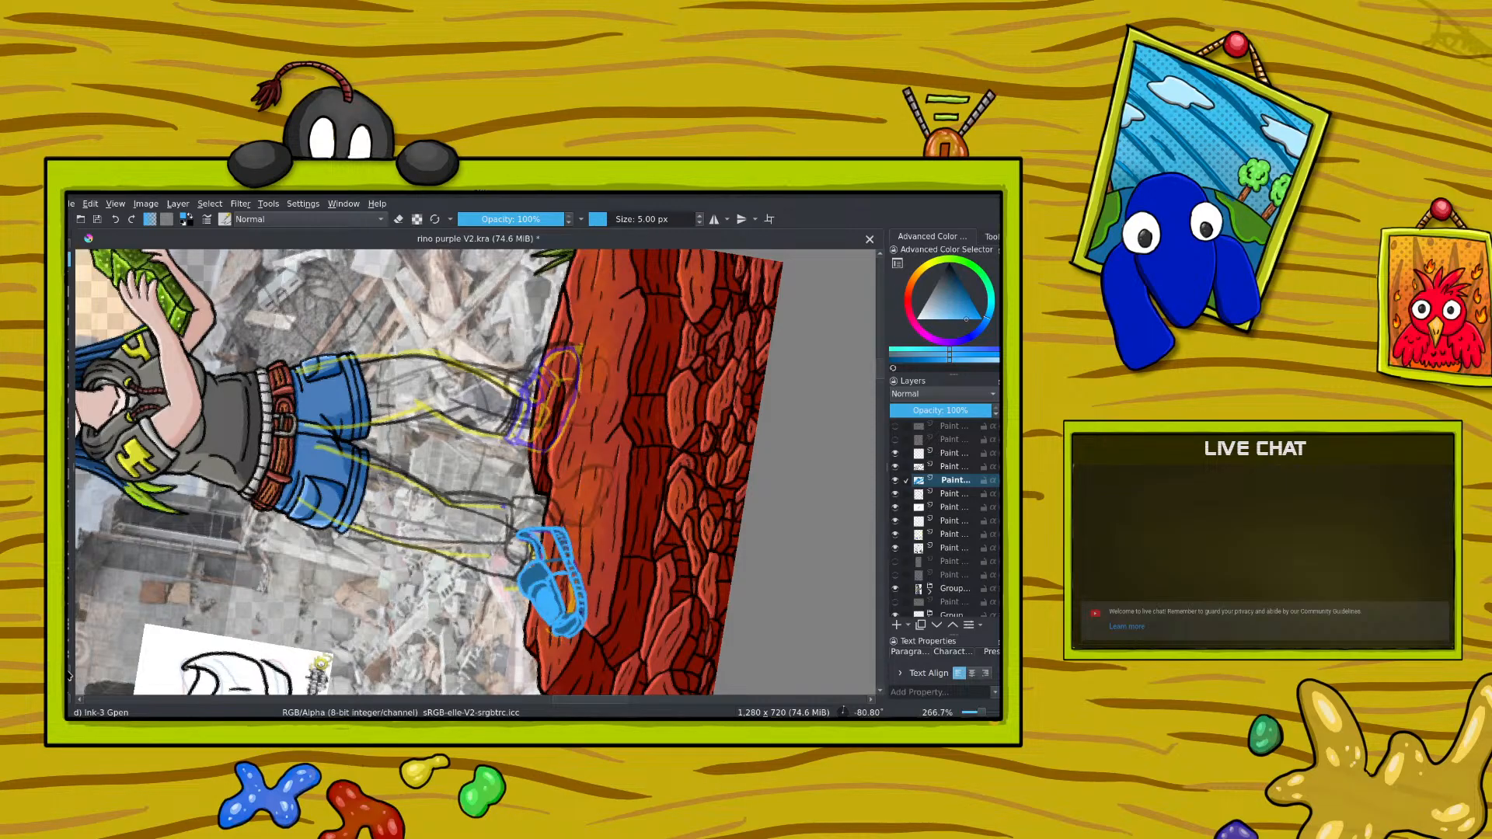
{"action": "mouse_move", "coordinate": [516, 519]}
{"action": "left_mouse_down"}
{"action": "mouse_move", "coordinate": [514, 615]}
{"action": "mouse_move", "coordinate": [597, 645]}
{"action": "mouse_move", "coordinate": [516, 523]}
{"action": "left_mouse_up"}
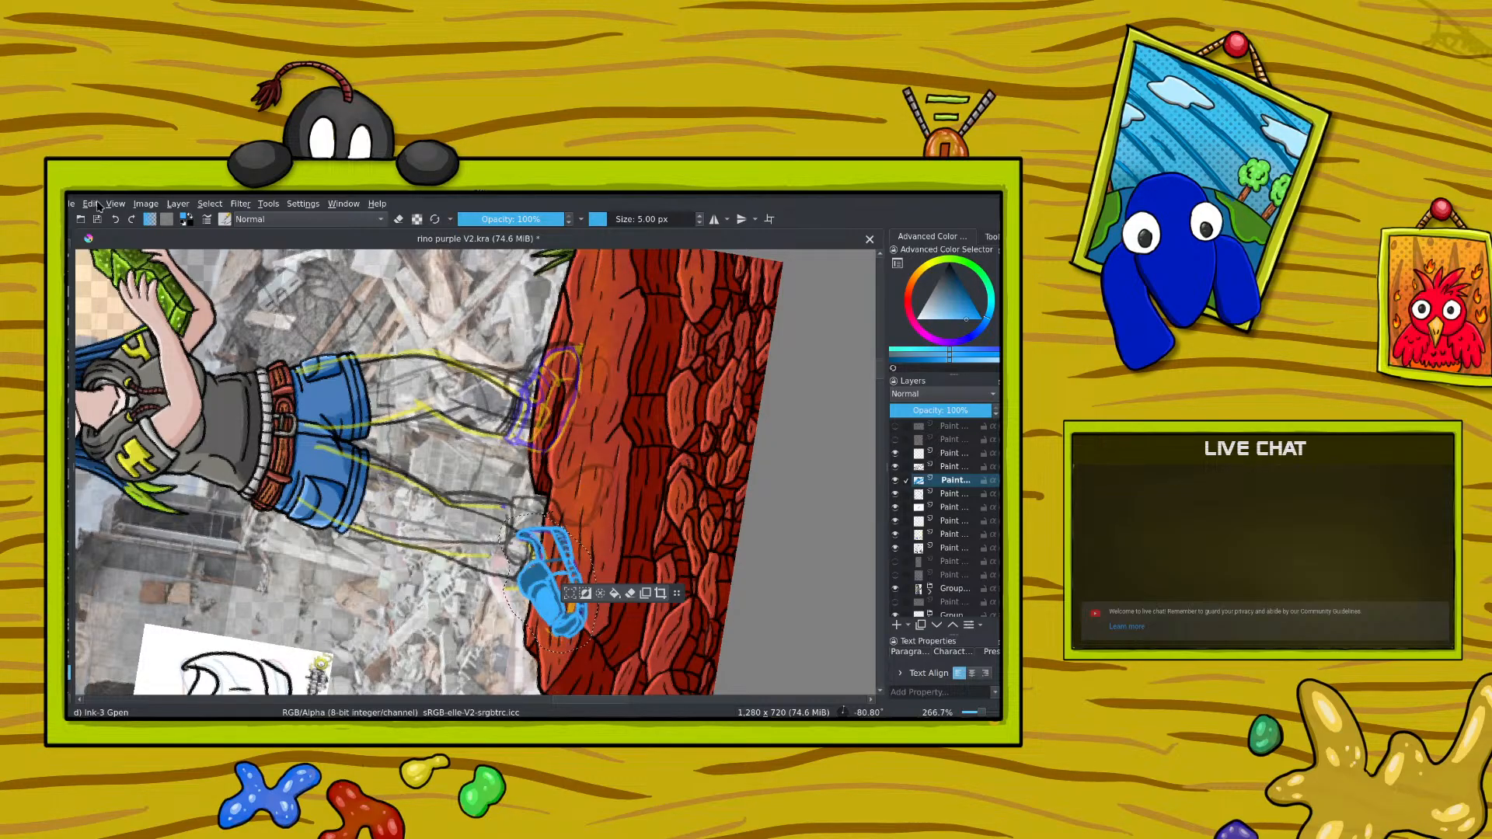
{"action": "left_click", "coordinate": [90, 203]}
{"action": "left_click", "coordinate": [105, 258]}
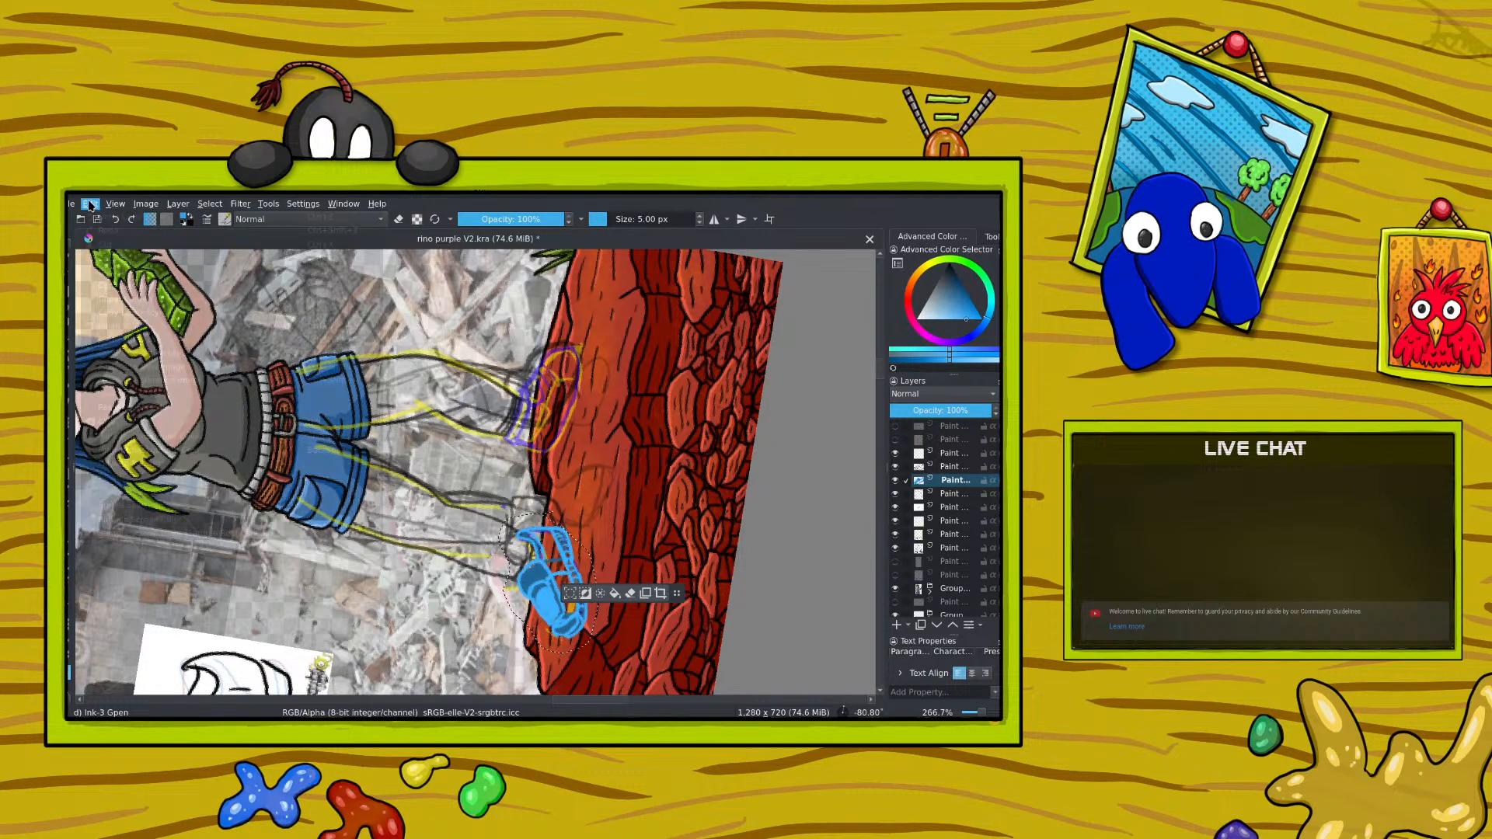
{"action": "left_click", "coordinate": [90, 203]}
{"action": "left_click", "coordinate": [109, 327]}
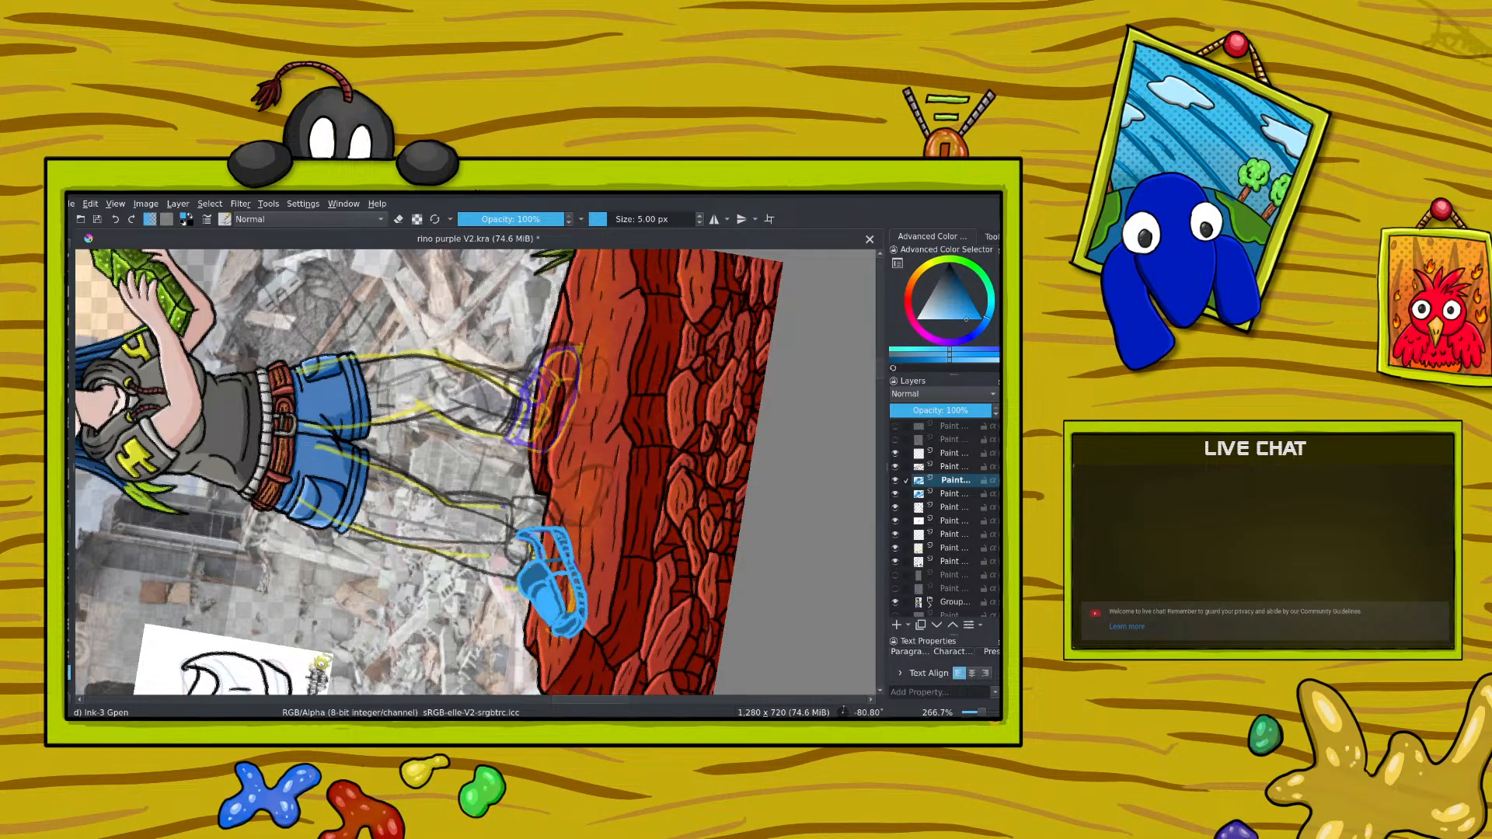
Step: Mirror the pasted shoe layer horizontally and move it onto the girl's foot farther from the rhino
{"action": "left_click", "coordinate": [209, 205]}
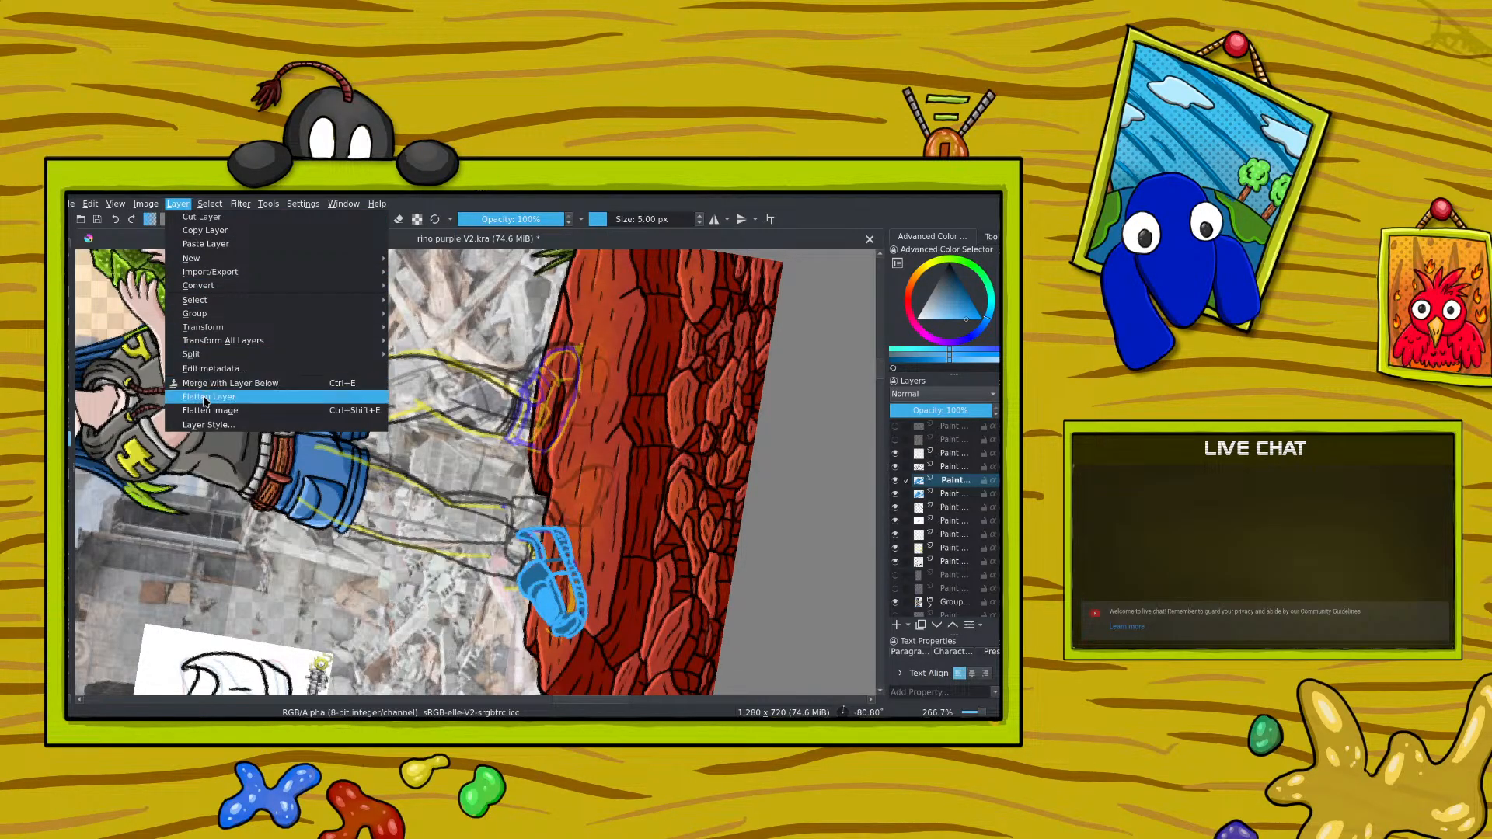
{"action": "mouse_move", "coordinate": [218, 329]}
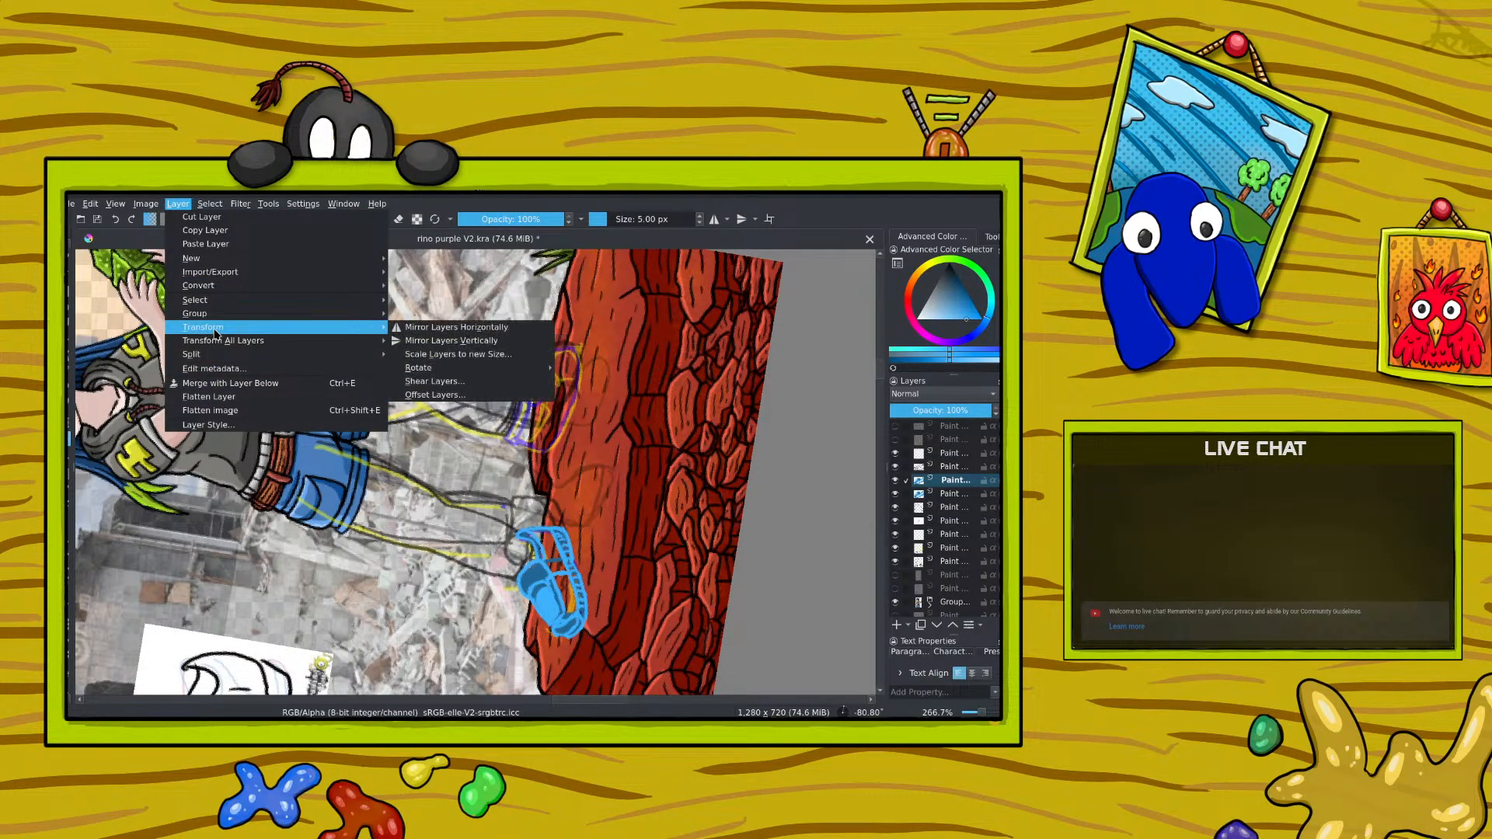
{"action": "left_click", "coordinate": [423, 328]}
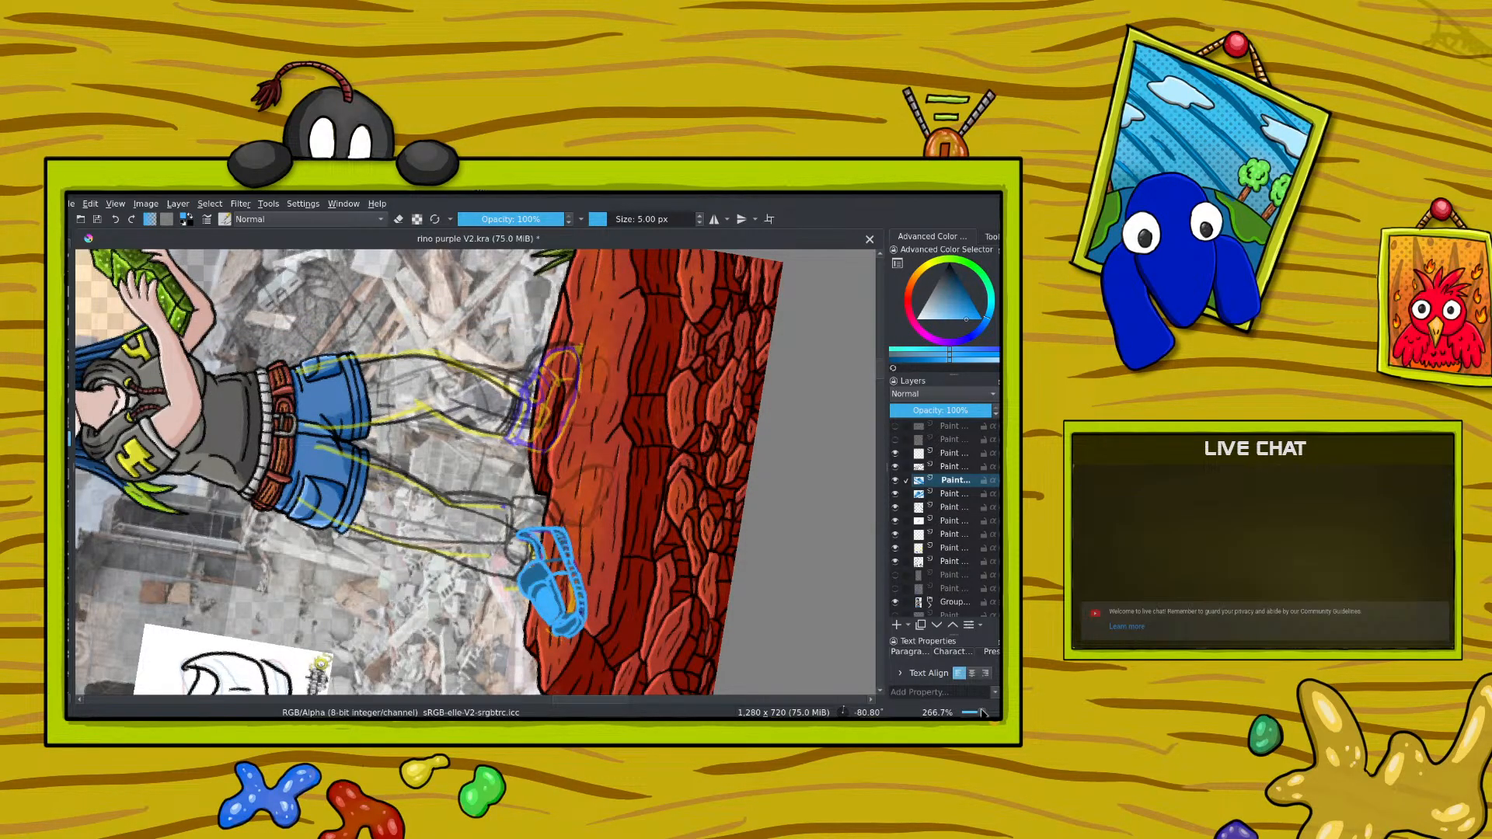
{"action": "left_click_drag", "start_coordinate": [983, 713], "coordinate": [976, 713]}
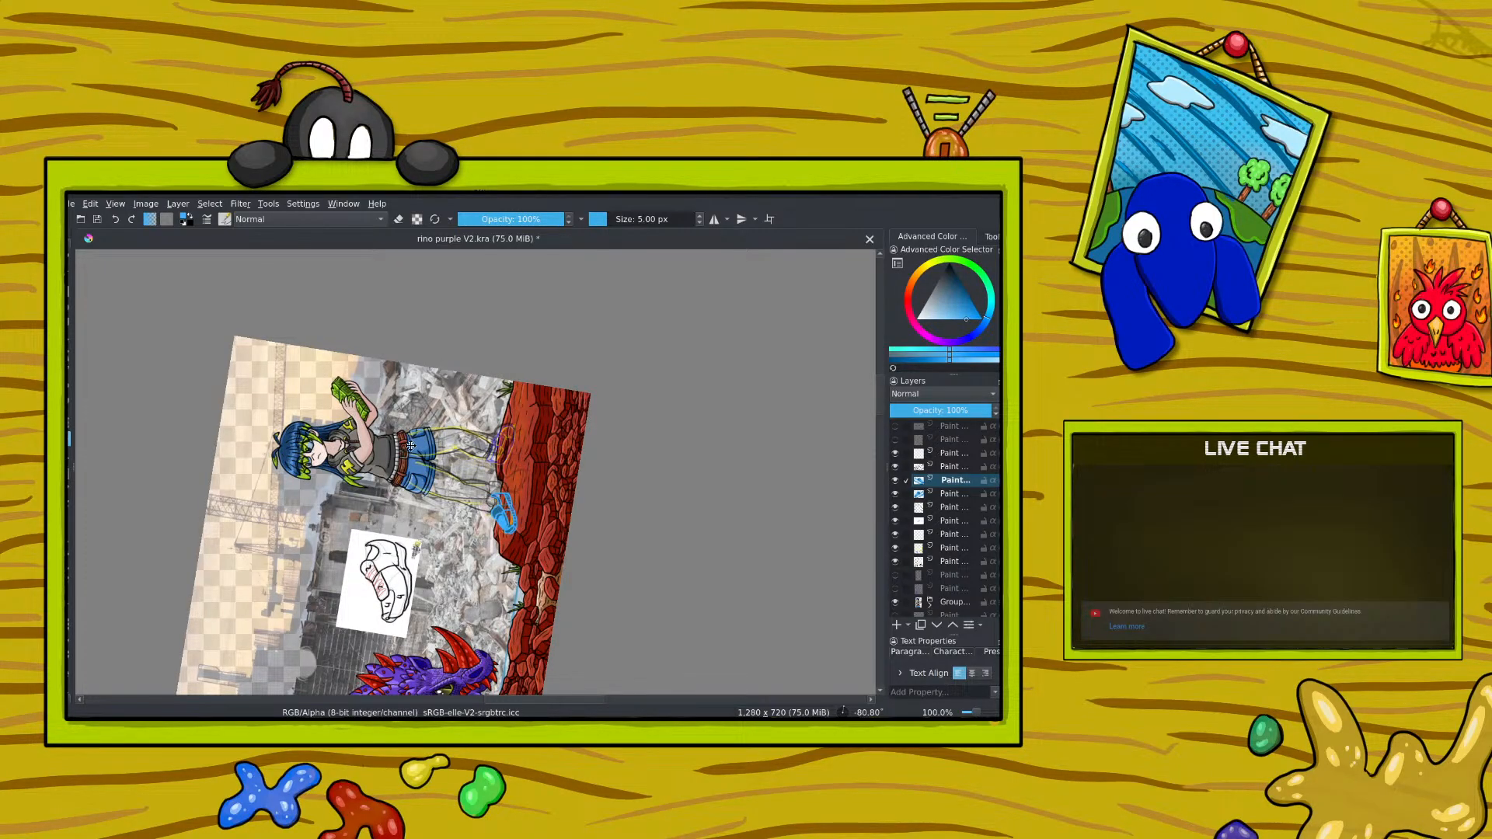
{"action": "left_click_drag", "start_coordinate": [404, 455], "coordinate": [361, 355]}
{"action": "left_click_drag", "start_coordinate": [444, 466], "coordinate": [444, 444]}
{"action": "left_click_drag", "start_coordinate": [977, 713], "coordinate": [980, 714]}
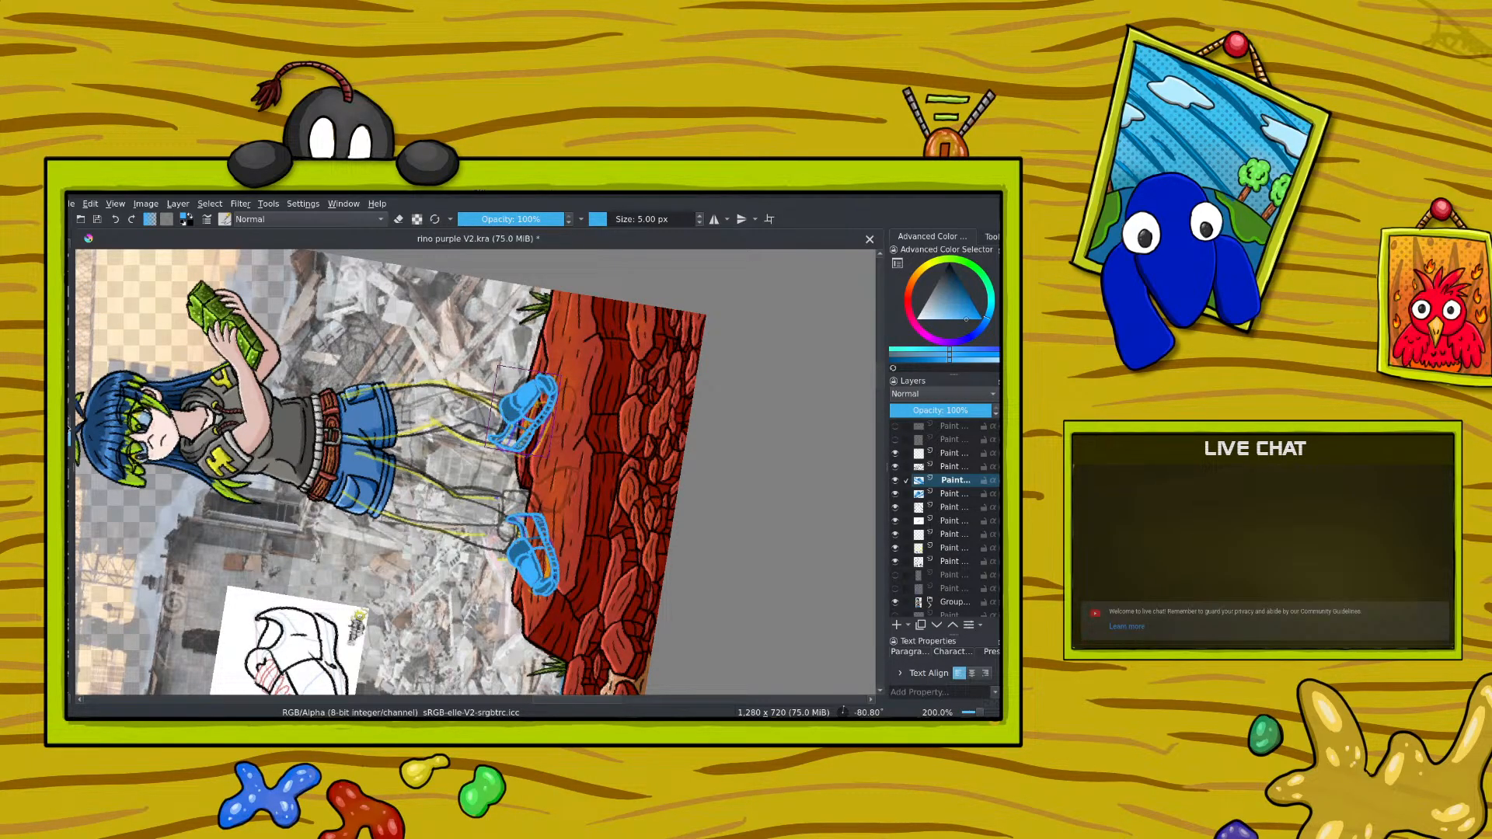
Step: Transform the mirrored shoe copy, adjusting its tilt and placement so it sits under the leg sketch
{"action": "key", "text": "ctrl+t"}
{"action": "left_click_drag", "start_coordinate": [244, 429], "coordinate": [239, 454]}
{"action": "key", "text": "Return"}
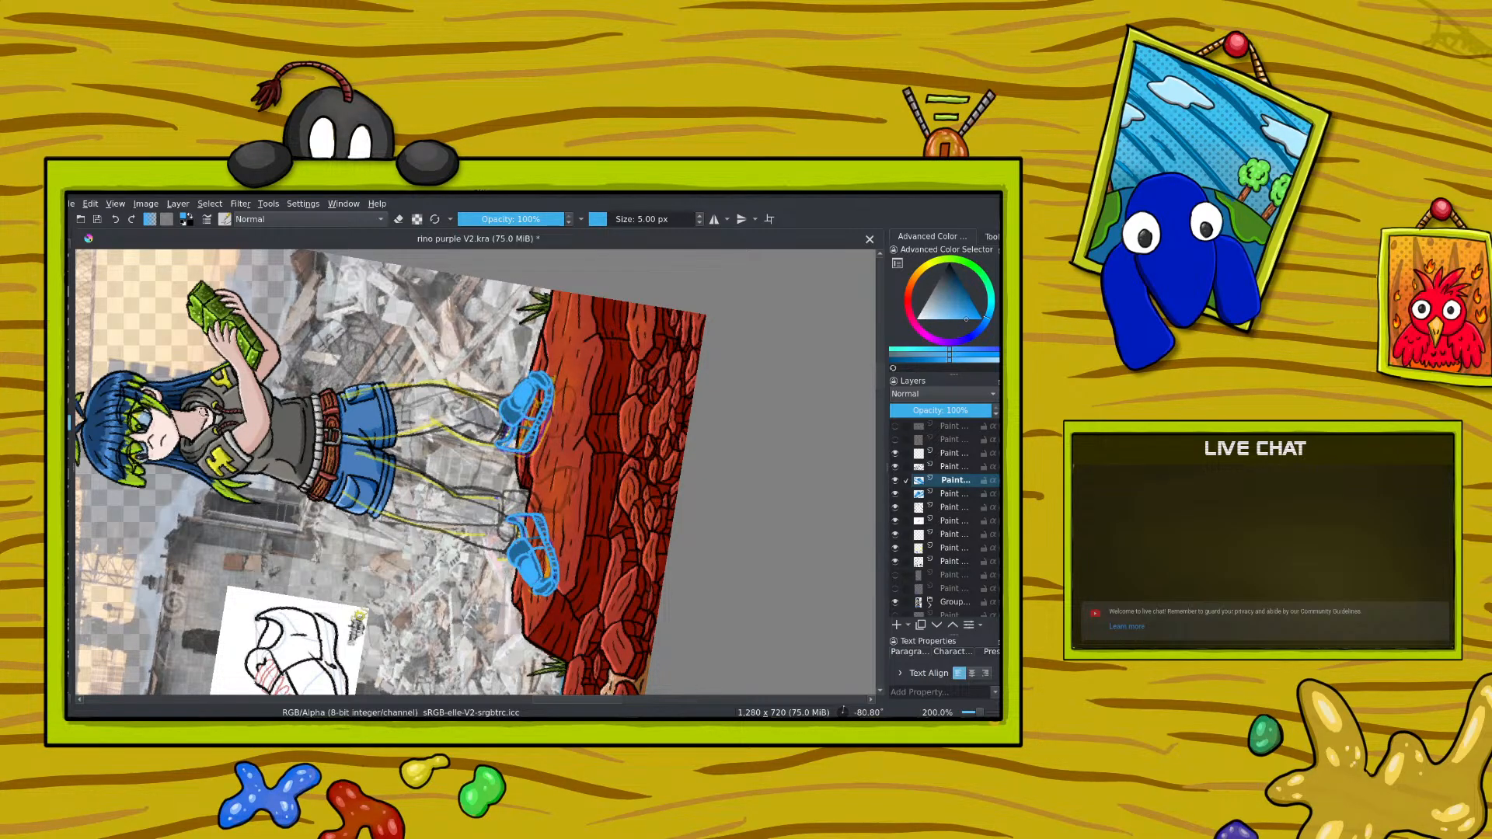
{"action": "key", "text": "ctrl+t"}
{"action": "left_click_drag", "start_coordinate": [515, 396], "coordinate": [485, 360]}
{"action": "left_click_drag", "start_coordinate": [505, 420], "coordinate": [504, 415]}
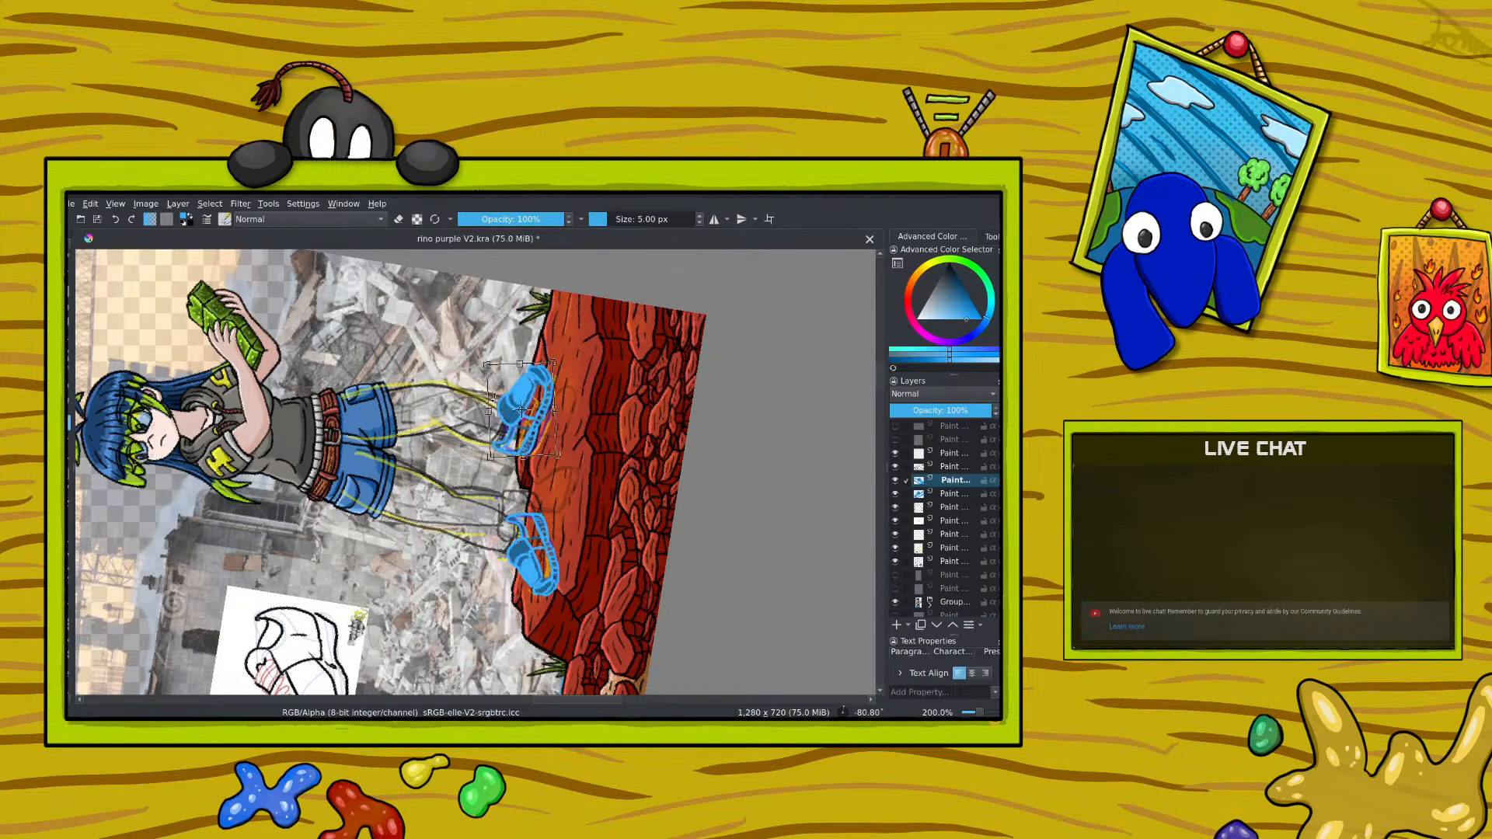
{"action": "key", "text": "Return"}
Step: Rotate the canvas to about 35° and adjust the original shoe's placement and proportions with the Transform tool
{"action": "right_click", "coordinate": [337, 406]}
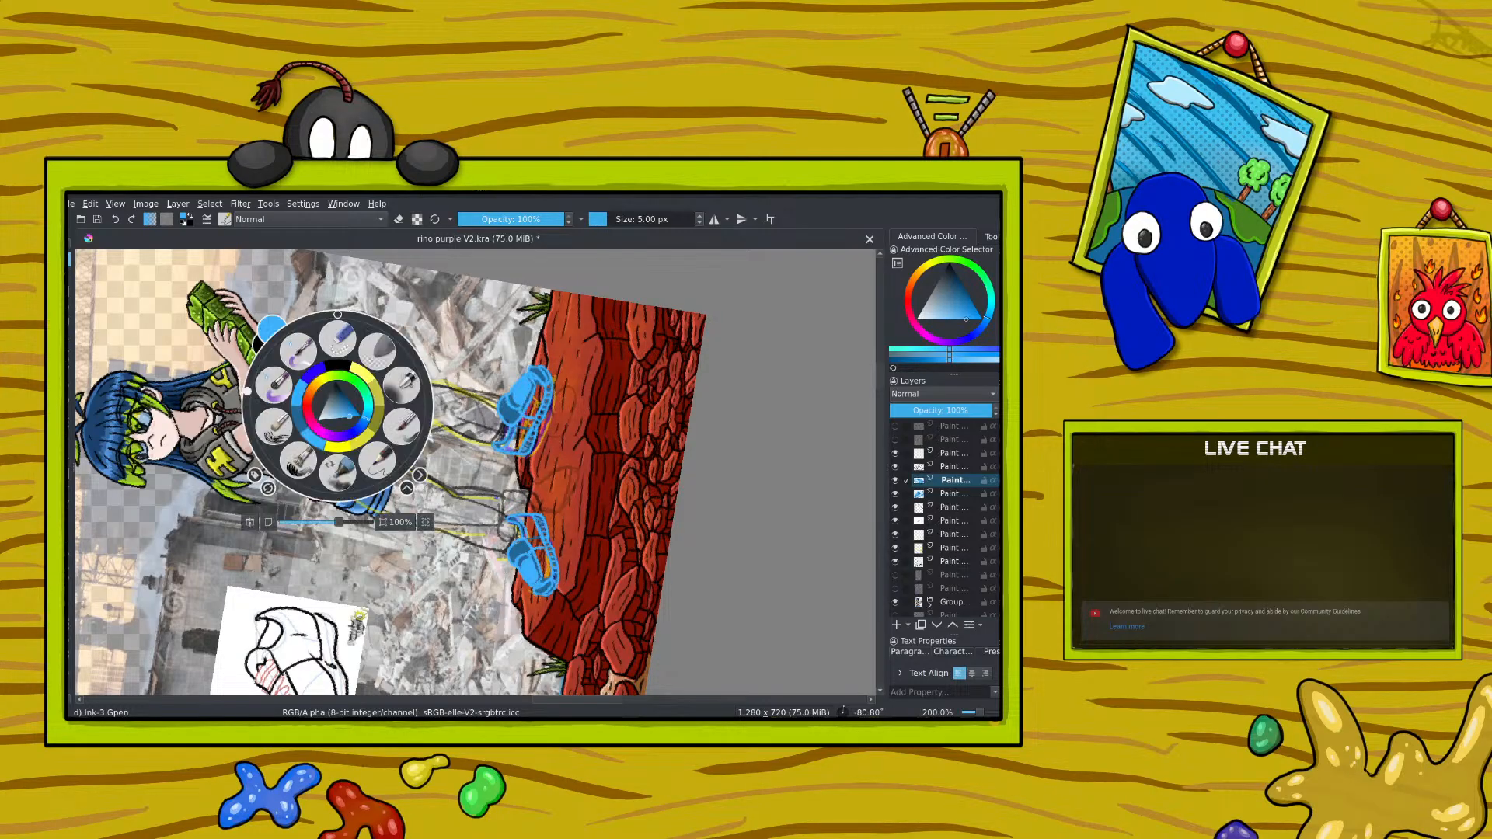
{"action": "left_click_drag", "start_coordinate": [252, 391], "coordinate": [394, 314]}
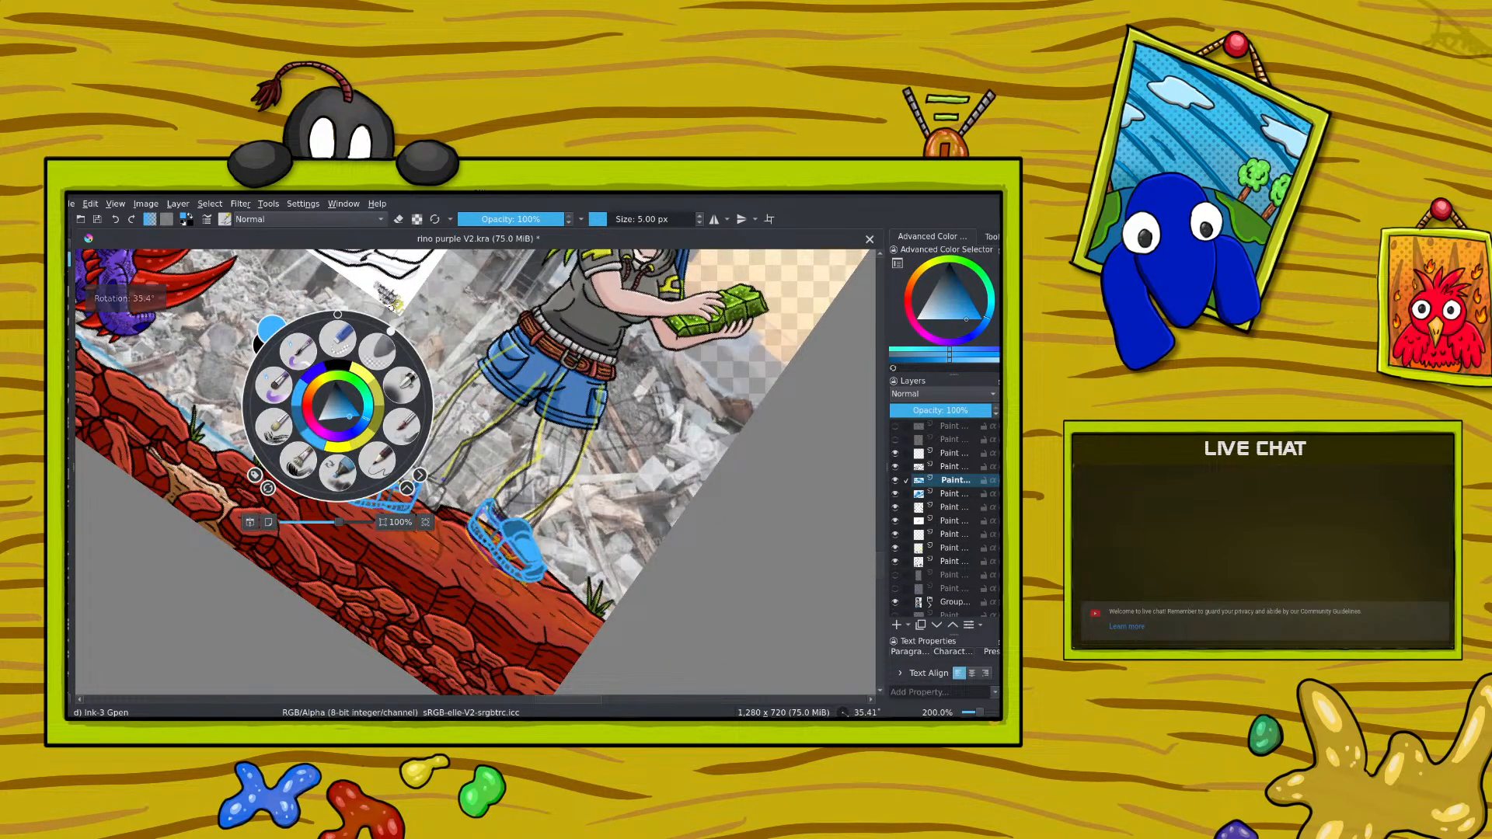
{"action": "left_click_drag", "start_coordinate": [879, 561], "coordinate": [882, 558]}
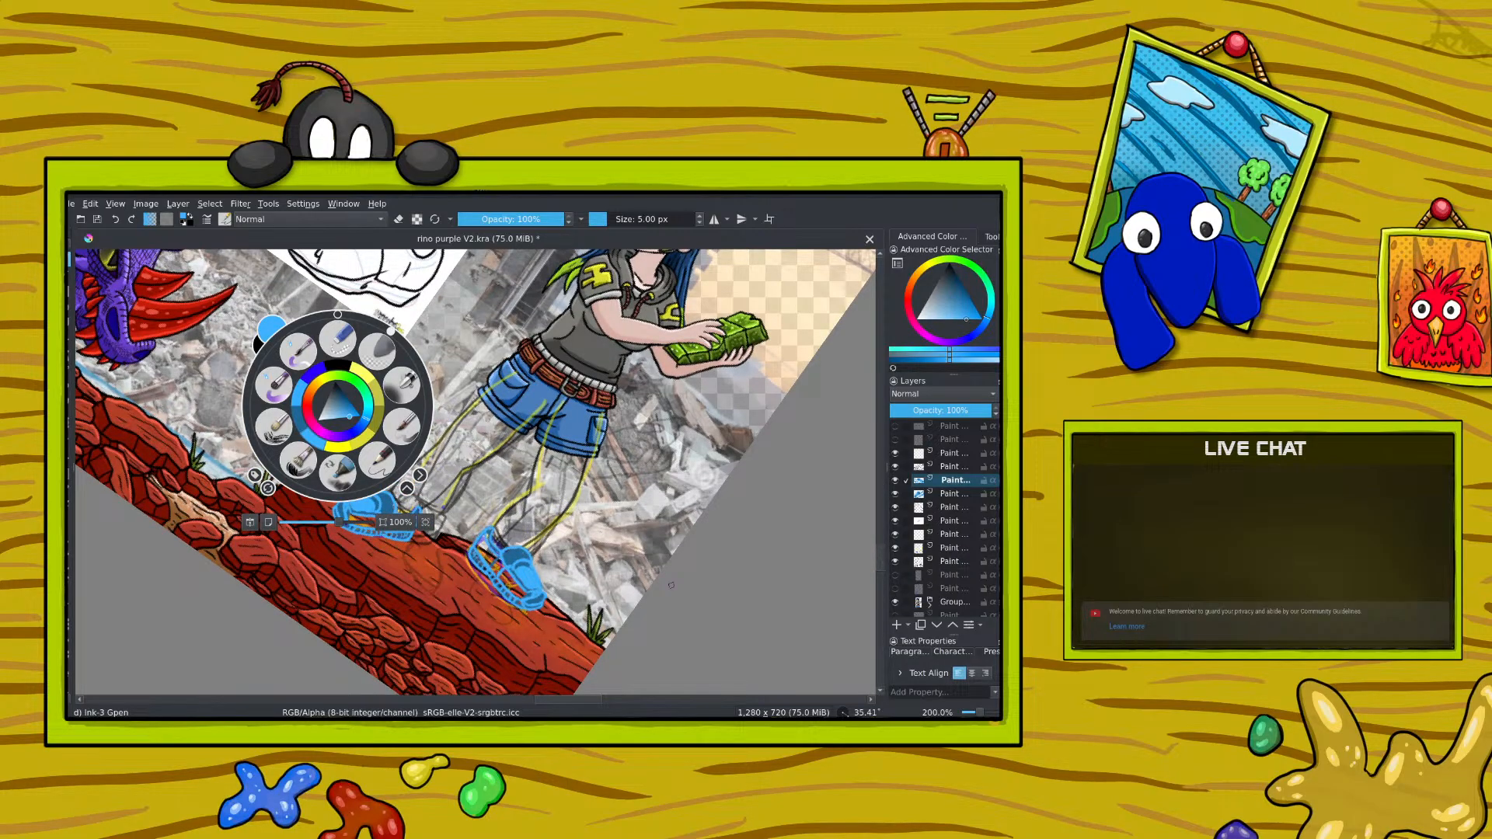
{"action": "right_click", "coordinate": [324, 451]}
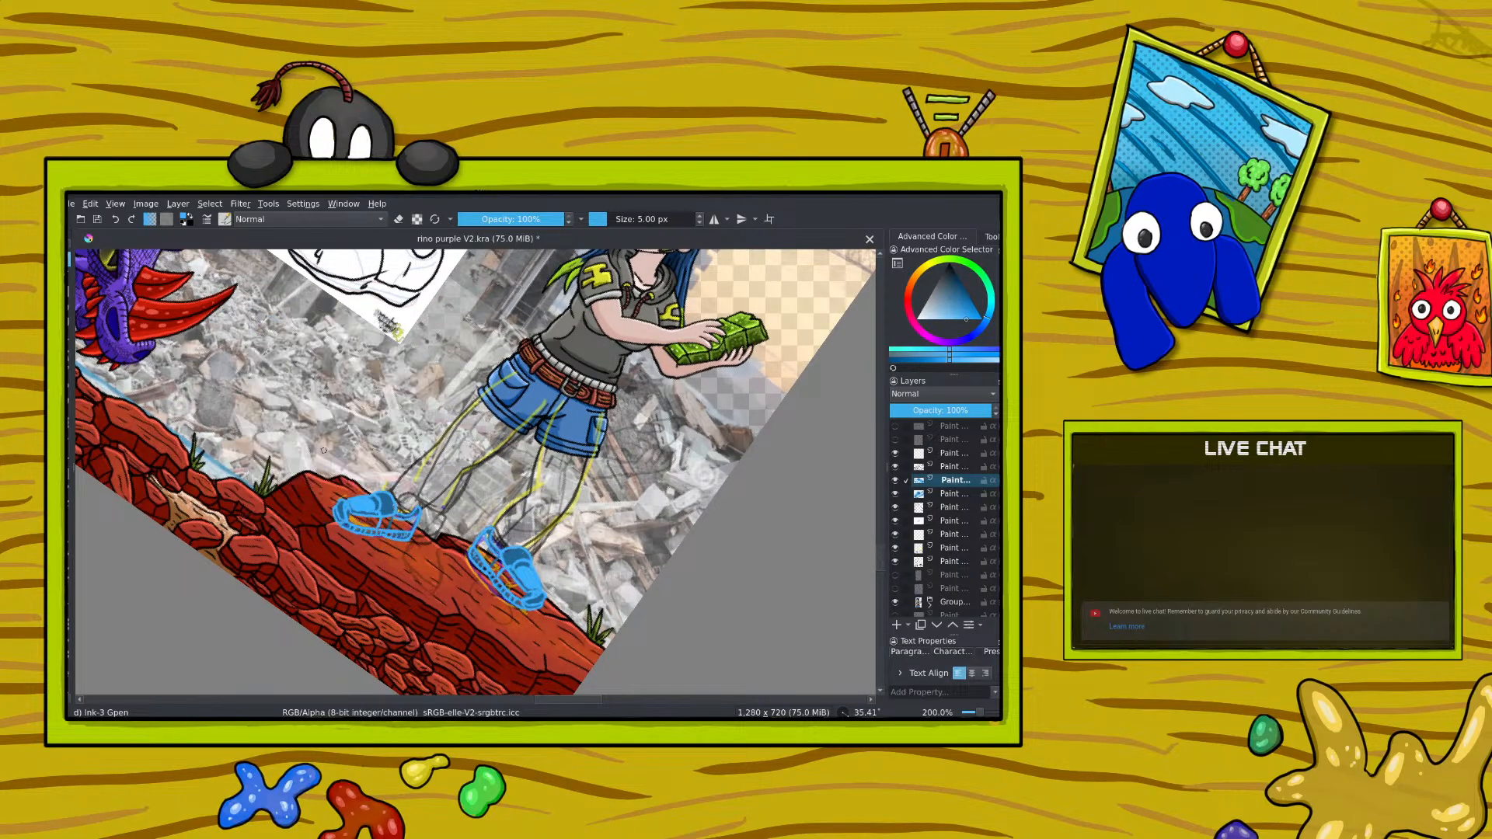
{"action": "left_click", "coordinate": [945, 490]}
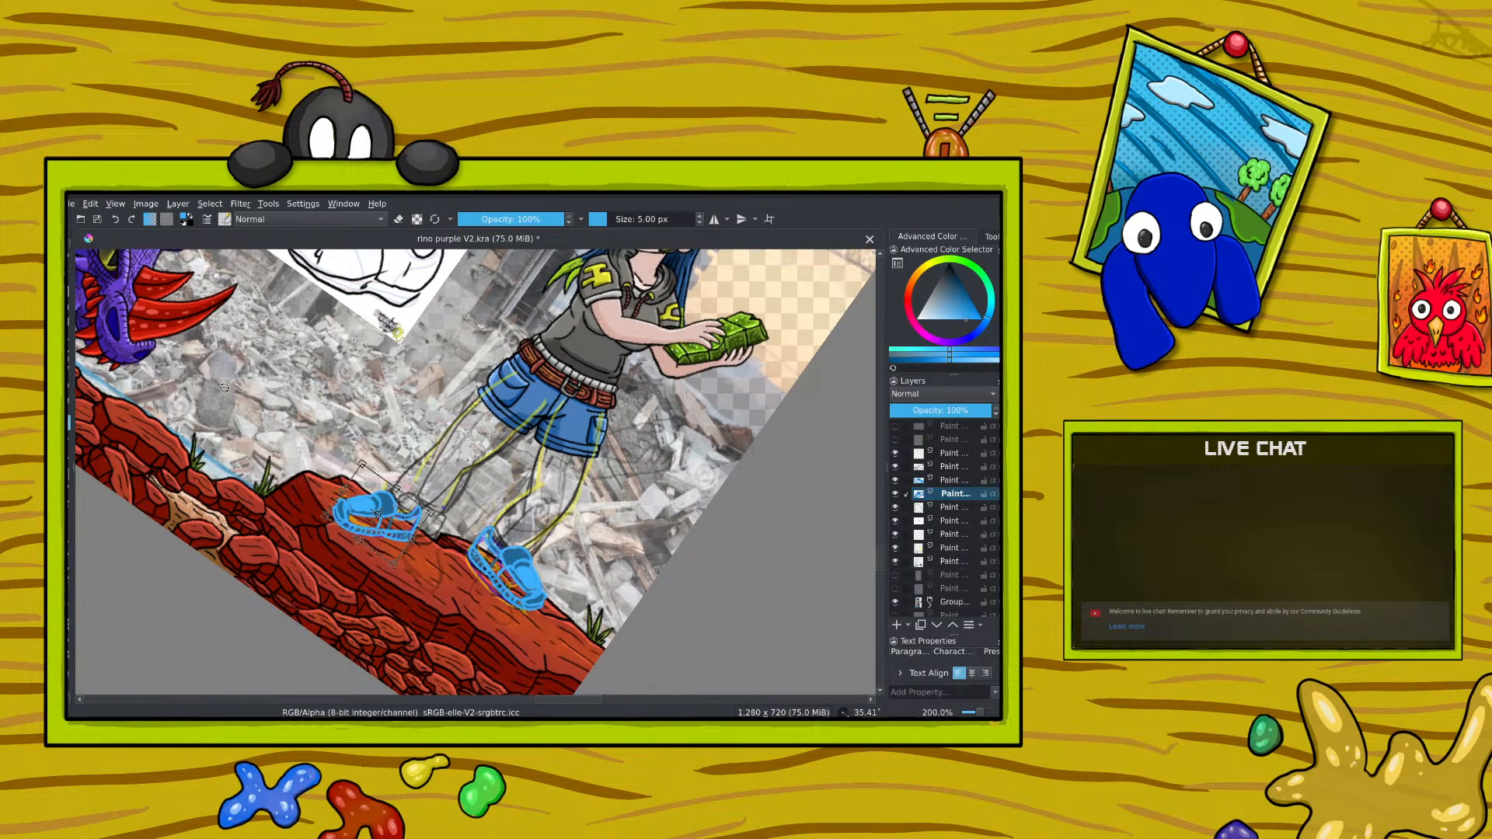
{"action": "key", "text": "ctrl+t"}
{"action": "left_click_drag", "start_coordinate": [365, 466], "coordinate": [362, 457]}
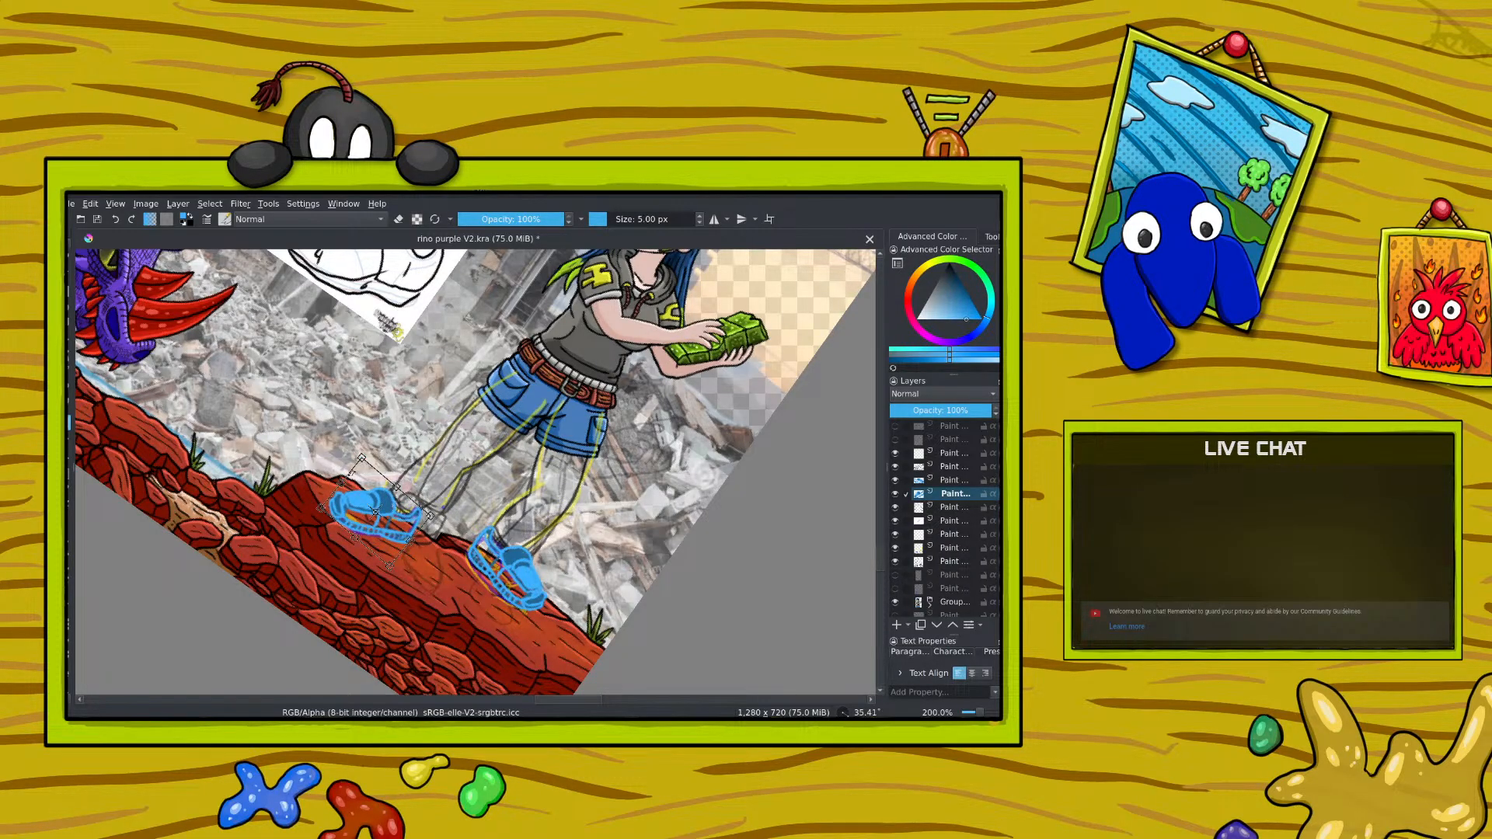
{"action": "left_click_drag", "start_coordinate": [357, 539], "coordinate": [362, 502]}
{"action": "key", "text": "Return"}
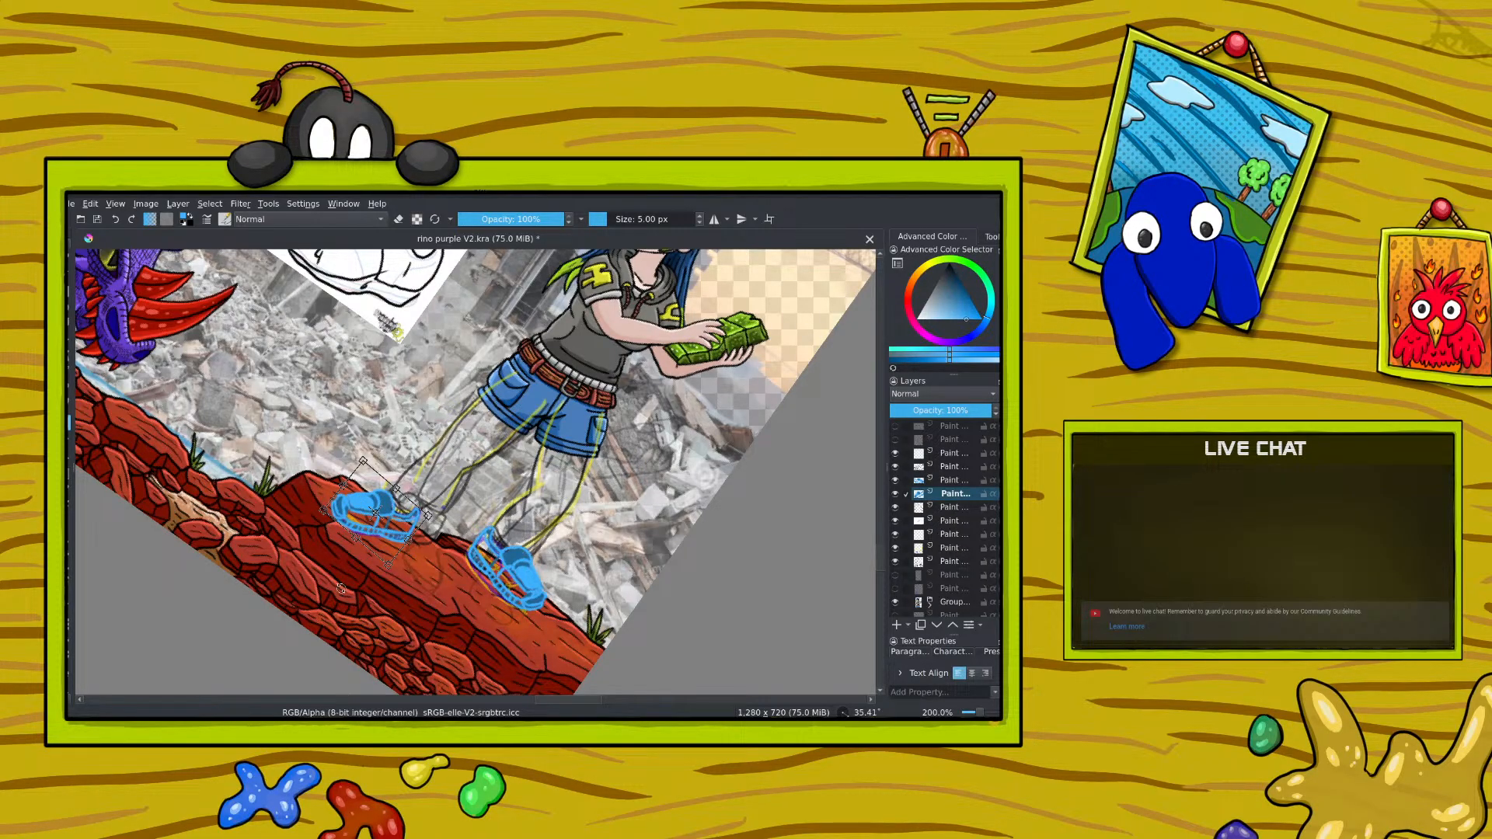
Step: Select the mirrored shoe's layer and transform the shoe into a slightly slimmer shape
{"action": "key", "text": "Page_Up"}
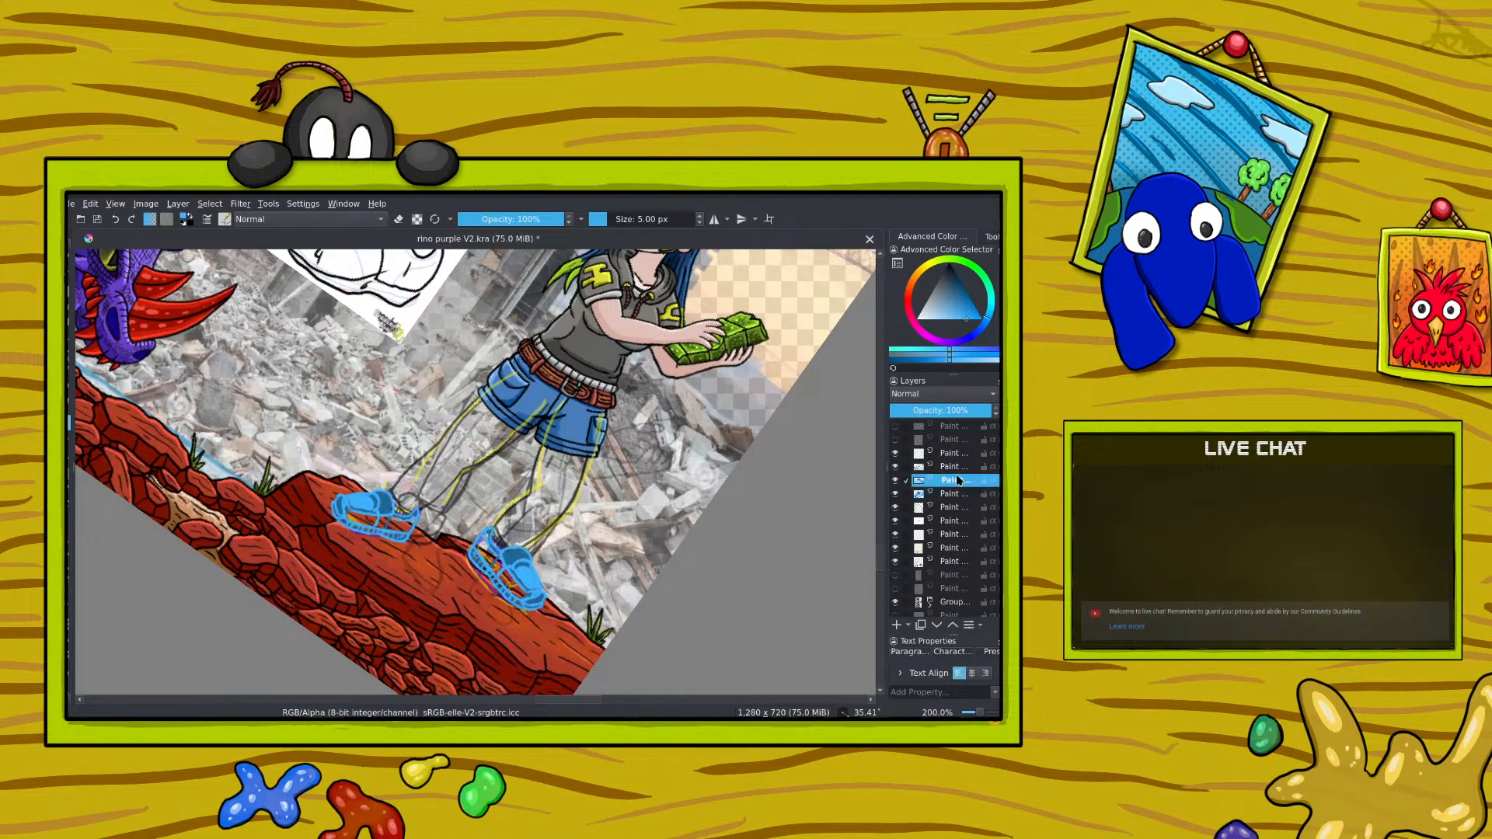
{"action": "left_click_drag", "start_coordinate": [488, 519], "coordinate": [484, 553]}
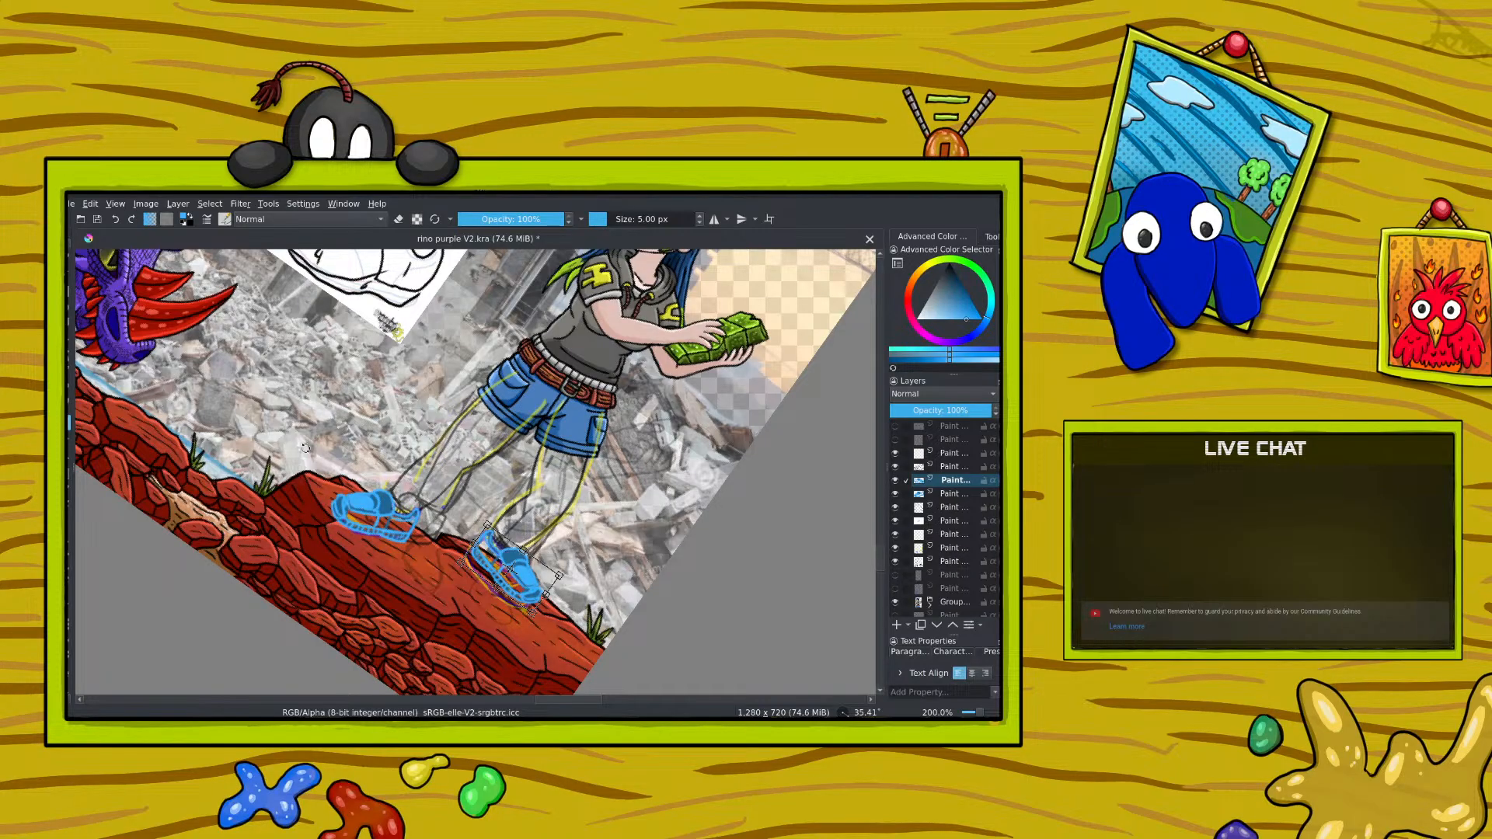
Step: Reset the canvas rotation to 0° and transform the shoe nearer the rhino into a flatter, elongated shape on the rock
{"action": "left_click", "coordinate": [950, 495]}
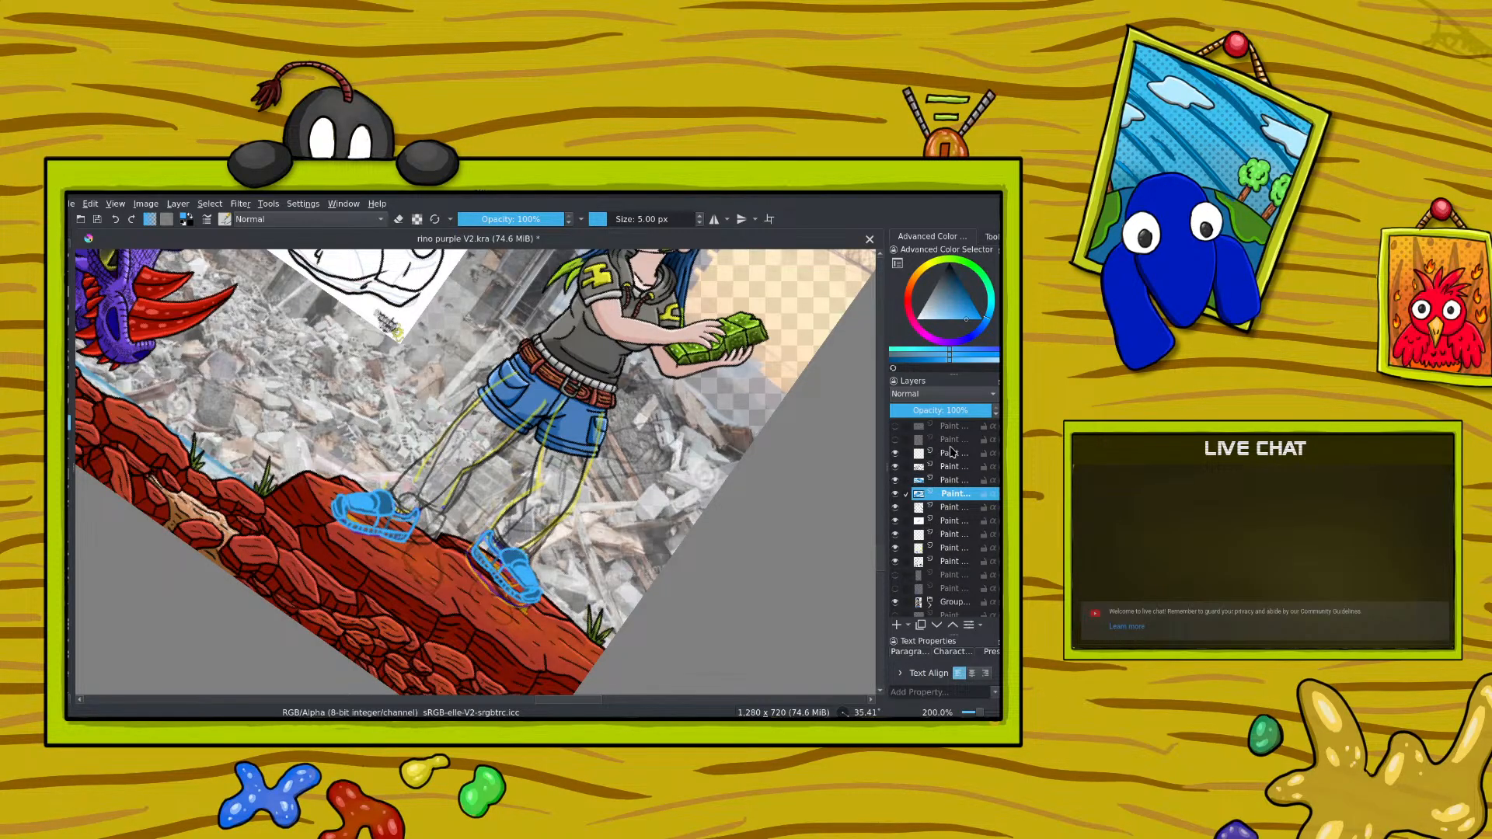
{"action": "left_click", "coordinate": [70, 260]}
{"action": "right_click", "coordinate": [317, 401]}
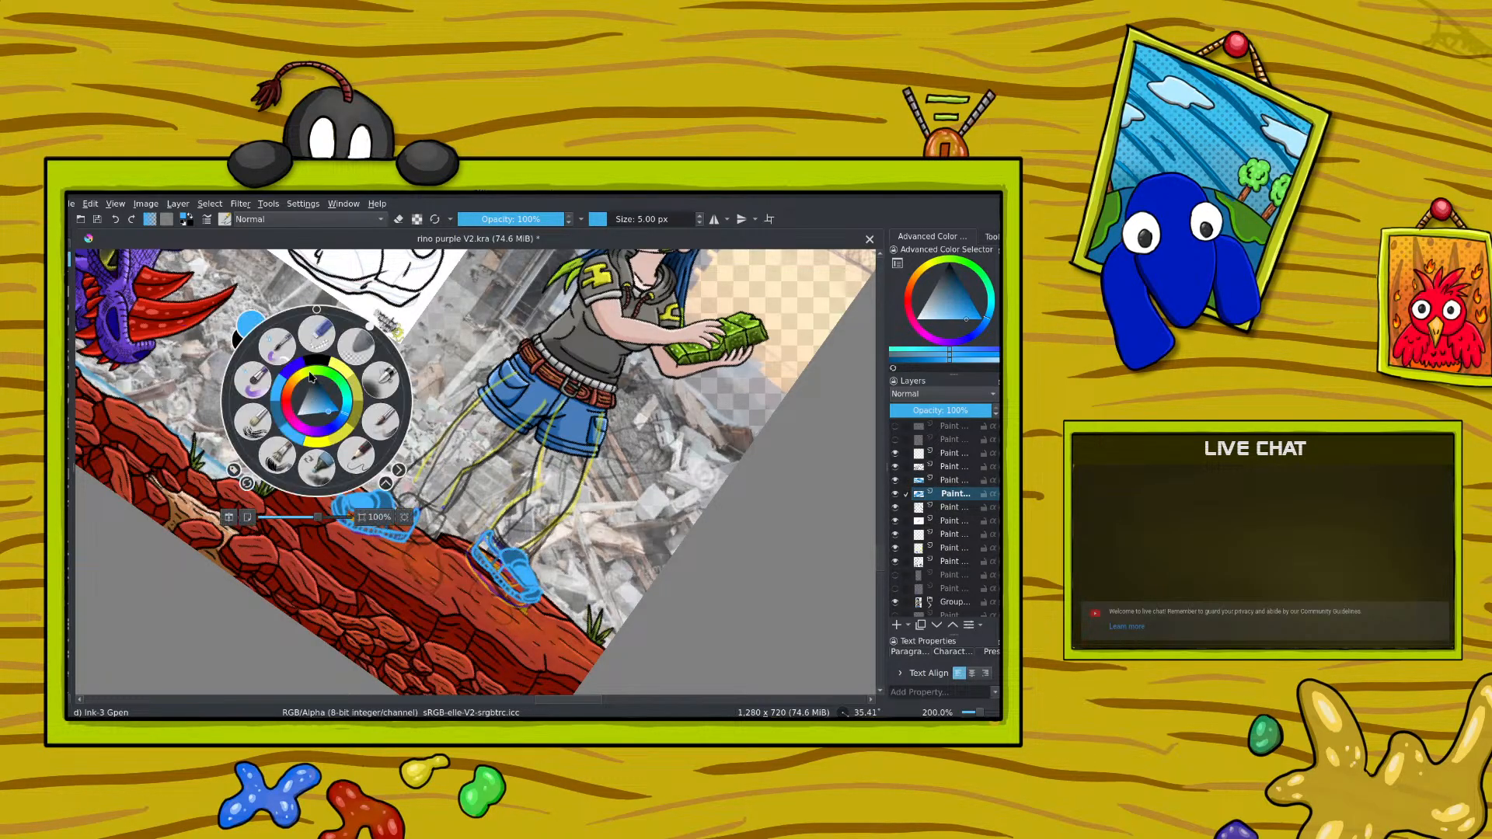
{"action": "left_click", "coordinate": [316, 310]}
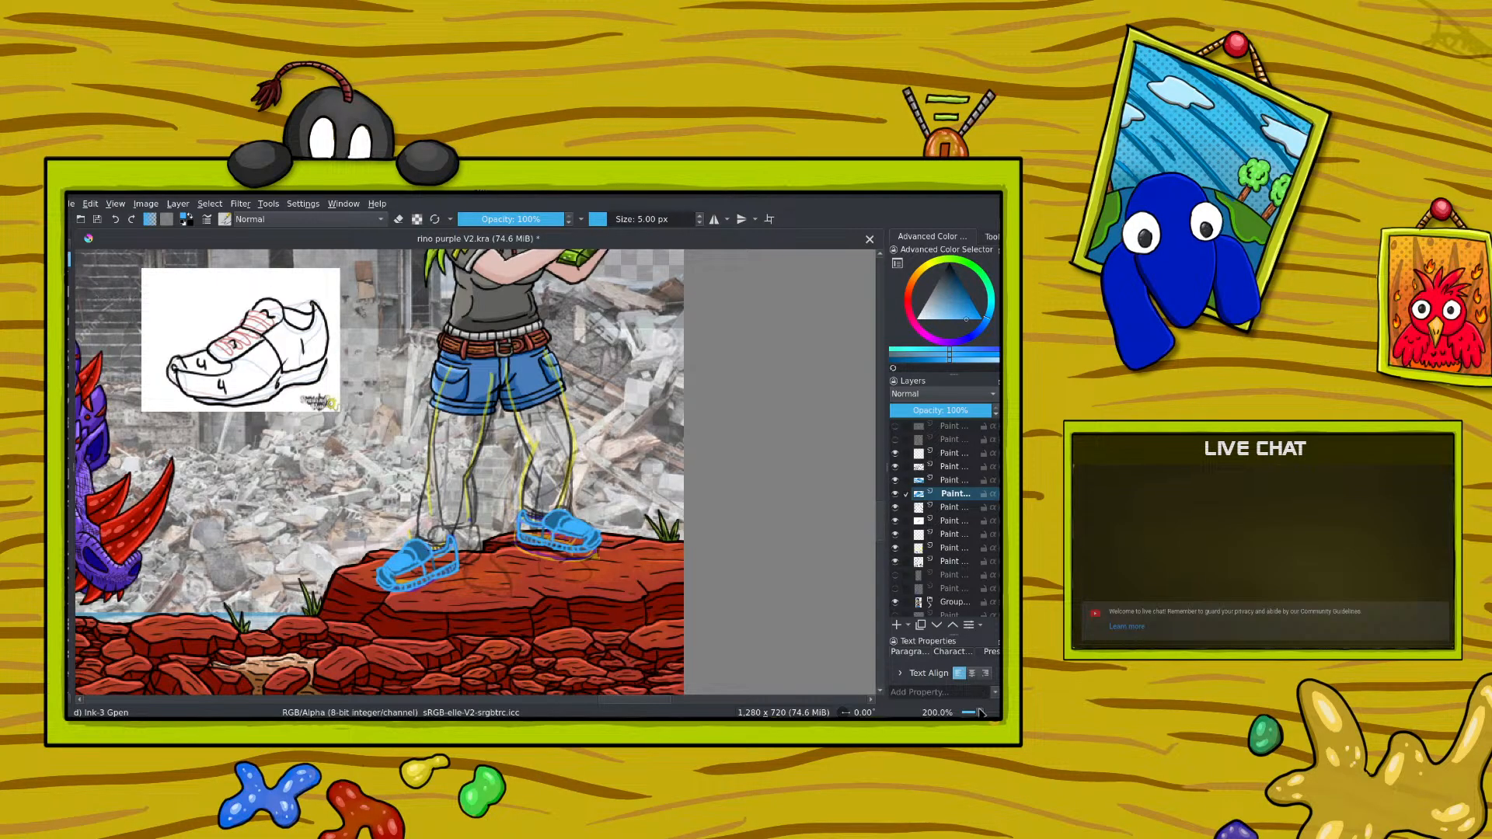
{"action": "left_click_drag", "start_coordinate": [979, 712], "coordinate": [980, 713]}
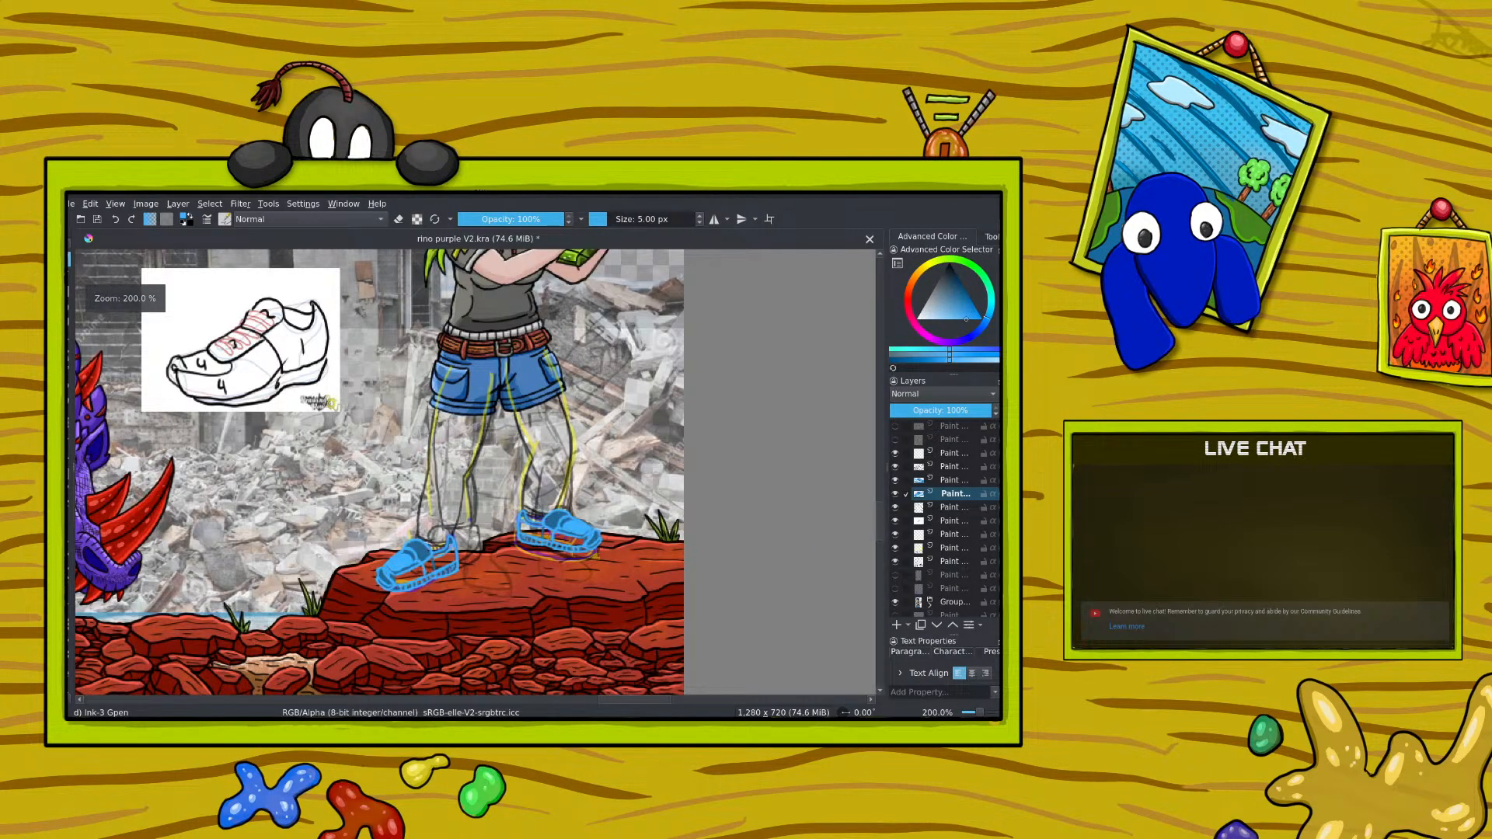
{"action": "left_click", "coordinate": [71, 424]}
{"action": "mouse_move", "coordinate": [375, 564]}
{"action": "left_mouse_down"}
{"action": "mouse_move", "coordinate": [405, 561]}
{"action": "mouse_move", "coordinate": [422, 590]}
{"action": "mouse_move", "coordinate": [456, 561]}
{"action": "mouse_move", "coordinate": [380, 536]}
{"action": "mouse_move", "coordinate": [421, 538]}
{"action": "left_mouse_up"}
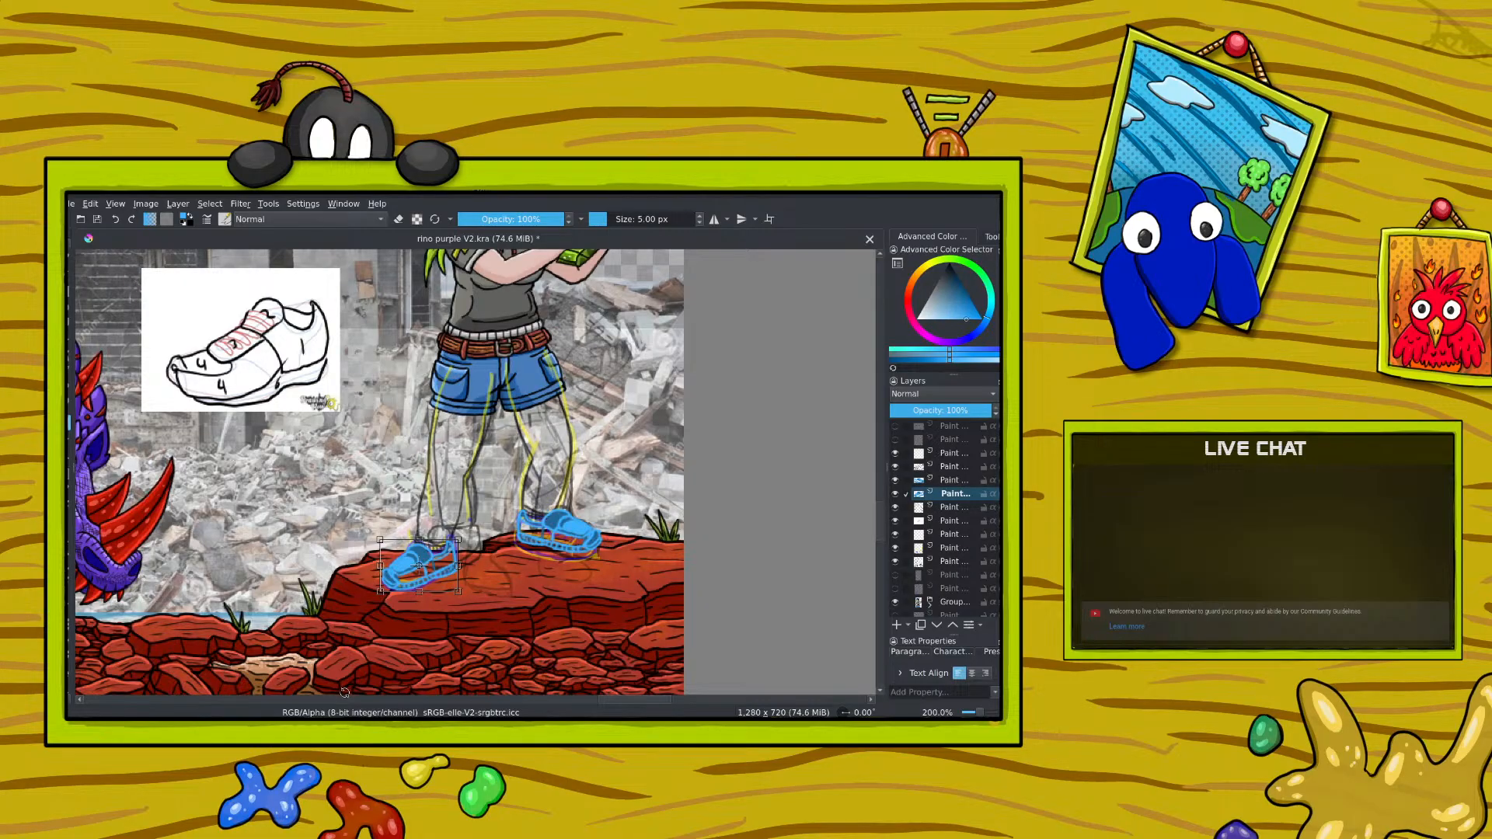
{"action": "key", "text": "Return"}
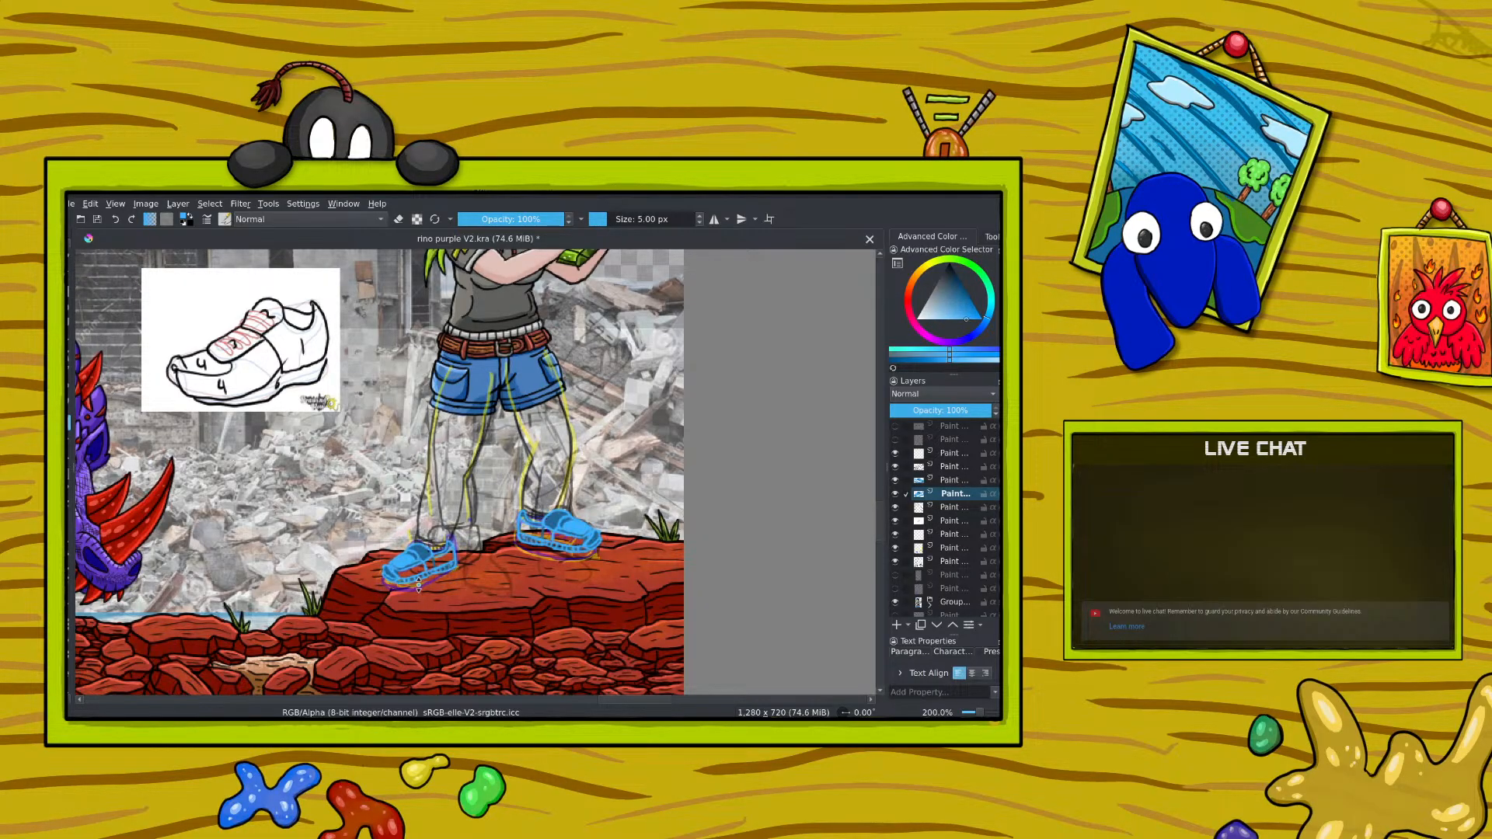
{"action": "left_click_drag", "start_coordinate": [419, 537], "coordinate": [373, 560]}
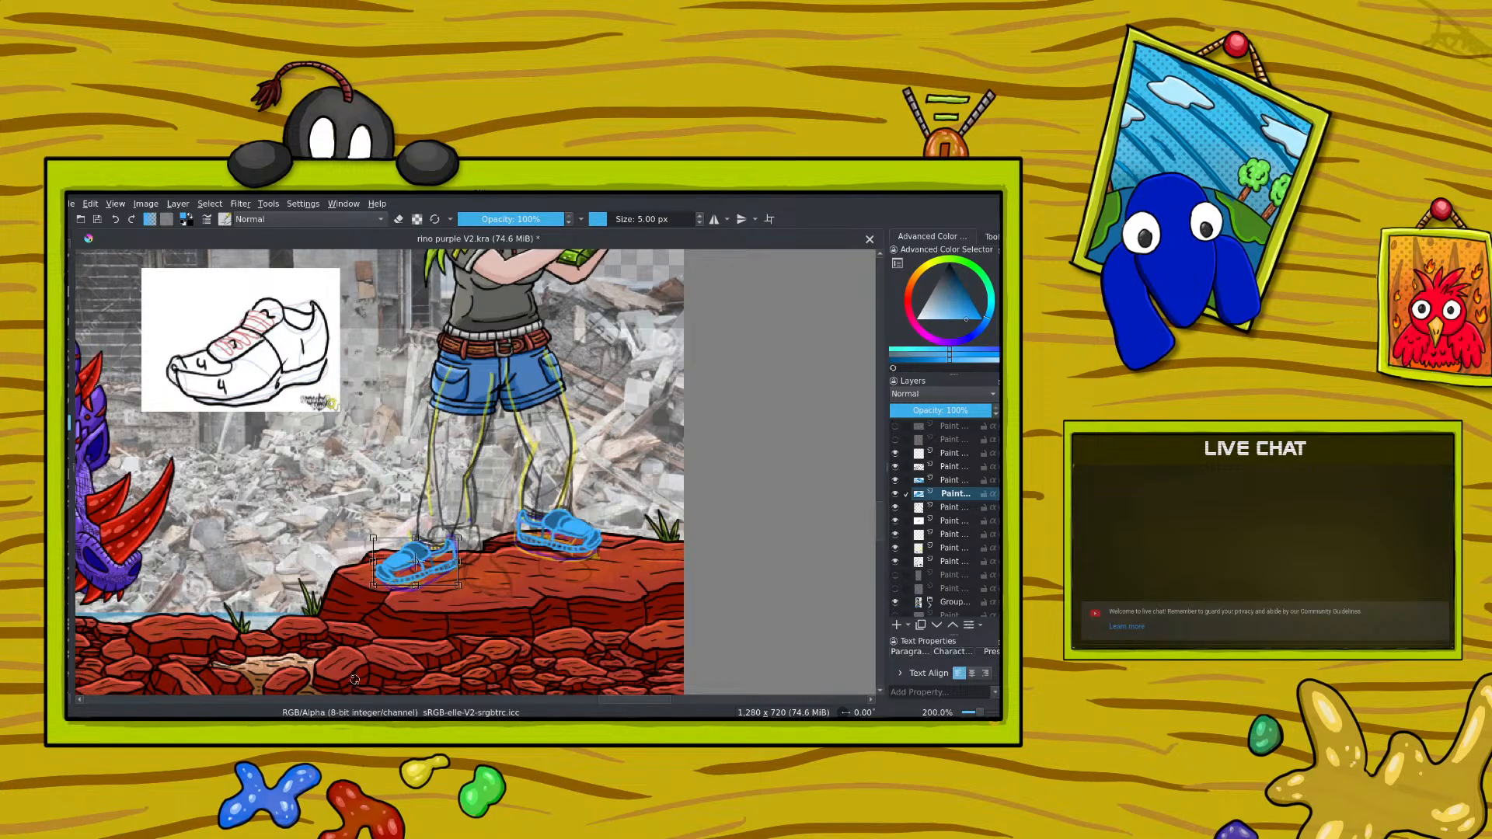
Step: Fine-tune the mirrored shoe's fit with the Transform tool and check both shoes' proportions against the whole illustration
{"action": "left_click", "coordinate": [937, 482]}
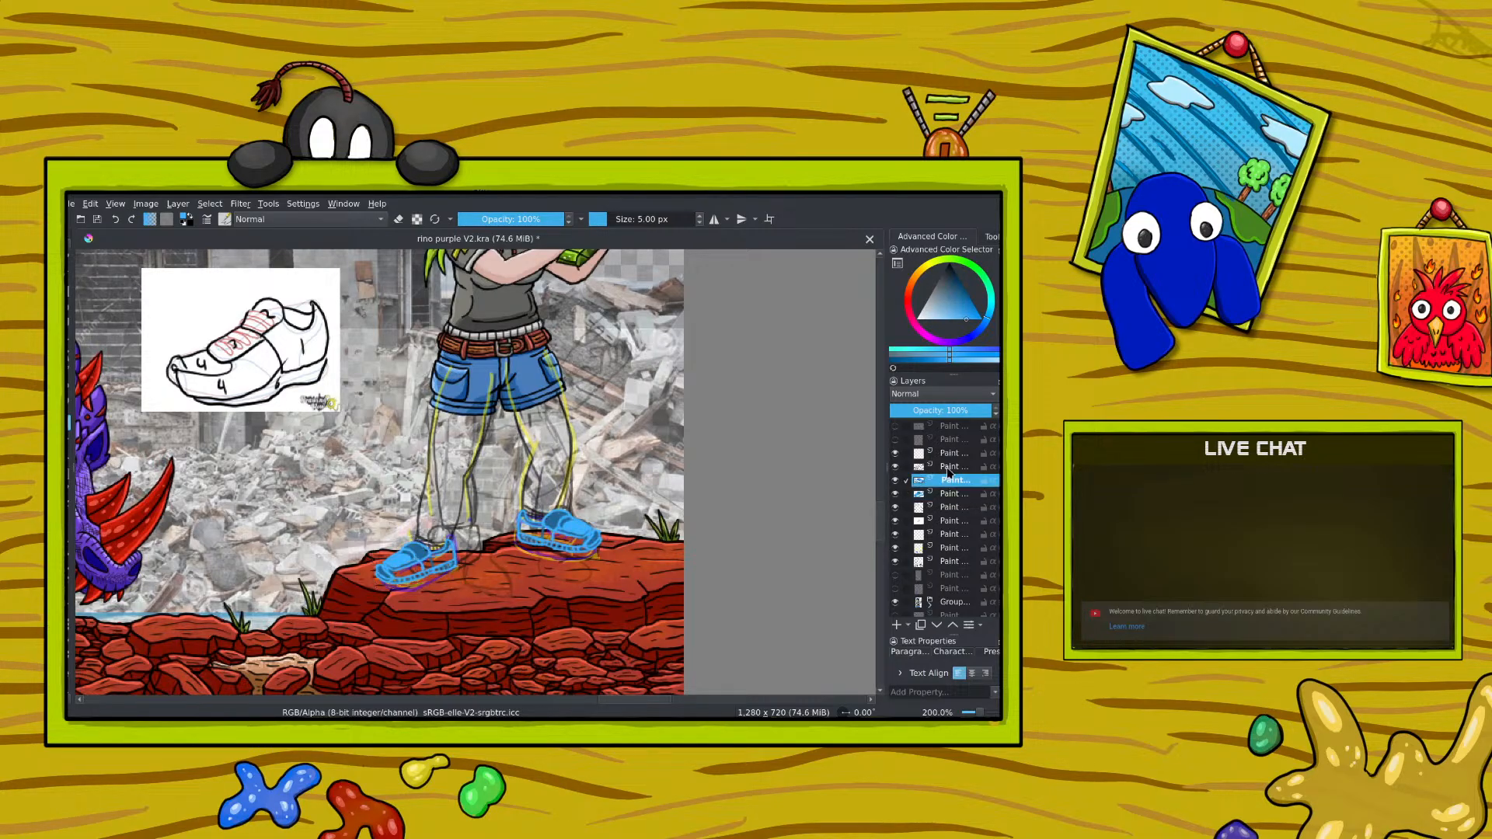
{"action": "left_click", "coordinate": [532, 531]}
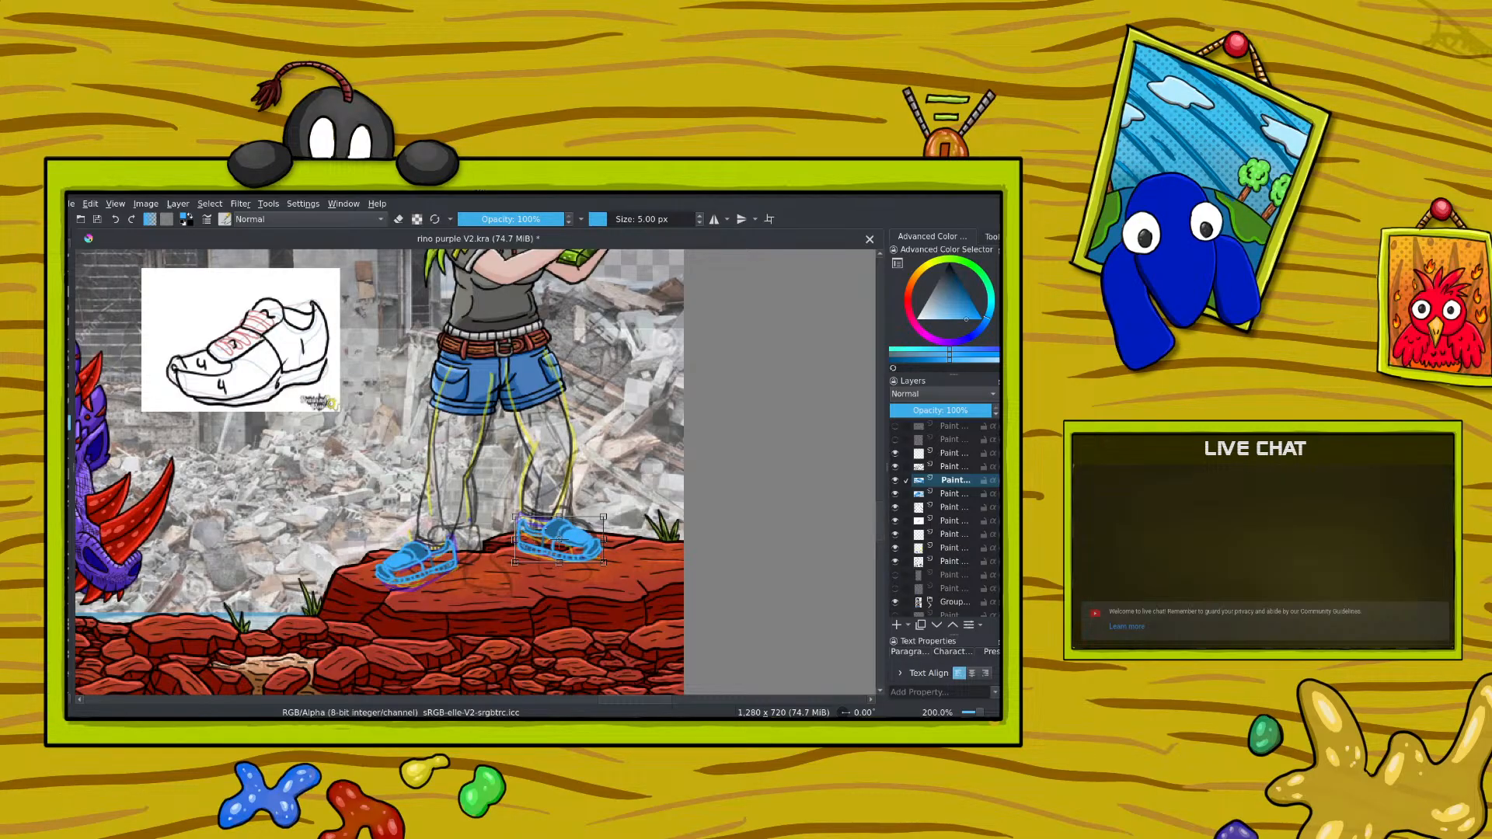
{"action": "key", "text": "ctrl+minus"}
{"action": "key", "text": "ctrl+minus"}
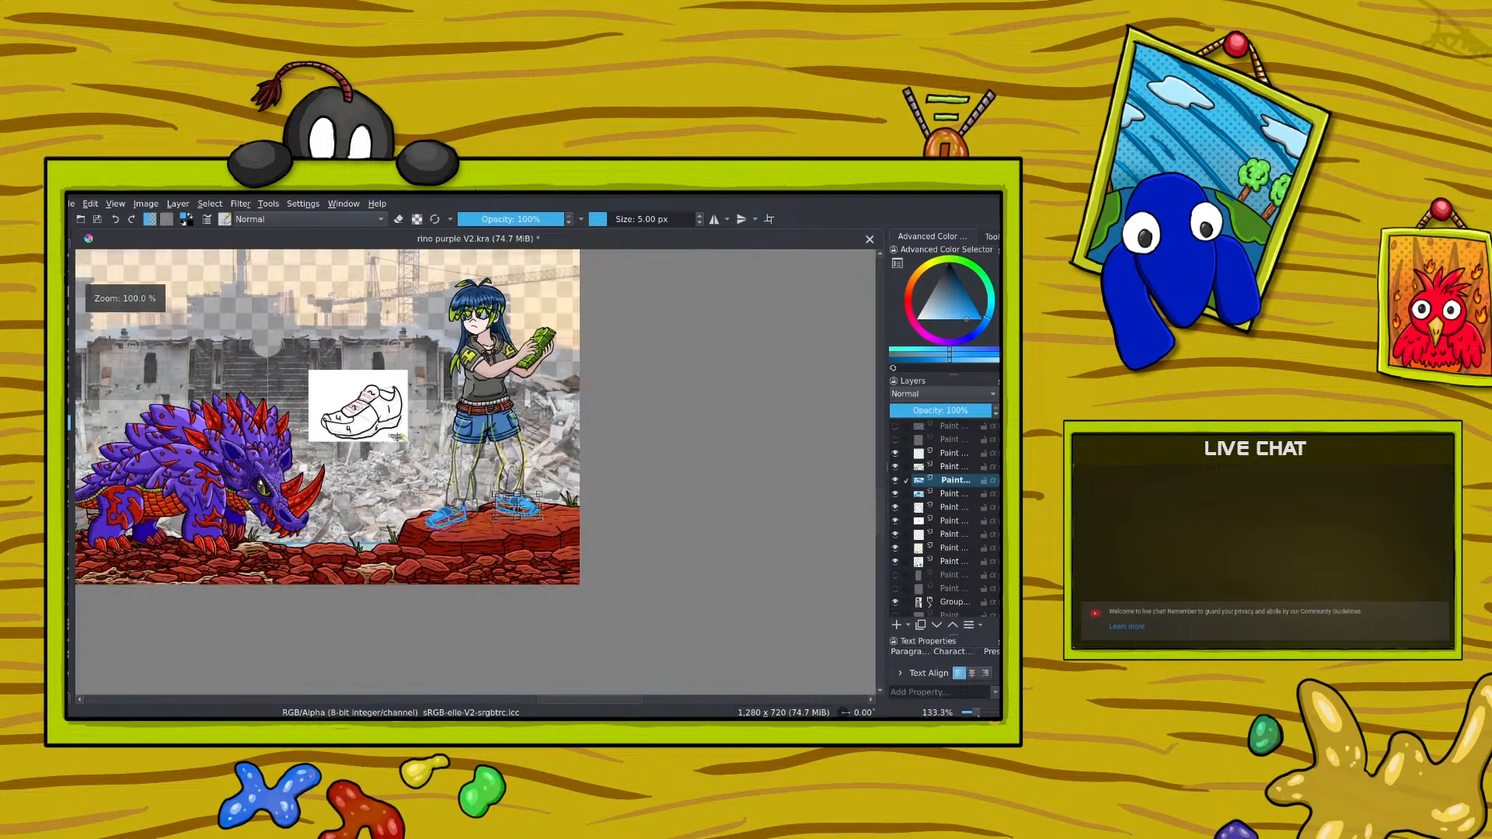
{"action": "key", "text": "ctrl+plus"}
{"action": "key", "text": "ctrl+minus"}
{"action": "key", "text": "ctrl+minus"}
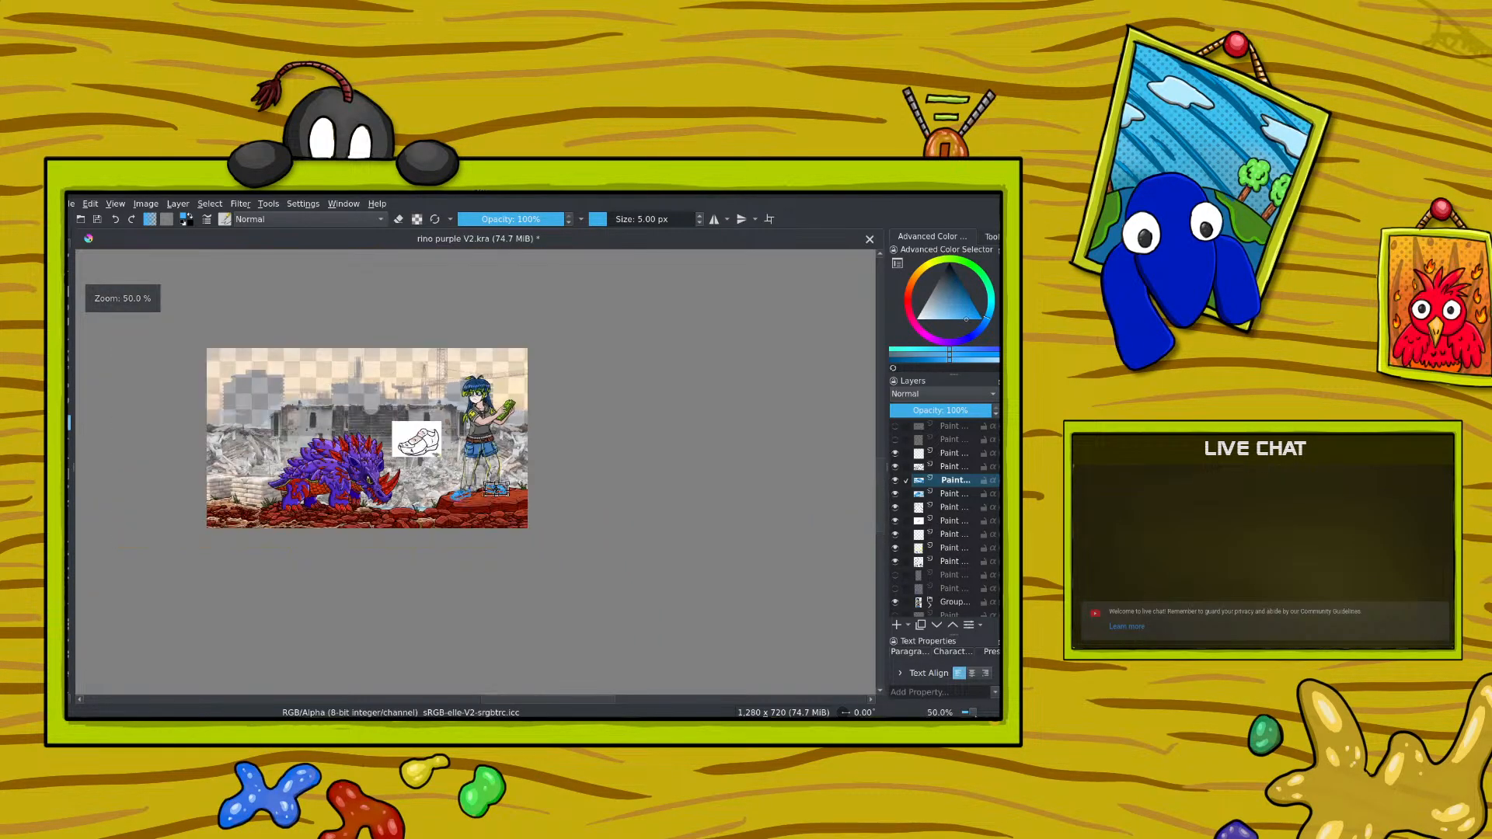
{"action": "key", "text": "ctrl+plus"}
{"action": "key", "text": "ctrl+plus"}
{"action": "key", "text": "ctrl+plus"}
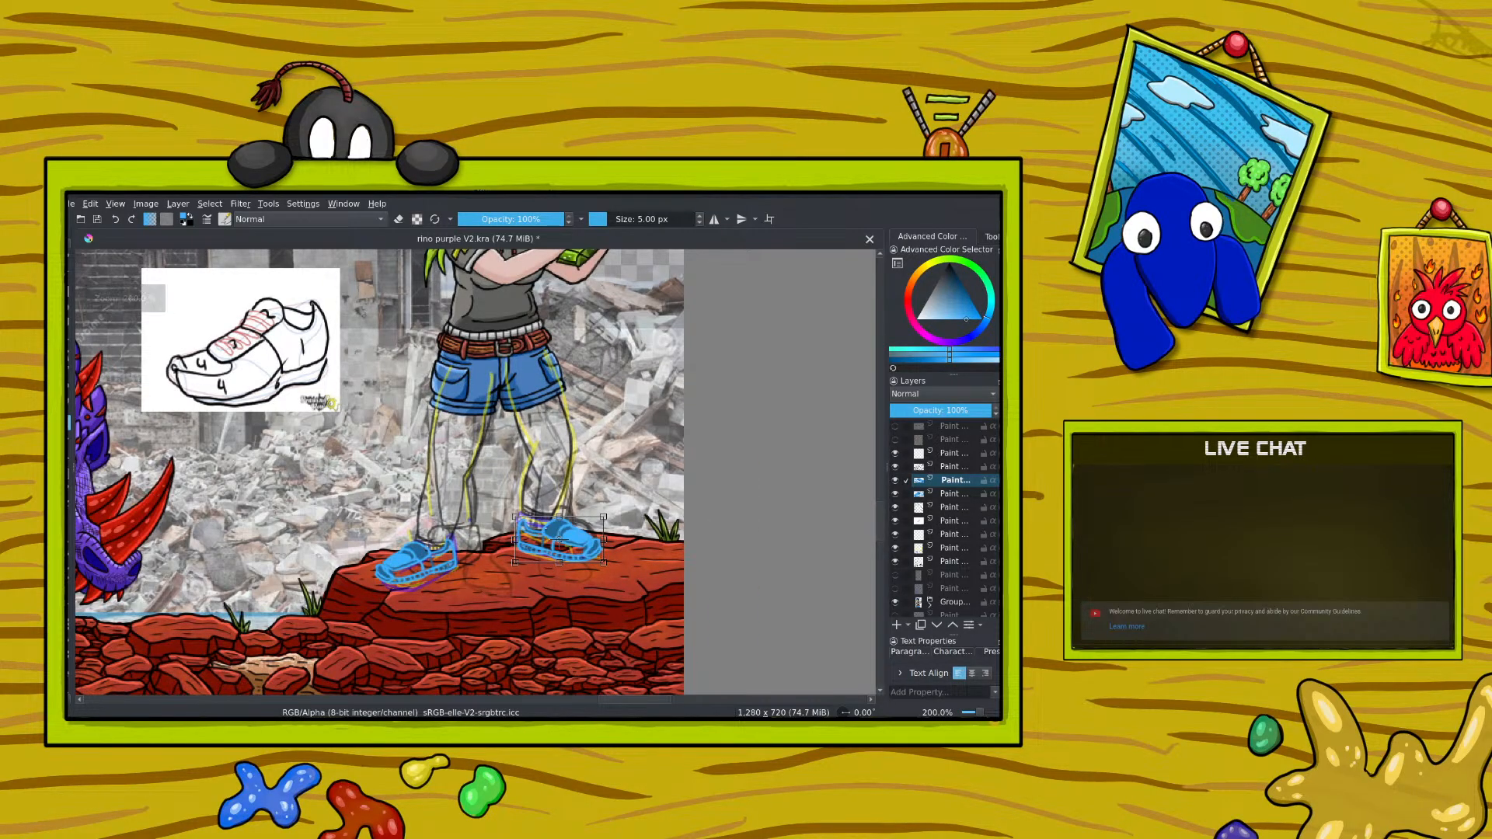
Step: Sketch the outline of the leg nearer the rhino in bright green on the upper paint layer, and lower that layer's opacity
{"action": "left_click", "coordinate": [947, 454]}
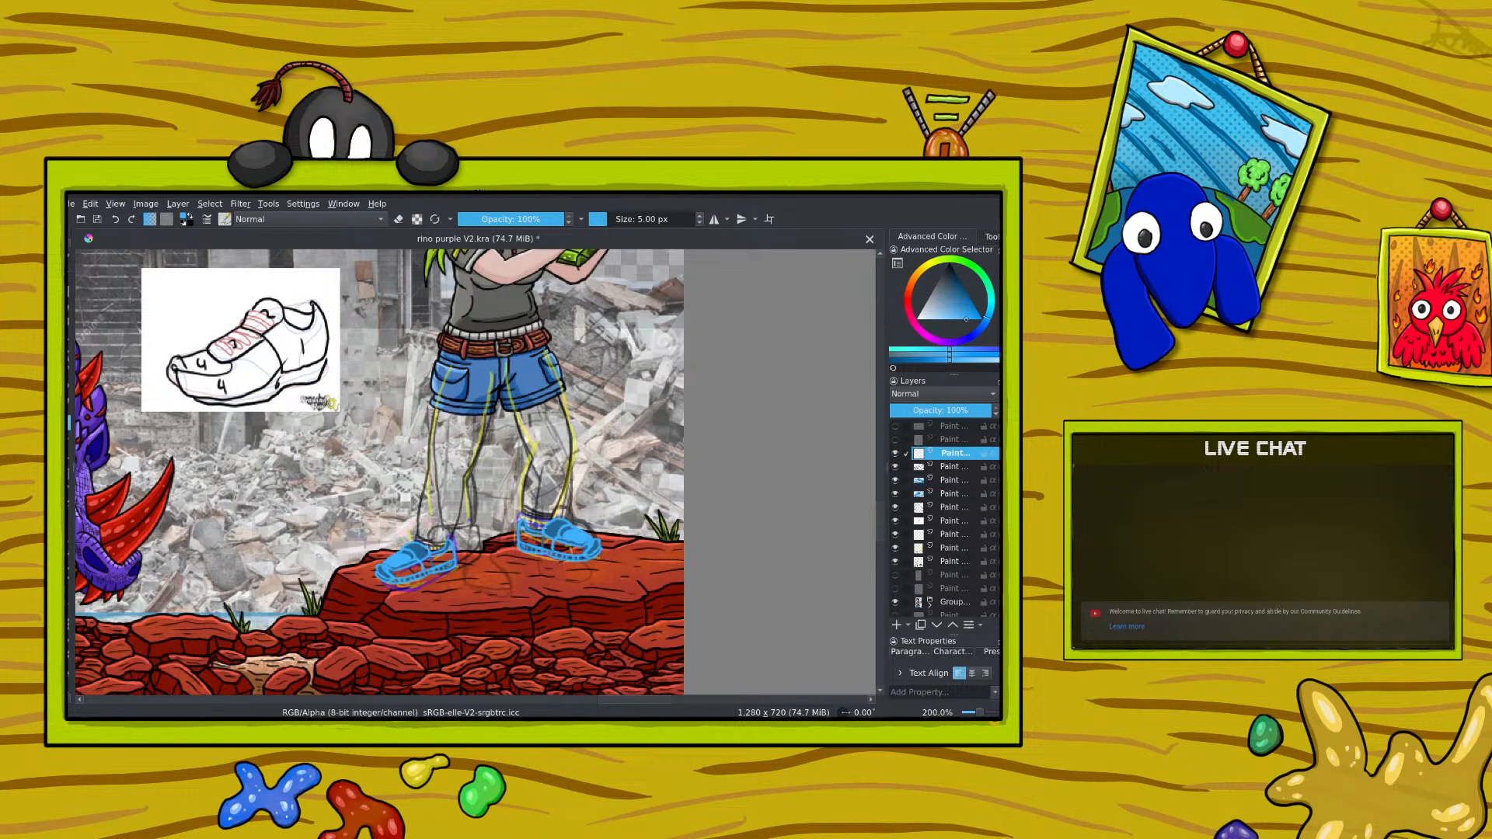
{"action": "right_click", "coordinate": [418, 477]}
{"action": "left_click", "coordinate": [73, 266]}
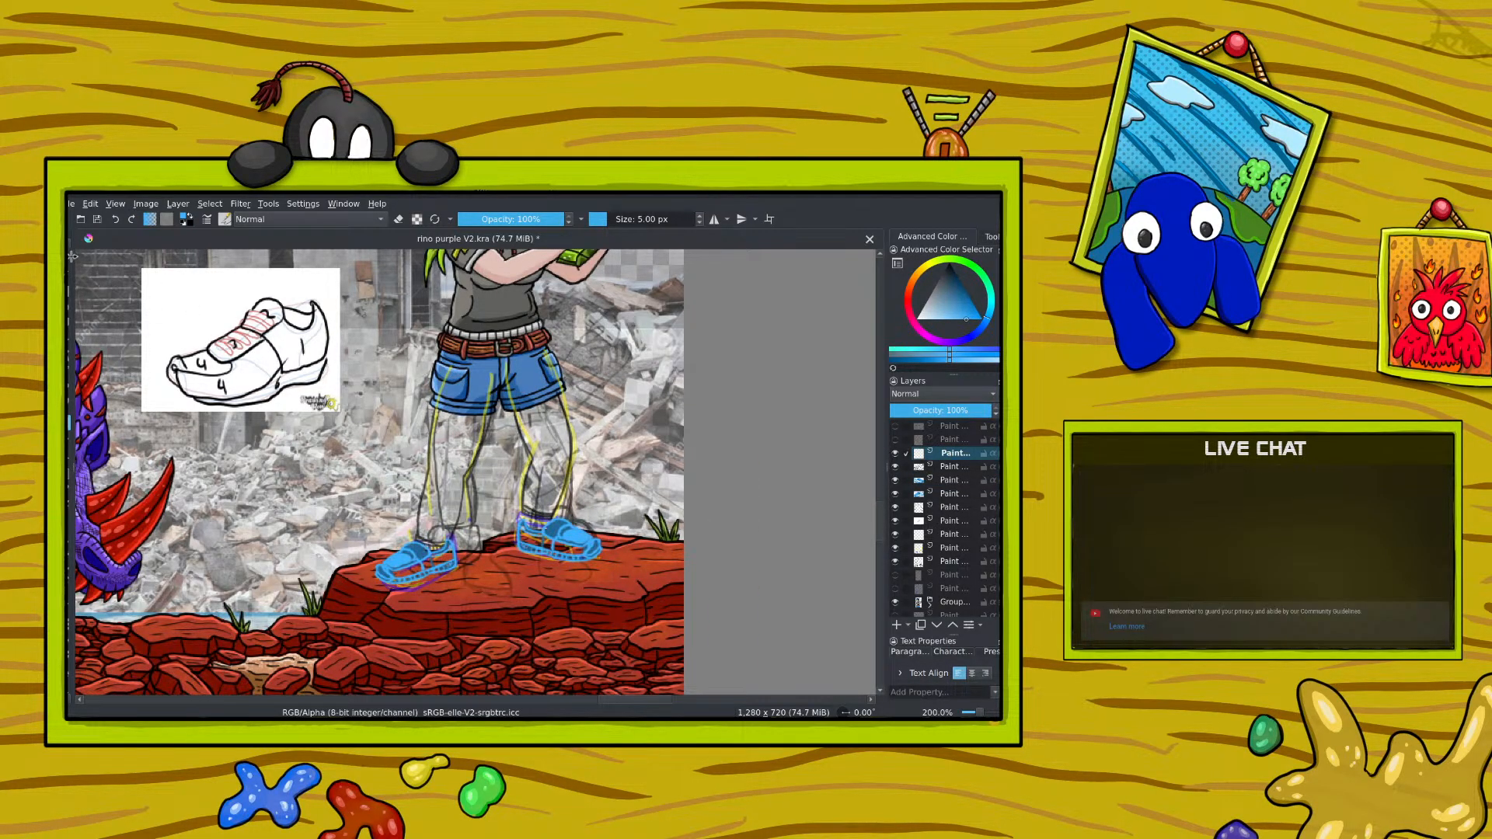
{"action": "left_click", "coordinate": [70, 261]}
{"action": "right_click", "coordinate": [411, 487]}
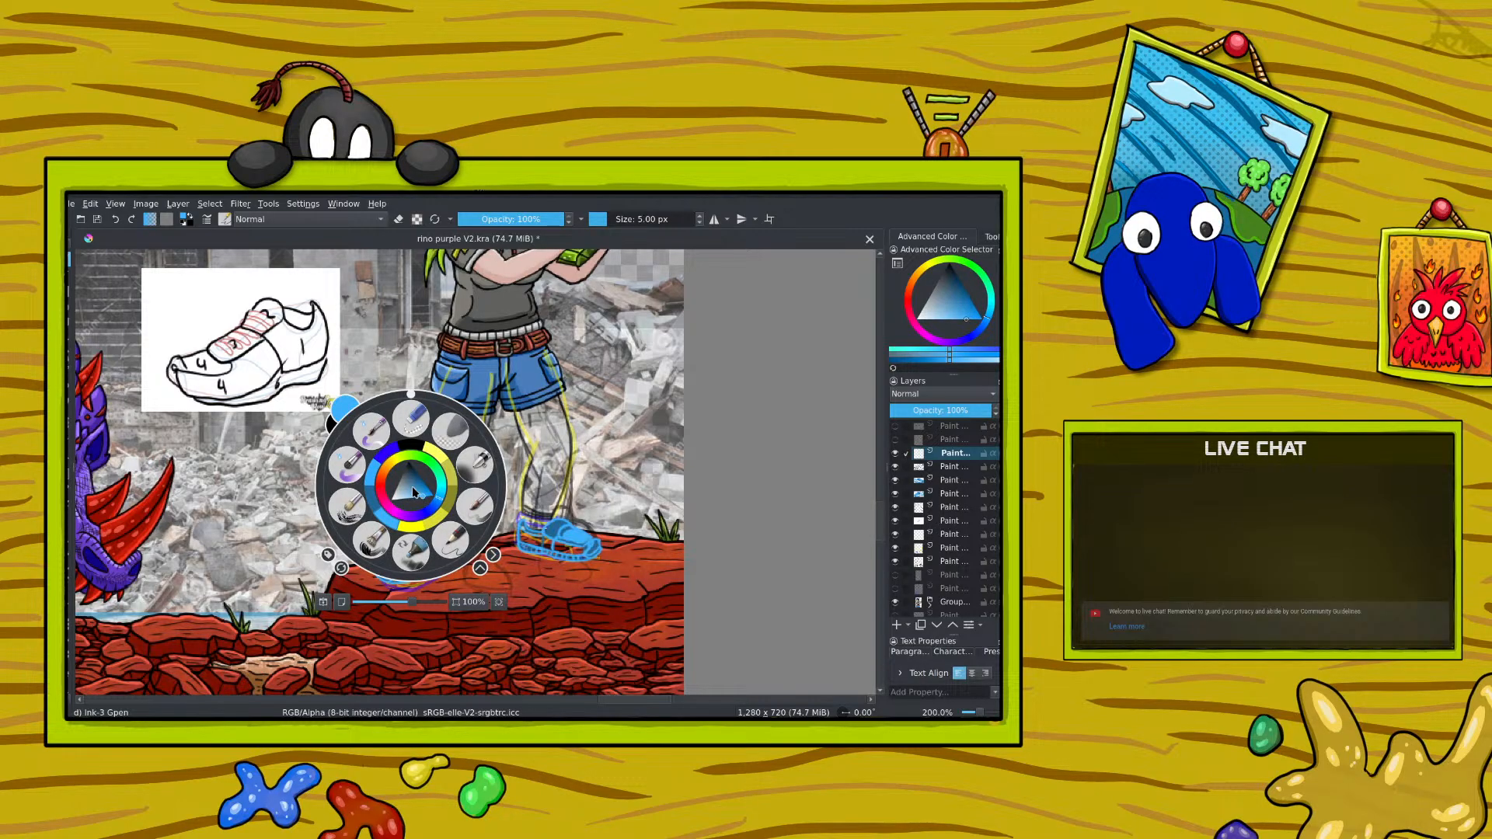
{"action": "left_click", "coordinate": [424, 457]}
{"action": "left_click", "coordinate": [317, 332]}
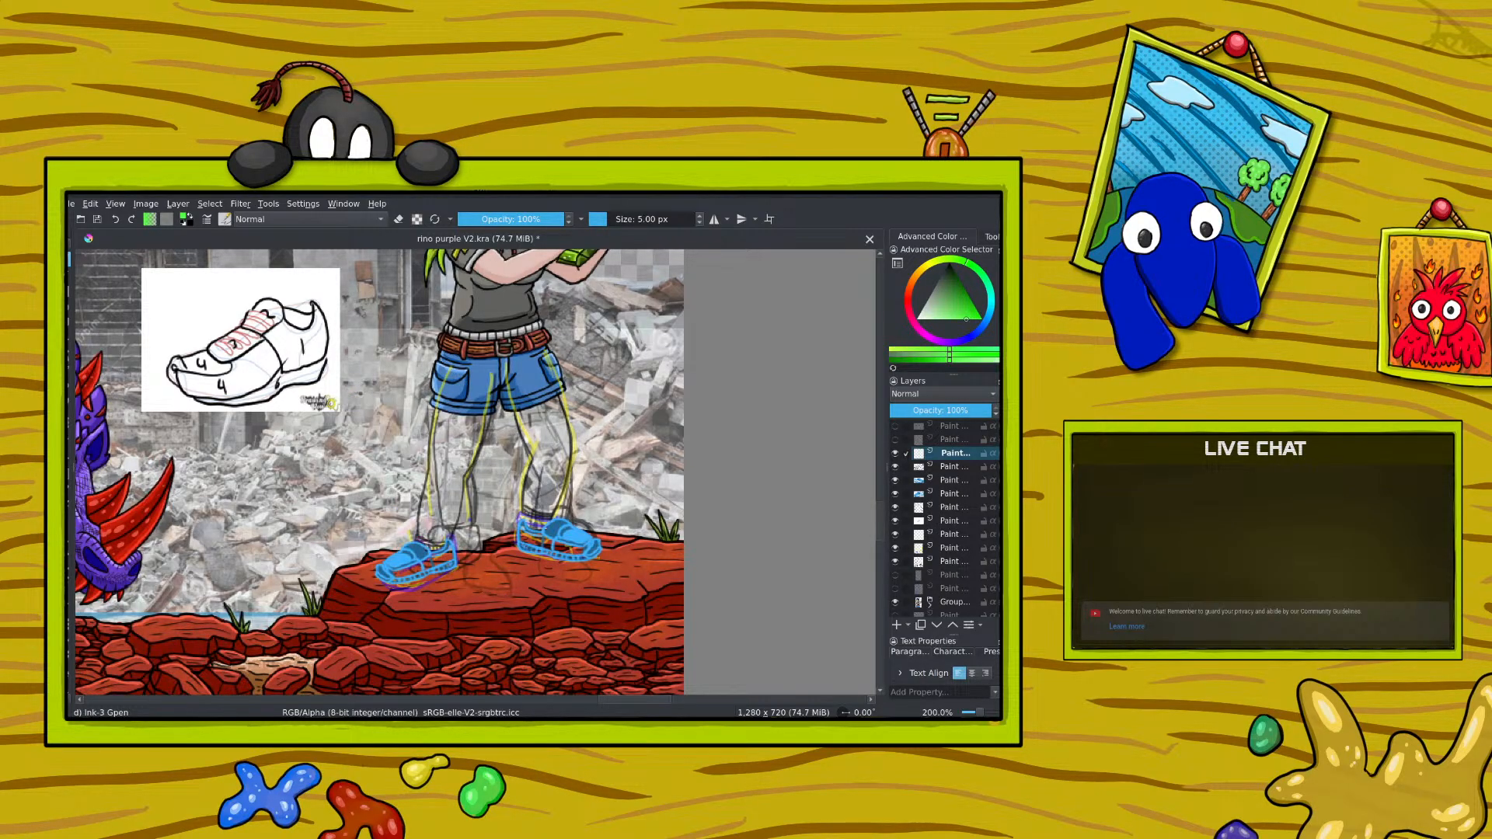
{"action": "mouse_move", "coordinate": [419, 527]}
{"action": "left_mouse_down"}
{"action": "mouse_move", "coordinate": [436, 407]}
{"action": "mouse_move", "coordinate": [471, 471]}
{"action": "mouse_move", "coordinate": [450, 539]}
{"action": "left_mouse_up"}
{"action": "left_click_drag", "start_coordinate": [433, 551], "coordinate": [452, 534]}
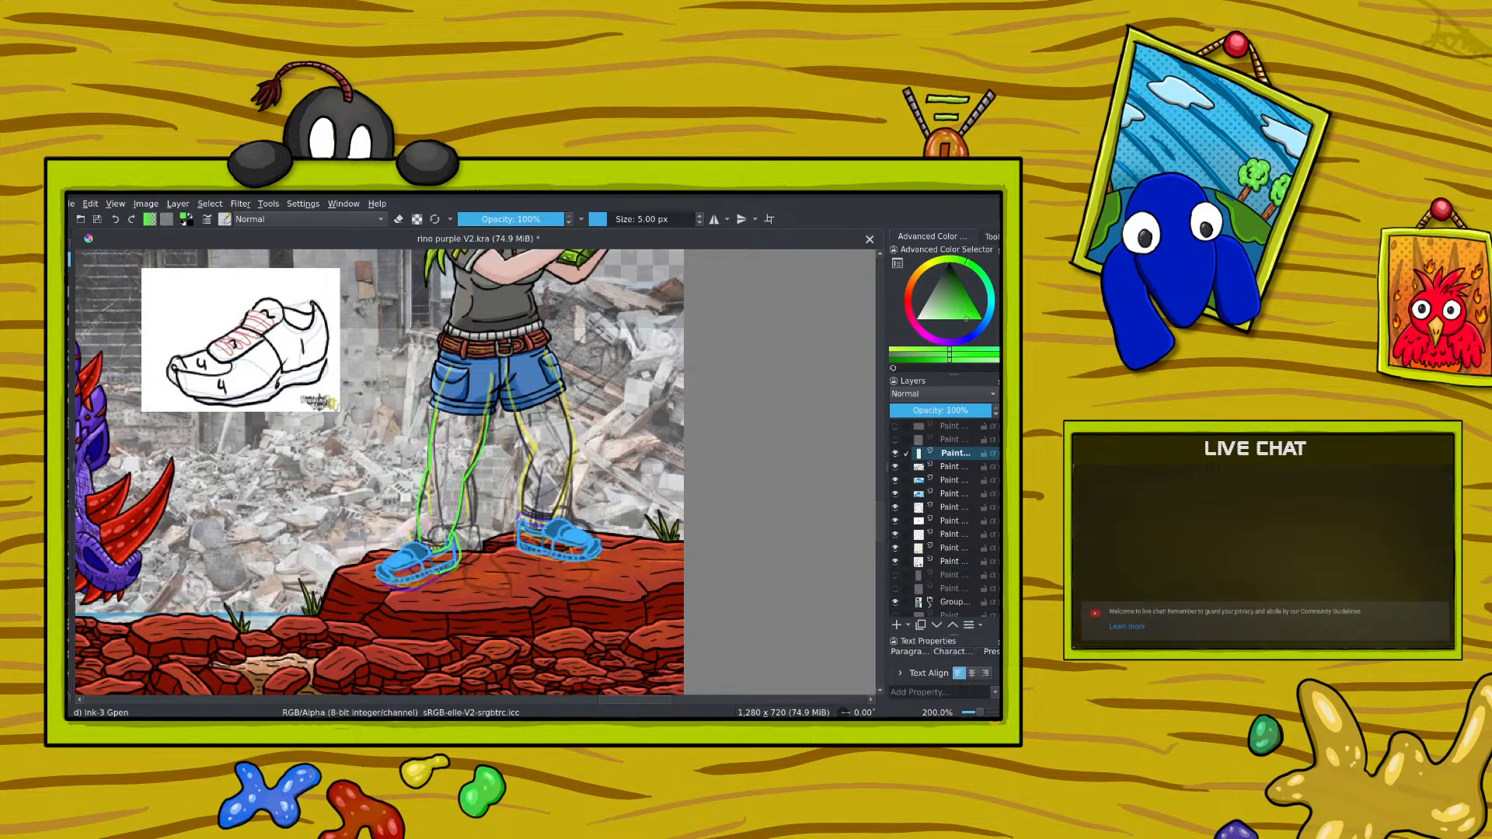
{"action": "left_click_drag", "start_coordinate": [415, 582], "coordinate": [398, 587]}
{"action": "left_click", "coordinate": [943, 407]}
Step: Select the paint layer just below the shoe layers, set the brush colour to black and raise the layer's opacity to 100%
{"action": "left_click", "coordinate": [939, 507]}
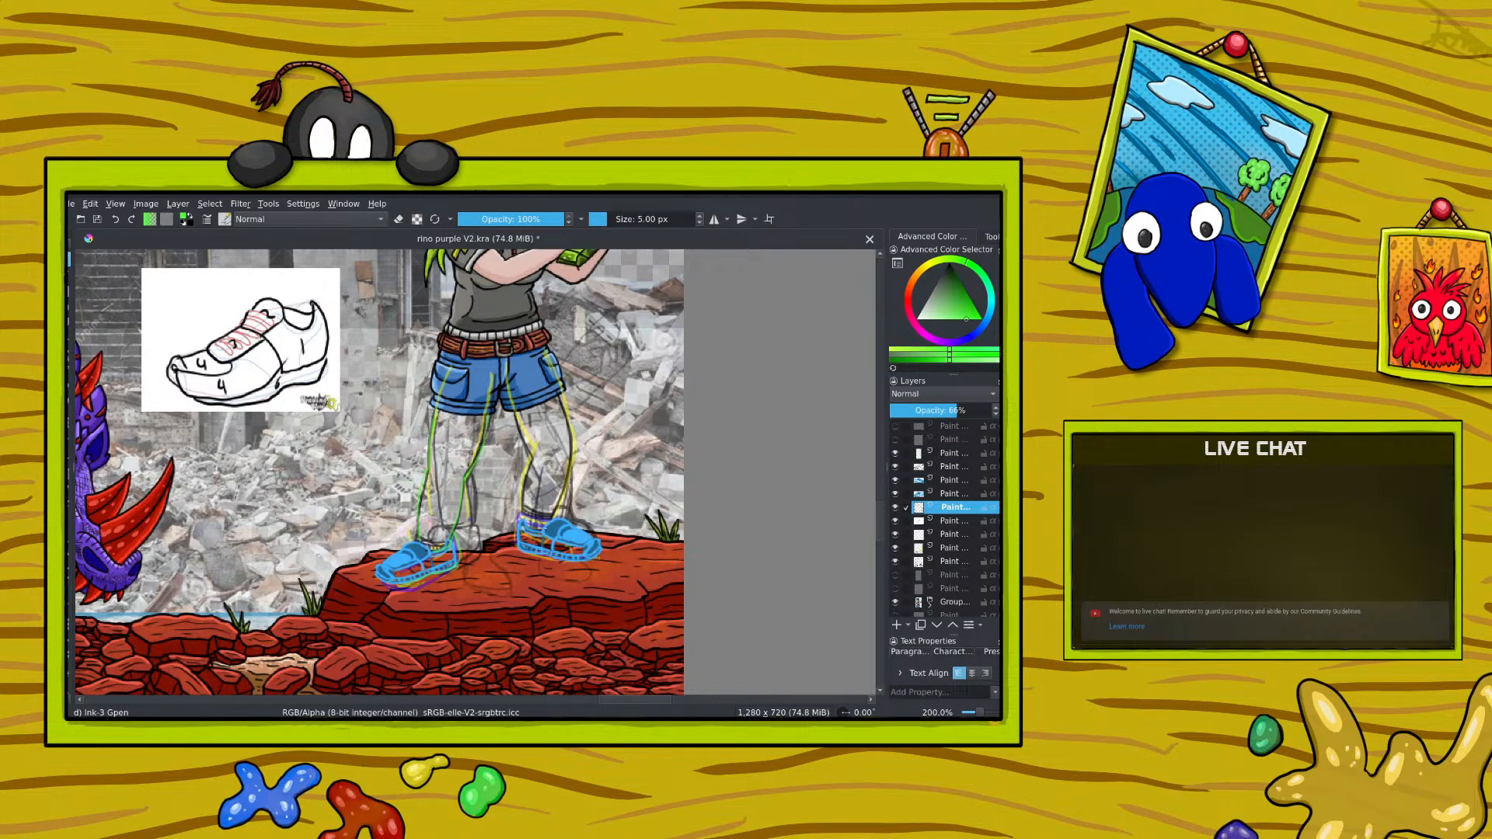
{"action": "right_click", "coordinate": [442, 427]}
{"action": "left_click", "coordinate": [441, 406]}
{"action": "right_click", "coordinate": [400, 427]}
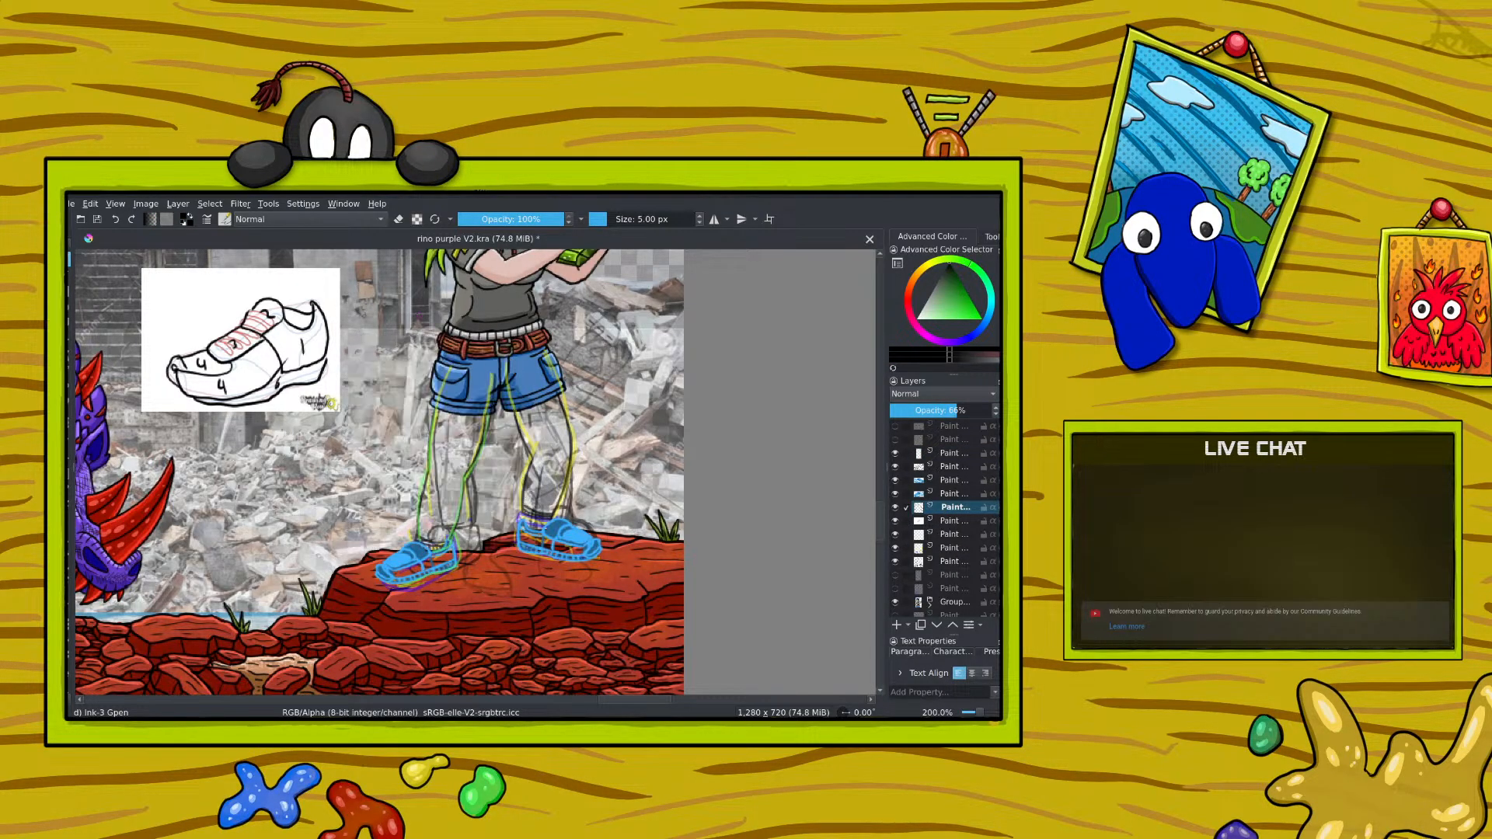
{"action": "left_click_drag", "start_coordinate": [954, 410], "coordinate": [996, 410]}
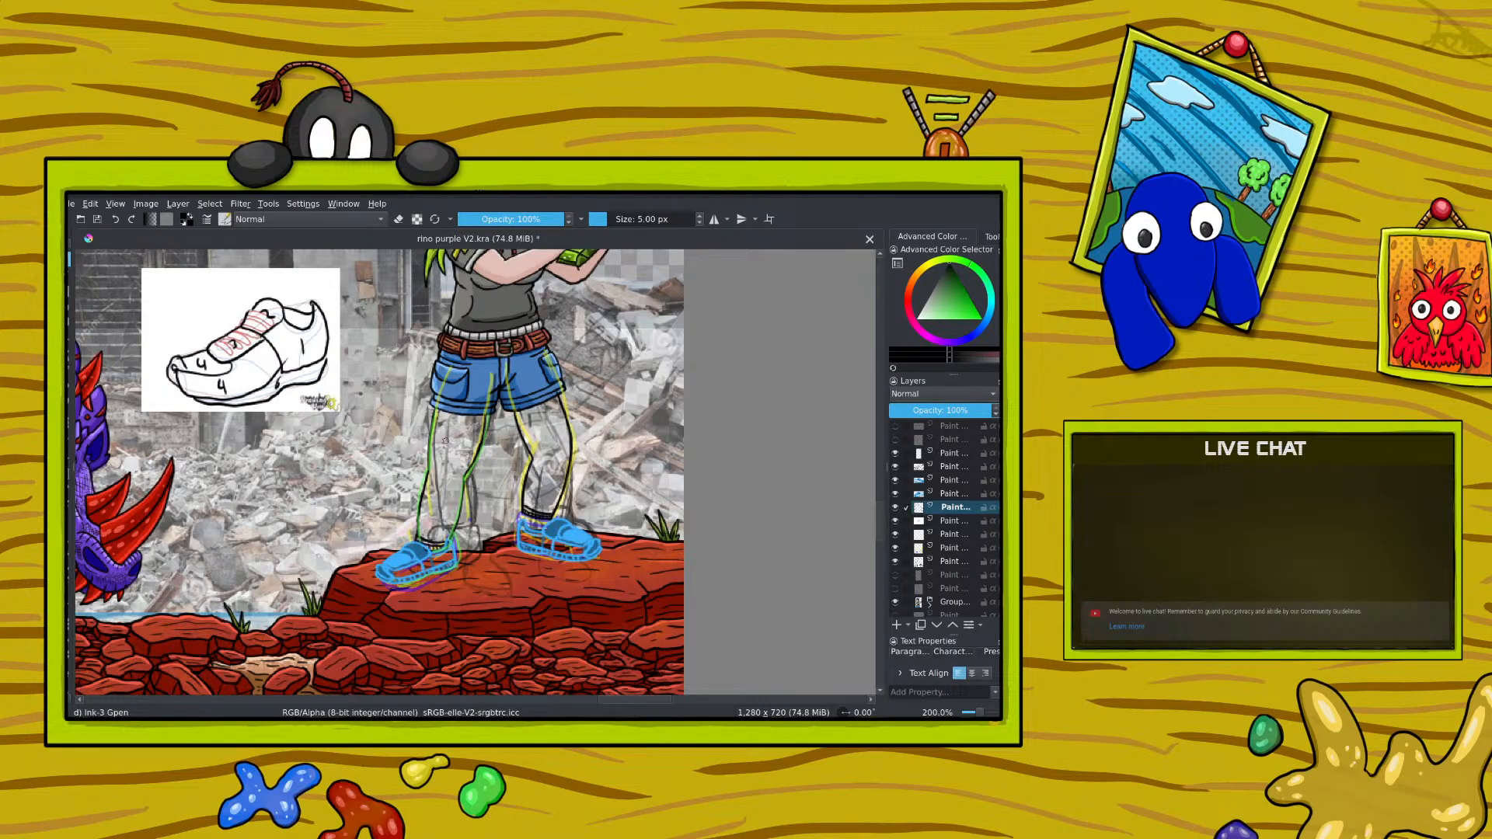
Step: Ink the outline of the leg nearer the rhino in black and compare it with the green sketch by toggling the sketch's visibility
{"action": "key", "text": "e"}
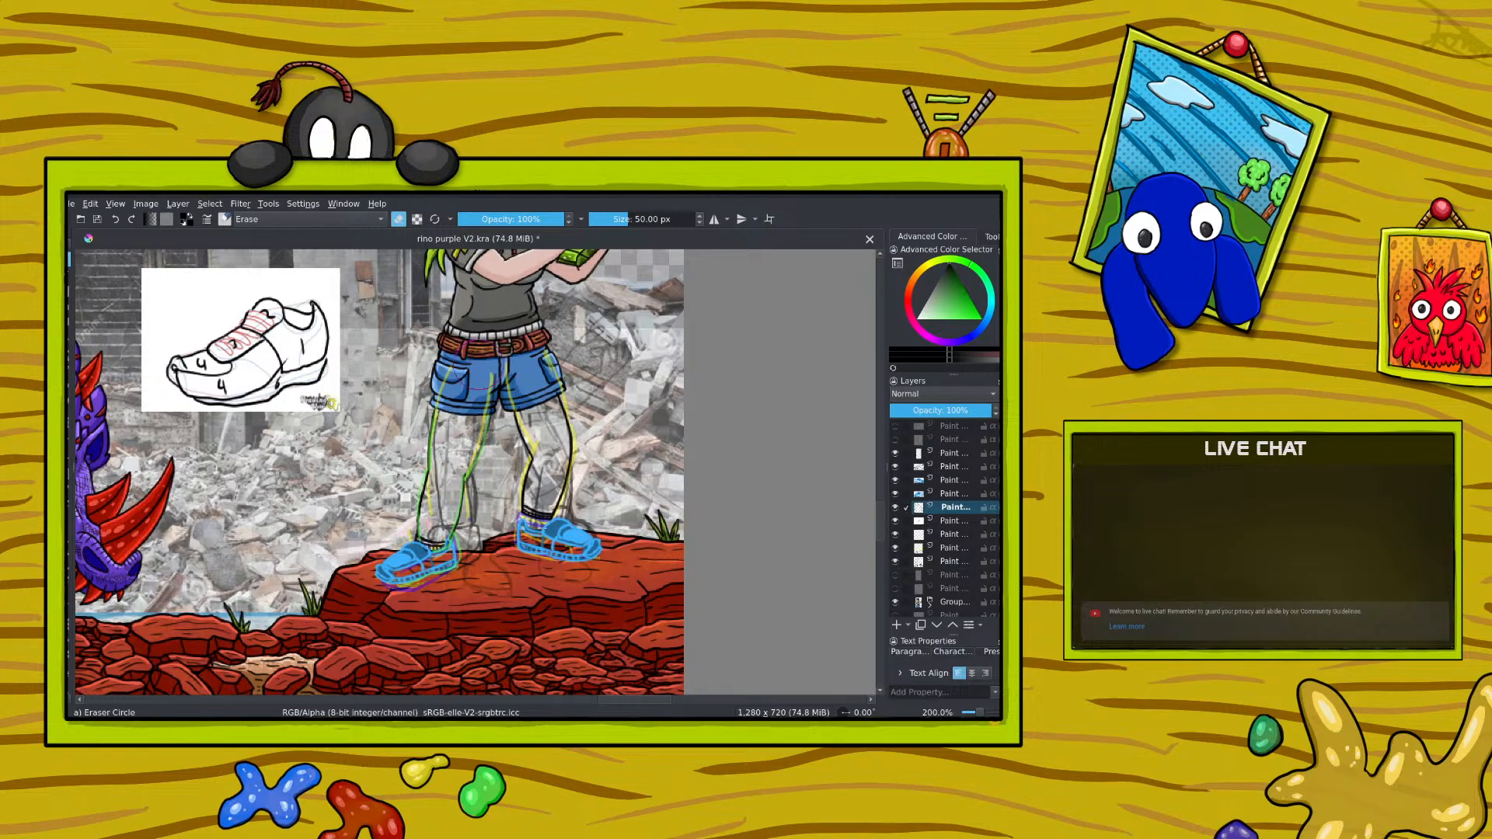
{"action": "key", "text": "e"}
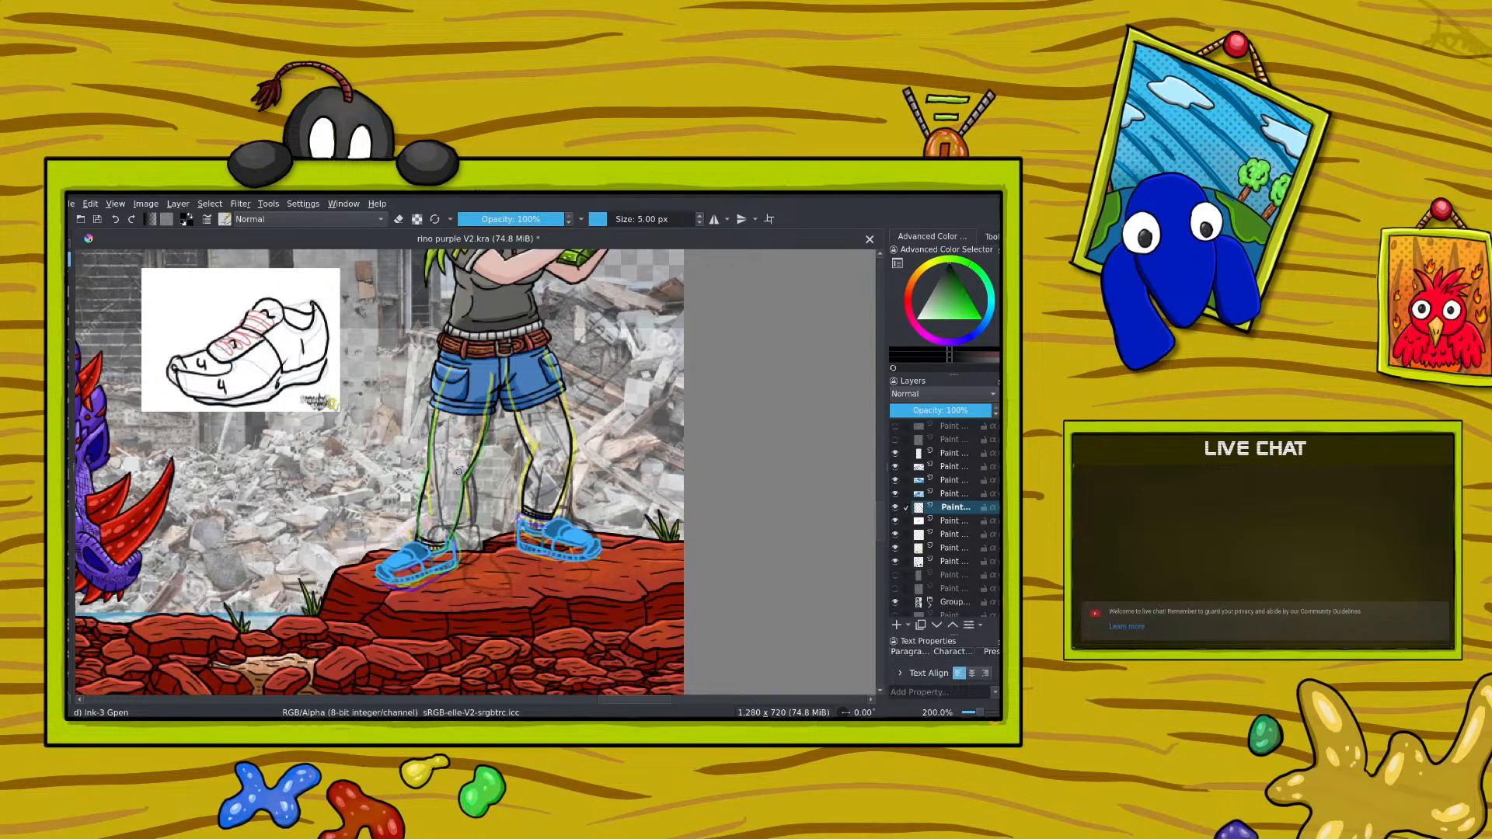
{"action": "left_click", "coordinate": [115, 219]}
{"action": "left_click", "coordinate": [896, 455]}
{"action": "left_click", "coordinate": [896, 456]}
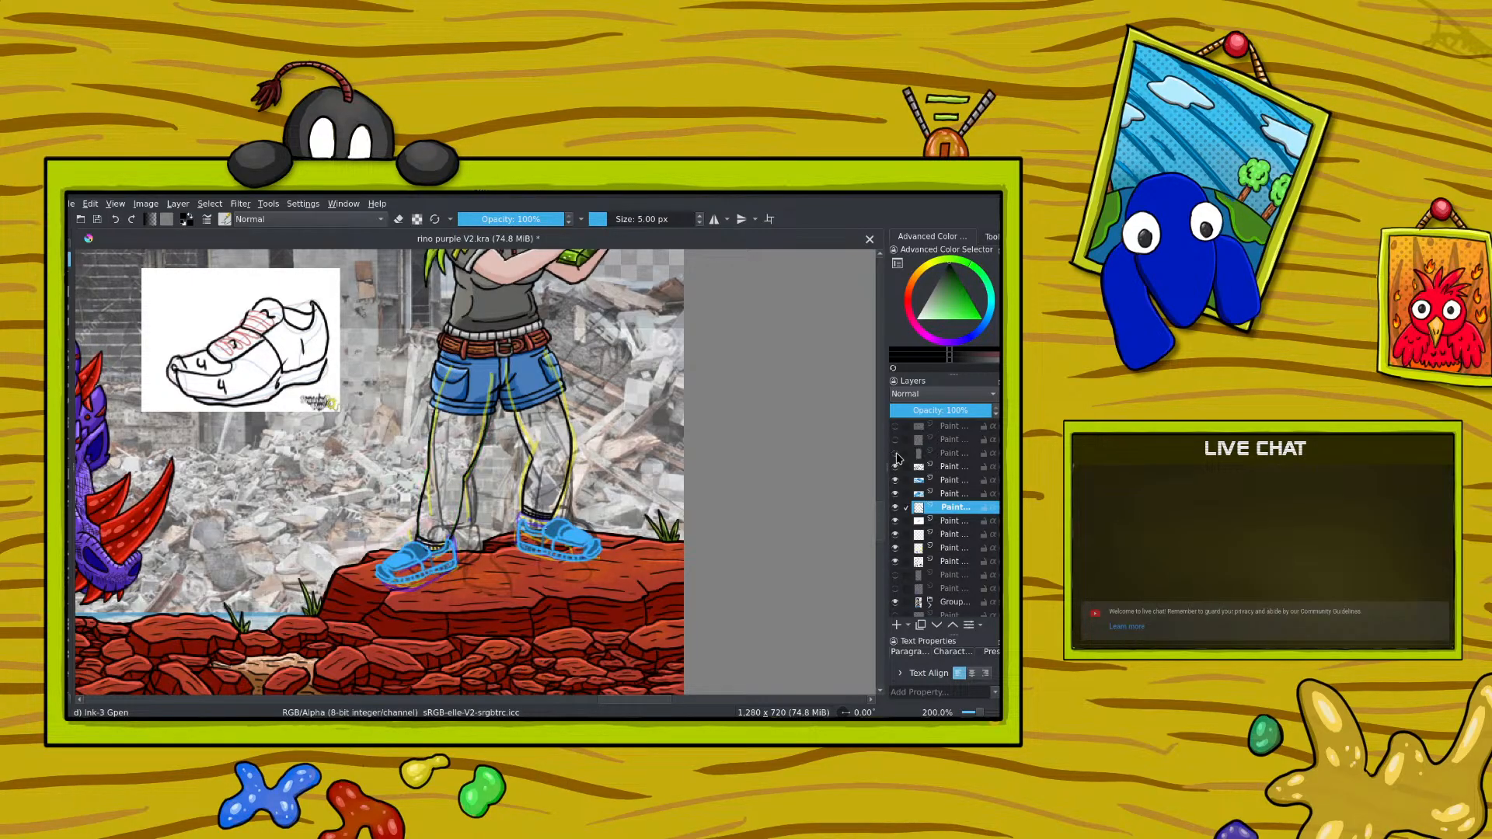
{"action": "left_click", "coordinate": [897, 456]}
{"action": "left_click", "coordinate": [896, 456]}
{"action": "left_click", "coordinate": [896, 455]}
{"action": "left_click", "coordinate": [896, 455]}
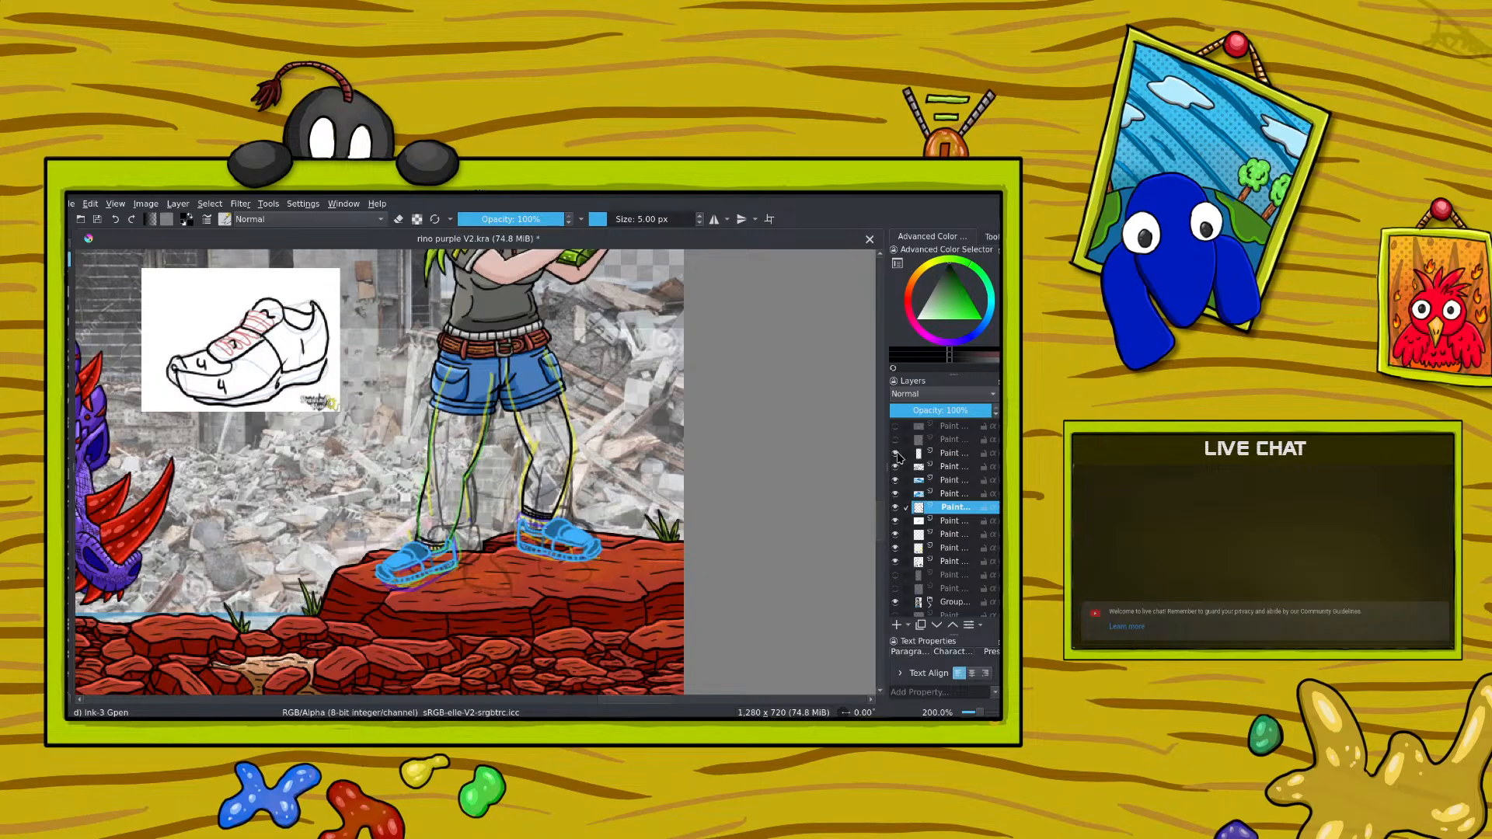
Step: Show the red anatomy sketch as a guide and ink the sock cuff on the leg nearer the rhino
{"action": "mouse_move", "coordinate": [898, 458]}
{"action": "left_click", "coordinate": [894, 440]}
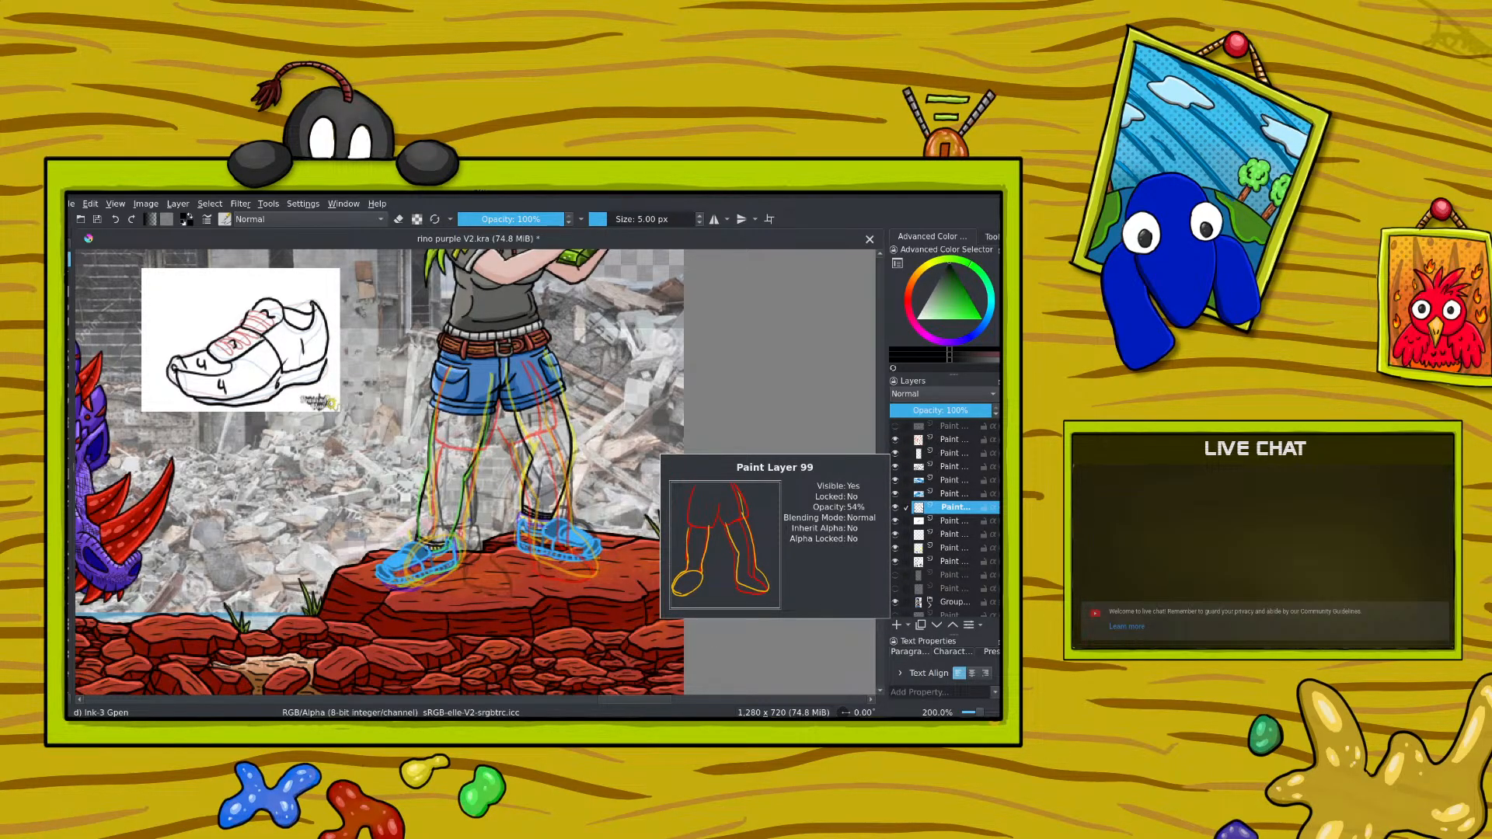
{"action": "key", "text": "slash"}
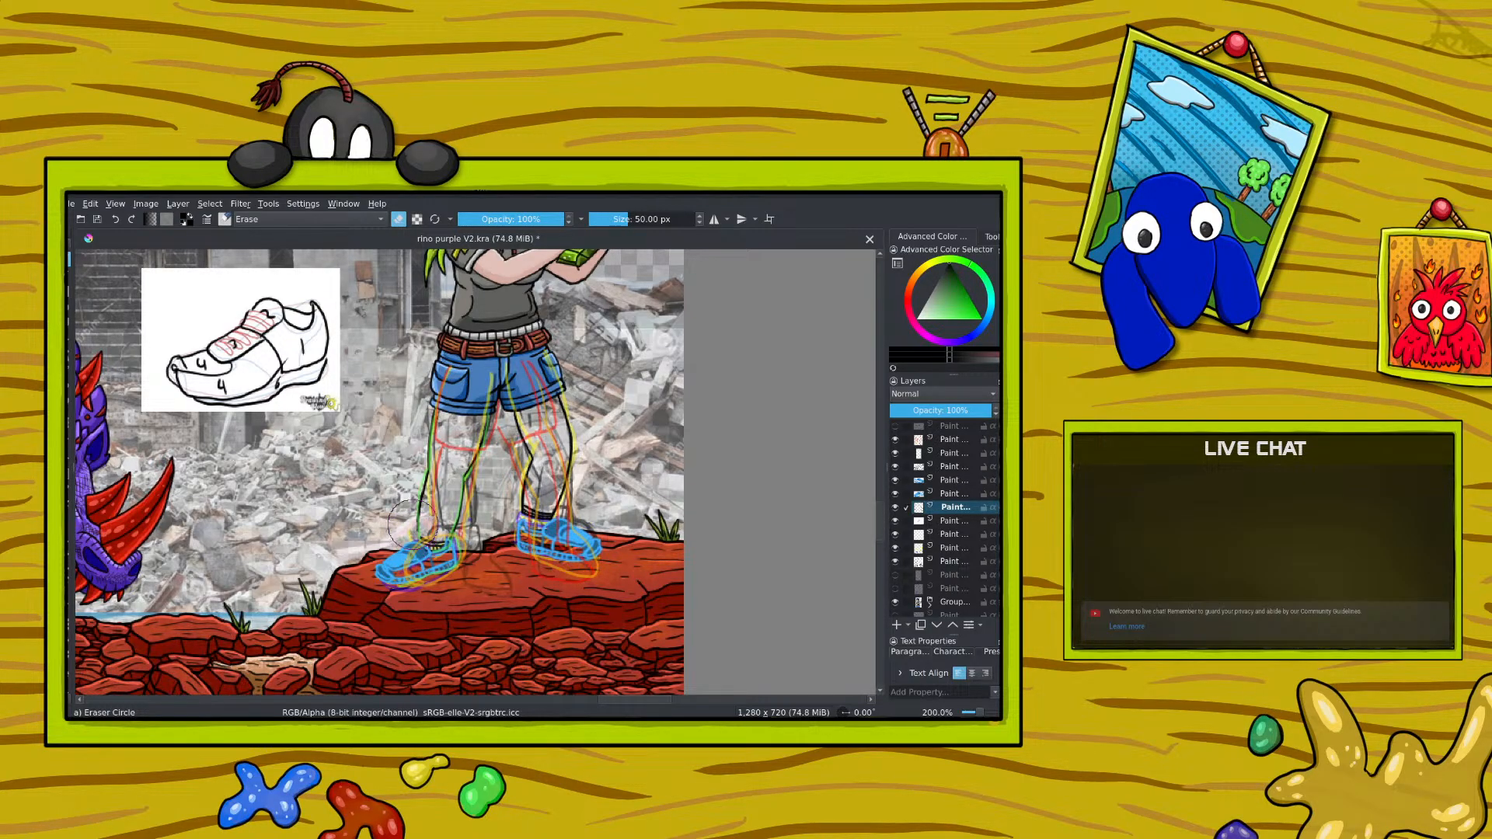
{"action": "key", "text": "slash"}
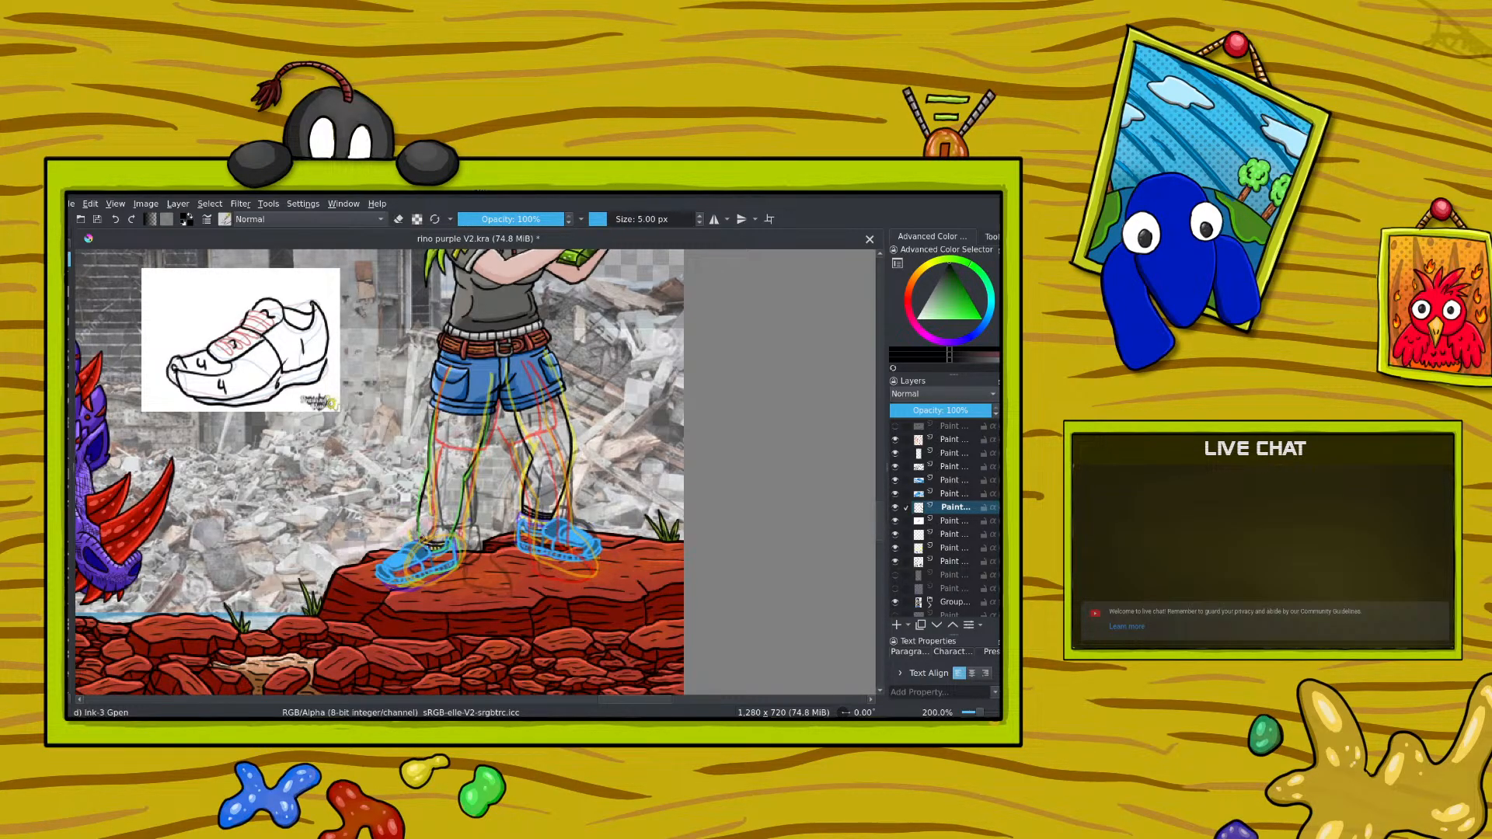
Step: Hide the green, red and yellow leg sketch layers along with the blue shoes to review the inked legs alone
{"action": "left_click", "coordinate": [896, 494]}
{"action": "left_click", "coordinate": [896, 480]}
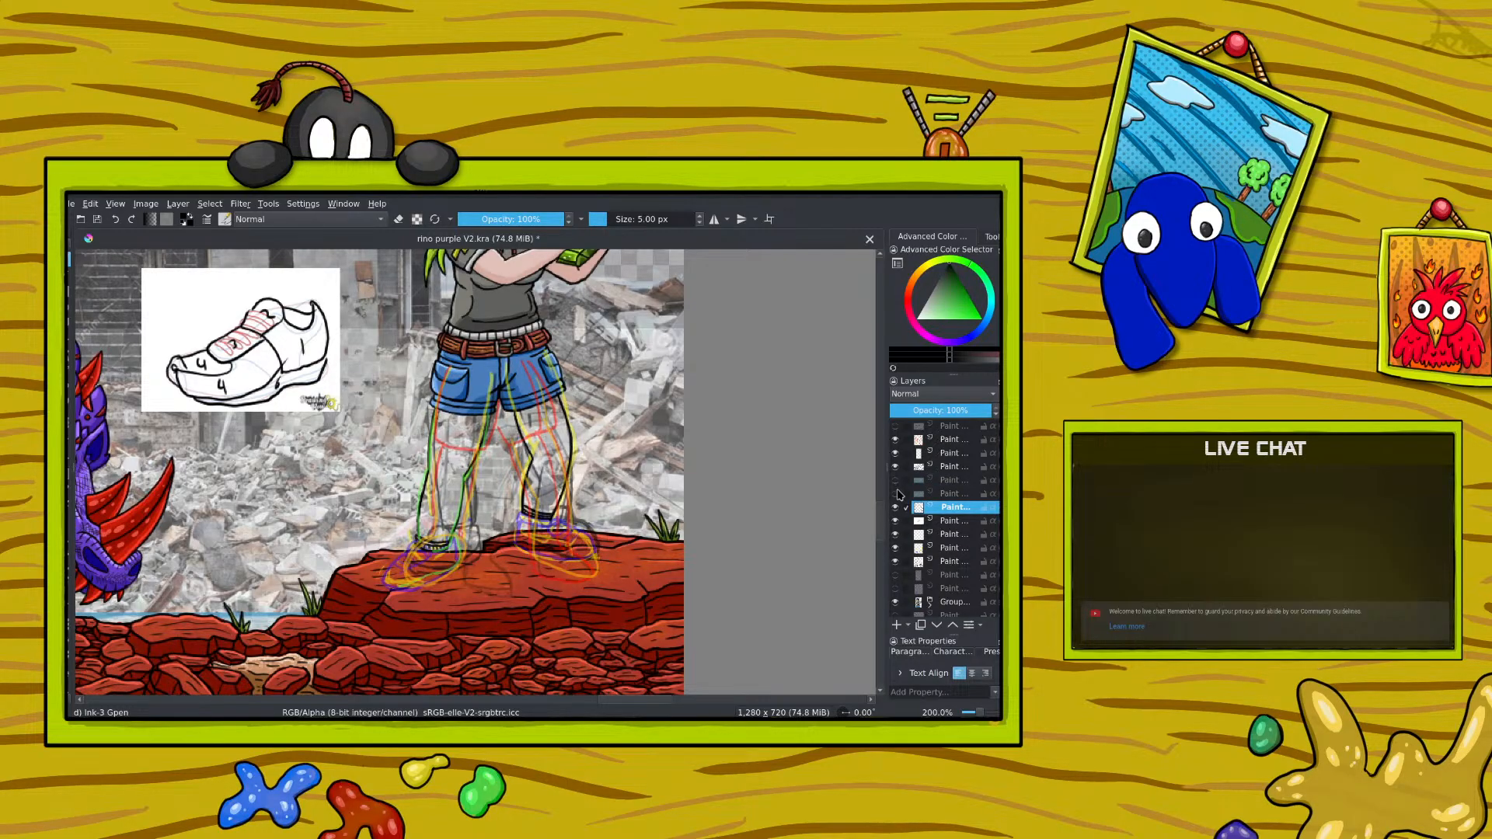
{"action": "left_click", "coordinate": [896, 454]}
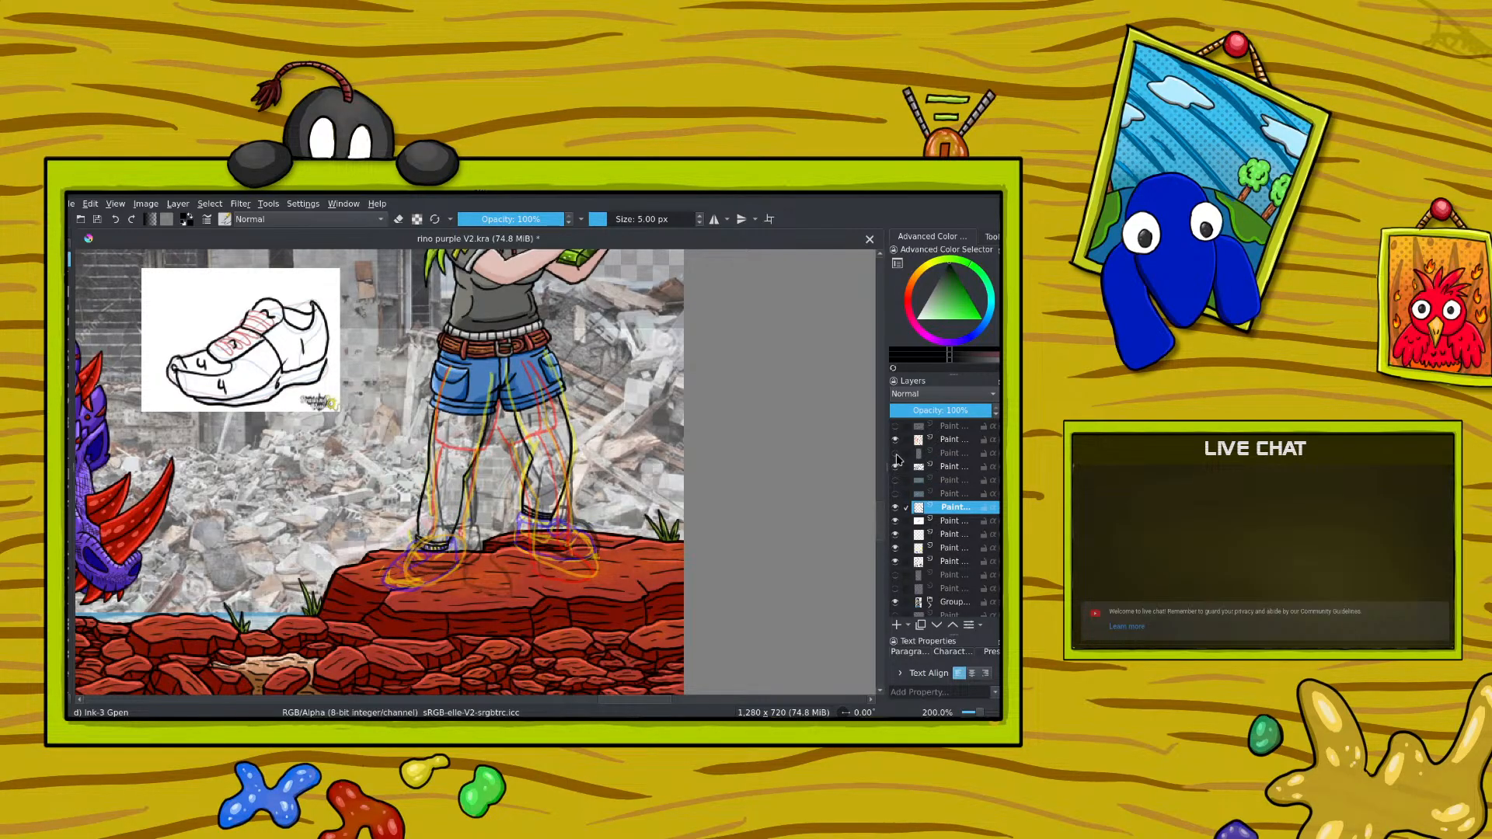
{"action": "left_click", "coordinate": [896, 454]}
{"action": "left_click", "coordinate": [896, 454]}
{"action": "left_click", "coordinate": [896, 442]}
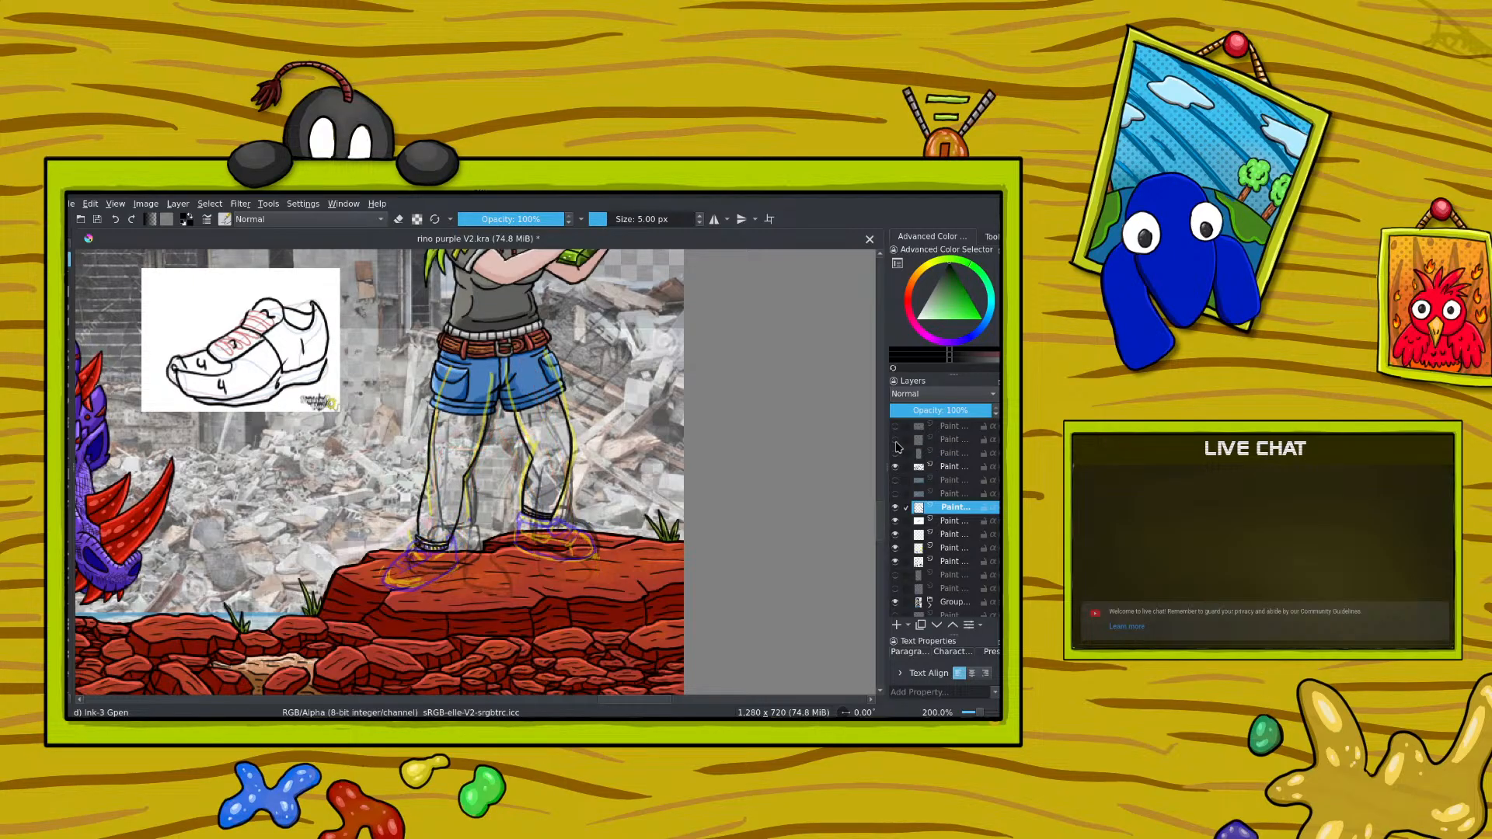
{"action": "left_click", "coordinate": [896, 442]}
{"action": "left_click", "coordinate": [895, 442]}
{"action": "left_click", "coordinate": [895, 563]}
{"action": "left_click", "coordinate": [896, 549]}
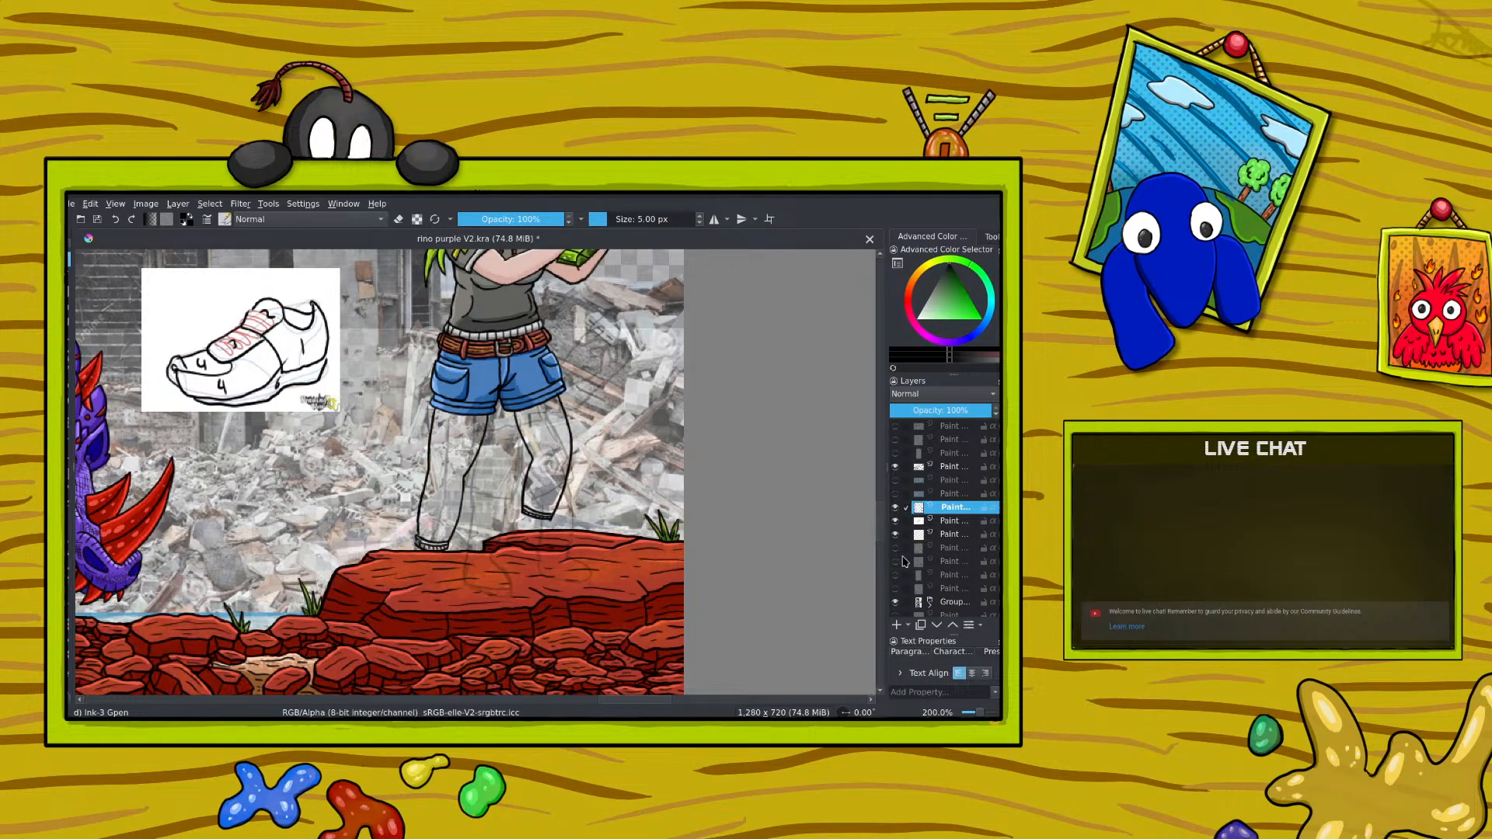
Step: Show both blue shoe layers again and lower their opacity, setting the shoe nearer the rhino to about 52%
{"action": "left_click", "coordinate": [896, 480]}
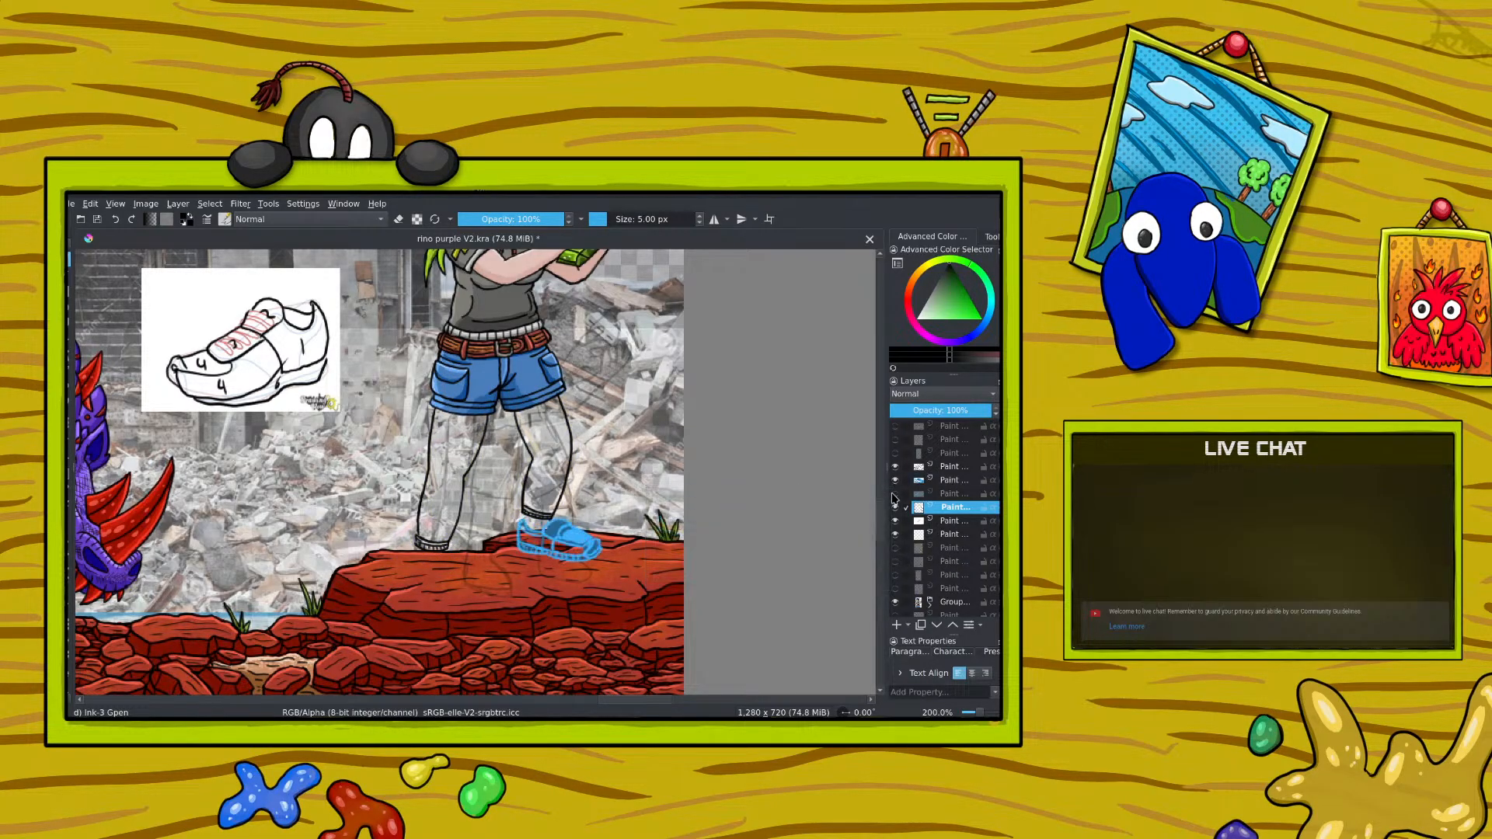
{"action": "left_click", "coordinate": [896, 494]}
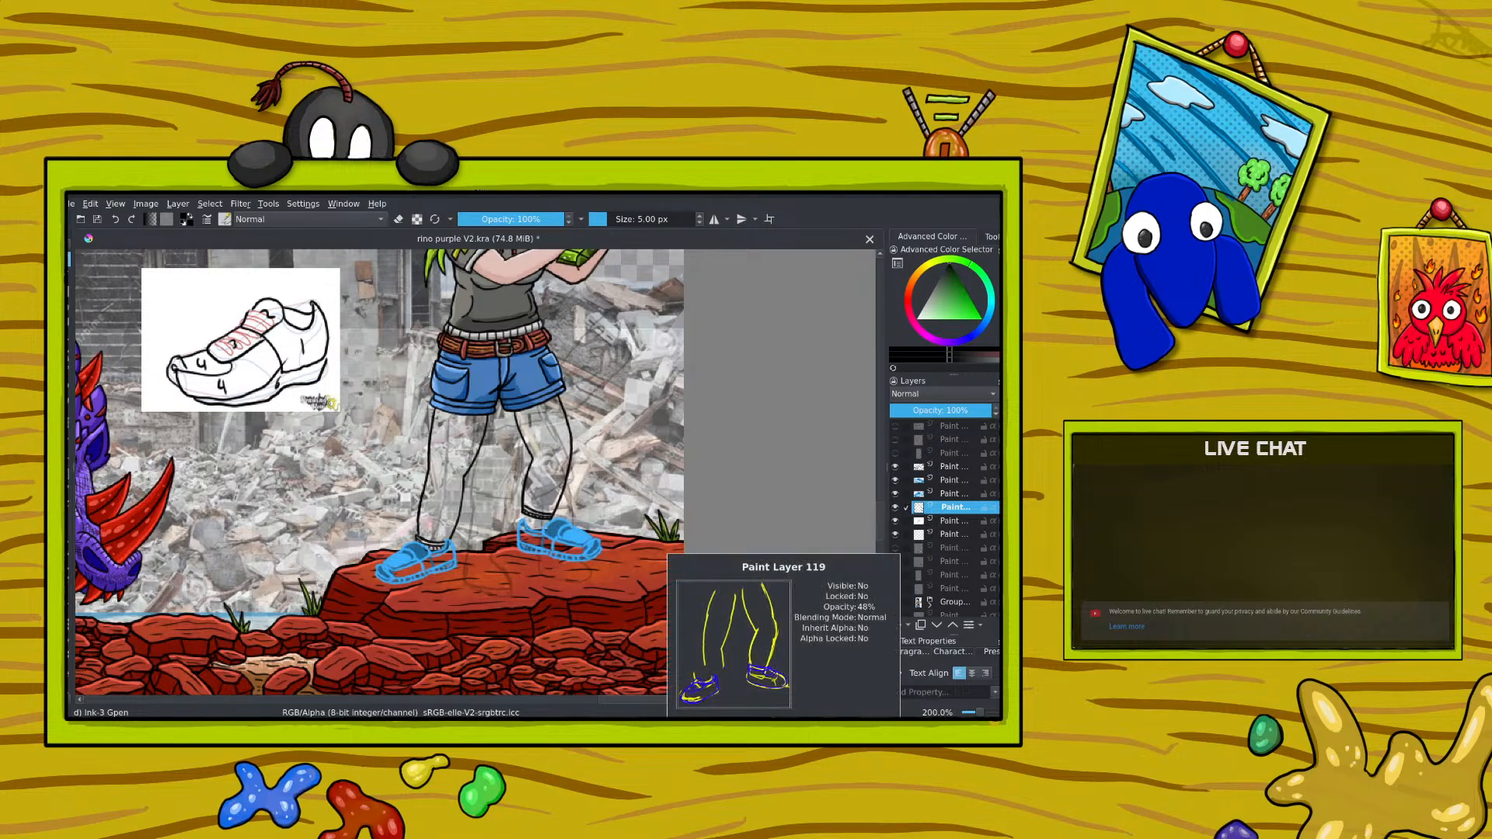
{"action": "left_click", "coordinate": [937, 493]}
{"action": "left_click", "coordinate": [940, 410]}
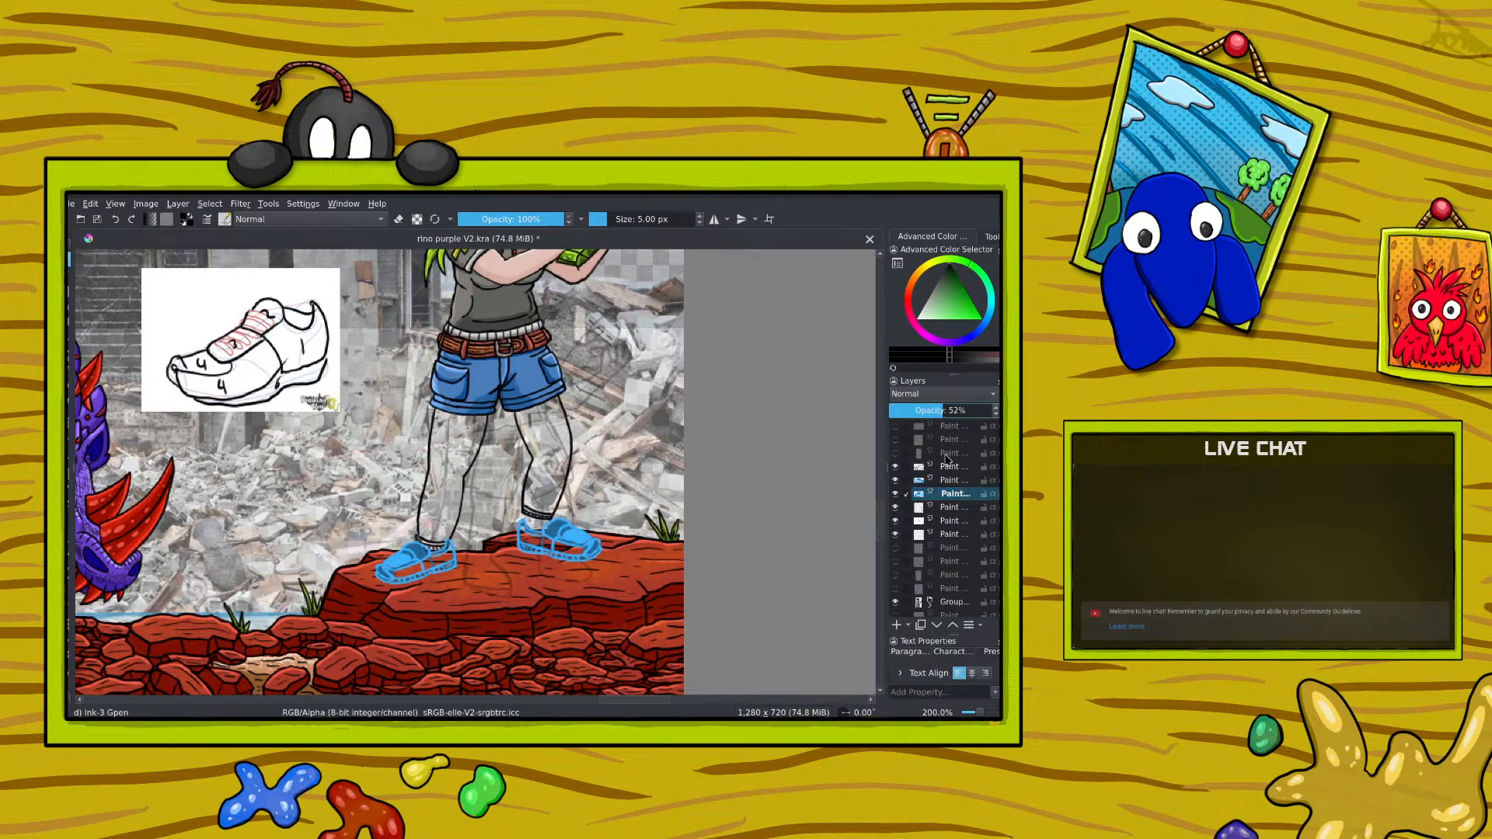
{"action": "left_click", "coordinate": [952, 480]}
{"action": "left_click", "coordinate": [939, 410]}
Step: Add a new paint layer above the shoe layers for inking and save the illustration
{"action": "left_click", "coordinate": [949, 467]}
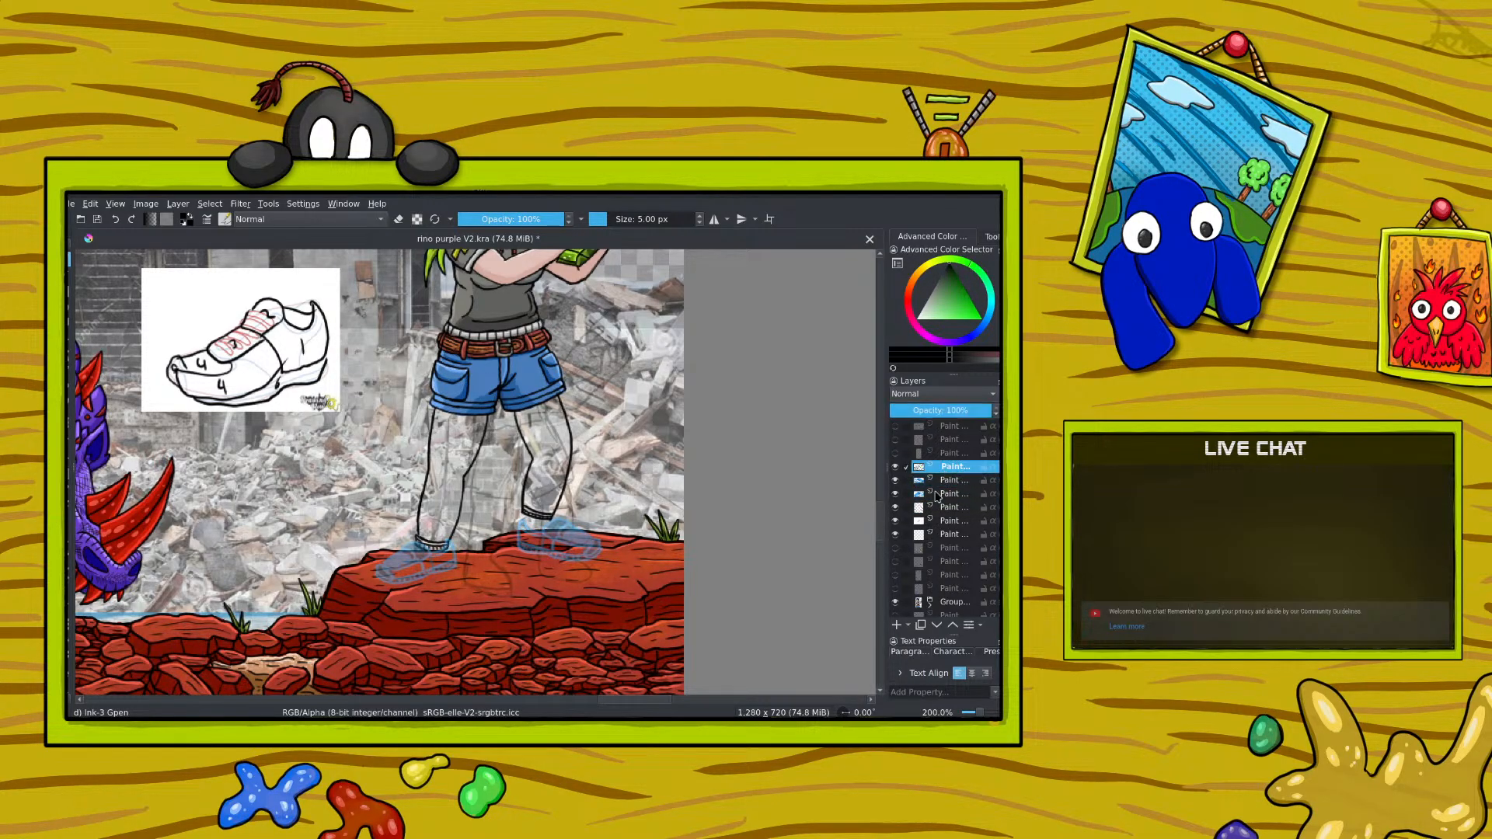
{"action": "left_click", "coordinate": [896, 625]}
{"action": "left_click_drag", "start_coordinate": [980, 713], "coordinate": [981, 713]}
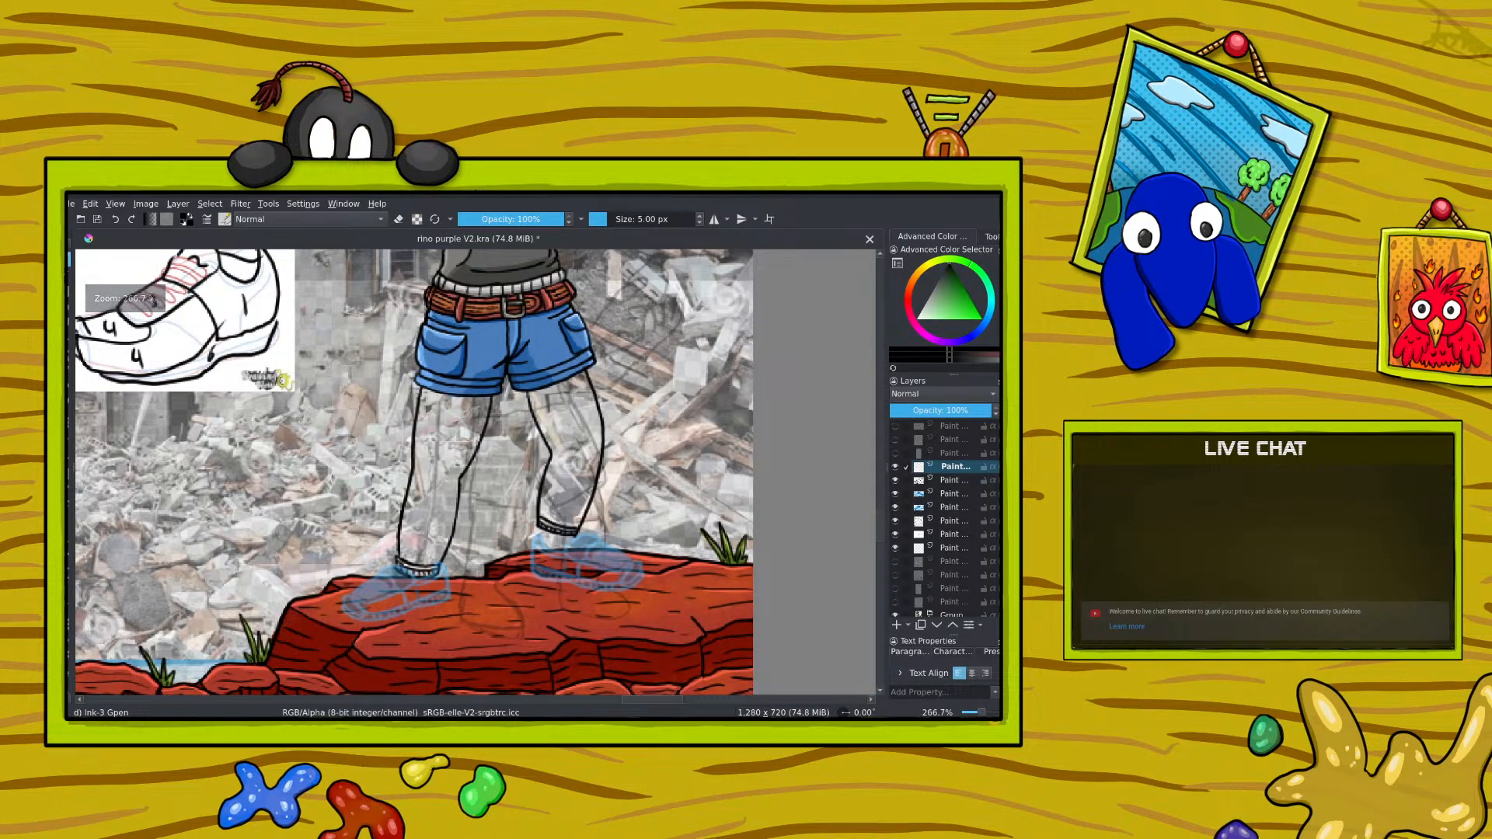
{"action": "key", "text": "ctrl+s"}
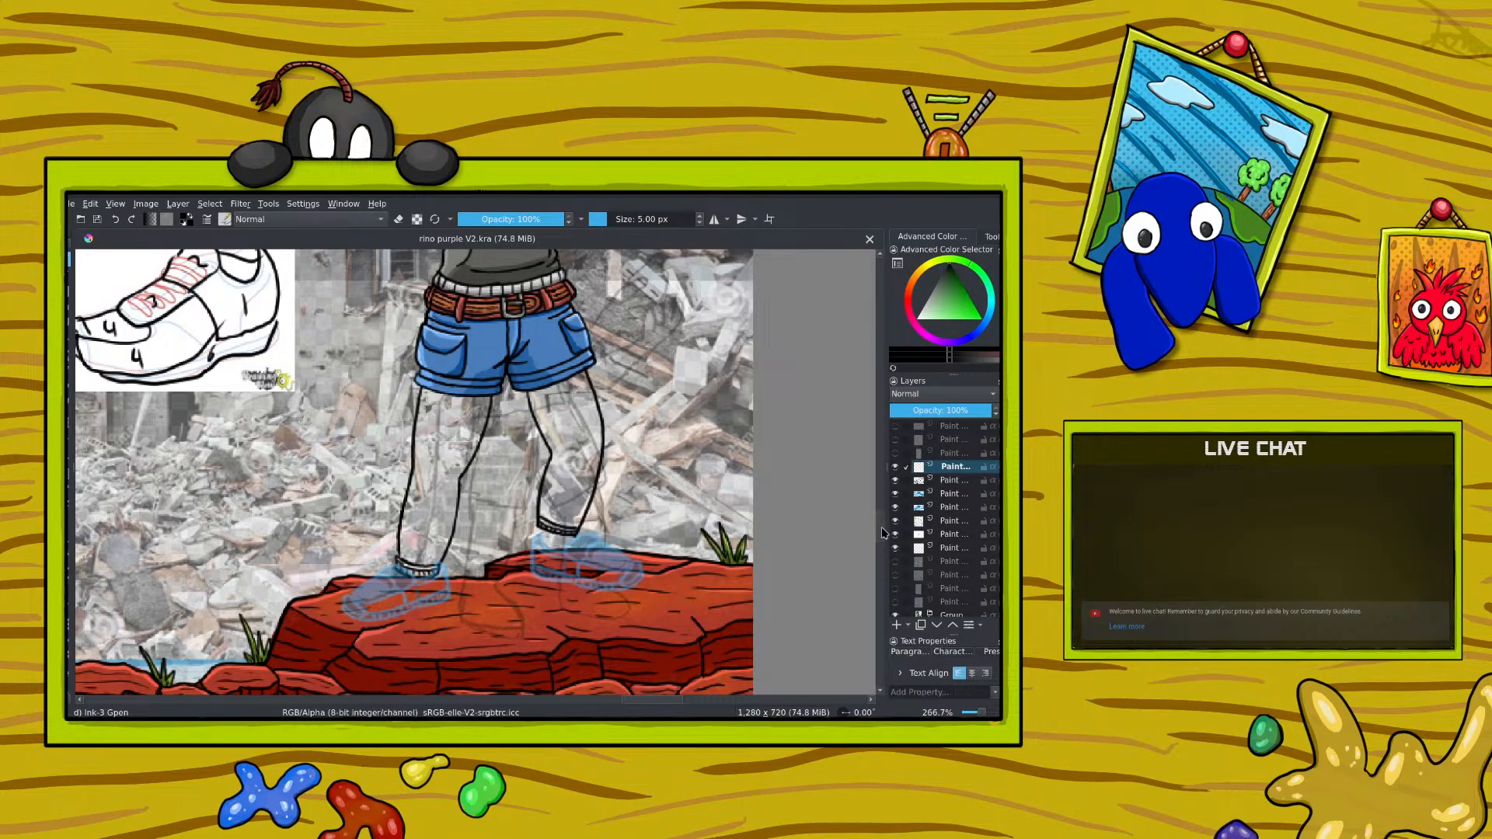
{"action": "left_click_drag", "start_coordinate": [883, 529], "coordinate": [882, 557]}
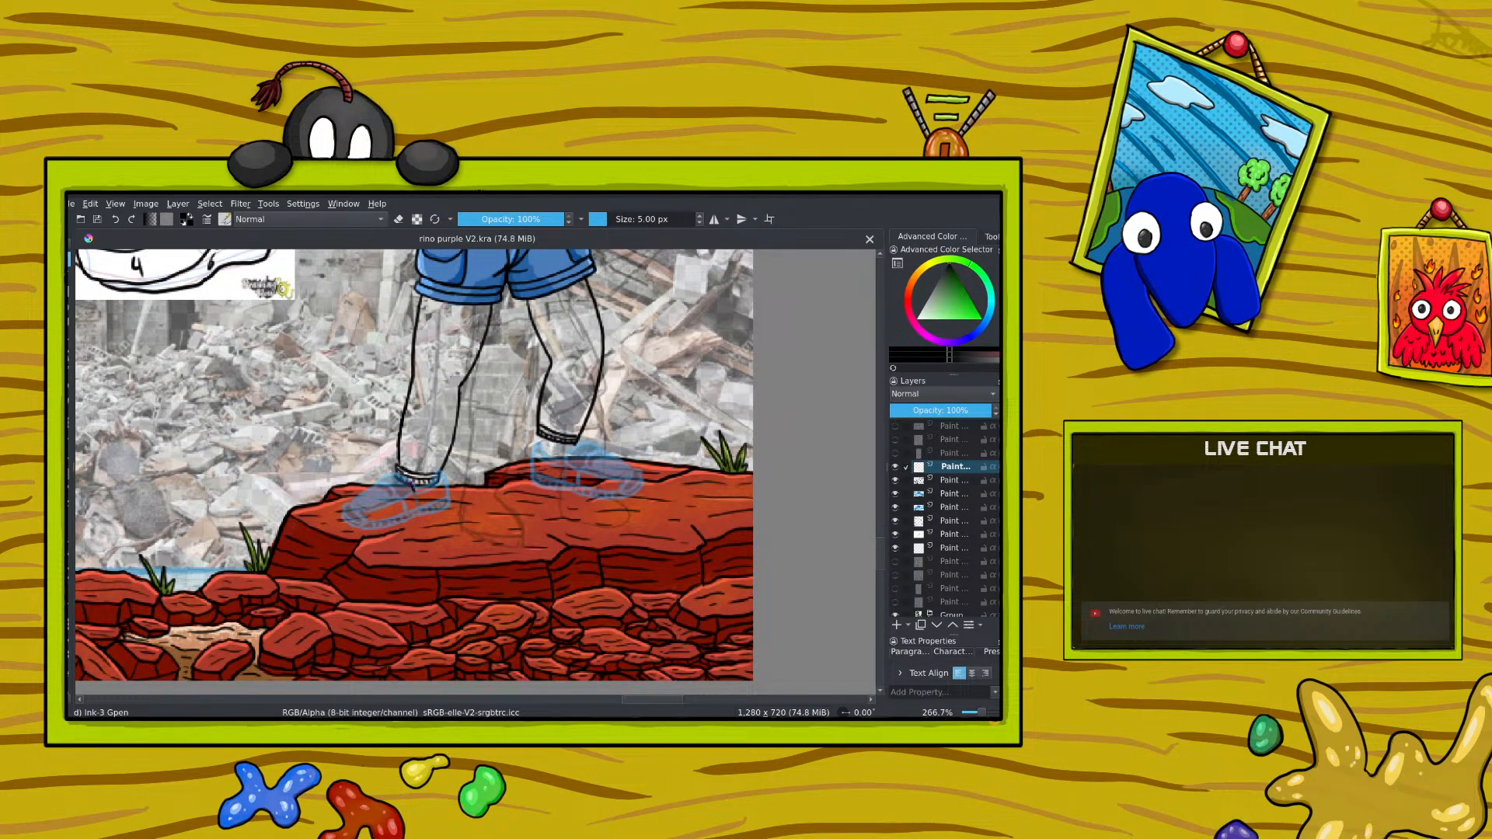
Step: Ink the heel, upper and sole outline of the shoe nearer the rhino in black, undoing one stray stroke
{"action": "left_click_drag", "start_coordinate": [398, 471], "coordinate": [388, 472]}
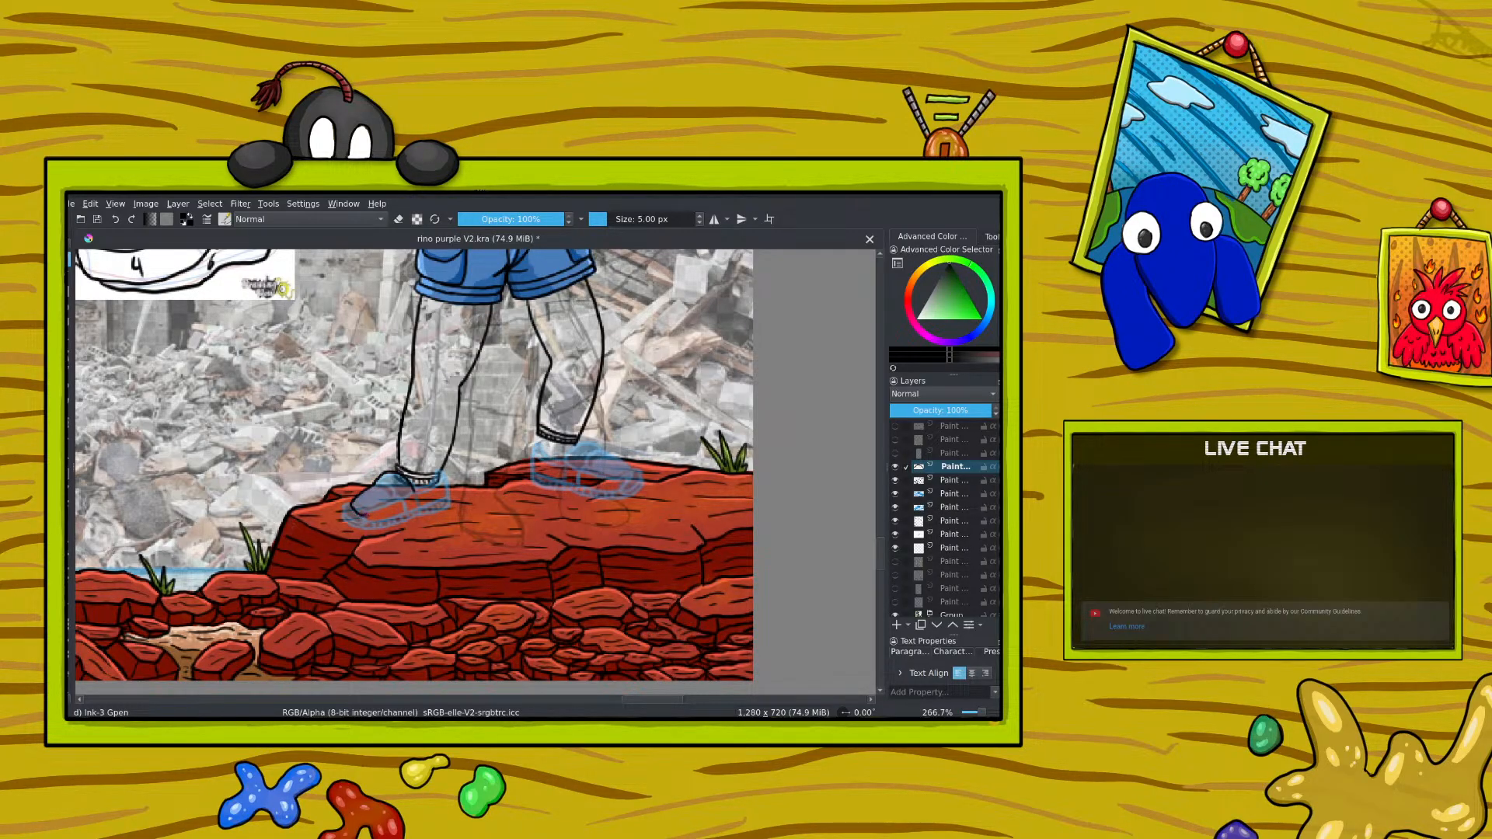
{"action": "left_click_drag", "start_coordinate": [366, 514], "coordinate": [394, 505]}
{"action": "left_click", "coordinate": [115, 221]}
{"action": "left_click_drag", "start_coordinate": [372, 528], "coordinate": [428, 504]}
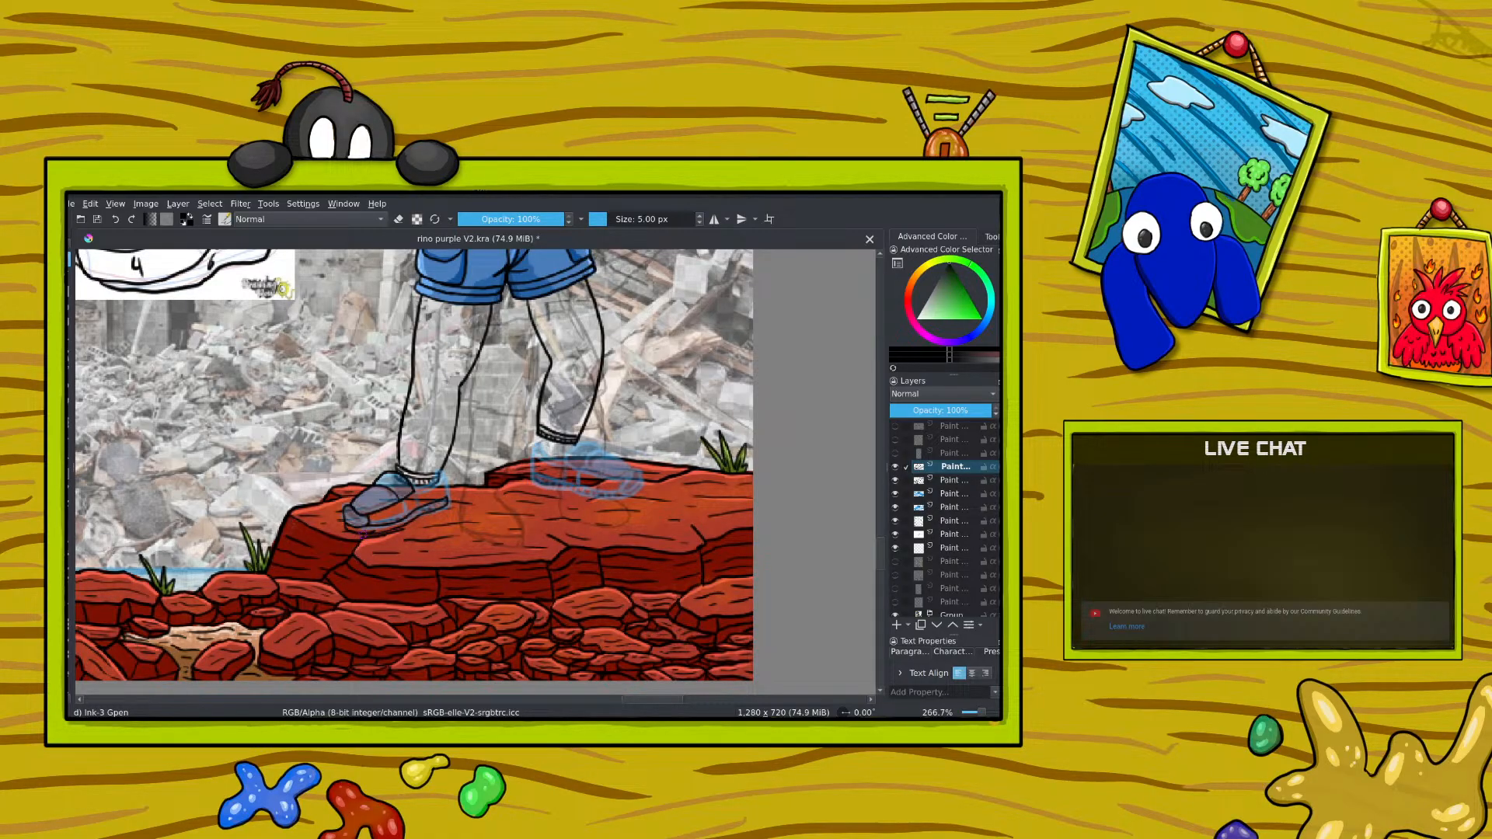
Step: Rotate the canvas to about 84° and try to clean up and redraw the shoe's toe outline
{"action": "right_click", "coordinate": [267, 497]}
{"action": "left_click_drag", "start_coordinate": [270, 389], "coordinate": [355, 451]}
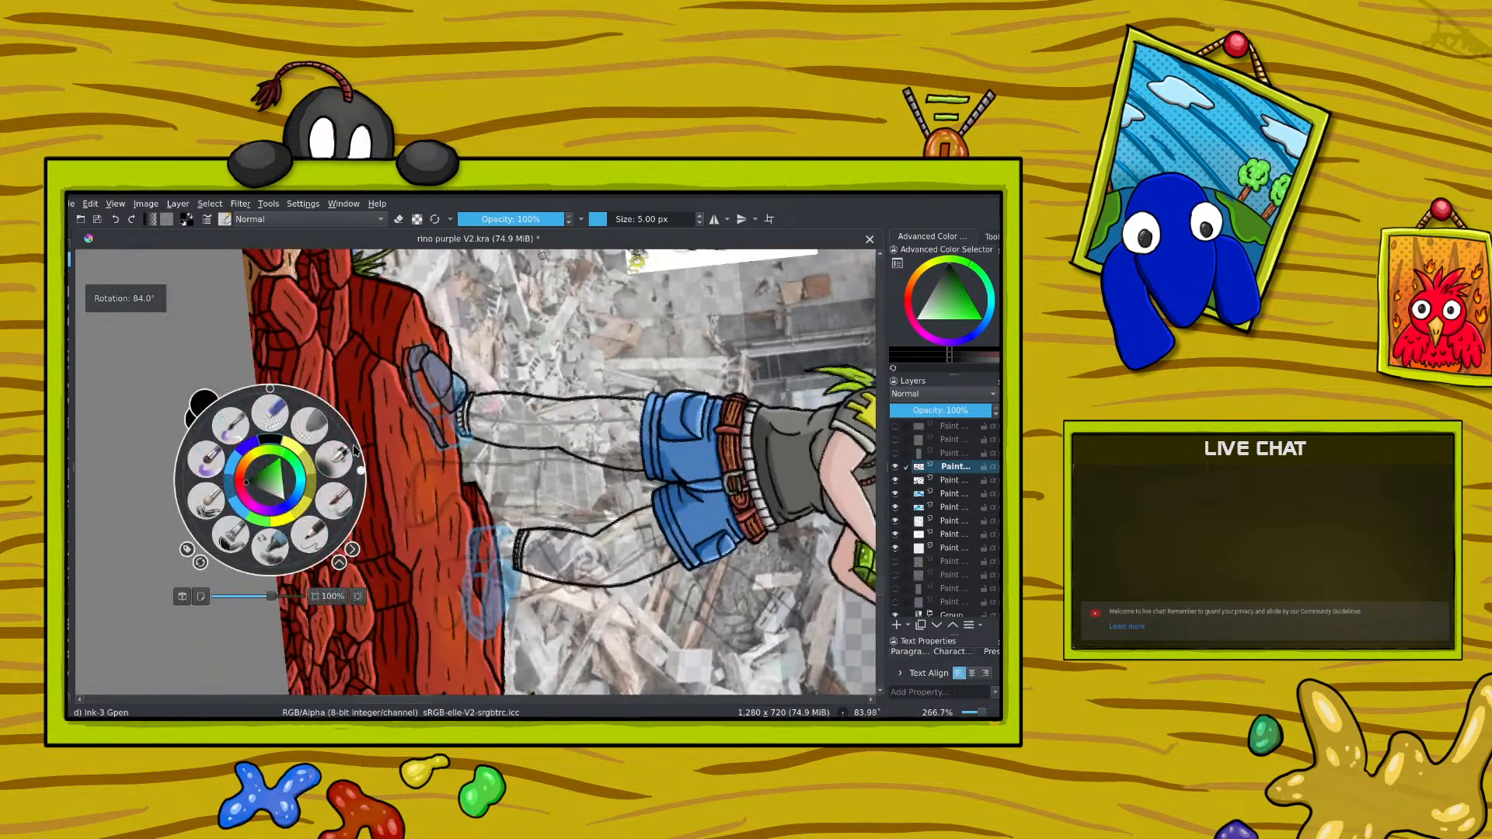
{"action": "key", "text": "e"}
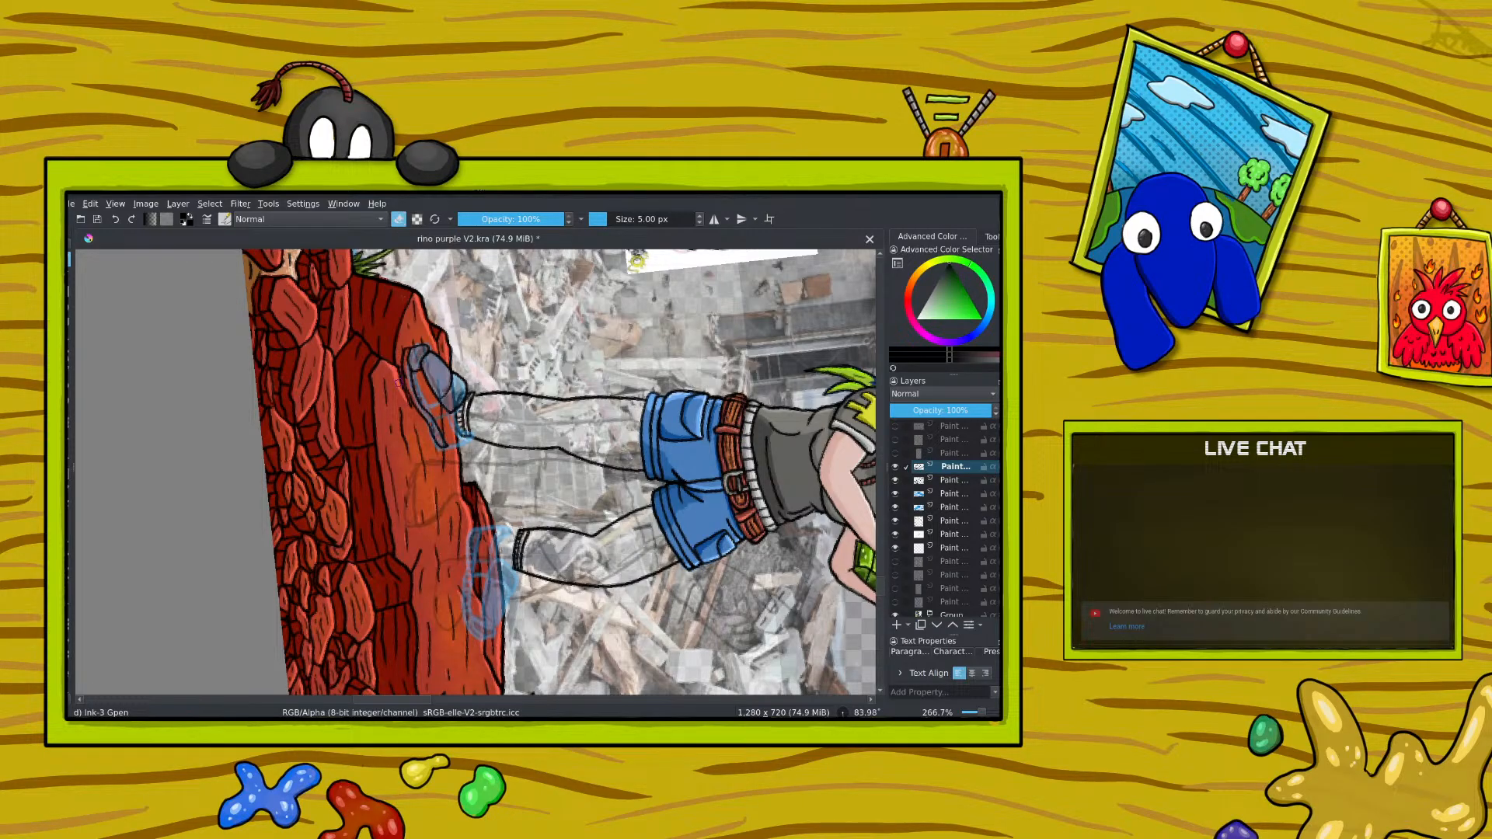
{"action": "left_click_drag", "start_coordinate": [402, 365], "coordinate": [404, 381]}
{"action": "left_click", "coordinate": [396, 220]}
{"action": "left_click_drag", "start_coordinate": [404, 371], "coordinate": [409, 384]}
{"action": "mouse_move", "coordinate": [440, 356]}
{"action": "left_mouse_down"}
{"action": "mouse_move", "coordinate": [444, 373]}
{"action": "mouse_move", "coordinate": [435, 356]}
{"action": "left_mouse_up"}
Step: Try to ink the lace lines across the upper of the shoe nearer the rhino
{"action": "scroll", "coordinate": [884, 536], "scroll_direction": "up", "scroll_amount": 5}
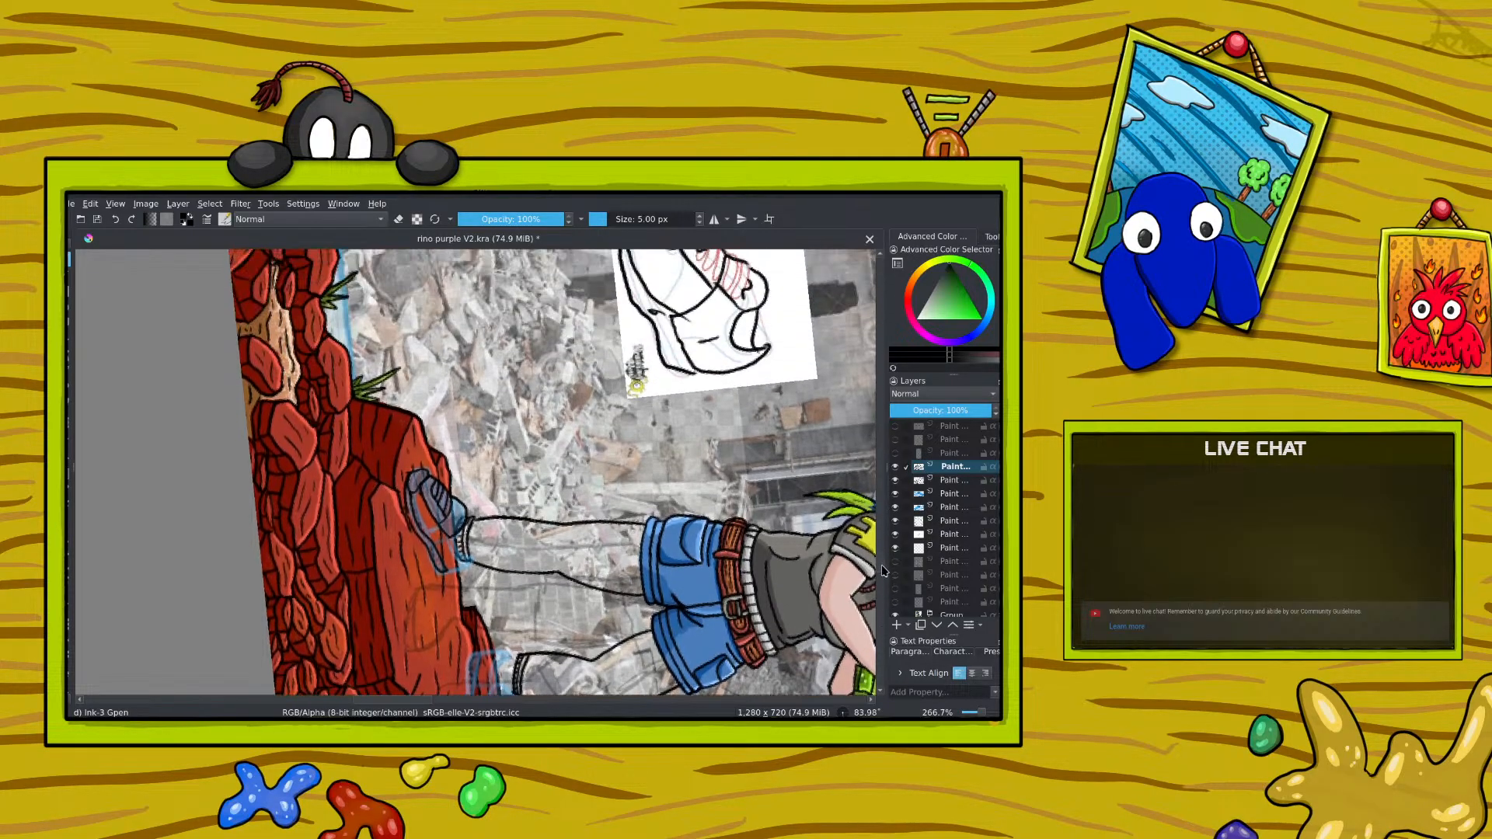
{"action": "scroll", "coordinate": [884, 553], "scroll_direction": "down", "scroll_amount": 4}
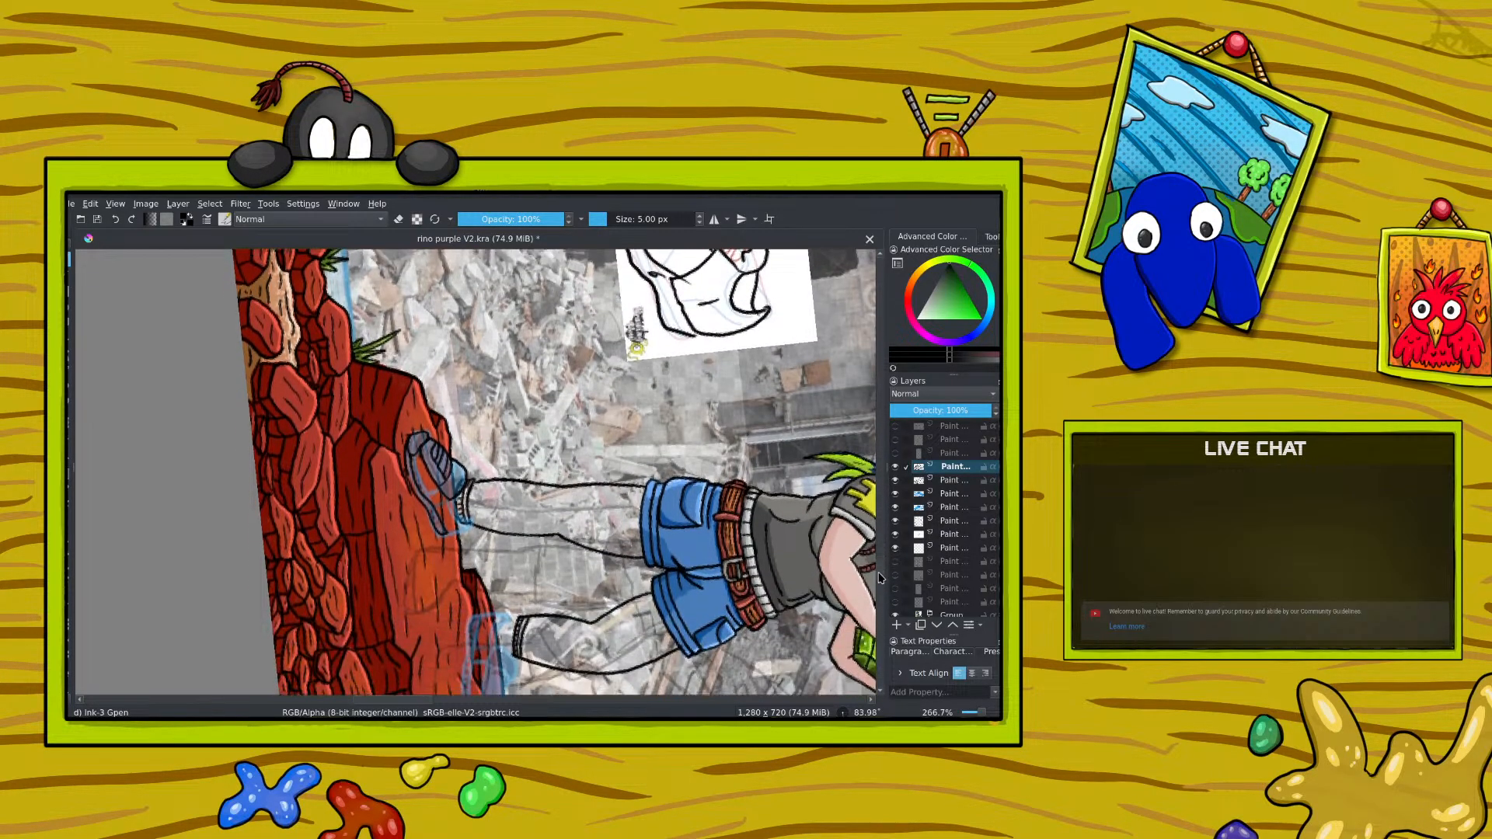
{"action": "left_click_drag", "start_coordinate": [878, 584], "coordinate": [880, 584]}
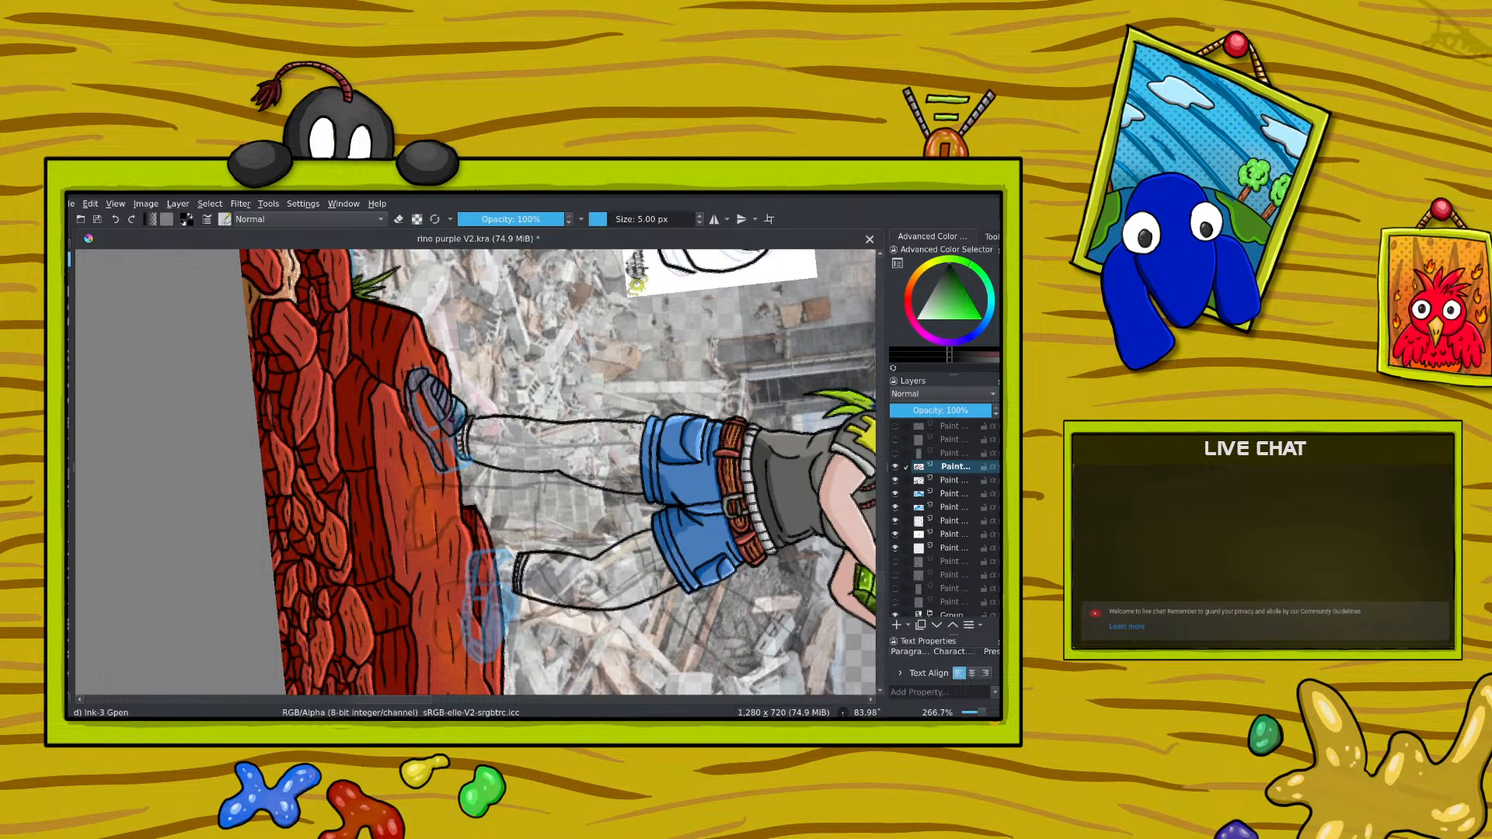
{"action": "left_click_drag", "start_coordinate": [454, 421], "coordinate": [464, 401]}
Step: Rotate the canvas to about -11°, rework the heel line, and erase the inked sole, toe and laces of the shoe
{"action": "right_click", "coordinate": [424, 422]}
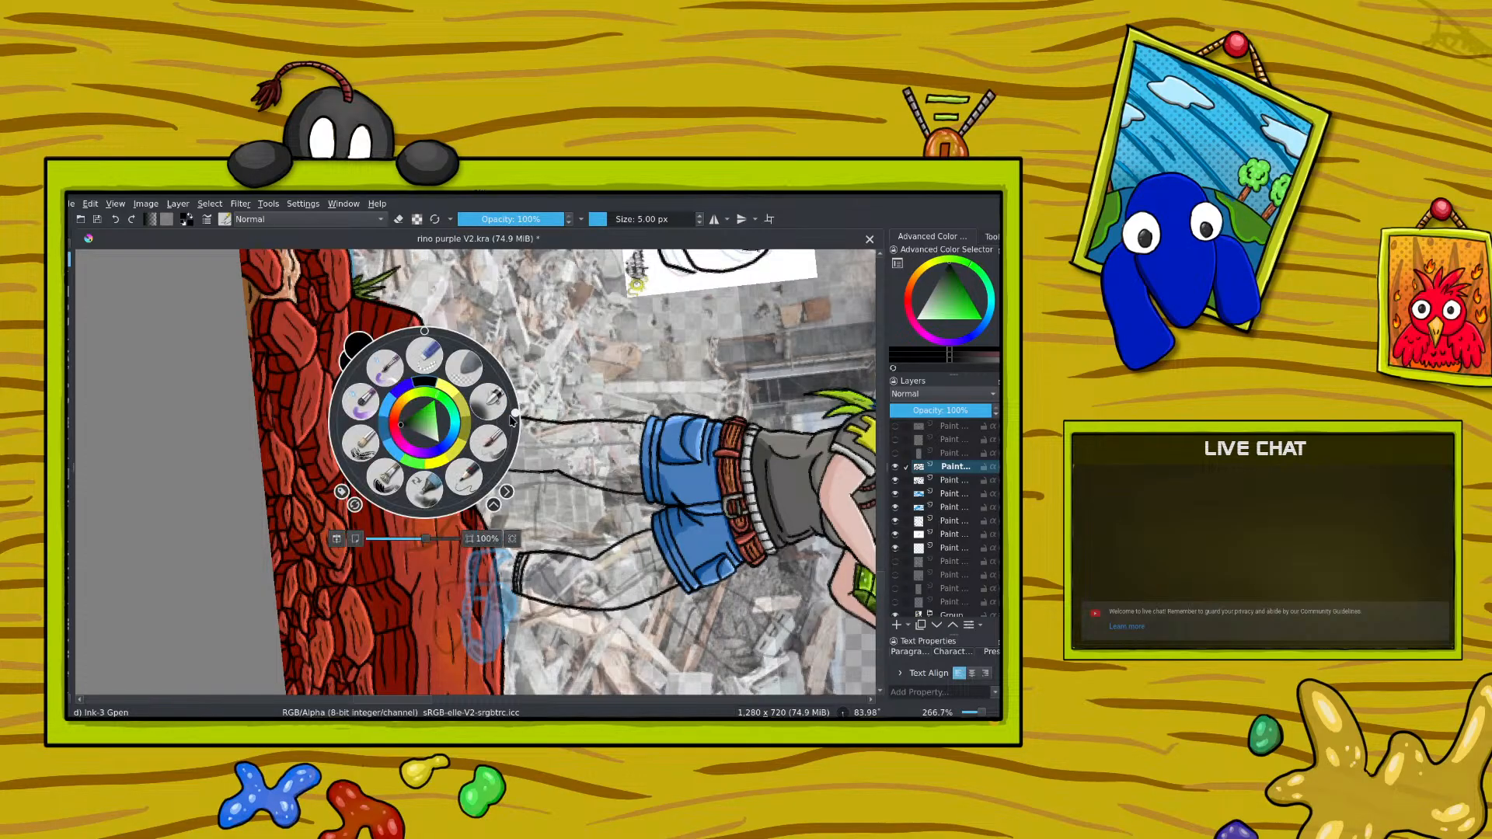
{"action": "left_click_drag", "start_coordinate": [516, 418], "coordinate": [406, 330]}
{"action": "right_click", "coordinate": [406, 330]}
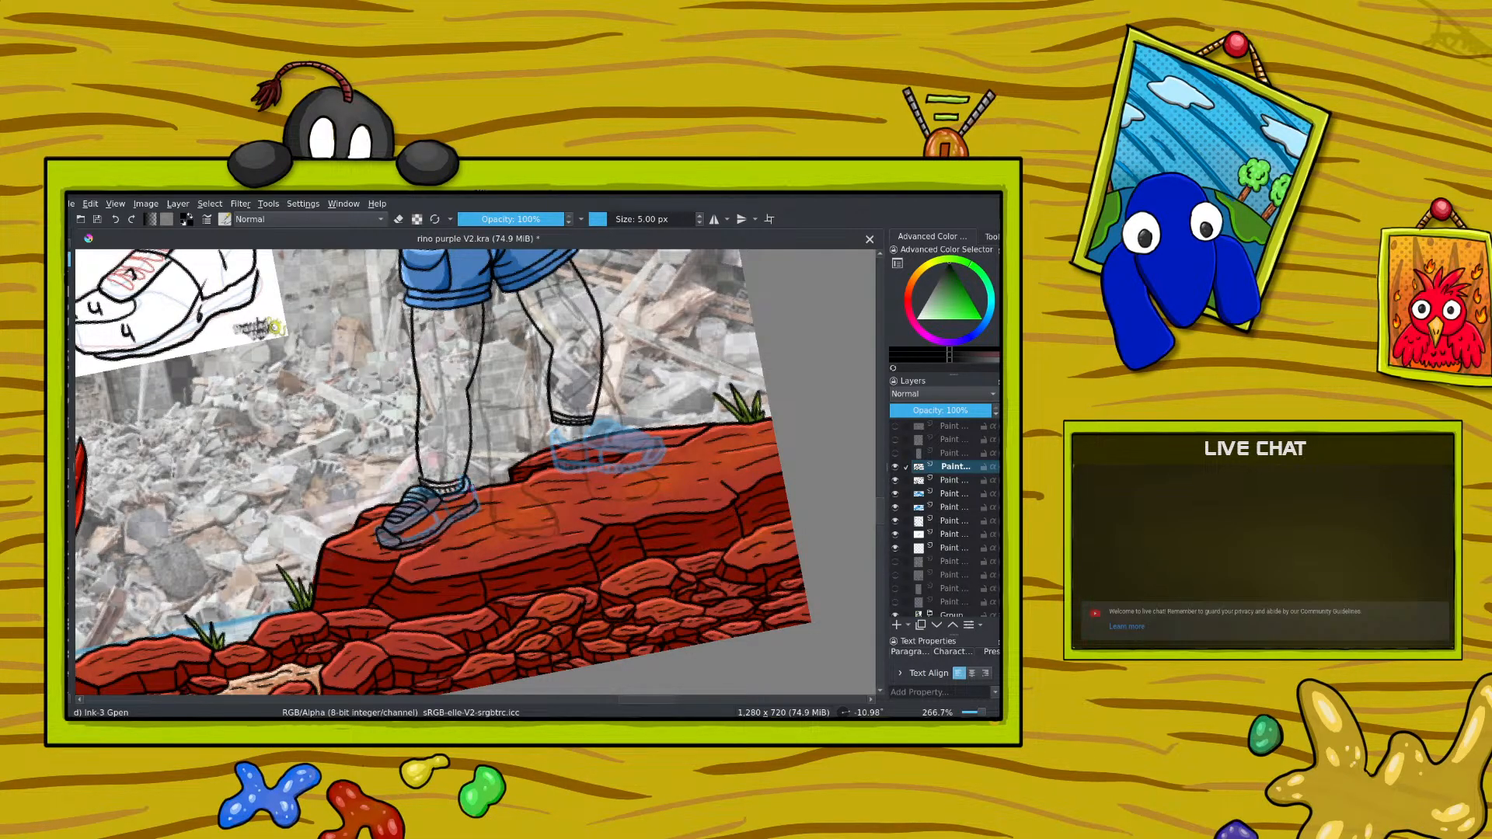
{"action": "left_click_drag", "start_coordinate": [469, 483], "coordinate": [477, 506]}
{"action": "key", "text": "e"}
{"action": "mouse_move", "coordinate": [467, 503]}
{"action": "left_mouse_down"}
{"action": "mouse_move", "coordinate": [466, 523]}
{"action": "mouse_move", "coordinate": [397, 550]}
{"action": "left_mouse_up"}
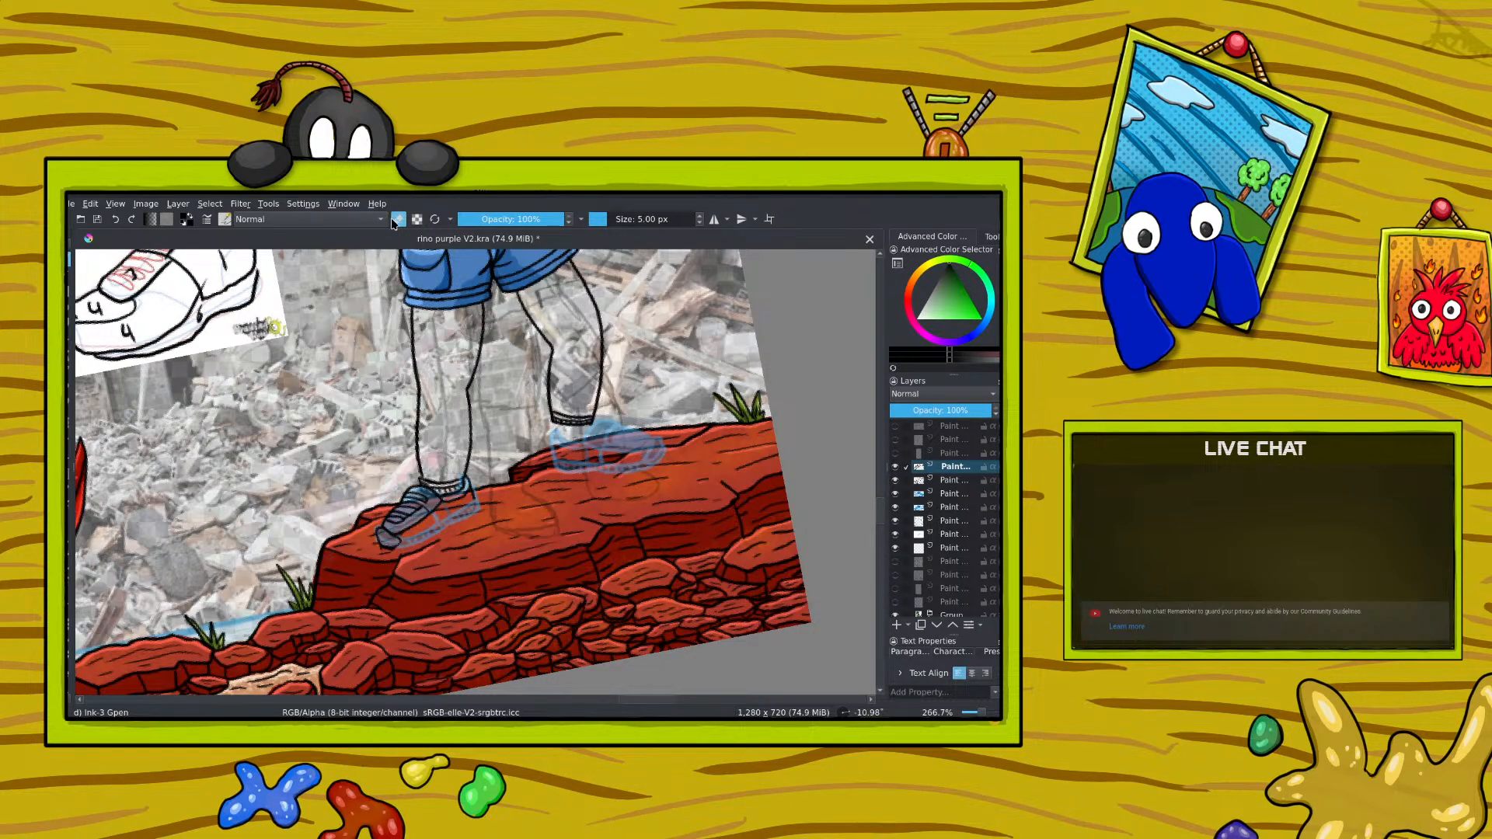
{"action": "key", "text": "e"}
{"action": "key", "text": "e"}
{"action": "mouse_move", "coordinate": [399, 539]}
{"action": "left_mouse_down"}
{"action": "mouse_move", "coordinate": [436, 508]}
{"action": "mouse_move", "coordinate": [403, 520]}
{"action": "mouse_move", "coordinate": [410, 498]}
{"action": "mouse_move", "coordinate": [385, 516]}
{"action": "left_mouse_up"}
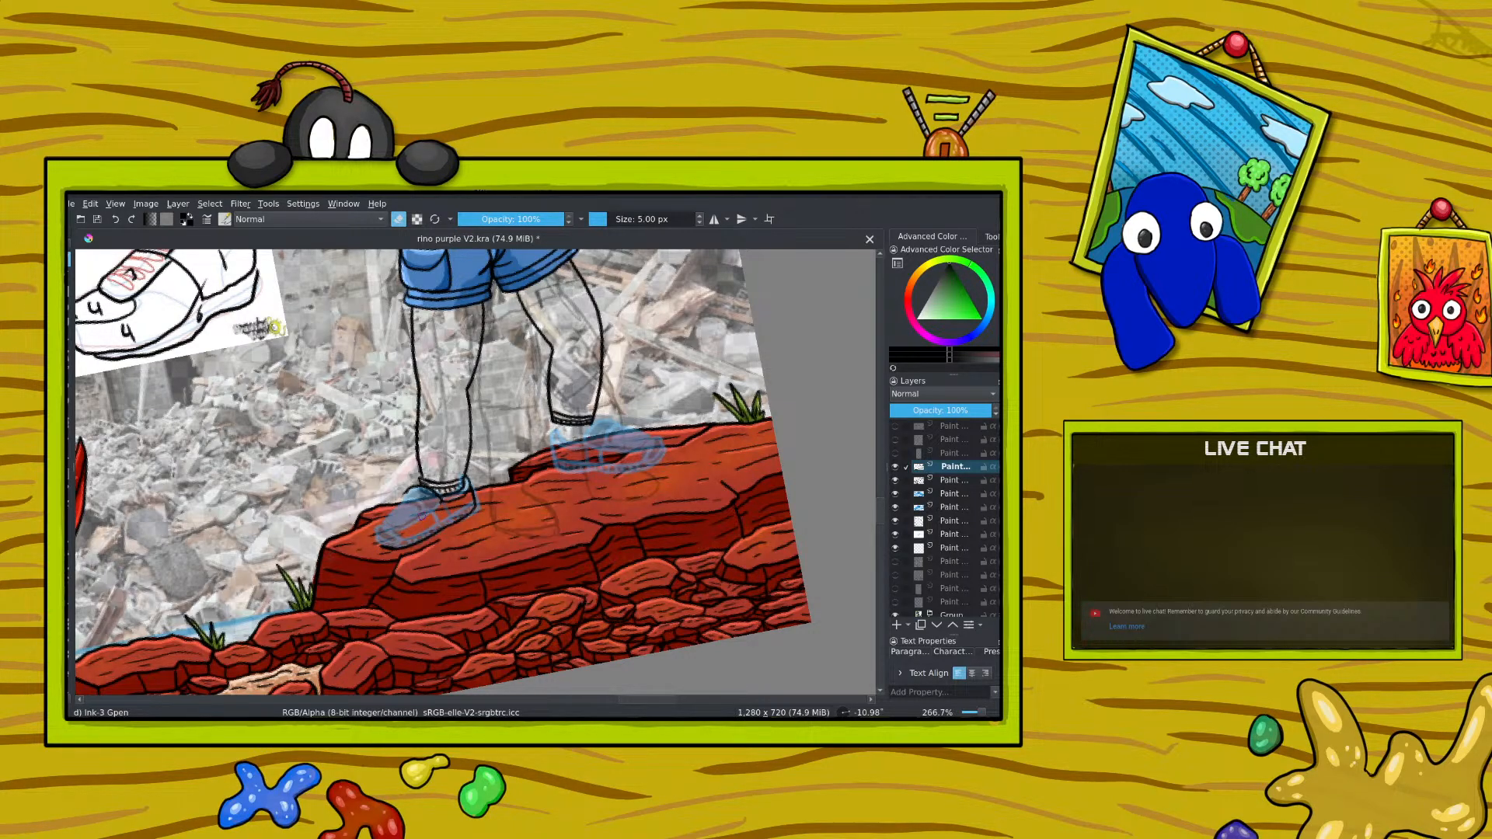
Step: Rotate the canvas to 105° and re-ink the toe and side outline of the shoe nearer the rhino, erasing excess line
{"action": "right_click", "coordinate": [342, 418]}
{"action": "left_click_drag", "start_coordinate": [327, 332], "coordinate": [432, 441]}
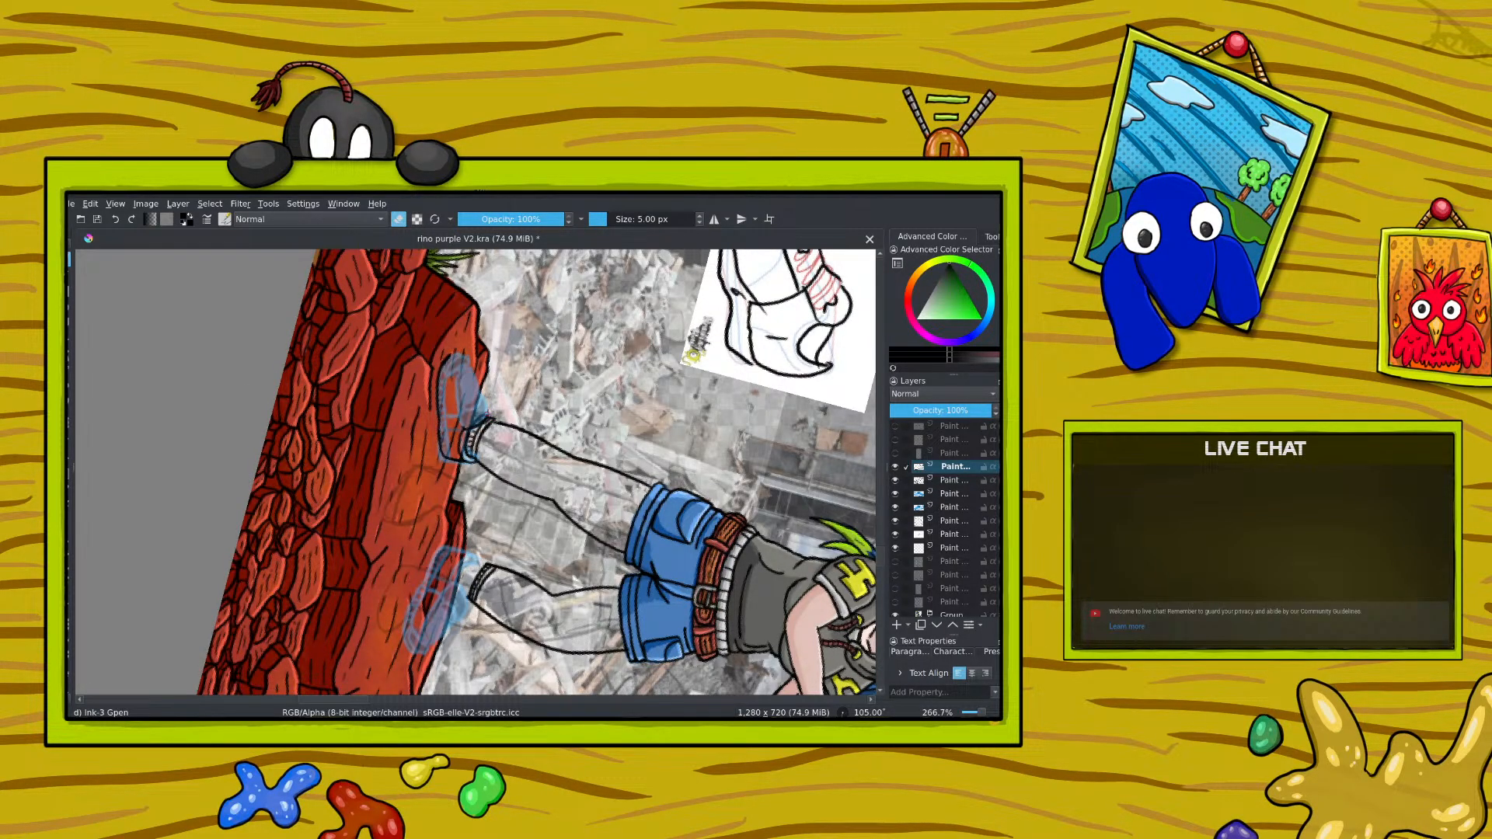
{"action": "key", "text": "e"}
{"action": "left_click_drag", "start_coordinate": [488, 388], "coordinate": [481, 400]}
{"action": "left_click_drag", "start_coordinate": [443, 393], "coordinate": [436, 405]}
{"action": "key", "text": "e"}
{"action": "left_click_drag", "start_coordinate": [445, 358], "coordinate": [434, 415]}
{"action": "left_click_drag", "start_coordinate": [453, 359], "coordinate": [441, 371]}
Step: Rotate the canvas to about -50° and ink the shoe's upper edge around the sock cuff
{"action": "right_click", "coordinate": [394, 390]}
{"action": "left_click_drag", "start_coordinate": [481, 413], "coordinate": [345, 349]}
{"action": "right_click", "coordinate": [346, 352]}
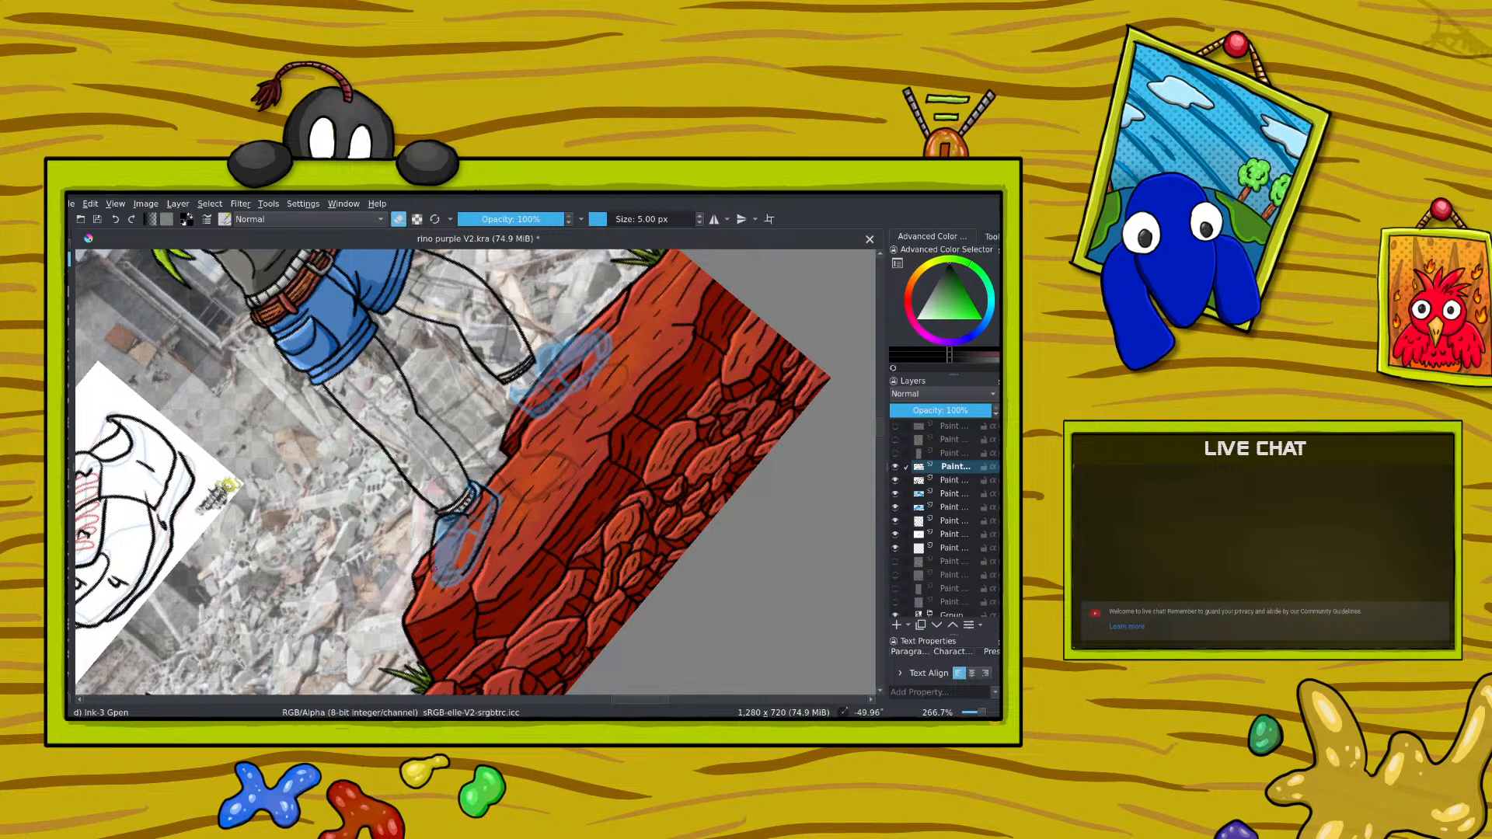
{"action": "left_click", "coordinate": [398, 219]}
{"action": "left_click_drag", "start_coordinate": [437, 514], "coordinate": [449, 508]}
{"action": "left_click", "coordinate": [399, 219]}
{"action": "left_click", "coordinate": [399, 220]}
Step: Undo the last stroke on the shoe and lower the red rock group layer's opacity to 47%
{"action": "left_click_drag", "start_coordinate": [641, 701], "coordinate": [624, 705]}
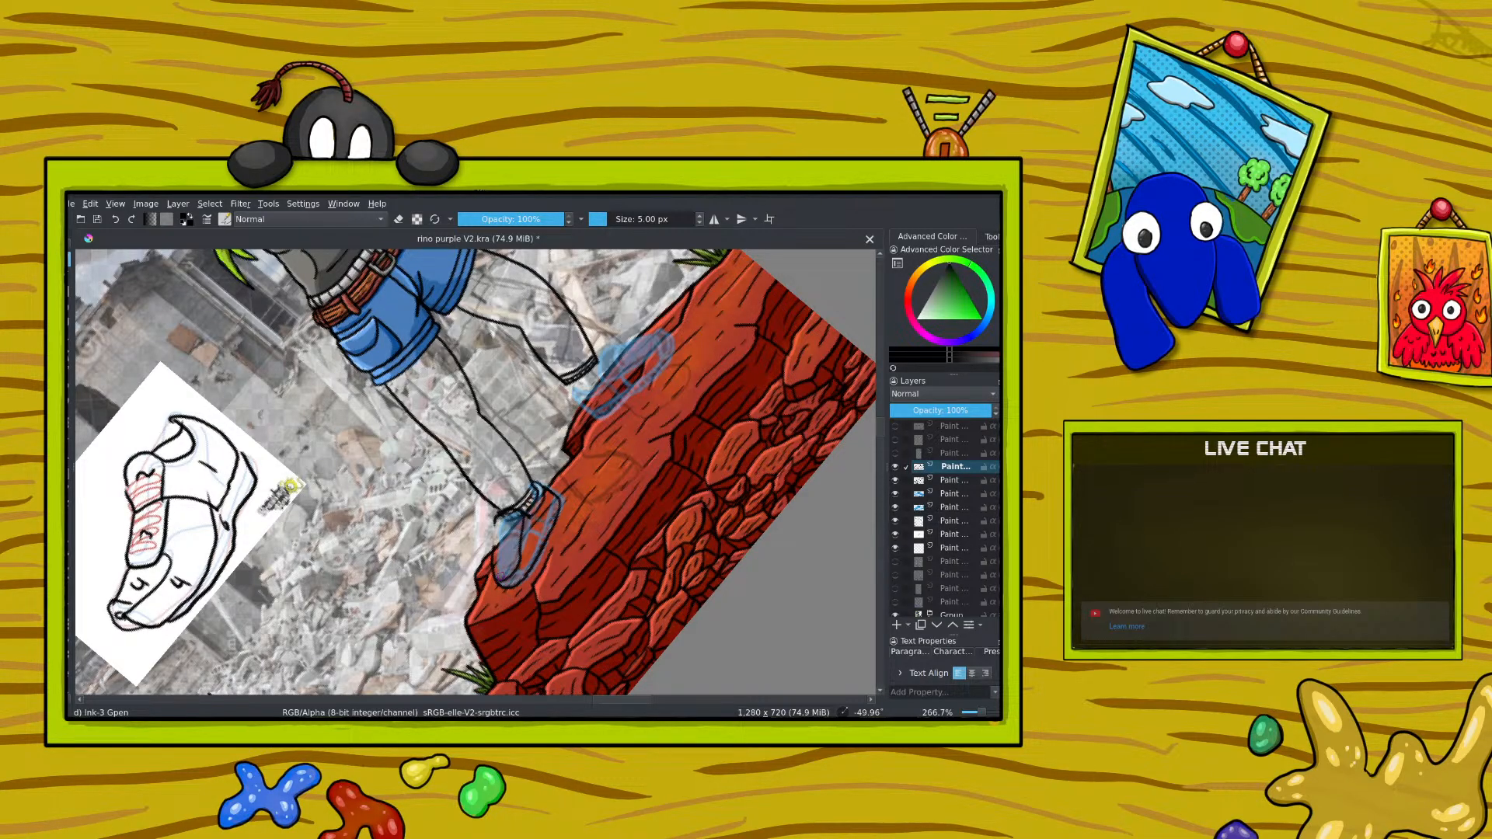
{"action": "left_click", "coordinate": [116, 220]}
{"action": "left_click", "coordinate": [399, 219]}
{"action": "scroll", "coordinate": [944, 517], "scroll_direction": "down", "scroll_amount": 5}
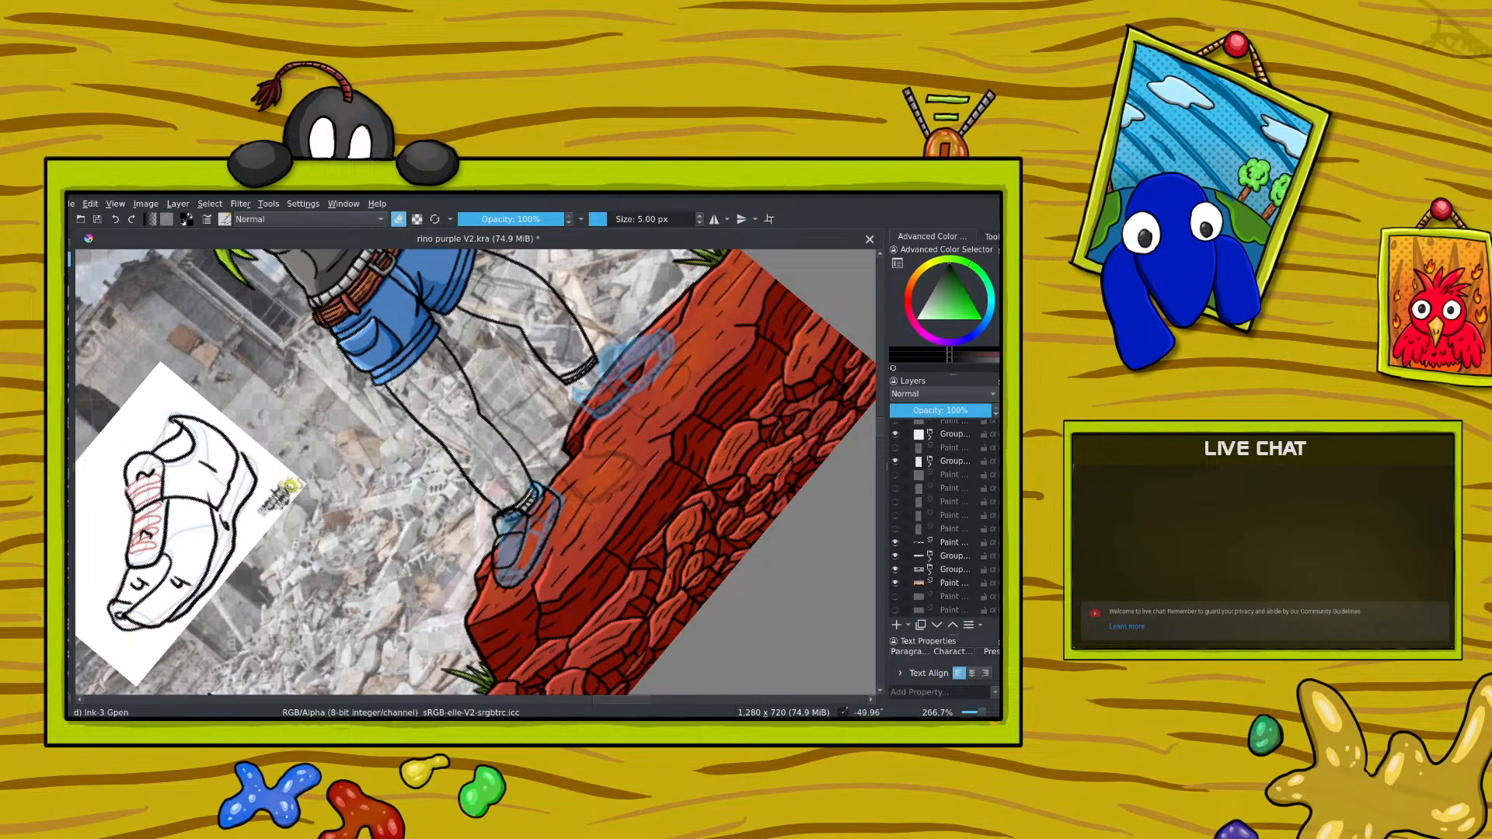
{"action": "scroll", "coordinate": [944, 516], "scroll_direction": "up", "scroll_amount": 5}
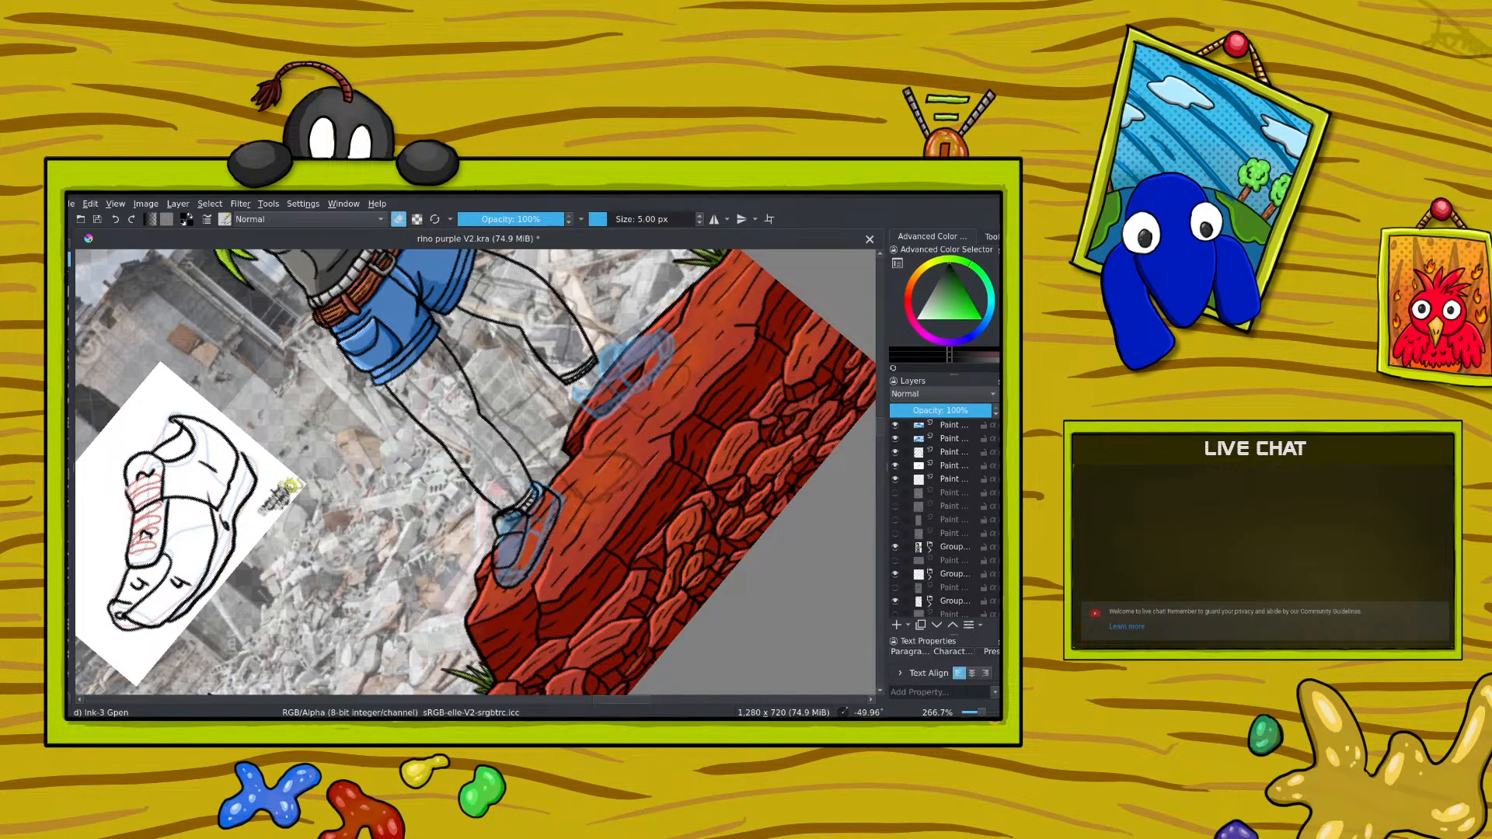
{"action": "scroll", "coordinate": [944, 517], "scroll_direction": "down", "scroll_amount": 5}
{"action": "left_click", "coordinate": [947, 502]}
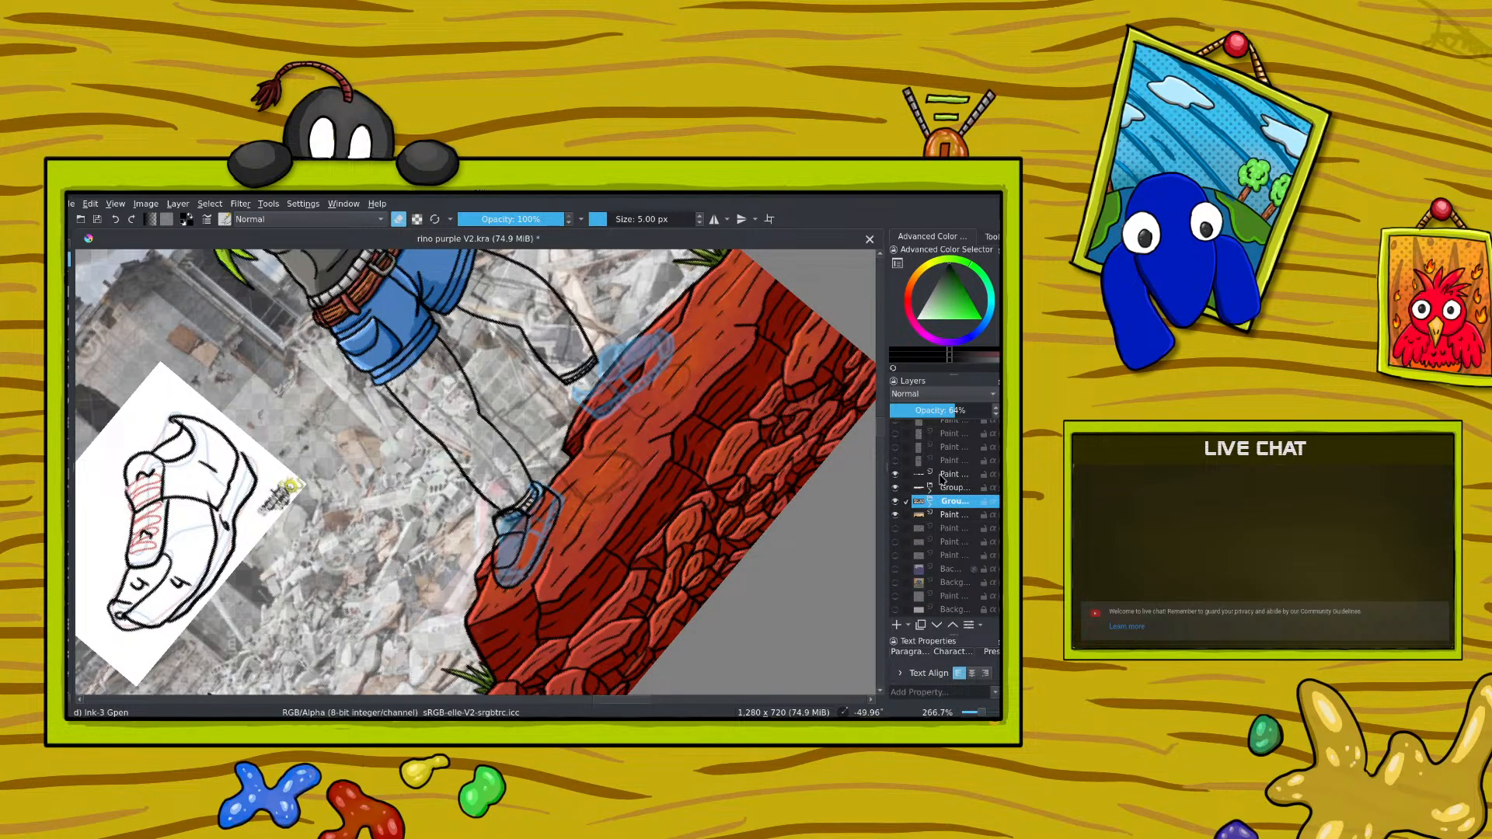
{"action": "left_click", "coordinate": [942, 477]}
{"action": "left_click", "coordinate": [944, 488]}
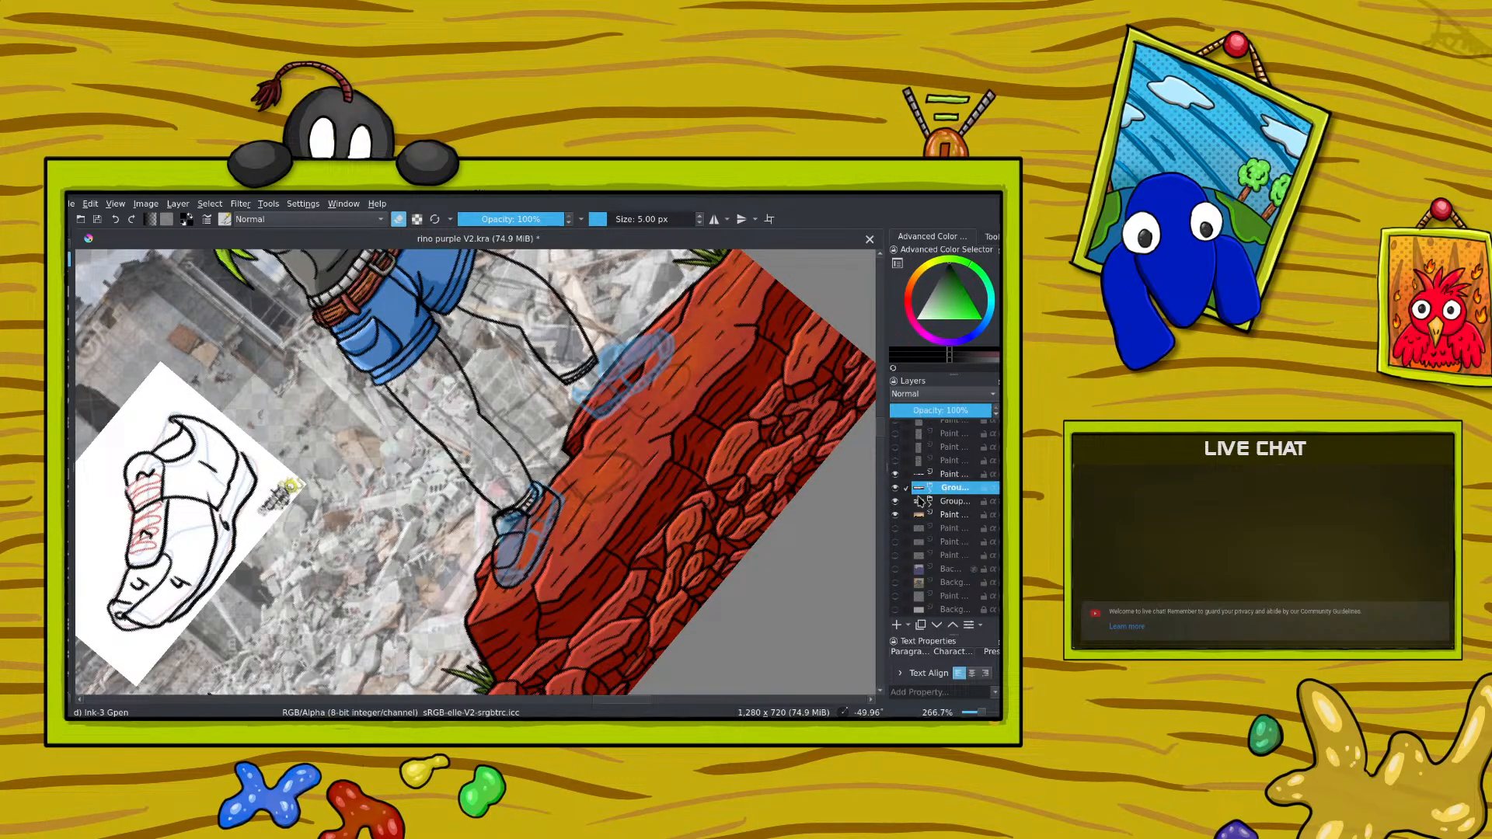
{"action": "left_click", "coordinate": [938, 407]}
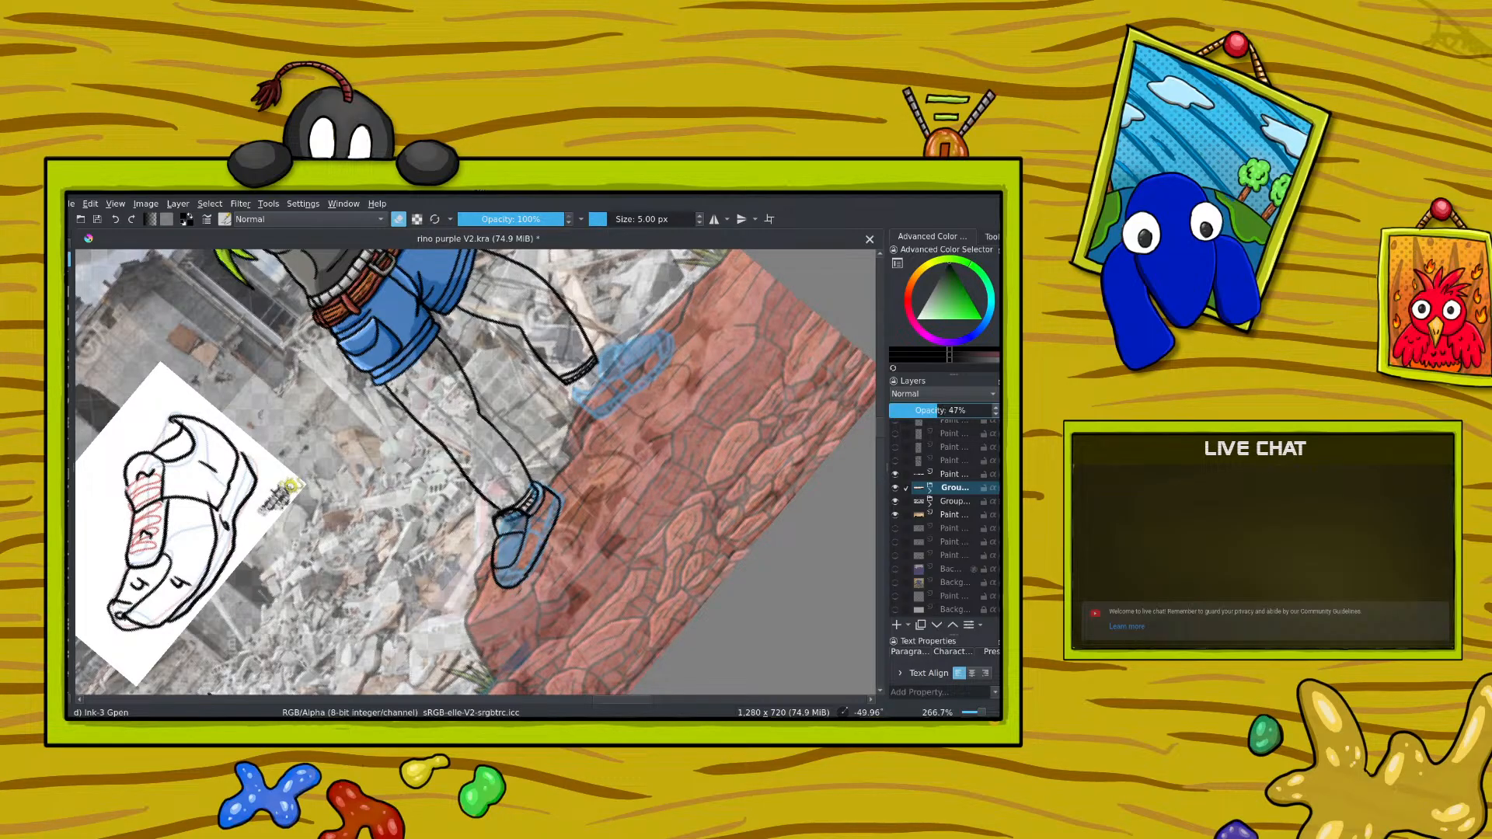
Step: Reselect the shoe ink layer and toggle its visibility to compare the inking with the blue sketch
{"action": "scroll", "coordinate": [914, 425], "scroll_direction": "down", "scroll_amount": 5}
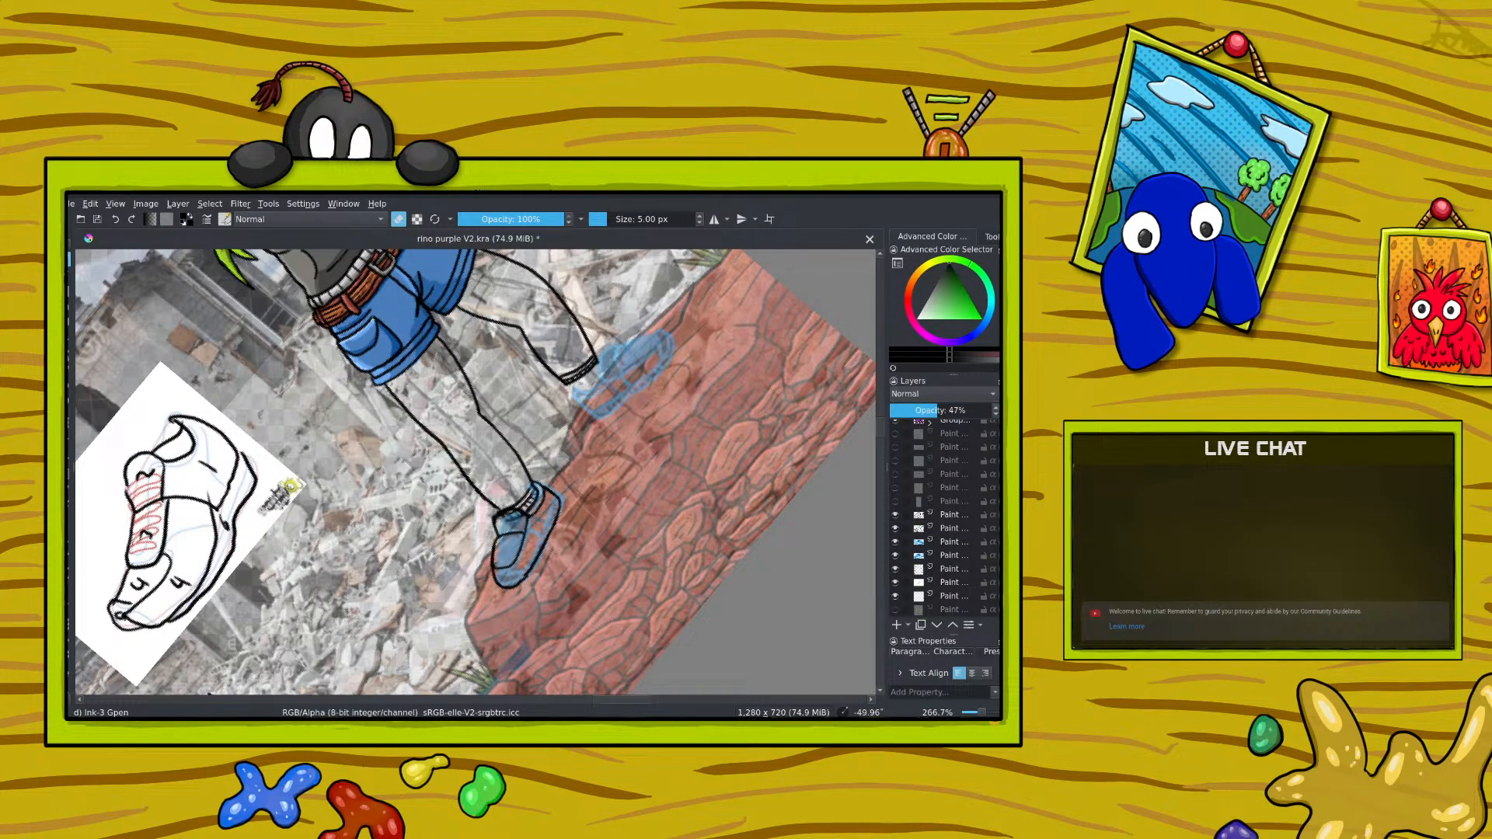
{"action": "left_click", "coordinate": [937, 518]}
{"action": "left_click", "coordinate": [896, 516]}
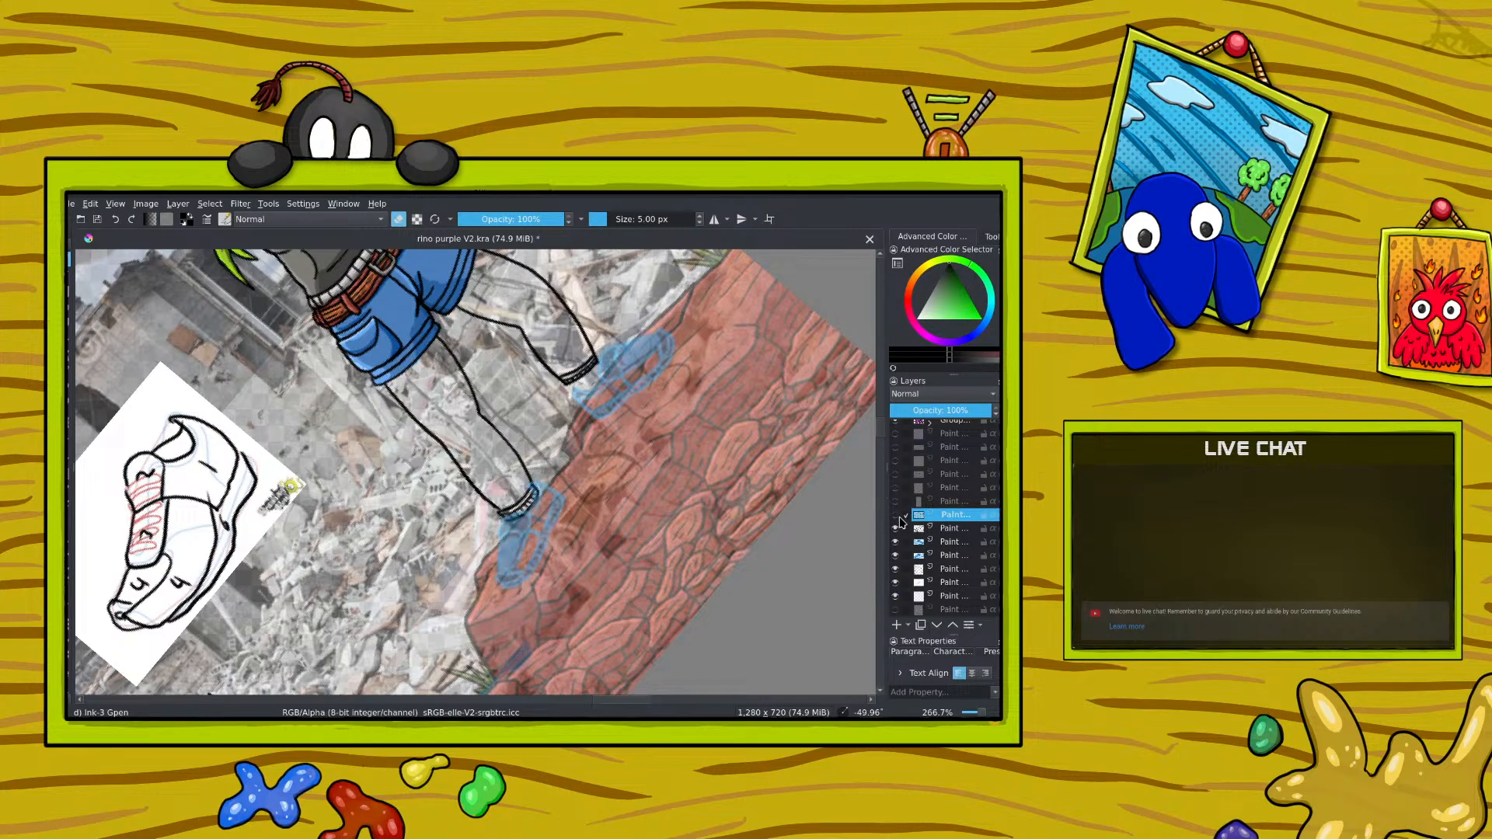
{"action": "left_click", "coordinate": [895, 516]}
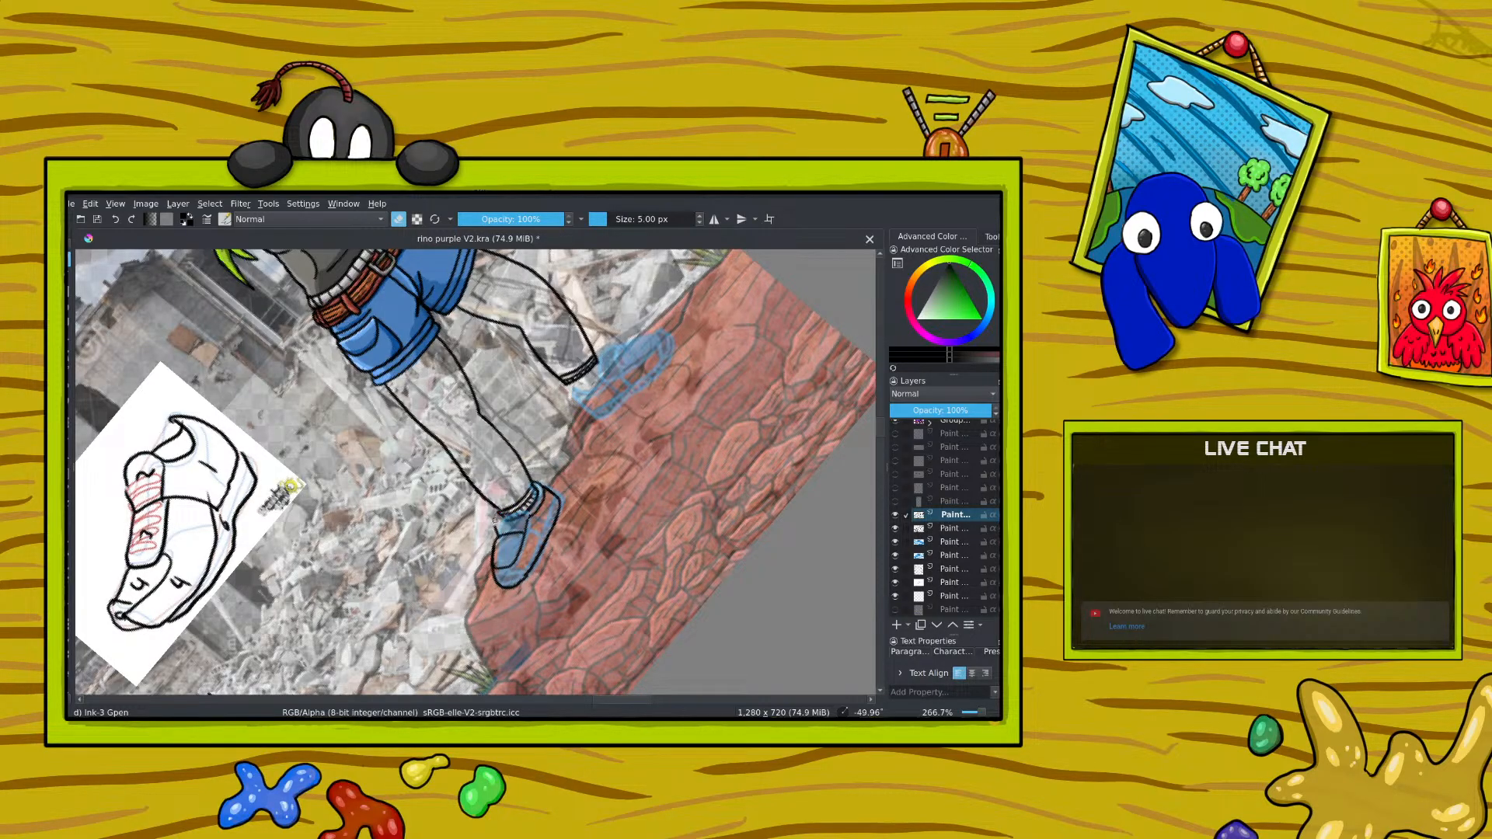
Step: Rotate the canvas to about -19.5° and refine the ink lines of the shoe nearer the rhino
{"action": "left_click", "coordinate": [397, 220]}
{"action": "right_click", "coordinate": [389, 404]}
{"action": "left_click", "coordinate": [324, 346]}
{"action": "left_click_drag", "start_coordinate": [324, 342], "coordinate": [360, 321]}
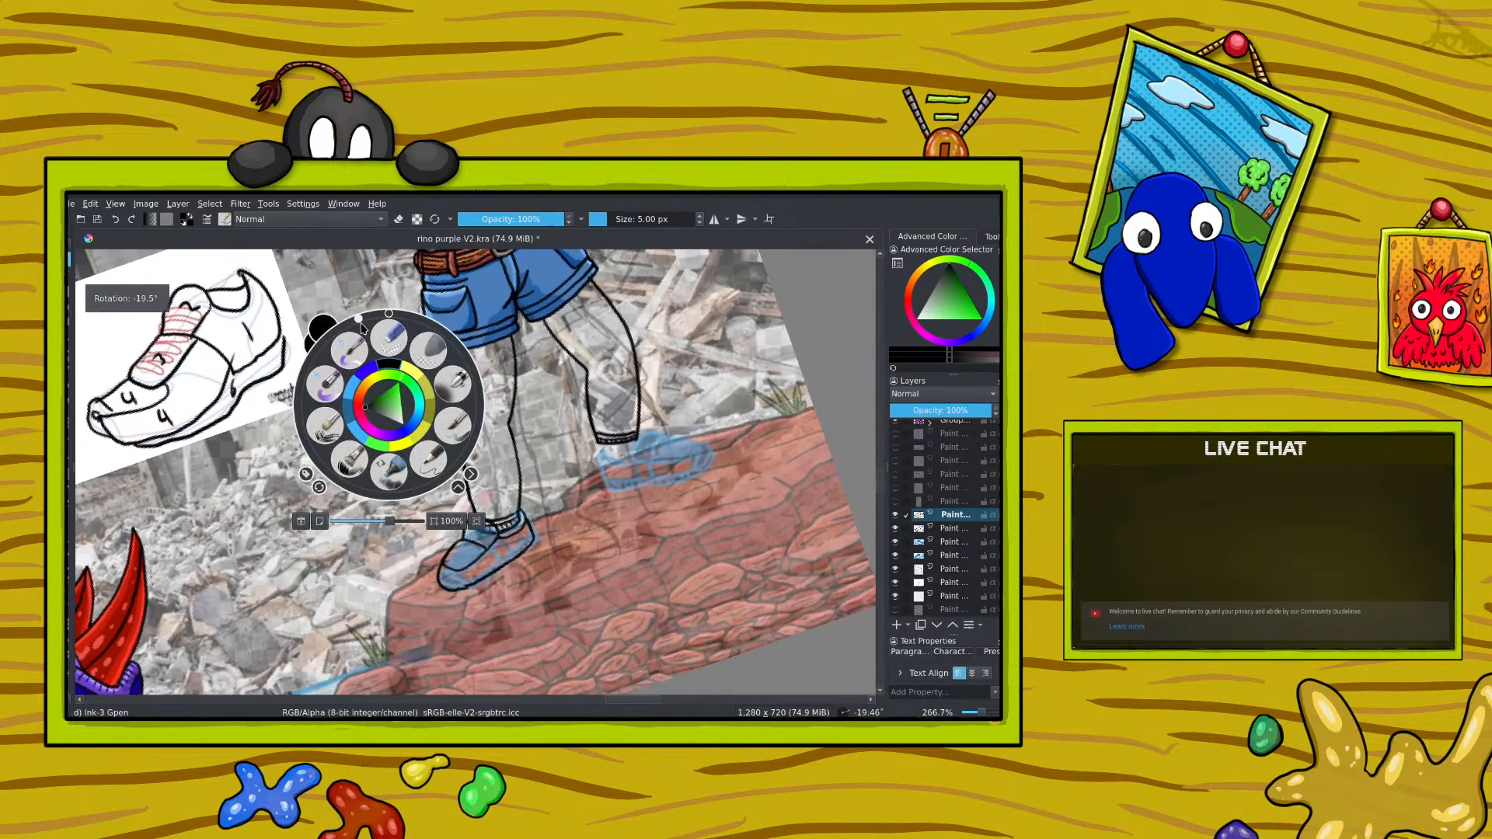
{"action": "right_click", "coordinate": [360, 322]}
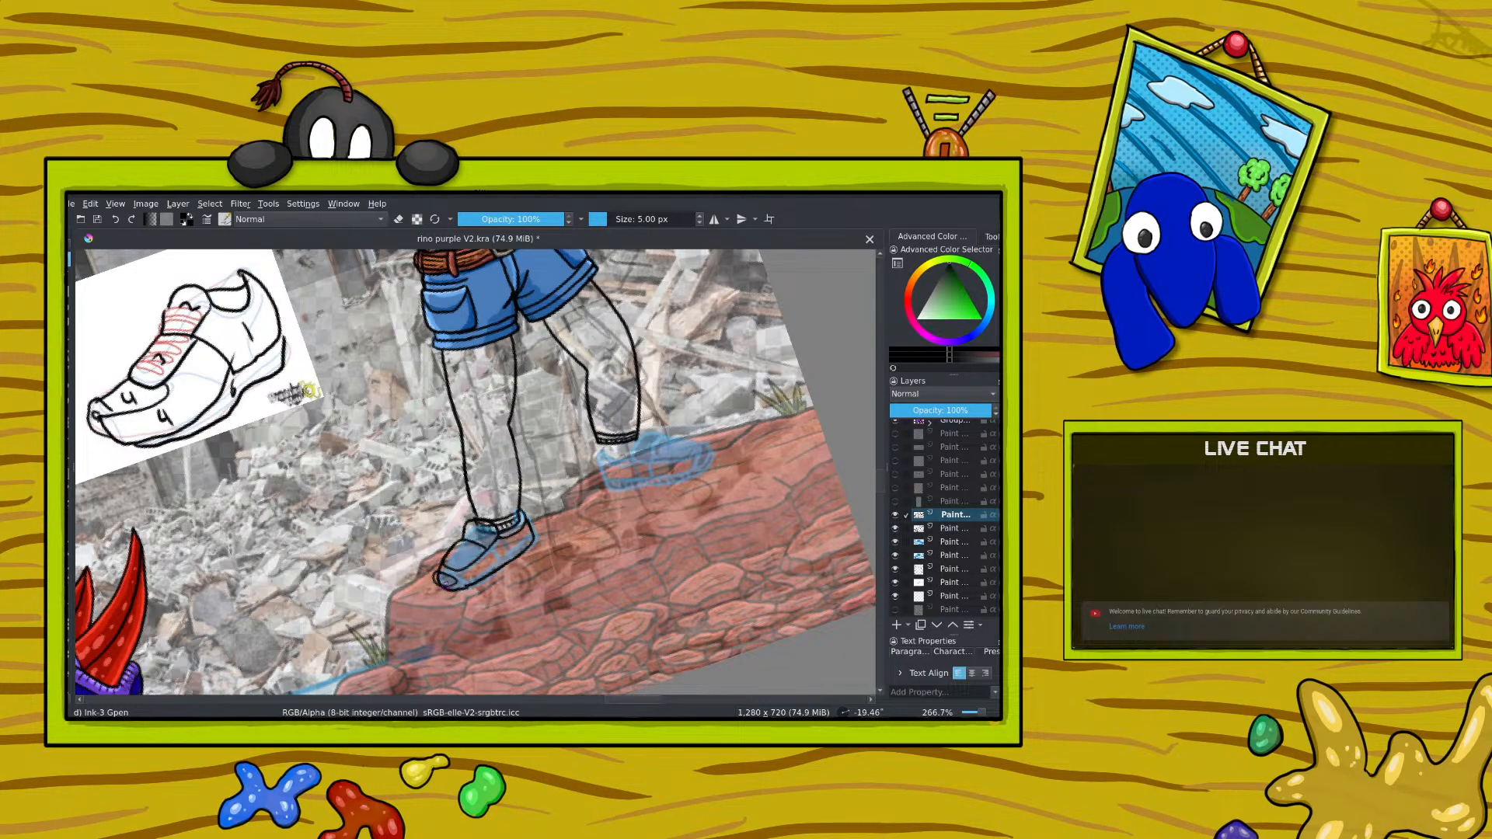
{"action": "left_click", "coordinate": [398, 218]}
{"action": "left_click", "coordinate": [399, 221]}
Step: Rotate the canvas to 75° and rework the shoe's sole line, alternating between erasing and inking
{"action": "right_click", "coordinate": [374, 560]}
{"action": "left_click_drag", "start_coordinate": [359, 462], "coordinate": [449, 529]}
{"action": "key", "text": "e"}
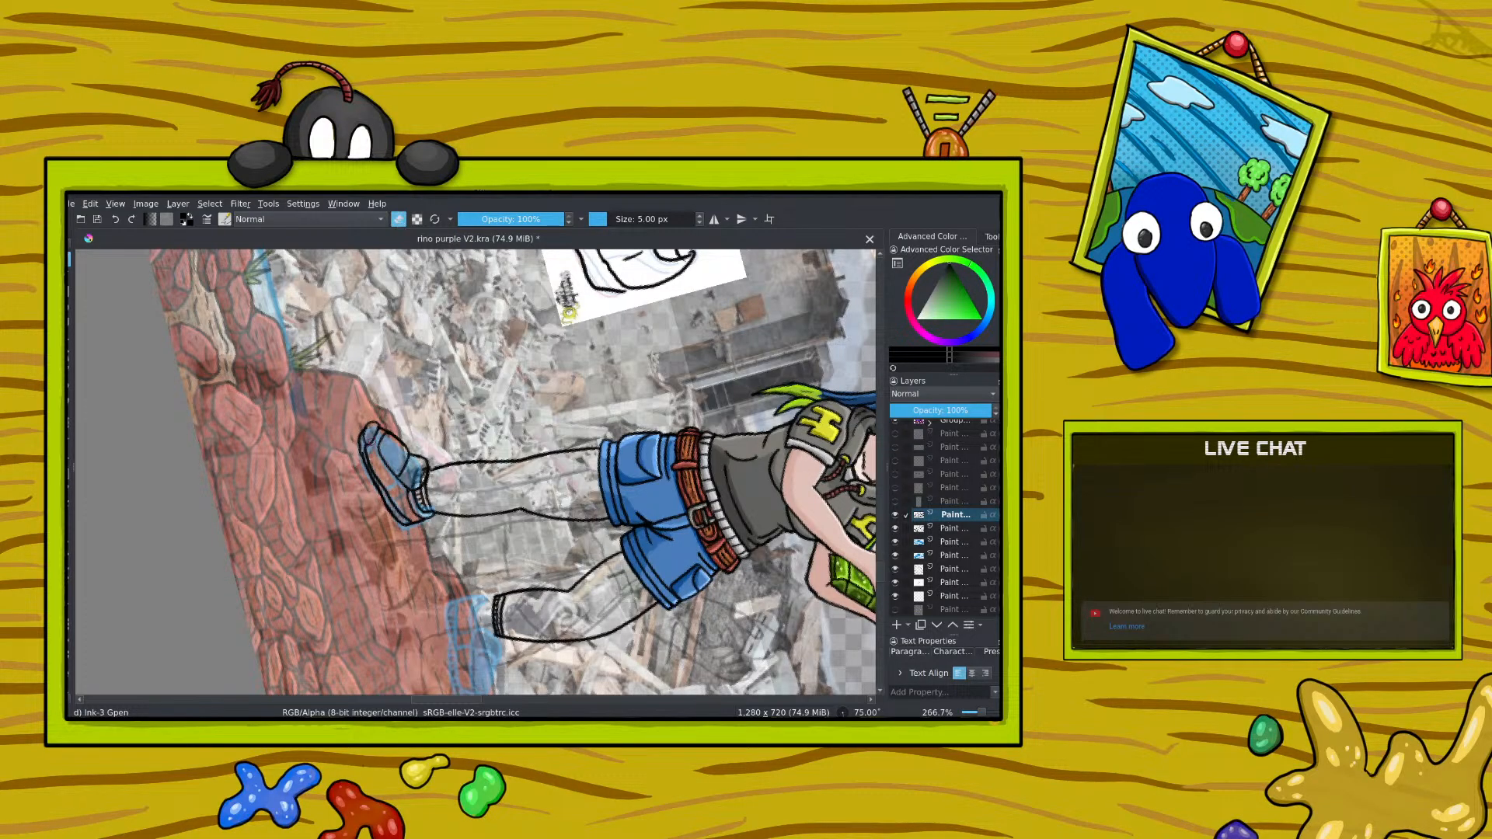
{"action": "left_click_drag", "start_coordinate": [360, 460], "coordinate": [359, 440]}
{"action": "key", "text": "e"}
{"action": "left_click_drag", "start_coordinate": [362, 437], "coordinate": [360, 455]}
{"action": "scroll", "coordinate": [886, 554], "scroll_direction": "up", "scroll_amount": 3}
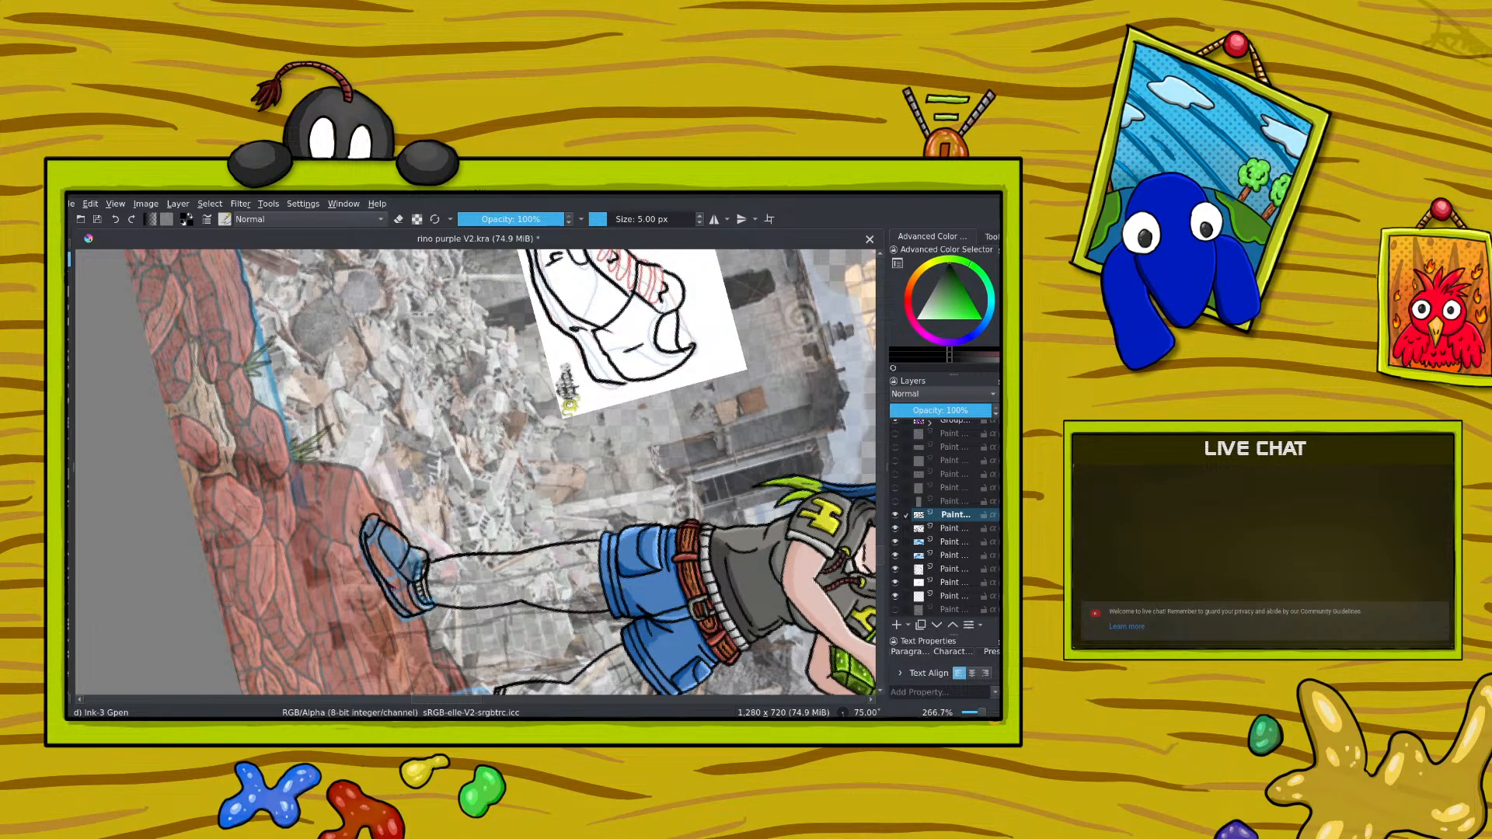
Step: Rotate the canvas to about -70° and ink the lace lines across the shoe's upper, removing stray strokes
{"action": "left_click", "coordinate": [398, 219]}
{"action": "left_click", "coordinate": [400, 220]}
{"action": "right_click", "coordinate": [325, 542]}
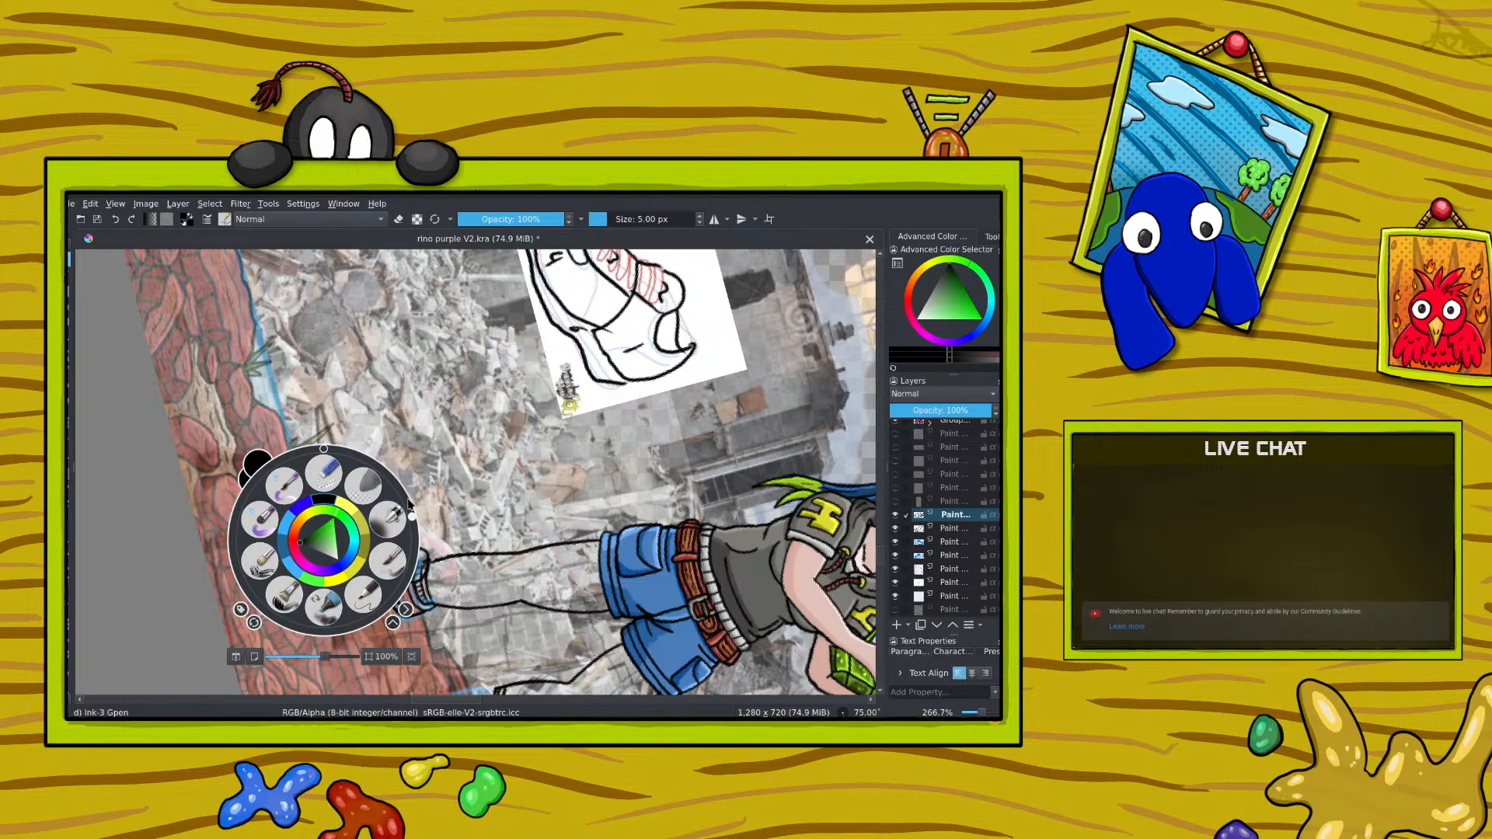
{"action": "left_click_drag", "start_coordinate": [412, 512], "coordinate": [215, 503]}
{"action": "right_click", "coordinate": [358, 378]}
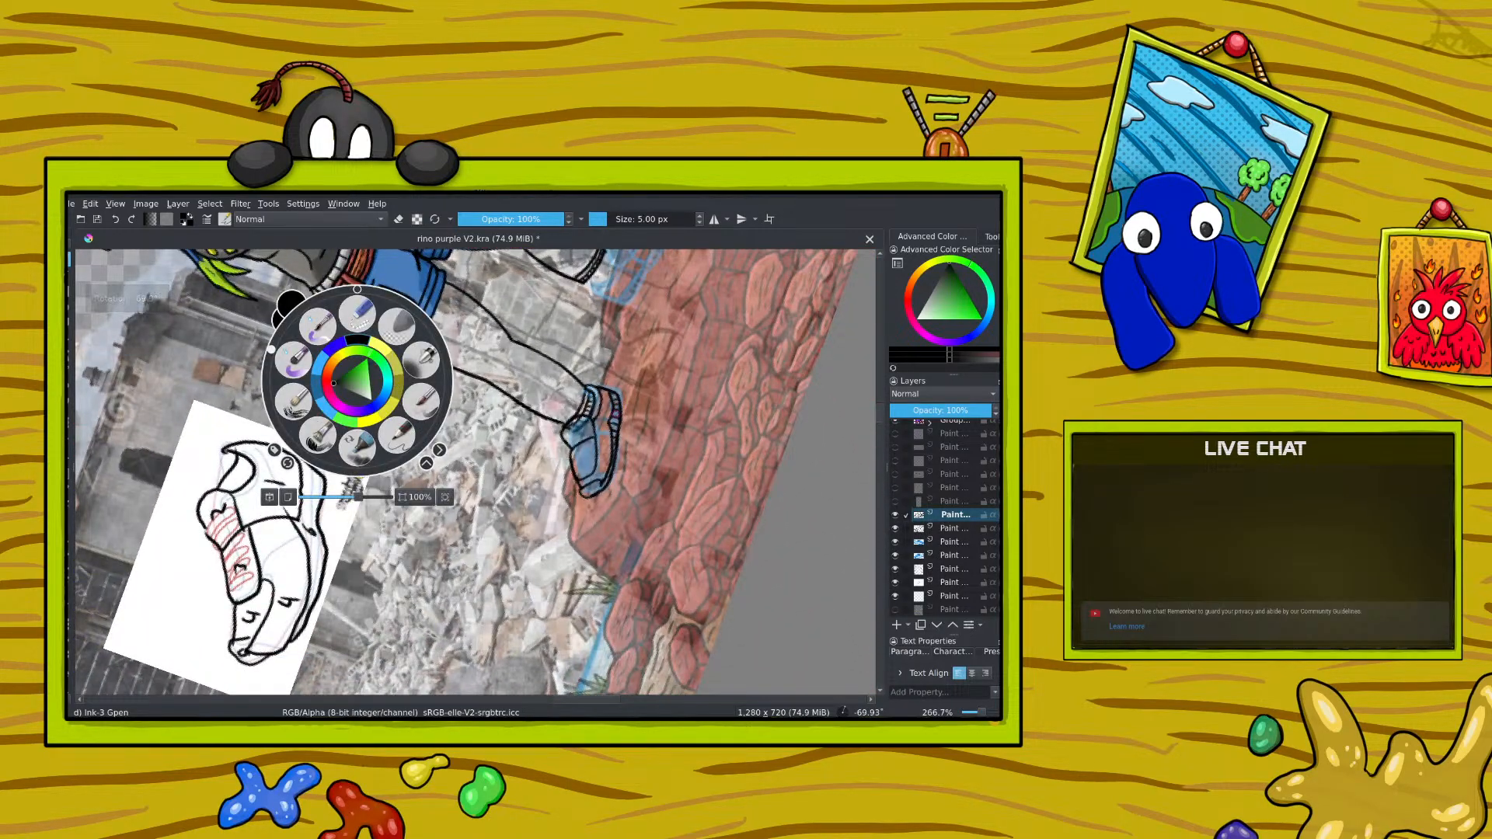
{"action": "left_click", "coordinate": [619, 413]}
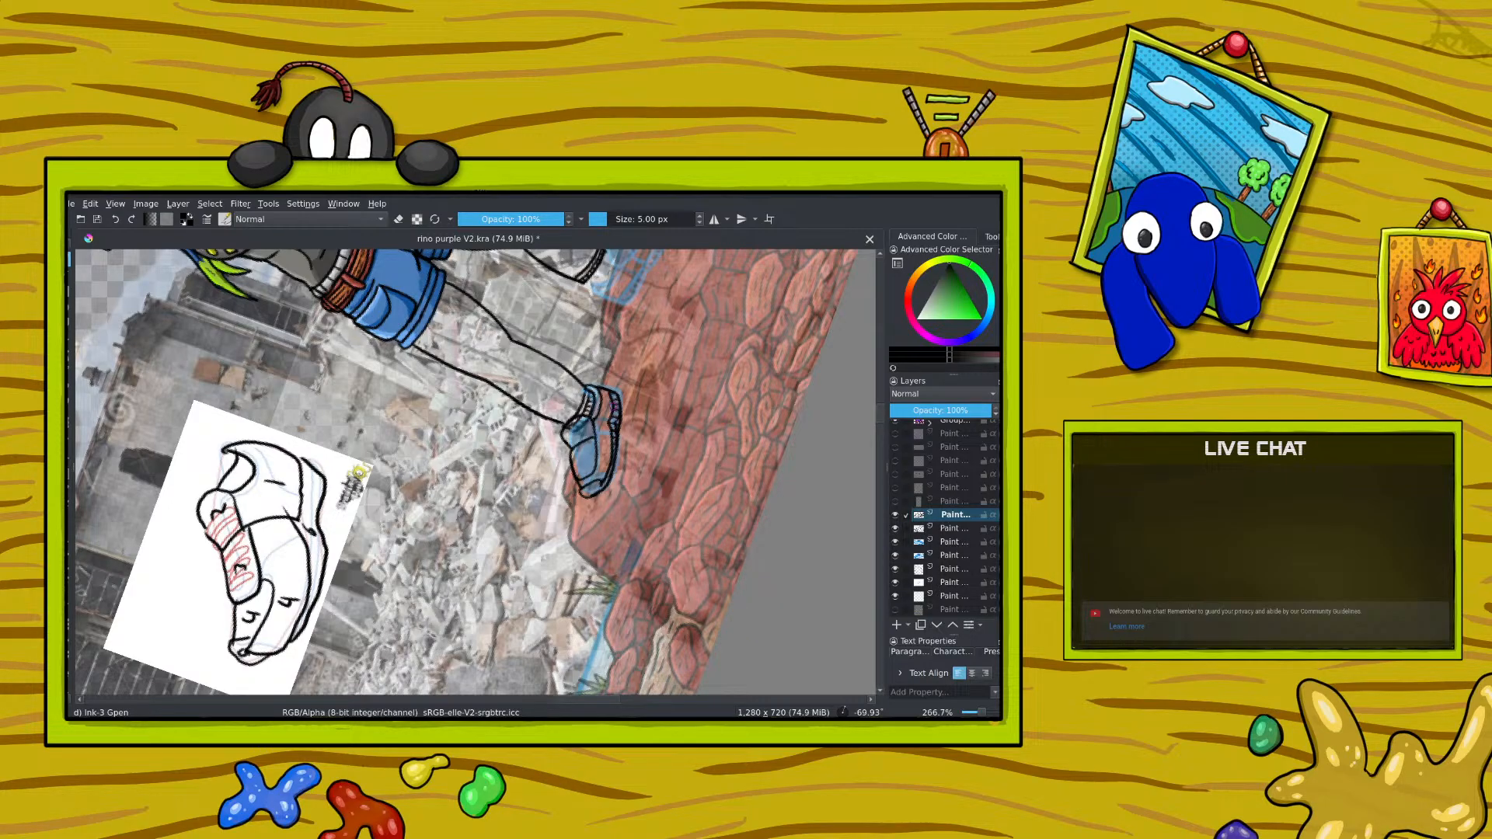
{"action": "key", "text": "e"}
{"action": "key", "text": "e"}
{"action": "key", "text": "e"}
{"action": "key", "text": "e"}
{"action": "key", "text": "e"}
{"action": "key", "text": "e"}
{"action": "key", "text": "e"}
{"action": "left_click", "coordinate": [398, 220]}
{"action": "left_click_drag", "start_coordinate": [576, 429], "coordinate": [567, 432]}
{"action": "left_click", "coordinate": [115, 220]}
{"action": "left_click_drag", "start_coordinate": [581, 456], "coordinate": [591, 451]}
Step: Rotate the canvas to about 46° and step back and forth through the latest lace strokes with undo and redo
{"action": "right_click", "coordinate": [331, 472]}
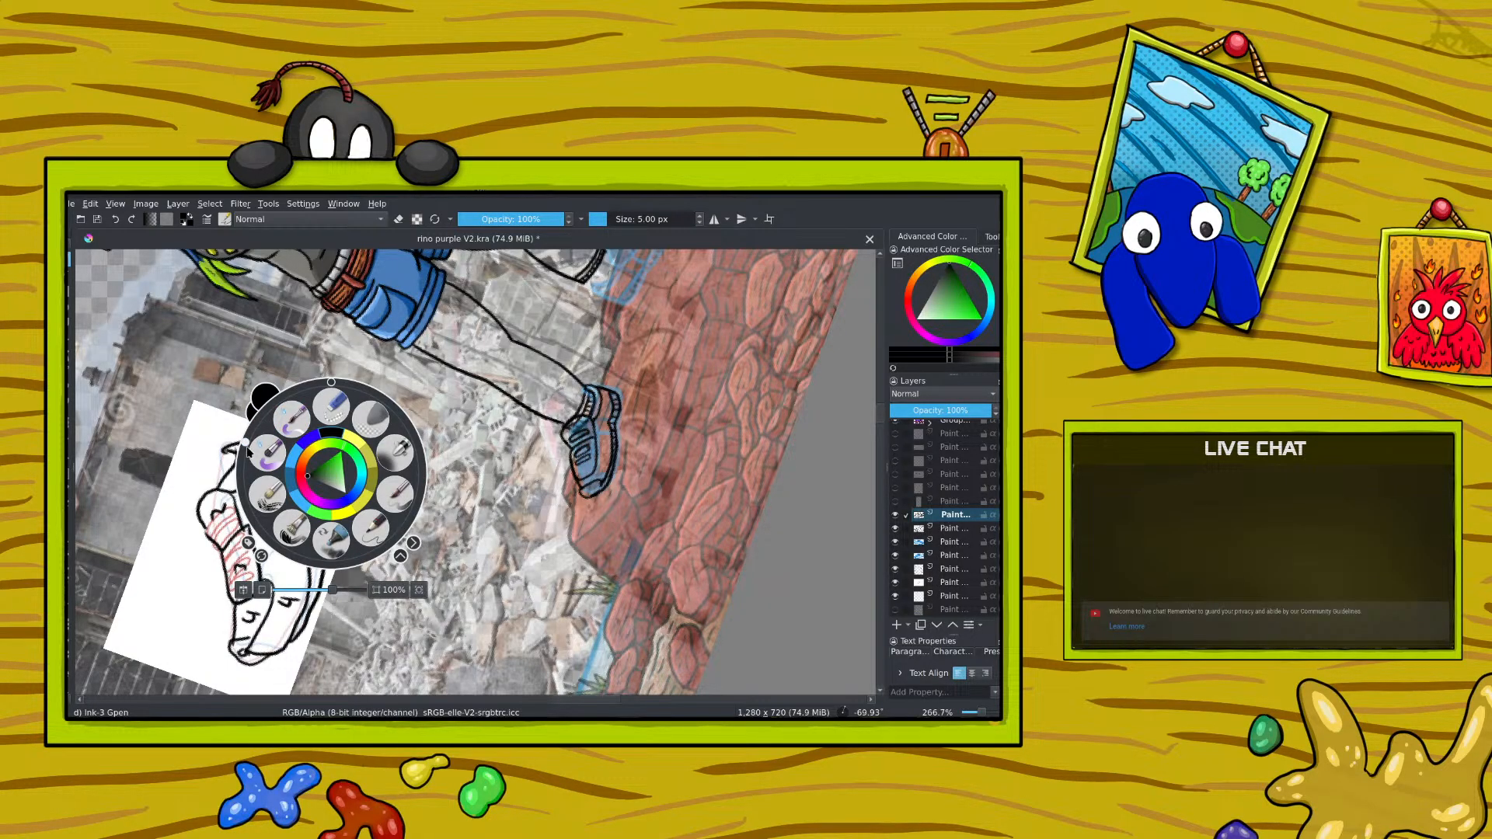
{"action": "left_click_drag", "start_coordinate": [247, 447], "coordinate": [401, 408]}
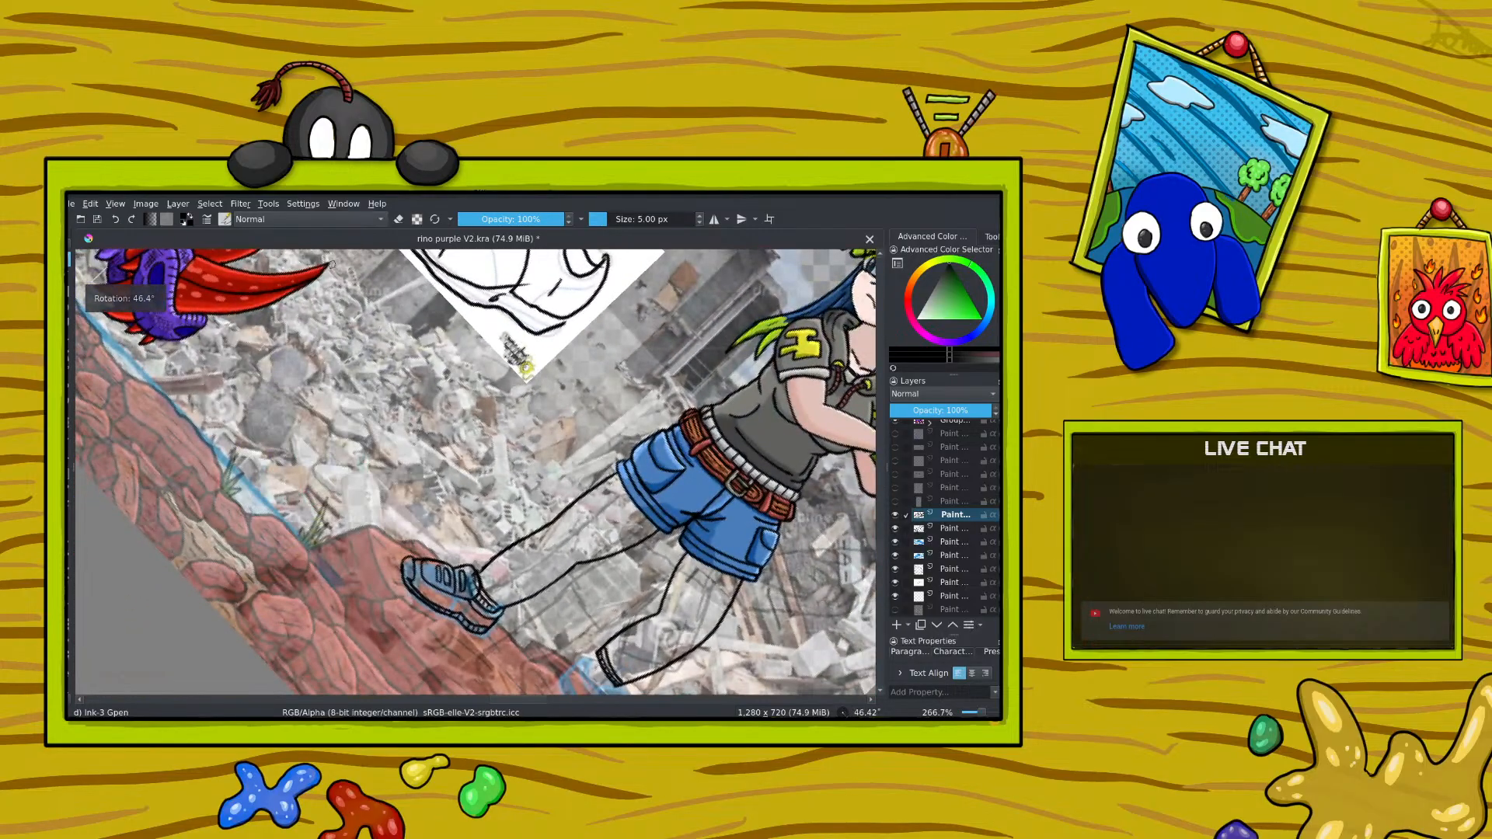
{"action": "left_click", "coordinate": [115, 219]}
{"action": "left_click", "coordinate": [116, 219]}
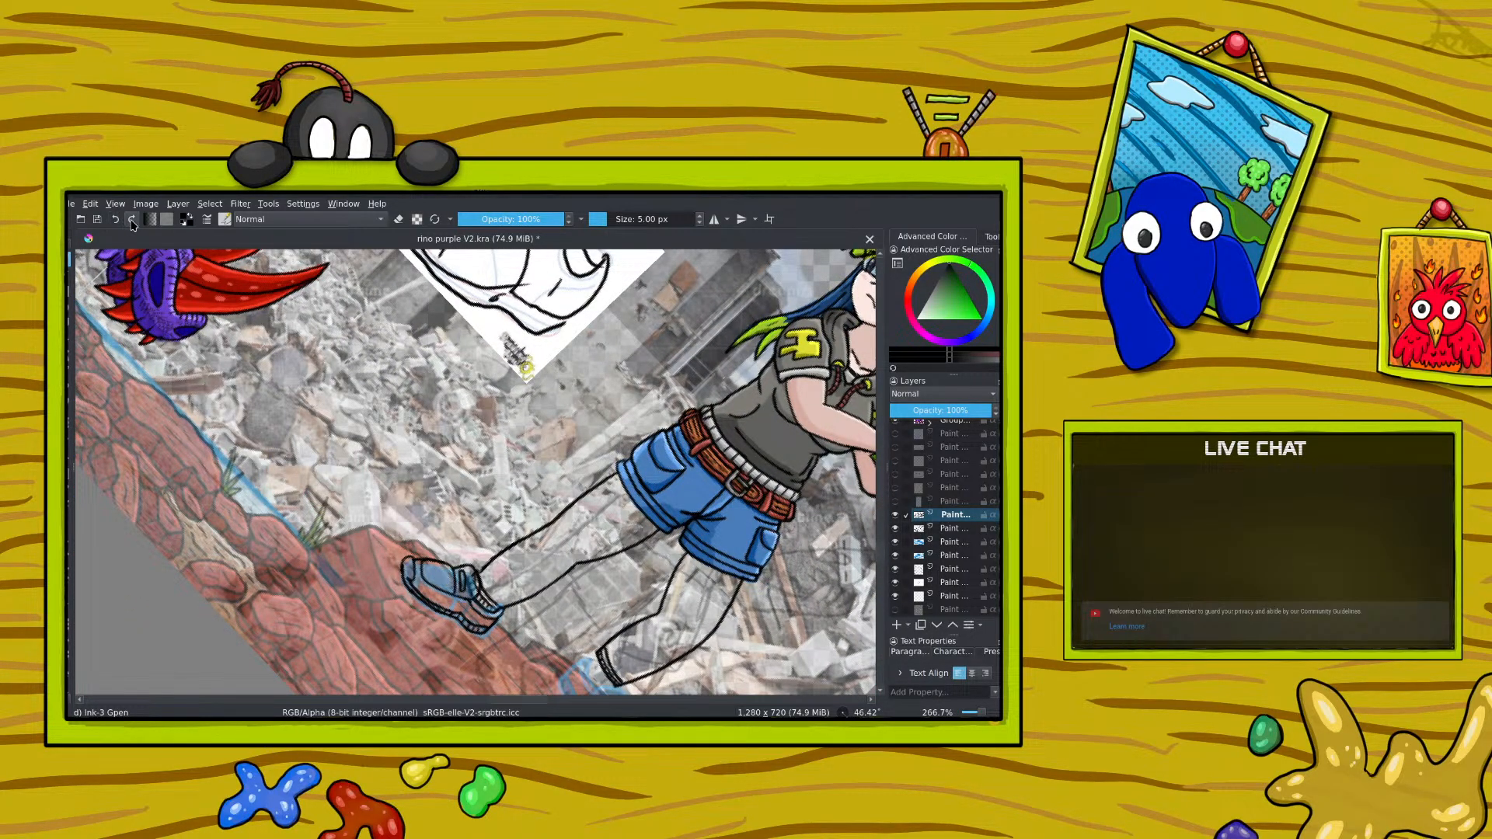
{"action": "left_click", "coordinate": [132, 220]}
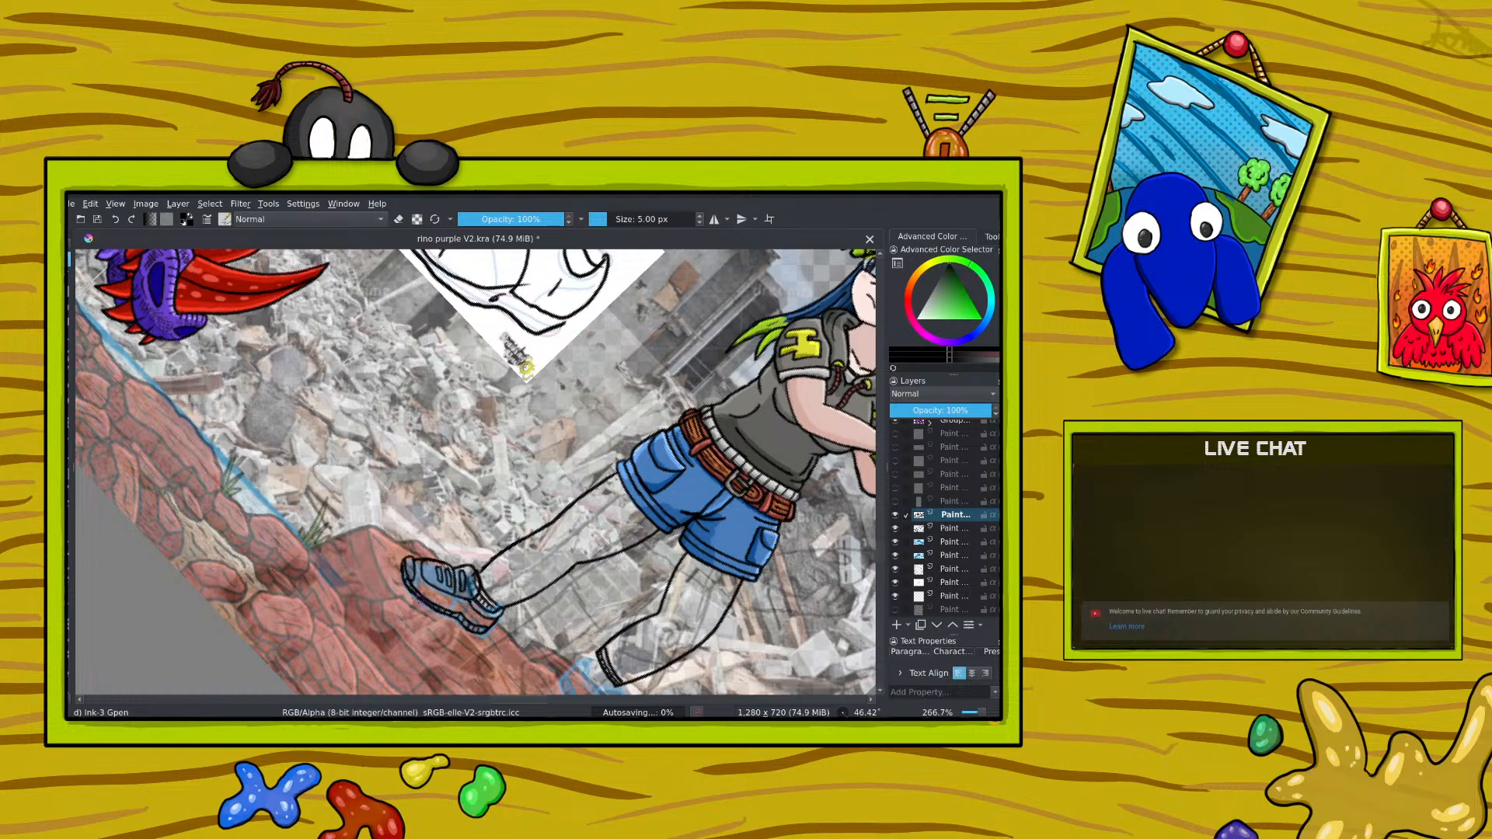
Step: Rotate the canvas to about 89° and check the laced shoe against the whole figure at several zoom levels
{"action": "right_click", "coordinate": [384, 462]}
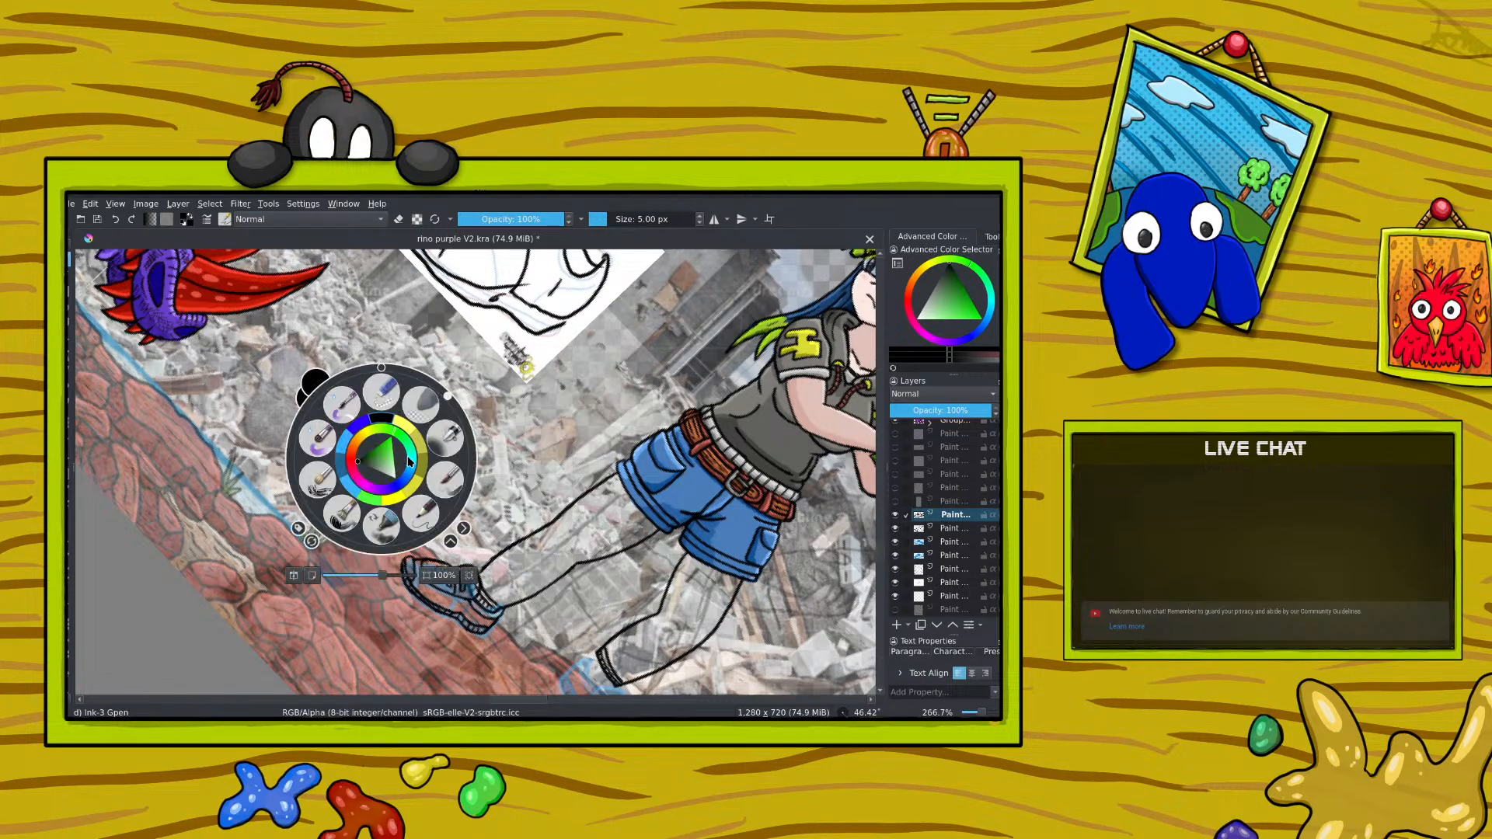
{"action": "left_click_drag", "start_coordinate": [456, 418], "coordinate": [438, 457]}
{"action": "left_click", "coordinate": [300, 351]}
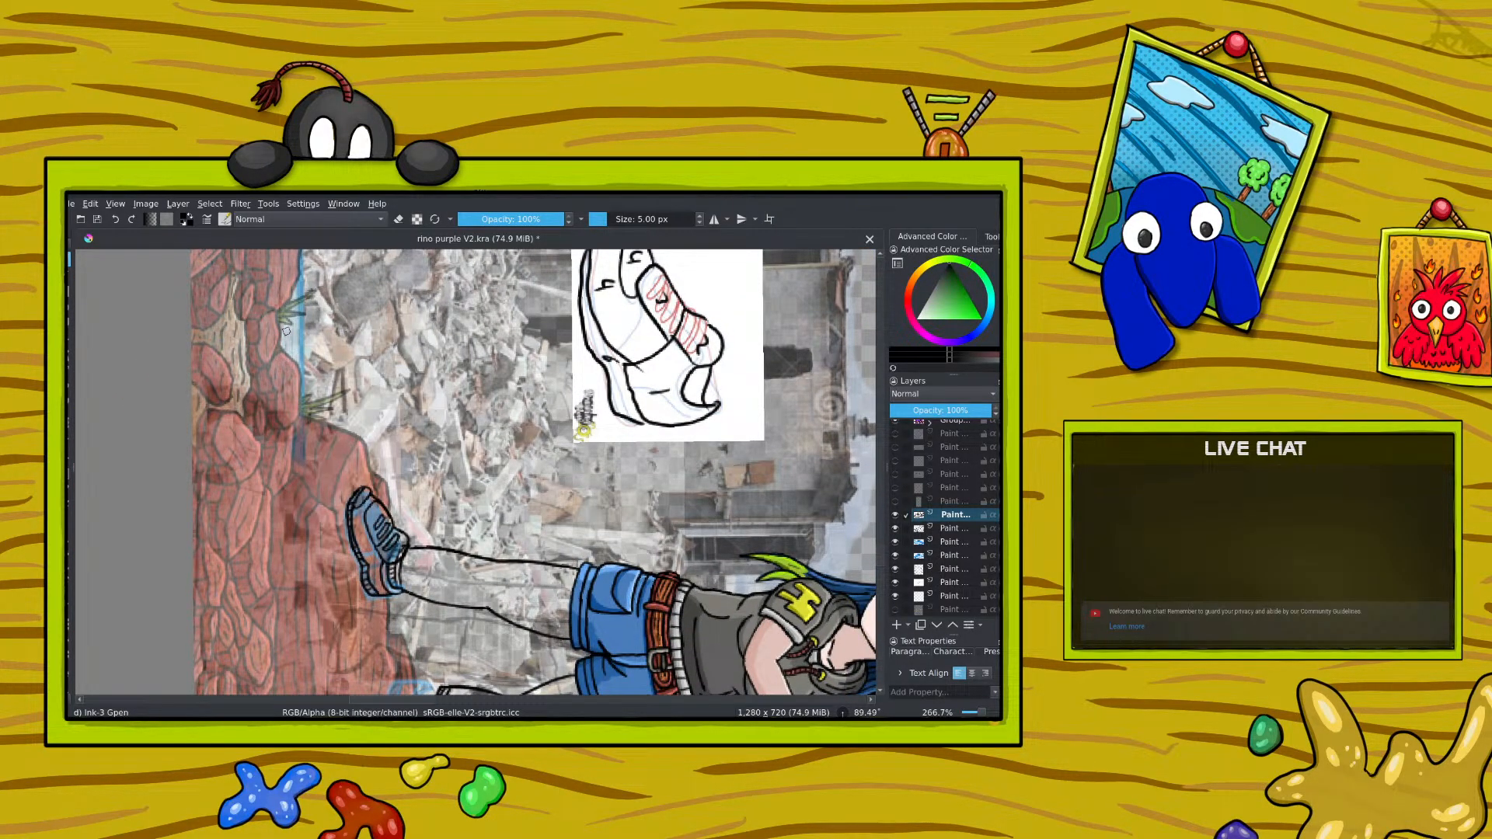
{"action": "key", "text": "minus"}
{"action": "key", "text": "minus"}
{"action": "key", "text": "minus"}
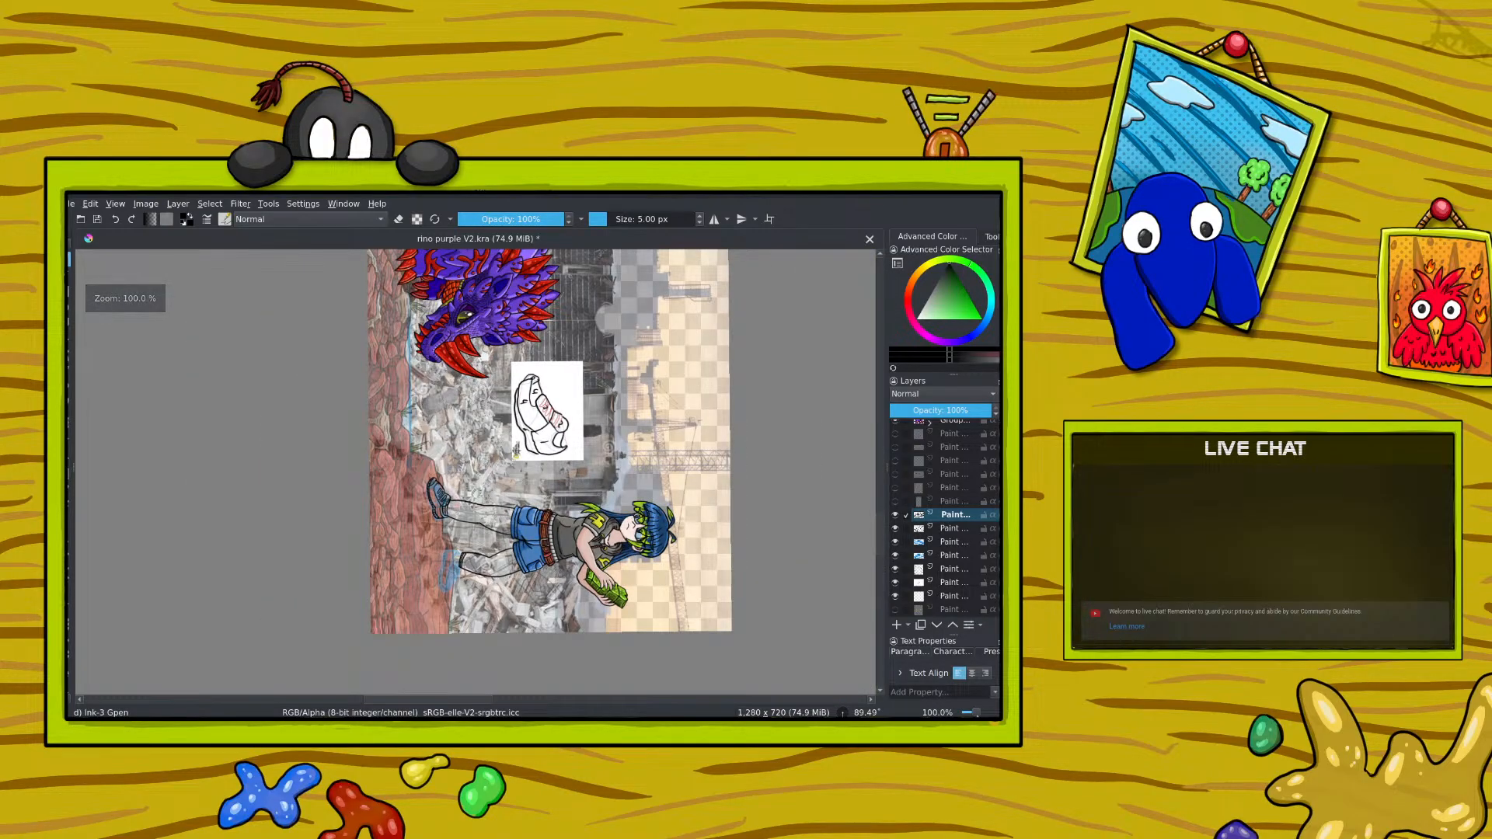
{"action": "key", "text": "plus"}
{"action": "key", "text": "plus"}
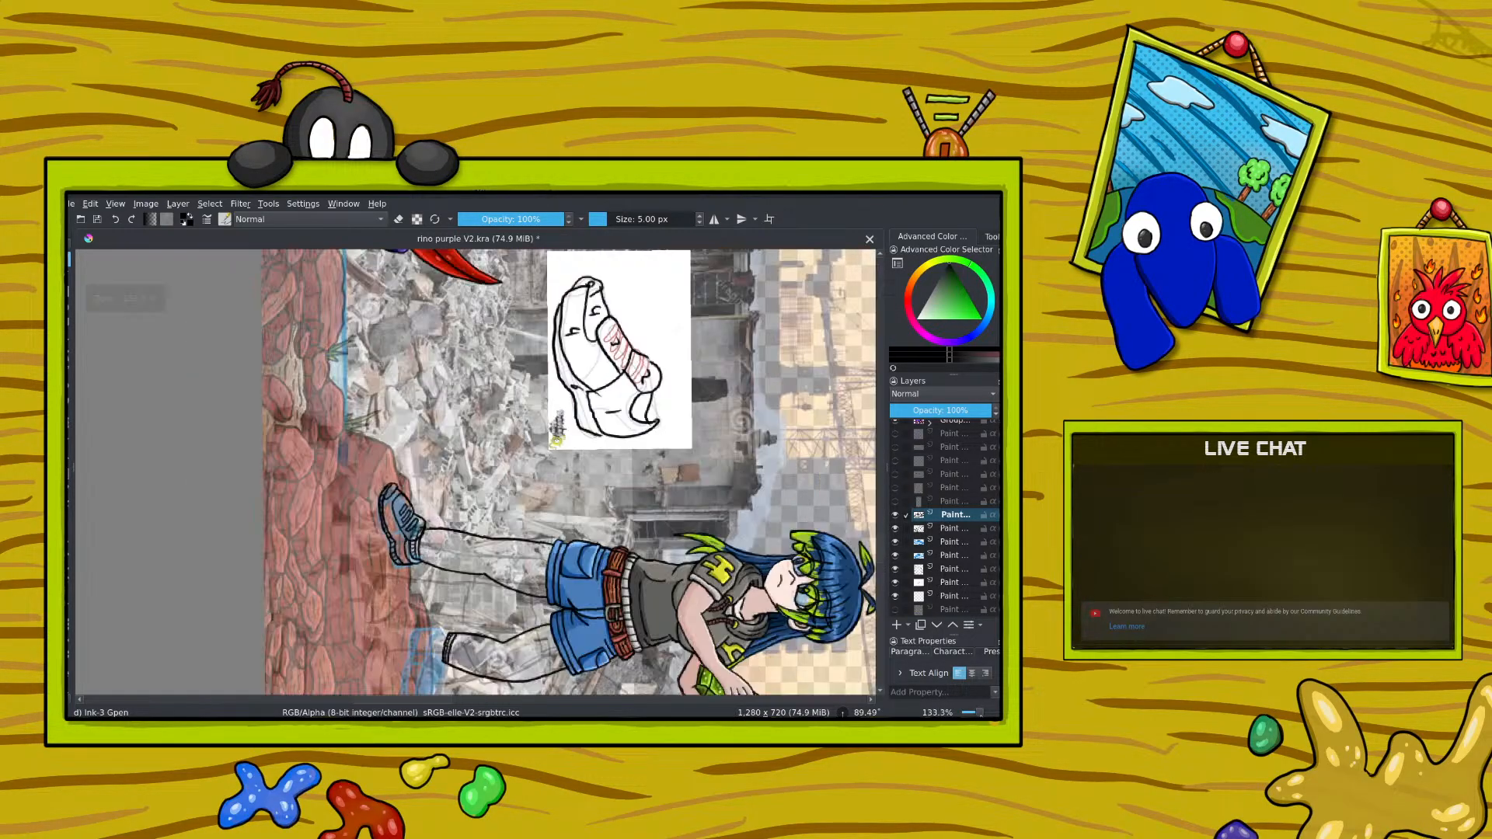
{"action": "key", "text": "plus"}
{"action": "key", "text": "minus"}
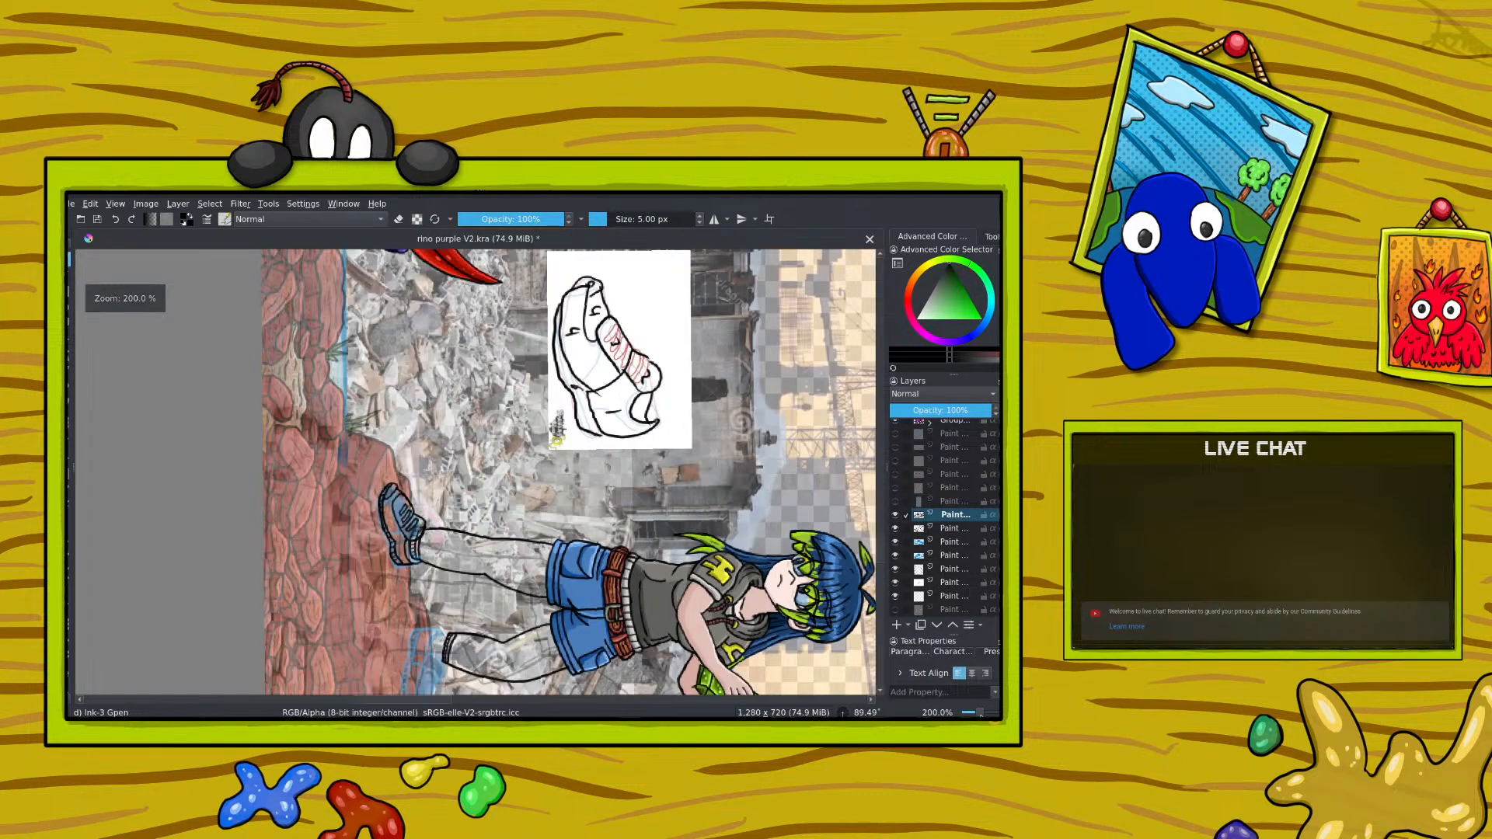
{"action": "key", "text": "plus"}
Step: Erase and re-ink the sole line around the heel of the shoe nearer the rhino
{"action": "key", "text": "e"}
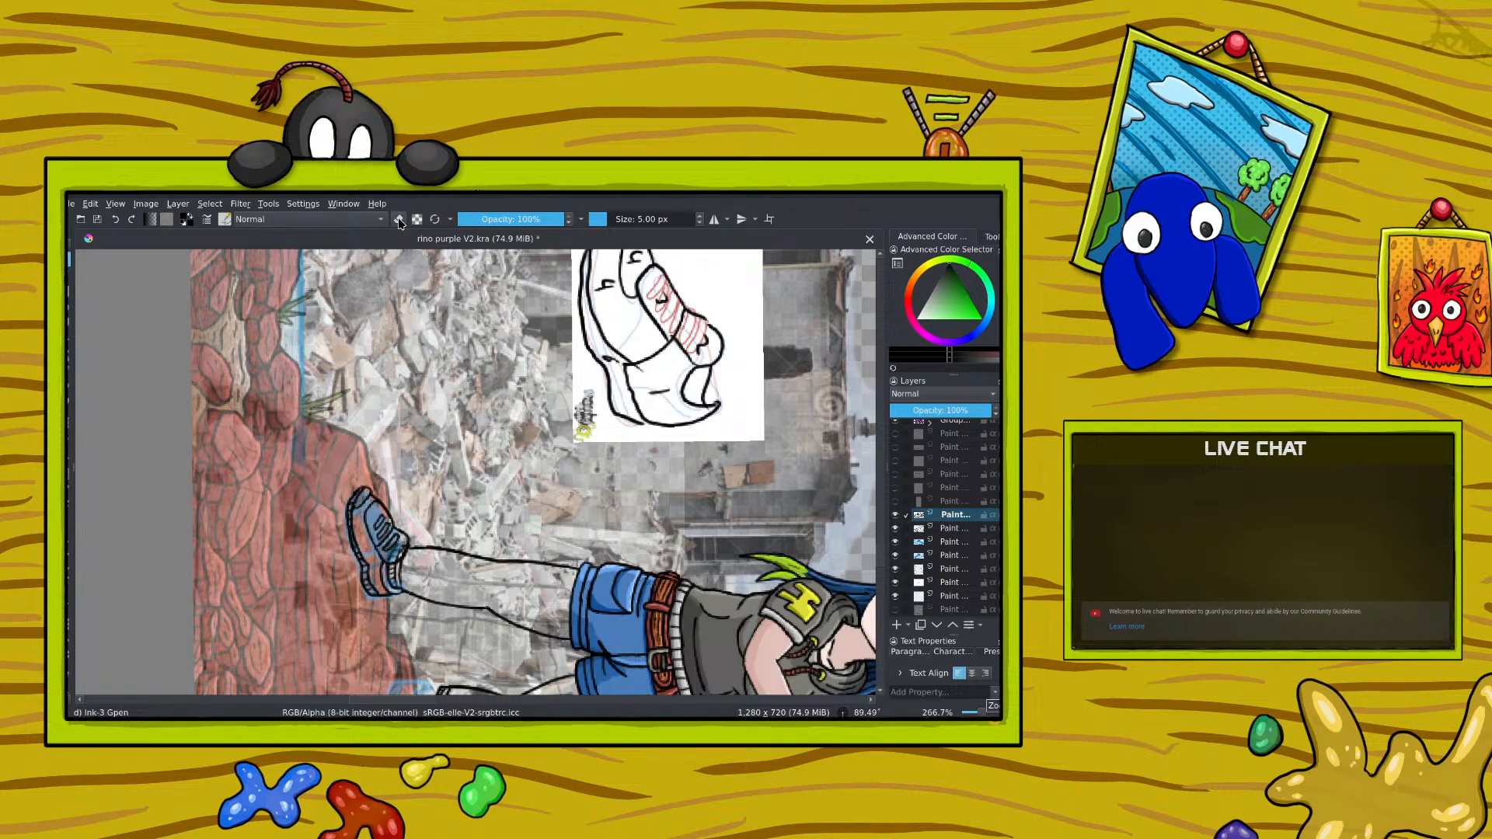
{"action": "left_click_drag", "start_coordinate": [372, 574], "coordinate": [367, 560]}
{"action": "key", "text": "e"}
{"action": "left_click_drag", "start_coordinate": [372, 573], "coordinate": [365, 586]}
{"action": "key", "text": "e"}
{"action": "left_click_drag", "start_coordinate": [369, 581], "coordinate": [376, 592]}
{"action": "left_click_drag", "start_coordinate": [374, 584], "coordinate": [379, 592]}
Step: Rotate the canvas to about 38° and rework the toe outline and front edge of the shoe's upper
{"action": "right_click", "coordinate": [341, 491]}
{"action": "left_click_drag", "start_coordinate": [433, 487], "coordinate": [326, 441]}
{"action": "left_click", "coordinate": [285, 356]}
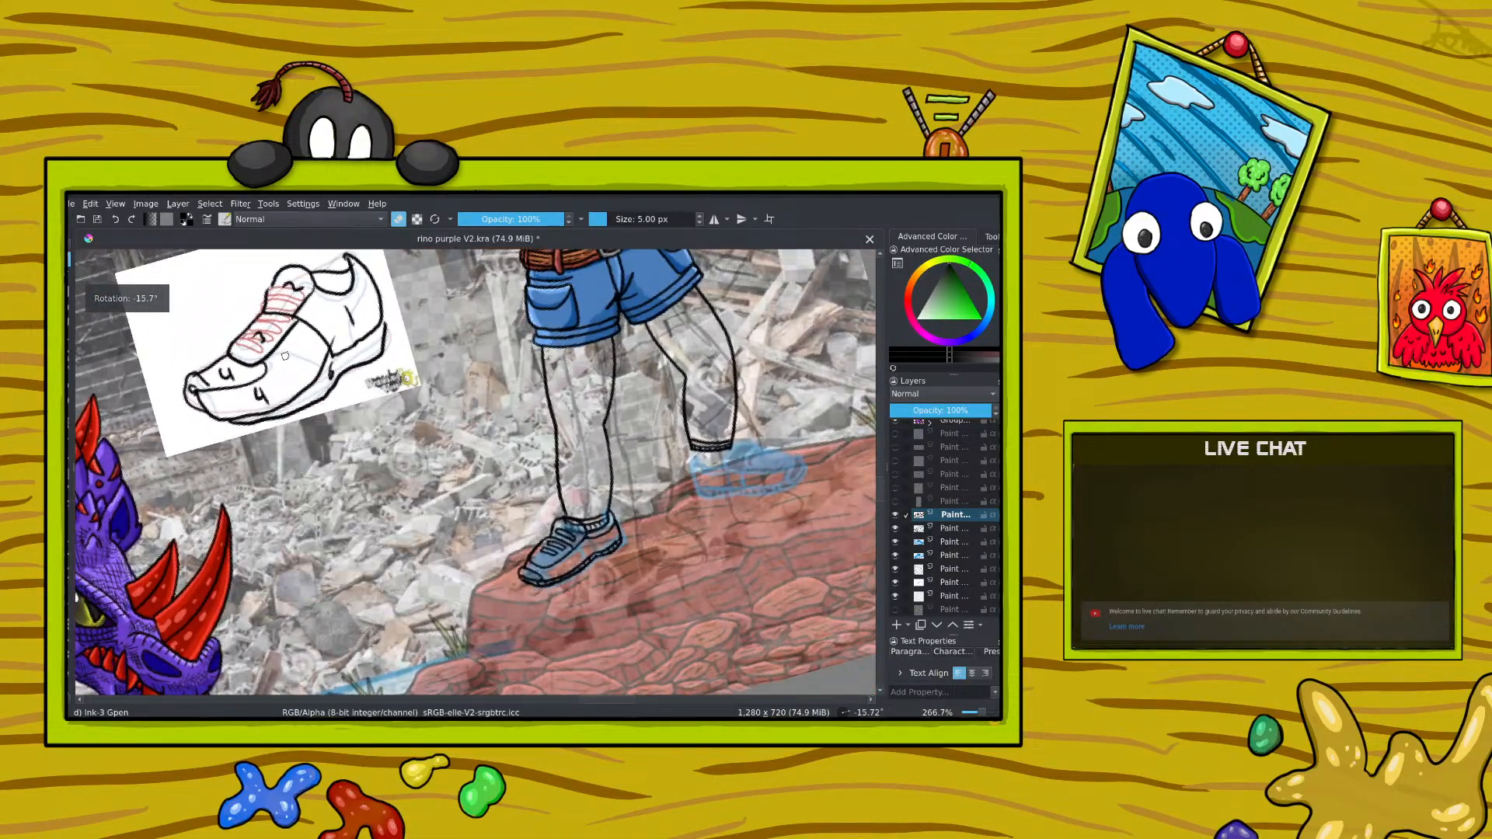
{"action": "left_click_drag", "start_coordinate": [613, 702], "coordinate": [636, 700]}
{"action": "right_click", "coordinate": [404, 498]}
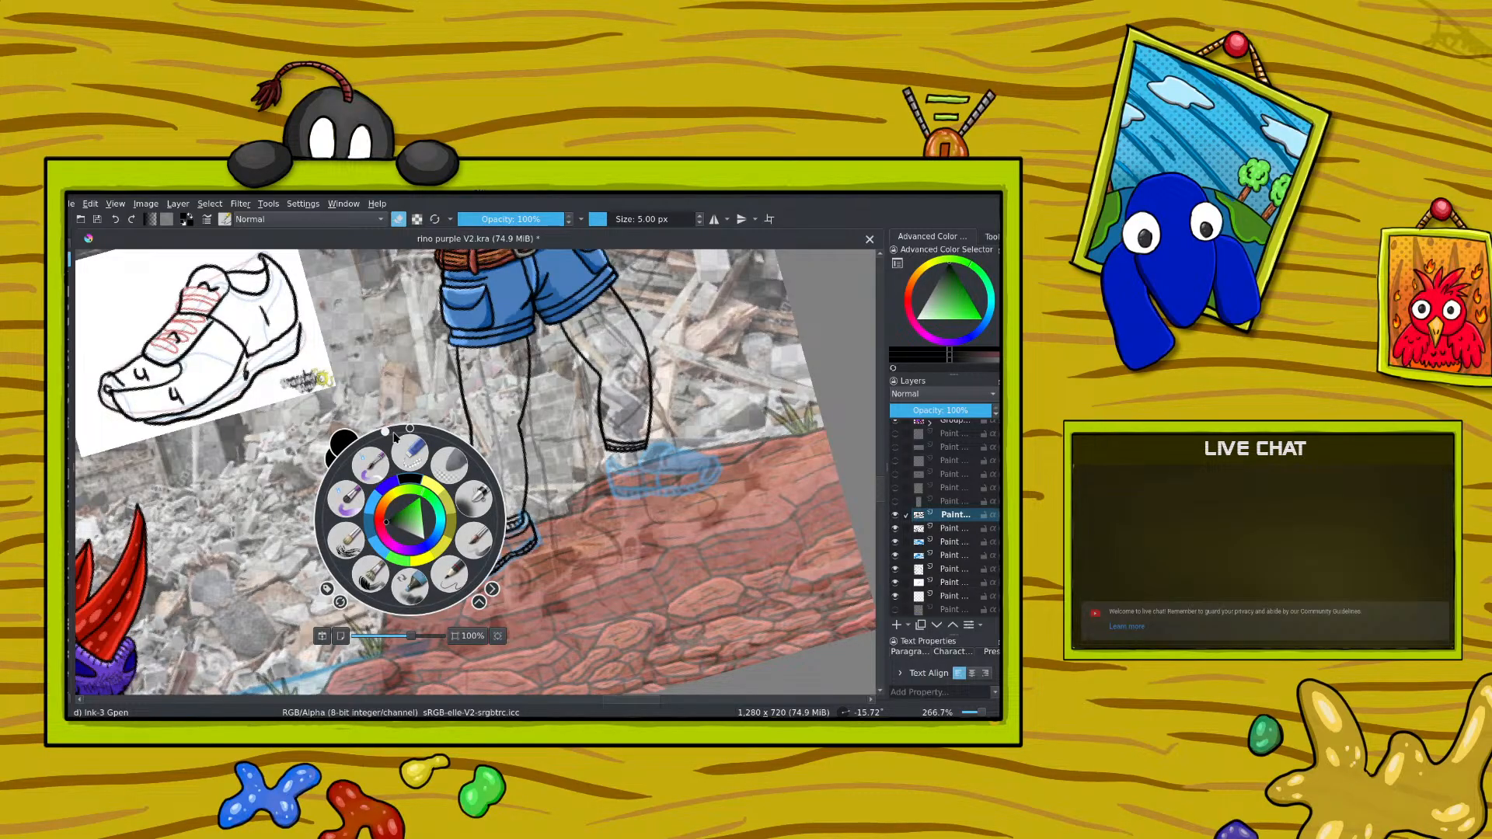
{"action": "left_click_drag", "start_coordinate": [394, 435], "coordinate": [462, 457]}
{"action": "left_click", "coordinate": [307, 321]}
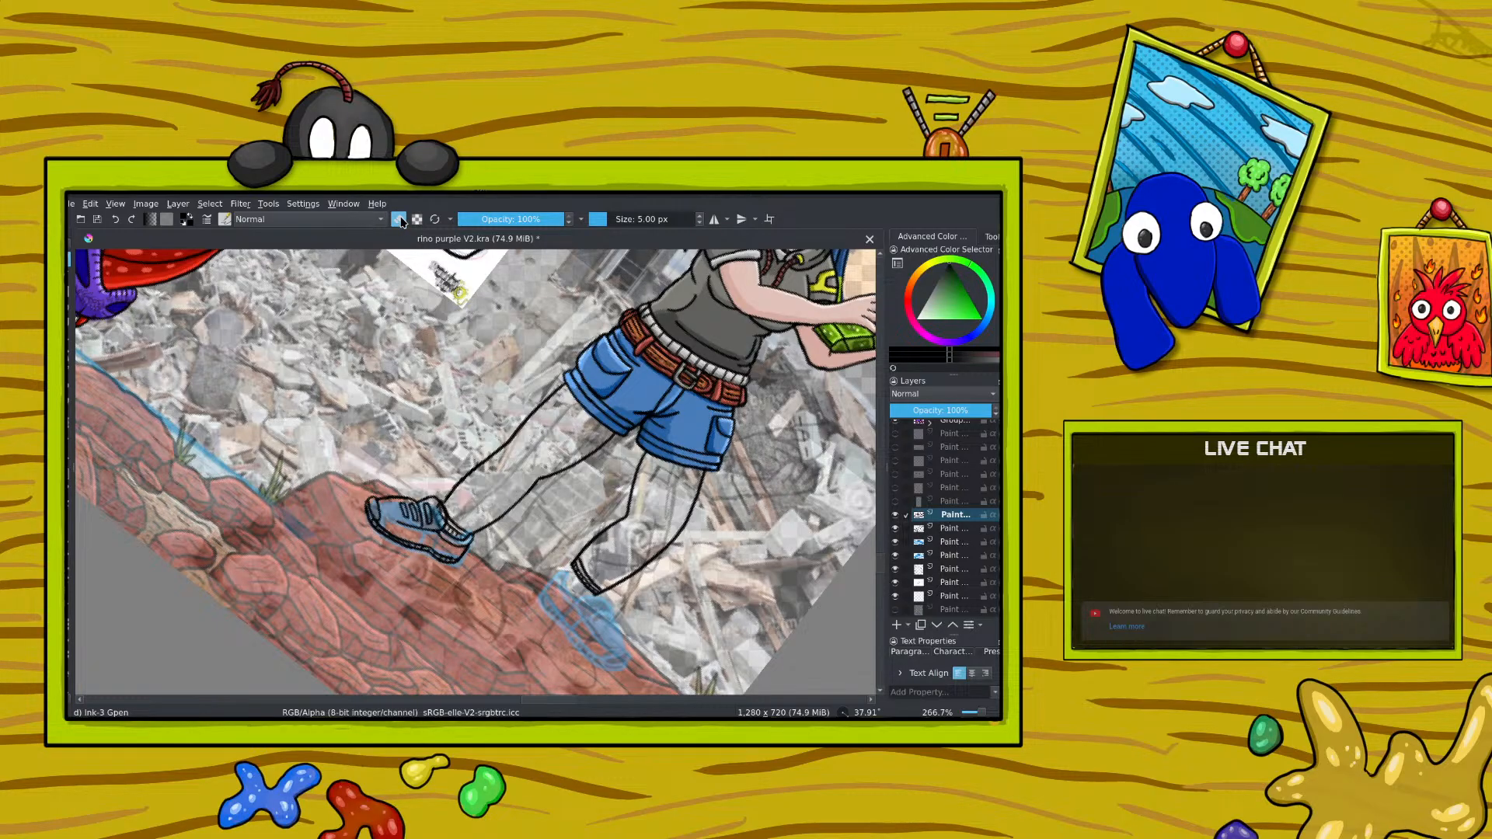
{"action": "key", "text": "e"}
{"action": "left_click_drag", "start_coordinate": [393, 521], "coordinate": [387, 509]}
{"action": "left_click", "coordinate": [398, 219]}
{"action": "left_click_drag", "start_coordinate": [367, 498], "coordinate": [369, 507]}
{"action": "left_click", "coordinate": [398, 219]}
{"action": "left_click", "coordinate": [398, 219]}
{"action": "left_click", "coordinate": [398, 219]}
Step: Clean up and re-ink the toe tip at up to 533% zoom, checking the result from farther out
{"action": "left_click_drag", "start_coordinate": [983, 713], "coordinate": [984, 715]}
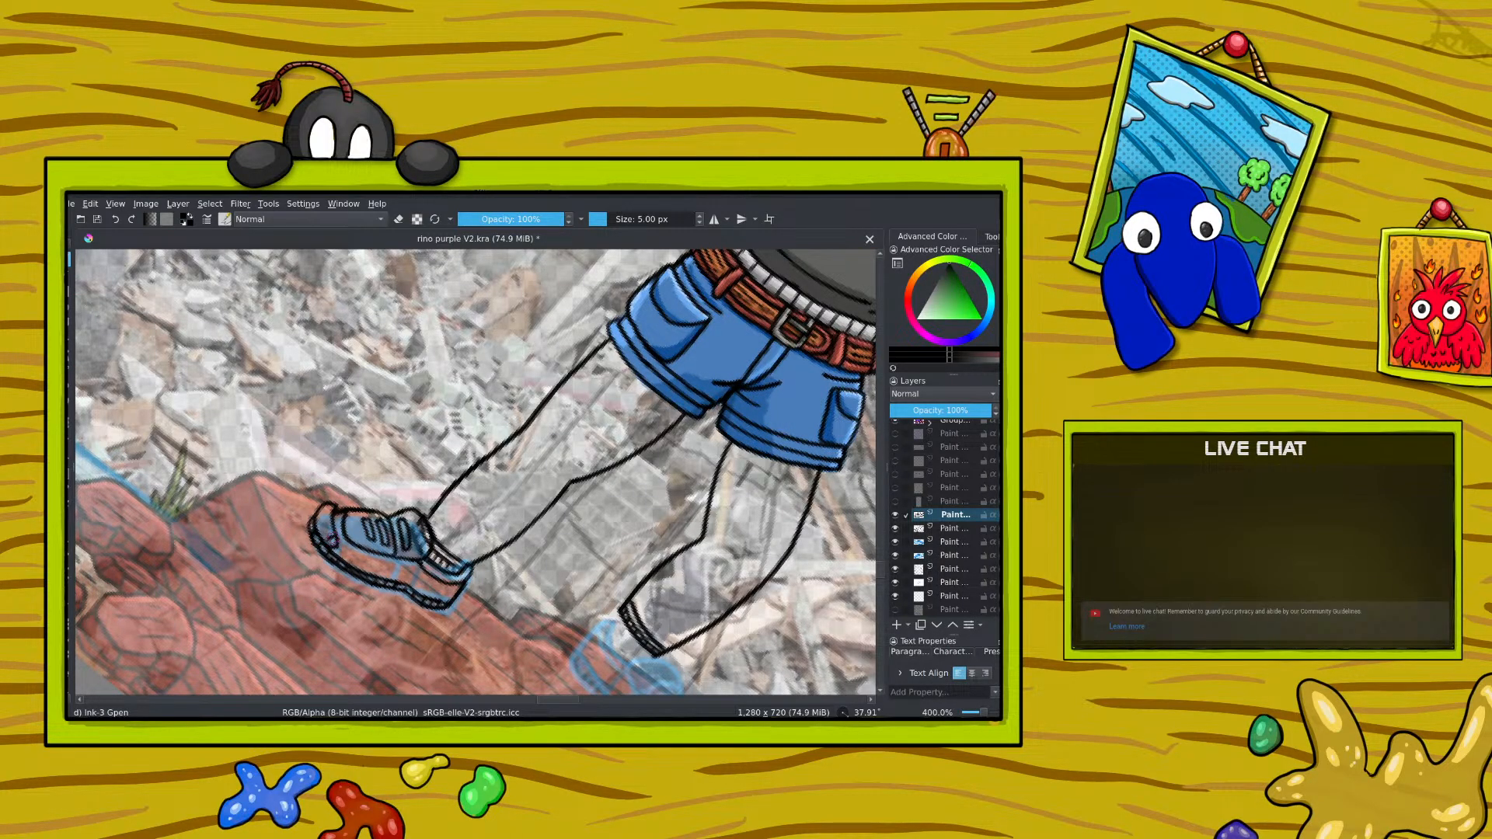
{"action": "key", "text": "e"}
{"action": "left_click_drag", "start_coordinate": [982, 713], "coordinate": [986, 713]}
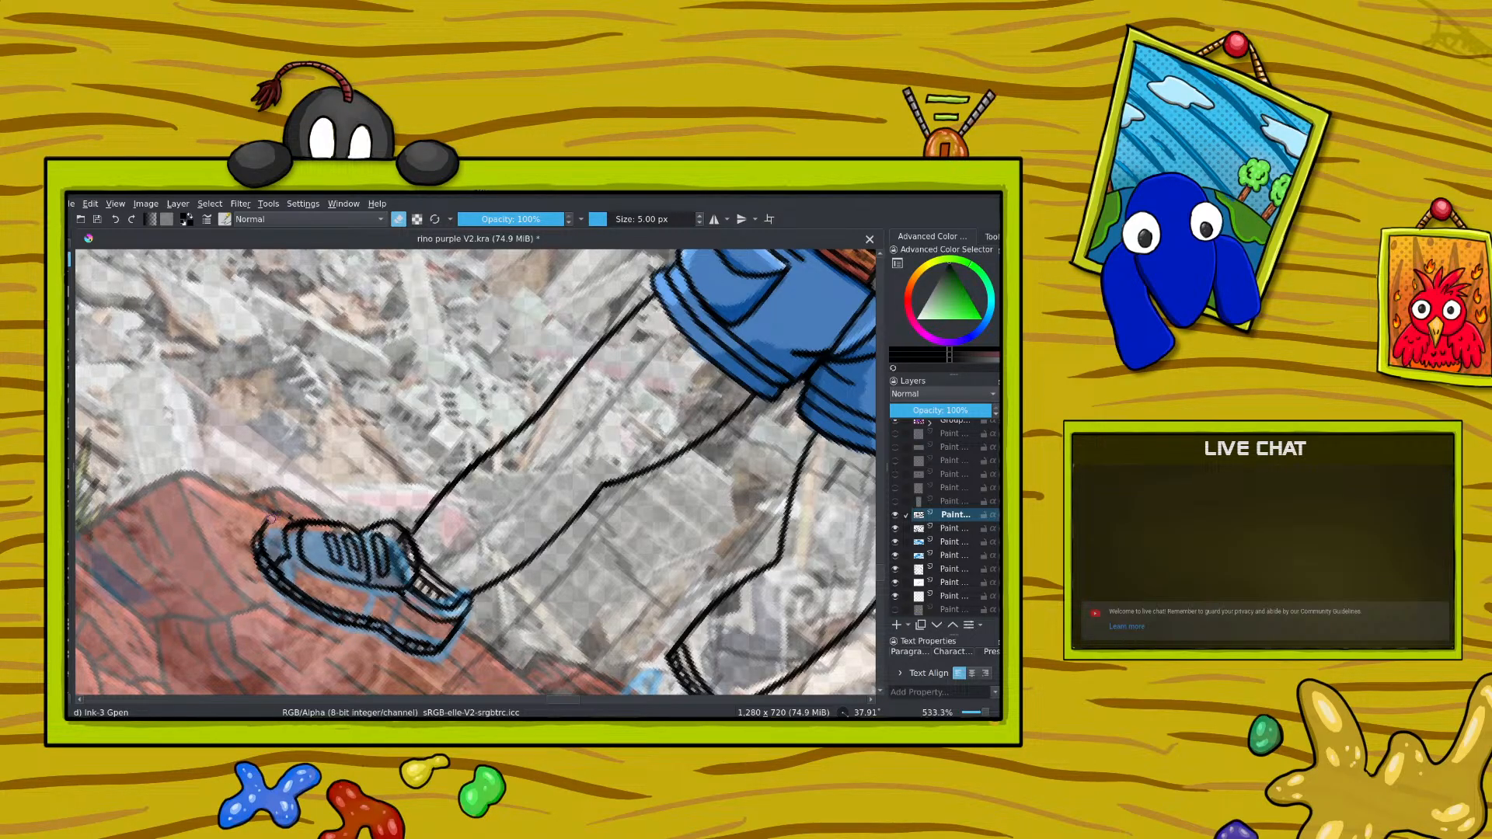
{"action": "key", "text": "e"}
{"action": "left_click_drag", "start_coordinate": [294, 520], "coordinate": [267, 527]}
{"action": "key", "text": "minus"}
{"action": "key", "text": "minus"}
{"action": "key", "text": "minus"}
{"action": "key", "text": "minus"}
{"action": "key", "text": "minus"}
{"action": "key", "text": "plus"}
{"action": "key", "text": "plus"}
{"action": "key", "text": "plus"}
{"action": "key", "text": "plus"}
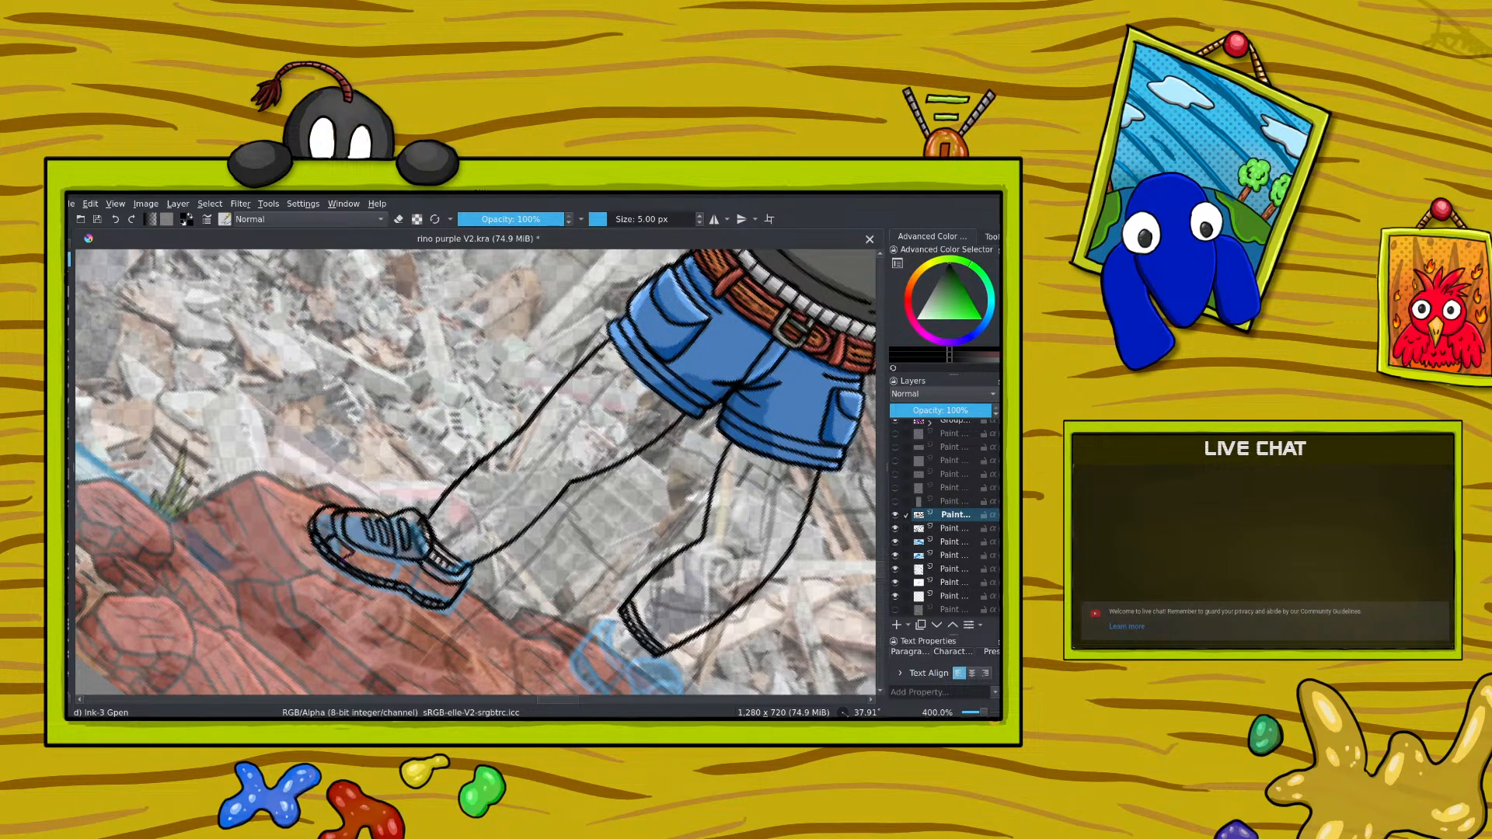
Step: Ink the toe cap line at the front of the shoe and erase the excess
{"action": "left_click_drag", "start_coordinate": [327, 546], "coordinate": [339, 555]}
{"action": "left_click", "coordinate": [398, 219]}
{"action": "left_click_drag", "start_coordinate": [984, 713], "coordinate": [987, 713]}
{"action": "left_click", "coordinate": [398, 220]}
{"action": "left_click_drag", "start_coordinate": [347, 550], "coordinate": [329, 532]}
{"action": "left_click_drag", "start_coordinate": [989, 713], "coordinate": [978, 713]}
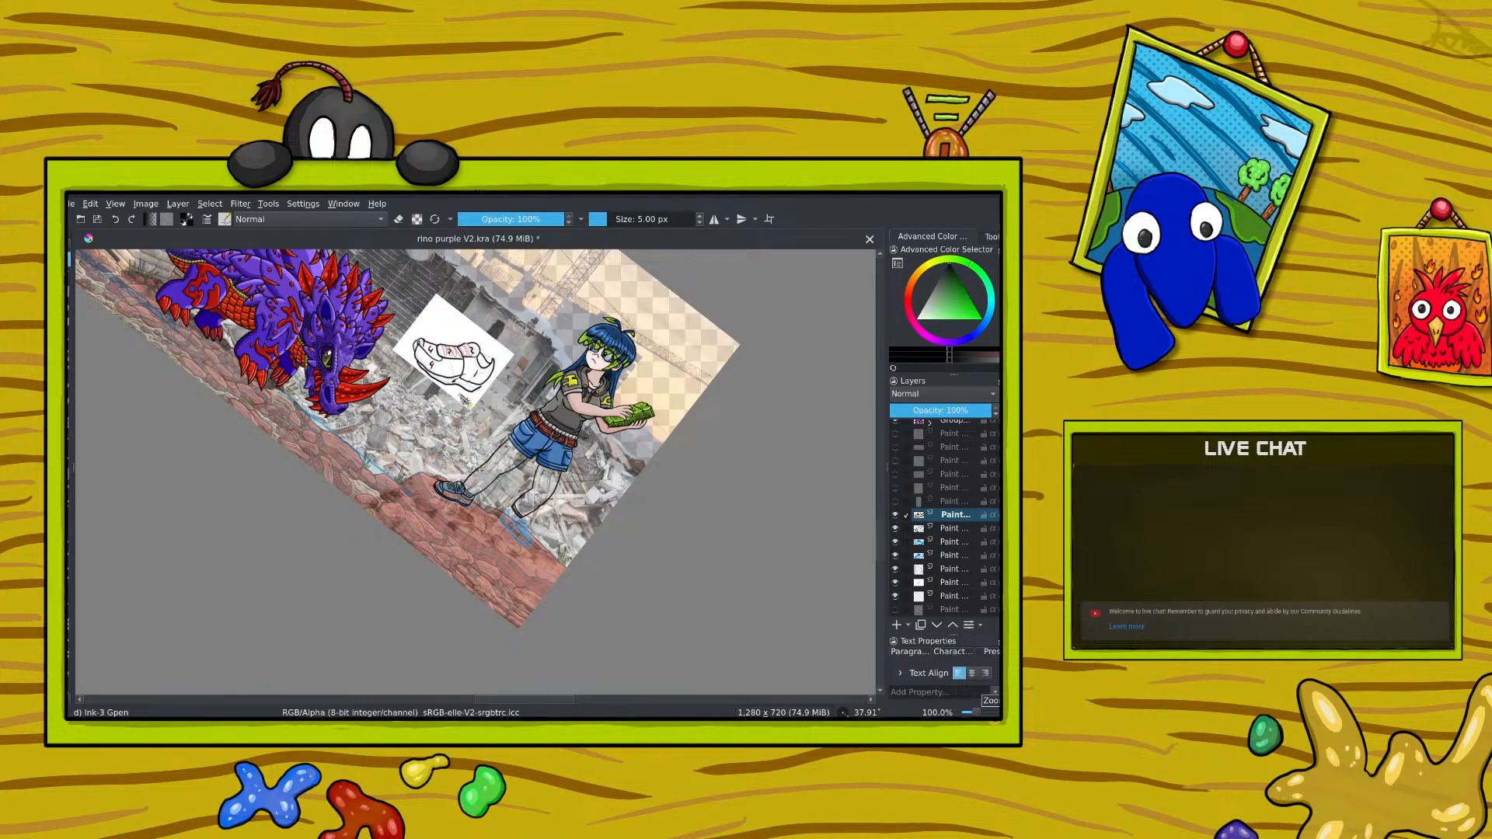
Step: Reset the canvas rotation to 0° and undo the last few strokes on the shoe
{"action": "right_click", "coordinate": [361, 473]}
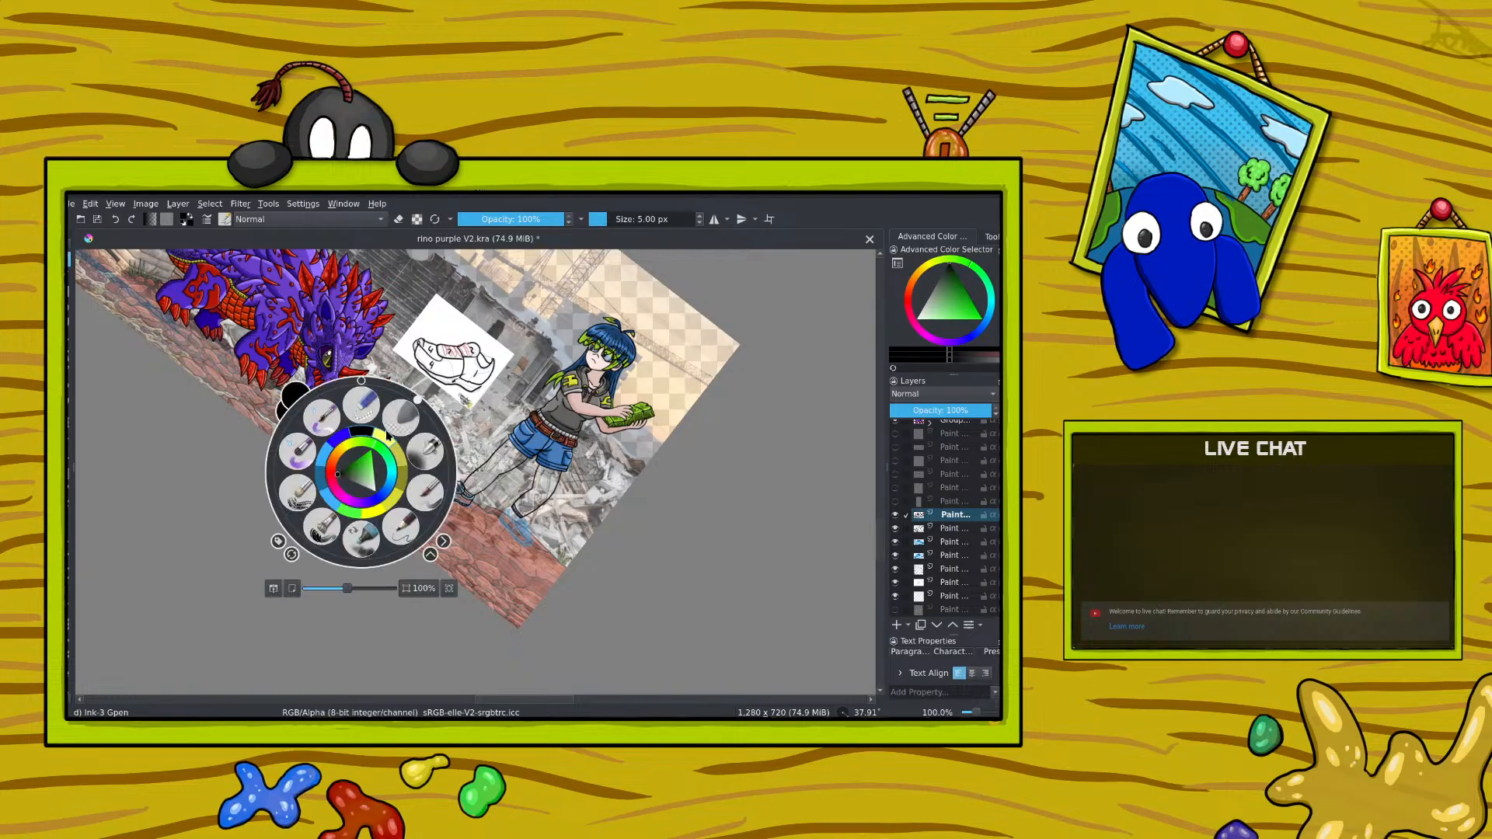
{"action": "left_click", "coordinate": [364, 383]}
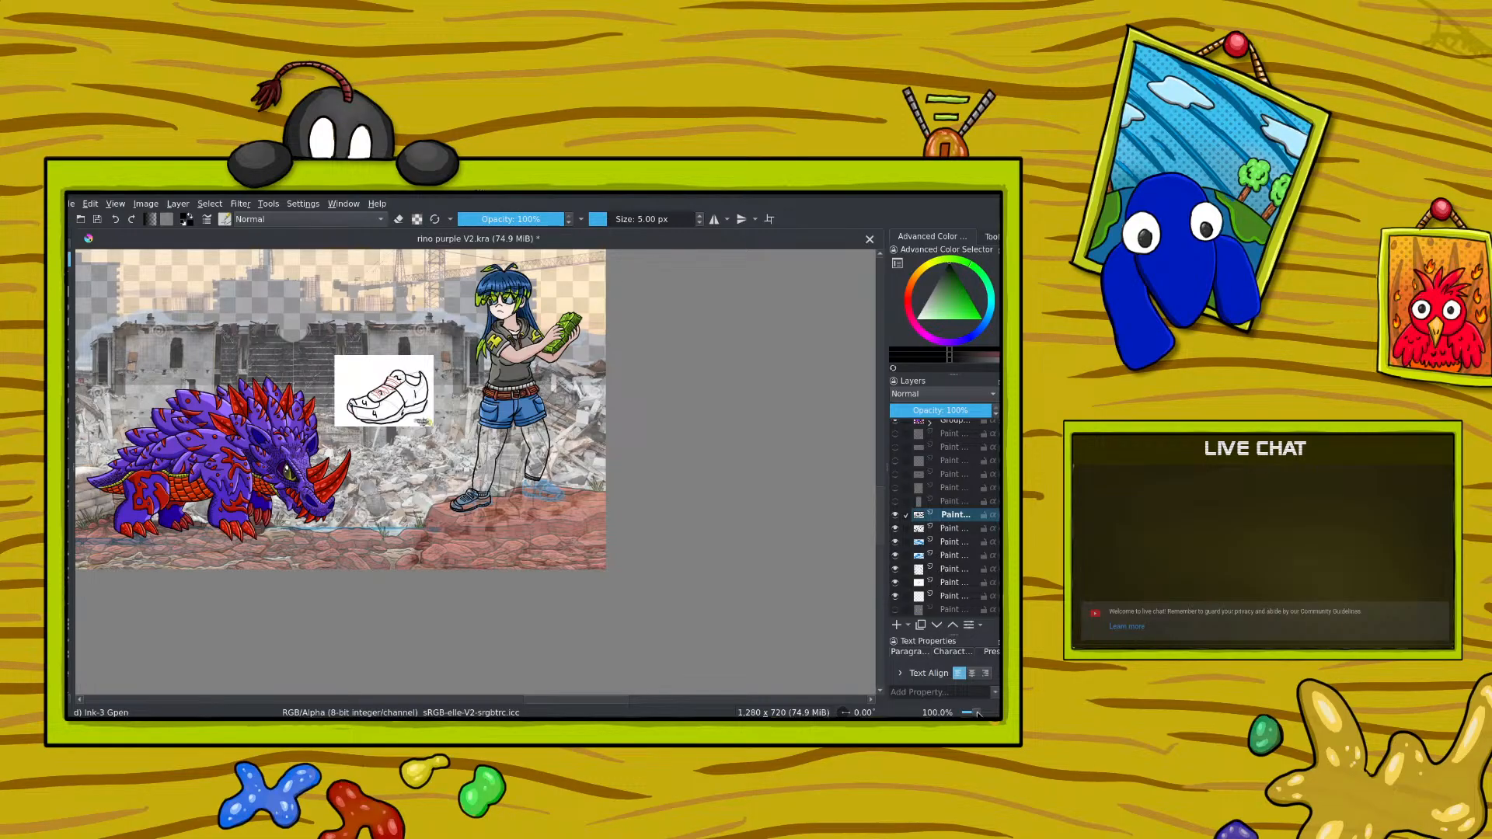
{"action": "scroll", "coordinate": [980, 713], "scroll_direction": "up", "scroll_amount": 5}
{"action": "scroll", "coordinate": [980, 713], "scroll_direction": "down", "scroll_amount": 4}
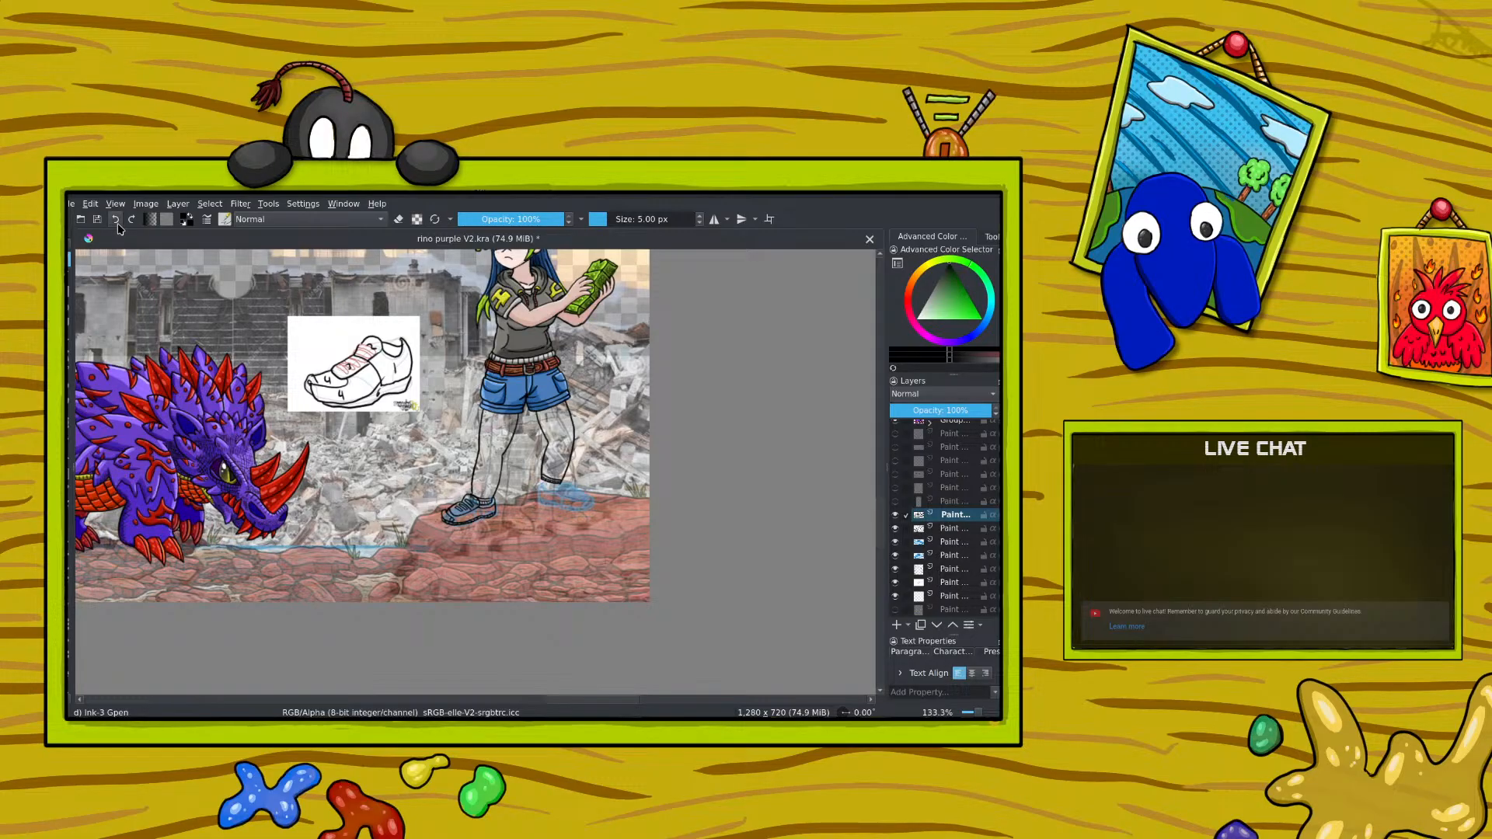
{"action": "left_click", "coordinate": [118, 224]}
{"action": "left_click", "coordinate": [117, 224]}
{"action": "left_click", "coordinate": [117, 224]}
Step: Touch up the shoe's ink lines with the eraser and pen, checking the whole scene at 100% zoom
{"action": "left_click_drag", "start_coordinate": [975, 714], "coordinate": [978, 714]}
{"action": "key", "text": "e"}
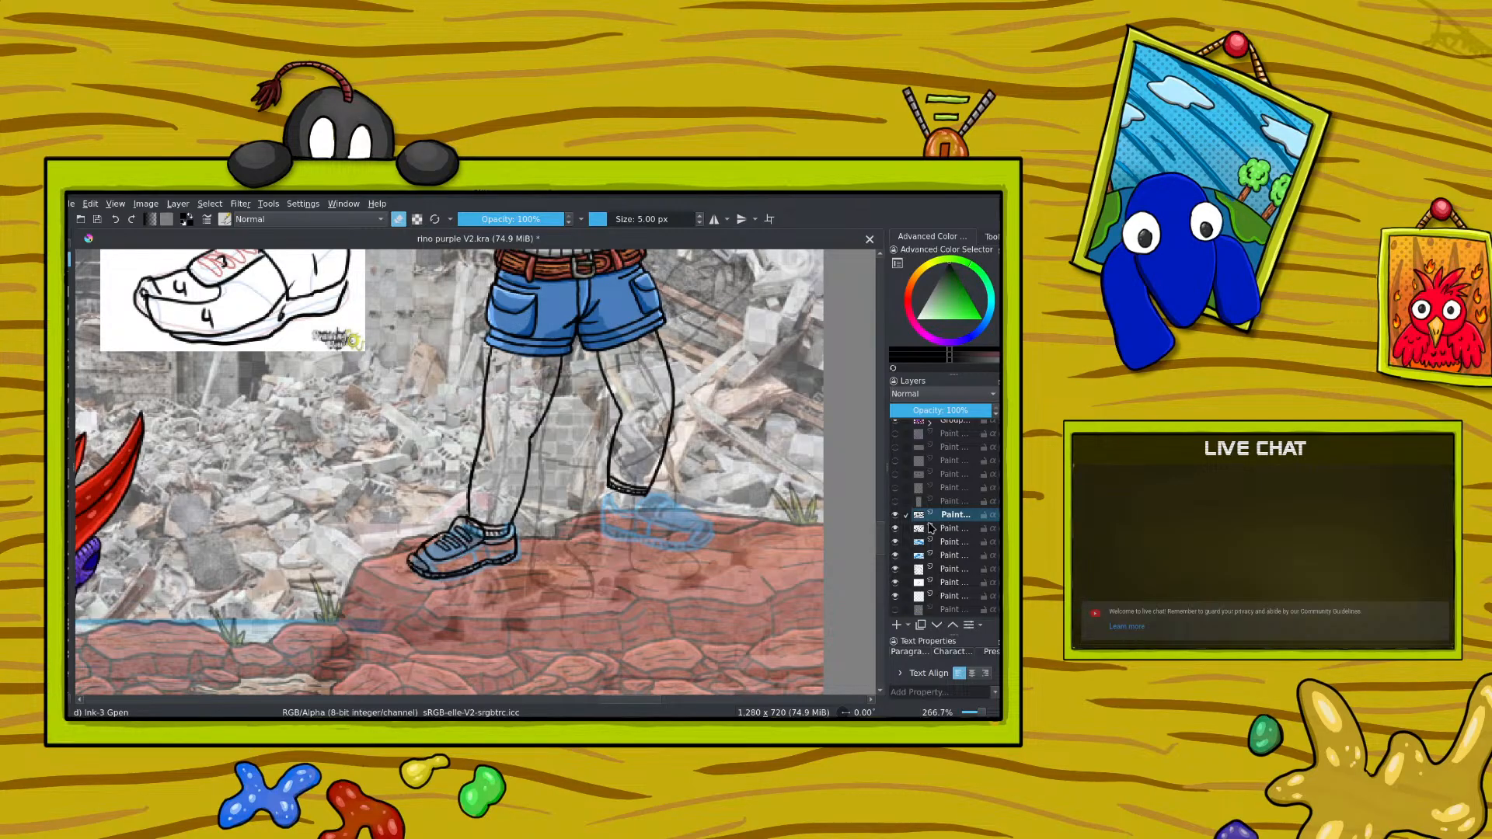
{"action": "key", "text": "e"}
{"action": "left_click", "coordinate": [976, 713]}
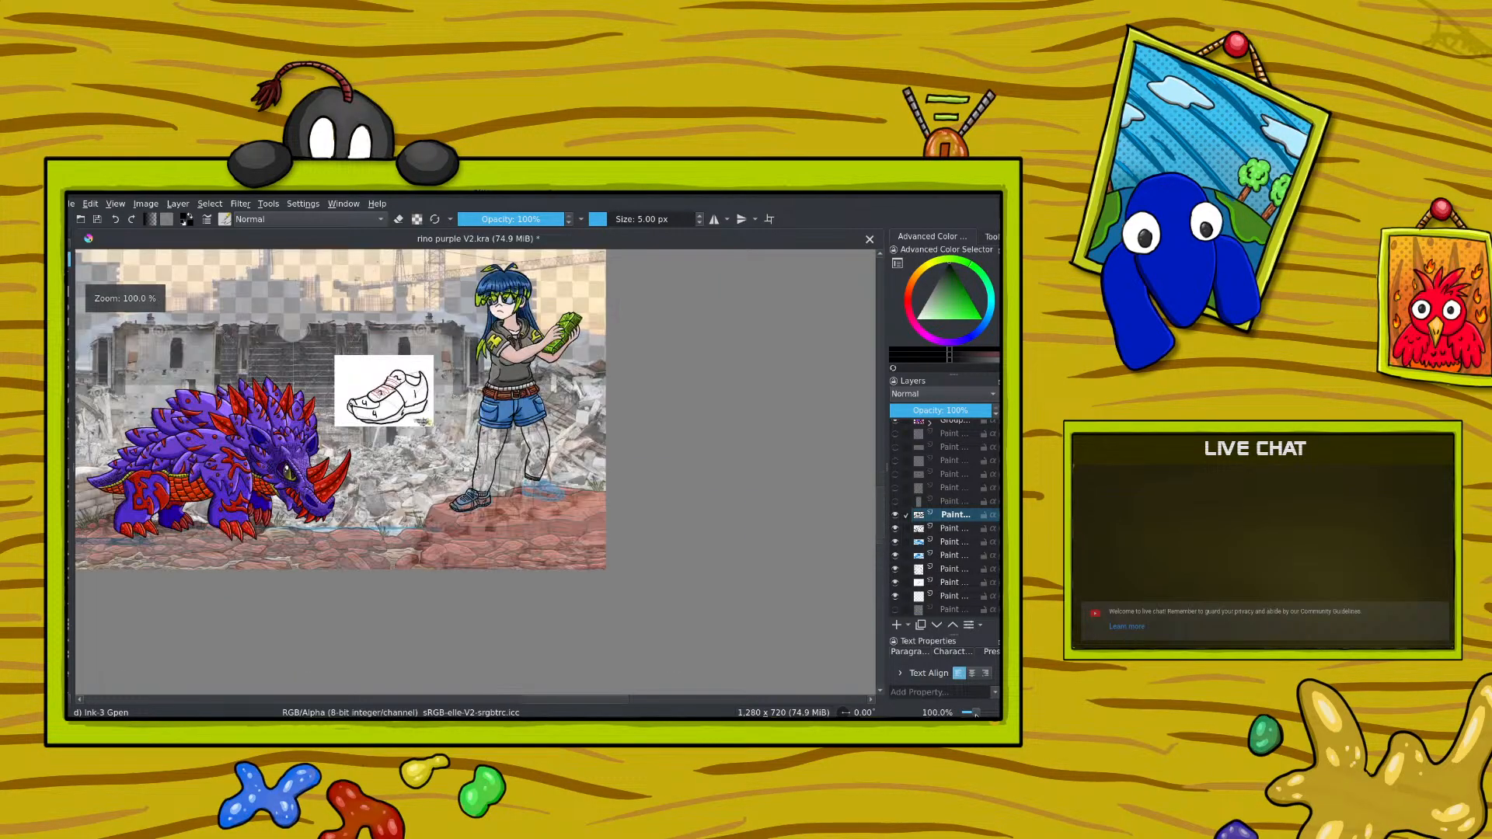
{"action": "left_click", "coordinate": [979, 712]}
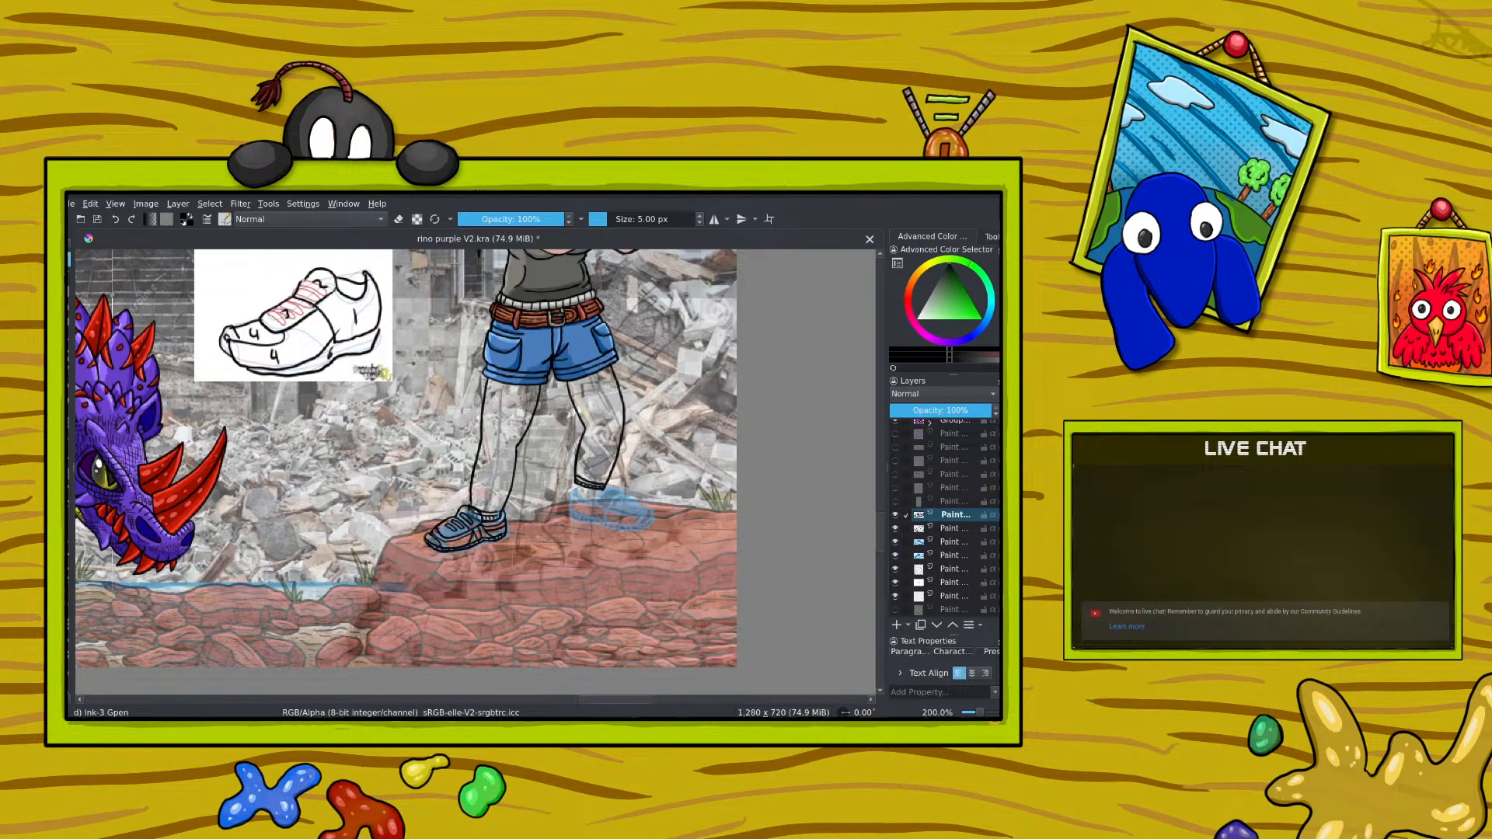
Step: Copy the inked shoe layer and paste it as a duplicate layer
{"action": "left_click", "coordinate": [398, 219]}
{"action": "left_click", "coordinate": [398, 219]}
{"action": "left_click", "coordinate": [399, 219]}
{"action": "left_click", "coordinate": [399, 219]}
{"action": "right_click", "coordinate": [951, 516]}
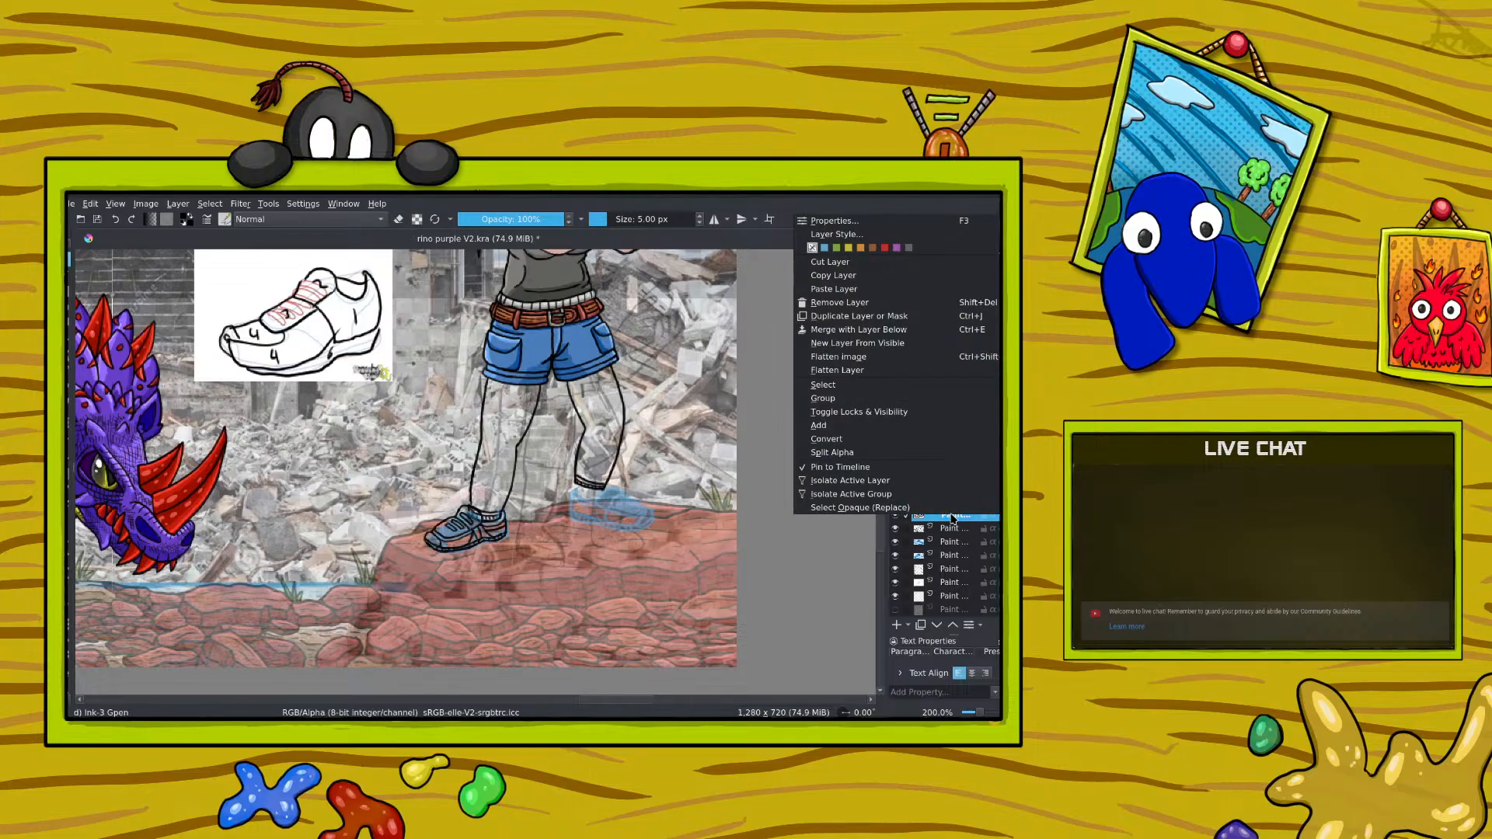
{"action": "left_click", "coordinate": [819, 272]}
{"action": "left_click", "coordinate": [92, 204]}
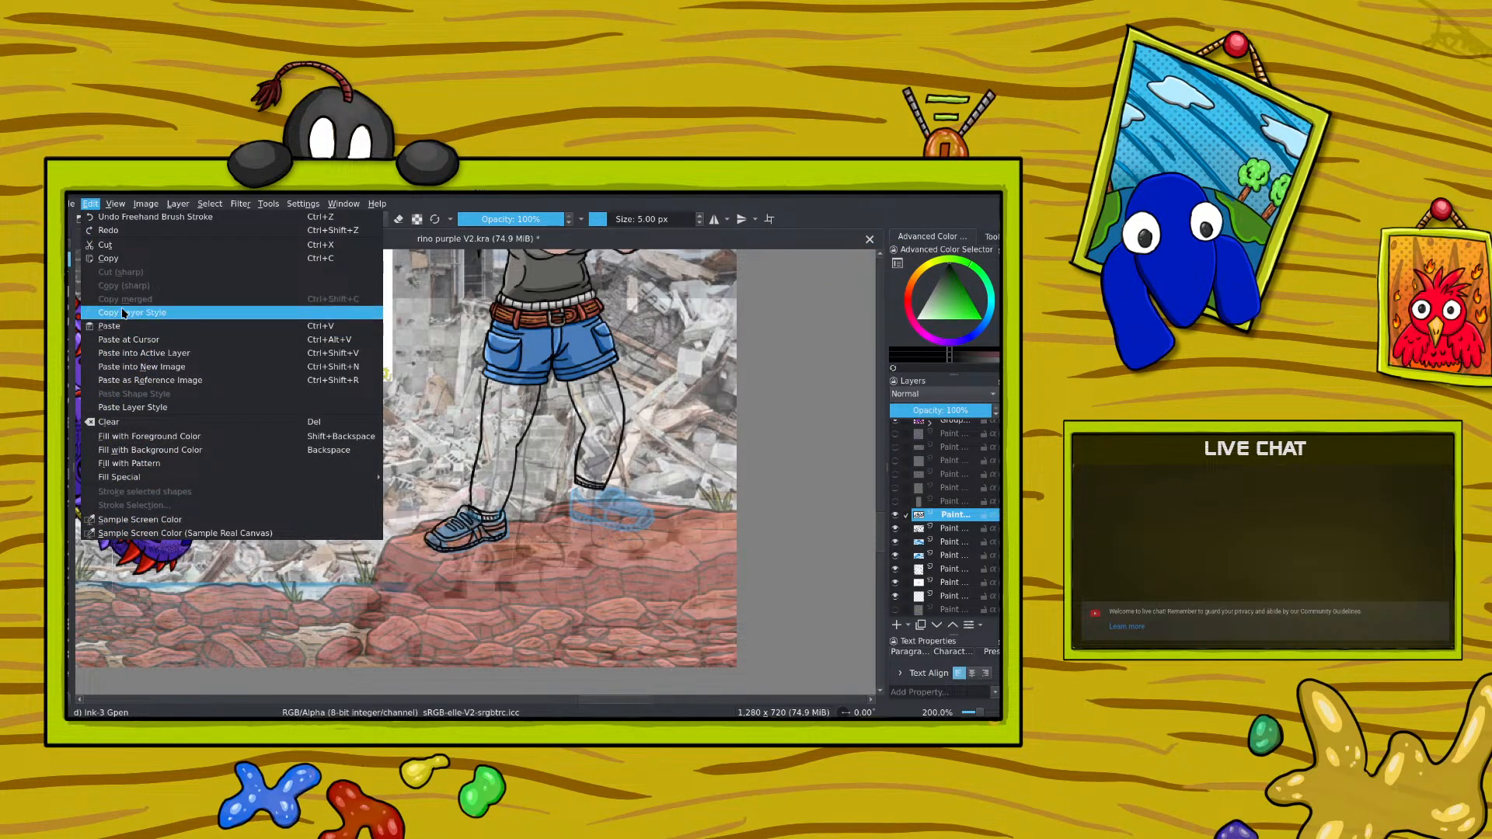
{"action": "right_click", "coordinate": [960, 517]}
{"action": "left_click", "coordinate": [820, 285]}
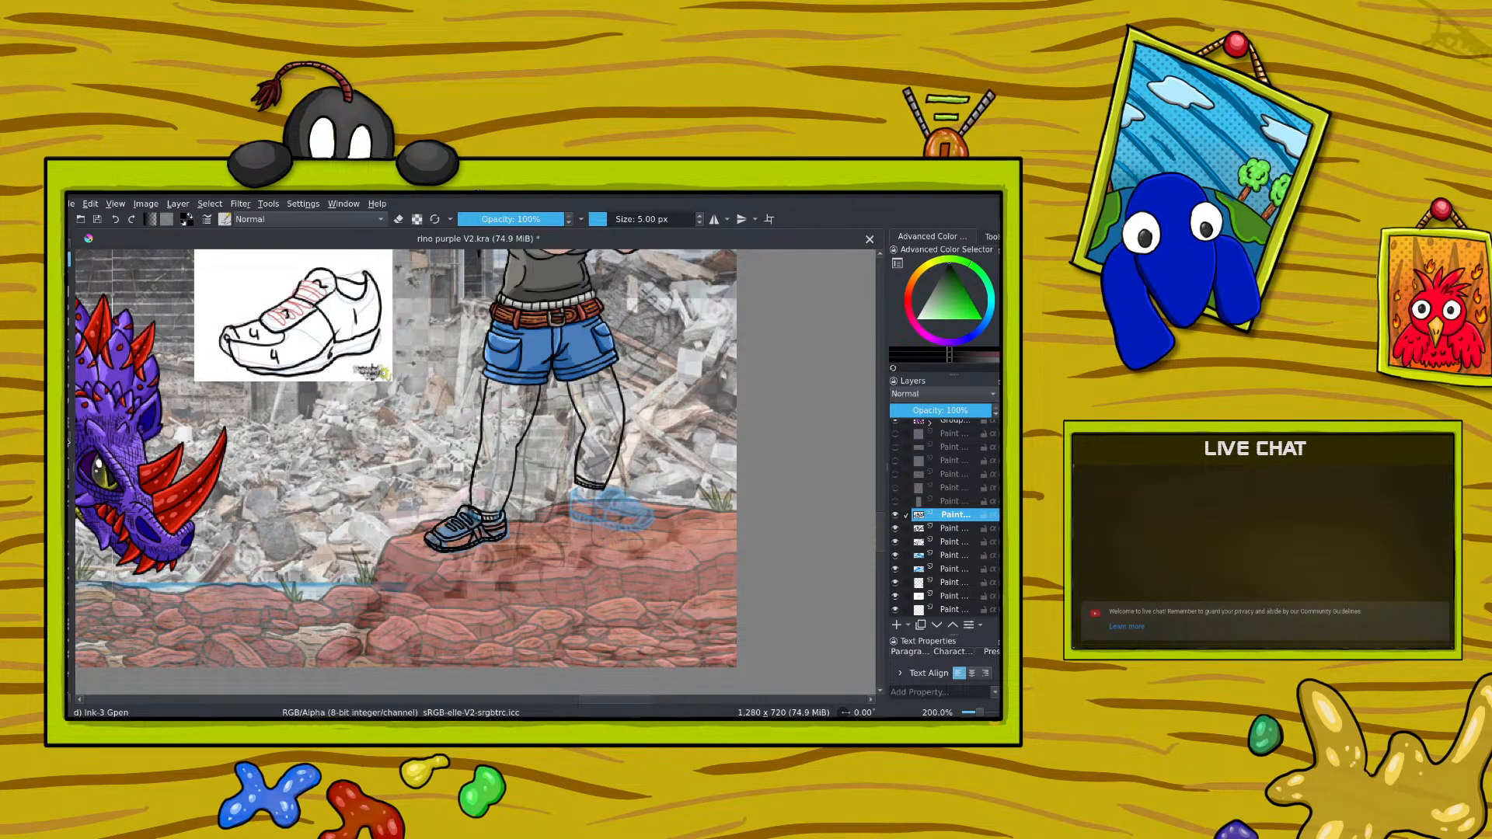
Step: Move the pasted shoe into the rubble area left of the legs and mirror its layer horizontally
{"action": "key", "text": "t"}
{"action": "mouse_move", "coordinate": [343, 520]}
{"action": "left_mouse_down"}
{"action": "mouse_move", "coordinate": [365, 520]}
{"action": "mouse_move", "coordinate": [242, 442]}
{"action": "left_mouse_up"}
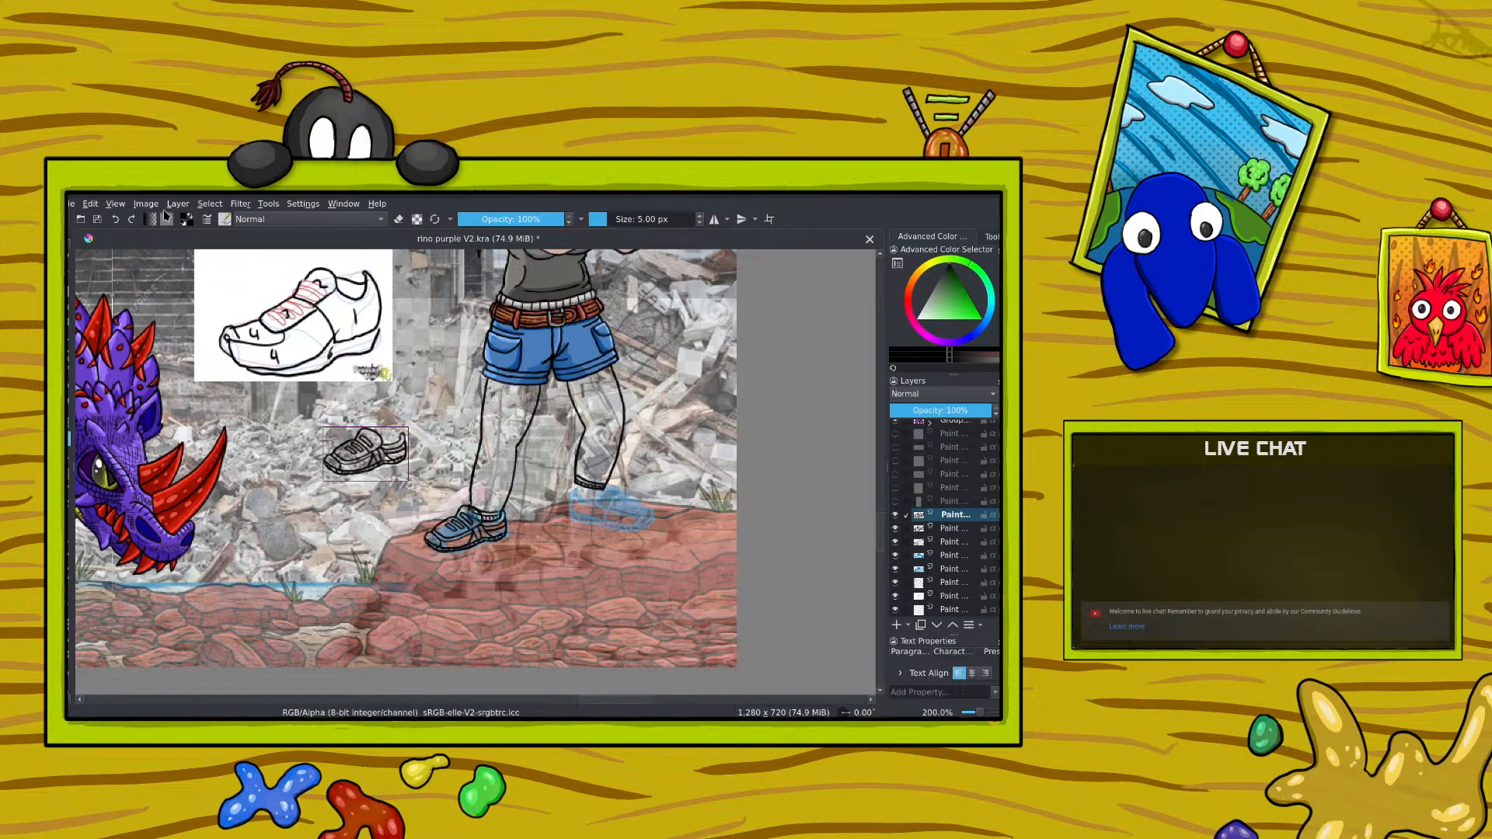
{"action": "left_click", "coordinate": [178, 204]}
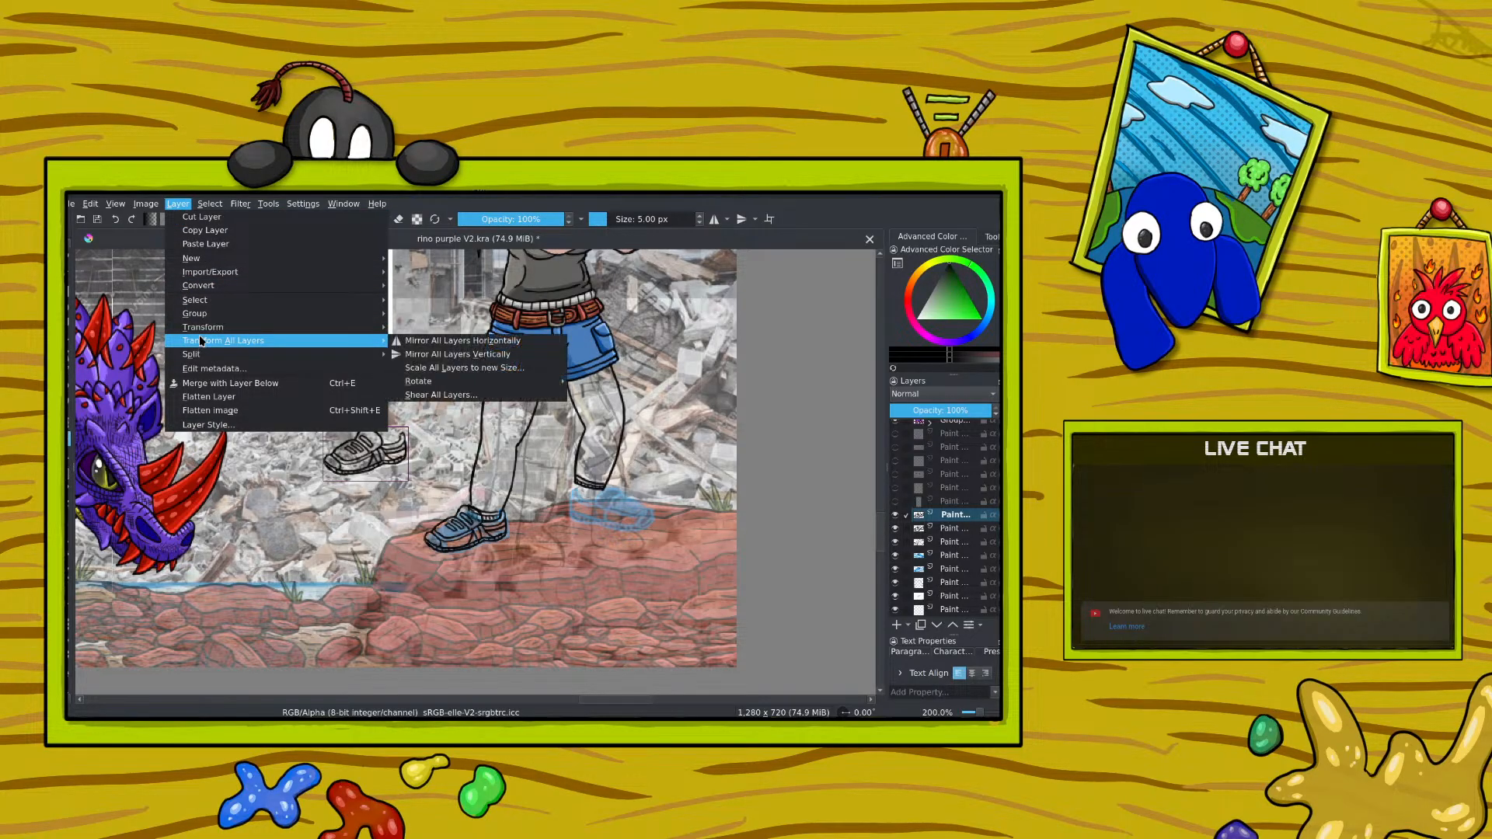
{"action": "left_click", "coordinate": [411, 325]}
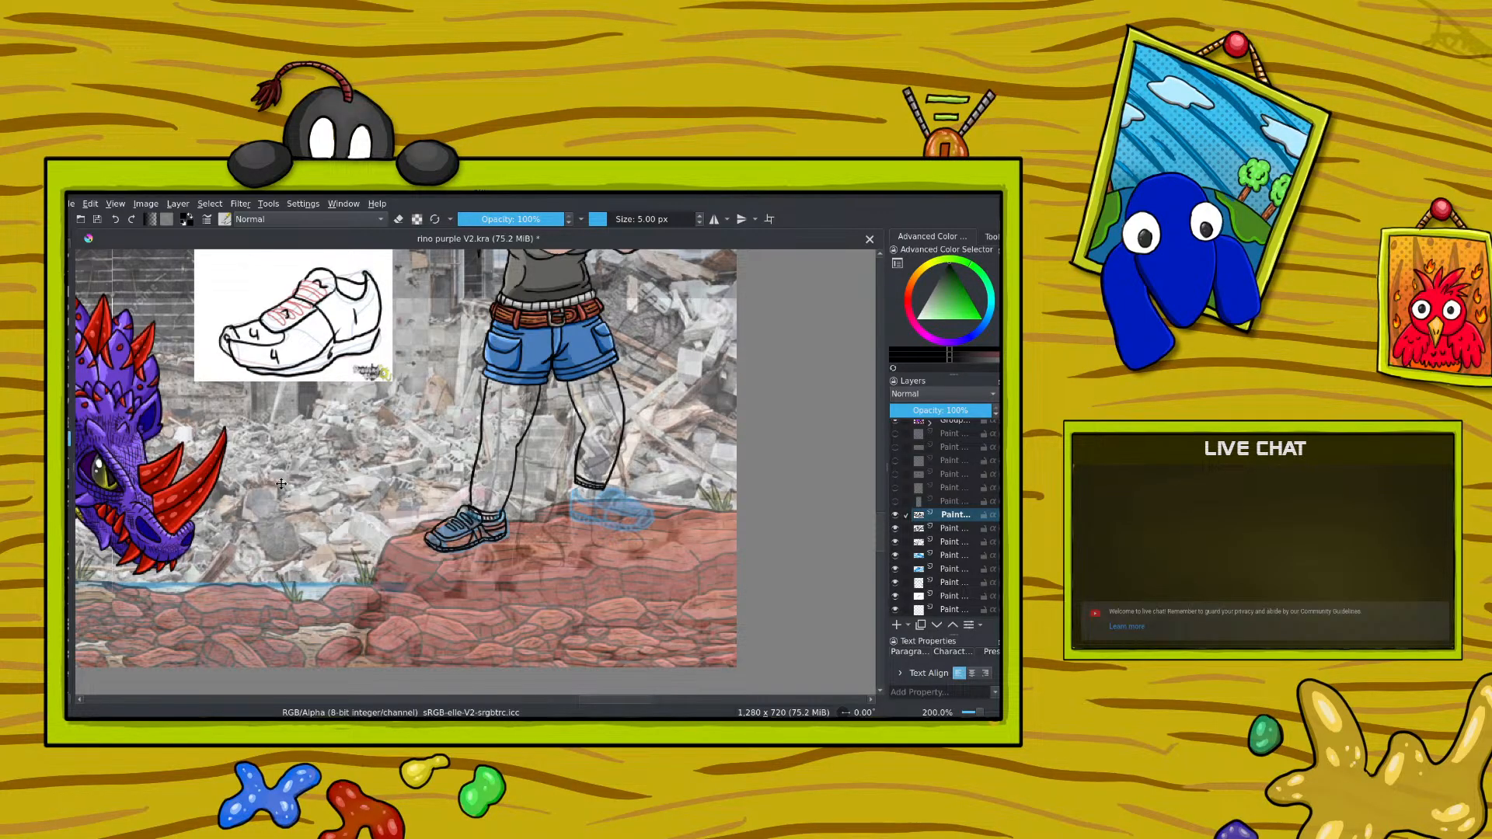
Step: Move the mirrored shoe onto the blue sketch of the girl's other foot
{"action": "key", "text": "minus"}
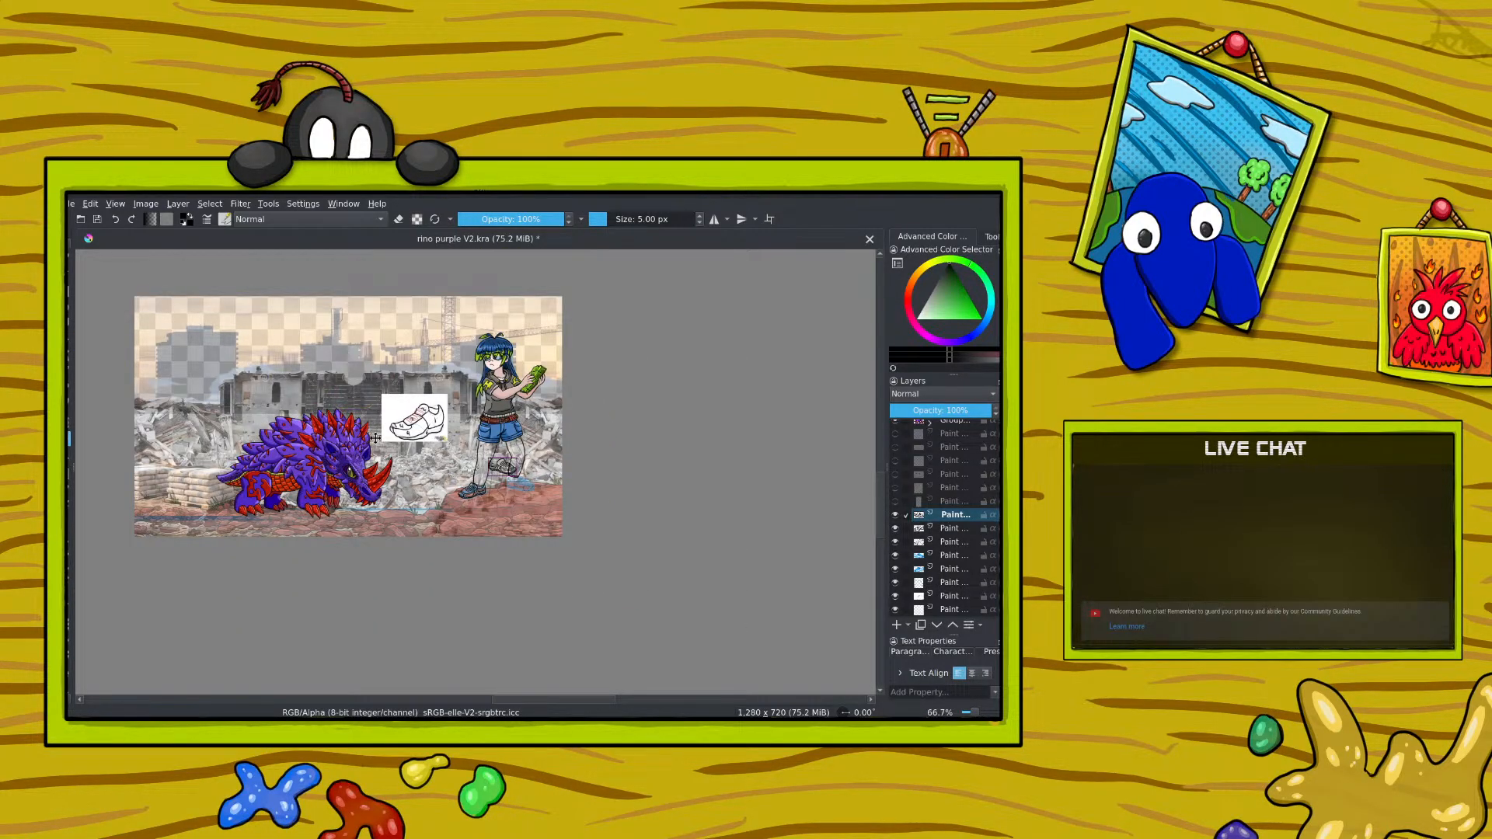
{"action": "left_click_drag", "start_coordinate": [376, 439], "coordinate": [395, 448]}
{"action": "left_click_drag", "start_coordinate": [975, 712], "coordinate": [983, 713]}
{"action": "left_click_drag", "start_coordinate": [704, 514], "coordinate": [703, 533]}
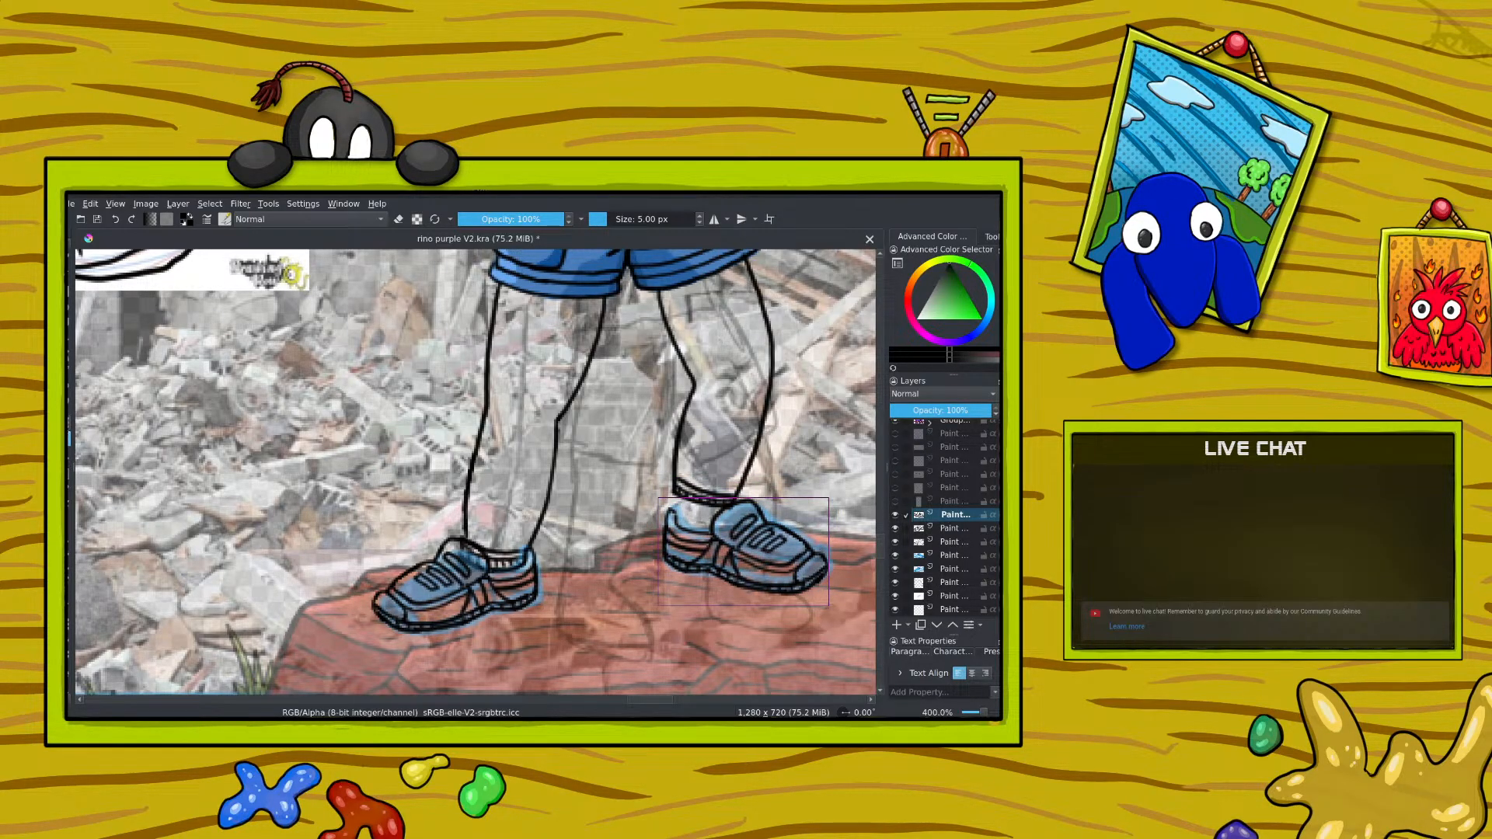
Step: Transform the mirrored shoe by raising its lower and upper edges and widening it slightly, then apply the transformation
{"action": "left_click", "coordinate": [69, 423]}
{"action": "left_click_drag", "start_coordinate": [743, 606], "coordinate": [743, 597]}
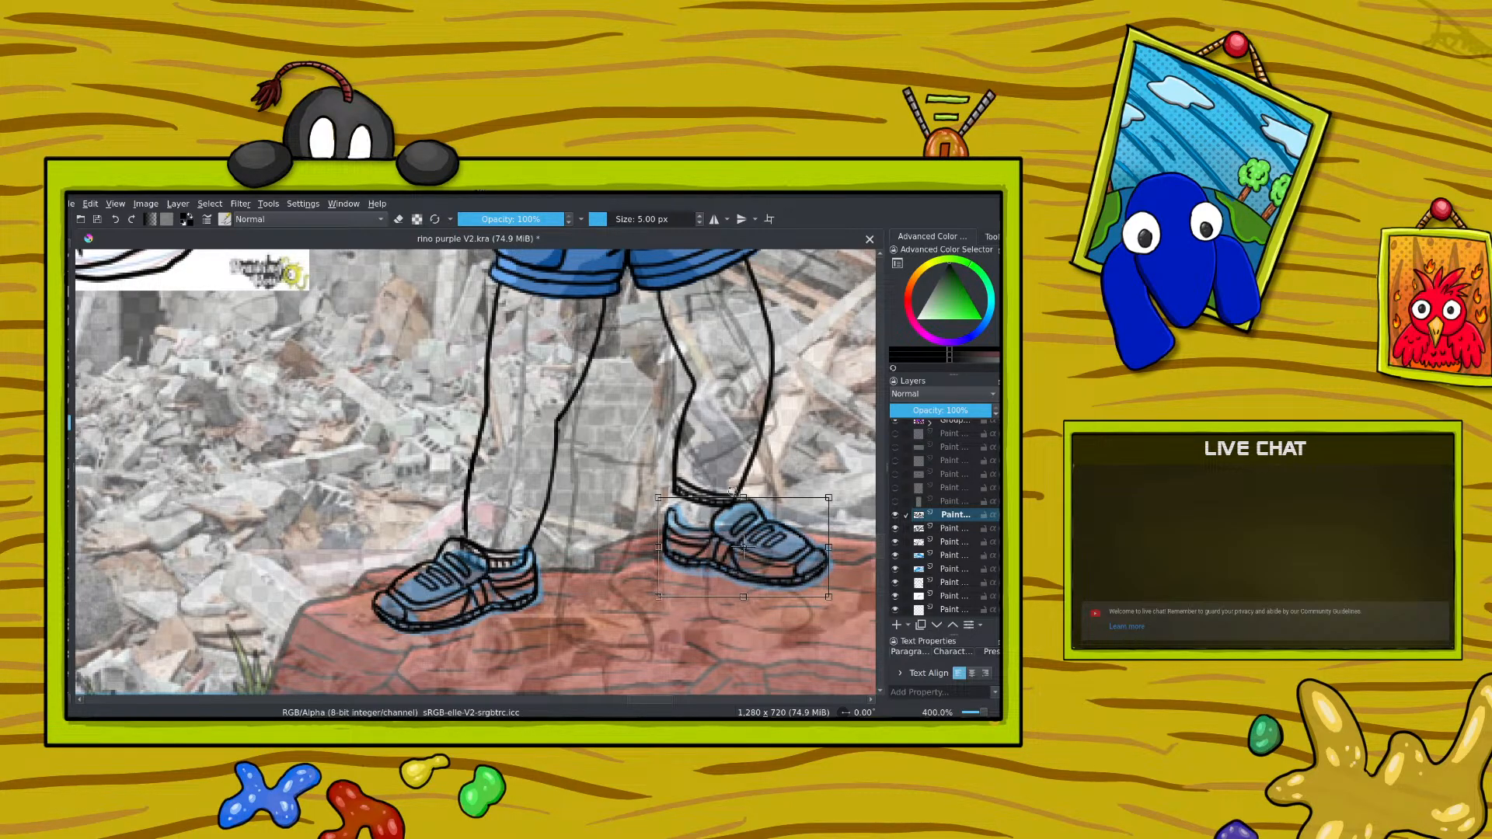
{"action": "left_click_drag", "start_coordinate": [743, 497], "coordinate": [743, 487]}
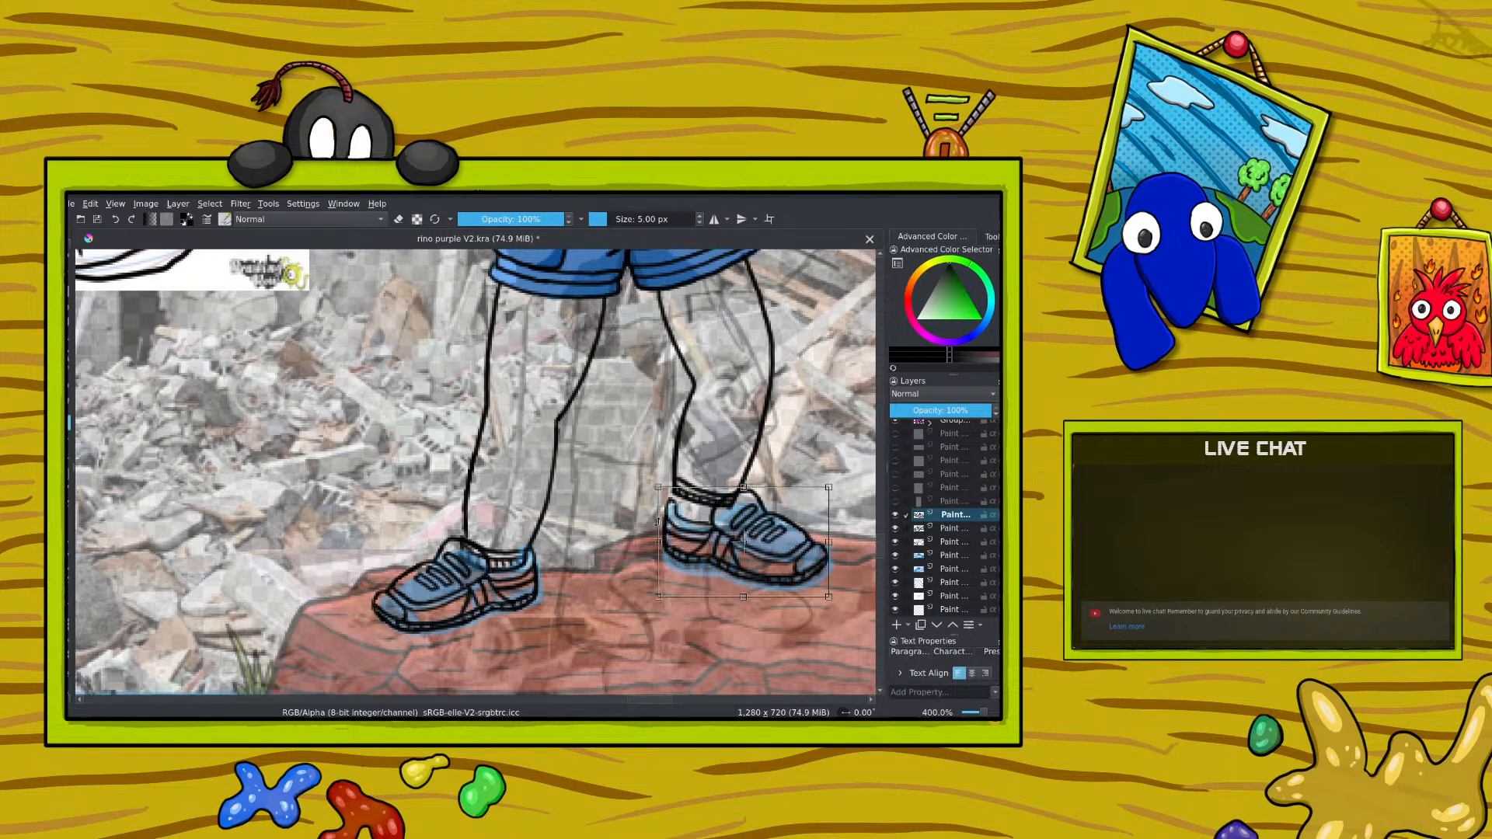
{"action": "left_click_drag", "start_coordinate": [658, 542], "coordinate": [656, 541]}
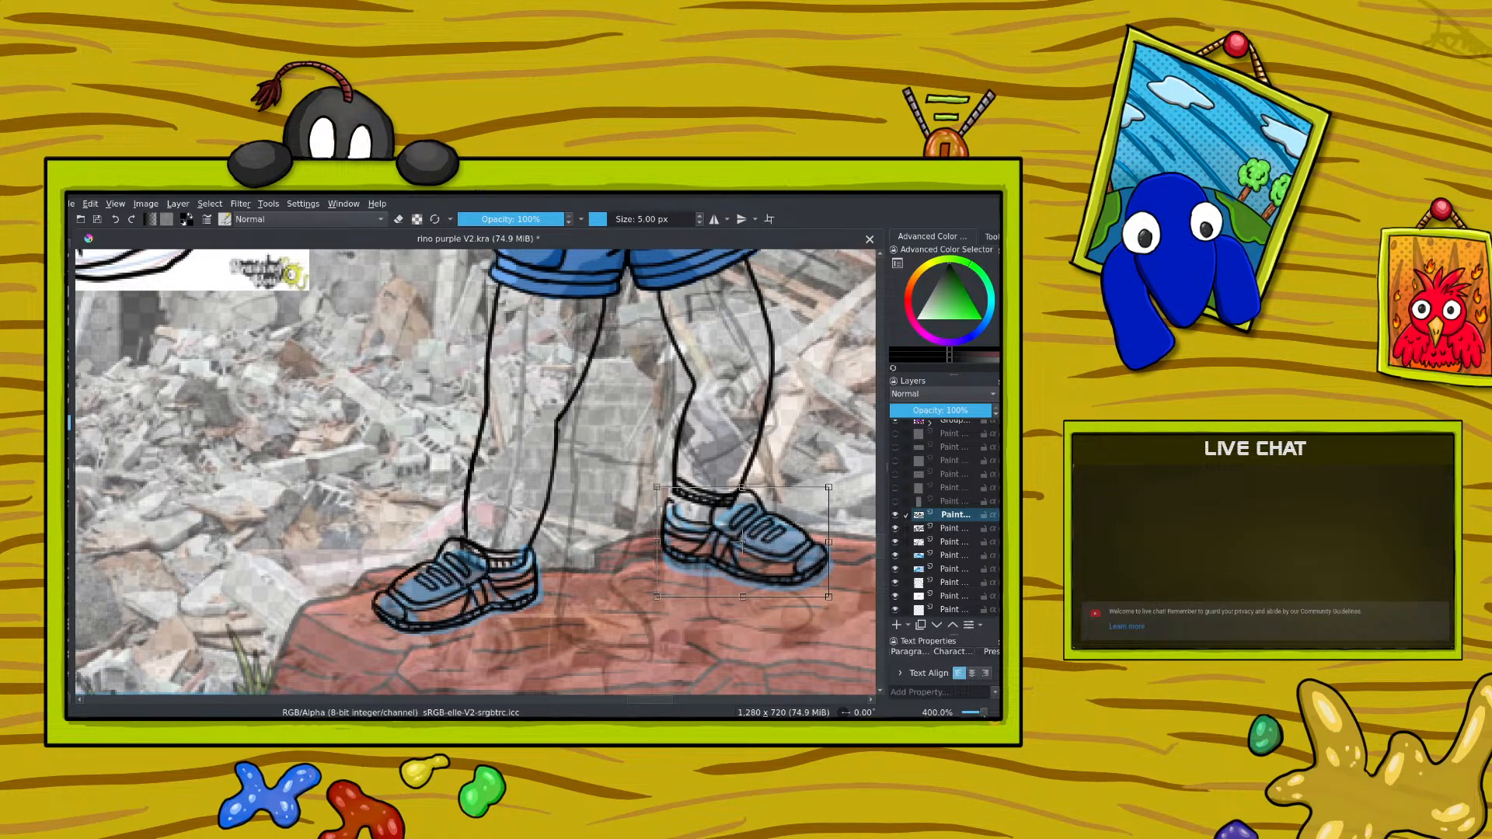
{"action": "left_click_drag", "start_coordinate": [984, 712], "coordinate": [982, 712]}
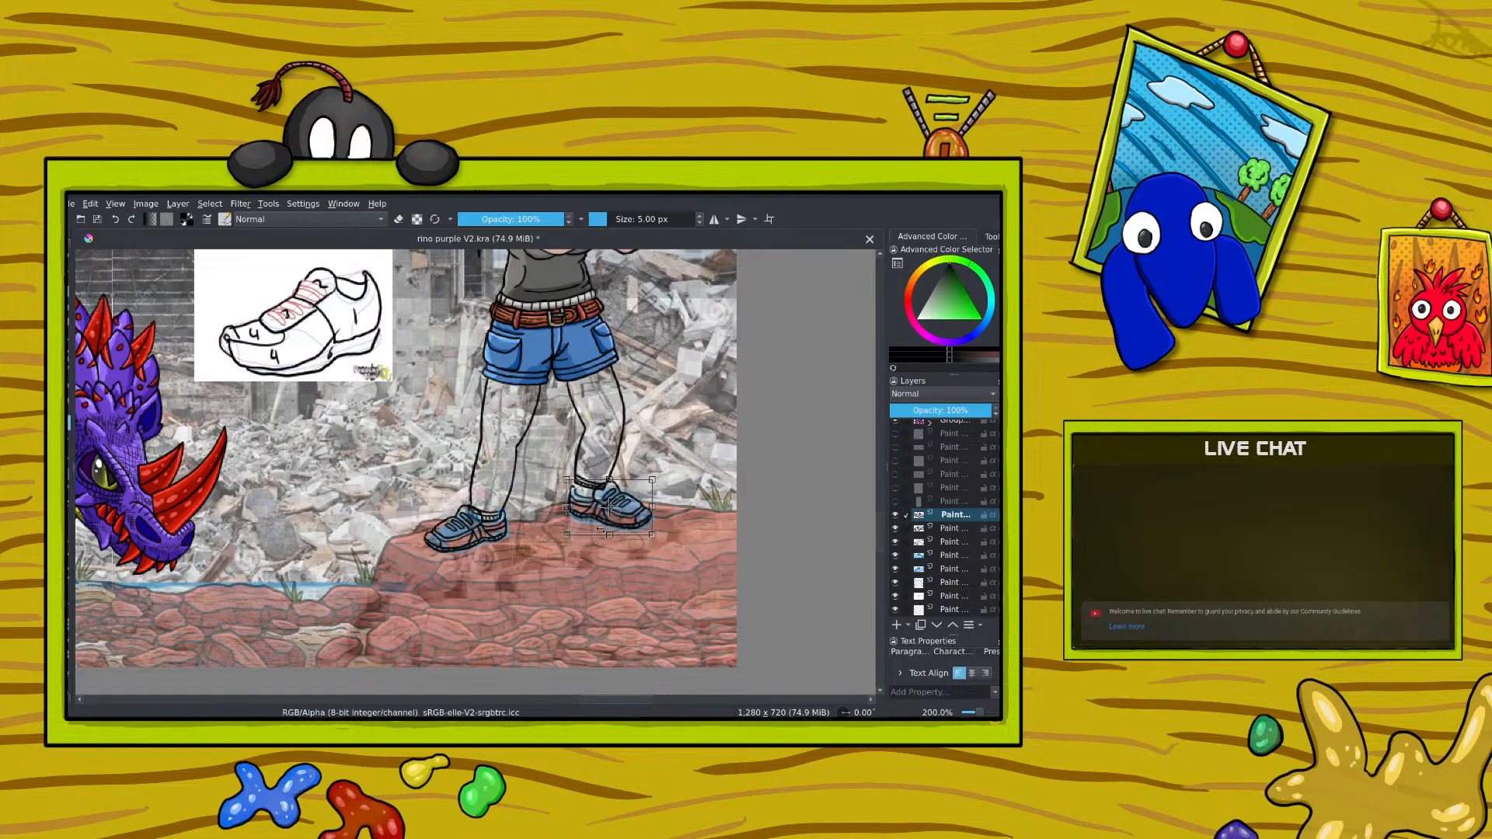
{"action": "left_click_drag", "start_coordinate": [608, 535], "coordinate": [609, 531]}
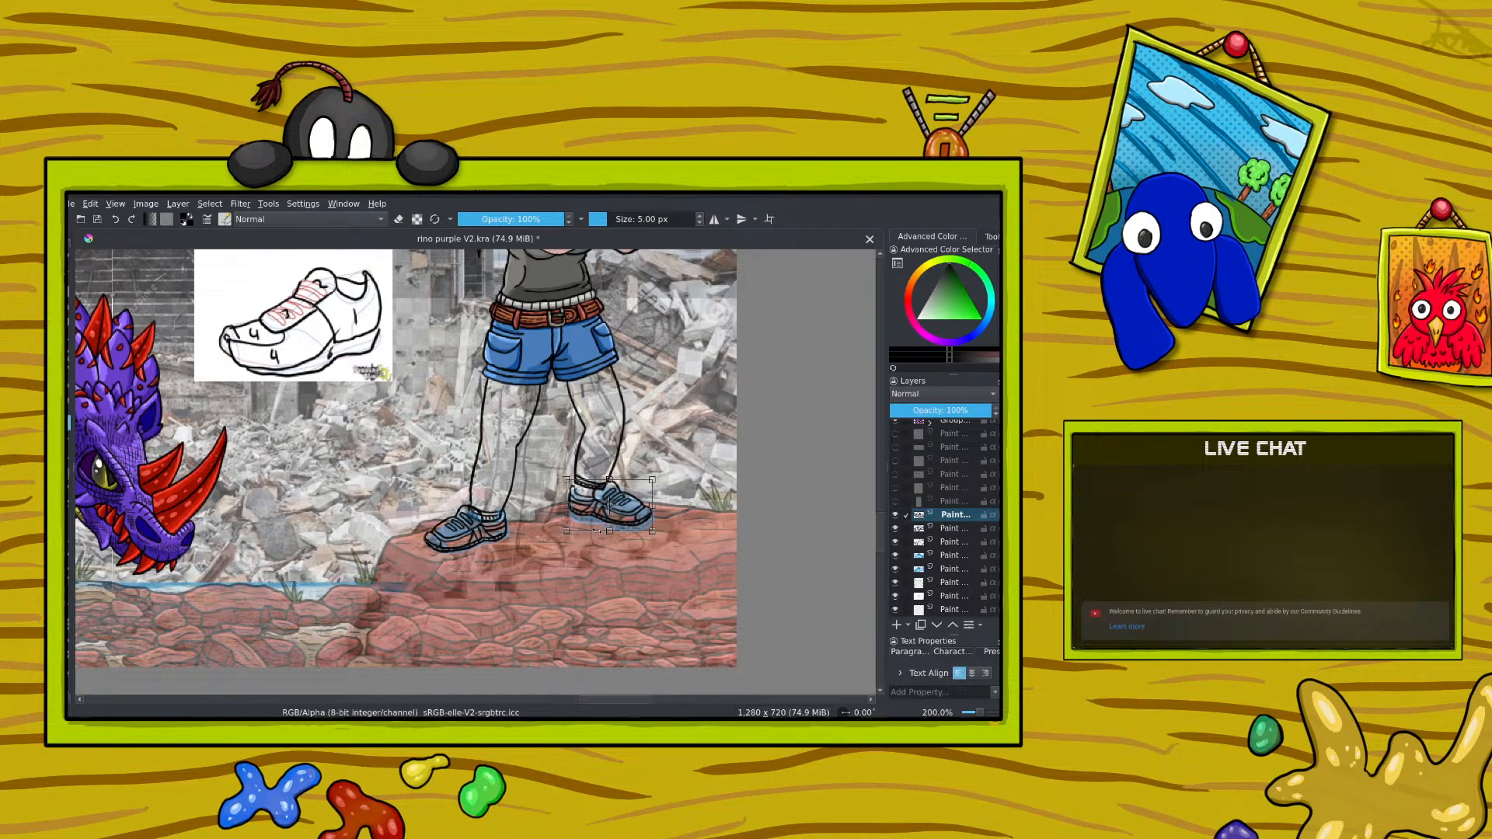
{"action": "left_click_drag", "start_coordinate": [609, 479], "coordinate": [606, 467]}
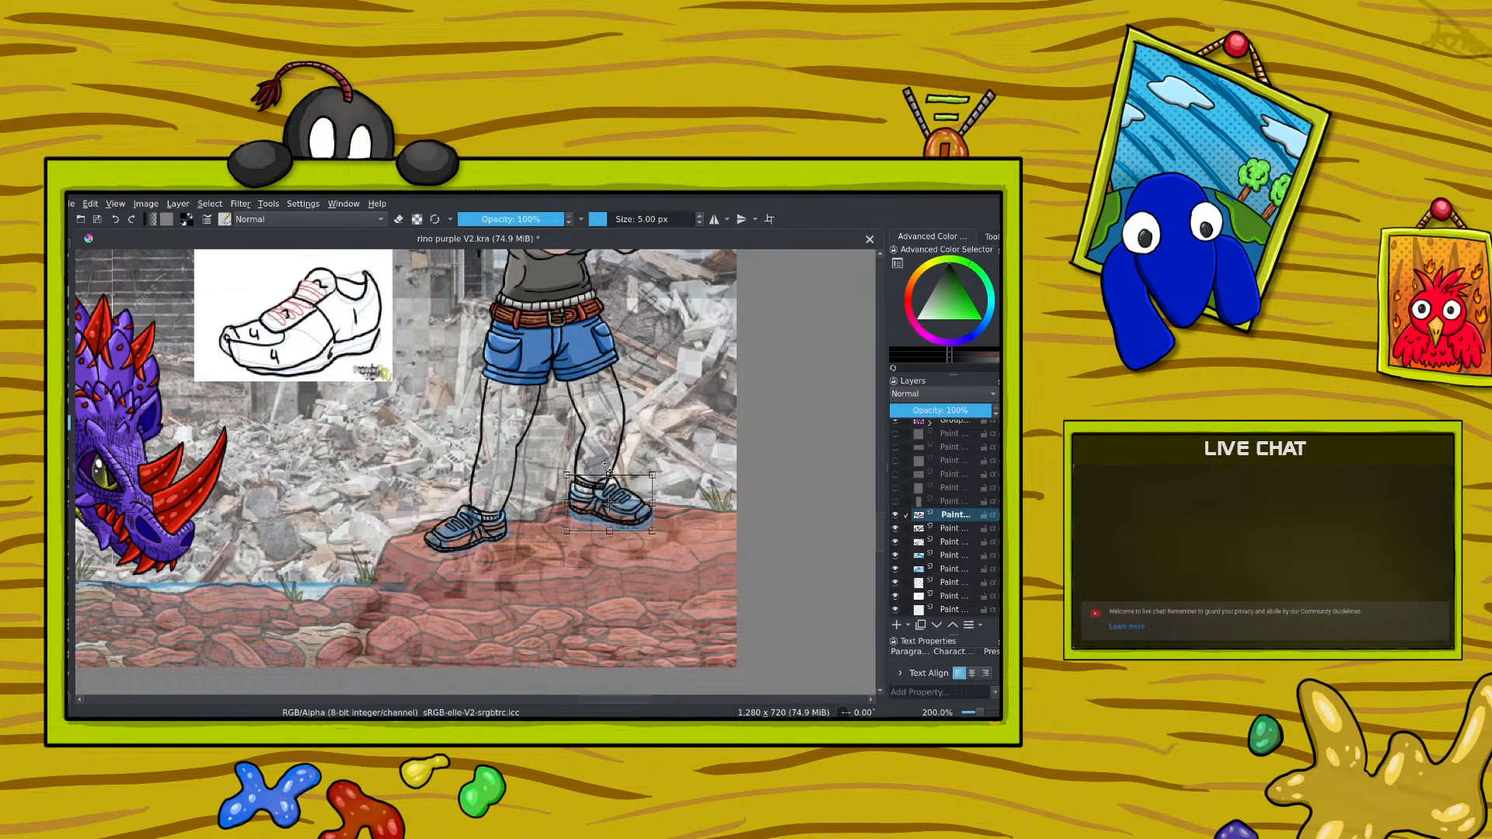
{"action": "key", "text": "Return"}
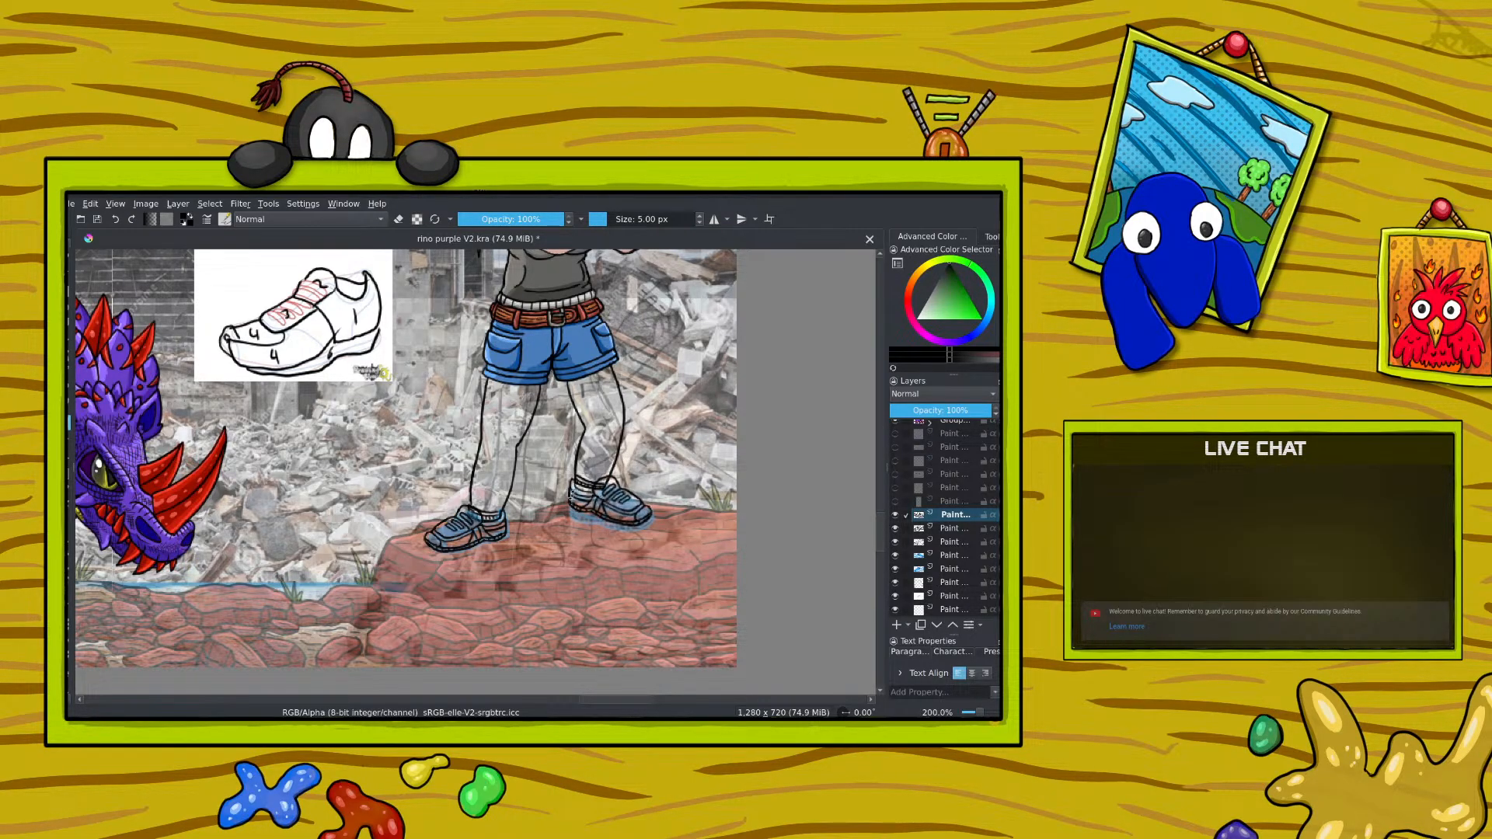
Step: Skew the mirrored shoe and make it slightly narrower and lower to fit the foot, applying the transformation
{"action": "left_click_drag", "start_coordinate": [570, 492], "coordinate": [569, 474]}
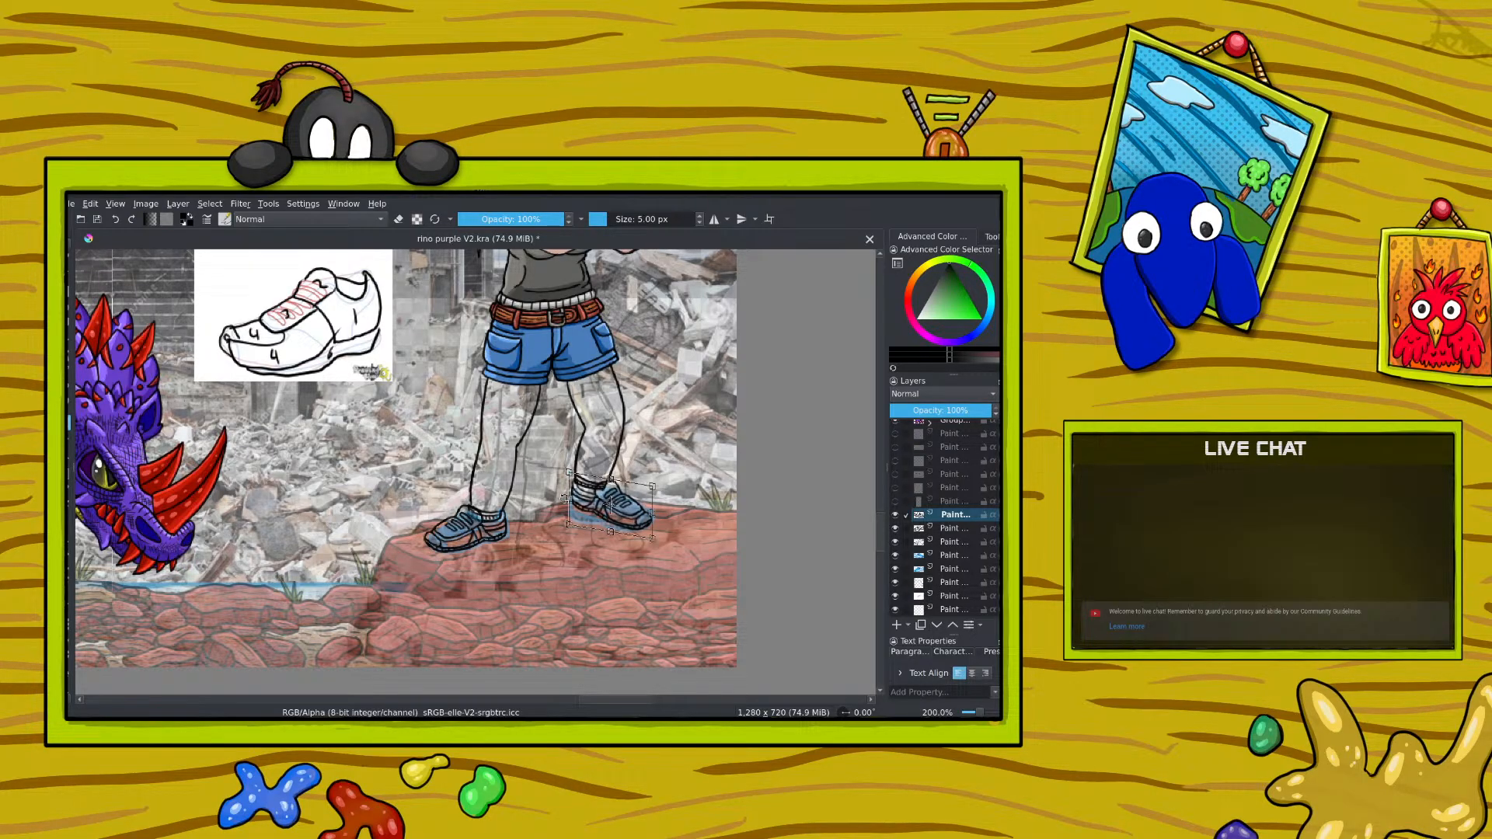
{"action": "key", "text": "Return"}
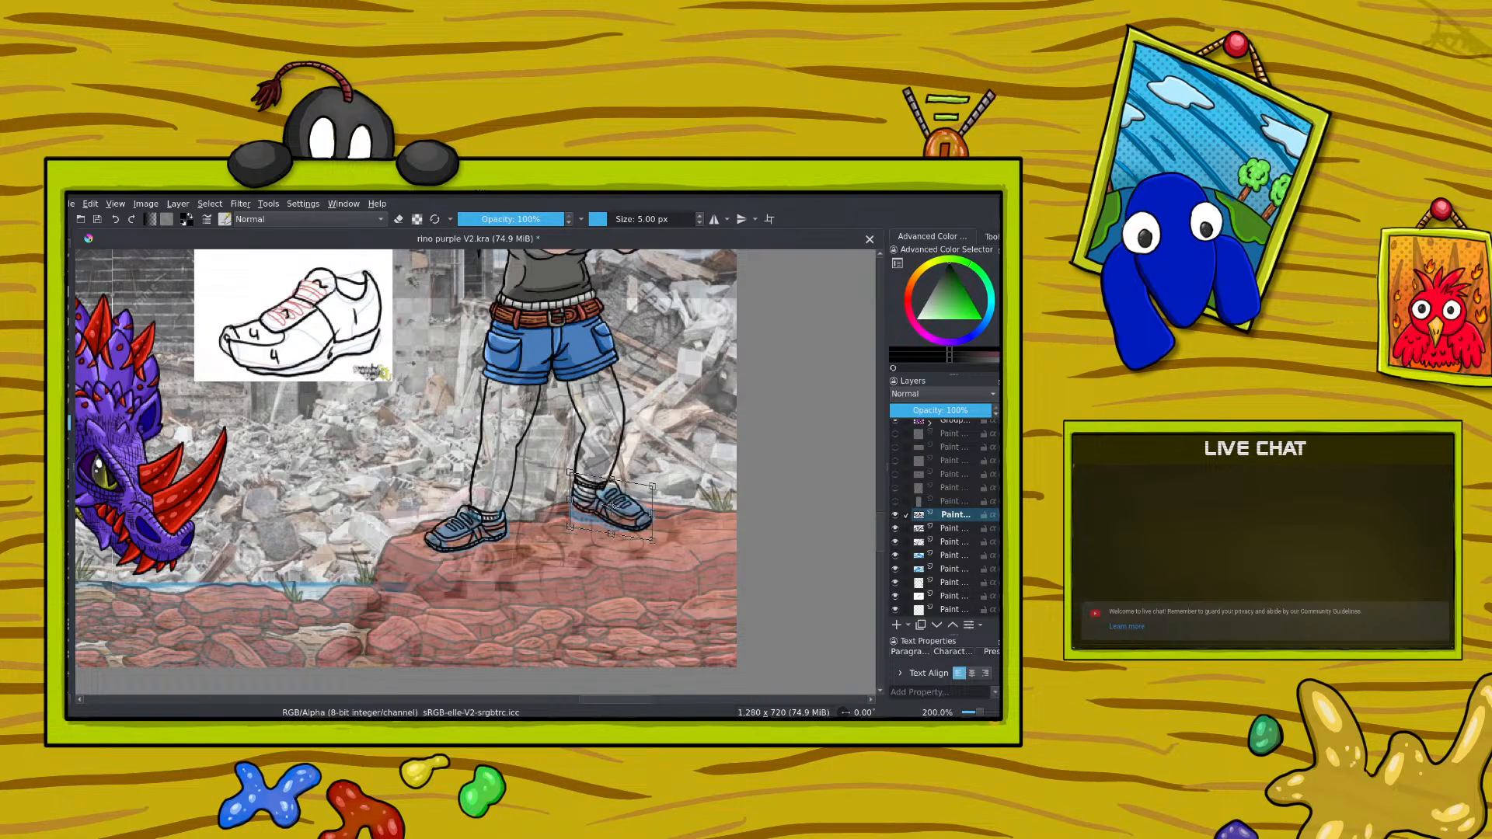
{"action": "left_click_drag", "start_coordinate": [650, 505], "coordinate": [660, 499]}
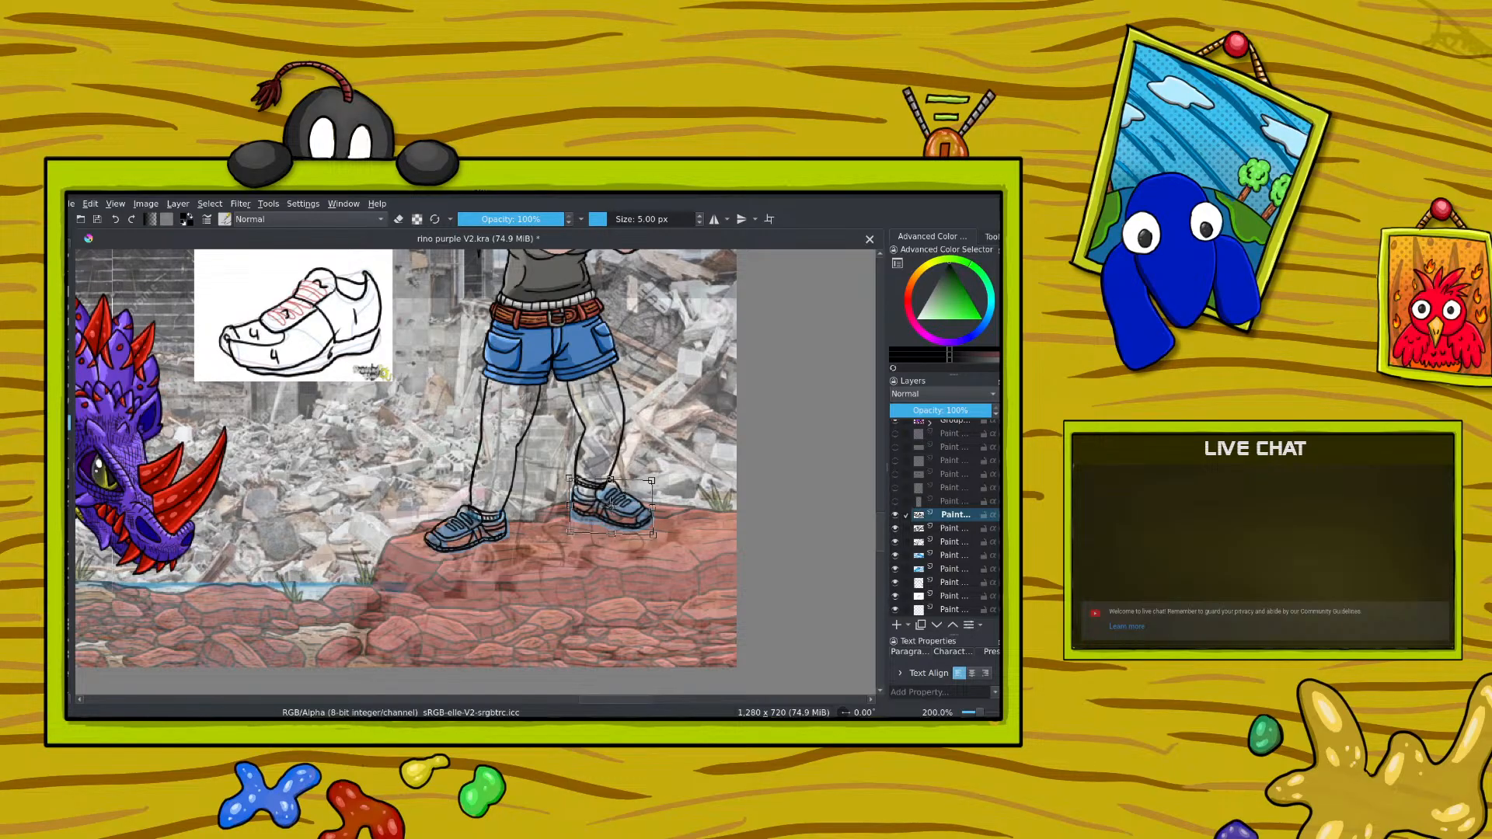
{"action": "scroll", "coordinate": [970, 713], "scroll_direction": "down", "scroll_amount": 4}
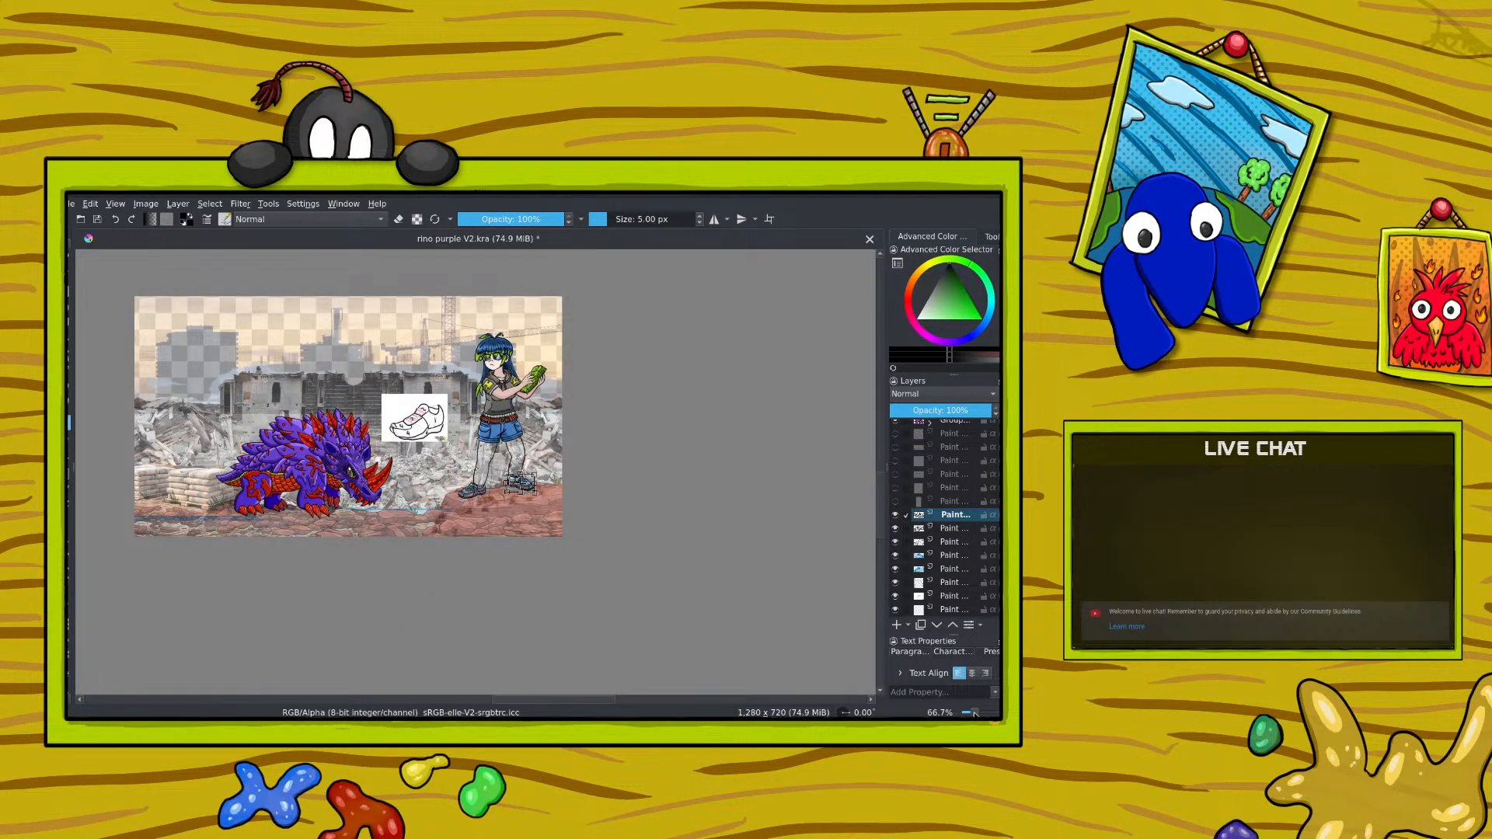
{"action": "scroll", "coordinate": [975, 712], "scroll_direction": "up", "scroll_amount": 4}
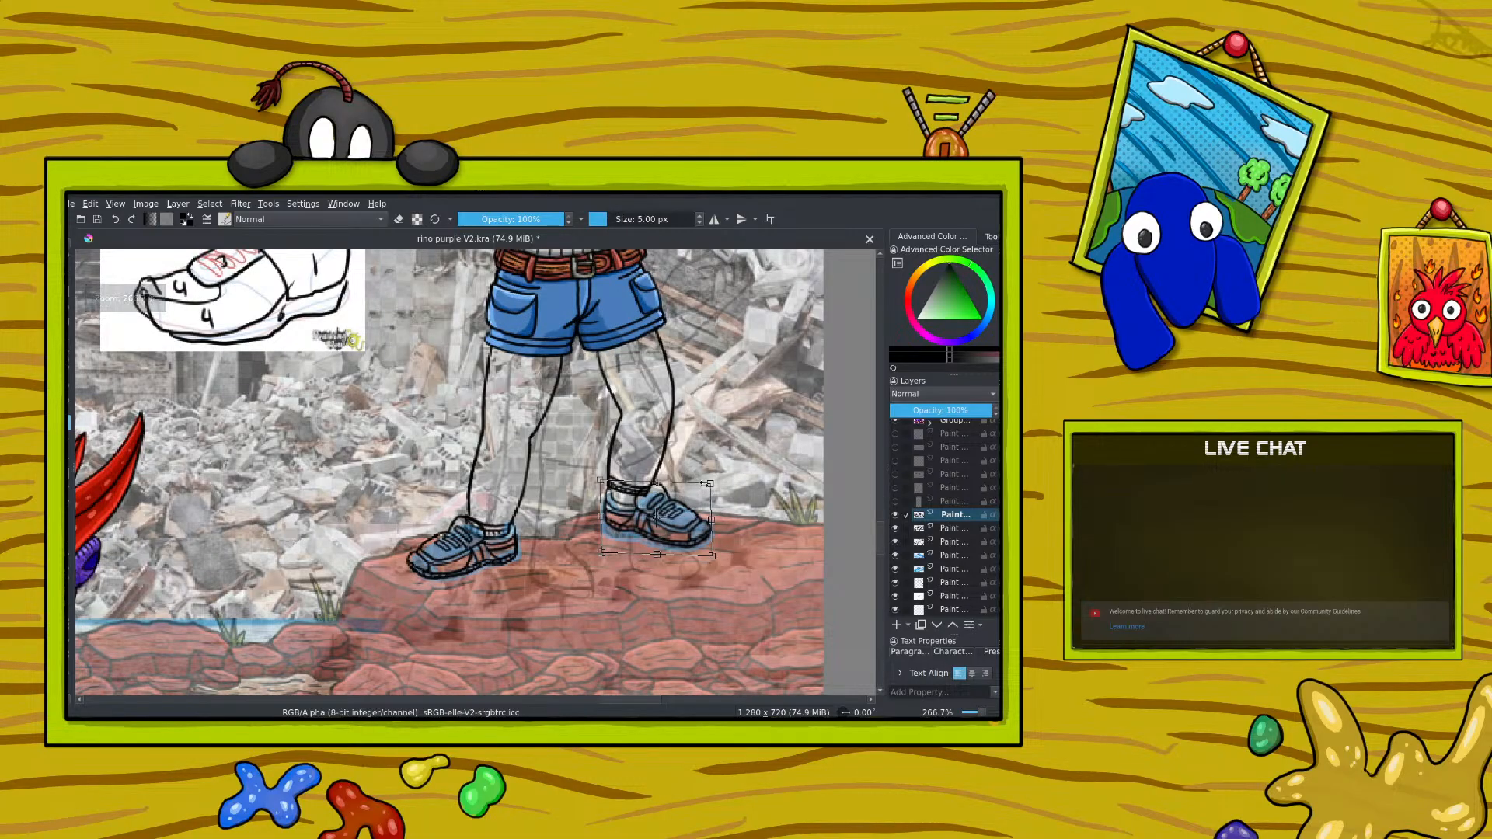
{"action": "left_click_drag", "start_coordinate": [710, 483], "coordinate": [703, 487]}
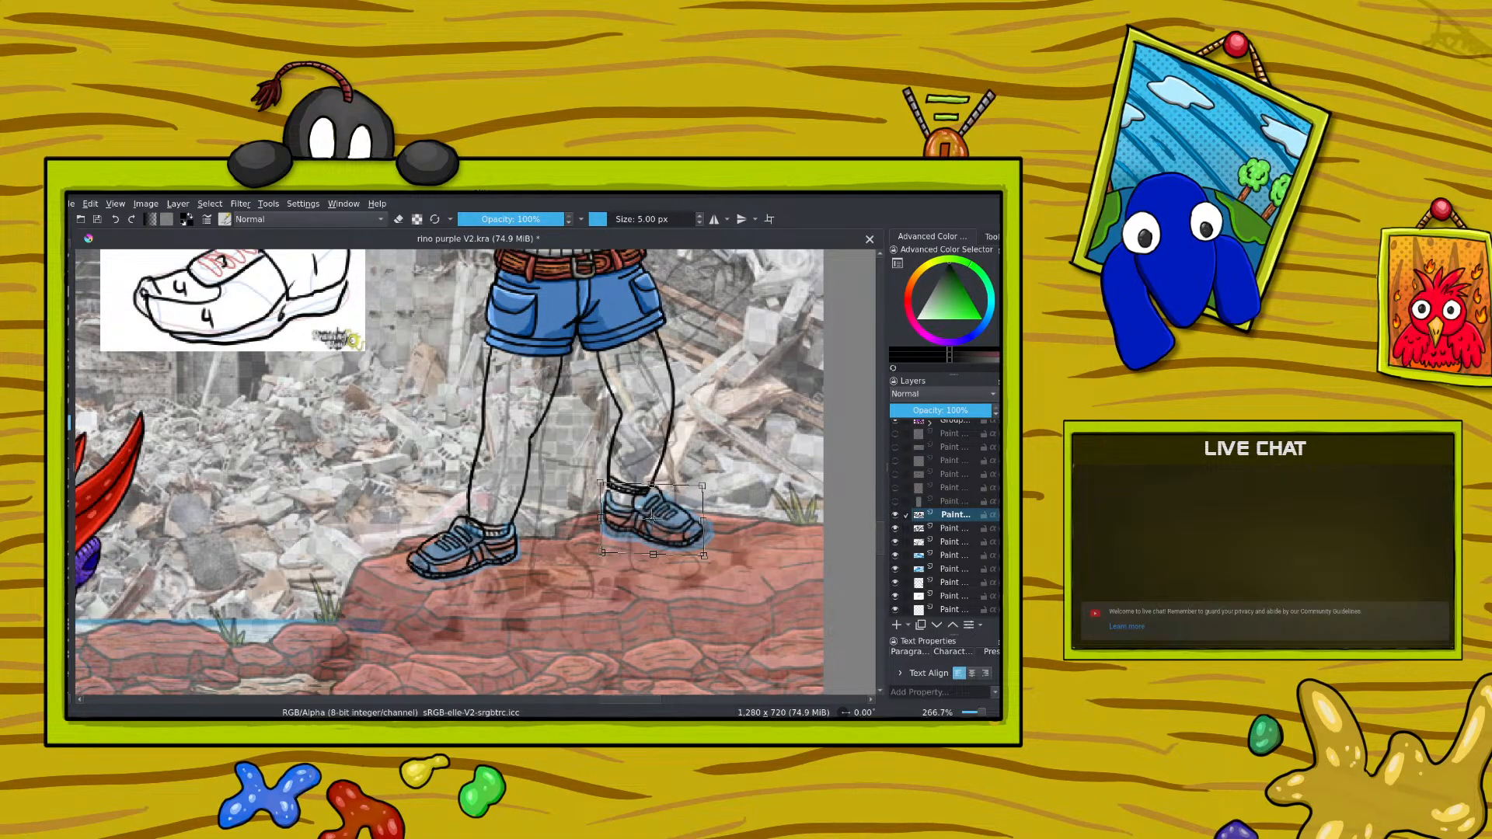
{"action": "left_click_drag", "start_coordinate": [654, 555], "coordinate": [654, 549]}
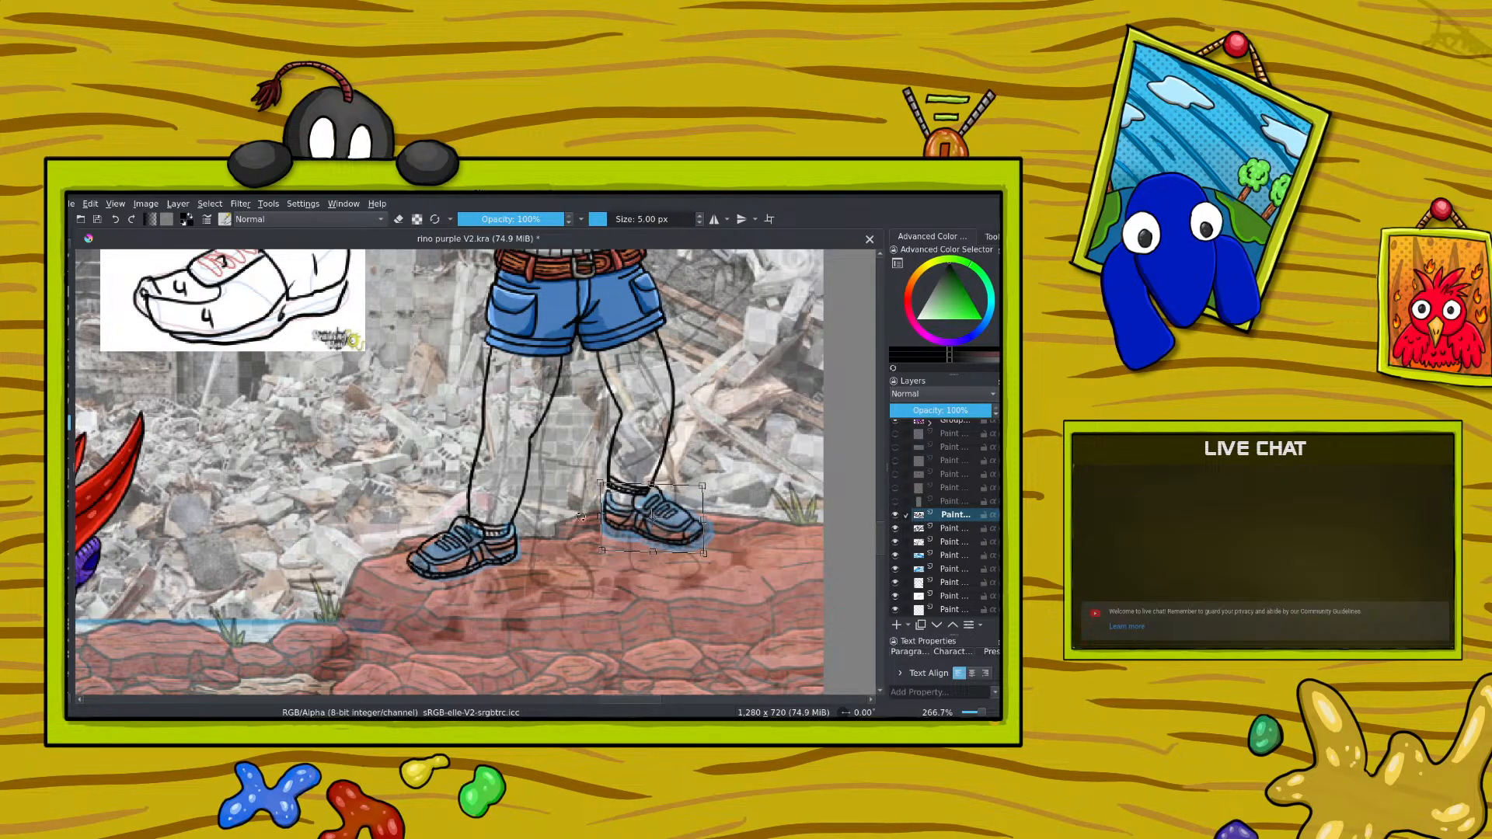
{"action": "key", "text": "Return"}
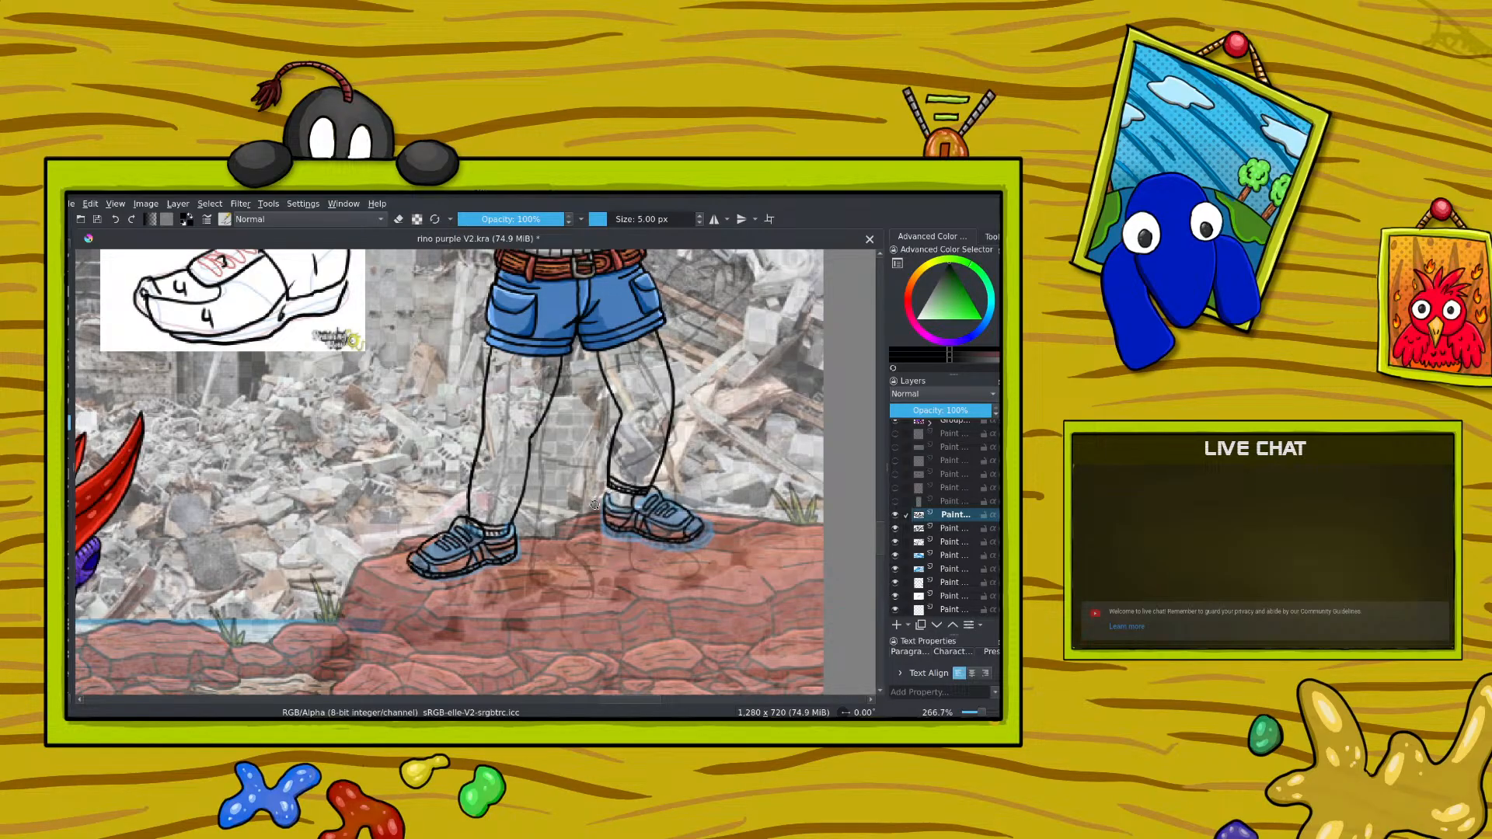
Step: Flatten the mirrored shoe slightly by raising its lower edge, fine-tuning the height against the blue sketch
{"action": "left_click", "coordinate": [602, 501]}
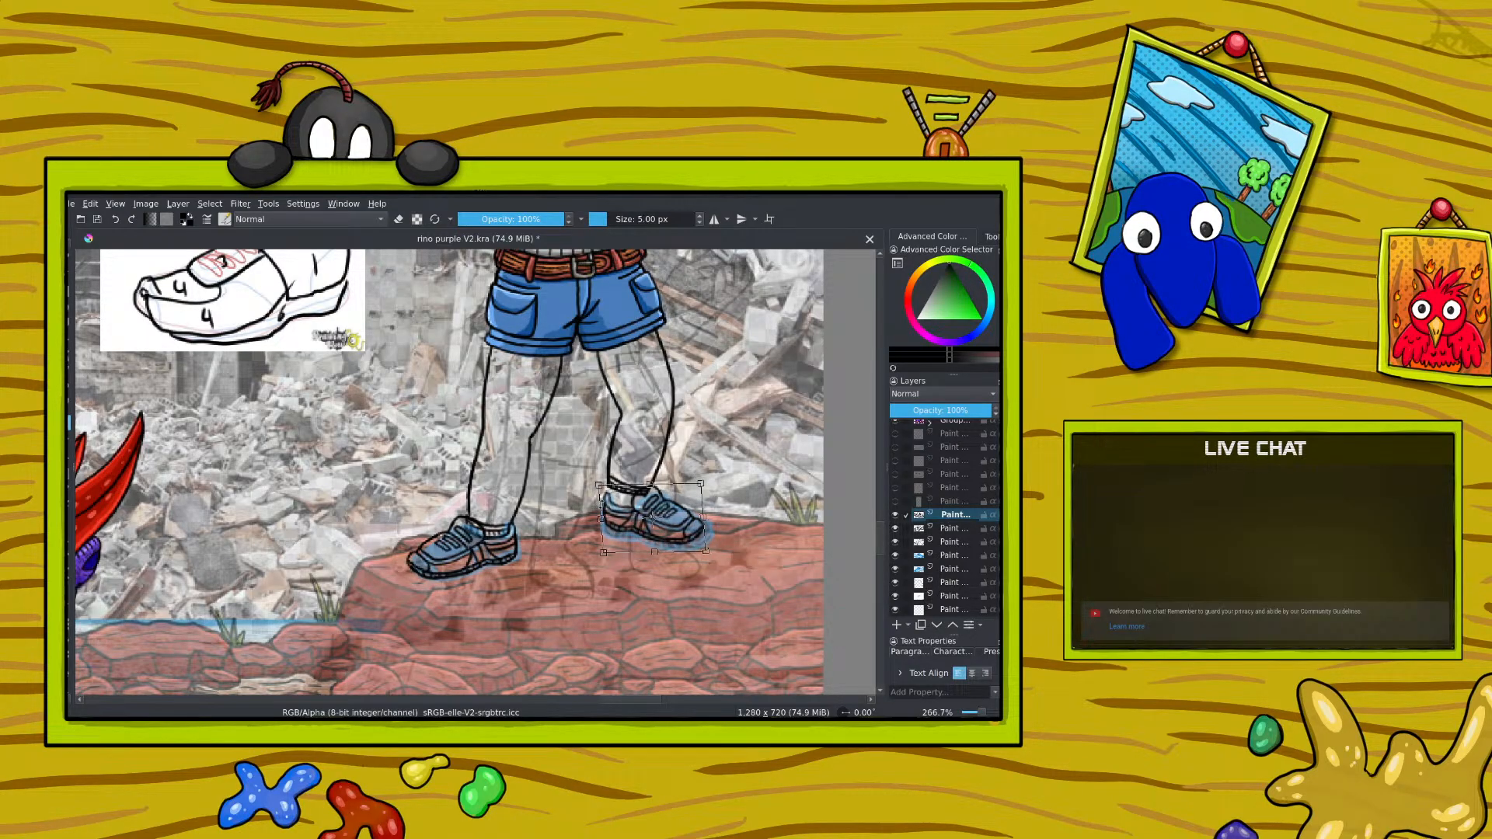
{"action": "left_click_drag", "start_coordinate": [654, 552], "coordinate": [655, 541]}
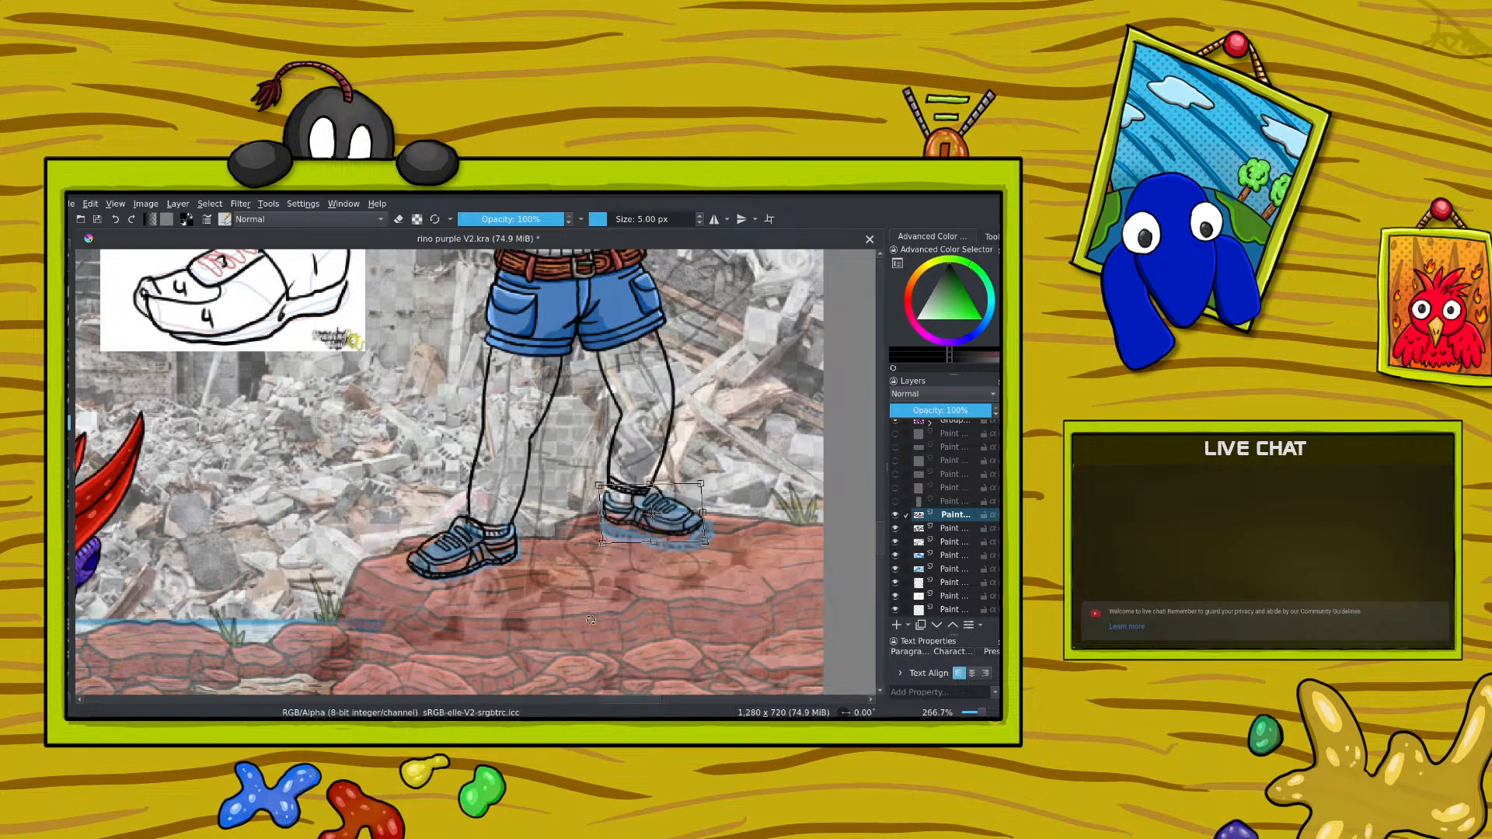
{"action": "left_click_drag", "start_coordinate": [653, 543], "coordinate": [653, 547]}
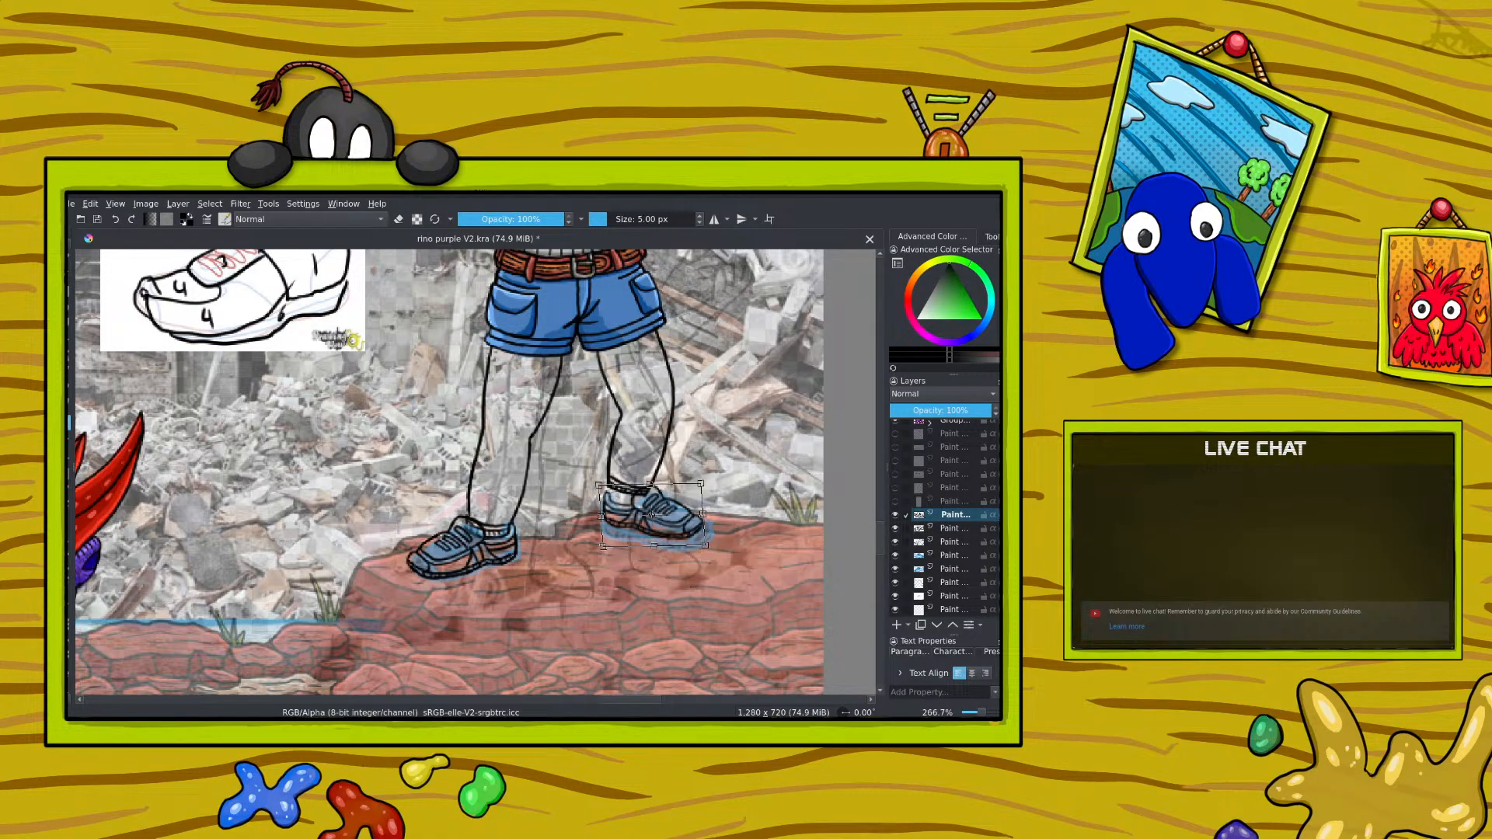
Step: Add a new paint layer directly above the hidden 53% opacity layer
{"action": "scroll", "coordinate": [955, 513], "scroll_direction": "down", "scroll_amount": 1}
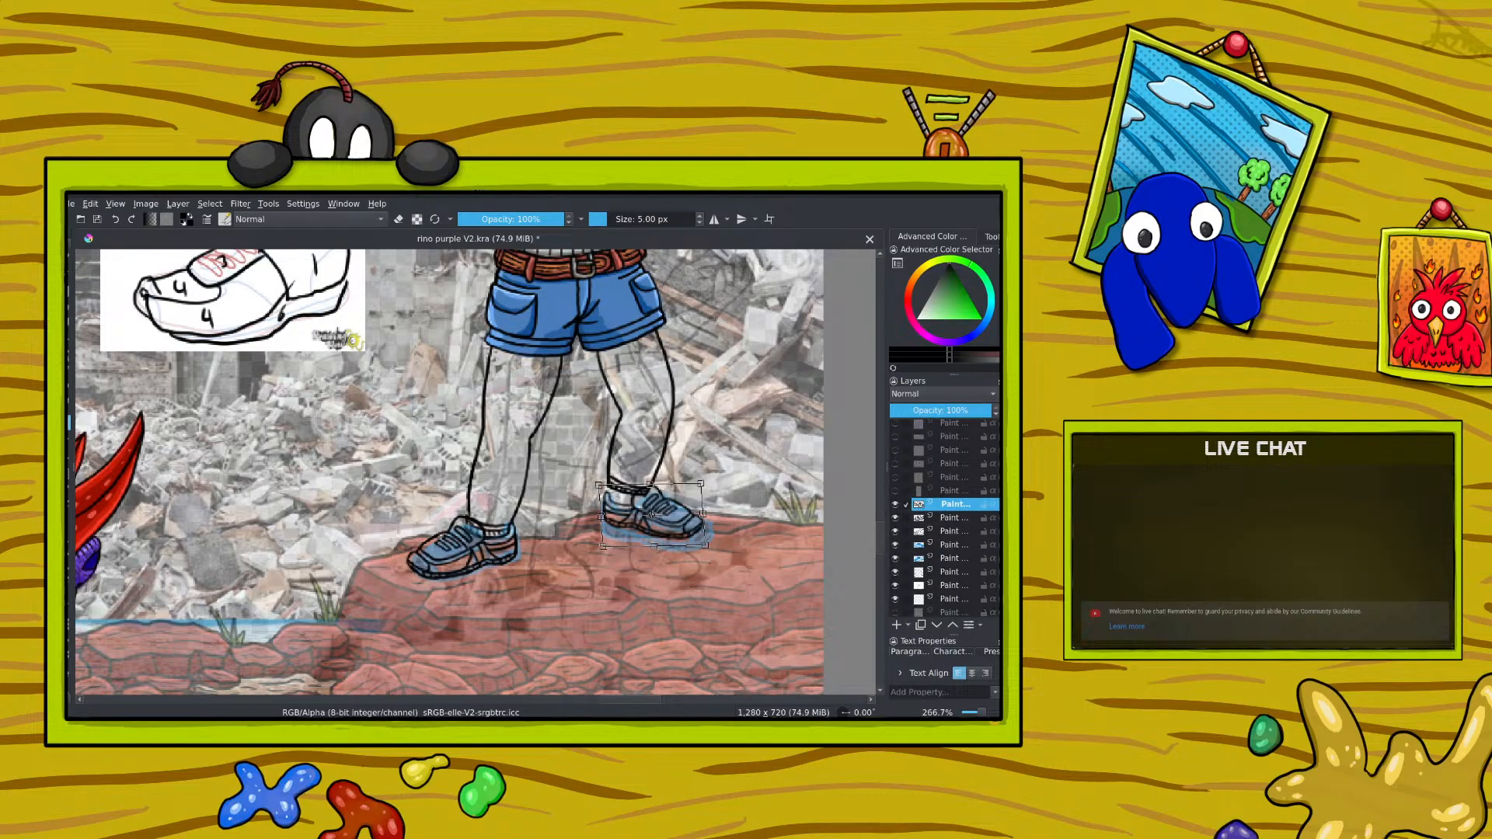
{"action": "scroll", "coordinate": [930, 493], "scroll_direction": "up", "scroll_amount": 1}
{"action": "left_click", "coordinate": [947, 507]}
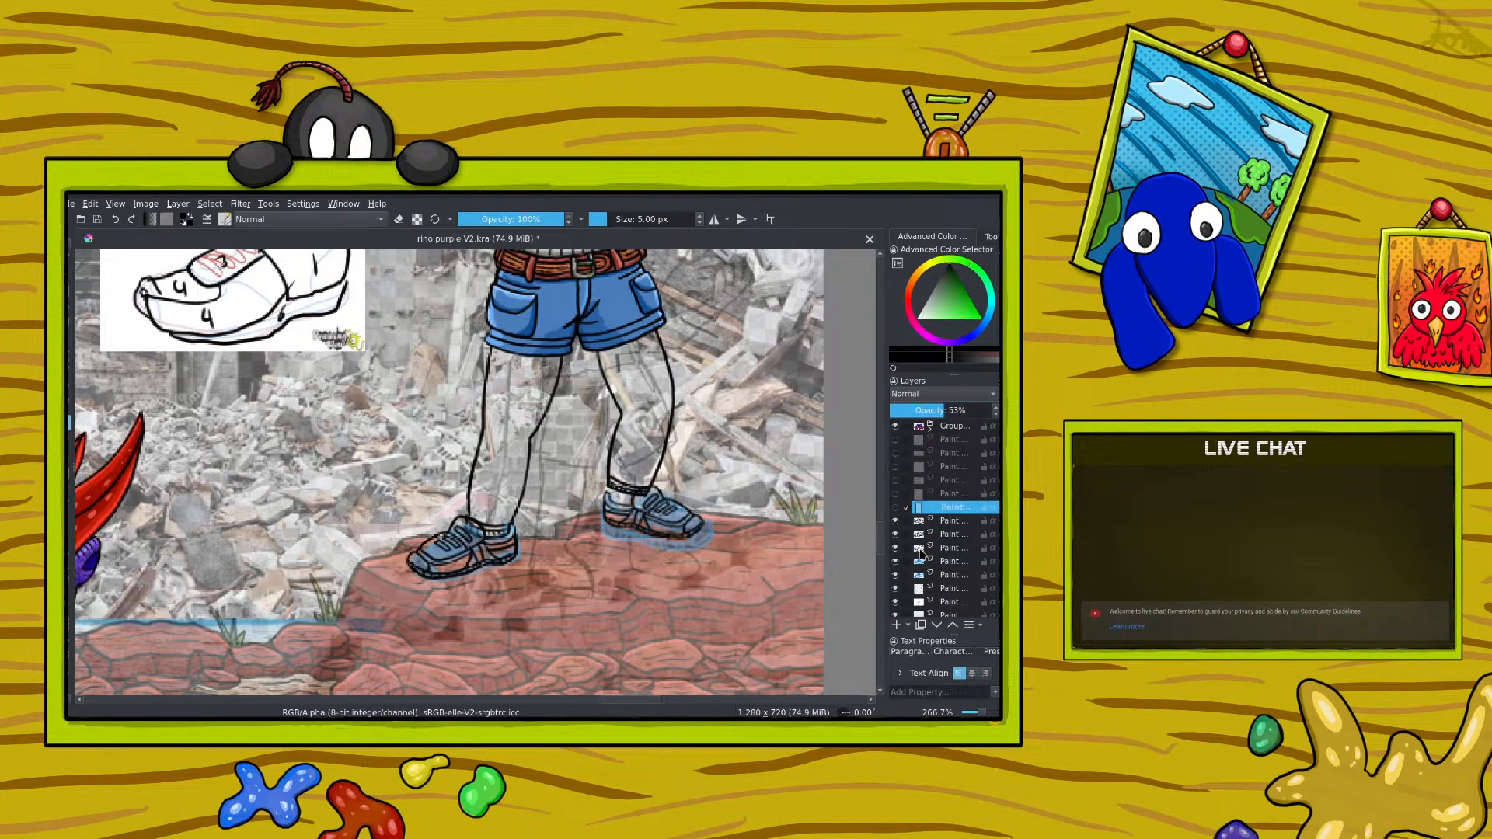
{"action": "left_click", "coordinate": [897, 625]}
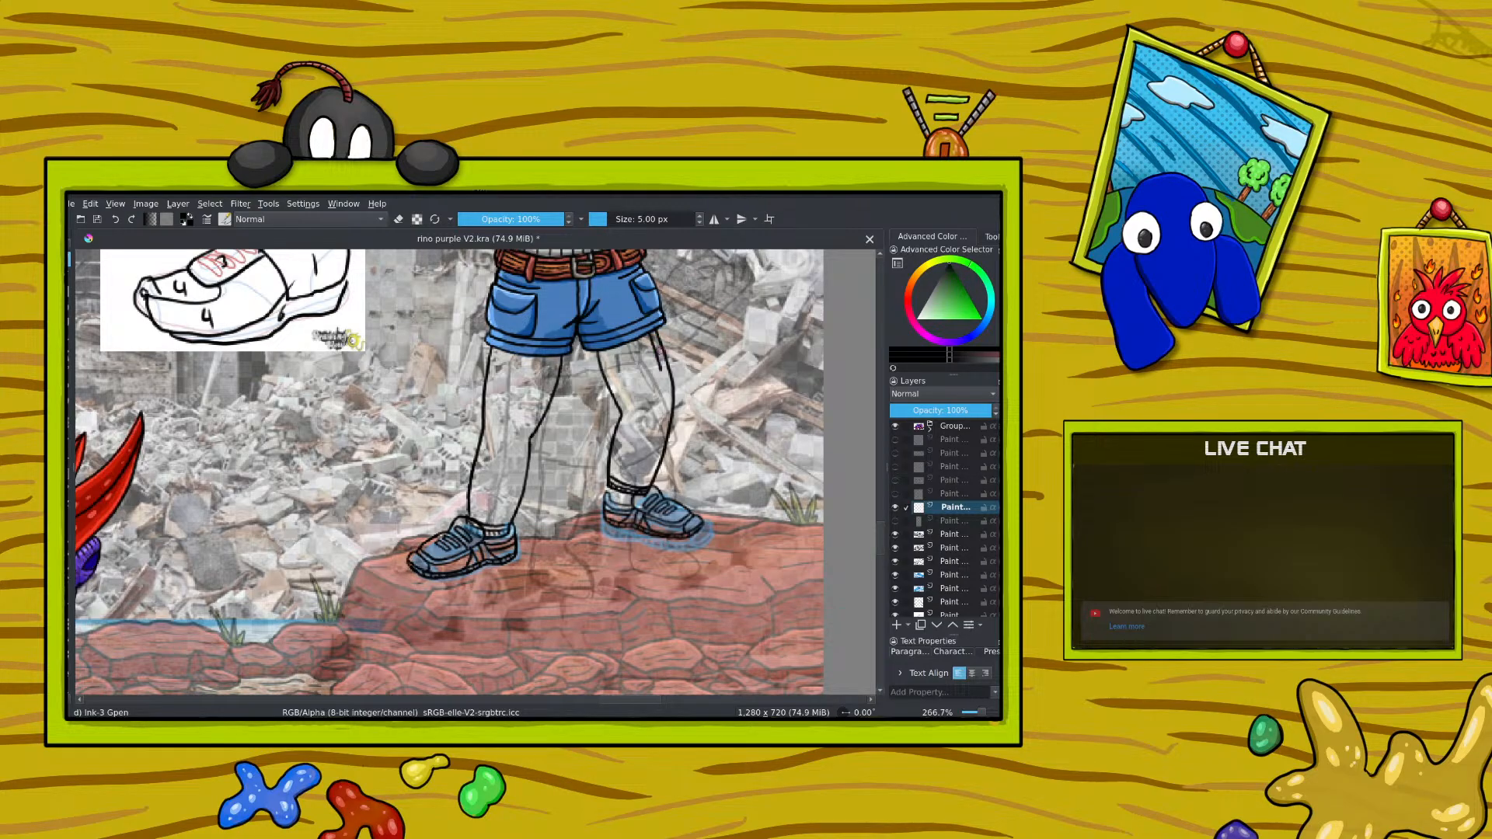
Step: Choose a bright green and trace both contours of the right-hand leg from shorts to sock on the new layer
{"action": "right_click", "coordinate": [526, 450]}
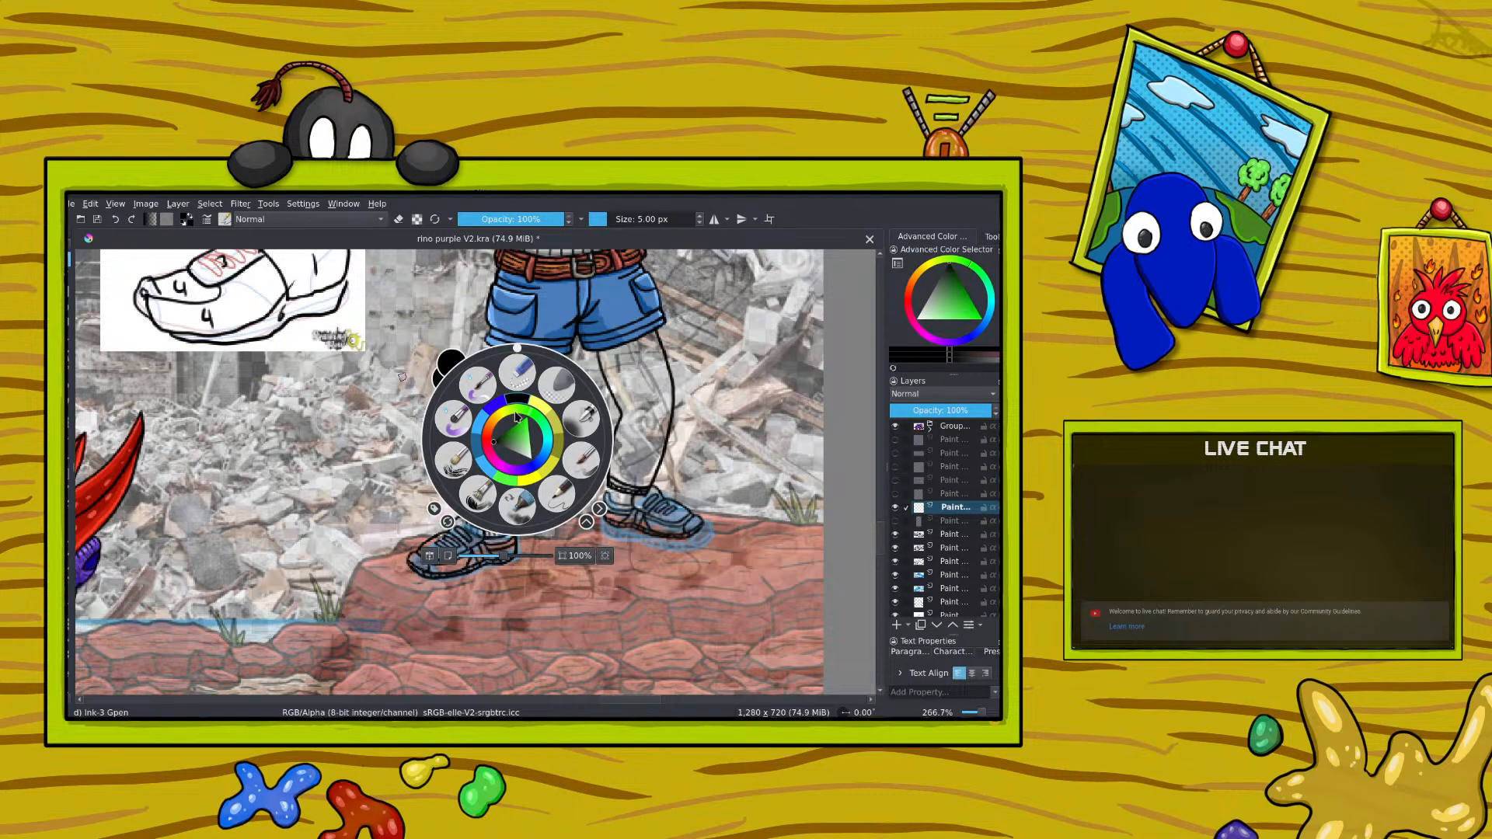
{"action": "left_click", "coordinate": [526, 423]}
{"action": "right_click", "coordinate": [526, 425]}
{"action": "mouse_move", "coordinate": [651, 335]}
{"action": "left_mouse_down"}
{"action": "mouse_move", "coordinate": [666, 394]}
{"action": "mouse_move", "coordinate": [648, 480]}
{"action": "mouse_move", "coordinate": [617, 454]}
{"action": "mouse_move", "coordinate": [625, 413]}
{"action": "mouse_move", "coordinate": [599, 353]}
{"action": "left_mouse_up"}
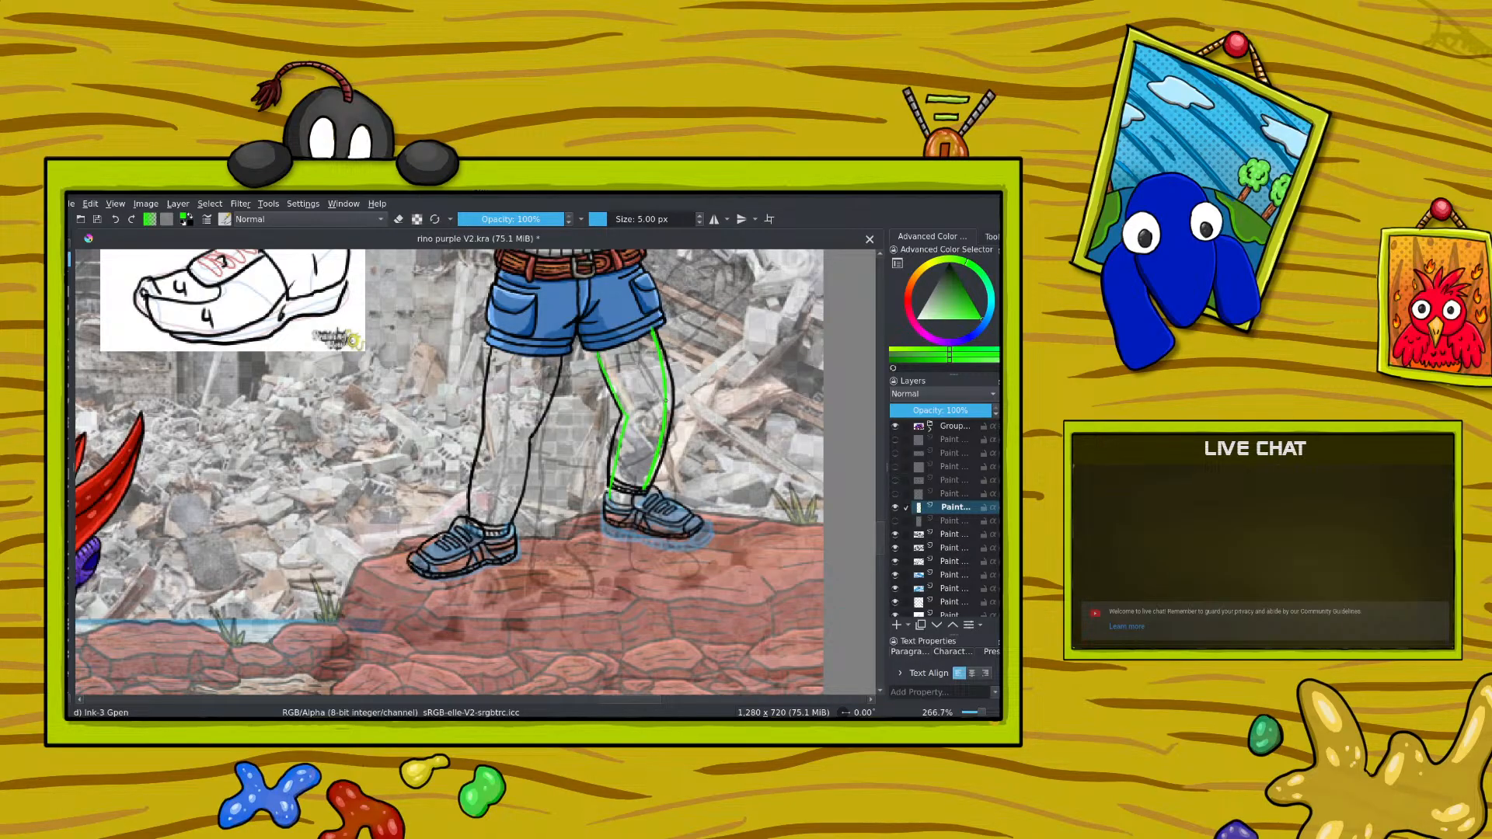
Step: Trace both contours of the left-hand leg in bright green down to the shoe, undoing stray strokes
{"action": "key", "text": "1"}
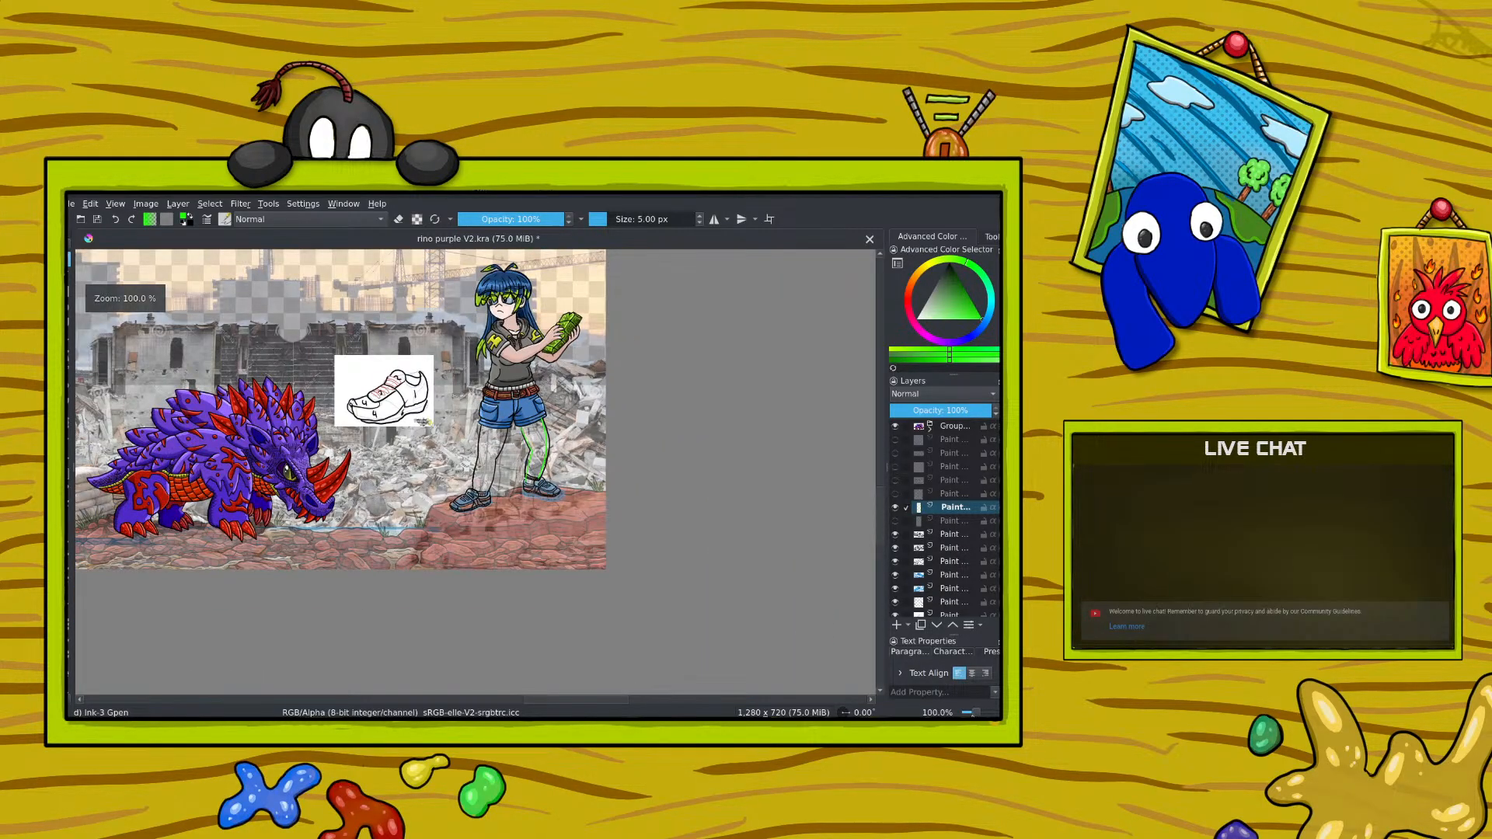
{"action": "key", "text": "2"}
{"action": "left_click_drag", "start_coordinate": [487, 377], "coordinate": [479, 443]}
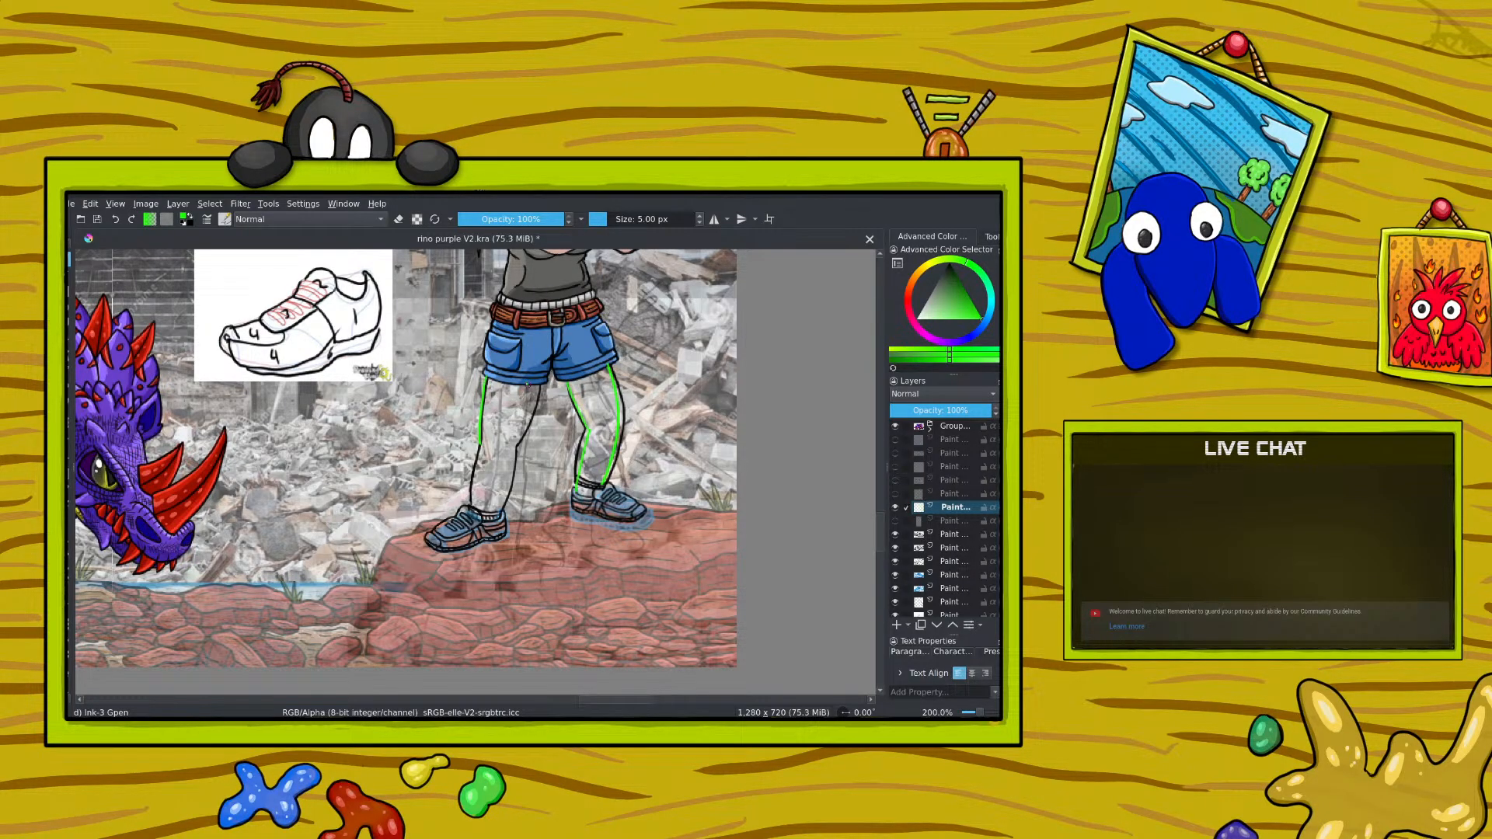
{"action": "left_click_drag", "start_coordinate": [536, 387], "coordinate": [501, 514]}
{"action": "left_click", "coordinate": [116, 220]}
{"action": "left_click", "coordinate": [116, 221]}
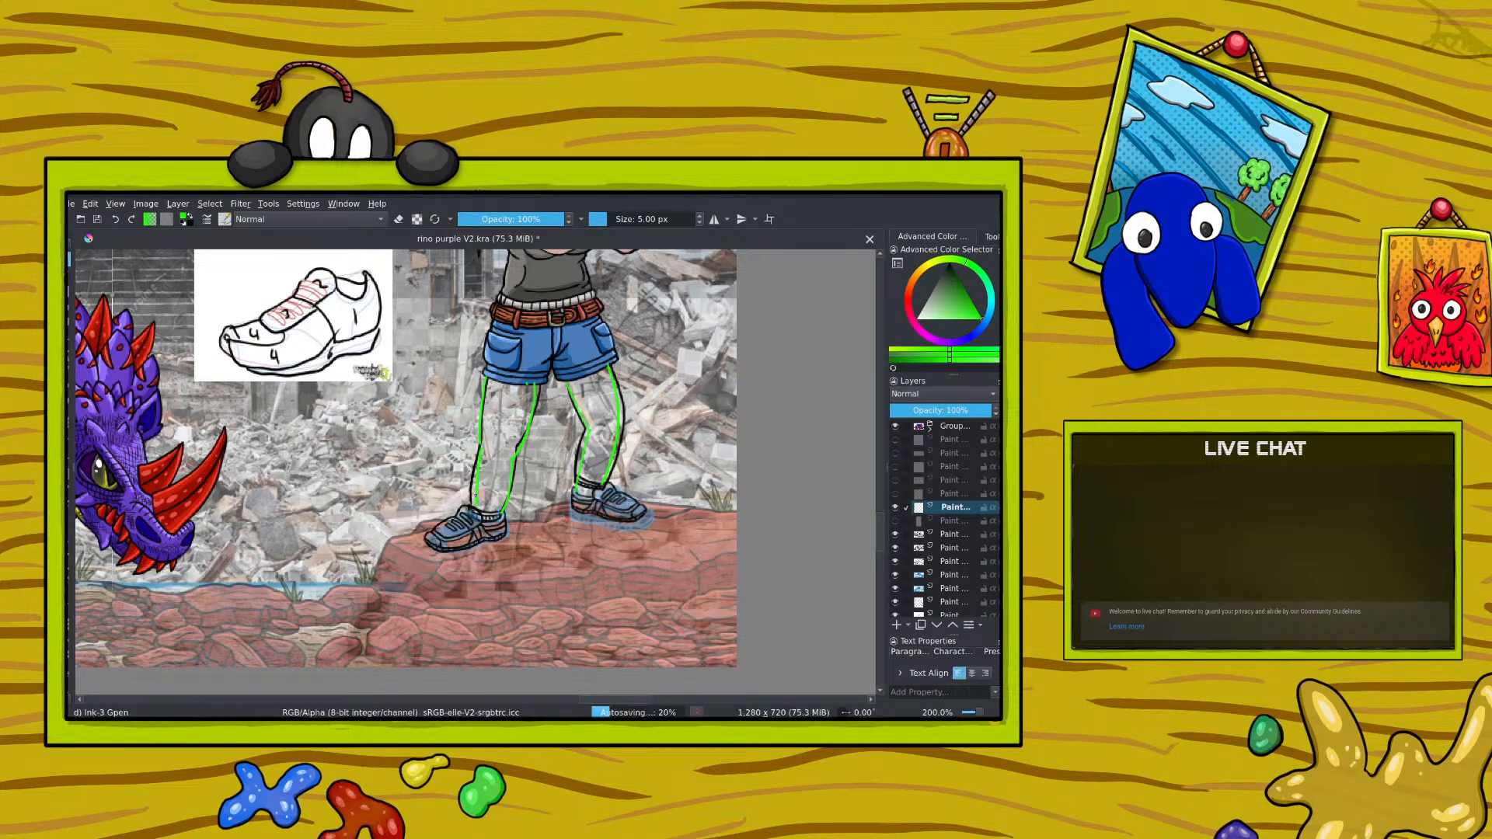
{"action": "left_click_drag", "start_coordinate": [476, 489], "coordinate": [476, 509]}
{"action": "scroll", "coordinate": [883, 532], "scroll_direction": "up", "scroll_amount": 2}
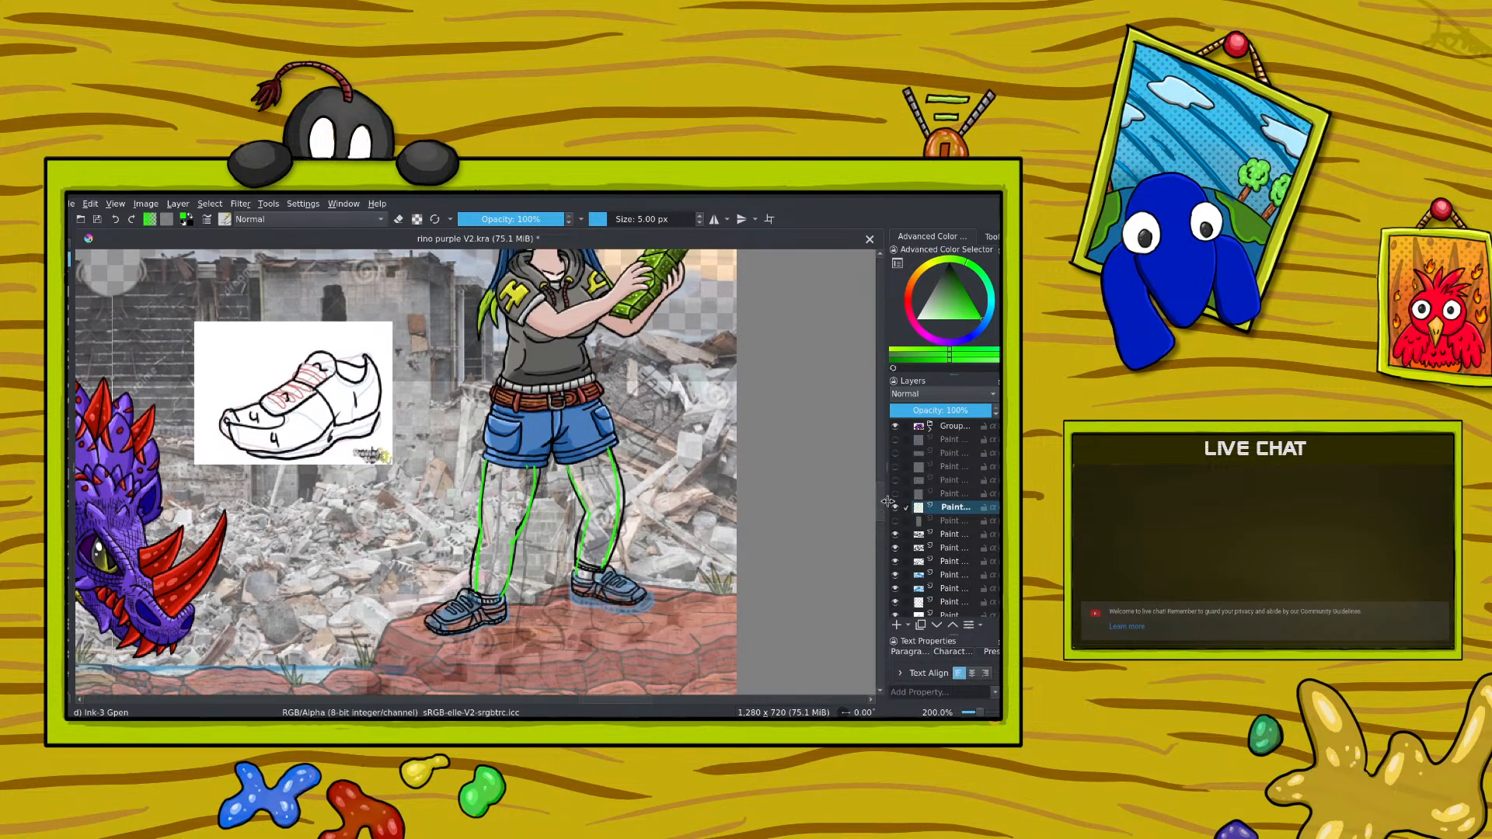
Step: Narrow the green leg guide lines slightly inward from both sides
{"action": "key", "text": "ctrl+t"}
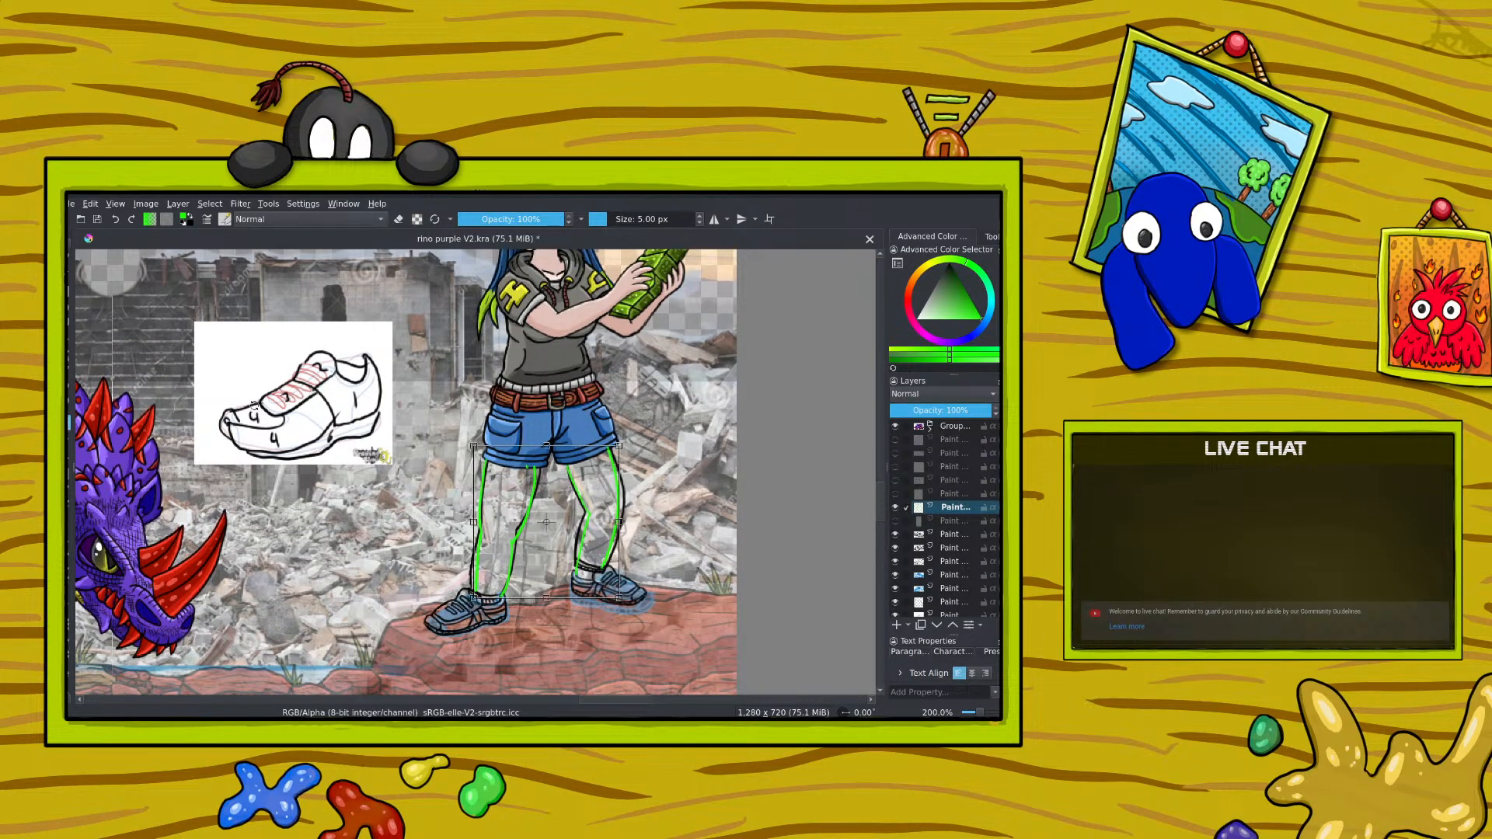
{"action": "key", "text": "Return"}
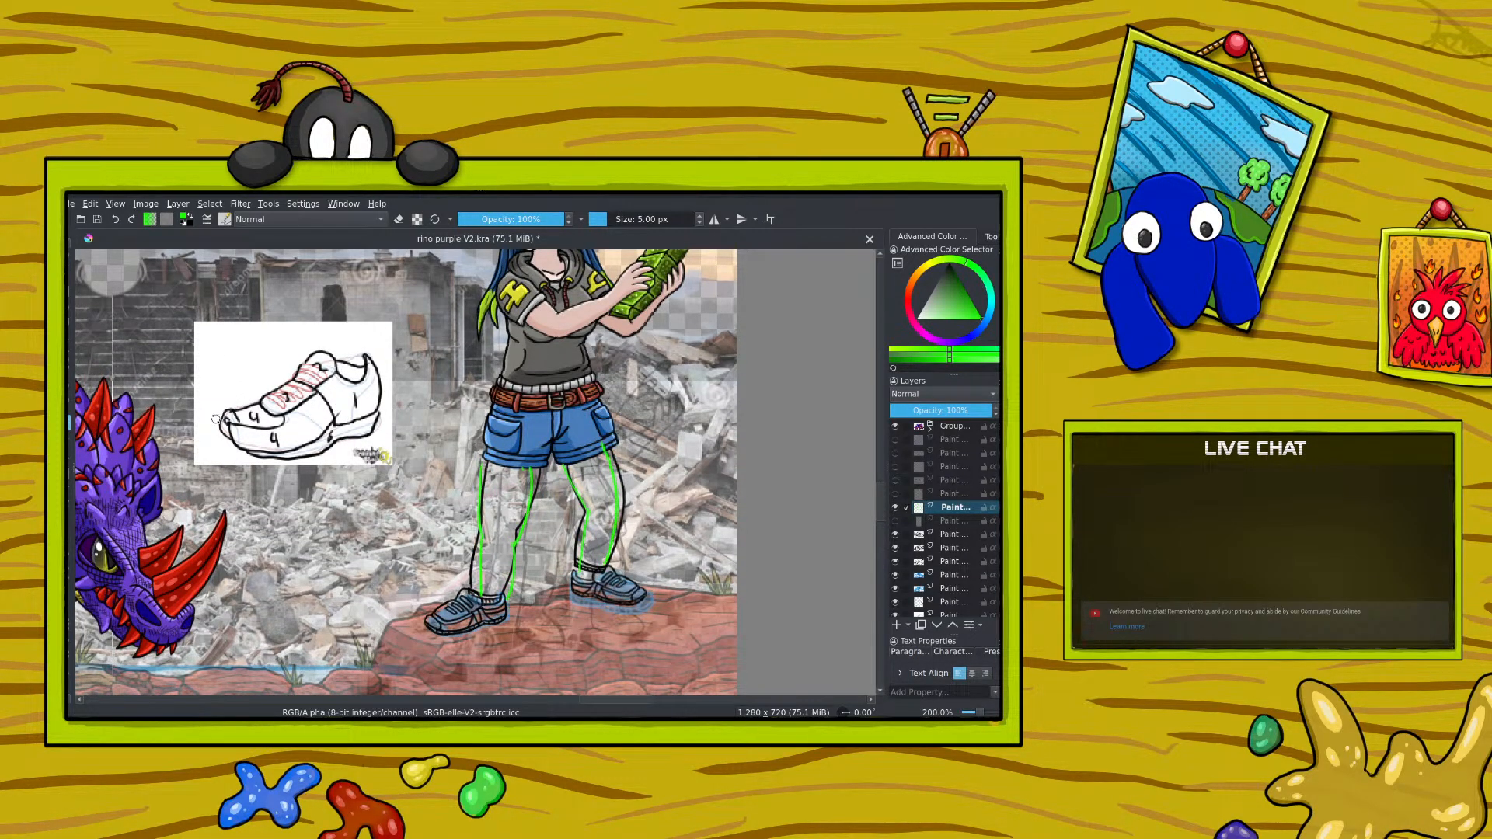
{"action": "key", "text": "ctrl+t"}
{"action": "left_click_drag", "start_coordinate": [473, 527], "coordinate": [479, 527]}
{"action": "left_click_drag", "start_coordinate": [619, 513], "coordinate": [618, 515]}
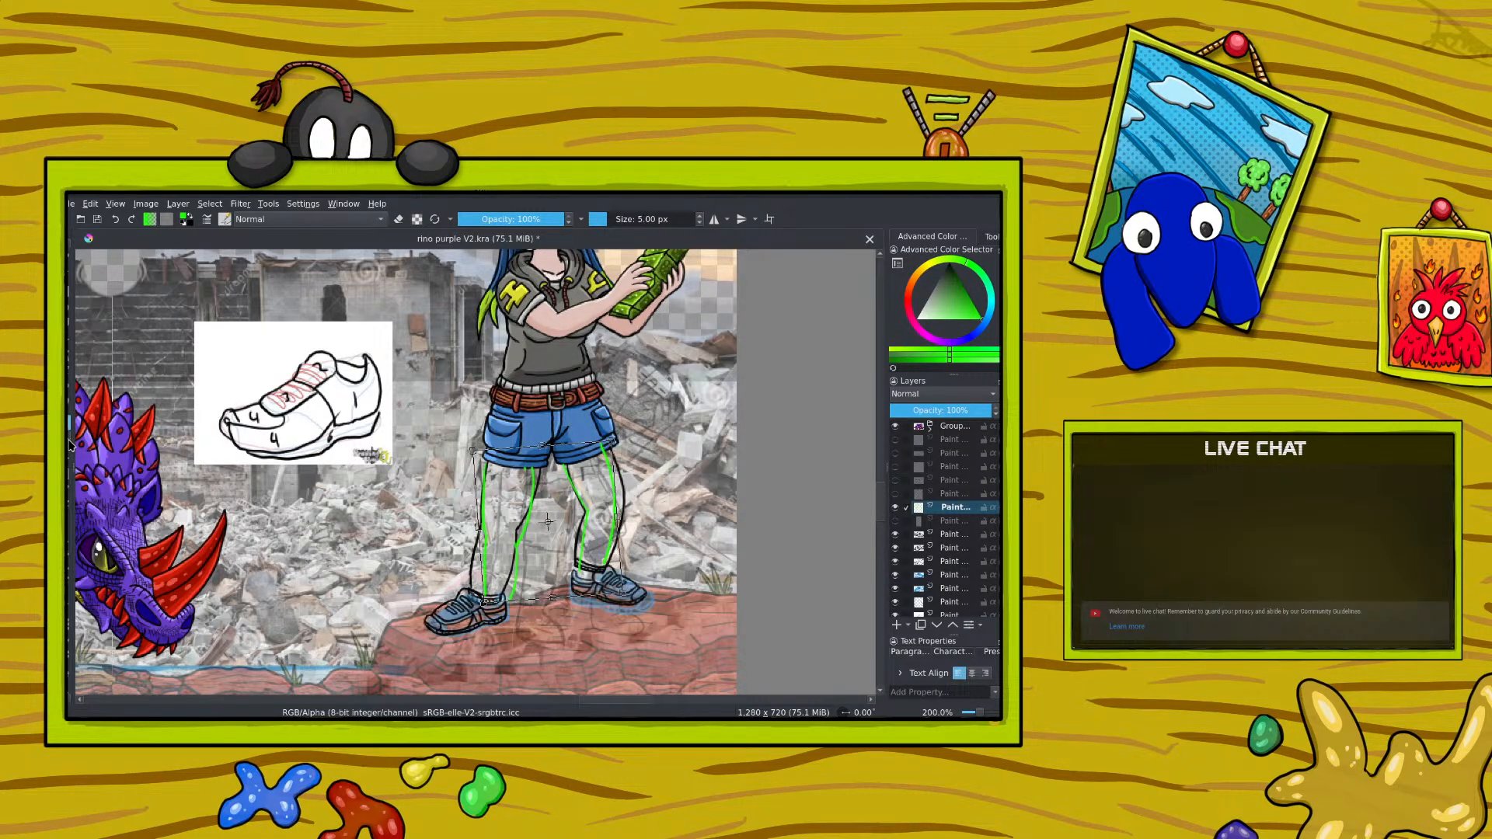
{"action": "key", "text": "Return"}
Step: Erase the outer green contour of the right-hand leg and redraw it from the shorts down to the sock
{"action": "key", "text": "e"}
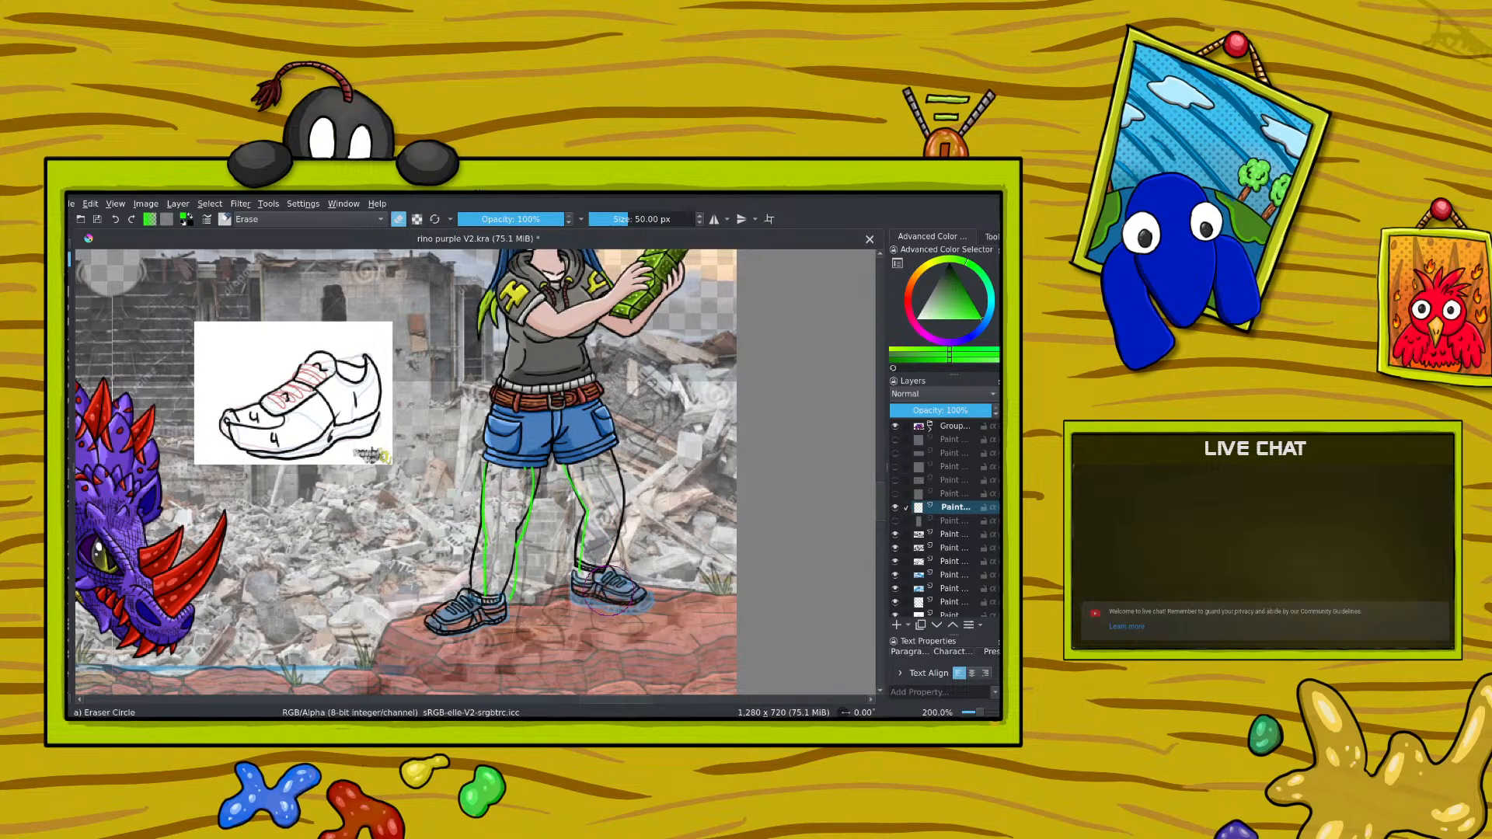
{"action": "key", "text": "e"}
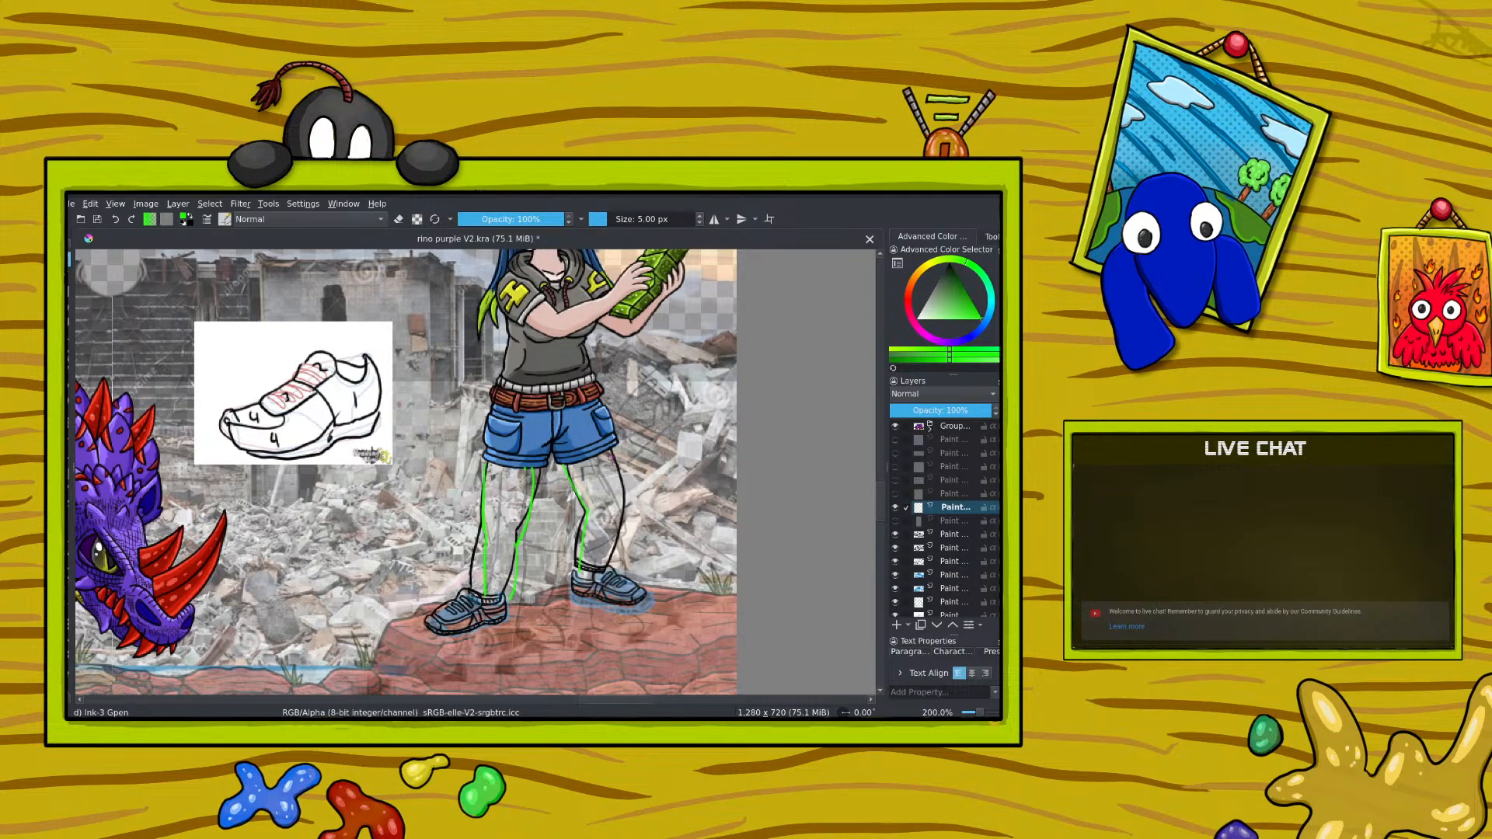
{"action": "left_click_drag", "start_coordinate": [610, 450], "coordinate": [613, 562]}
Step: Shift the mirrored inked shoe slightly to the right under the left-hand leg and adjust its size
{"action": "left_click", "coordinate": [944, 550]}
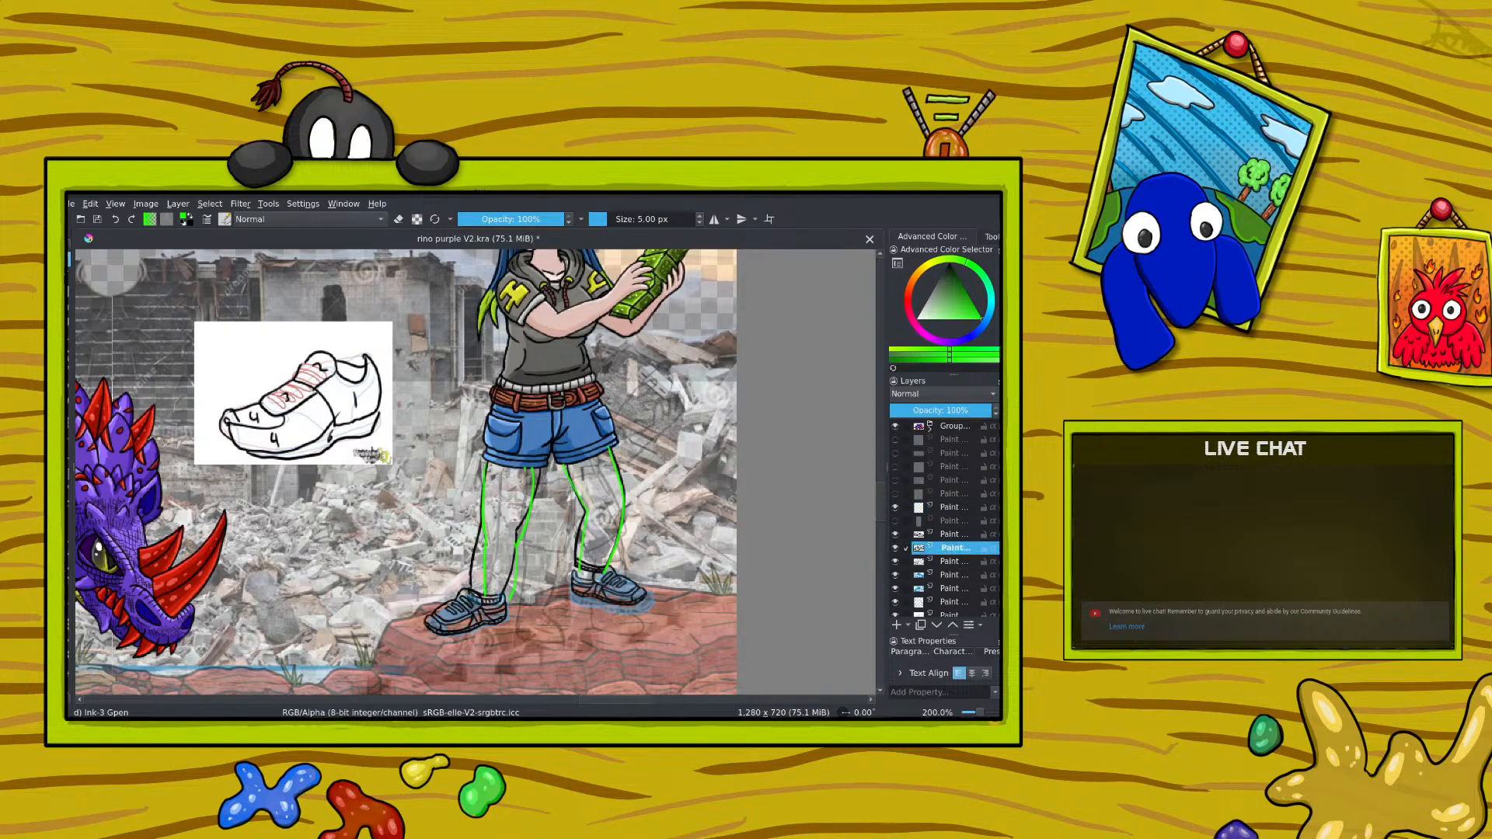
{"action": "key", "text": "t"}
{"action": "left_click_drag", "start_coordinate": [317, 549], "coordinate": [335, 546]}
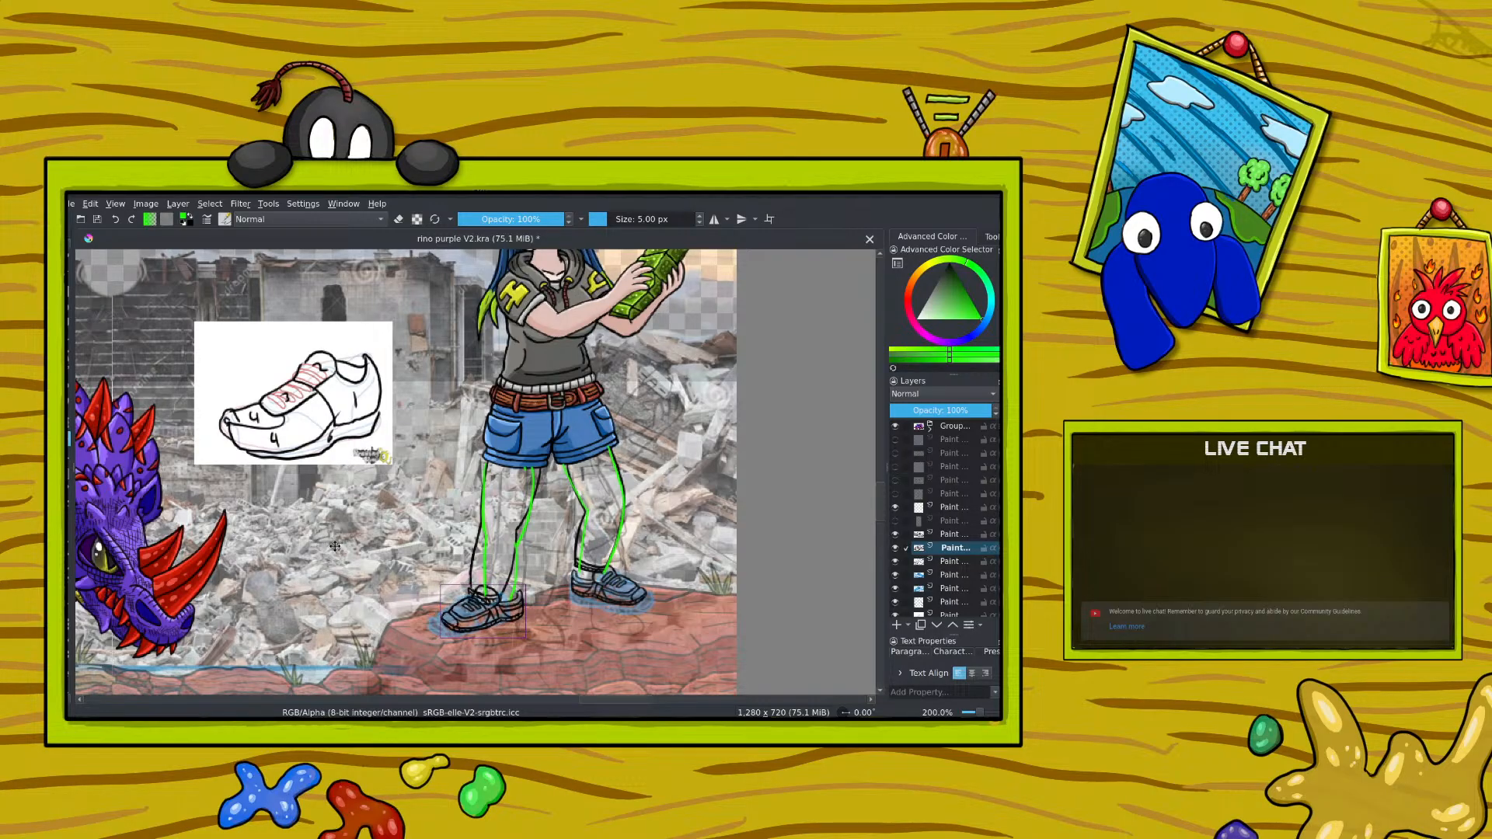
{"action": "left_click", "coordinate": [69, 422]}
{"action": "left_click_drag", "start_coordinate": [483, 583], "coordinate": [484, 589]}
{"action": "left_click_drag", "start_coordinate": [483, 641], "coordinate": [473, 606]}
{"action": "left_click_drag", "start_coordinate": [473, 606], "coordinate": [476, 609]}
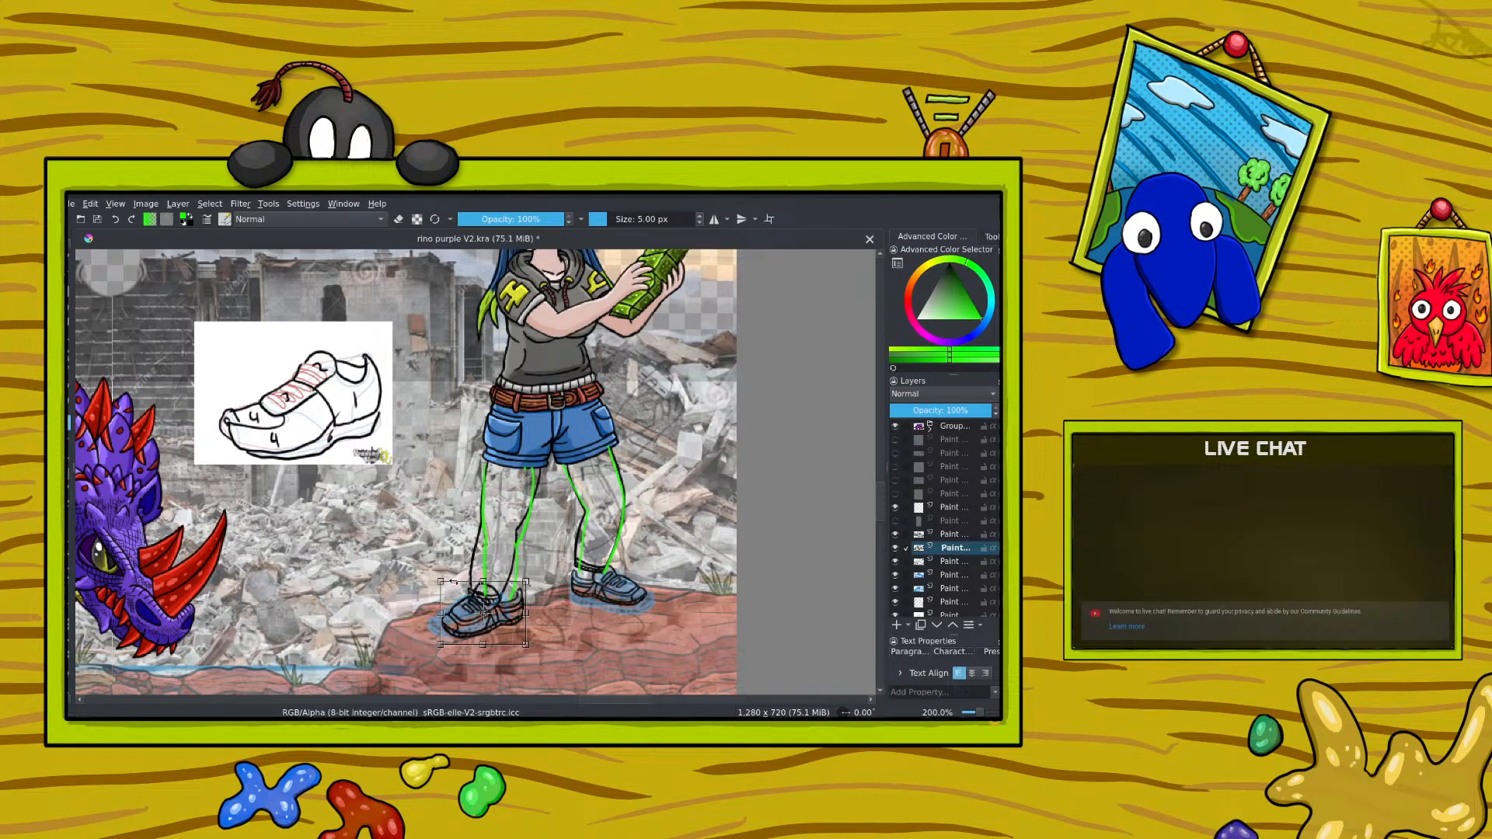
{"action": "left_click_drag", "start_coordinate": [441, 583], "coordinate": [483, 643]}
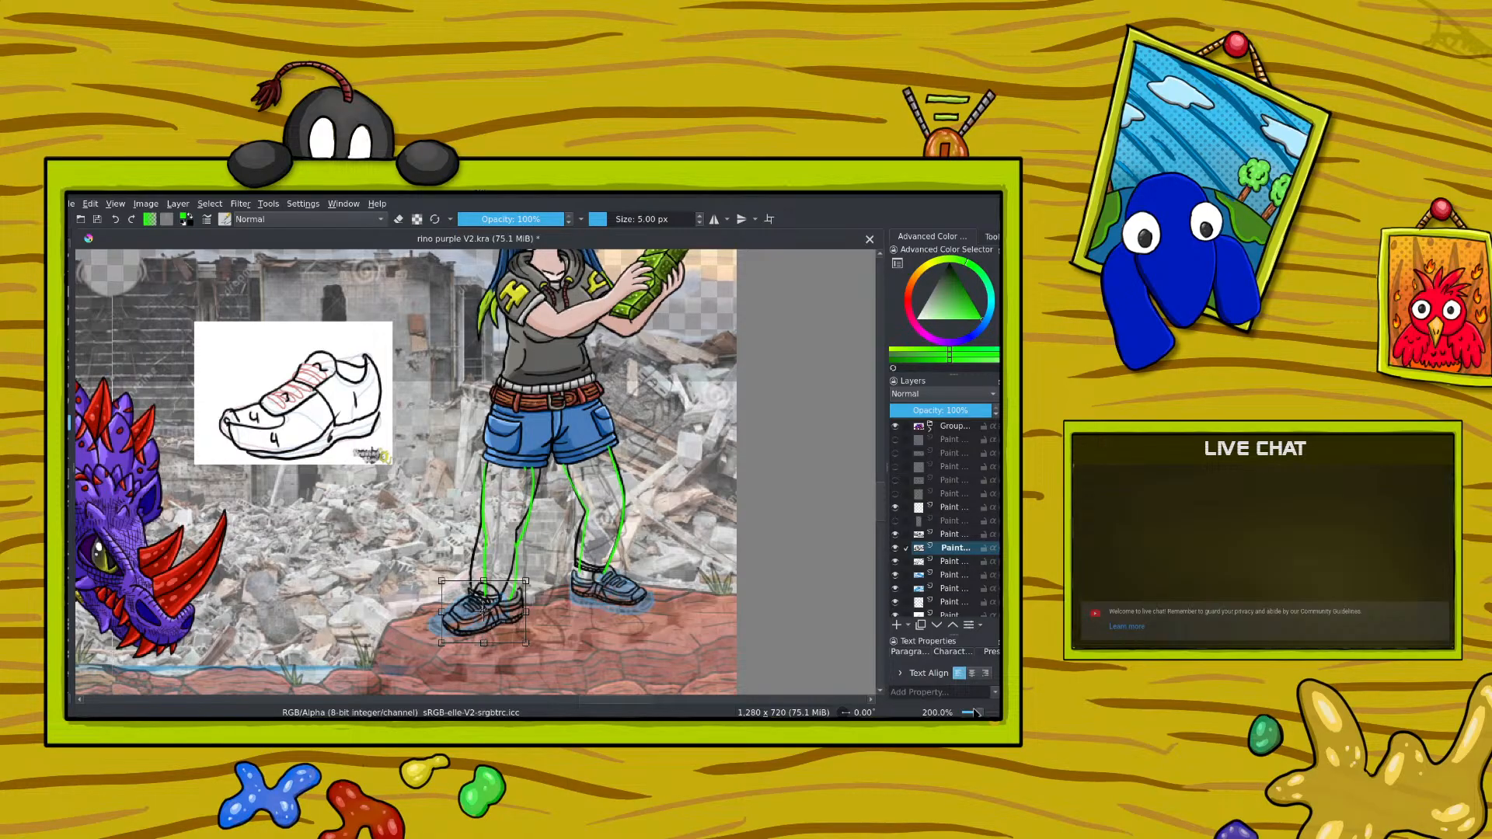
Step: Apply the mirrored shoe's transform and fine-tune its height and placement beneath the left-hand leg
{"action": "key", "text": "1"}
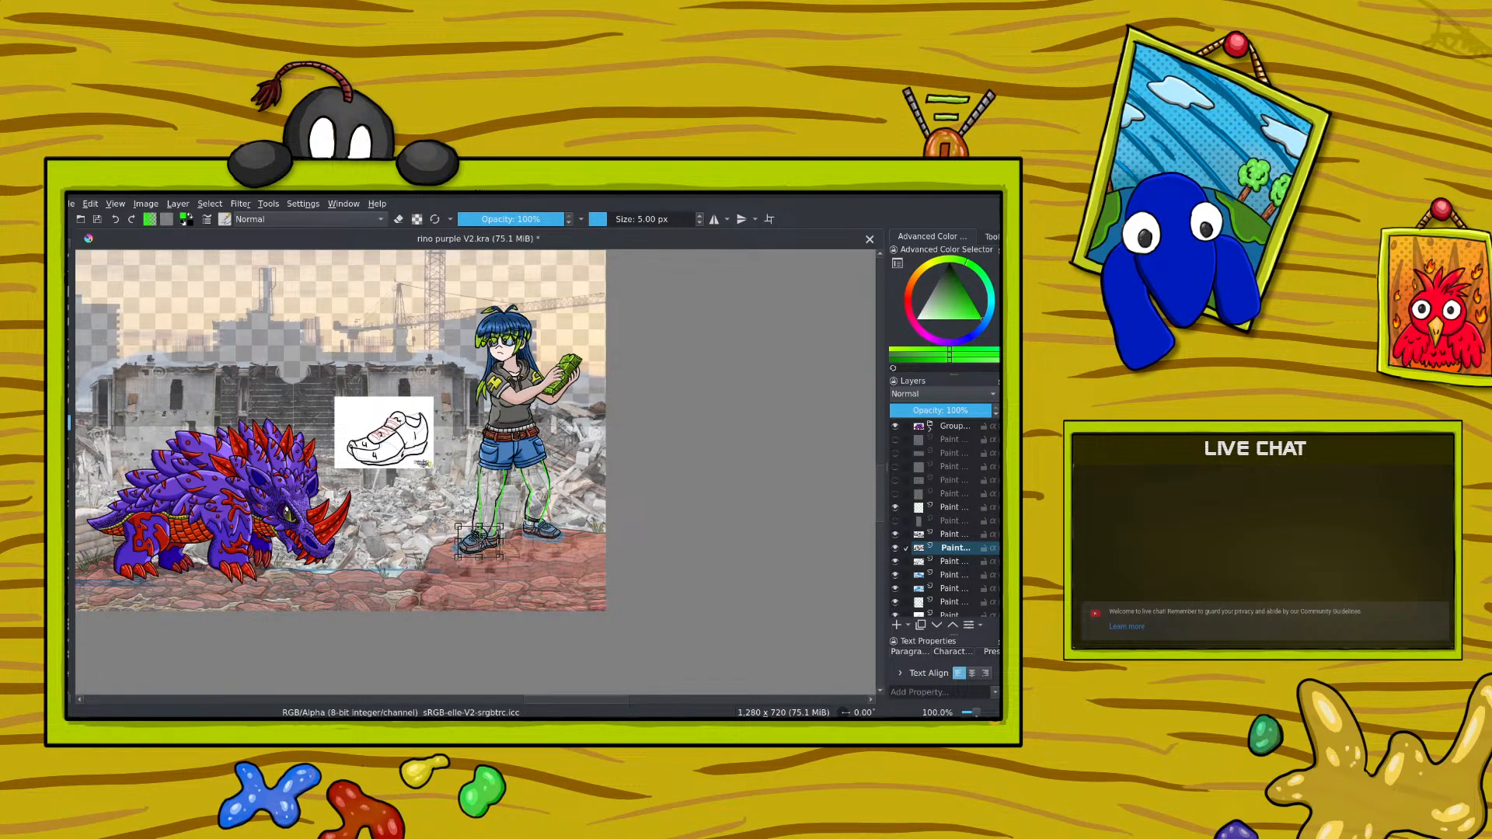
{"action": "scroll", "coordinate": [480, 541], "scroll_direction": "up", "scroll_amount": 2}
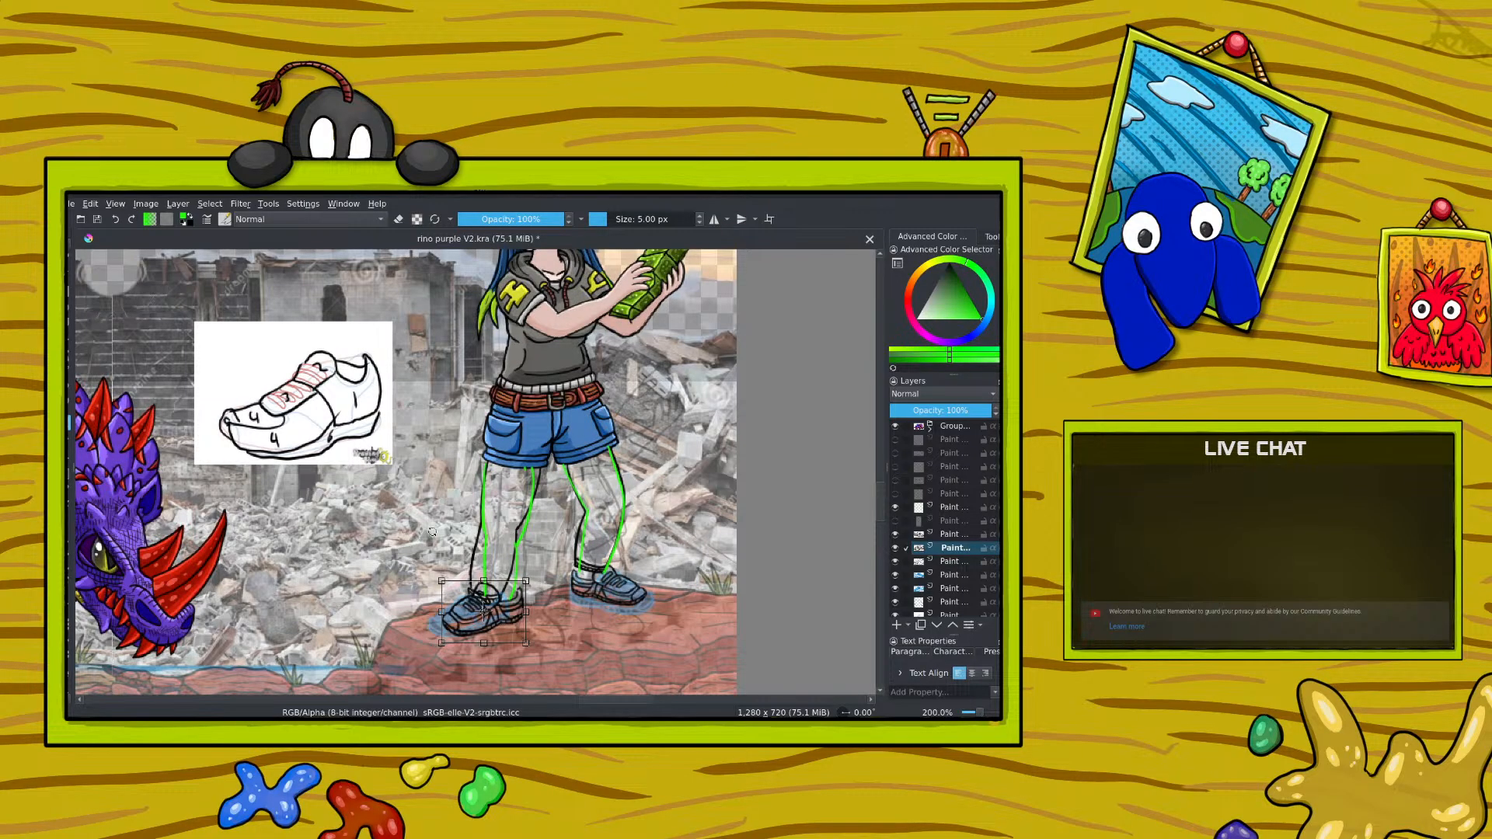
{"action": "key", "text": "Return"}
{"action": "left_click_drag", "start_coordinate": [419, 527], "coordinate": [428, 528]}
{"action": "left_click_drag", "start_coordinate": [465, 600], "coordinate": [470, 602]}
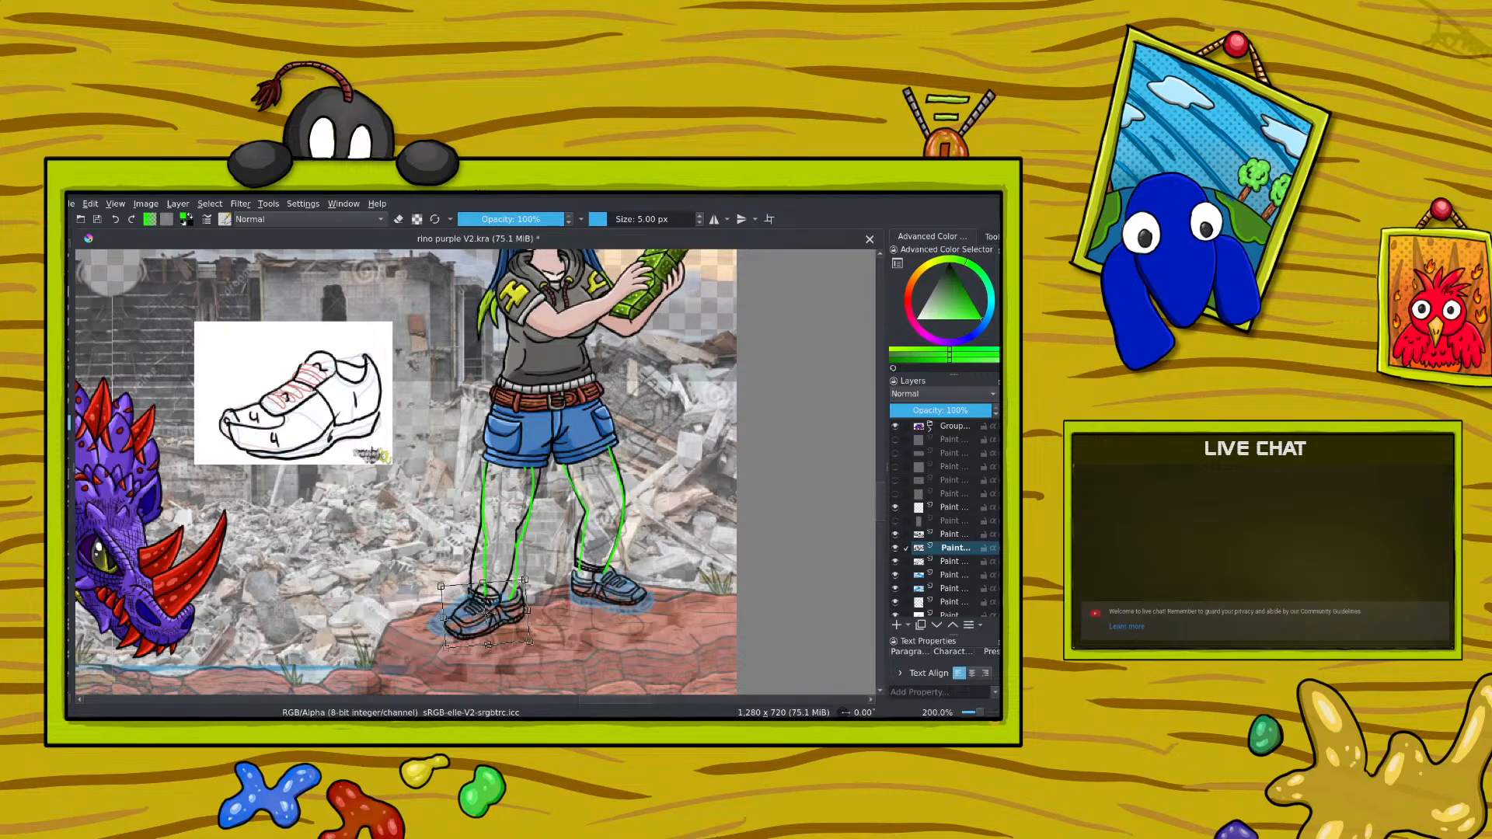
Step: Hide the mirrored shoe layer and the green leg guide layer, keeping the shoe reference drawing visible
{"action": "left_click", "coordinate": [895, 548]}
{"action": "left_click", "coordinate": [896, 561]}
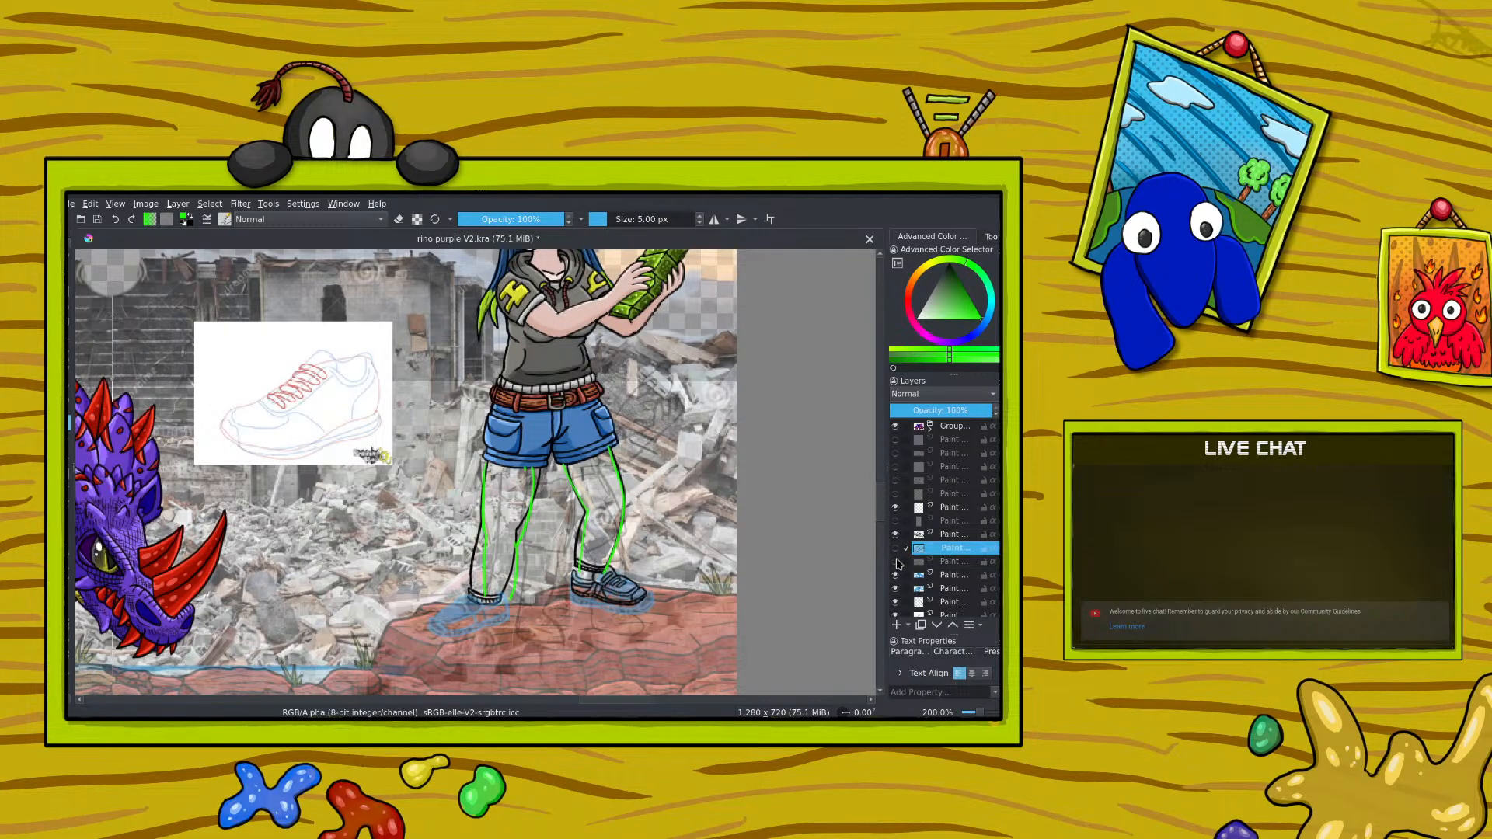
{"action": "left_click", "coordinate": [895, 562]}
{"action": "left_click", "coordinate": [896, 507]}
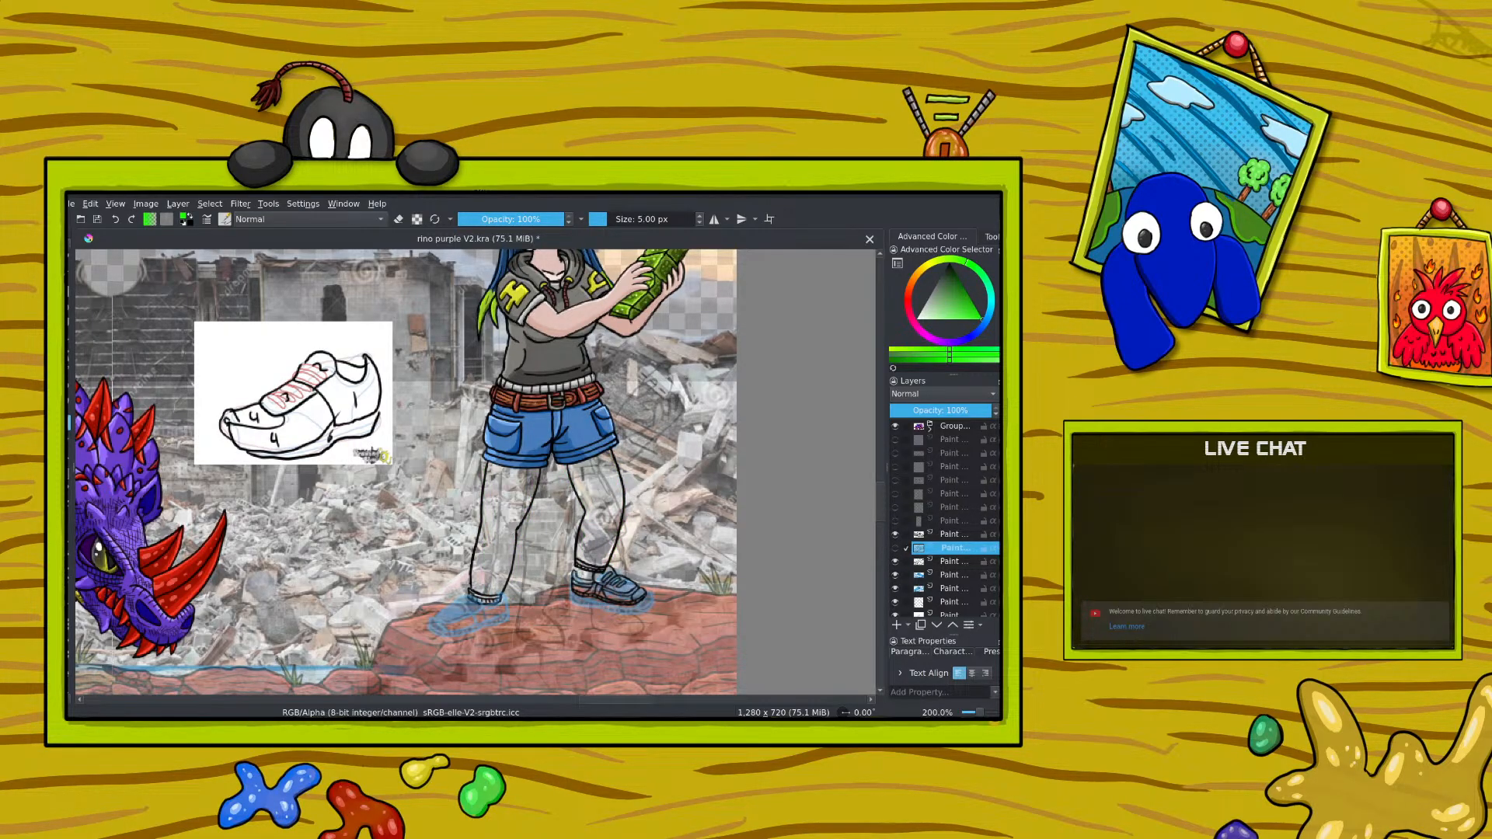
Step: Lower the right-hand inked shoe layer's opacity to 47% and add a new paint layer above it
{"action": "left_click", "coordinate": [895, 534]}
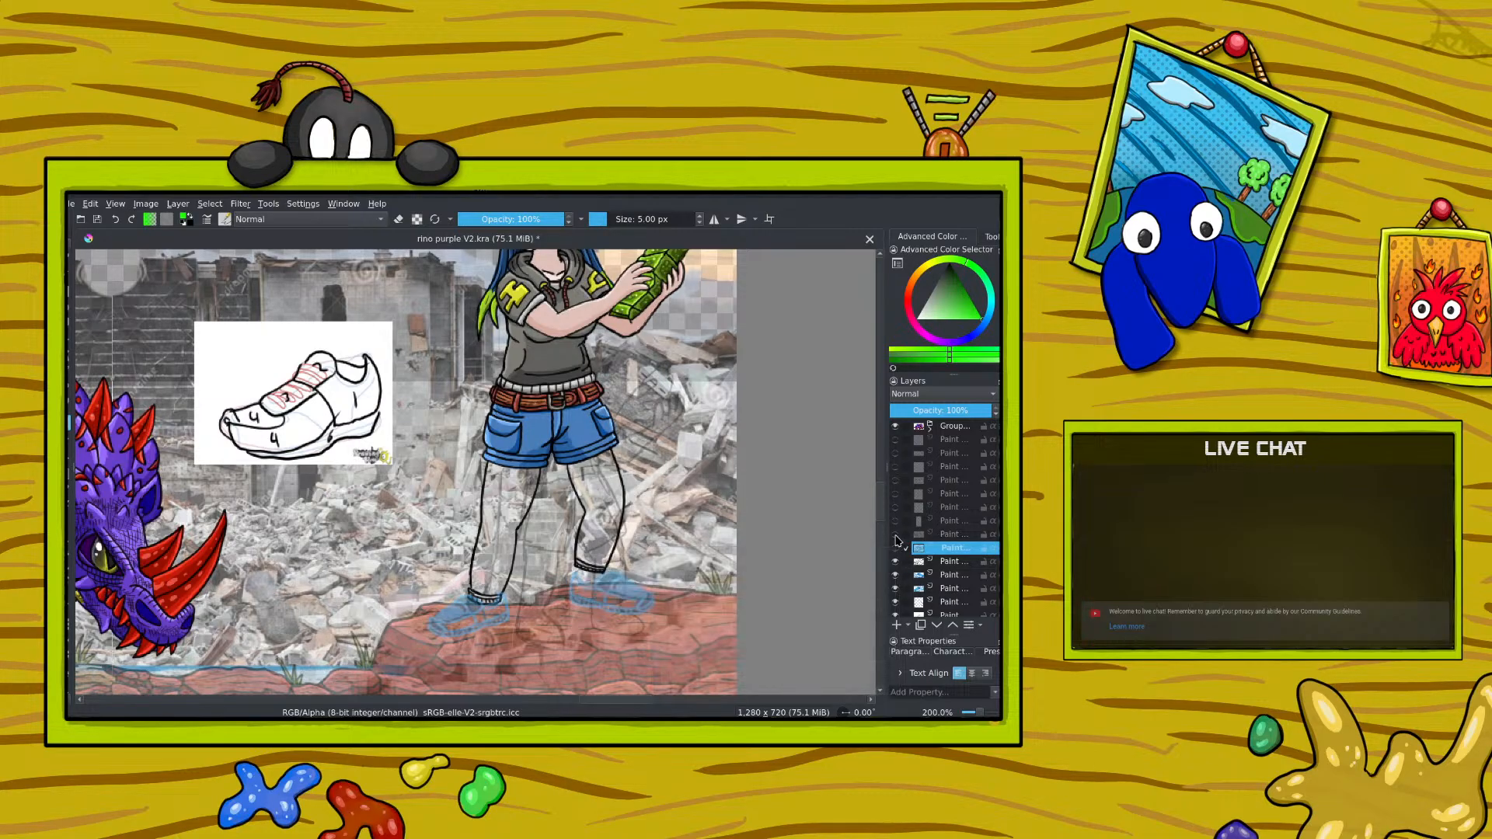
{"action": "left_click", "coordinate": [895, 534]}
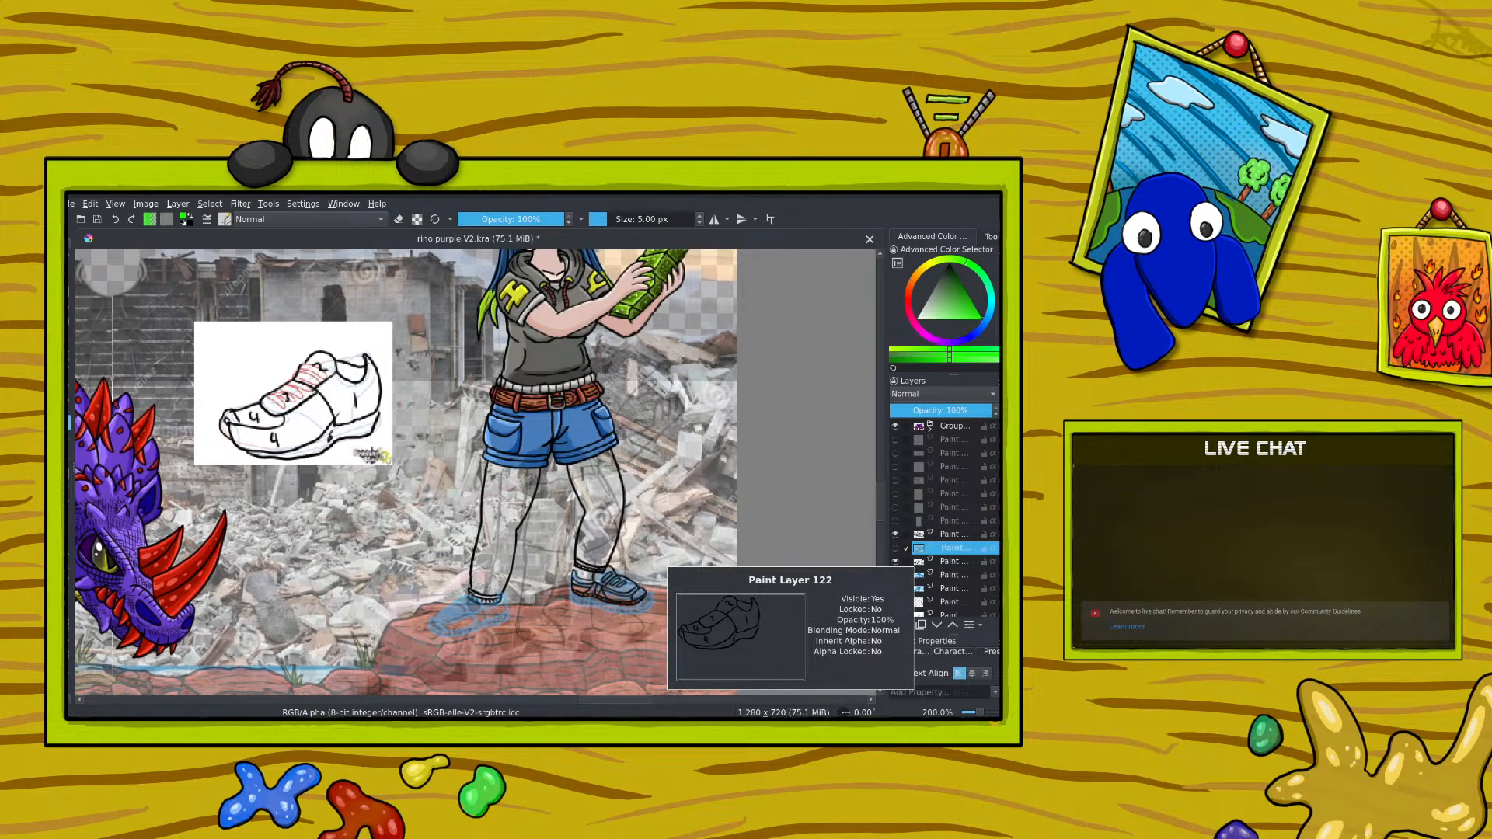
{"action": "left_click", "coordinate": [941, 534]}
{"action": "left_click", "coordinate": [937, 411]}
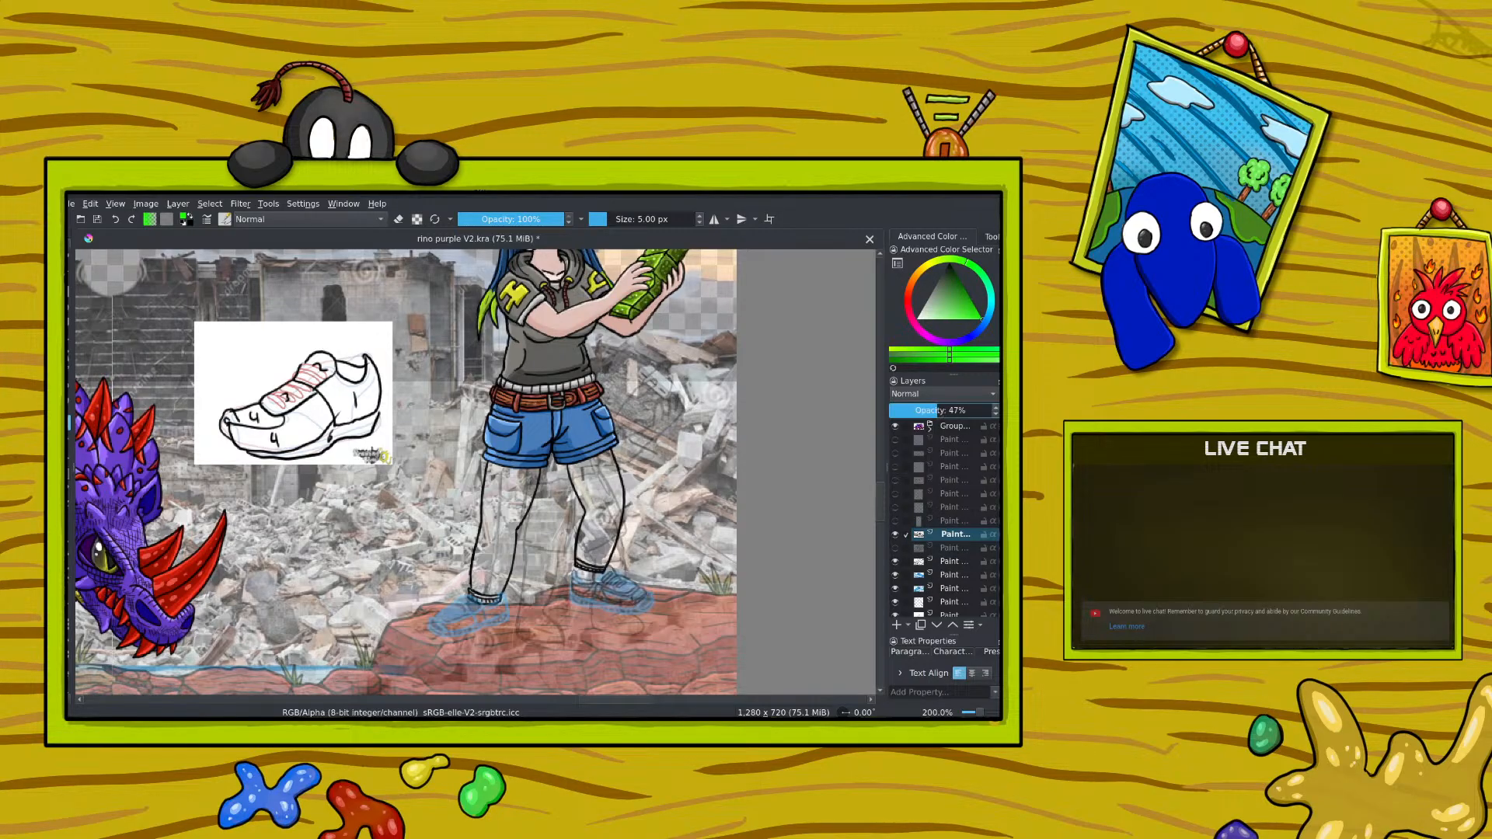
{"action": "key", "text": "plus"}
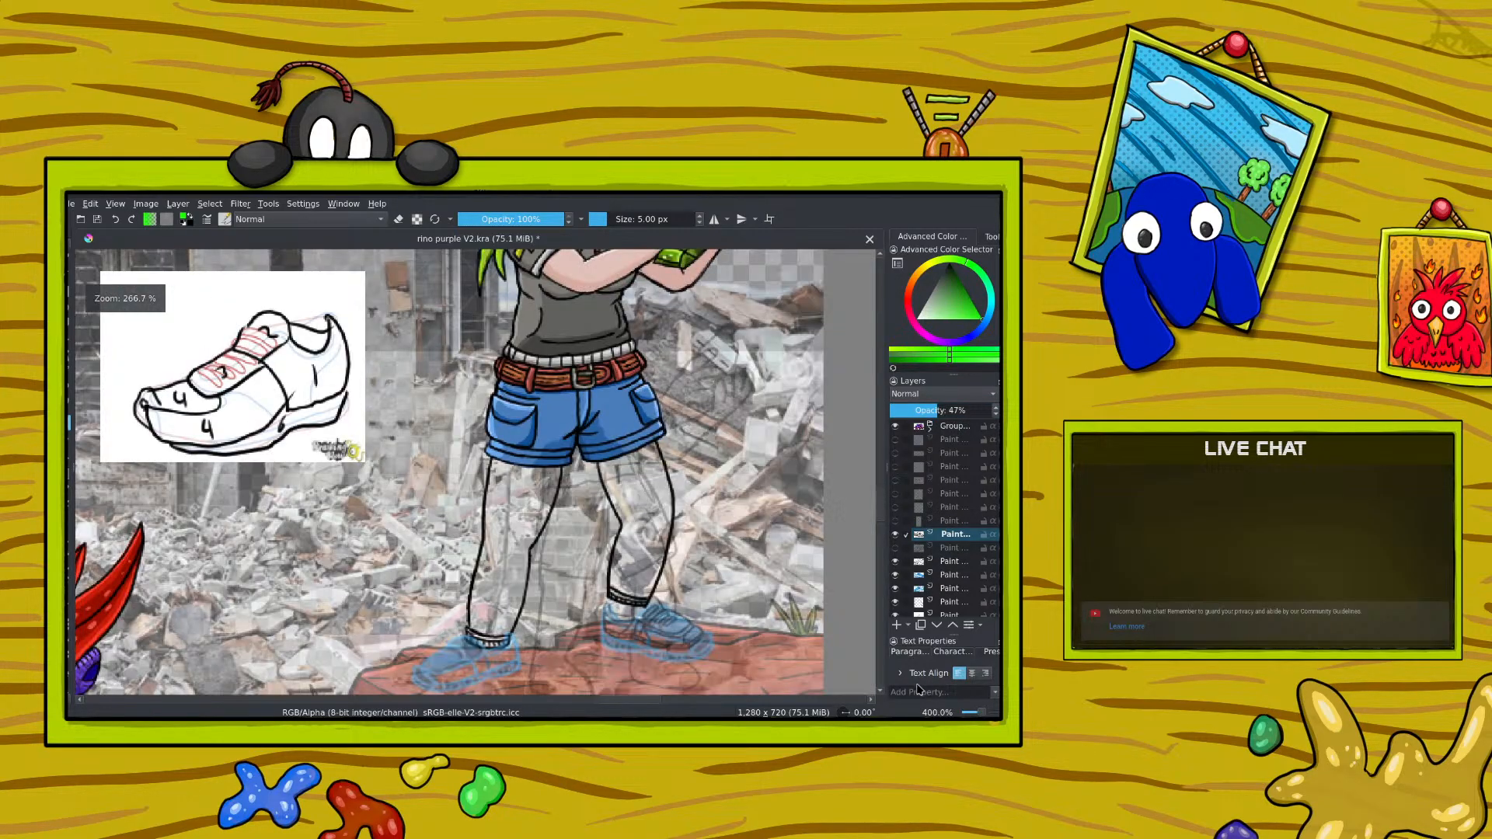
{"action": "left_click", "coordinate": [895, 626]}
{"action": "scroll", "coordinate": [883, 497], "scroll_direction": "down", "scroll_amount": 5}
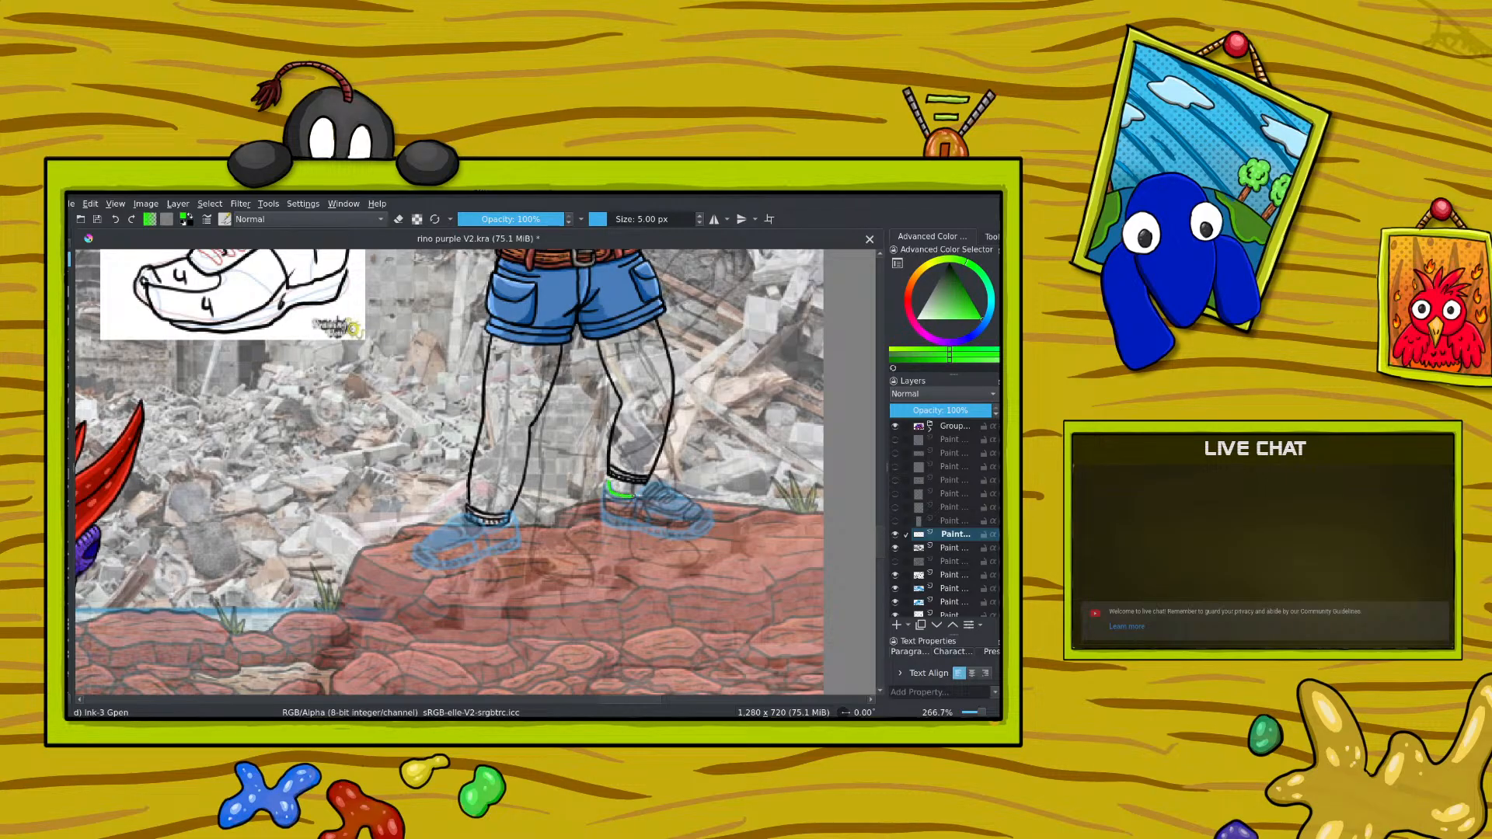
Step: Trace the right-hand shoe's outline, tongue and sole in bright green on the new layer, undoing stray strokes
{"action": "mouse_move", "coordinate": [635, 490]}
{"action": "left_mouse_down"}
{"action": "mouse_move", "coordinate": [643, 473]}
{"action": "mouse_move", "coordinate": [682, 493]}
{"action": "left_mouse_up"}
{"action": "left_click_drag", "start_coordinate": [688, 533], "coordinate": [667, 531]}
{"action": "key", "text": "ctrl+z"}
{"action": "mouse_move", "coordinate": [610, 496]}
{"action": "left_mouse_down"}
{"action": "mouse_move", "coordinate": [602, 482]}
{"action": "mouse_move", "coordinate": [633, 522]}
{"action": "mouse_move", "coordinate": [644, 475]}
{"action": "left_mouse_up"}
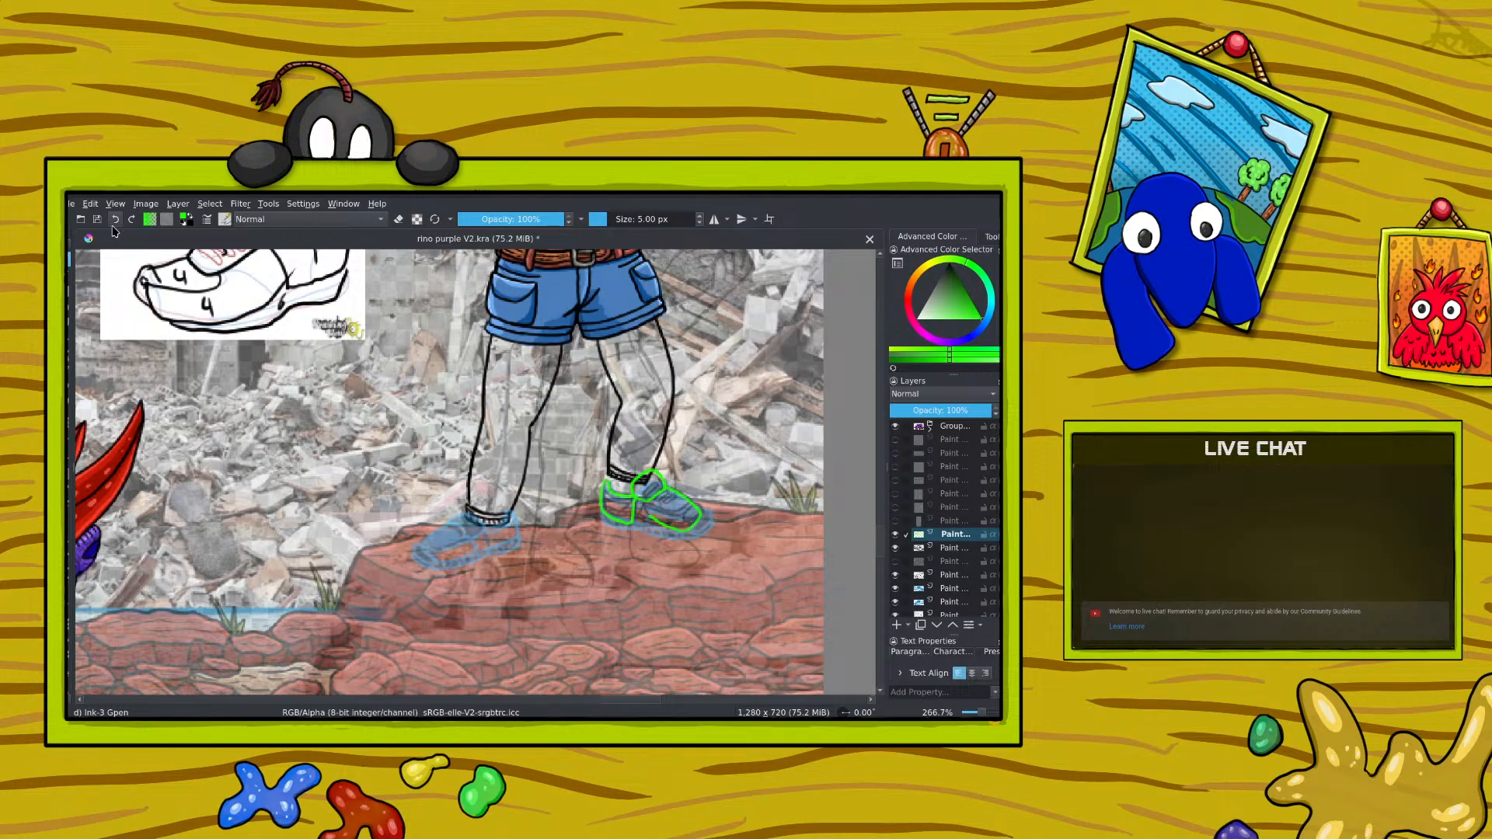
{"action": "key", "text": "ctrl+z"}
{"action": "left_click_drag", "start_coordinate": [652, 503], "coordinate": [683, 521]}
{"action": "left_click_drag", "start_coordinate": [678, 537], "coordinate": [694, 536]}
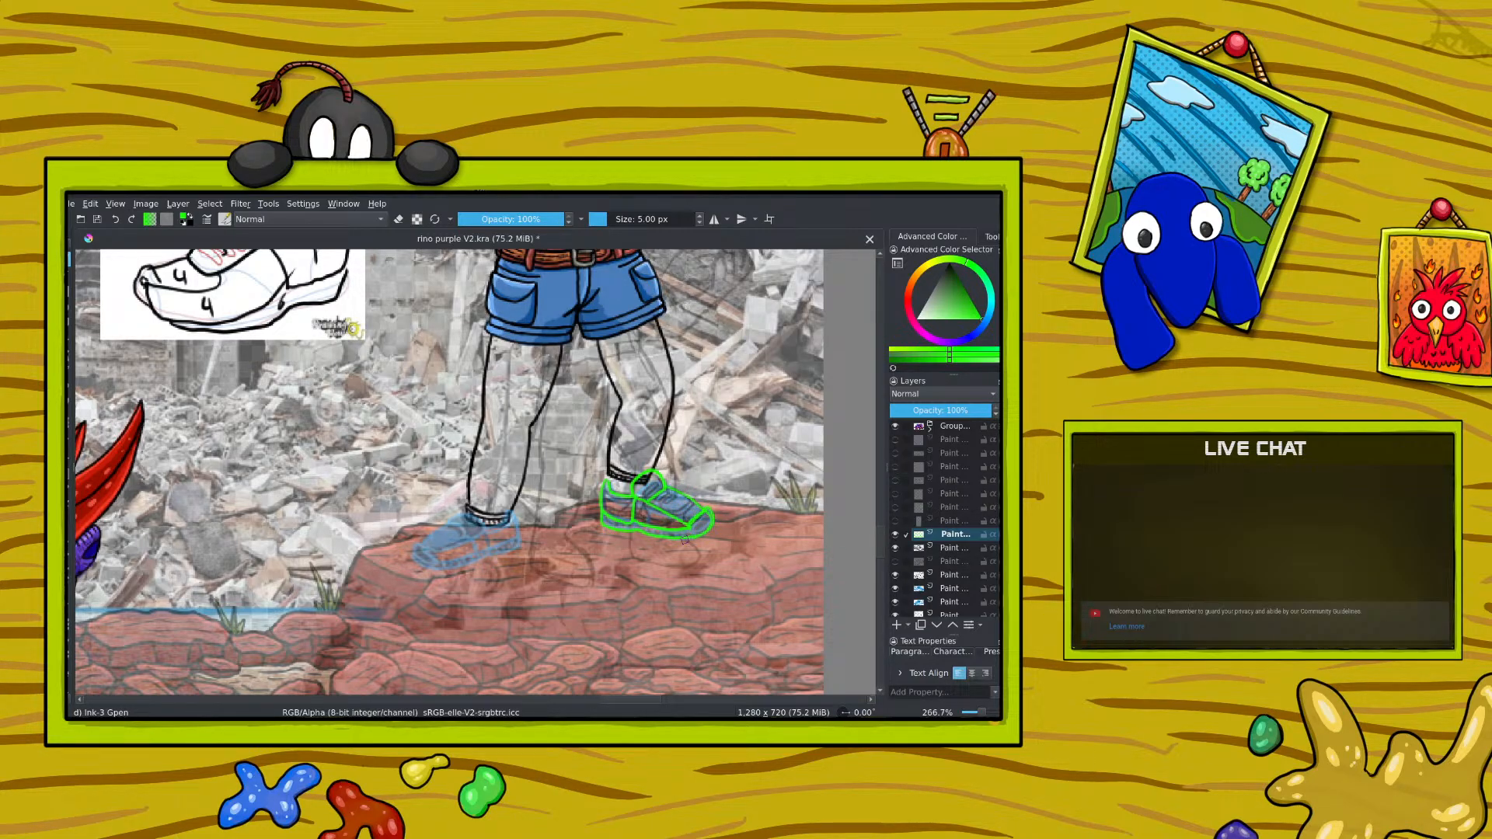
Step: Choose a light yellow and trace the left-hand shoe's tongue and heel over the blue sketch, undoing a stray stroke
{"action": "right_click", "coordinate": [541, 455]}
{"action": "left_click_drag", "start_coordinate": [546, 383], "coordinate": [585, 402]}
{"action": "left_click", "coordinate": [568, 424]}
{"action": "right_click", "coordinate": [564, 407]}
{"action": "right_click", "coordinate": [428, 356]}
{"action": "right_click", "coordinate": [410, 420]}
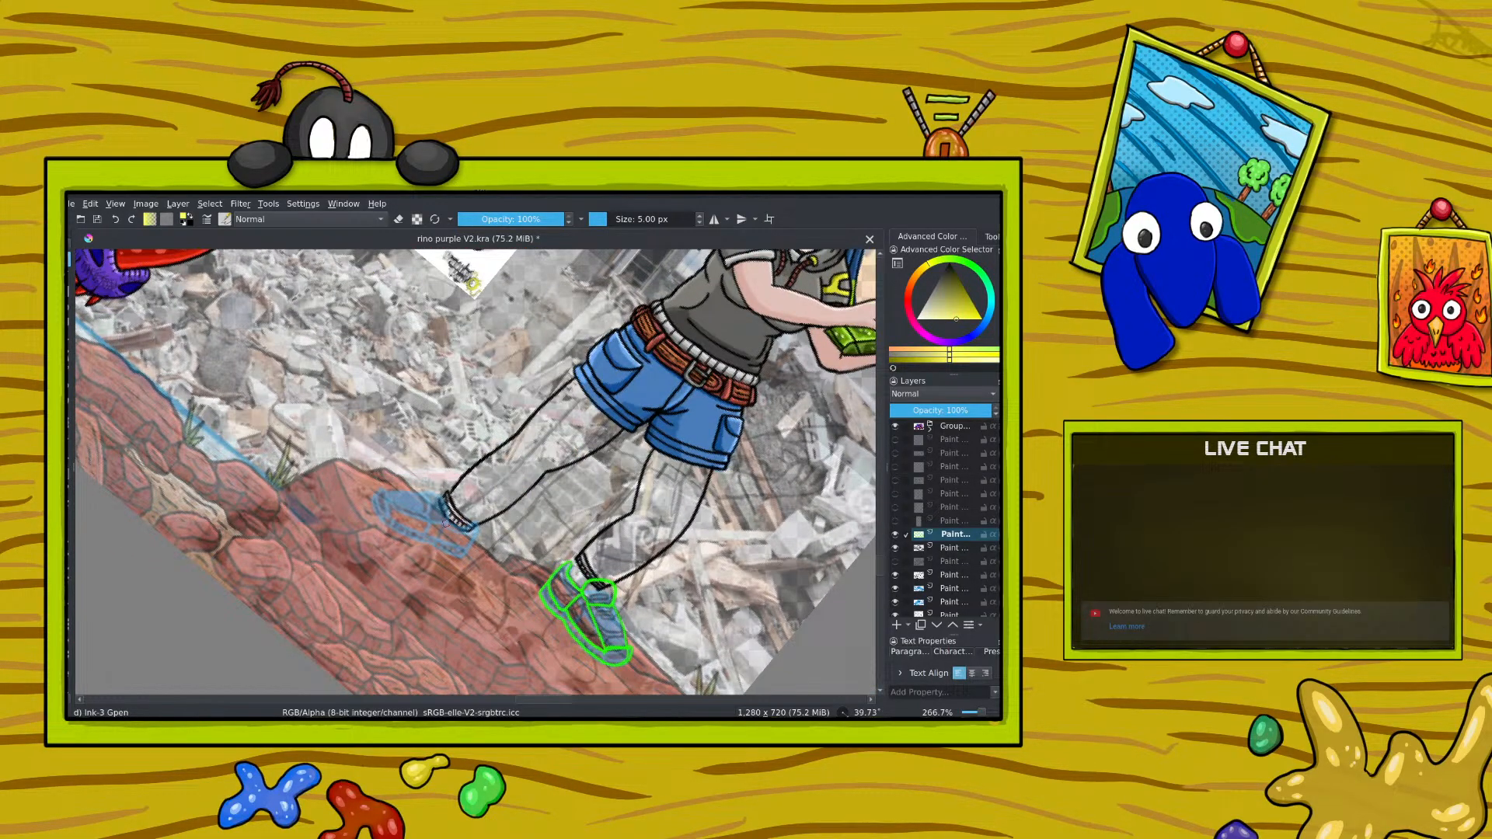
{"action": "left_click_drag", "start_coordinate": [454, 524], "coordinate": [449, 502]}
{"action": "left_click_drag", "start_coordinate": [433, 522], "coordinate": [456, 521]}
{"action": "left_click_drag", "start_coordinate": [474, 526], "coordinate": [477, 542]}
{"action": "mouse_move", "coordinate": [454, 551]}
{"action": "left_mouse_down"}
{"action": "mouse_move", "coordinate": [424, 536]}
{"action": "mouse_move", "coordinate": [439, 503]}
{"action": "left_mouse_up"}
{"action": "mouse_move", "coordinate": [416, 493]}
{"action": "left_mouse_down"}
{"action": "mouse_move", "coordinate": [372, 504]}
{"action": "mouse_move", "coordinate": [376, 520]}
{"action": "mouse_move", "coordinate": [465, 555]}
{"action": "left_mouse_up"}
{"action": "key", "text": "ctrl+z"}
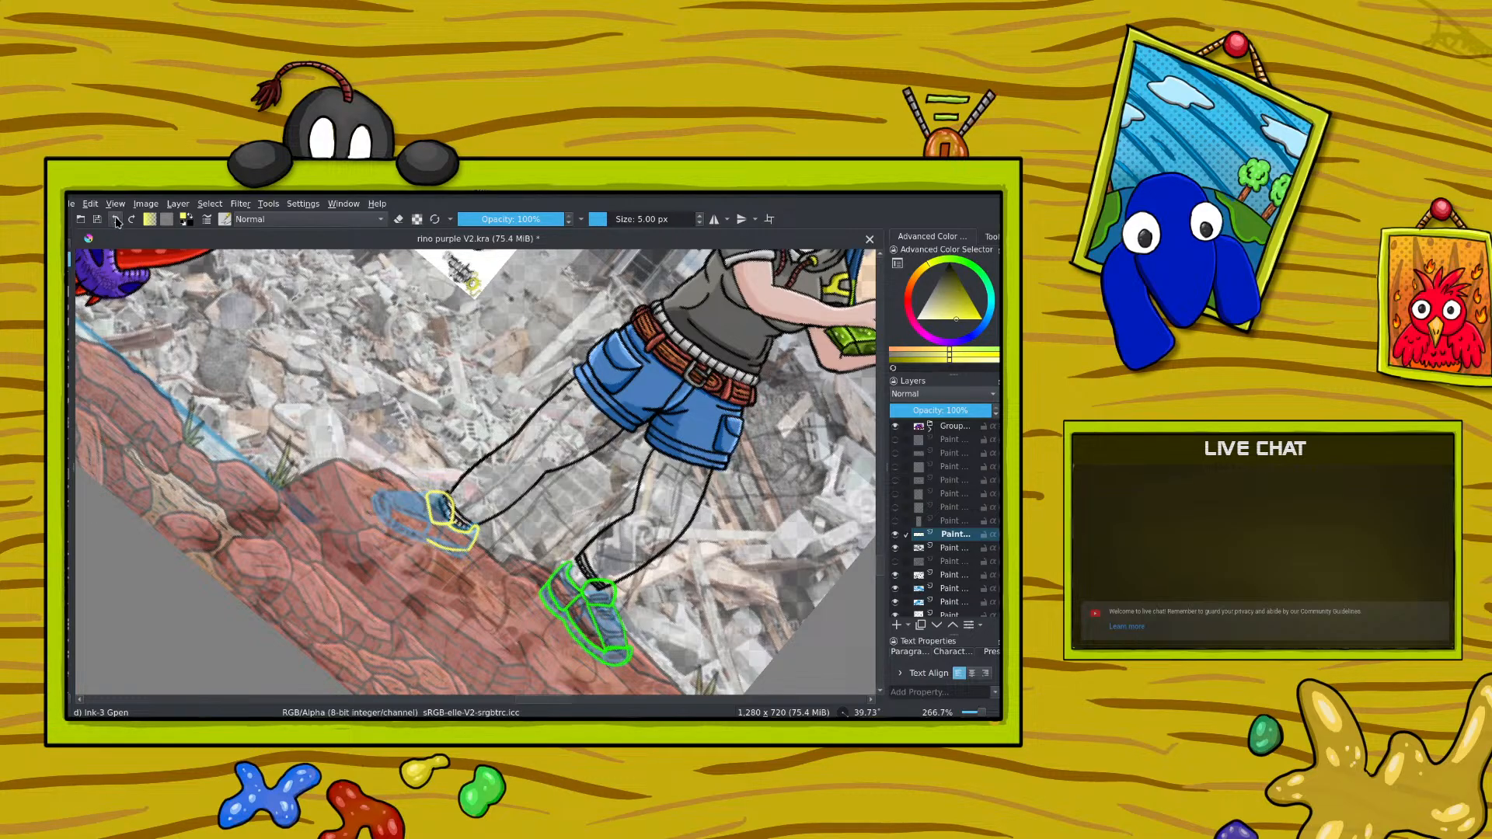
Step: Outline the left-hand shoe's toe and sole in yellow, cleaning up the lines with the eraser
{"action": "mouse_move", "coordinate": [428, 540]}
{"action": "left_mouse_down"}
{"action": "mouse_move", "coordinate": [389, 499]}
{"action": "mouse_move", "coordinate": [417, 491]}
{"action": "mouse_move", "coordinate": [432, 526]}
{"action": "left_mouse_up"}
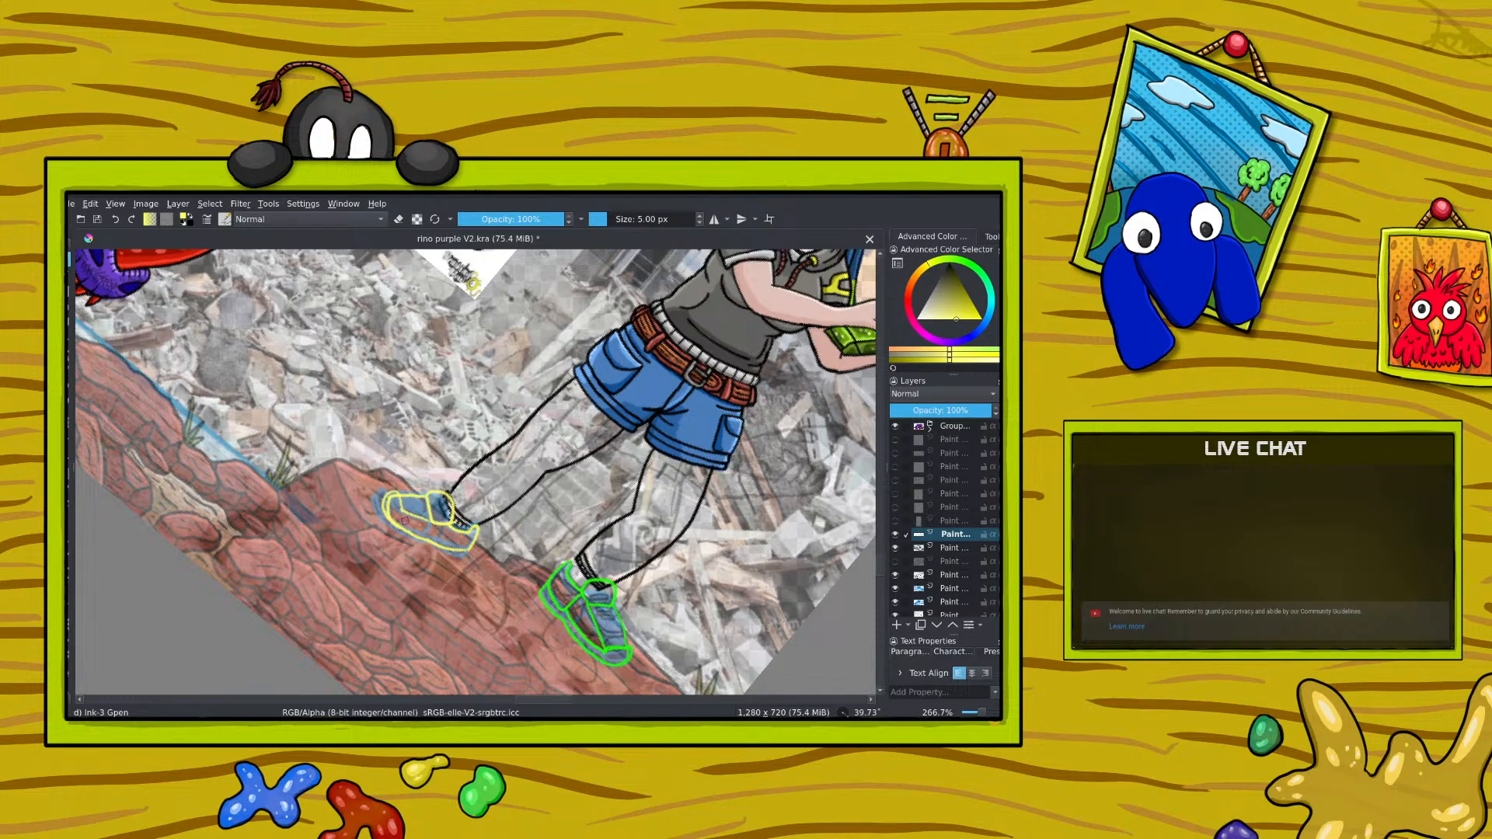
{"action": "key", "text": "e"}
{"action": "left_click", "coordinate": [401, 220]}
{"action": "key", "text": "e"}
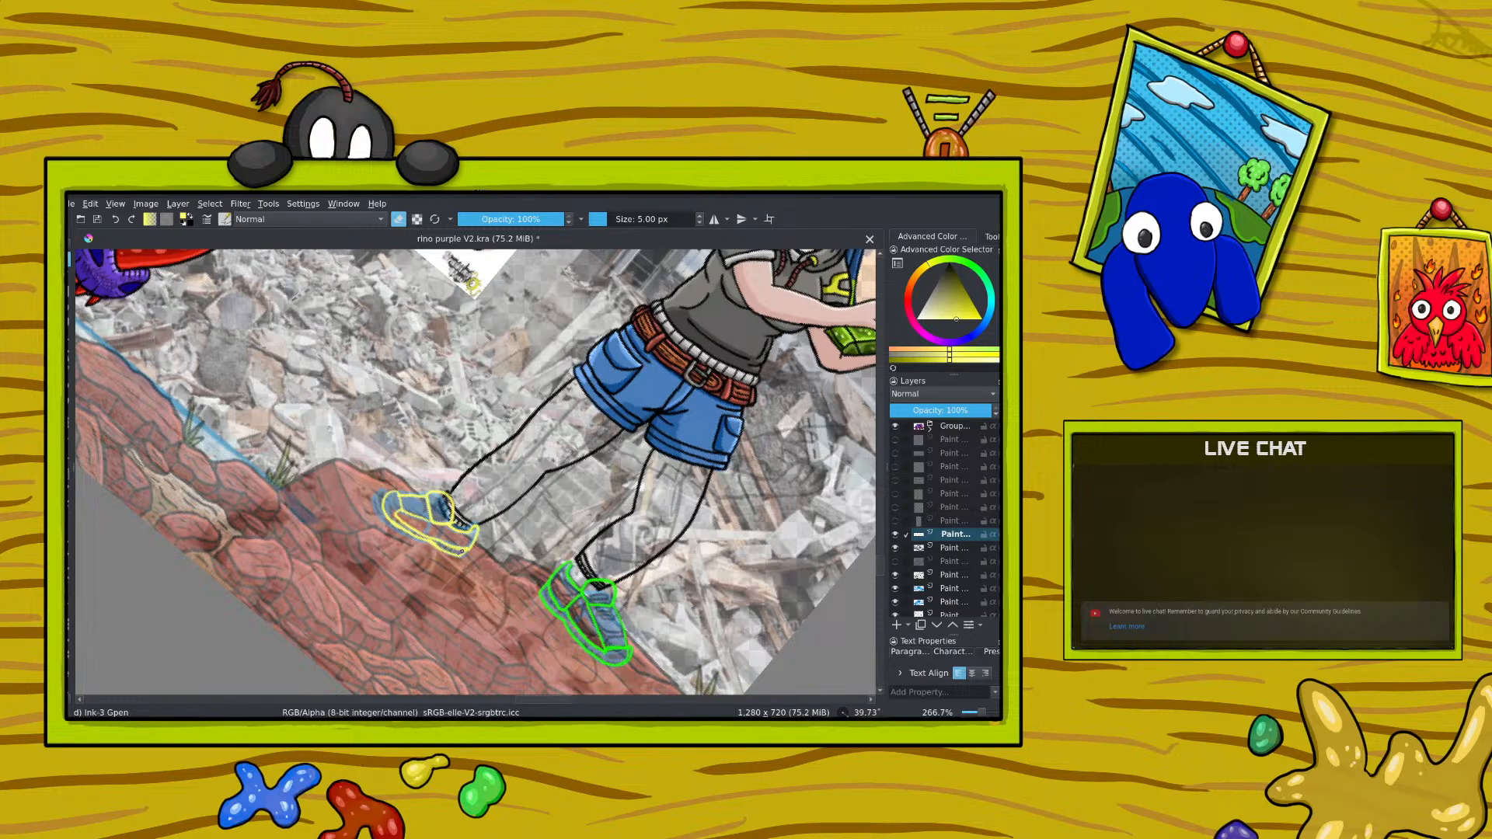
Step: Set the brush colour to black and turn the rotated canvas back to nearly upright
{"action": "right_click", "coordinate": [394, 487]}
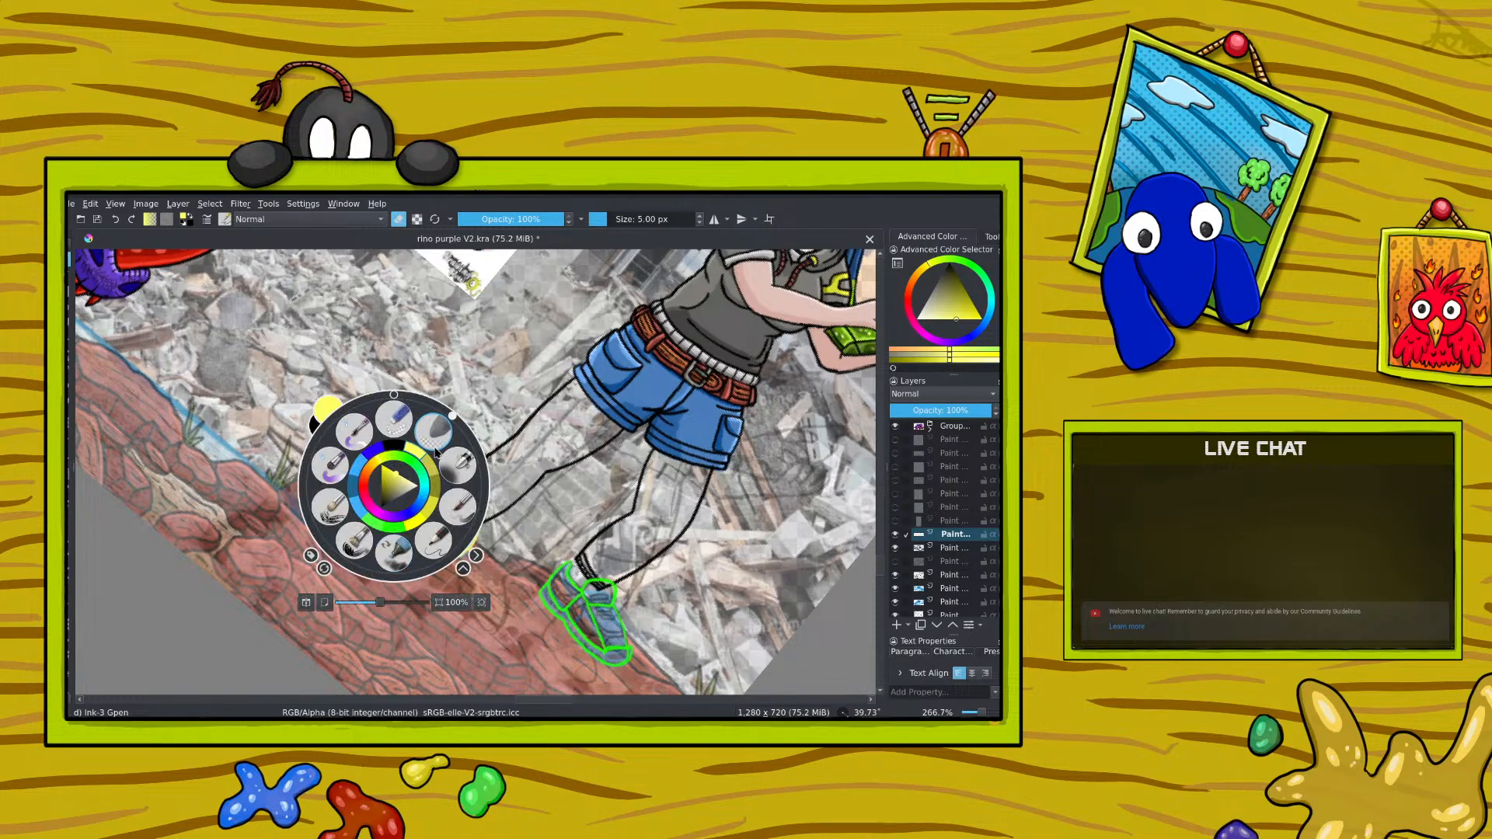
{"action": "left_click_drag", "start_coordinate": [456, 413], "coordinate": [389, 439]}
{"action": "right_click", "coordinate": [304, 349]}
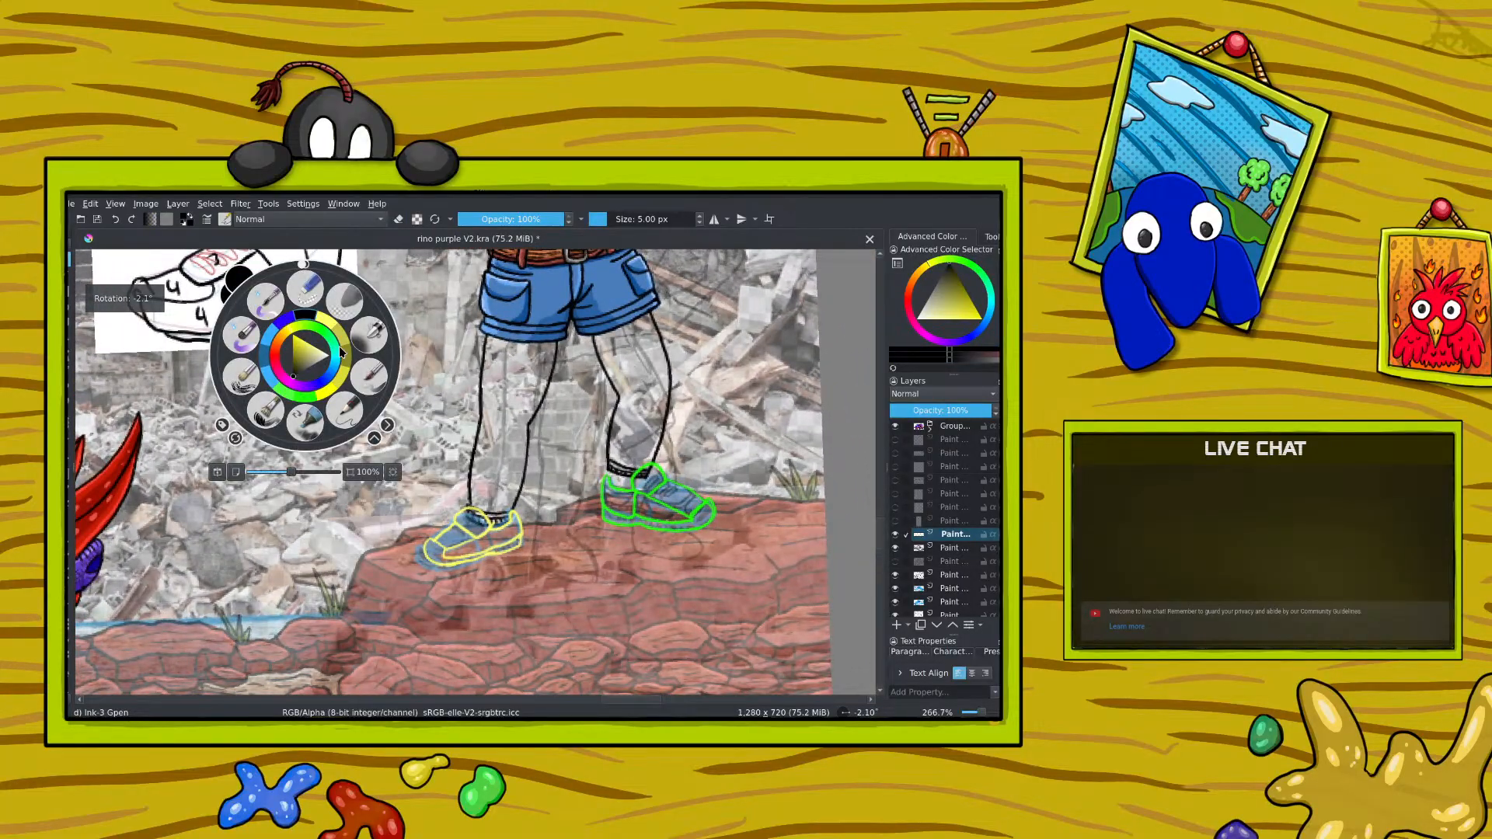
{"action": "right_click", "coordinate": [339, 347]}
{"action": "left_click_drag", "start_coordinate": [983, 711], "coordinate": [980, 711]}
{"action": "key", "text": "ctrl+plus"}
{"action": "key", "text": "ctrl+plus"}
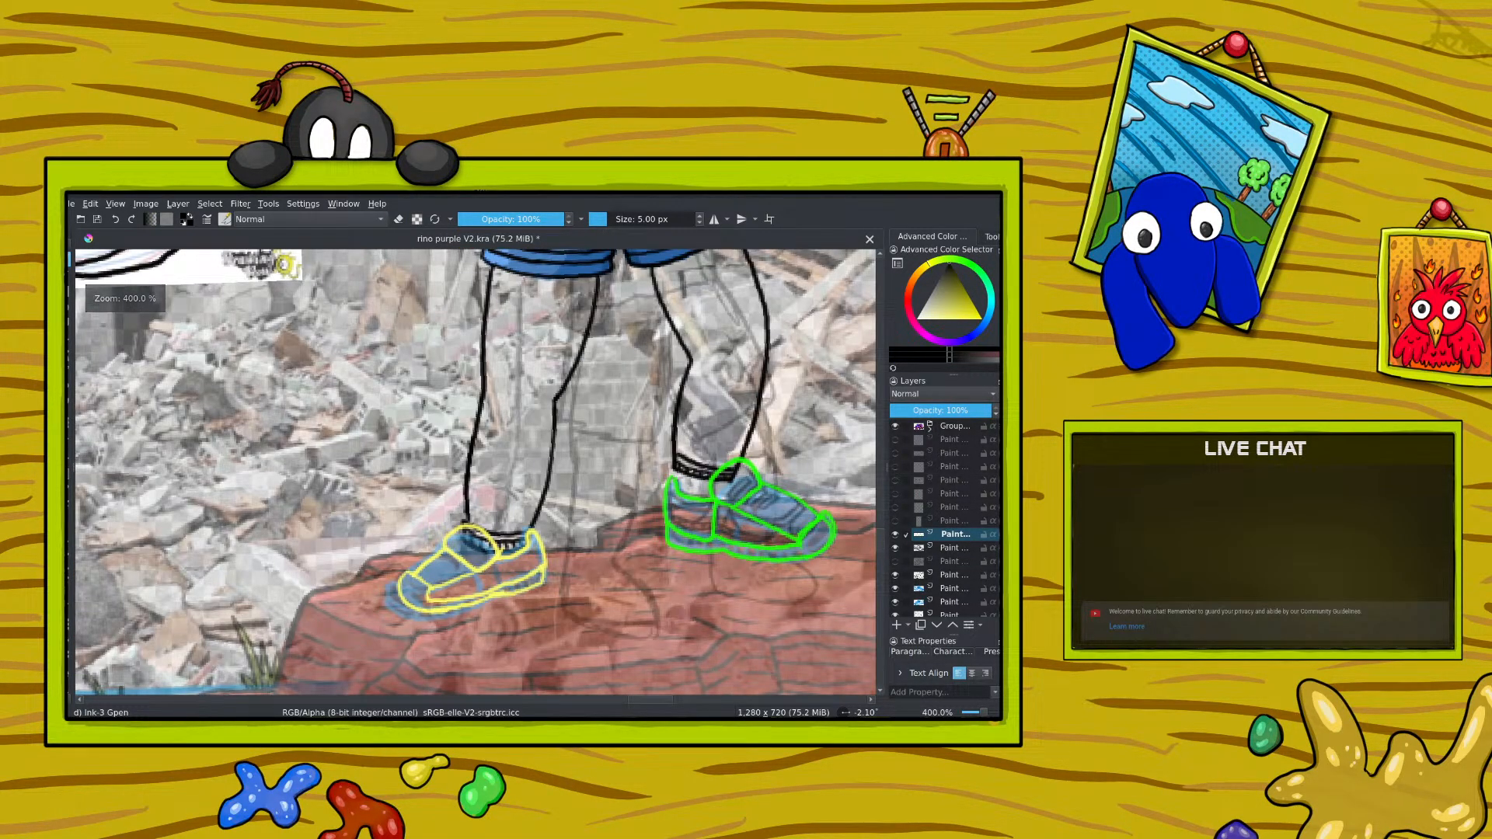
{"action": "left_click_drag", "start_coordinate": [649, 700], "coordinate": [695, 701]}
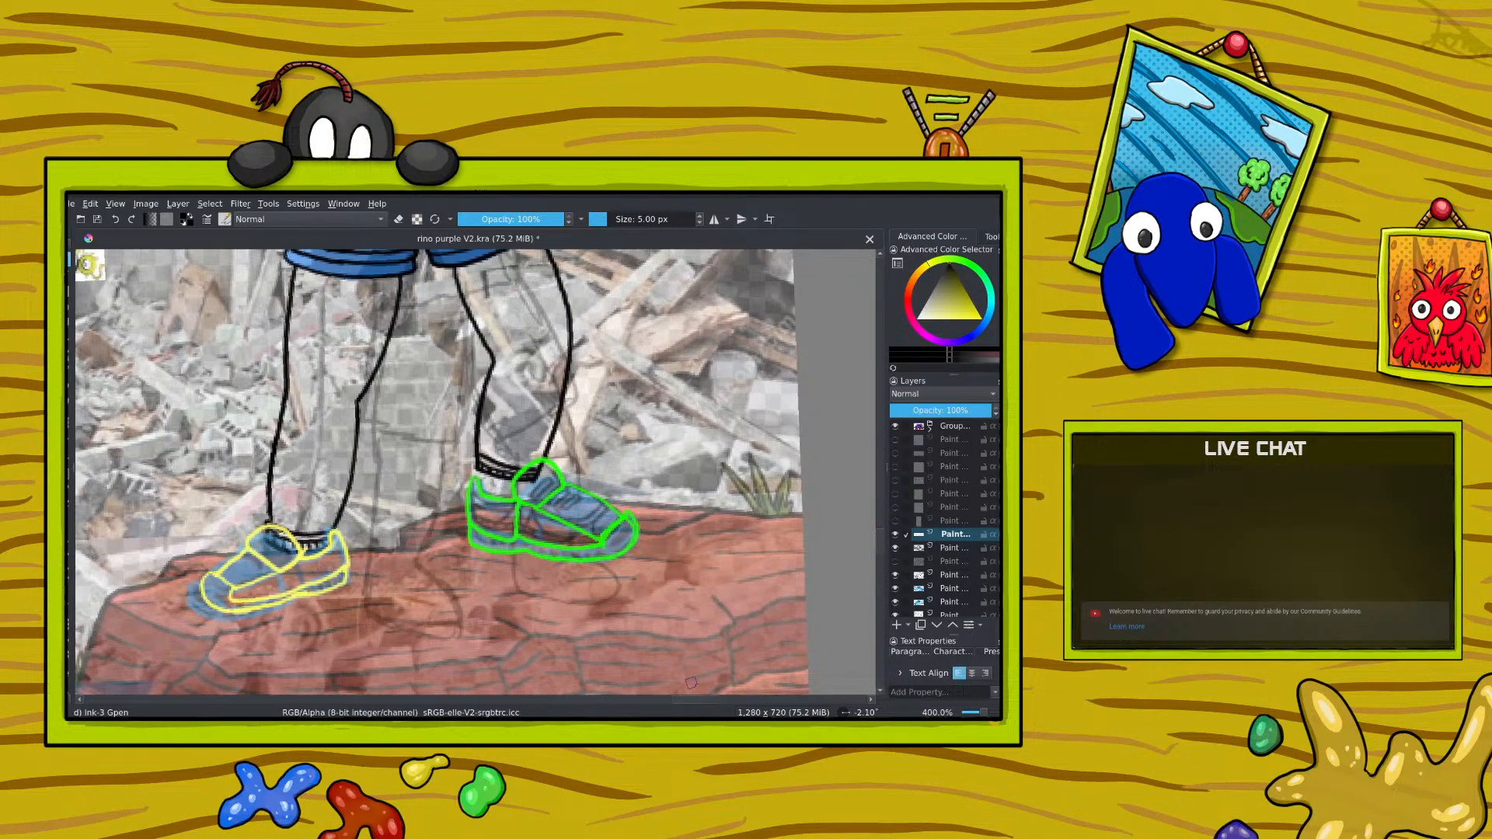
Step: Erase the whole green outline from the right-hand shoe, leaving the yellow one untouched
{"action": "left_click", "coordinate": [403, 220]}
{"action": "mouse_move", "coordinate": [472, 546]}
{"action": "left_mouse_down"}
{"action": "mouse_move", "coordinate": [507, 555]}
{"action": "mouse_move", "coordinate": [498, 525]}
{"action": "mouse_move", "coordinate": [524, 557]}
{"action": "mouse_move", "coordinate": [524, 535]}
{"action": "mouse_move", "coordinate": [557, 557]}
{"action": "left_mouse_up"}
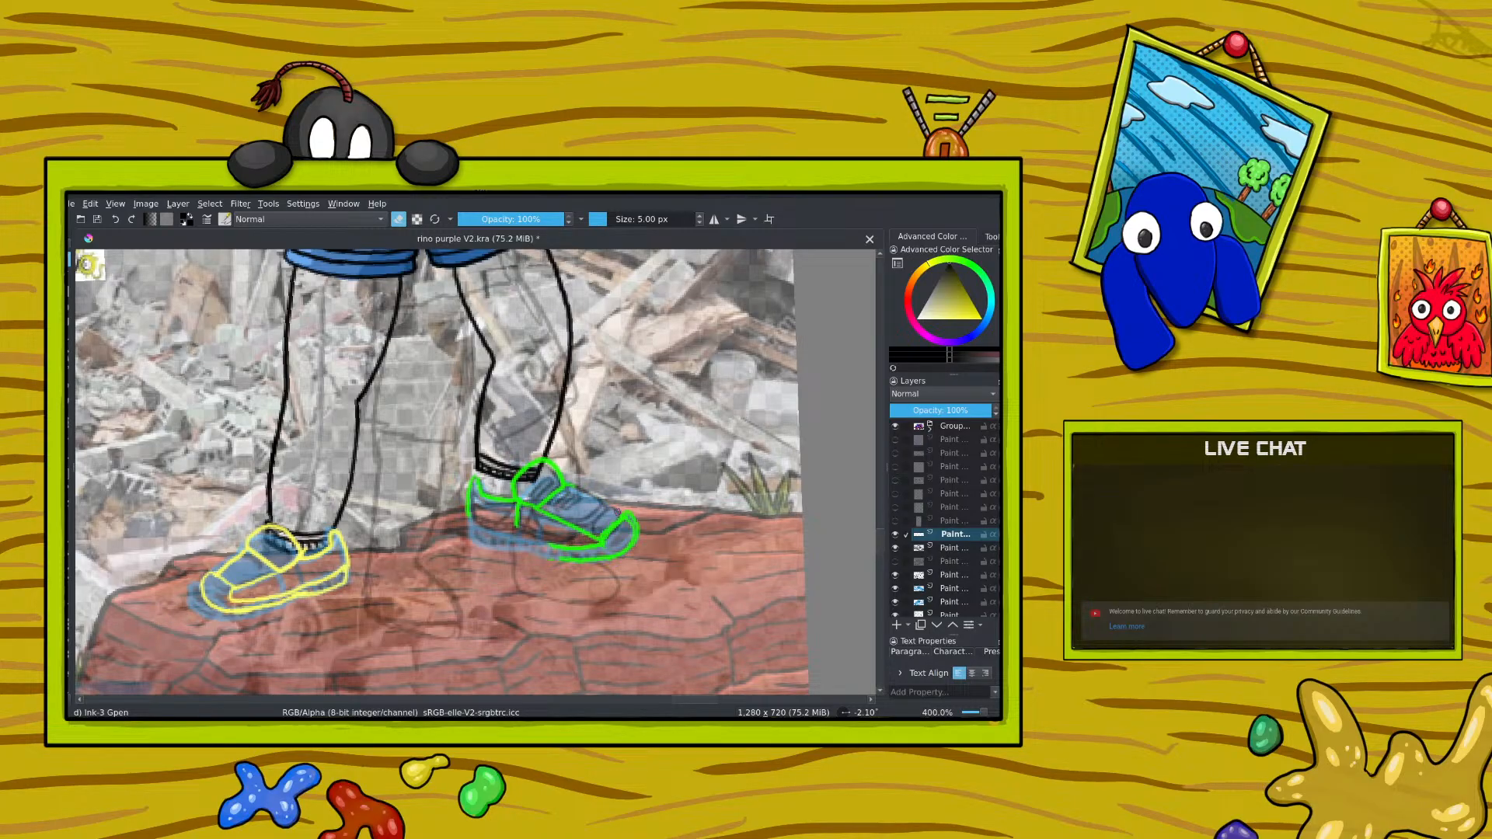
{"action": "left_click", "coordinate": [399, 218]}
{"action": "key", "text": "e"}
{"action": "mouse_move", "coordinate": [474, 493]}
{"action": "left_mouse_down"}
{"action": "mouse_move", "coordinate": [526, 444]}
{"action": "mouse_move", "coordinate": [558, 523]}
{"action": "mouse_move", "coordinate": [608, 495]}
{"action": "mouse_move", "coordinate": [653, 523]}
{"action": "left_mouse_up"}
{"action": "key", "text": "e"}
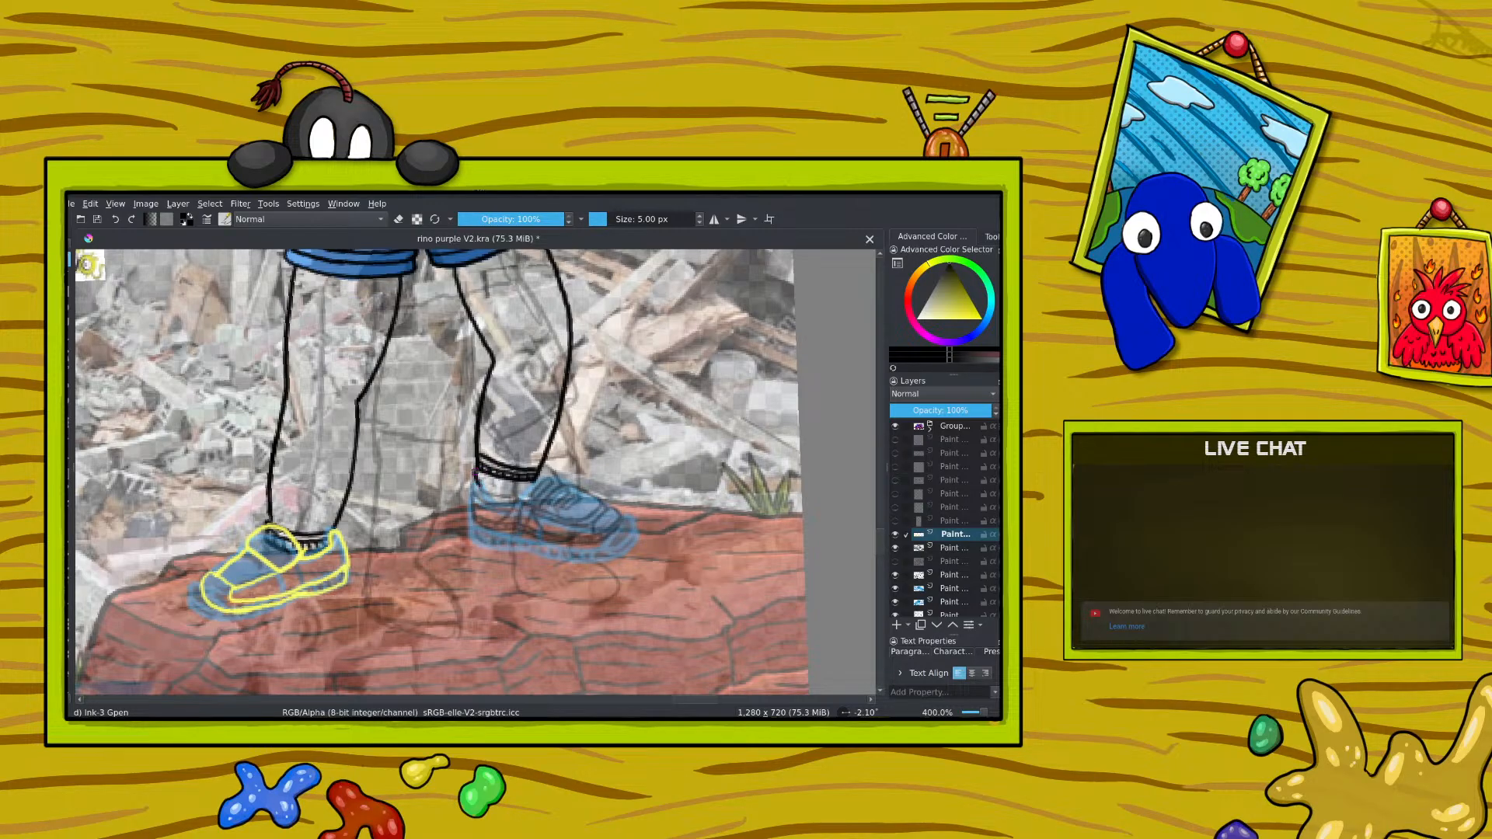
Step: Ink the right-hand shoe's tongue, heel, sole and toe in black over the blue sketch, rotating the canvas for the long curves
{"action": "mouse_move", "coordinate": [470, 468]}
{"action": "left_mouse_down"}
{"action": "mouse_move", "coordinate": [476, 523]}
{"action": "mouse_move", "coordinate": [515, 528]}
{"action": "mouse_move", "coordinate": [481, 484]}
{"action": "mouse_move", "coordinate": [524, 501]}
{"action": "mouse_move", "coordinate": [517, 476]}
{"action": "mouse_move", "coordinate": [551, 468]}
{"action": "mouse_move", "coordinate": [553, 502]}
{"action": "mouse_move", "coordinate": [519, 495]}
{"action": "mouse_move", "coordinate": [553, 474]}
{"action": "mouse_move", "coordinate": [541, 509]}
{"action": "left_mouse_up"}
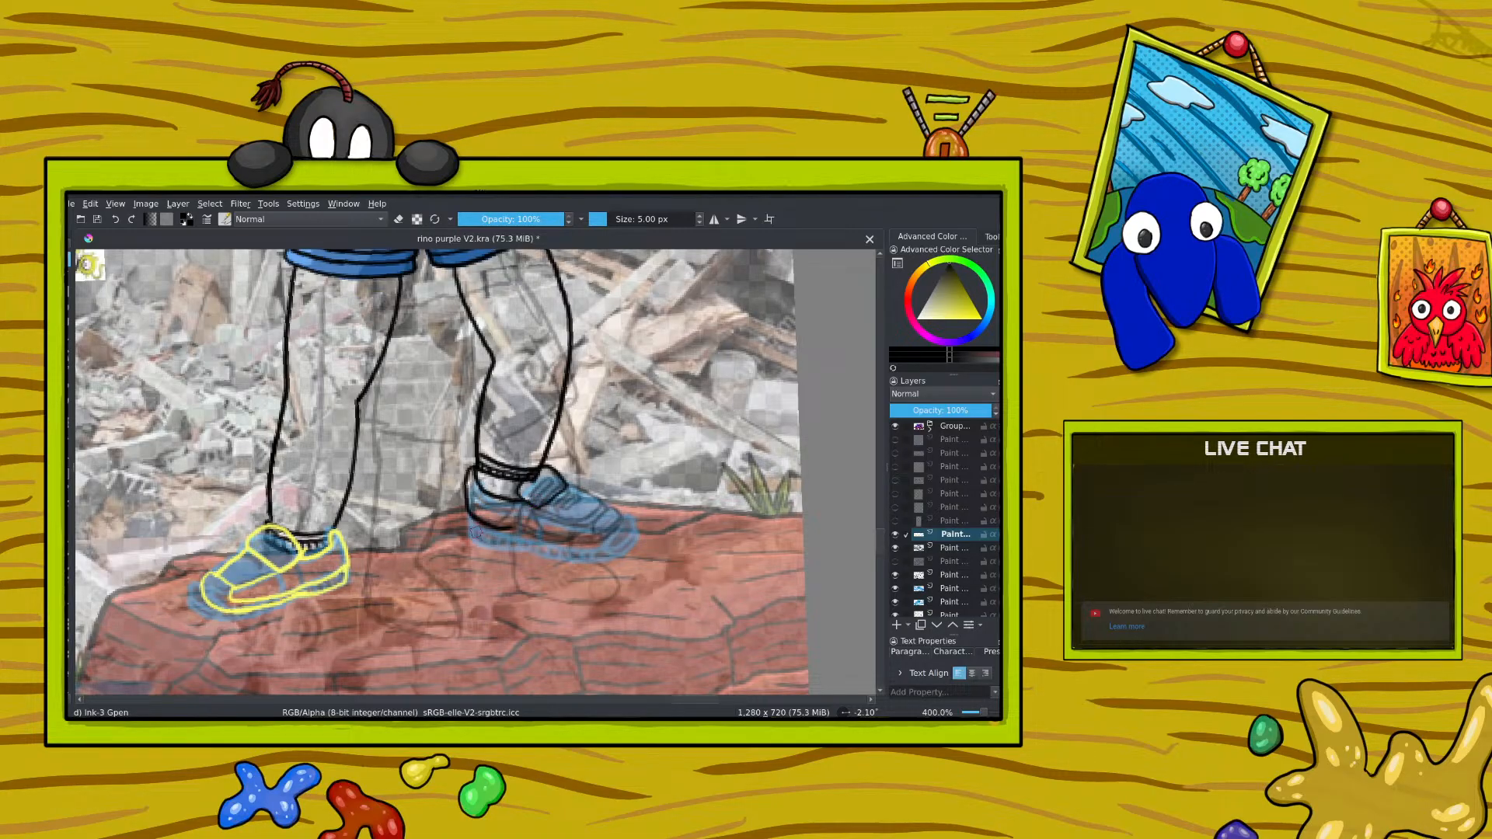
{"action": "mouse_move", "coordinate": [469, 513]}
{"action": "left_mouse_down"}
{"action": "mouse_move", "coordinate": [483, 541]}
{"action": "mouse_move", "coordinate": [523, 537]}
{"action": "left_mouse_up"}
{"action": "right_click", "coordinate": [382, 356]}
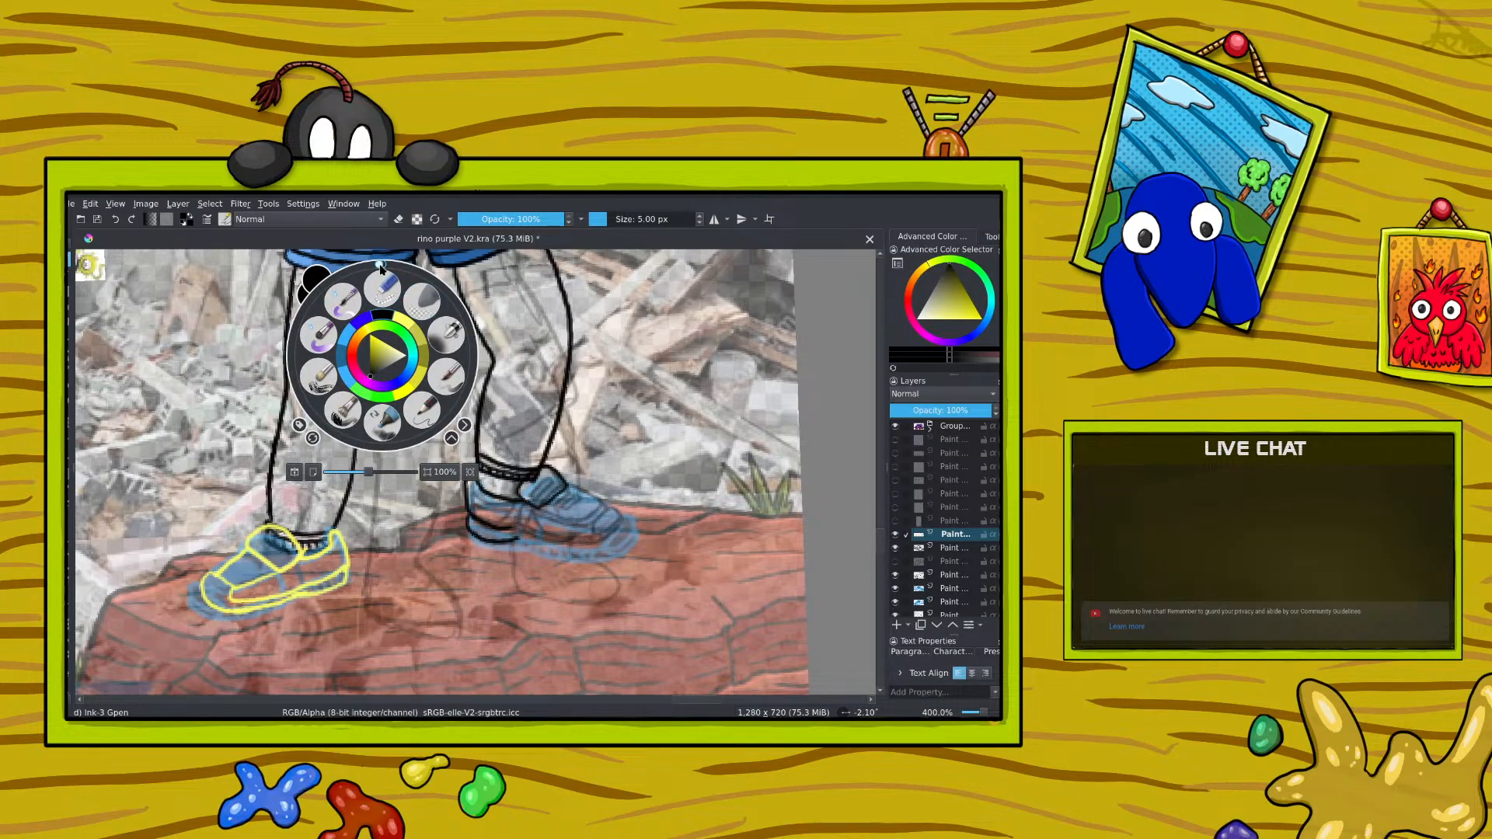
{"action": "left_click_drag", "start_coordinate": [379, 266], "coordinate": [464, 317]}
{"action": "left_click", "coordinate": [316, 263]}
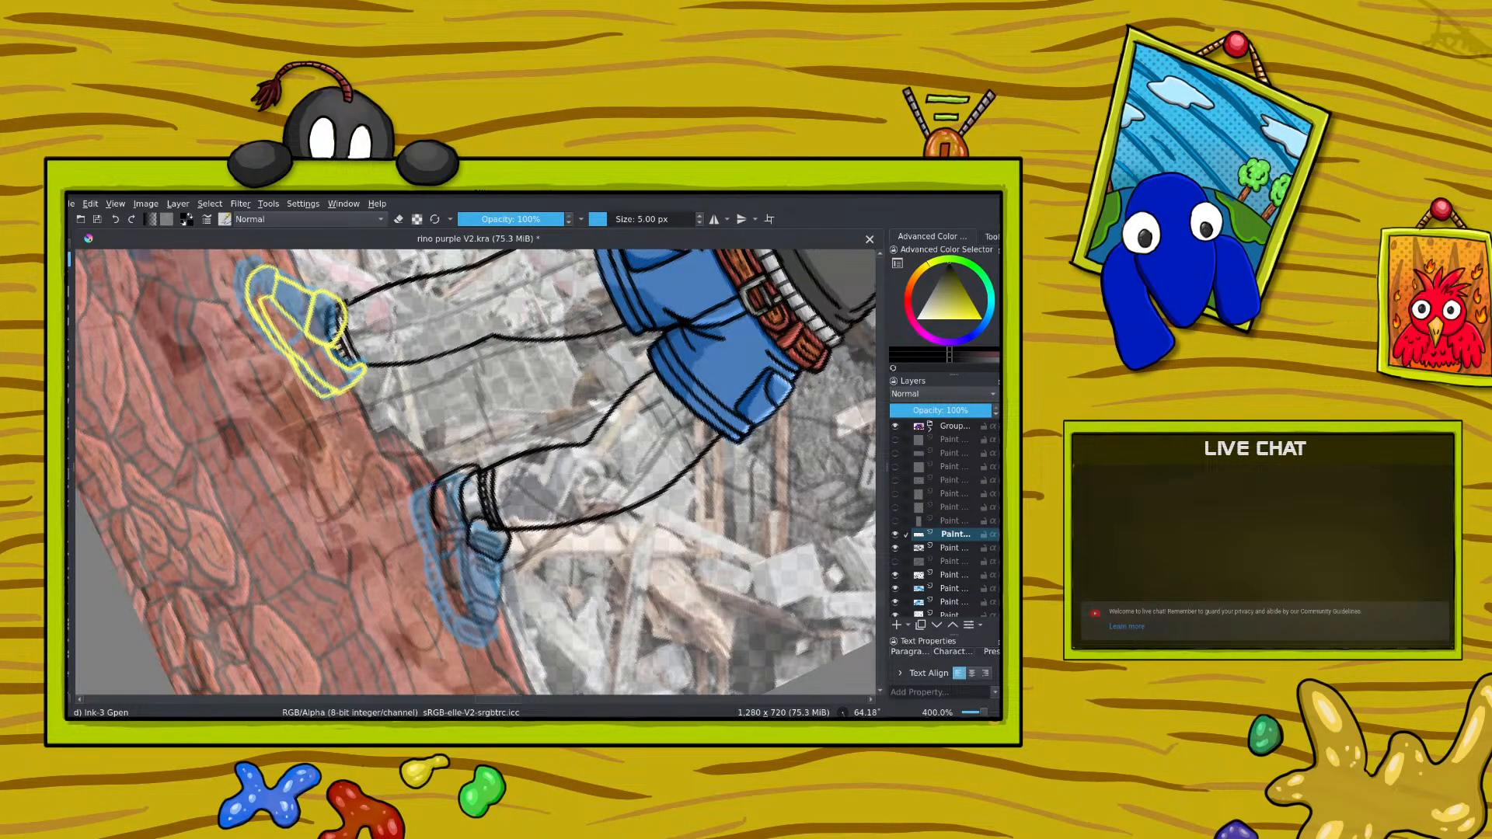
{"action": "mouse_move", "coordinate": [429, 485]}
{"action": "left_mouse_down"}
{"action": "mouse_move", "coordinate": [422, 520]}
{"action": "mouse_move", "coordinate": [456, 616]}
{"action": "left_mouse_up"}
{"action": "left_click_drag", "start_coordinate": [436, 526], "coordinate": [450, 596]}
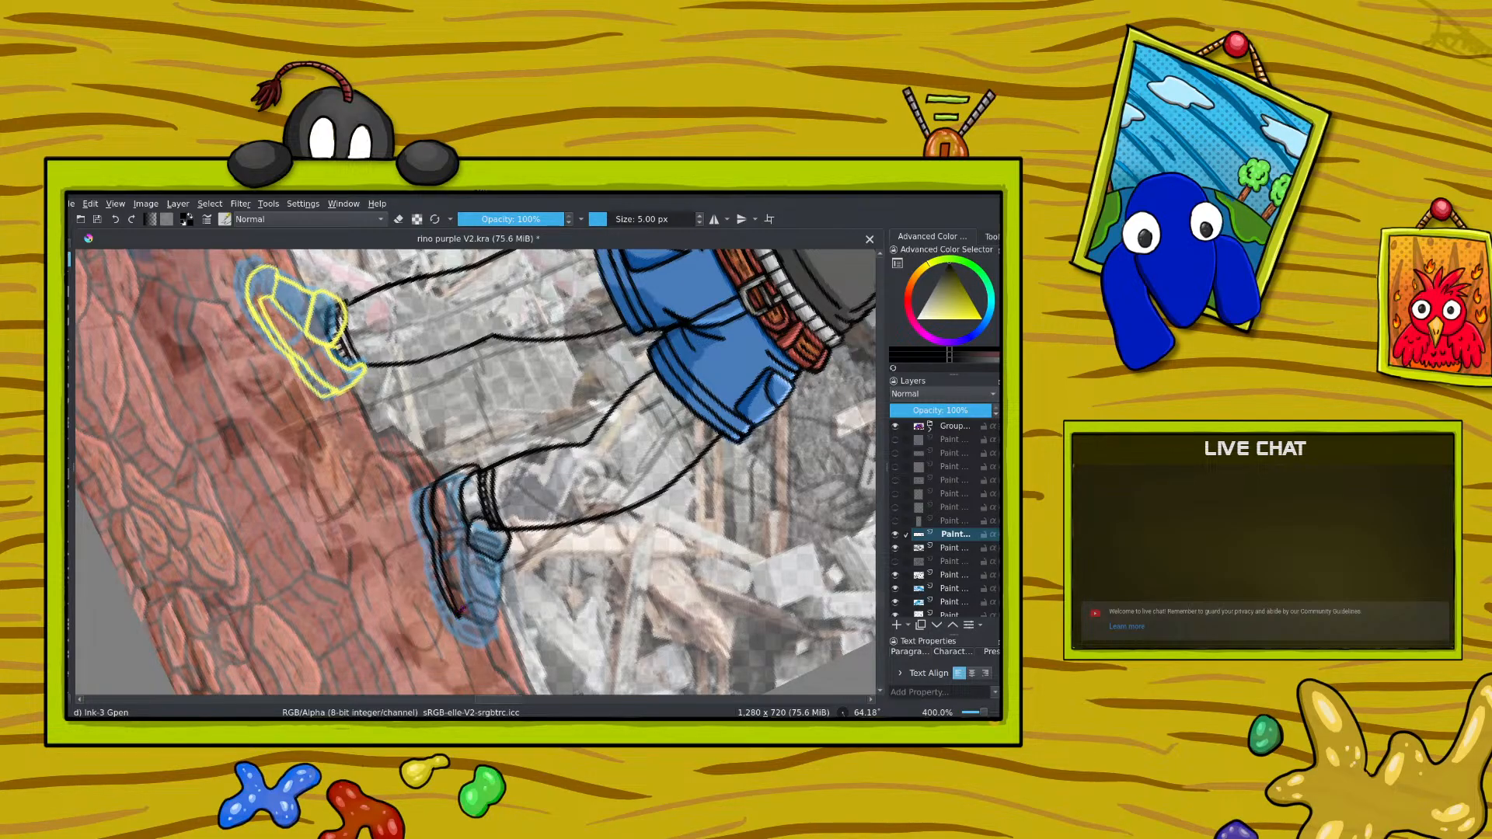
{"action": "left_click_drag", "start_coordinate": [461, 611], "coordinate": [478, 614]}
{"action": "mouse_move", "coordinate": [467, 550]}
{"action": "left_mouse_down"}
{"action": "mouse_move", "coordinate": [475, 610]}
{"action": "mouse_move", "coordinate": [488, 616]}
{"action": "mouse_move", "coordinate": [498, 567]}
{"action": "left_mouse_up"}
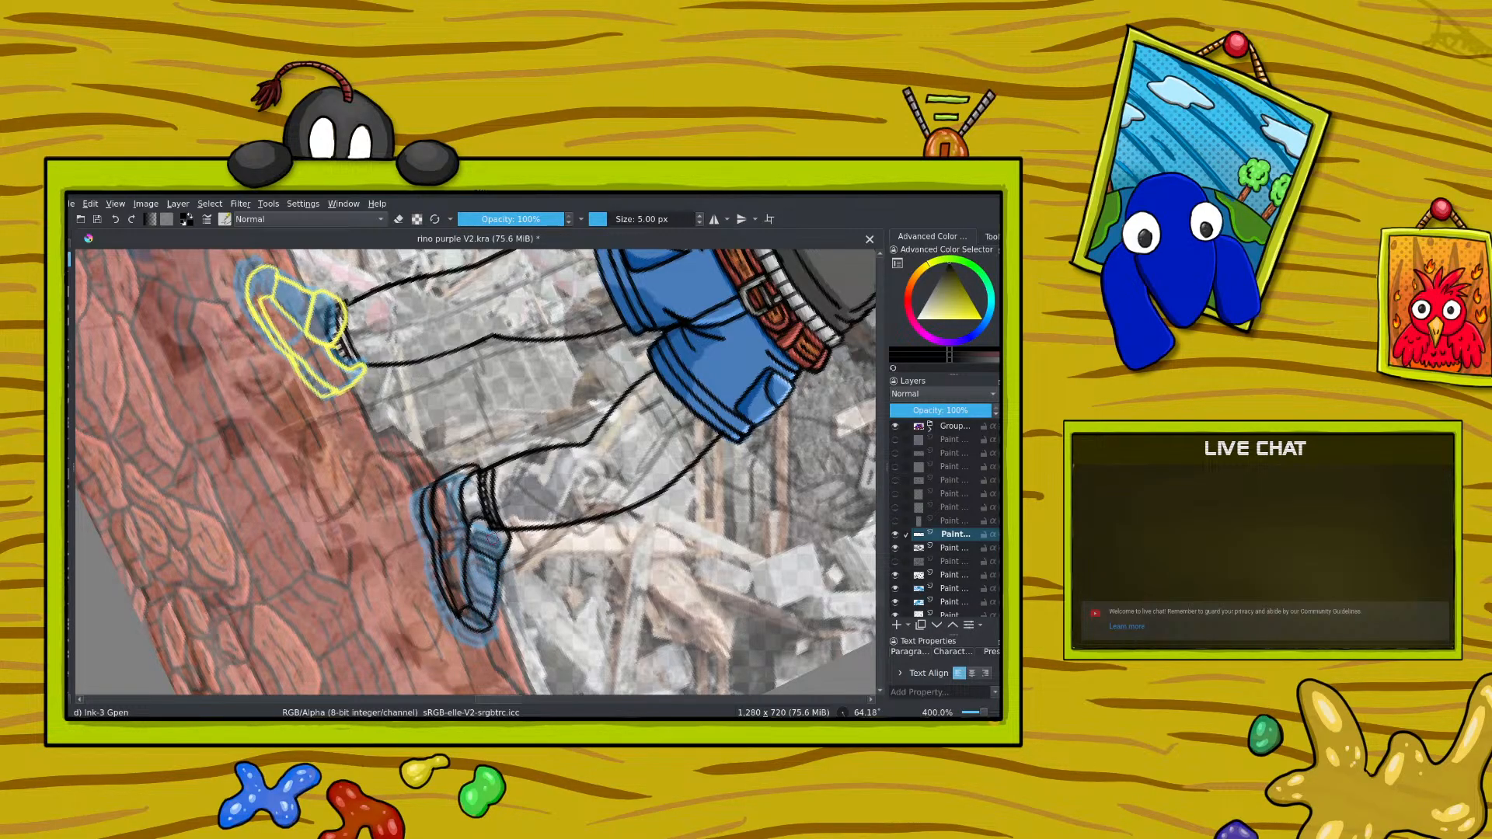
Step: Turn the canvas back towards upright and undo the toe outline strokes on the right-hand shoe
{"action": "right_click", "coordinate": [412, 492]}
{"action": "left_click_drag", "start_coordinate": [495, 448], "coordinate": [385, 385]}
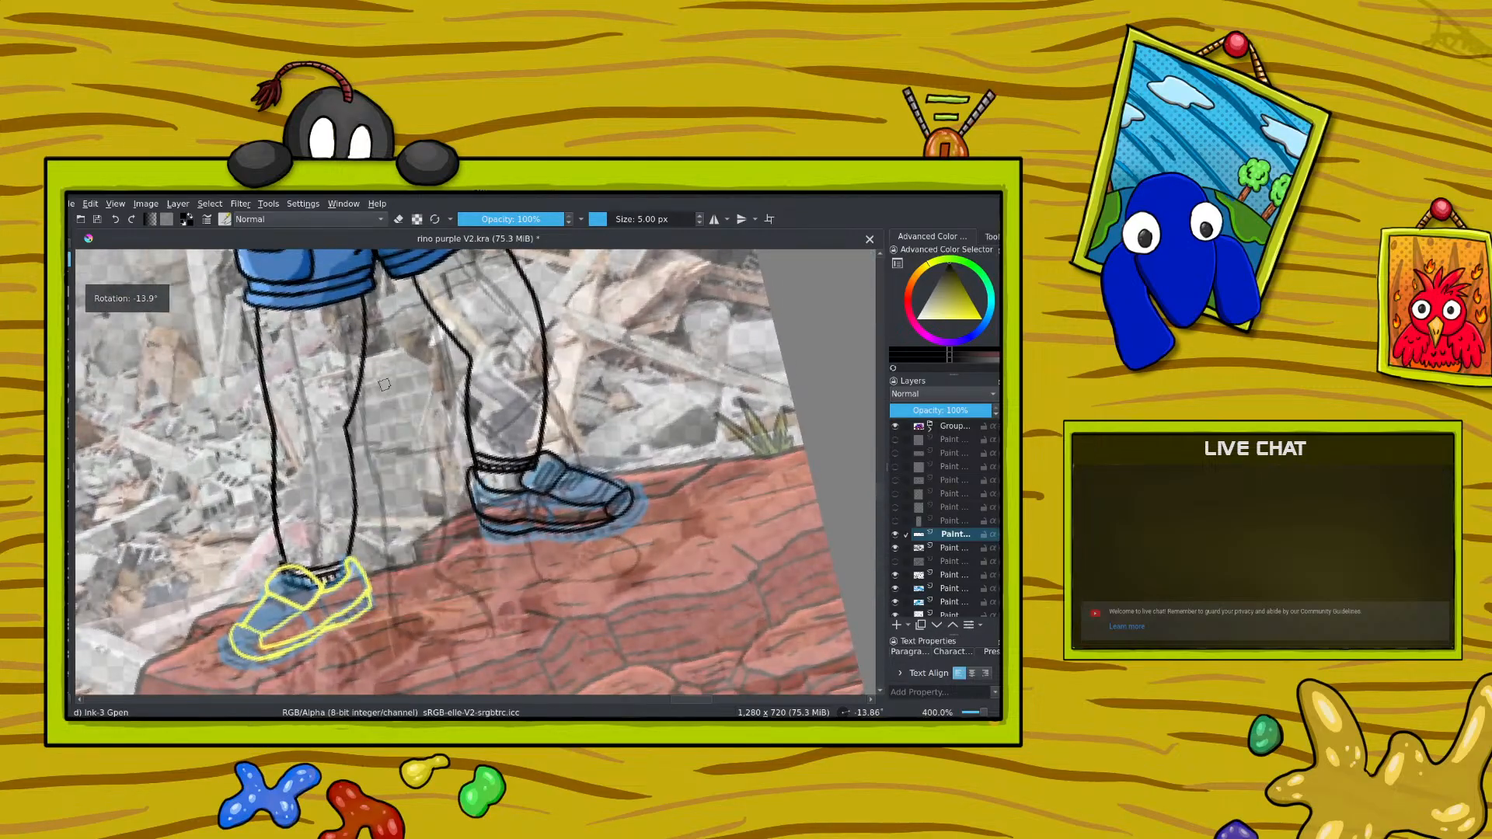
{"action": "left_click_drag", "start_coordinate": [988, 716], "coordinate": [984, 713]}
{"action": "left_click", "coordinate": [128, 222]}
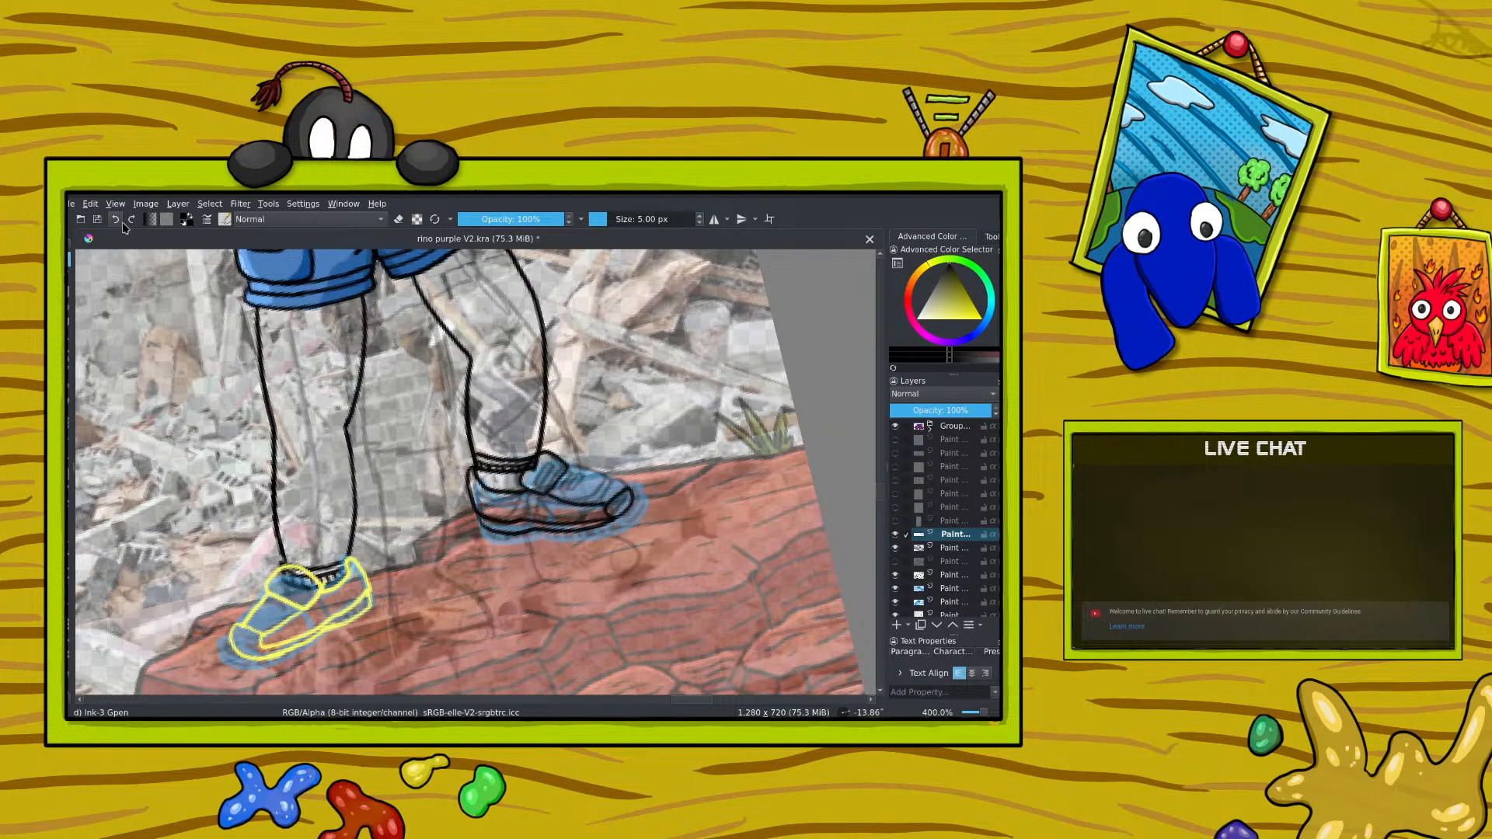
{"action": "left_click", "coordinate": [117, 221]}
{"action": "left_click", "coordinate": [118, 222]}
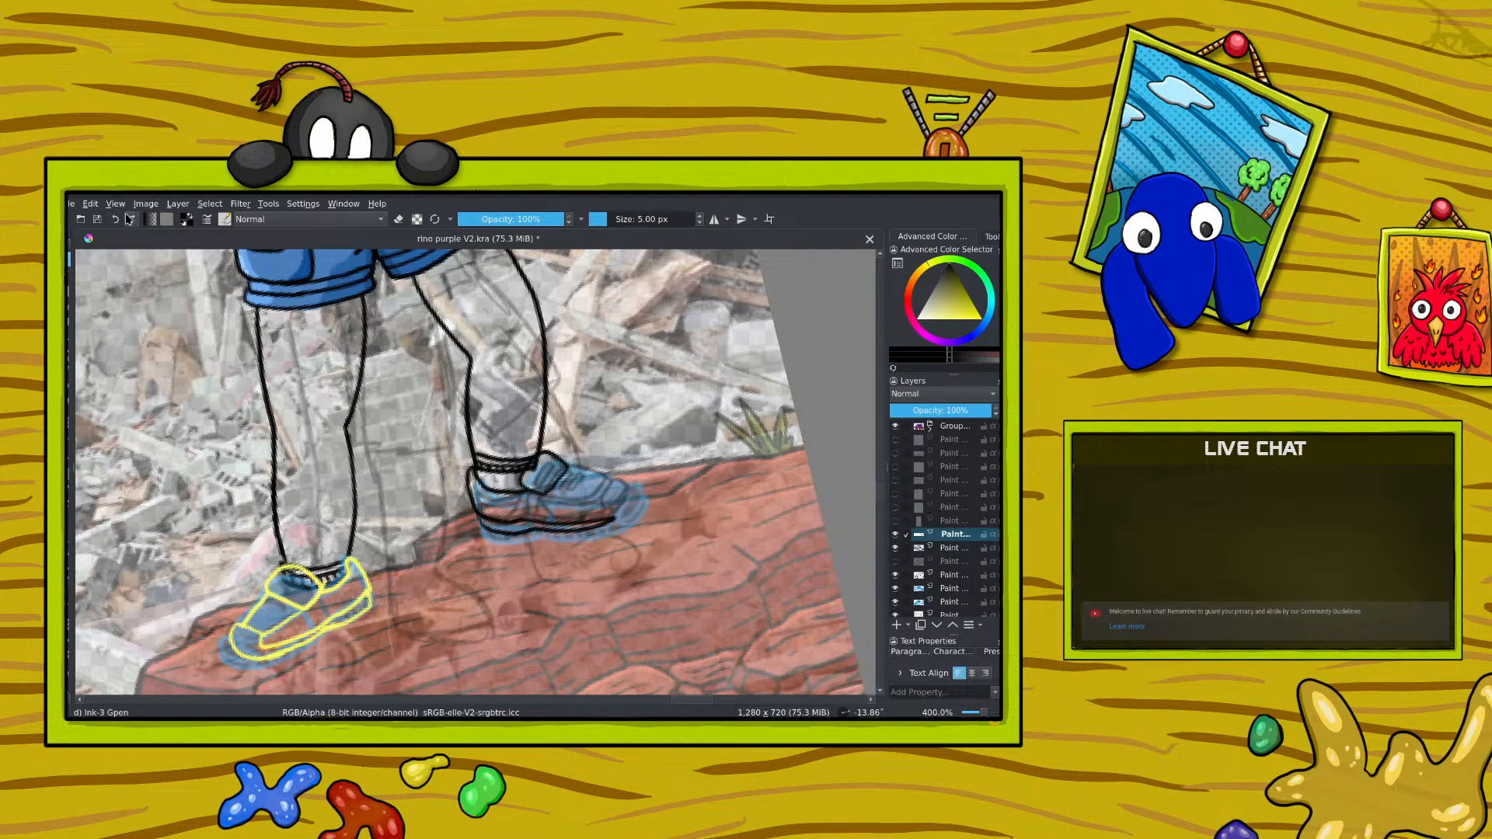
{"action": "mouse_move", "coordinate": [617, 513]}
{"action": "left_mouse_down"}
{"action": "mouse_move", "coordinate": [631, 494]}
{"action": "mouse_move", "coordinate": [615, 479]}
{"action": "mouse_move", "coordinate": [604, 514]}
{"action": "left_mouse_up"}
{"action": "key", "text": "ctrl+z"}
Step: Ink the right-hand shoe's side panels and toe cap in black, cleaning up overlapping lines with the eraser
{"action": "mouse_move", "coordinate": [568, 467]}
{"action": "left_mouse_down"}
{"action": "mouse_move", "coordinate": [607, 486]}
{"action": "mouse_move", "coordinate": [558, 505]}
{"action": "mouse_move", "coordinate": [612, 490]}
{"action": "mouse_move", "coordinate": [534, 516]}
{"action": "mouse_move", "coordinate": [561, 523]}
{"action": "mouse_move", "coordinate": [518, 509]}
{"action": "mouse_move", "coordinate": [507, 520]}
{"action": "mouse_move", "coordinate": [520, 494]}
{"action": "mouse_move", "coordinate": [474, 472]}
{"action": "left_mouse_up"}
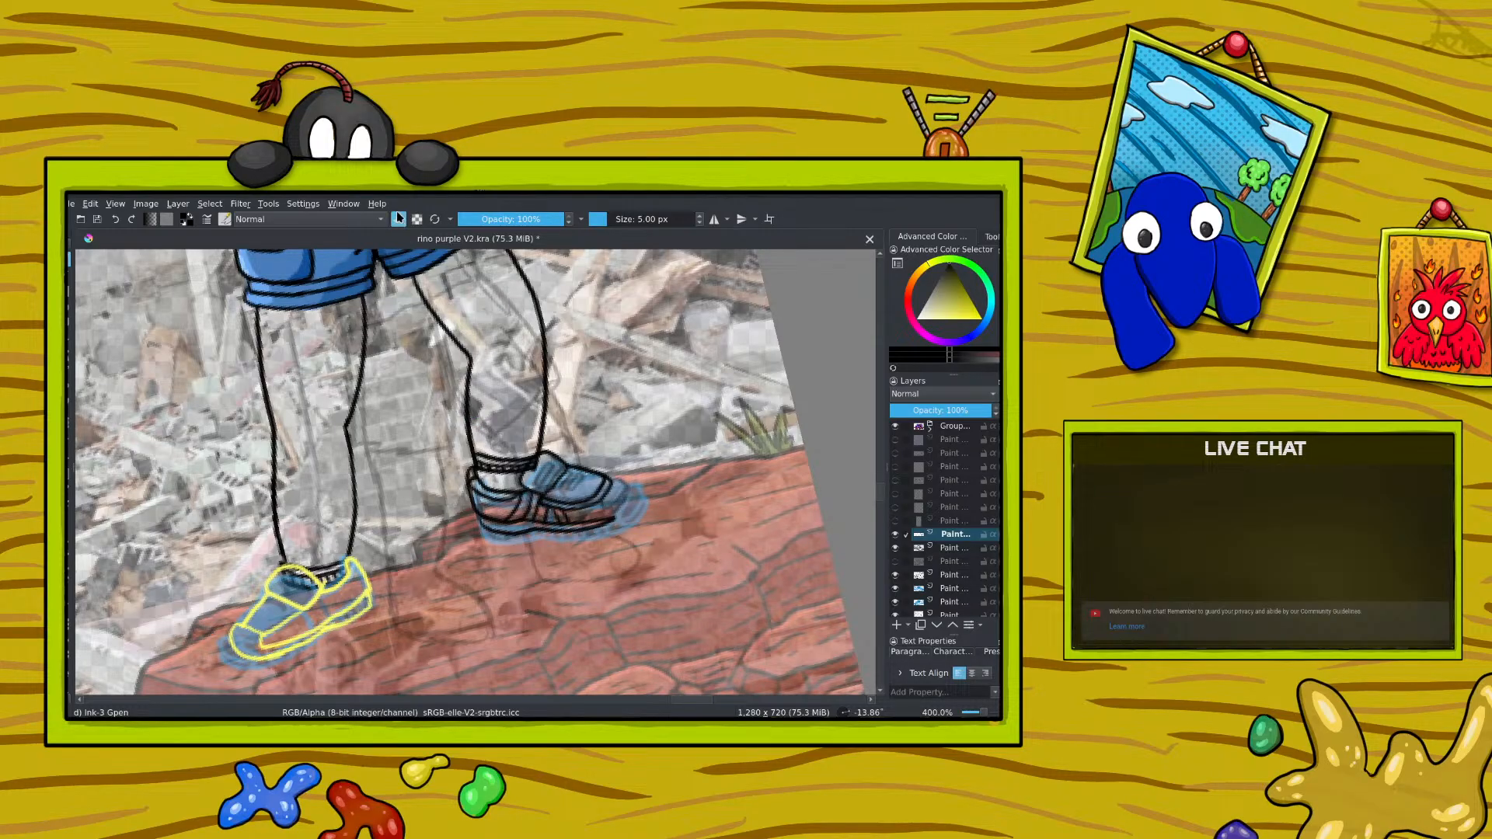
{"action": "left_click_drag", "start_coordinate": [471, 472], "coordinate": [468, 480]}
{"action": "key", "text": "e"}
{"action": "mouse_move", "coordinate": [600, 514]}
{"action": "left_mouse_down"}
{"action": "mouse_move", "coordinate": [625, 496]}
{"action": "mouse_move", "coordinate": [615, 478]}
{"action": "mouse_move", "coordinate": [612, 521]}
{"action": "left_mouse_up"}
Step: Erase the whole yellow outline from the left-hand shoe with the 50 px circle eraser
{"action": "left_click_drag", "start_coordinate": [694, 700], "coordinate": [644, 715]}
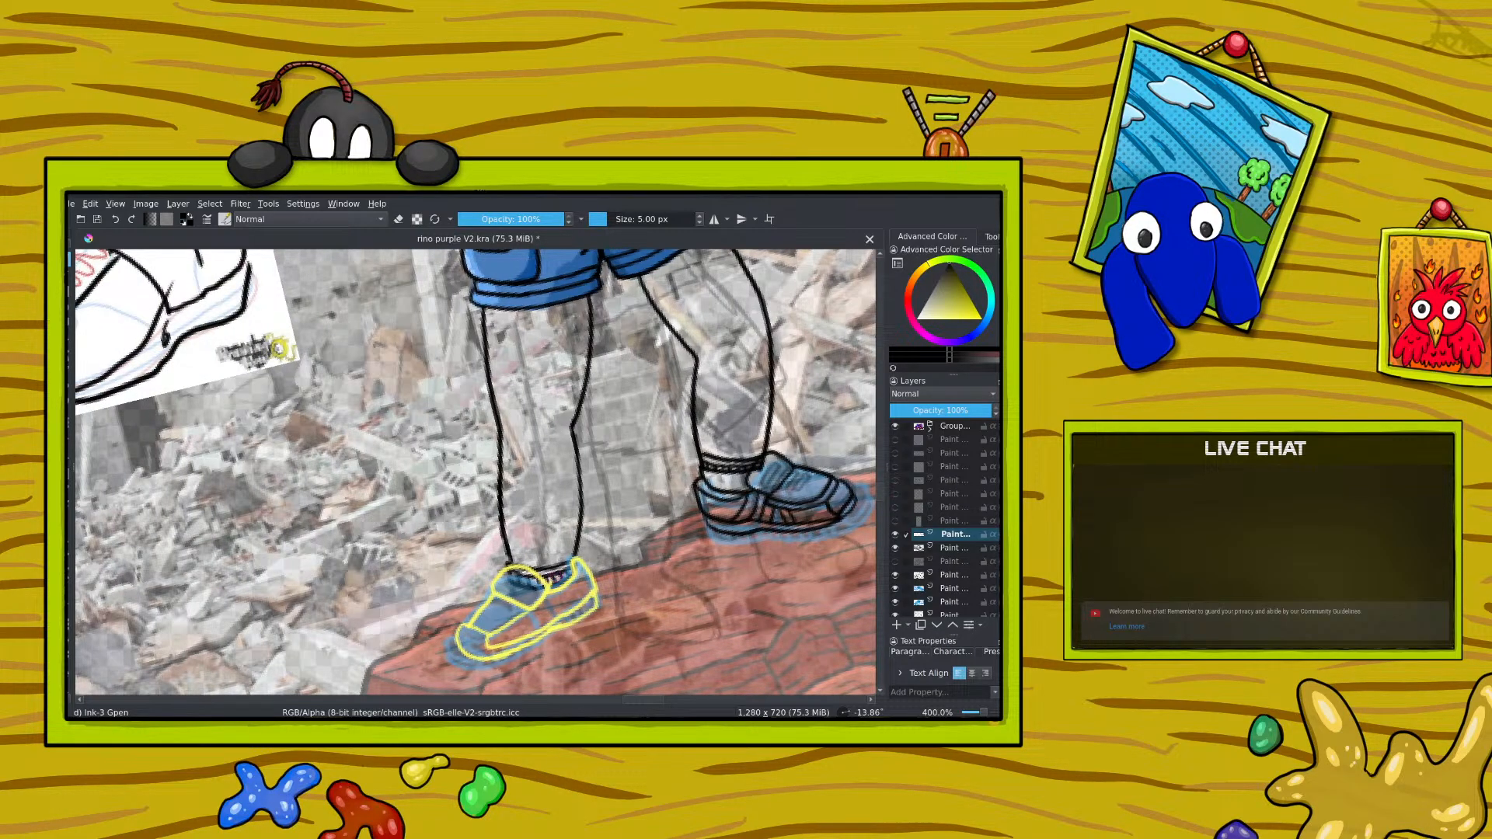
{"action": "key", "text": "e"}
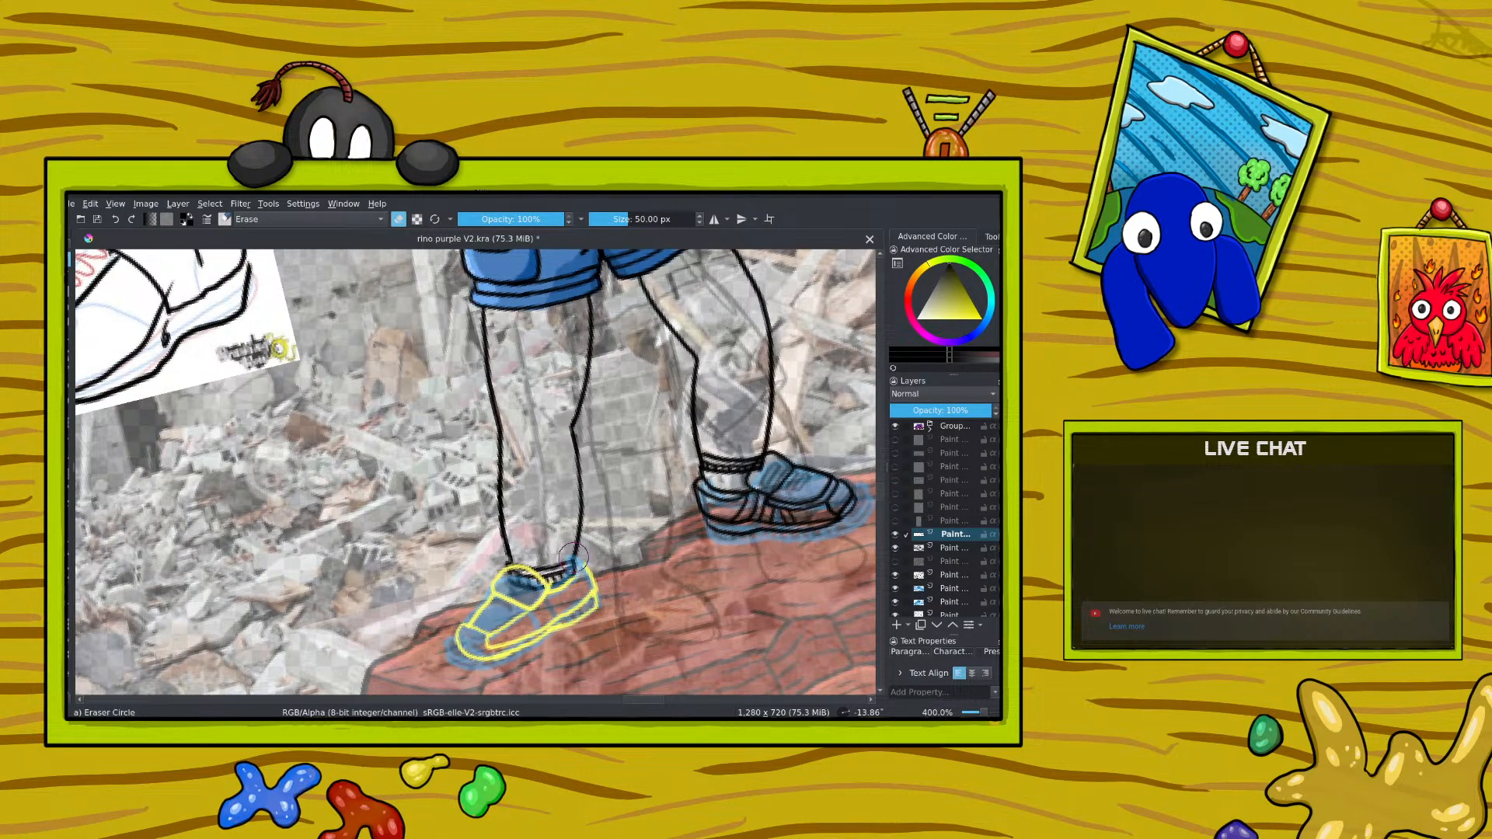
{"action": "key", "text": "e"}
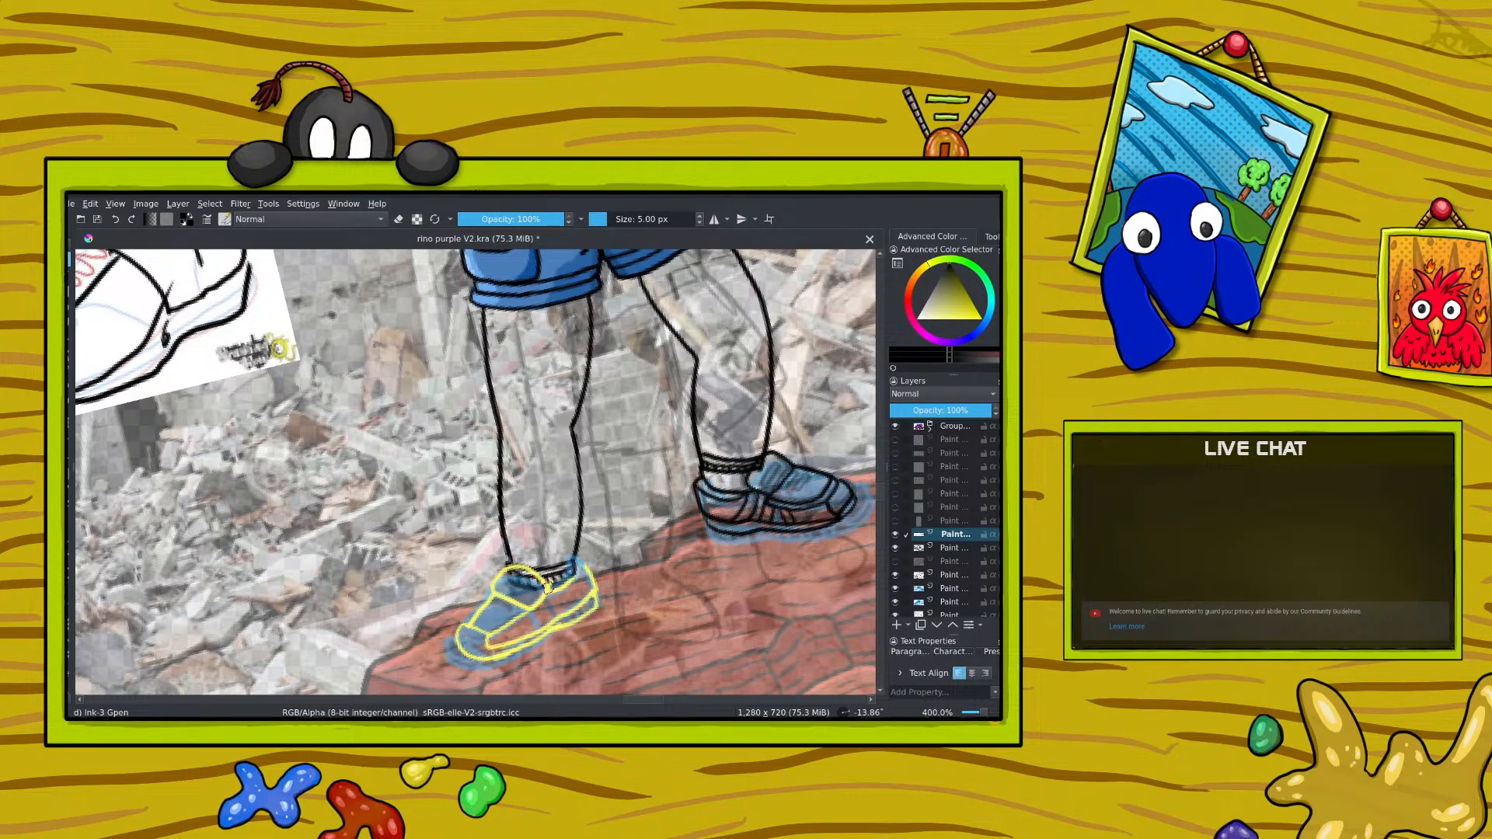
{"action": "key", "text": "e"}
{"action": "mouse_move", "coordinate": [579, 567]}
{"action": "left_mouse_down"}
{"action": "mouse_move", "coordinate": [572, 597]}
{"action": "mouse_move", "coordinate": [587, 590]}
{"action": "mouse_move", "coordinate": [469, 620]}
{"action": "mouse_move", "coordinate": [493, 587]}
{"action": "mouse_move", "coordinate": [472, 614]}
{"action": "left_mouse_up"}
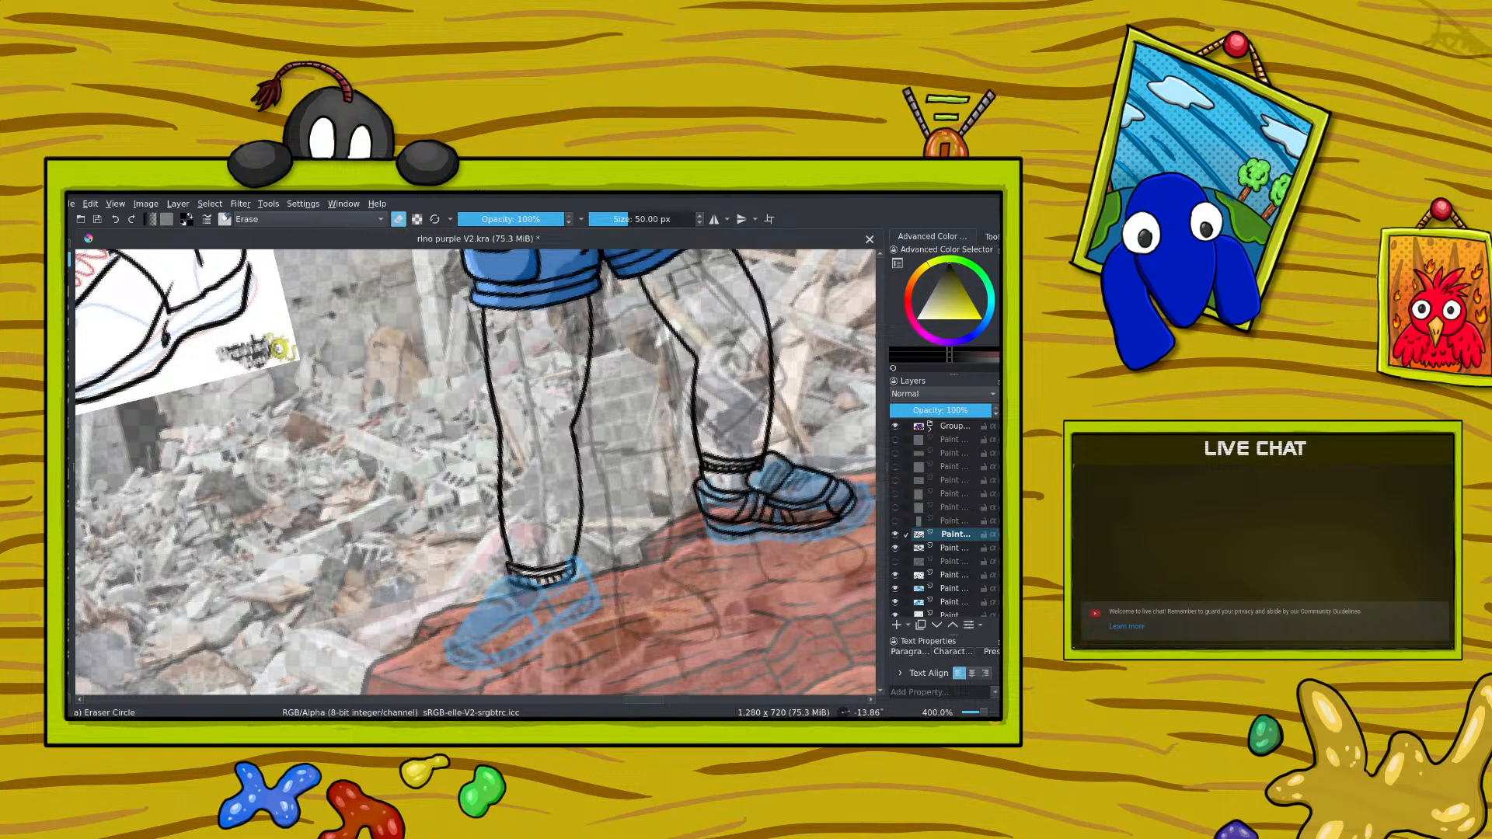
Step: Find the layer holding the leg outlines by switching layer visibility off and on, and make it active
{"action": "left_click_drag", "start_coordinate": [985, 712], "coordinate": [980, 713]}
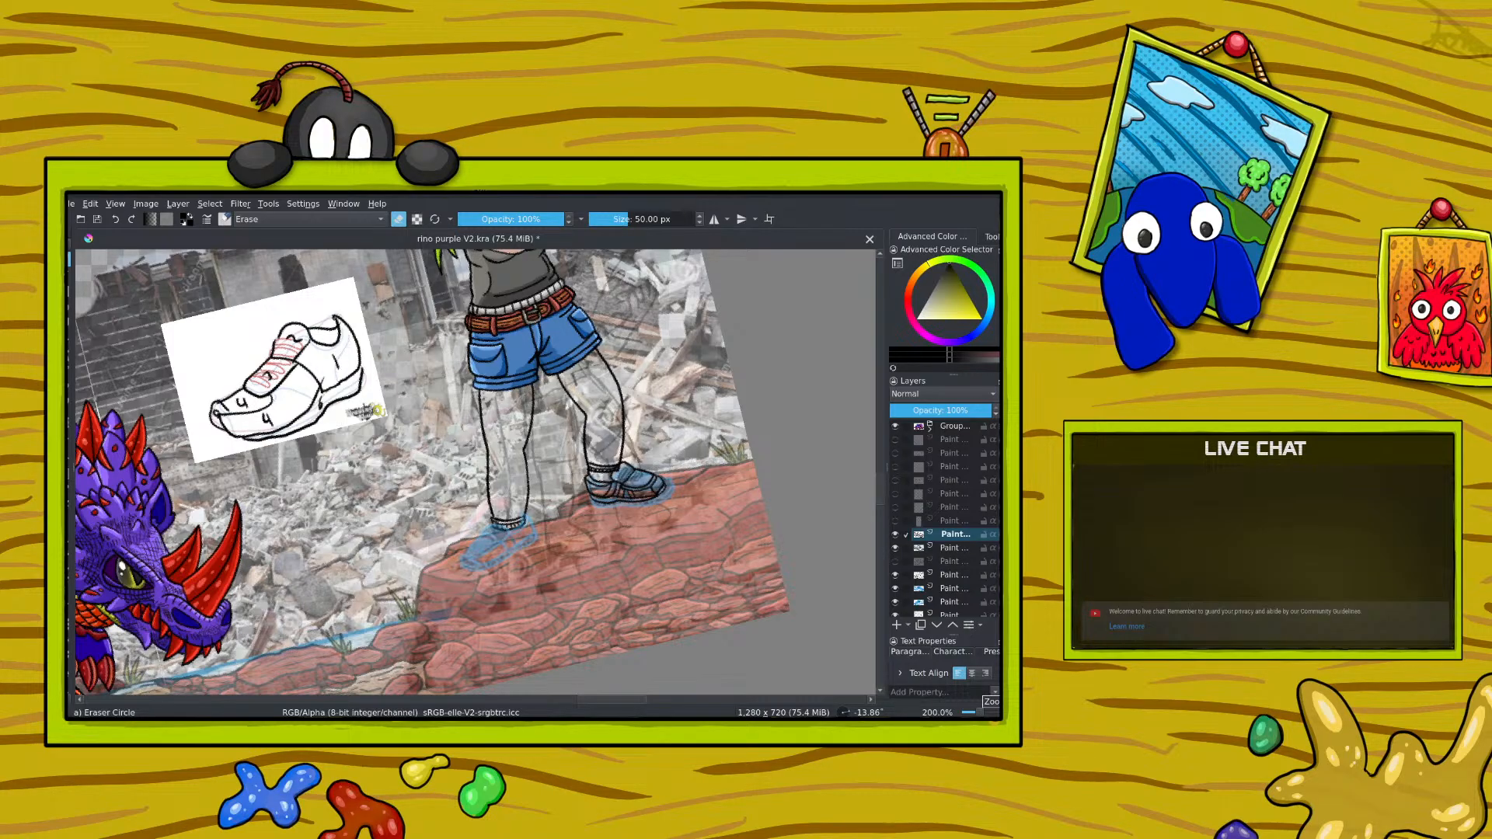
{"action": "scroll", "coordinate": [933, 559], "scroll_direction": "down", "scroll_amount": 2}
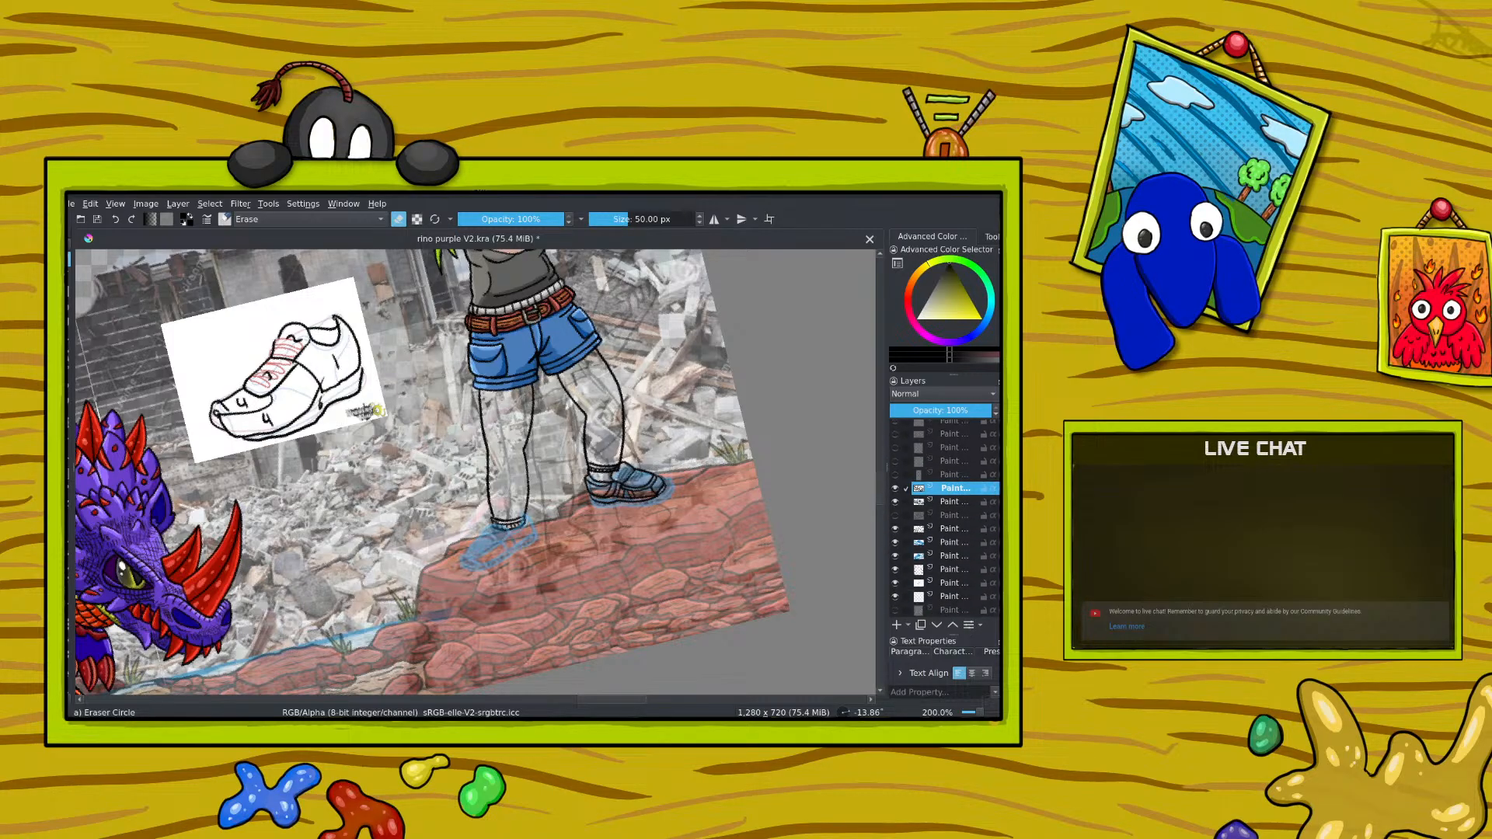
{"action": "left_click", "coordinate": [944, 534]}
{"action": "left_click", "coordinate": [895, 530]}
{"action": "left_click", "coordinate": [896, 530]}
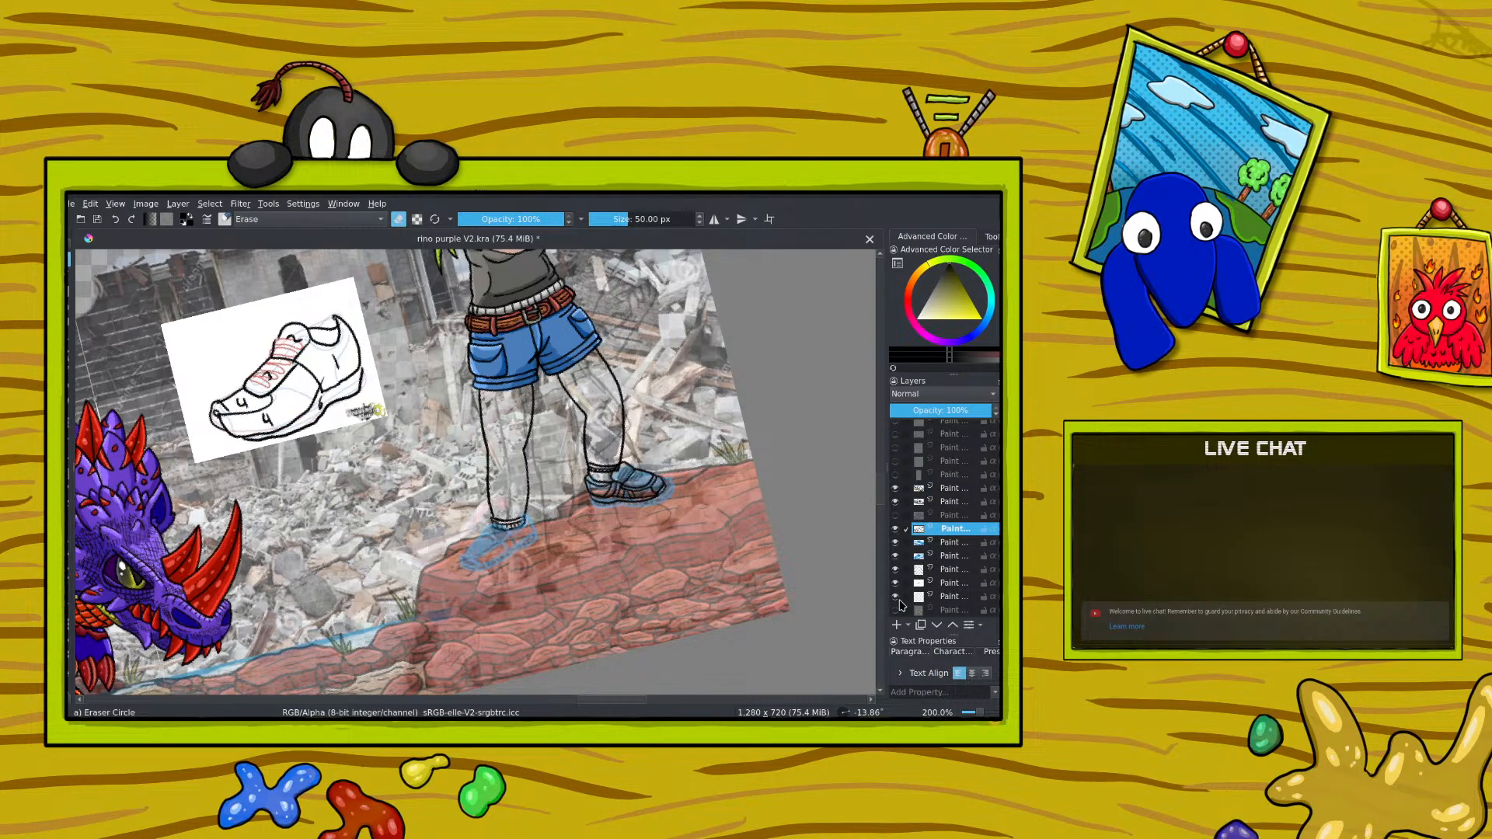
{"action": "scroll", "coordinate": [900, 603], "scroll_direction": "down", "scroll_amount": 1}
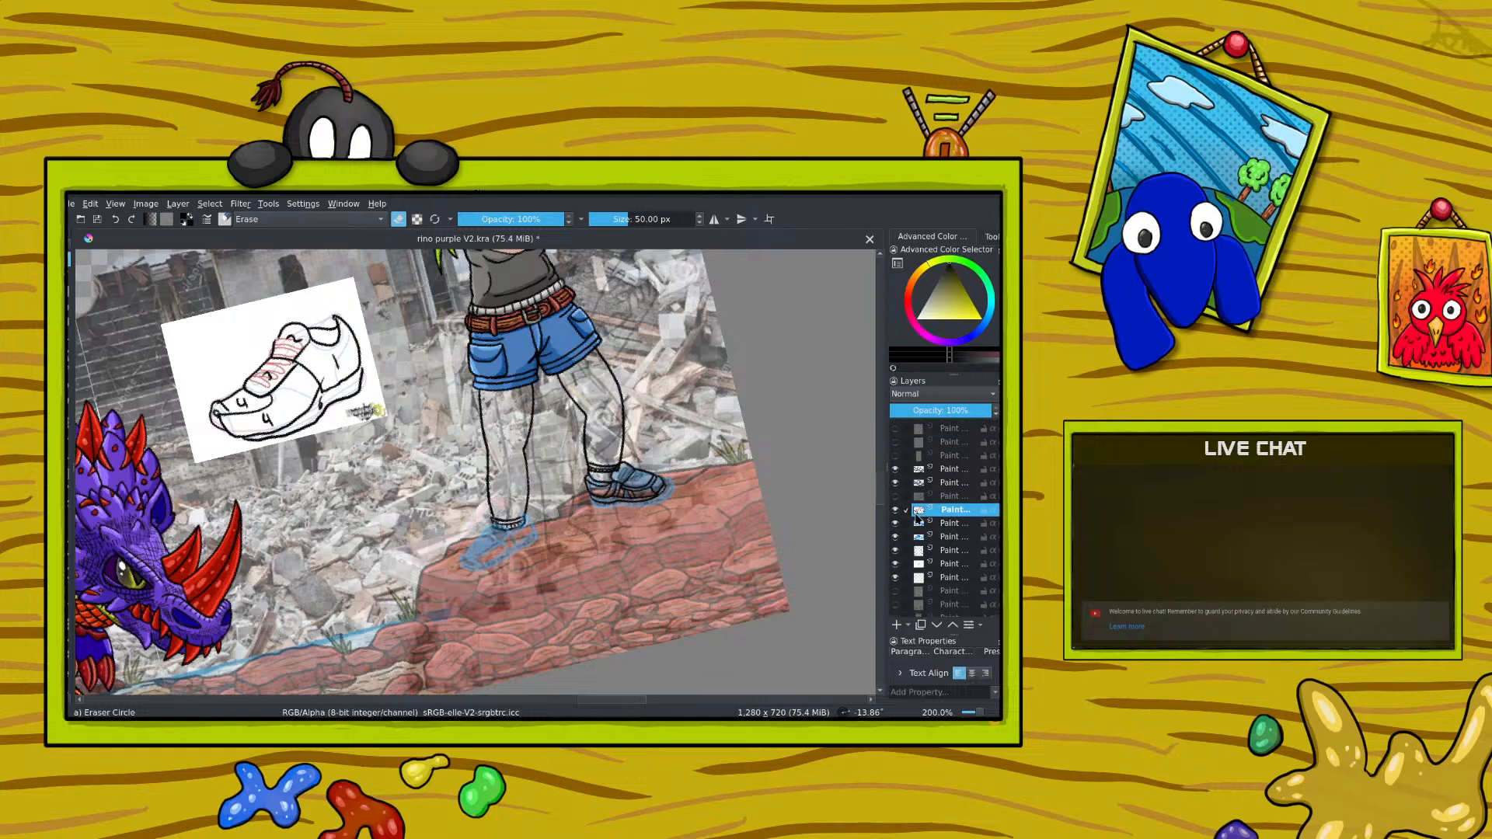
{"action": "left_click", "coordinate": [895, 565]}
{"action": "left_click", "coordinate": [895, 565]}
{"action": "left_click", "coordinate": [945, 552]}
{"action": "left_click", "coordinate": [895, 550]}
{"action": "left_click", "coordinate": [896, 550]}
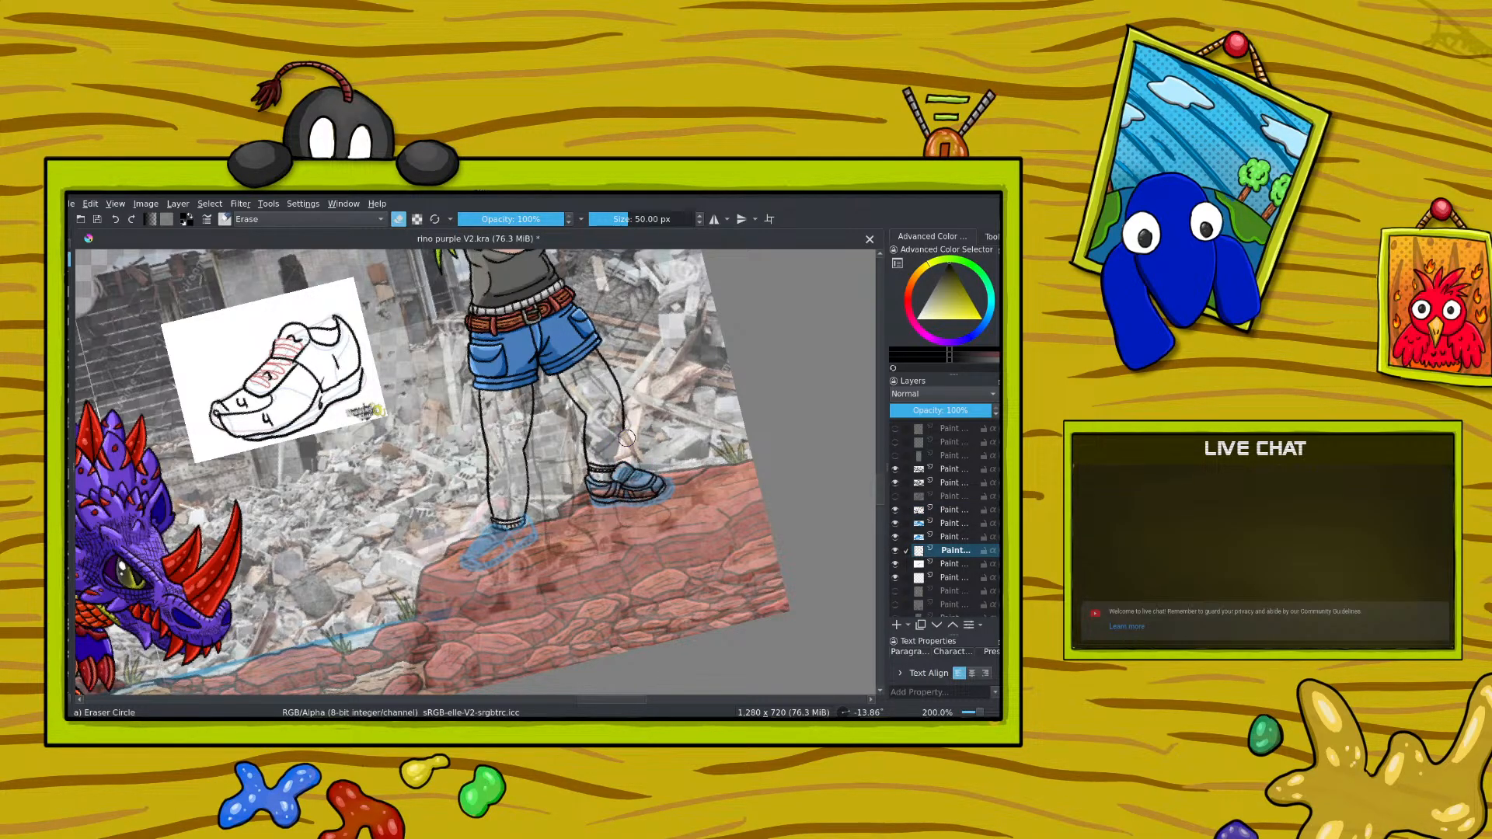
Step: Rework the right-hand leg's calf line with the eraser and the black ink pen, undoing an unwanted stroke
{"action": "left_click_drag", "start_coordinate": [626, 438], "coordinate": [629, 408]}
{"action": "key", "text": "slash"}
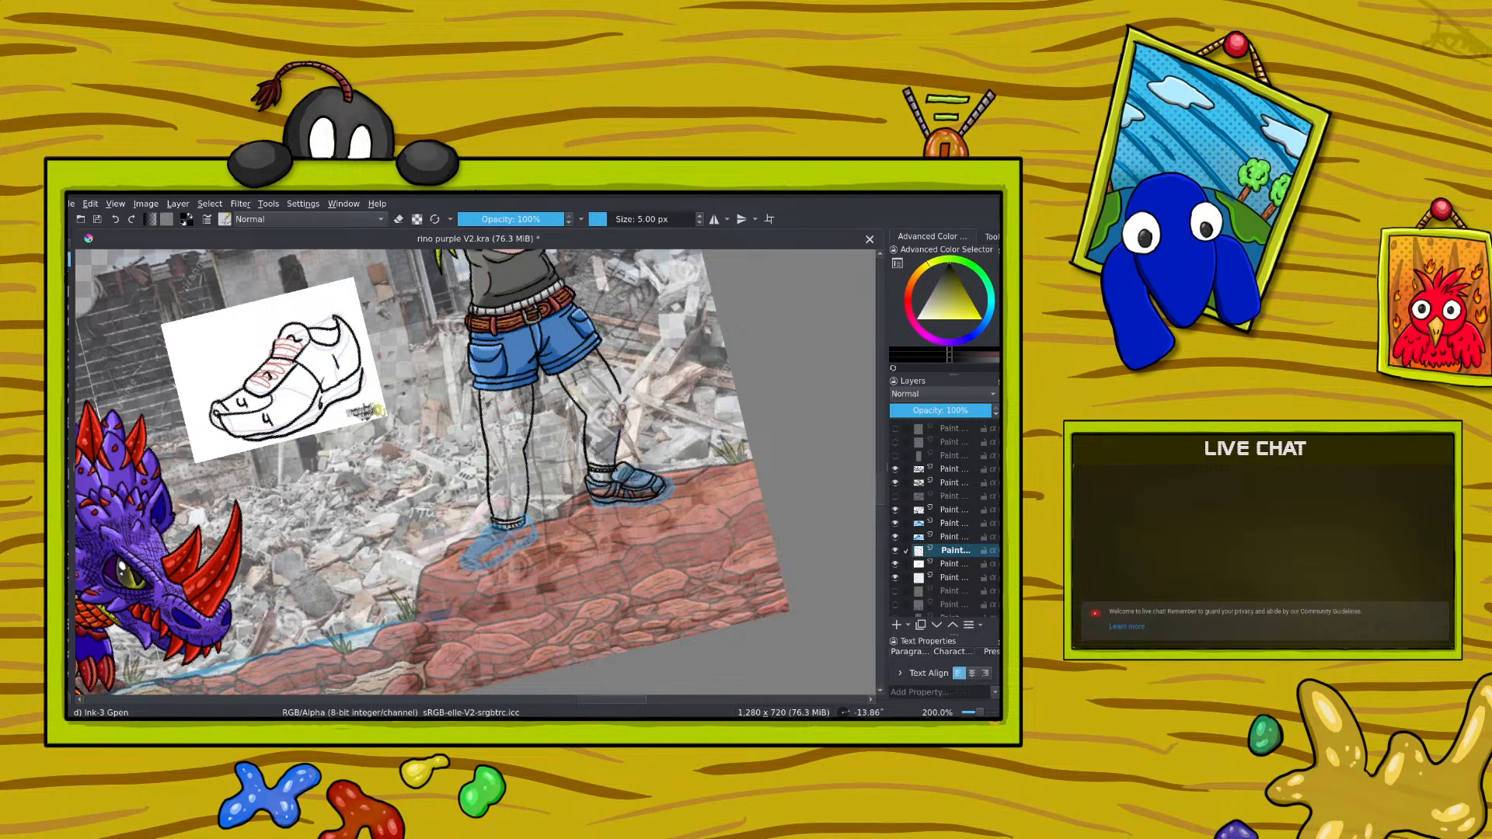
{"action": "left_click", "coordinate": [116, 220]}
{"action": "left_click_drag", "start_coordinate": [600, 355], "coordinate": [618, 436]}
{"action": "right_click", "coordinate": [385, 443]}
{"action": "left_click", "coordinate": [324, 333]}
{"action": "left_click_drag", "start_coordinate": [980, 712], "coordinate": [984, 713]}
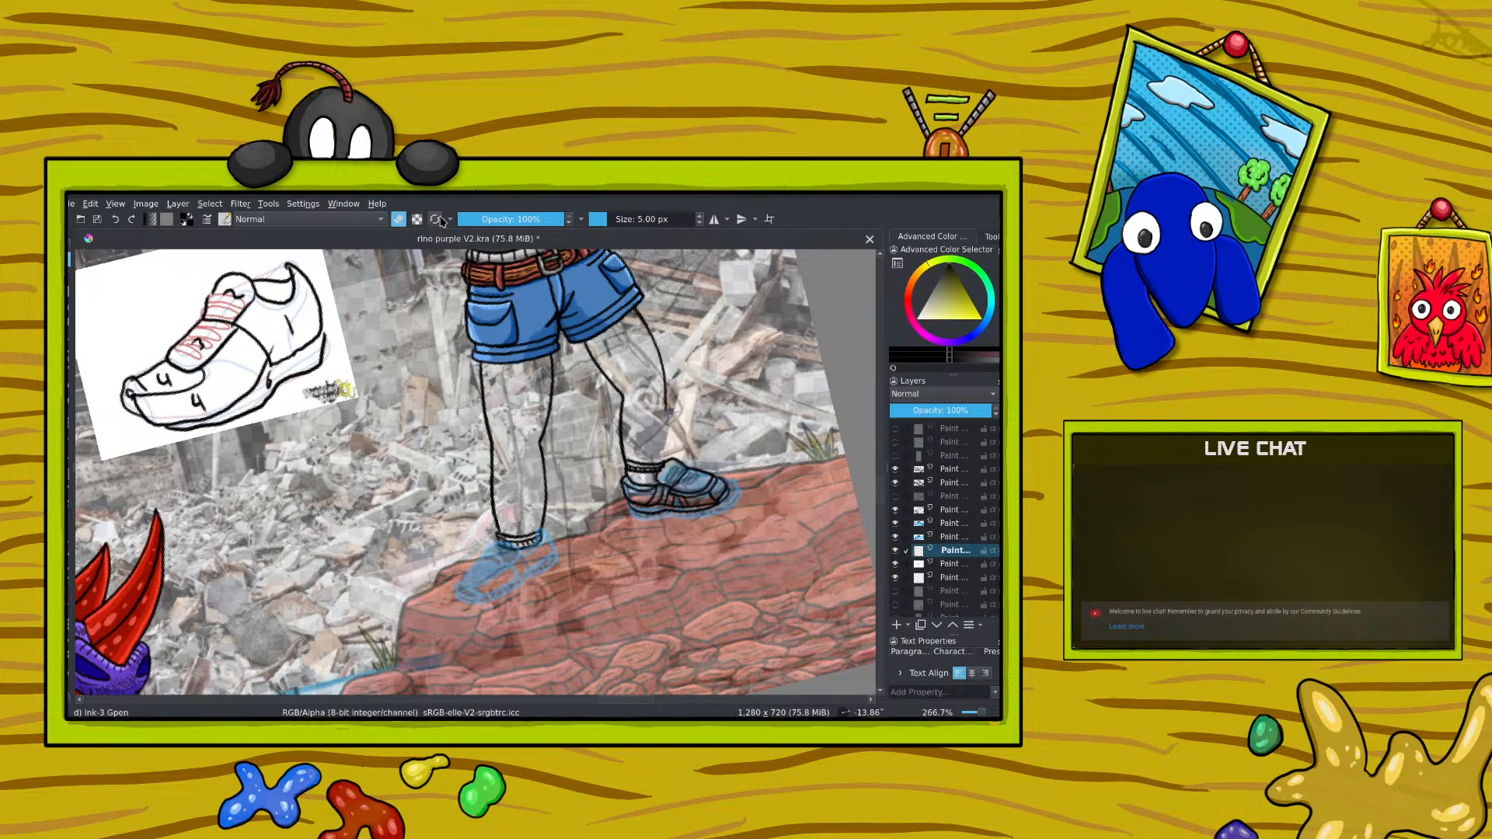
Step: Extend the right-hand leg's calf line down to the shoe and erase the old sock cuff at the ankle
{"action": "key", "text": "e"}
{"action": "mouse_move", "coordinate": [666, 404]}
{"action": "left_mouse_down"}
{"action": "mouse_move", "coordinate": [661, 463]}
{"action": "mouse_move", "coordinate": [667, 414]}
{"action": "left_mouse_up"}
{"action": "left_click", "coordinate": [116, 220]}
{"action": "left_click_drag", "start_coordinate": [666, 410], "coordinate": [662, 465]}
{"action": "key", "text": "e"}
{"action": "mouse_move", "coordinate": [661, 419]}
{"action": "left_mouse_down"}
{"action": "mouse_move", "coordinate": [658, 464]}
{"action": "mouse_move", "coordinate": [631, 466]}
{"action": "left_mouse_up"}
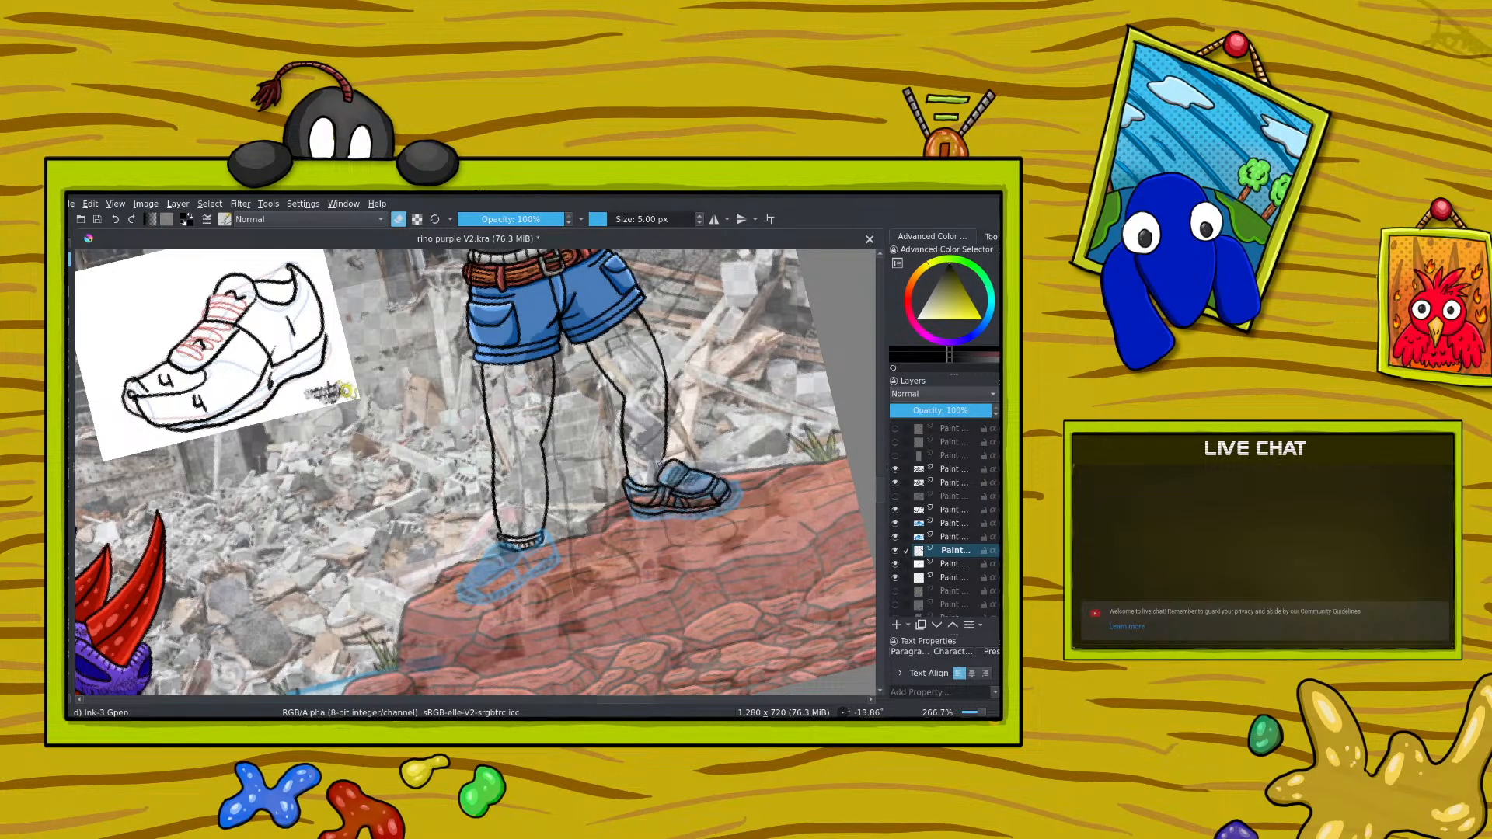
{"action": "key", "text": "e"}
{"action": "key", "text": "e"}
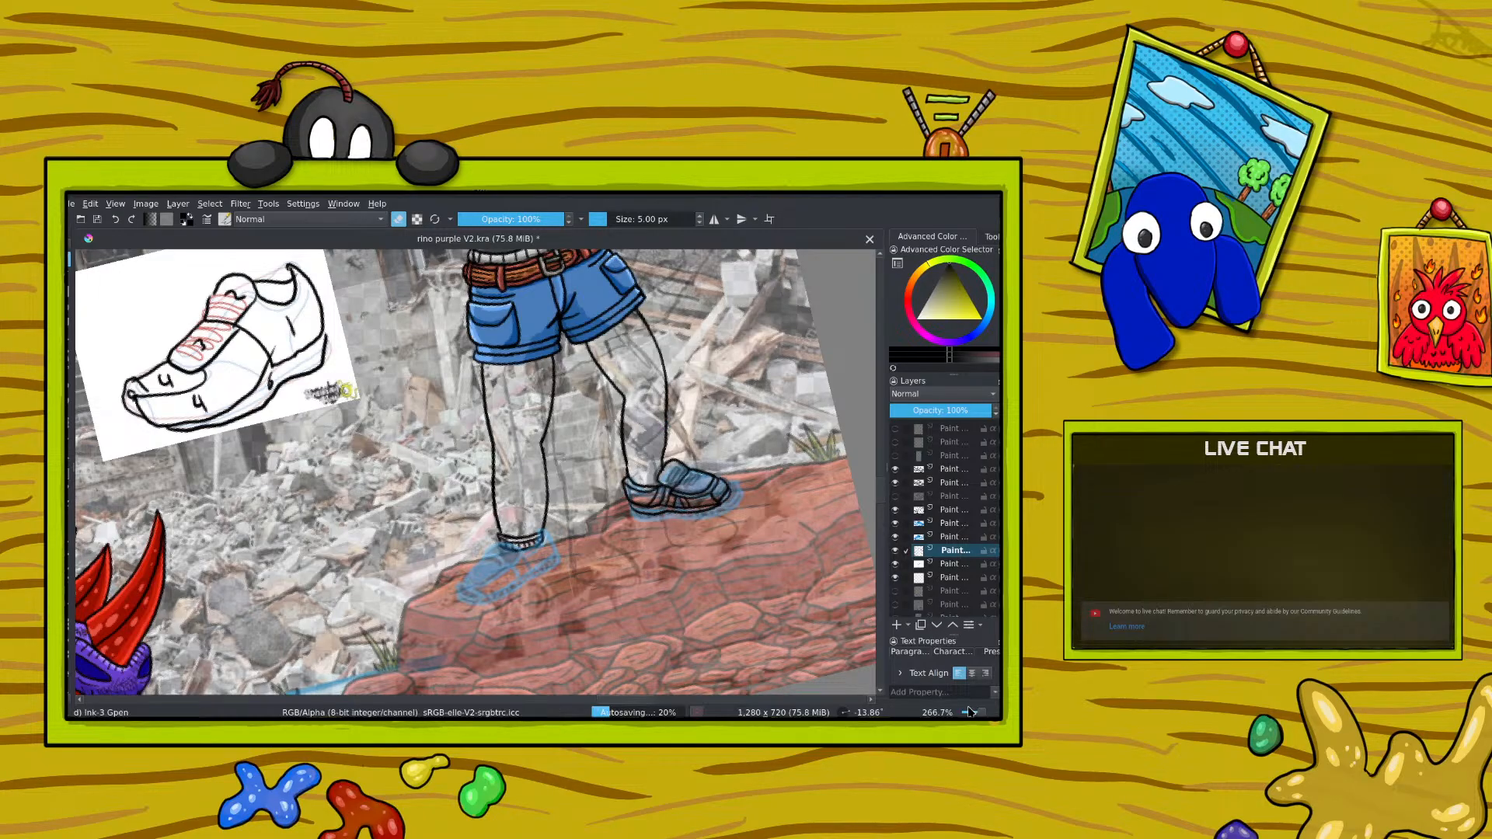
Step: Redraw the right-hand leg's outer line from the shorts down to the ankle and tidy where it meets the shoe
{"action": "key", "text": "minus"}
{"action": "key", "text": "minus"}
{"action": "key", "text": "plus"}
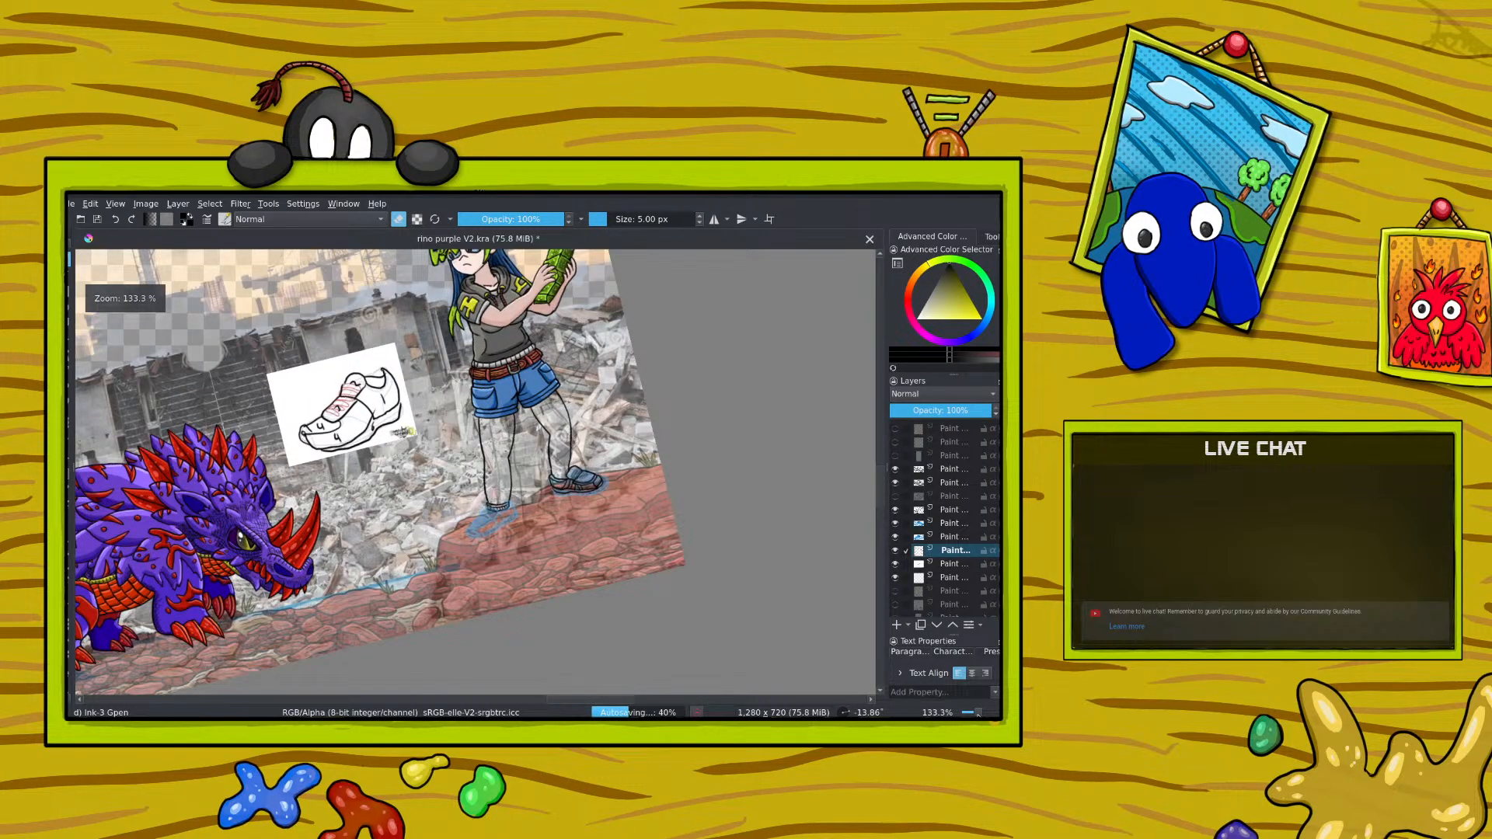
{"action": "key", "text": "plus"}
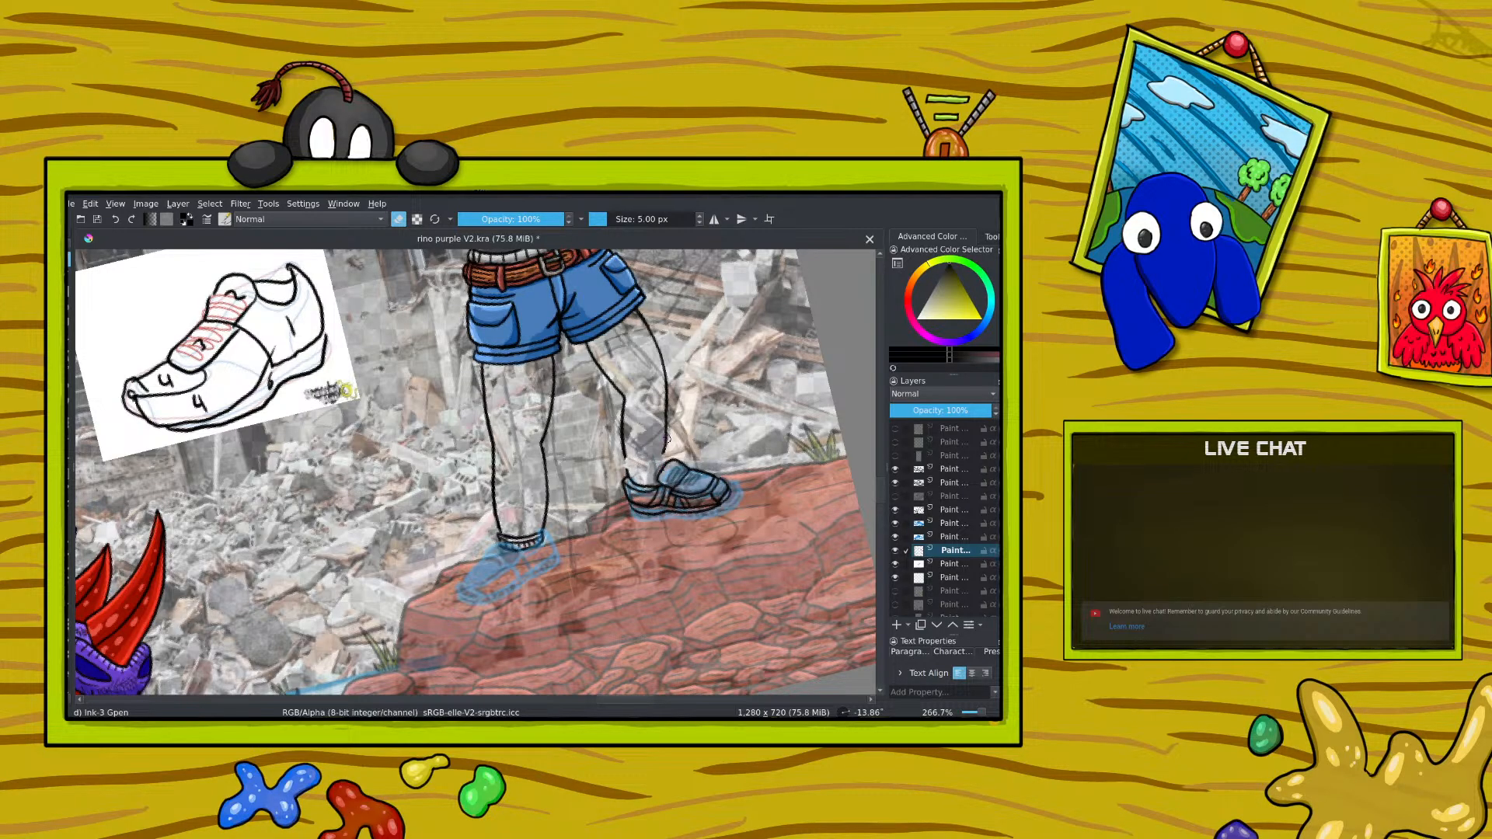
{"action": "key", "text": "e"}
{"action": "left_click_drag", "start_coordinate": [665, 449], "coordinate": [667, 469]}
{"action": "key", "text": "e"}
{"action": "left_click", "coordinate": [399, 221]}
{"action": "mouse_move", "coordinate": [638, 306]}
{"action": "left_mouse_down"}
{"action": "mouse_move", "coordinate": [669, 398]}
{"action": "mouse_move", "coordinate": [666, 452]}
{"action": "left_mouse_up"}
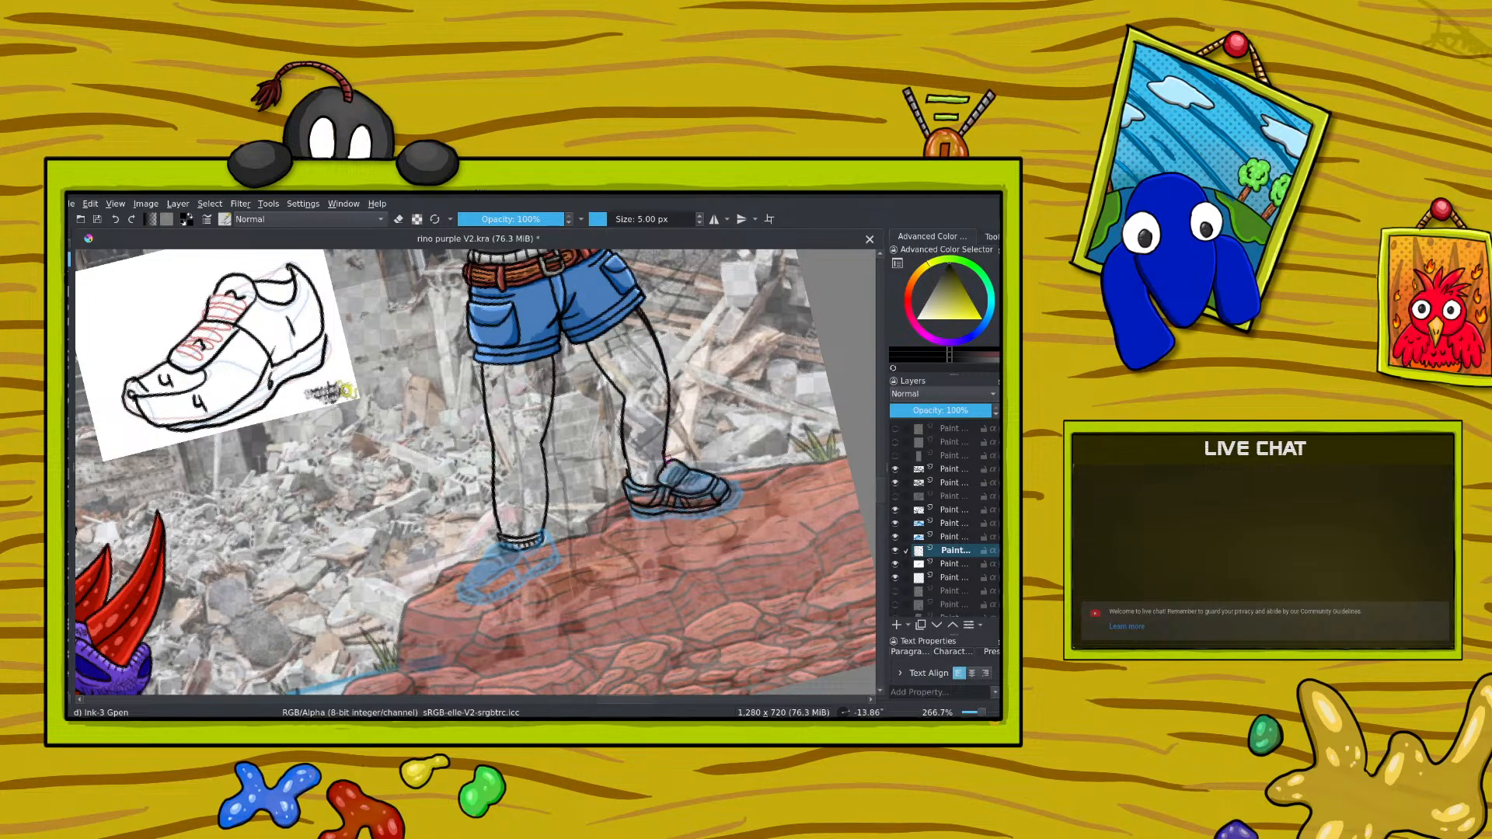
{"action": "left_click", "coordinate": [399, 220]}
{"action": "left_click", "coordinate": [399, 220]}
{"action": "mouse_move", "coordinate": [657, 451]}
{"action": "left_mouse_down"}
{"action": "mouse_move", "coordinate": [641, 461]}
{"action": "mouse_move", "coordinate": [662, 458]}
{"action": "left_mouse_up"}
Step: Rotate the canvas sideways and ink the sock cuff across the right-hand ankle
{"action": "right_click", "coordinate": [520, 435]}
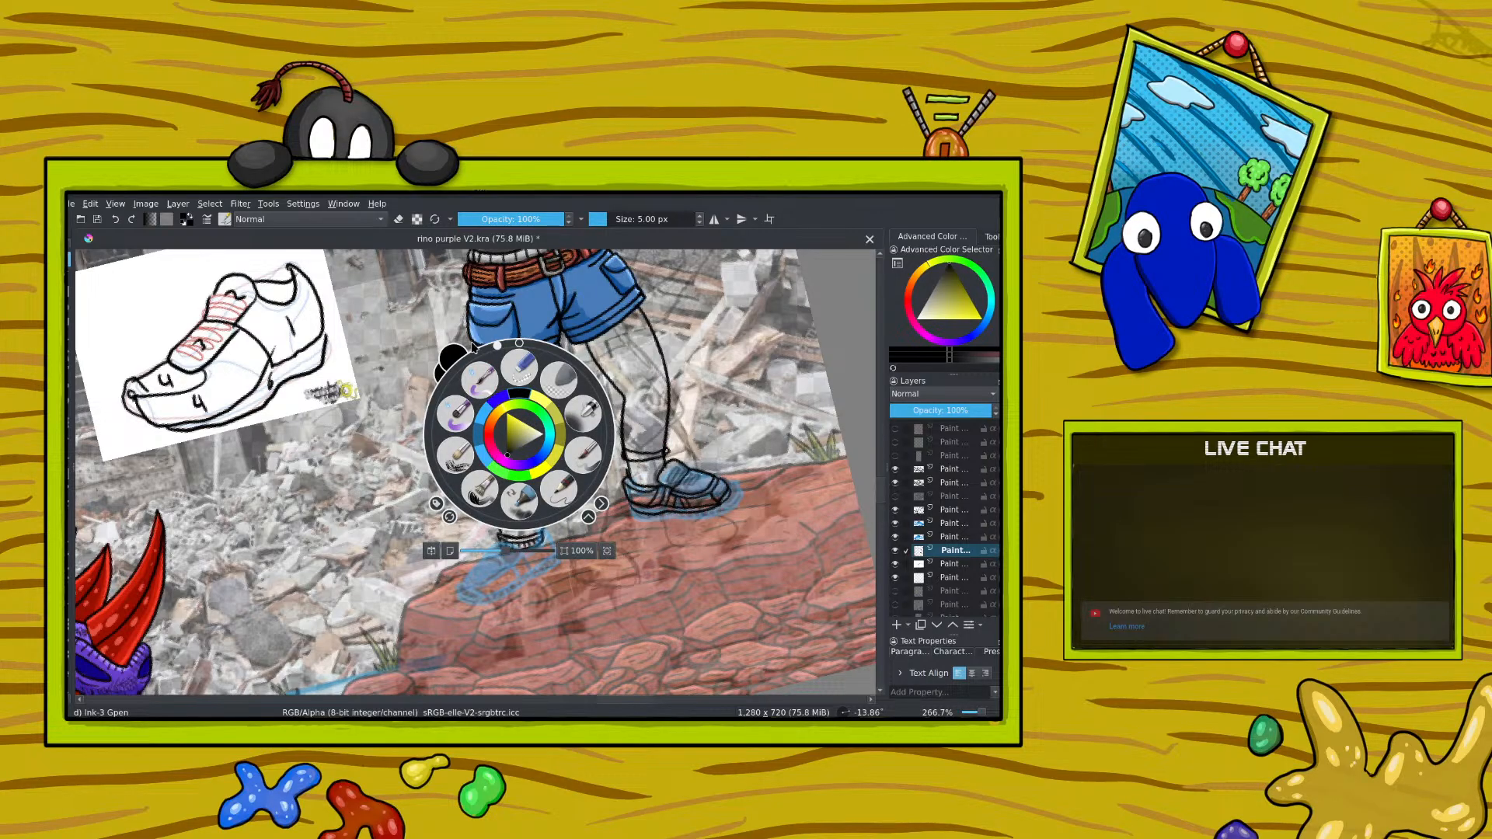
{"action": "left_click_drag", "start_coordinate": [499, 345], "coordinate": [602, 396]}
{"action": "left_click", "coordinate": [486, 313]}
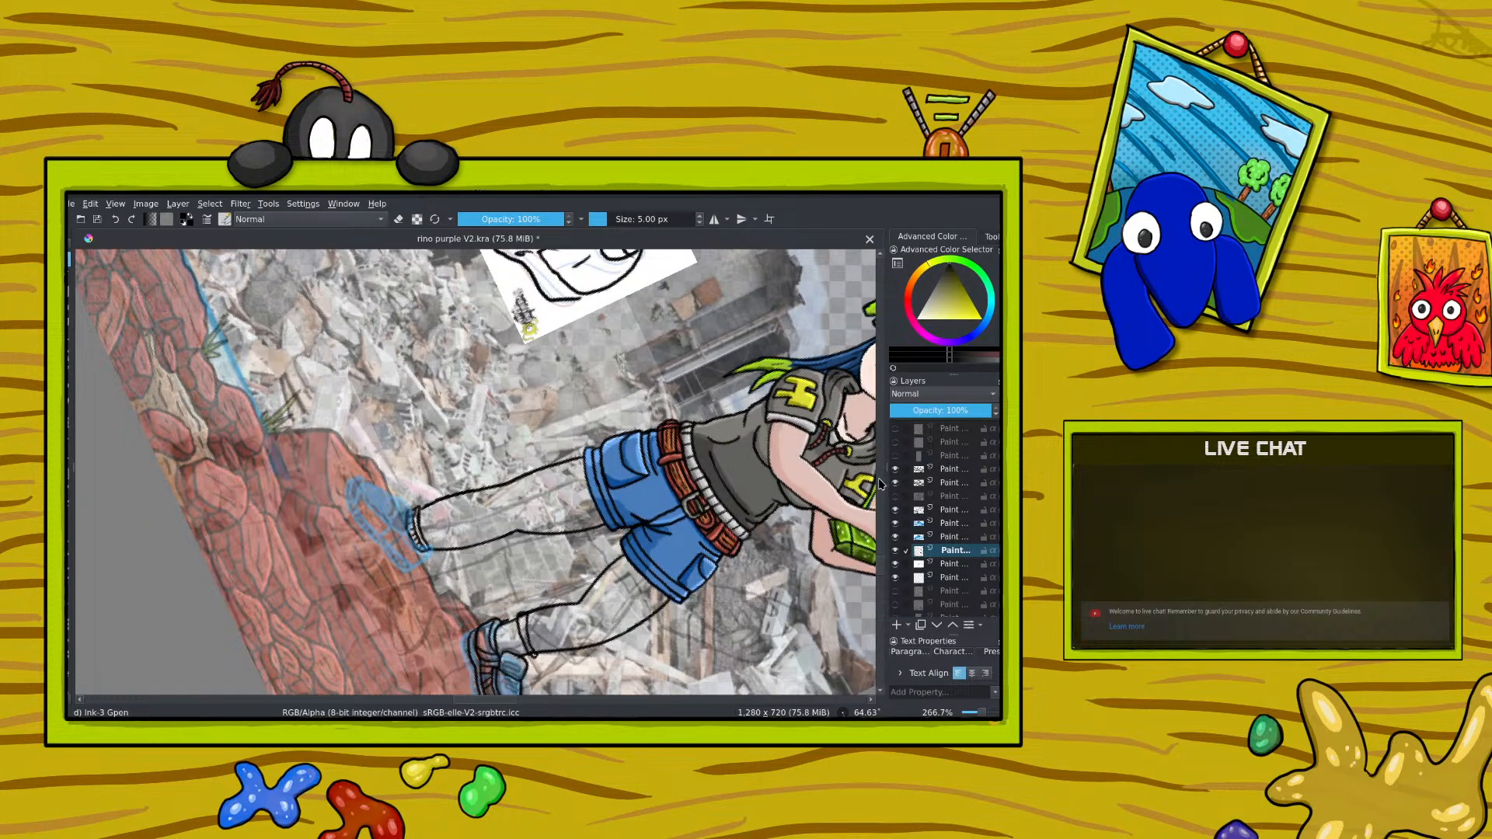
{"action": "left_click_drag", "start_coordinate": [879, 565], "coordinate": [885, 584]}
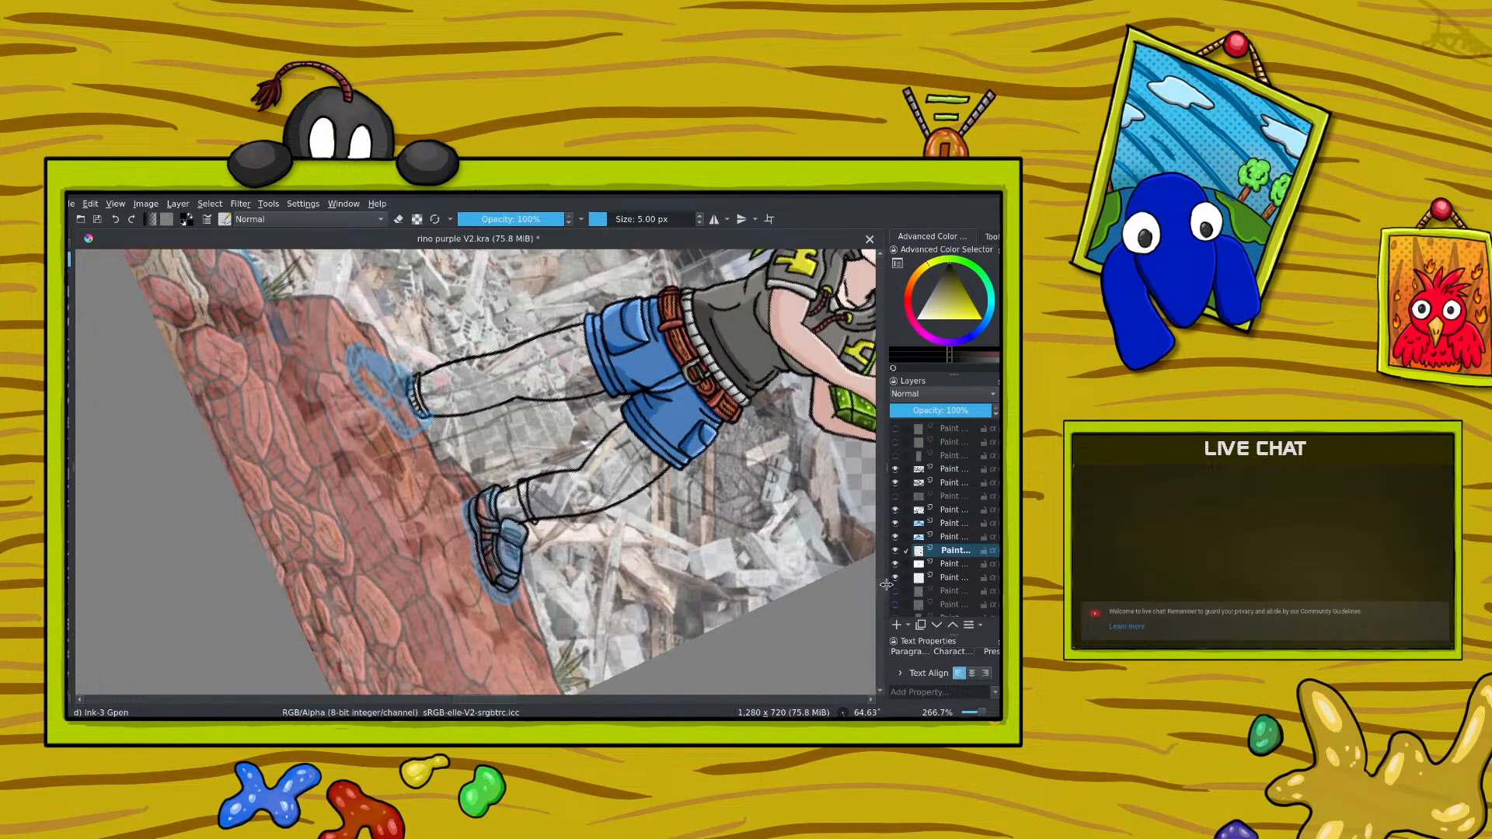
{"action": "left_click", "coordinate": [398, 219]}
{"action": "left_click", "coordinate": [399, 219]}
{"action": "left_click_drag", "start_coordinate": [523, 519], "coordinate": [517, 504]}
Step: Turn the canvas back to nearly upright and undo the last strokes on the right-hand sock
{"action": "right_click", "coordinate": [442, 470]}
{"action": "left_click_drag", "start_coordinate": [525, 433], "coordinate": [440, 379]}
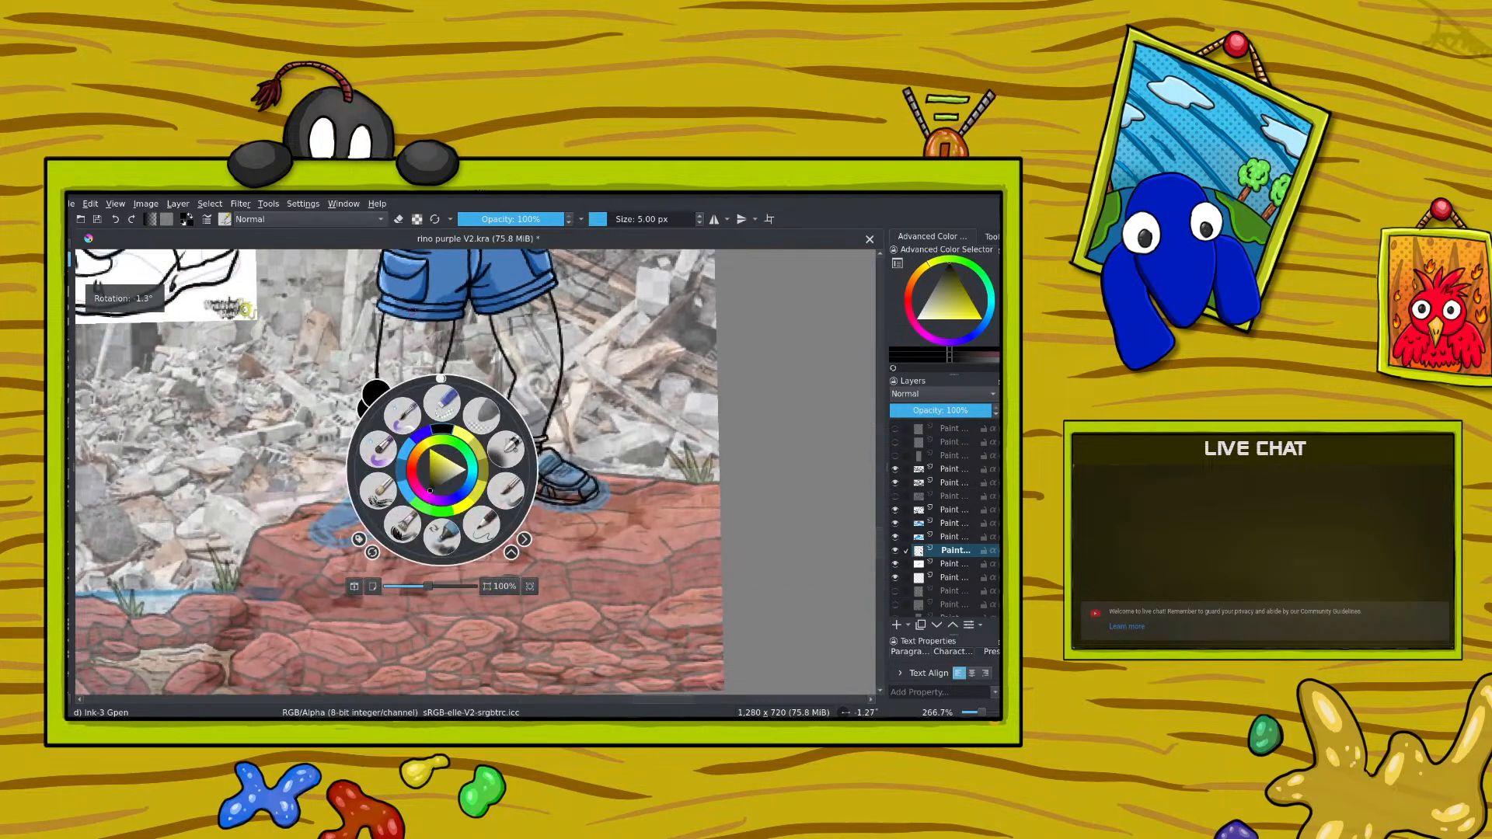
{"action": "left_click", "coordinate": [389, 334]}
{"action": "left_click", "coordinate": [116, 223]}
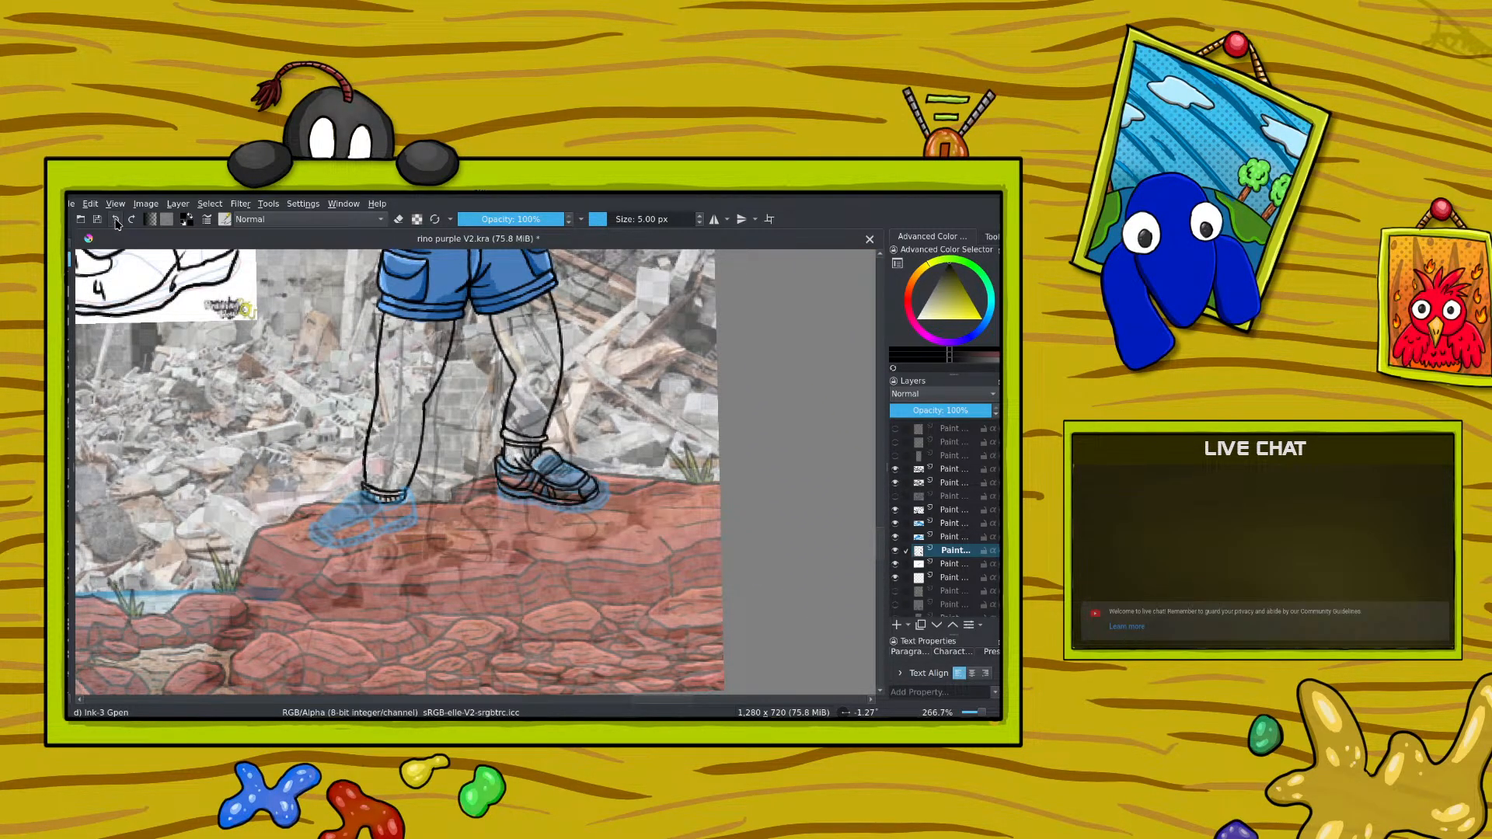
{"action": "left_click", "coordinate": [116, 223]}
{"action": "left_click", "coordinate": [115, 222]}
{"action": "left_click", "coordinate": [115, 222]}
Step: Try to fill the right-hand sock with a black cross-hatched pattern between the cuff and the shoe
{"action": "left_click_drag", "start_coordinate": [527, 447], "coordinate": [528, 454]}
{"action": "left_click_drag", "start_coordinate": [510, 454], "coordinate": [515, 462]}
{"action": "left_click_drag", "start_coordinate": [980, 712], "coordinate": [982, 712]}
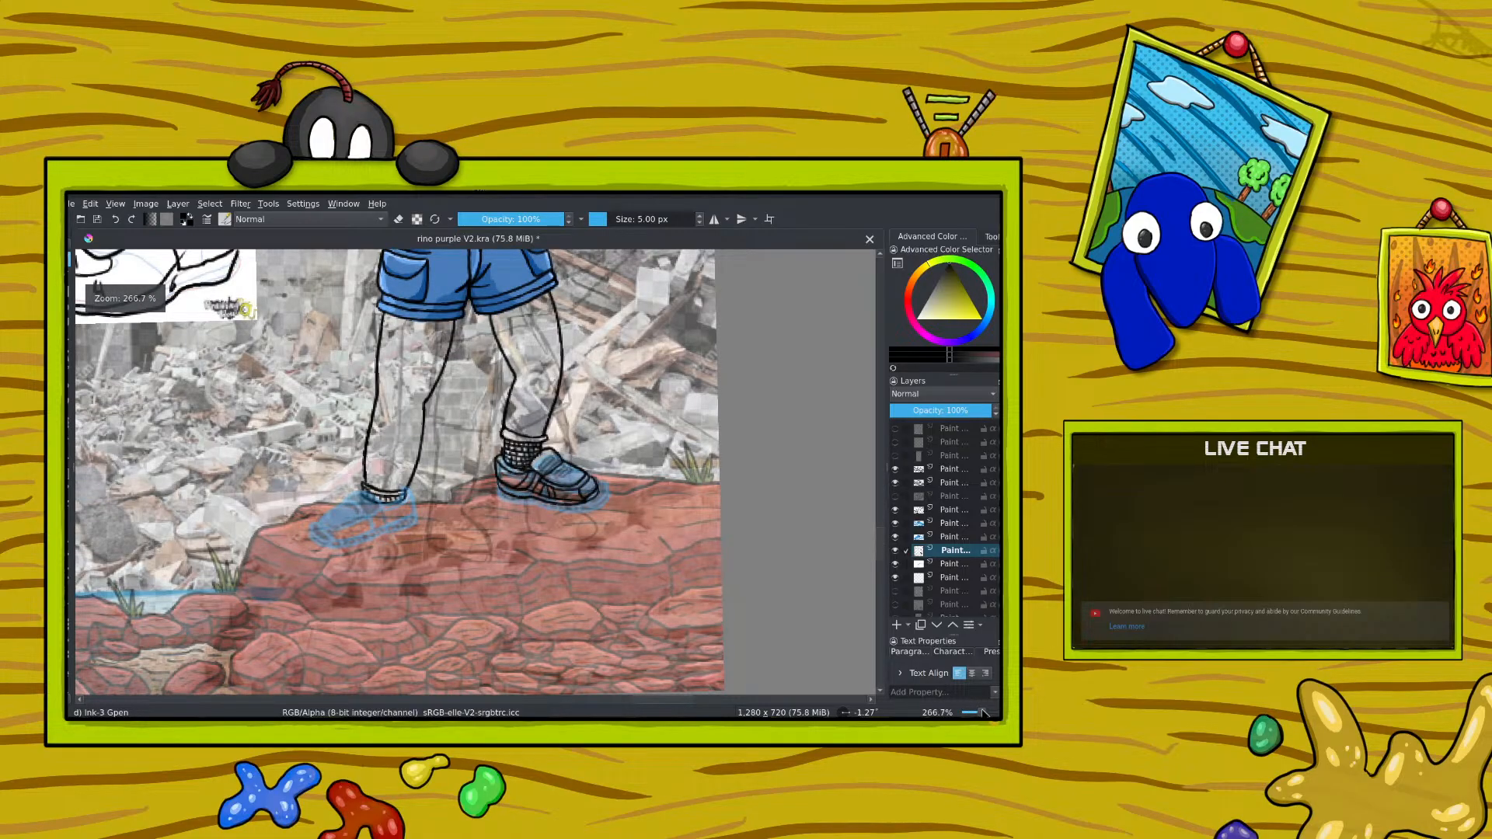
{"action": "right_click", "coordinate": [328, 391]}
{"action": "right_click", "coordinate": [328, 392]}
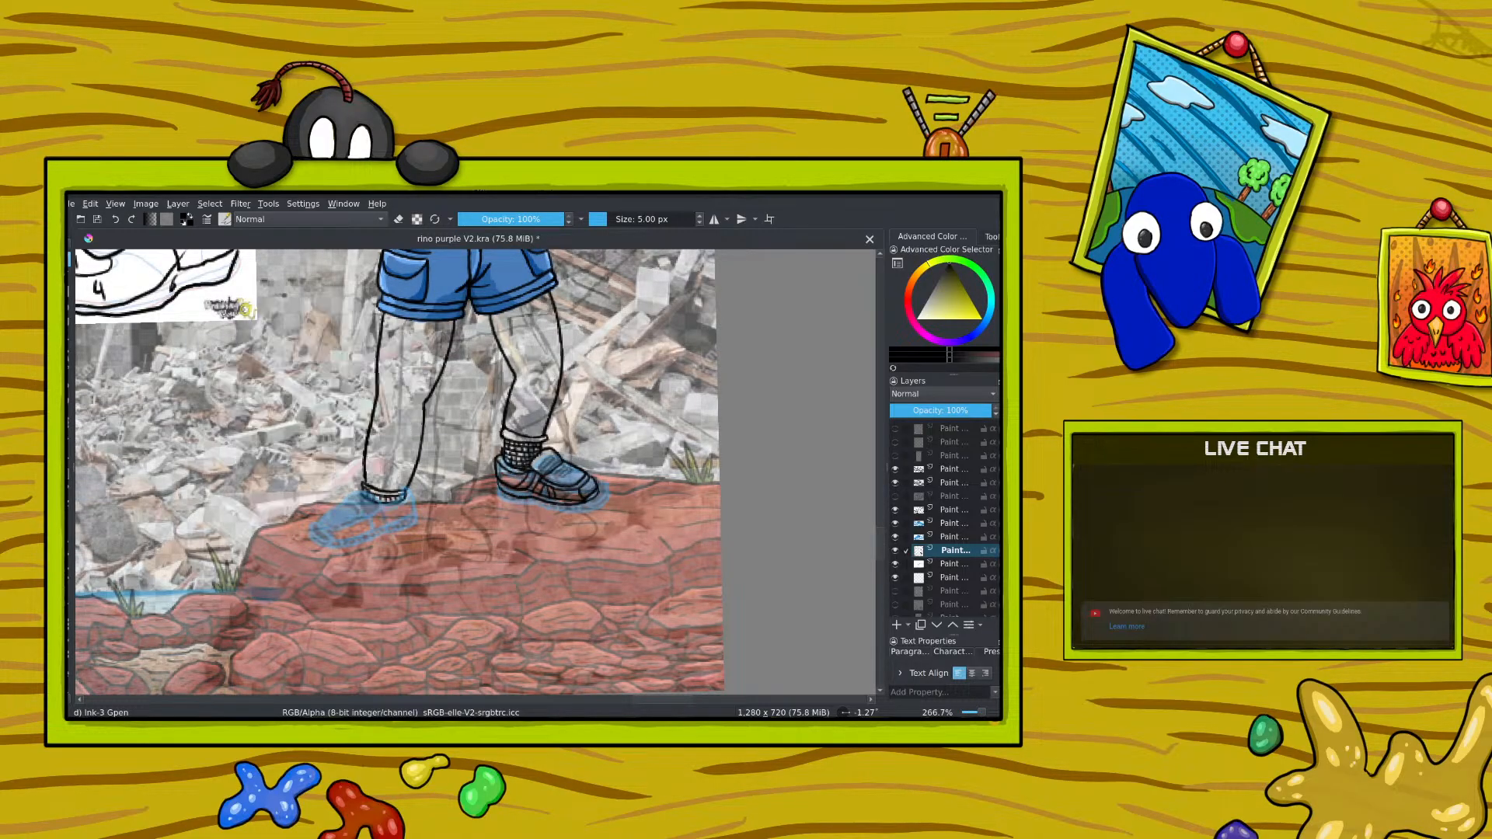
{"action": "left_click", "coordinate": [117, 224]}
{"action": "left_click", "coordinate": [117, 224]}
{"action": "left_click", "coordinate": [116, 224]}
{"action": "left_click", "coordinate": [116, 224]}
{"action": "left_click", "coordinate": [117, 224]}
{"action": "left_click", "coordinate": [117, 224]}
Step: Redraw the sock cuff band on the right-hand ankle, erase its overhanging edge and undo the last stray stroke
{"action": "left_click_drag", "start_coordinate": [512, 428], "coordinate": [528, 437]}
{"action": "left_click", "coordinate": [398, 220]}
{"action": "left_click_drag", "start_coordinate": [546, 434], "coordinate": [547, 443]}
{"action": "key", "text": "e"}
{"action": "left_click_drag", "start_coordinate": [505, 431], "coordinate": [504, 420]}
{"action": "left_click", "coordinate": [114, 220]}
Step: Activate the 100% opacity line-art layer above the 47% one and rotate the canvas sideways to about 109° with the 5 px ink brush
{"action": "left_click", "coordinate": [947, 484]}
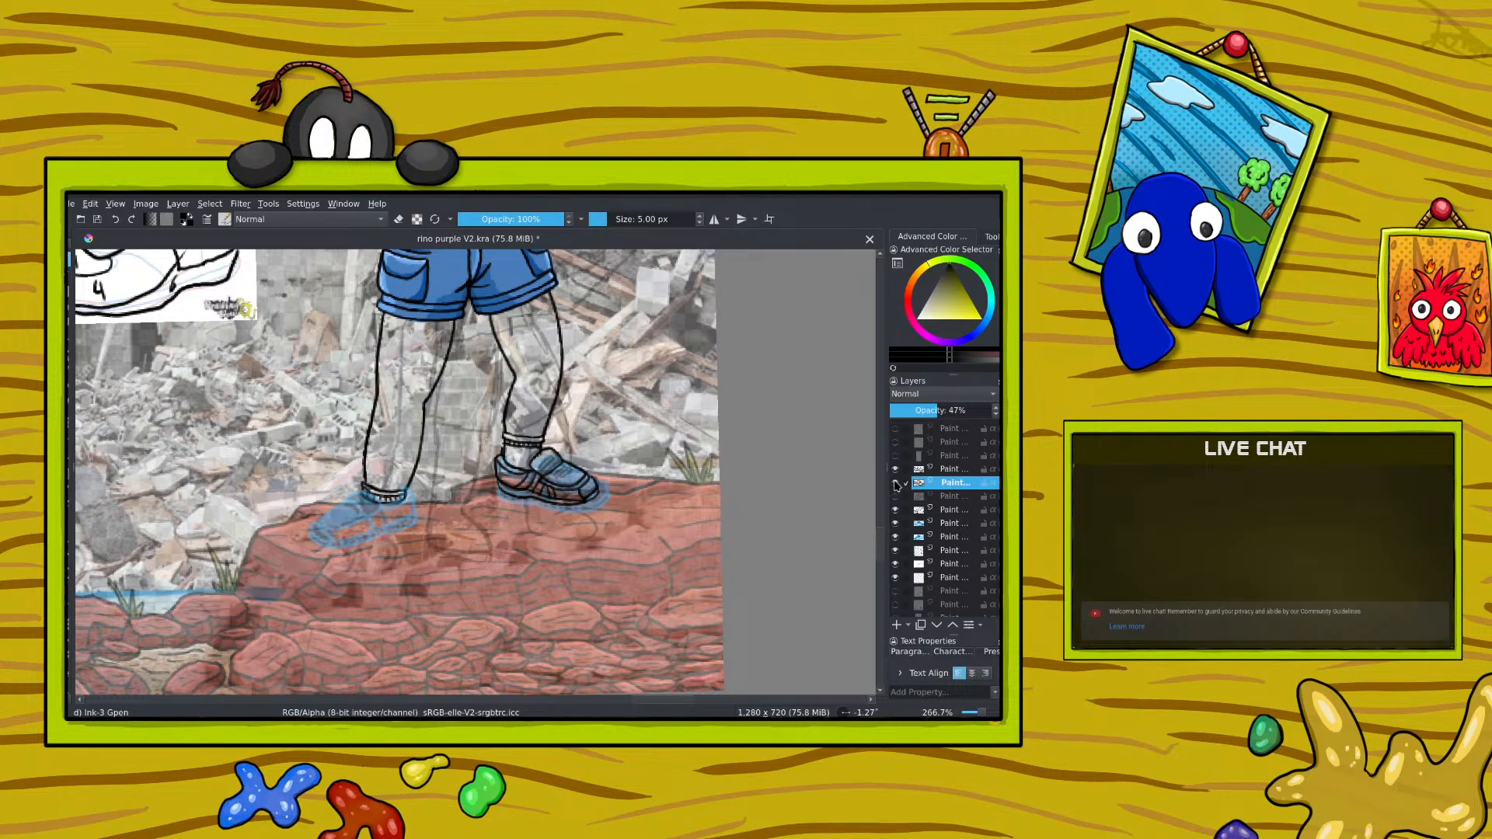
{"action": "left_click", "coordinate": [948, 470]}
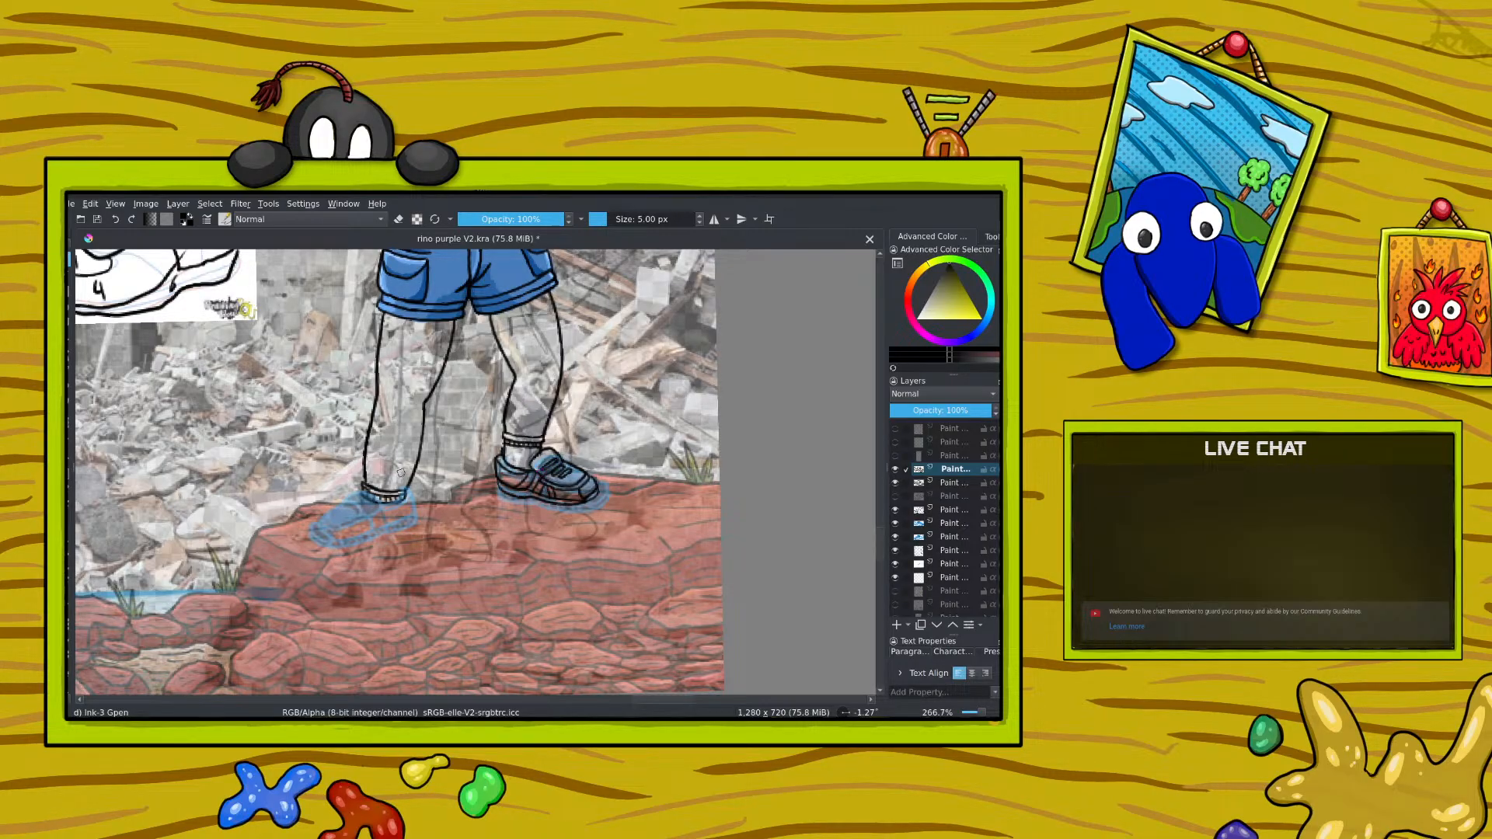
{"action": "right_click", "coordinate": [382, 443]}
{"action": "left_click_drag", "start_coordinate": [382, 352], "coordinate": [402, 432]}
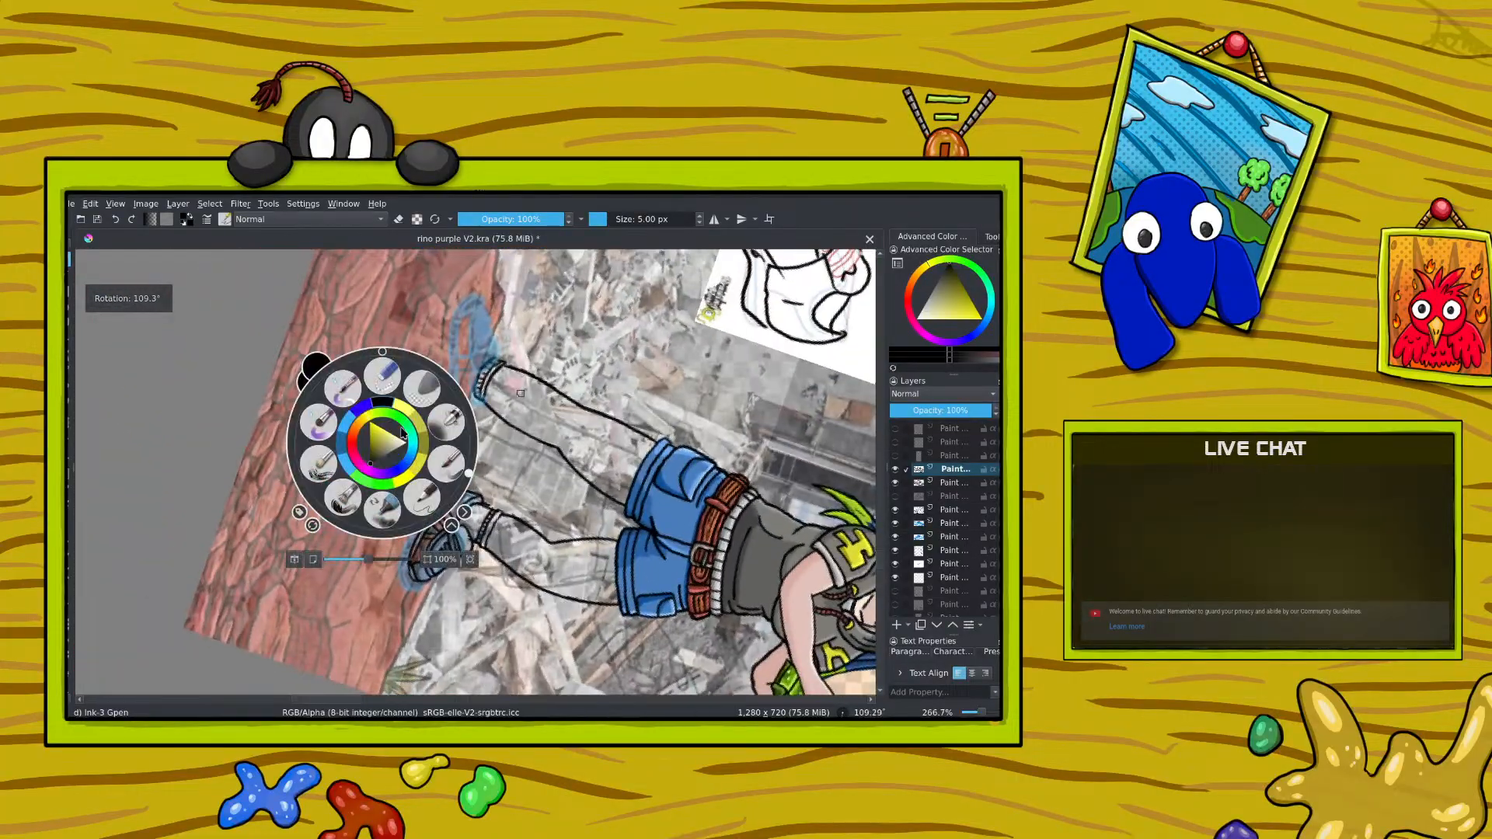
{"action": "left_click", "coordinate": [329, 326]}
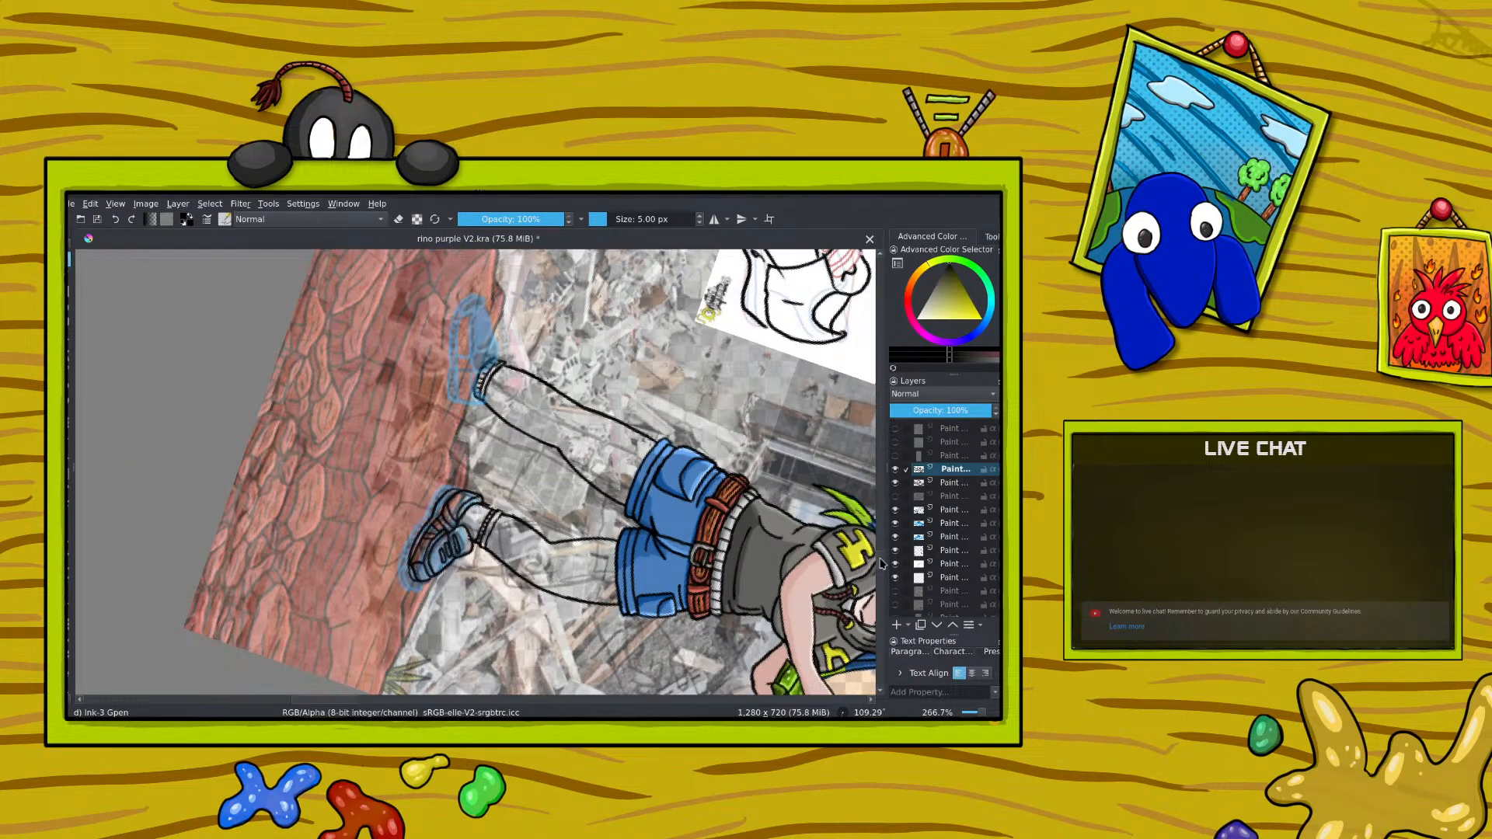
{"action": "scroll", "coordinate": [882, 563], "scroll_direction": "up", "scroll_amount": 3}
{"action": "key", "text": "slash"}
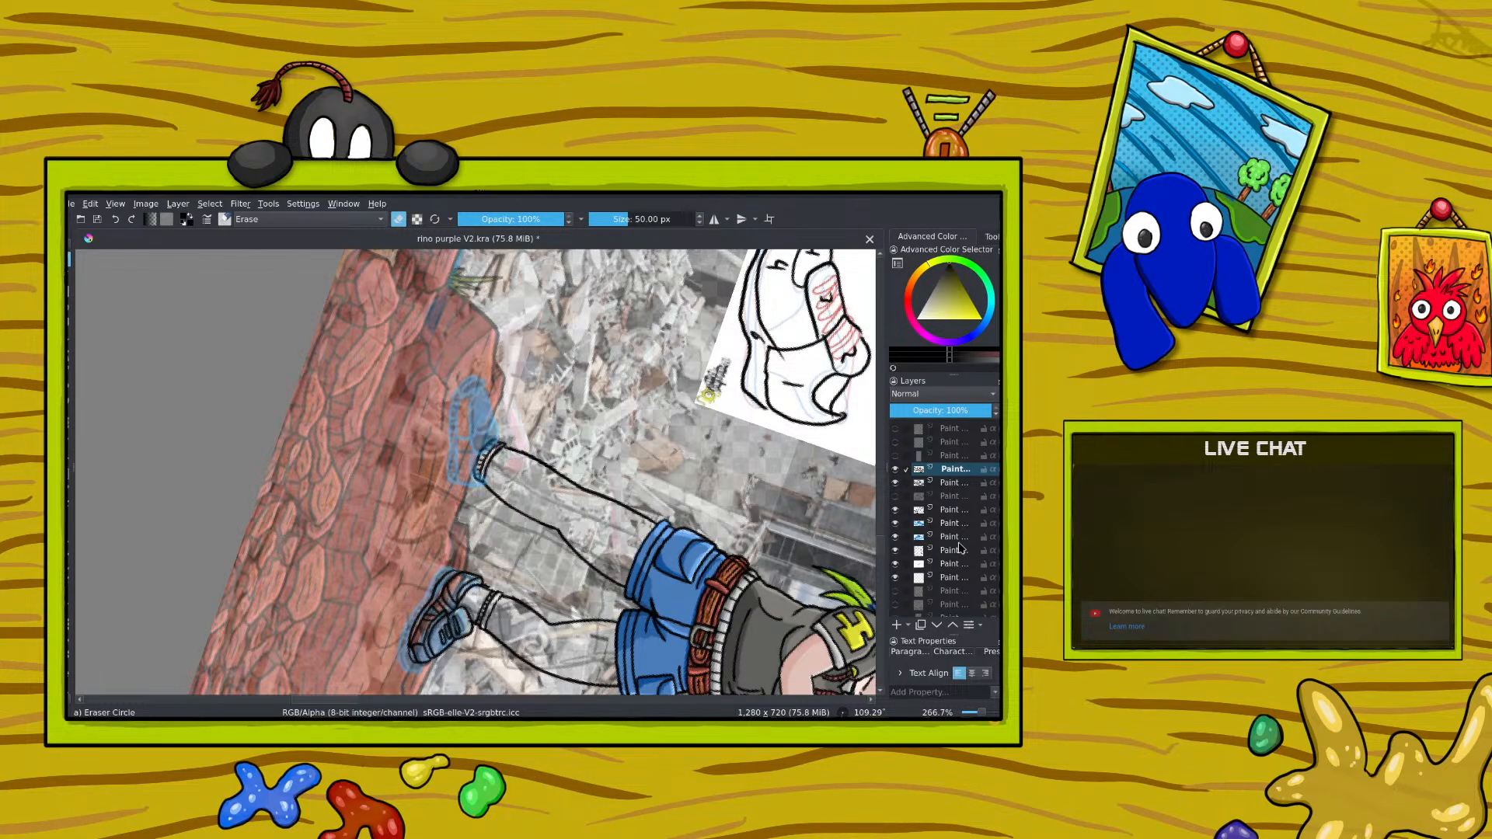
{"action": "mouse_move", "coordinate": [959, 542]}
{"action": "key", "text": "slash"}
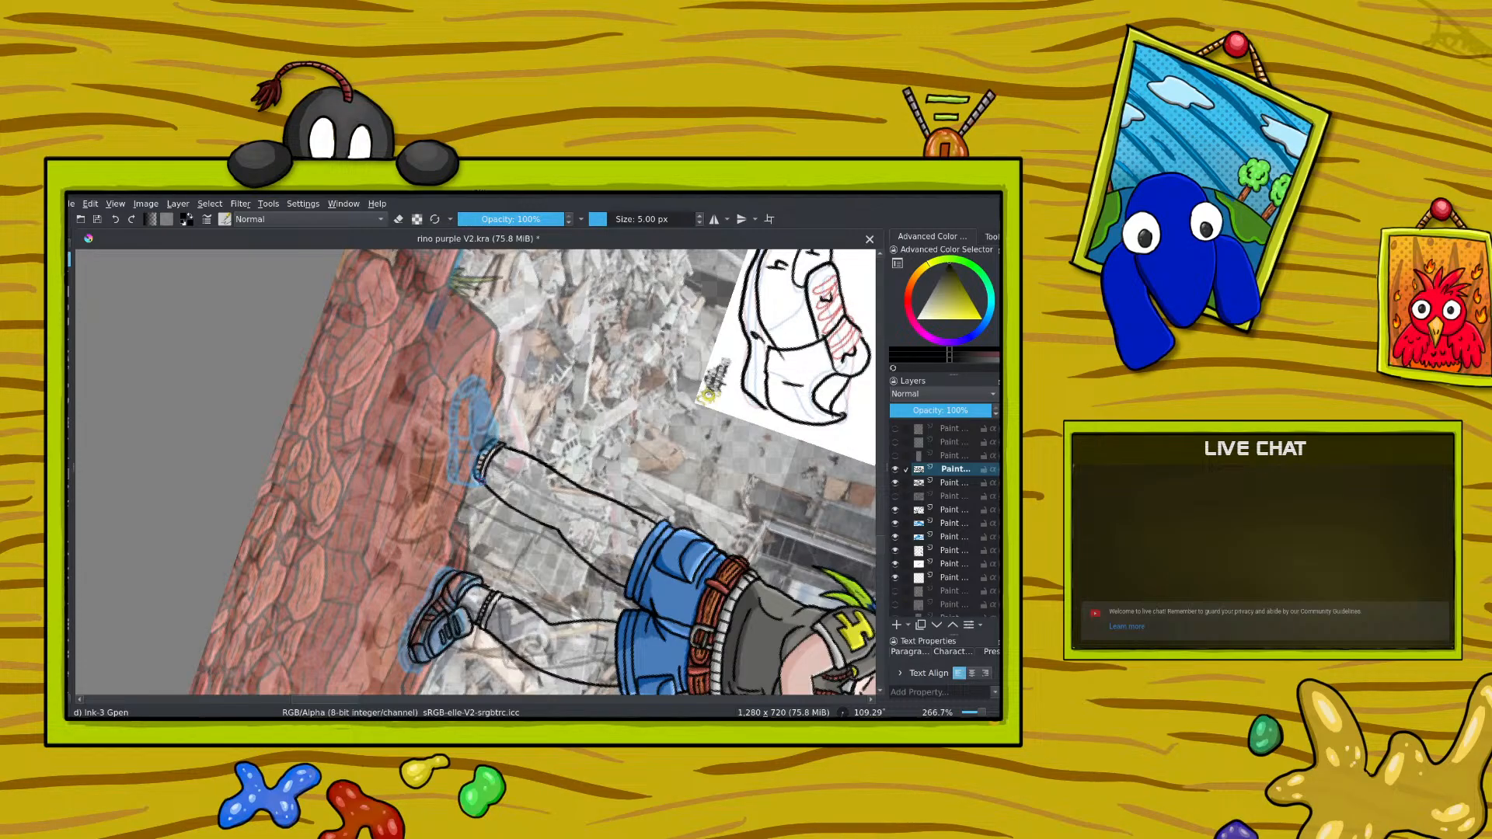
Step: Try to ink the left-hand shoe's top edge from the ankle, turn the canvas back to about -15° and undo the strokes
{"action": "left_click_drag", "start_coordinate": [481, 480], "coordinate": [479, 466]}
{"action": "mouse_move", "coordinate": [465, 478]}
{"action": "left_mouse_down"}
{"action": "mouse_move", "coordinate": [459, 433]}
{"action": "mouse_move", "coordinate": [479, 398]}
{"action": "mouse_move", "coordinate": [498, 435]}
{"action": "left_mouse_up"}
{"action": "left_click", "coordinate": [115, 219]}
{"action": "mouse_move", "coordinate": [507, 471]}
{"action": "left_mouse_down"}
{"action": "mouse_move", "coordinate": [477, 448]}
{"action": "mouse_move", "coordinate": [487, 387]}
{"action": "left_mouse_up"}
{"action": "right_click", "coordinate": [446, 423]}
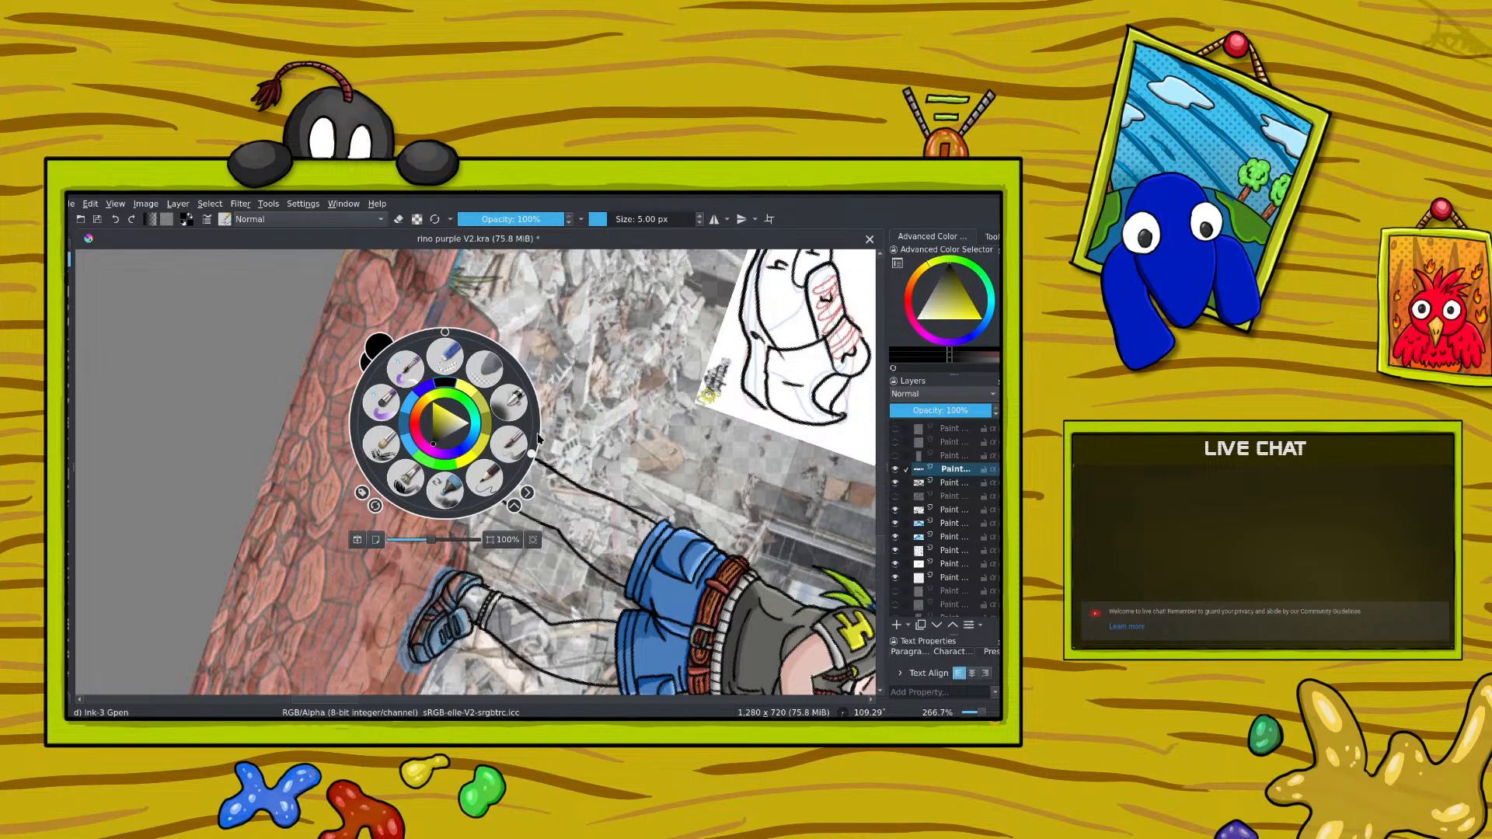
{"action": "left_click_drag", "start_coordinate": [535, 457], "coordinate": [417, 329]}
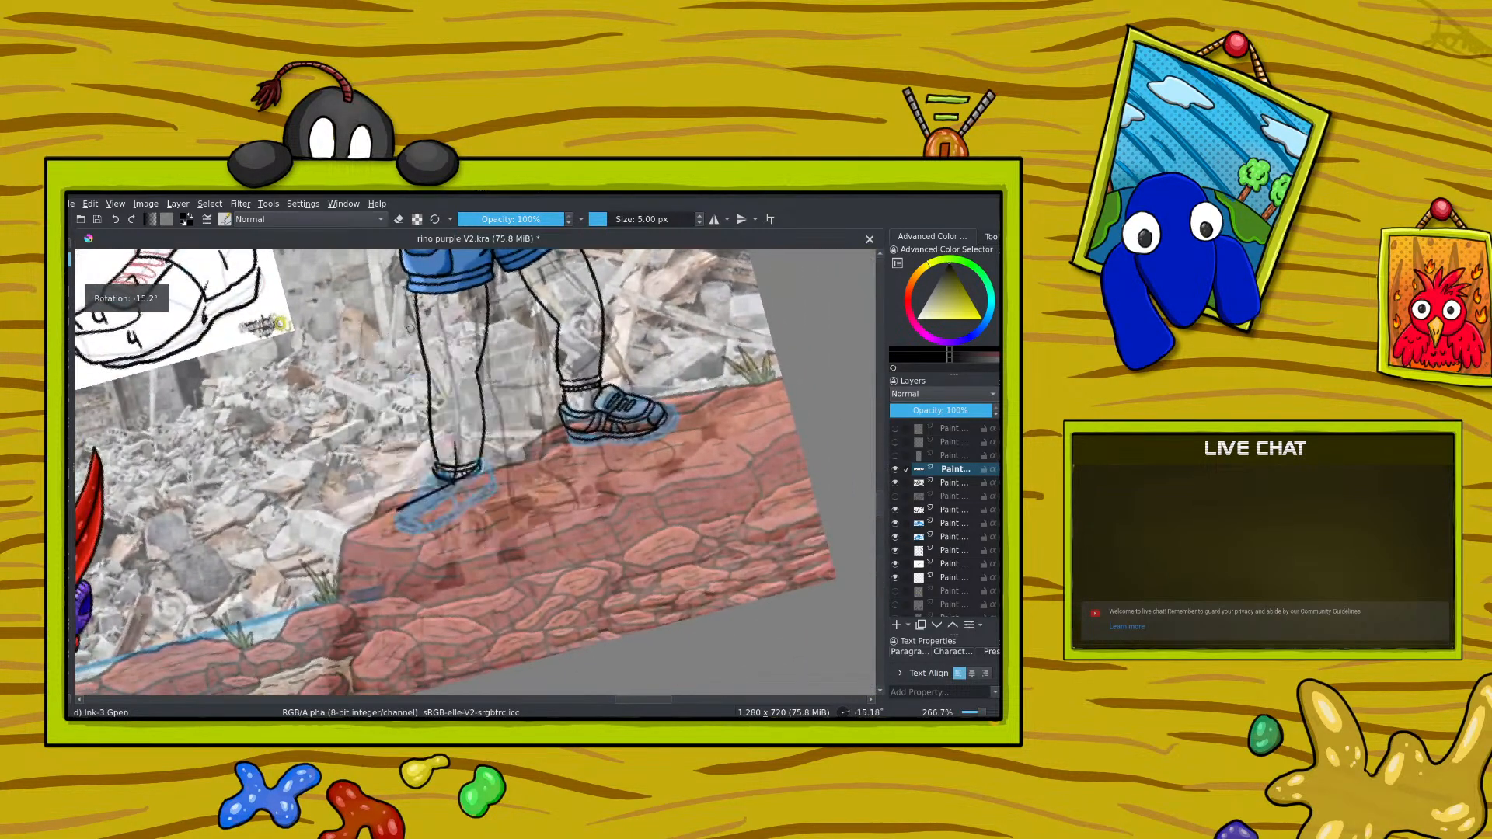
{"action": "left_click", "coordinate": [115, 220]}
{"action": "left_click", "coordinate": [116, 221]}
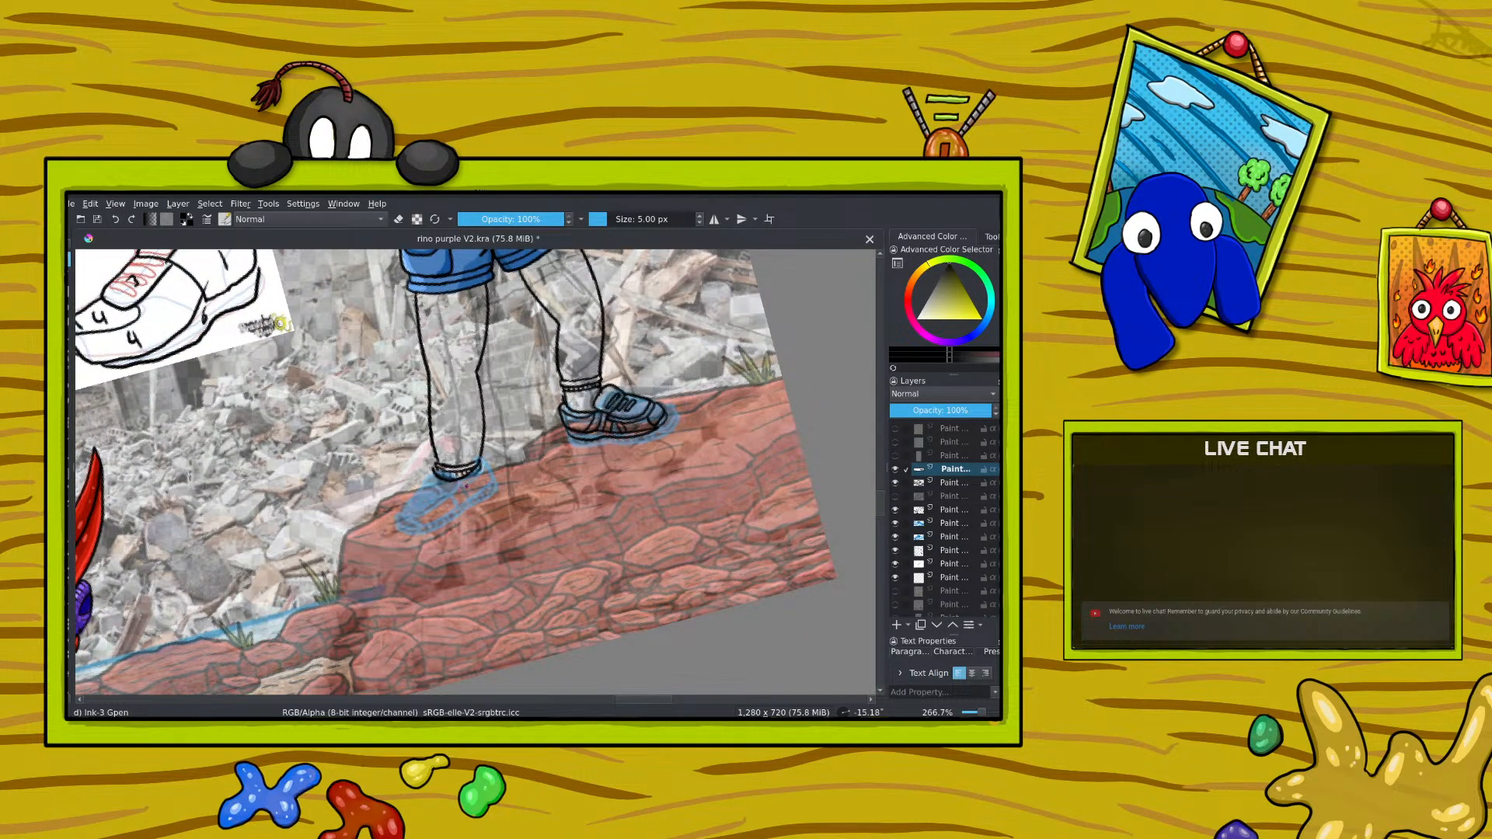
Step: Ink the left-hand shoe's collar and a first toe outline below the ankle, and undo the last outline strokes
{"action": "mouse_move", "coordinate": [437, 474]}
{"action": "left_mouse_down"}
{"action": "mouse_move", "coordinate": [427, 484]}
{"action": "mouse_move", "coordinate": [457, 498]}
{"action": "mouse_move", "coordinate": [466, 483]}
{"action": "mouse_move", "coordinate": [425, 513]}
{"action": "mouse_move", "coordinate": [440, 531]}
{"action": "mouse_move", "coordinate": [462, 488]}
{"action": "mouse_move", "coordinate": [422, 542]}
{"action": "mouse_move", "coordinate": [467, 523]}
{"action": "left_mouse_up"}
{"action": "left_click_drag", "start_coordinate": [479, 462], "coordinate": [486, 482]}
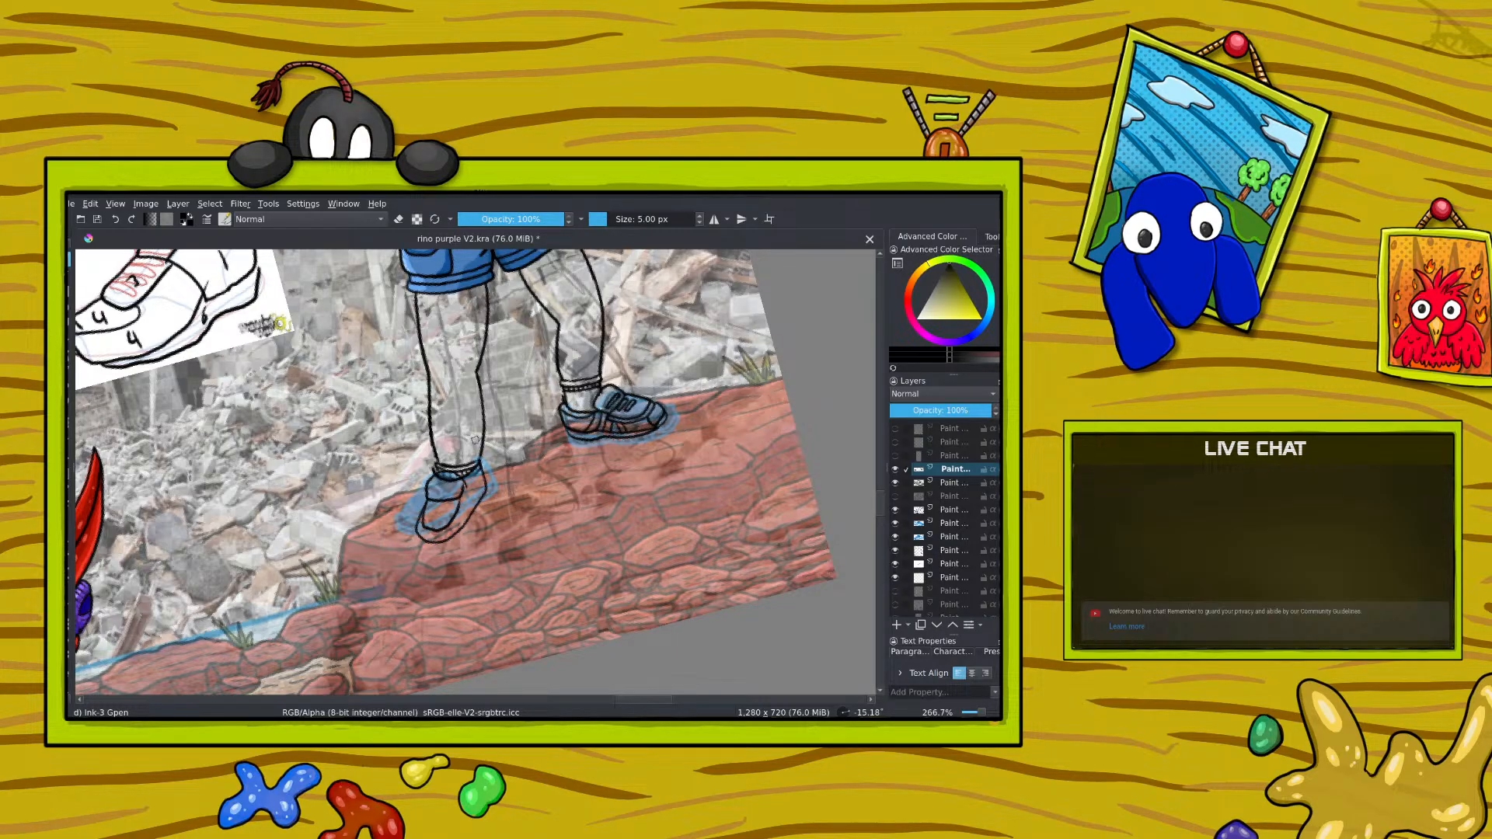
{"action": "left_click_drag", "start_coordinate": [983, 713], "coordinate": [983, 714]}
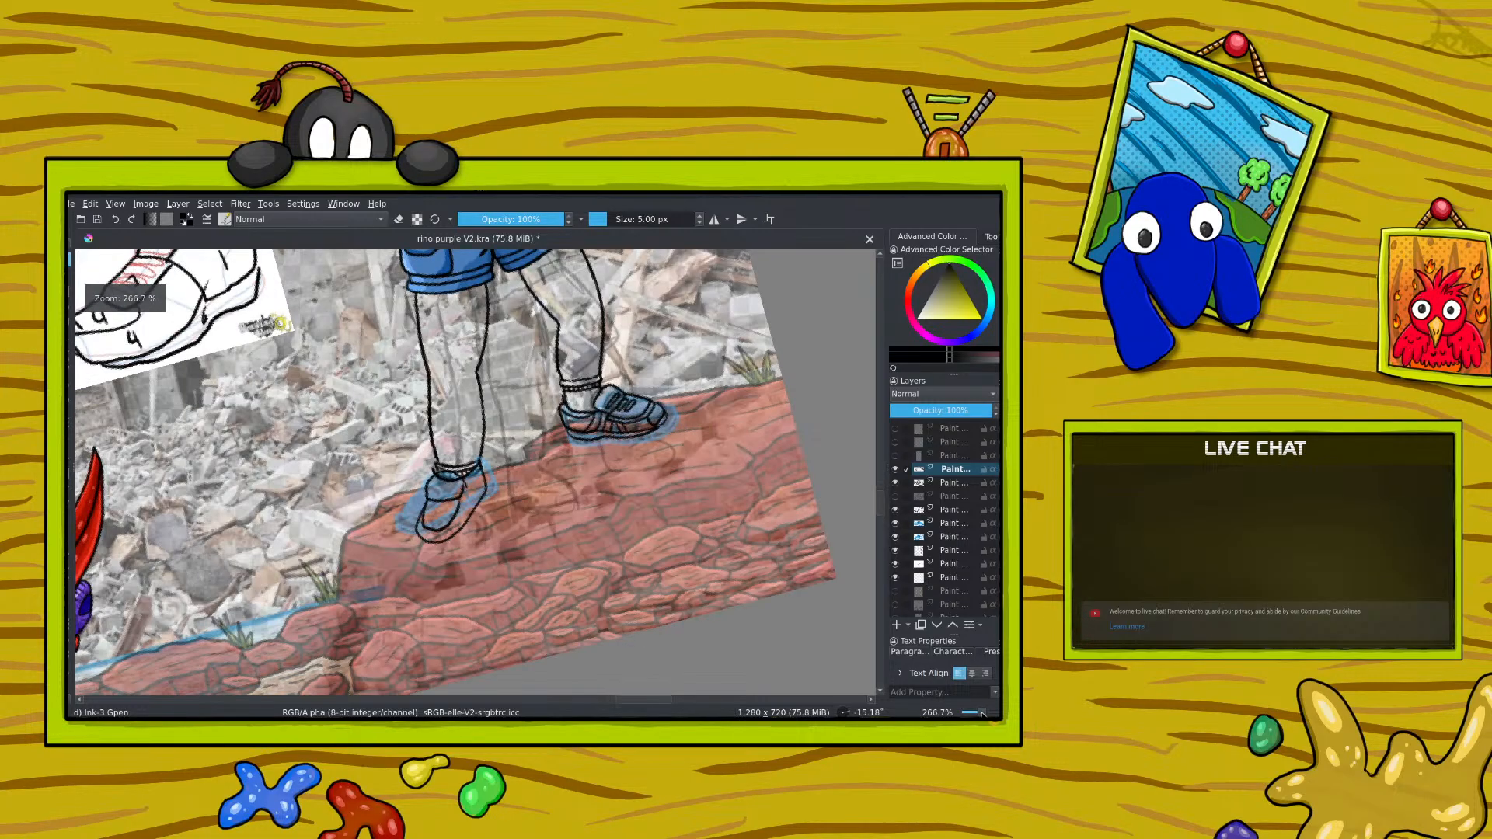
{"action": "left_click", "coordinate": [115, 221]}
{"action": "left_click", "coordinate": [116, 220]}
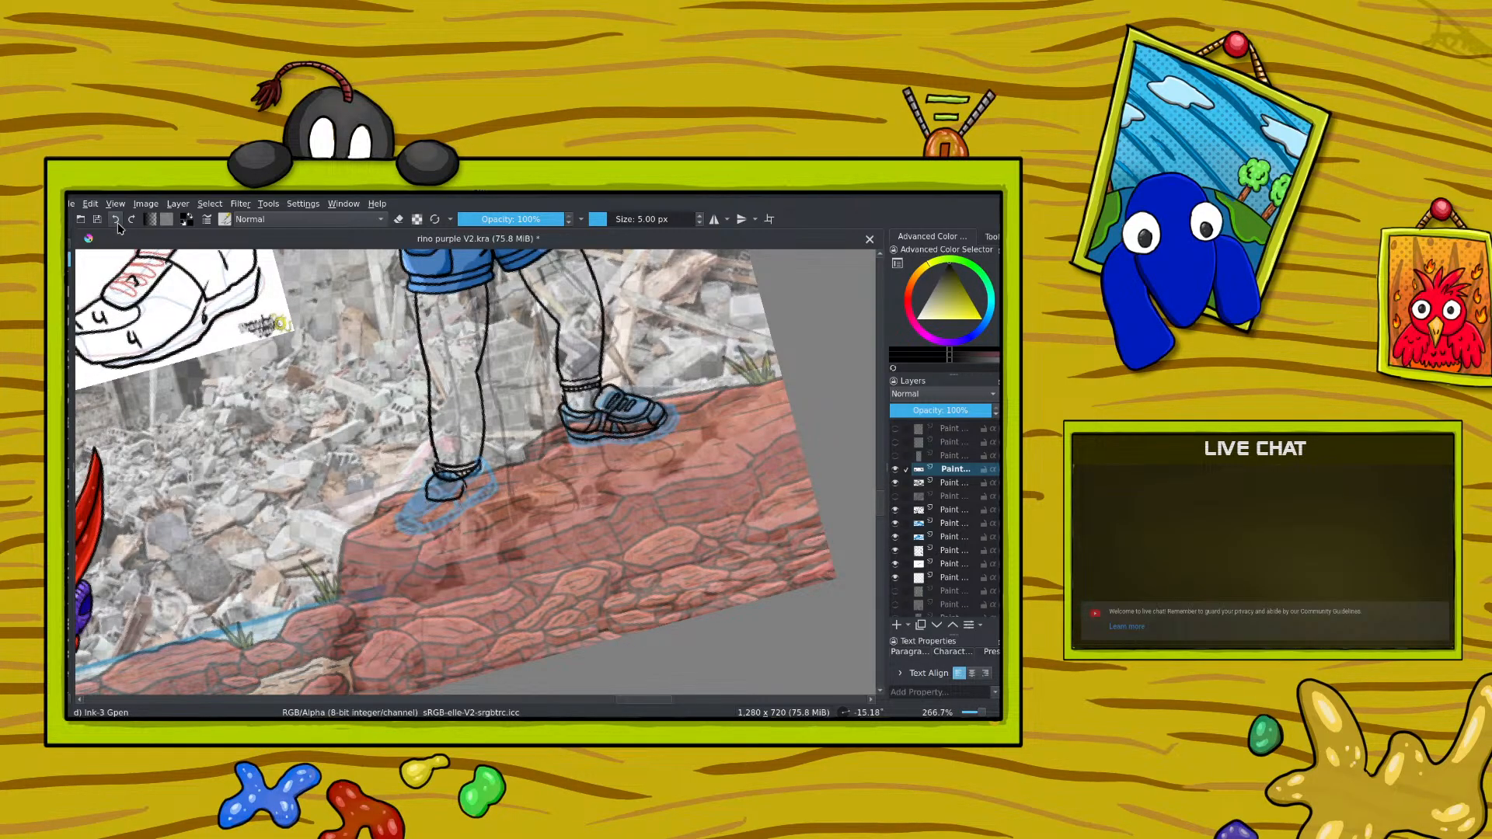
{"action": "left_click", "coordinate": [116, 220]}
Step: Ink the left-hand shoe's upper in black and outline its sole from the toe round to the heel
{"action": "mouse_move", "coordinate": [445, 491]}
{"action": "left_mouse_down"}
{"action": "mouse_move", "coordinate": [465, 481]}
{"action": "mouse_move", "coordinate": [423, 510]}
{"action": "mouse_move", "coordinate": [460, 496]}
{"action": "left_mouse_up"}
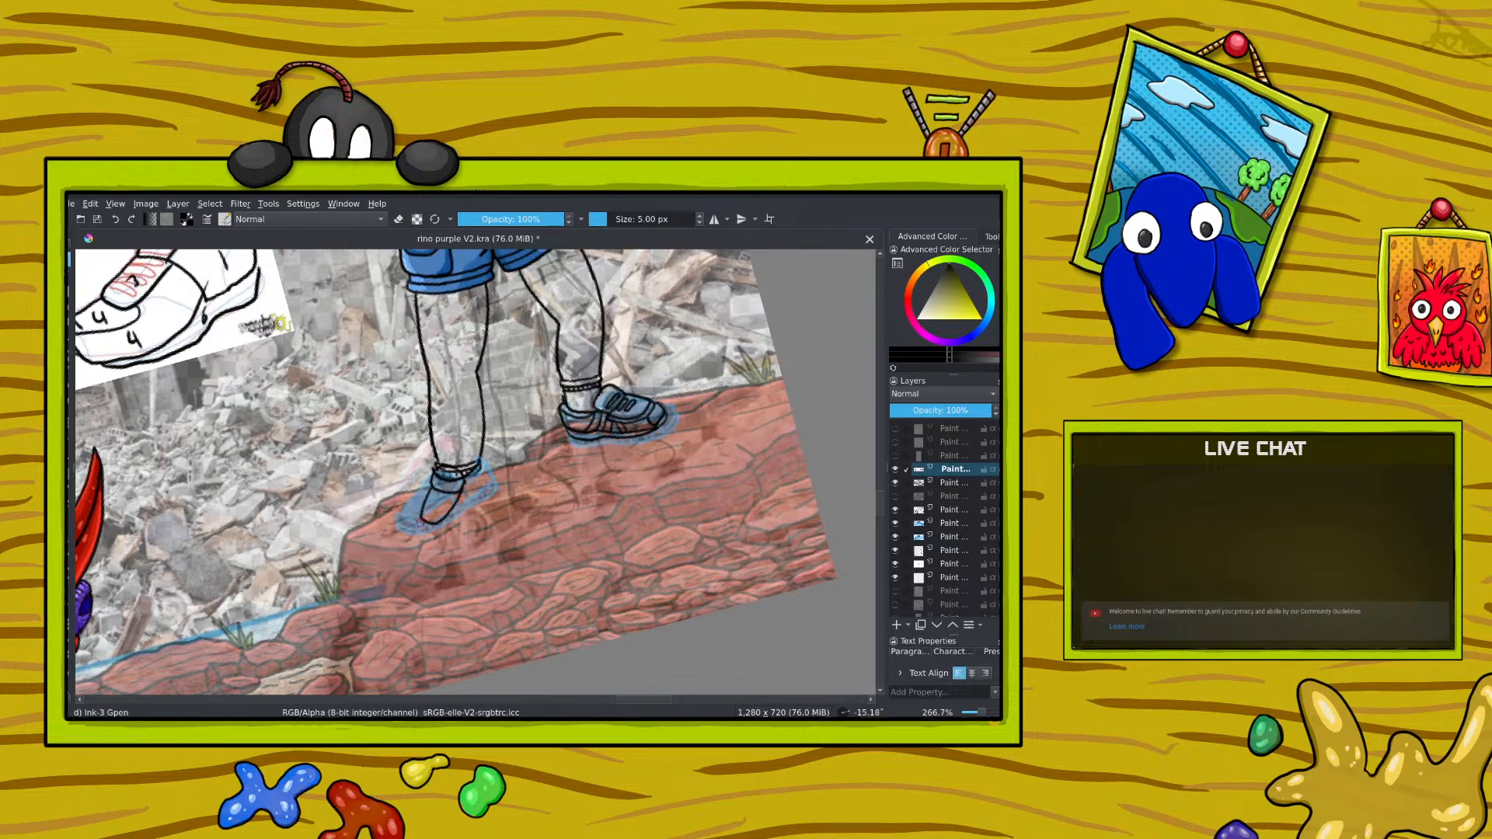
{"action": "left_click_drag", "start_coordinate": [419, 536], "coordinate": [444, 531]}
{"action": "left_click", "coordinate": [115, 219]}
{"action": "left_click_drag", "start_coordinate": [420, 529], "coordinate": [423, 543]}
{"action": "left_click_drag", "start_coordinate": [425, 542], "coordinate": [445, 536]}
{"action": "left_click_drag", "start_coordinate": [487, 487], "coordinate": [490, 465]}
Step: Rework the left-hand shoe's toe into a rounder outline and redraw the line between its upper and sole
{"action": "right_click", "coordinate": [331, 398]}
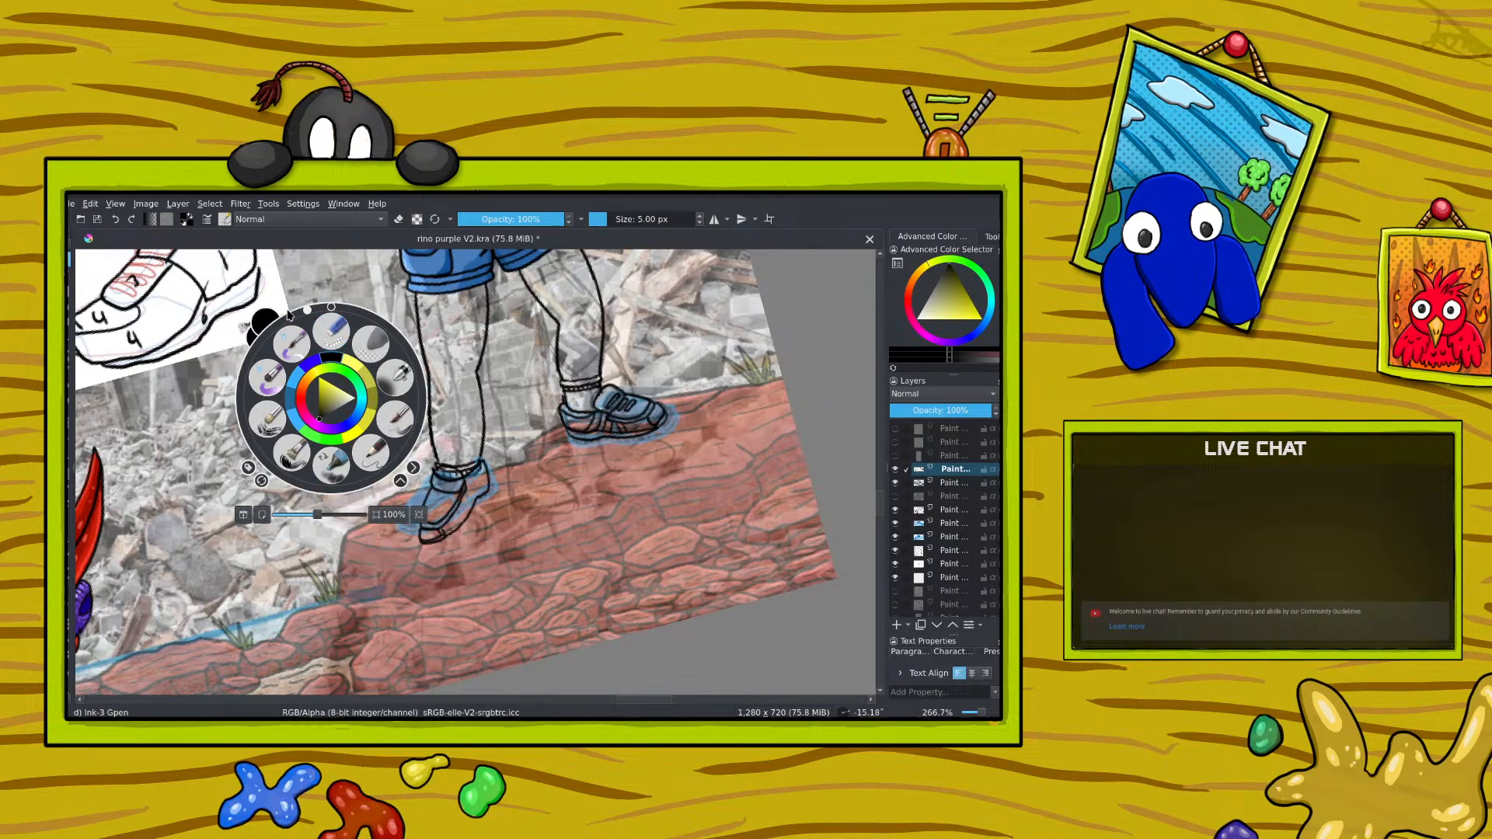
{"action": "left_click_drag", "start_coordinate": [308, 312], "coordinate": [379, 422]}
{"action": "right_click", "coordinate": [379, 422]}
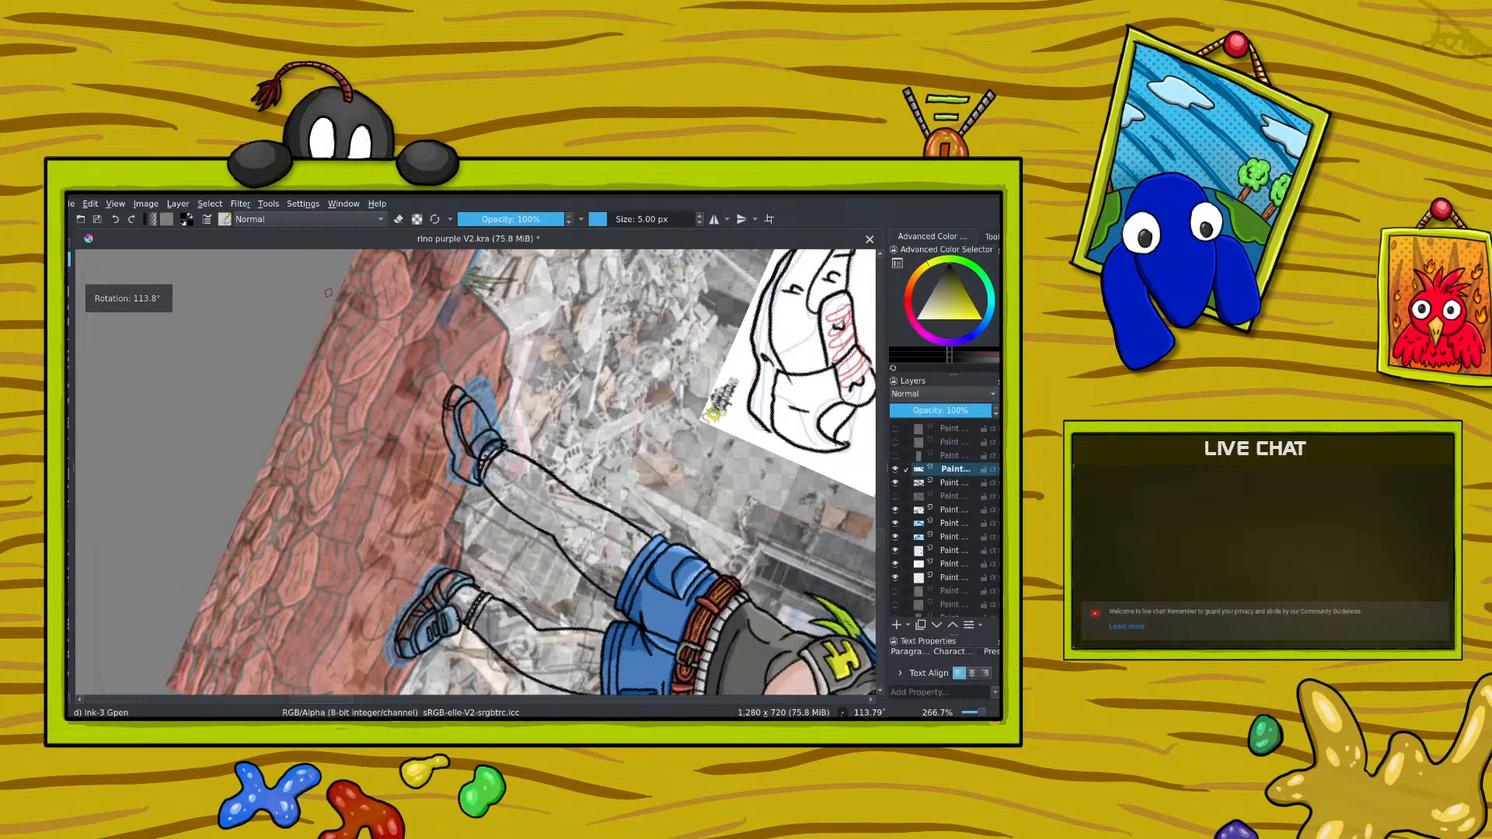
{"action": "key", "text": "ctrl+minus"}
{"action": "key", "text": "ctrl+minus"}
{"action": "key", "text": "ctrl+minus"}
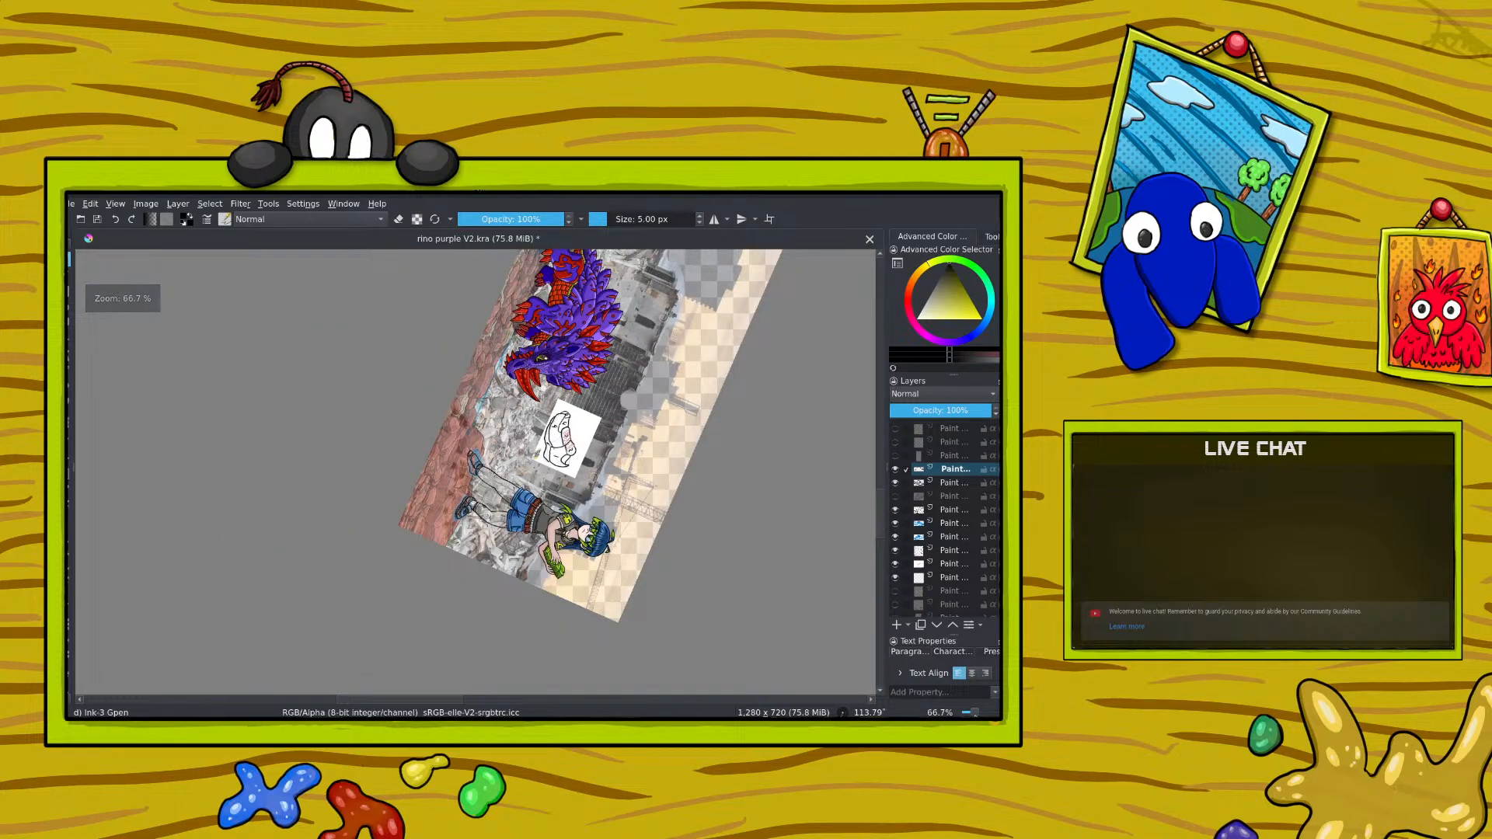
{"action": "key", "text": "ctrl+plus"}
{"action": "key", "text": "ctrl+plus"}
{"action": "key", "text": "ctrl+plus"}
{"action": "key", "text": "ctrl+plus"}
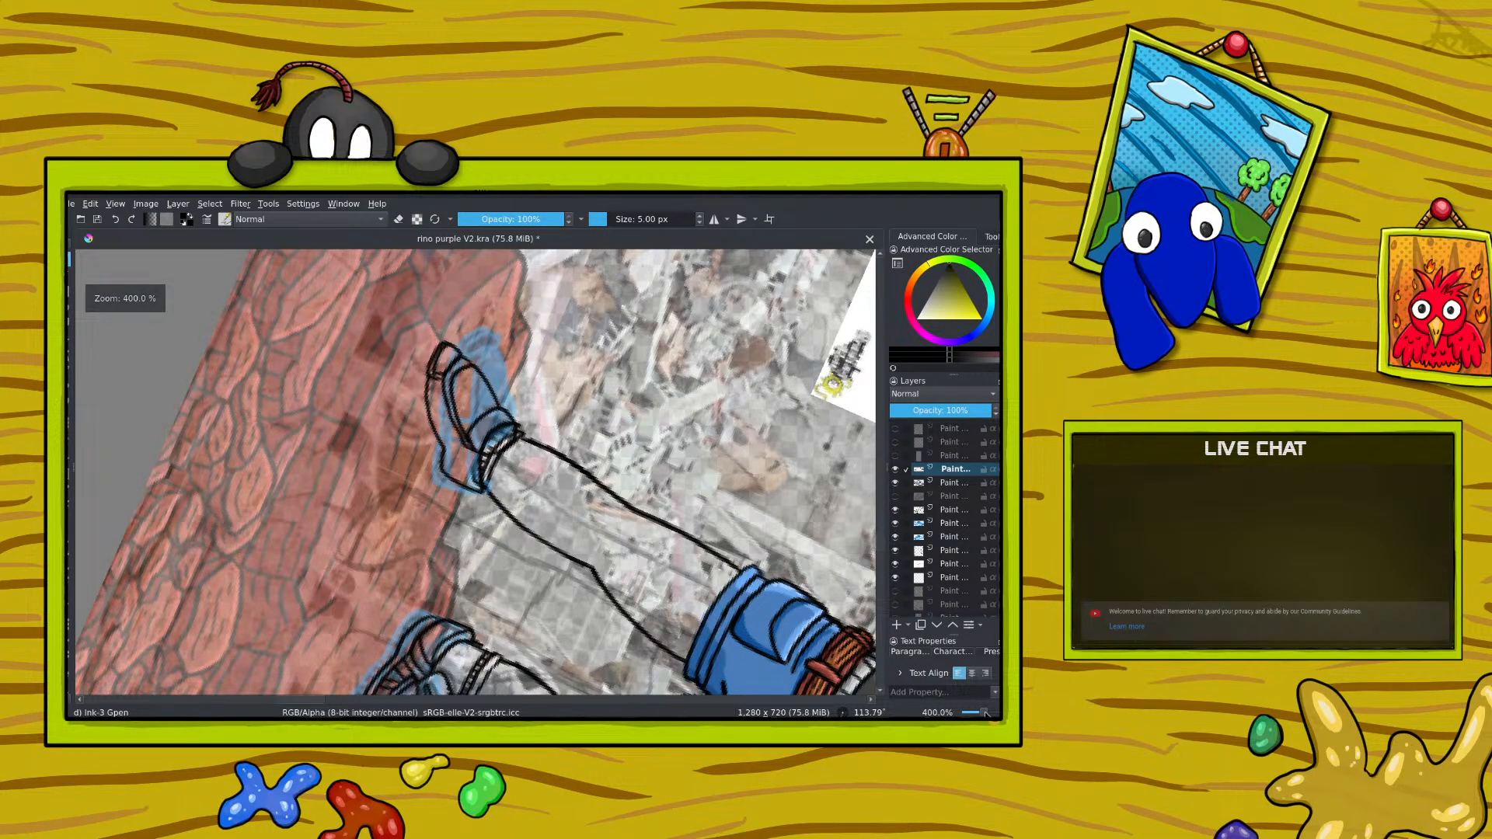
{"action": "key", "text": "slash"}
{"action": "mouse_move", "coordinate": [453, 352]}
{"action": "left_mouse_down"}
{"action": "mouse_move", "coordinate": [436, 378]}
{"action": "mouse_move", "coordinate": [445, 351]}
{"action": "mouse_move", "coordinate": [460, 387]}
{"action": "mouse_move", "coordinate": [495, 370]}
{"action": "mouse_move", "coordinate": [471, 360]}
{"action": "mouse_move", "coordinate": [459, 399]}
{"action": "mouse_move", "coordinate": [434, 378]}
{"action": "mouse_move", "coordinate": [451, 351]}
{"action": "mouse_move", "coordinate": [475, 352]}
{"action": "mouse_move", "coordinate": [454, 414]}
{"action": "left_mouse_up"}
{"action": "key", "text": "slash"}
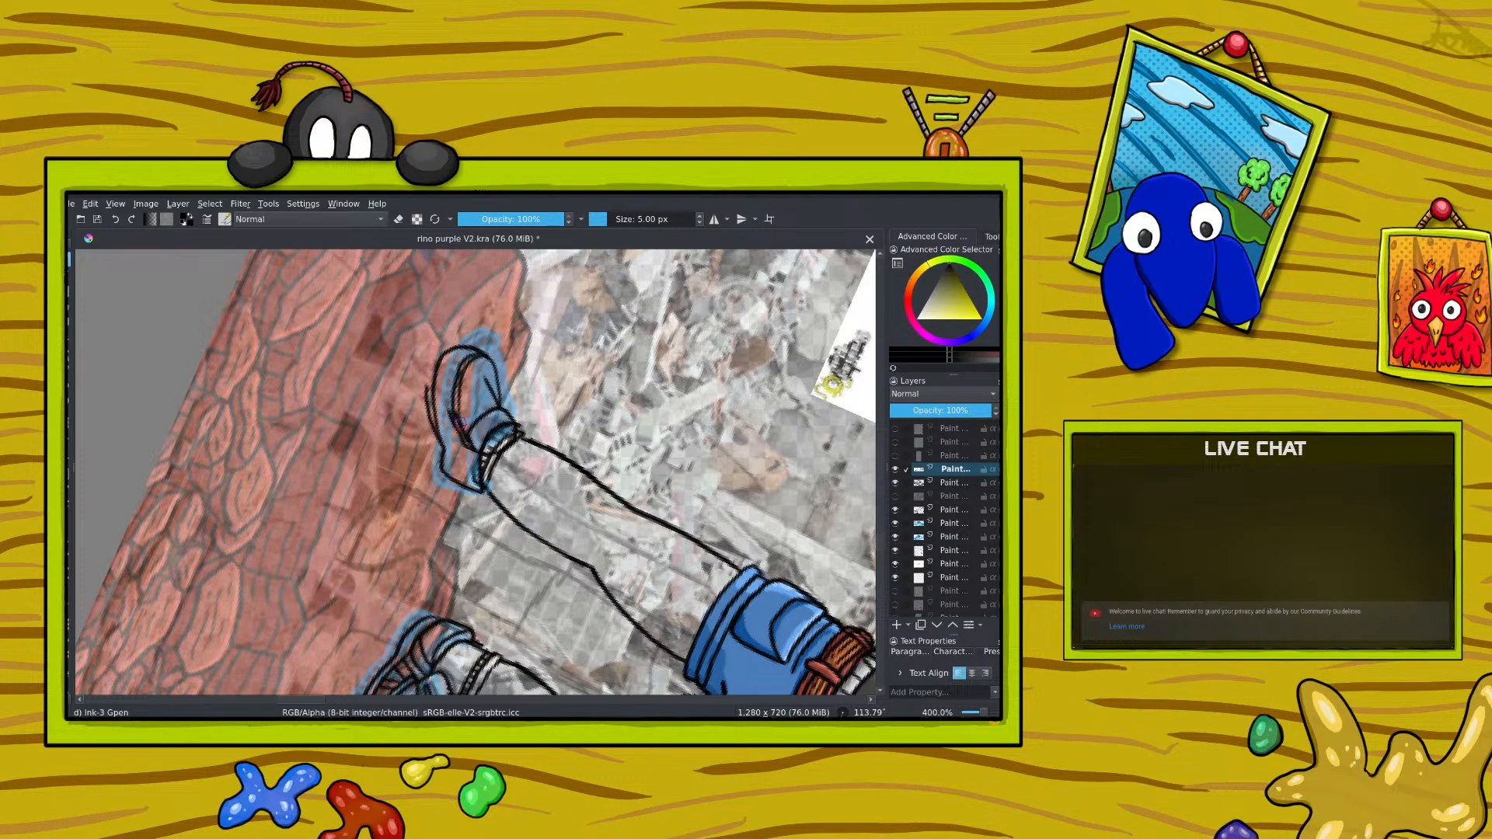
Step: Clean up the doubled inner line of the left-hand shoe with a 14.77 px eraser and re-ink the upper's edge
{"action": "key", "text": "e"}
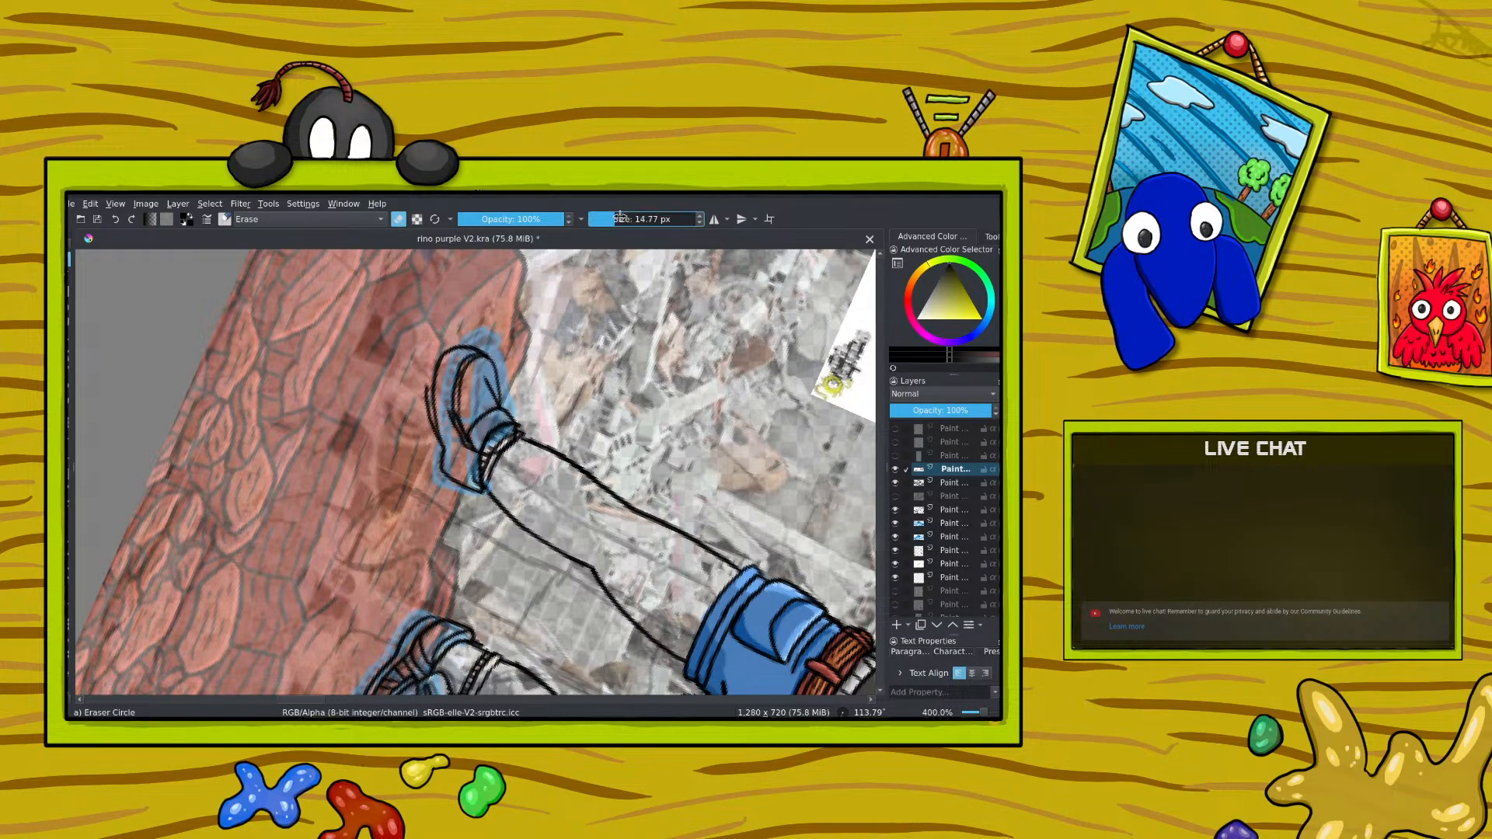
{"action": "mouse_move", "coordinate": [470, 441]}
{"action": "left_mouse_down"}
{"action": "mouse_move", "coordinate": [490, 412]}
{"action": "mouse_move", "coordinate": [496, 428]}
{"action": "mouse_move", "coordinate": [484, 386]}
{"action": "mouse_move", "coordinate": [473, 418]}
{"action": "mouse_move", "coordinate": [451, 413]}
{"action": "mouse_move", "coordinate": [459, 434]}
{"action": "mouse_move", "coordinate": [478, 450]}
{"action": "mouse_move", "coordinate": [469, 425]}
{"action": "mouse_move", "coordinate": [508, 408]}
{"action": "mouse_move", "coordinate": [465, 400]}
{"action": "mouse_move", "coordinate": [473, 360]}
{"action": "left_mouse_up"}
{"action": "key", "text": "slash"}
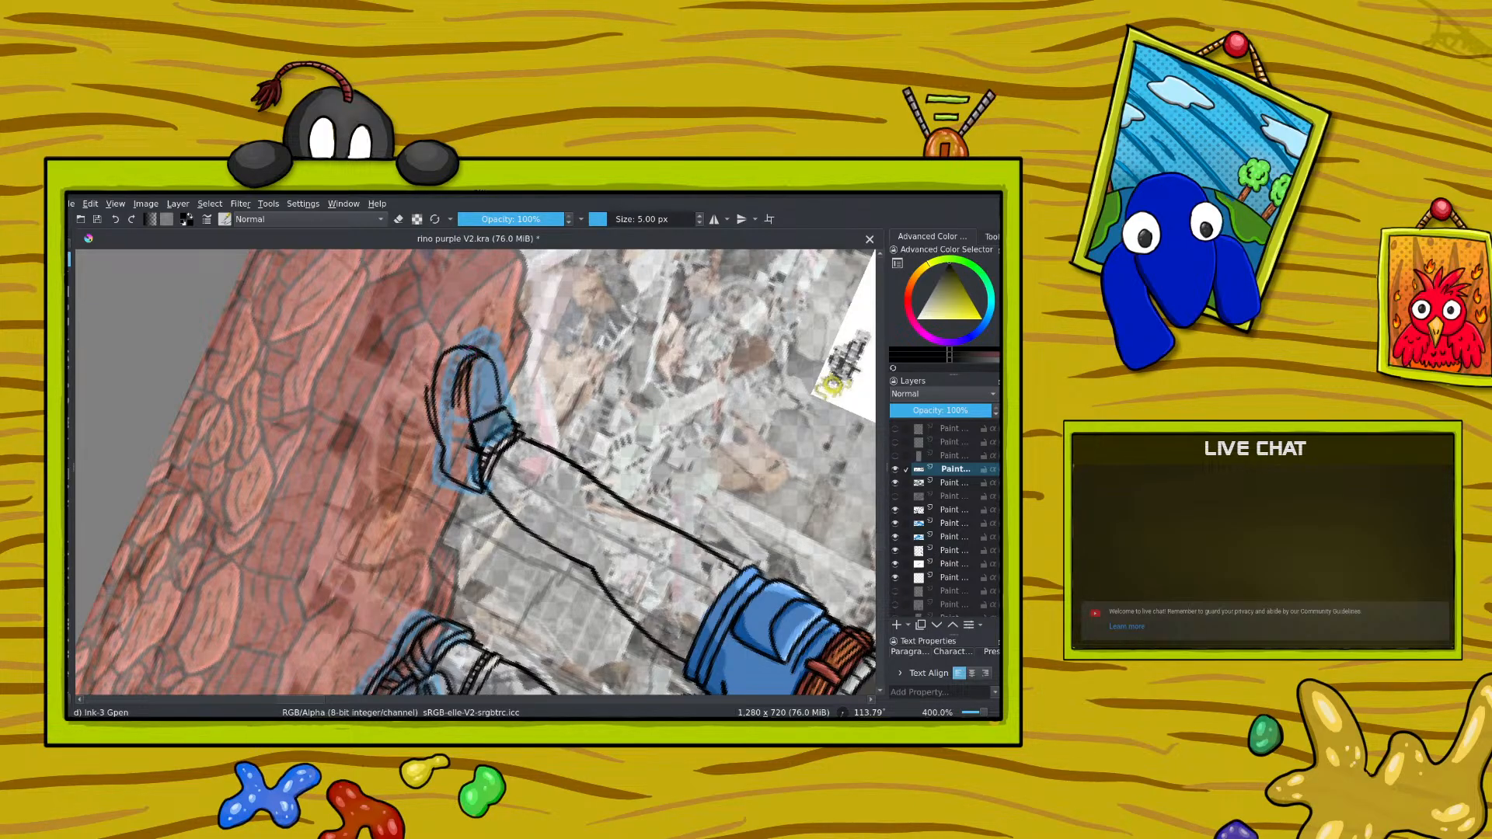
{"action": "mouse_move", "coordinate": [468, 423]}
{"action": "left_mouse_down"}
{"action": "mouse_move", "coordinate": [452, 372]}
{"action": "mouse_move", "coordinate": [466, 365]}
{"action": "mouse_move", "coordinate": [467, 401]}
{"action": "mouse_move", "coordinate": [473, 356]}
{"action": "left_mouse_up"}
{"action": "key", "text": "e"}
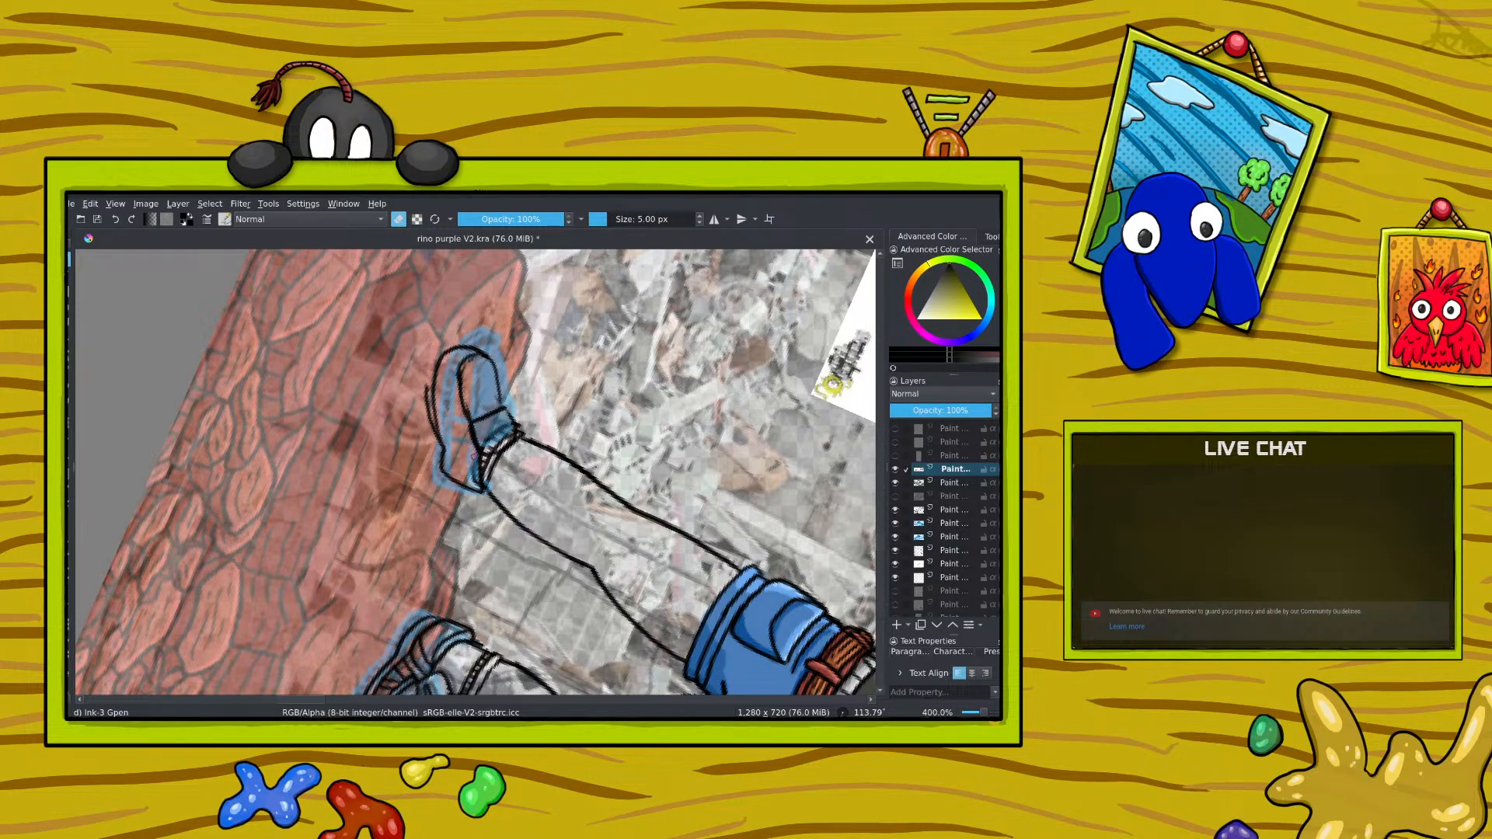
Step: Turn the canvas back to -15° and refine the left-hand shoe's toe and collar outlines with the ink brush
{"action": "right_click", "coordinate": [457, 358]}
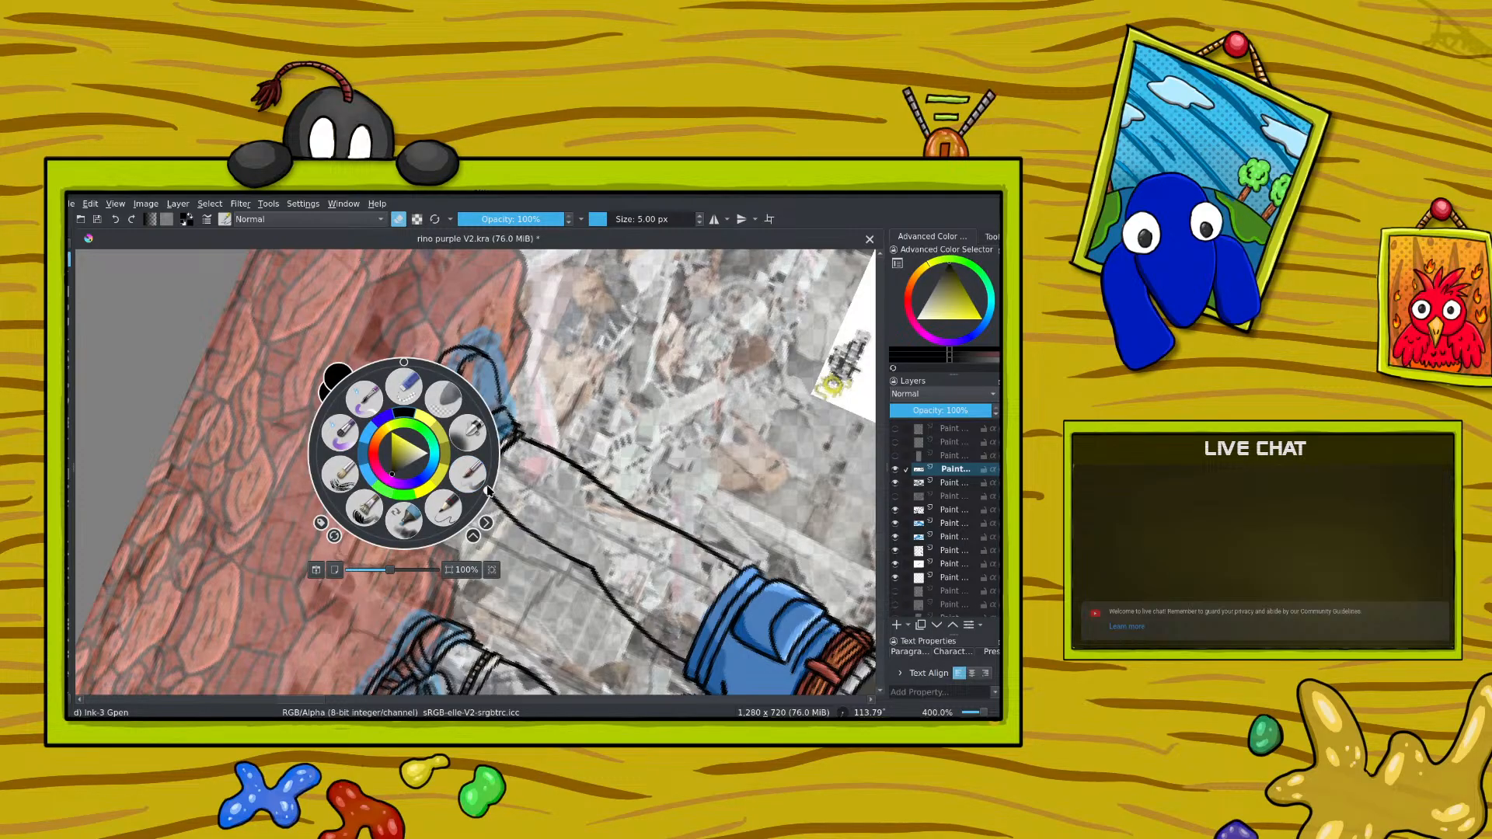
{"action": "left_click_drag", "start_coordinate": [488, 492], "coordinate": [380, 365]}
{"action": "left_click", "coordinate": [372, 339]}
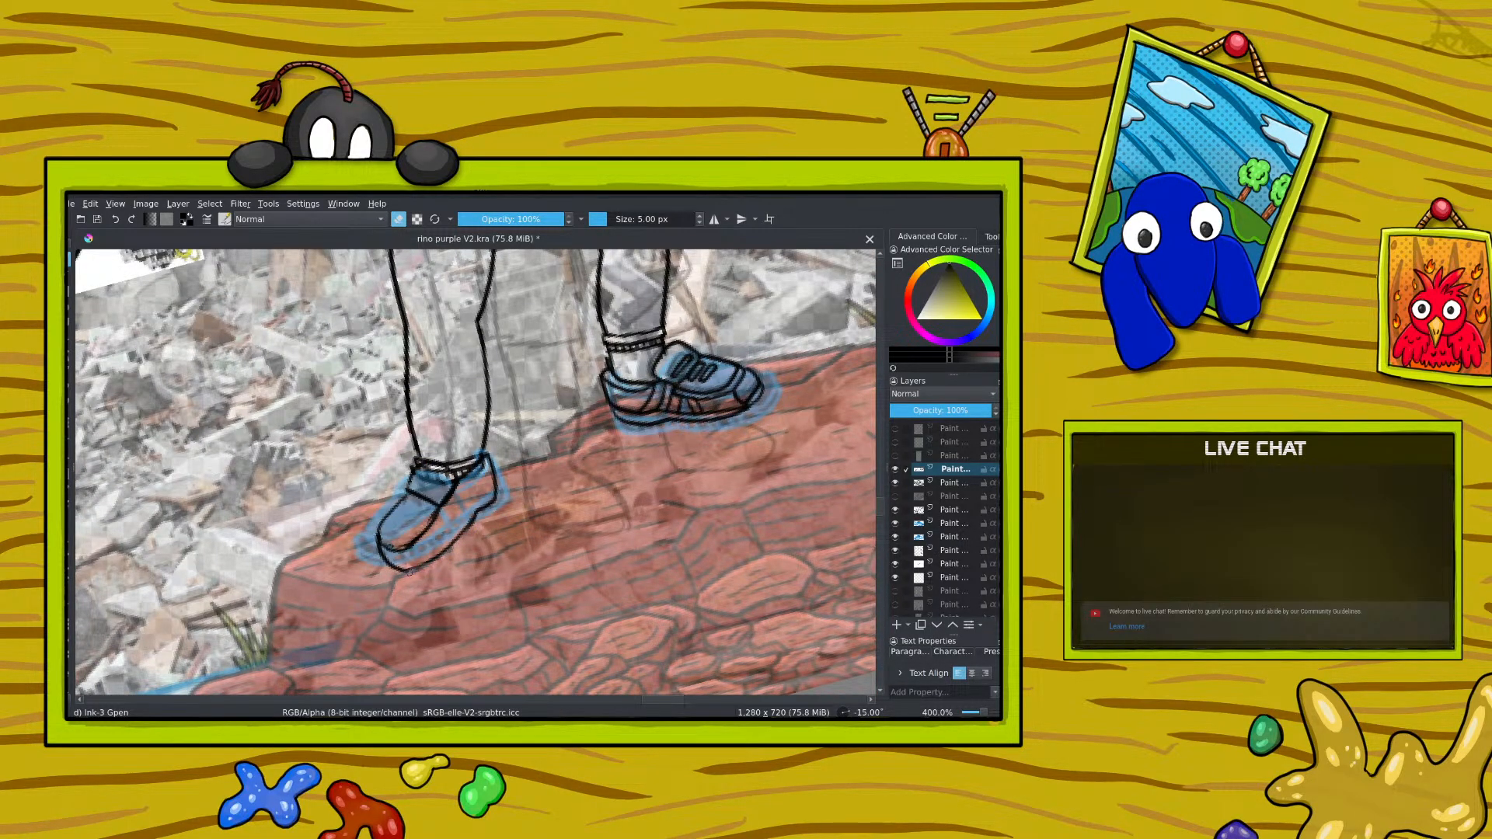
{"action": "left_click_drag", "start_coordinate": [985, 712], "coordinate": [983, 712]}
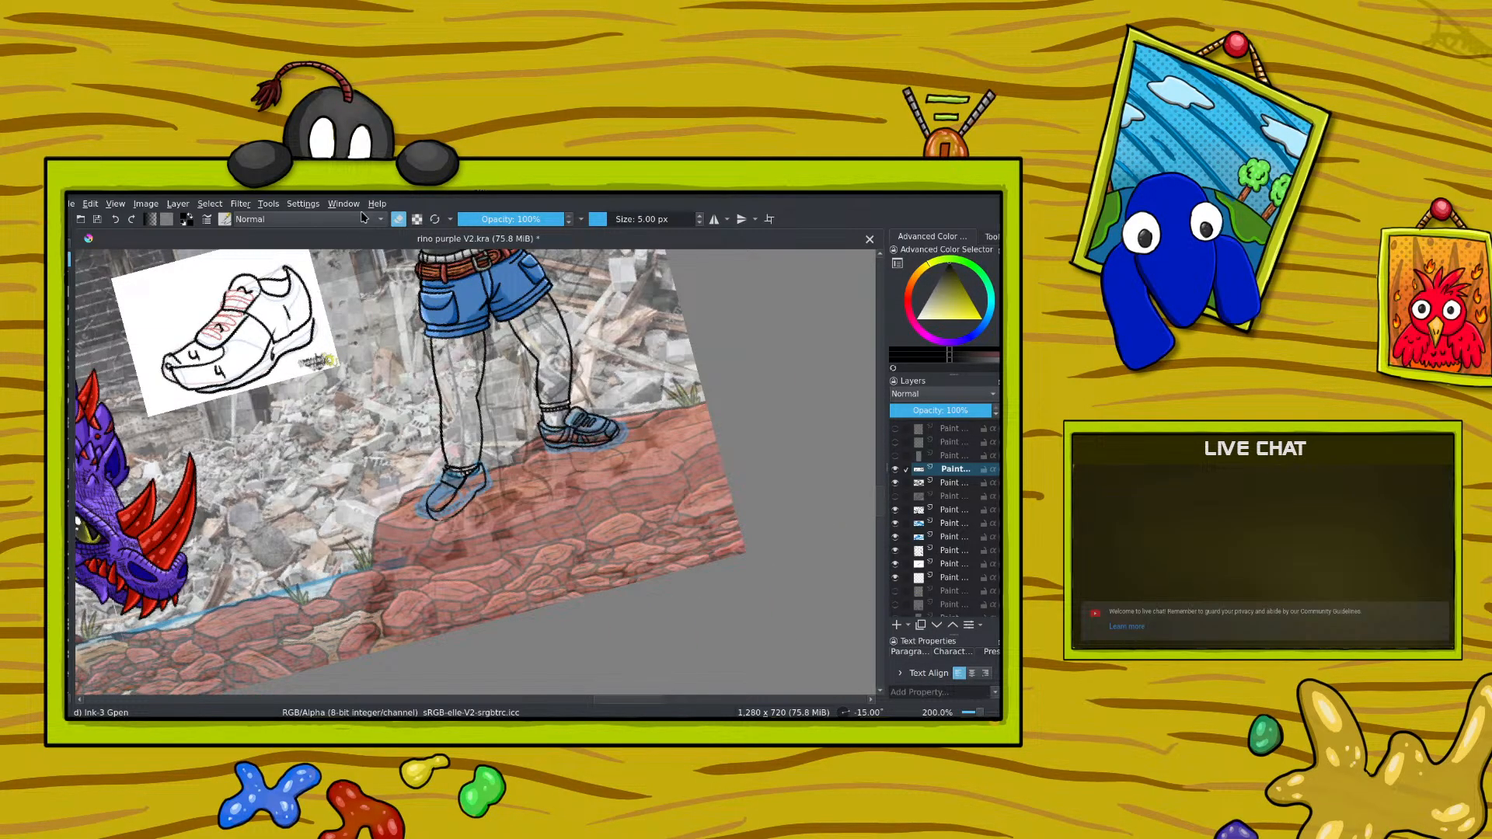
{"action": "key", "text": "e"}
{"action": "left_click_drag", "start_coordinate": [977, 713], "coordinate": [984, 712]}
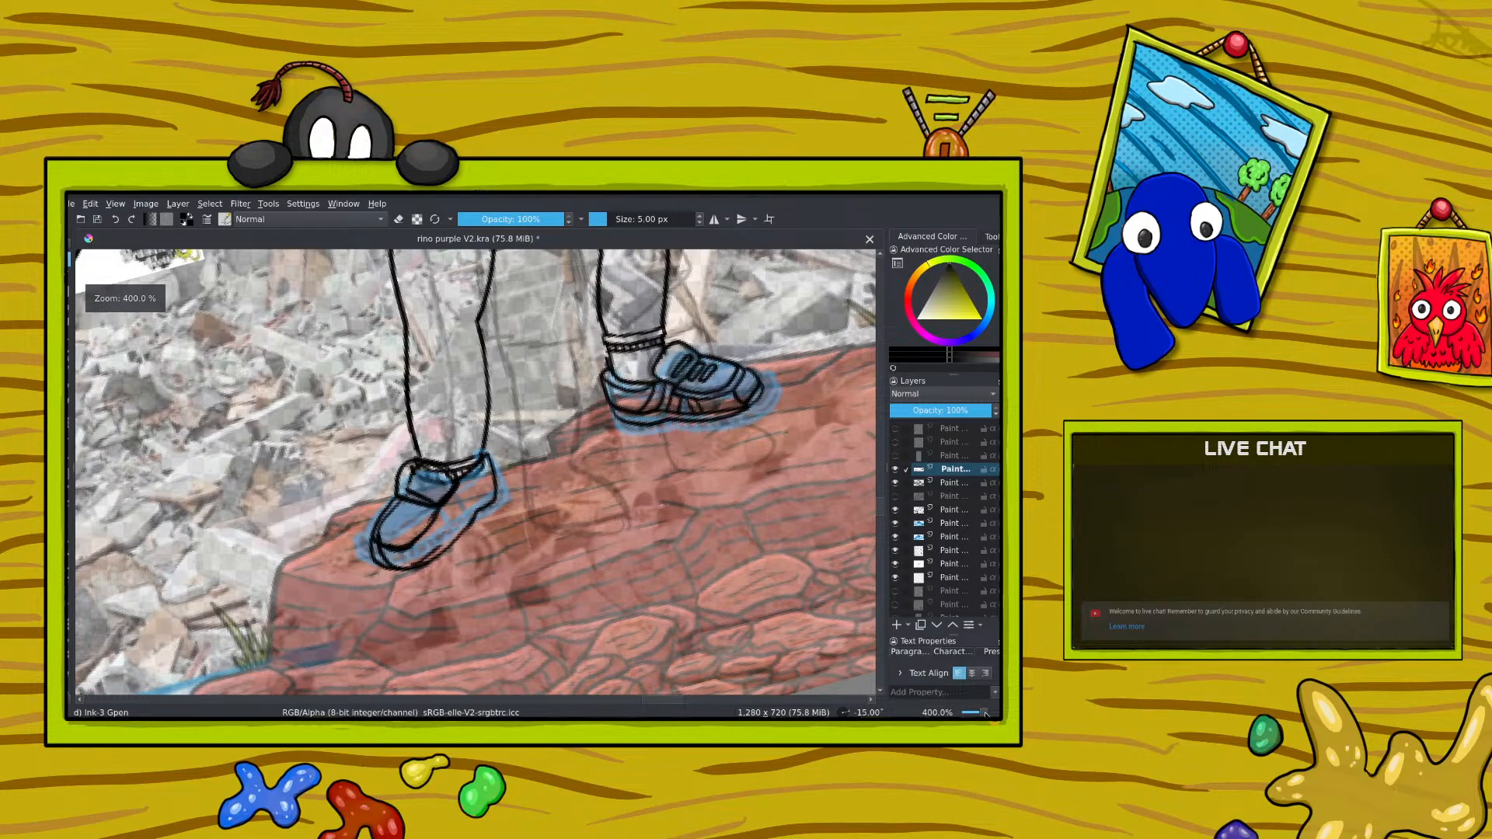
Step: Add a new paint layer, set the shoe drawing layer below it to 50% opacity, reselect the new layer and save the file
{"action": "left_click", "coordinate": [896, 625]}
{"action": "left_click", "coordinate": [949, 484]}
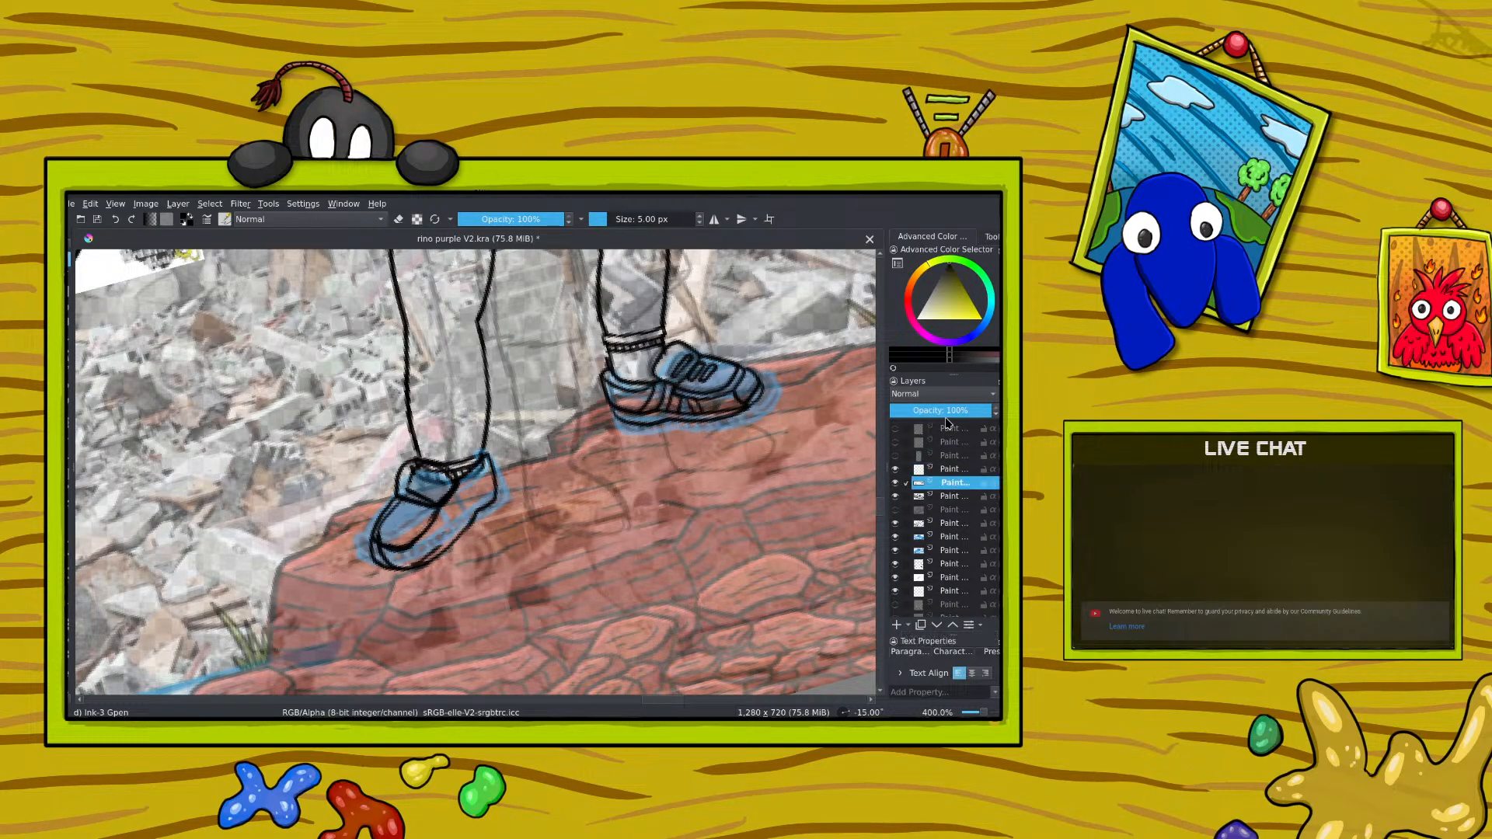
{"action": "left_click", "coordinate": [942, 411]}
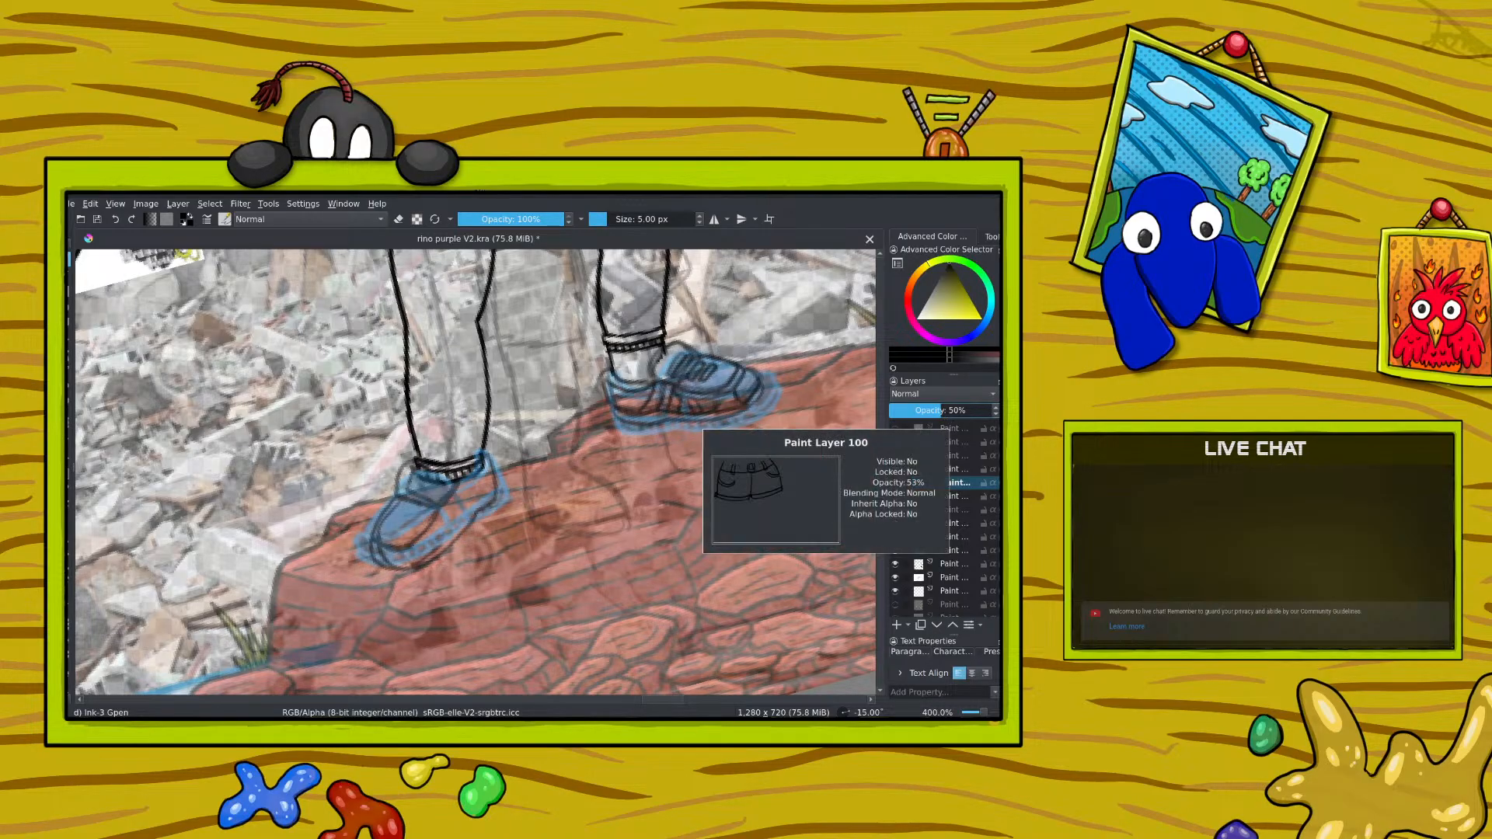
{"action": "left_click", "coordinate": [954, 469]}
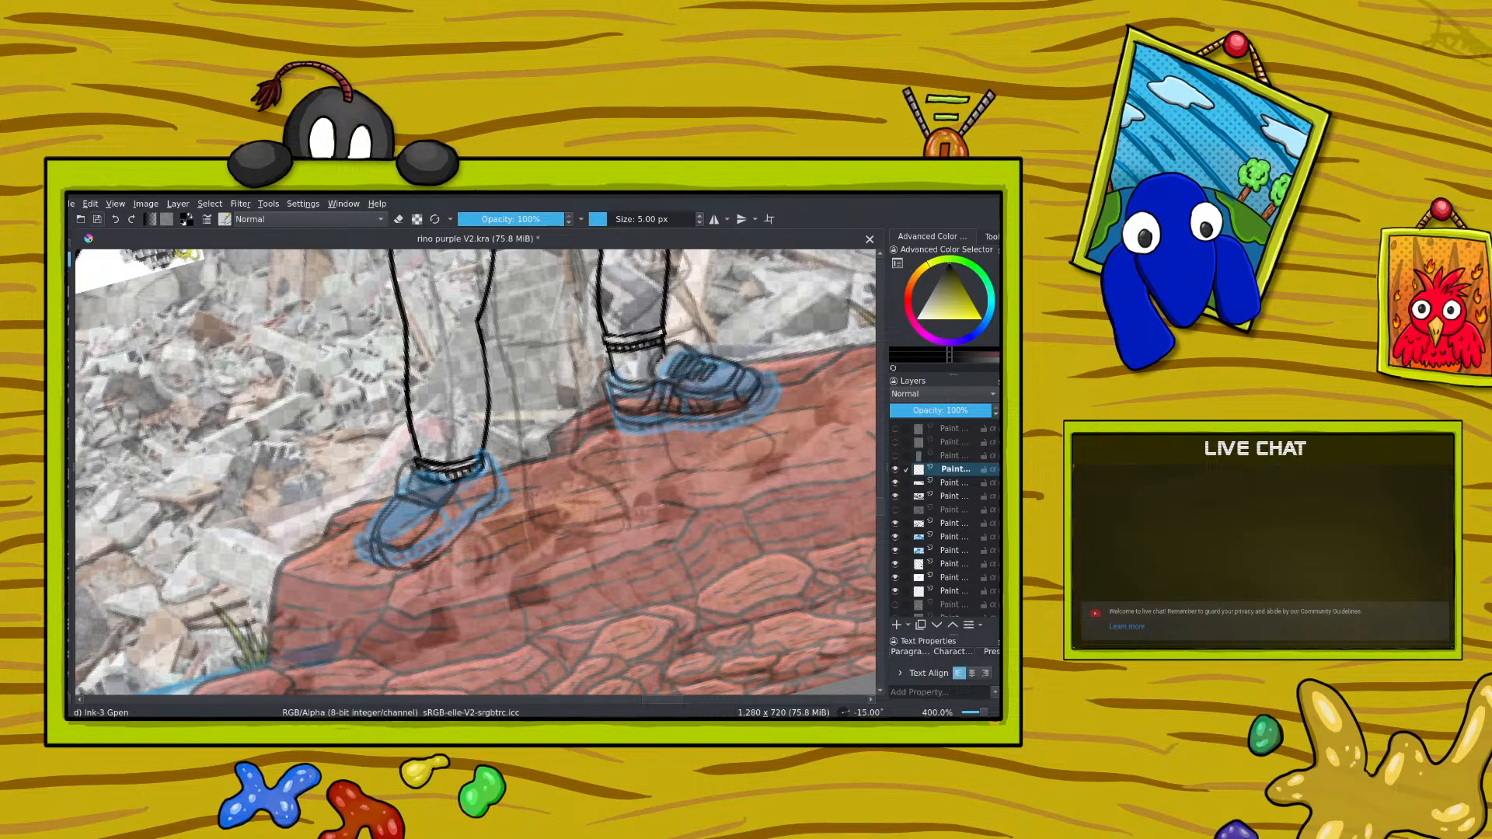
{"action": "key", "text": "ctrl+s"}
Step: Ink clean black outlines over the faded left-hand shoe, covering its collar, upper, toe, sole and heel
{"action": "mouse_move", "coordinate": [451, 473]}
{"action": "left_mouse_down"}
{"action": "mouse_move", "coordinate": [424, 457]}
{"action": "mouse_move", "coordinate": [393, 492]}
{"action": "mouse_move", "coordinate": [430, 506]}
{"action": "mouse_move", "coordinate": [457, 479]}
{"action": "left_mouse_up"}
{"action": "mouse_move", "coordinate": [397, 497]}
{"action": "left_mouse_down"}
{"action": "mouse_move", "coordinate": [378, 534]}
{"action": "mouse_move", "coordinate": [418, 535]}
{"action": "mouse_move", "coordinate": [380, 529]}
{"action": "left_mouse_up"}
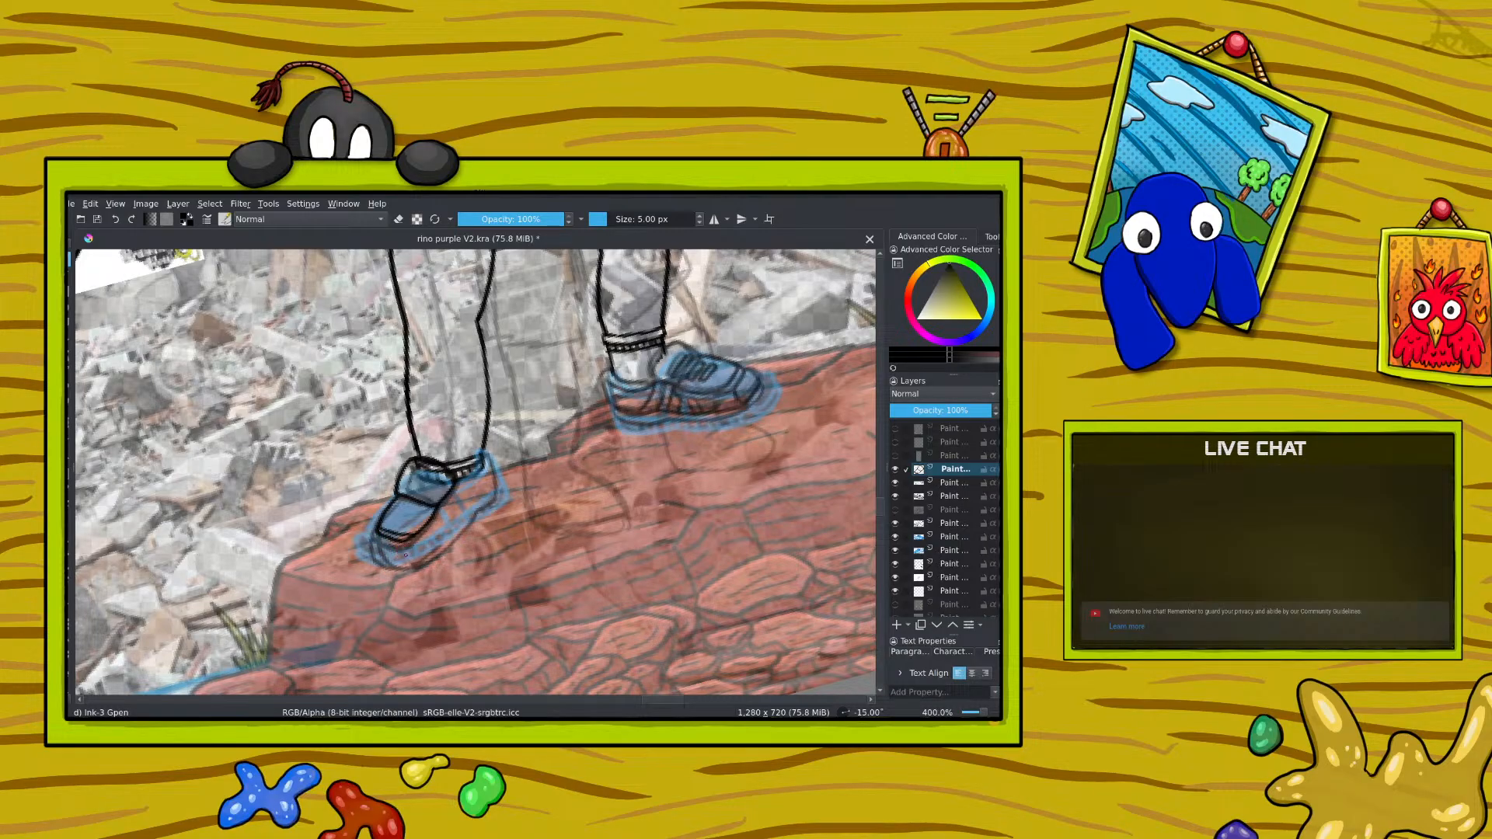
{"action": "left_click_drag", "start_coordinate": [391, 542], "coordinate": [379, 535]}
{"action": "left_click_drag", "start_coordinate": [373, 540], "coordinate": [405, 572]}
{"action": "mouse_move", "coordinate": [437, 550]}
{"action": "left_mouse_down"}
{"action": "mouse_move", "coordinate": [498, 490]}
{"action": "mouse_move", "coordinate": [437, 557]}
{"action": "mouse_move", "coordinate": [388, 579]}
{"action": "left_mouse_up"}
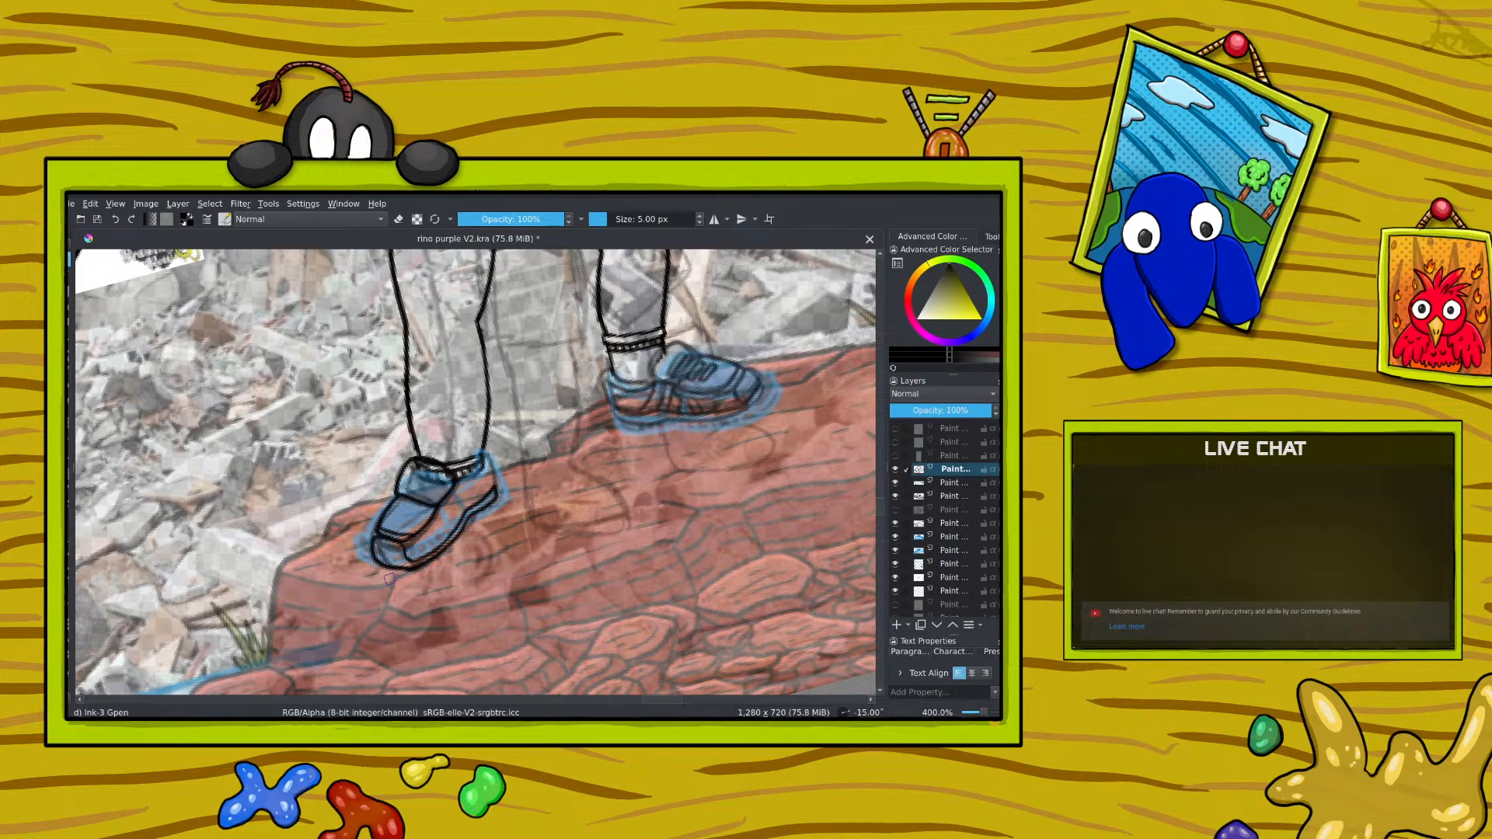
{"action": "left_click_drag", "start_coordinate": [497, 485], "coordinate": [491, 459]}
Step: Try to erase the line across the left-hand ankle on the new shoe layer and undo the erasure
{"action": "mouse_move", "coordinate": [912, 605]}
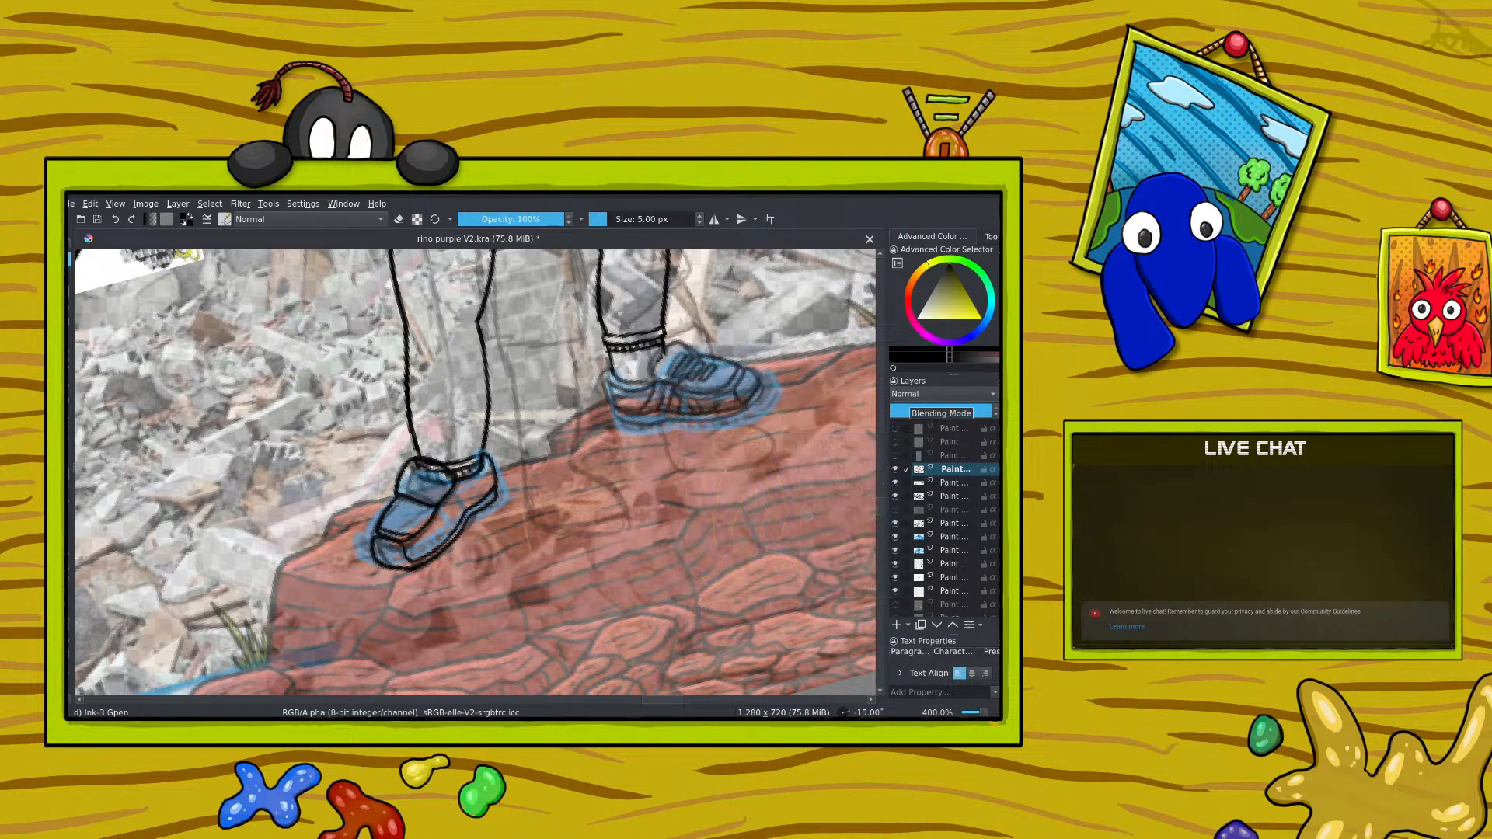
{"action": "scroll", "coordinate": [892, 558], "scroll_direction": "down", "scroll_amount": 1}
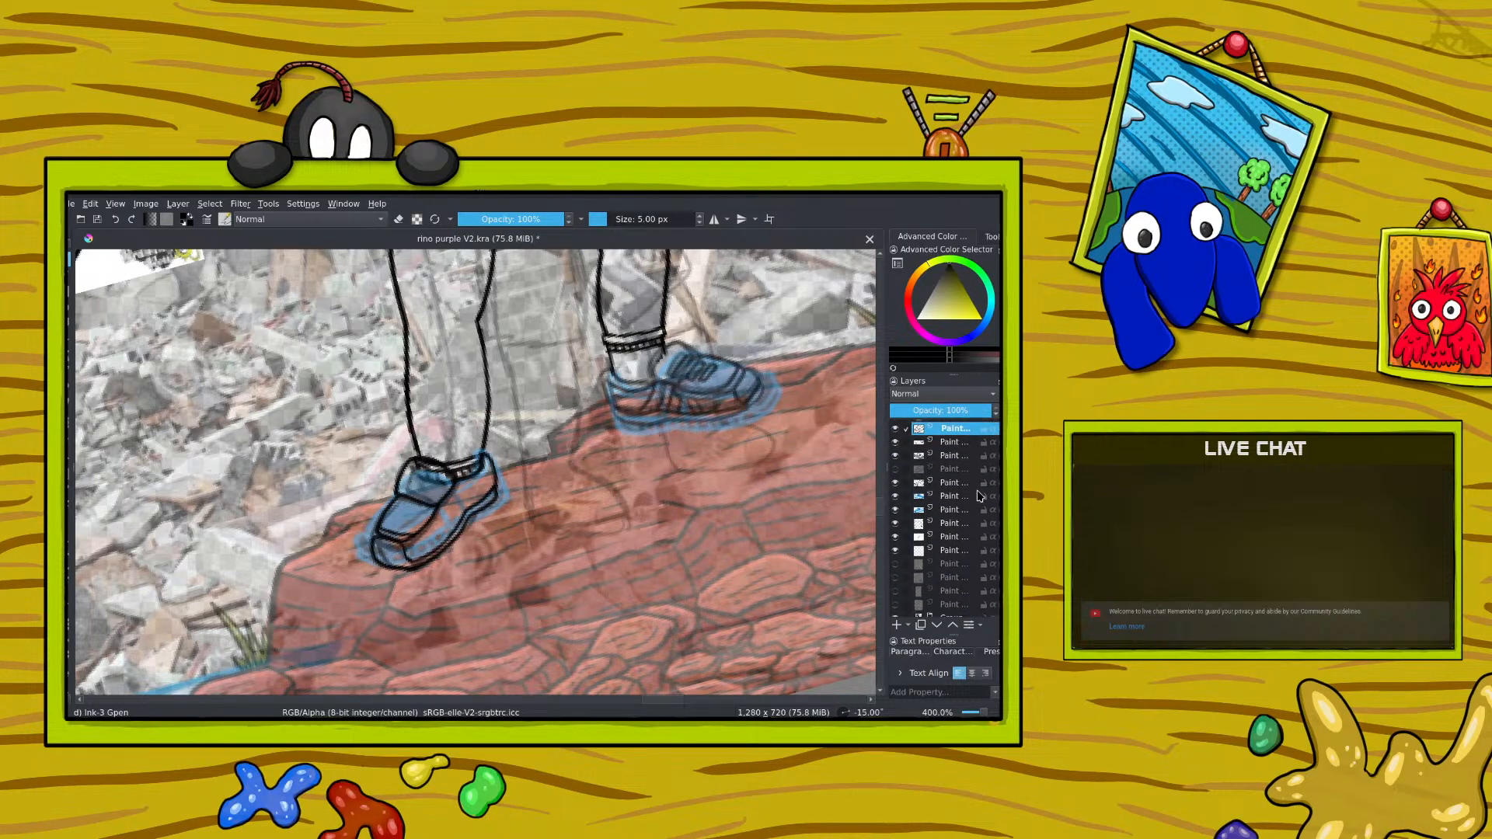
{"action": "left_click", "coordinate": [897, 526]}
{"action": "left_click", "coordinate": [896, 526]}
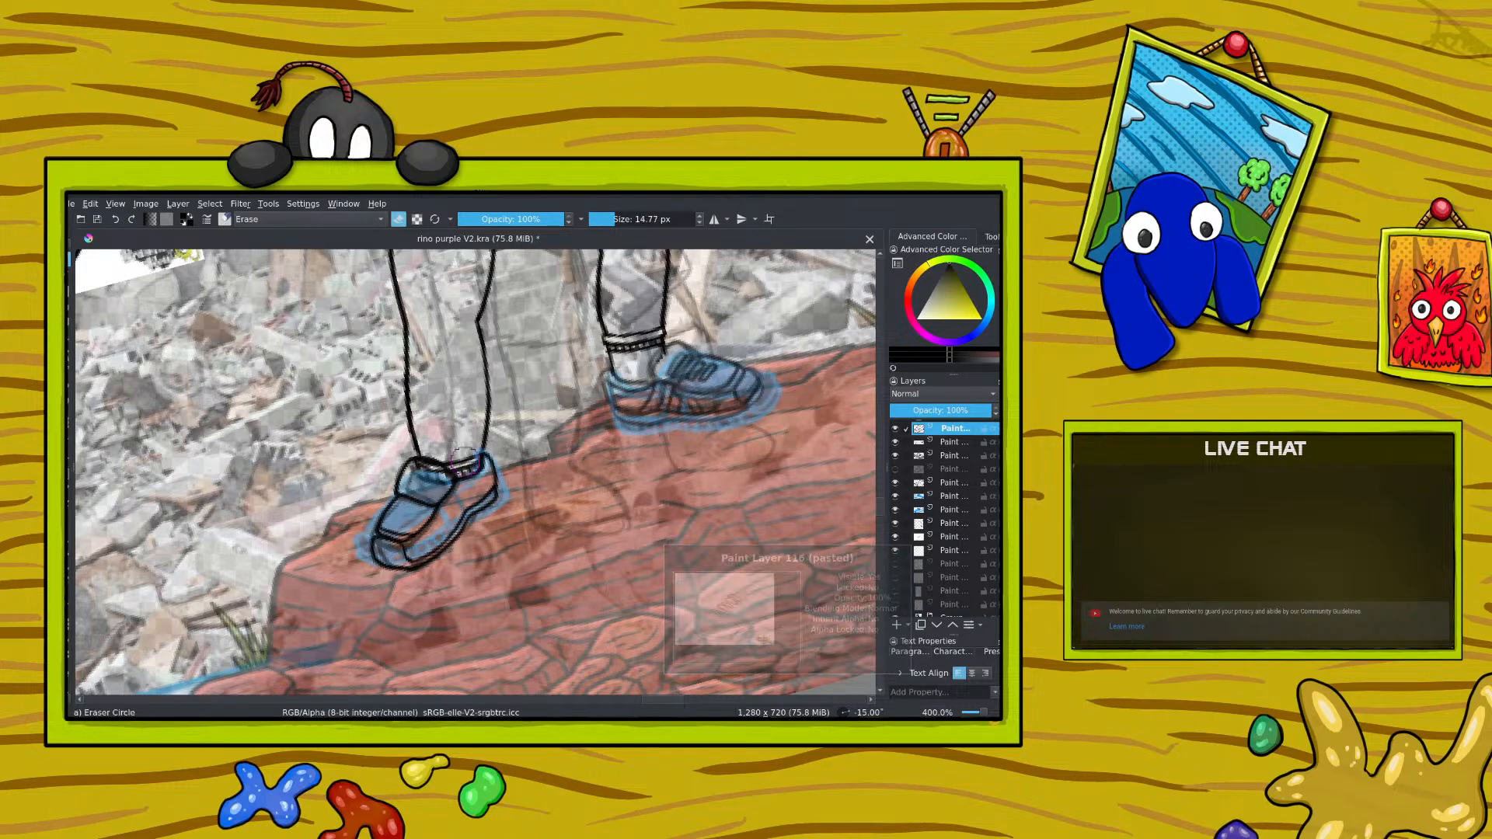
{"action": "key", "text": "e"}
{"action": "mouse_move", "coordinate": [457, 480]}
{"action": "left_mouse_down"}
{"action": "mouse_move", "coordinate": [423, 465]}
{"action": "mouse_move", "coordinate": [420, 480]}
{"action": "mouse_move", "coordinate": [435, 451]}
{"action": "mouse_move", "coordinate": [459, 474]}
{"action": "left_mouse_up"}
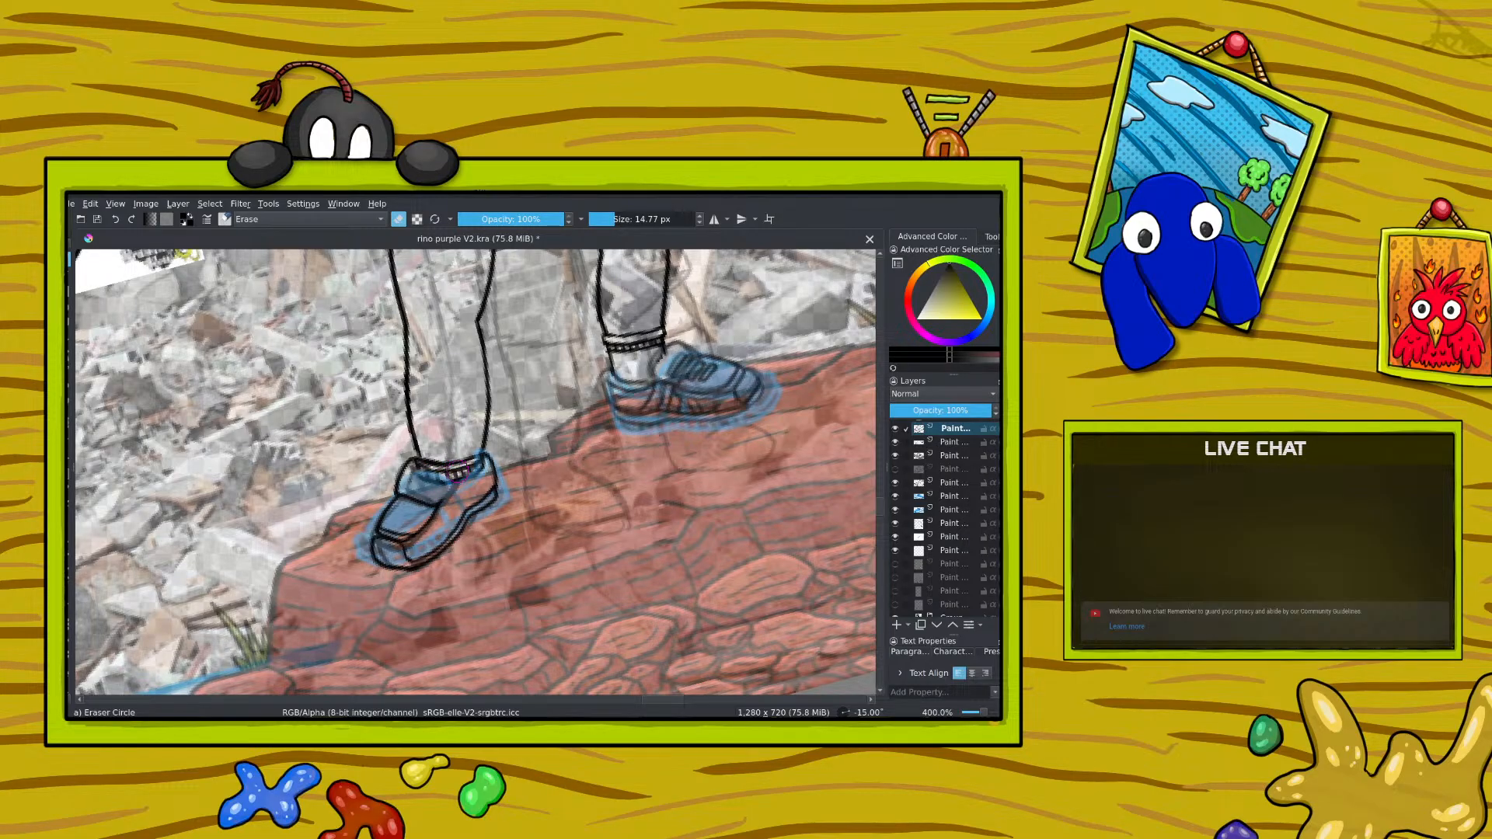
{"action": "left_click", "coordinate": [116, 221]}
Step: Identify the leg line-art layer by toggling its visibility and erase the sock cuff on the left-hand ankle from it
{"action": "left_click", "coordinate": [947, 525]}
{"action": "left_click", "coordinate": [895, 524]}
{"action": "left_click", "coordinate": [896, 524]}
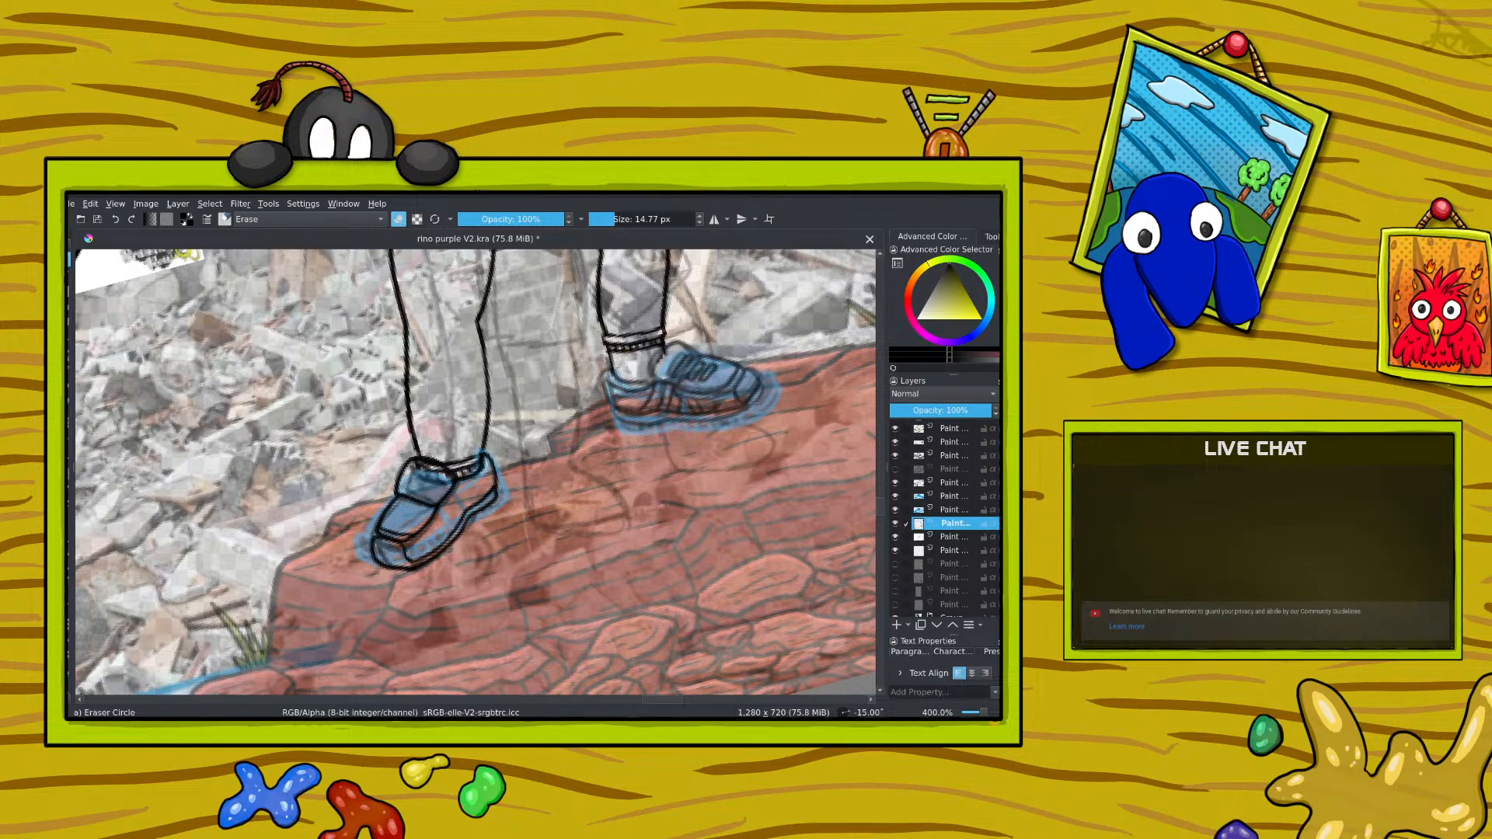
{"action": "left_click_drag", "start_coordinate": [474, 464], "coordinate": [425, 479]}
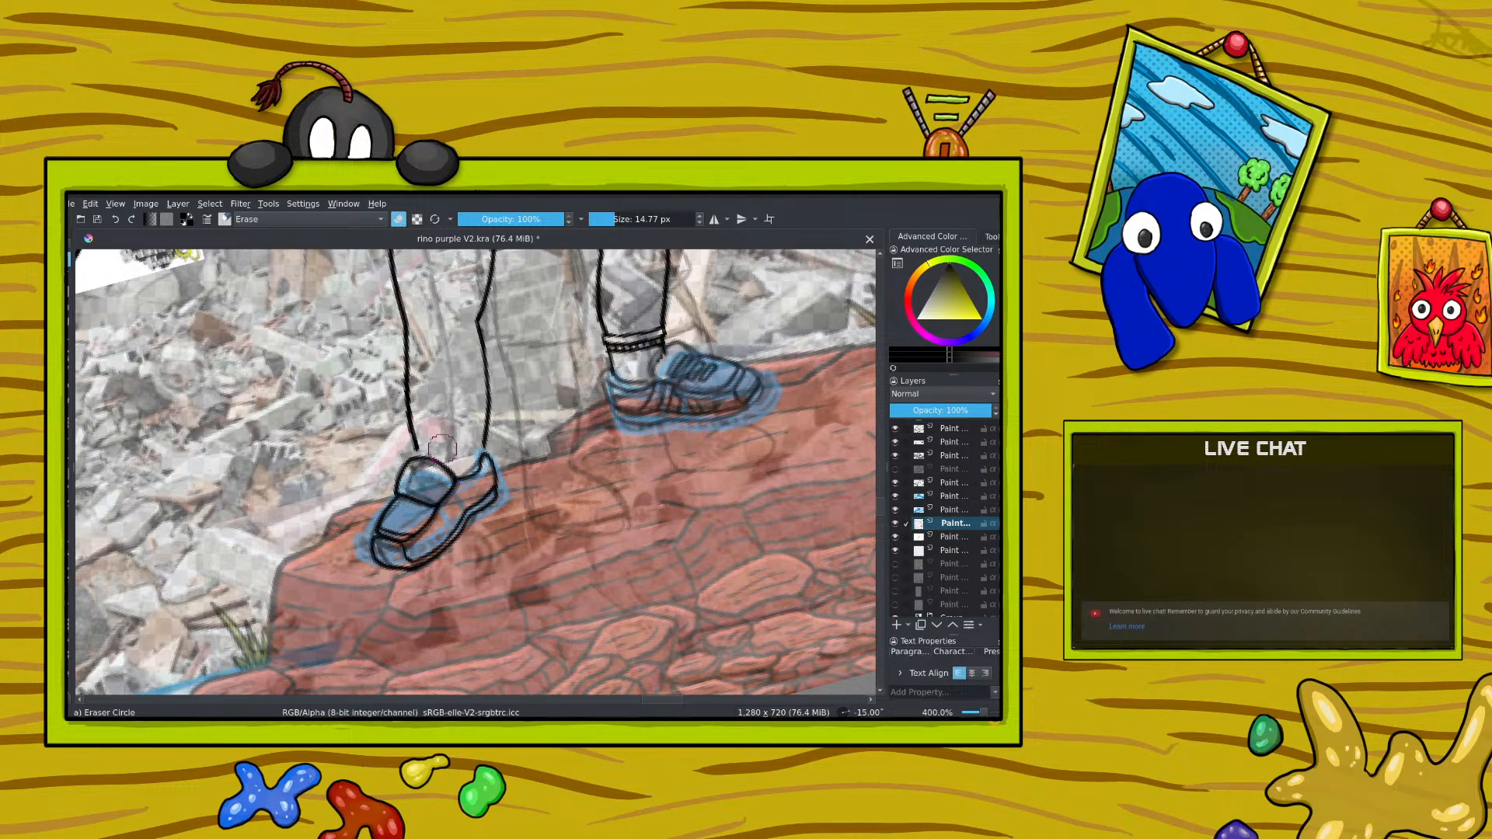
Step: Try to redraw the lower outlines of the left-hand leg closer to the shoe, erasing the old lines beside them
{"action": "key", "text": "/"}
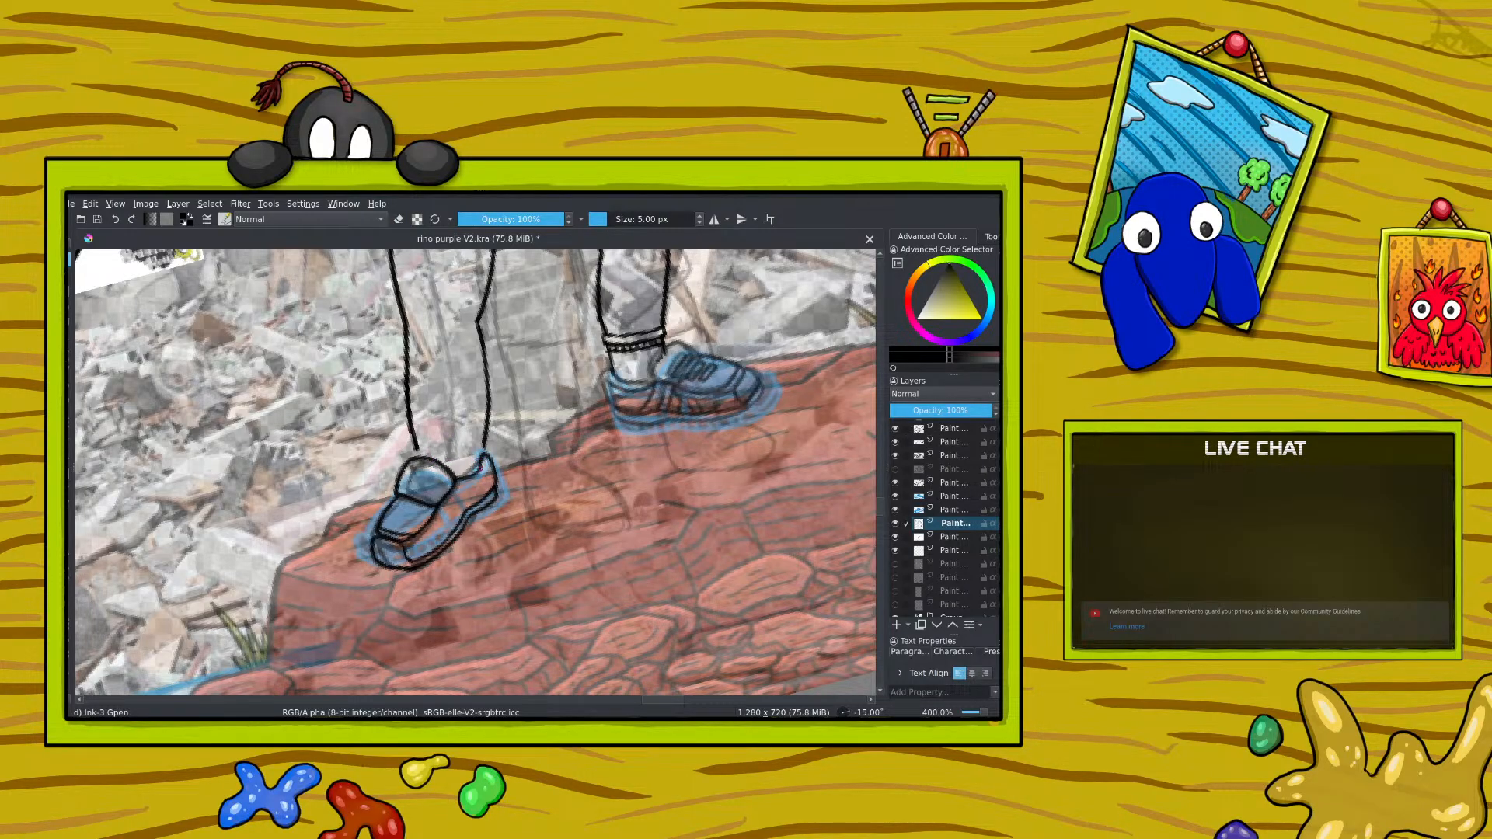
{"action": "mouse_move", "coordinate": [479, 465]}
{"action": "left_mouse_down"}
{"action": "mouse_move", "coordinate": [472, 426]}
{"action": "mouse_move", "coordinate": [419, 420]}
{"action": "mouse_move", "coordinate": [420, 459]}
{"action": "left_mouse_up"}
{"action": "left_click_drag", "start_coordinate": [881, 500], "coordinate": [882, 488]}
{"action": "mouse_move", "coordinate": [984, 712]}
{"action": "left_mouse_down"}
{"action": "mouse_move", "coordinate": [971, 712]}
{"action": "mouse_move", "coordinate": [984, 713]}
{"action": "left_mouse_up"}
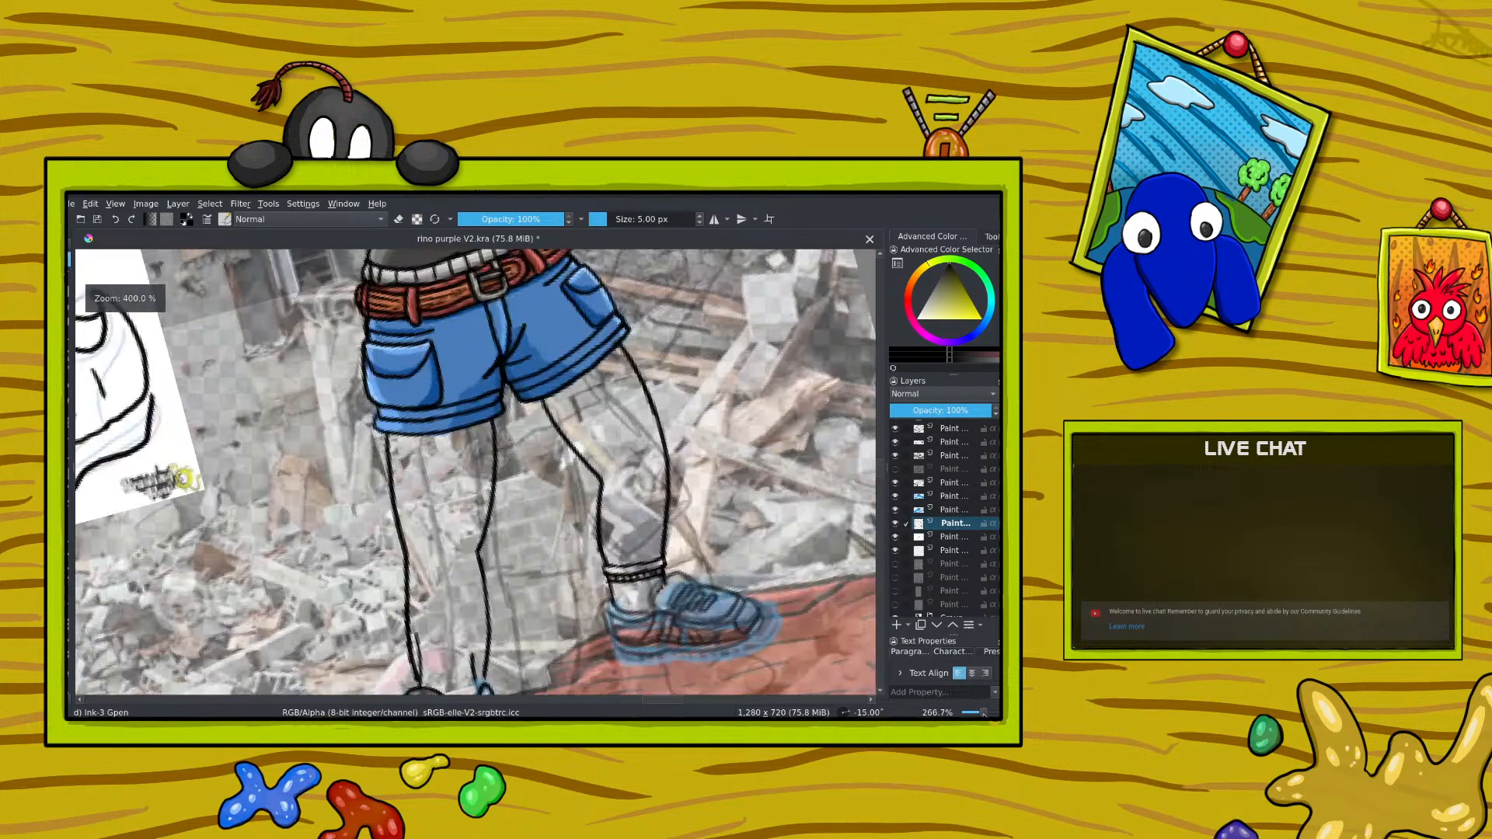
{"action": "left_click_drag", "start_coordinate": [881, 465], "coordinate": [882, 496]}
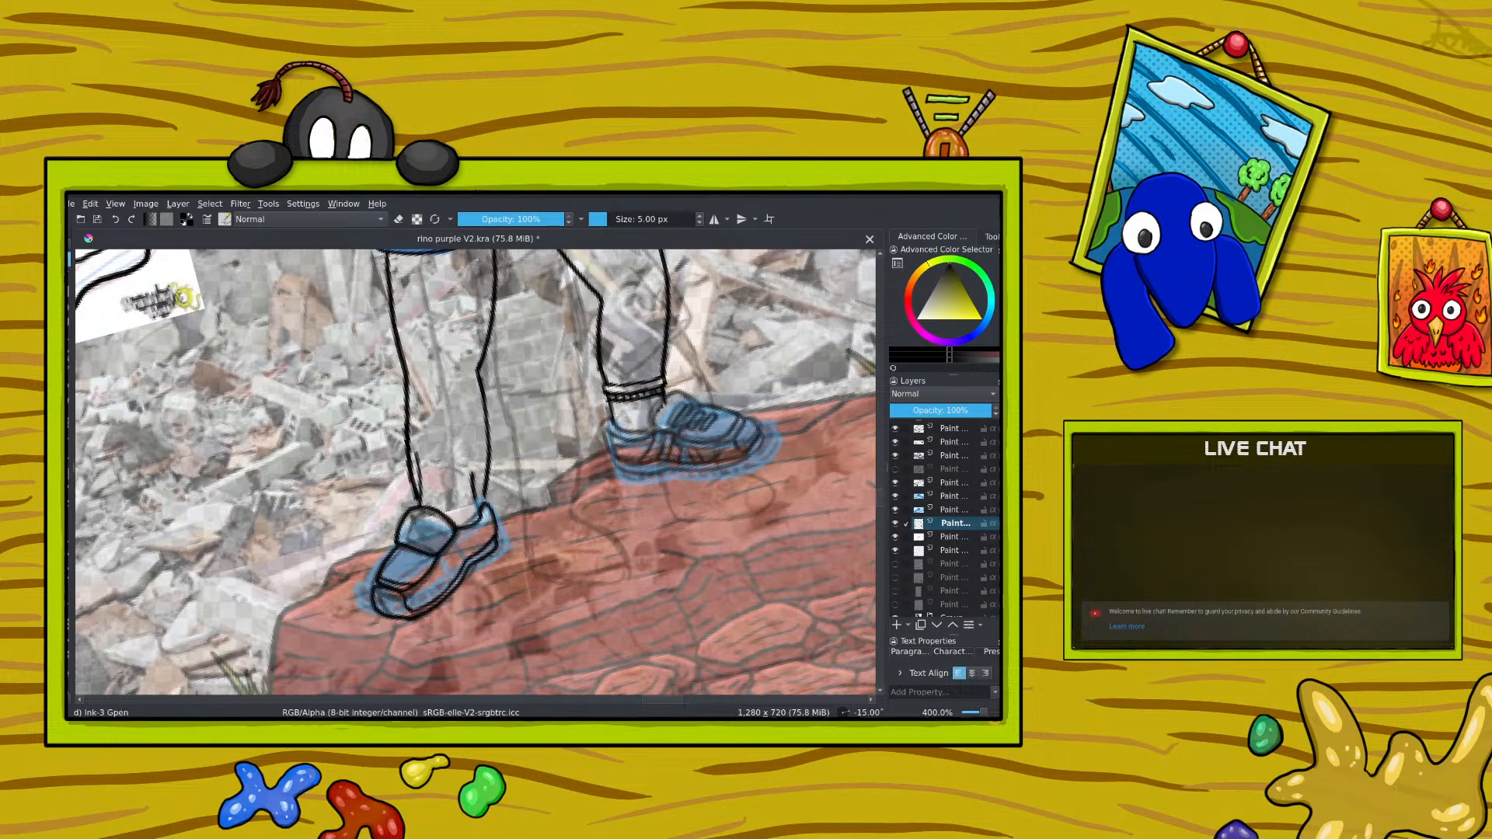
{"action": "left_click_drag", "start_coordinate": [409, 389], "coordinate": [425, 504]}
{"action": "left_click_drag", "start_coordinate": [476, 377], "coordinate": [487, 518]}
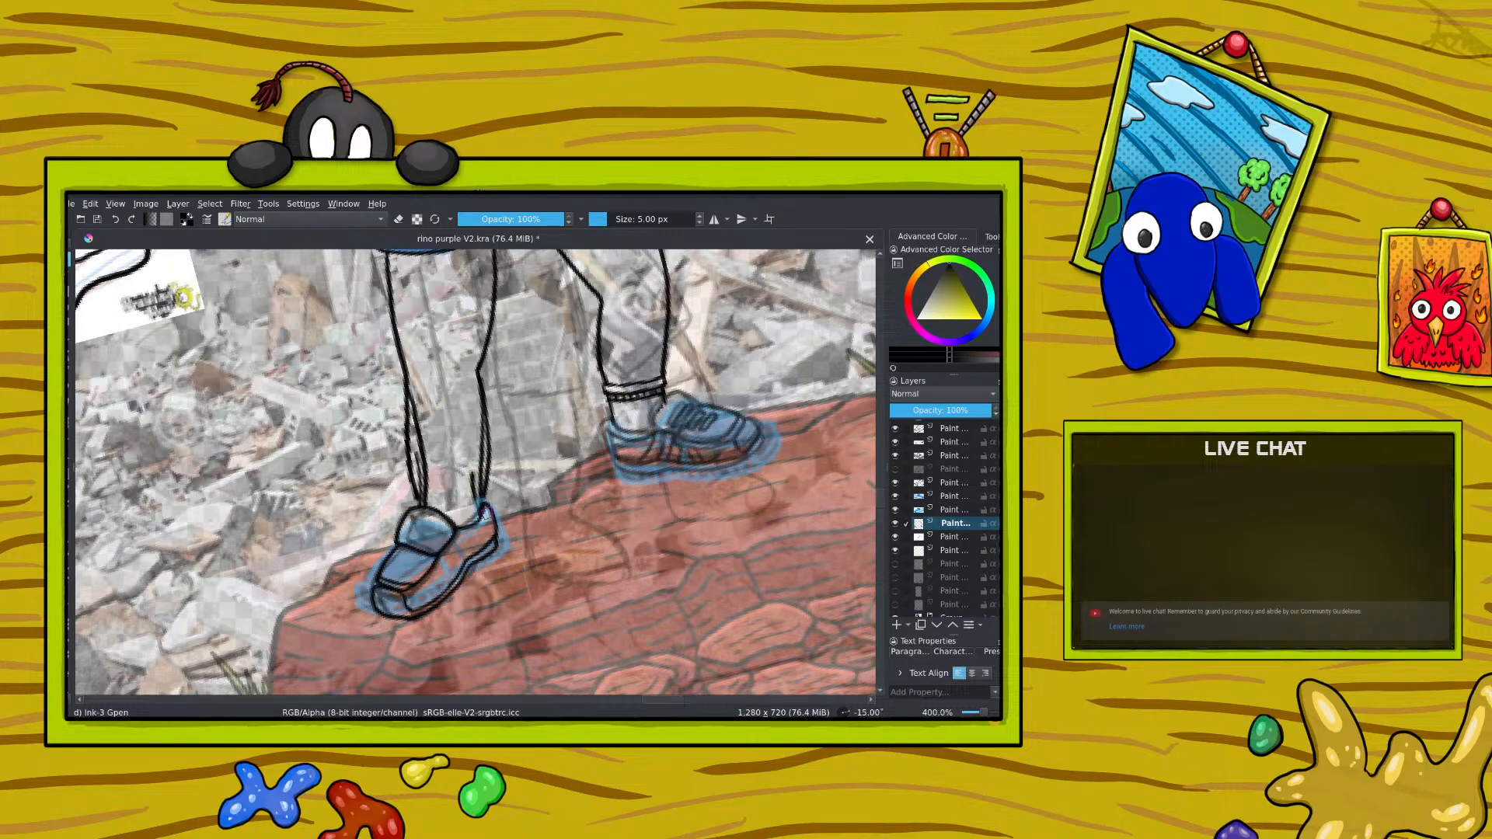
{"action": "key", "text": "e"}
{"action": "left_click_drag", "start_coordinate": [393, 421], "coordinate": [420, 506]}
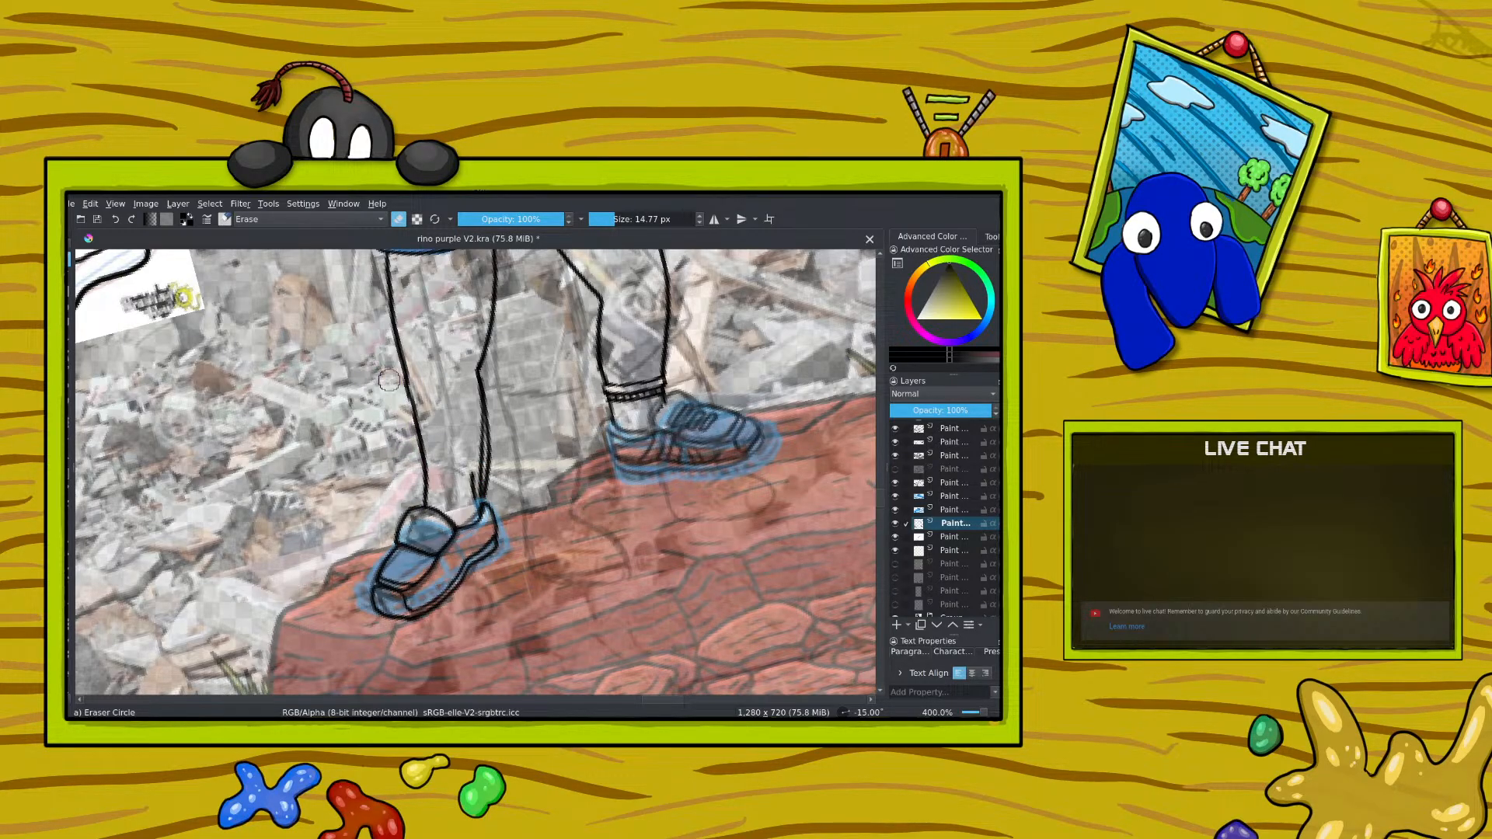
{"action": "left_click_drag", "start_coordinate": [490, 422], "coordinate": [480, 509]}
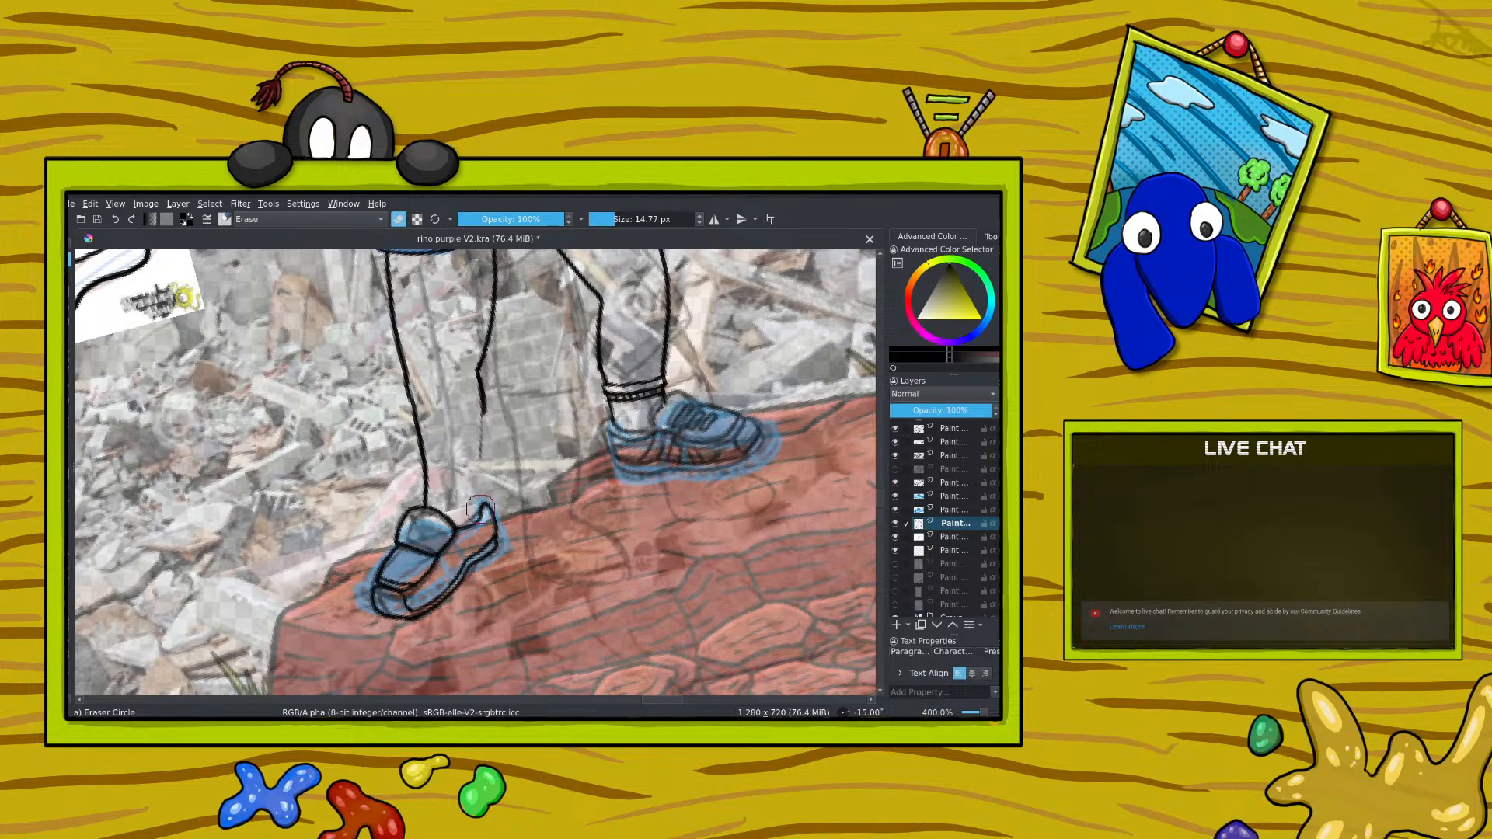
{"action": "key", "text": "e"}
{"action": "left_click_drag", "start_coordinate": [476, 372], "coordinate": [490, 521]}
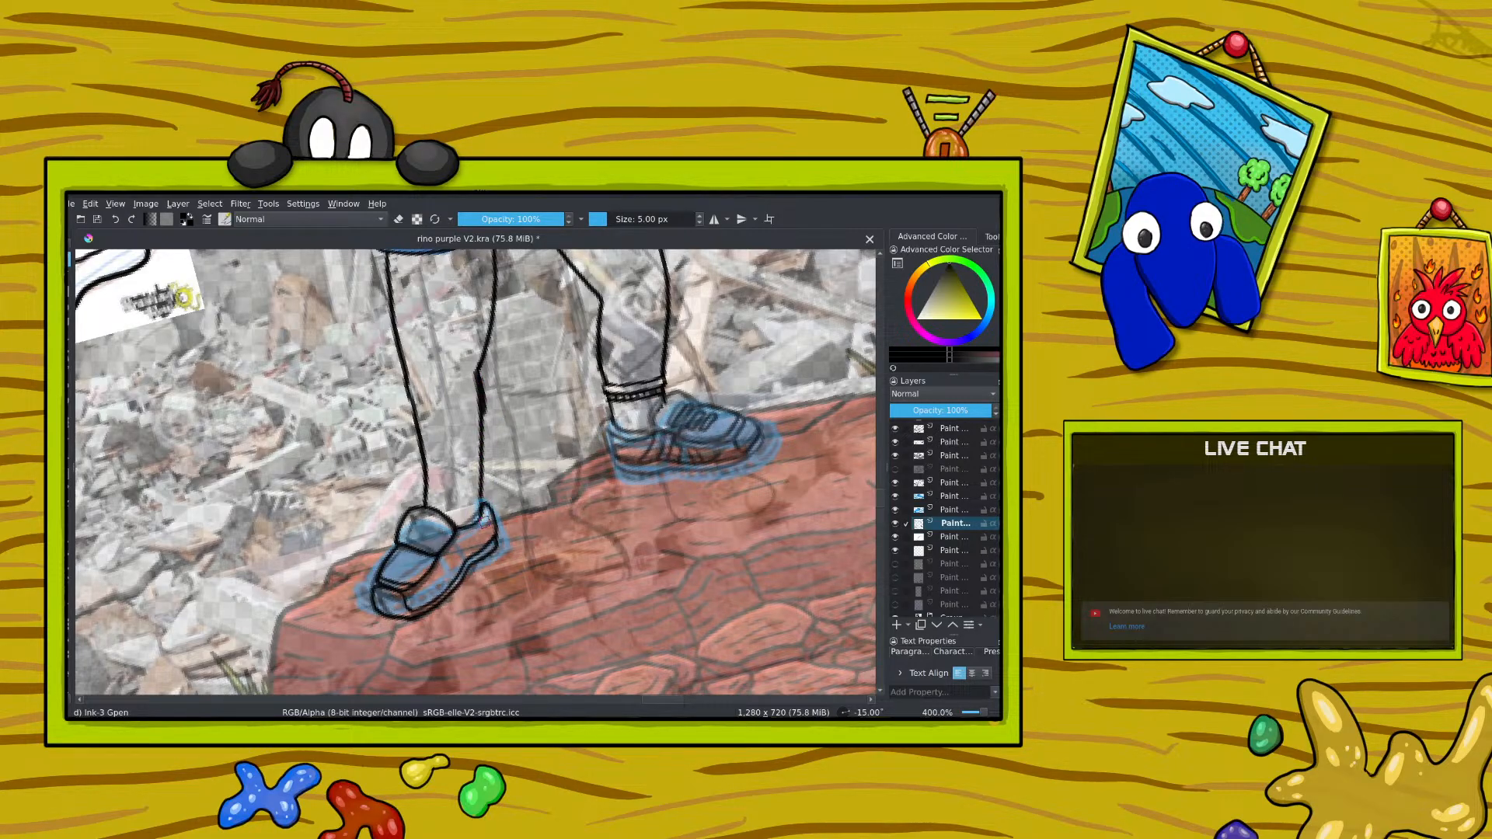
Step: Clean up the left-hand leg's outer calf line and ink a narrow sock cuff around its ankle
{"action": "left_click_drag", "start_coordinate": [881, 500], "coordinate": [881, 479]}
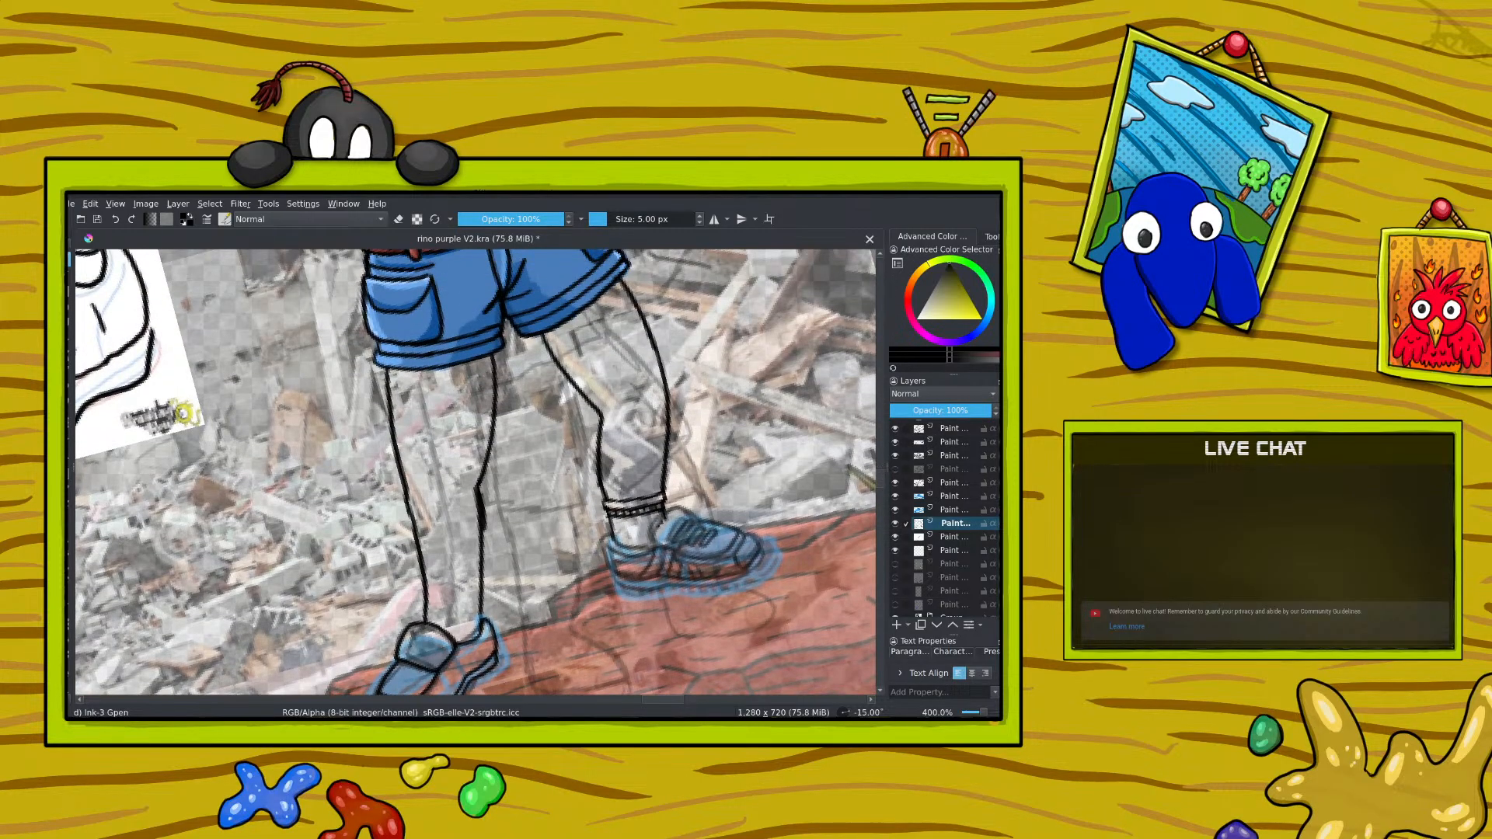
{"action": "key", "text": "slash"}
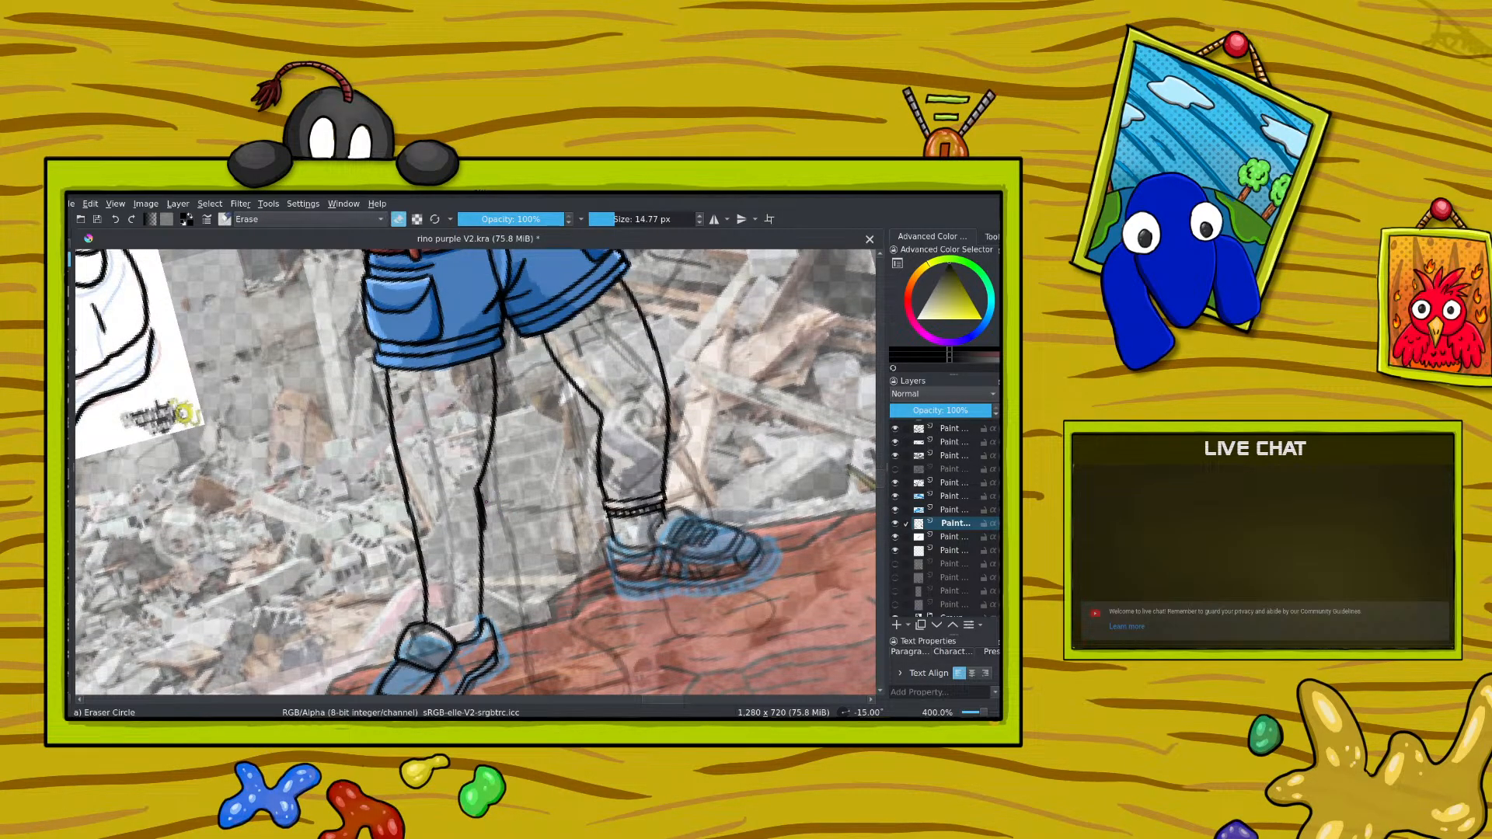
{"action": "left_click_drag", "start_coordinate": [500, 500], "coordinate": [500, 527]}
{"action": "key", "text": "slash"}
{"action": "mouse_move", "coordinate": [479, 583]}
{"action": "left_mouse_down"}
{"action": "mouse_move", "coordinate": [418, 589]}
{"action": "mouse_move", "coordinate": [429, 602]}
{"action": "mouse_move", "coordinate": [486, 587]}
{"action": "left_mouse_up"}
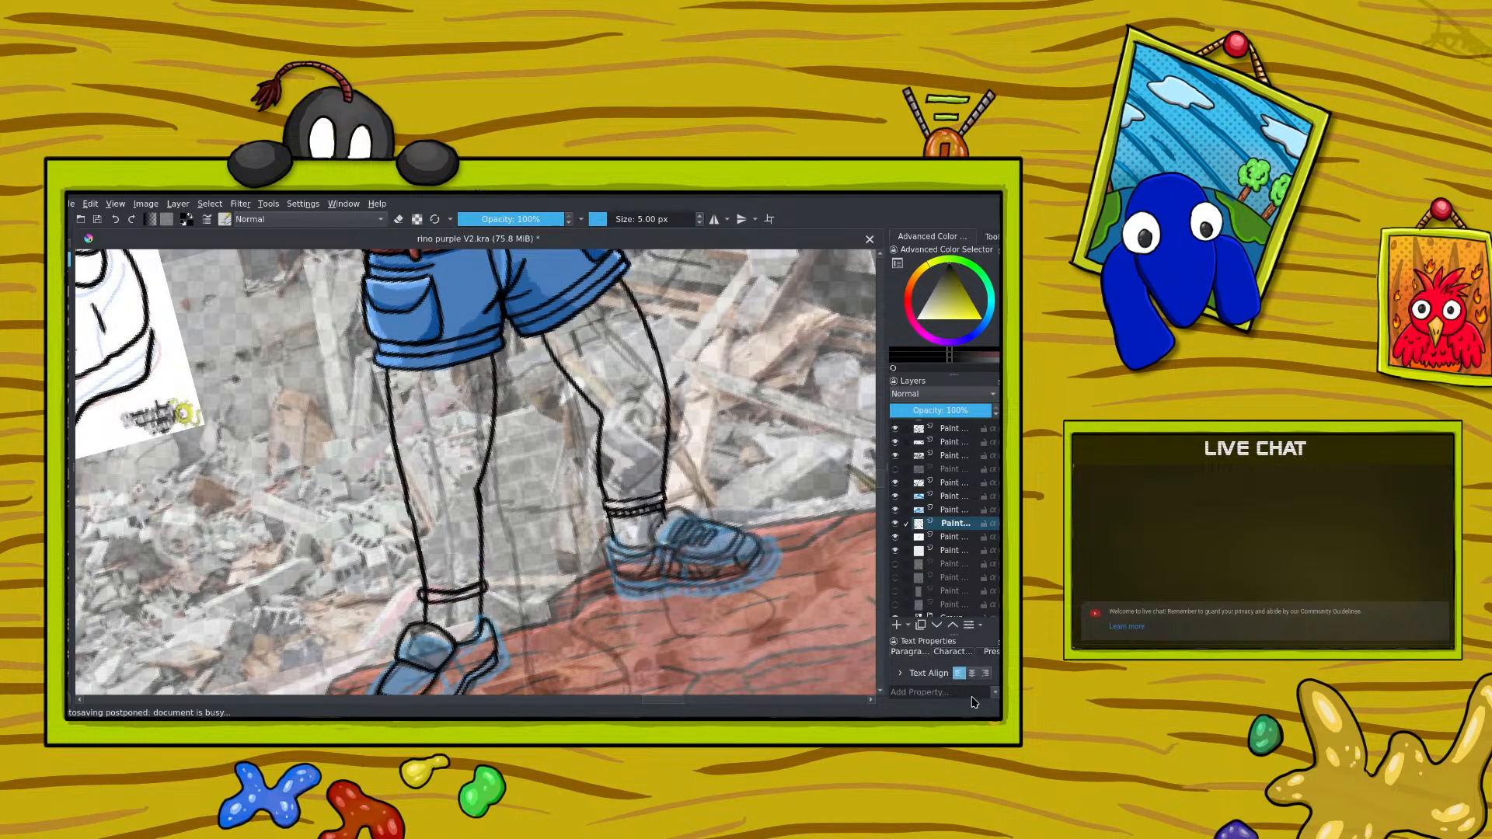
{"action": "scroll", "coordinate": [985, 712], "scroll_direction": "down", "scroll_amount": 5}
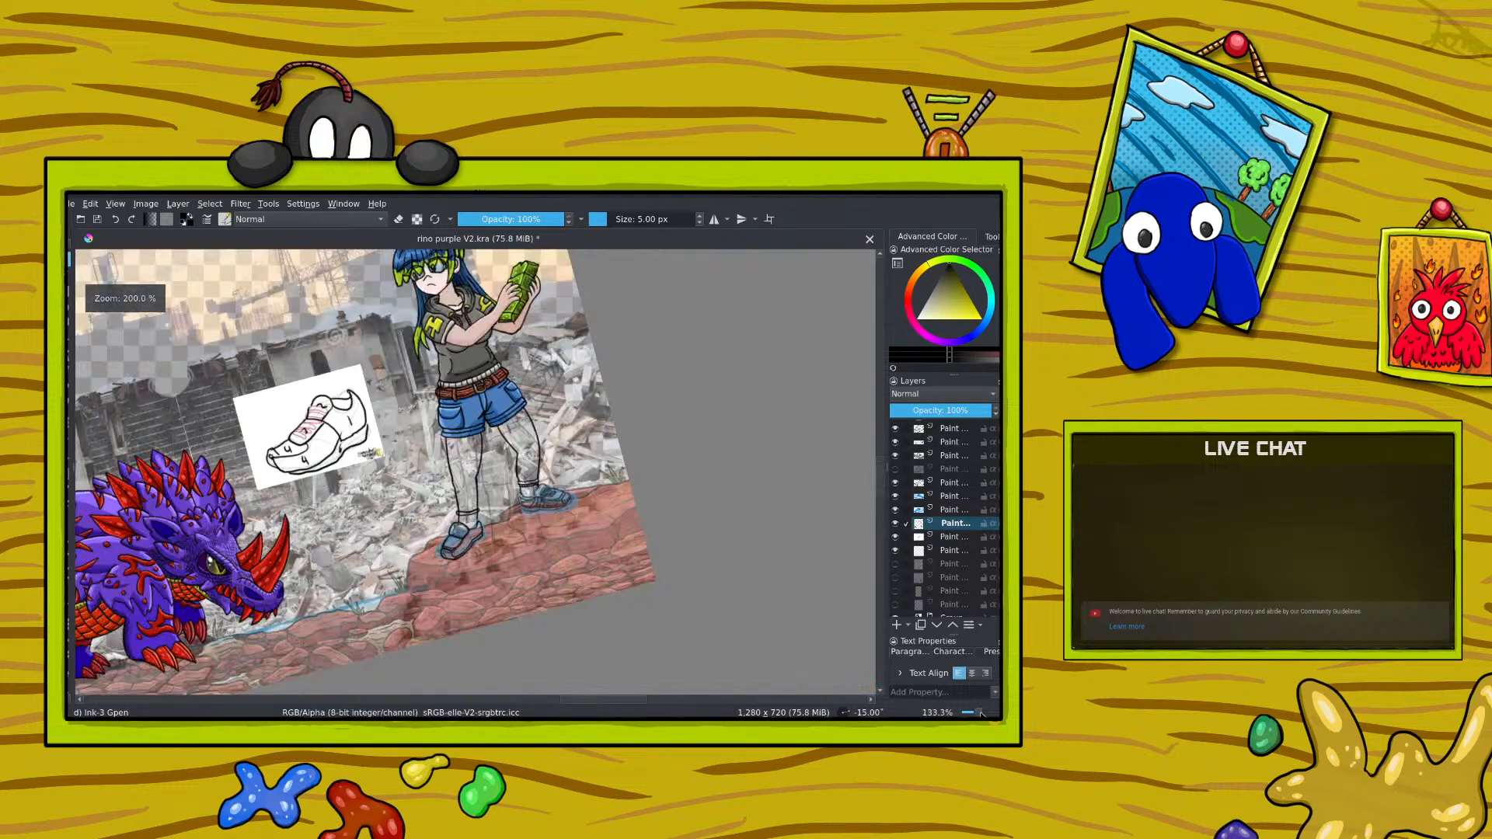
{"action": "scroll", "coordinate": [982, 712], "scroll_direction": "up", "scroll_amount": 3}
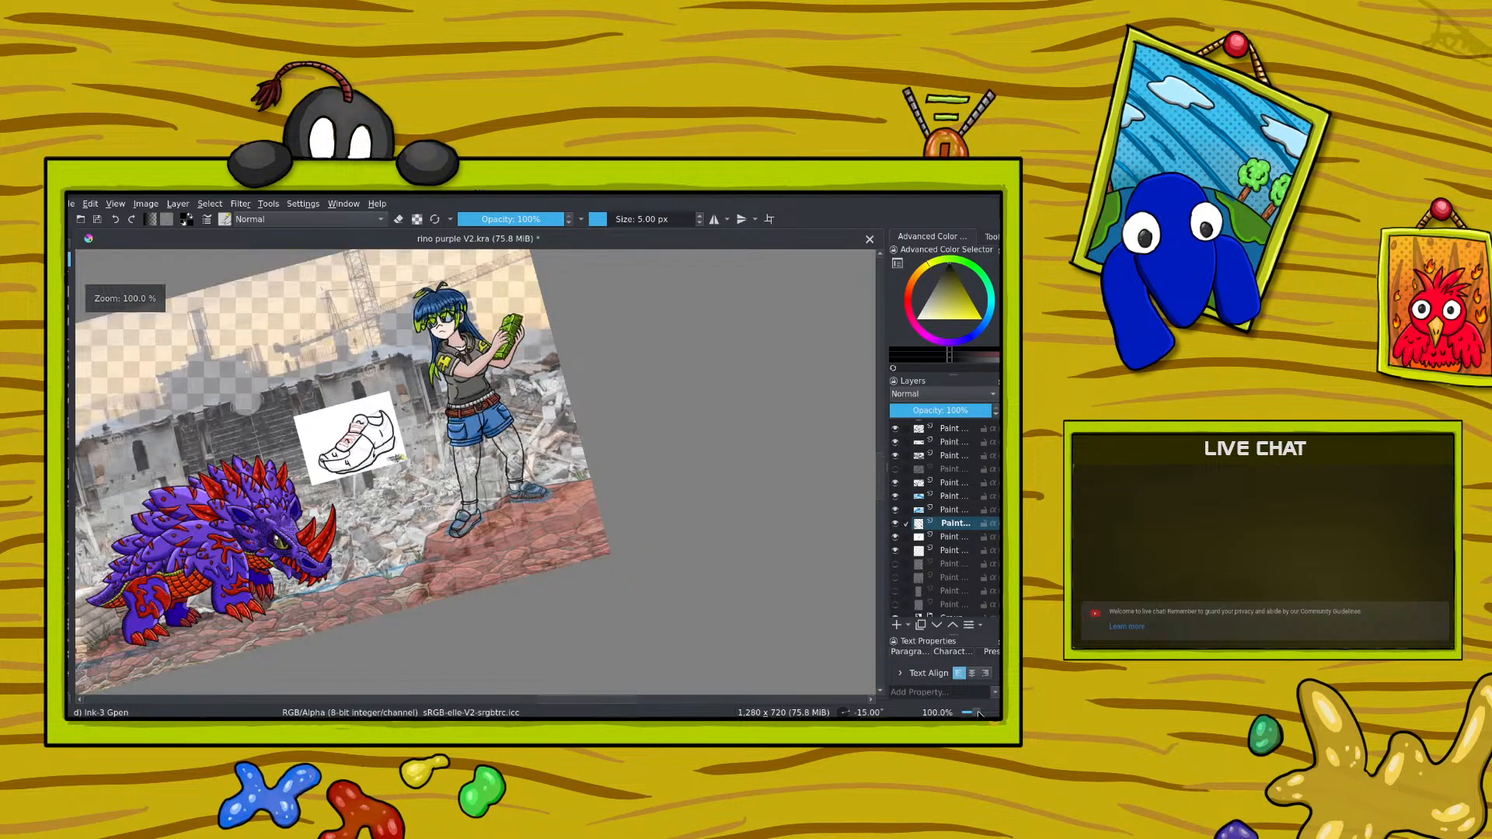
{"action": "left_click_drag", "start_coordinate": [984, 711], "coordinate": [984, 711]}
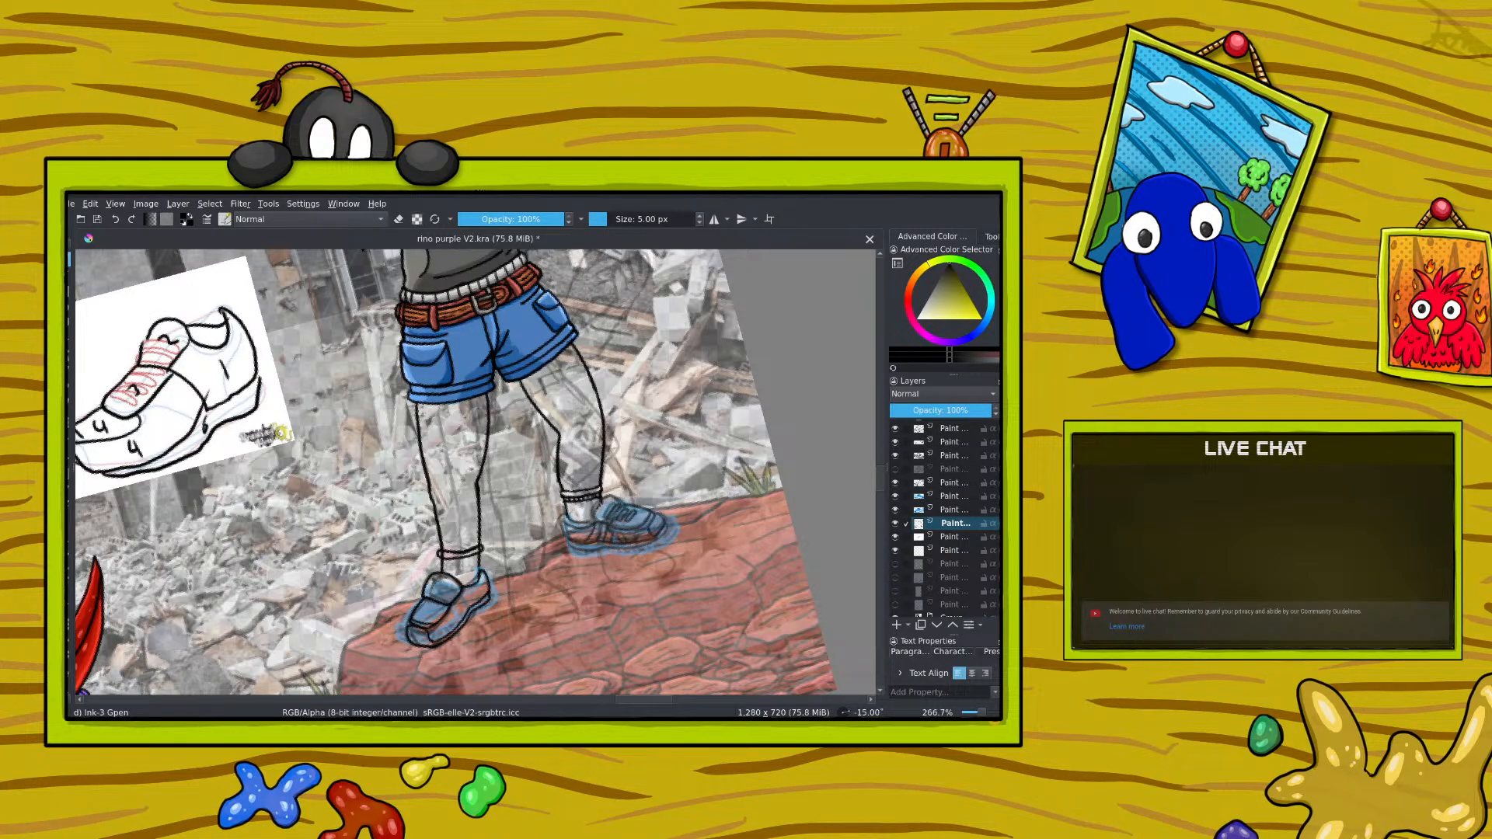
Step: Undo the sock cuff and all the redrawn and erased lines on the left-hand leg
{"action": "left_click", "coordinate": [115, 220]}
{"action": "left_click", "coordinate": [116, 221]}
{"action": "left_click", "coordinate": [116, 221]}
{"action": "left_click", "coordinate": [117, 221]}
{"action": "left_click", "coordinate": [117, 220]}
{"action": "left_click", "coordinate": [117, 222]}
{"action": "left_click", "coordinate": [117, 222]}
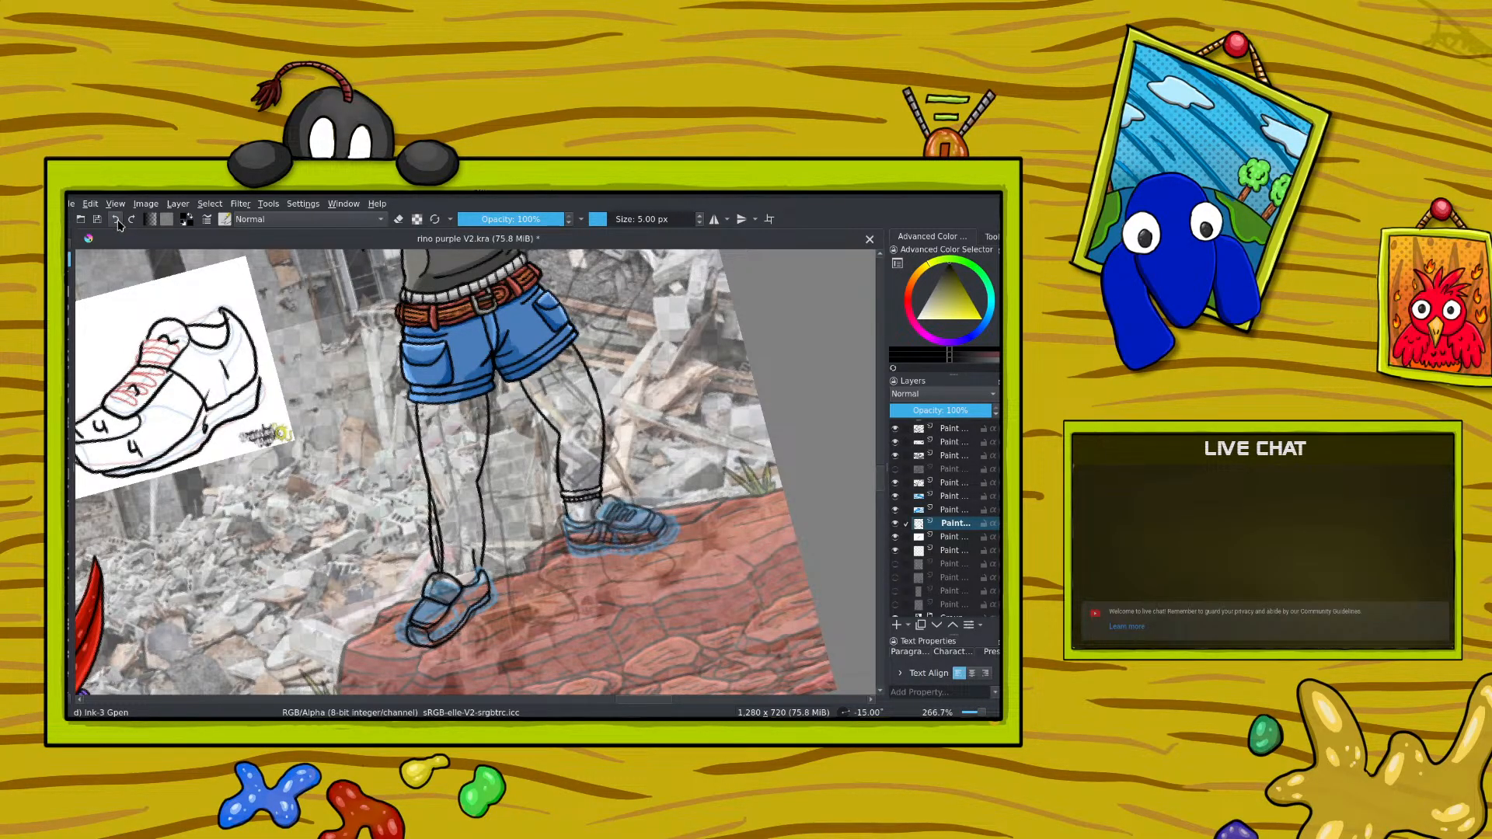
{"action": "left_click", "coordinate": [118, 223]}
{"action": "left_click", "coordinate": [118, 223]}
{"action": "left_click", "coordinate": [118, 223]}
Step: Select the inked left-hand shoe outline layer and move the shoe down, away from the end of the leg
{"action": "scroll", "coordinate": [886, 482], "scroll_direction": "down", "scroll_amount": 2}
{"action": "left_click", "coordinate": [942, 429]}
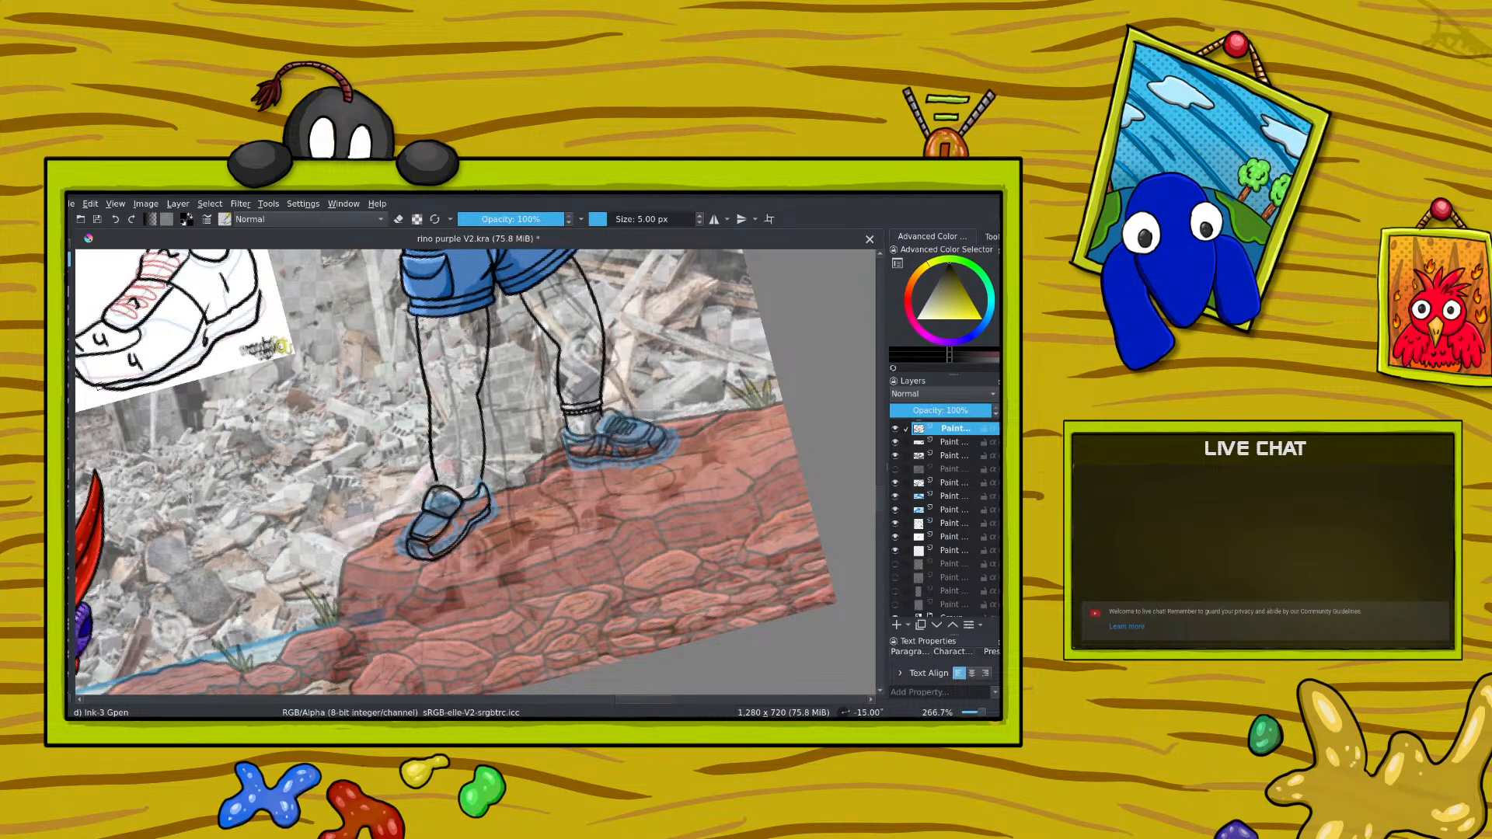
{"action": "left_click", "coordinate": [70, 440]}
{"action": "left_click_drag", "start_coordinate": [337, 501], "coordinate": [340, 525]}
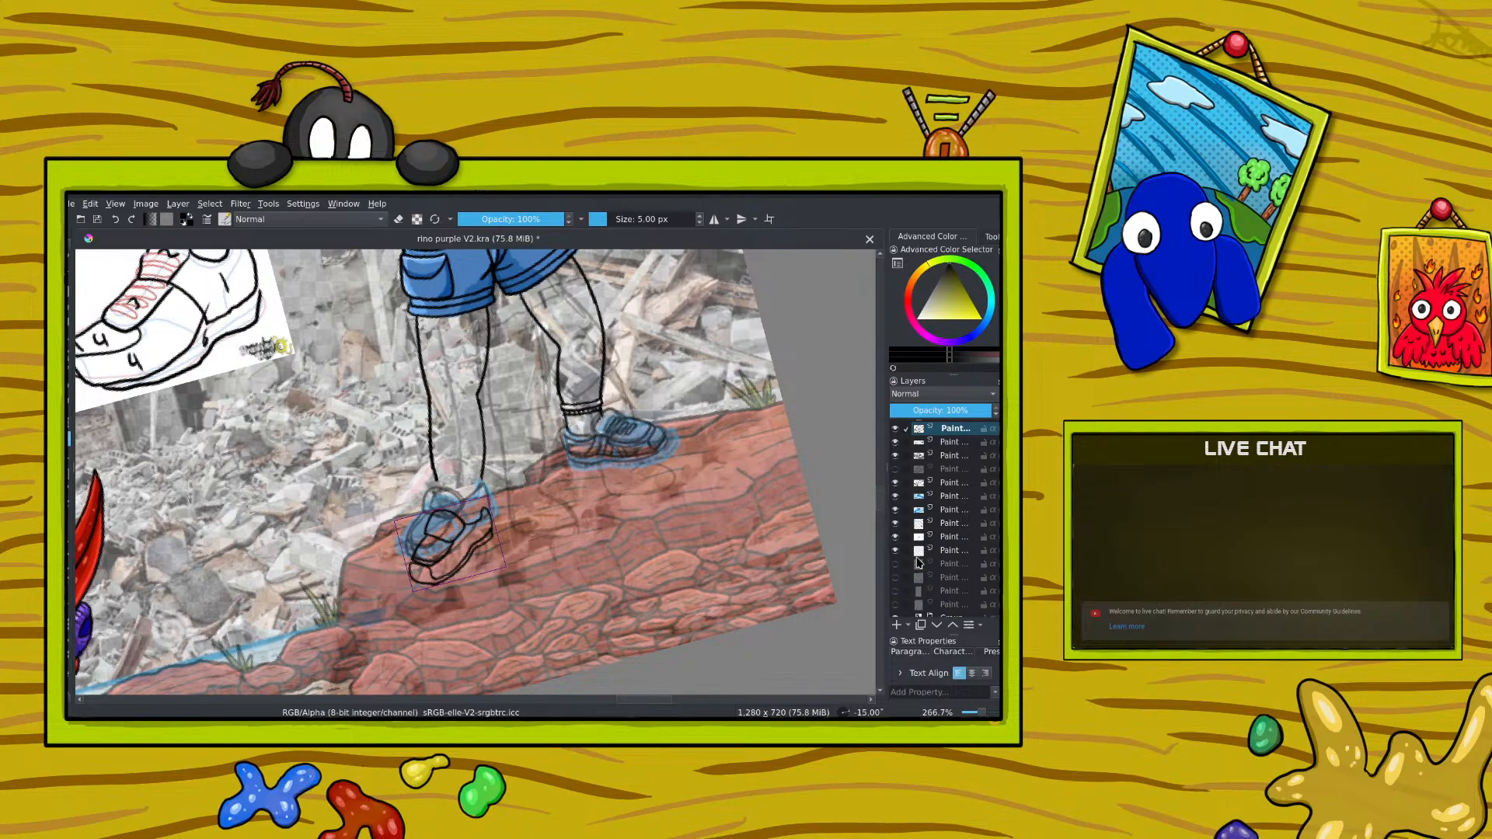
Step: Extend the left-hand ankle lines toward the lowered shoe on the leg line-art layer
{"action": "left_click", "coordinate": [945, 524]}
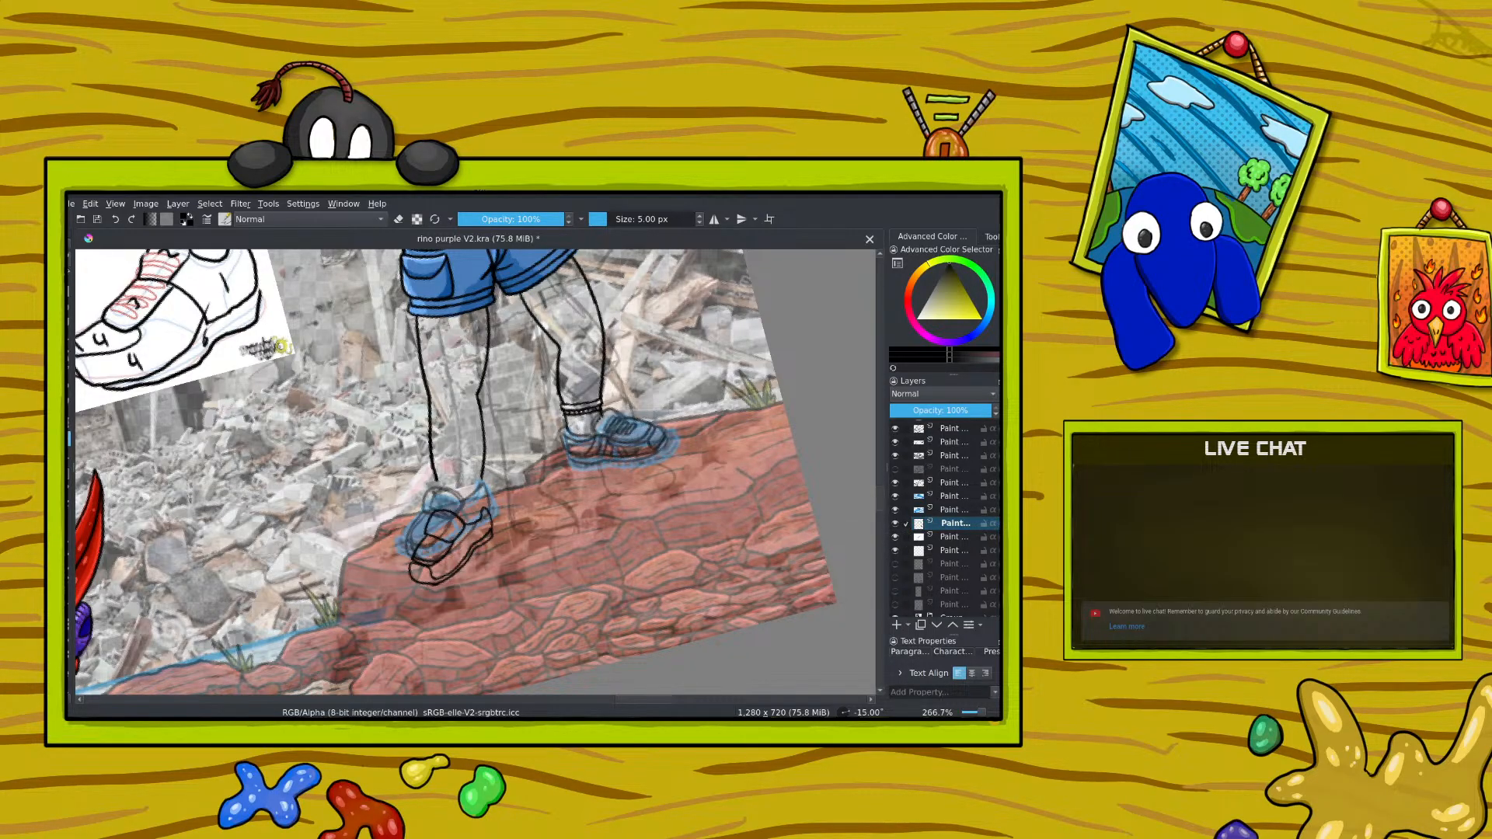
{"action": "key", "text": "b"}
{"action": "left_click_drag", "start_coordinate": [480, 490], "coordinate": [483, 510]}
Step: Reselect the shoe outline layer and move the left-hand shoe slightly further down
{"action": "left_click", "coordinate": [938, 425]}
{"action": "key", "text": "t"}
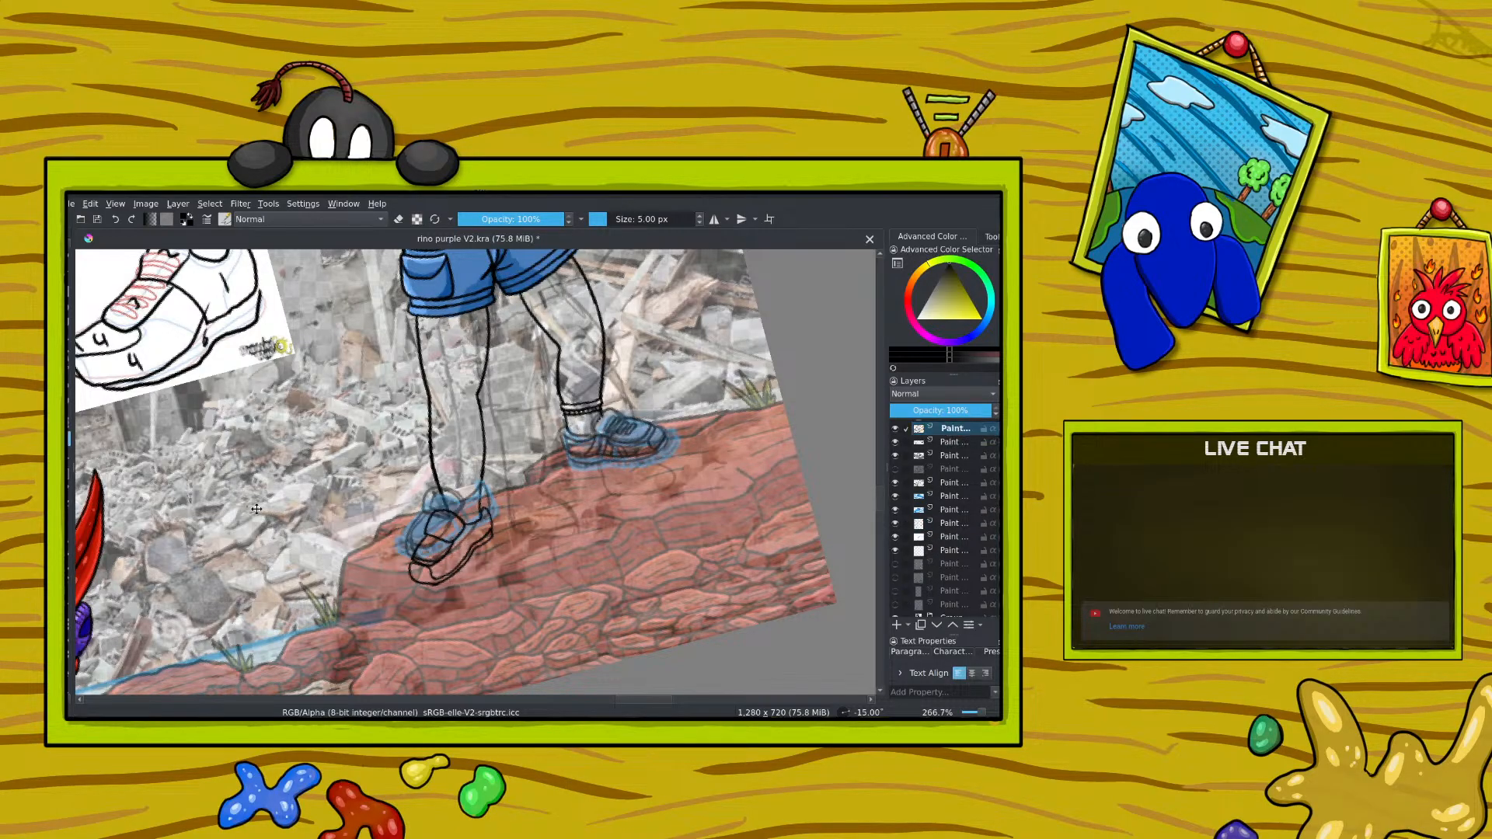
{"action": "left_click_drag", "start_coordinate": [311, 503], "coordinate": [311, 519]}
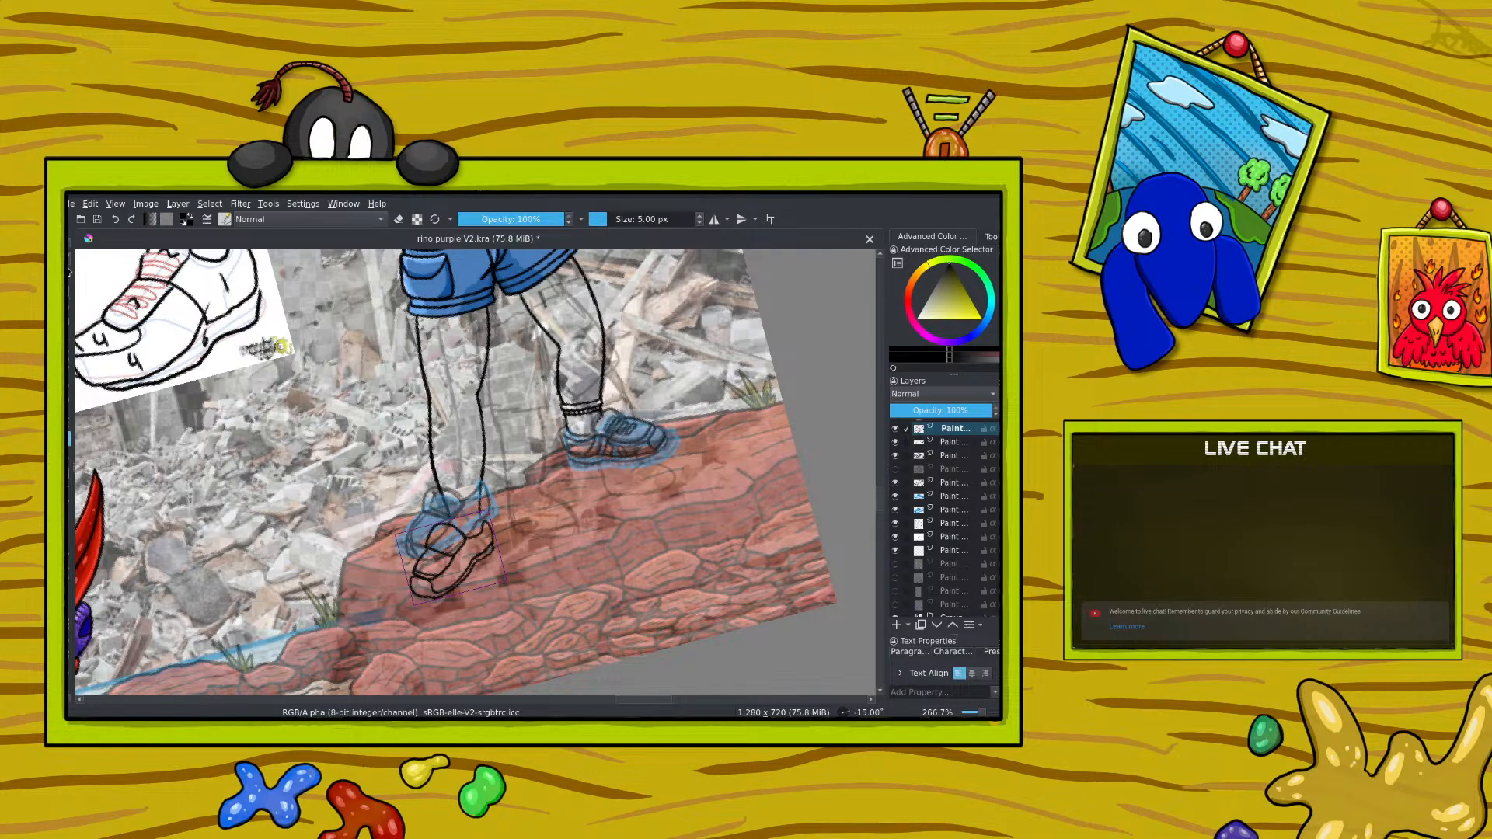
Step: Ink a sock cuff and sock lines between the left-hand ankle and the shoe on the leg line-art layer
{"action": "key", "text": "b"}
{"action": "left_click", "coordinate": [944, 525]}
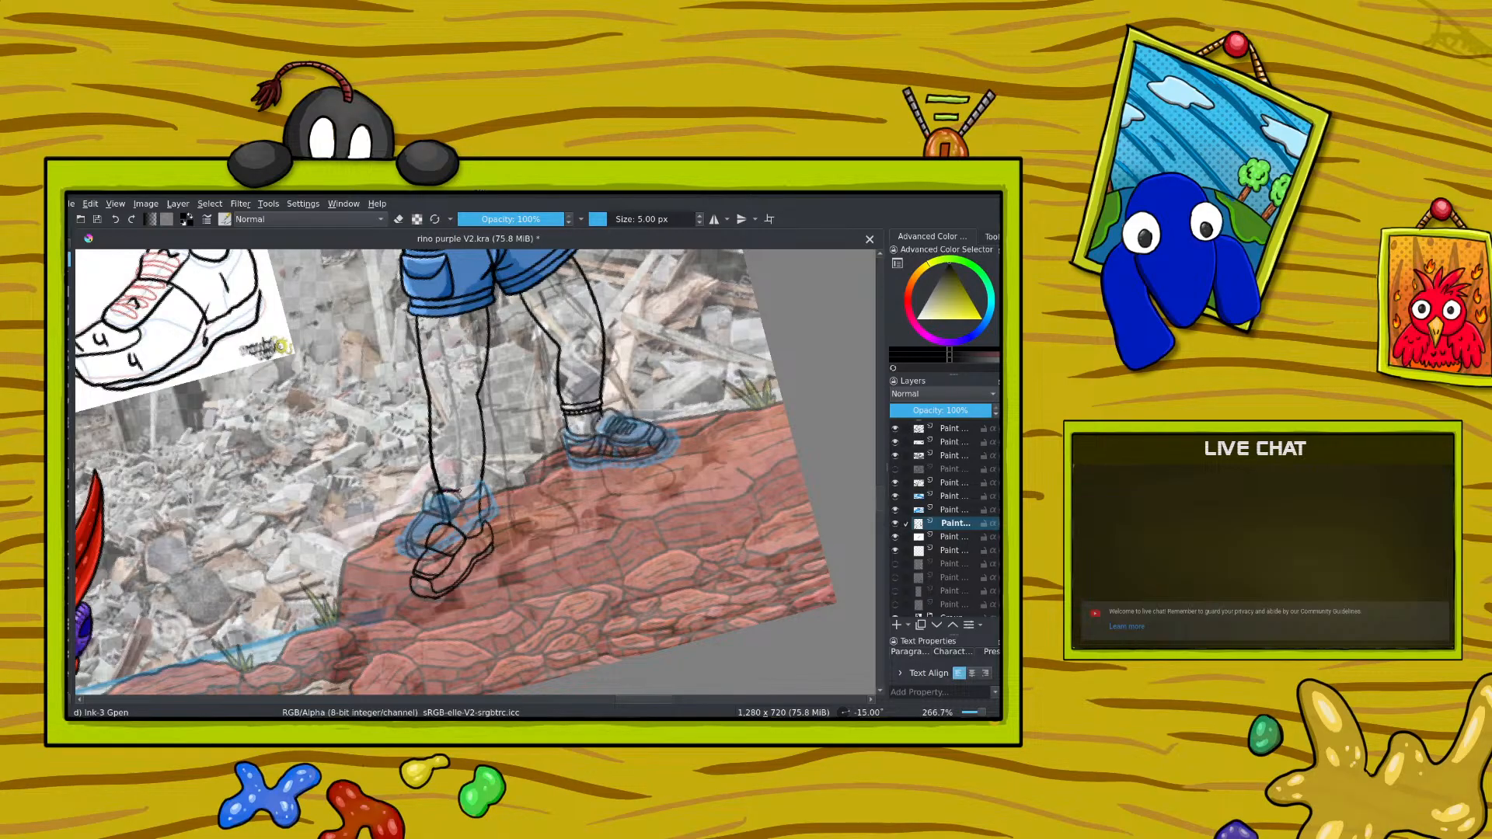
{"action": "left_click_drag", "start_coordinate": [458, 490], "coordinate": [478, 487]}
{"action": "left_click", "coordinate": [398, 219]}
{"action": "left_click", "coordinate": [399, 219]}
Step: Hide the two blue shoe layers and check the leg line-art layer by toggling its visibility
{"action": "left_click_drag", "start_coordinate": [896, 509], "coordinate": [895, 496]}
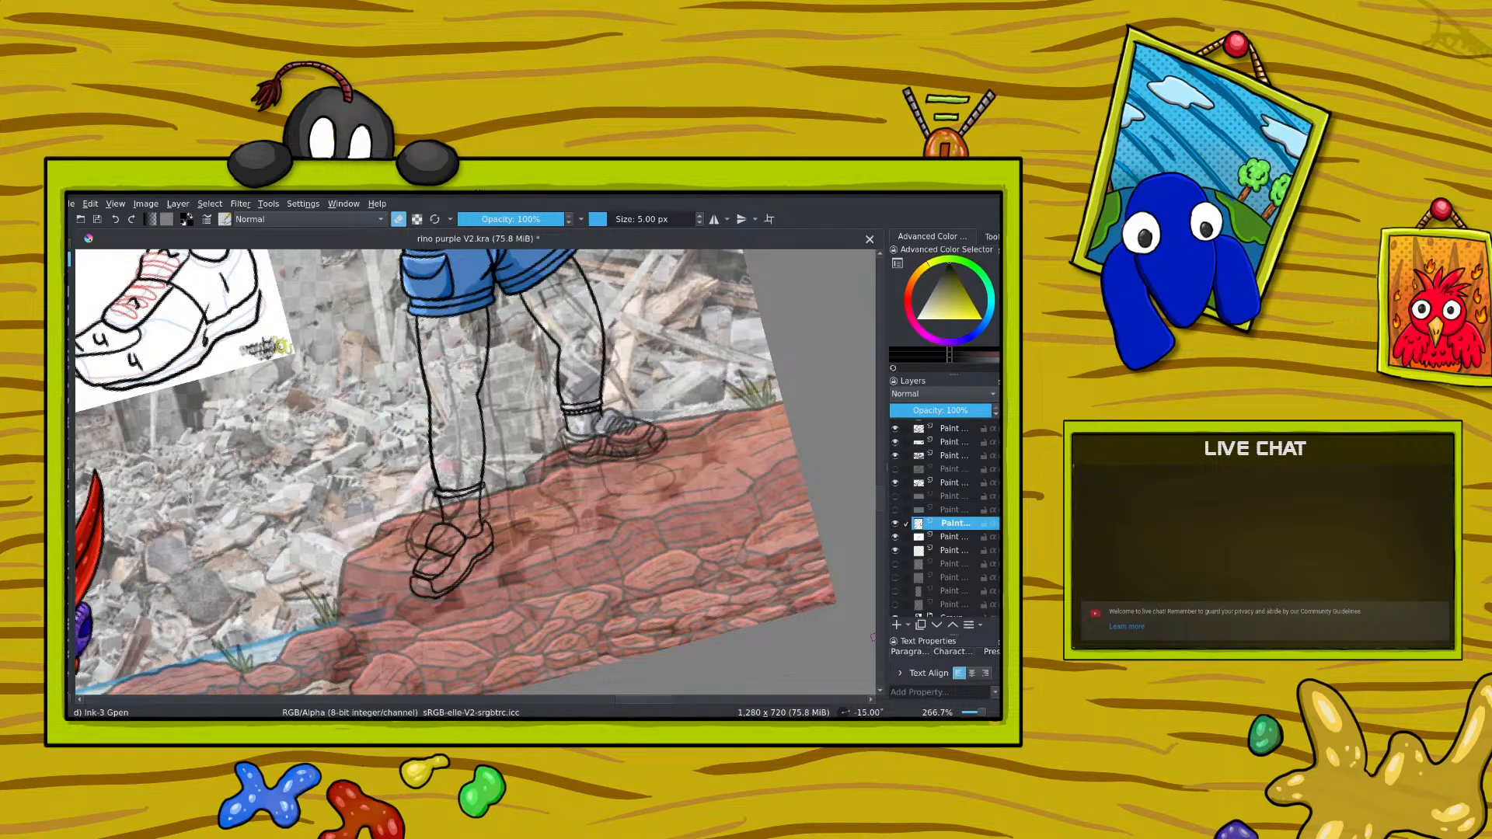
{"action": "left_click", "coordinate": [896, 525]}
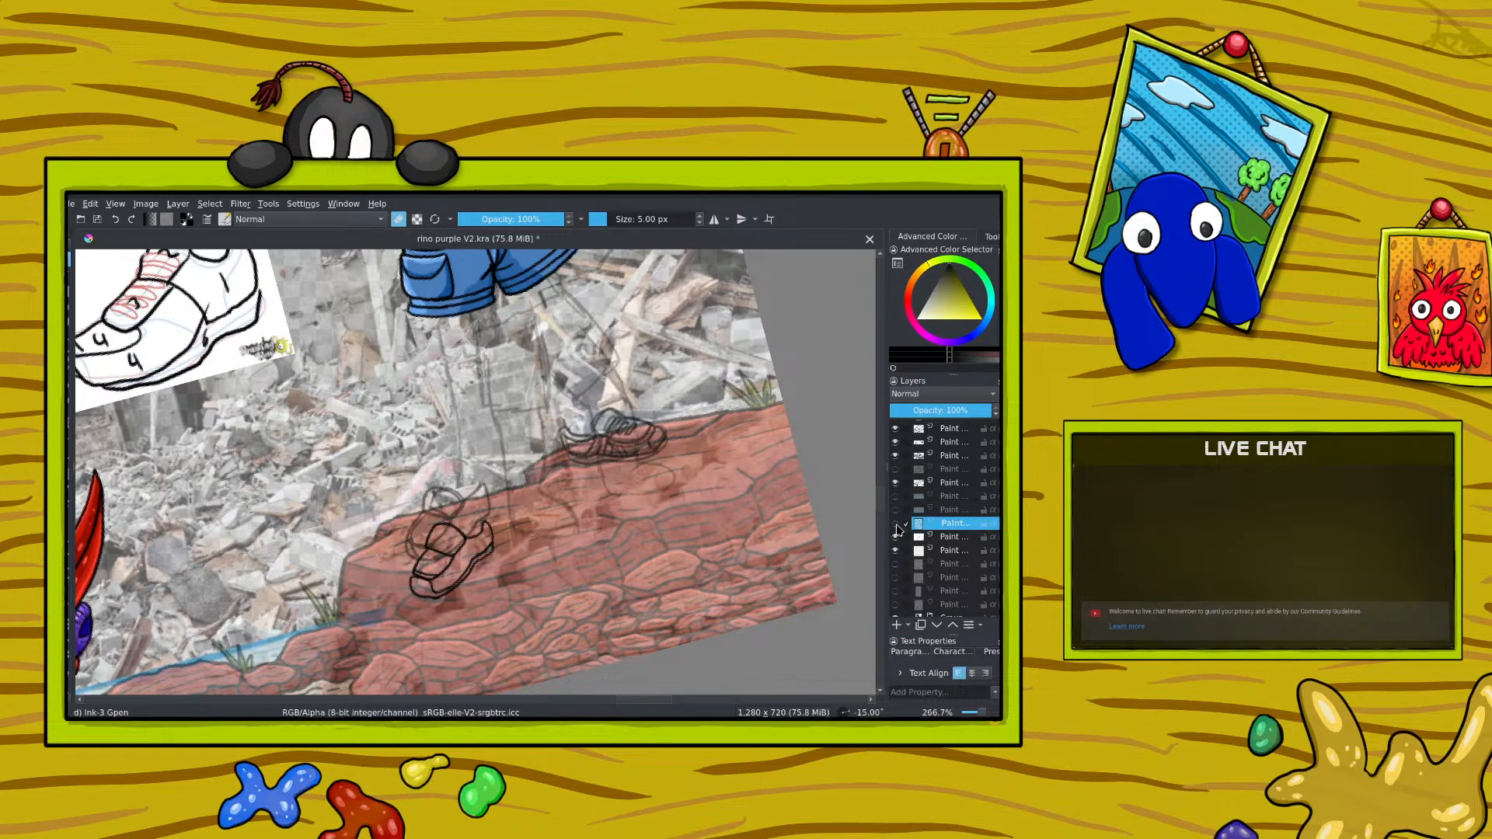
{"action": "left_click", "coordinate": [896, 524]}
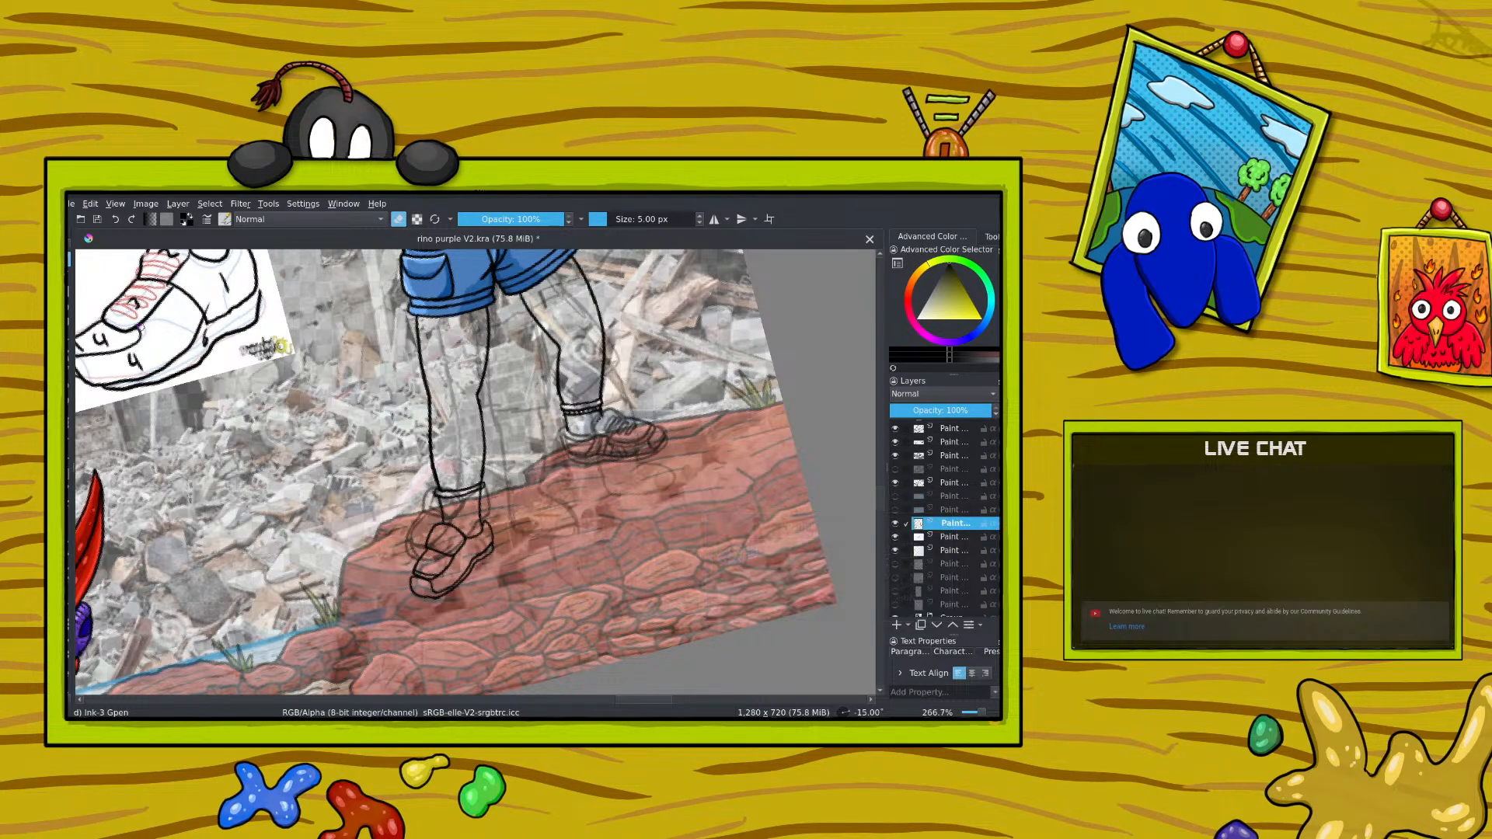
Step: Rotate the canvas sideways for the ankle area, switch off eraser mode and rotate the canvas back to about -9.5°
{"action": "right_click", "coordinate": [359, 449]}
{"action": "left_click_drag", "start_coordinate": [335, 361], "coordinate": [446, 424]}
{"action": "left_click", "coordinate": [334, 331]}
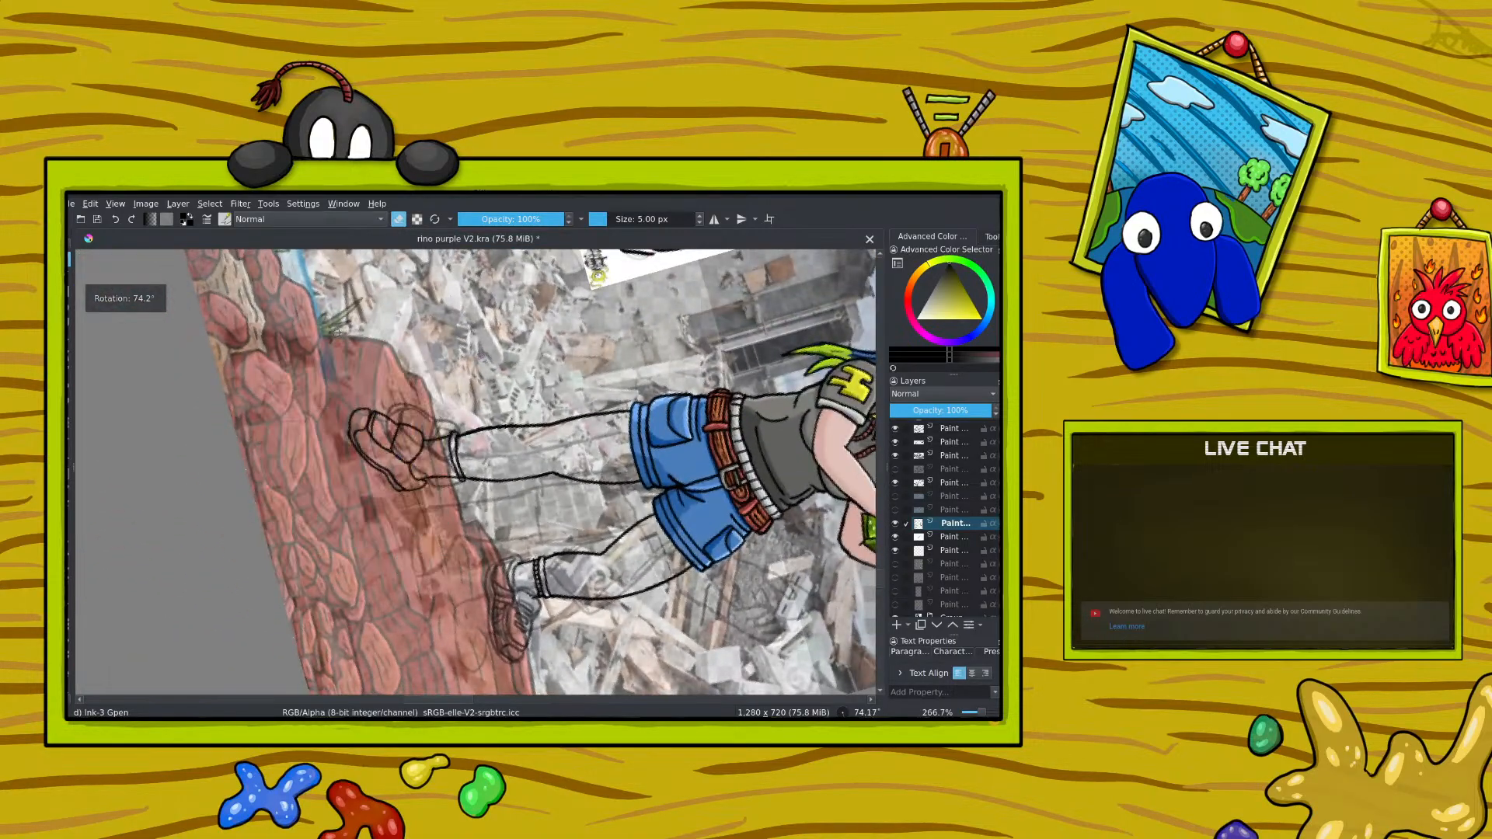
{"action": "left_click", "coordinate": [401, 221]}
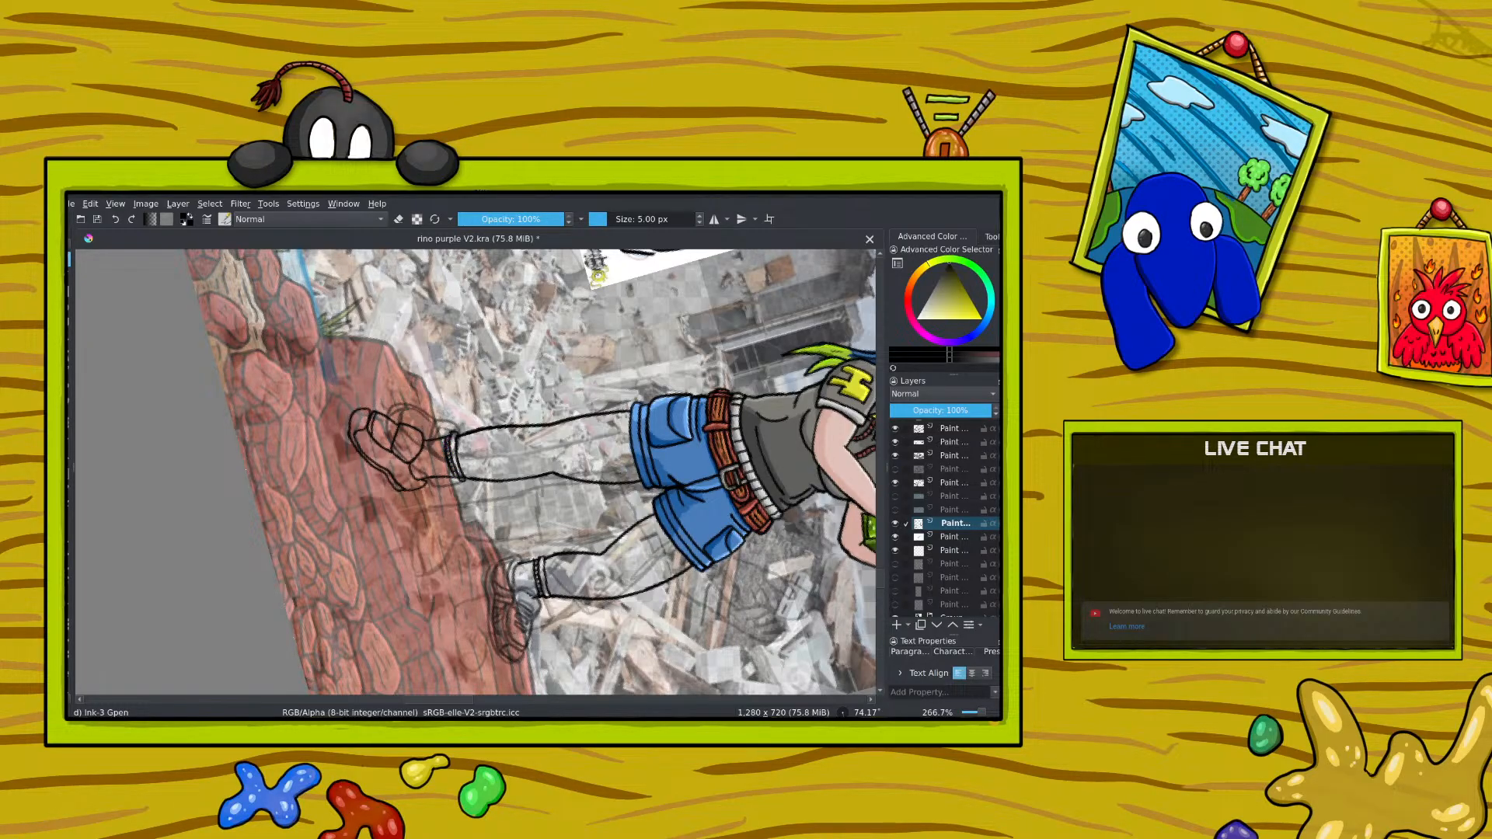
{"action": "right_click", "coordinate": [400, 407]}
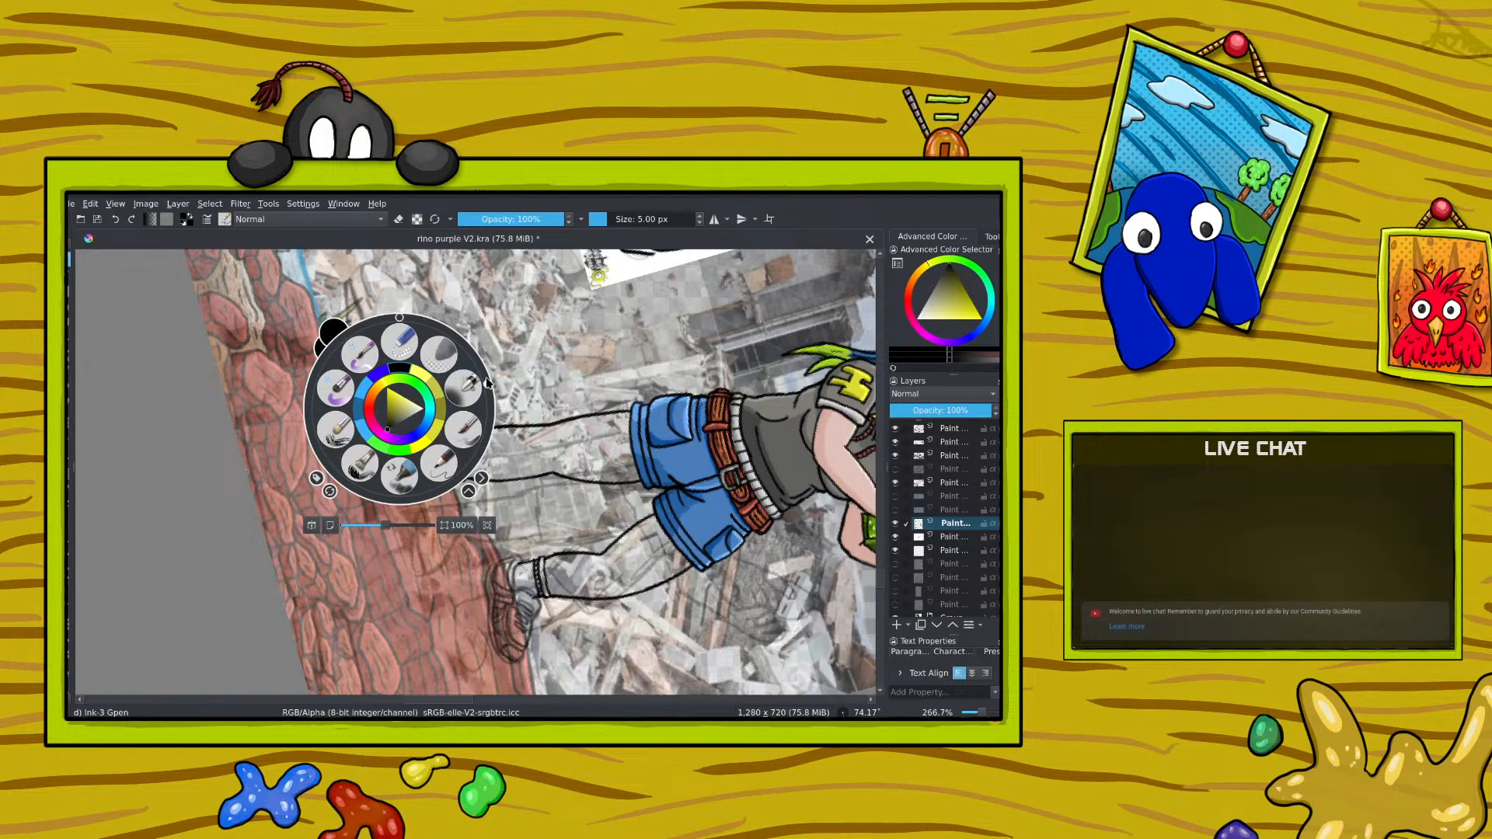
{"action": "left_click", "coordinate": [412, 320]}
{"action": "left_click_drag", "start_coordinate": [412, 322], "coordinate": [390, 361]}
{"action": "left_click", "coordinate": [358, 302]}
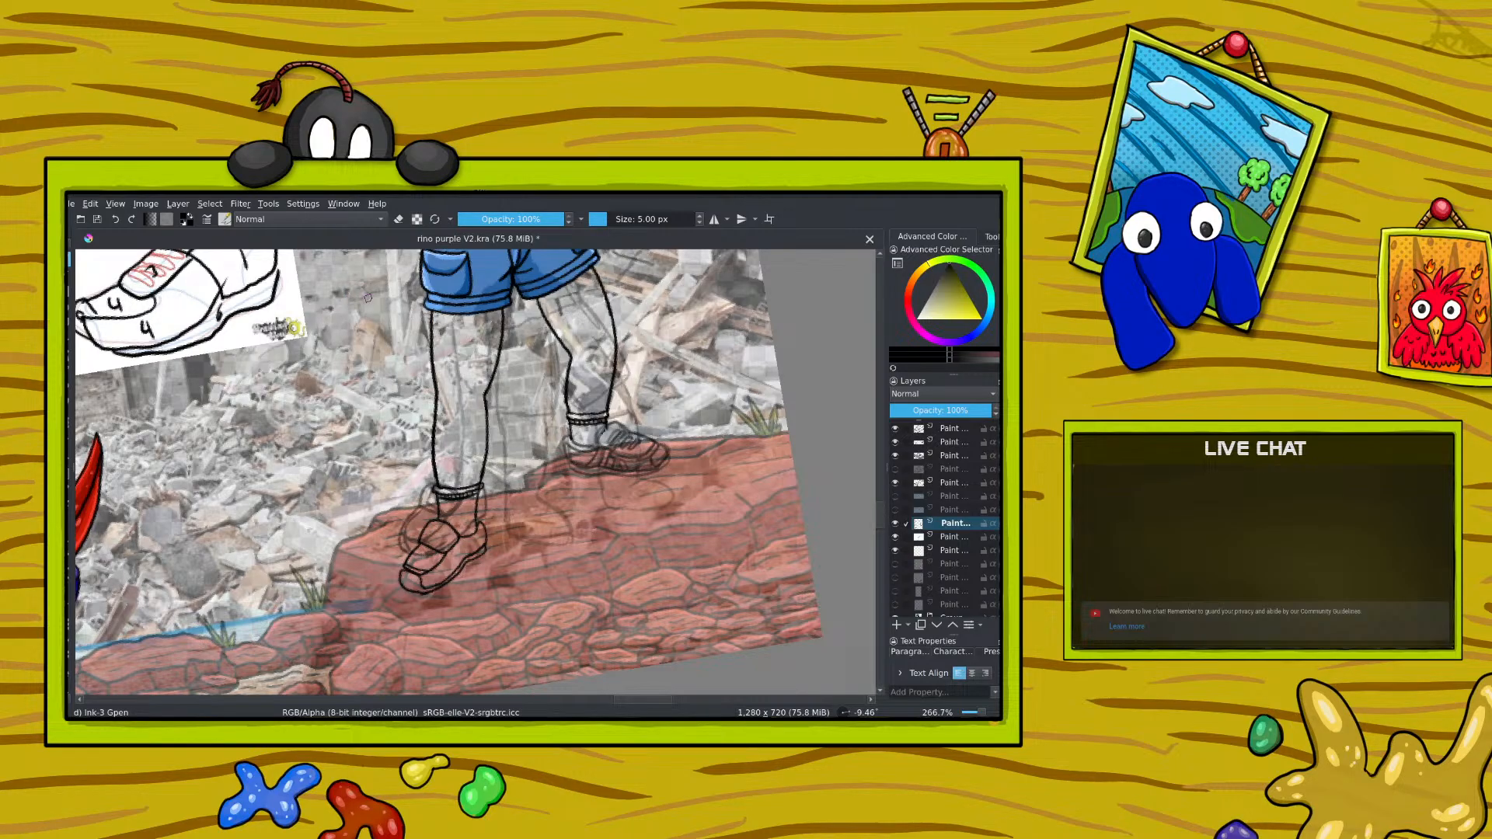
Step: Select the left-hand shoe outline layer and save the file
{"action": "scroll", "coordinate": [952, 534], "scroll_direction": "up", "scroll_amount": 3}
{"action": "left_click", "coordinate": [953, 535]}
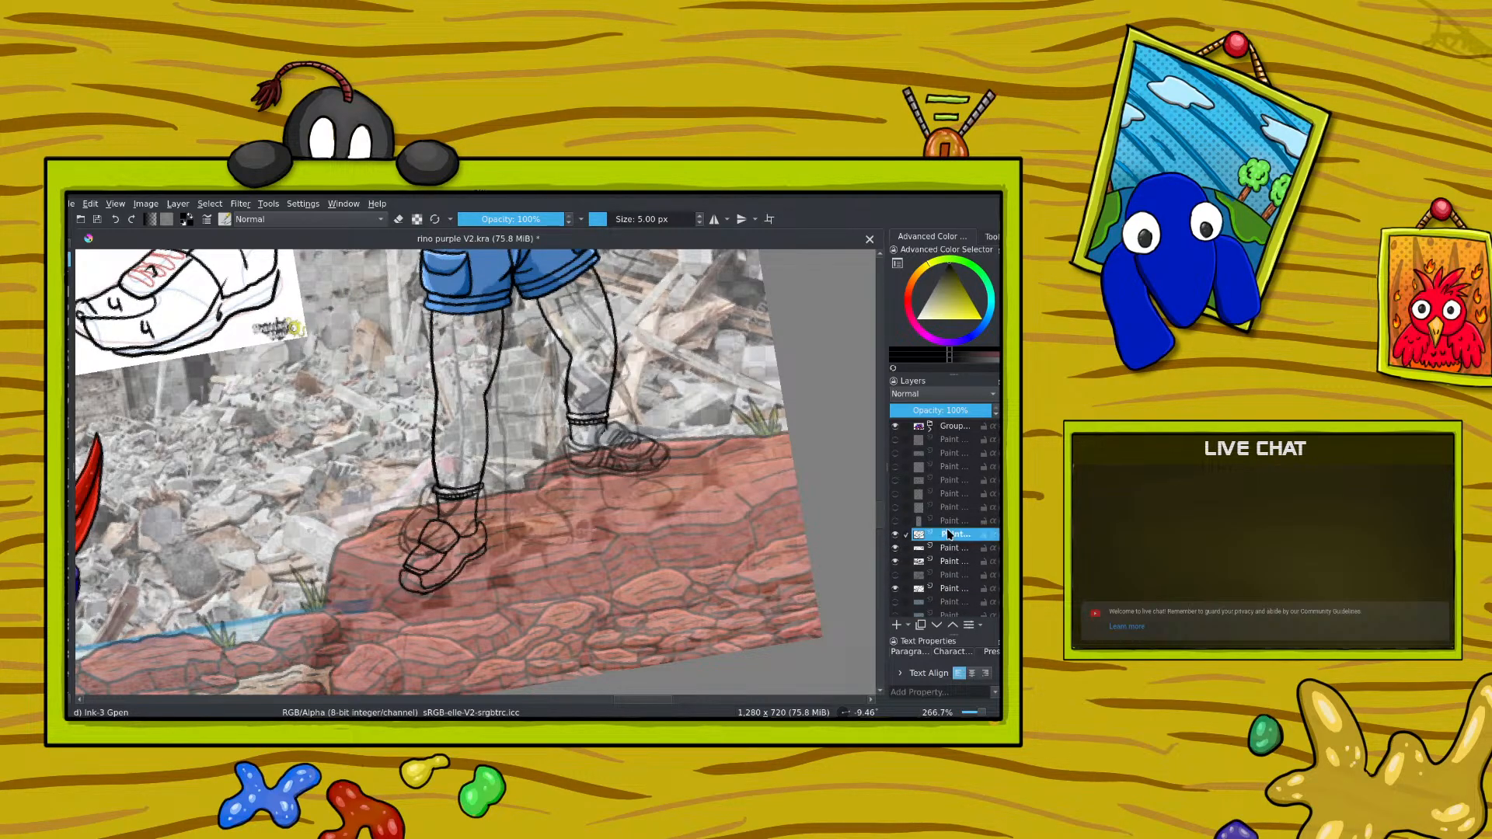
{"action": "key", "text": "ctrl+s"}
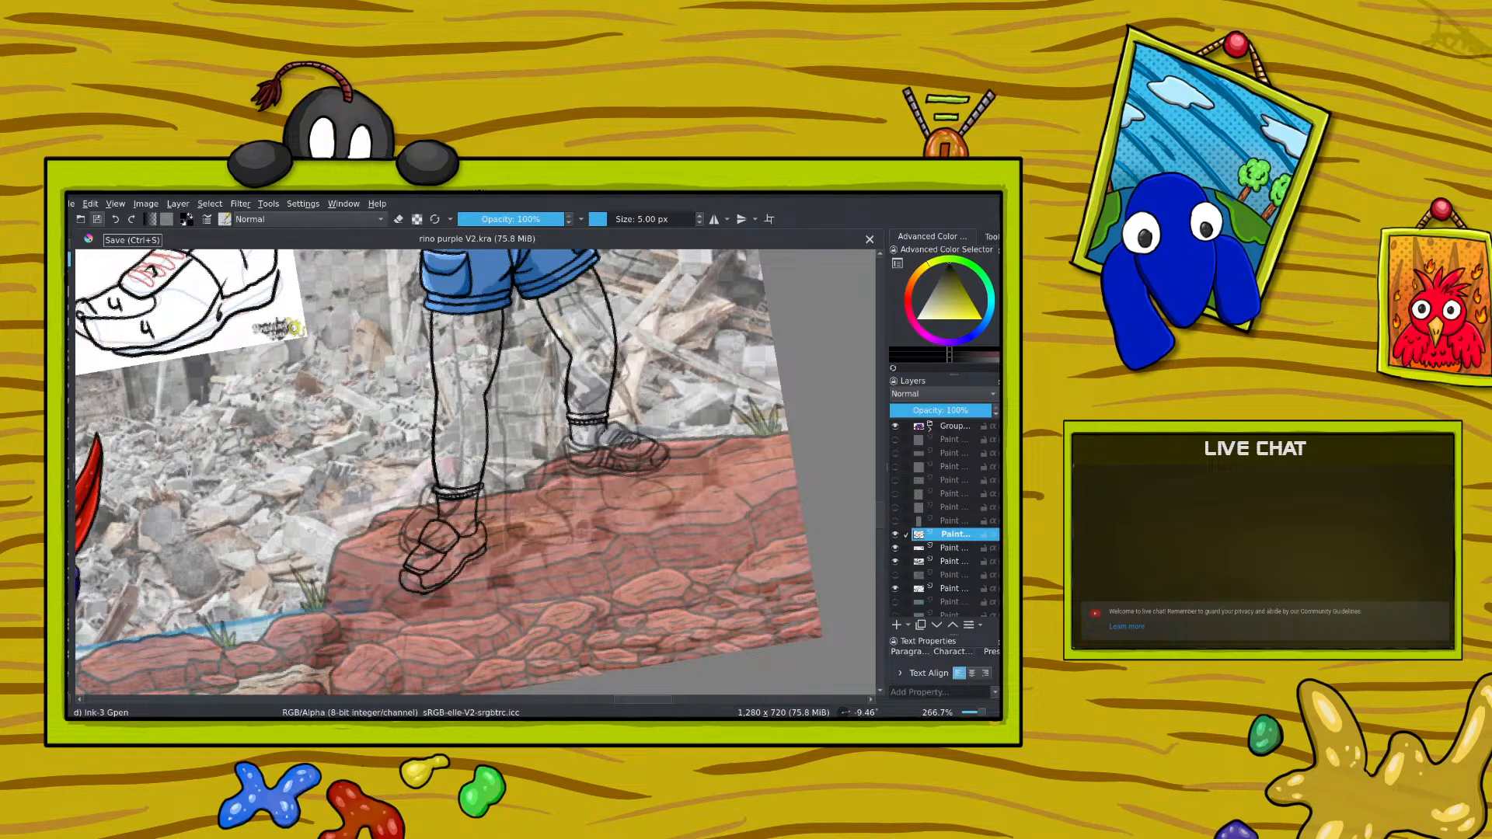
Step: Try to widen the left-hand shoe outline slightly with the Transform tool and undo the transformation
{"action": "key", "text": "ctrl+t"}
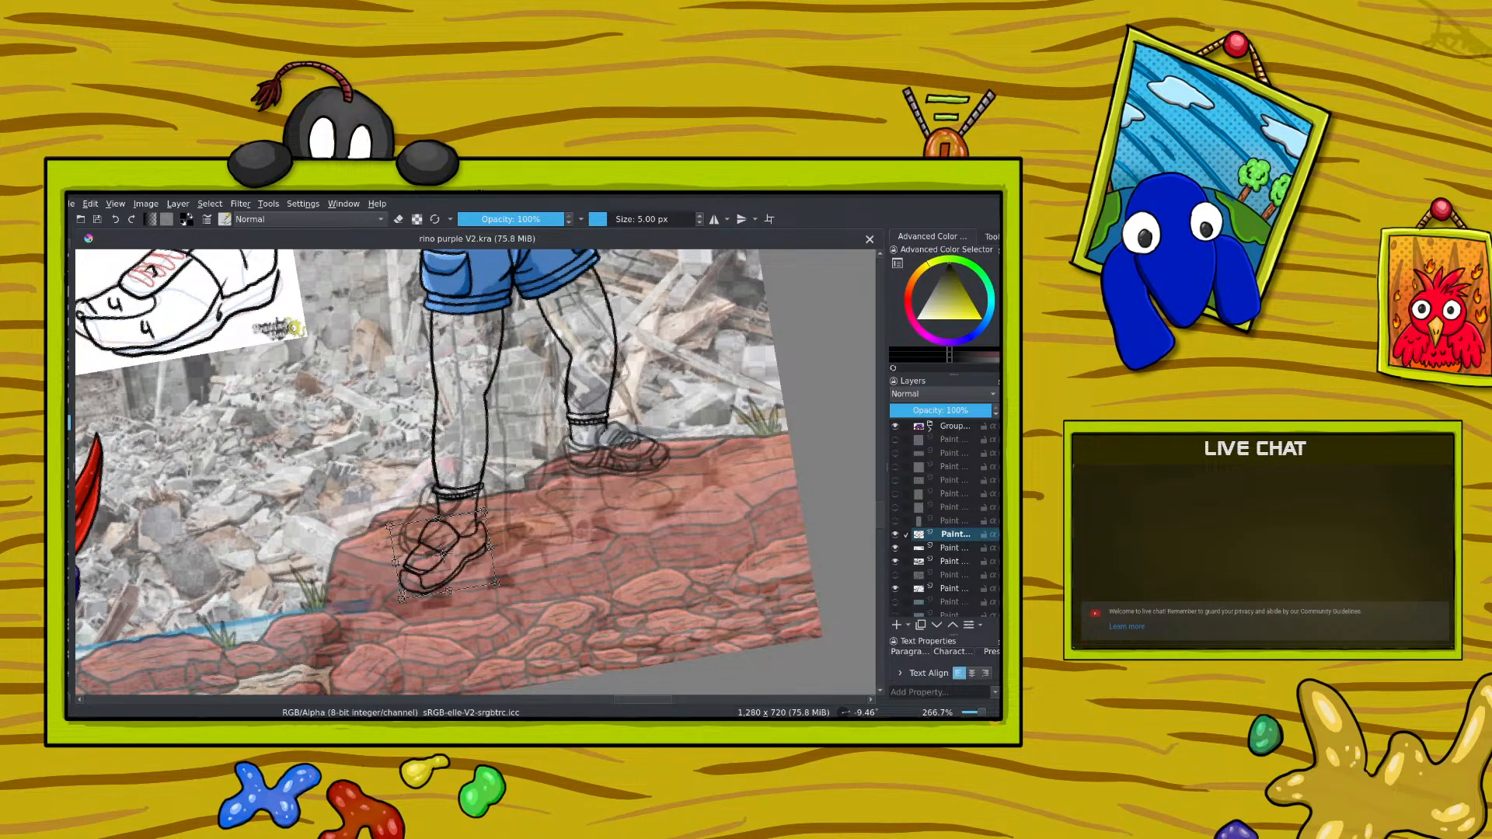
{"action": "left_click_drag", "start_coordinate": [401, 599], "coordinate": [392, 597]}
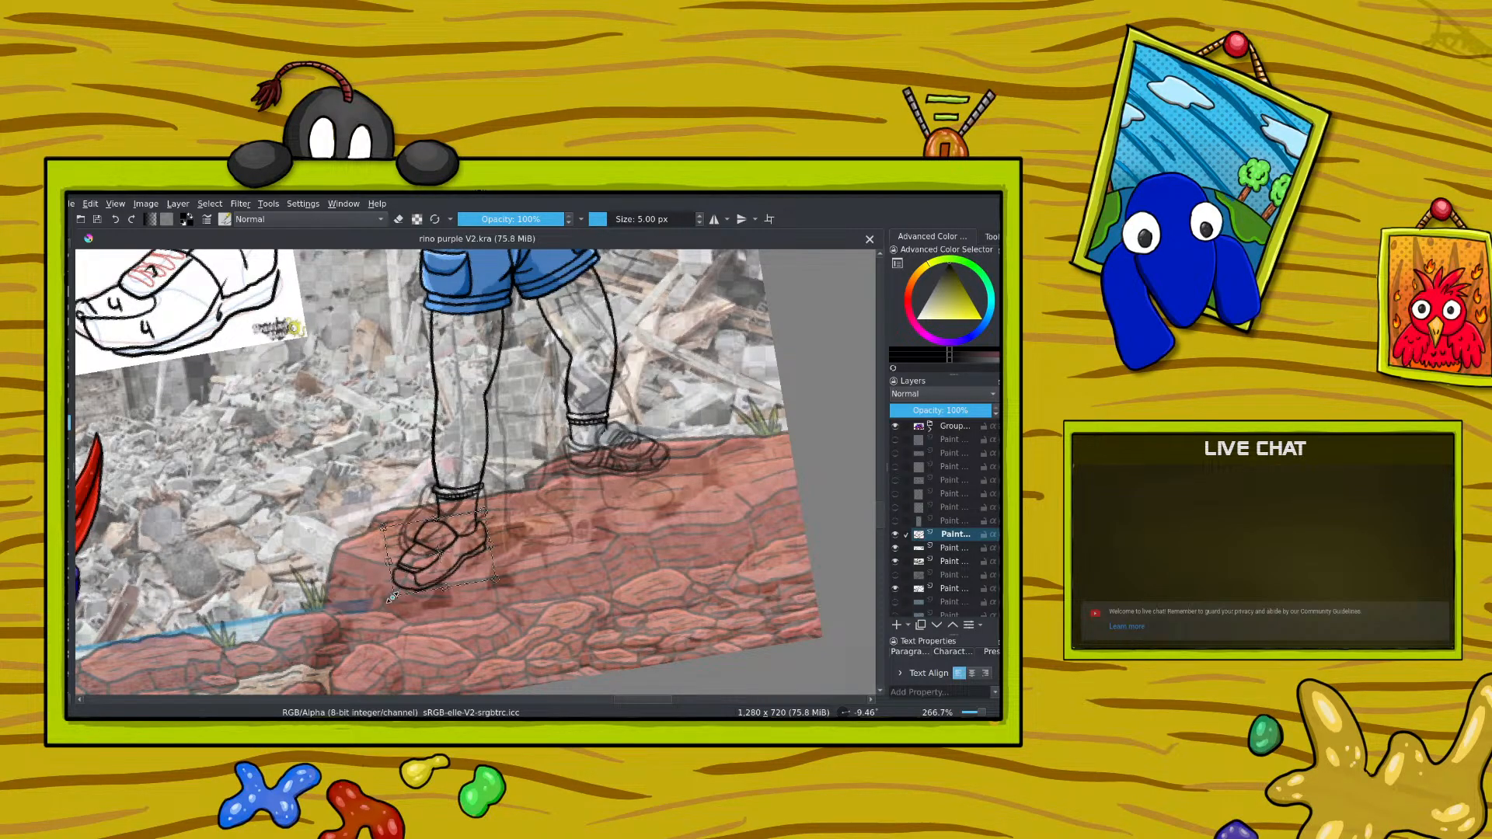
{"action": "key", "text": "Return"}
{"action": "key", "text": "minus"}
{"action": "key", "text": "minus"}
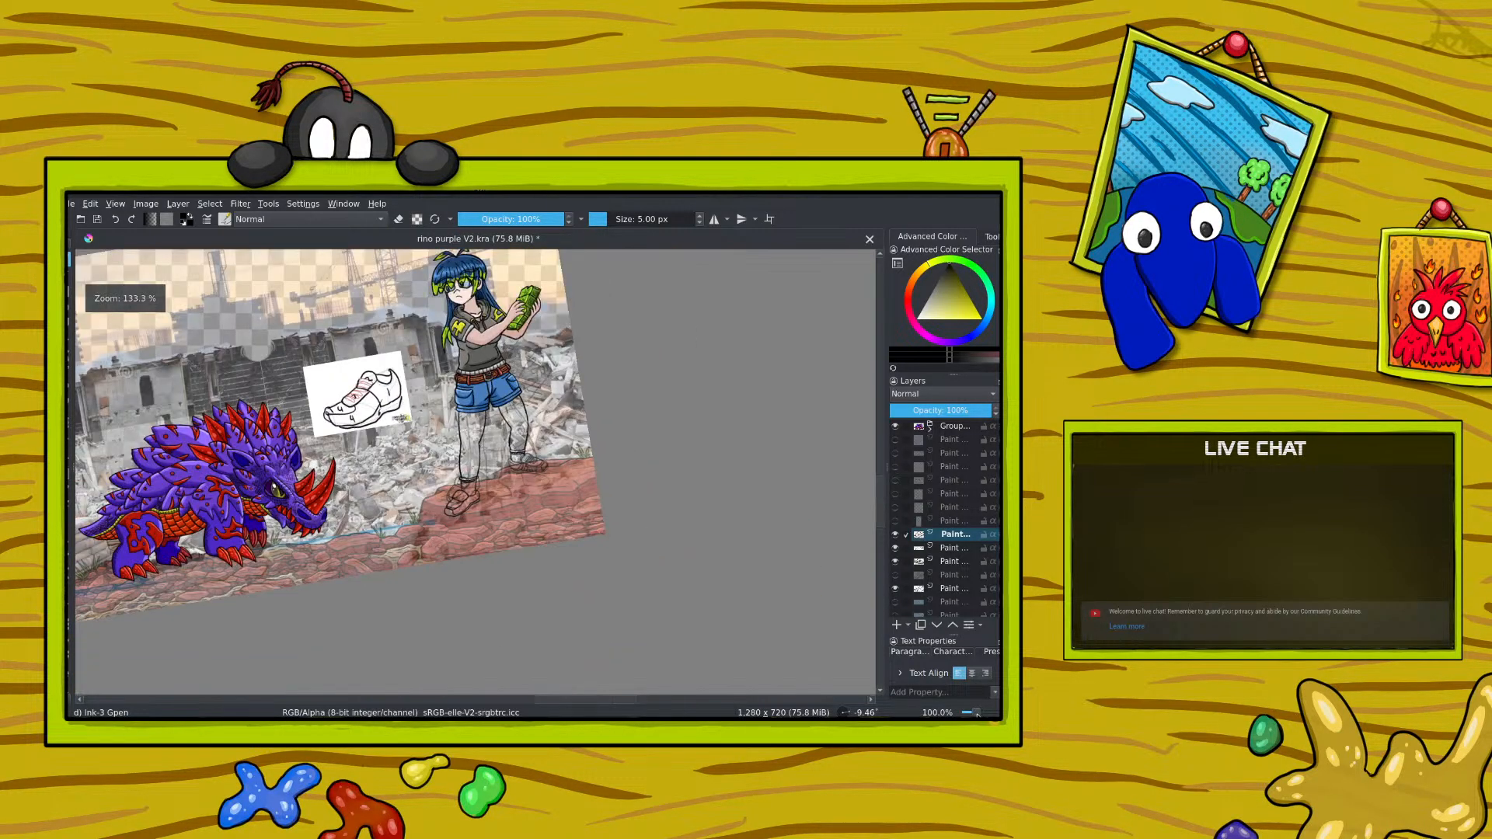
{"action": "left_click", "coordinate": [116, 220]}
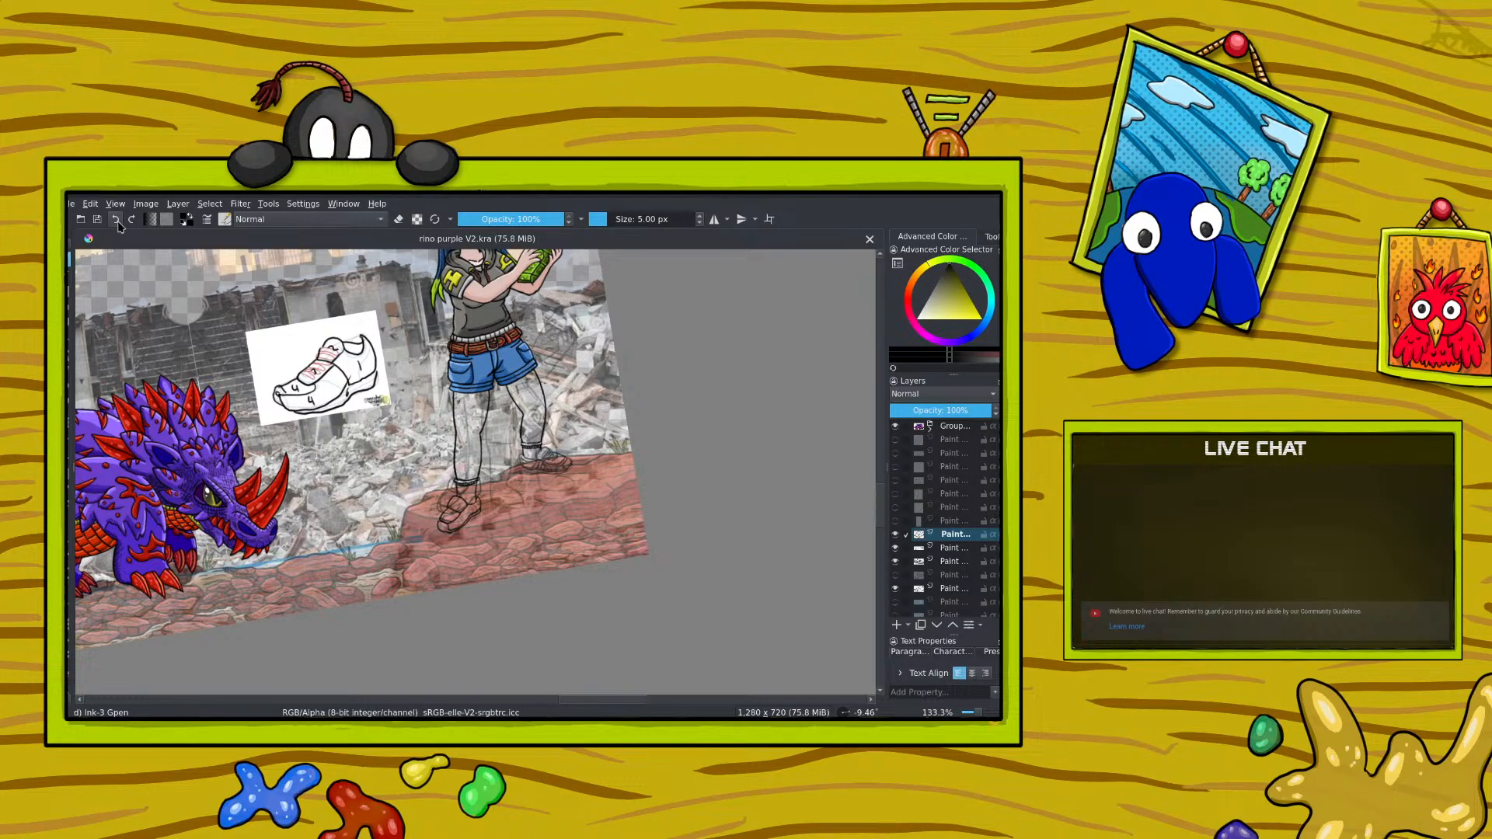
Step: Lower the opacity of the left-hand shoe outline layer to 57%
{"action": "left_click", "coordinate": [980, 713]}
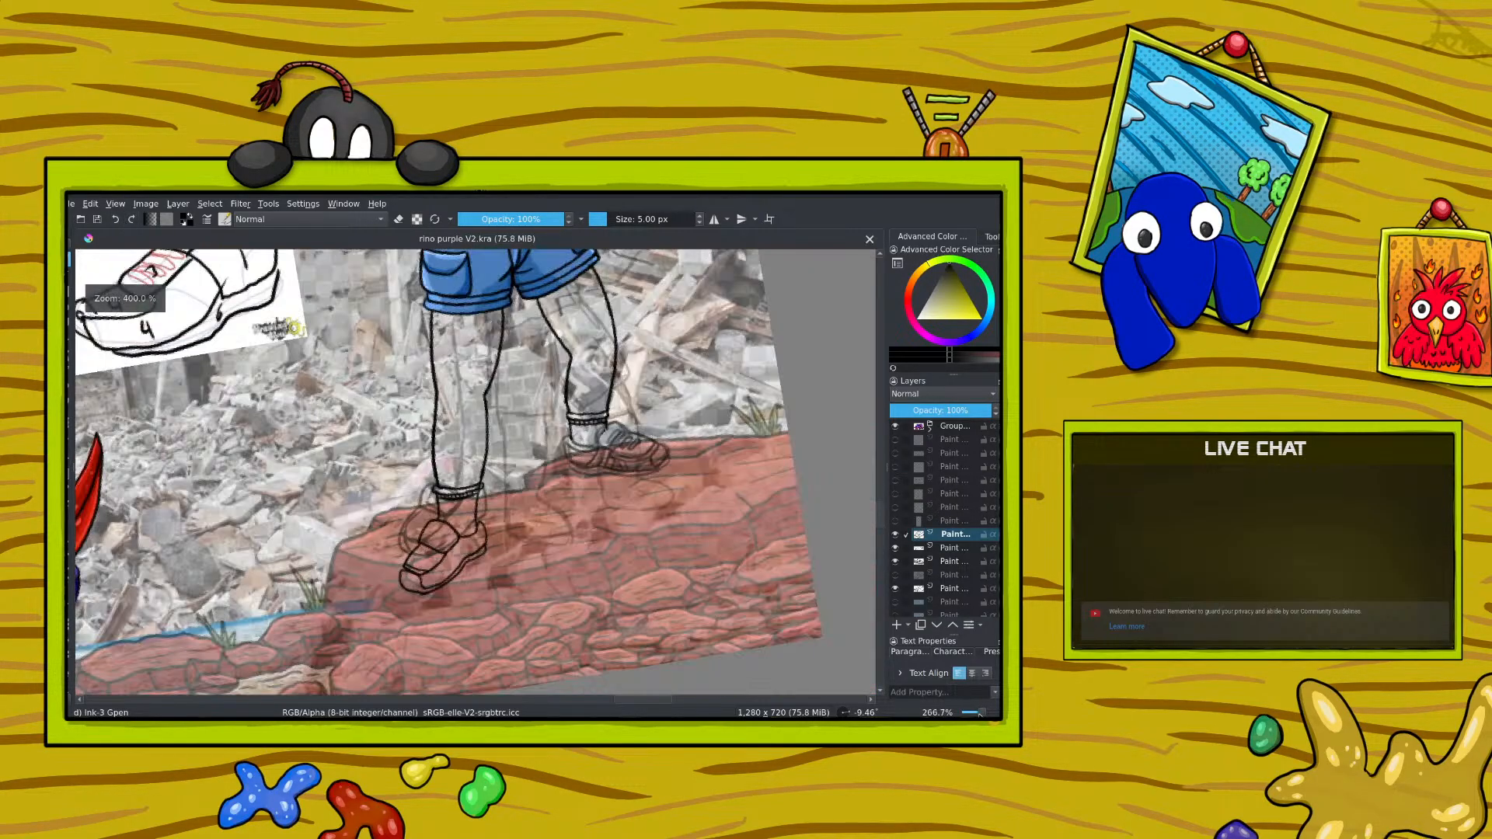
{"action": "left_click", "coordinate": [948, 411]}
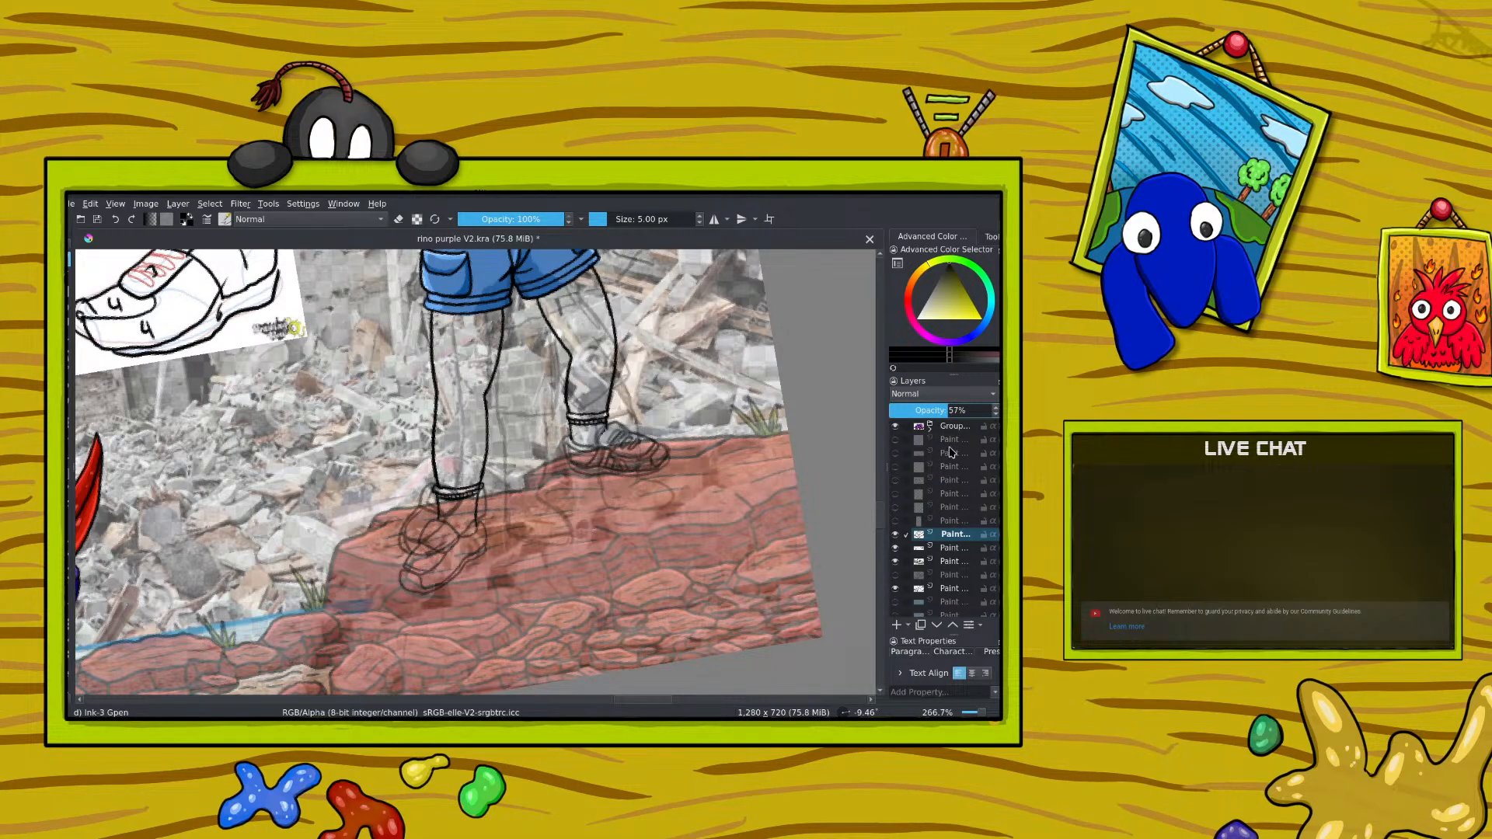
Step: Add a paint layer above the left-hand shoe outline and check the 50% opacity shoe sketch layer by toggling its visibility
{"action": "left_click", "coordinate": [897, 625]}
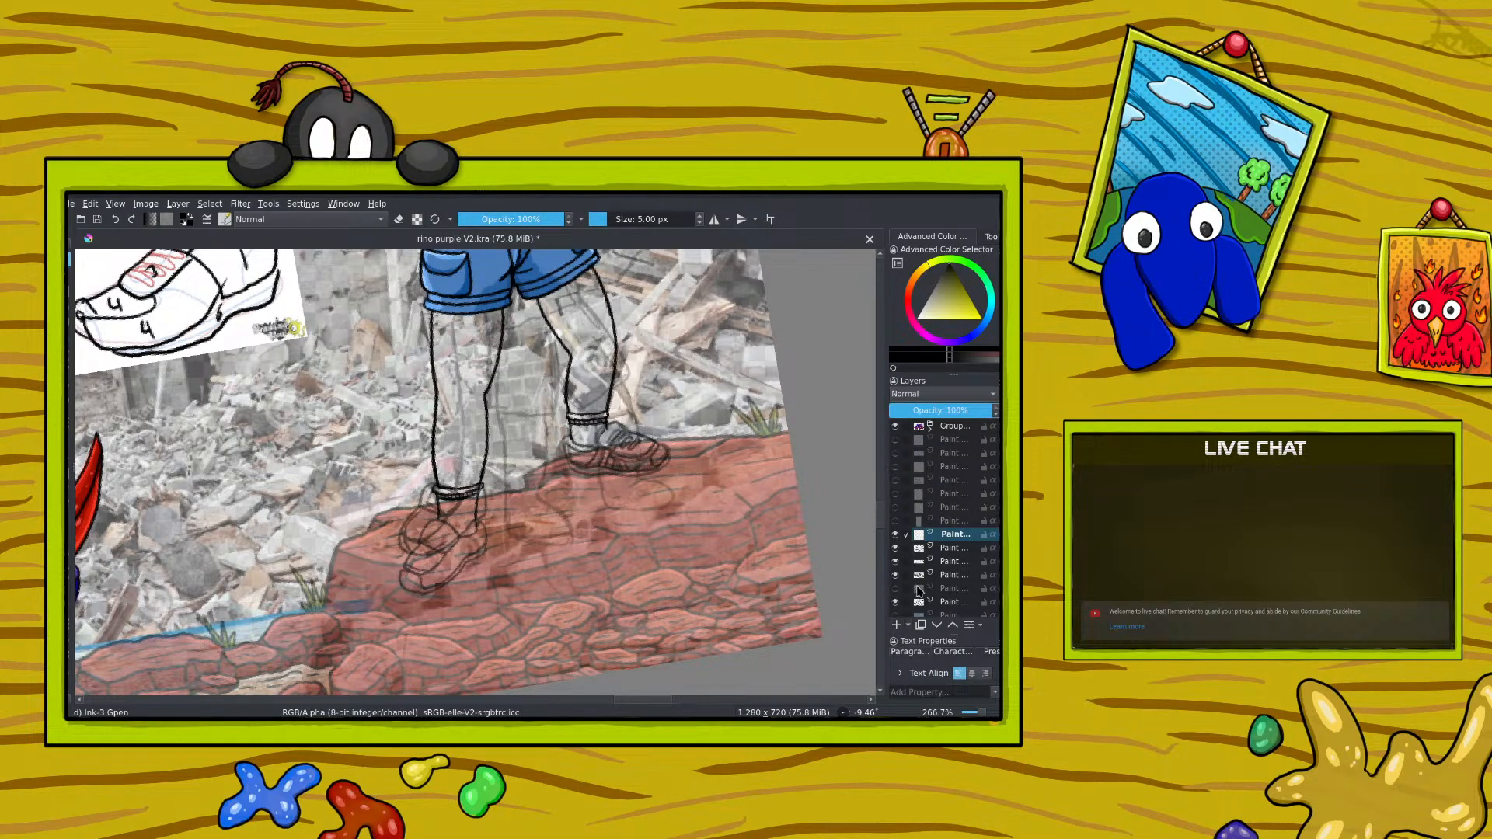
{"action": "left_click", "coordinate": [944, 560]}
{"action": "left_click", "coordinate": [897, 561]}
{"action": "left_click", "coordinate": [897, 562]}
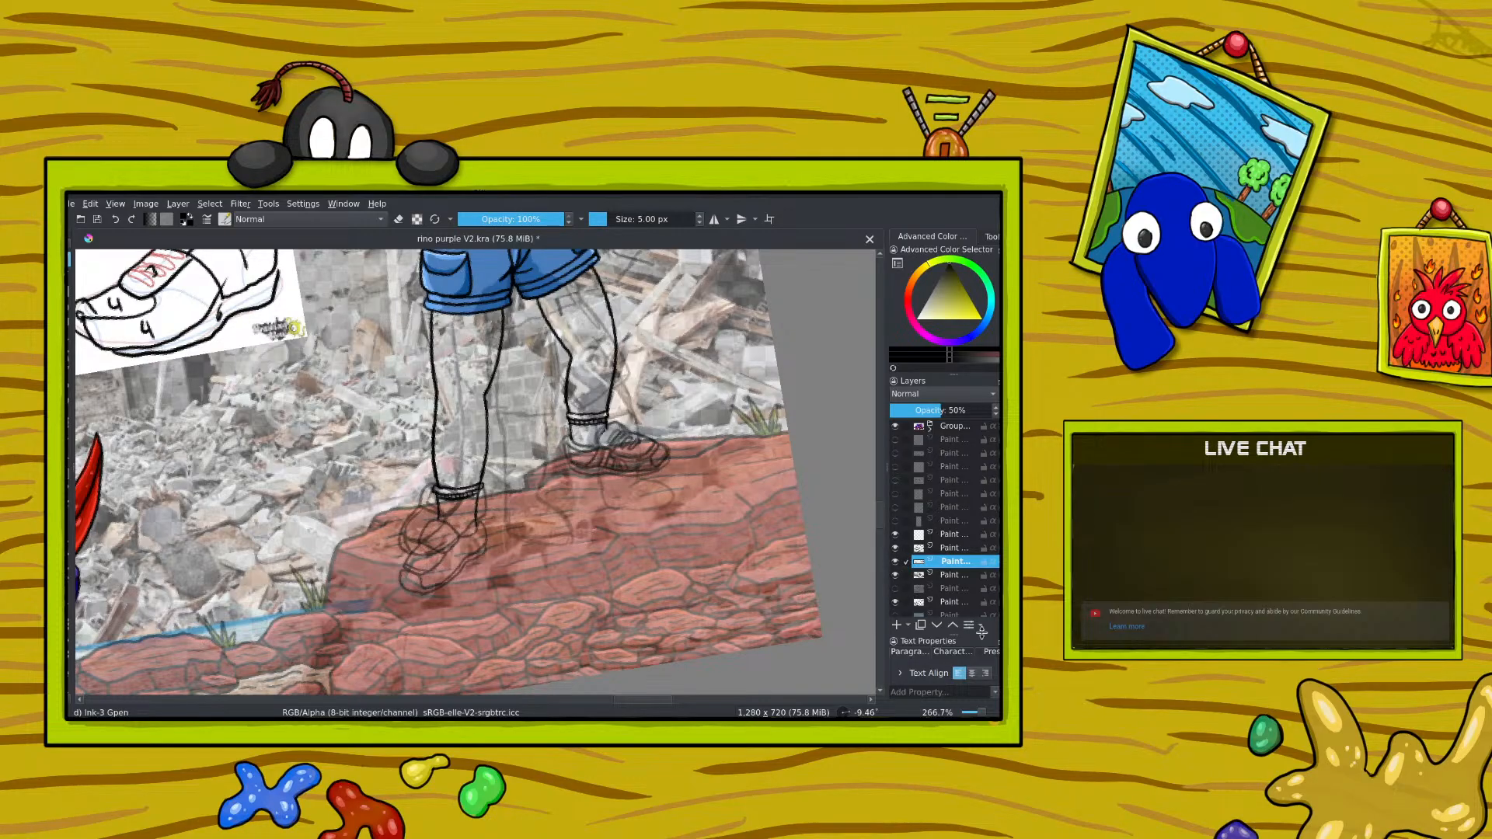
Step: Try deleting the 50% opacity sketch layer overlapping the left-hand shoe and undo the deletion
{"action": "left_click", "coordinate": [921, 626]}
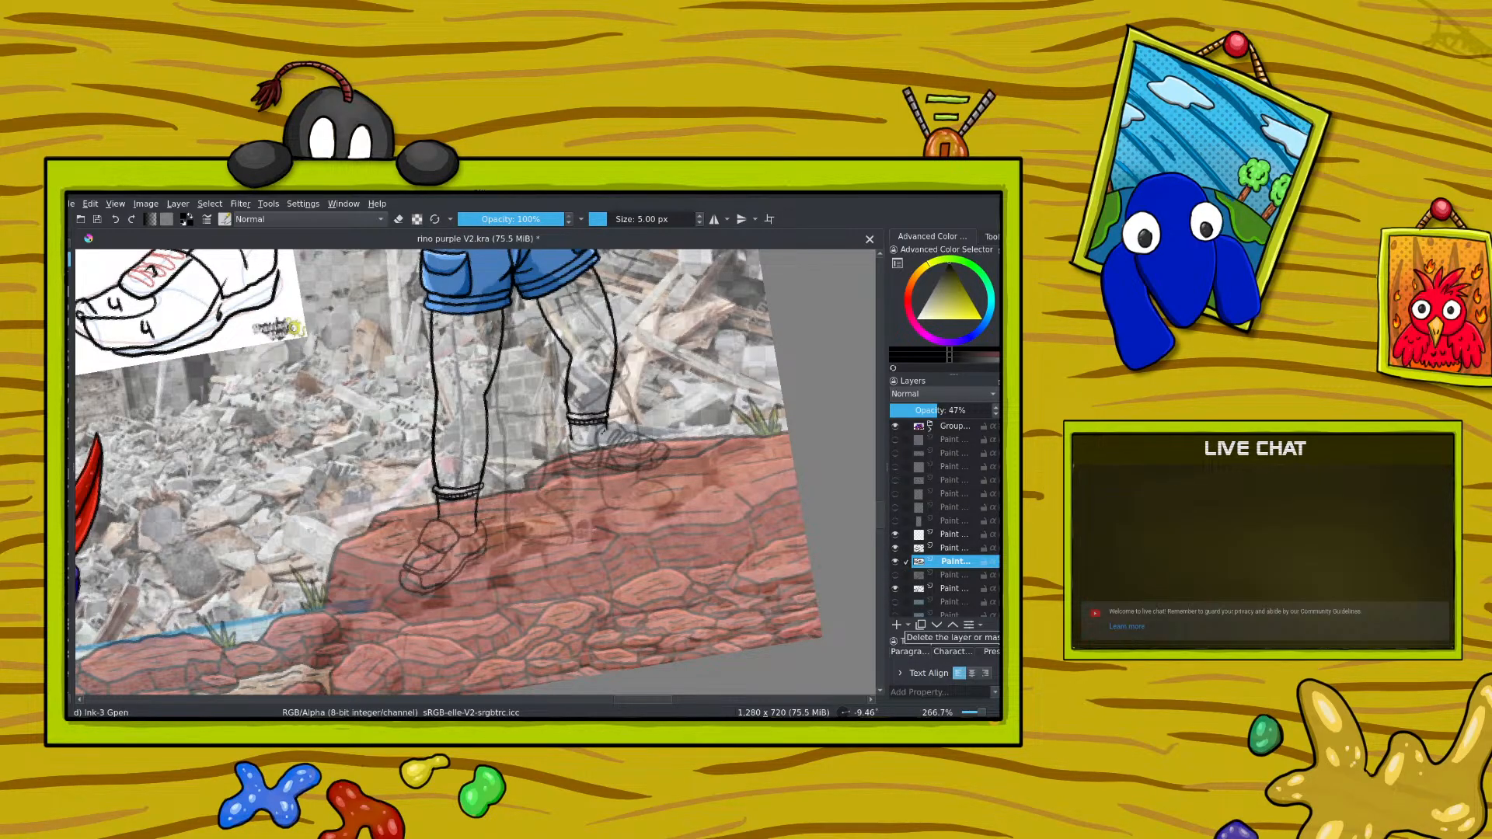
{"action": "left_click", "coordinate": [896, 575]}
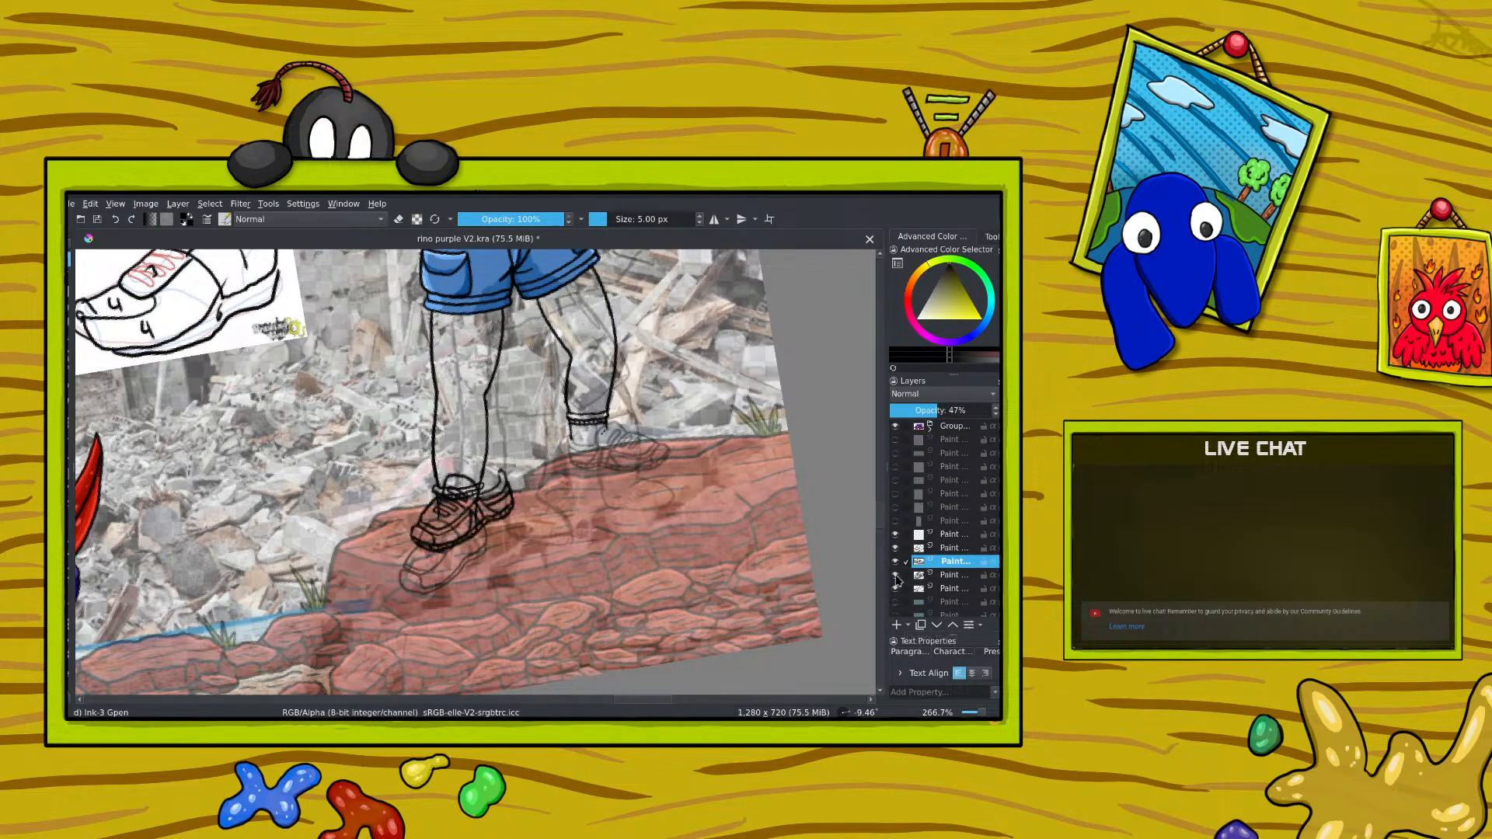
{"action": "left_click", "coordinate": [895, 575]}
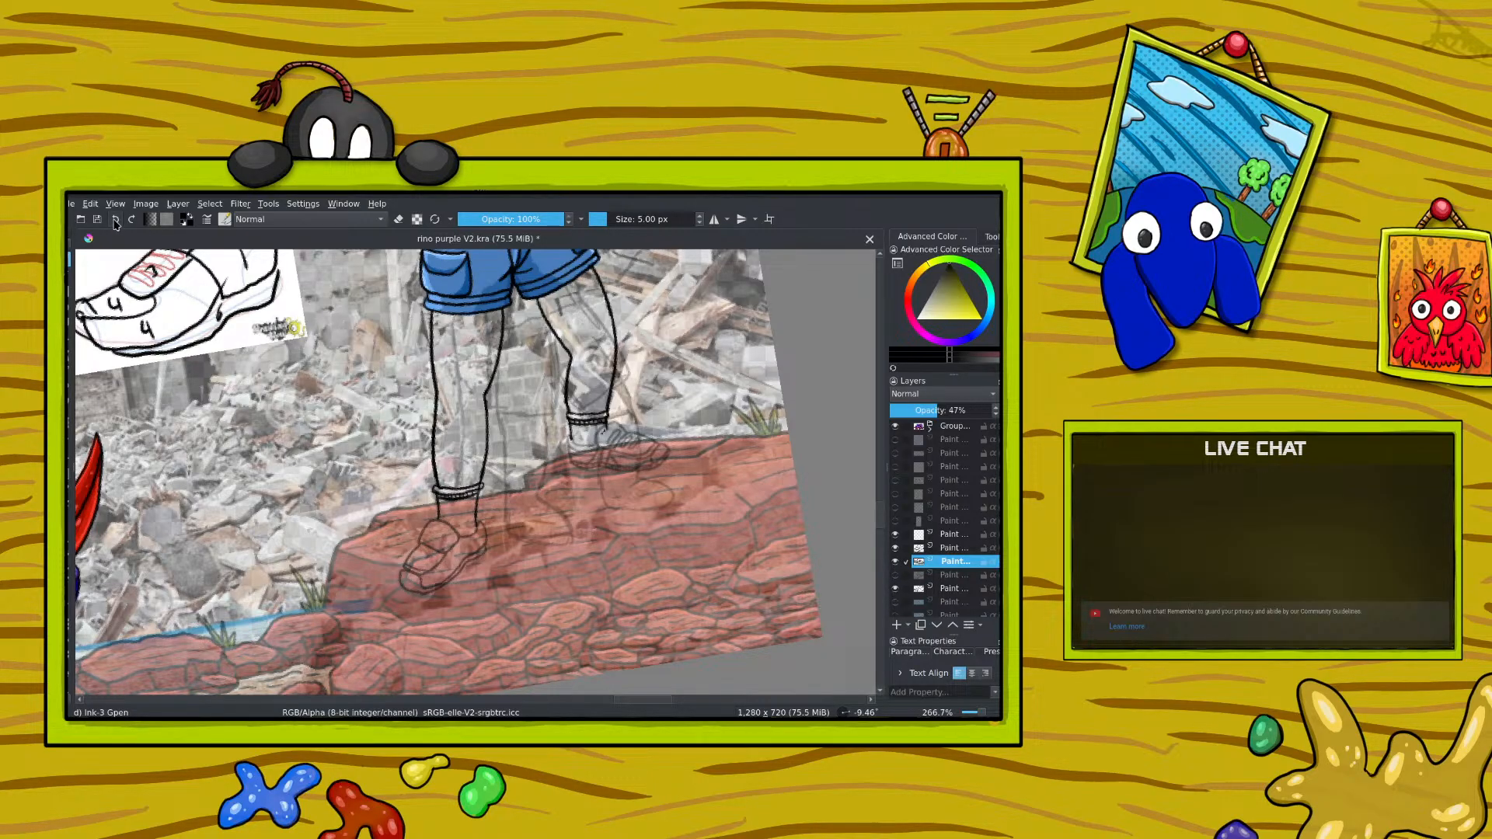
{"action": "key", "text": "ctrl+z"}
Step: Identify the right-hand shoe outline layer by toggling its visibility and raise its opacity to 100%
{"action": "left_click", "coordinate": [895, 576]}
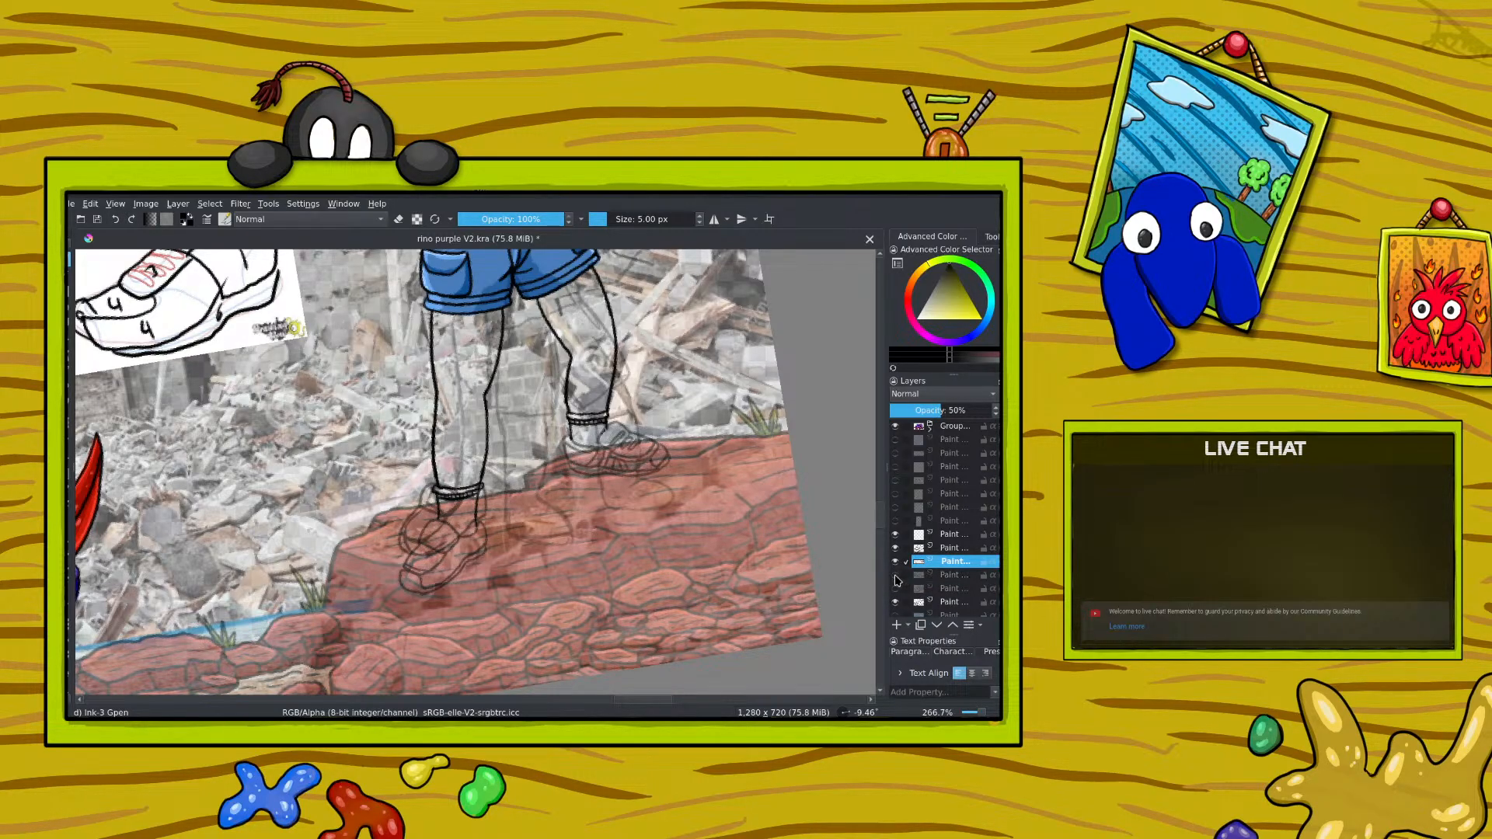
{"action": "left_click", "coordinate": [896, 576]}
{"action": "left_click", "coordinate": [895, 577]}
{"action": "left_click", "coordinate": [895, 576]}
{"action": "left_click", "coordinate": [896, 576]}
{"action": "left_click", "coordinate": [895, 576]}
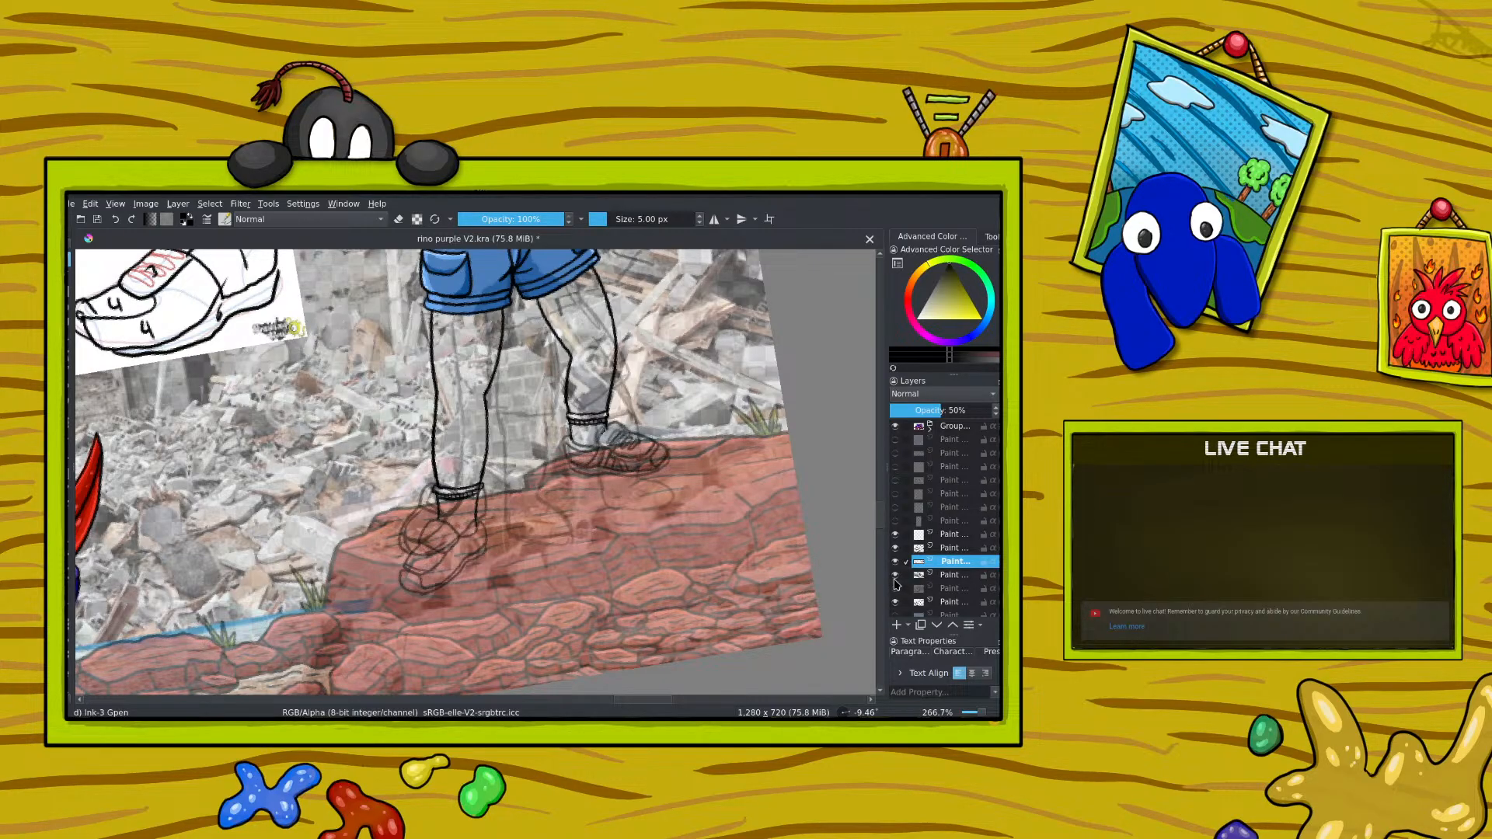
{"action": "left_click", "coordinate": [948, 573]}
{"action": "left_click_drag", "start_coordinate": [948, 408], "coordinate": [998, 410]}
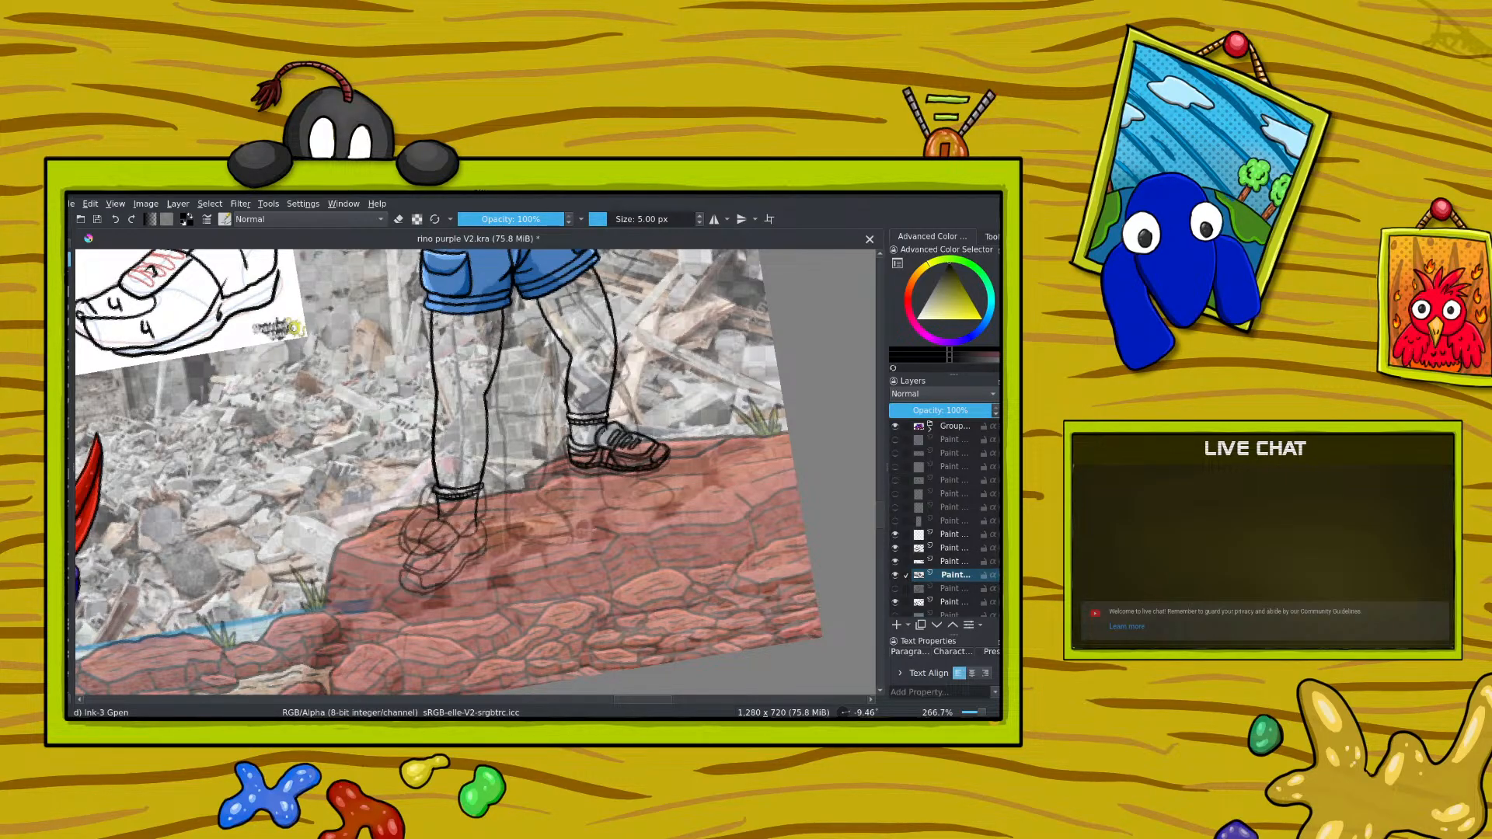
Step: Compare the shoe outline, old shoe sketch and reference layers by toggling their visibility
{"action": "key", "text": "e"}
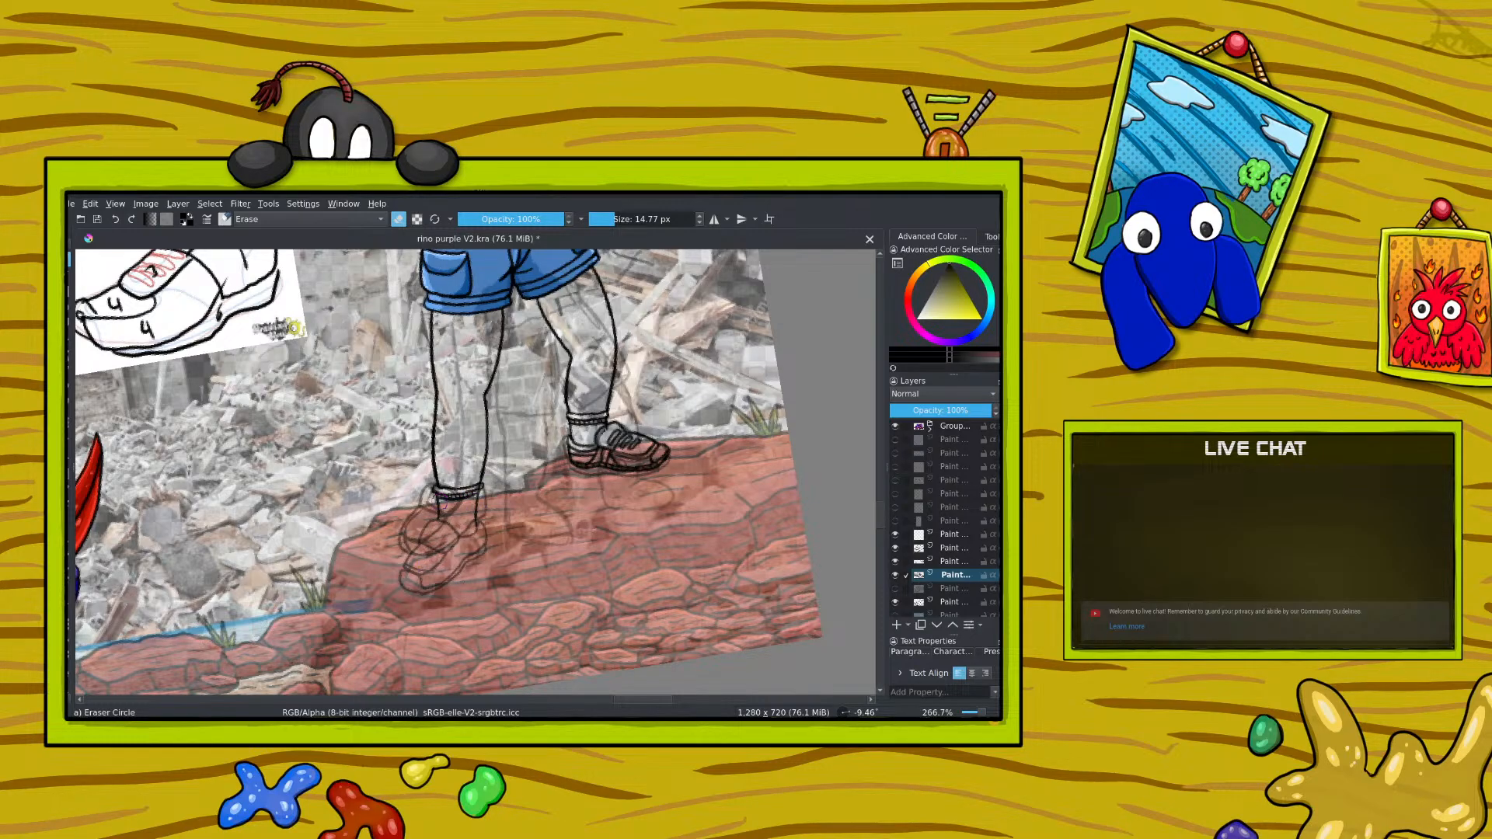
{"action": "left_click", "coordinate": [895, 575]}
{"action": "left_click", "coordinate": [896, 588]}
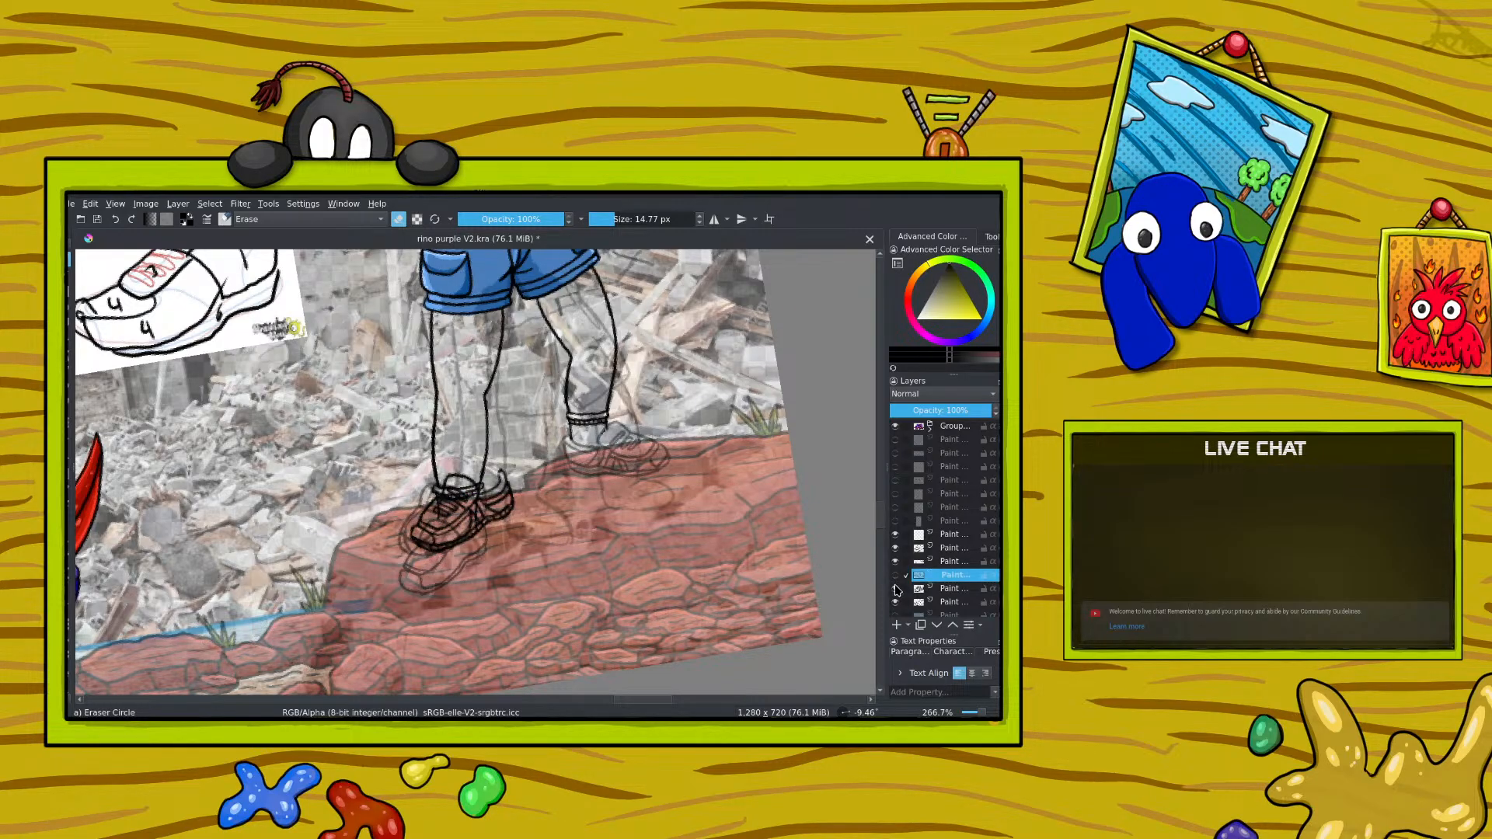
{"action": "left_click", "coordinate": [895, 575]}
{"action": "left_click", "coordinate": [896, 588]}
{"action": "left_click", "coordinate": [896, 576]}
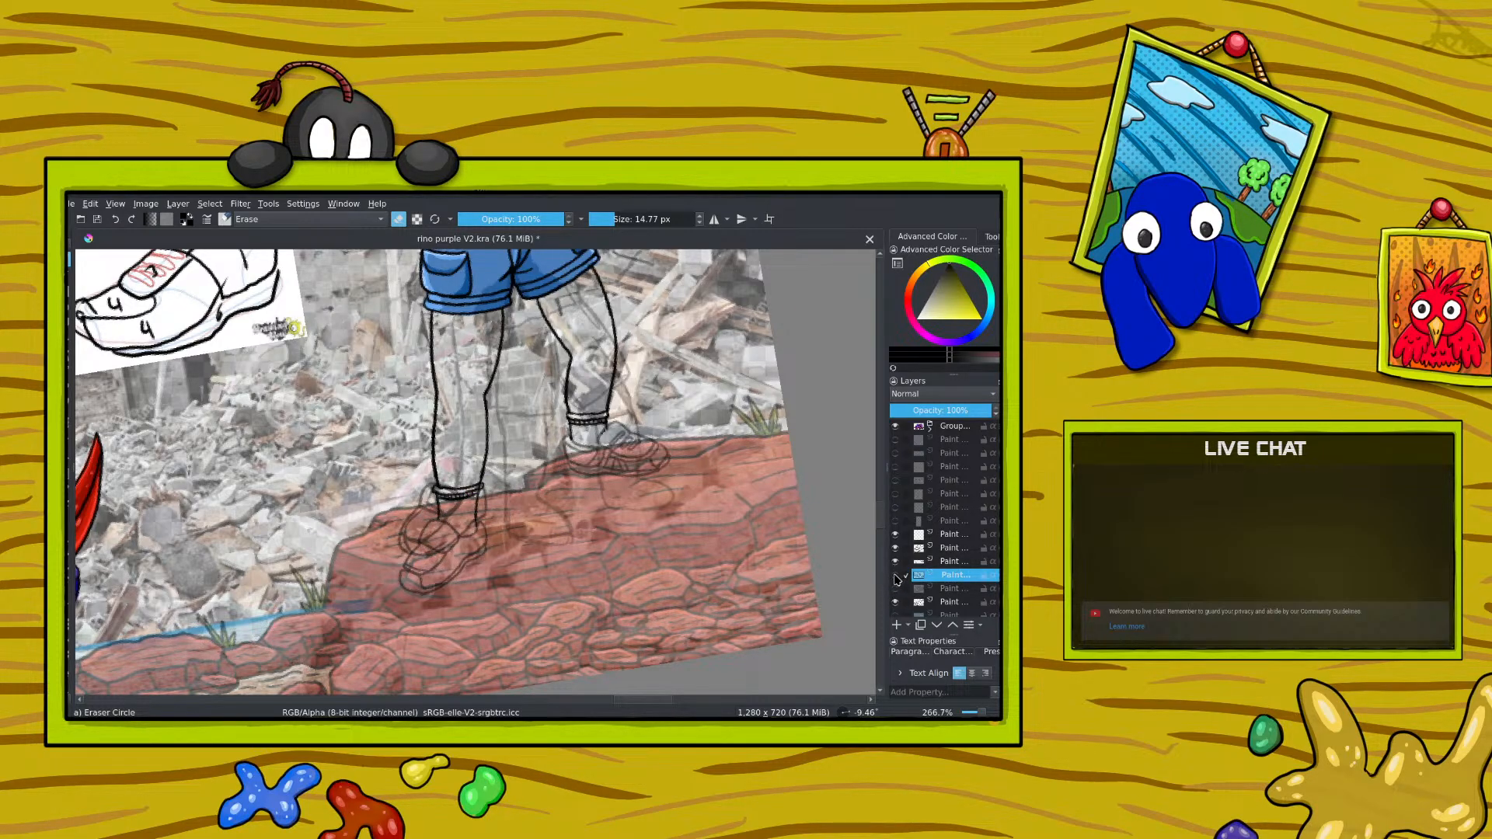
{"action": "left_click", "coordinate": [895, 576]}
{"action": "left_click", "coordinate": [895, 548]}
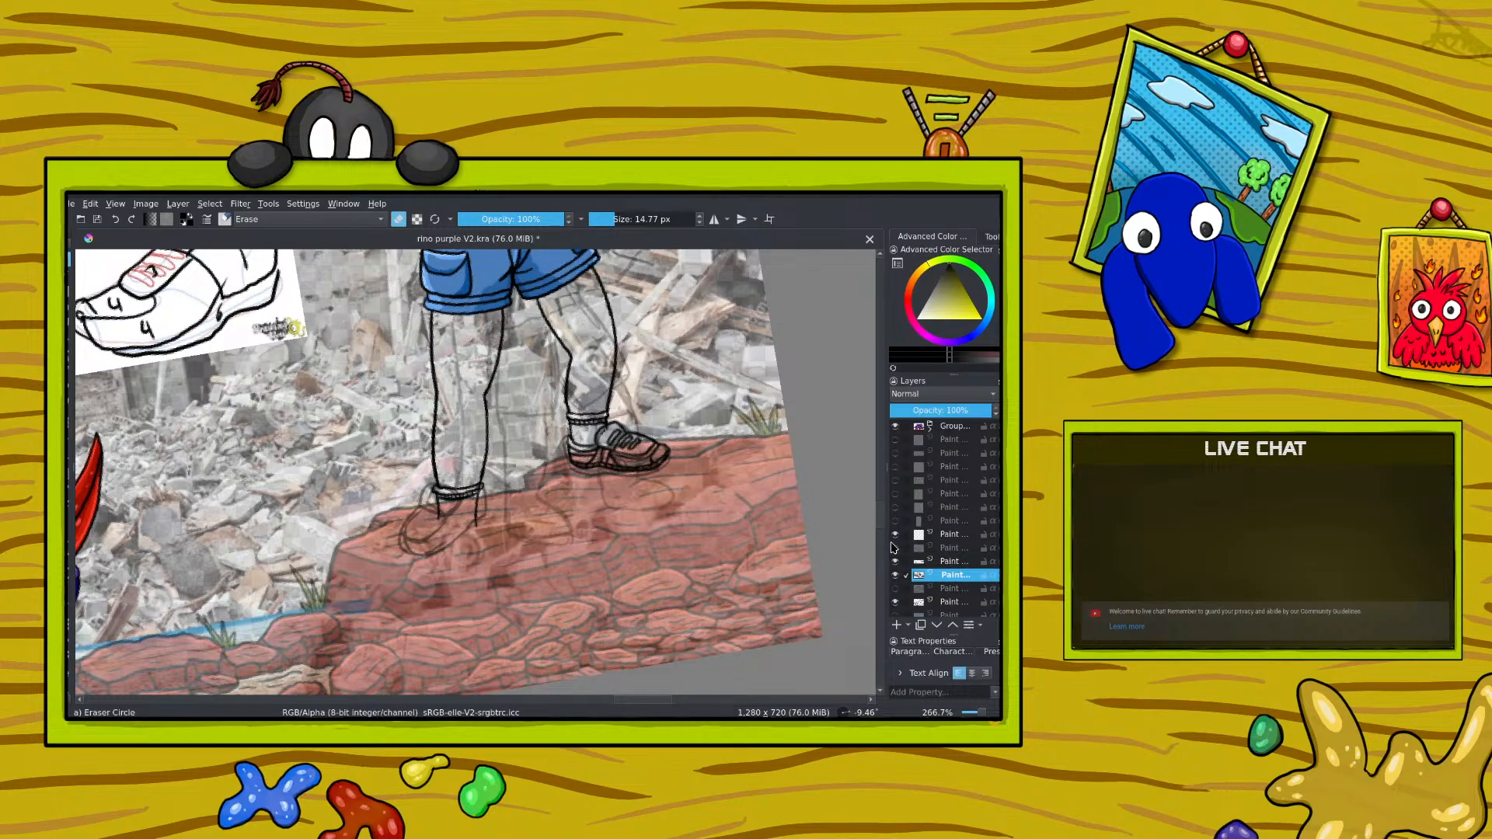
{"action": "left_click", "coordinate": [896, 548]}
{"action": "left_click", "coordinate": [895, 602]}
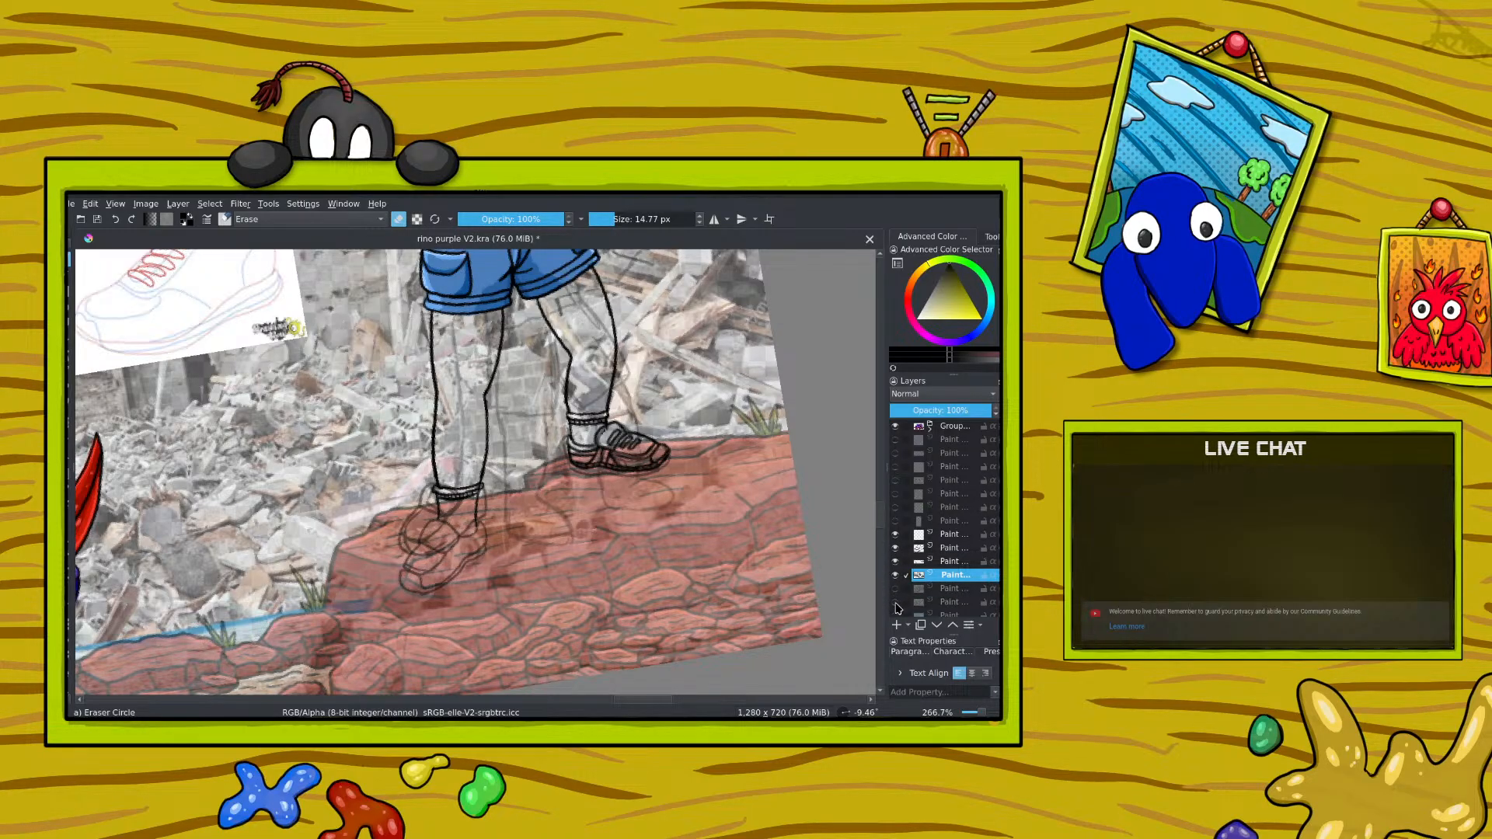
{"action": "left_click", "coordinate": [896, 603]}
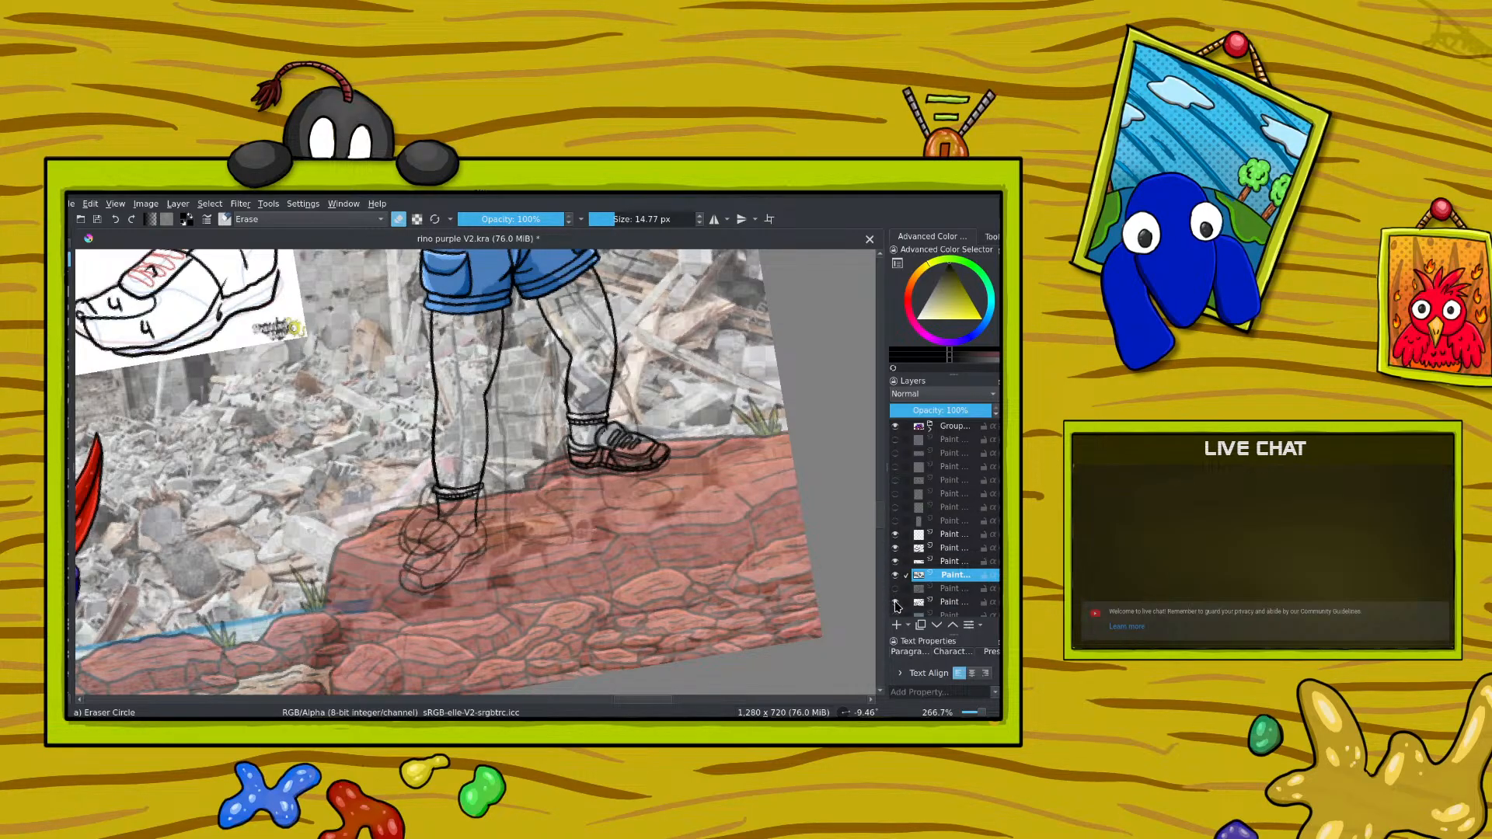
Step: Hide the rough sketch layer overlapping the left-hand shoe and check the visibility of both shoe outline layers
{"action": "left_click", "coordinate": [895, 548]}
{"action": "left_click", "coordinate": [895, 548]}
{"action": "left_click", "coordinate": [896, 562]}
{"action": "left_click", "coordinate": [897, 562]}
{"action": "left_click", "coordinate": [896, 562]}
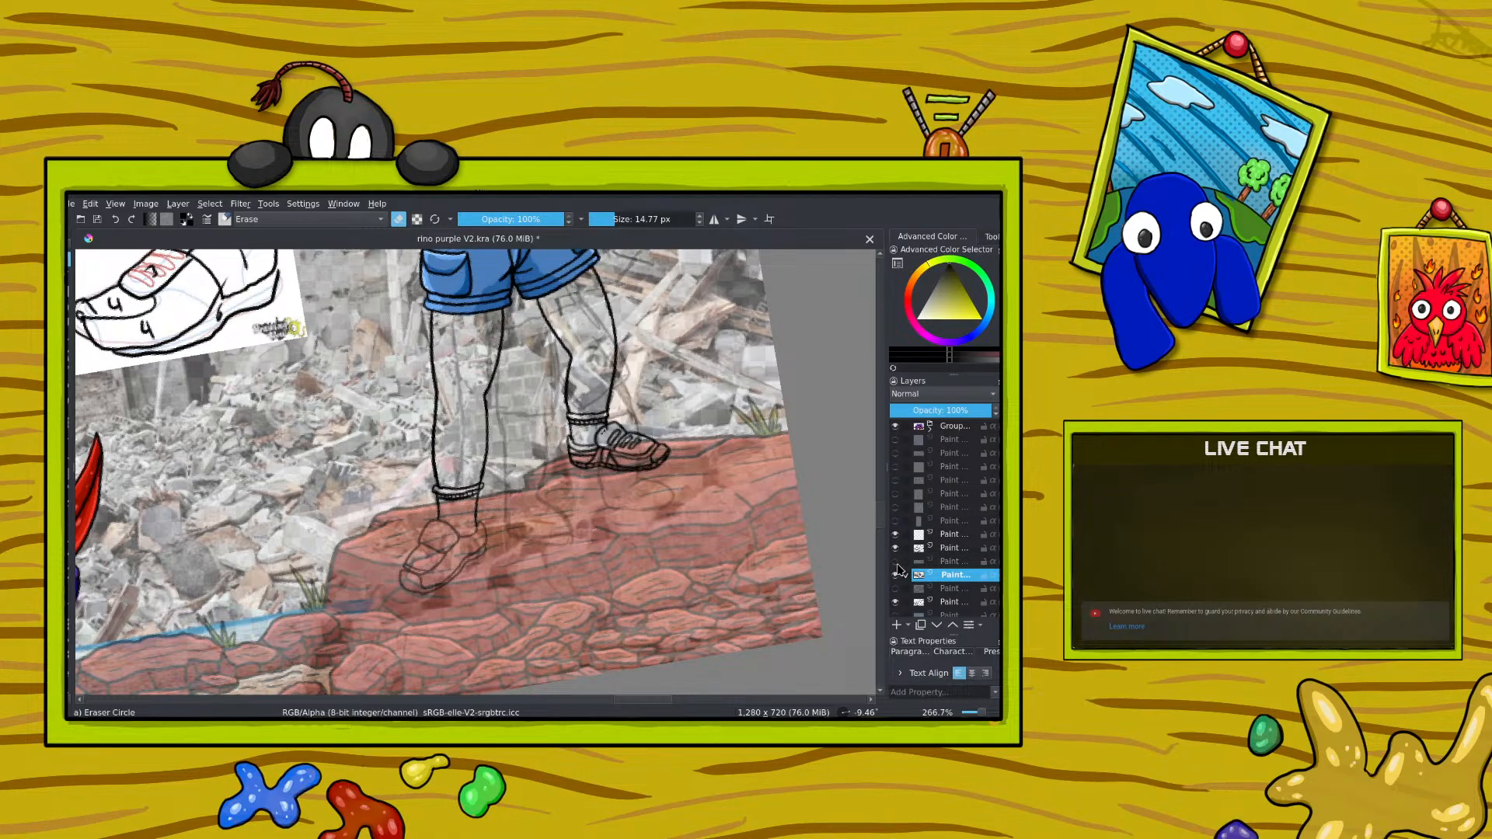
{"action": "left_click", "coordinate": [896, 576]}
{"action": "left_click", "coordinate": [896, 576]}
{"action": "left_click", "coordinate": [895, 576]}
{"action": "left_click", "coordinate": [895, 576]}
{"action": "left_click", "coordinate": [896, 548]}
{"action": "left_click", "coordinate": [896, 548]}
Step: Draw the sole, side panel and lace lines of the left-hand shoe on its 57% opacity outline layer with the 5 px inking brush
{"action": "left_click", "coordinate": [947, 548]}
{"action": "key", "text": "slash"}
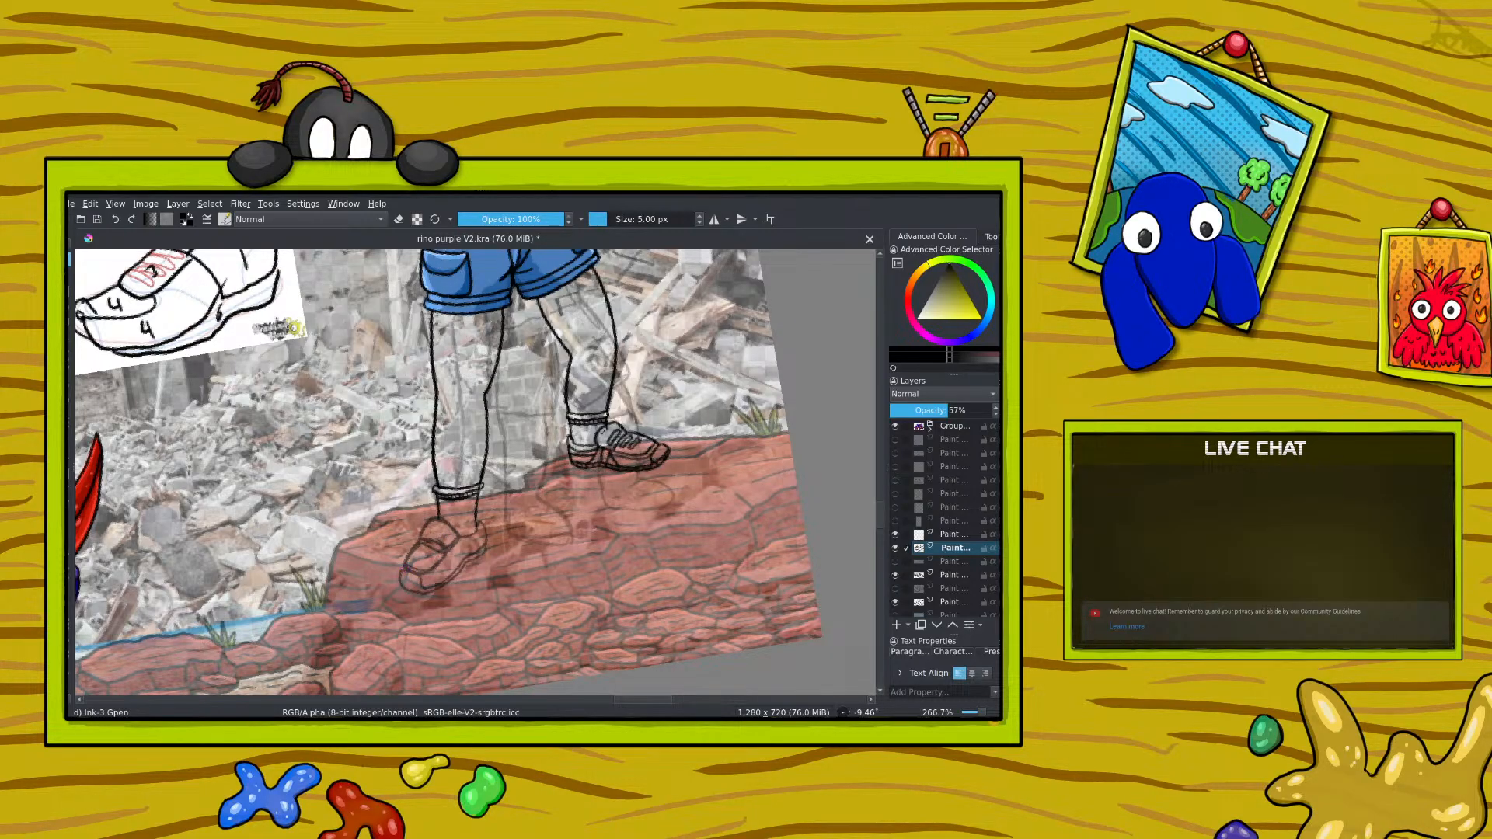
{"action": "mouse_move", "coordinate": [404, 570]}
{"action": "left_mouse_down"}
{"action": "mouse_move", "coordinate": [420, 580]}
{"action": "mouse_move", "coordinate": [458, 551]}
{"action": "mouse_move", "coordinate": [445, 579]}
{"action": "left_mouse_up"}
{"action": "left_click_drag", "start_coordinate": [464, 543], "coordinate": [457, 548]}
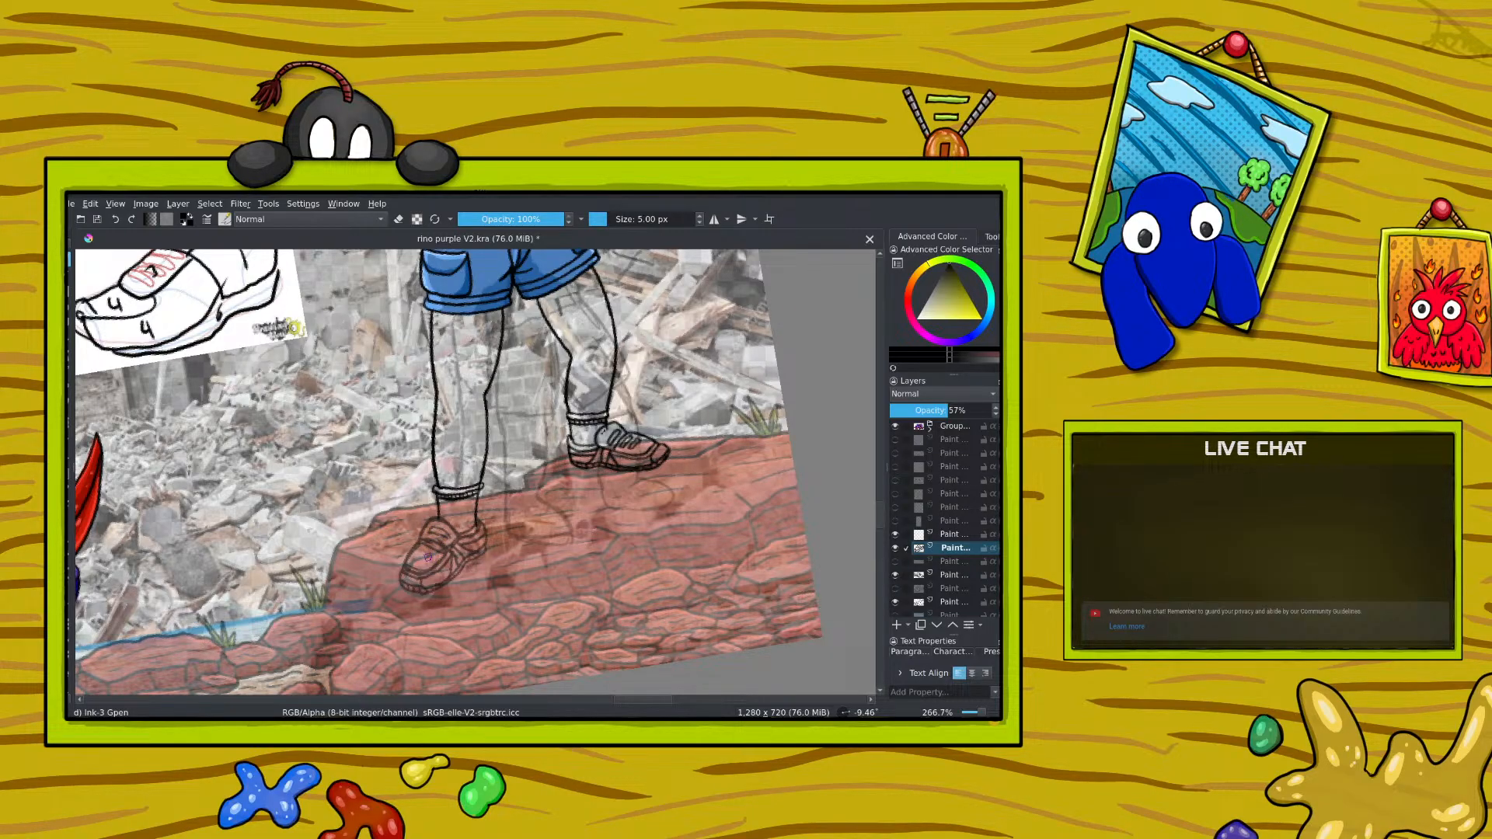
{"action": "left_click_drag", "start_coordinate": [424, 553], "coordinate": [430, 566]}
Step: Ink the opening and lace area of the left-hand shoe on the new full-opacity paint layer
{"action": "left_click", "coordinate": [944, 534]}
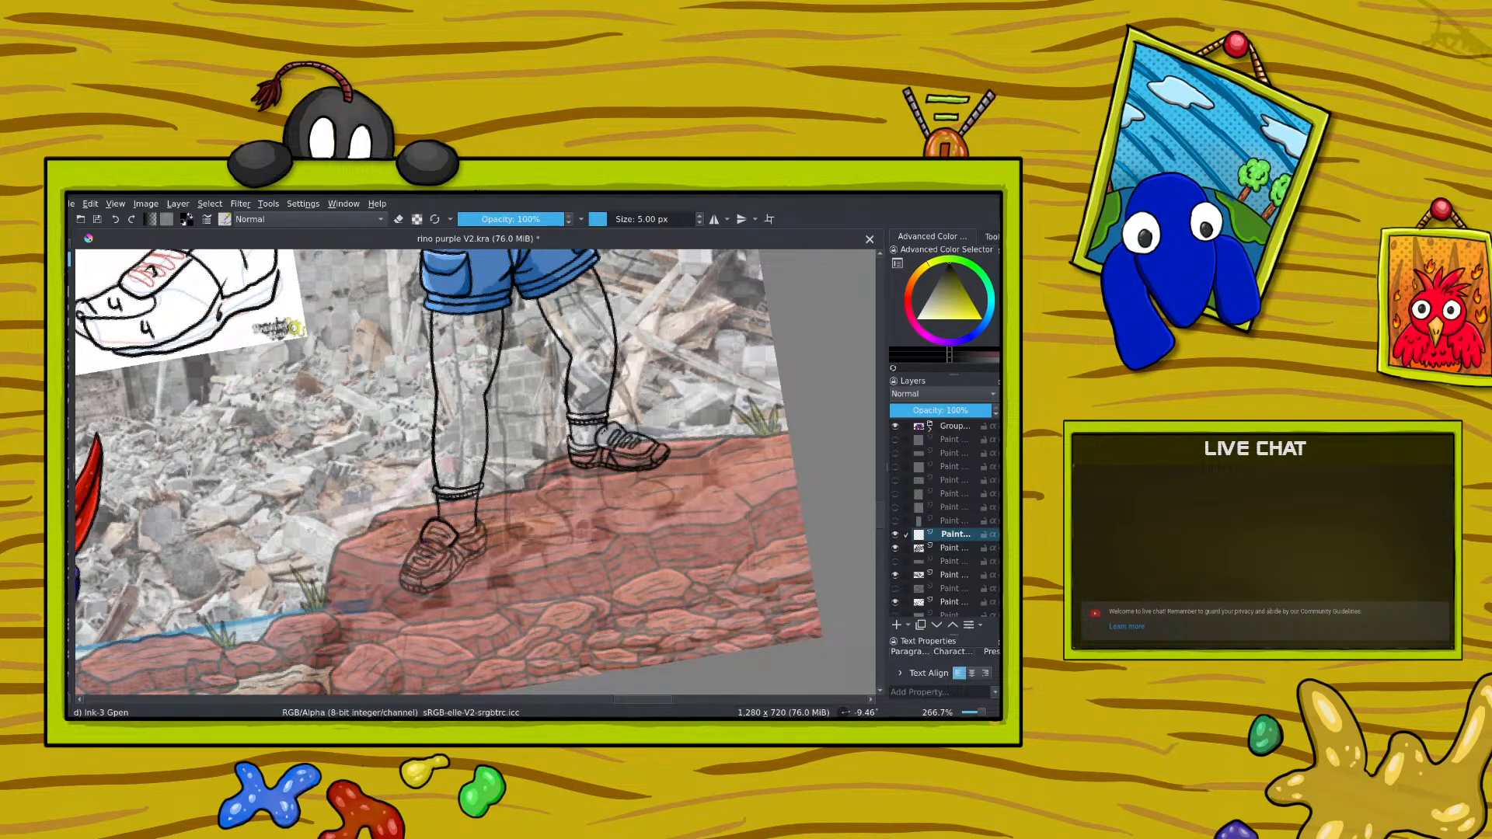
{"action": "left_click_drag", "start_coordinate": [425, 549], "coordinate": [440, 543]}
{"action": "left_click_drag", "start_coordinate": [426, 573], "coordinate": [447, 554]}
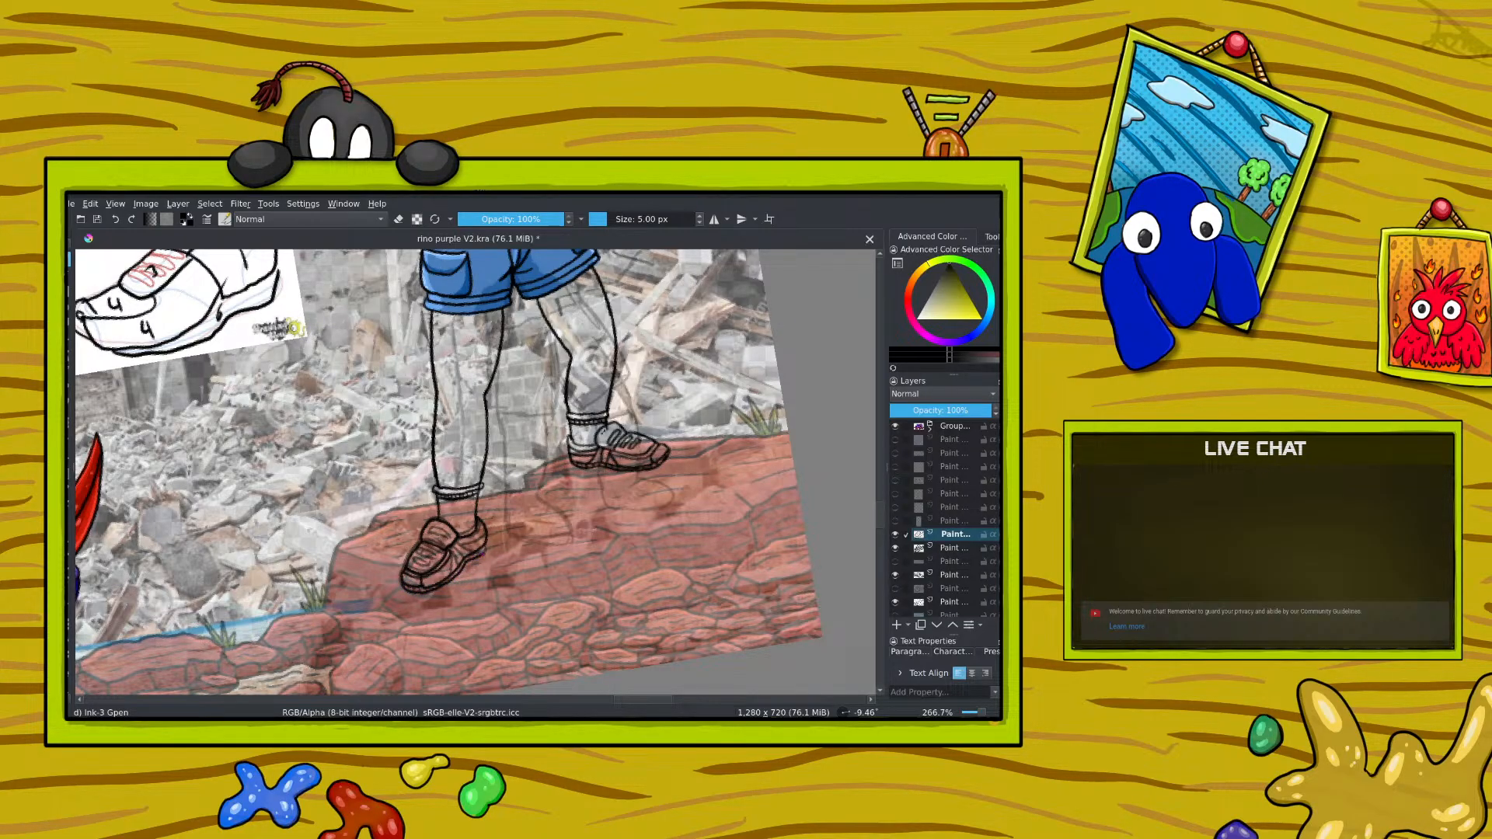
Step: Ink short detail lines on the toe and side of the left-hand shoe with the 5 px inking brush
{"action": "right_click", "coordinate": [350, 456]}
{"action": "left_click_drag", "start_coordinate": [332, 358], "coordinate": [367, 339]}
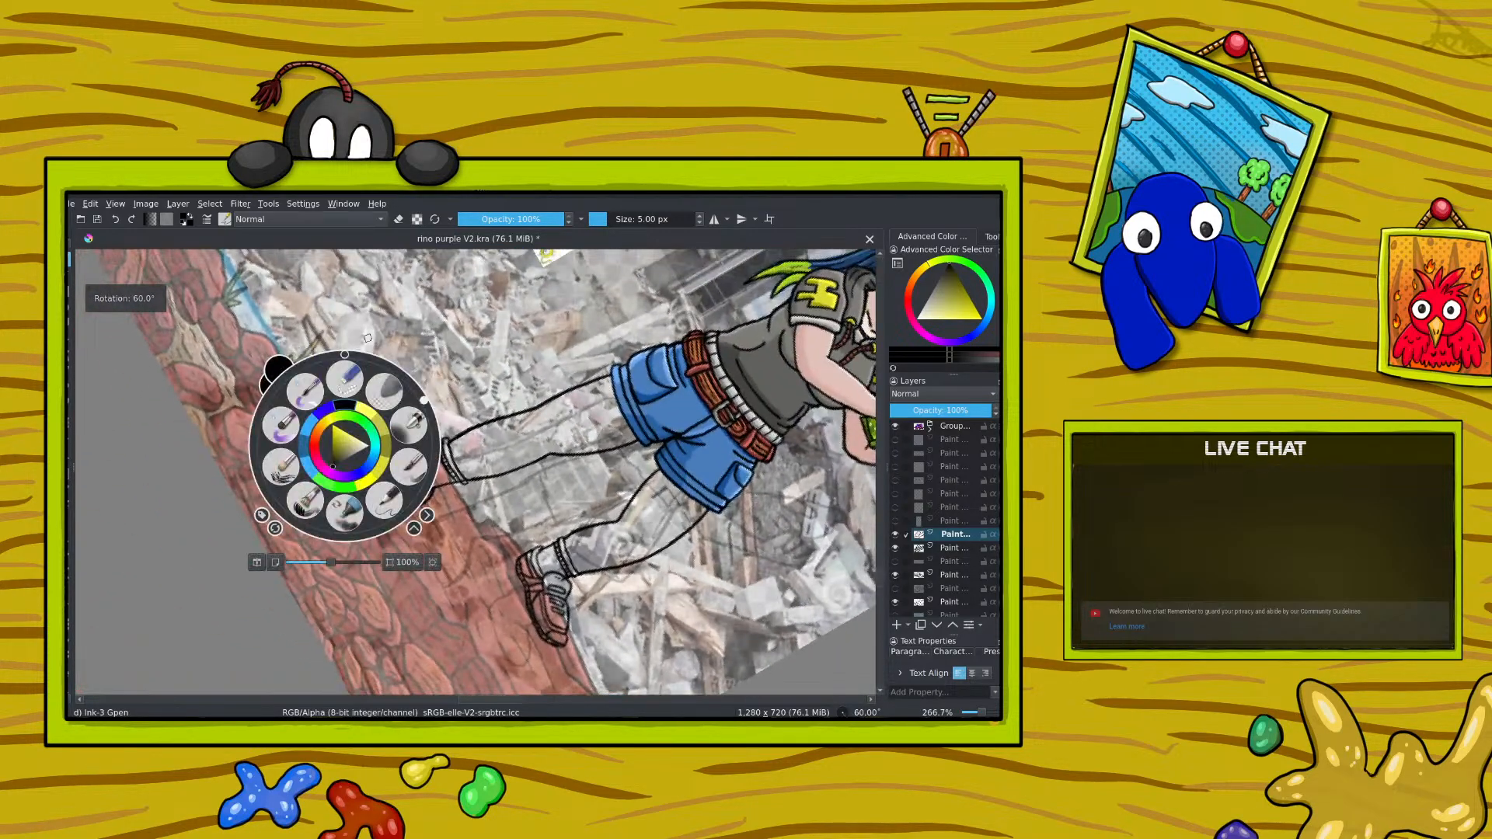
{"action": "left_click", "coordinate": [368, 338]}
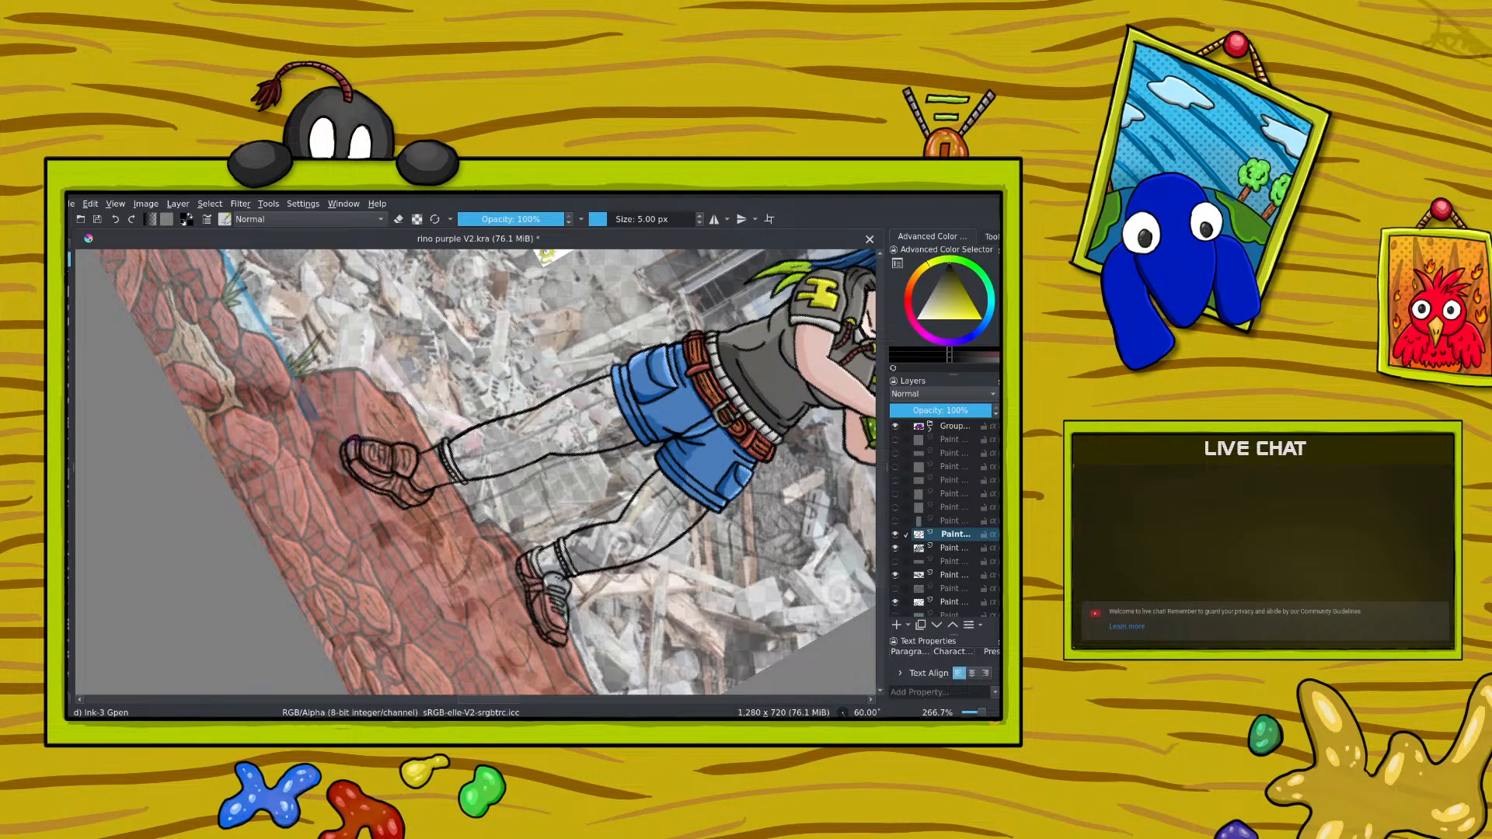
{"action": "left_click", "coordinate": [399, 220]}
{"action": "left_click", "coordinate": [398, 220]}
{"action": "left_click_drag", "start_coordinate": [394, 474], "coordinate": [395, 490]}
{"action": "left_click_drag", "start_coordinate": [402, 486], "coordinate": [405, 497]}
{"action": "left_click_drag", "start_coordinate": [374, 448], "coordinate": [379, 461]}
Step: Set the brush colour back to black and save the illustration
{"action": "right_click", "coordinate": [360, 381]}
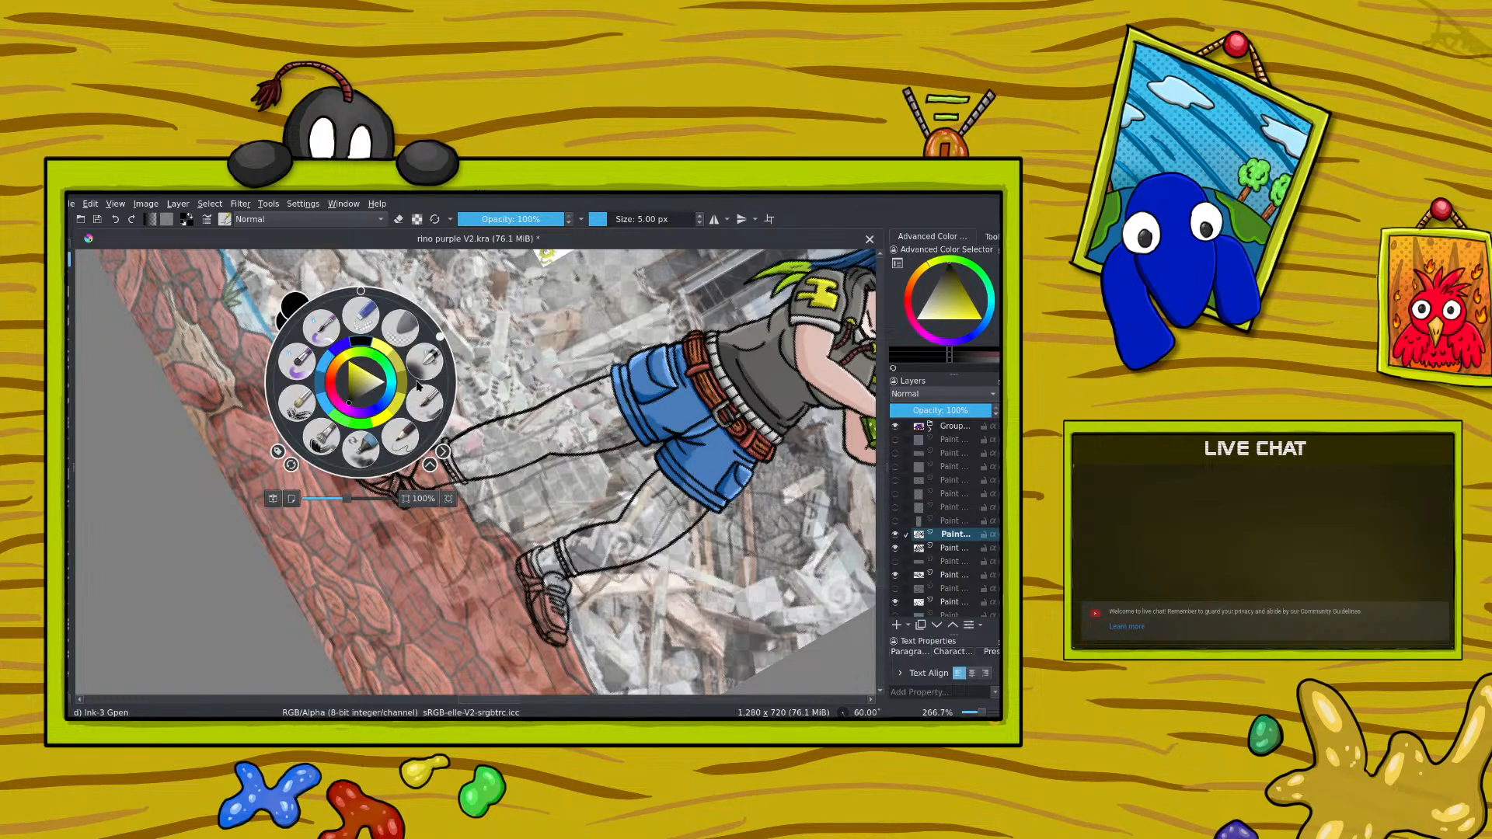
{"action": "mouse_move", "coordinate": [443, 339]}
{"action": "left_mouse_down"}
{"action": "mouse_move", "coordinate": [363, 330]}
{"action": "mouse_move", "coordinate": [327, 400]}
{"action": "mouse_move", "coordinate": [364, 443]}
{"action": "mouse_move", "coordinate": [337, 356]}
{"action": "mouse_move", "coordinate": [378, 345]}
{"action": "left_mouse_up"}
{"action": "right_click", "coordinate": [315, 355]}
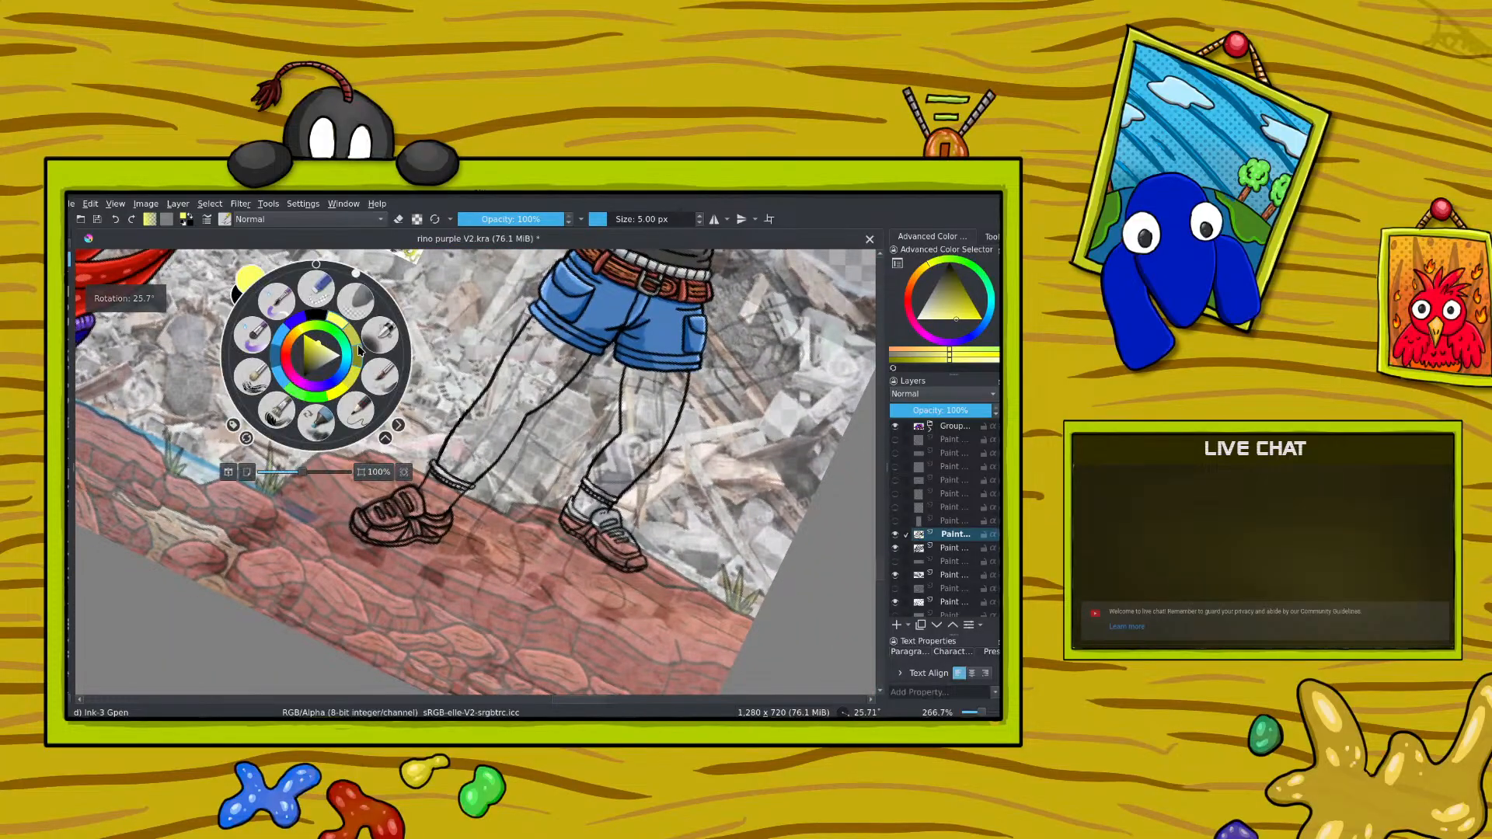
{"action": "left_click", "coordinate": [502, 541]}
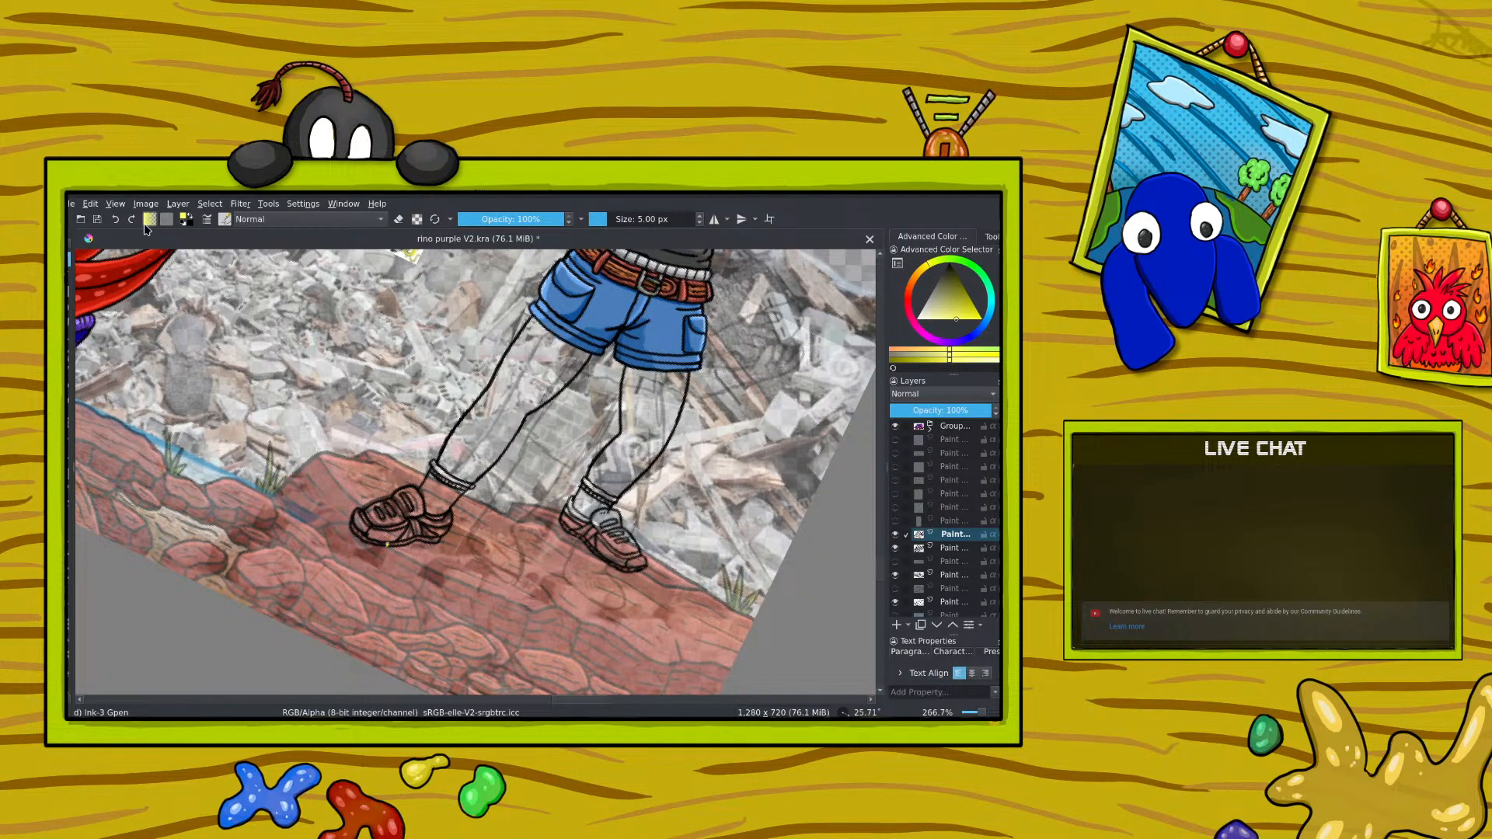
{"action": "right_click", "coordinate": [381, 482]}
{"action": "left_click", "coordinate": [371, 477]}
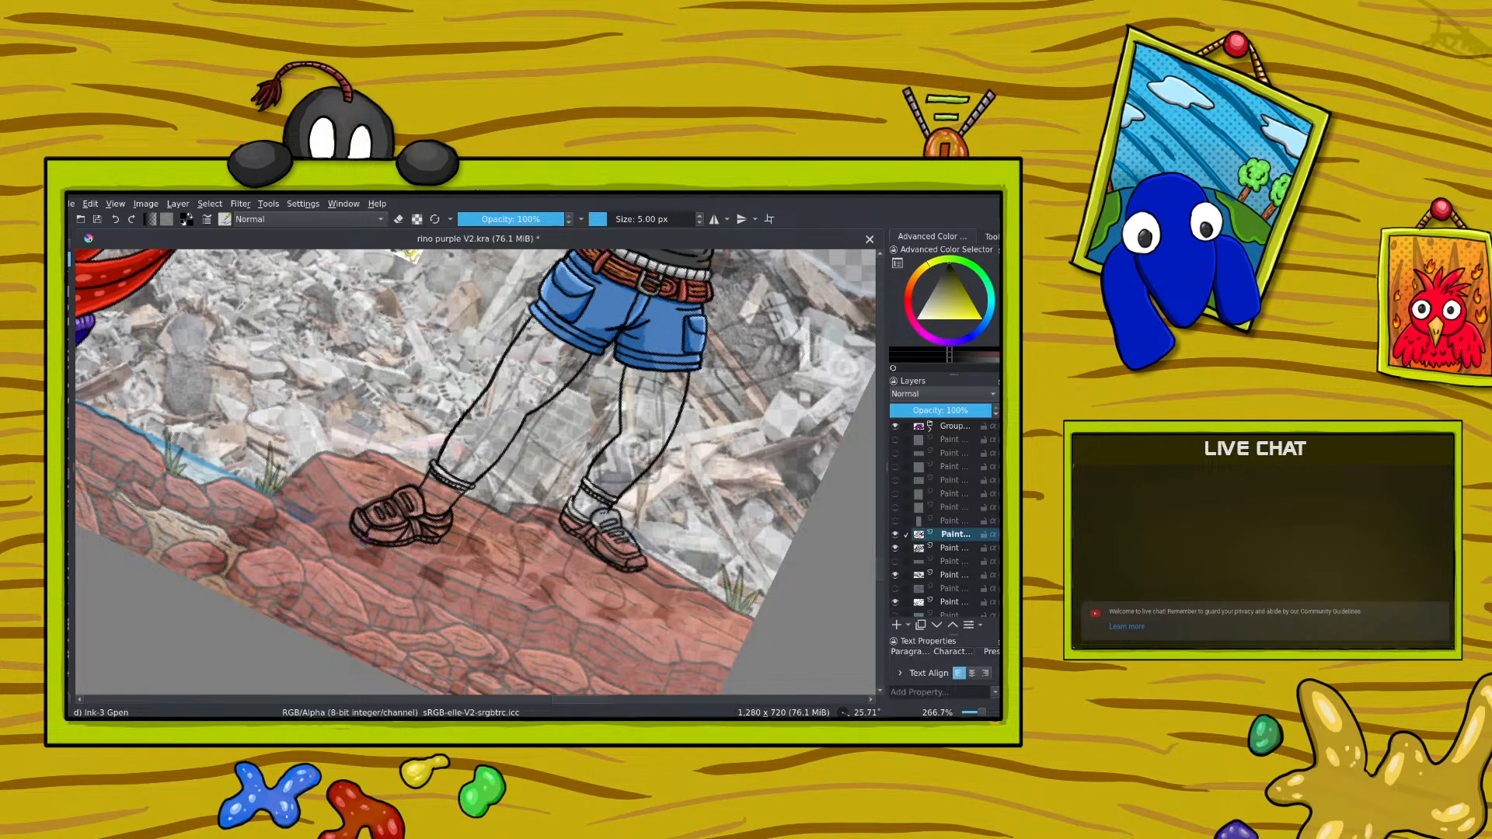
{"action": "key", "text": "e"}
{"action": "left_click", "coordinate": [98, 220]}
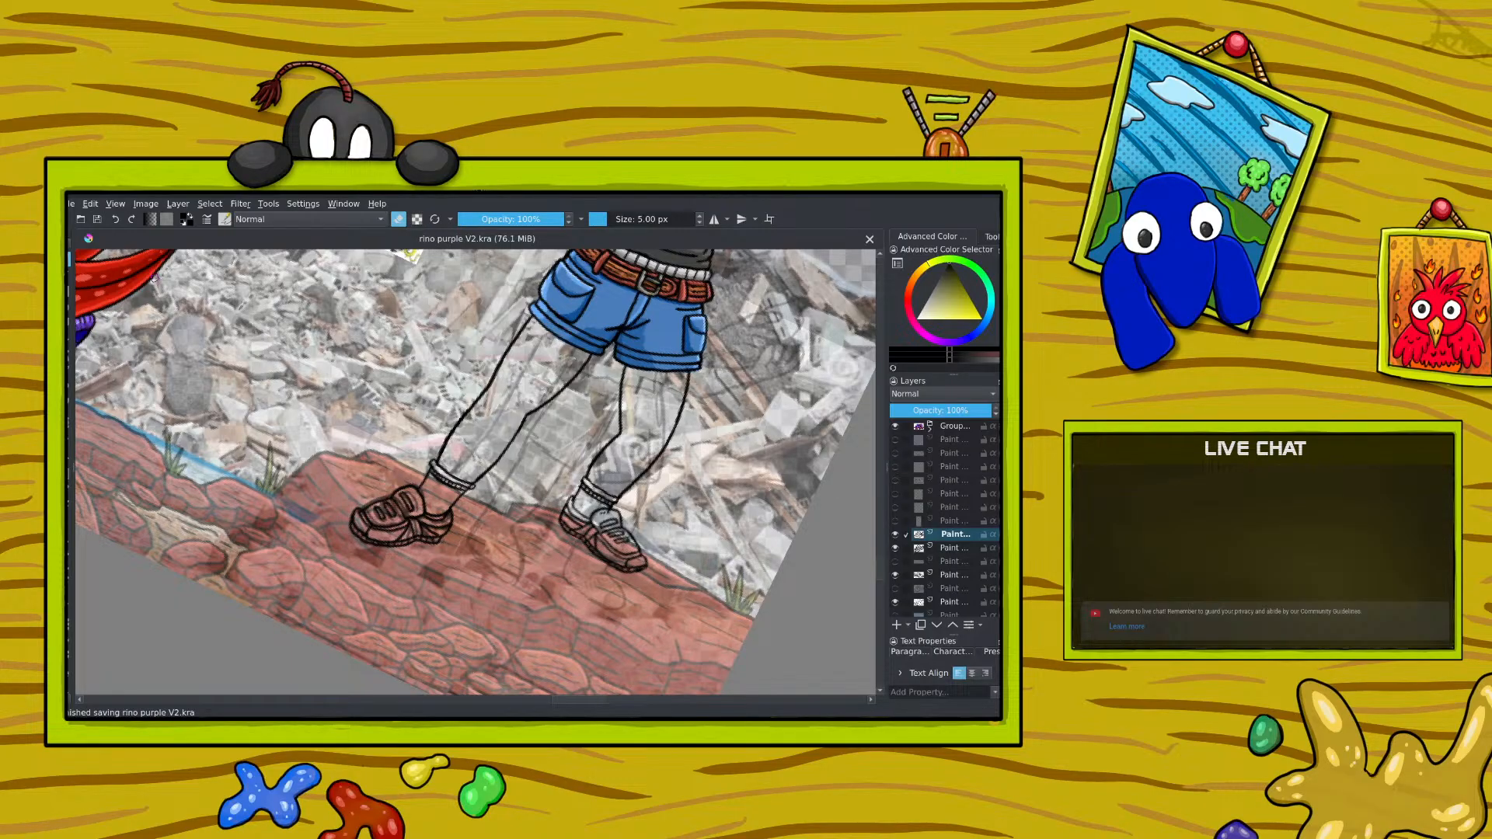
Step: Erase a stray mark around the right-hand shoe's ankle on the lower white-thumbnail paint layer and save the illustration
{"action": "scroll", "coordinate": [955, 520], "scroll_direction": "down", "scroll_amount": 3}
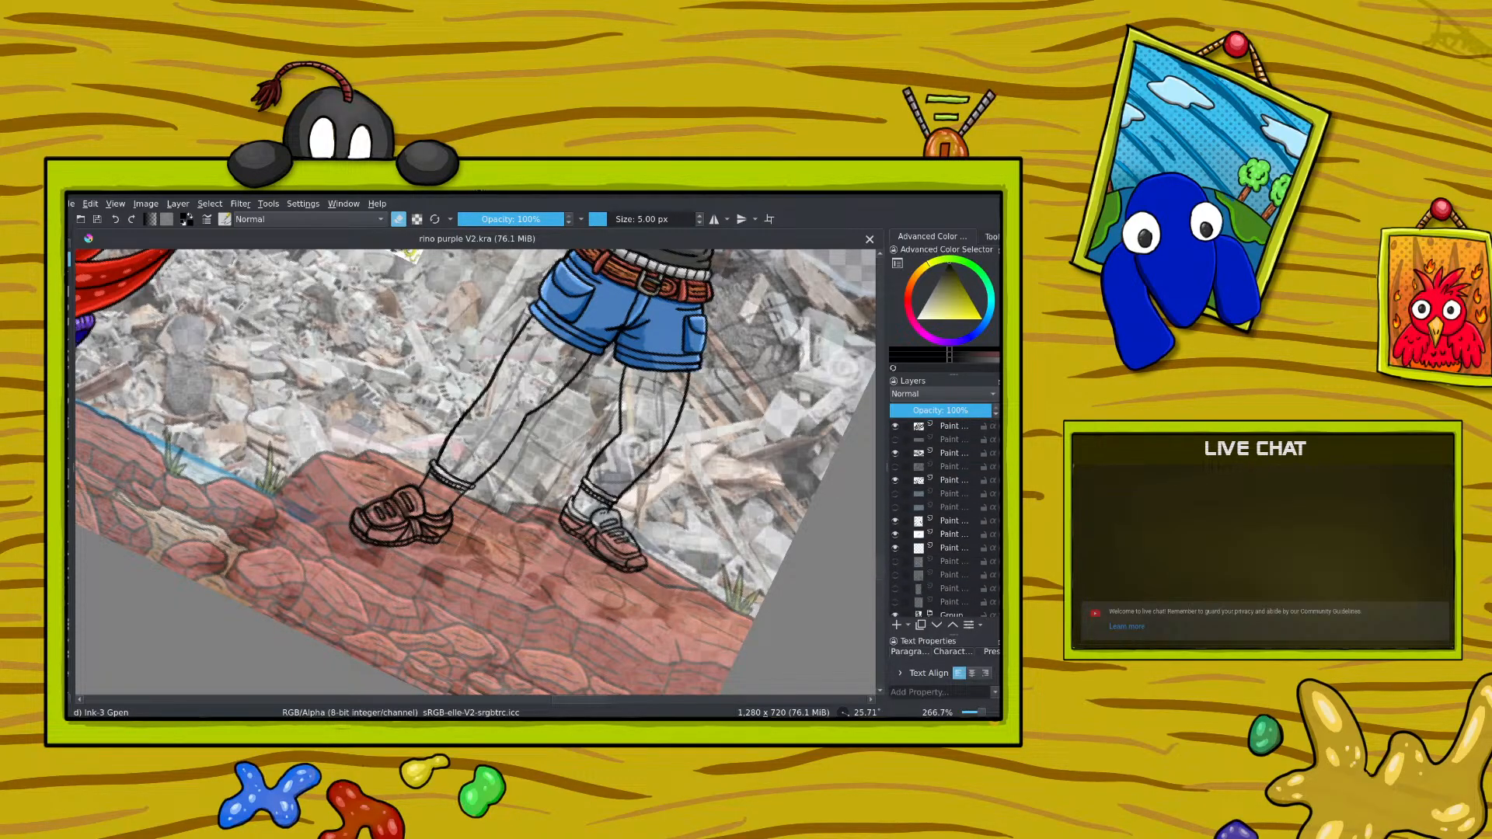
{"action": "left_click", "coordinate": [955, 516]}
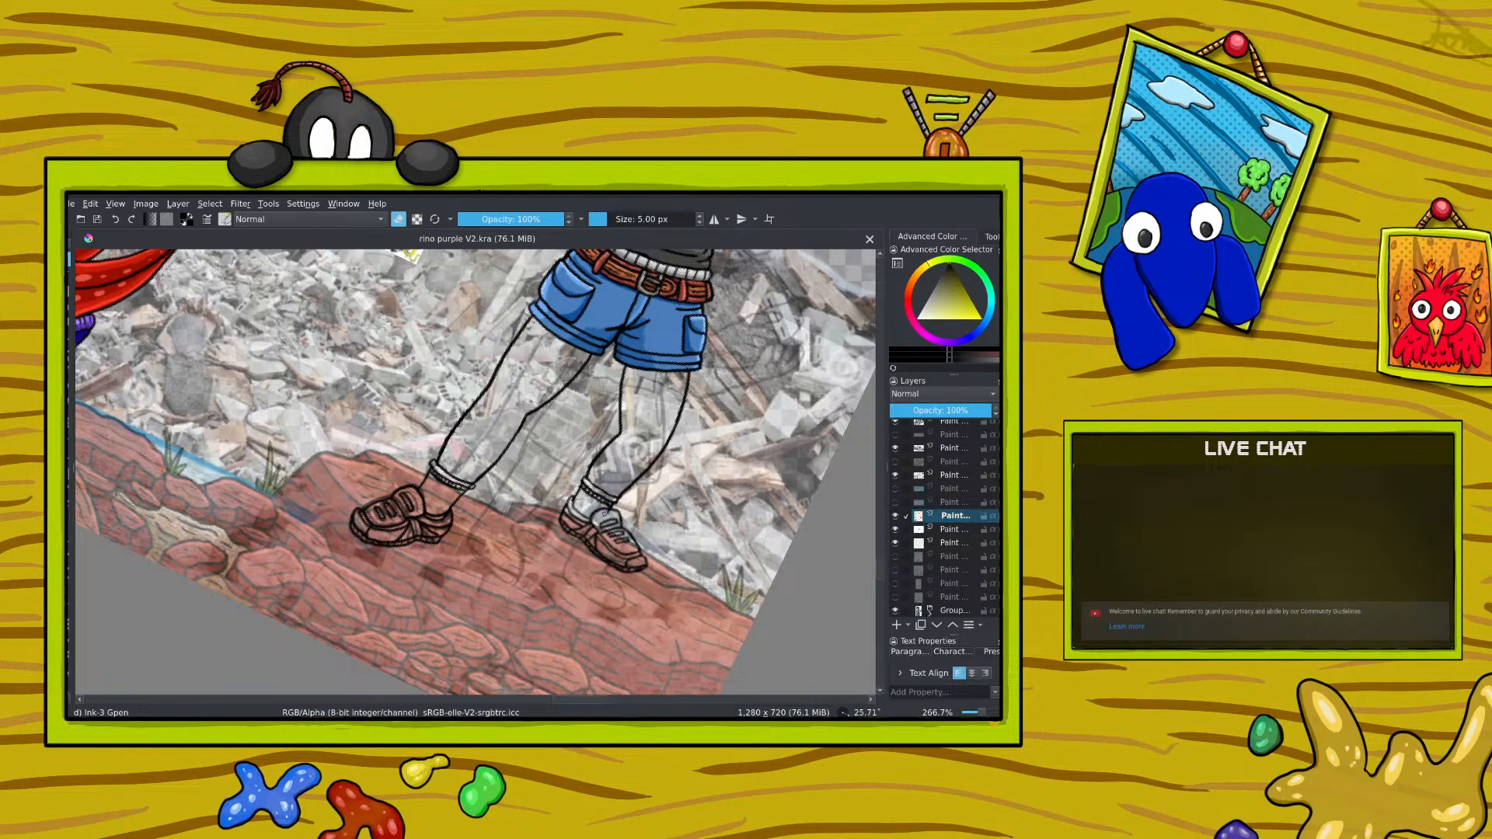
{"action": "left_click_drag", "start_coordinate": [604, 515], "coordinate": [599, 517]}
{"action": "left_click", "coordinate": [98, 219]}
{"action": "left_click_drag", "start_coordinate": [982, 712], "coordinate": [976, 713]}
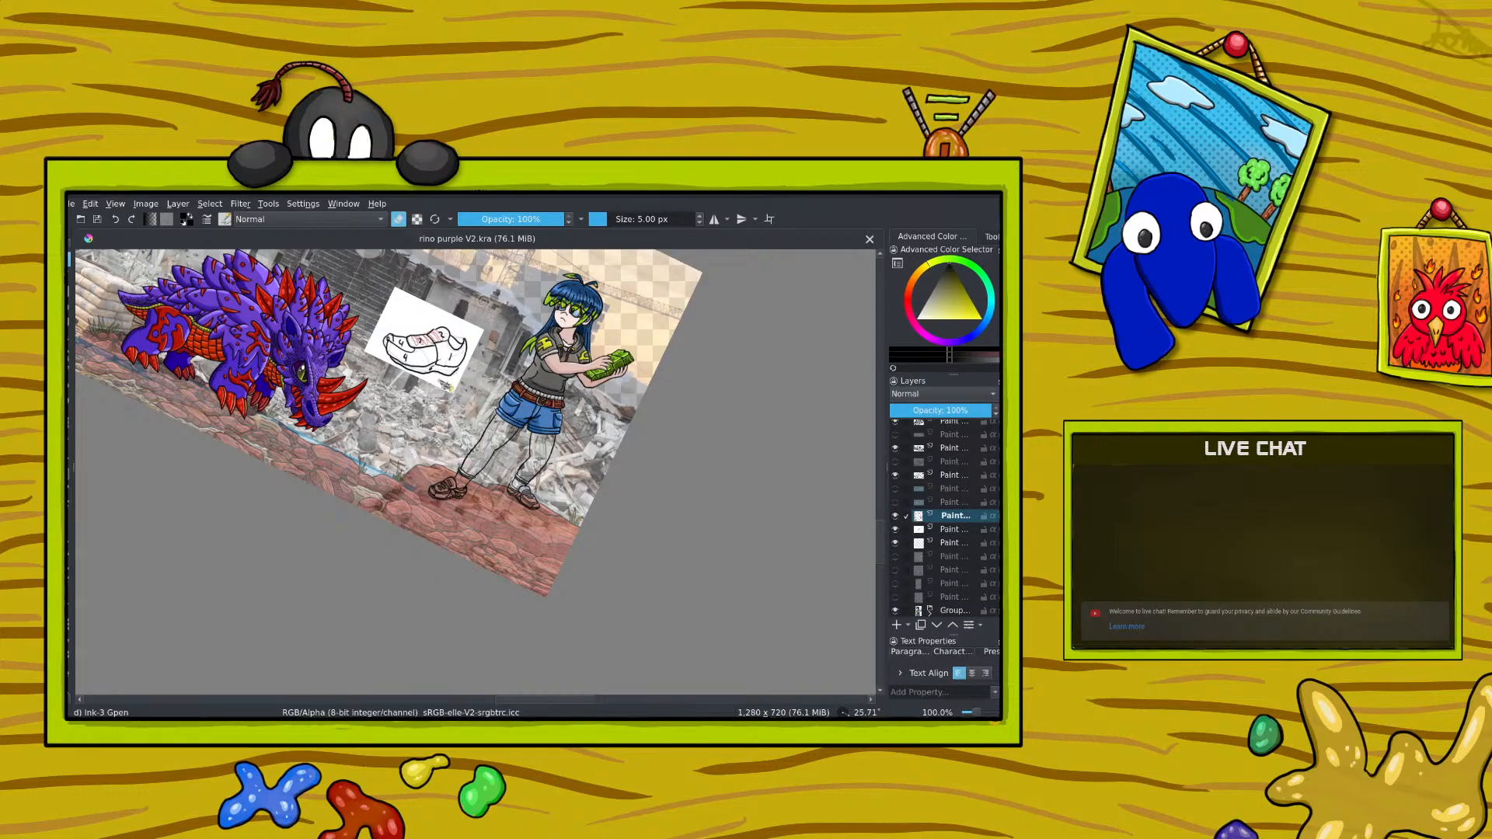
{"action": "scroll", "coordinate": [955, 516], "scroll_direction": "up", "scroll_amount": 2}
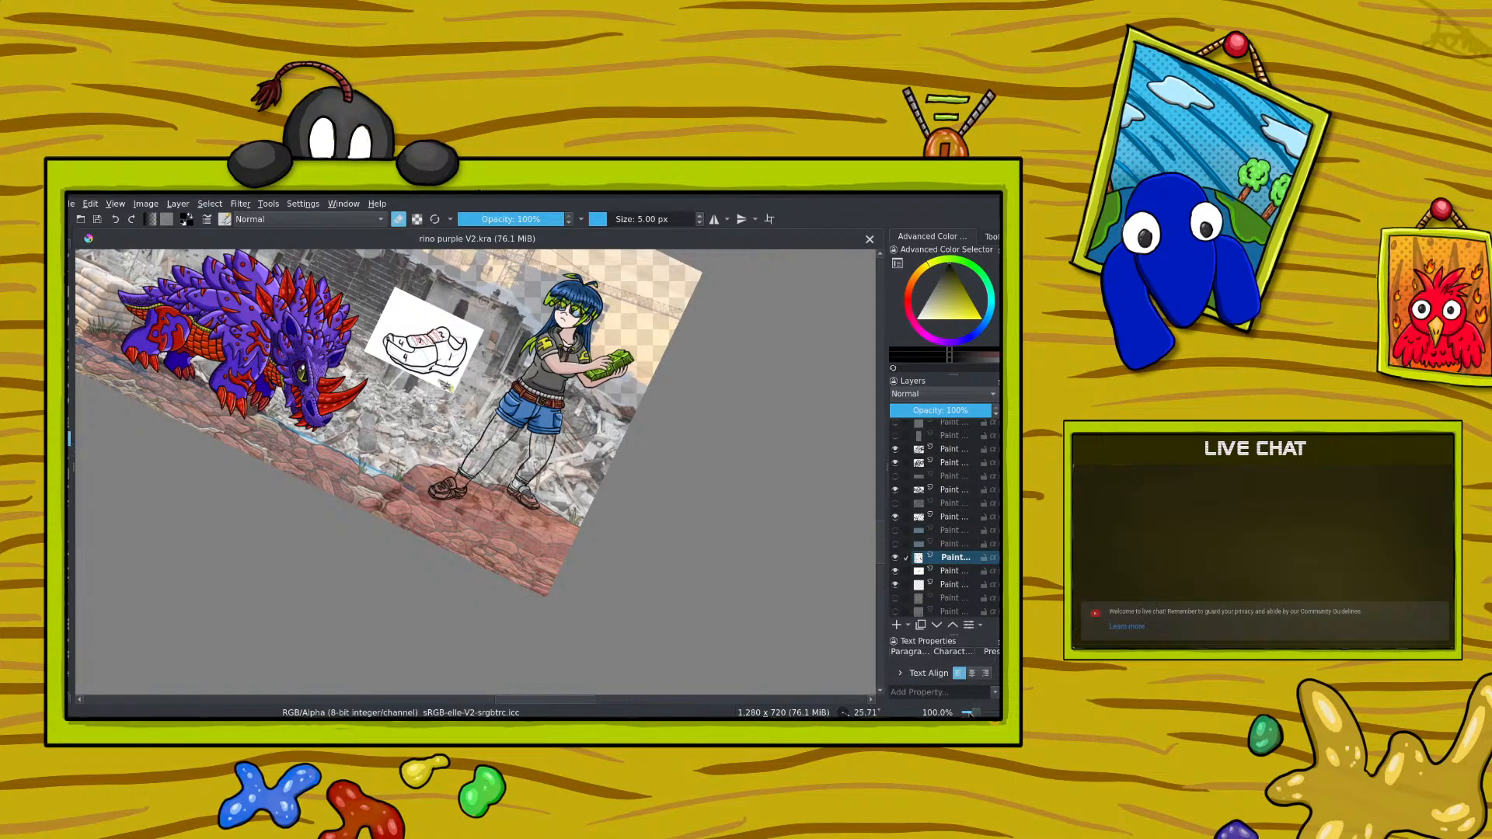
{"action": "left_click_drag", "start_coordinate": [977, 713], "coordinate": [977, 711]}
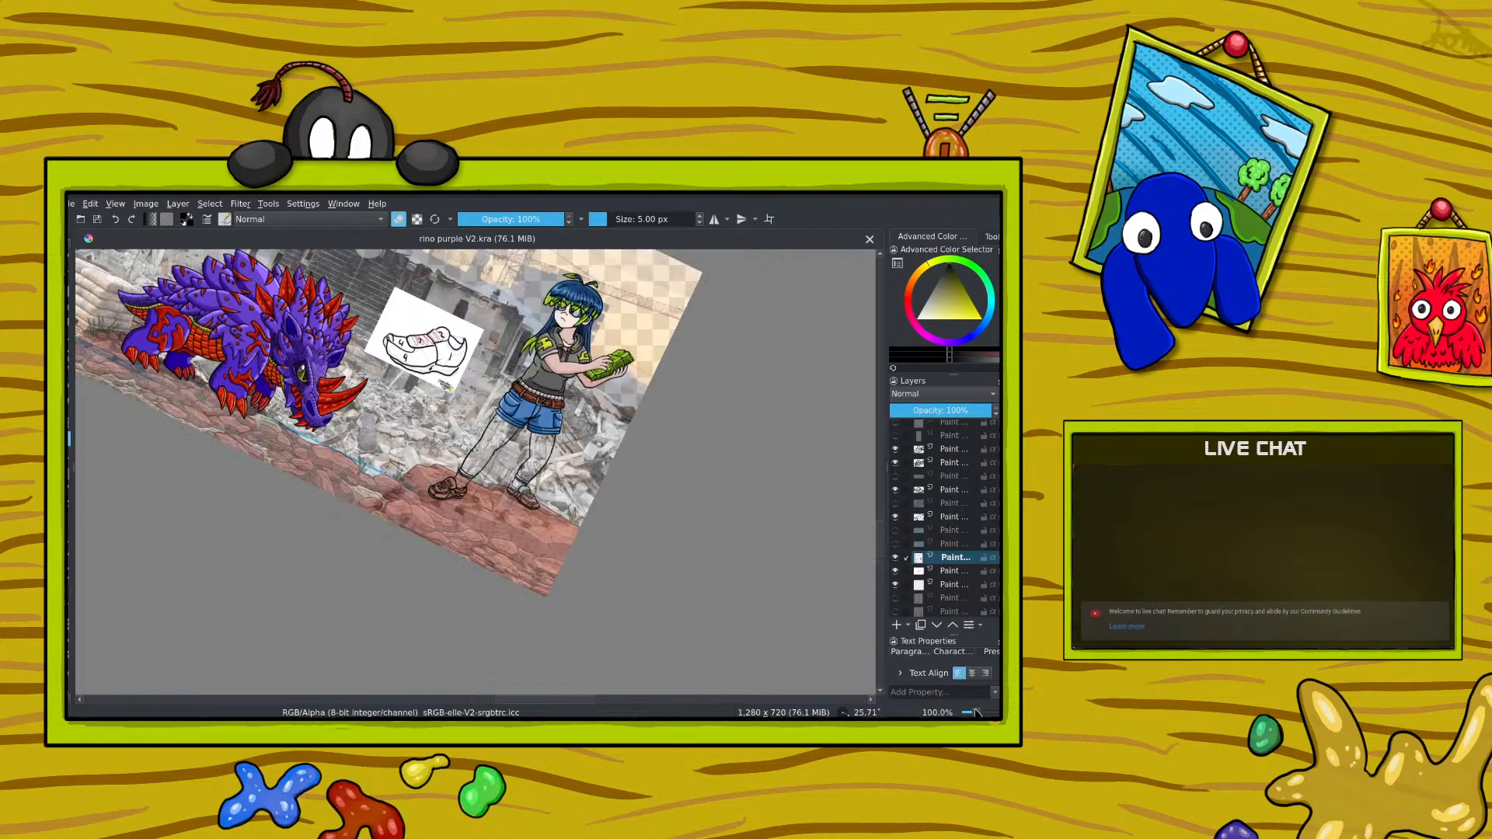